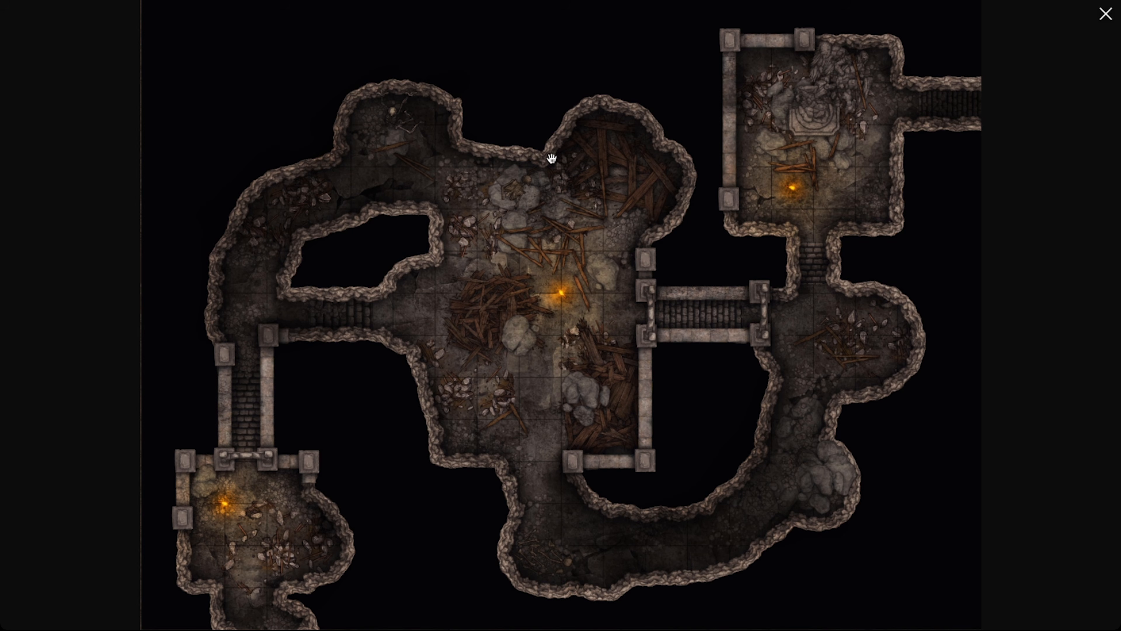
Close the map preview and start a new map in the Fantasy Battlemaps style
{"action": "key", "text": "Escape"}
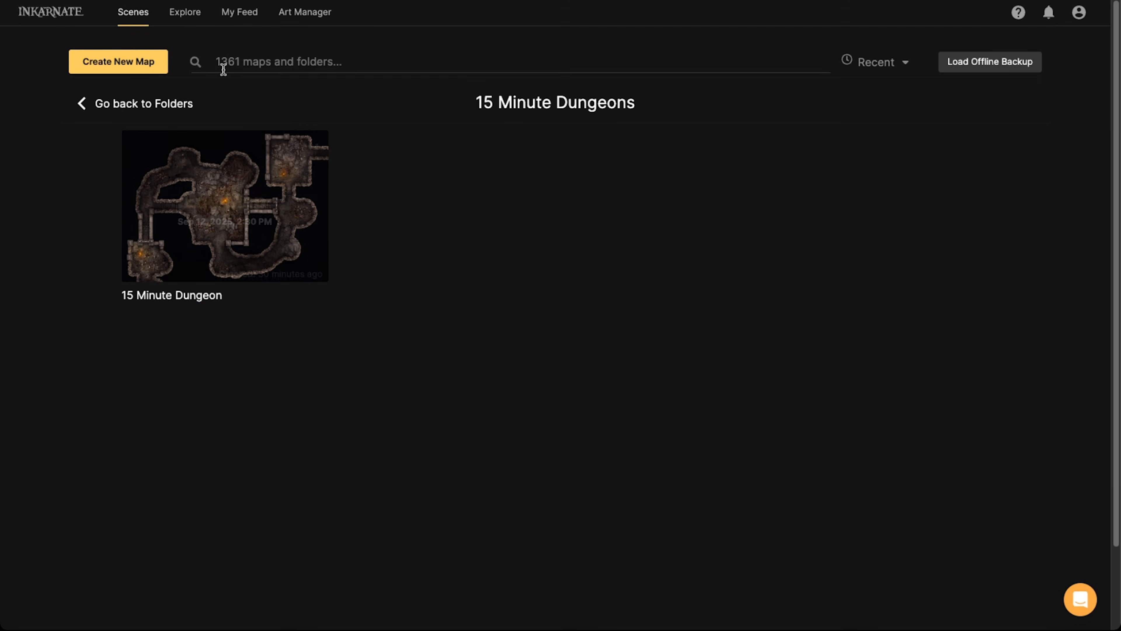
{"action": "left_click", "coordinate": [128, 71]}
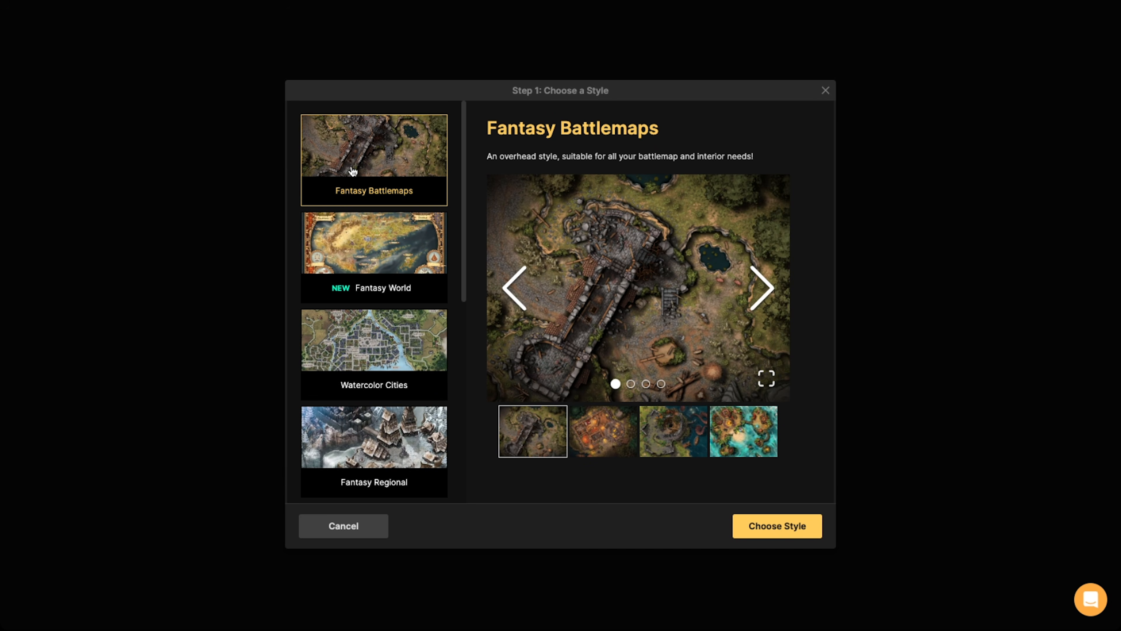
{"action": "left_click", "coordinate": [756, 526]}
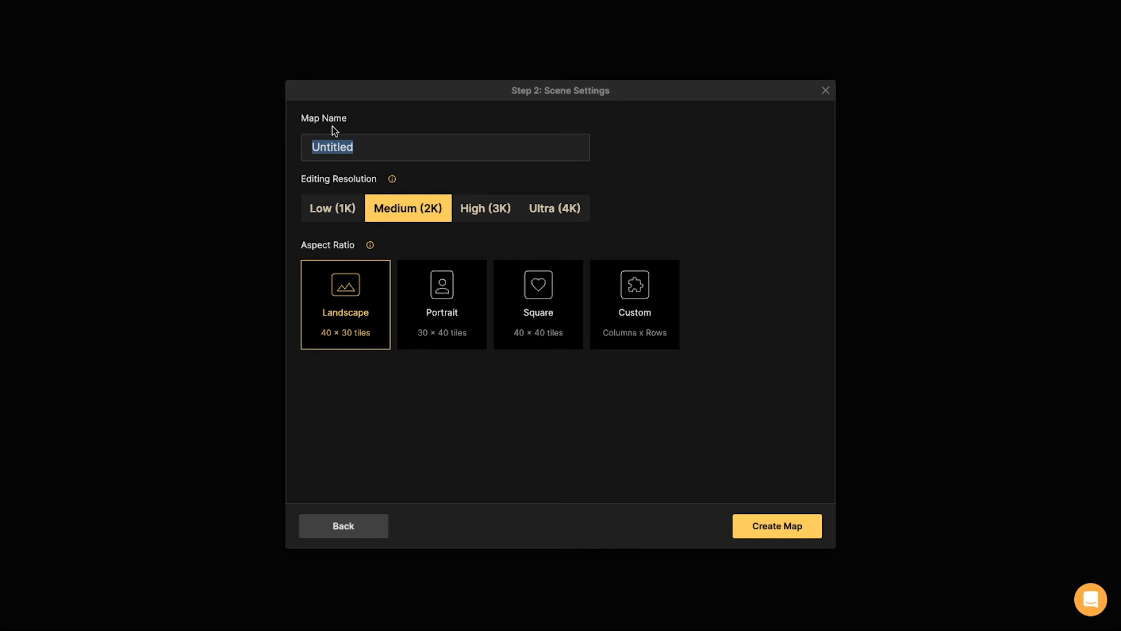
Name the new map "15 Minute Map" and set its editing resolution to Ultra (4K)
{"action": "left_click", "coordinate": [394, 144]}
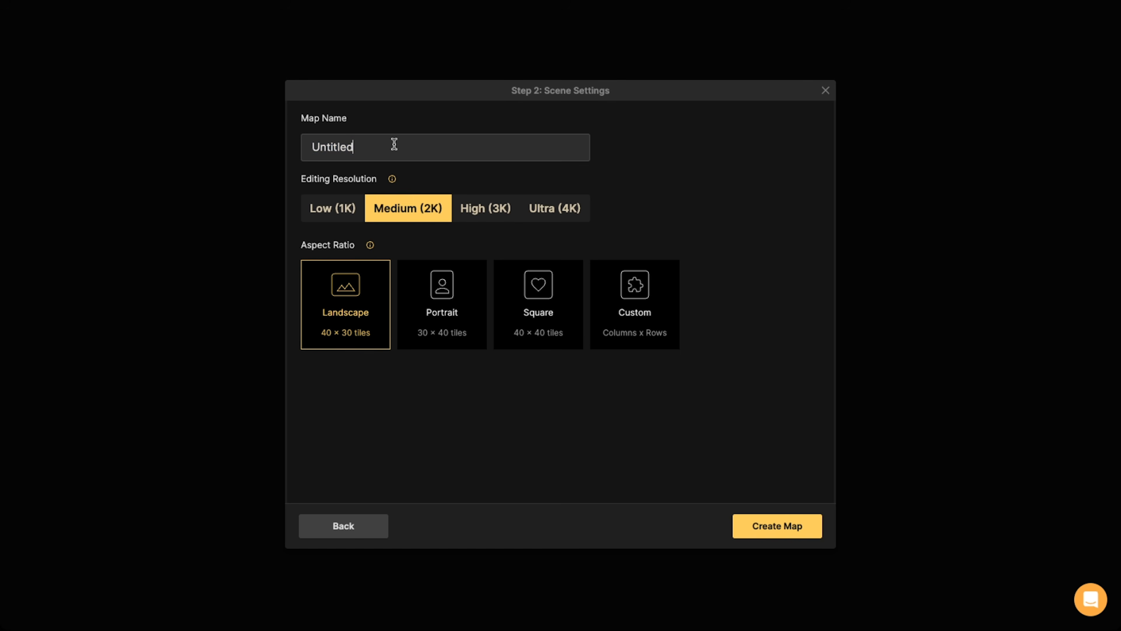
{"action": "left_click_drag", "start_coordinate": [394, 144], "coordinate": [305, 144]}
{"action": "key", "text": "BackSpace"}
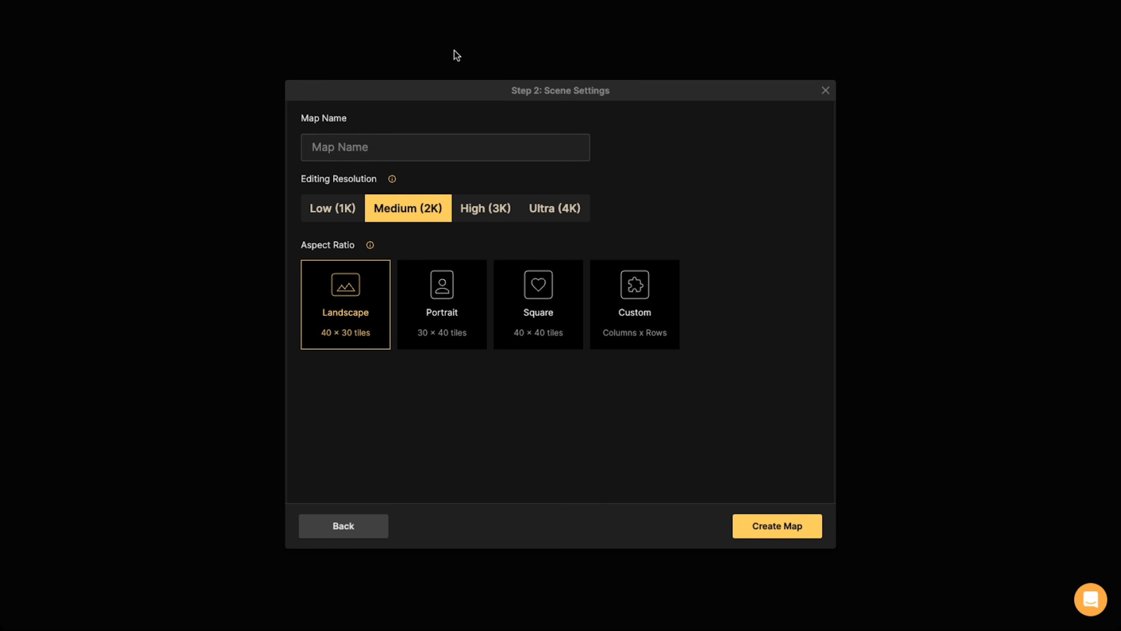
{"action": "left_click", "coordinate": [557, 211]}
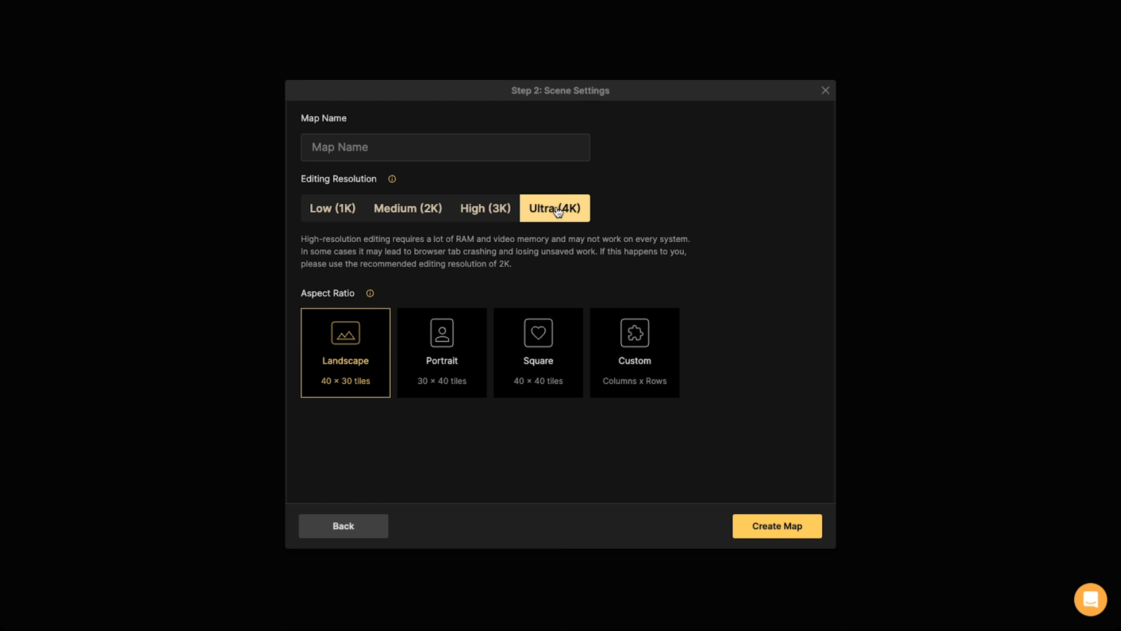
{"action": "type", "text": "1"}
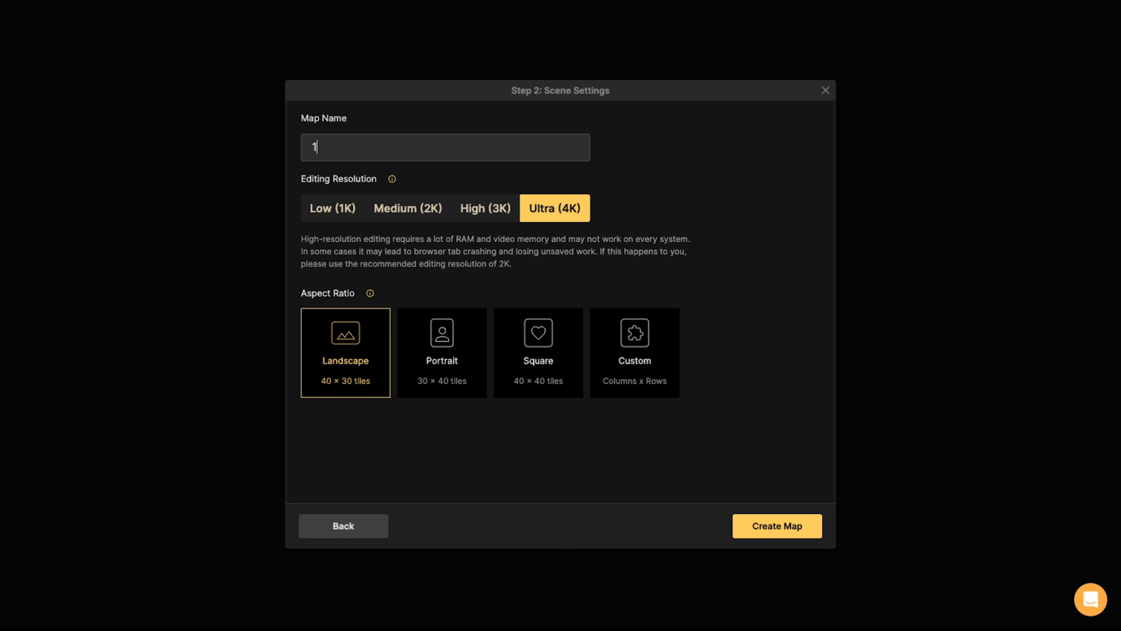
{"action": "type", "text": "5 Minute Map"}
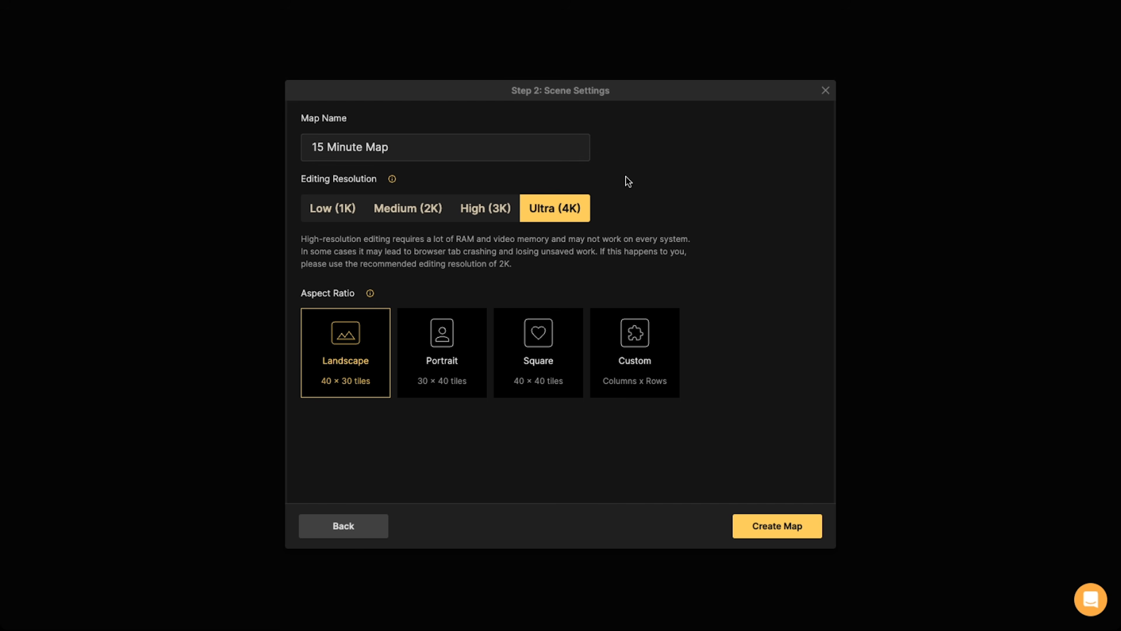
{"action": "left_click", "coordinate": [895, 189]}
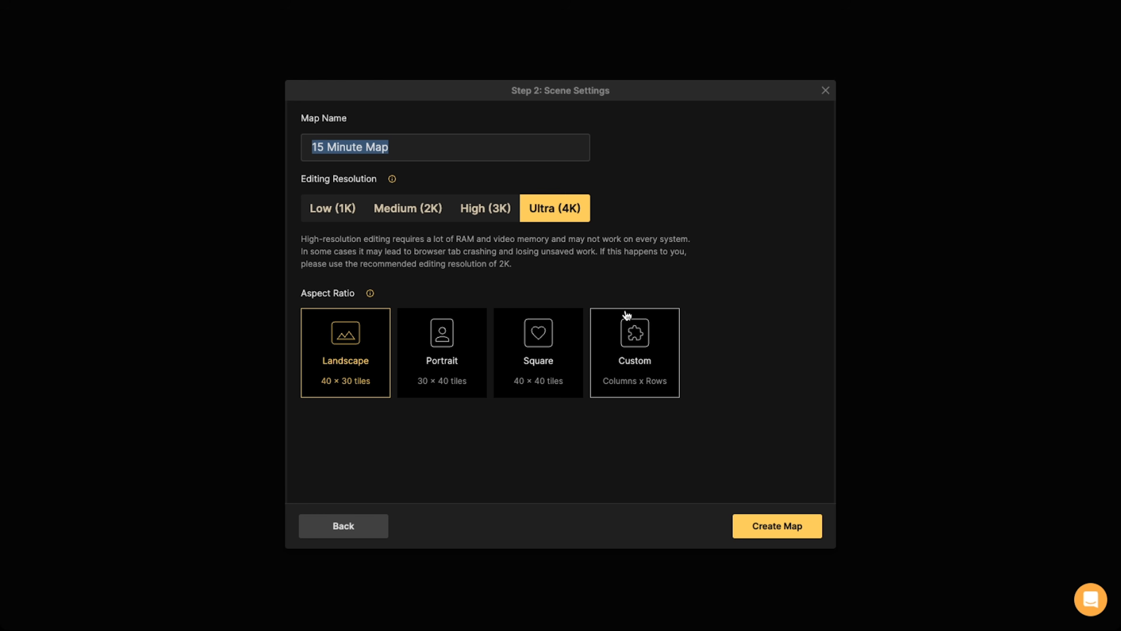
Create the map with a custom aspect ratio of 20 columns by 15 rows
{"action": "left_click", "coordinate": [636, 339]}
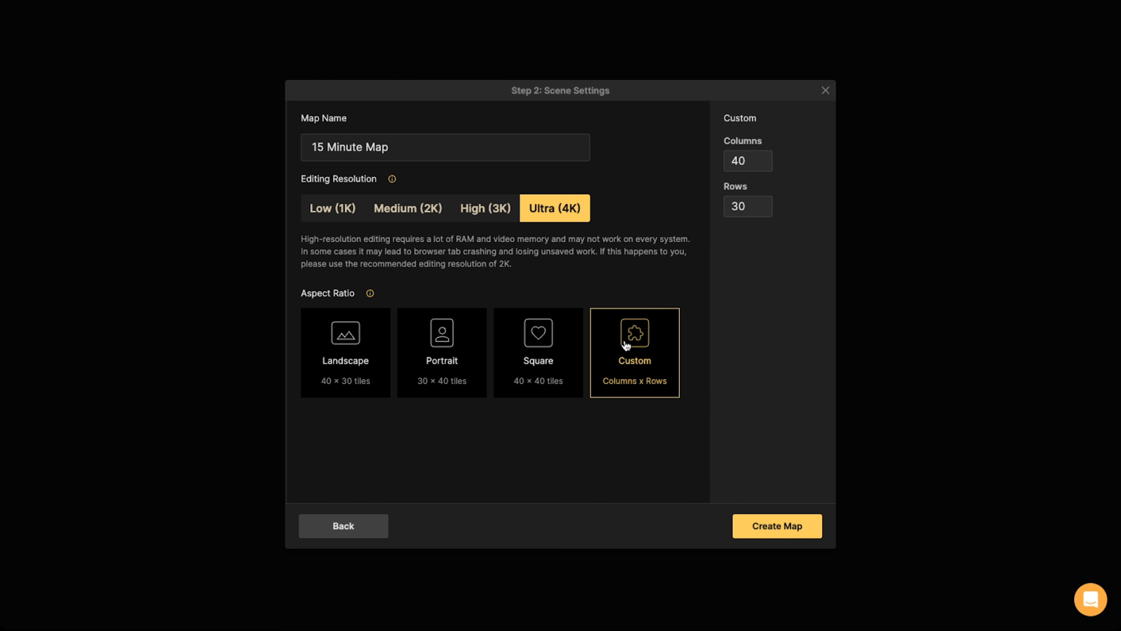
{"action": "left_click_drag", "start_coordinate": [751, 159], "coordinate": [726, 161]}
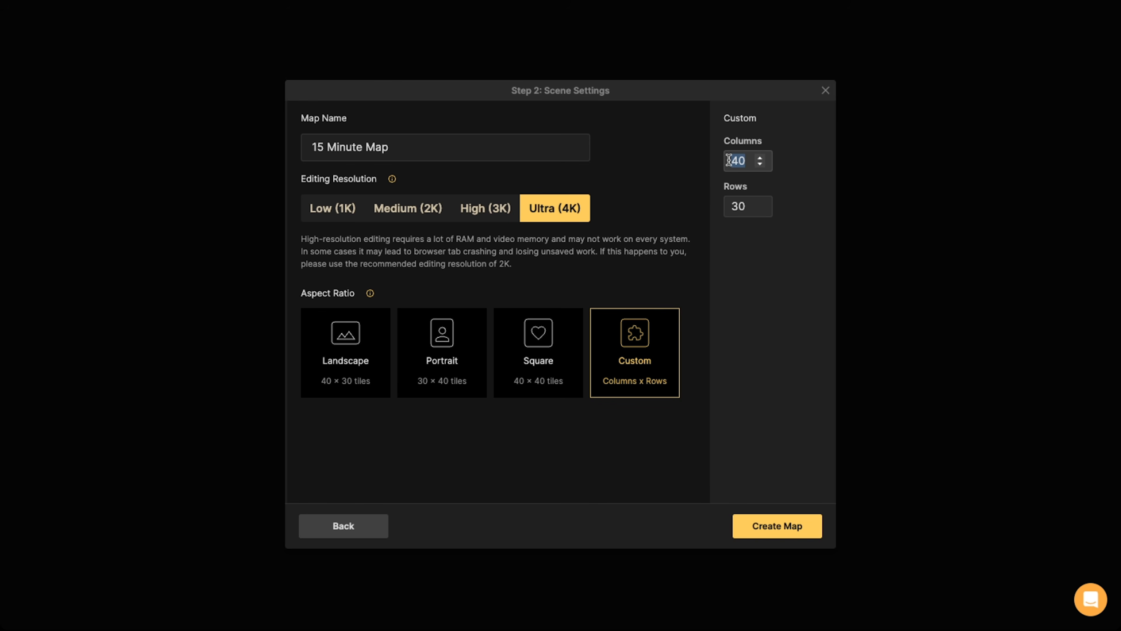
{"action": "type", "text": "2"}
{"action": "left_click_drag", "start_coordinate": [750, 206], "coordinate": [732, 203]}
{"action": "type", "text": "15"}
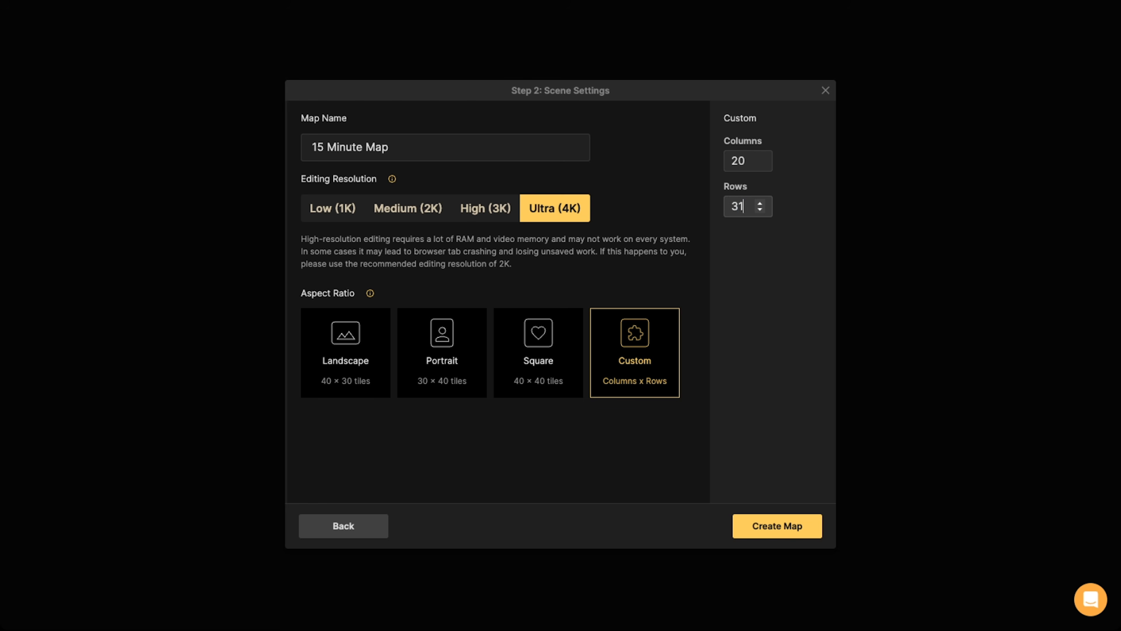
{"action": "left_click", "coordinate": [740, 204]}
{"action": "key", "text": "BackSpace"}
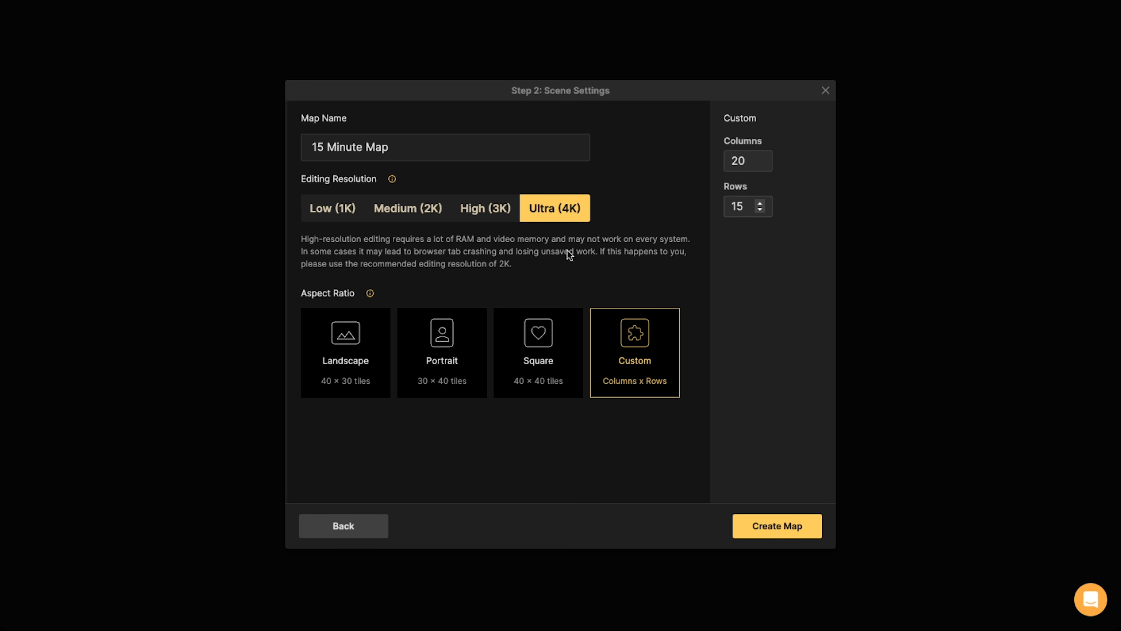
{"action": "left_click", "coordinate": [769, 531]}
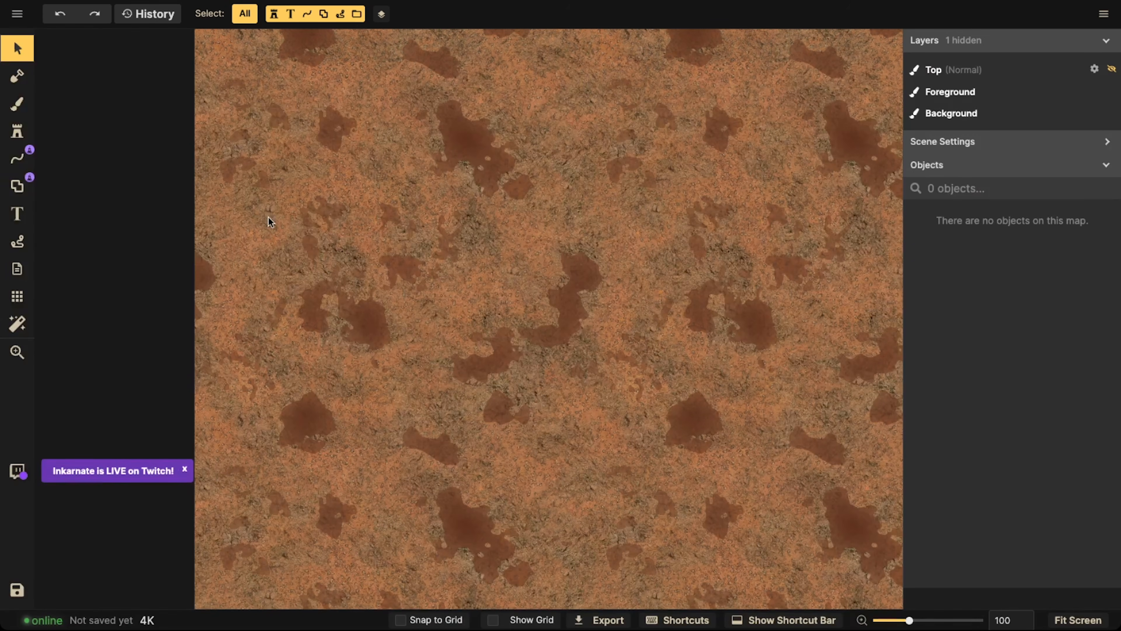
Turn on the map grid and dismiss the Twitch live notice
{"action": "left_click", "coordinate": [16, 295]}
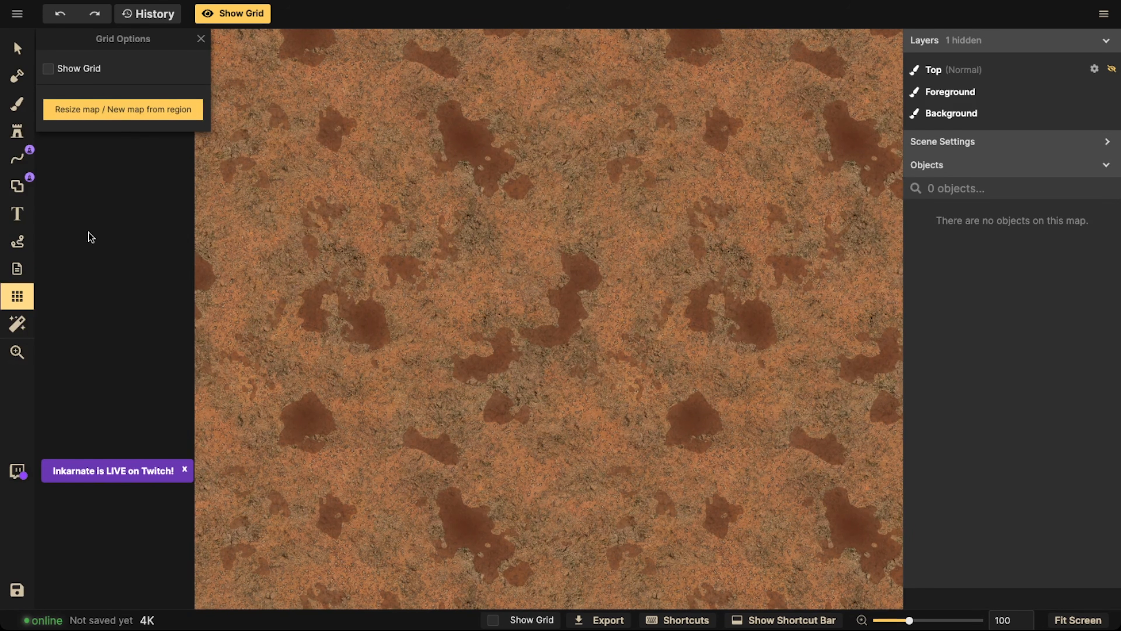
{"action": "left_click", "coordinate": [48, 68]}
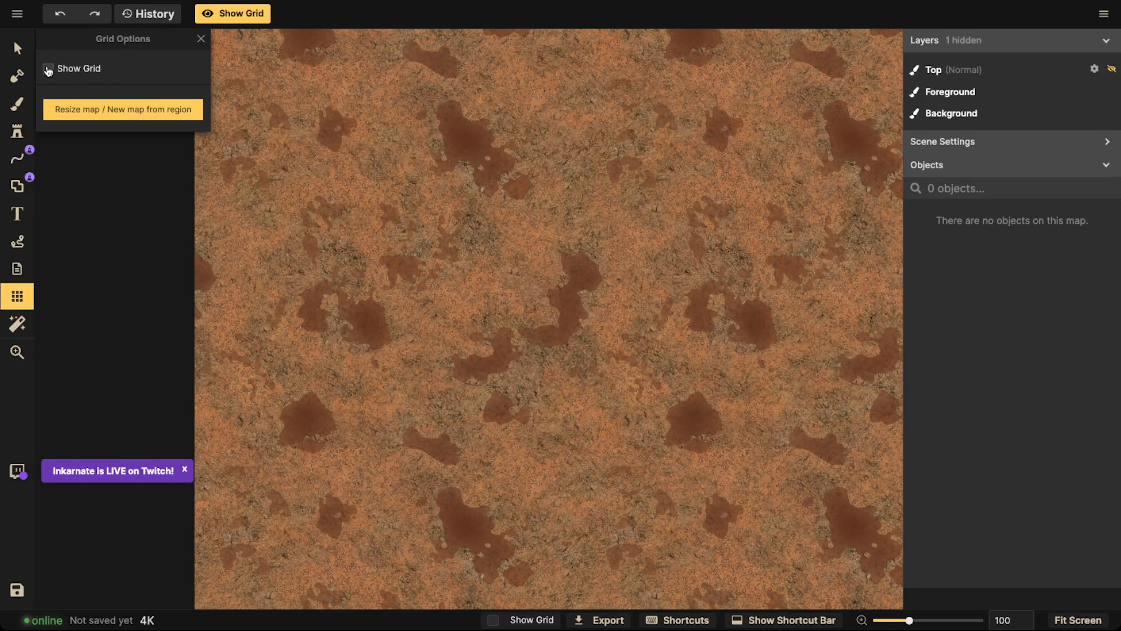
{"action": "left_click", "coordinate": [178, 469]}
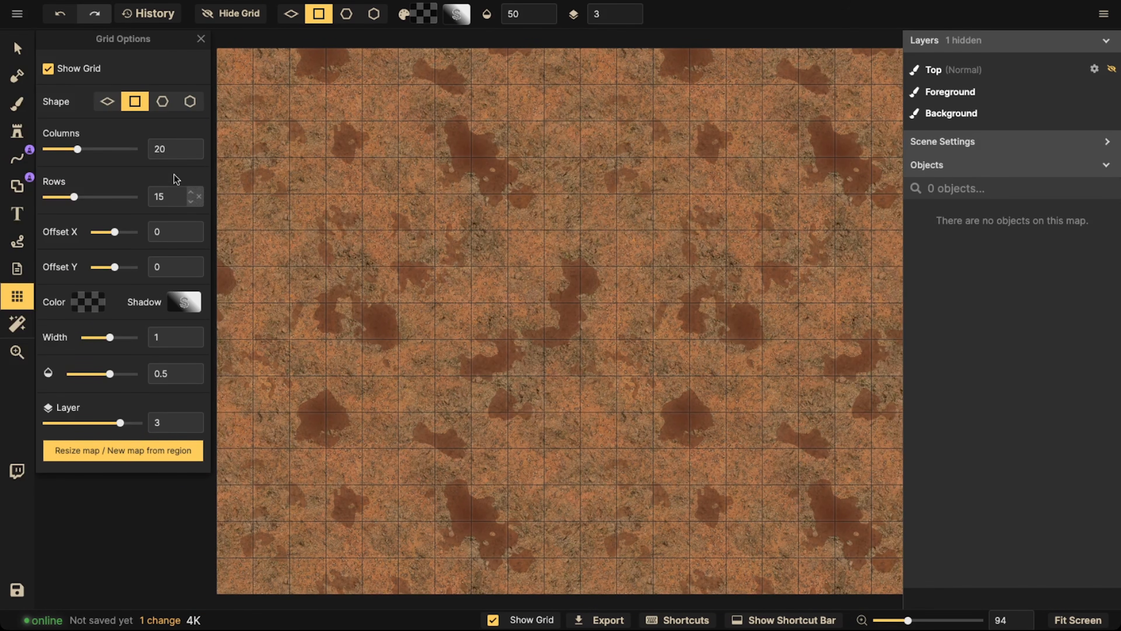
{"action": "scroll", "coordinate": [541, 239], "scroll_direction": "down", "scroll_amount": 1}
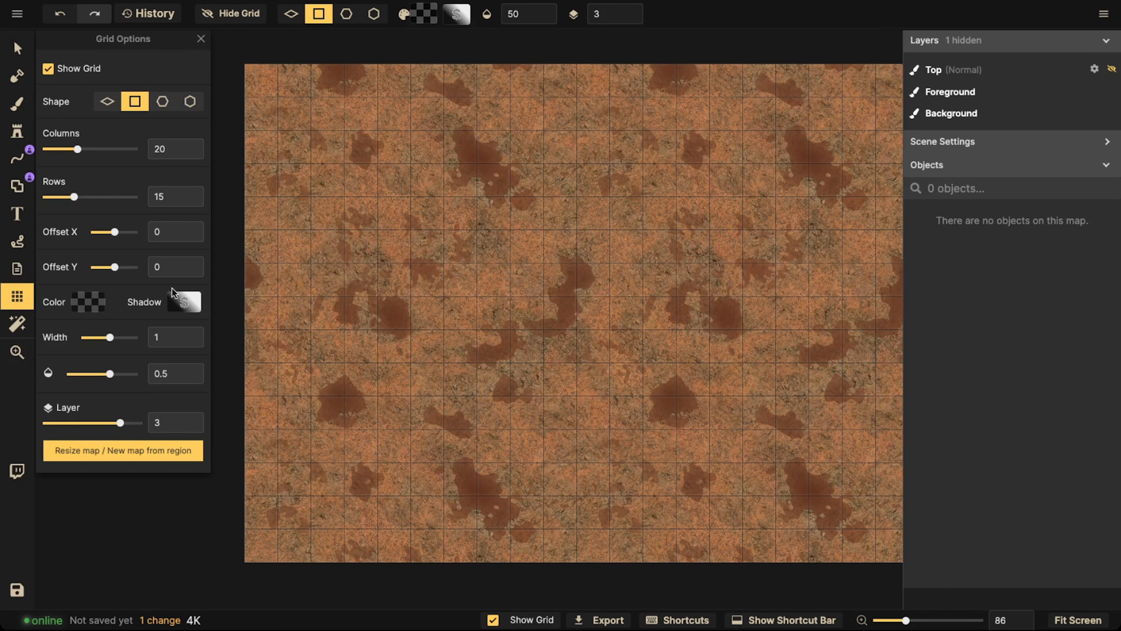
Set the grid lines' shadow blur to 0 and intensity to 0%, and put the grid on layer -5
{"action": "left_click", "coordinate": [181, 301]}
{"action": "left_click_drag", "start_coordinate": [257, 165], "coordinate": [207, 163]}
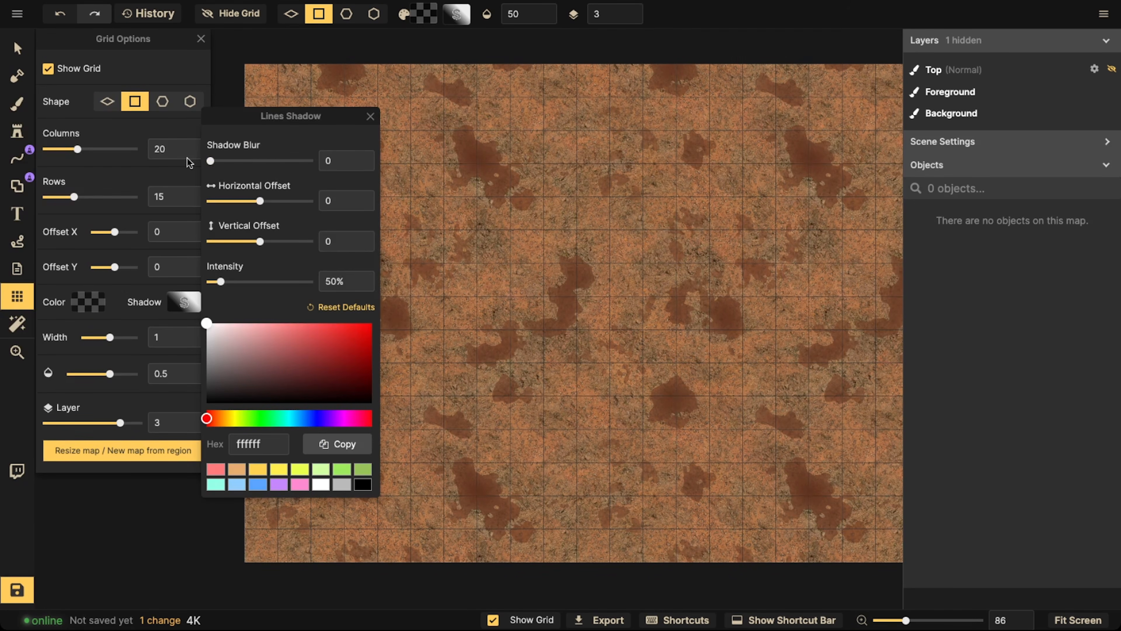
{"action": "left_click_drag", "start_coordinate": [221, 282], "coordinate": [136, 284]}
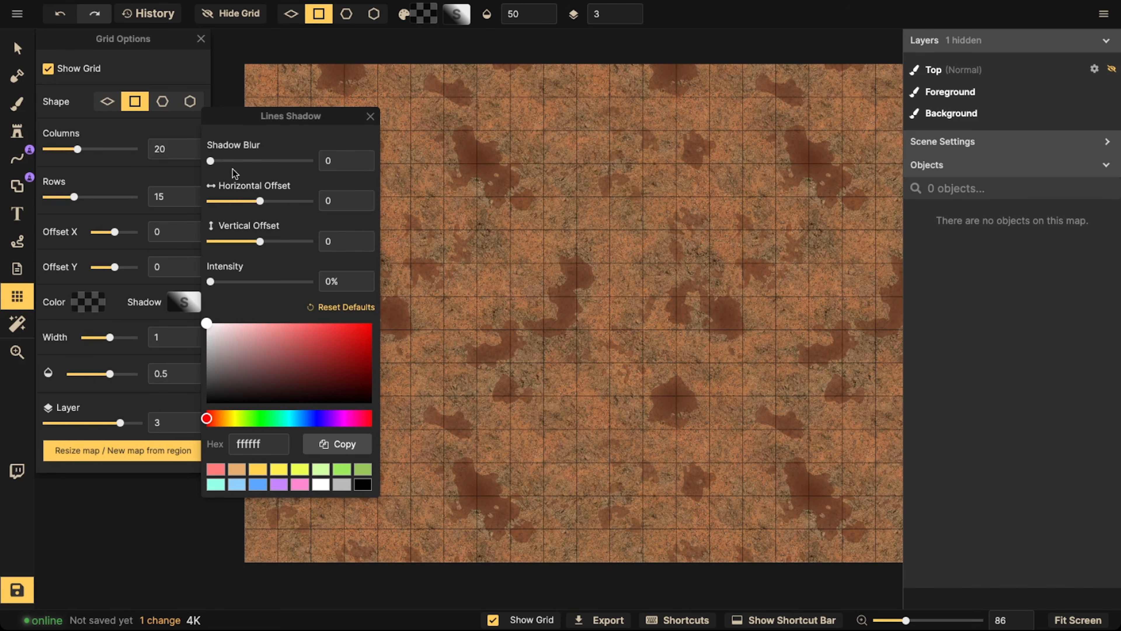
{"action": "left_click_drag", "start_coordinate": [210, 161], "coordinate": [188, 141]}
{"action": "left_click", "coordinate": [110, 363]}
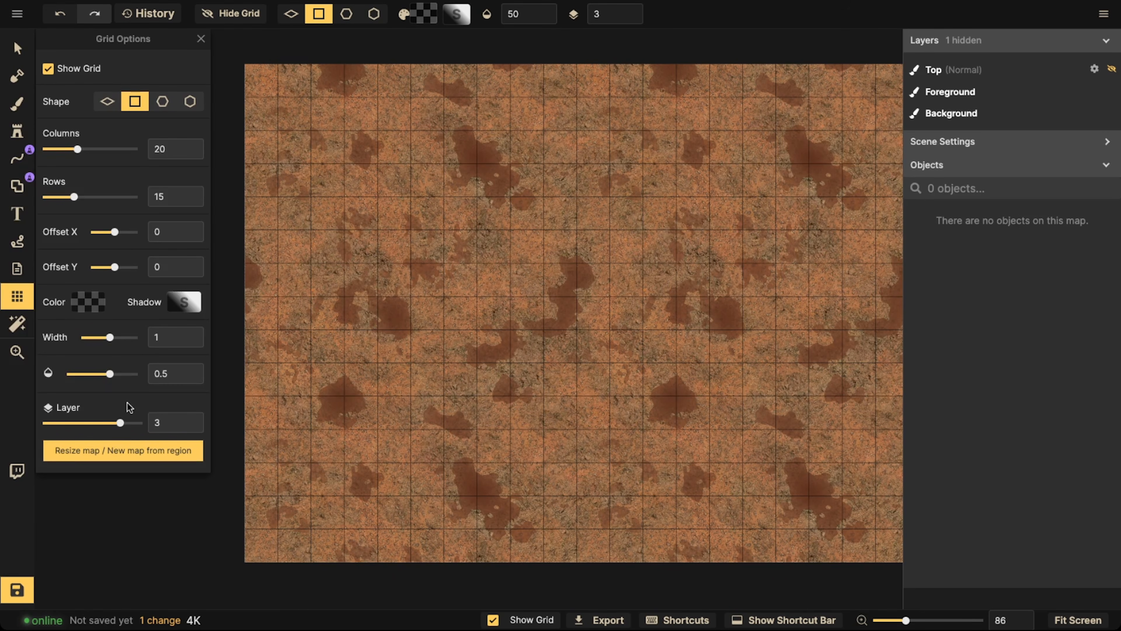
{"action": "left_click_drag", "start_coordinate": [120, 423], "coordinate": [57, 426]}
{"action": "scroll", "coordinate": [483, 140], "scroll_direction": "down", "scroll_amount": 2}
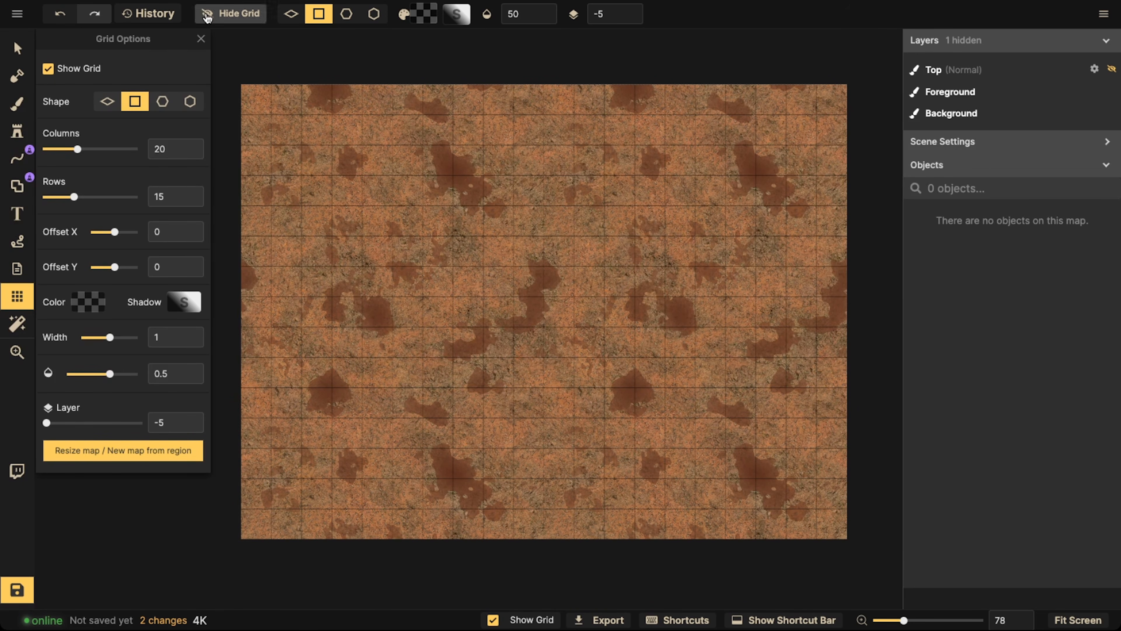
Fill the whole background layer with the Dark Grey Ground texture from the Fantasy Battlemaps catalog
{"action": "scroll", "coordinate": [259, 133], "scroll_direction": "down", "scroll_amount": 3}
{"action": "key", "text": "space"}
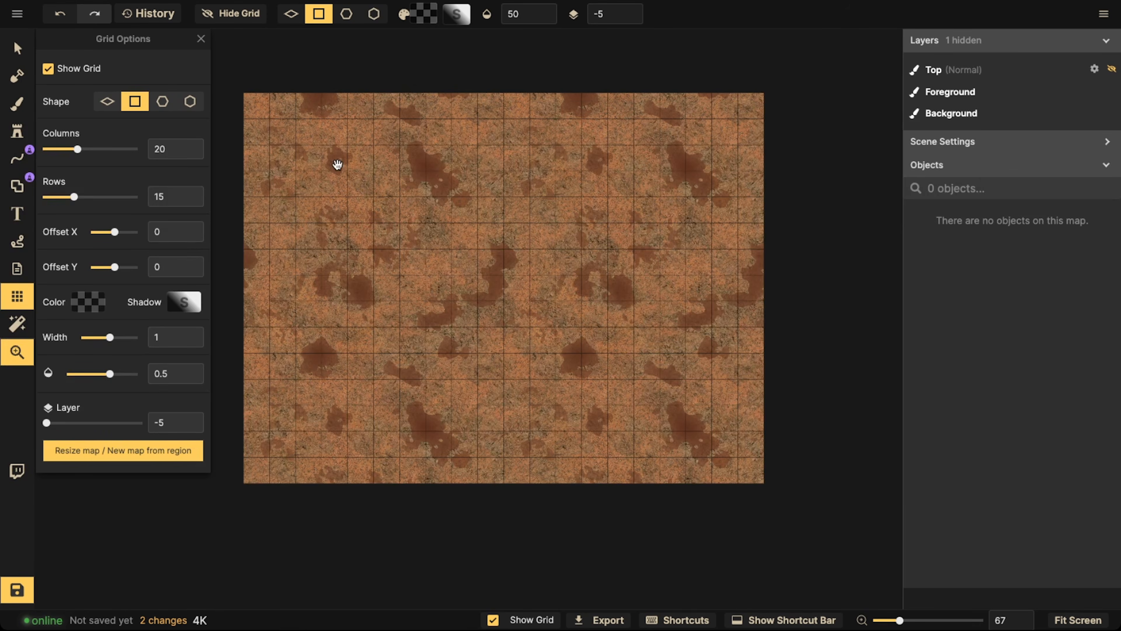
{"action": "left_click_drag", "start_coordinate": [335, 163], "coordinate": [384, 183]}
{"action": "left_click", "coordinate": [20, 99]}
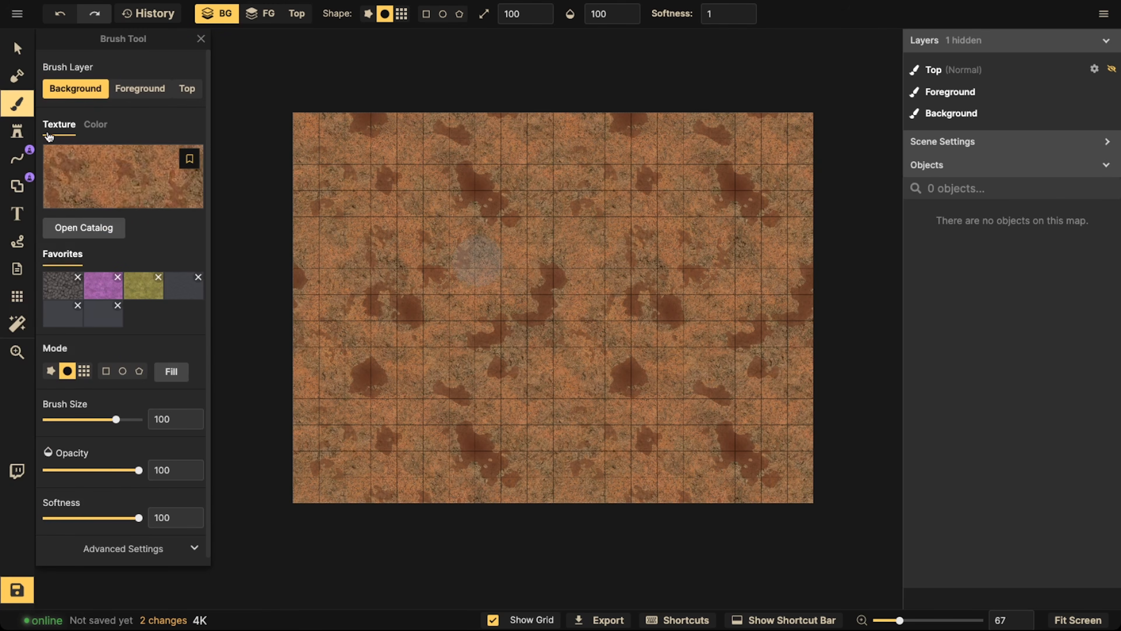
{"action": "left_click", "coordinate": [97, 164]}
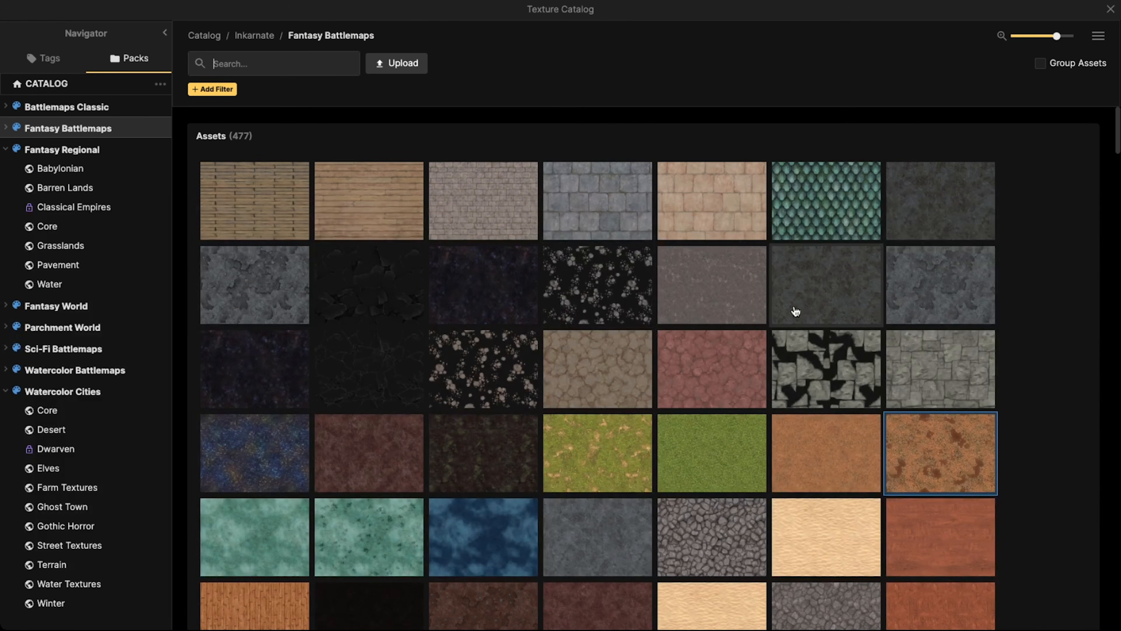
{"action": "mouse_move", "coordinate": [957, 188]}
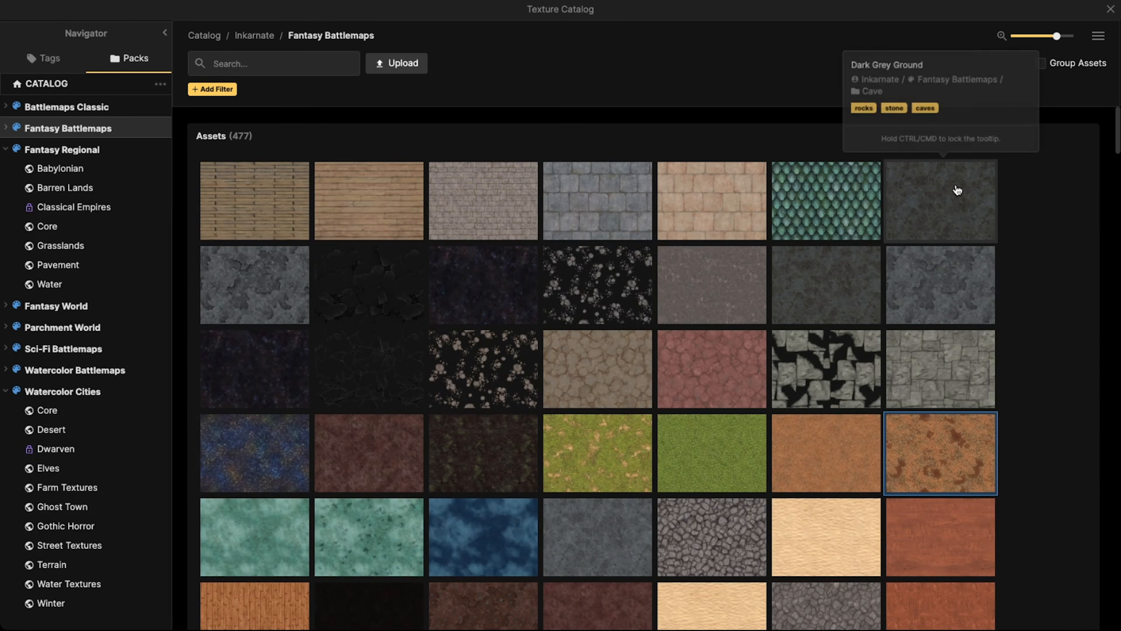
{"action": "left_click", "coordinate": [922, 203]}
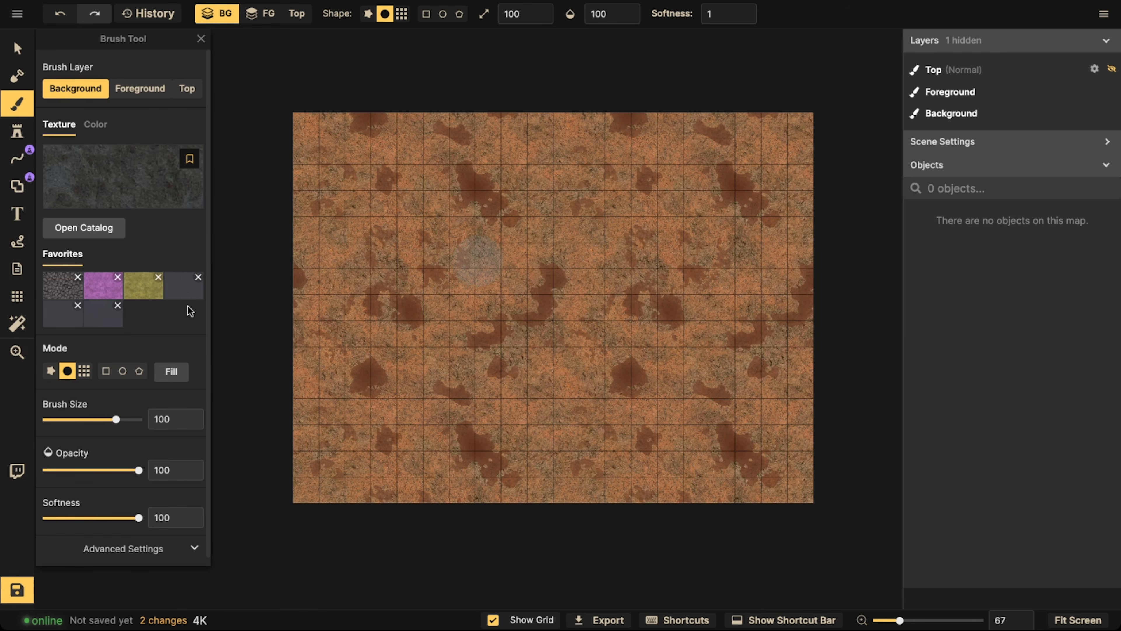
{"action": "left_click", "coordinate": [171, 371]}
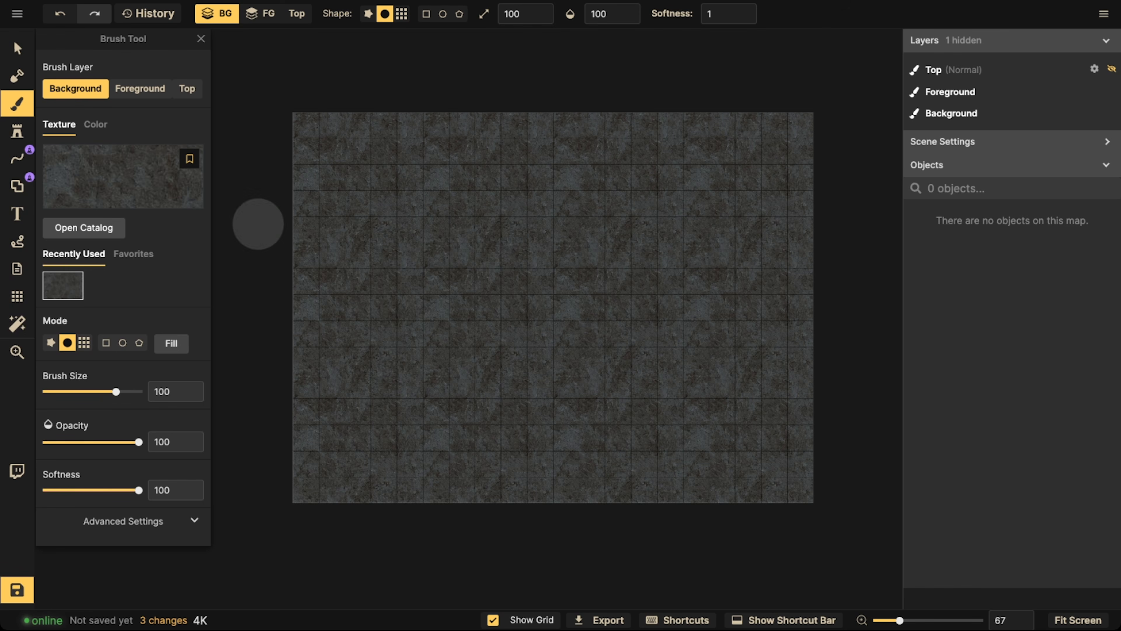
Set the Shape tool's stroke to a stamp, searching the path catalog for "cliff" and choosing the thin, jagged dark grey rock edge
{"action": "left_click", "coordinate": [19, 188]}
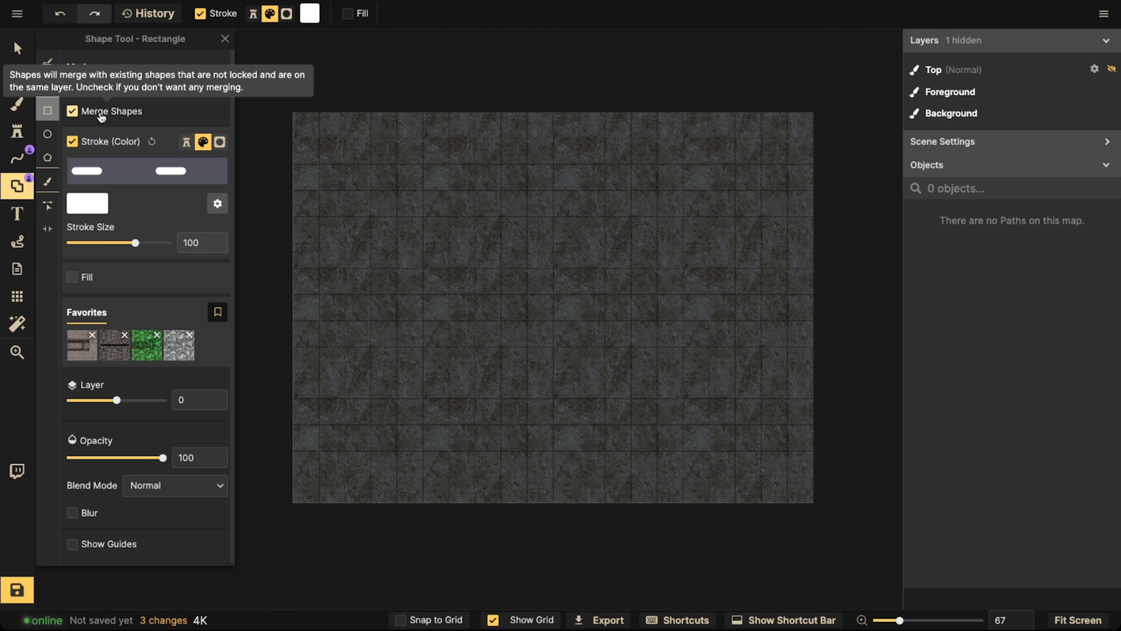
{"action": "left_click", "coordinate": [186, 143]}
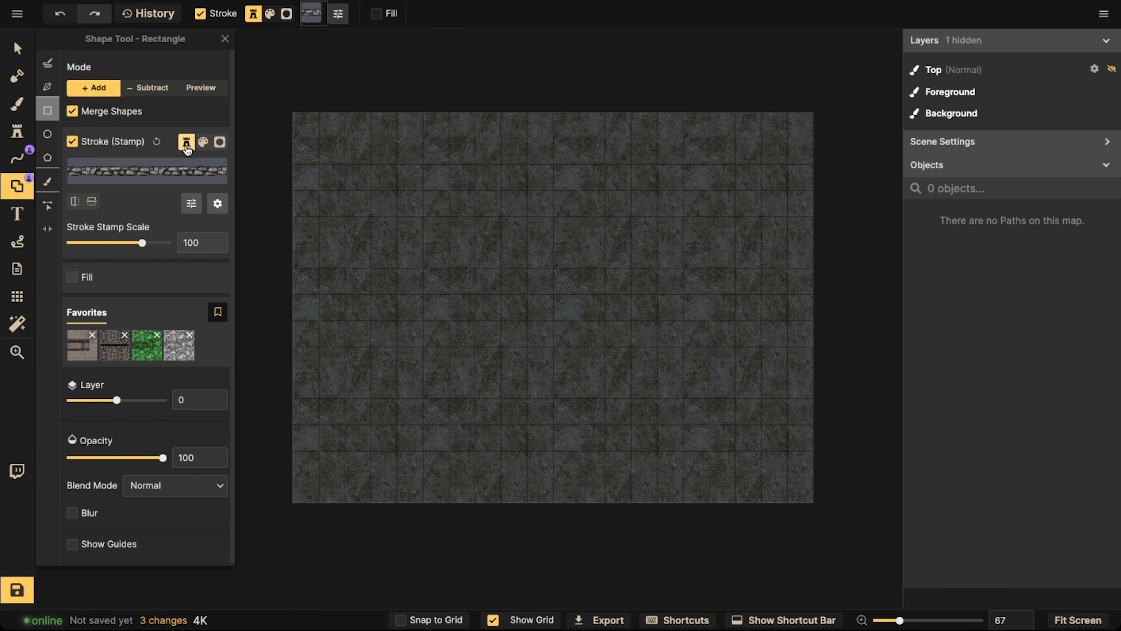
{"action": "left_click", "coordinate": [159, 172]}
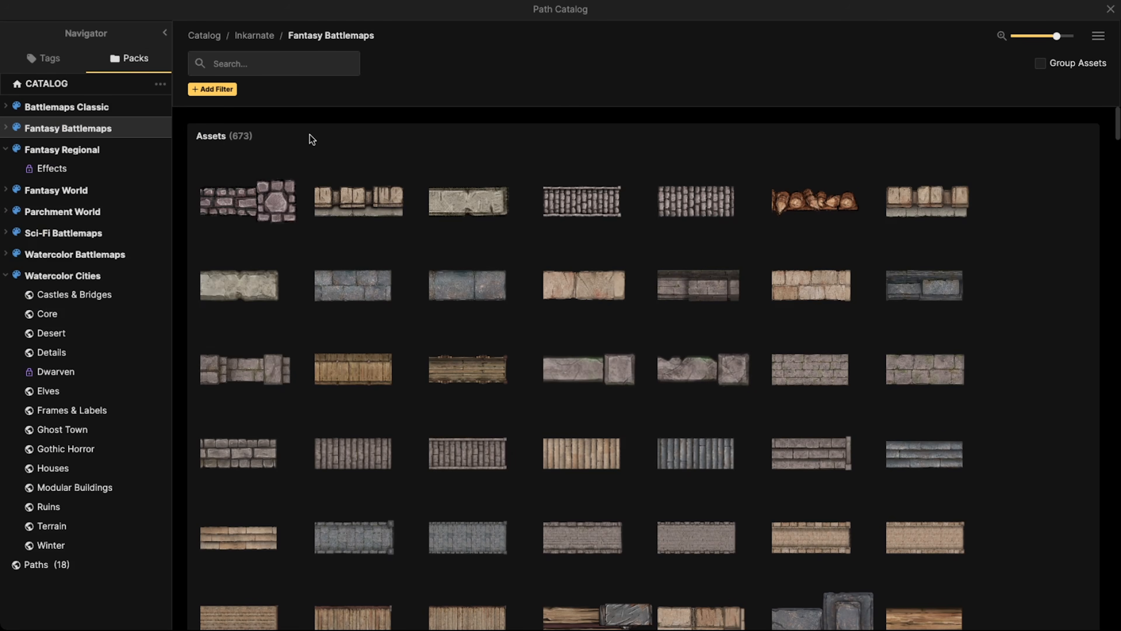
{"action": "type", "text": "cliff"}
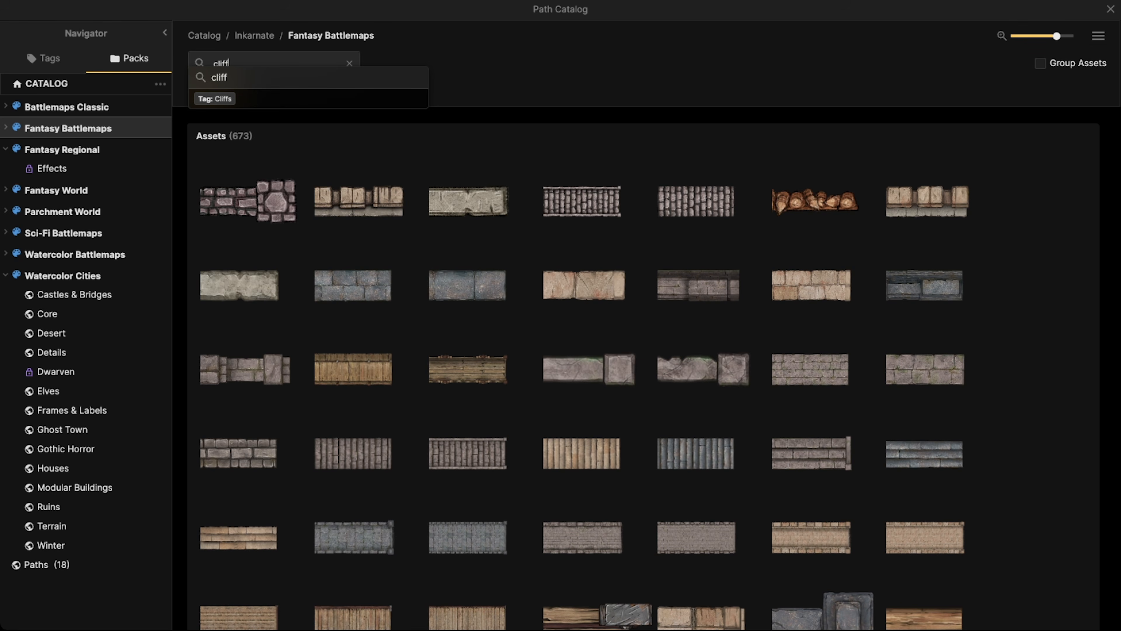
{"action": "key", "text": "Return"}
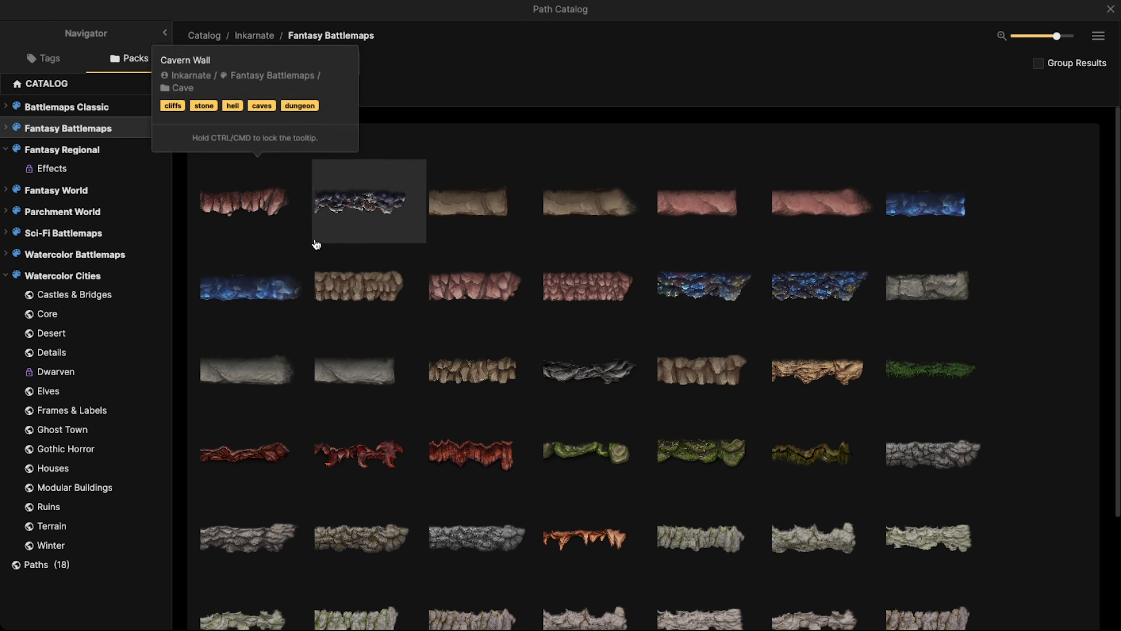
{"action": "scroll", "coordinate": [315, 252], "scroll_direction": "down", "scroll_amount": 2}
{"action": "scroll", "coordinate": [315, 253], "scroll_direction": "down", "scroll_amount": 2}
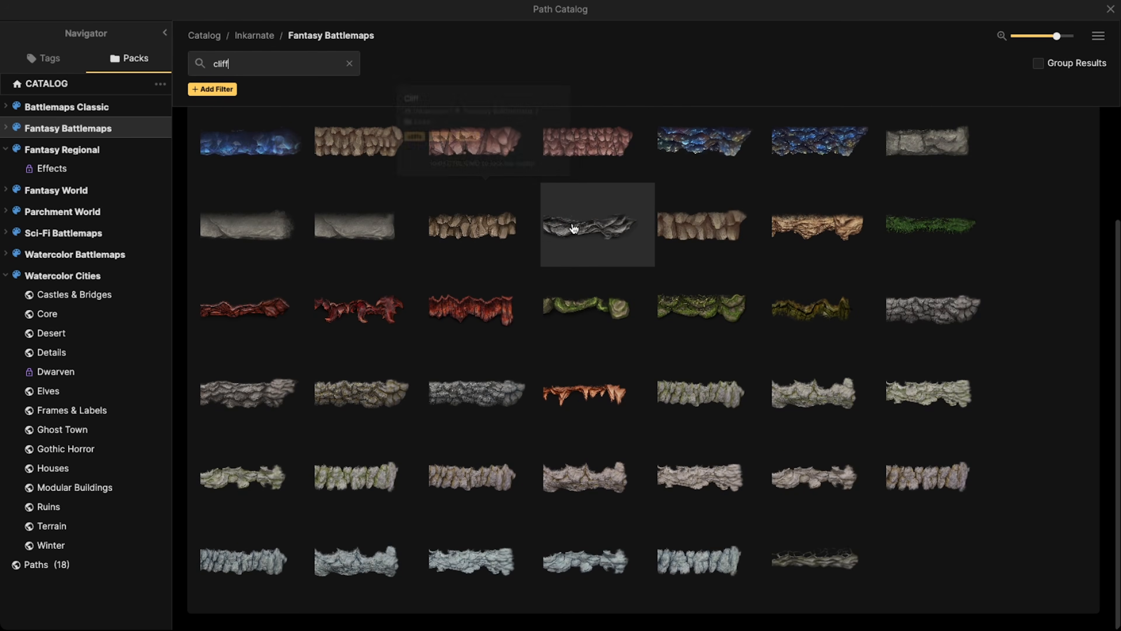
{"action": "left_click", "coordinate": [576, 230]}
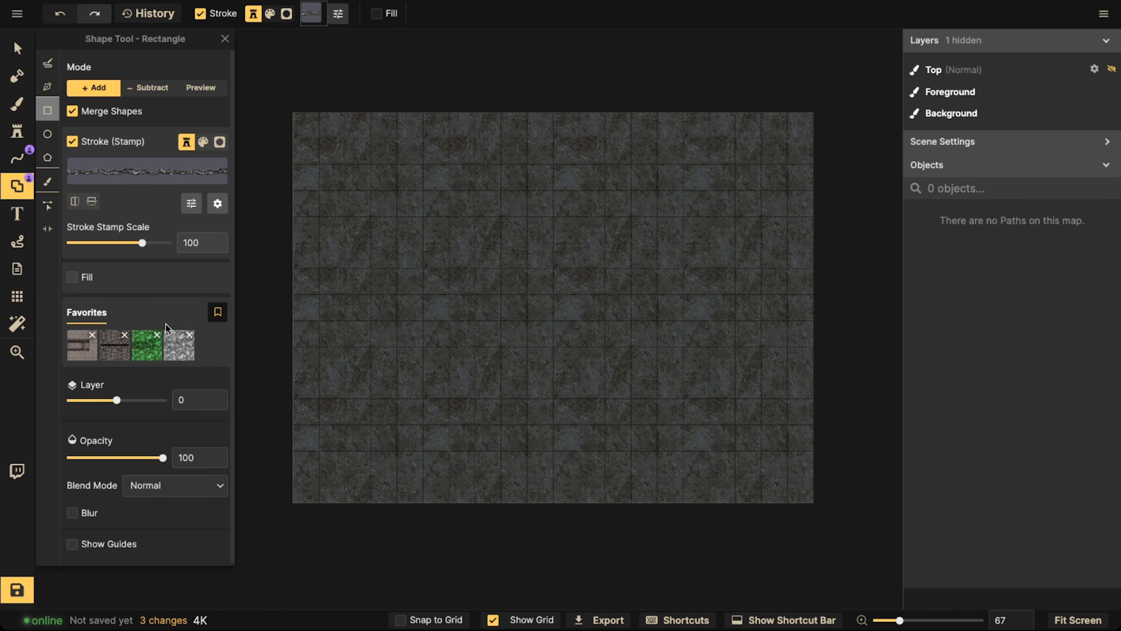
Turn on the Shape tool's fill and set its colour to black
{"action": "left_click", "coordinate": [78, 279]}
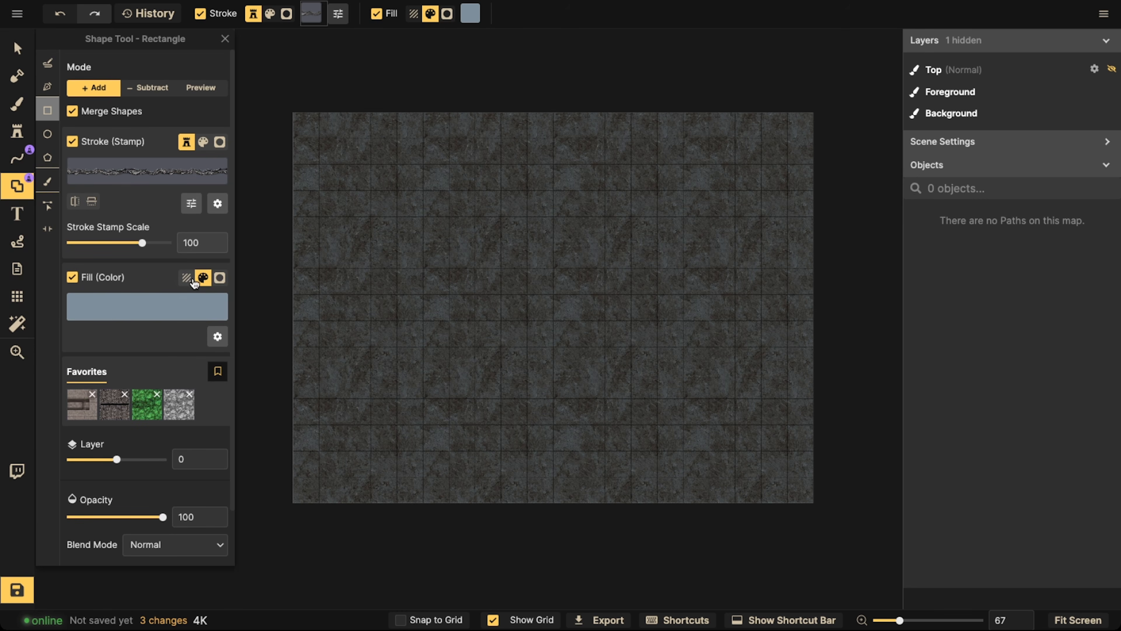
{"action": "left_click", "coordinate": [135, 310]}
{"action": "left_click_drag", "start_coordinate": [273, 235], "coordinate": [449, 329]}
{"action": "left_click", "coordinate": [407, 326]}
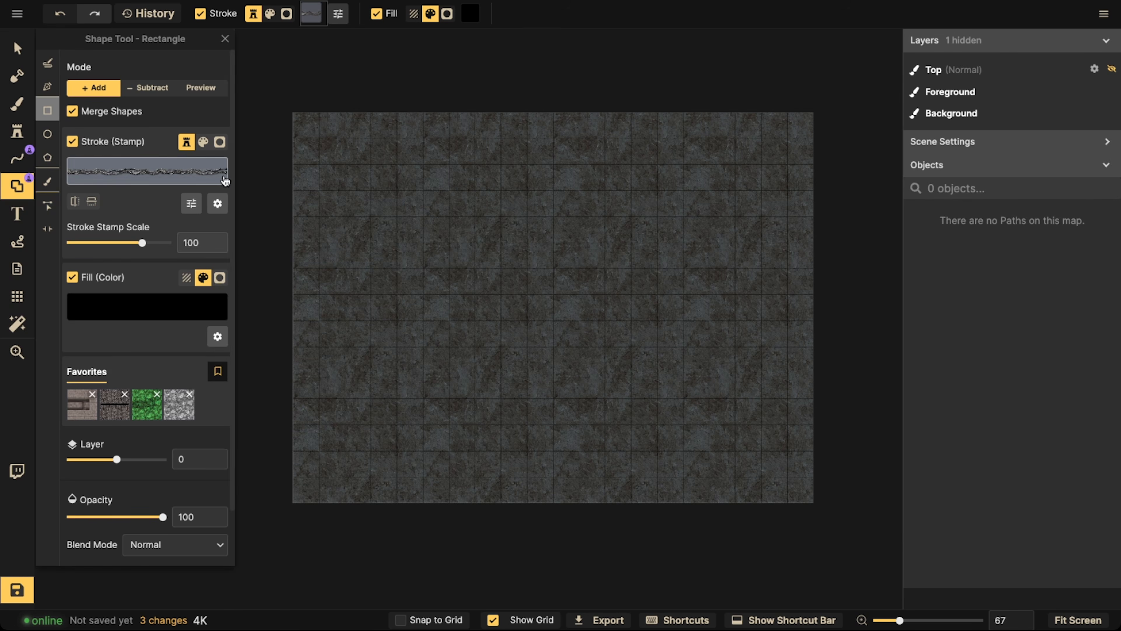
Turn on grid snapping and draw a rectangle shape about 4 by 4 tiles in the upper-left part of the map
{"action": "left_click", "coordinate": [400, 619]}
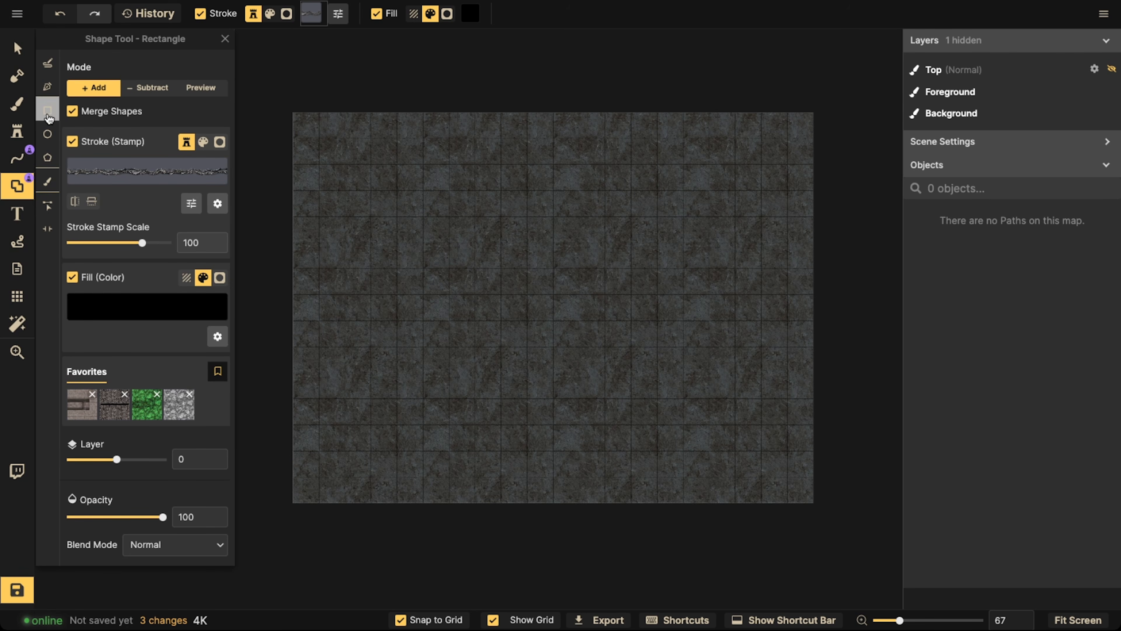
{"action": "scroll", "coordinate": [446, 236], "scroll_direction": "up", "scroll_amount": 2}
{"action": "left_click_drag", "start_coordinate": [422, 218], "coordinate": [538, 327]}
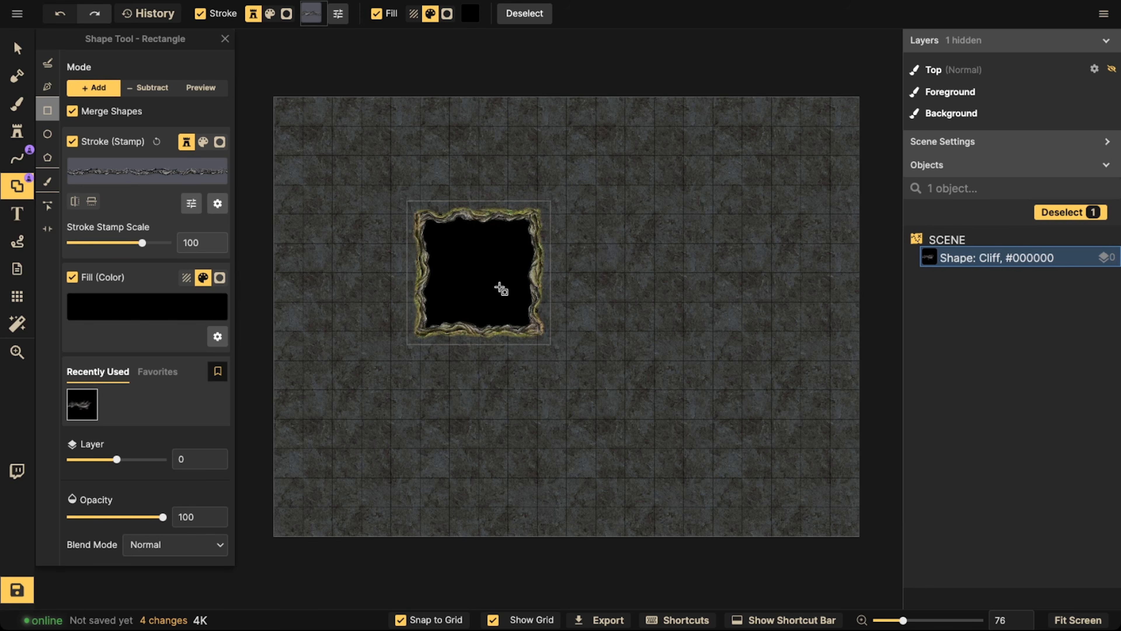
Flip the square's cliff stroke vertically so the rock edge faces the other way
{"action": "scroll", "coordinate": [500, 292], "scroll_direction": "up", "scroll_amount": 5}
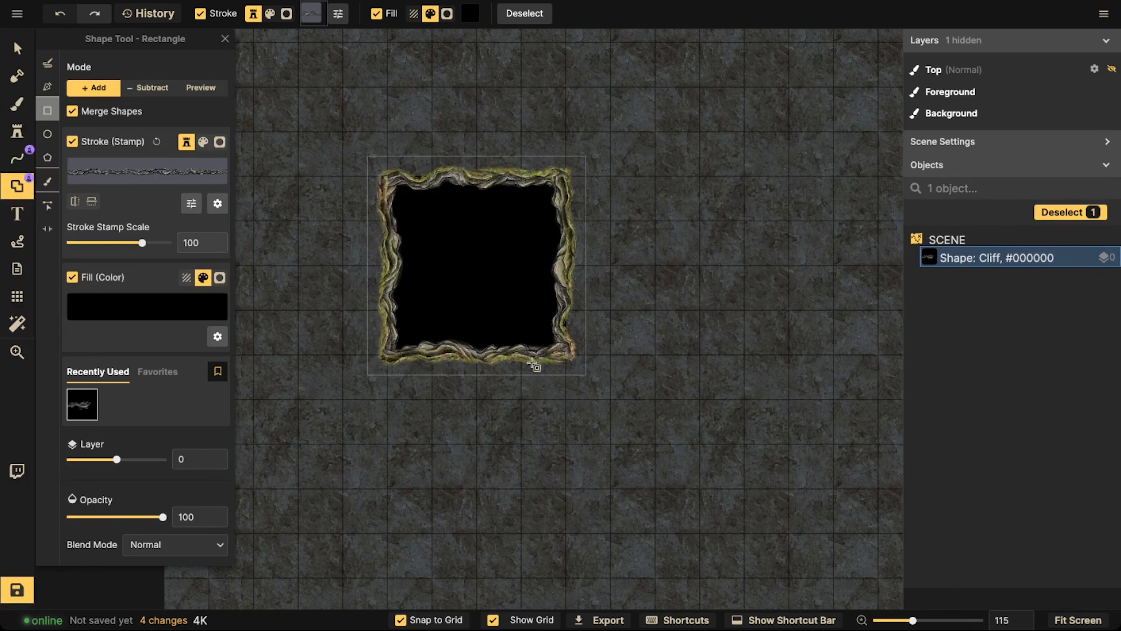
{"action": "left_click", "coordinate": [17, 47]}
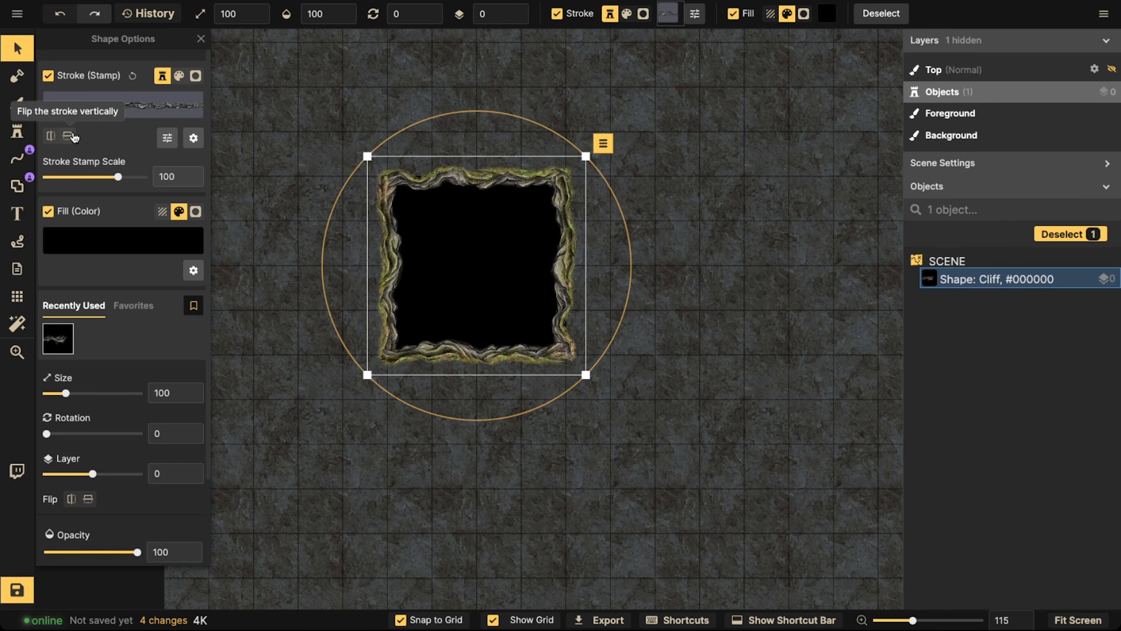
{"action": "left_click", "coordinate": [68, 137]}
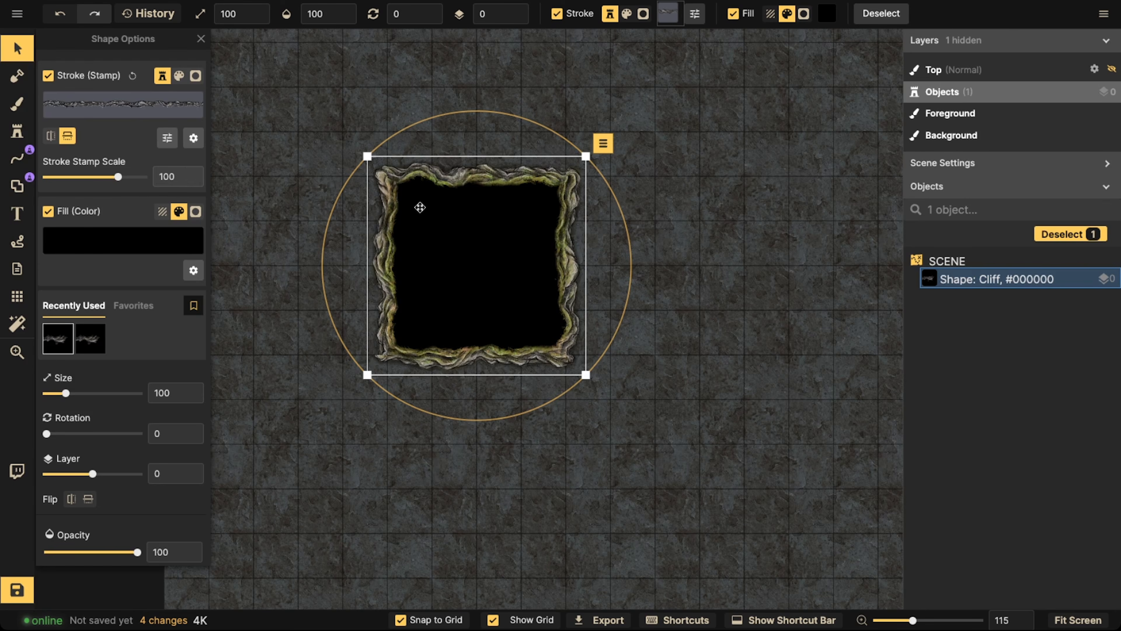
Move the cliff square four tiles to the right and place a pasted copy to its left, one tile apart
{"action": "left_click_drag", "start_coordinate": [420, 208], "coordinate": [591, 210]}
{"action": "key", "text": "ctrl+c"}
{"action": "key", "text": "ctrl+v"}
{"action": "left_click_drag", "start_coordinate": [478, 225], "coordinate": [450, 262]}
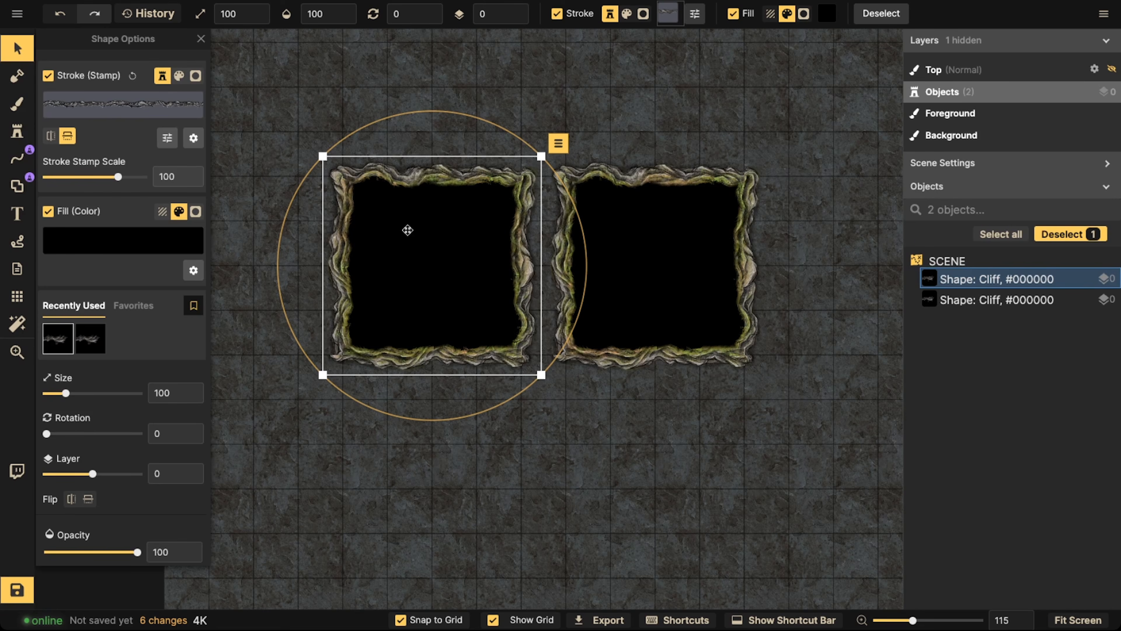
{"action": "key", "text": "Delete"}
{"action": "left_click", "coordinate": [620, 230]}
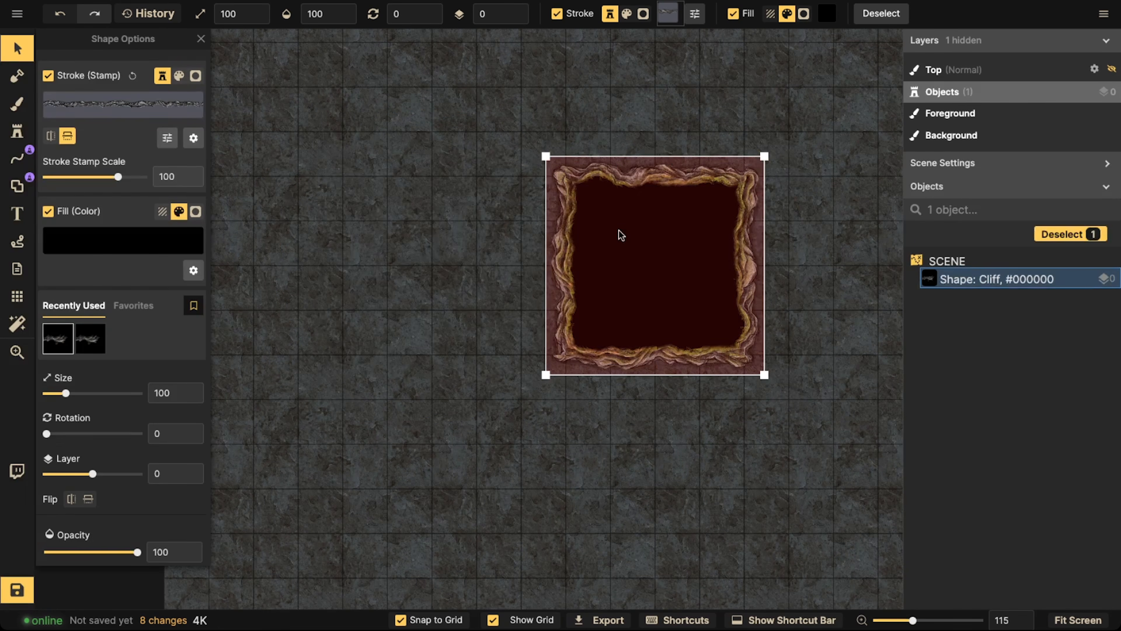
{"action": "key", "text": "super+z"}
Set the stroke stamp scale of both cliff squares to 62 and check the thinner edge up close
{"action": "left_click", "coordinate": [464, 223]}
{"action": "left_click", "coordinate": [601, 228], "text": "shift"}
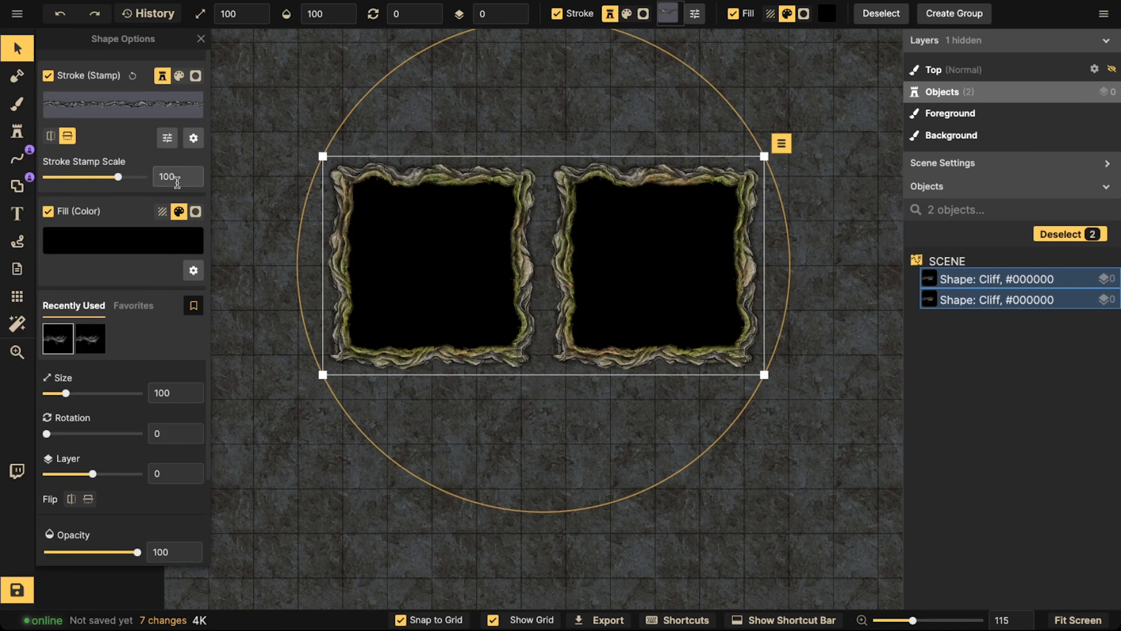
{"action": "left_click_drag", "start_coordinate": [119, 178], "coordinate": [111, 177]}
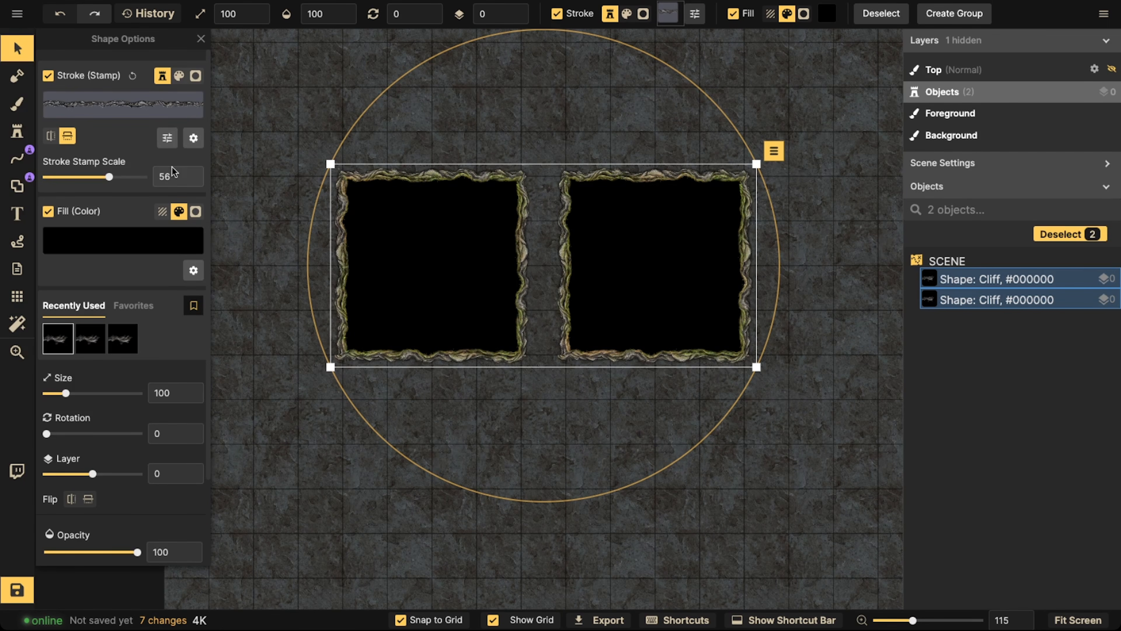
{"action": "left_click", "coordinate": [189, 174]}
{"action": "left_click", "coordinate": [189, 173]}
{"action": "left_click", "coordinate": [189, 173]}
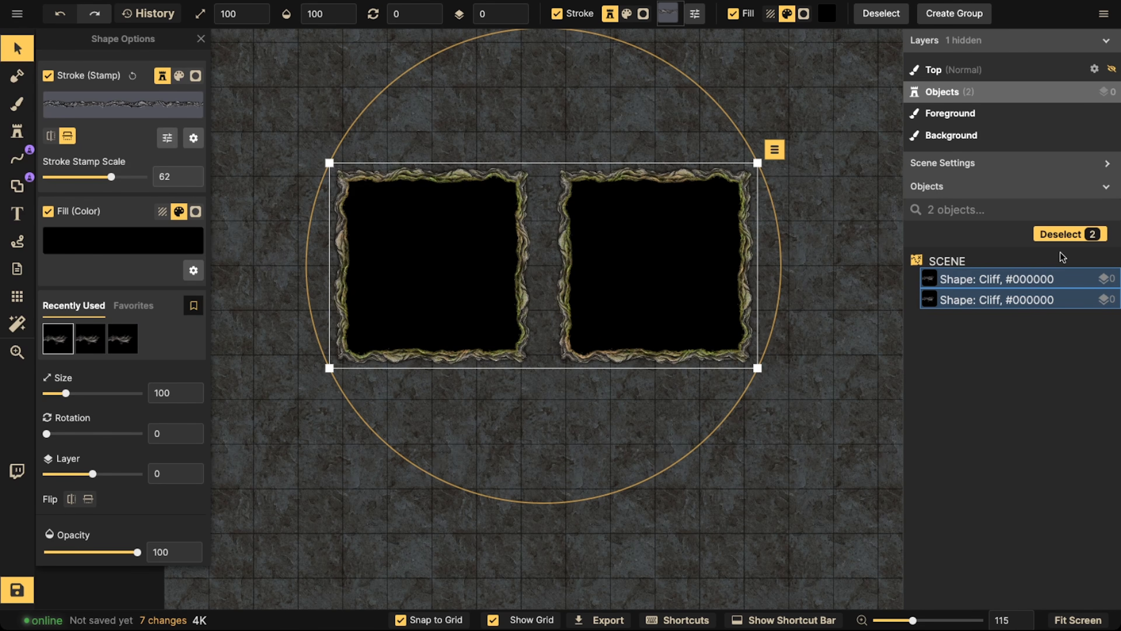
{"action": "left_click", "coordinate": [399, 173]}
{"action": "scroll", "coordinate": [400, 174], "scroll_direction": "up", "scroll_amount": 5}
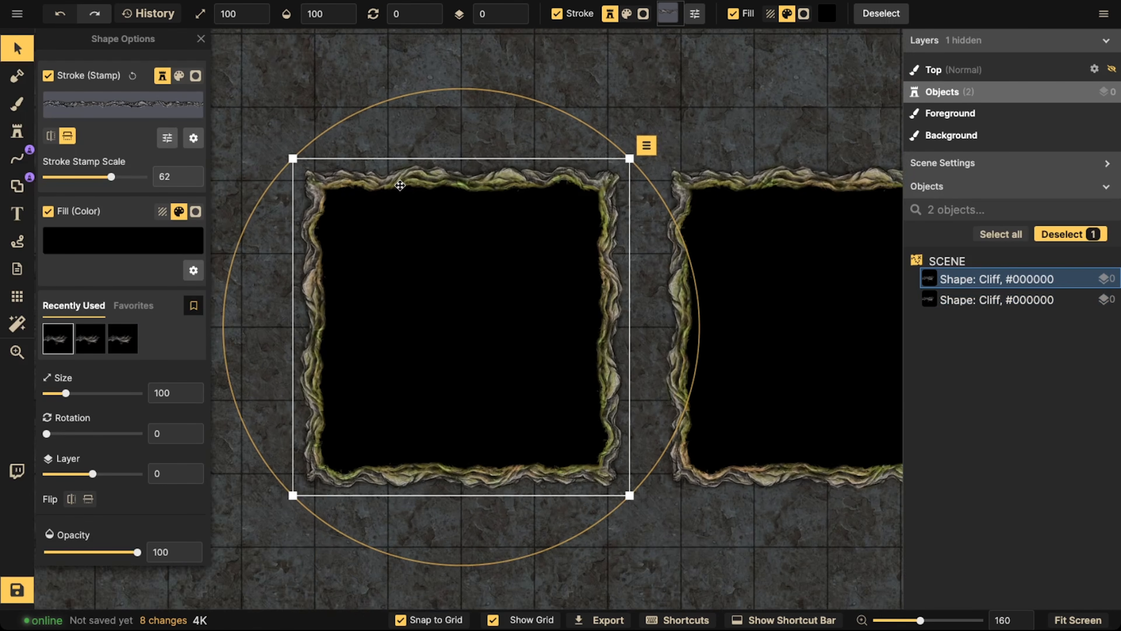
{"action": "scroll", "coordinate": [413, 183], "scroll_direction": "down", "scroll_amount": 3}
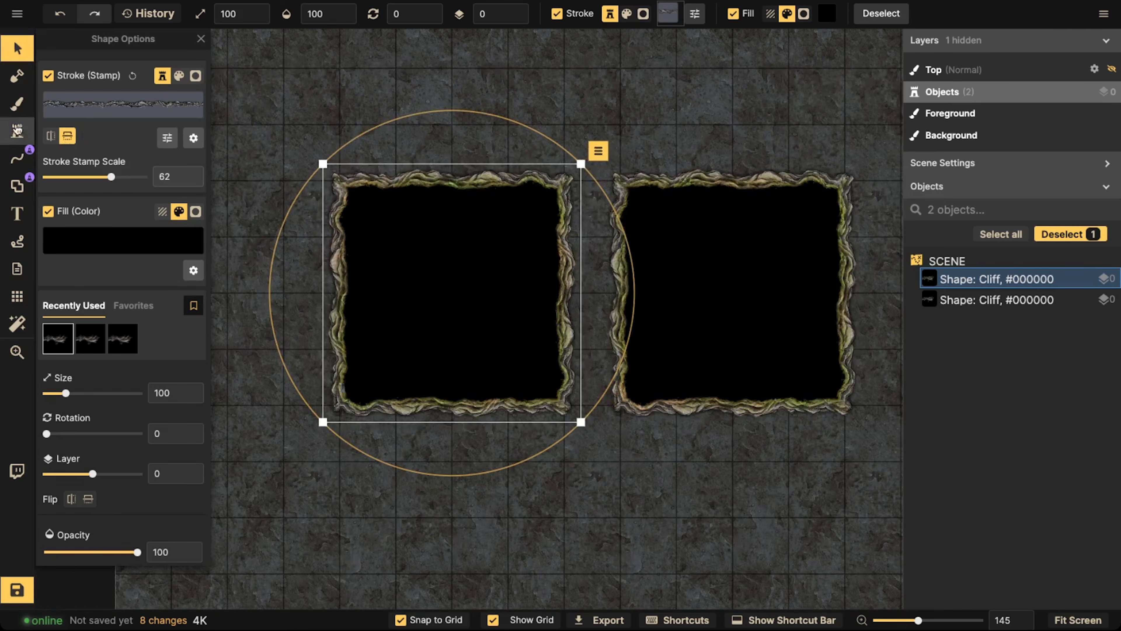
{"action": "left_click", "coordinate": [9, 106]}
{"action": "left_click", "coordinate": [173, 182]}
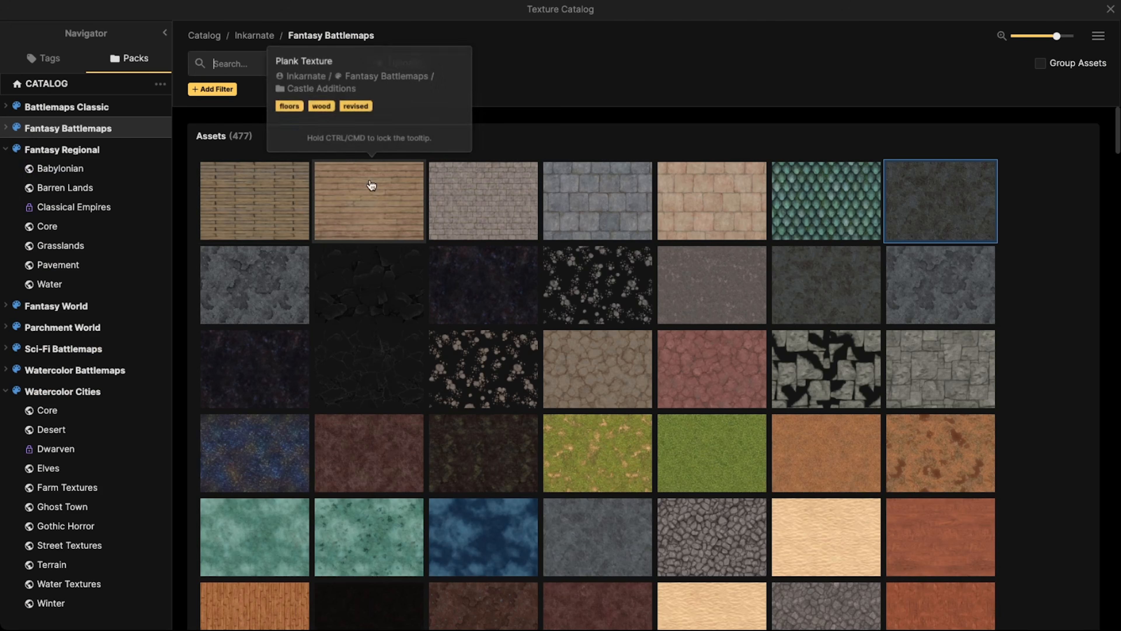
{"action": "left_click", "coordinate": [274, 256]}
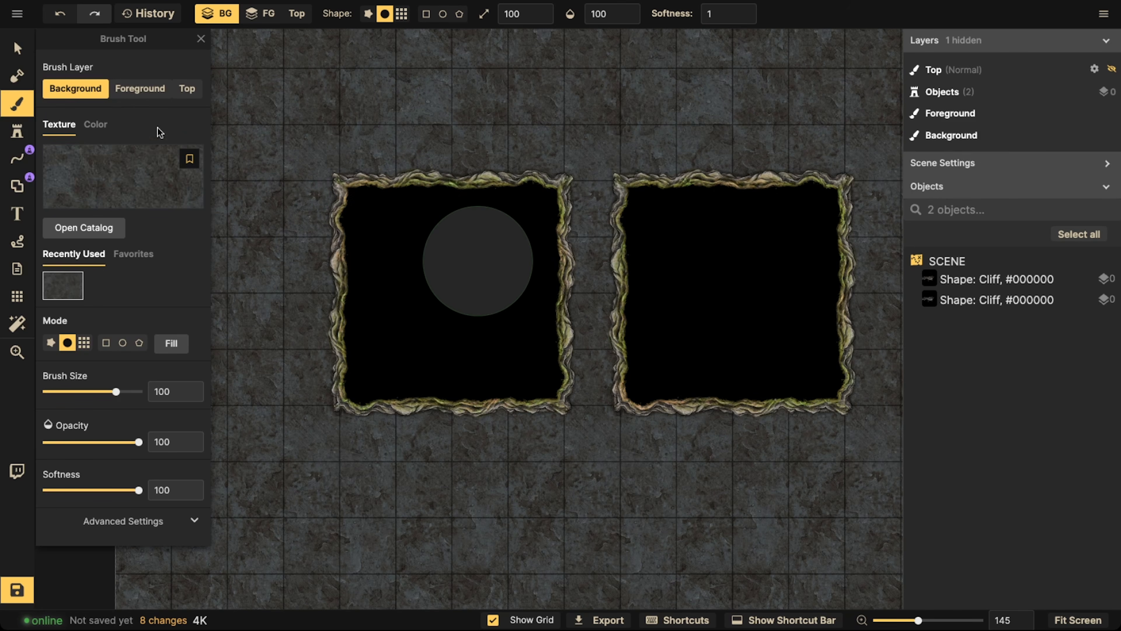
{"action": "left_click", "coordinate": [17, 47]}
{"action": "left_click", "coordinate": [18, 102]}
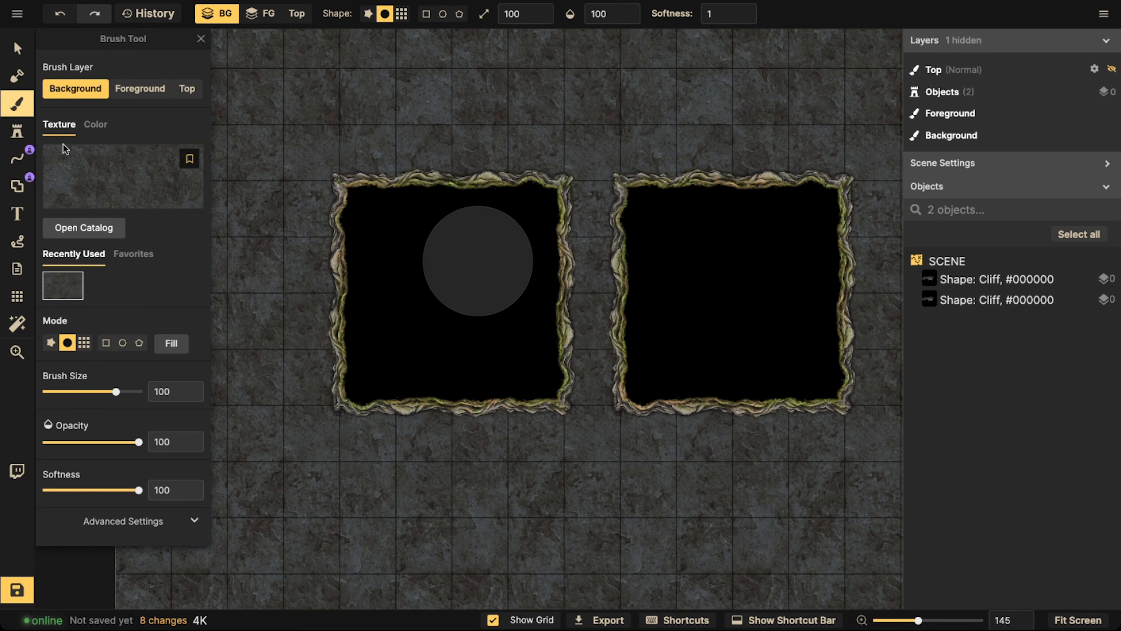
Choose the Grey Ground texture from the Fantasy Battlemaps catalog for the brush
{"action": "left_click", "coordinate": [106, 179]}
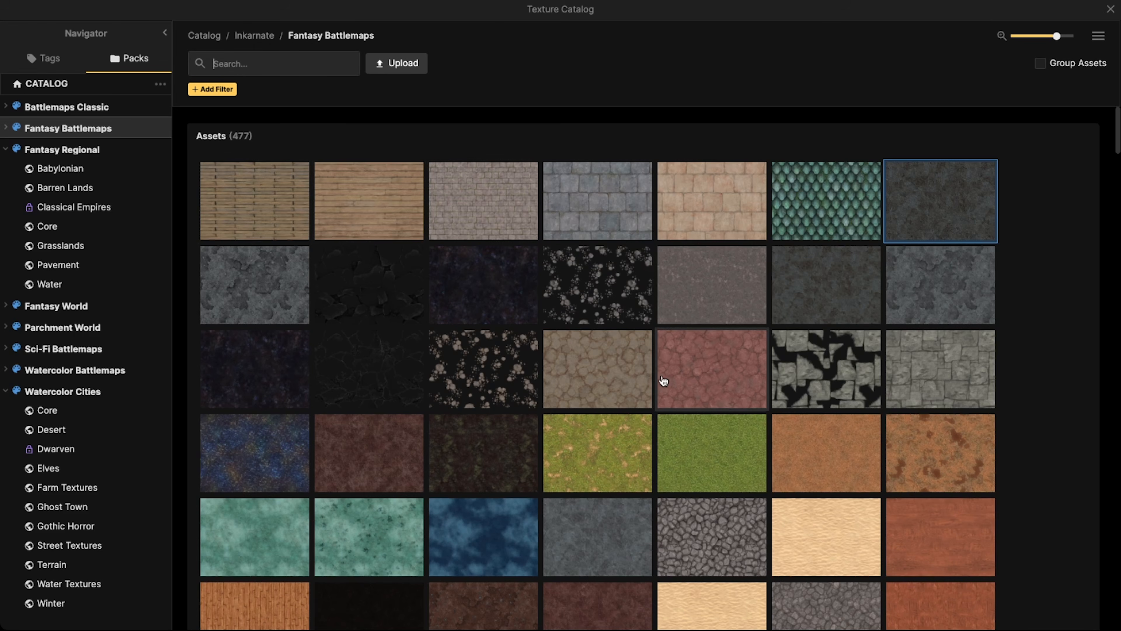
{"action": "scroll", "coordinate": [702, 363], "scroll_direction": "down", "scroll_amount": 10}
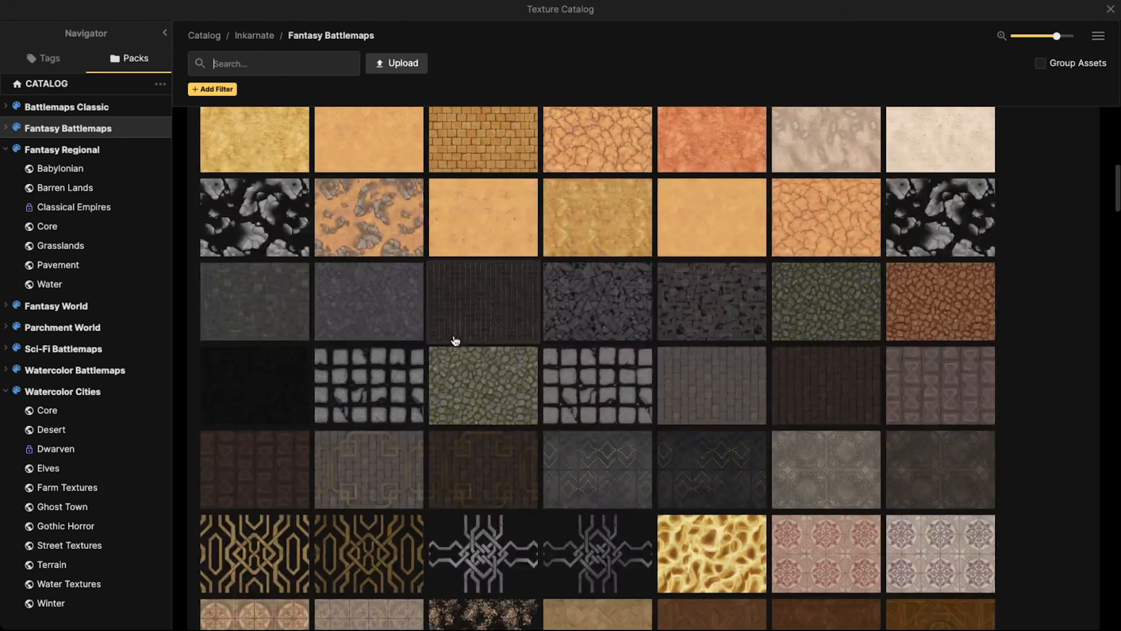
{"action": "scroll", "coordinate": [455, 337], "scroll_direction": "up", "scroll_amount": 10}
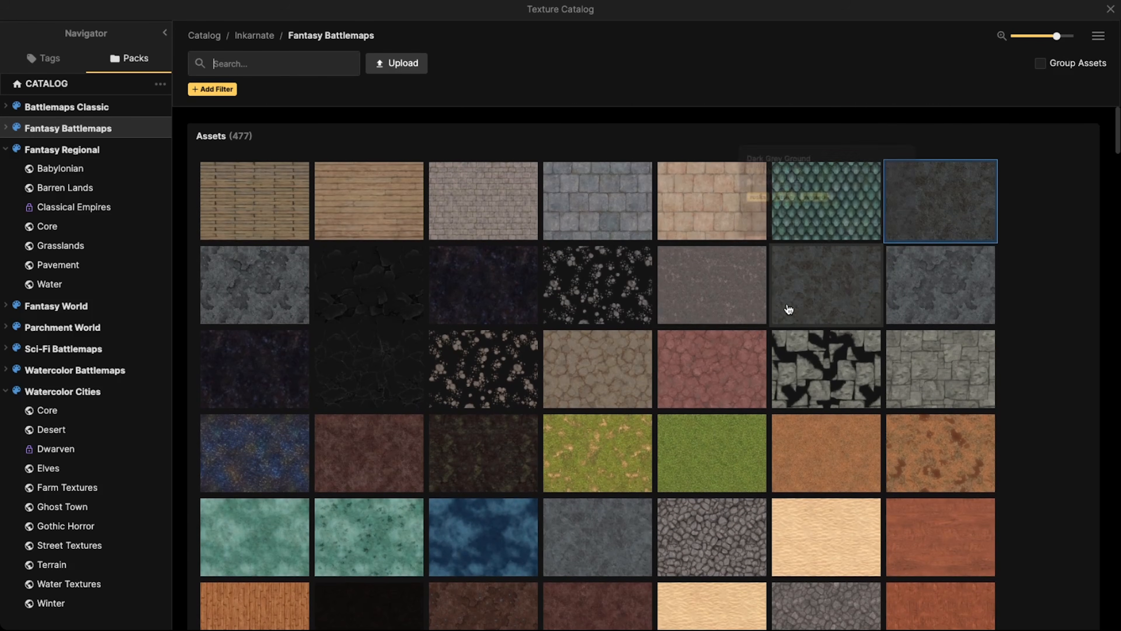
{"action": "left_click", "coordinate": [590, 553]}
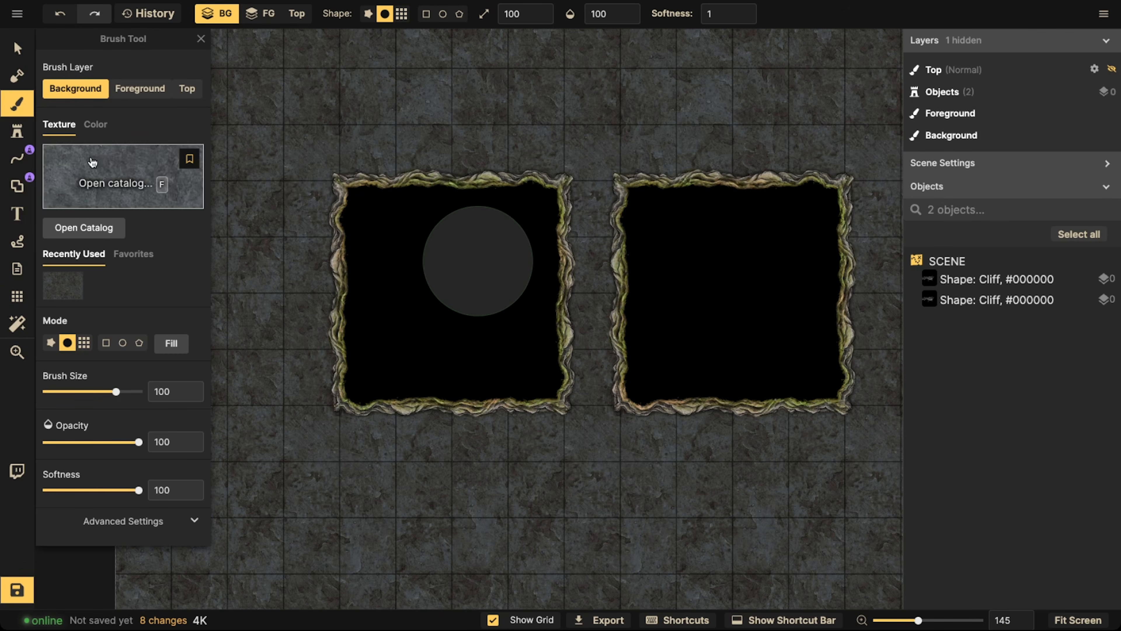
Choose the mottled blue-grey rock texture from the Fantasy Battlemaps catalog and fill the whole foreground layer with it
{"action": "left_click", "coordinate": [162, 185]}
{"action": "mouse_move", "coordinate": [913, 295]}
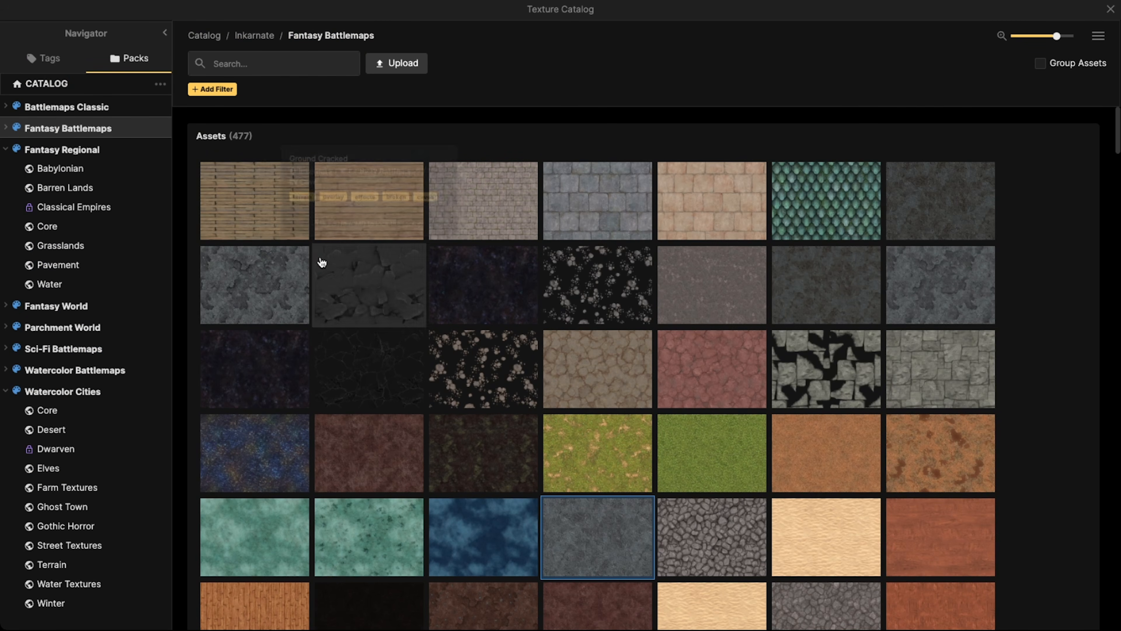
{"action": "left_click", "coordinate": [272, 269]}
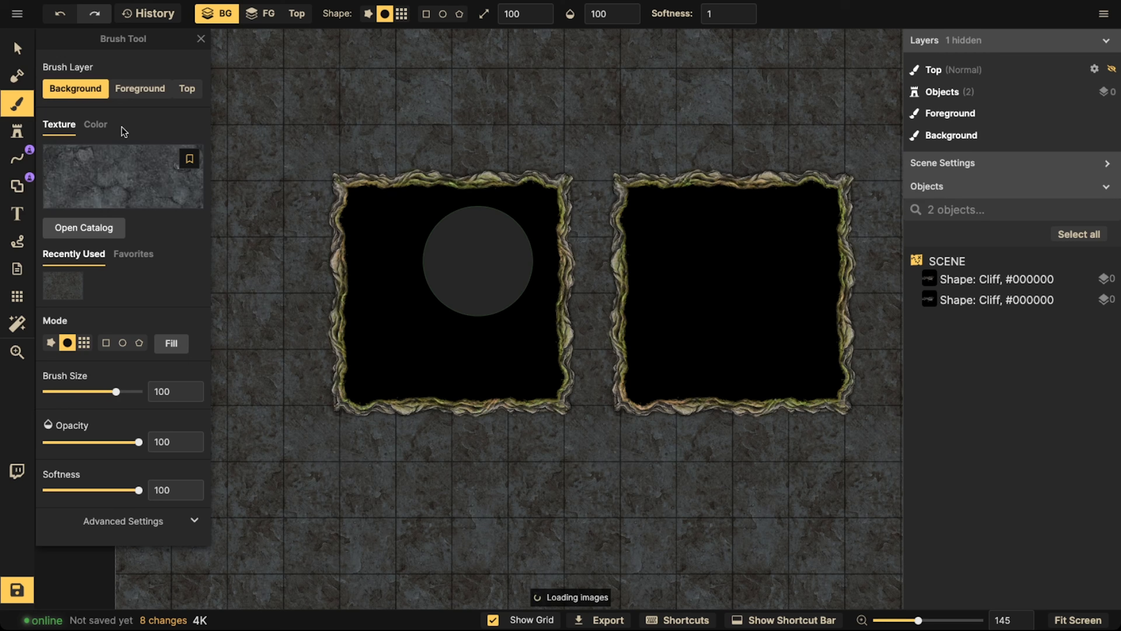
{"action": "left_click", "coordinate": [140, 88]}
{"action": "left_click", "coordinate": [172, 343]}
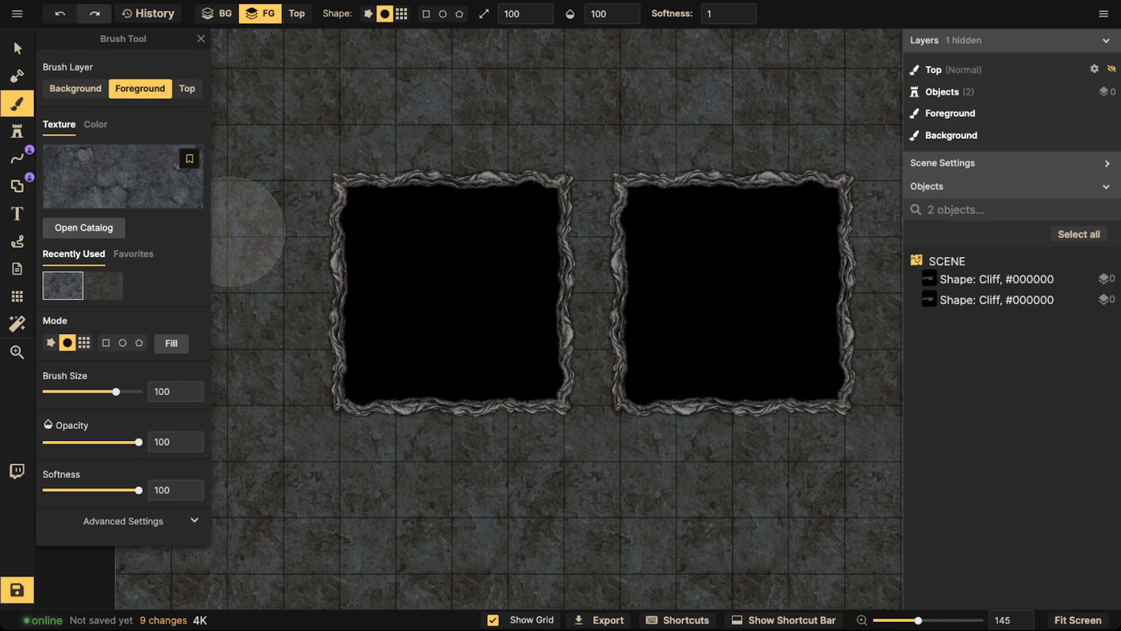
{"action": "left_click", "coordinate": [18, 48]}
{"action": "scroll", "coordinate": [324, 143], "scroll_direction": "down", "scroll_amount": 3}
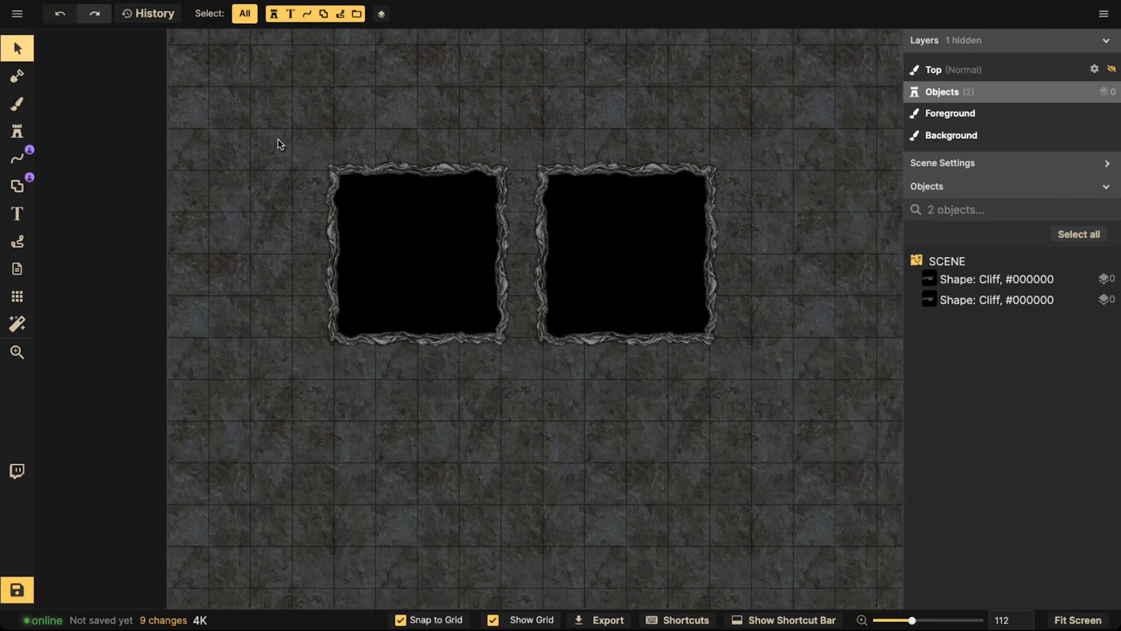
{"action": "left_click_drag", "start_coordinate": [238, 117], "coordinate": [724, 342]}
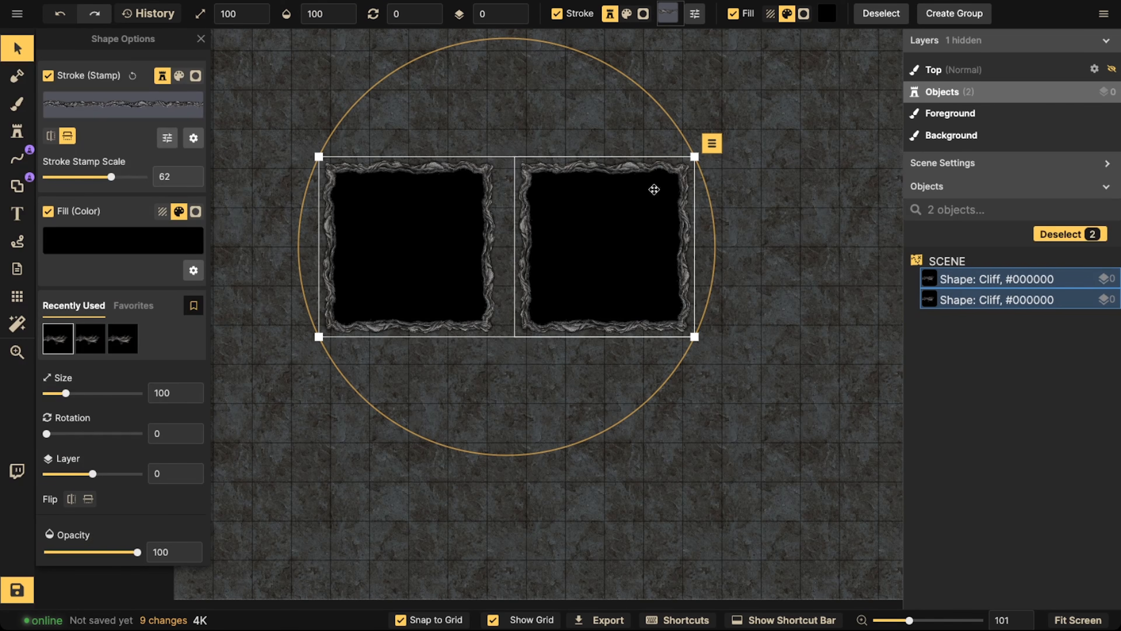
{"action": "left_click", "coordinate": [380, 397]}
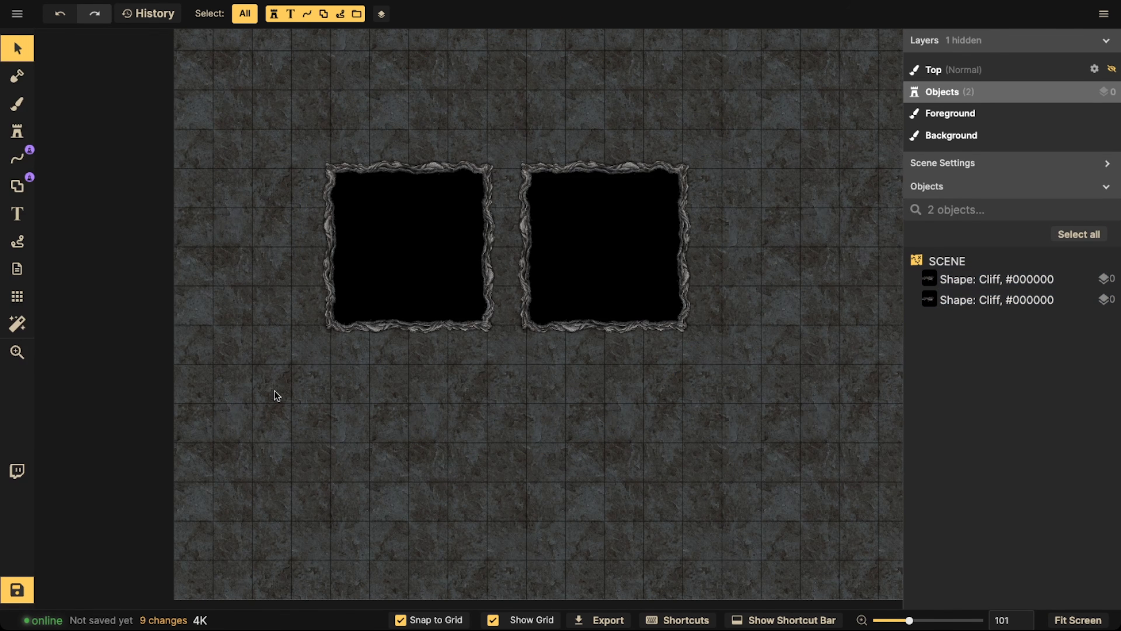
Set the Line tool's stroke stamp to the dark grey Stone Wall from the Fantasy Battlemaps path catalog, clearing the "cliff" search
{"action": "left_click", "coordinate": [17, 158]}
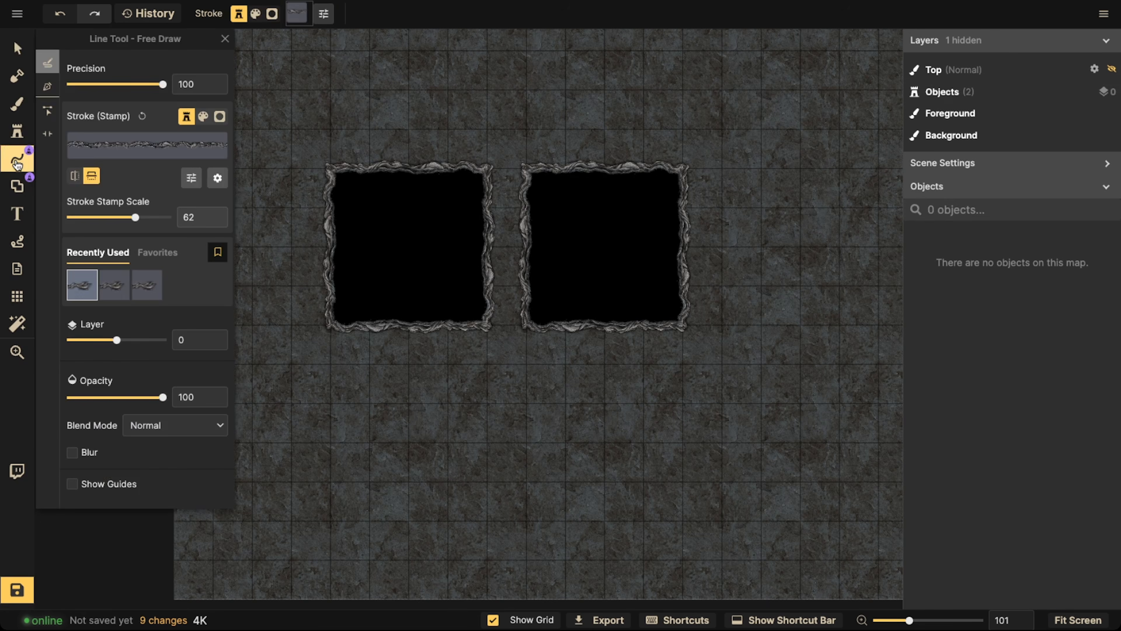
{"action": "left_click", "coordinate": [219, 151]}
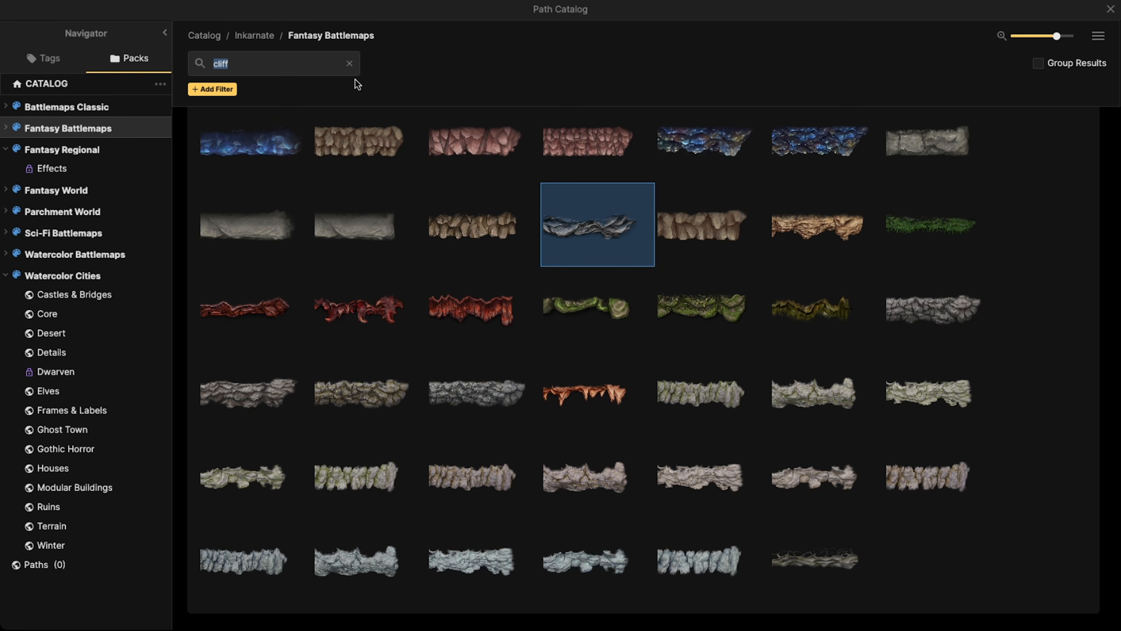
{"action": "left_click", "coordinate": [349, 63]}
{"action": "scroll", "coordinate": [417, 265], "scroll_direction": "down", "scroll_amount": 5}
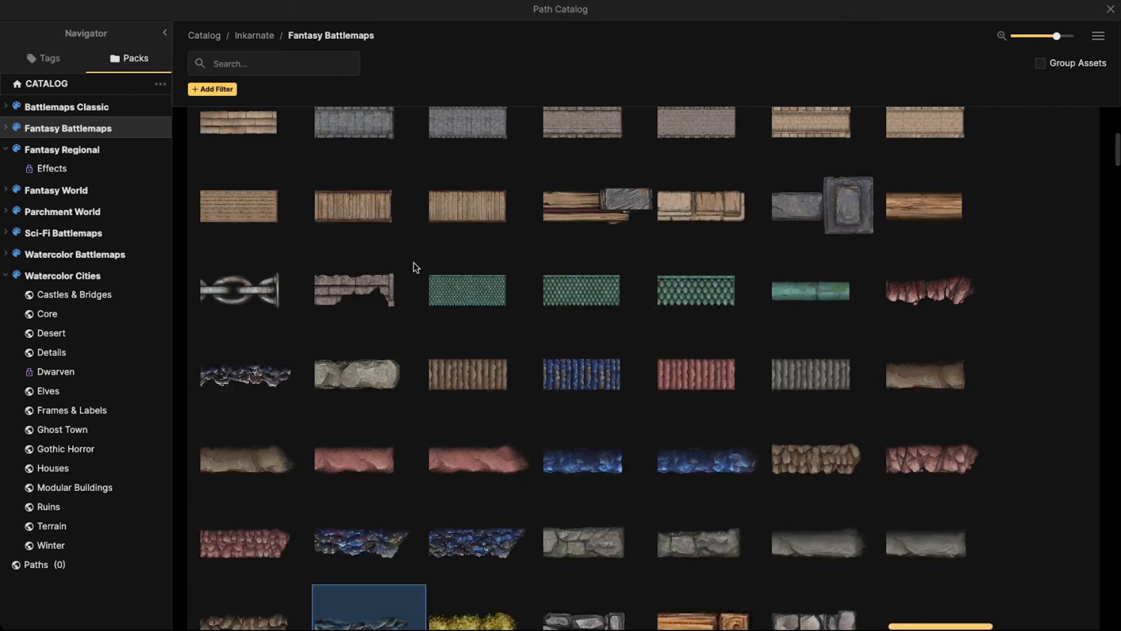
{"action": "scroll", "coordinate": [414, 261], "scroll_direction": "down", "scroll_amount": 5}
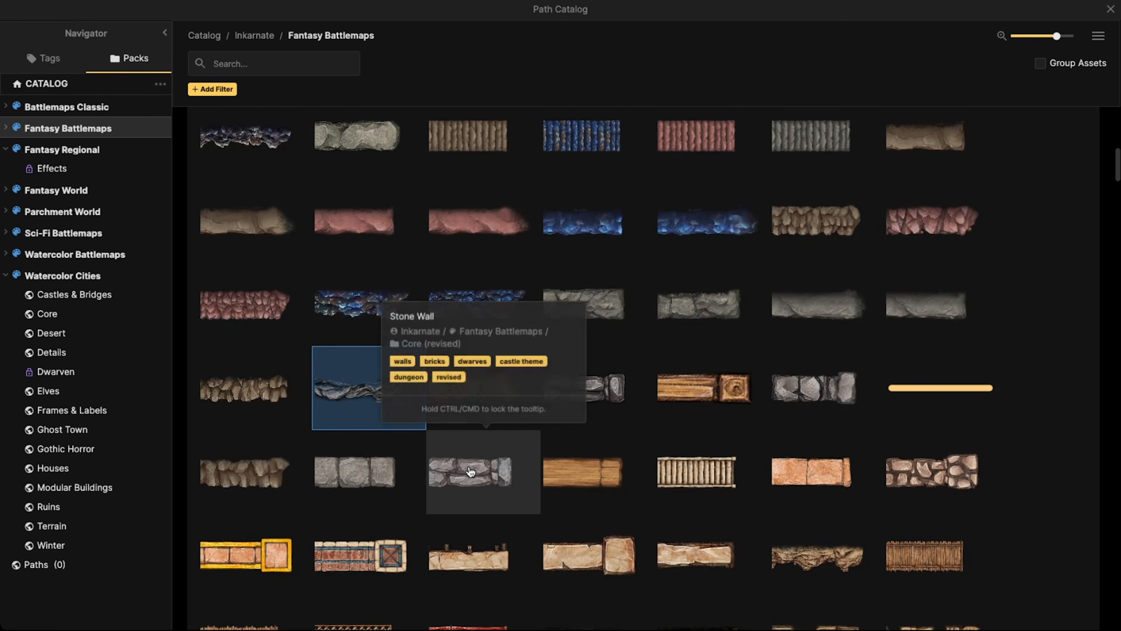
{"action": "left_click", "coordinate": [373, 330]}
{"action": "left_click", "coordinate": [703, 380]}
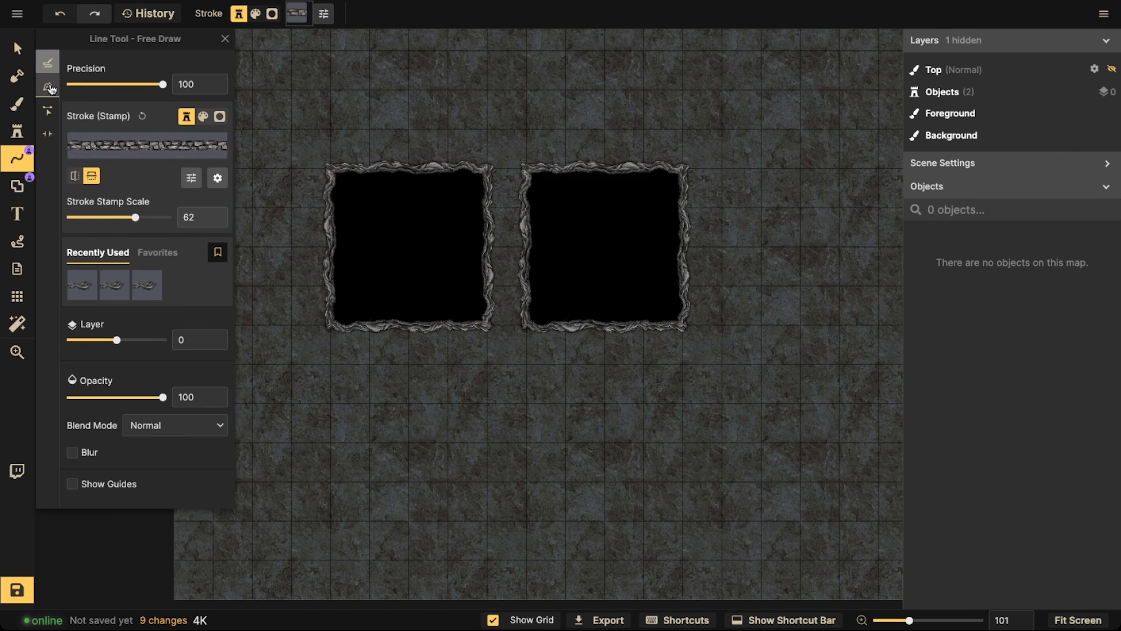
Draw a straight horizontal stone wall line about two tiles long with the Pen mode, one tile above the left cliff square
{"action": "left_click", "coordinate": [48, 87]}
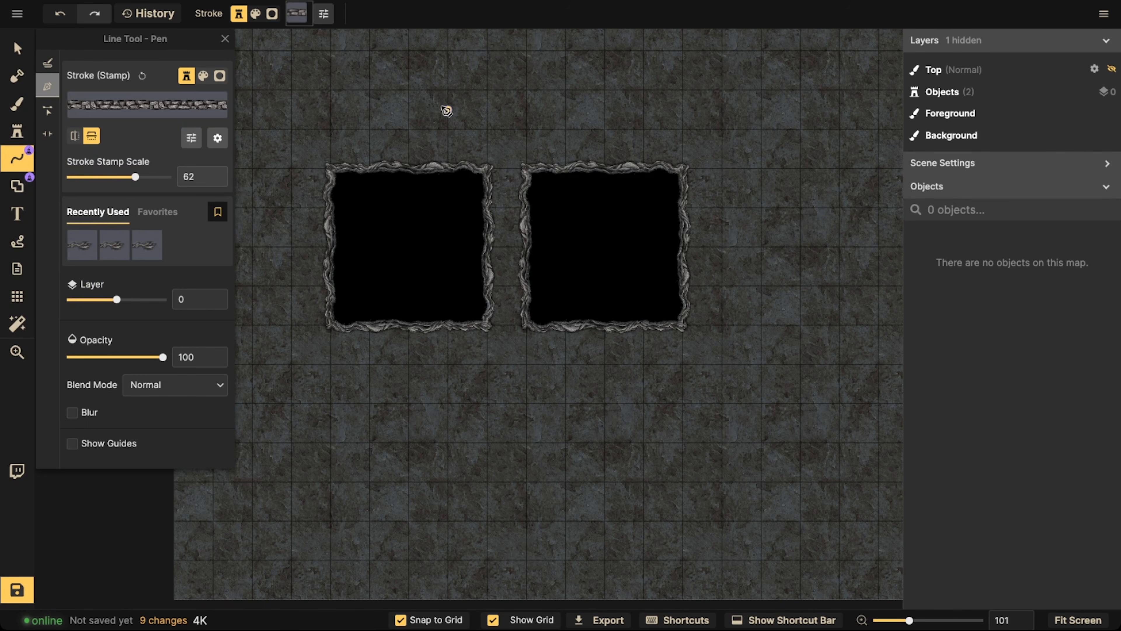
{"action": "left_click", "coordinate": [409, 130]}
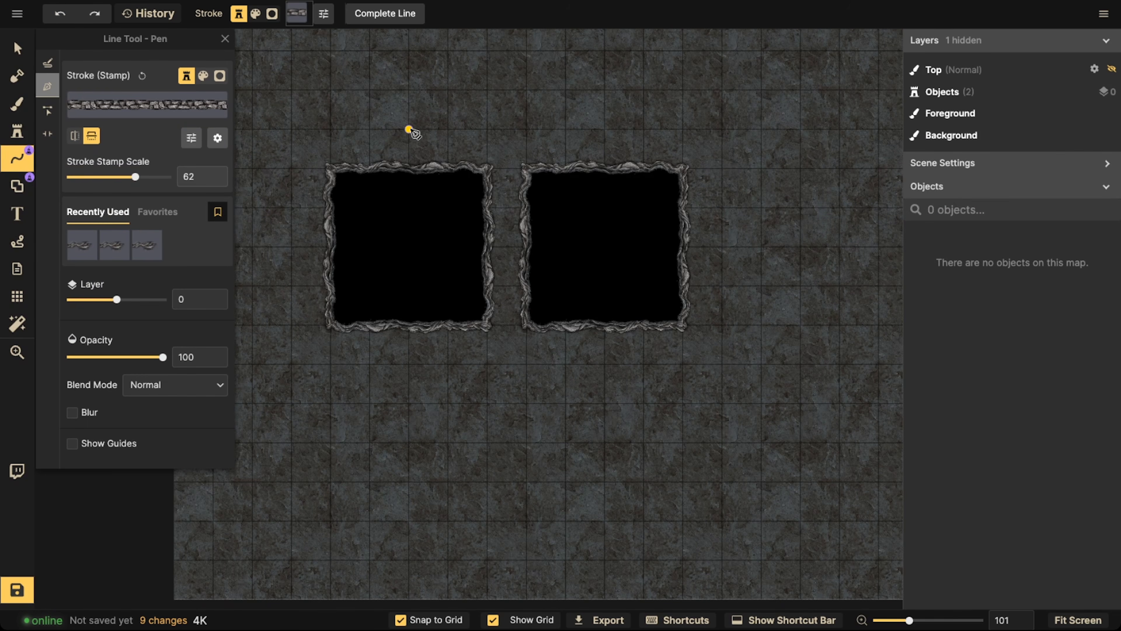
{"action": "double_click", "coordinate": [487, 131]}
{"action": "scroll", "coordinate": [413, 112], "scroll_direction": "up", "scroll_amount": 4}
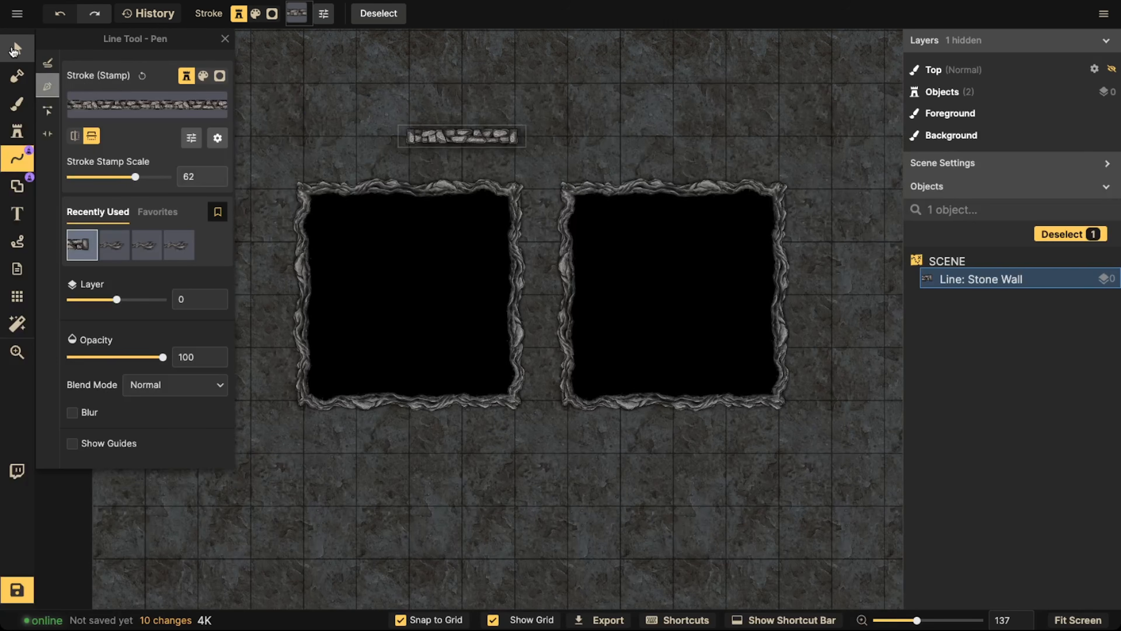
Reduce the horizontal stone wall's stroke brightness to 78, move the wall up one tile and deselect it
{"action": "left_click", "coordinate": [14, 49]}
{"action": "mouse_move", "coordinate": [469, 135]}
{"action": "left_mouse_down"}
{"action": "mouse_move", "coordinate": [473, 183]}
{"action": "mouse_move", "coordinate": [367, 181]}
{"action": "mouse_move", "coordinate": [451, 182]}
{"action": "mouse_move", "coordinate": [421, 178]}
{"action": "mouse_move", "coordinate": [446, 132]}
{"action": "mouse_move", "coordinate": [472, 129]}
{"action": "left_mouse_up"}
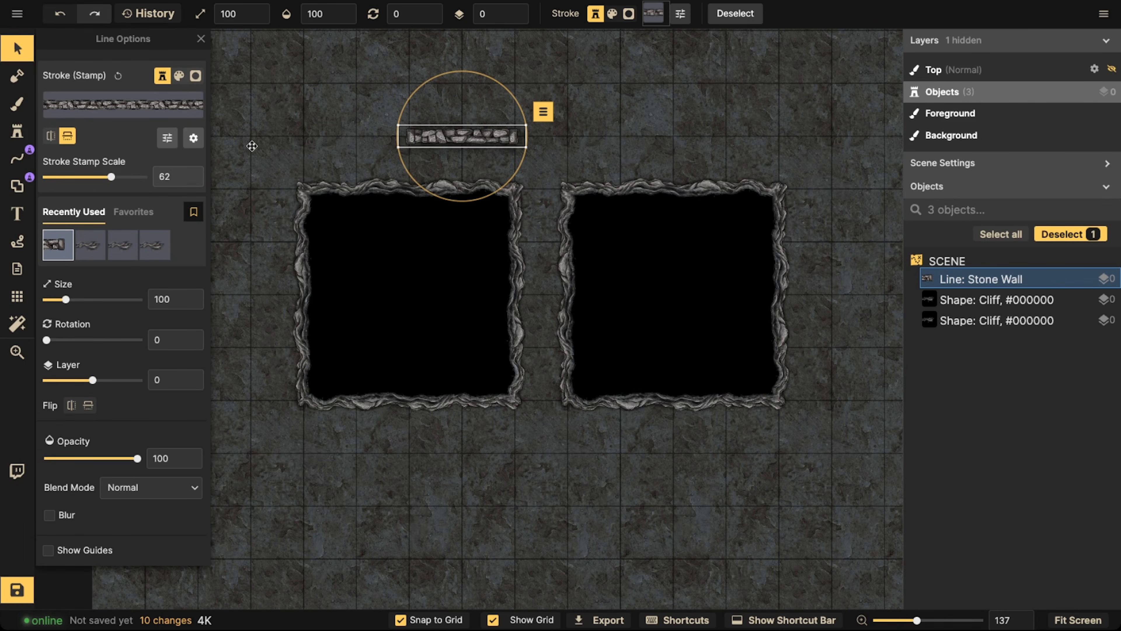
{"action": "left_click", "coordinate": [192, 144]}
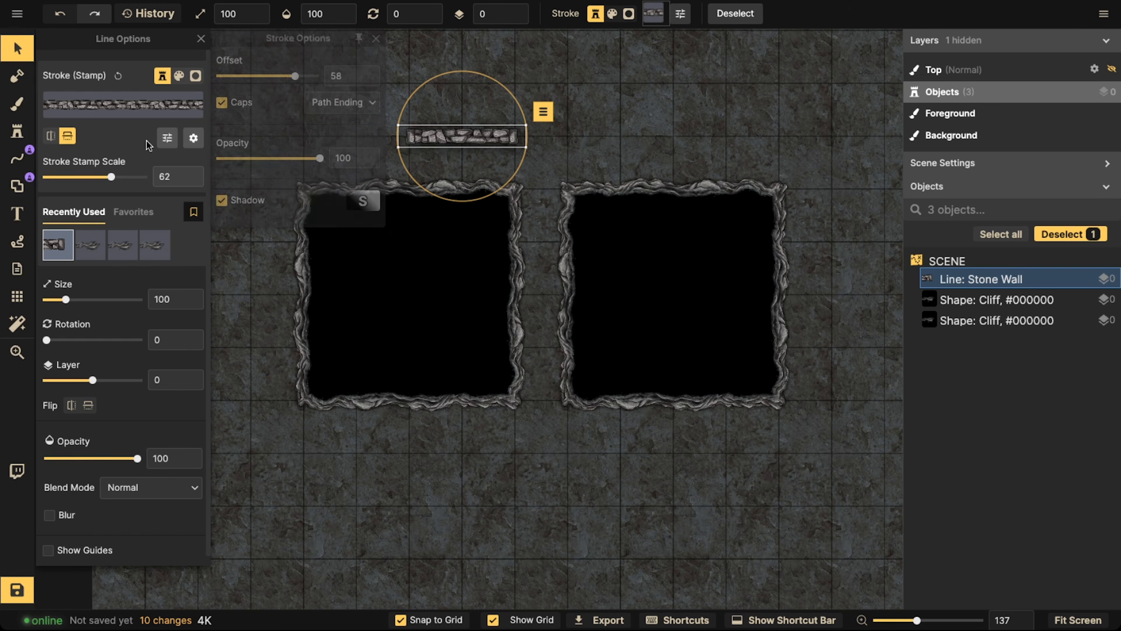
{"action": "left_click", "coordinate": [167, 138]}
{"action": "left_click_drag", "start_coordinate": [267, 159], "coordinate": [265, 158]}
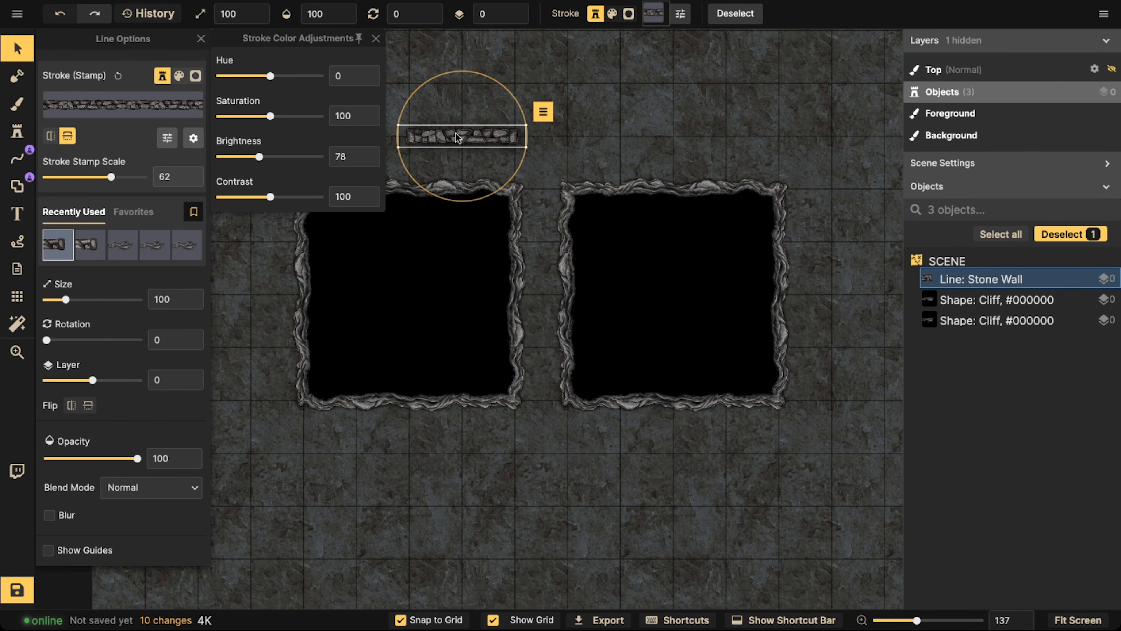
{"action": "left_click_drag", "start_coordinate": [457, 137], "coordinate": [458, 84]}
{"action": "left_click", "coordinate": [306, 121]}
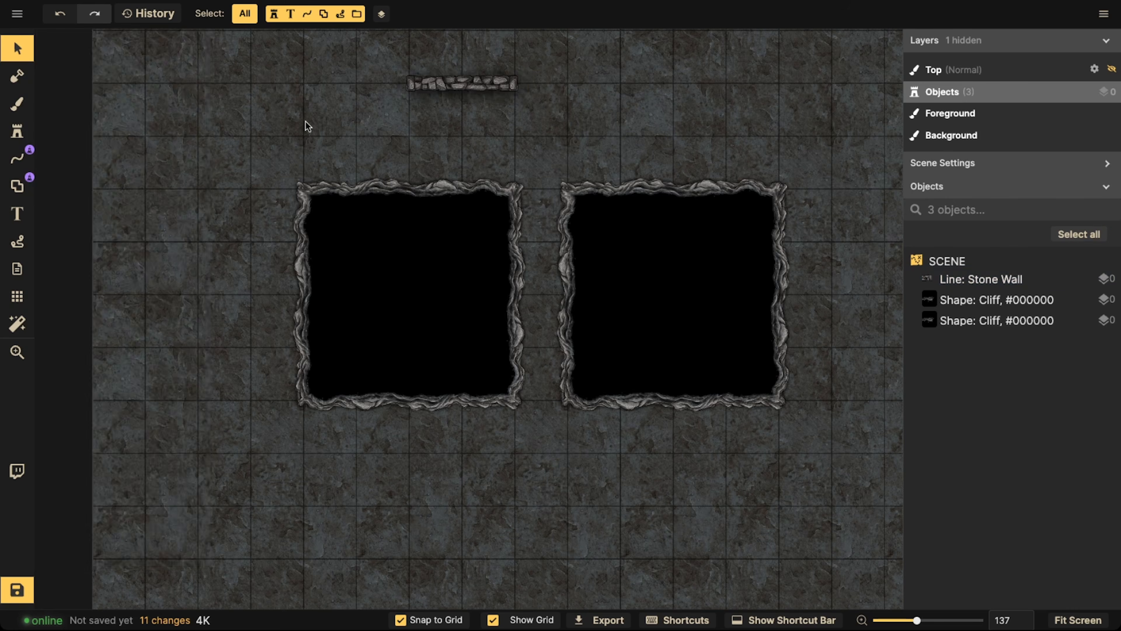
Save the darkened Stone Wall stroke as a Line tool favorite, discarding any stray pen point
{"action": "scroll", "coordinate": [306, 121], "scroll_direction": "down", "scroll_amount": 3}
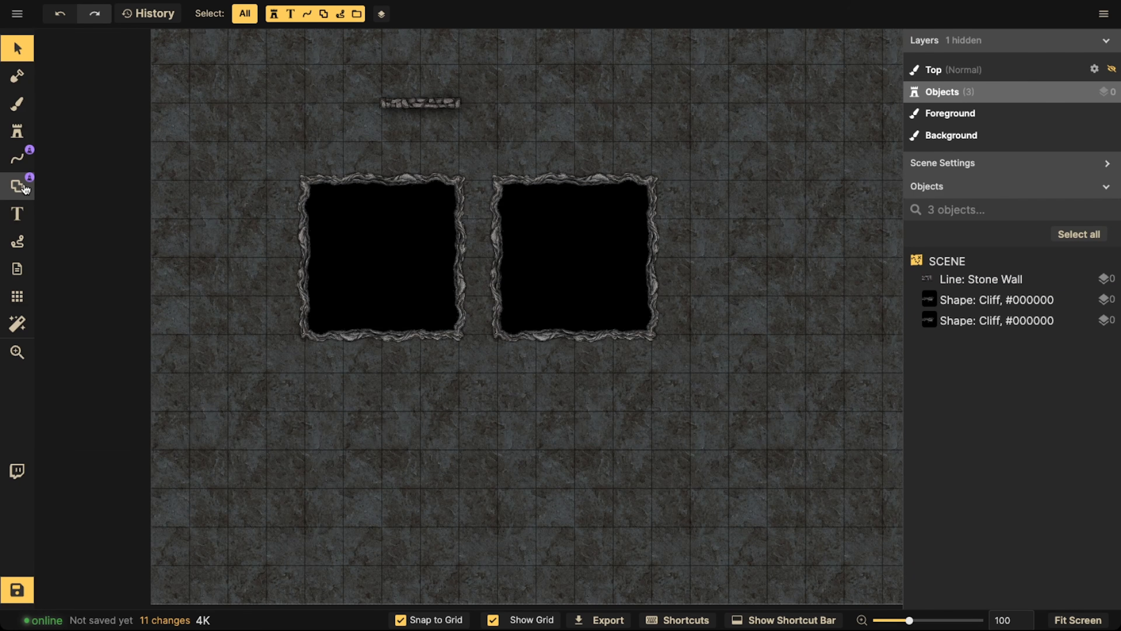
{"action": "left_click", "coordinate": [16, 158]}
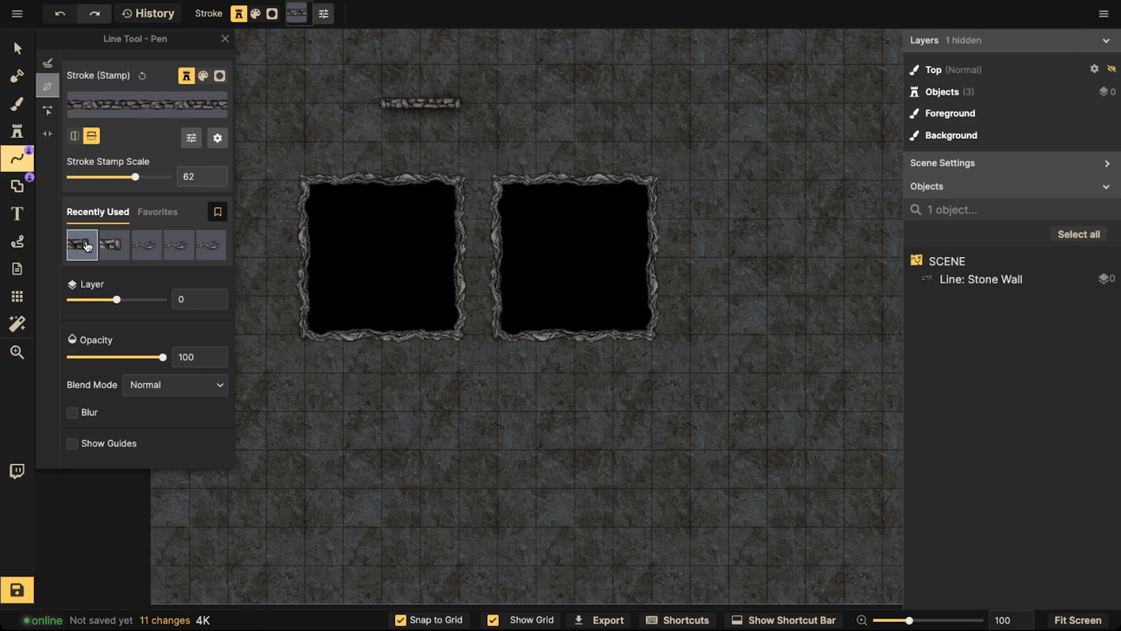
{"action": "left_click", "coordinate": [217, 212]}
{"action": "left_click", "coordinate": [307, 151]}
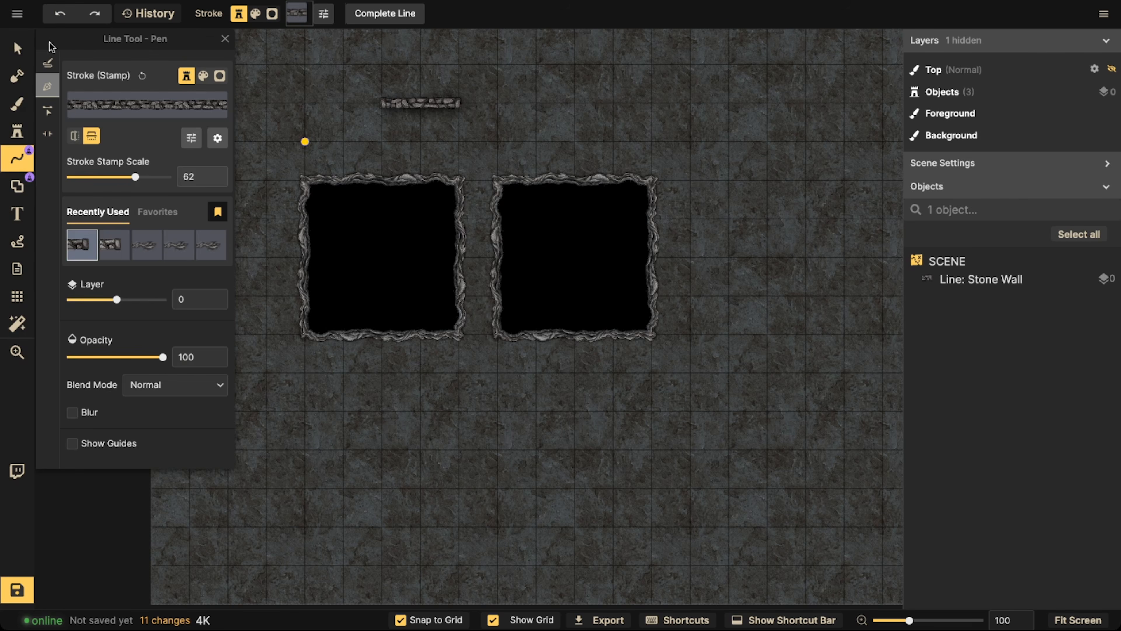
{"action": "left_click", "coordinate": [17, 48]}
Choose the recently used cliff stroke with black fill for the Shape tool and save it as a favorite
{"action": "left_click", "coordinate": [17, 187]}
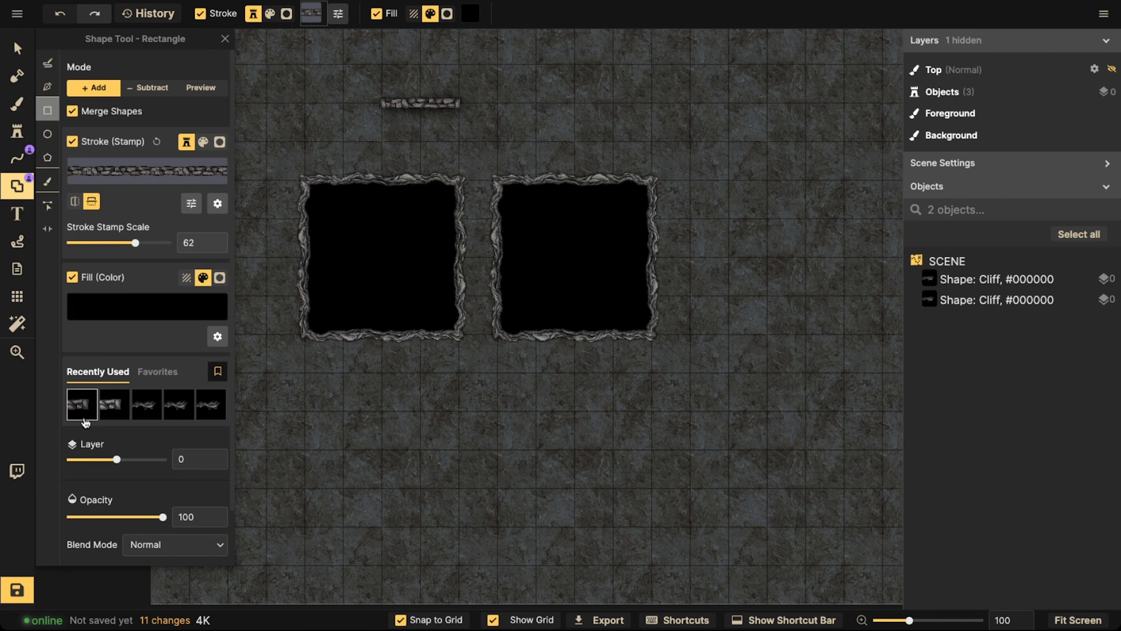
{"action": "left_click", "coordinate": [86, 407]}
{"action": "left_click", "coordinate": [137, 406]}
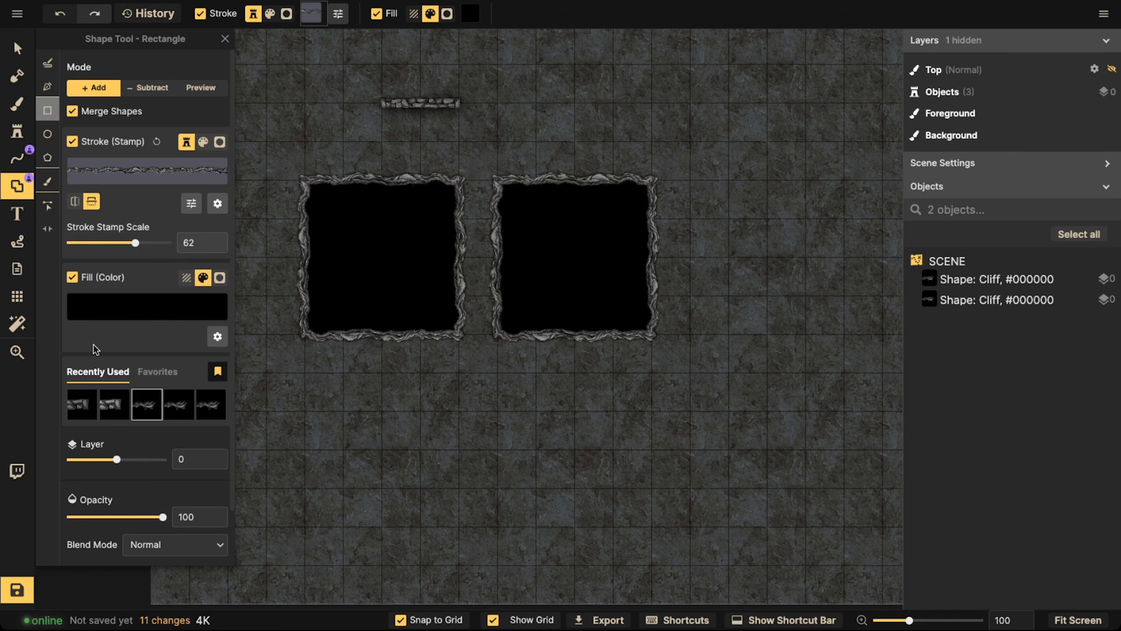
{"action": "left_click", "coordinate": [138, 380]}
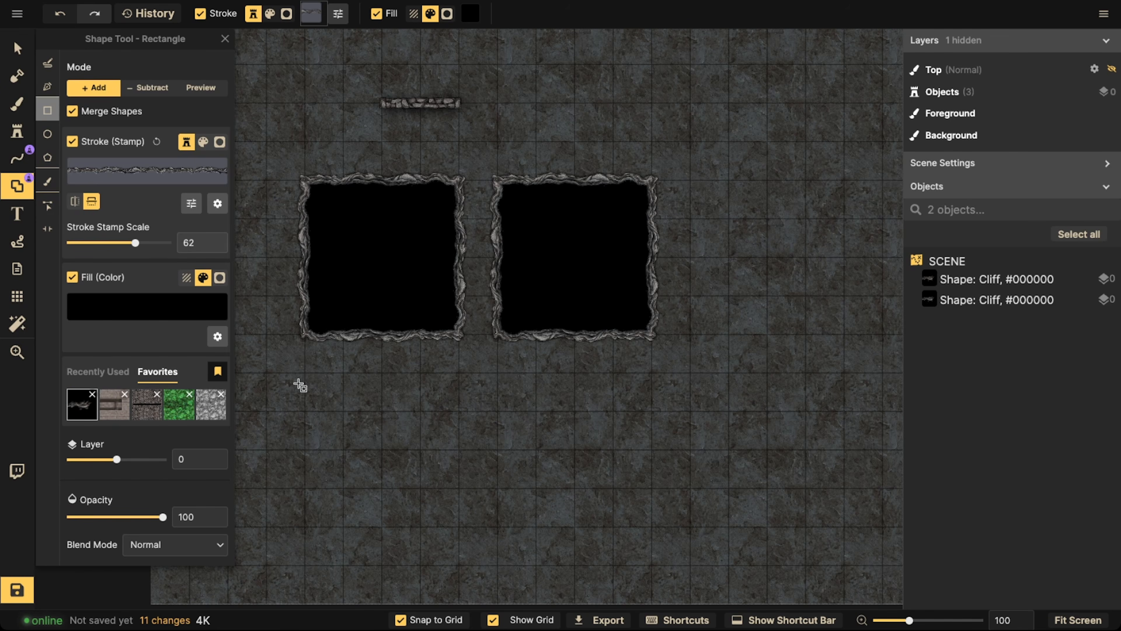
Remove every Shape tool favorite except the black-filled cliff style
{"action": "left_click", "coordinate": [125, 394]}
{"action": "key", "text": "Return"}
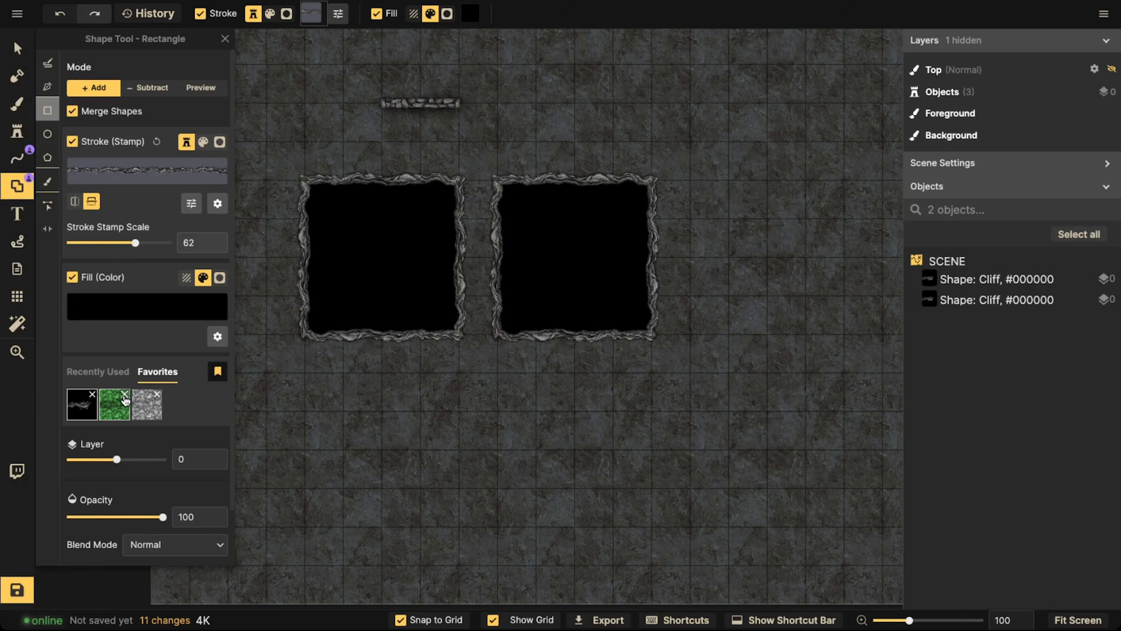
{"action": "left_click", "coordinate": [125, 394]}
{"action": "key", "text": "Return"}
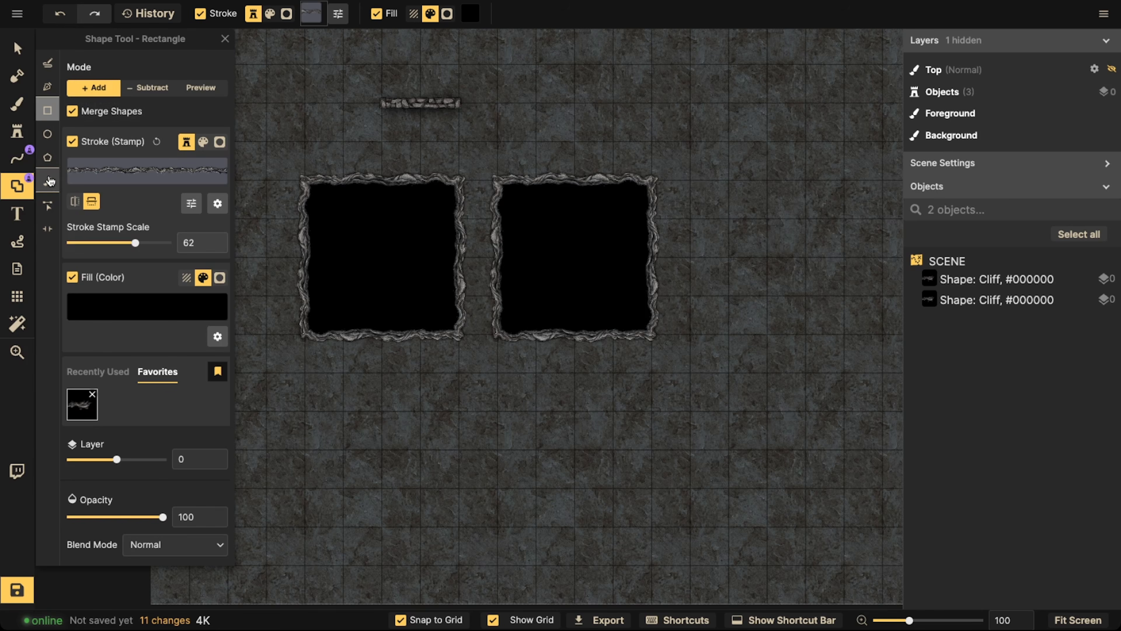
Remove the yellow and red lines from the Line tool favorites, keeping only the stone wall
{"action": "left_click", "coordinate": [26, 156]}
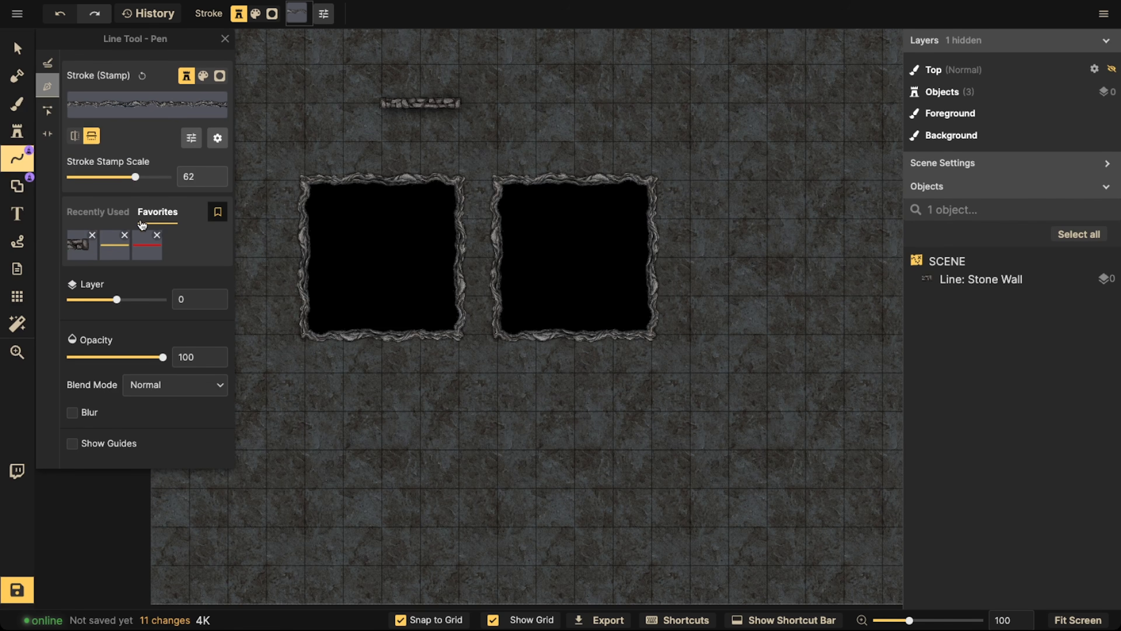
{"action": "left_click", "coordinate": [125, 236]}
{"action": "left_click", "coordinate": [614, 351]}
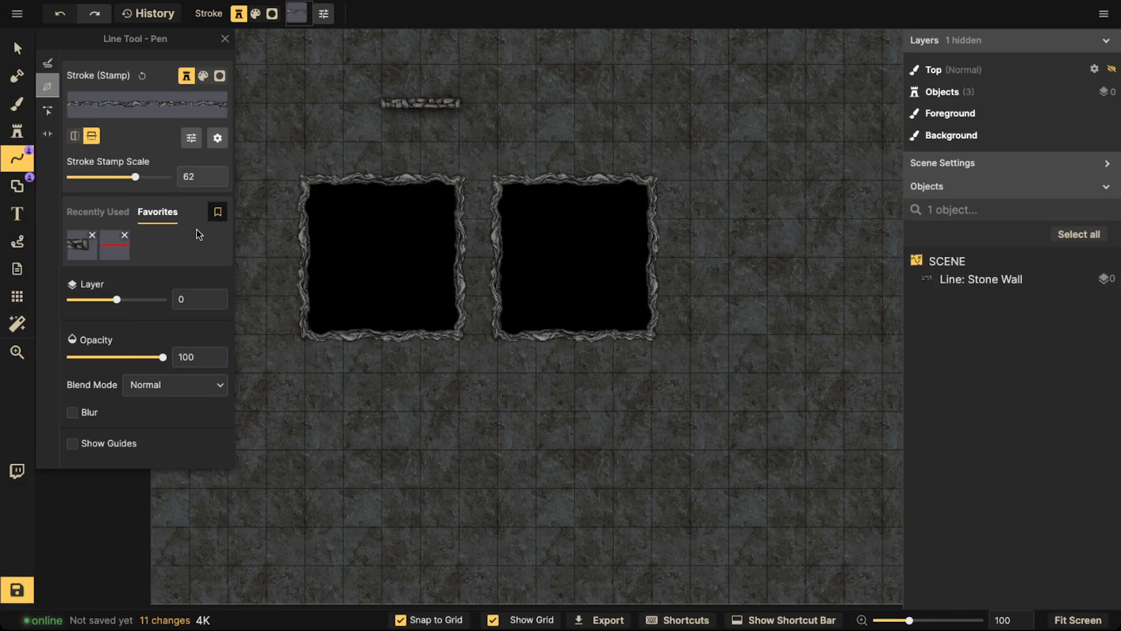
{"action": "left_click", "coordinate": [125, 236]}
{"action": "left_click", "coordinate": [622, 351]}
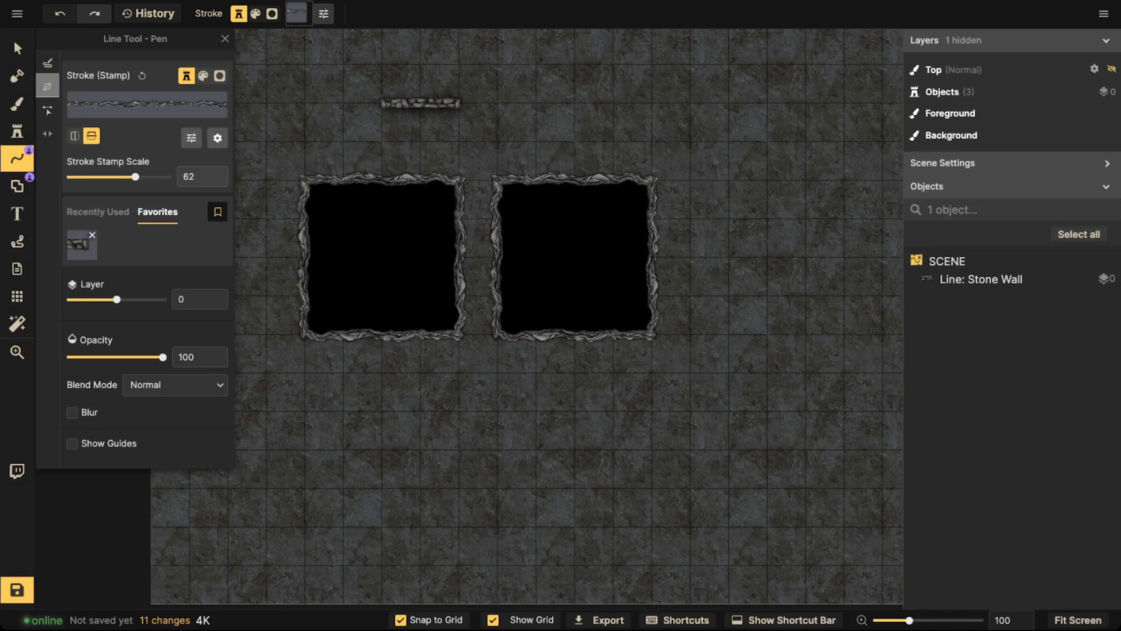
{"action": "left_click", "coordinate": [18, 52]}
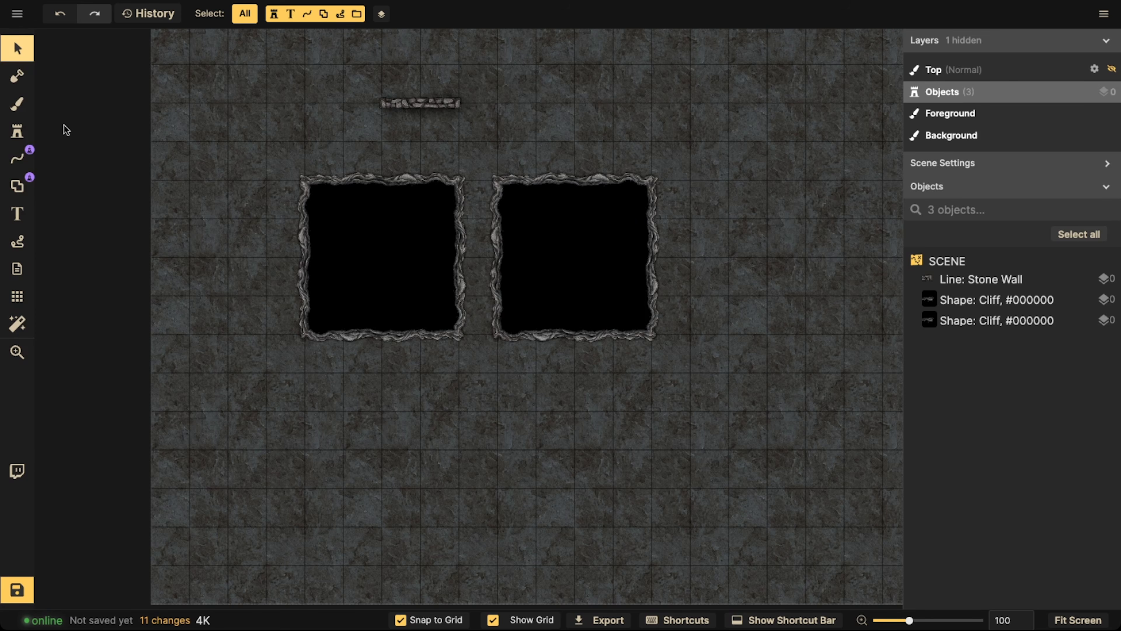
Draw a vertical line about two and a half tiles long between the cliff squares with the favorite stone wall stroke
{"action": "left_click", "coordinate": [18, 158]}
{"action": "scroll", "coordinate": [460, 198], "scroll_direction": "up", "scroll_amount": 3}
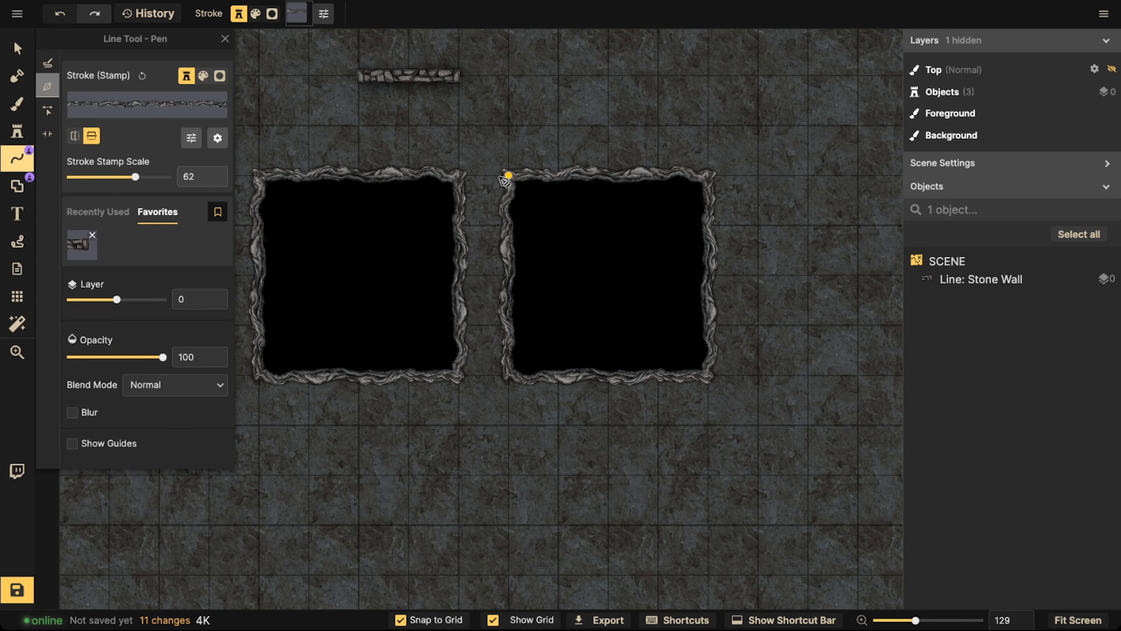
{"action": "left_click", "coordinate": [83, 251]}
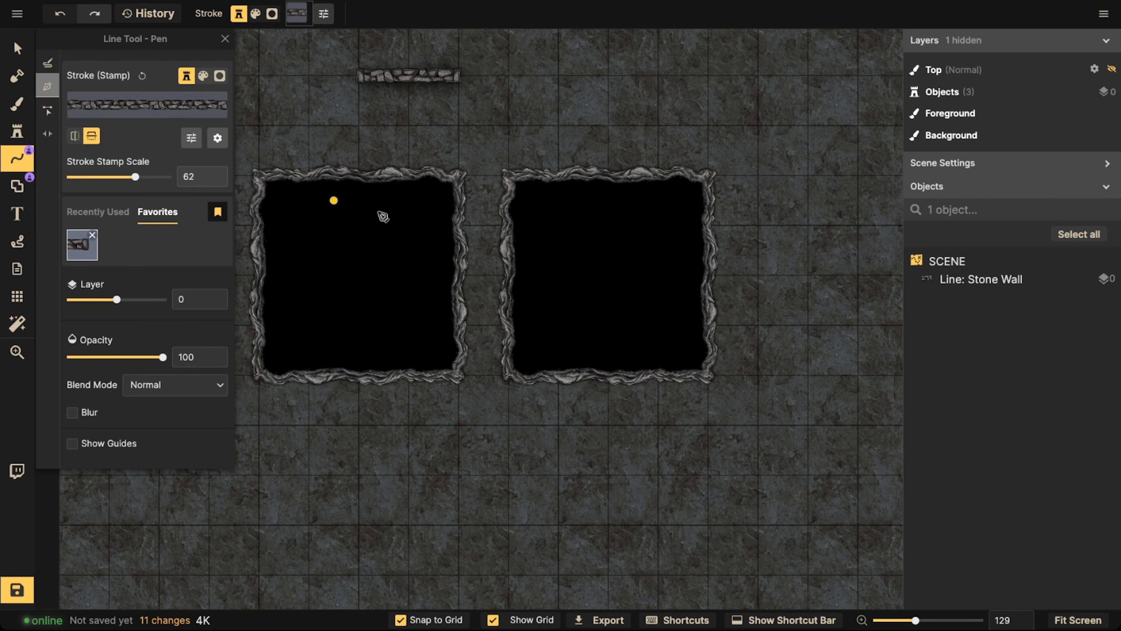
{"action": "left_click", "coordinate": [474, 207]}
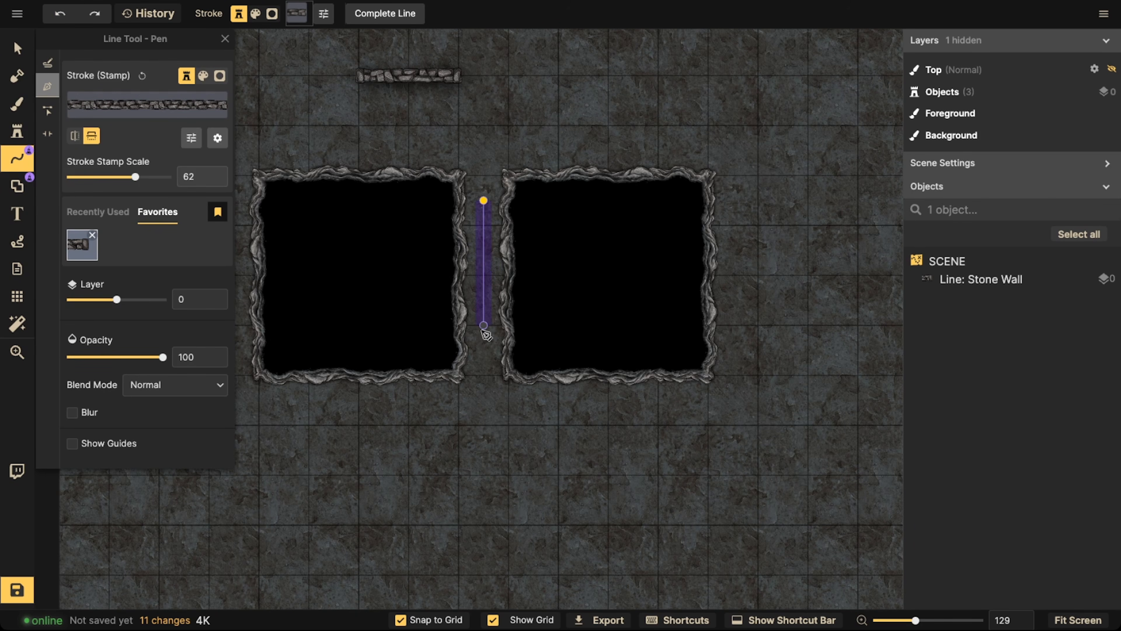
{"action": "double_click", "coordinate": [484, 327]}
Replace the vertical line's stroke stamp with Stone Stairs from the Fantasy Battlemaps path catalog, searching for "sta"
{"action": "left_click", "coordinate": [18, 46]}
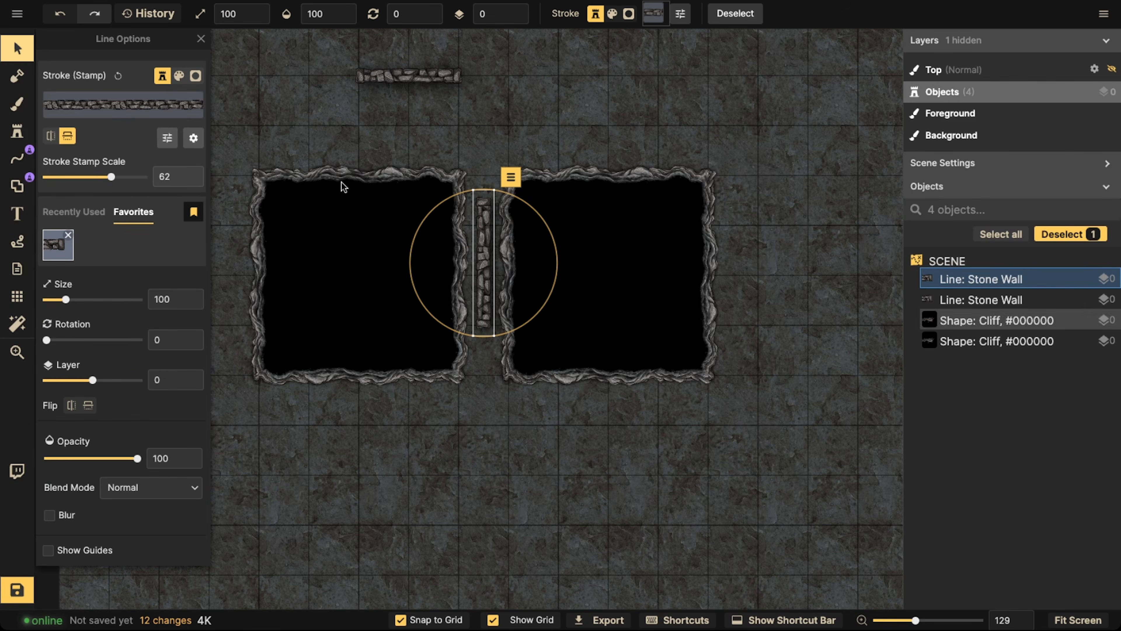
{"action": "left_click", "coordinate": [166, 139]}
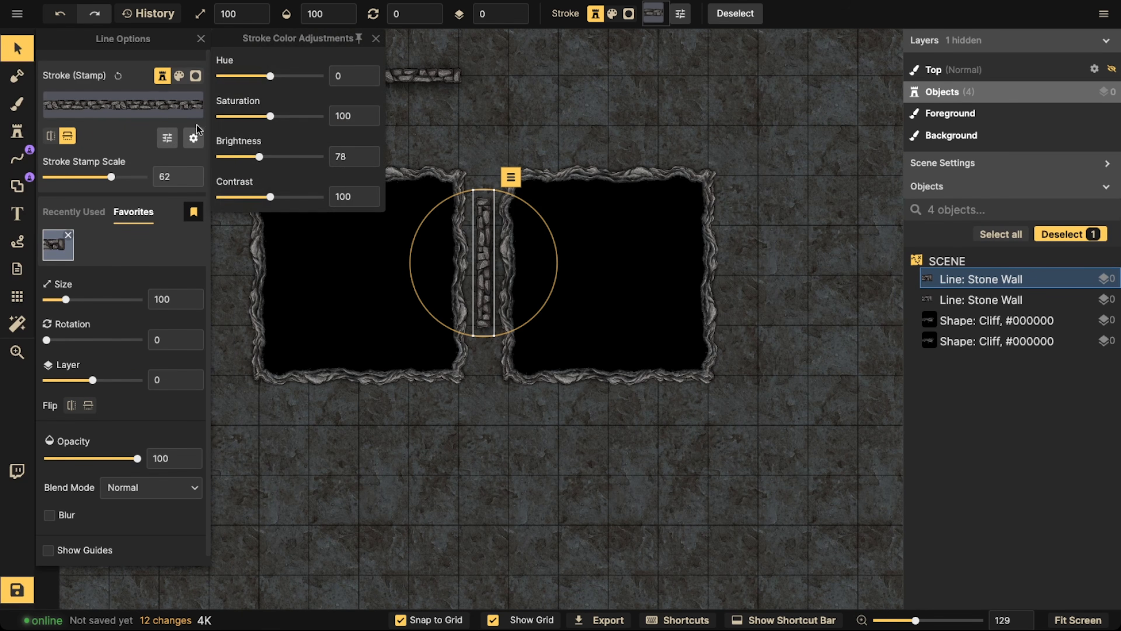
{"action": "left_click", "coordinate": [159, 109]}
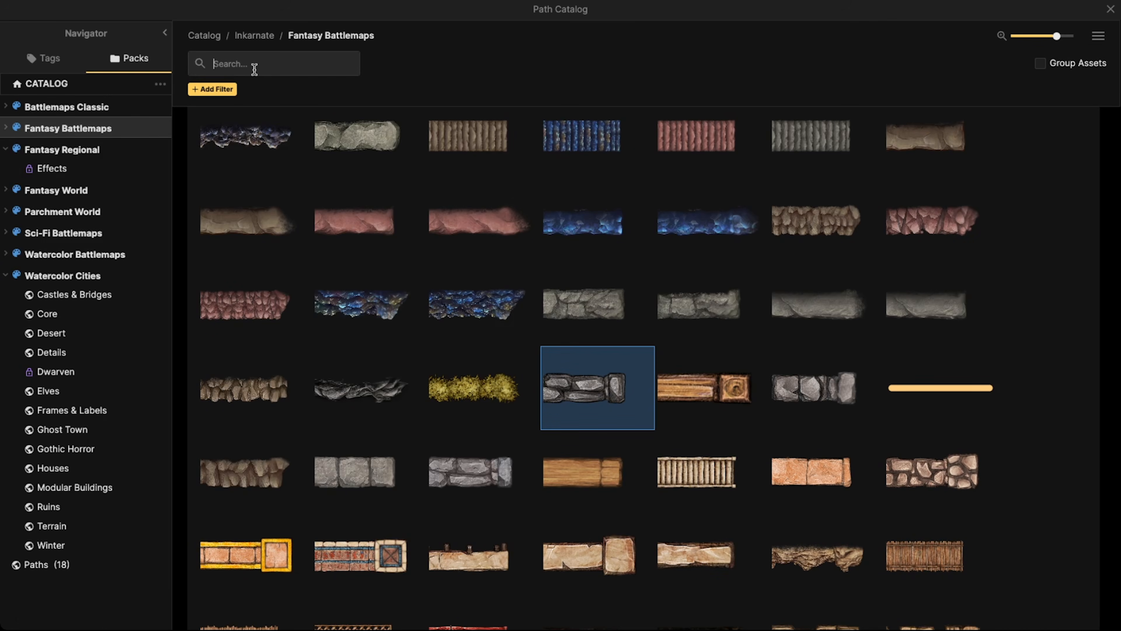
{"action": "type", "text": "stair"}
{"action": "key", "text": "Return"}
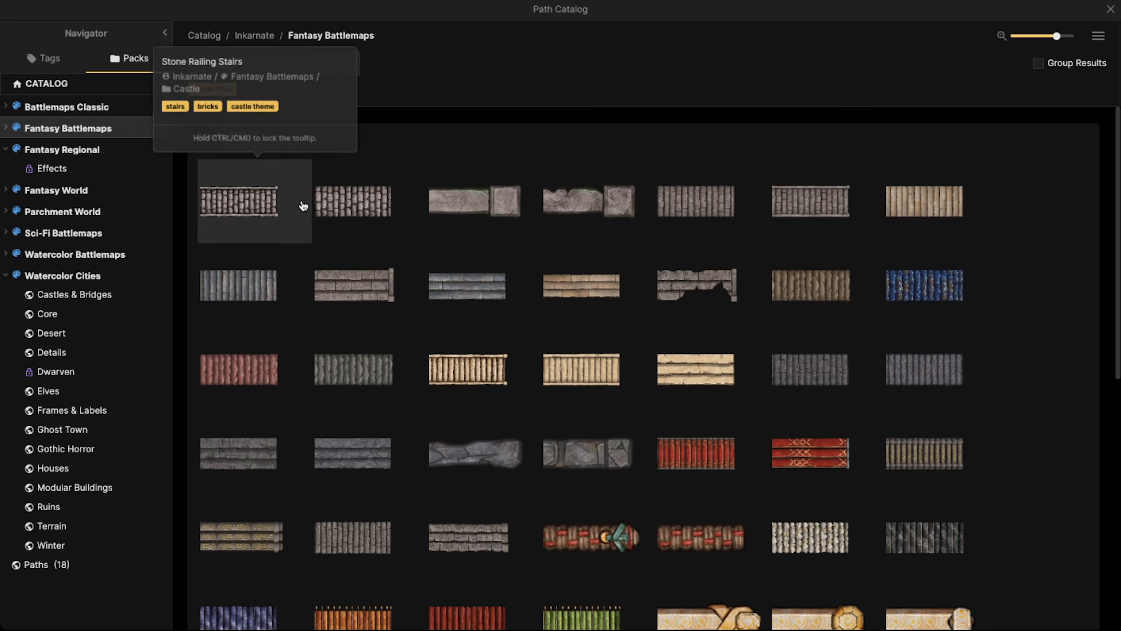
{"action": "left_click", "coordinate": [349, 207]}
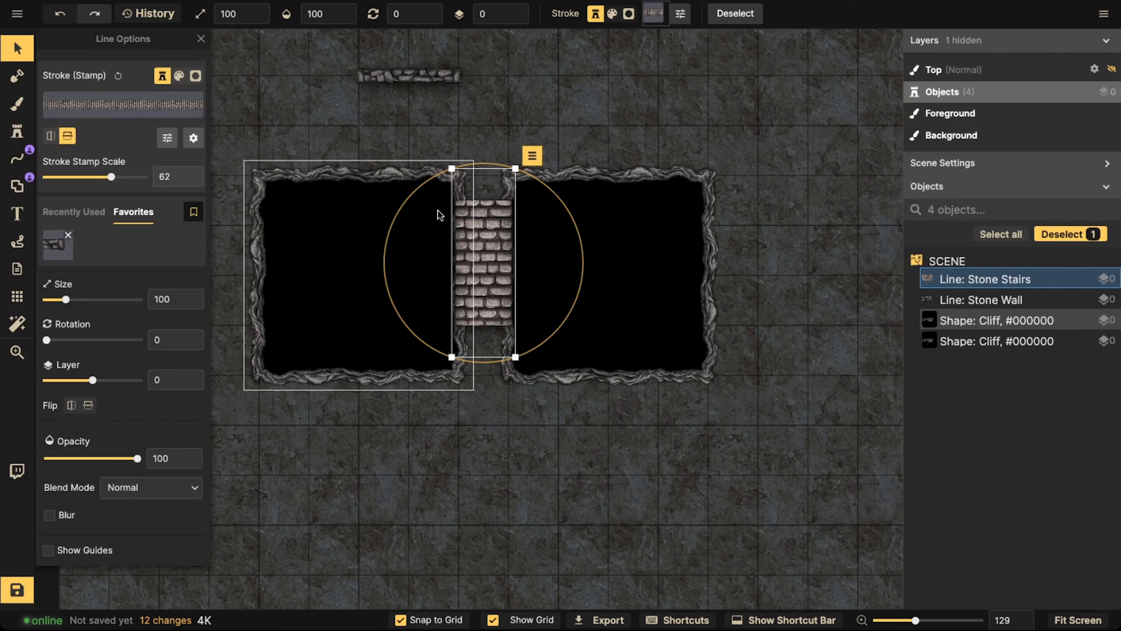
Put the stone stairs line on layer -1, beneath the edges of the cliff squares
{"action": "left_click", "coordinate": [516, 18]}
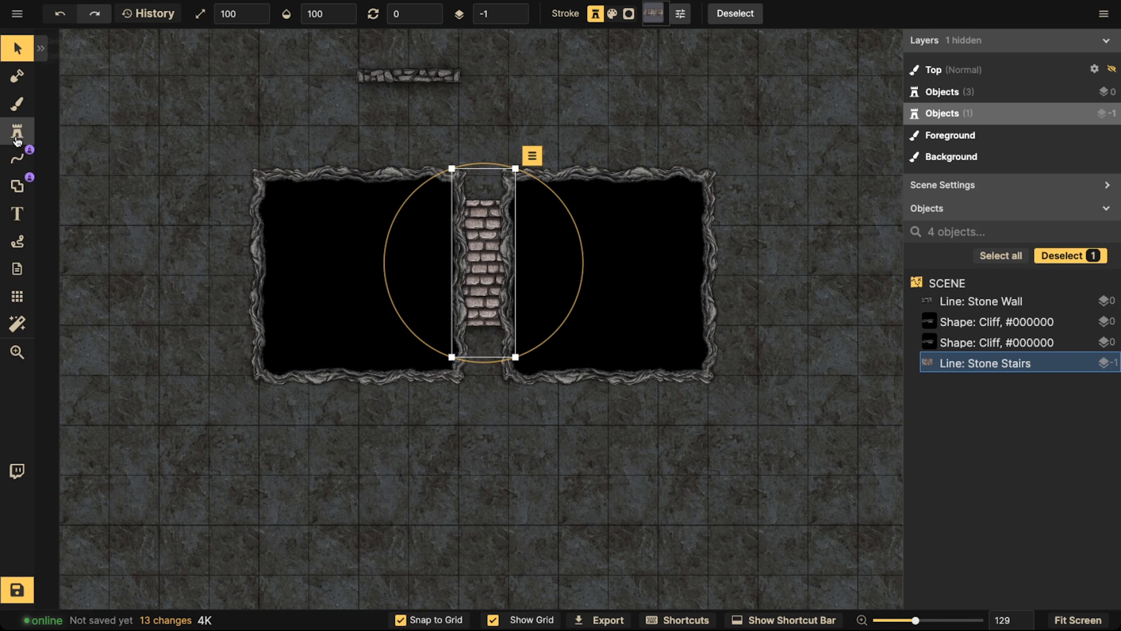
{"action": "left_click", "coordinate": [19, 159]}
{"action": "left_click", "coordinate": [17, 48]}
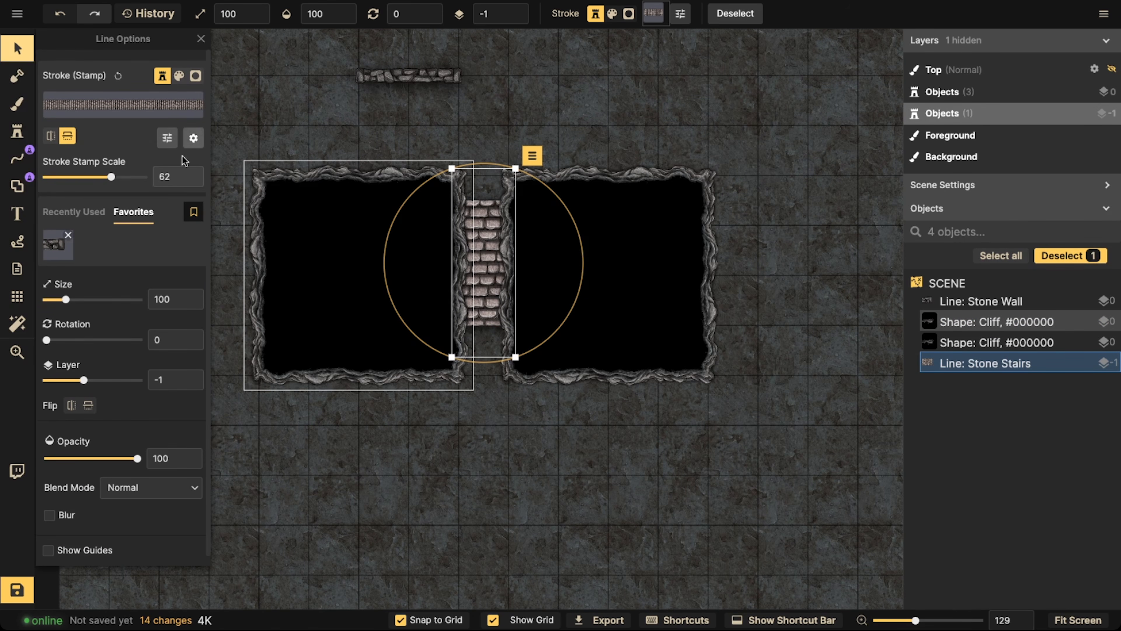
Set the stone stairs line's blend mode to Luminosity
{"action": "left_click", "coordinate": [193, 138]}
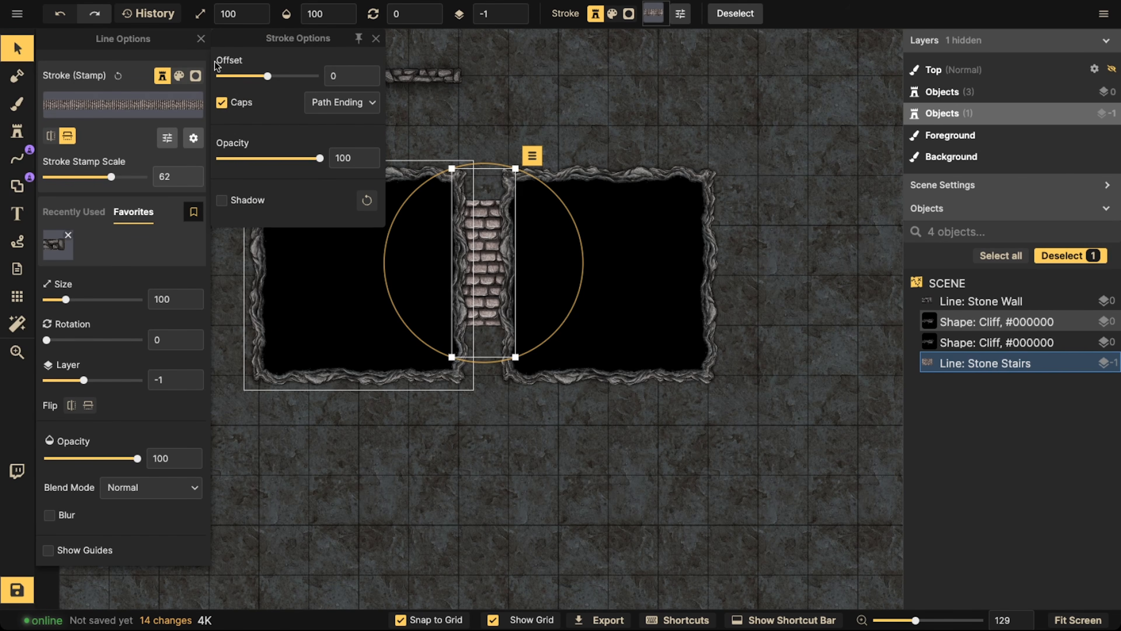
{"action": "left_click", "coordinate": [193, 139]}
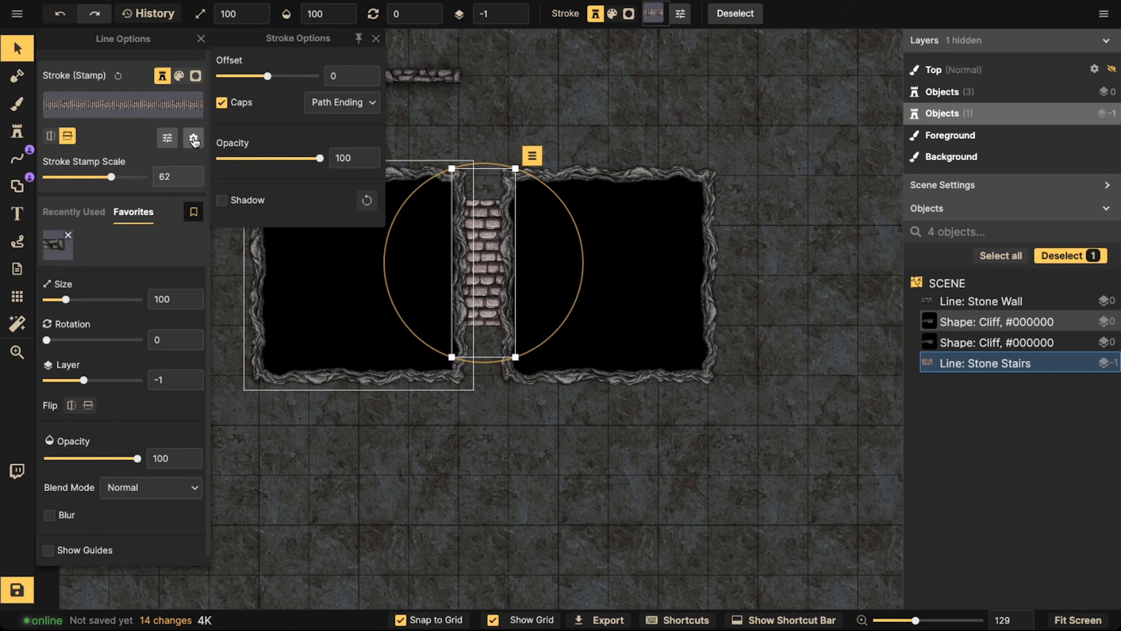
{"action": "scroll", "coordinate": [103, 449], "scroll_direction": "down", "scroll_amount": 1}
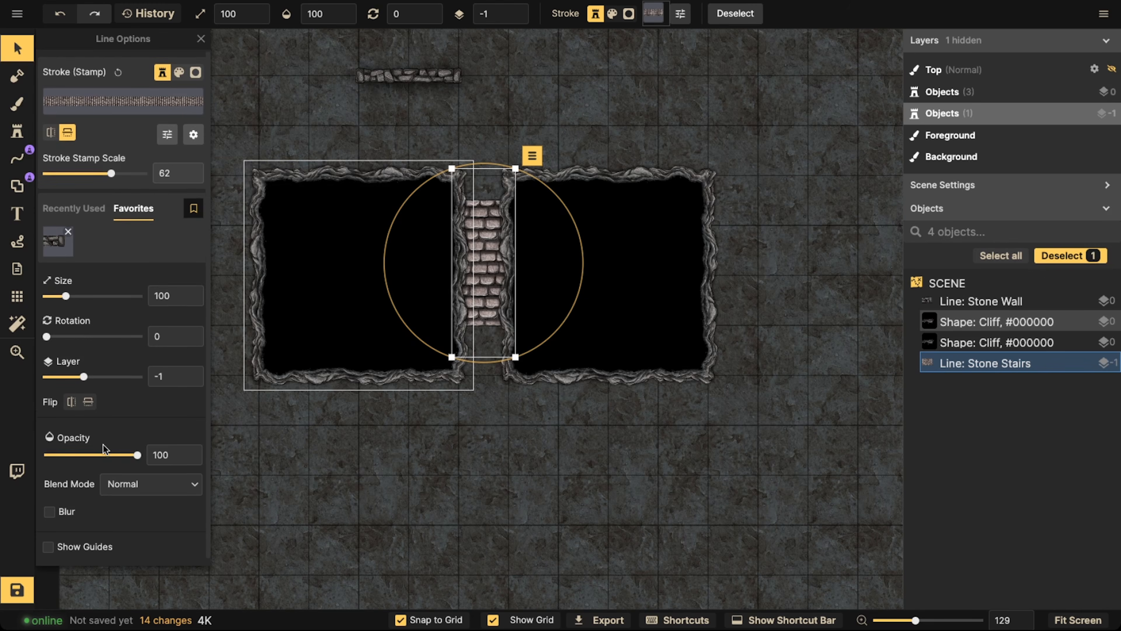
{"action": "left_click", "coordinate": [133, 478]}
{"action": "scroll", "coordinate": [106, 424], "scroll_direction": "down", "scroll_amount": 3}
{"action": "left_click", "coordinate": [106, 450]}
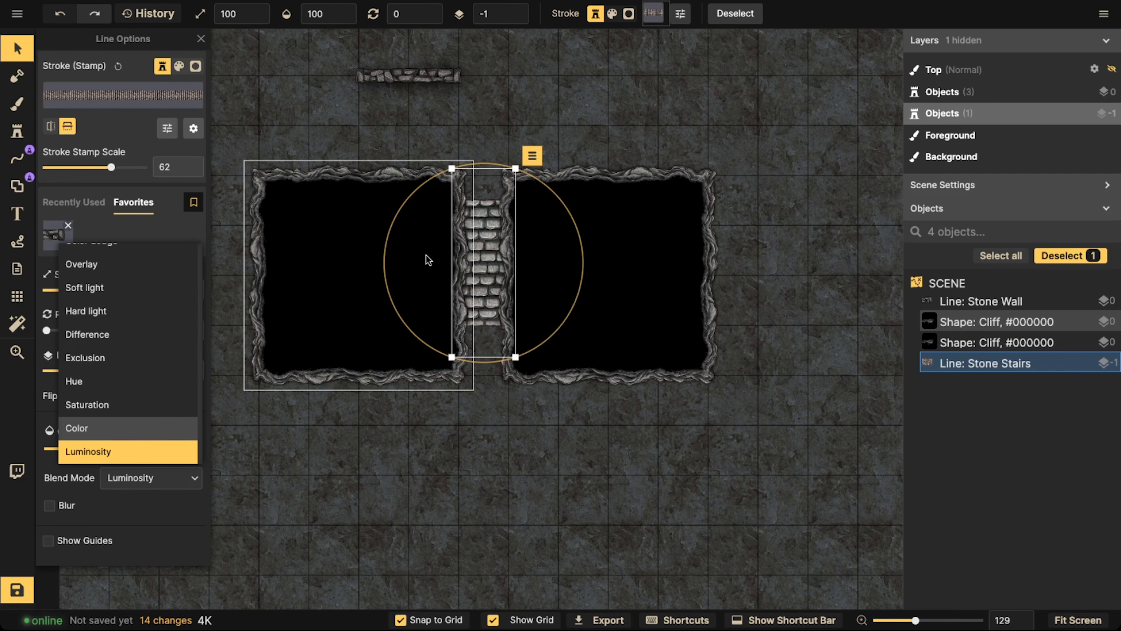
Lower the stone stairs' stroke brightness so the steps match the dark grey ground
{"action": "left_click", "coordinate": [167, 128]}
{"action": "left_click_drag", "start_coordinate": [270, 156], "coordinate": [253, 157]}
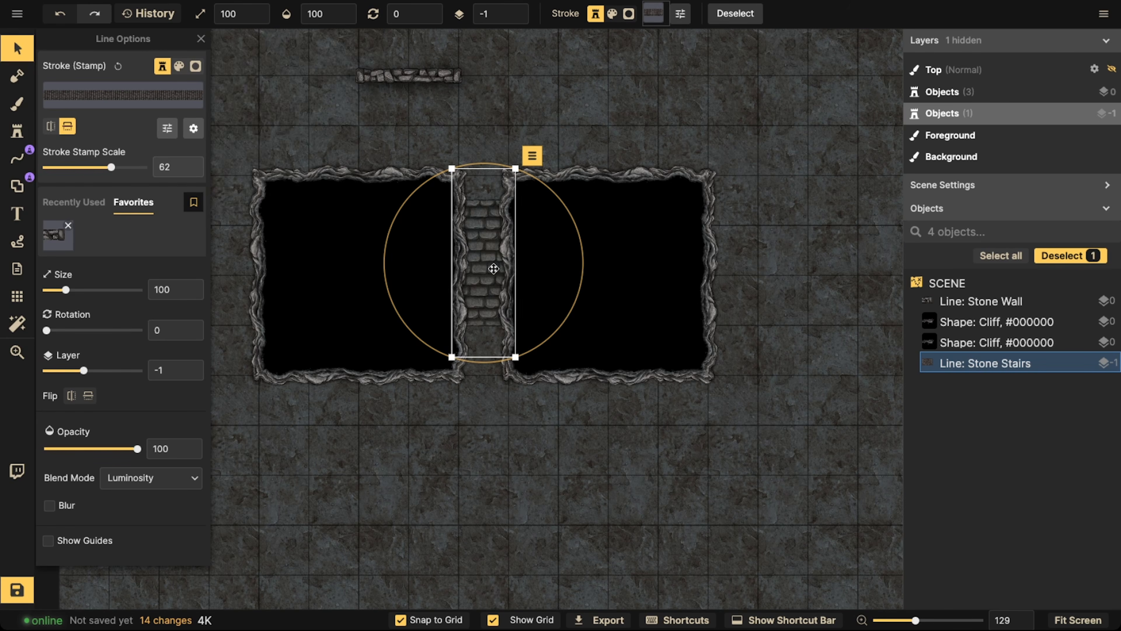
{"action": "scroll", "coordinate": [491, 265], "scroll_direction": "down", "scroll_amount": 4}
{"action": "left_click", "coordinate": [491, 266]}
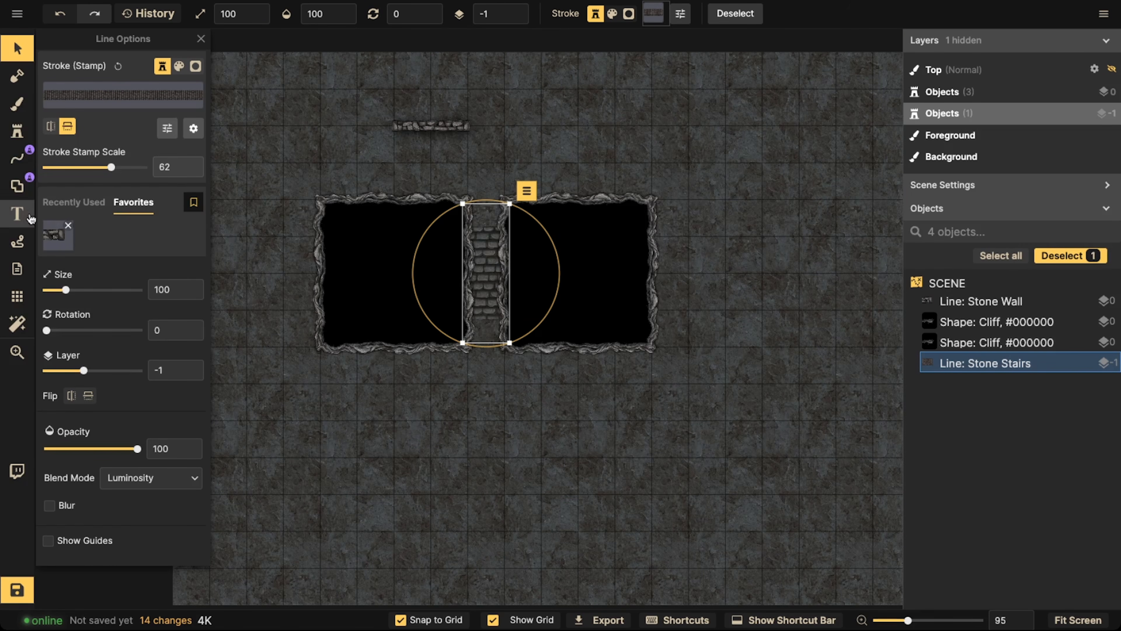
Save the darkened Stone Stairs stroke with its Luminosity blend as a Line tool favorite
{"action": "left_click", "coordinate": [17, 159]}
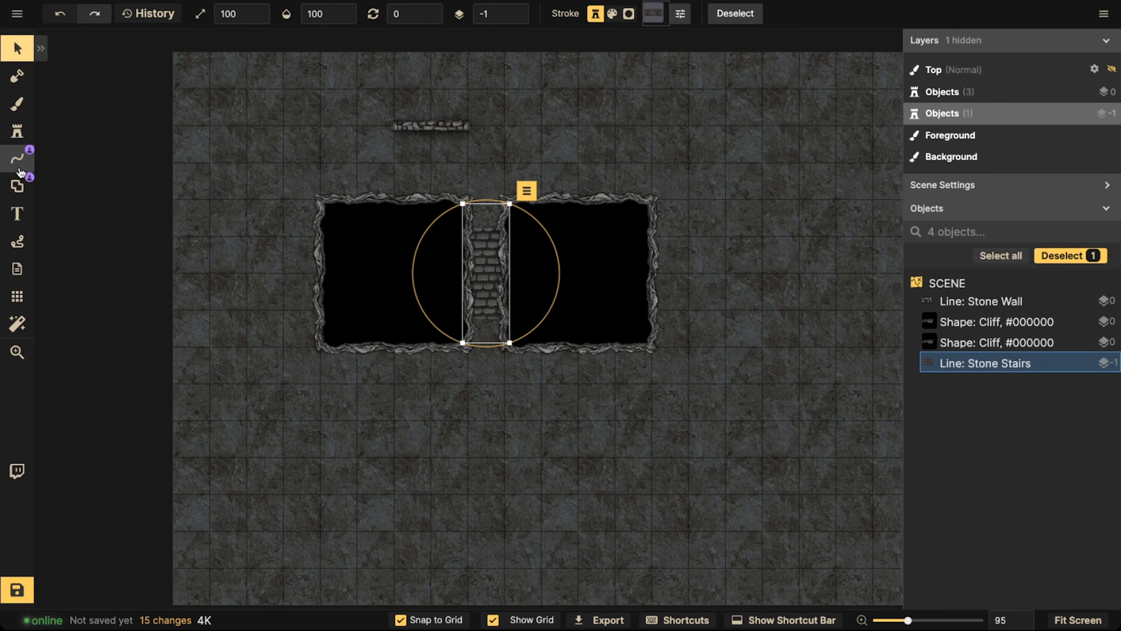
{"action": "left_click", "coordinate": [108, 213]}
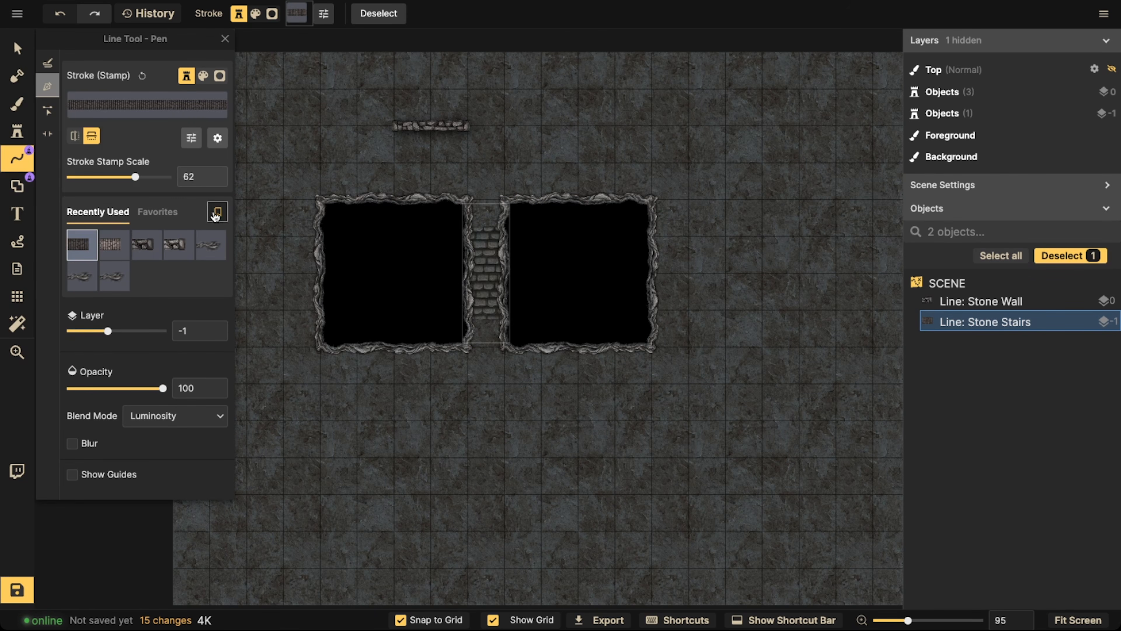
{"action": "left_click", "coordinate": [17, 47]}
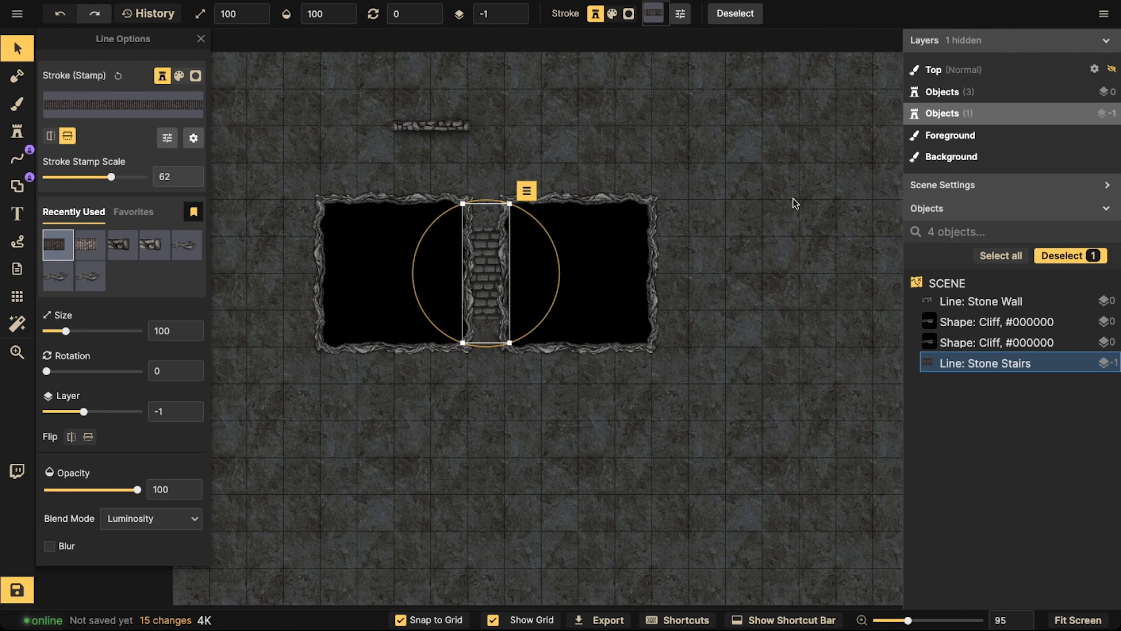
Select the stone wall, both cliff squares and the stone stairs together and nudge them slightly upward
{"action": "scroll", "coordinate": [327, 239], "scroll_direction": "down", "scroll_amount": 3}
{"action": "left_click", "coordinate": [225, 130]}
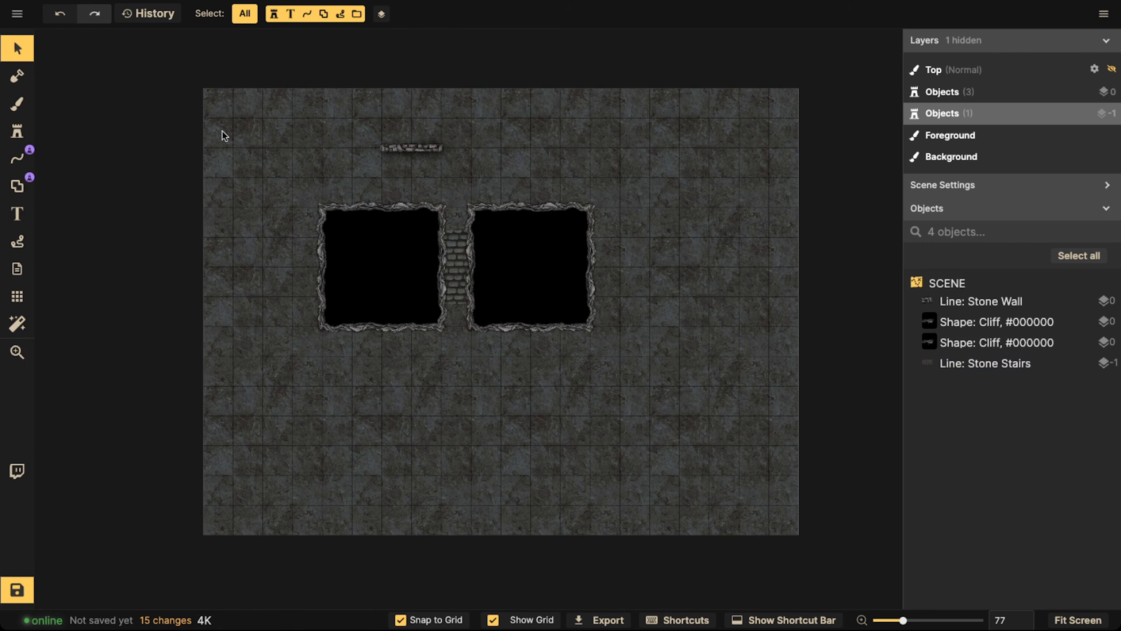
{"action": "left_click_drag", "start_coordinate": [219, 145], "coordinate": [601, 337]}
{"action": "mouse_move", "coordinate": [545, 279]}
{"action": "left_mouse_down"}
{"action": "mouse_move", "coordinate": [520, 362]}
{"action": "mouse_move", "coordinate": [556, 243]}
{"action": "mouse_move", "coordinate": [599, 193]}
{"action": "mouse_move", "coordinate": [567, 268]}
{"action": "mouse_move", "coordinate": [544, 271]}
{"action": "left_mouse_up"}
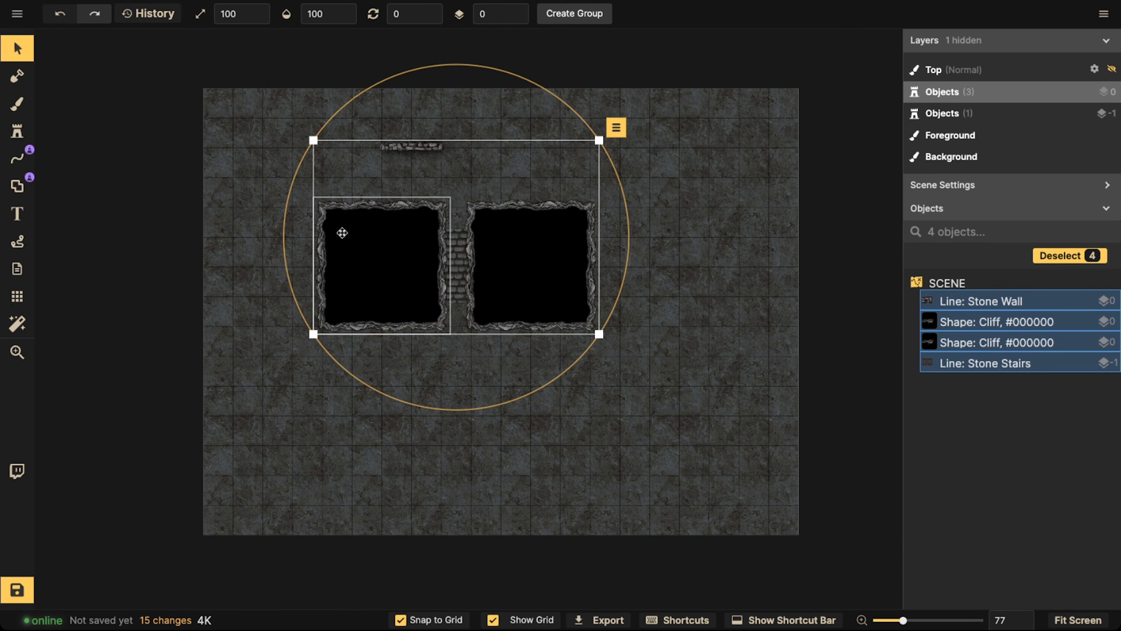
Search the stamp catalog for rubble and place a grey Rubble Pile stamp below the left cliff square
{"action": "left_click", "coordinate": [10, 137]}
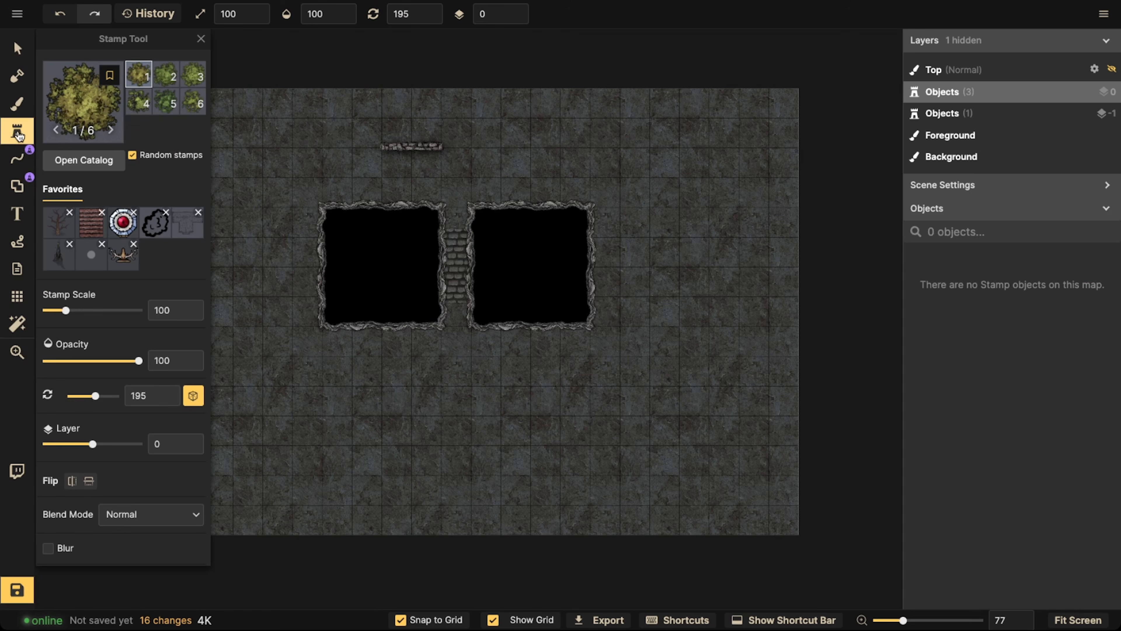
{"action": "left_click", "coordinate": [56, 114]}
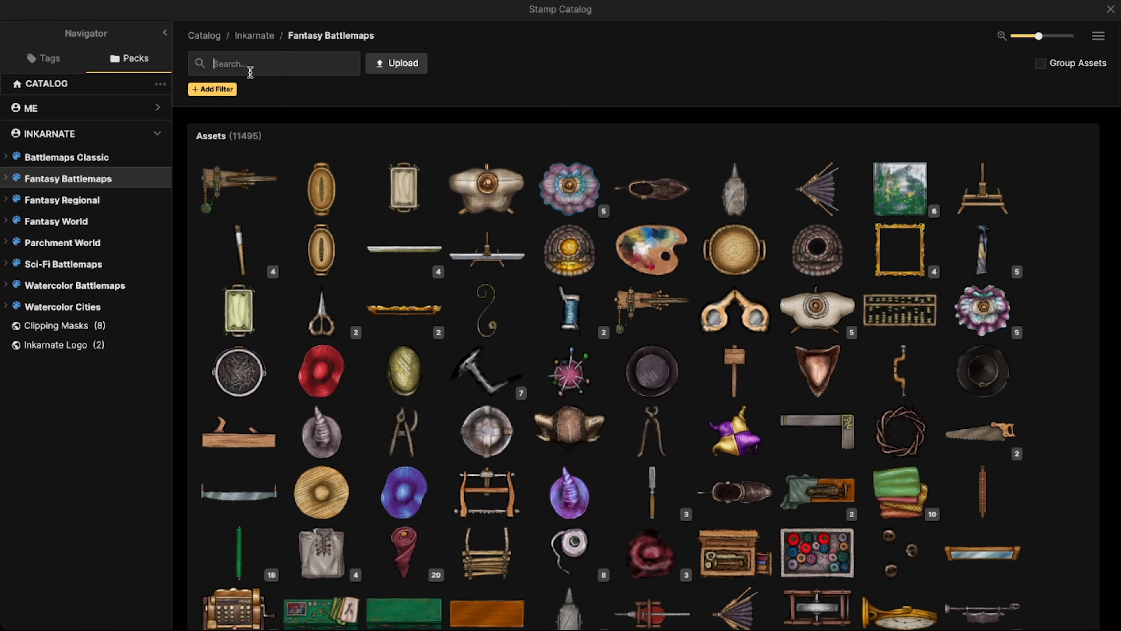
{"action": "type", "text": "rubble"}
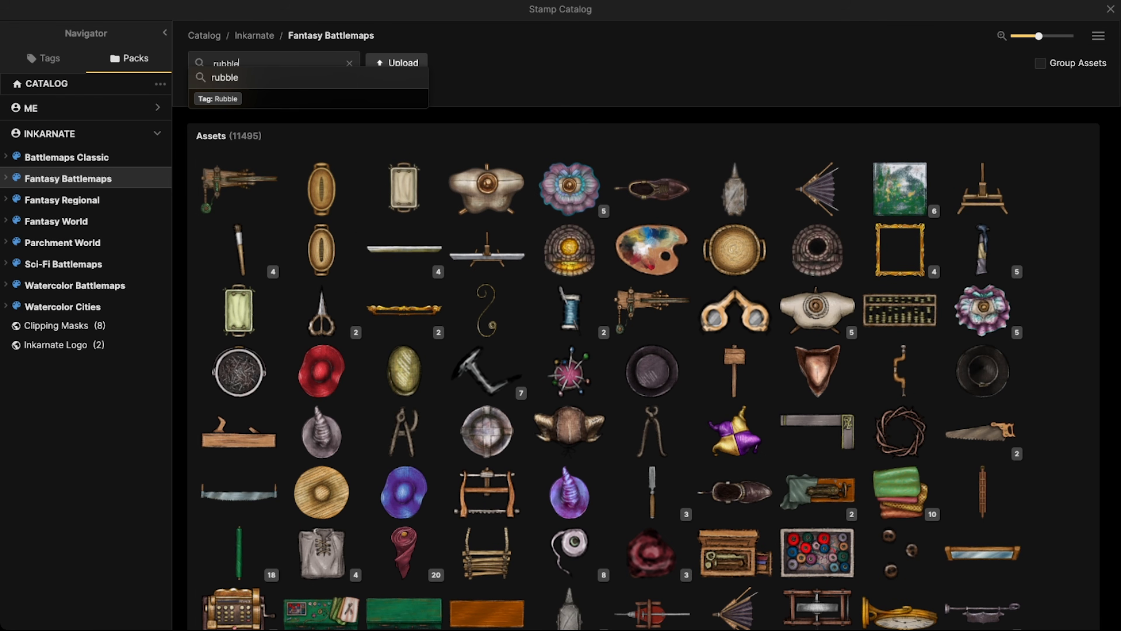
{"action": "left_click", "coordinate": [208, 81]}
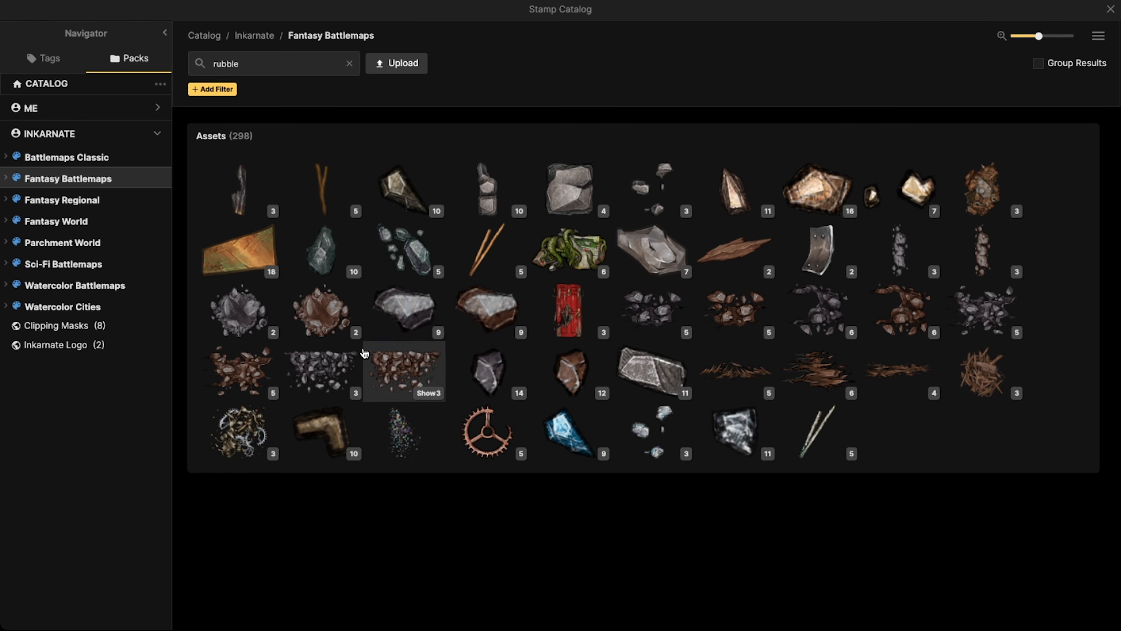
{"action": "left_click", "coordinate": [293, 355]}
{"action": "left_click", "coordinate": [426, 397]}
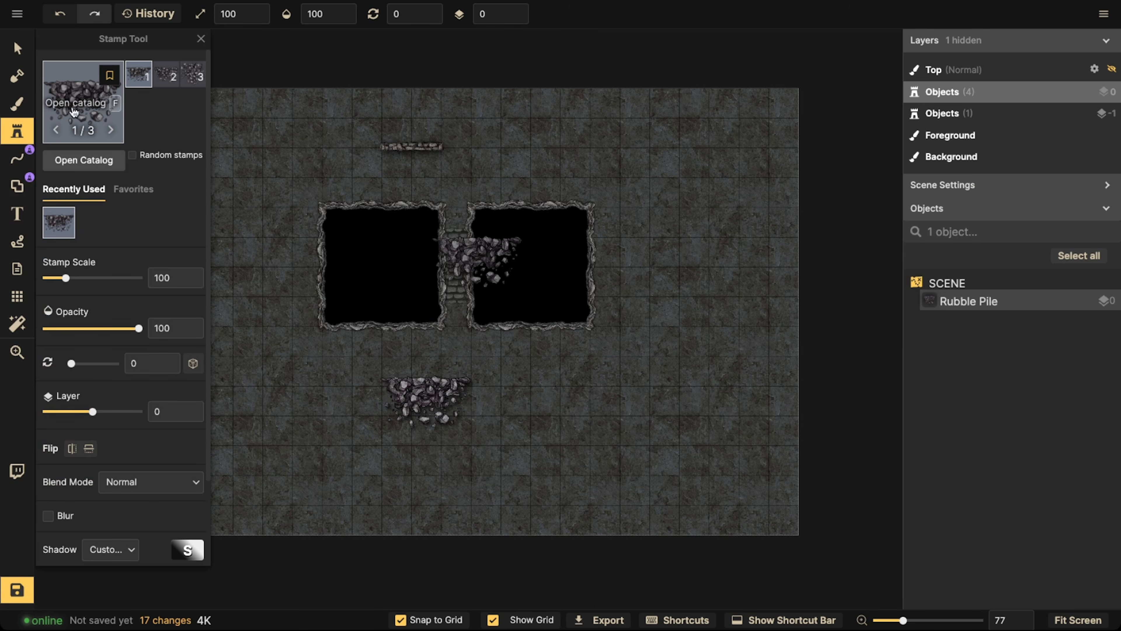
Place a Wood Rubble Pile stamp beside the grey rubble pile, below the right cliff square
{"action": "key", "text": "f"}
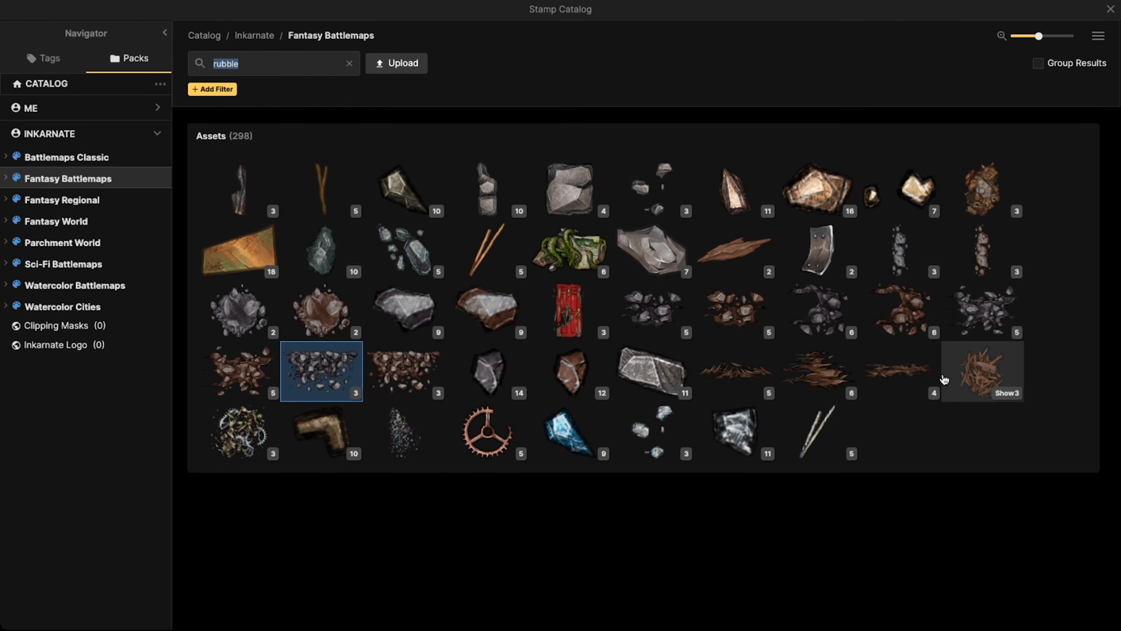
{"action": "left_click", "coordinate": [981, 367]}
{"action": "left_click", "coordinate": [508, 390]}
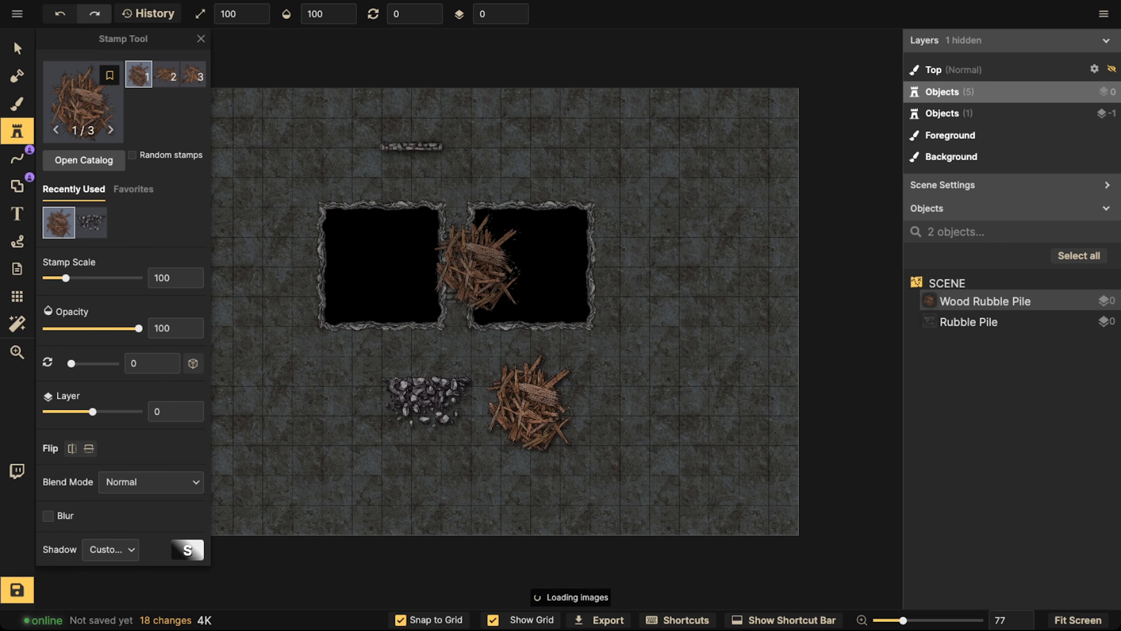
Place a grey Small Rubble stamp just above the grey rubble pile
{"action": "key", "text": "f"}
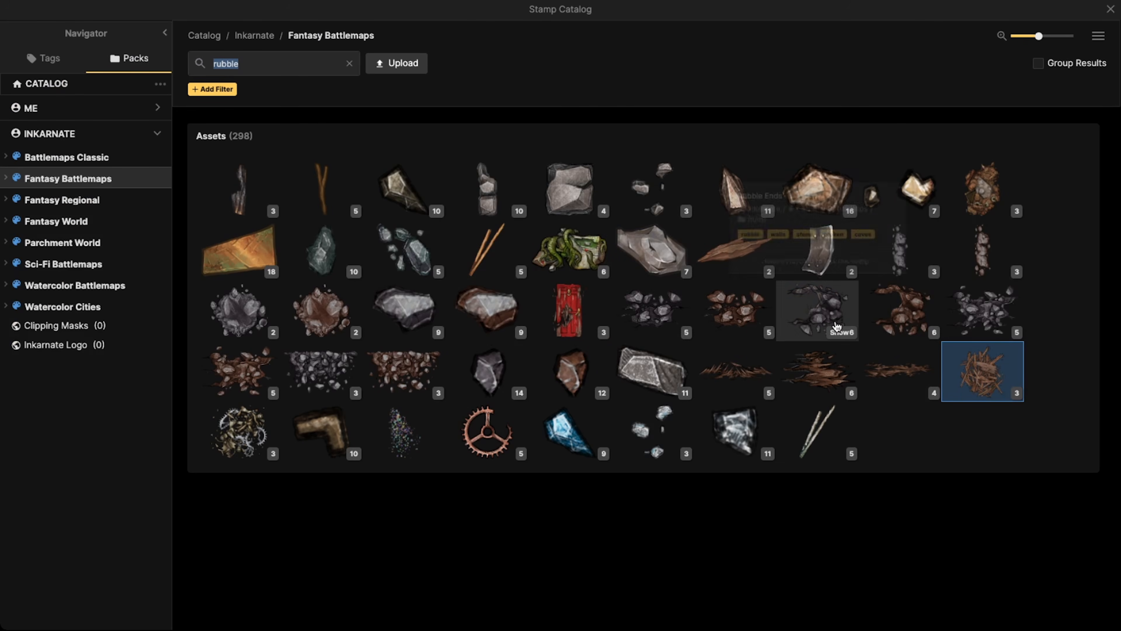
{"action": "left_click", "coordinate": [486, 366]}
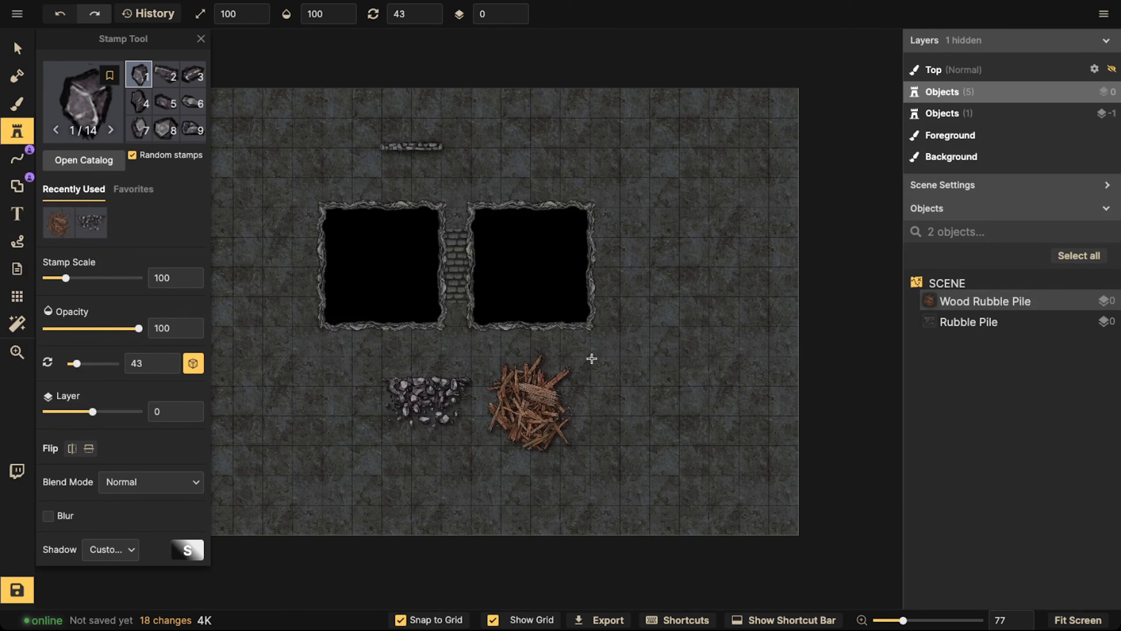
{"action": "left_click", "coordinate": [444, 359]}
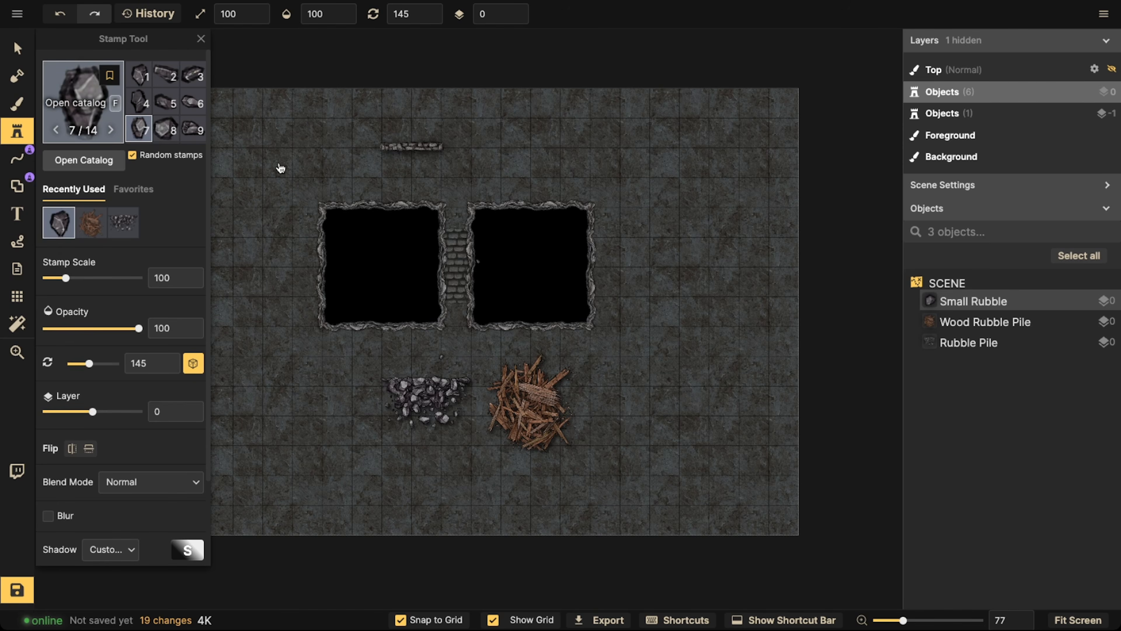
Place a Wood Wall Broken splinter stamp at the right edge of the wood rubble pile
{"action": "key", "text": "f"}
{"action": "left_click", "coordinate": [486, 249]}
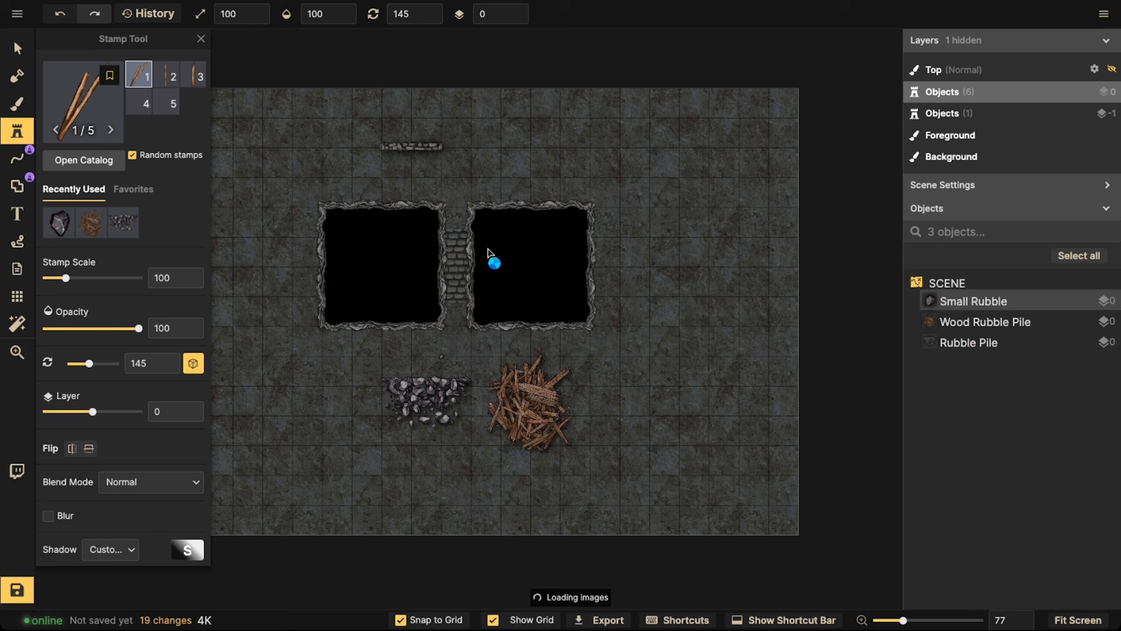
{"action": "left_click", "coordinate": [585, 369]}
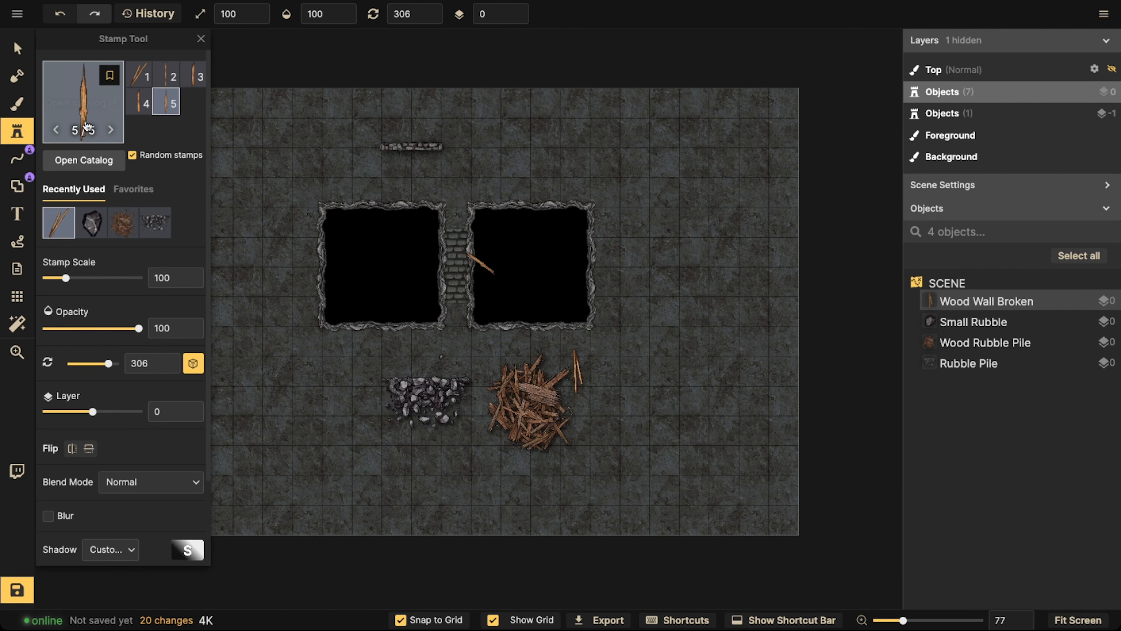
{"action": "key", "text": "f"}
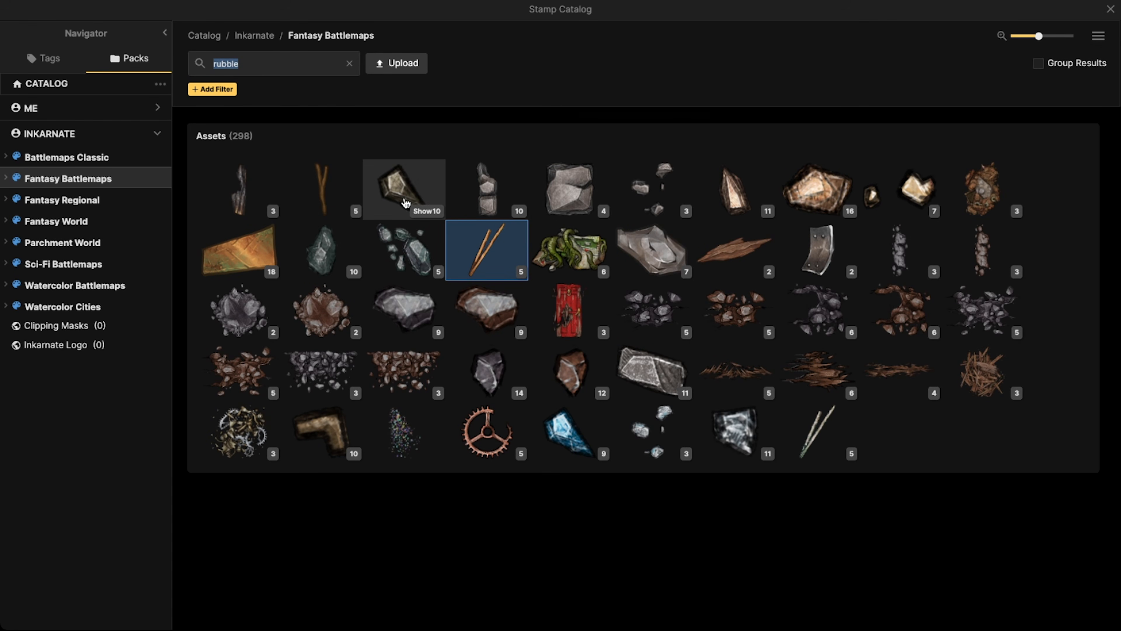
{"action": "key", "text": "Escape"}
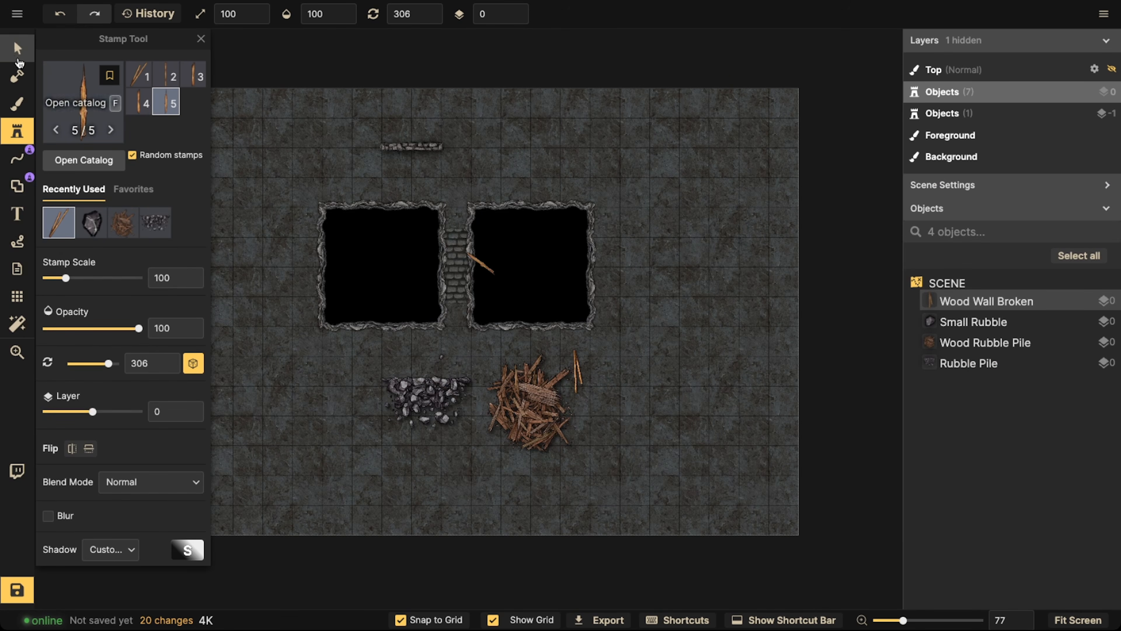
Shift the wood rubble pile slightly left and move the broken wood splinter right, clear of the pile
{"action": "left_click", "coordinate": [17, 49]}
{"action": "left_click", "coordinate": [562, 371], "text": "shift"}
{"action": "left_click_drag", "start_coordinate": [577, 373], "coordinate": [649, 373]}
Load the placed rubble pile into the Stamp tool and delete all the old stamp favorites
{"action": "left_click", "coordinate": [457, 387]}
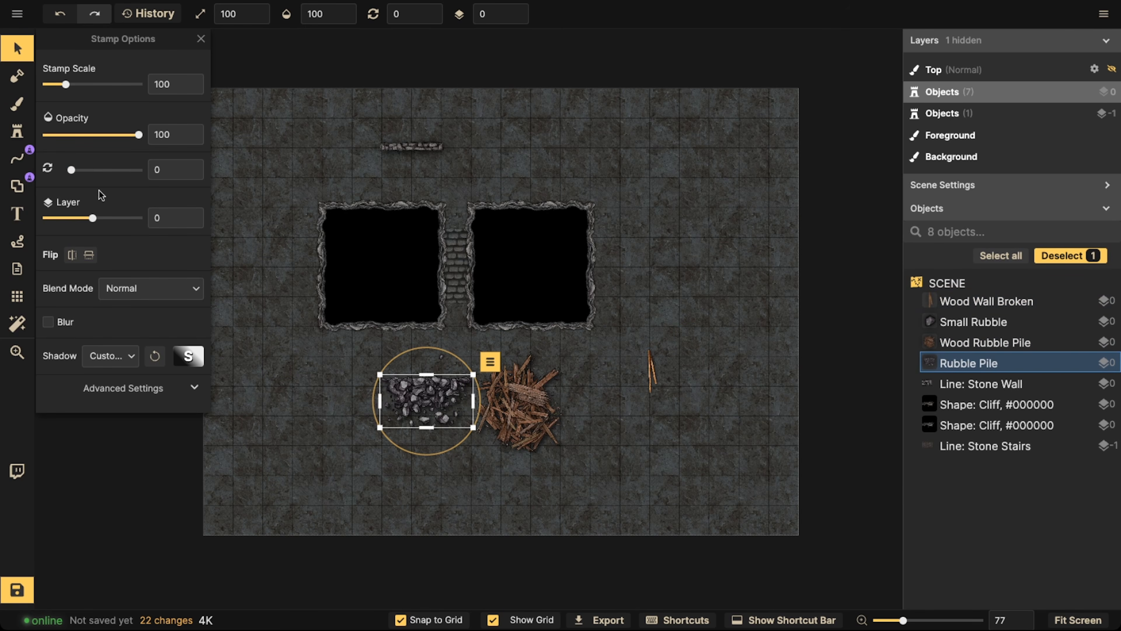
{"action": "left_click", "coordinate": [18, 130]}
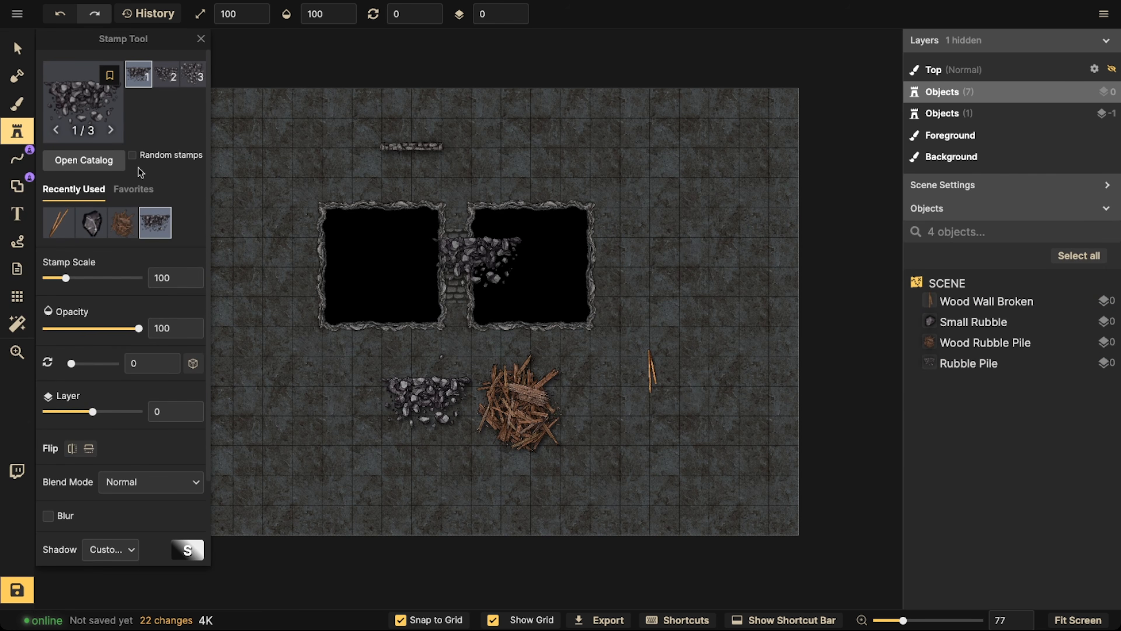
{"action": "left_click", "coordinate": [135, 189]}
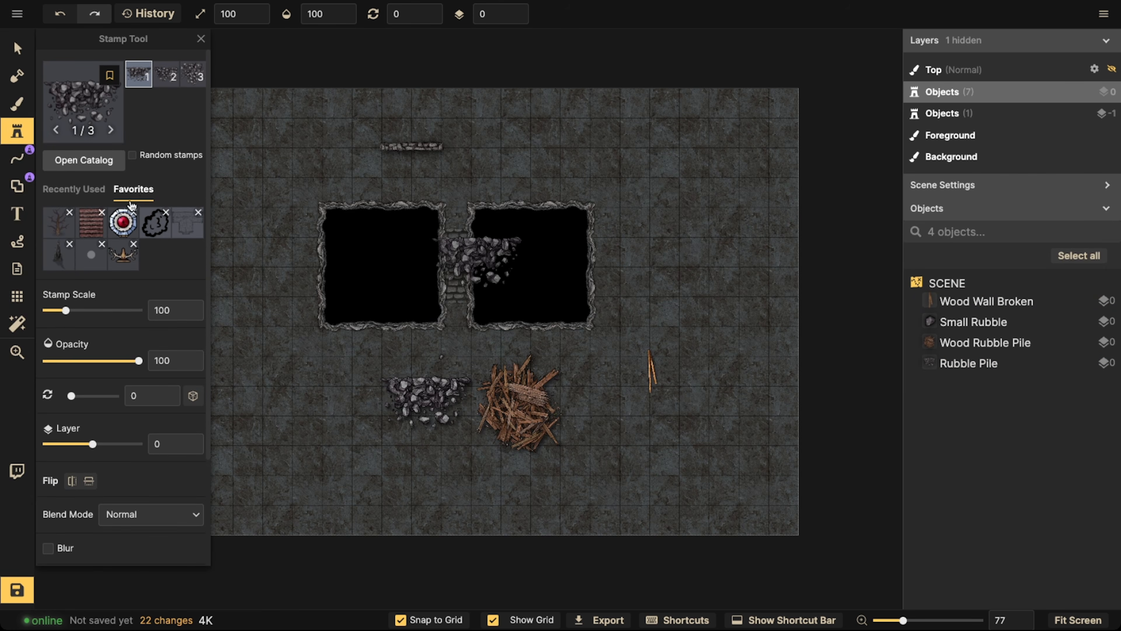
{"action": "left_click", "coordinate": [73, 214]}
{"action": "key", "text": "Return"}
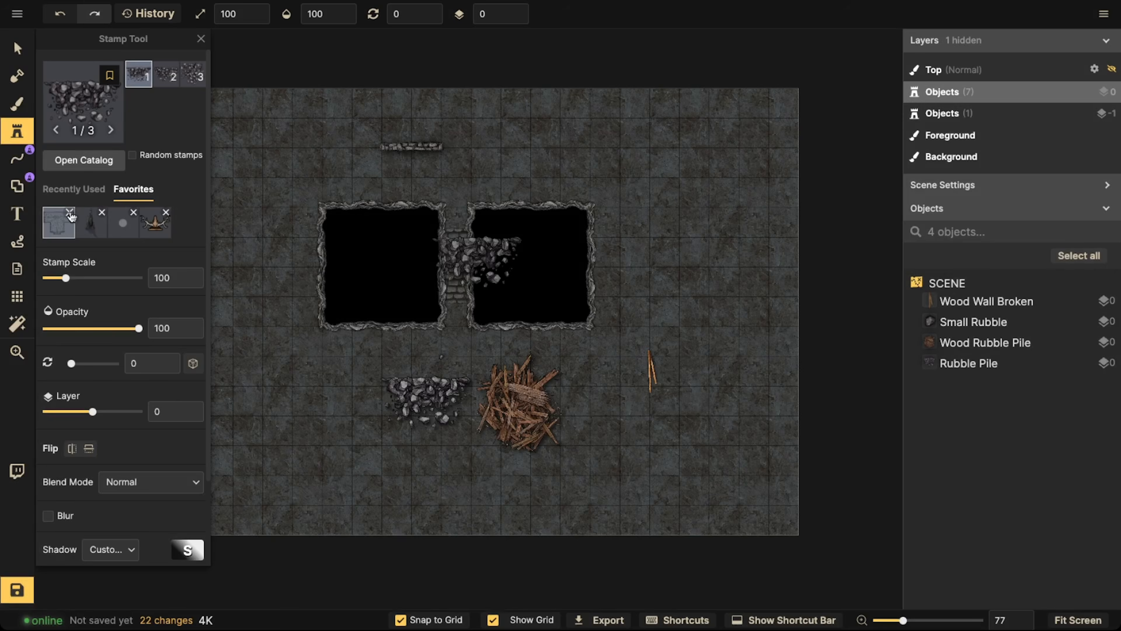
{"action": "left_click", "coordinate": [71, 214]}
{"action": "key", "text": "Return"}
{"action": "left_click", "coordinate": [71, 214]}
{"action": "key", "text": "Return"}
{"action": "left_click", "coordinate": [72, 214]}
{"action": "key", "text": "Return"}
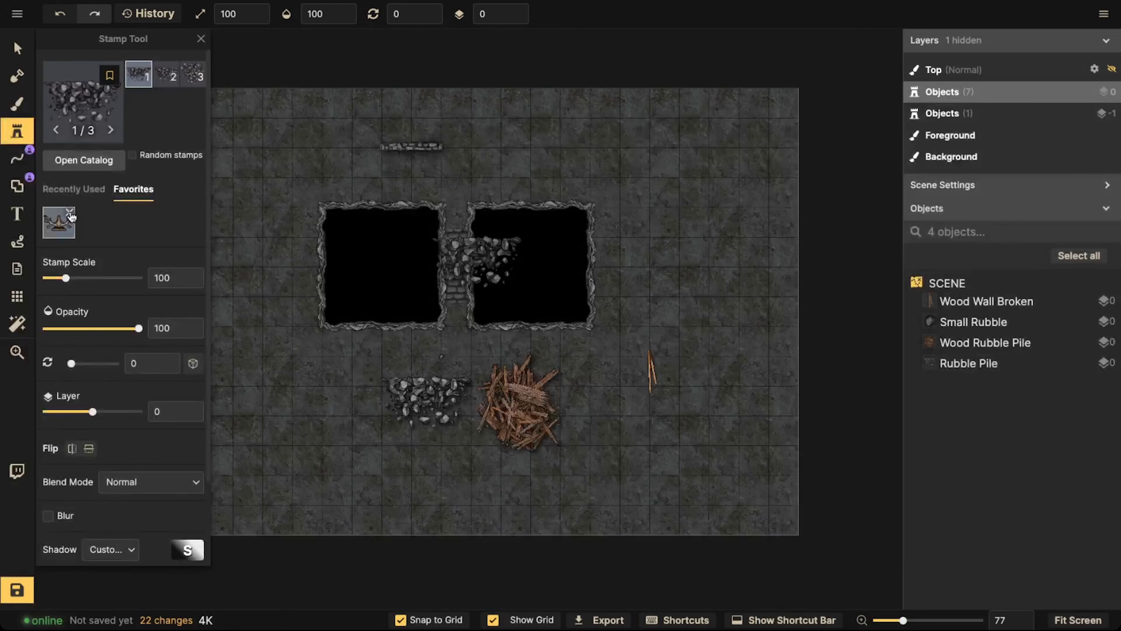
{"action": "left_click", "coordinate": [73, 213]}
{"action": "key", "text": "Return"}
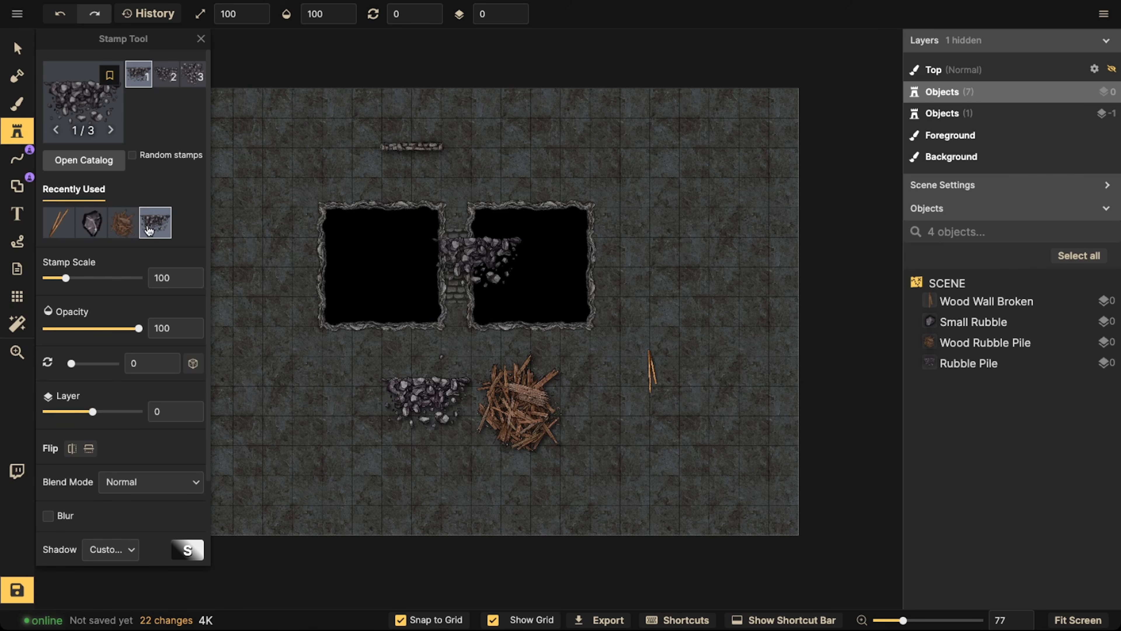
Save the rubble pile, wood rubble pile, small rubble and broken wood stamps as Stamp tool favorites
{"action": "left_click", "coordinate": [110, 75]}
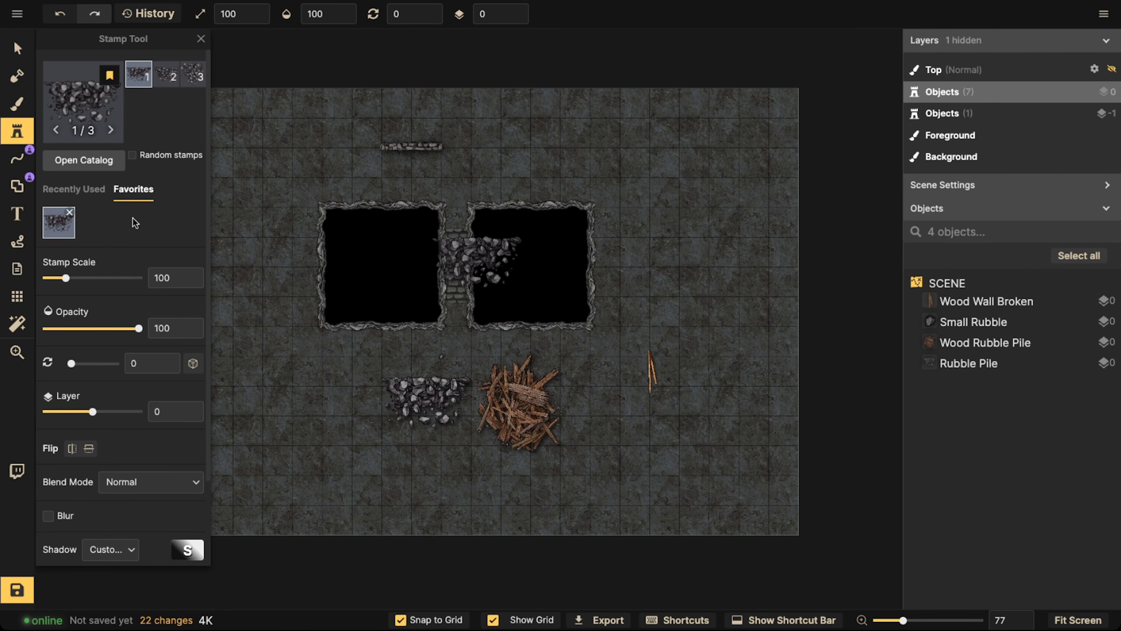
{"action": "left_click", "coordinate": [70, 191]}
{"action": "left_click", "coordinate": [123, 222]}
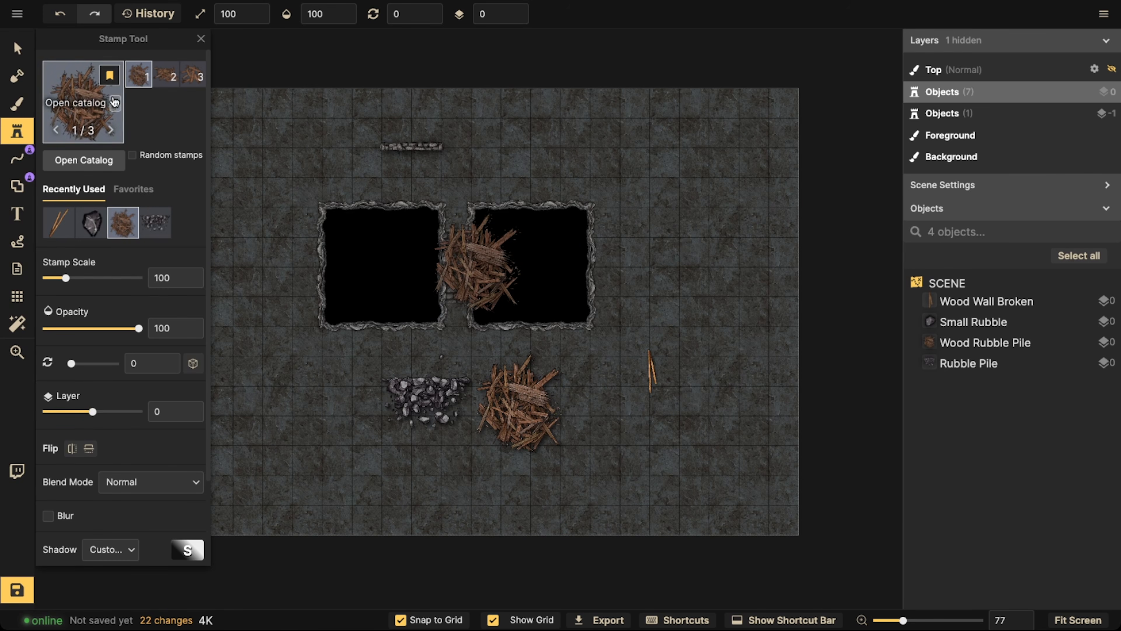
{"action": "left_click", "coordinate": [92, 217]}
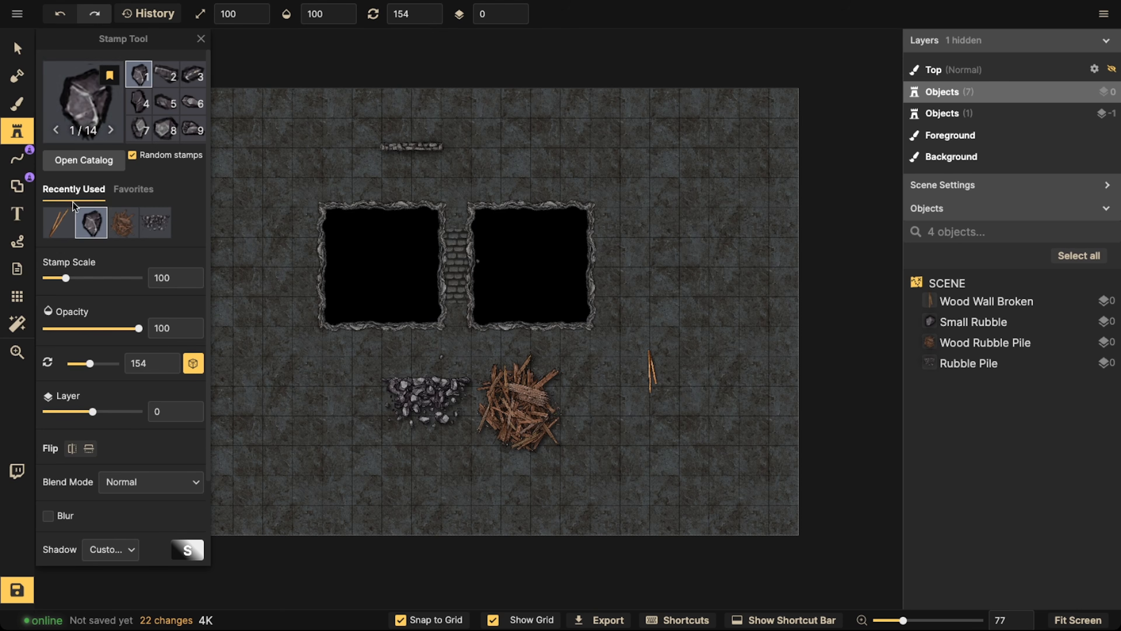
{"action": "left_click", "coordinate": [59, 223]}
{"action": "key", "text": "v"}
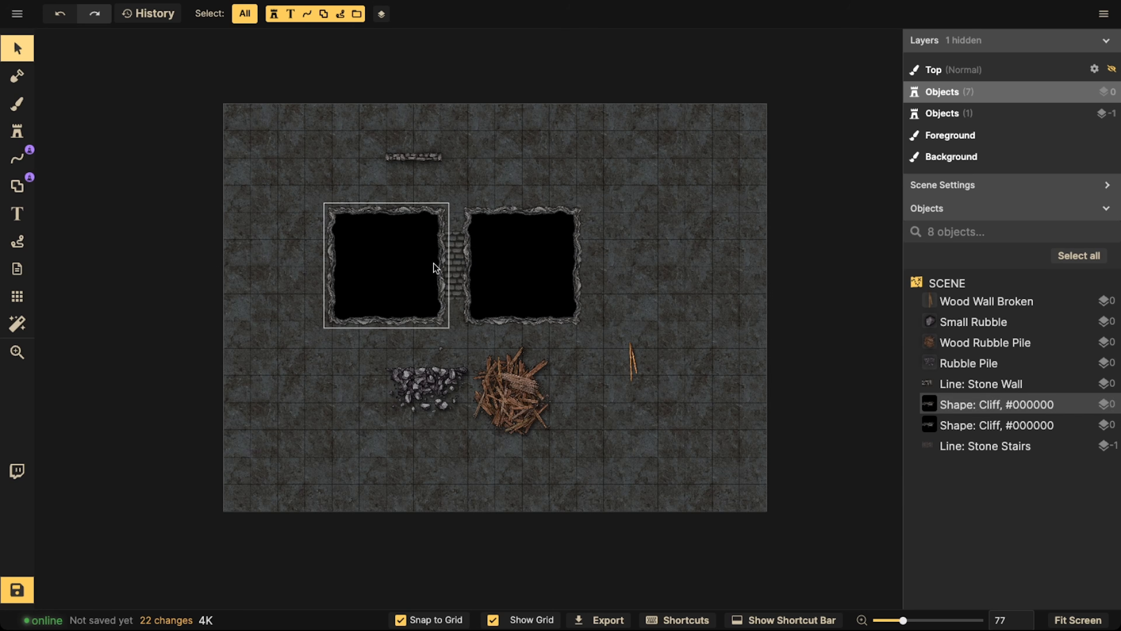
Examine the Brush tool's foreground texture, size, opacity, softness and advanced placement options
{"action": "key", "text": "b"}
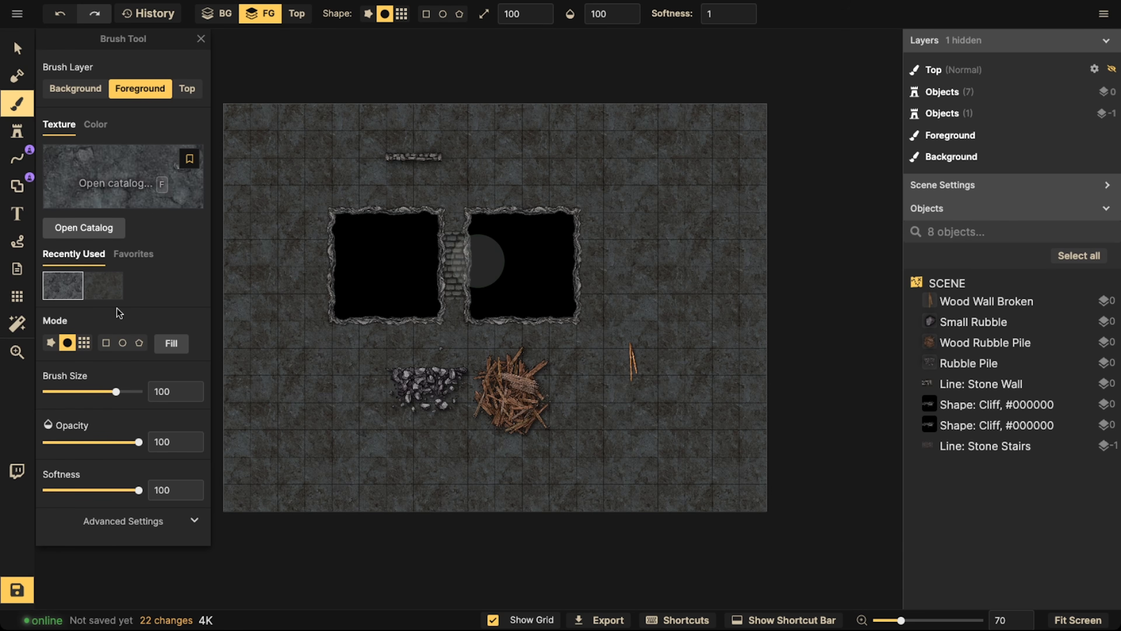
{"action": "left_click", "coordinate": [122, 521]}
{"action": "scroll", "coordinate": [122, 353], "scroll_direction": "down", "scroll_amount": 3}
{"action": "scroll", "coordinate": [120, 221], "scroll_direction": "up", "scroll_amount": 3}
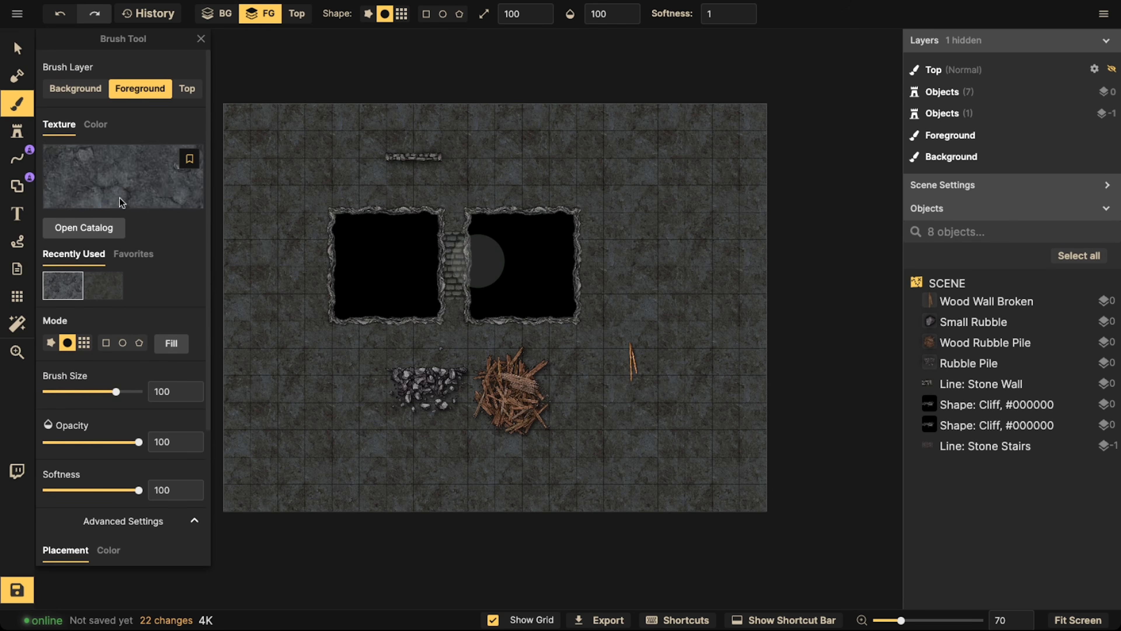
{"action": "left_click", "coordinate": [119, 198]}
{"action": "key", "text": "Escape"}
{"action": "scroll", "coordinate": [128, 233], "scroll_direction": "down", "scroll_amount": 3}
{"action": "scroll", "coordinate": [109, 448], "scroll_direction": "down", "scroll_amount": 1}
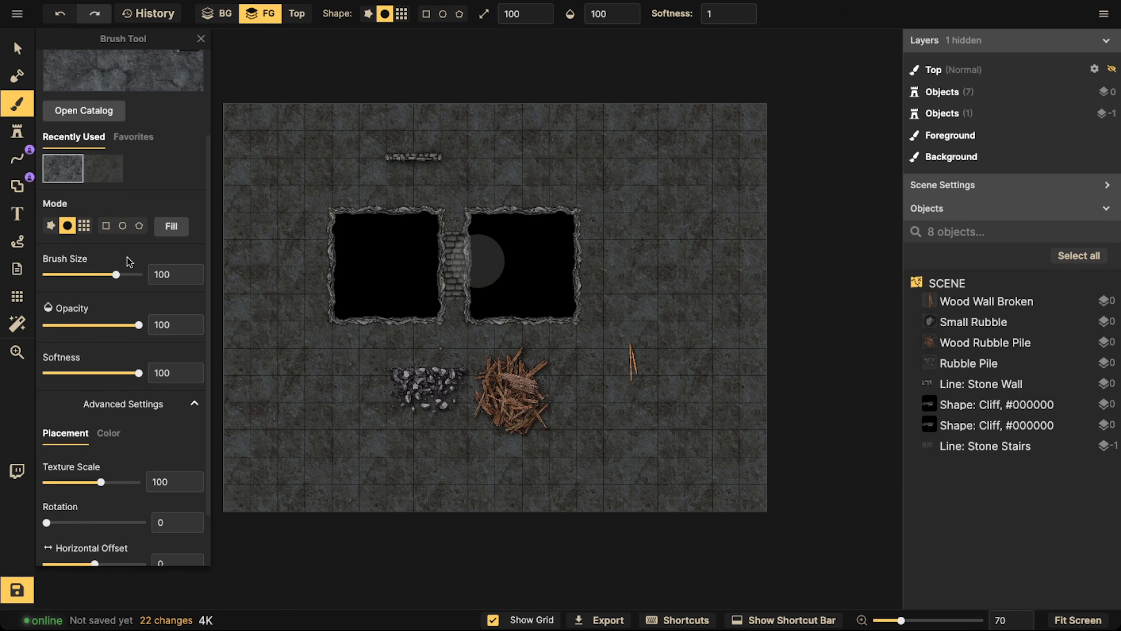
{"action": "scroll", "coordinate": [128, 262], "scroll_direction": "up", "scroll_amount": 3}
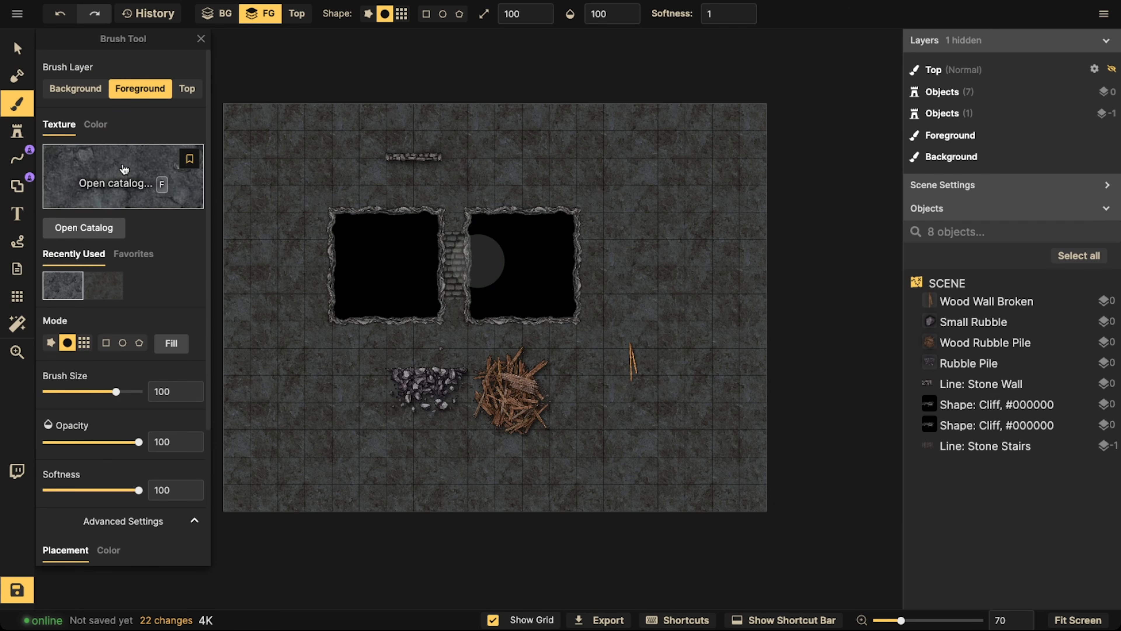
Delete all the old texture favorites of the Brush tool, starting with Stone
{"action": "left_click", "coordinate": [126, 254]}
{"action": "left_click", "coordinate": [78, 276]}
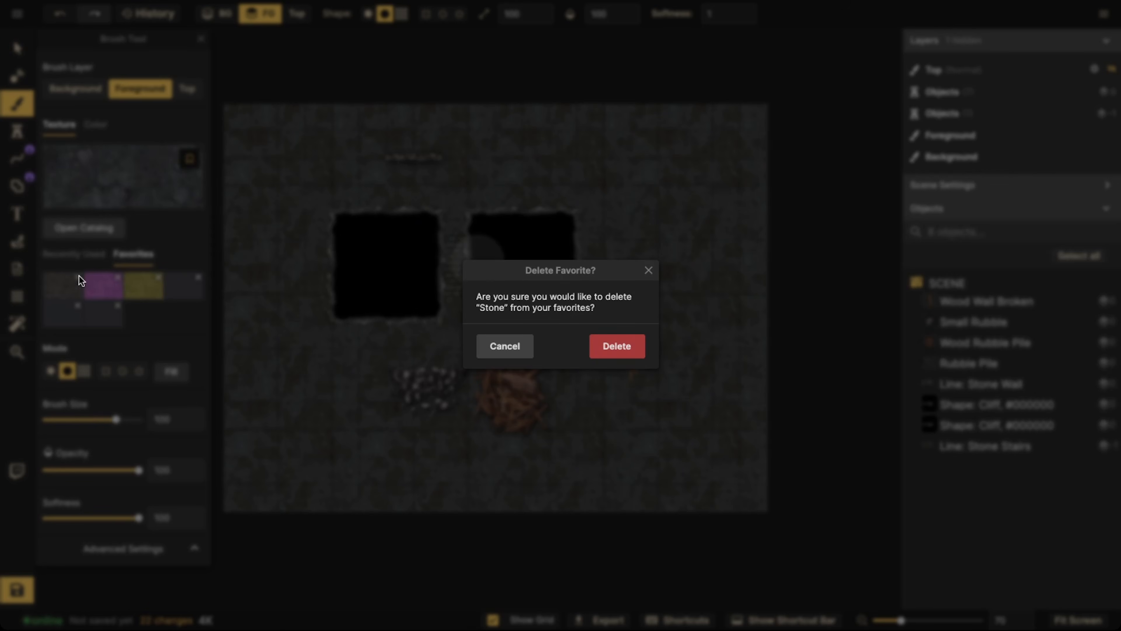
{"action": "left_click", "coordinate": [617, 346]}
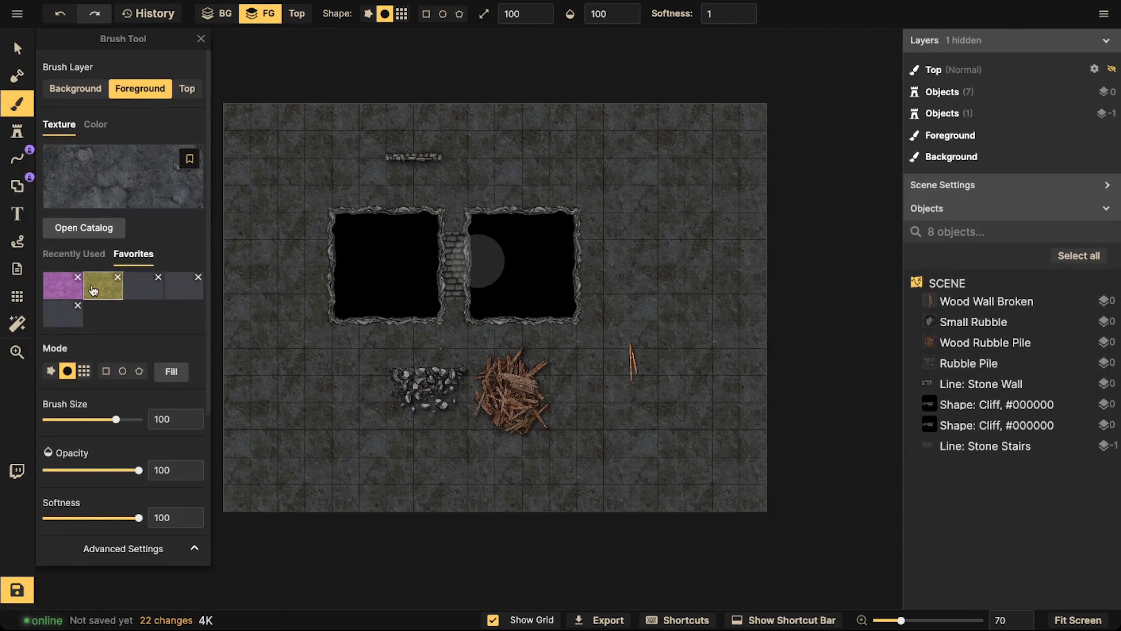
{"action": "left_click", "coordinate": [80, 277]}
{"action": "key", "text": "Return"}
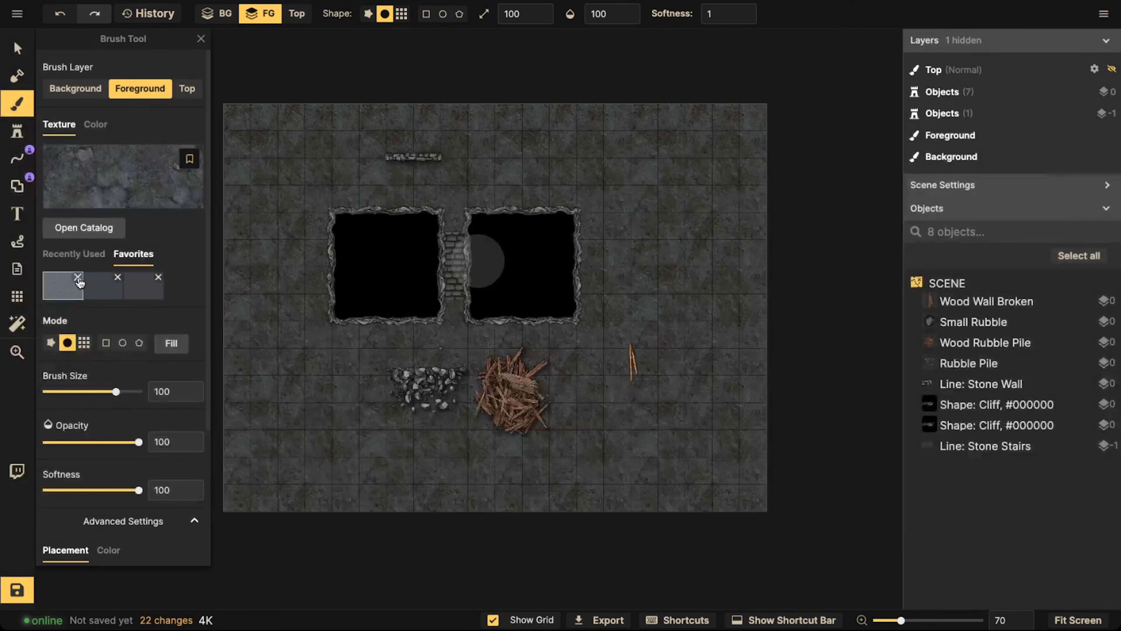
{"action": "left_click", "coordinate": [78, 276]}
{"action": "key", "text": "Return"}
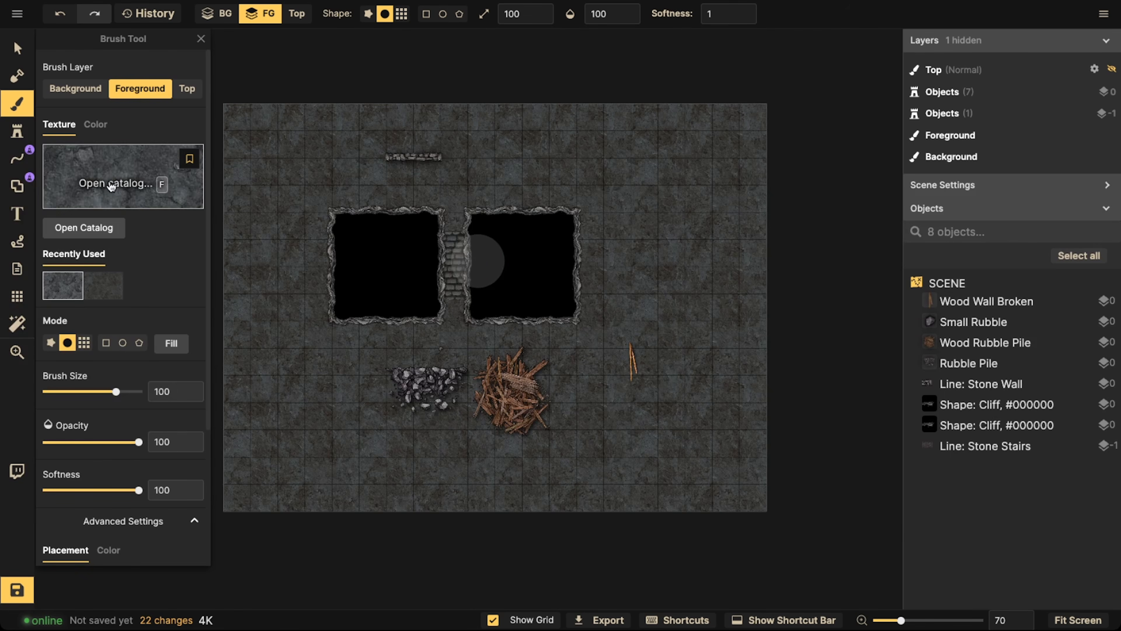
Search the Fantasy Battlemaps textures for "cracked" and load the first dark cracked stone texture into the brush
{"action": "left_click", "coordinate": [90, 178]}
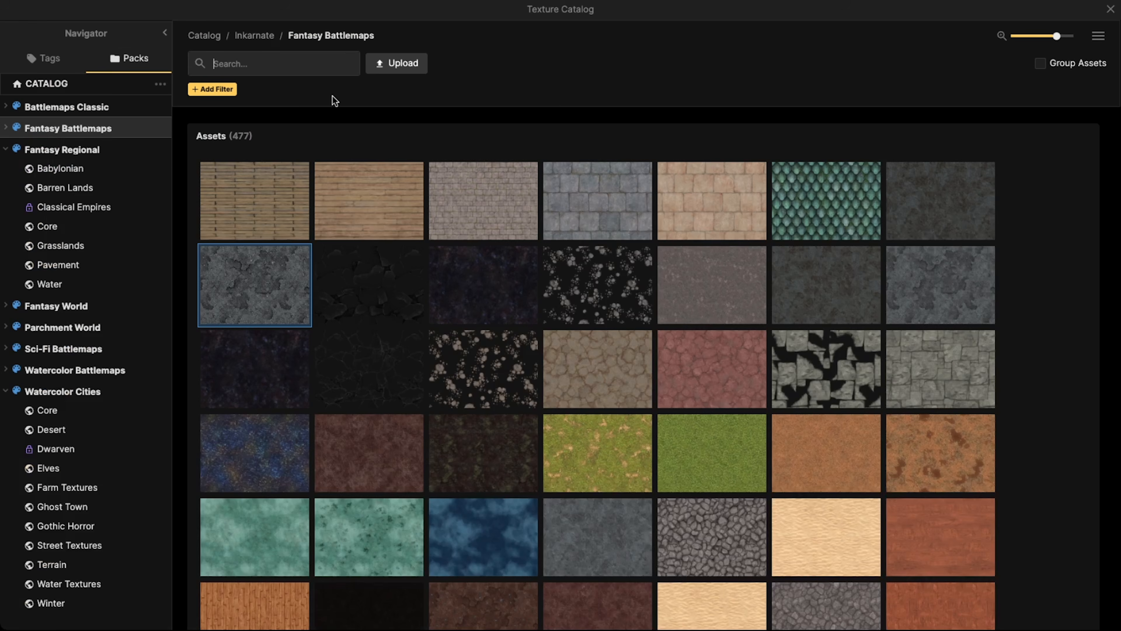
{"action": "type", "text": "crac"}
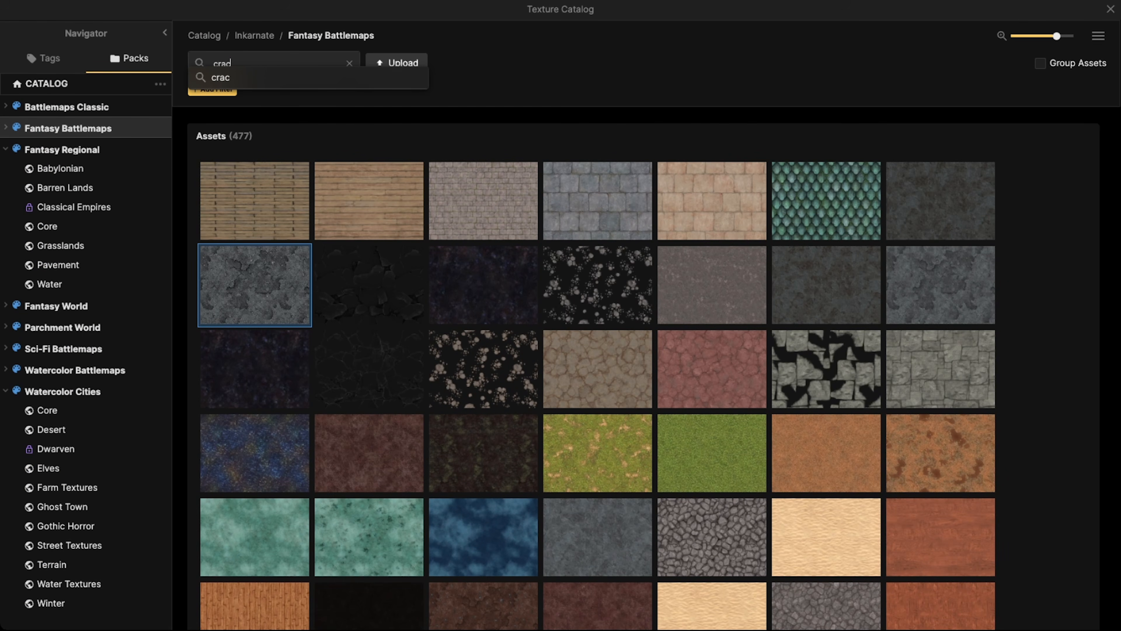
{"action": "type", "text": "jed"}
{"action": "key", "text": "Return"}
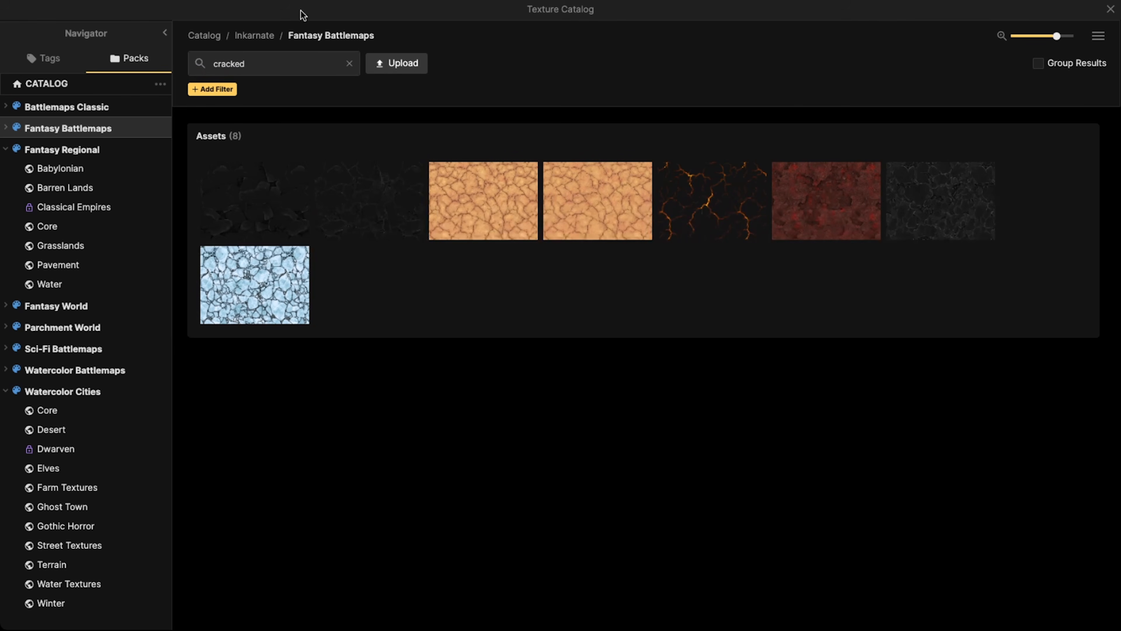
{"action": "left_click", "coordinate": [263, 208]}
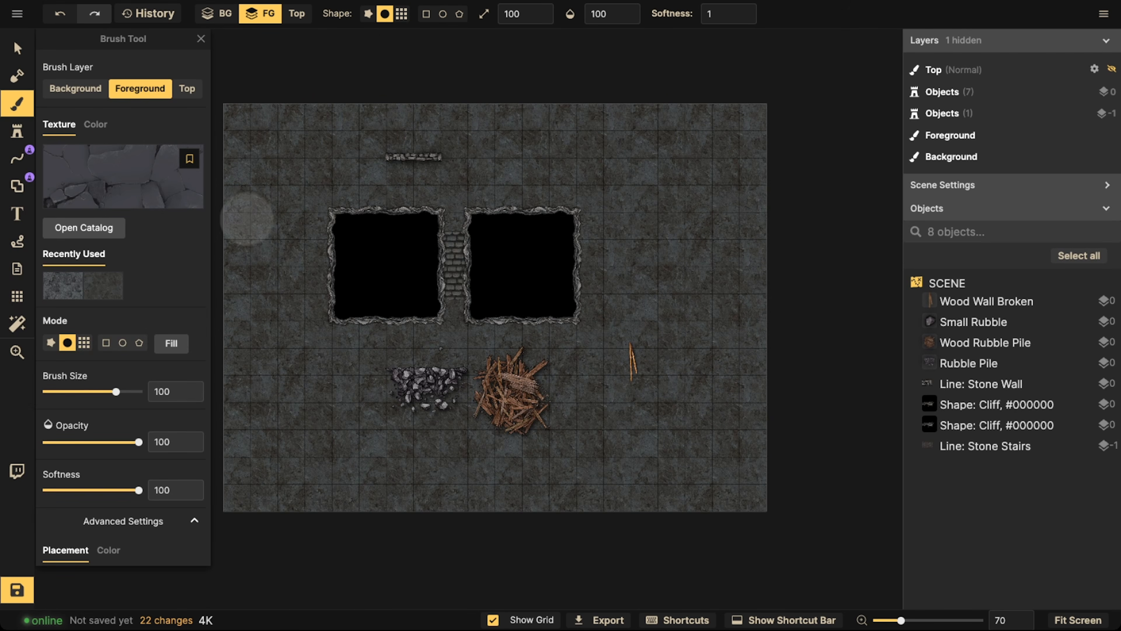
Test and undo a stroke of the cracked texture, then save it as a favorite with the brush set to the background layer
{"action": "mouse_move", "coordinate": [302, 203]}
{"action": "left_mouse_down"}
{"action": "mouse_move", "coordinate": [320, 175]}
{"action": "mouse_move", "coordinate": [302, 197]}
{"action": "mouse_move", "coordinate": [309, 210]}
{"action": "mouse_move", "coordinate": [272, 150]}
{"action": "left_mouse_up"}
{"action": "left_click", "coordinate": [223, 14]}
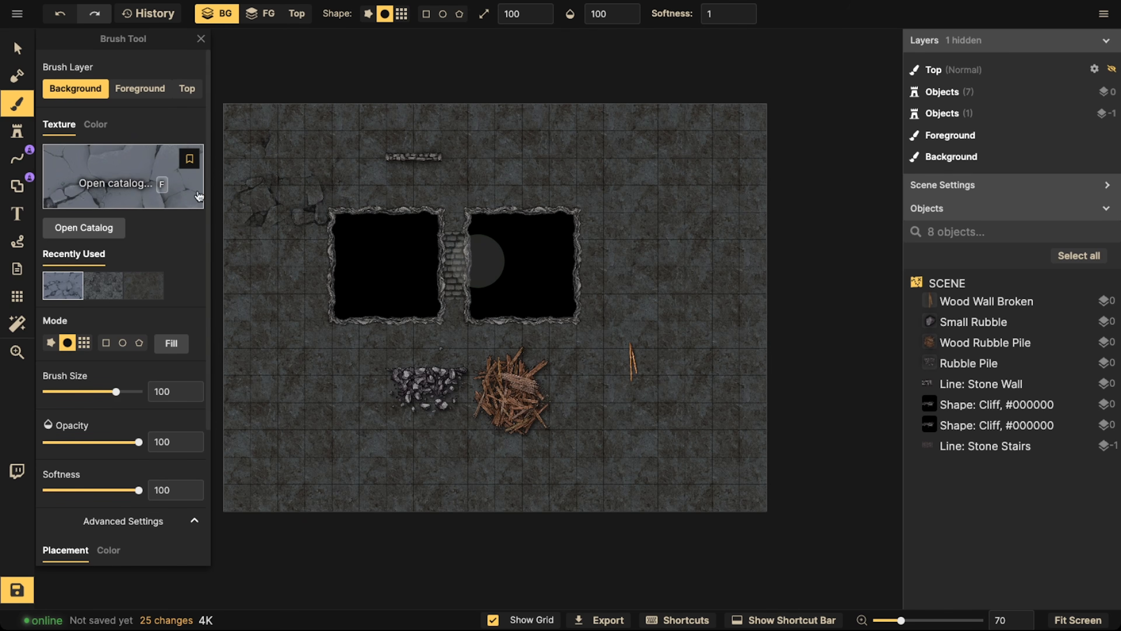
{"action": "key", "text": "ctrl+z"}
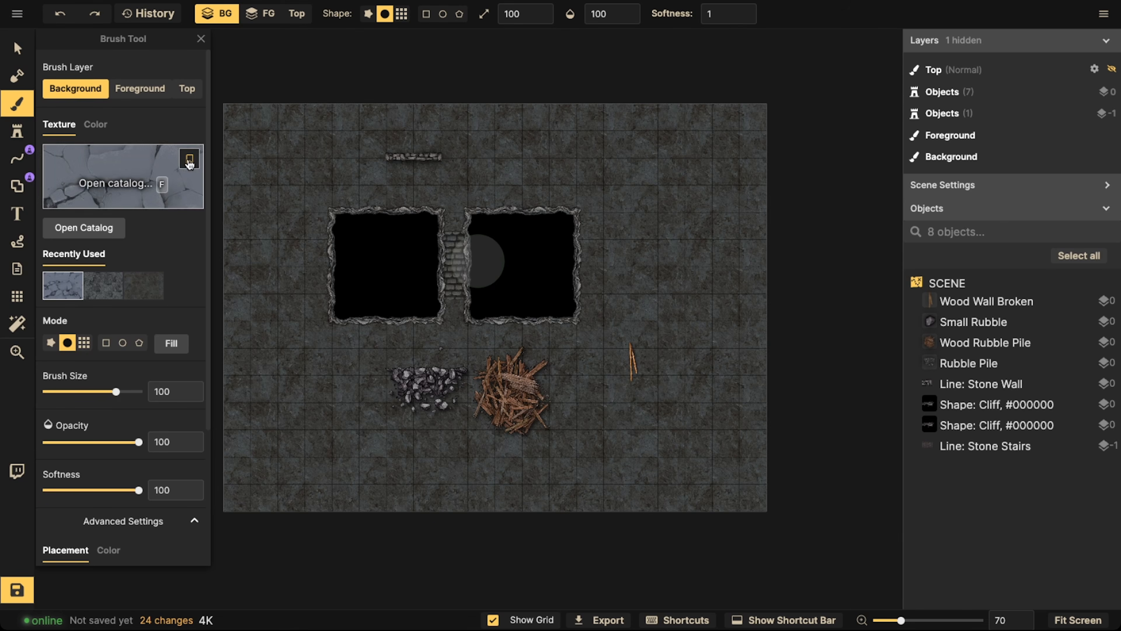
{"action": "left_click", "coordinate": [189, 158]}
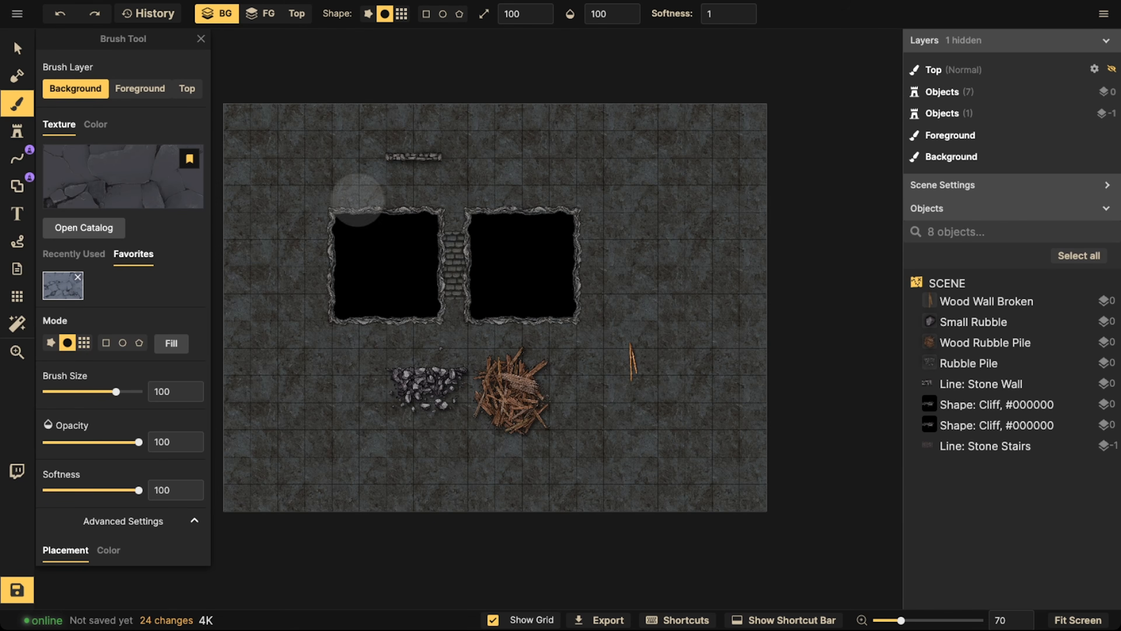
{"action": "left_click", "coordinate": [74, 254]}
Search the texture catalog for "rubble" and load the rubble texture into the brush
{"action": "left_click", "coordinate": [123, 177]}
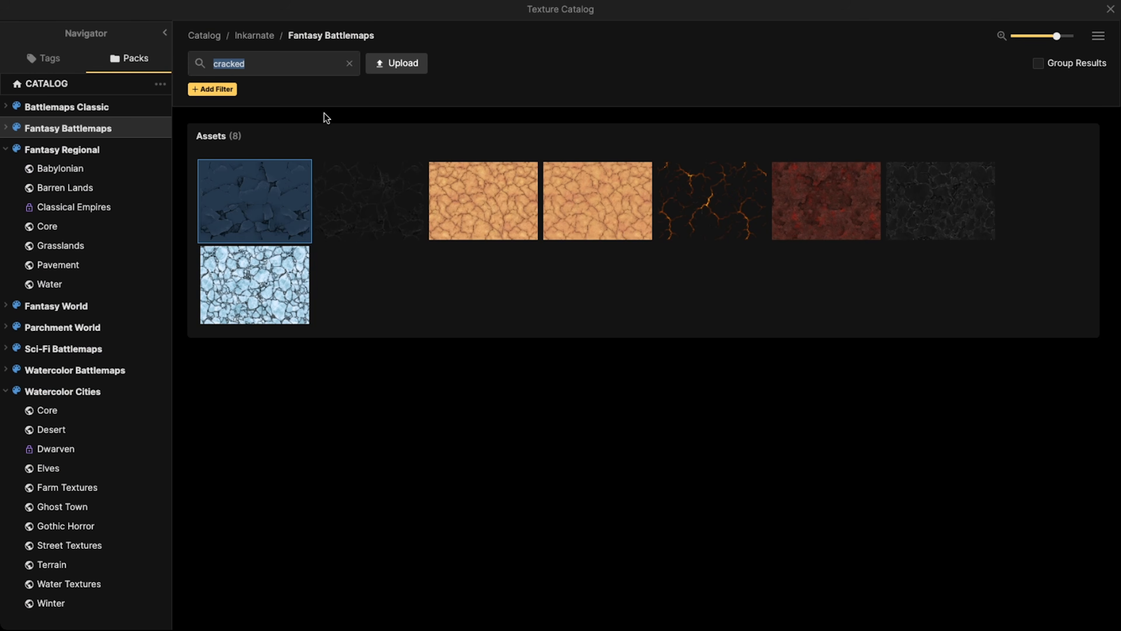
{"action": "type", "text": "rubble"}
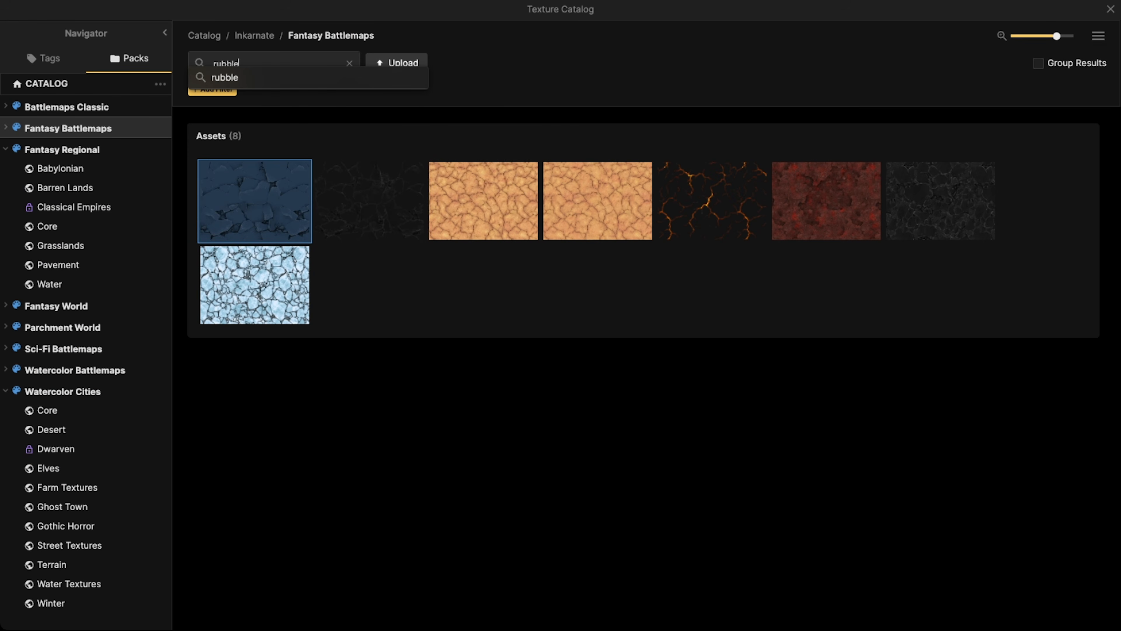
{"action": "key", "text": "Return"}
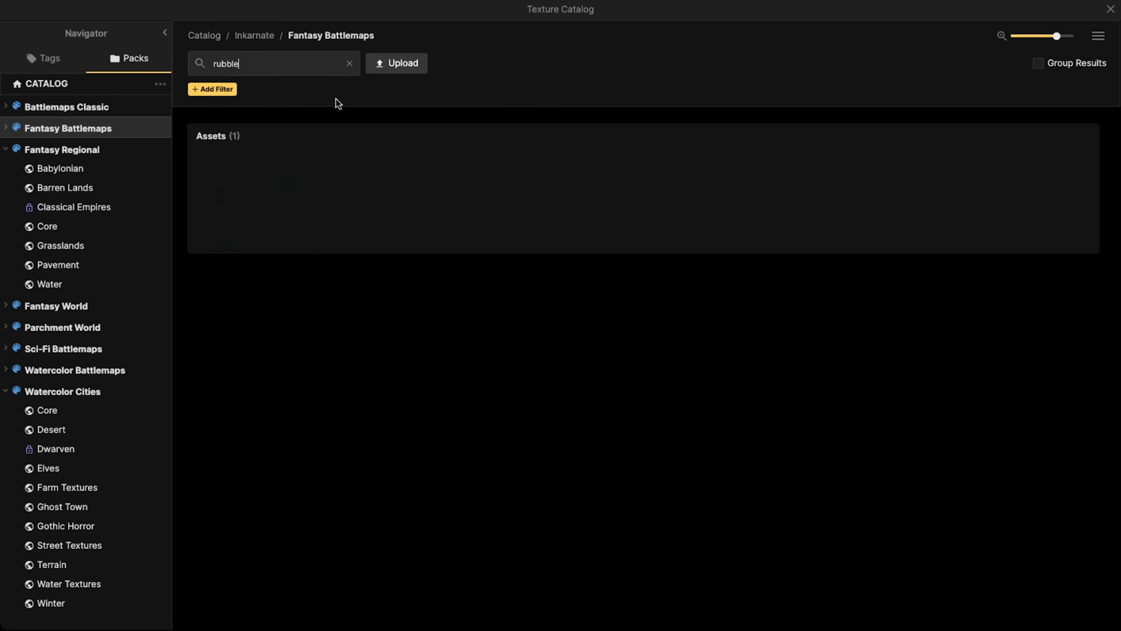
{"action": "left_click", "coordinate": [271, 208]}
Paint a test stroke of rubble on the background, undo it, and save the rubble texture as a brush favorite
{"action": "mouse_move", "coordinate": [272, 208]}
{"action": "left_mouse_down"}
{"action": "mouse_move", "coordinate": [300, 226]}
{"action": "mouse_move", "coordinate": [273, 222]}
{"action": "mouse_move", "coordinate": [307, 197]}
{"action": "mouse_move", "coordinate": [333, 224]}
{"action": "mouse_move", "coordinate": [301, 249]}
{"action": "mouse_move", "coordinate": [296, 146]}
{"action": "mouse_move", "coordinate": [261, 150]}
{"action": "left_mouse_up"}
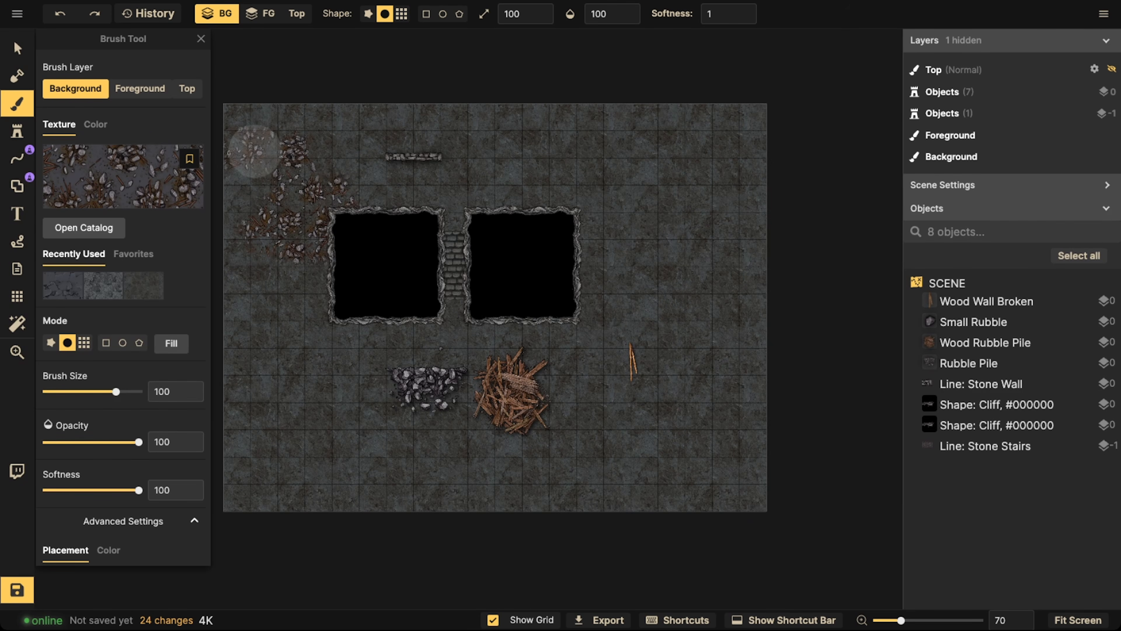
{"action": "key", "text": "v"}
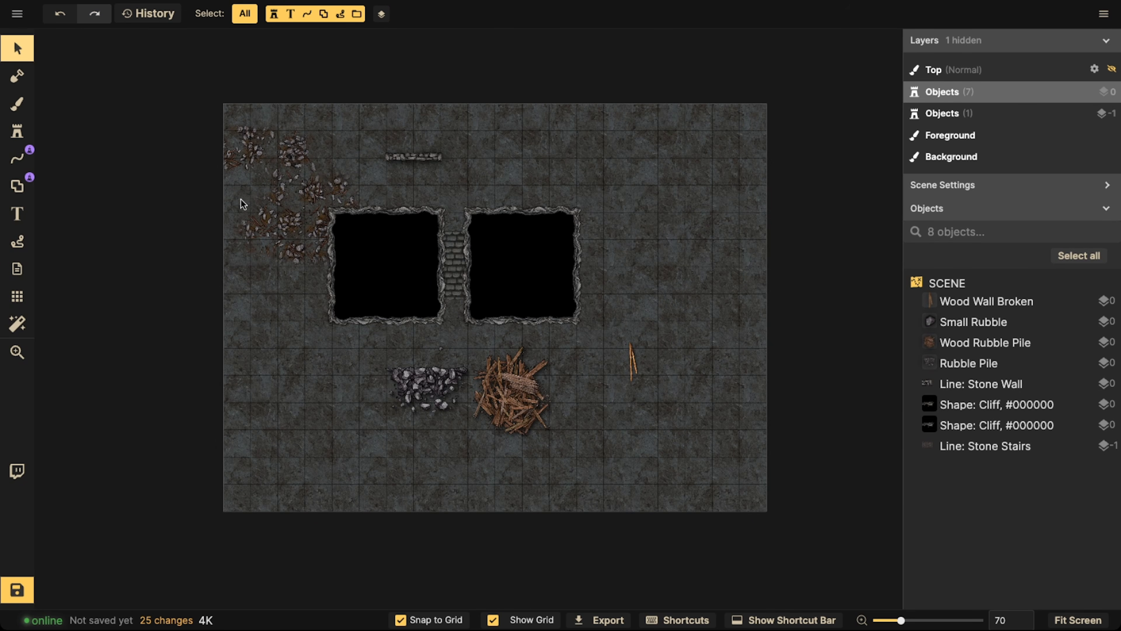
{"action": "key", "text": "ctrl+z"}
{"action": "left_click", "coordinate": [17, 104]}
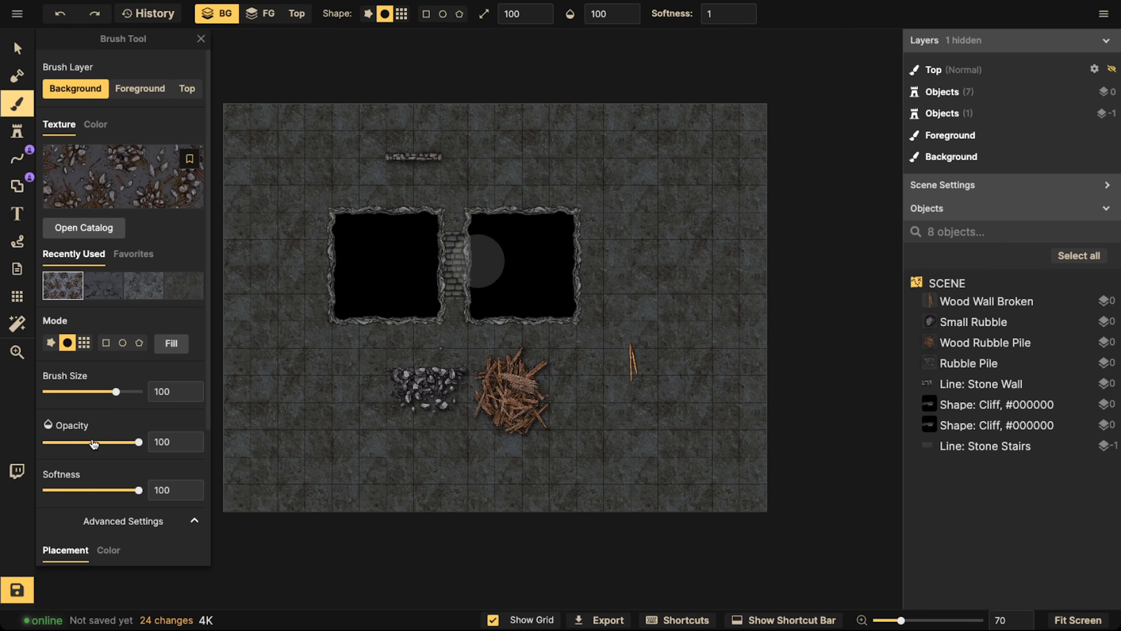
{"action": "scroll", "coordinate": [99, 468], "scroll_direction": "down", "scroll_amount": 3}
{"action": "scroll", "coordinate": [127, 350], "scroll_direction": "up", "scroll_amount": 3}
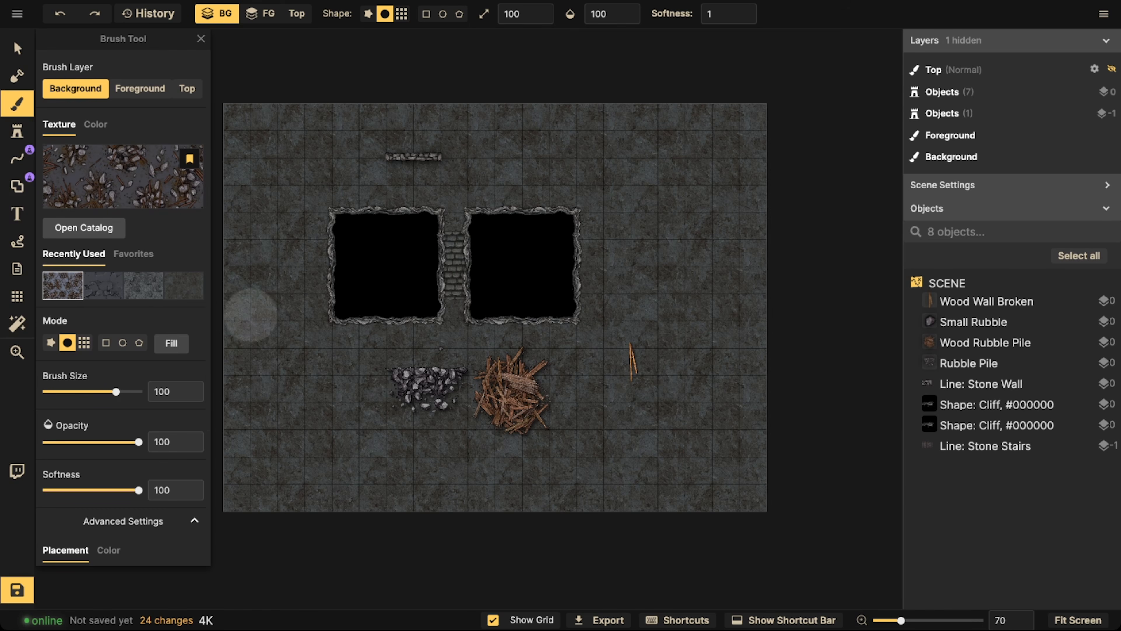
Select all placed objects on the map, shift them slightly down and to the left, and deselect them
{"action": "left_click", "coordinate": [21, 48]}
{"action": "scroll", "coordinate": [287, 203], "scroll_direction": "down", "scroll_amount": 1}
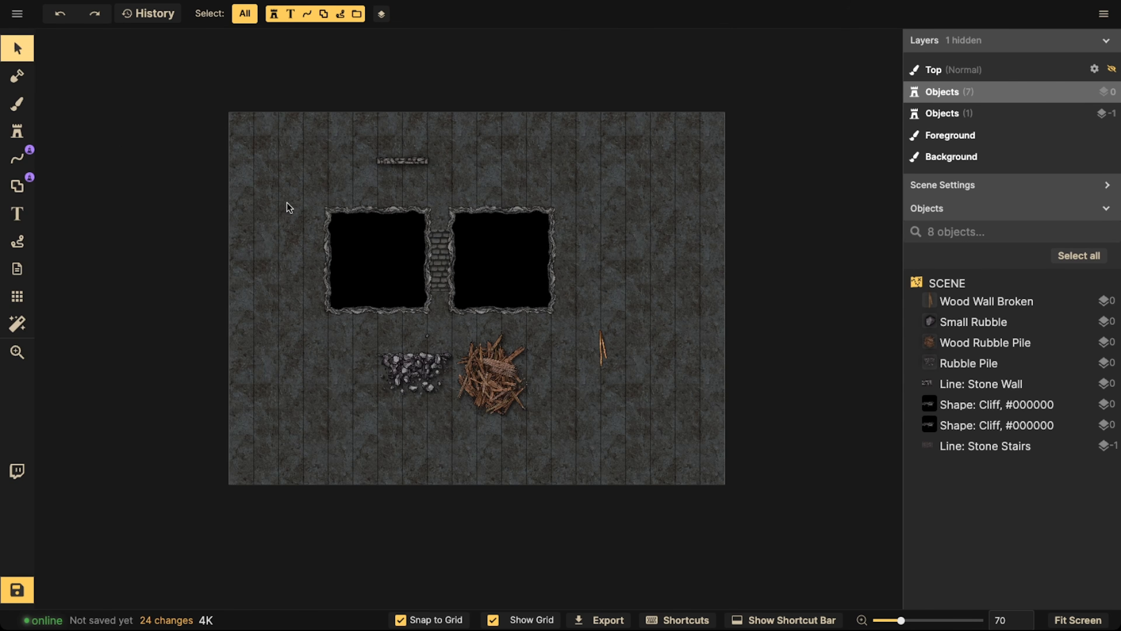
{"action": "left_click_drag", "start_coordinate": [263, 124], "coordinate": [709, 448]}
{"action": "mouse_move", "coordinate": [485, 276]}
{"action": "left_mouse_down"}
{"action": "mouse_move", "coordinate": [493, 300]}
{"action": "mouse_move", "coordinate": [472, 298]}
{"action": "mouse_move", "coordinate": [489, 286]}
{"action": "mouse_move", "coordinate": [477, 284]}
{"action": "left_mouse_up"}
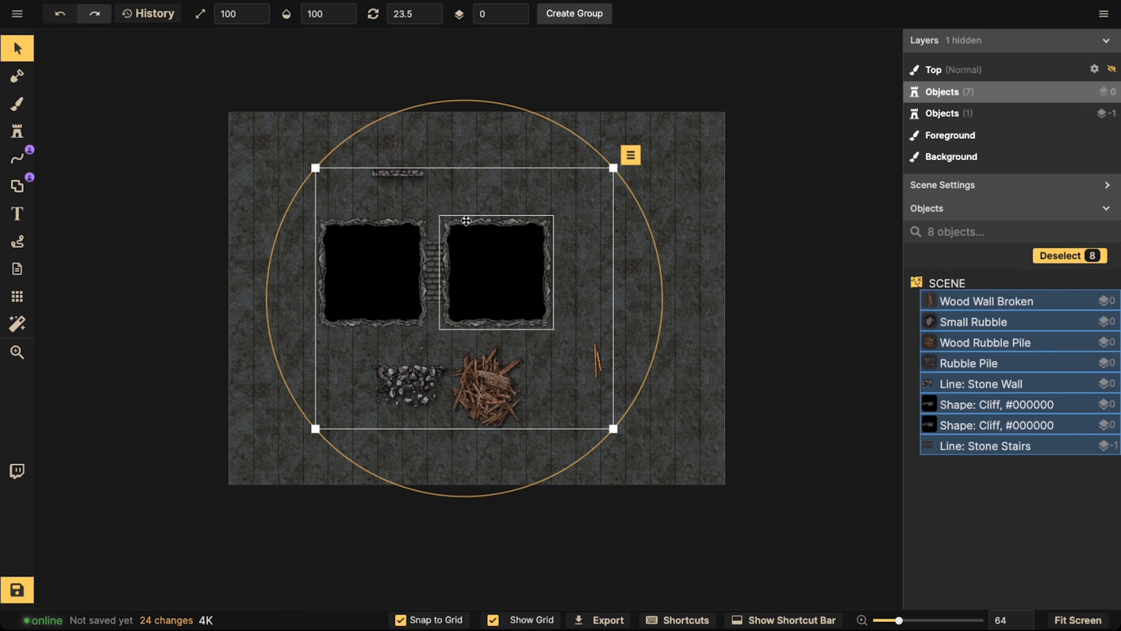
{"action": "left_click", "coordinate": [239, 163]}
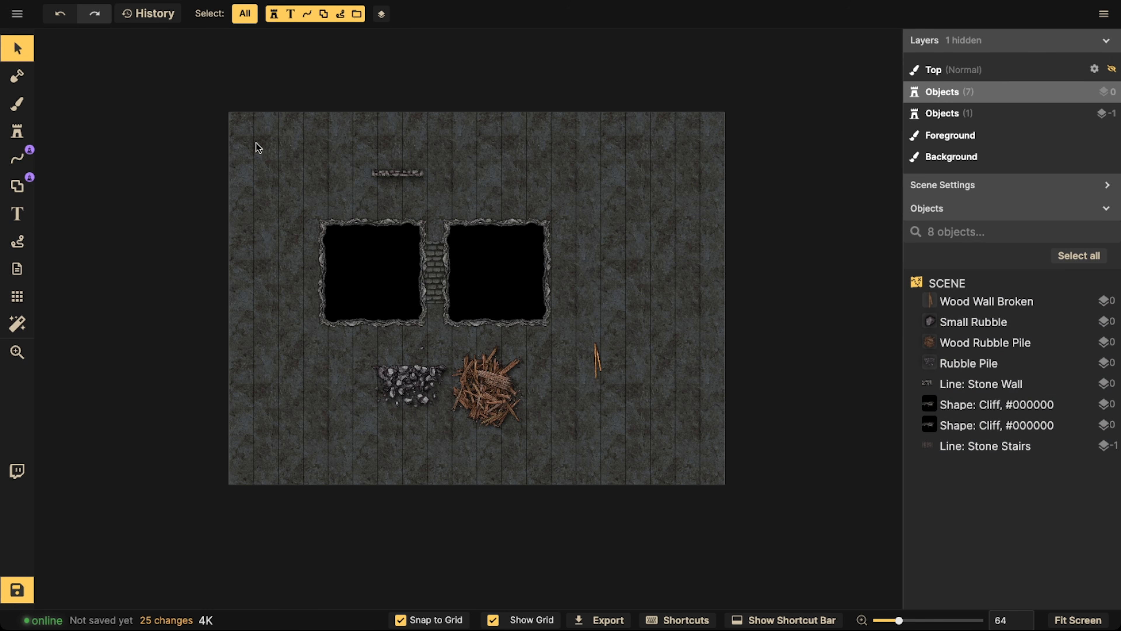
Search the Fantasy Battlemaps stamps for "statue" and load the Statue Broken stamp from Royal Quarters
{"action": "left_click", "coordinate": [14, 133]}
{"action": "left_click", "coordinate": [68, 123]}
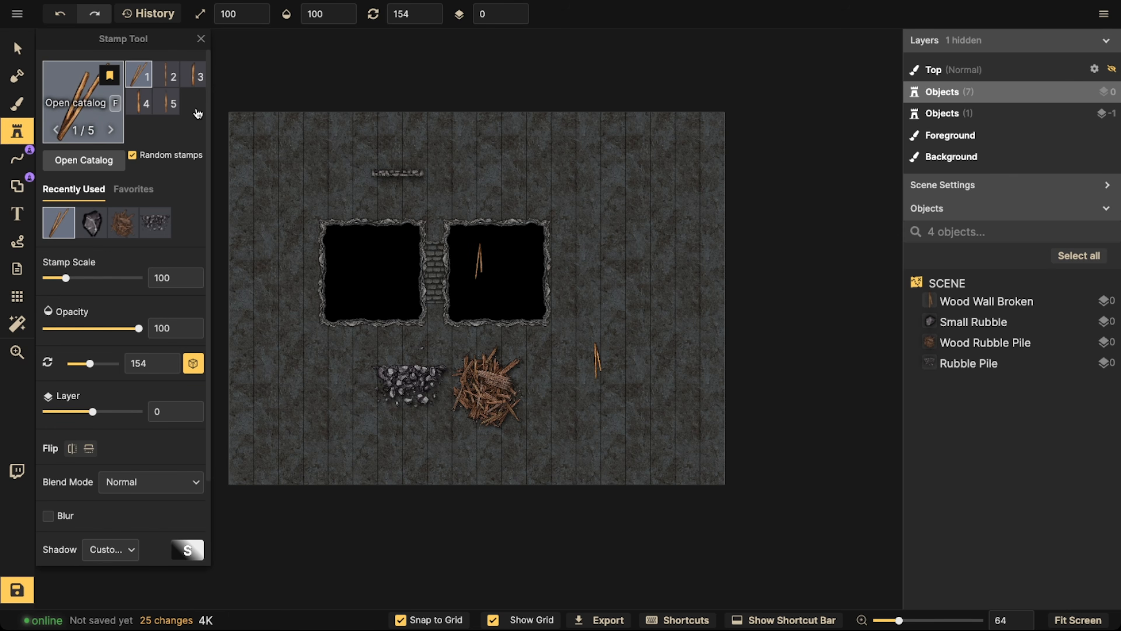
{"action": "type", "text": "statue"}
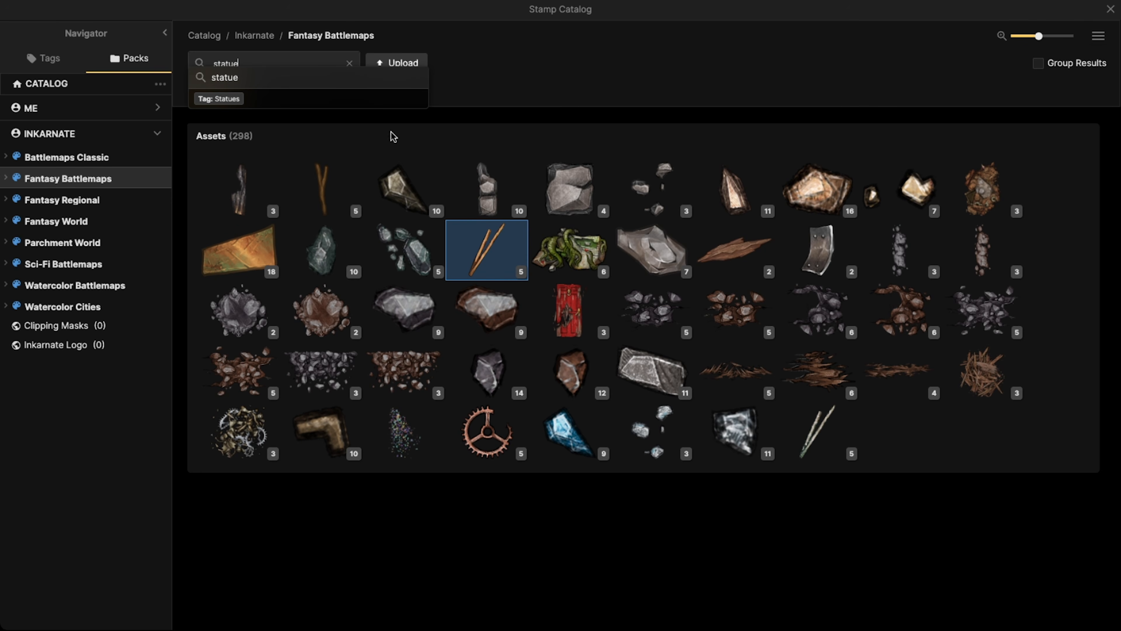
{"action": "key", "text": "Return"}
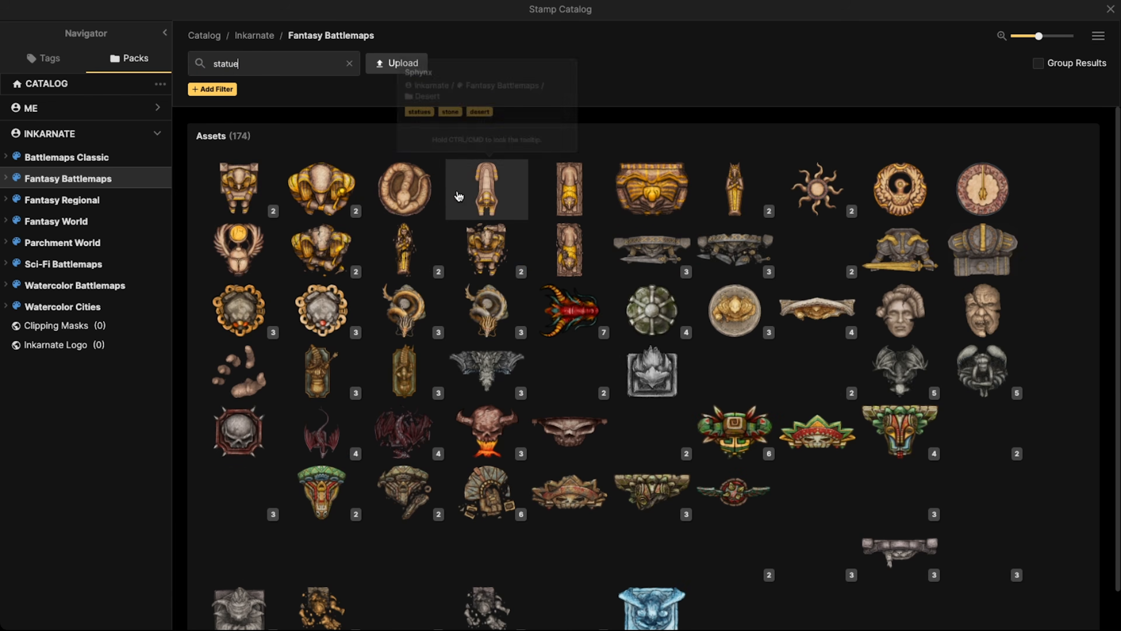
{"action": "scroll", "coordinate": [638, 285], "scroll_direction": "down", "scroll_amount": 1}
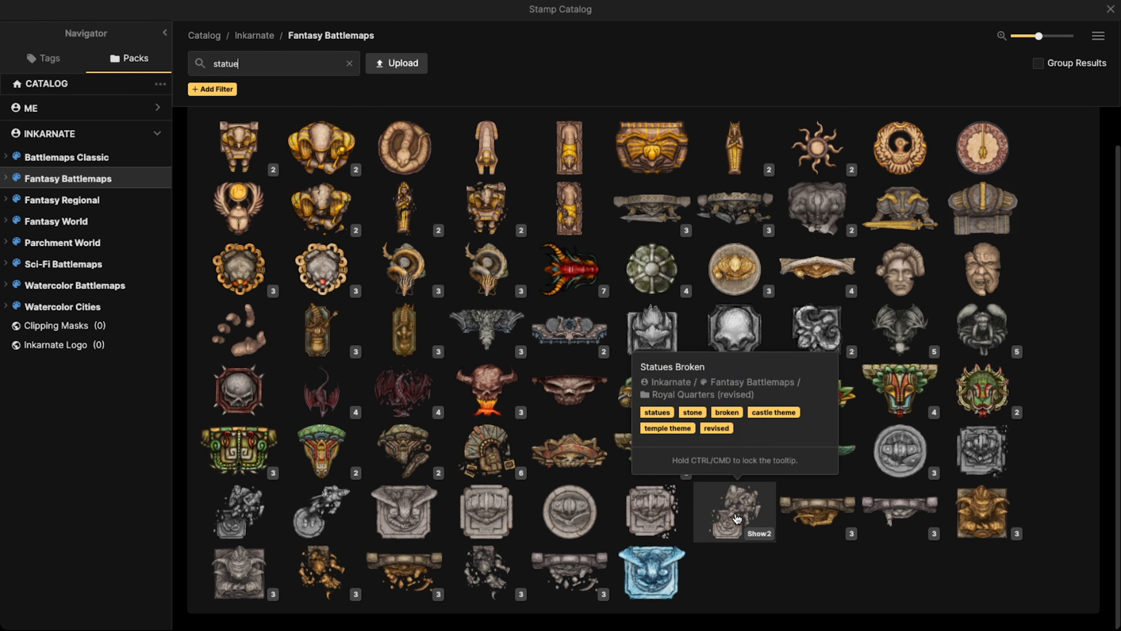
{"action": "left_click", "coordinate": [233, 513]}
Place the broken statue on the map as a test, delete it, and save the stamp as a Stamp tool favorite
{"action": "left_click", "coordinate": [597, 226]}
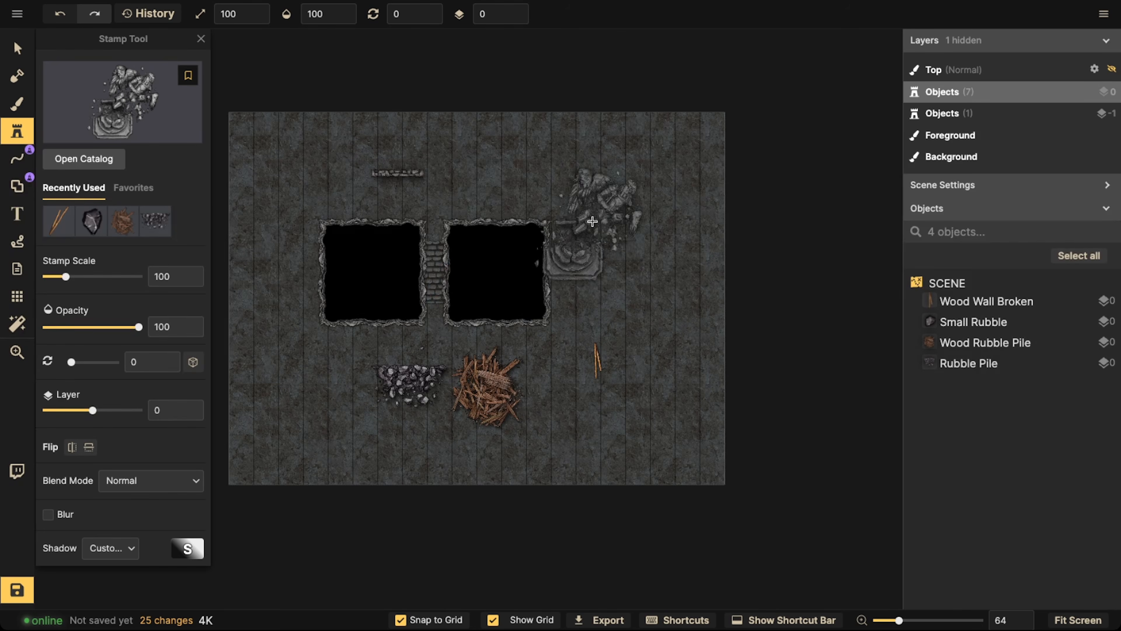
{"action": "left_click", "coordinate": [17, 47]}
{"action": "key", "text": "Delete"}
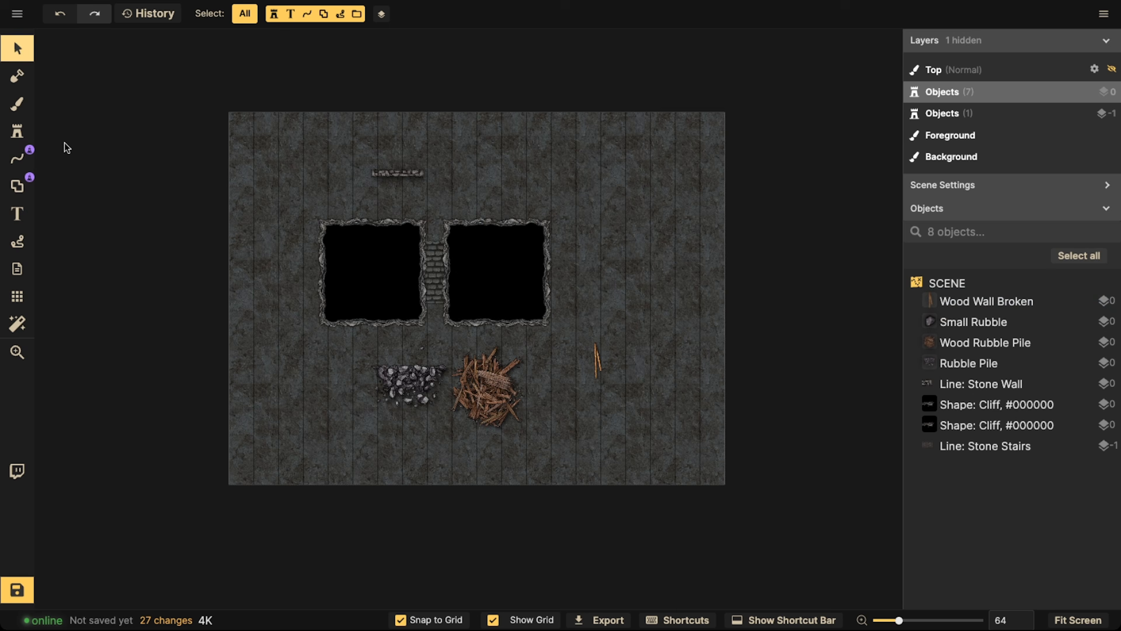
{"action": "left_click", "coordinate": [17, 133]}
{"action": "left_click", "coordinate": [188, 75]}
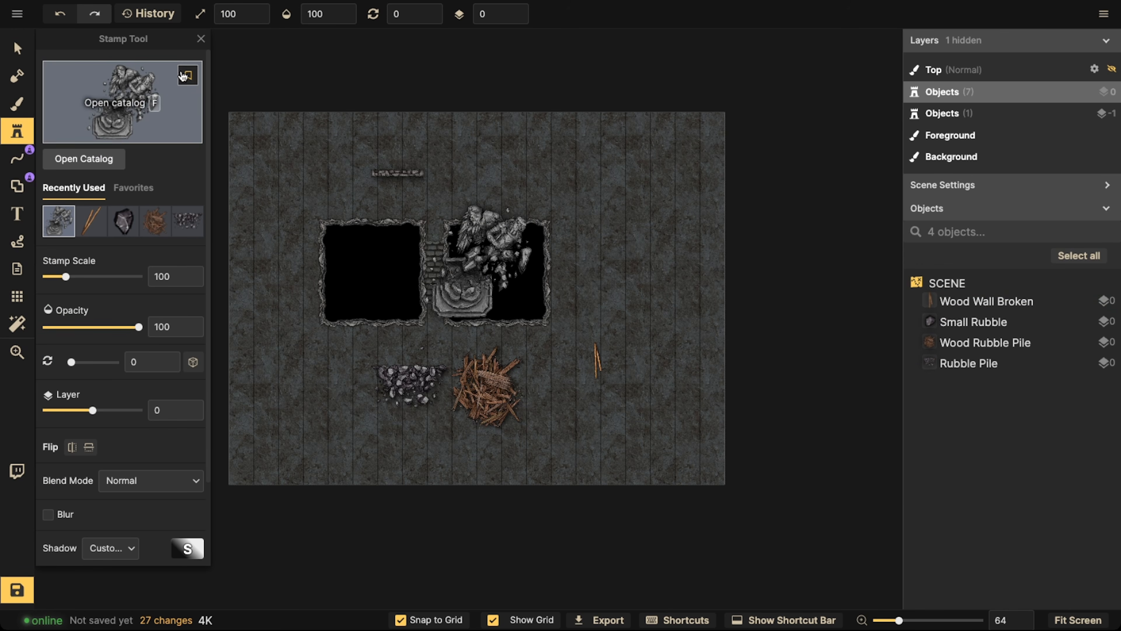
Delete all the sample objects from the map and save the cleared map
{"action": "left_click", "coordinate": [16, 46]}
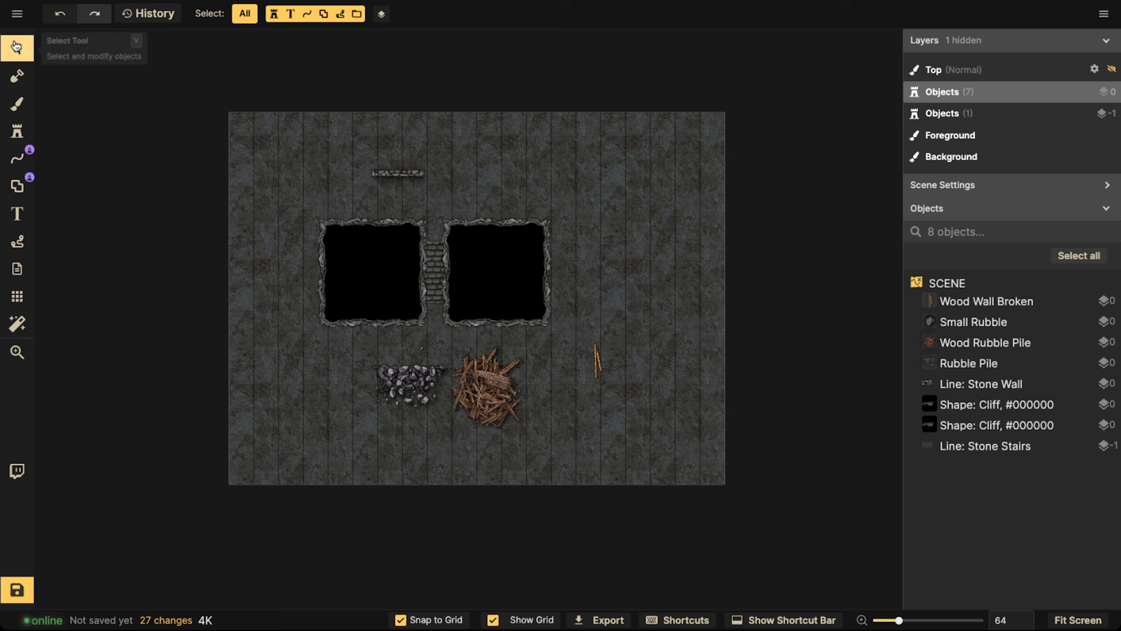
{"action": "scroll", "coordinate": [364, 252], "scroll_direction": "down", "scroll_amount": 3}
{"action": "left_click_drag", "start_coordinate": [252, 156], "coordinate": [539, 369]}
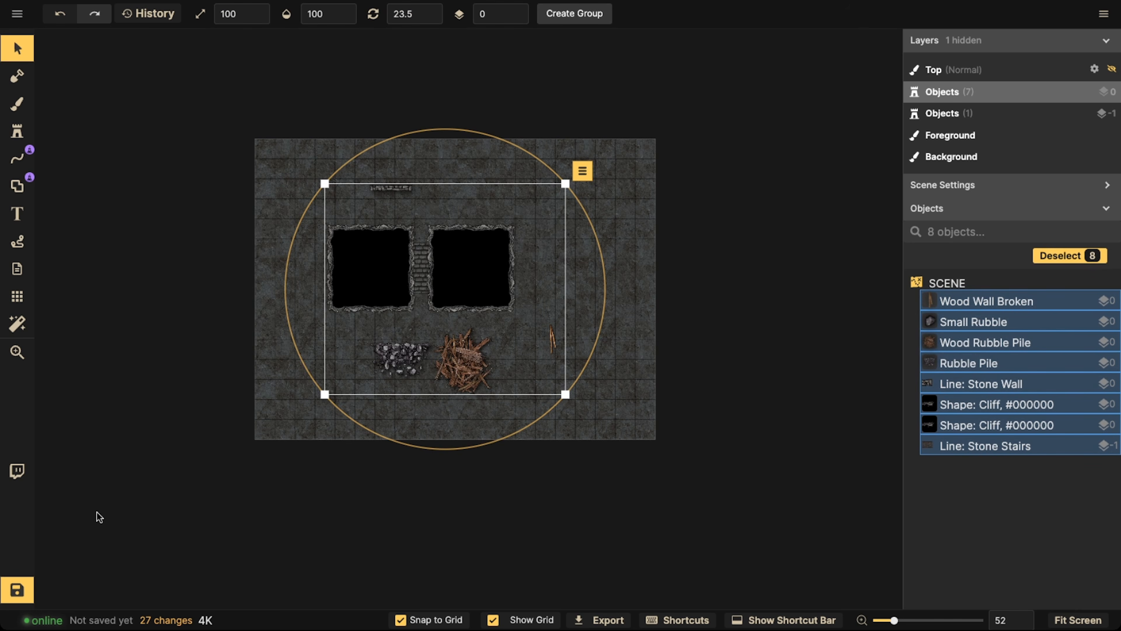
{"action": "key", "text": "Delete"}
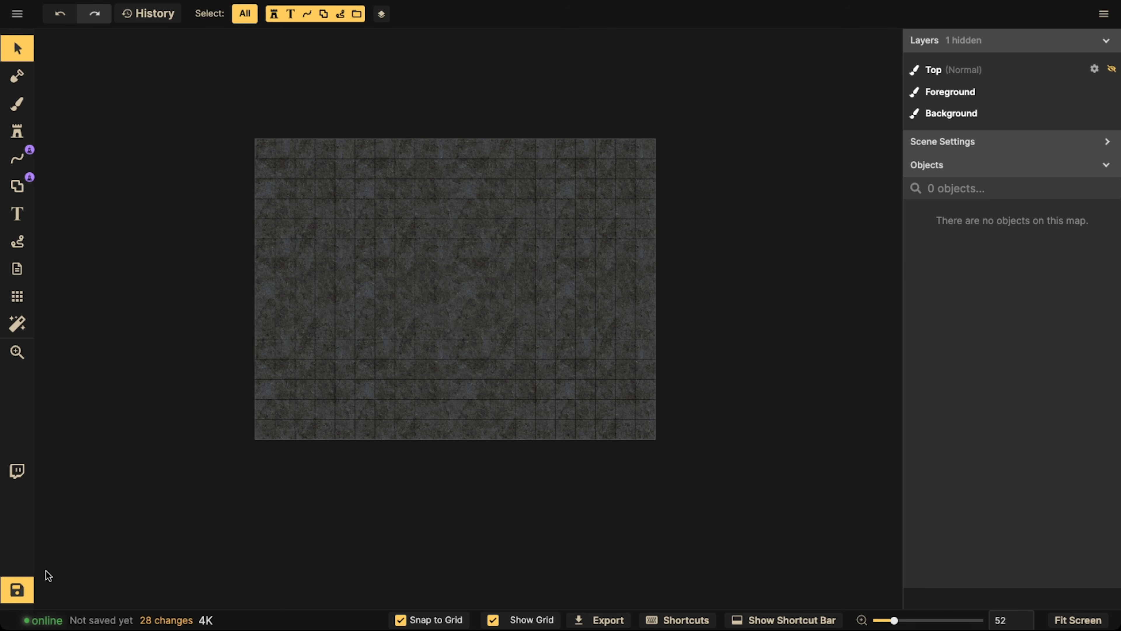
{"action": "left_click", "coordinate": [25, 589]}
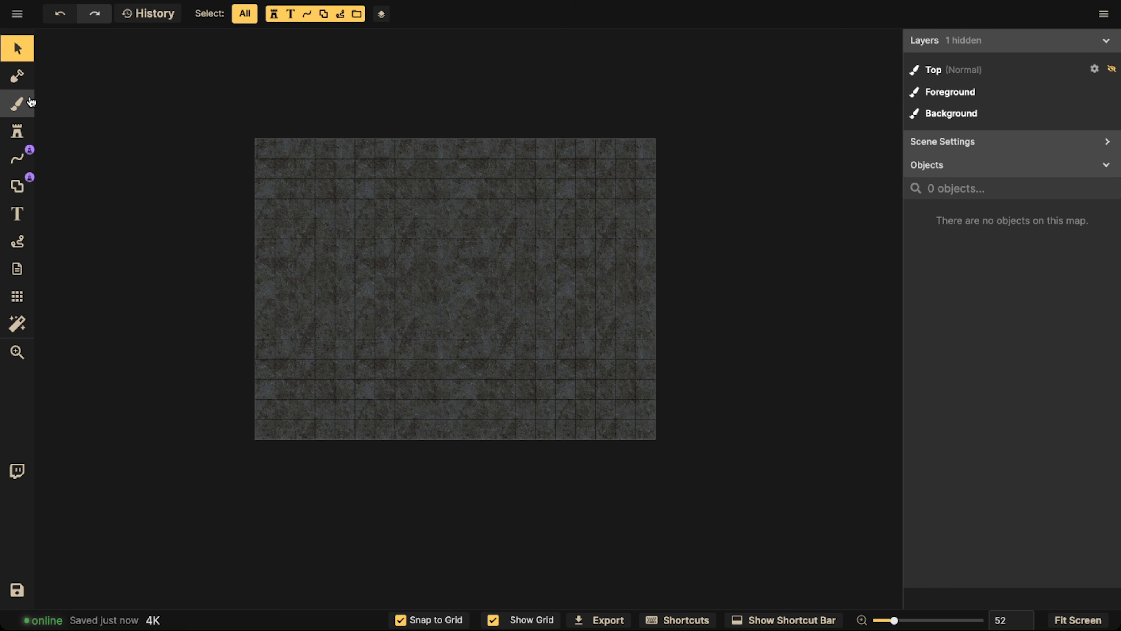
Draw a 21 x 16 tile rectangle around the whole map with the Shape tool, using the favorite cliff stroke and black fill
{"action": "scroll", "coordinate": [320, 210], "scroll_direction": "up", "scroll_amount": 1}
{"action": "key", "text": "space"}
{"action": "left_click_drag", "start_coordinate": [467, 242], "coordinate": [426, 233]}
{"action": "key", "text": "space"}
{"action": "left_click_drag", "start_coordinate": [484, 199], "coordinate": [554, 213]}
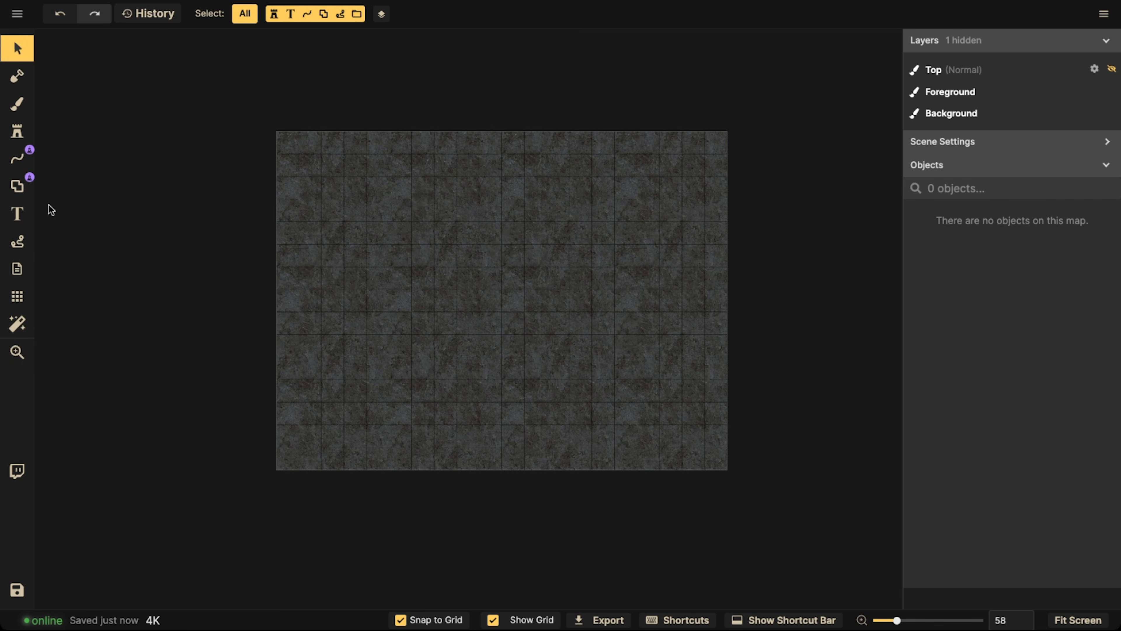
{"action": "left_click", "coordinate": [17, 185]}
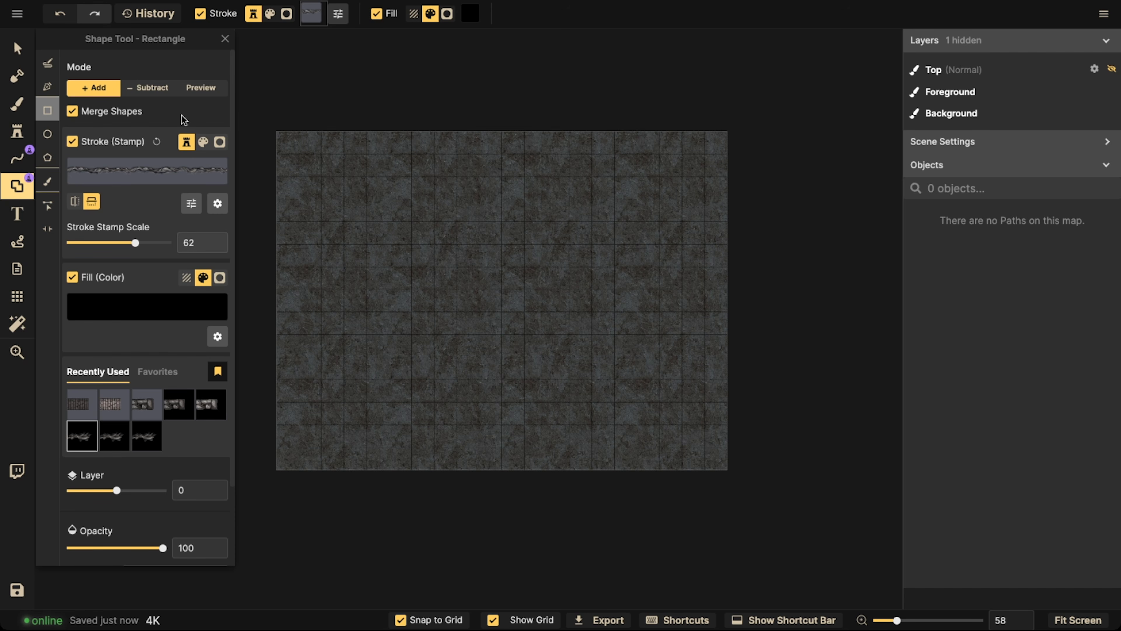
{"action": "left_click", "coordinate": [163, 373]}
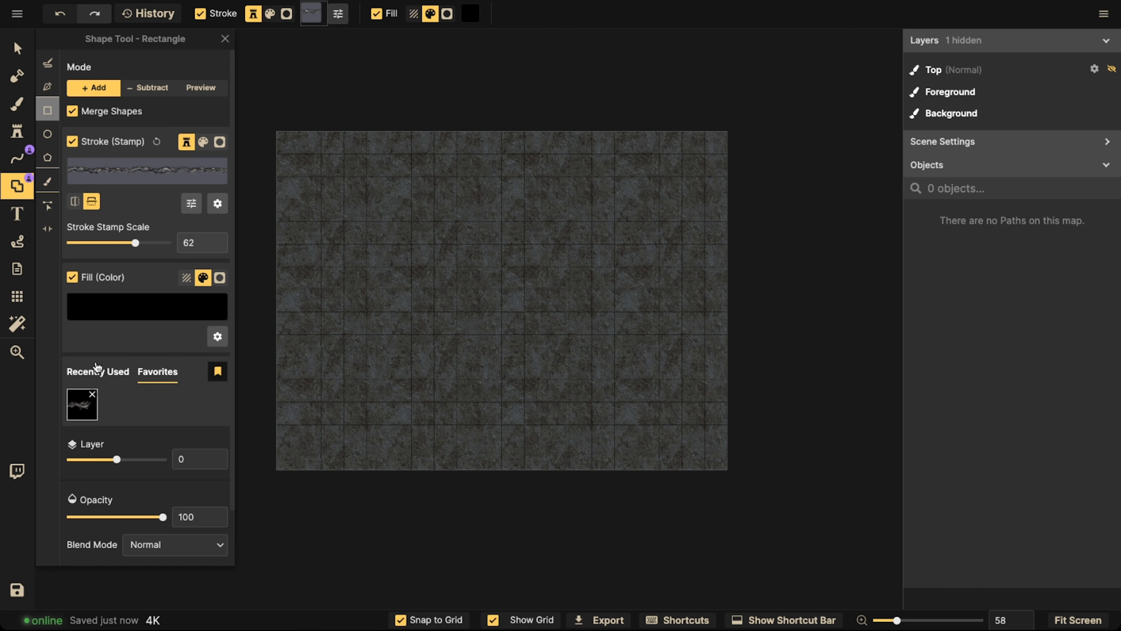
{"action": "scroll", "coordinate": [306, 293], "scroll_direction": "down", "scroll_amount": 3}
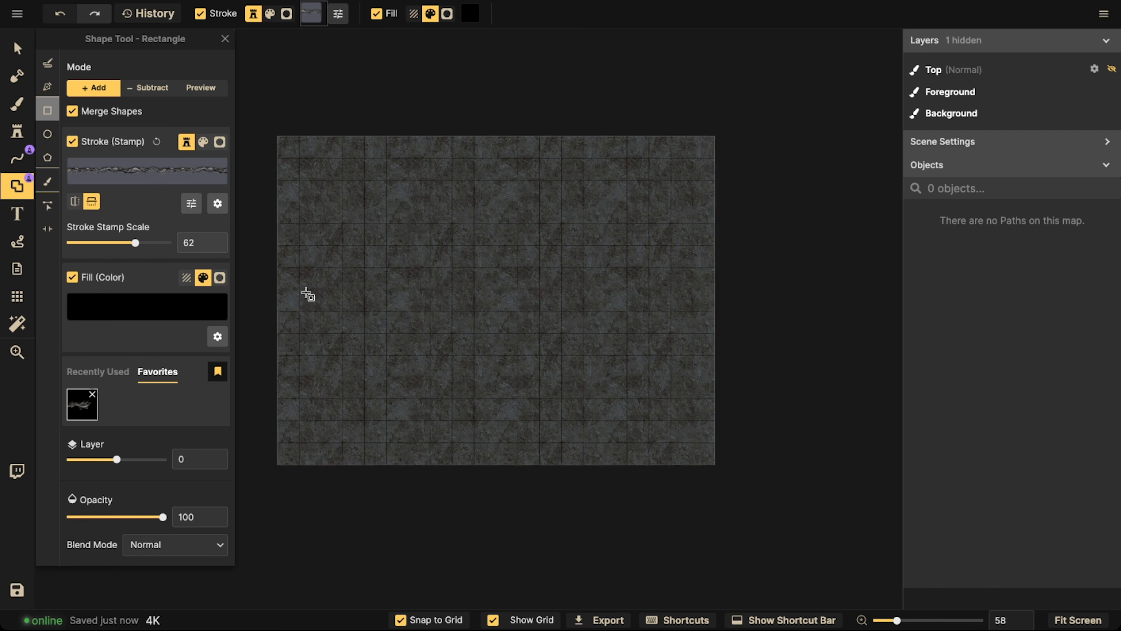
{"action": "key", "text": "space"}
{"action": "left_click_drag", "start_coordinate": [296, 167], "coordinate": [349, 173]}
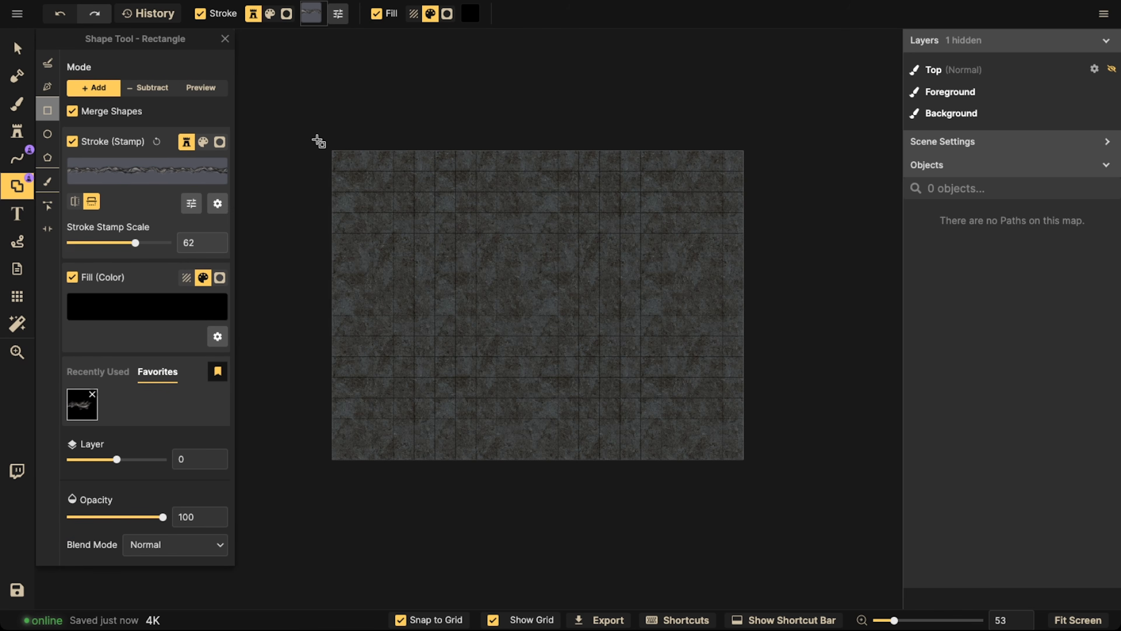
{"action": "left_click_drag", "start_coordinate": [316, 137], "coordinate": [753, 473]}
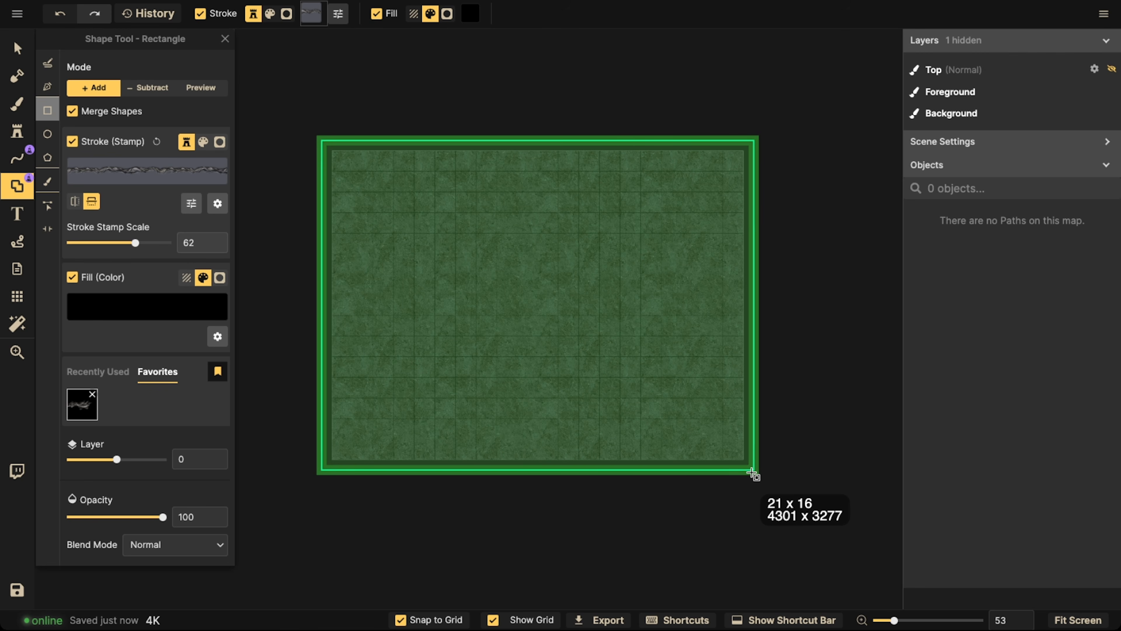
{"action": "left_click_drag", "start_coordinate": [754, 473], "coordinate": [753, 474]}
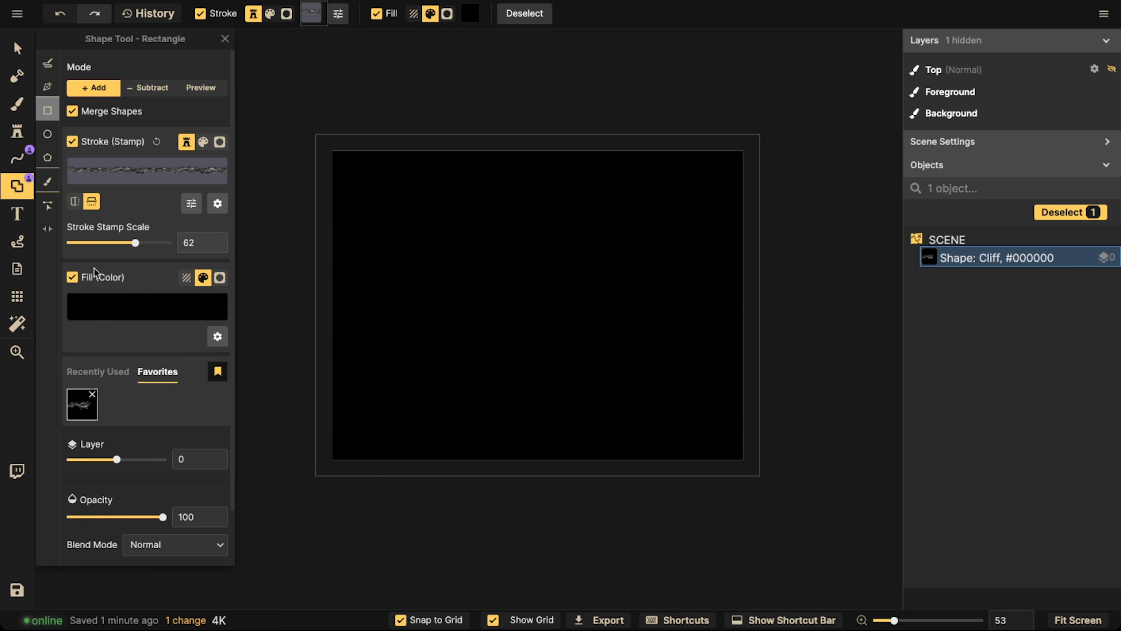
Set the grid's layer to 5 and give its lines a shadow with blur 1.7 and 84% intensity
{"action": "left_click", "coordinate": [16, 296]}
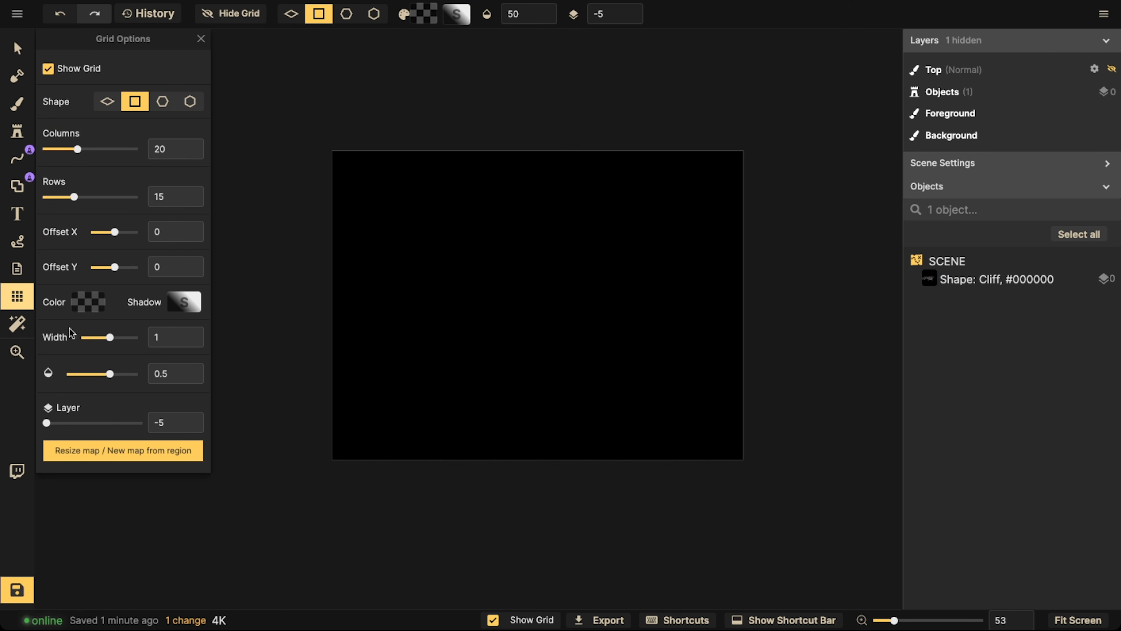
{"action": "left_click_drag", "start_coordinate": [60, 425], "coordinate": [157, 422]}
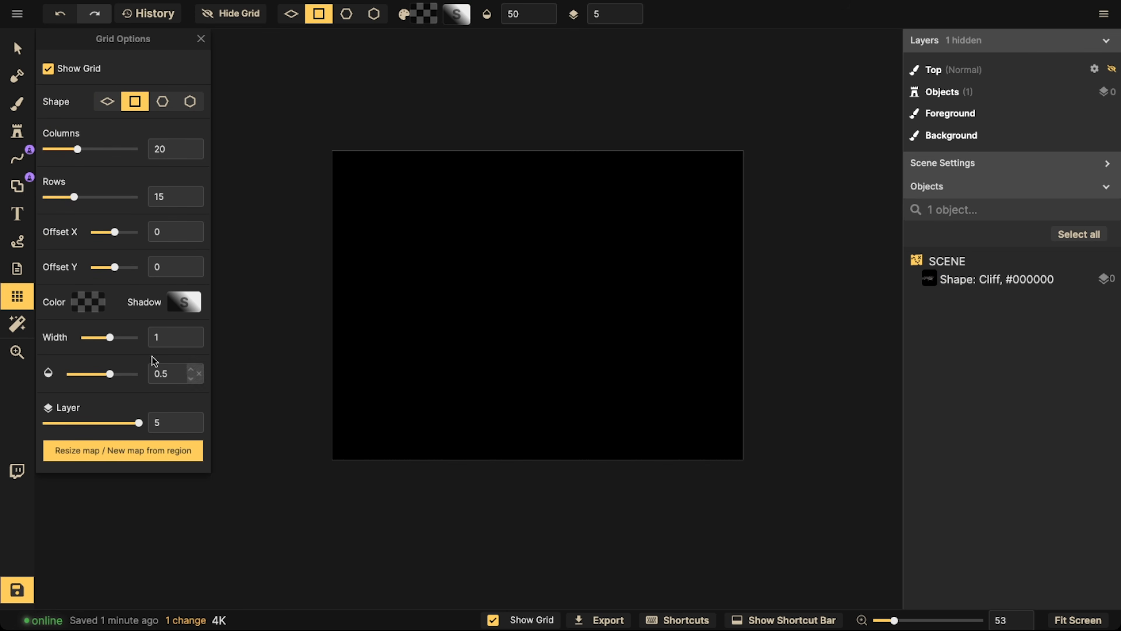
{"action": "left_click", "coordinate": [184, 301]}
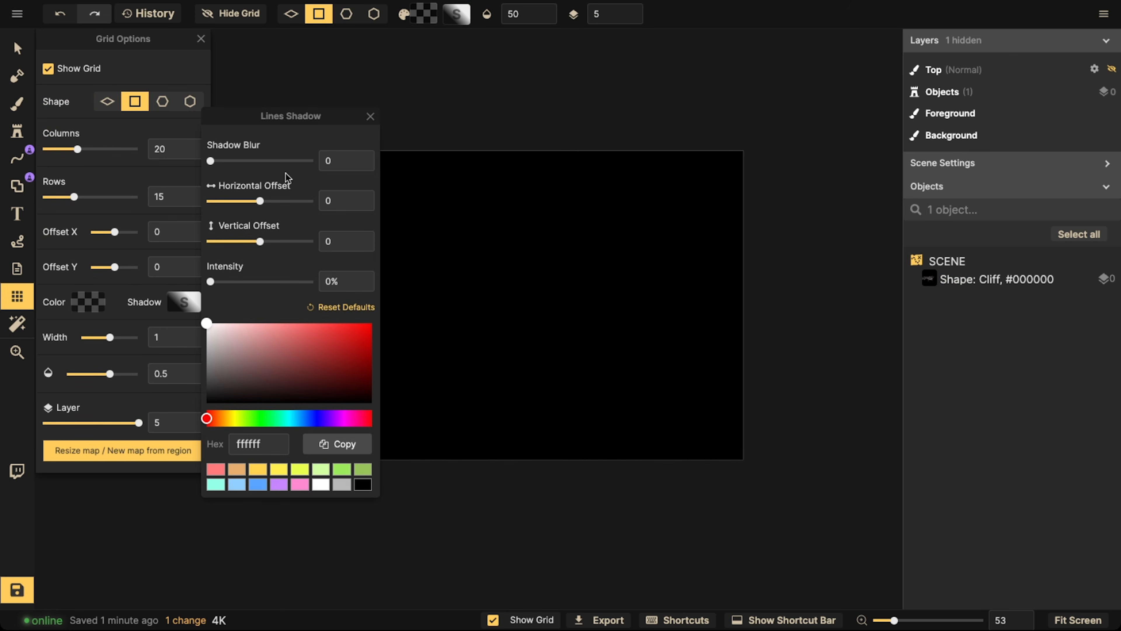
{"action": "left_click", "coordinate": [241, 161]}
{"action": "left_click_drag", "start_coordinate": [242, 287], "coordinate": [229, 286]}
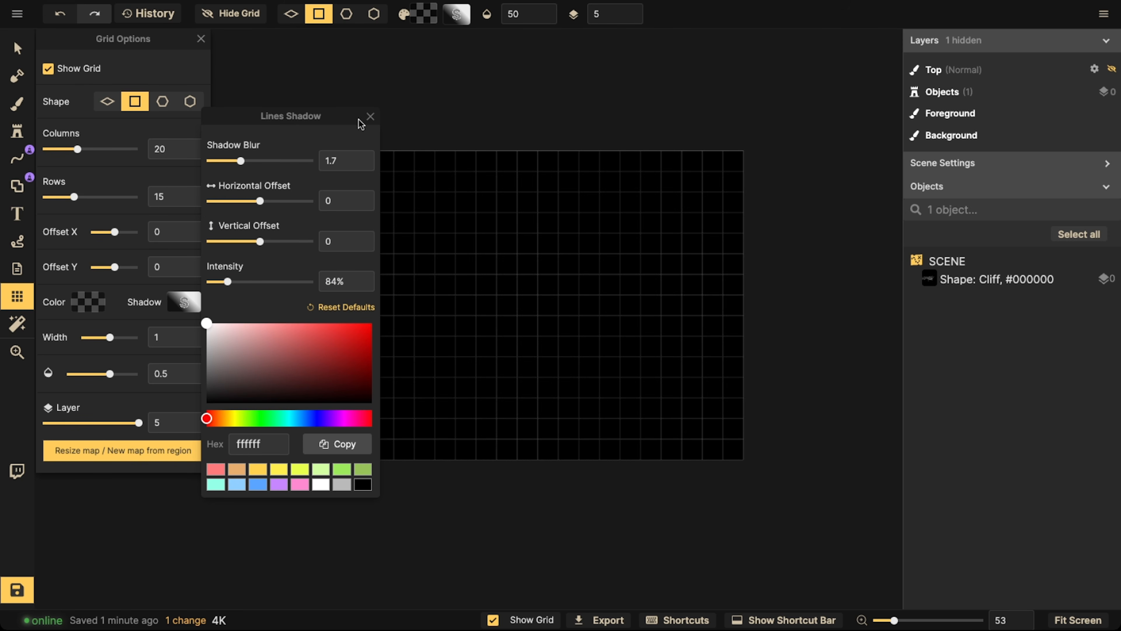
{"action": "left_click", "coordinate": [471, 275]}
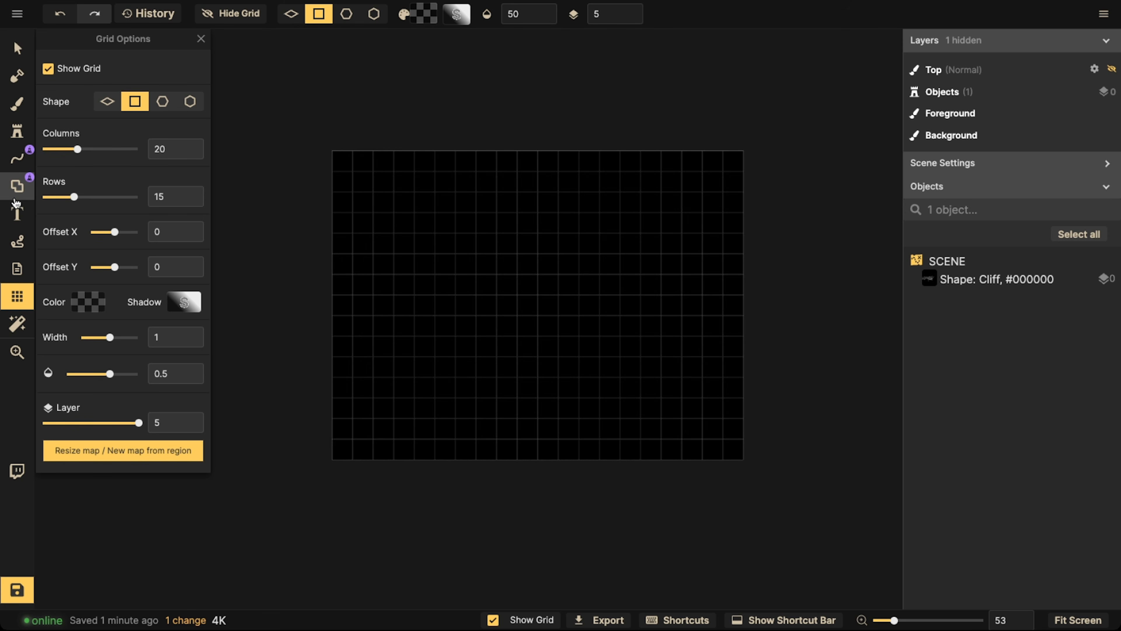
Subtract a 3 x 3 tile rectangular room from the black cliff shape near the map's lower-left corner
{"action": "left_click", "coordinate": [16, 186]}
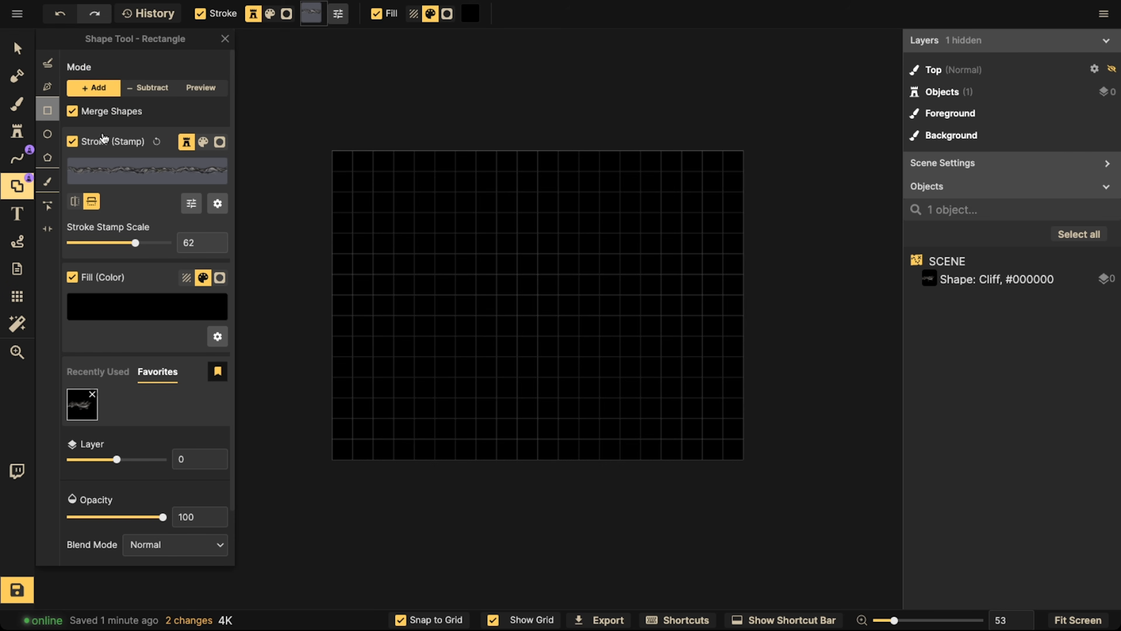
{"action": "left_click", "coordinate": [145, 87]}
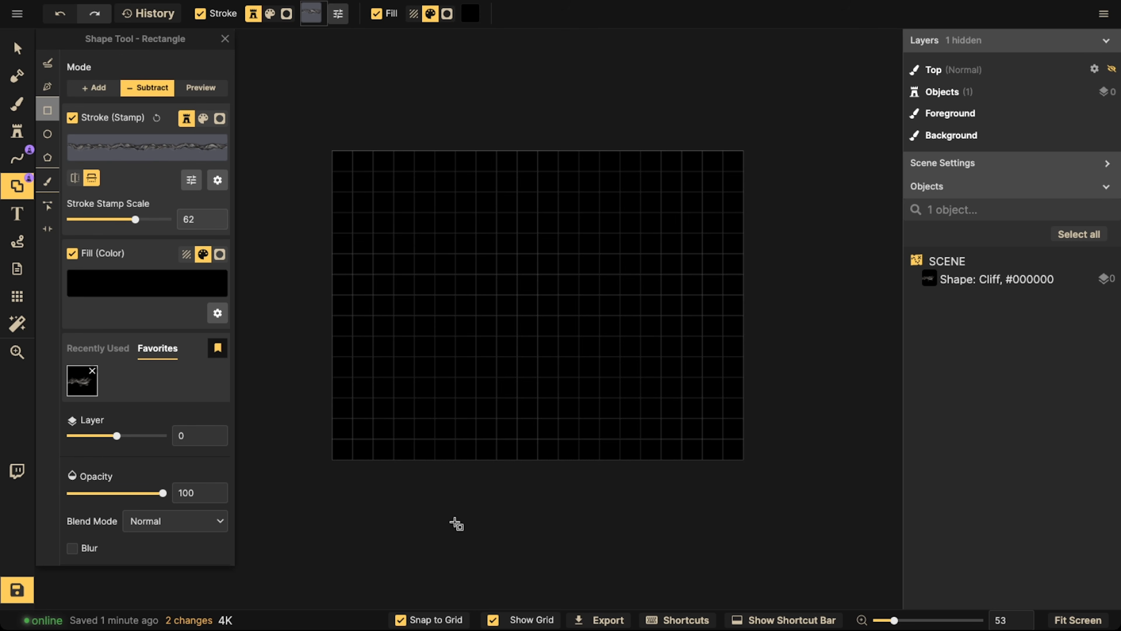
{"action": "scroll", "coordinate": [459, 495], "scroll_direction": "up", "scroll_amount": 2}
{"action": "scroll", "coordinate": [437, 392], "scroll_direction": "up", "scroll_amount": 2}
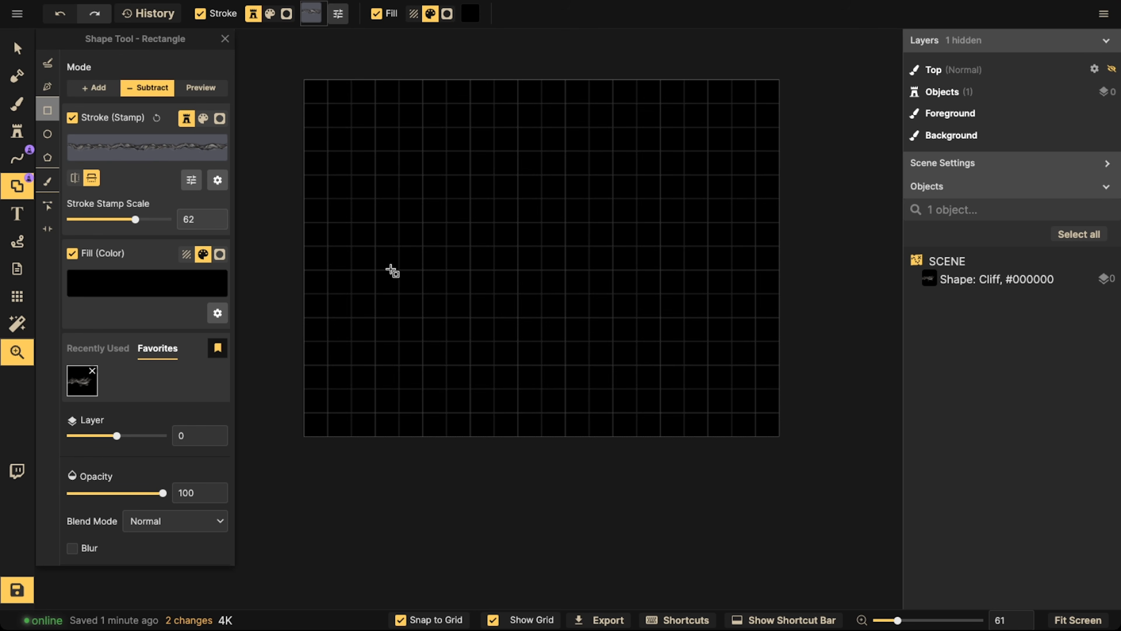
{"action": "scroll", "coordinate": [393, 268], "scroll_direction": "up", "scroll_amount": 2}
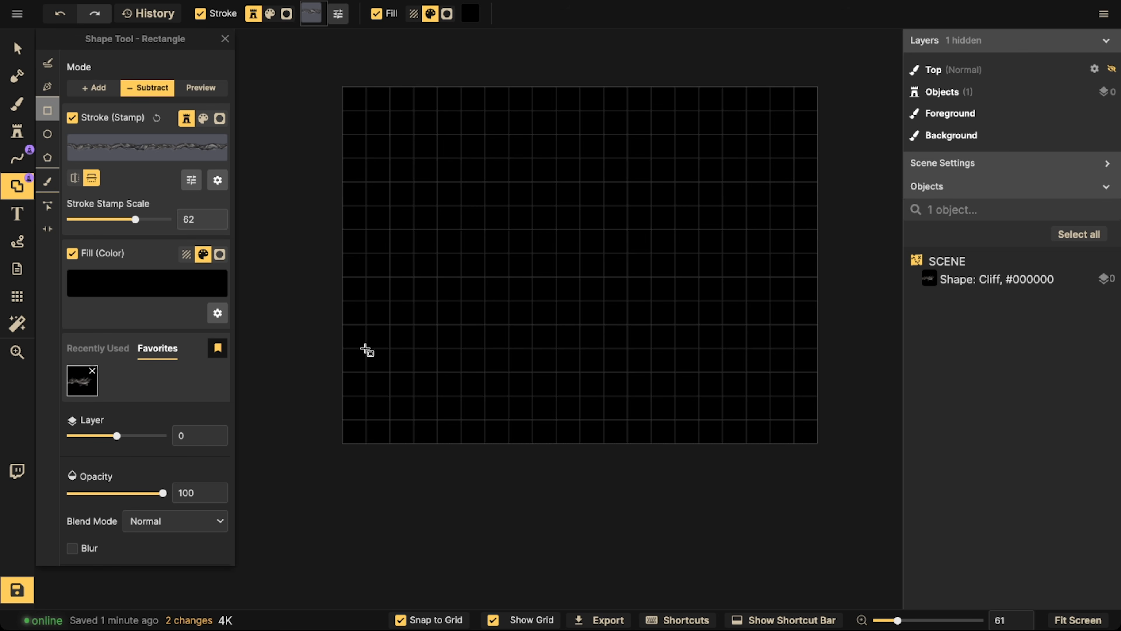
{"action": "left_click_drag", "start_coordinate": [365, 348], "coordinate": [434, 412]}
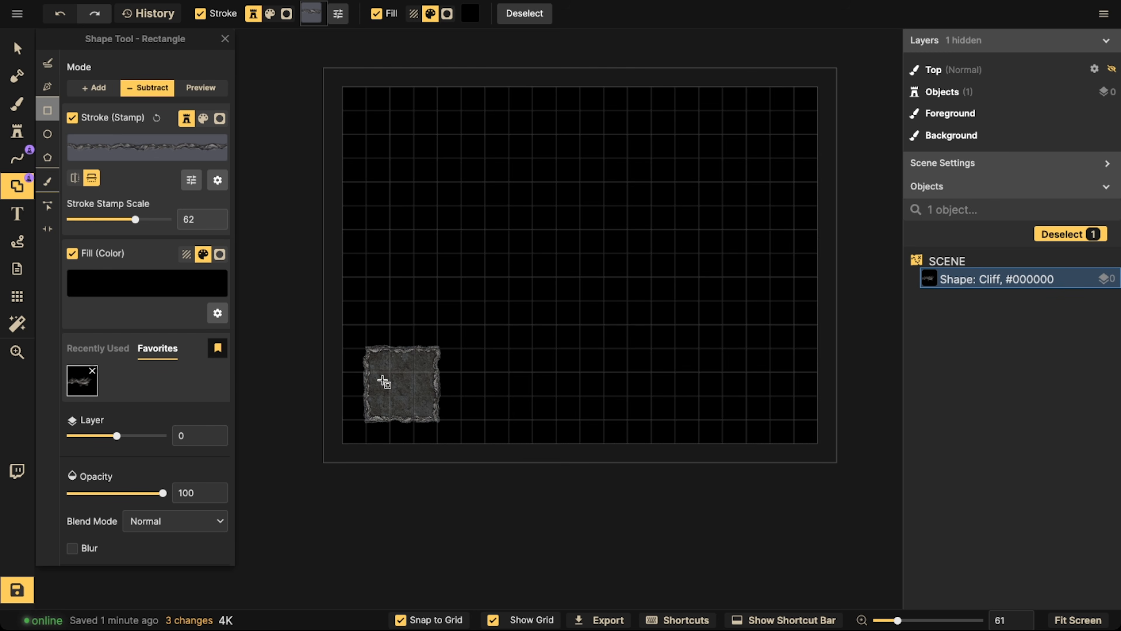
Set the cliff shape's stroke shadow intensity to 325%
{"action": "left_click", "coordinate": [20, 56]}
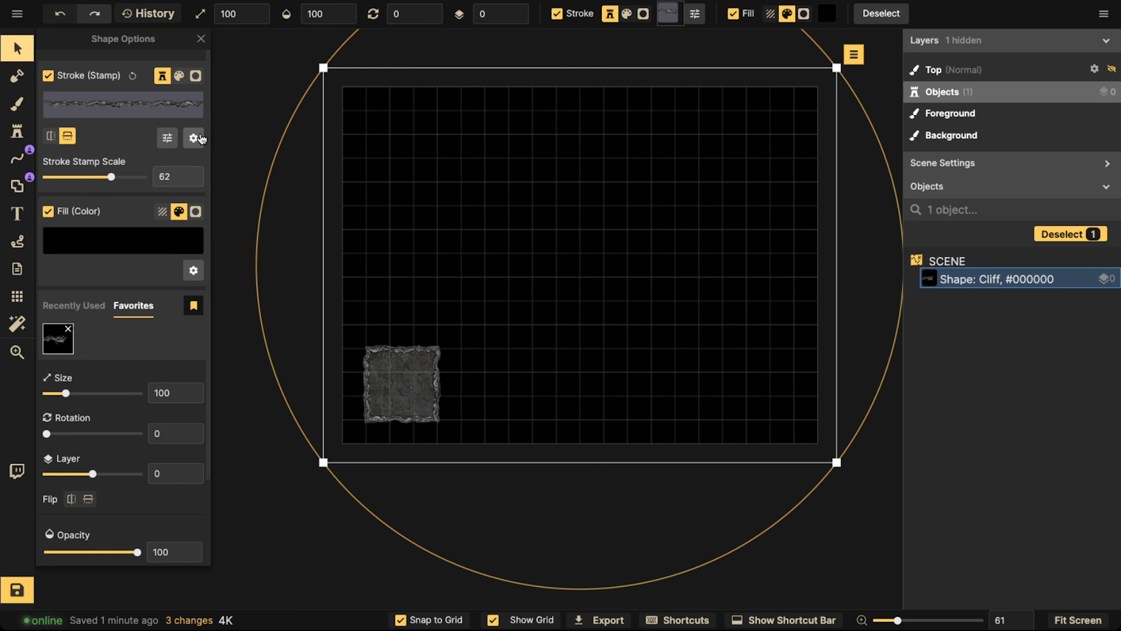
{"action": "left_click", "coordinate": [194, 138]}
{"action": "left_click", "coordinate": [221, 248]}
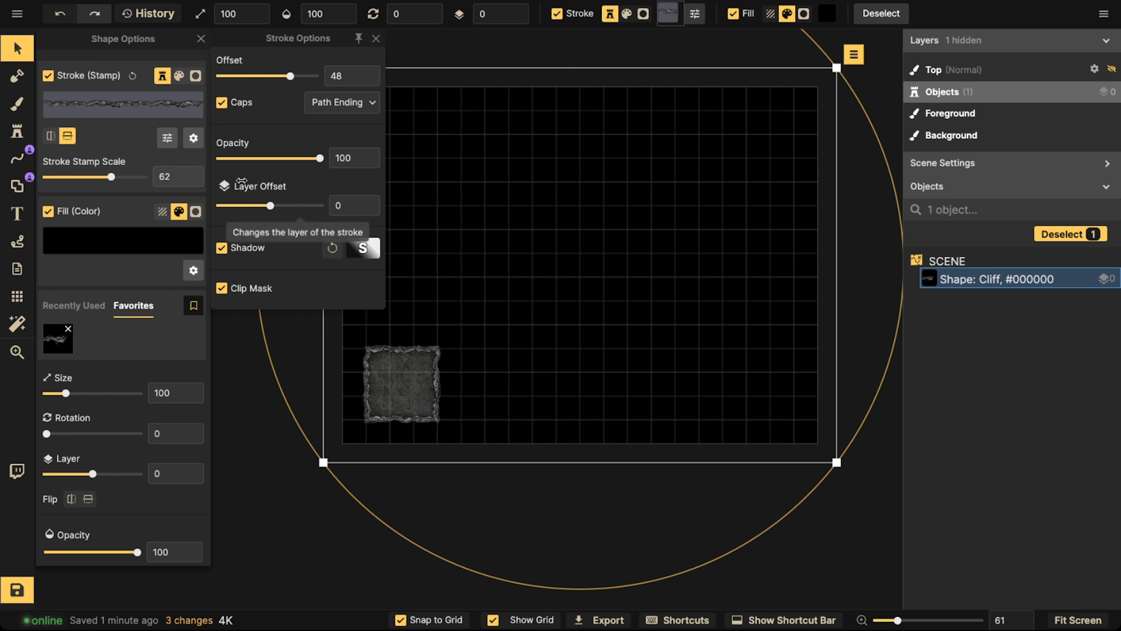
{"action": "left_click", "coordinate": [362, 248]}
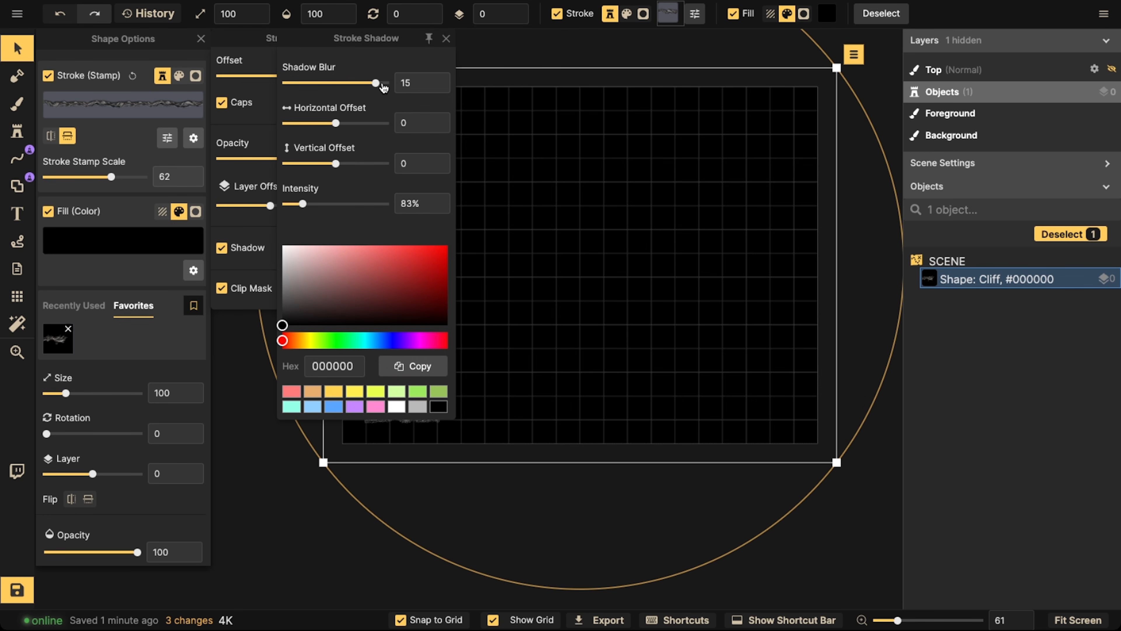
{"action": "left_click", "coordinate": [553, 238]}
{"action": "scroll", "coordinate": [413, 363], "scroll_direction": "up", "scroll_amount": 3}
{"action": "scroll", "coordinate": [379, 383], "scroll_direction": "up", "scroll_amount": 5}
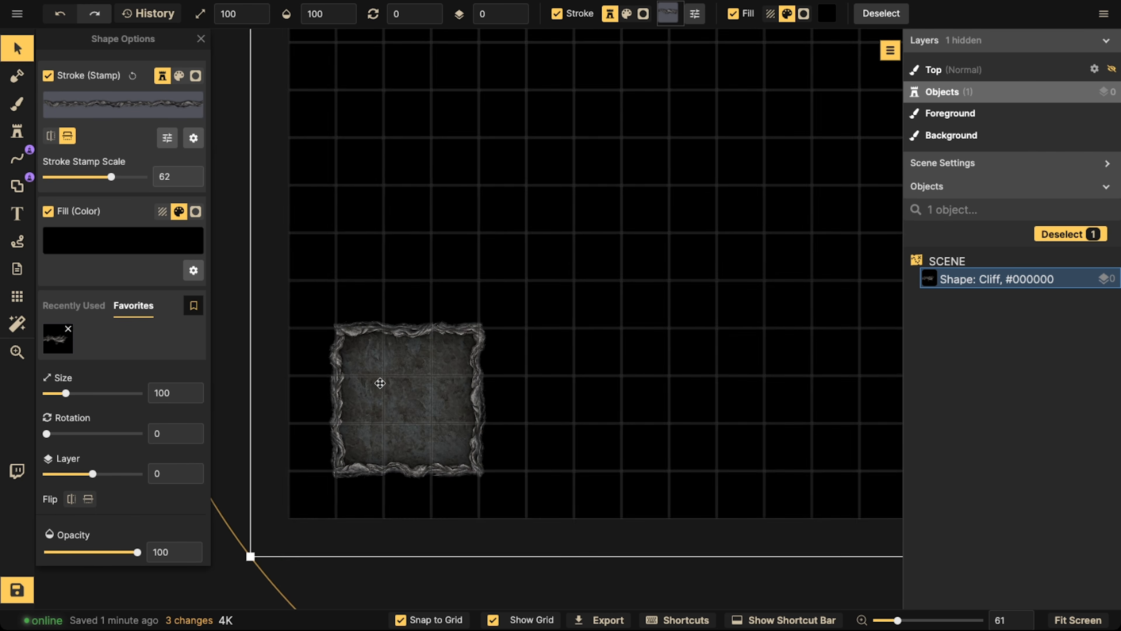
{"action": "key", "text": "space"}
{"action": "left_click_drag", "start_coordinate": [383, 388], "coordinate": [715, 313]}
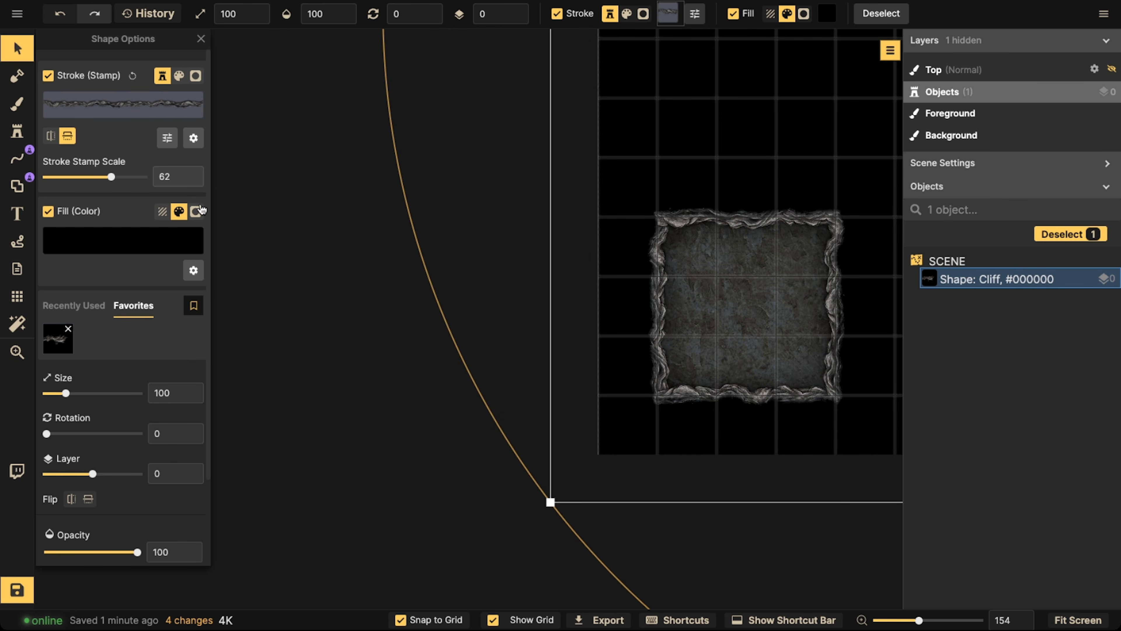
{"action": "left_click", "coordinate": [193, 139]}
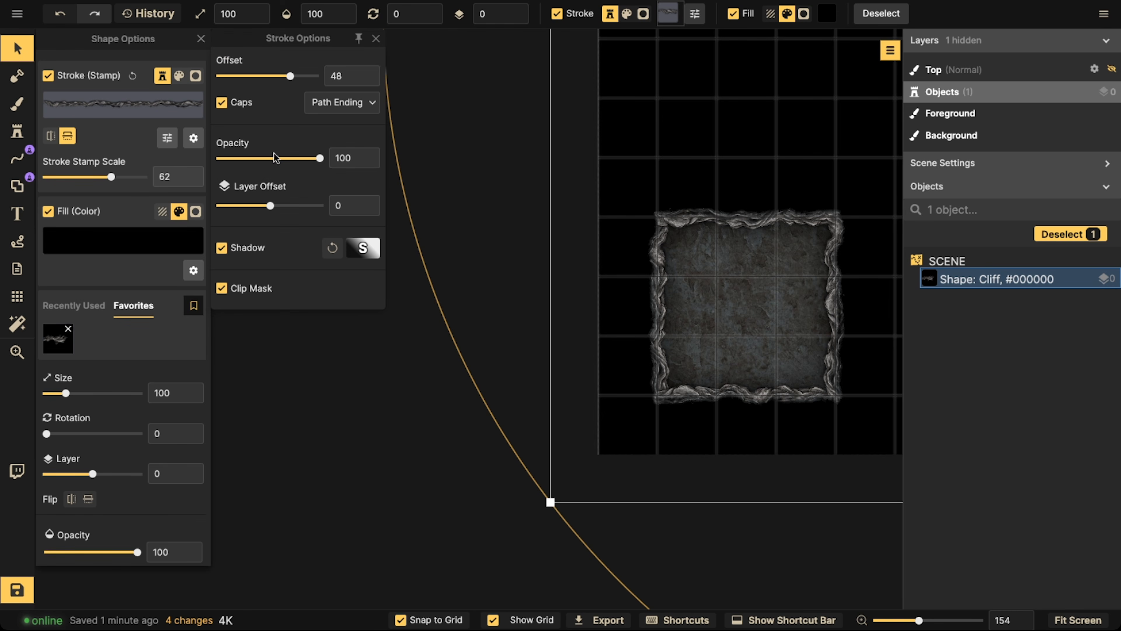
{"action": "left_click", "coordinate": [362, 251]}
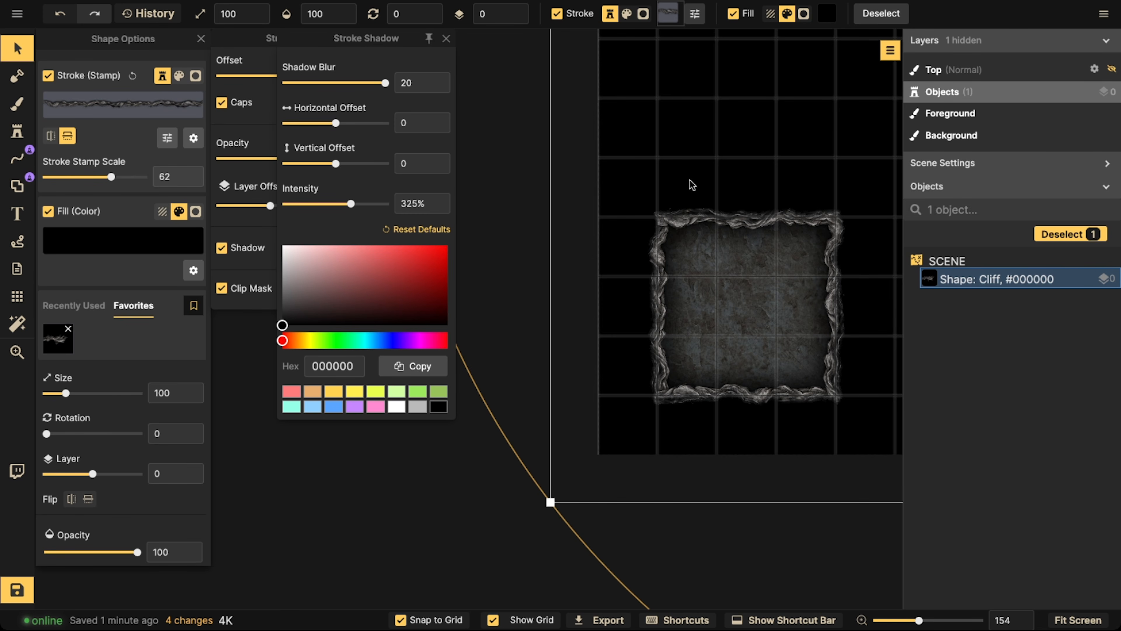
{"action": "left_click", "coordinate": [25, 50]}
{"action": "left_click", "coordinate": [671, 195]}
Subtract a 3 x 6 tile rectangular room from the cliff shape in the upper-left part of the map
{"action": "scroll", "coordinate": [671, 194], "scroll_direction": "down", "scroll_amount": 3}
{"action": "key", "text": "space"}
{"action": "left_click_drag", "start_coordinate": [772, 115], "coordinate": [383, 251]}
{"action": "scroll", "coordinate": [383, 251], "scroll_direction": "down", "scroll_amount": 3}
{"action": "key", "text": "space"}
{"action": "left_click_drag", "start_coordinate": [512, 208], "coordinate": [439, 273]}
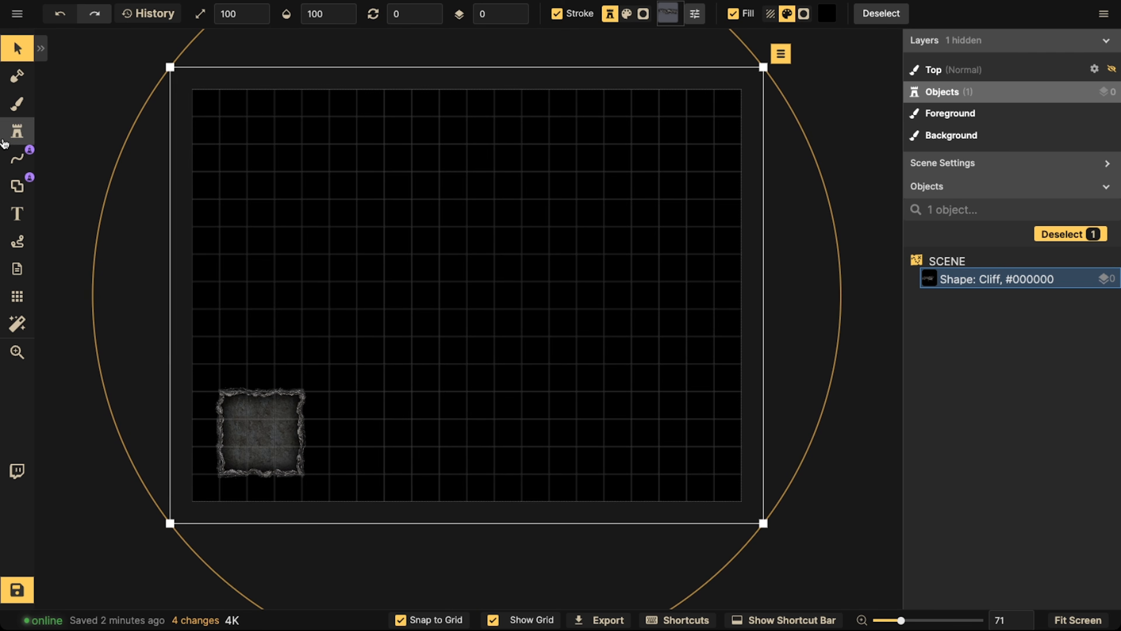
{"action": "left_click", "coordinate": [17, 188]}
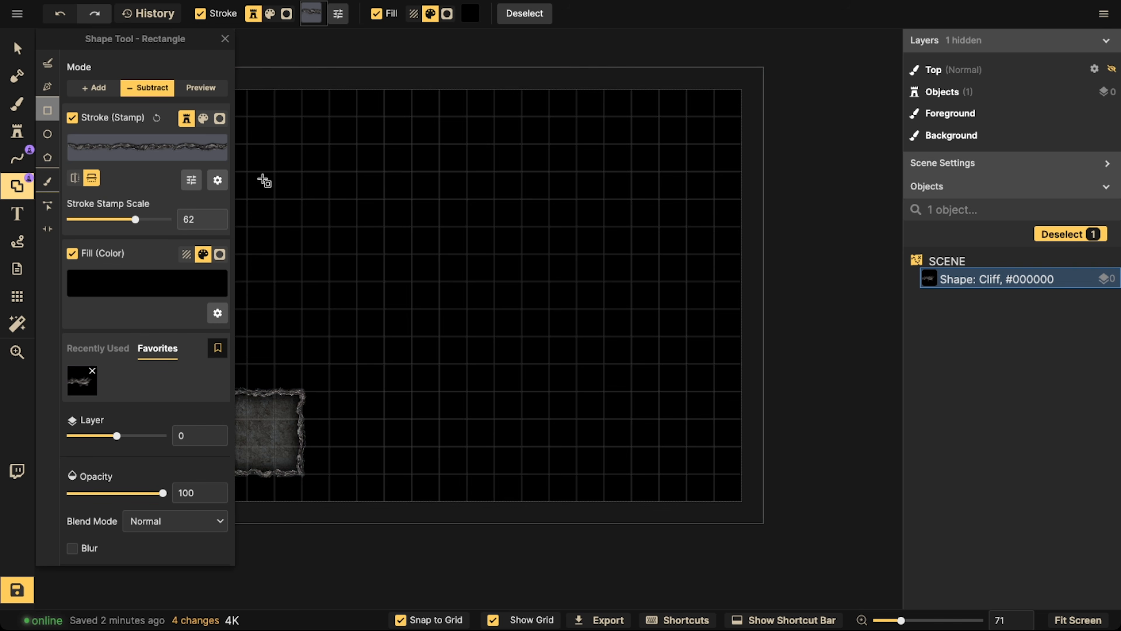
{"action": "scroll", "coordinate": [281, 245], "scroll_direction": "down", "scroll_amount": 1}
{"action": "key", "text": "space"}
{"action": "left_click_drag", "start_coordinate": [306, 250], "coordinate": [370, 235]}
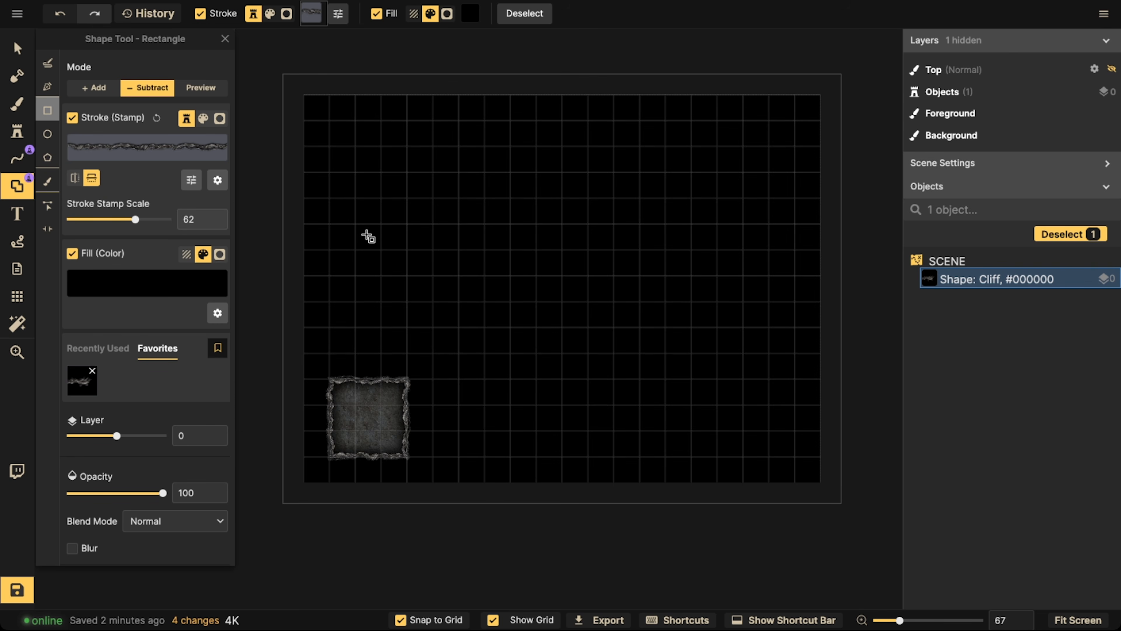
{"action": "scroll", "coordinate": [369, 242], "scroll_direction": "up", "scroll_amount": 1}
{"action": "scroll", "coordinate": [356, 239], "scroll_direction": "up", "scroll_amount": 1}
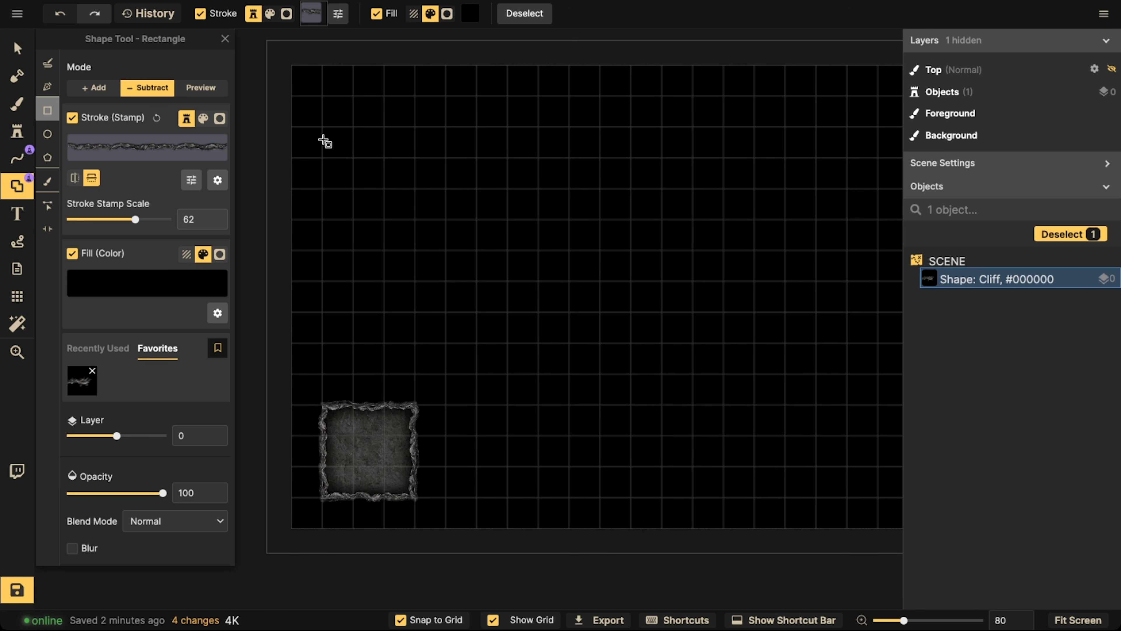
{"action": "left_click_drag", "start_coordinate": [323, 129], "coordinate": [413, 310]}
{"action": "left_click_drag", "start_coordinate": [407, 235], "coordinate": [405, 223]}
Undo a trial side passage on the upper-left room and widen its upper three rows two tiles to the right into an L shape
{"action": "scroll", "coordinate": [401, 170], "scroll_direction": "up", "scroll_amount": 3}
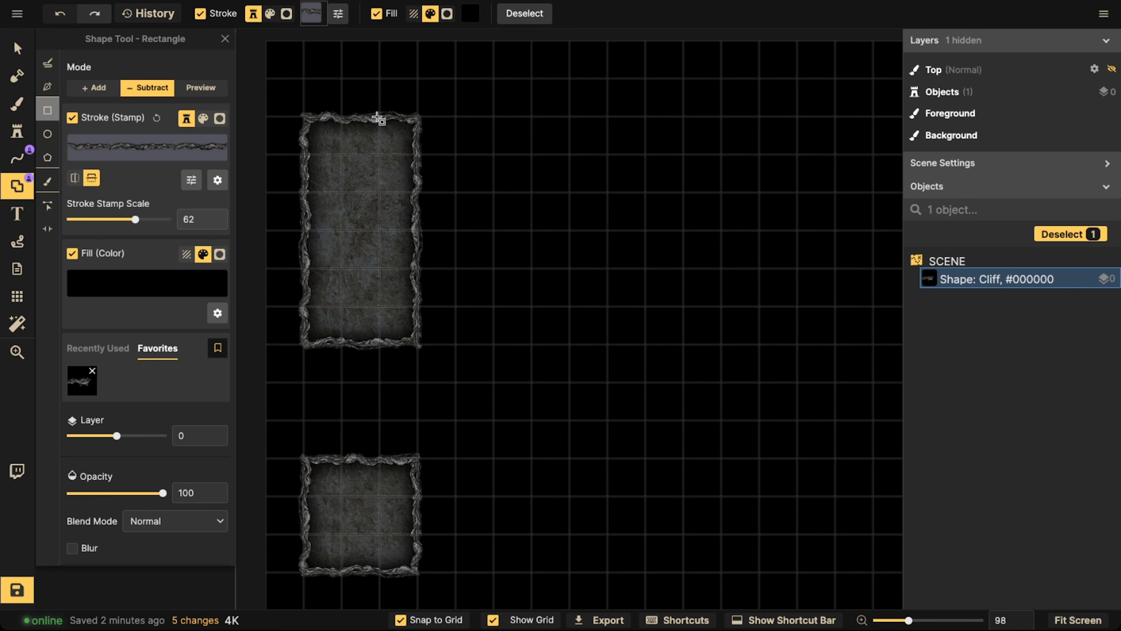
{"action": "left_click_drag", "start_coordinate": [393, 131], "coordinate": [480, 176]}
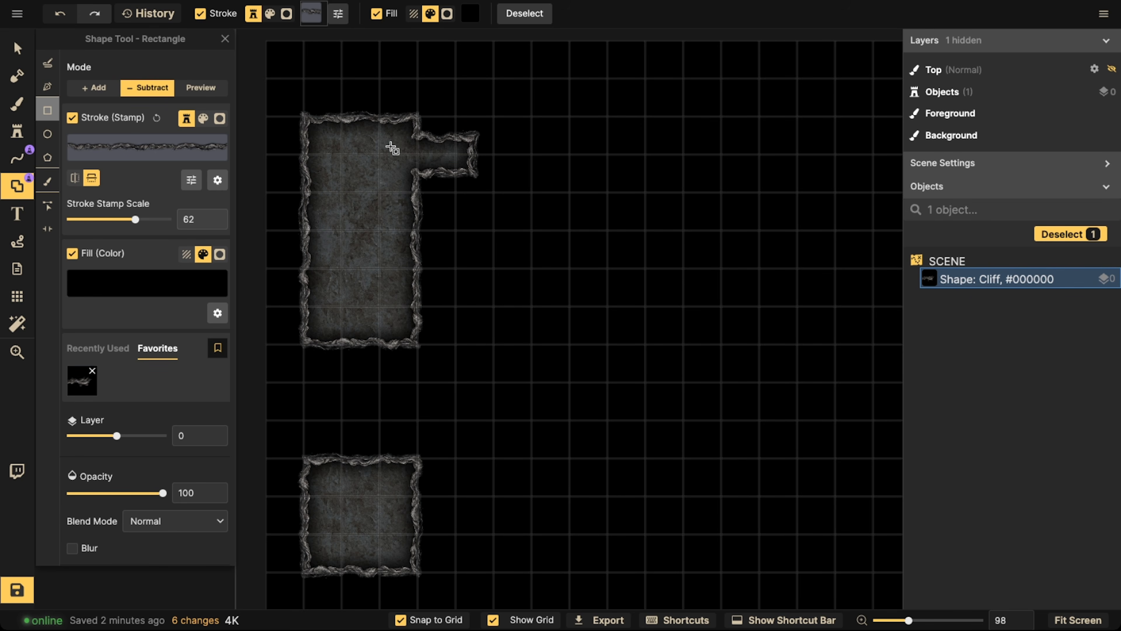
{"action": "key", "text": "ctrl+z"}
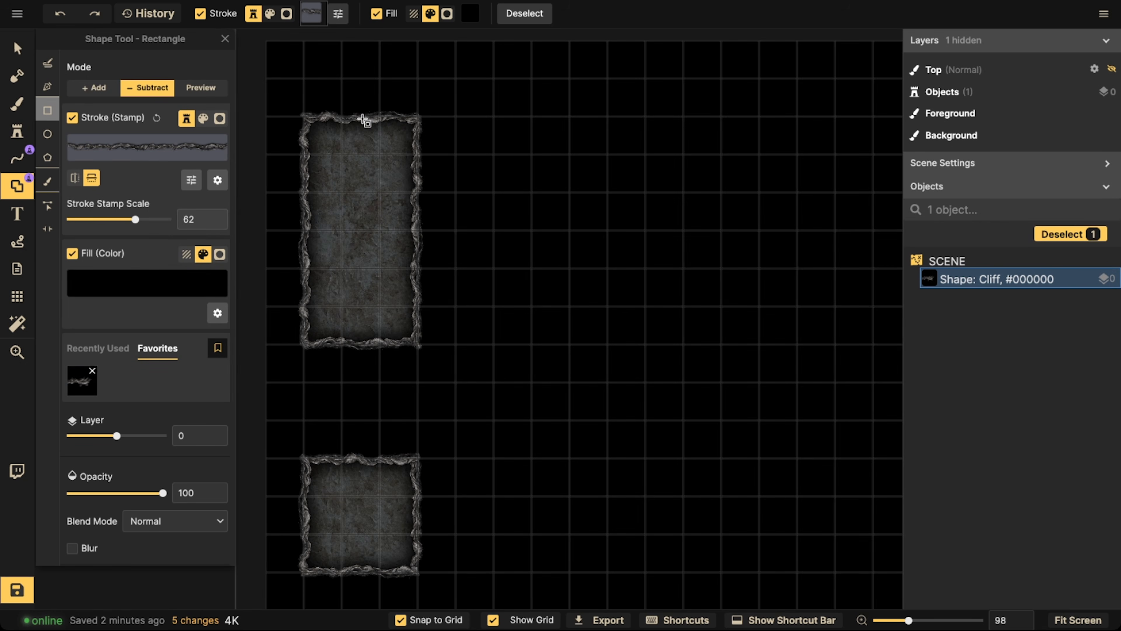
{"action": "left_click_drag", "start_coordinate": [345, 119], "coordinate": [501, 228]}
{"action": "scroll", "coordinate": [423, 192], "scroll_direction": "down", "scroll_amount": 1}
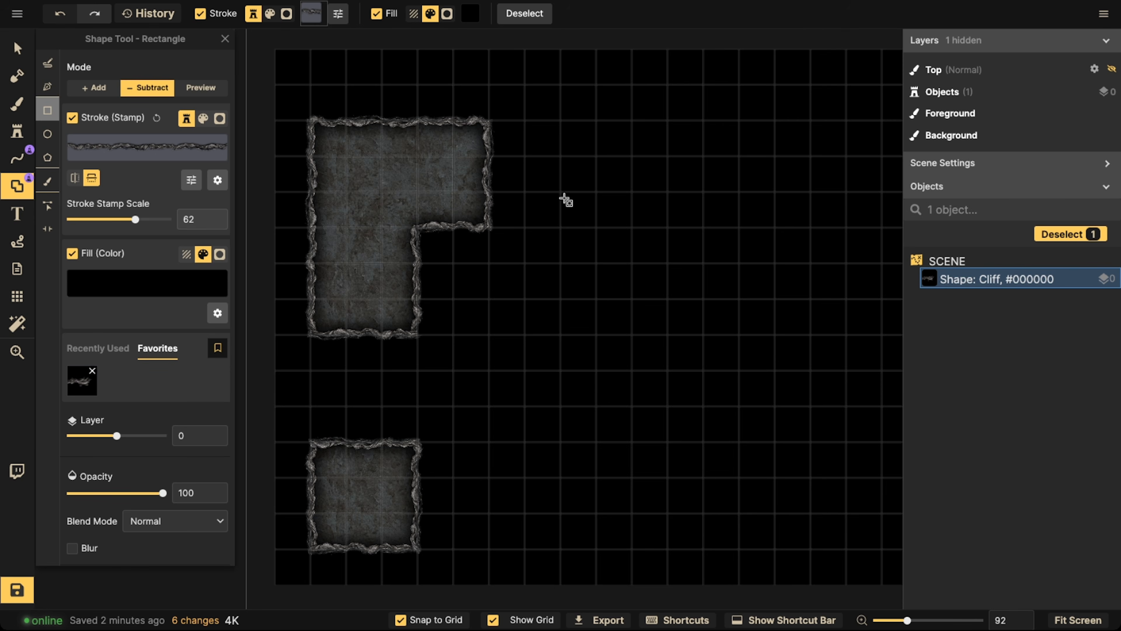
Subtract a 5 x 6 tile central room, extending its lower-left side with a 3 x 5 tile rectangle and its right side with a two-tile-high alcove
{"action": "left_click_drag", "start_coordinate": [566, 200], "coordinate": [538, 330]}
{"action": "scroll", "coordinate": [420, 179], "scroll_direction": "down", "scroll_amount": 2}
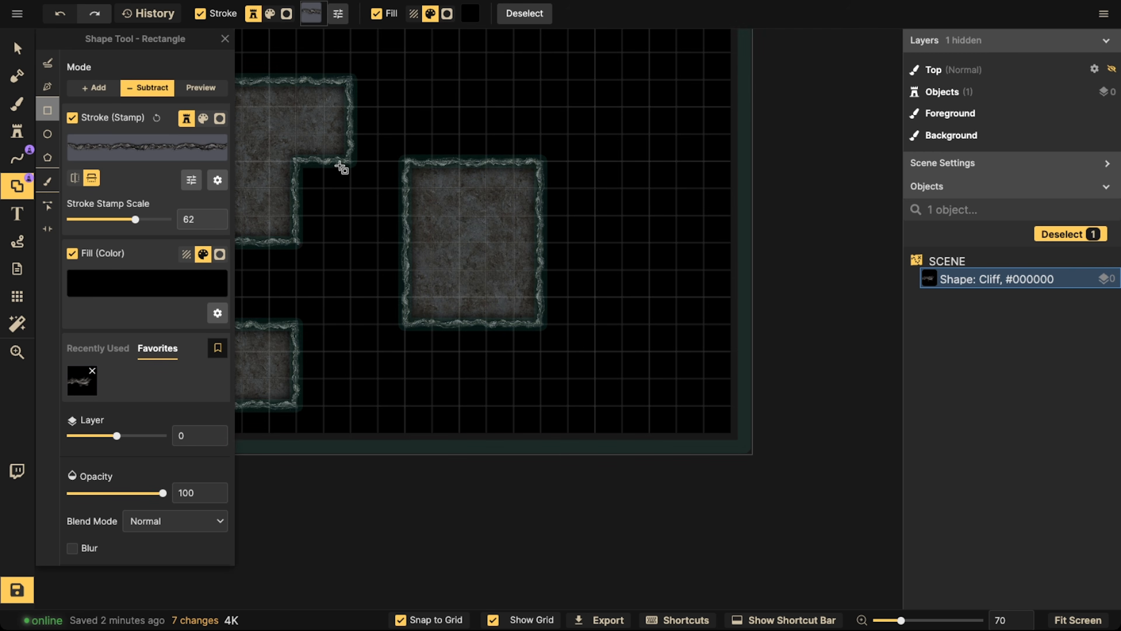
{"action": "left_click_drag", "start_coordinate": [351, 214], "coordinate": [435, 360]}
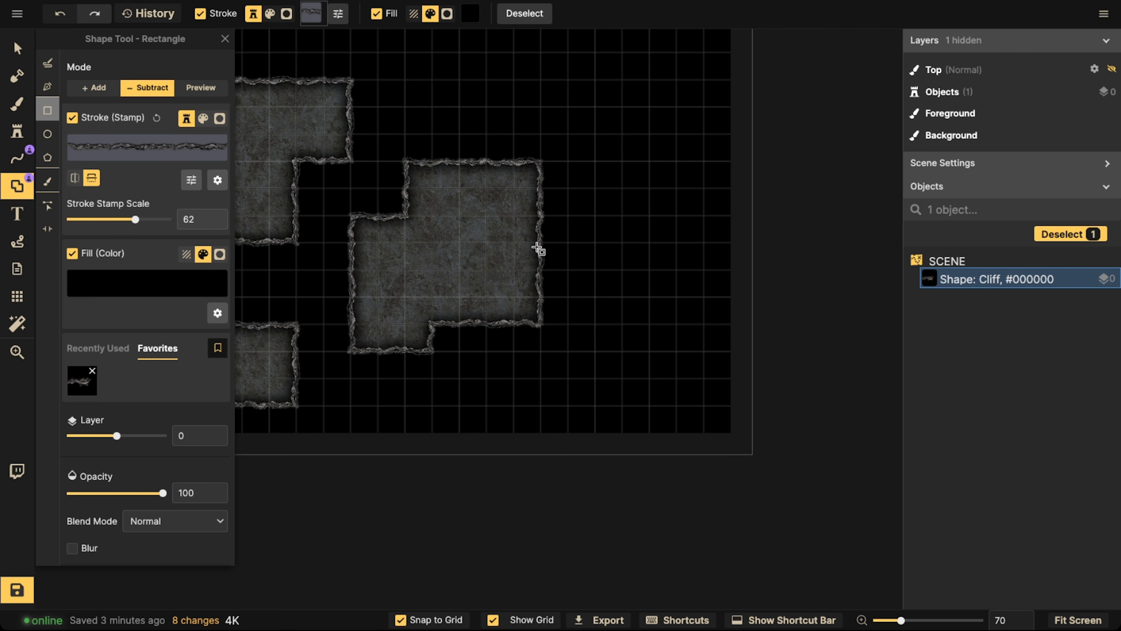
{"action": "left_click_drag", "start_coordinate": [525, 240], "coordinate": [565, 293]}
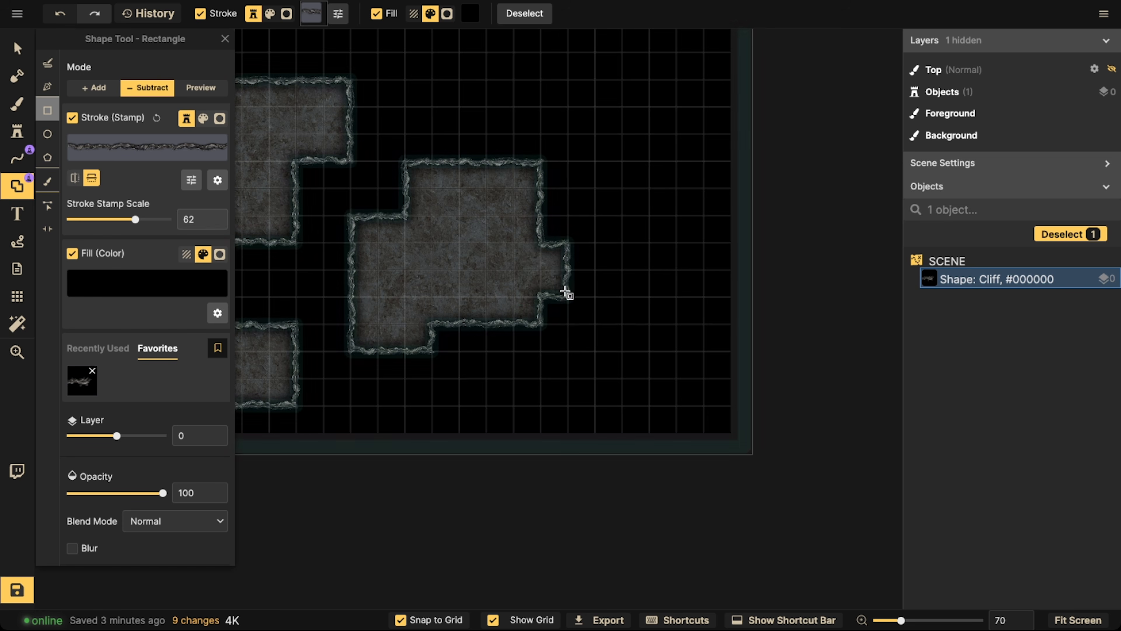
Subtract 4 x 4 tile rooms in the map's lower-right and upper-right areas, adding a two-tile-high alcove to the upper-right room's left side
{"action": "left_click_drag", "start_coordinate": [662, 194], "coordinate": [654, 227]}
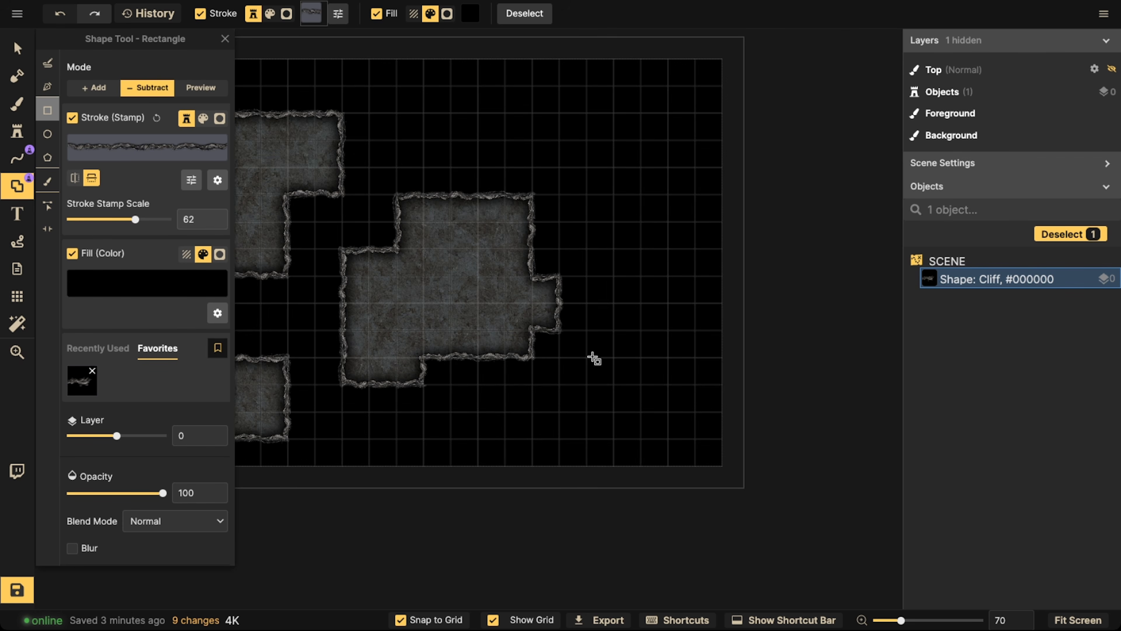
{"action": "left_click_drag", "start_coordinate": [587, 332], "coordinate": [697, 445]}
{"action": "left_click_drag", "start_coordinate": [588, 88], "coordinate": [691, 191]}
{"action": "scroll", "coordinate": [548, 188], "scroll_direction": "down", "scroll_amount": 3}
{"action": "left_click_drag", "start_coordinate": [558, 109], "coordinate": [611, 150]}
{"action": "scroll", "coordinate": [510, 168], "scroll_direction": "down", "scroll_amount": 2}
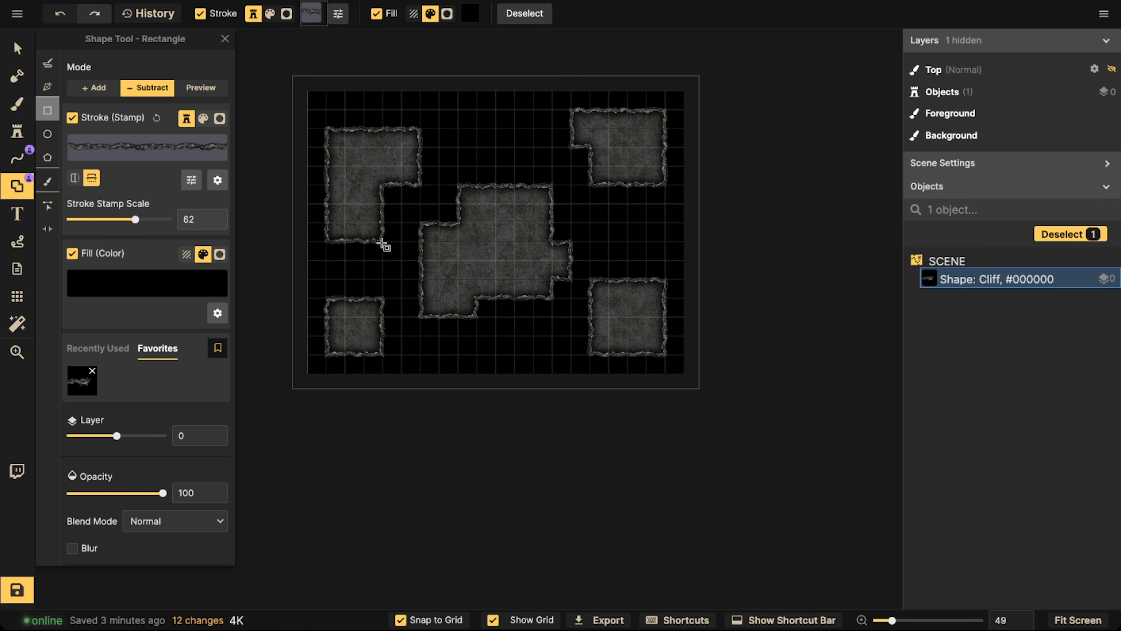
Subtract one-tile-wide corridors linking the upper-left room to the lower-left room and bottom map edge, and the central room to the upper-left and lower-right rooms
{"action": "scroll", "coordinate": [370, 309], "scroll_direction": "up", "scroll_amount": 3}
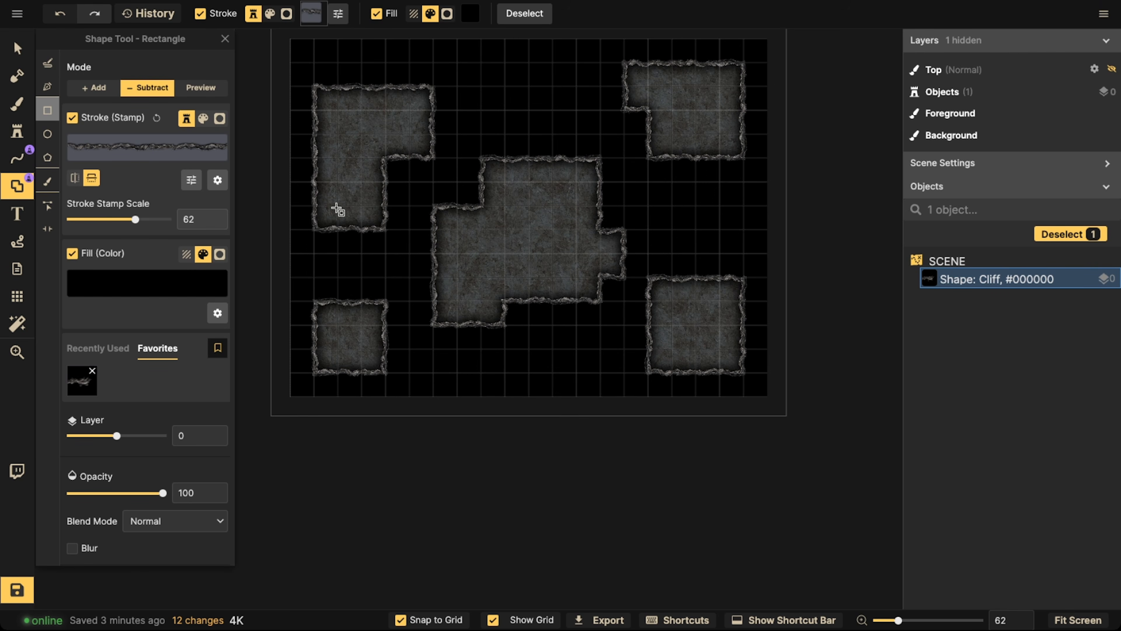
{"action": "left_click_drag", "start_coordinate": [335, 204], "coordinate": [354, 416]}
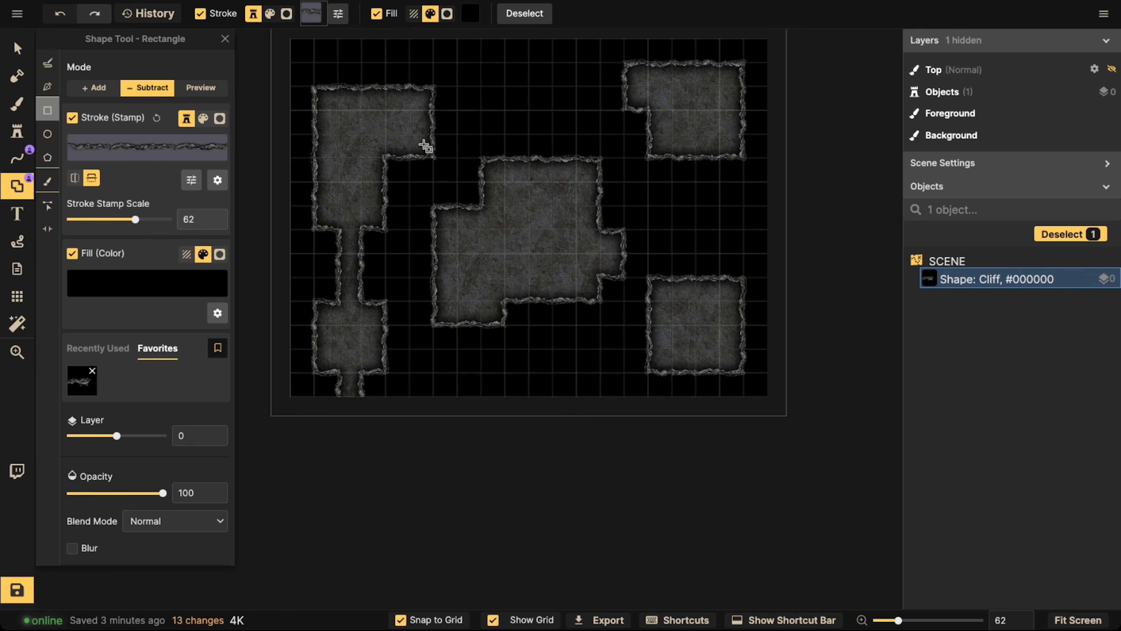
{"action": "left_click_drag", "start_coordinate": [414, 113], "coordinate": [527, 183]}
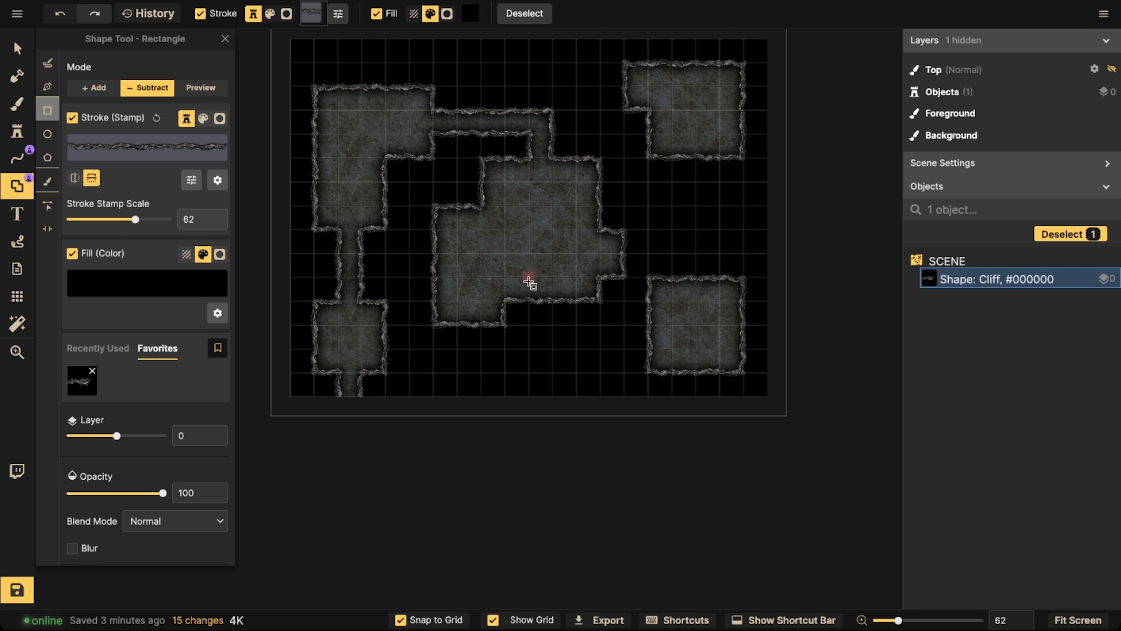
{"action": "left_click_drag", "start_coordinate": [529, 283], "coordinate": [678, 352]}
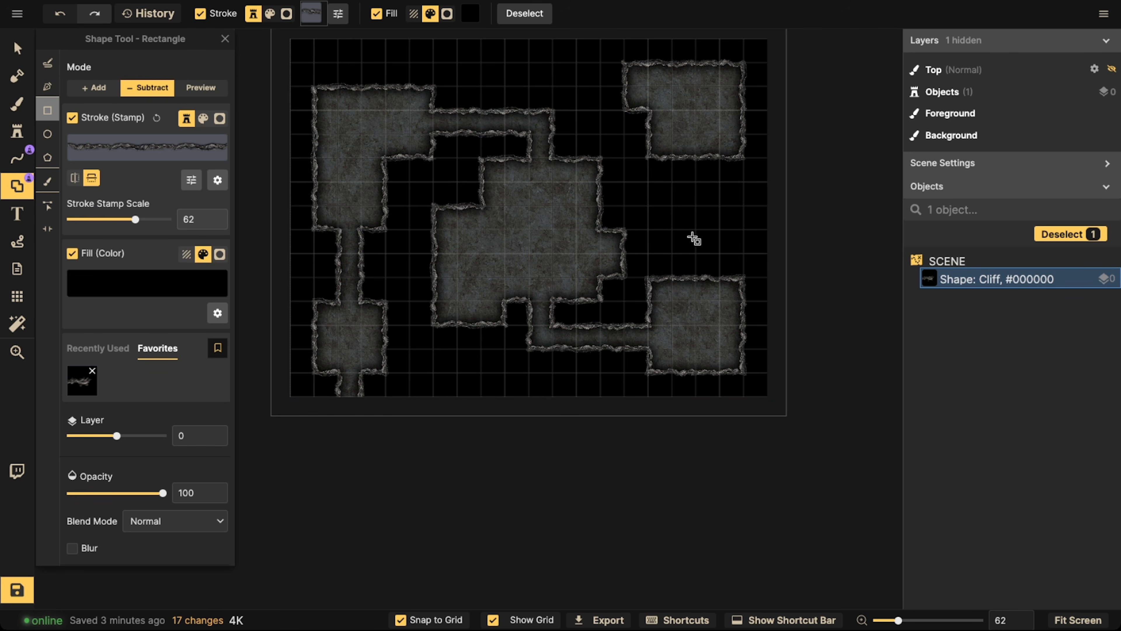
{"action": "scroll", "coordinate": [697, 254], "scroll_direction": "up", "scroll_amount": 3}
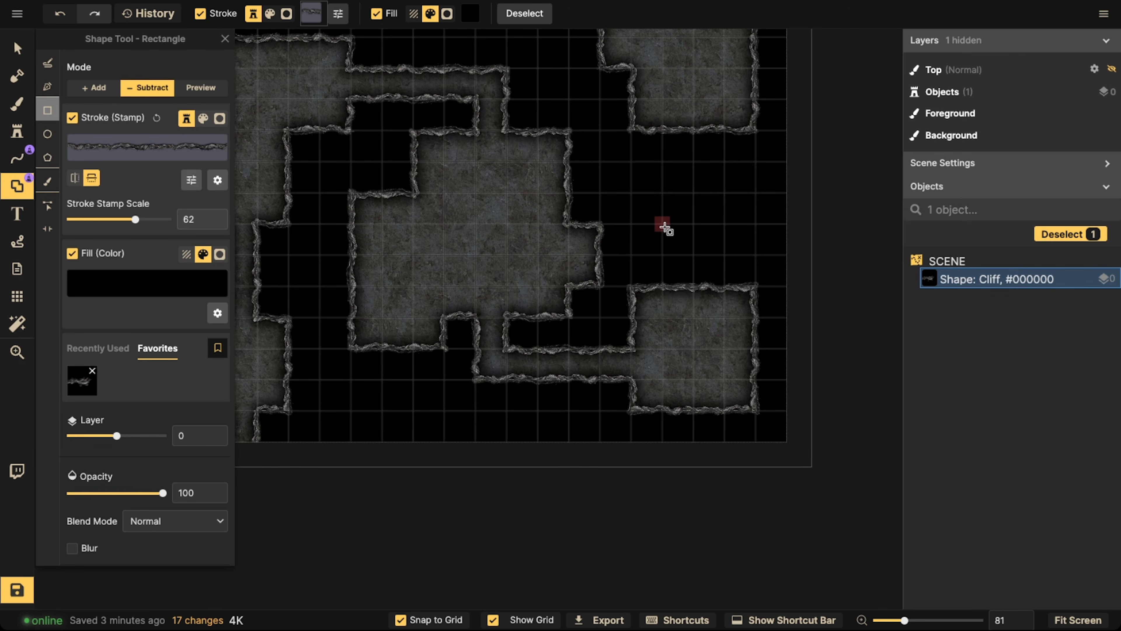
Subtract a winding one-tile-wide corridor linking the lower-right room to the upper-right room
{"action": "left_click_drag", "start_coordinate": [665, 228], "coordinate": [753, 240]}
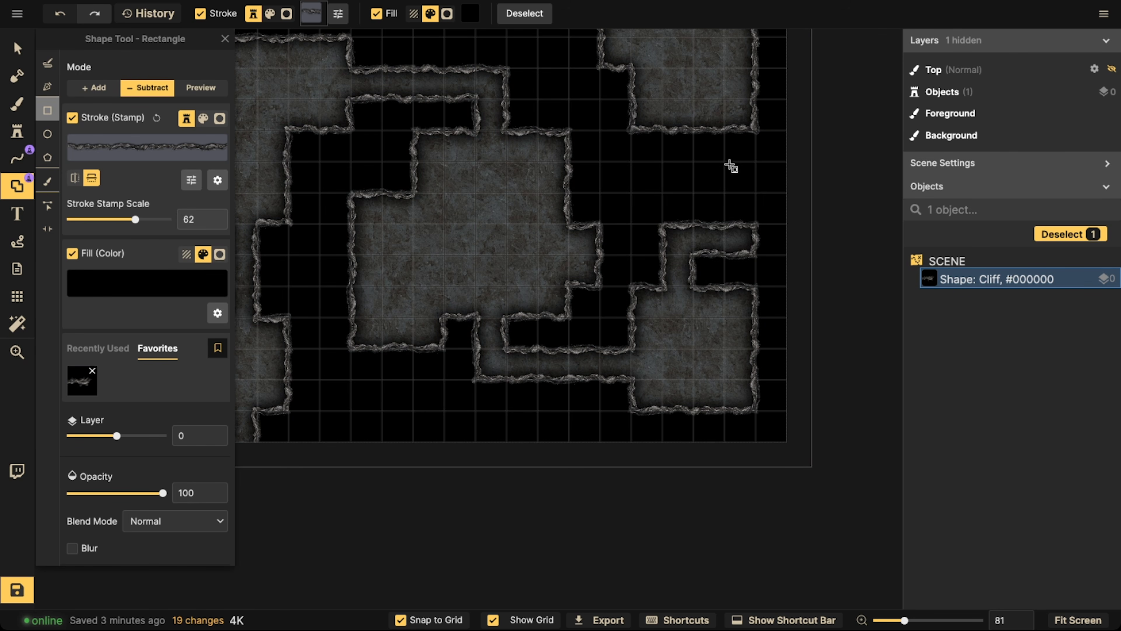
{"action": "left_click_drag", "start_coordinate": [726, 164], "coordinate": [758, 250]}
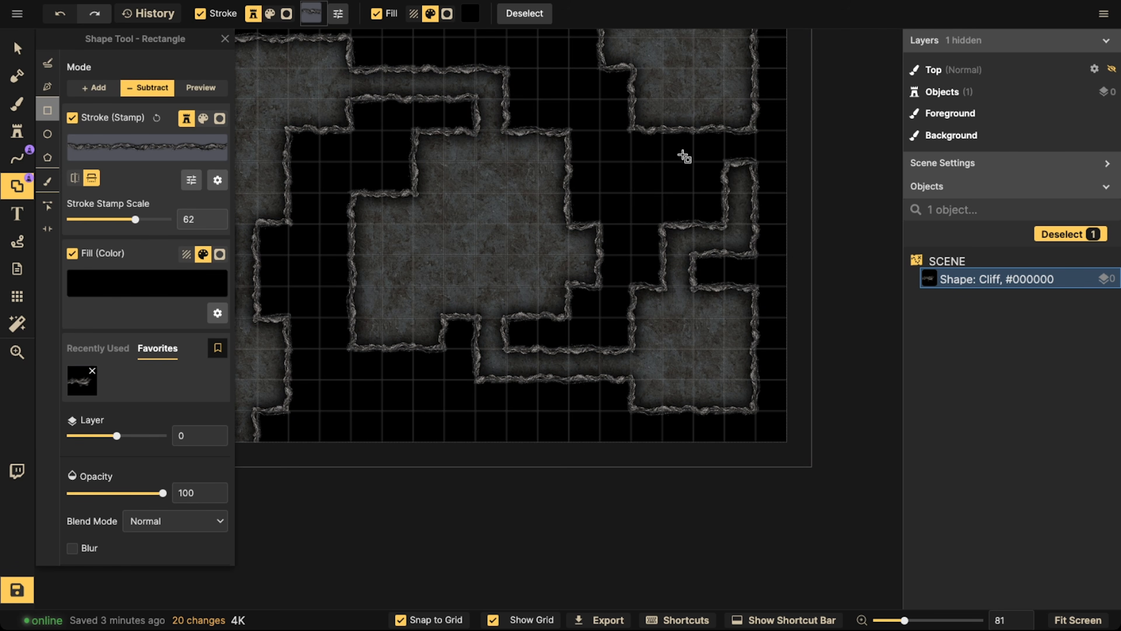
{"action": "left_click_drag", "start_coordinate": [662, 160], "coordinate": [750, 185]}
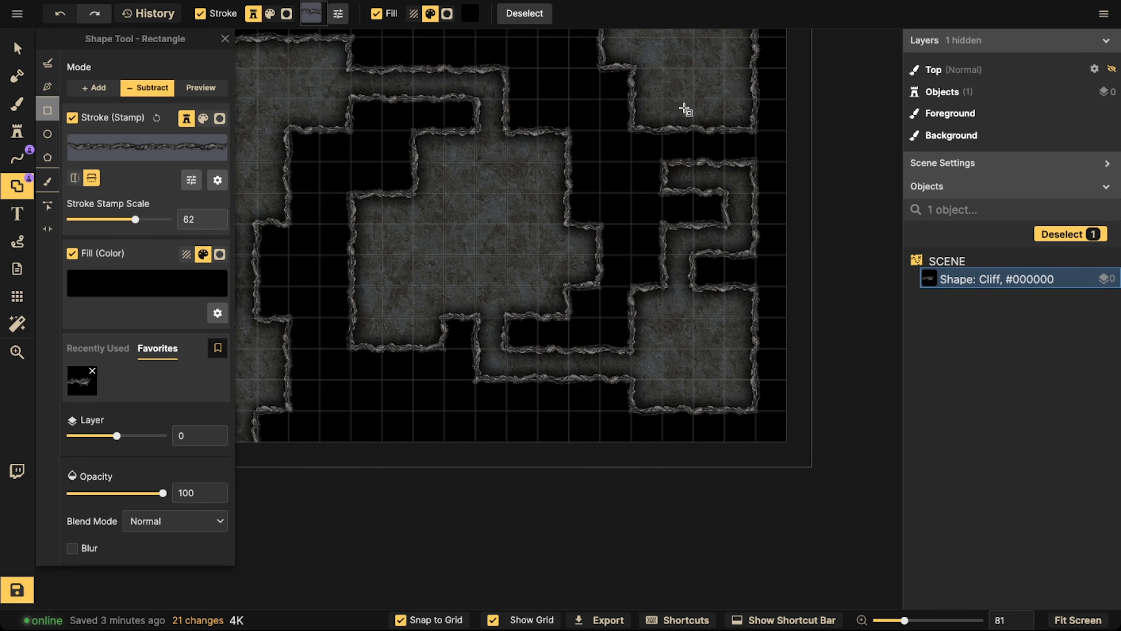
{"action": "left_click_drag", "start_coordinate": [663, 99], "coordinate": [691, 190]}
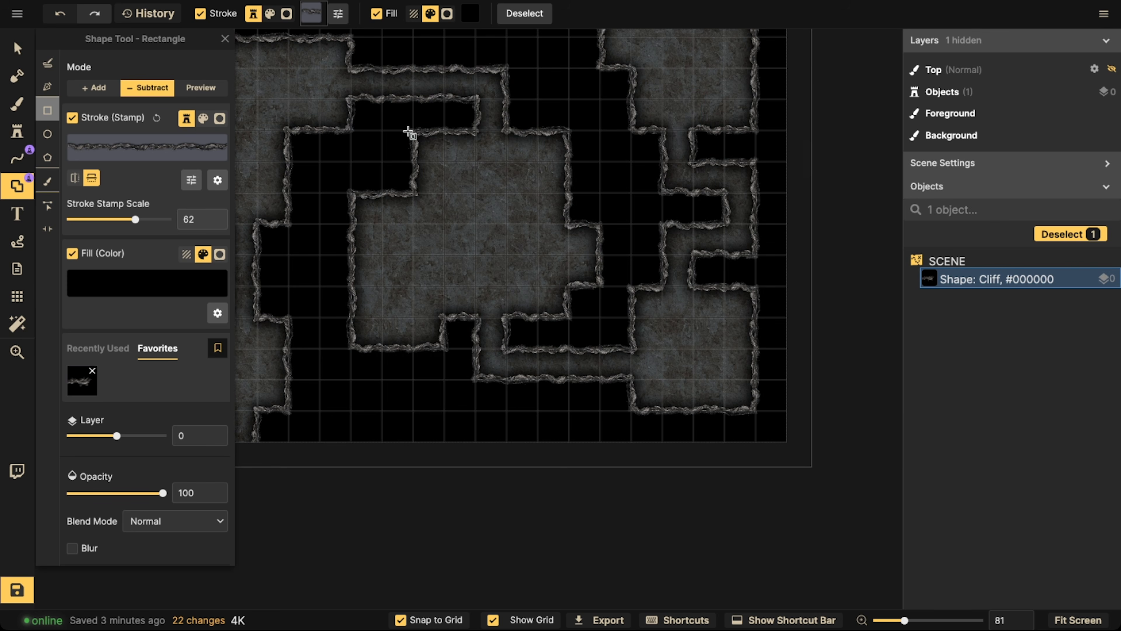
Select the cliff-edged cave shape and set its layer to 5
{"action": "left_click", "coordinate": [17, 48]}
{"action": "scroll", "coordinate": [380, 189], "scroll_direction": "down", "scroll_amount": 5}
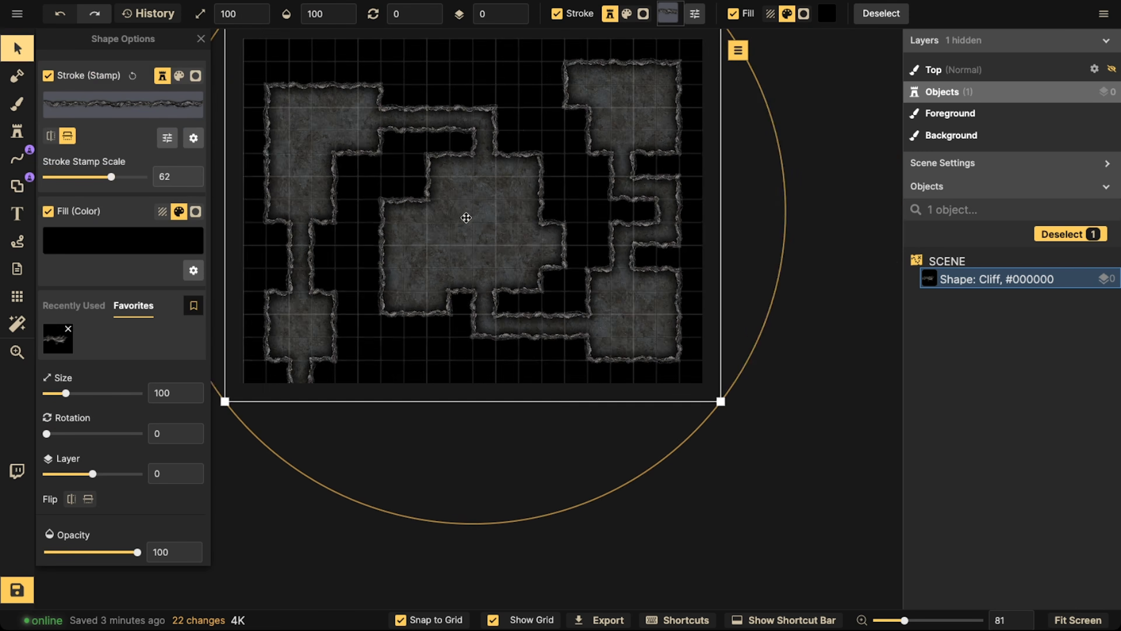
{"action": "key", "text": "Escape"}
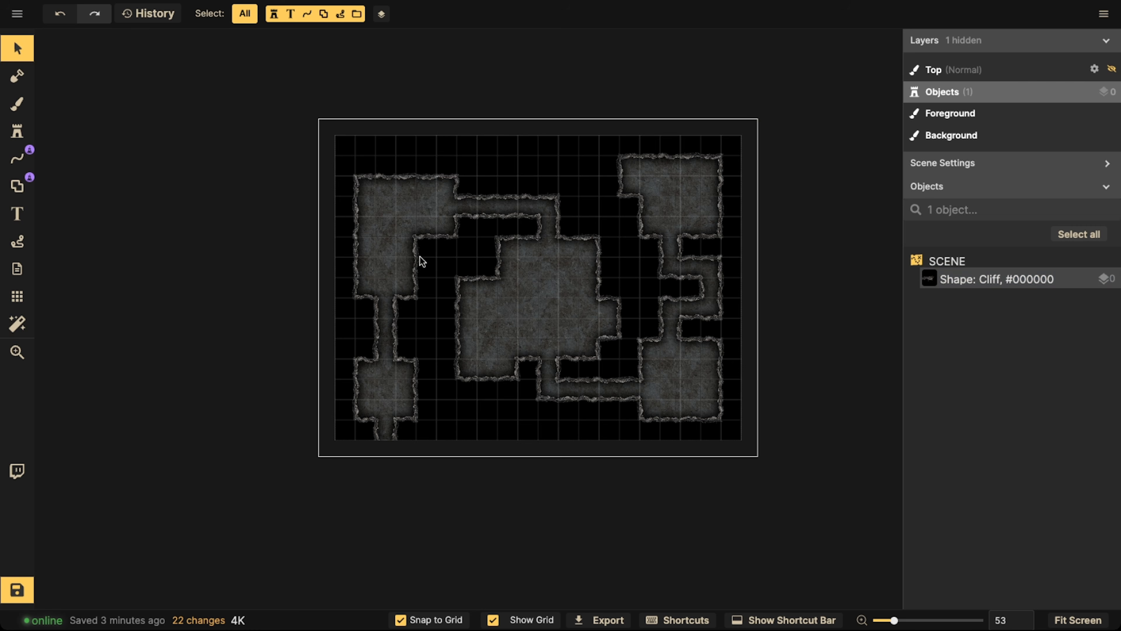
{"action": "left_click", "coordinate": [623, 304]}
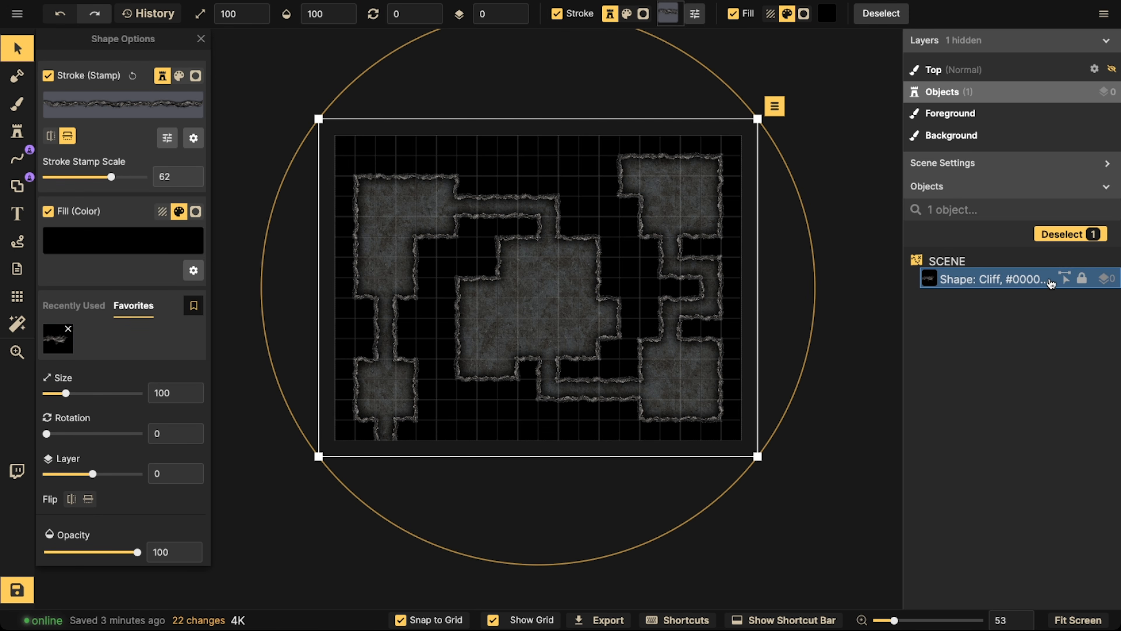
{"action": "left_click", "coordinate": [515, 10]}
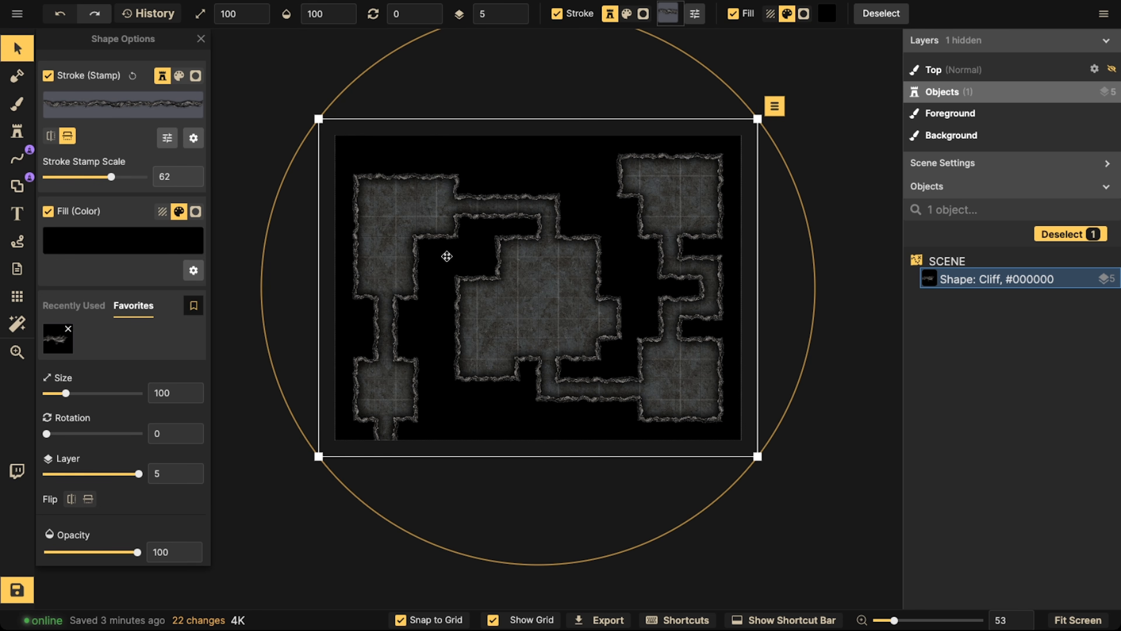
Set the grid's layer to -5 and reduce its line shadow to 0 blur and 0% intensity
{"action": "left_click", "coordinate": [17, 296]}
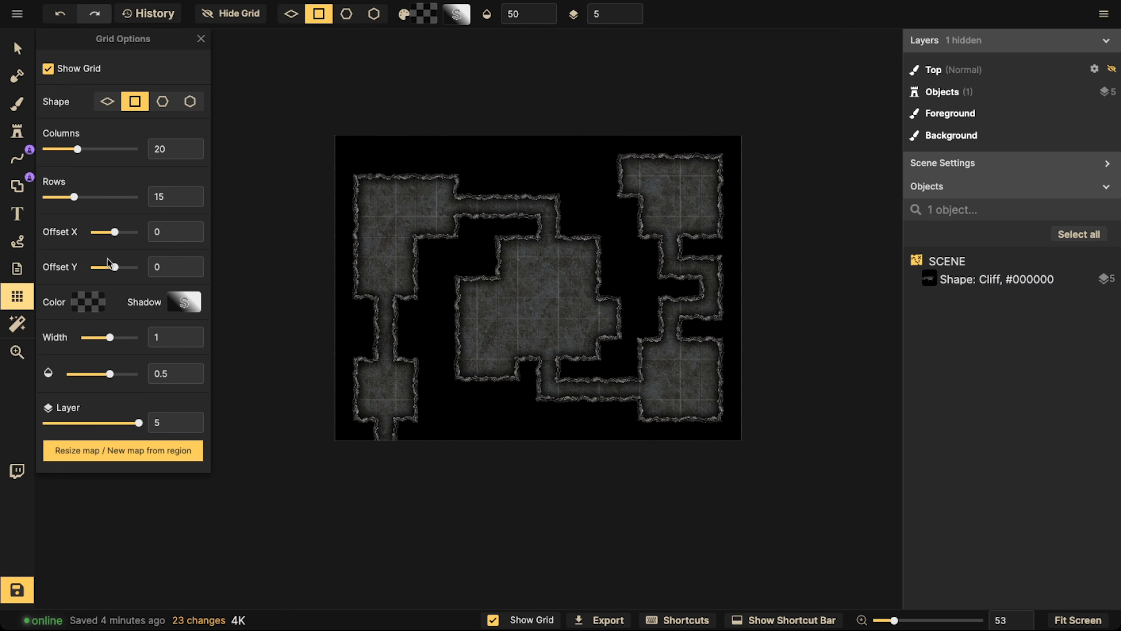
{"action": "left_click_drag", "start_coordinate": [138, 423], "coordinate": [47, 422]}
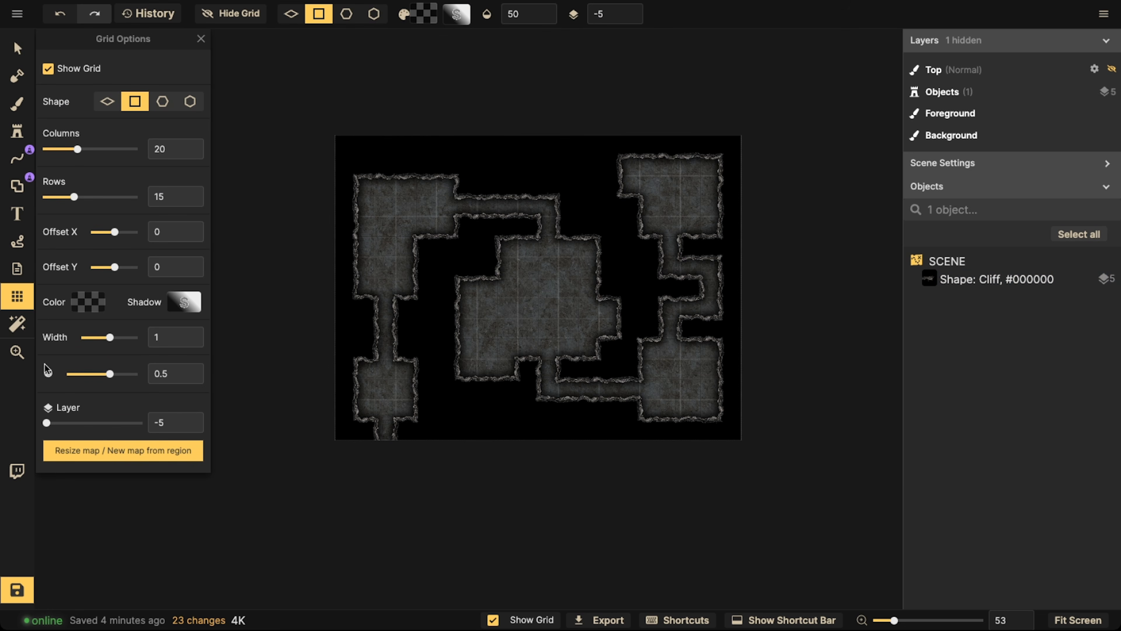
{"action": "left_click", "coordinate": [184, 302]}
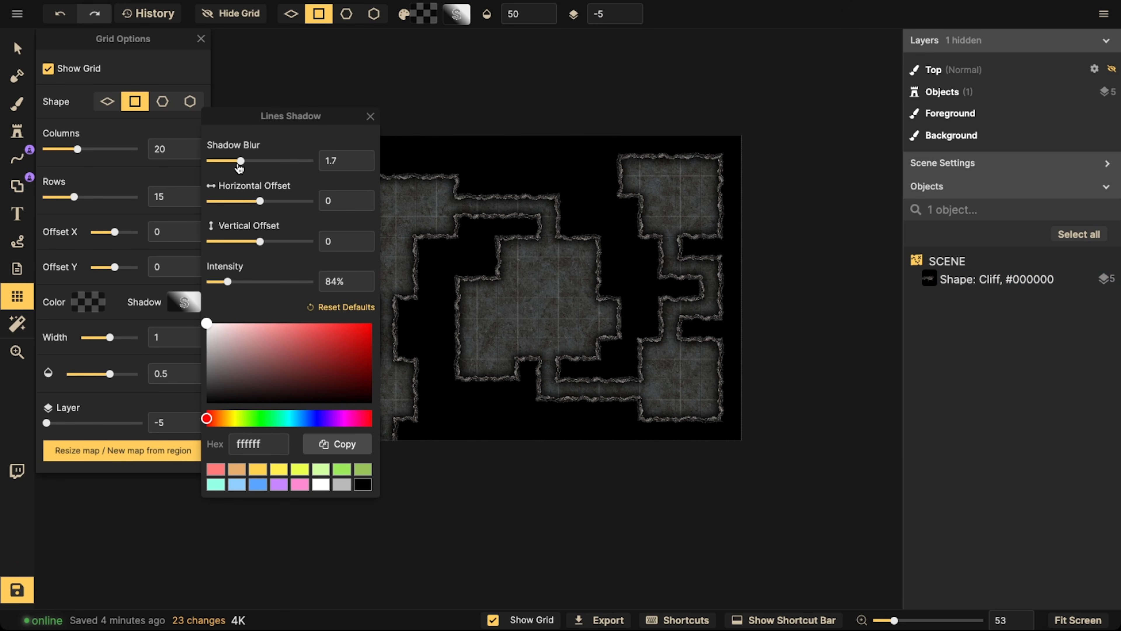
{"action": "left_click_drag", "start_coordinate": [241, 161], "coordinate": [185, 165]}
{"action": "left_click_drag", "start_coordinate": [227, 282], "coordinate": [136, 282]}
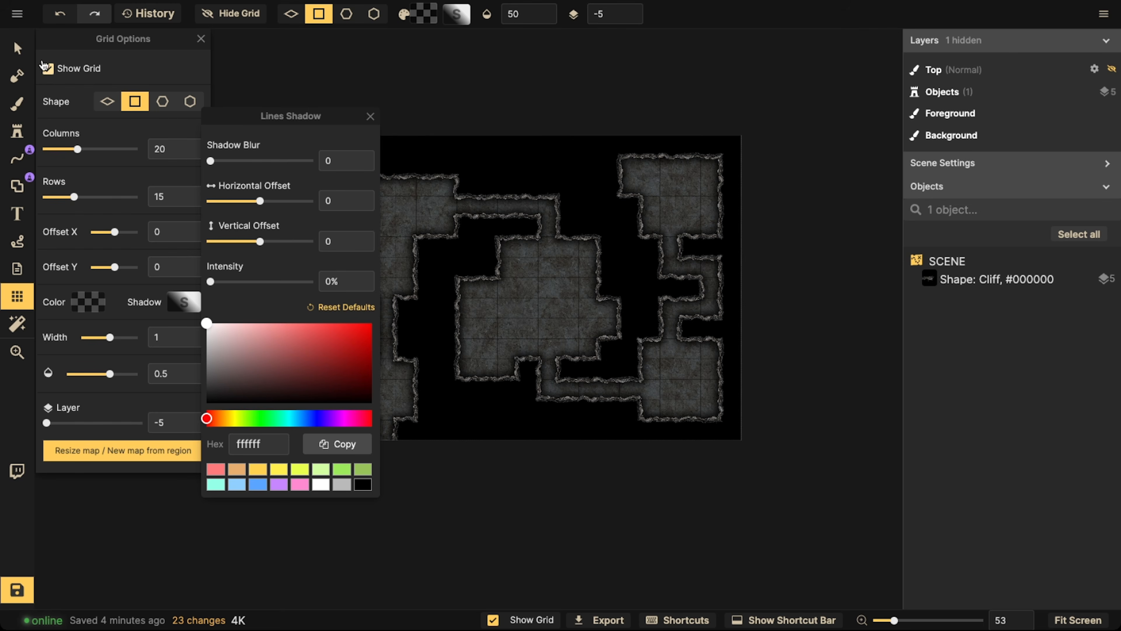
{"action": "left_click", "coordinate": [17, 47]}
Examine the cave walls, floor and grid lines across the rooms and corridors up close
{"action": "scroll", "coordinate": [430, 191], "scroll_direction": "up", "scroll_amount": 10}
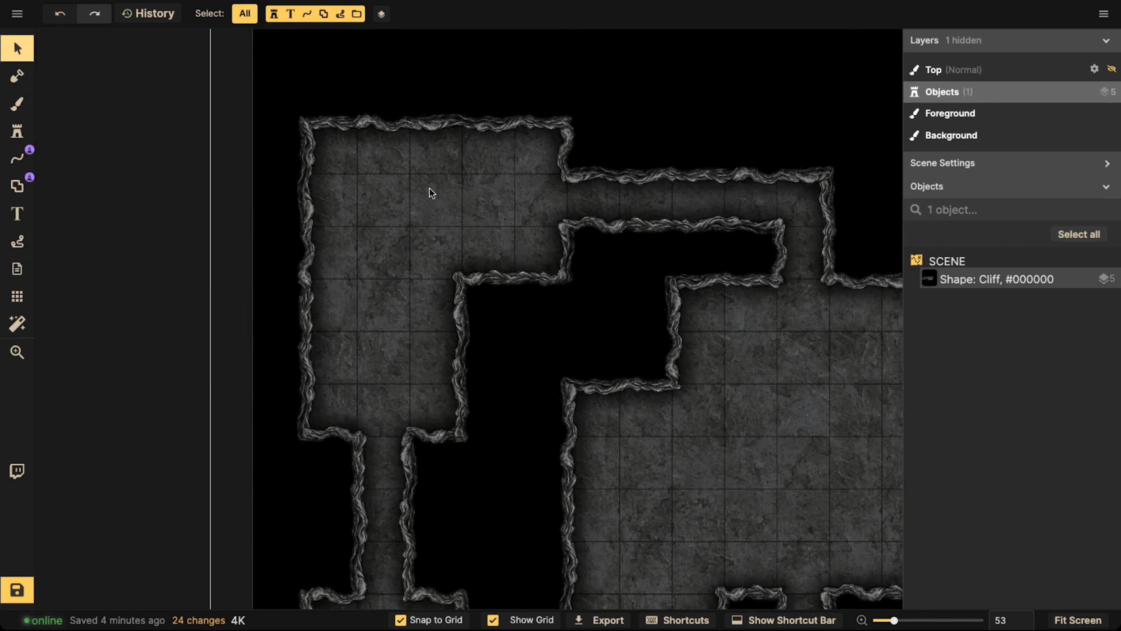
{"action": "left_click_drag", "start_coordinate": [417, 146], "coordinate": [456, 346]}
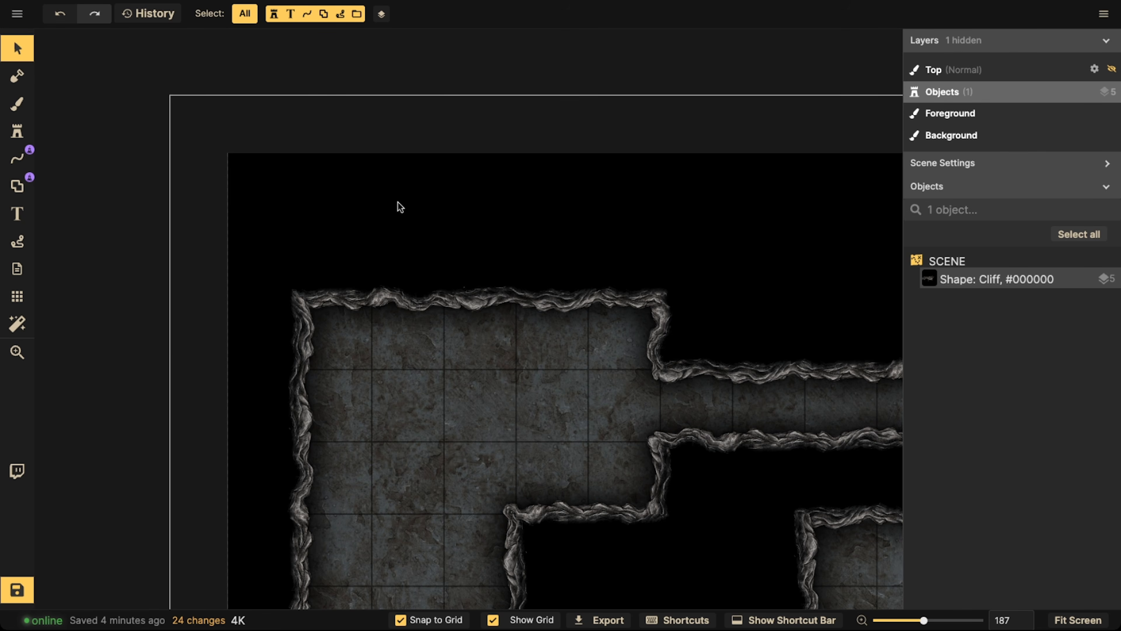
{"action": "scroll", "coordinate": [397, 269], "scroll_direction": "down", "scroll_amount": 3}
{"action": "left_click_drag", "start_coordinate": [397, 264], "coordinate": [334, 214]}
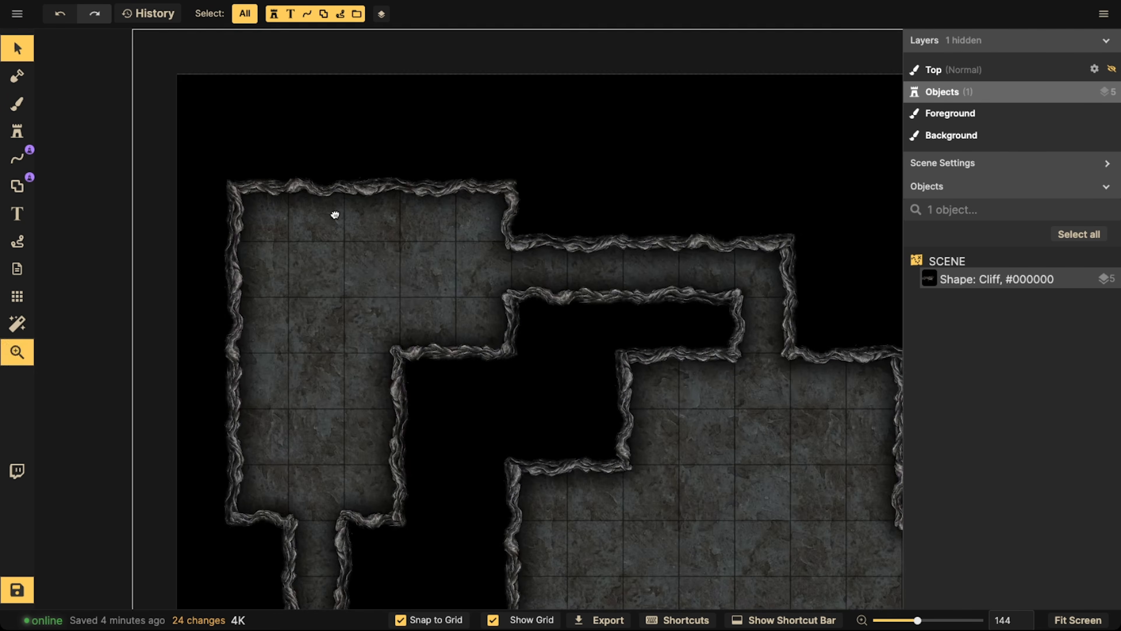
{"action": "scroll", "coordinate": [276, 228], "scroll_direction": "down", "scroll_amount": 3}
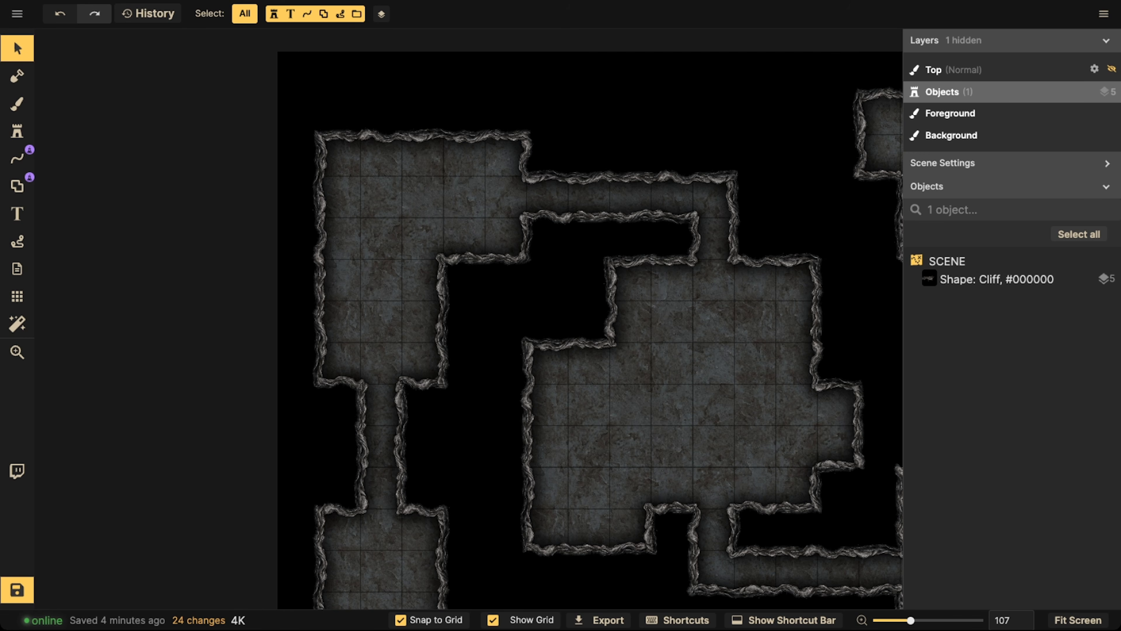
{"action": "scroll", "coordinate": [481, 172], "scroll_direction": "down", "scroll_amount": 2}
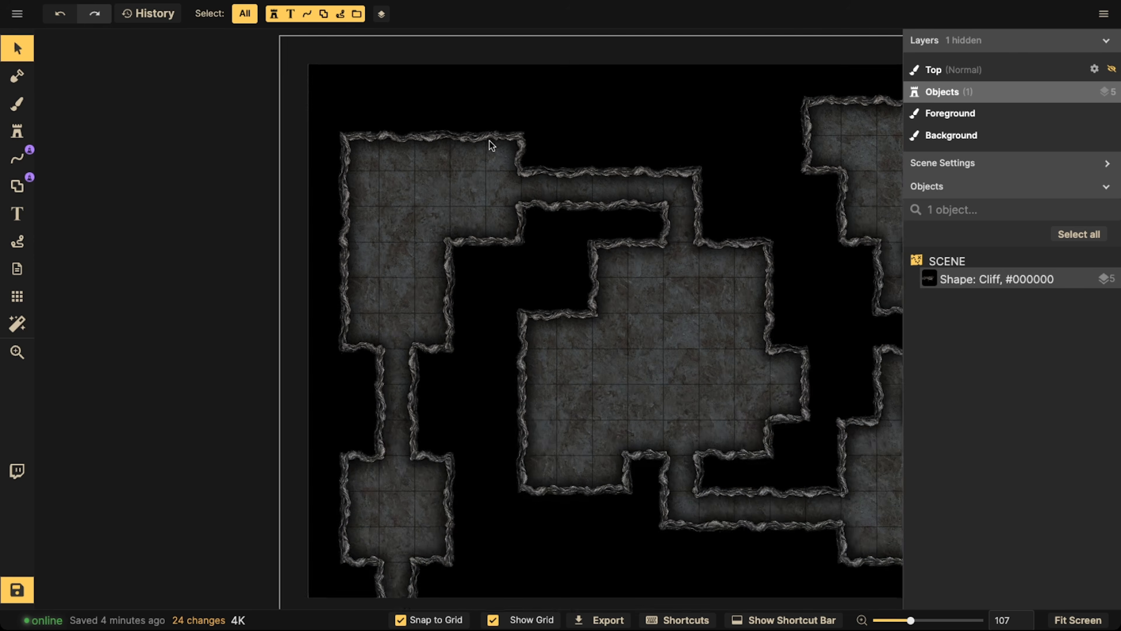
{"action": "left_click_drag", "start_coordinate": [388, 283], "coordinate": [370, 193]}
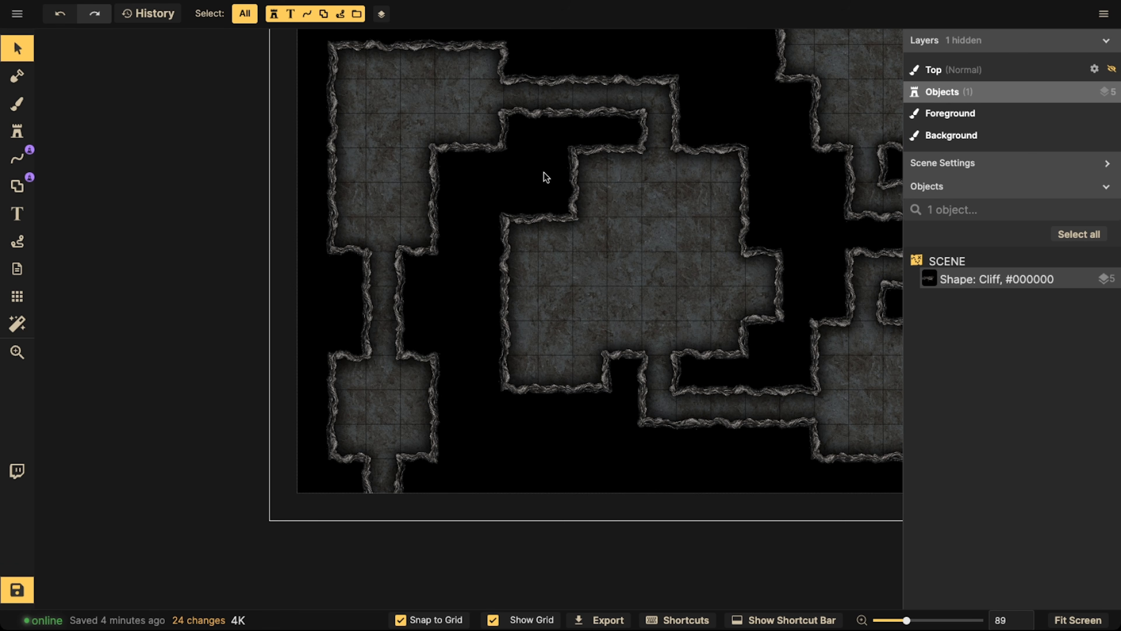
{"action": "scroll", "coordinate": [547, 163], "scroll_direction": "down", "scroll_amount": 2}
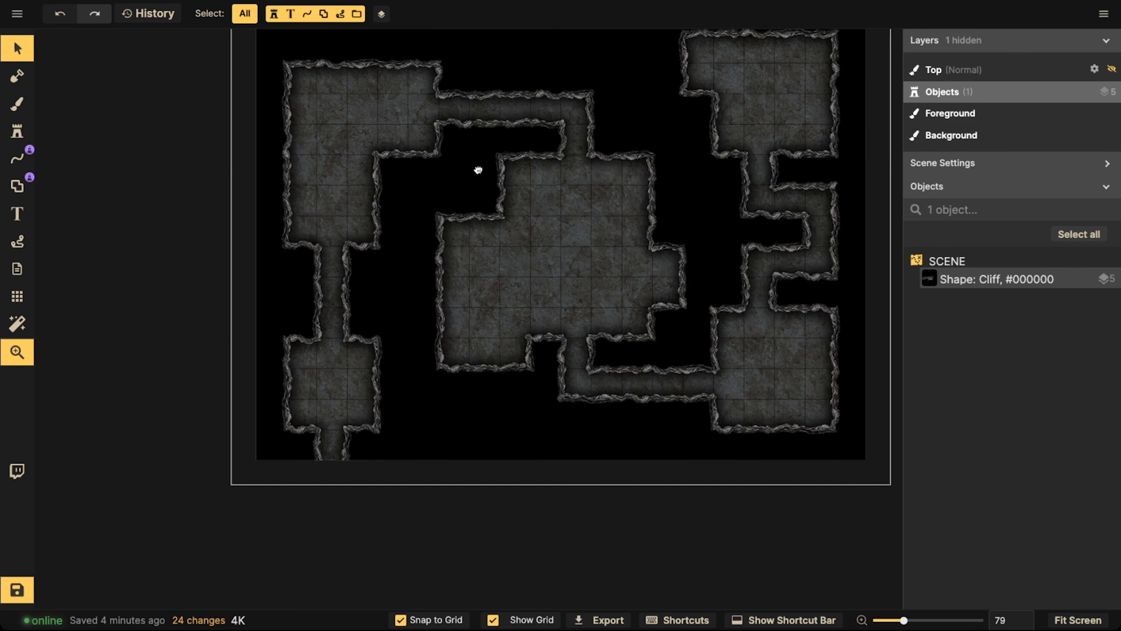
{"action": "left_click_drag", "start_coordinate": [478, 170], "coordinate": [447, 216]}
{"action": "left_click_drag", "start_coordinate": [664, 197], "coordinate": [402, 222]}
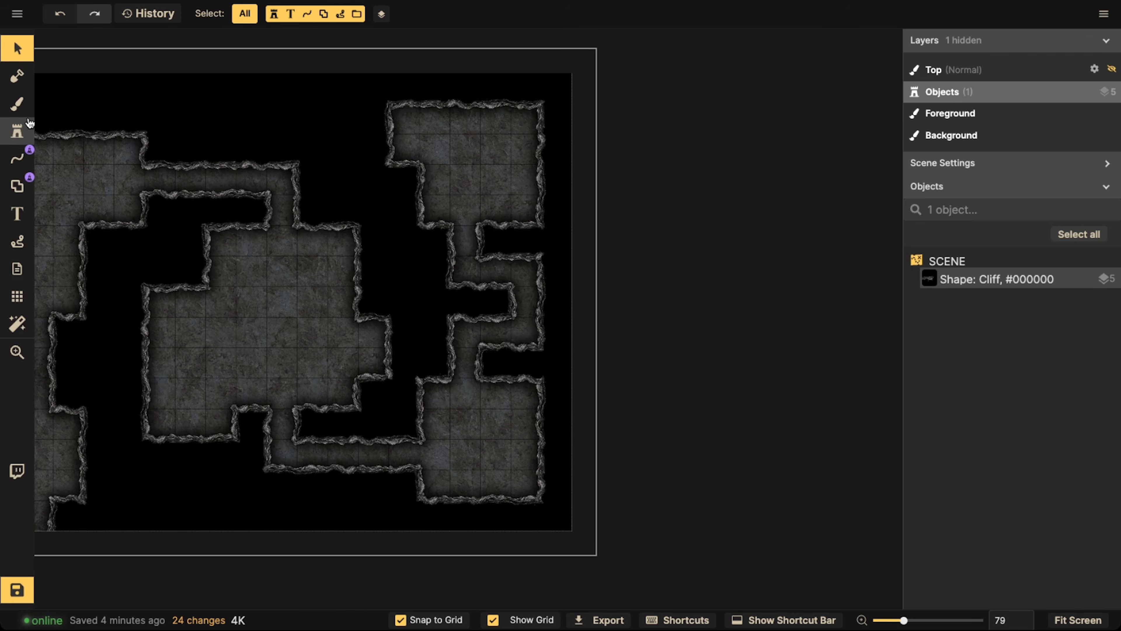
Subtract a one-tile-wide corridor from the upper-right room to the map's right edge
{"action": "left_click", "coordinate": [18, 186]}
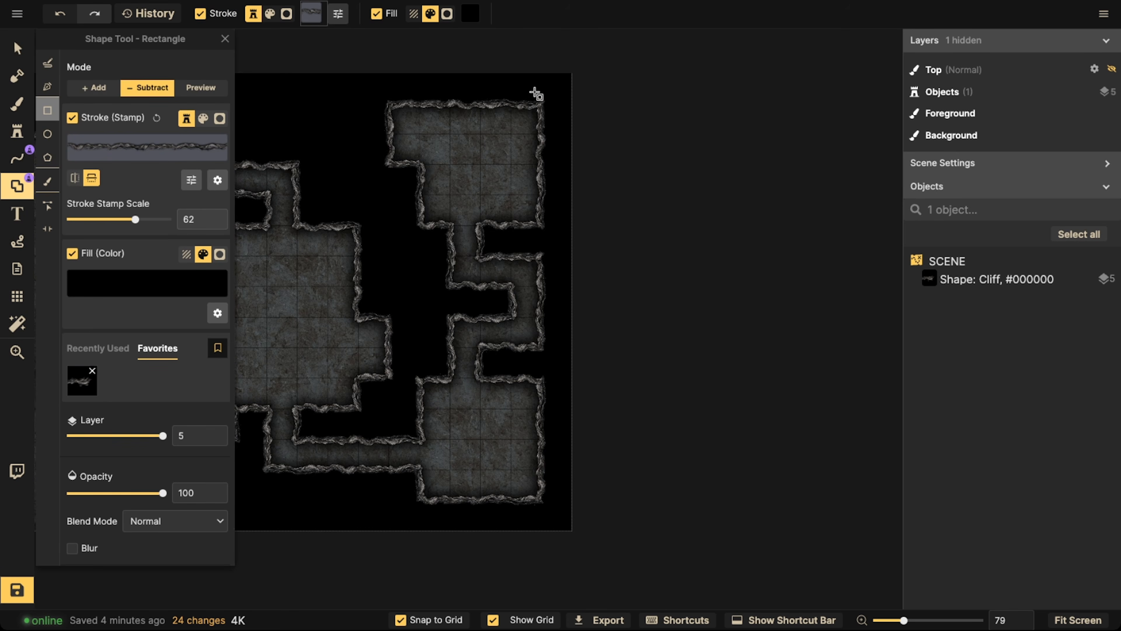
{"action": "scroll", "coordinate": [536, 93], "scroll_direction": "up", "scroll_amount": 3}
{"action": "left_click_drag", "start_coordinate": [496, 138], "coordinate": [581, 176]}
{"action": "scroll", "coordinate": [502, 166], "scroll_direction": "down", "scroll_amount": 3}
{"action": "key", "text": "Escape"}
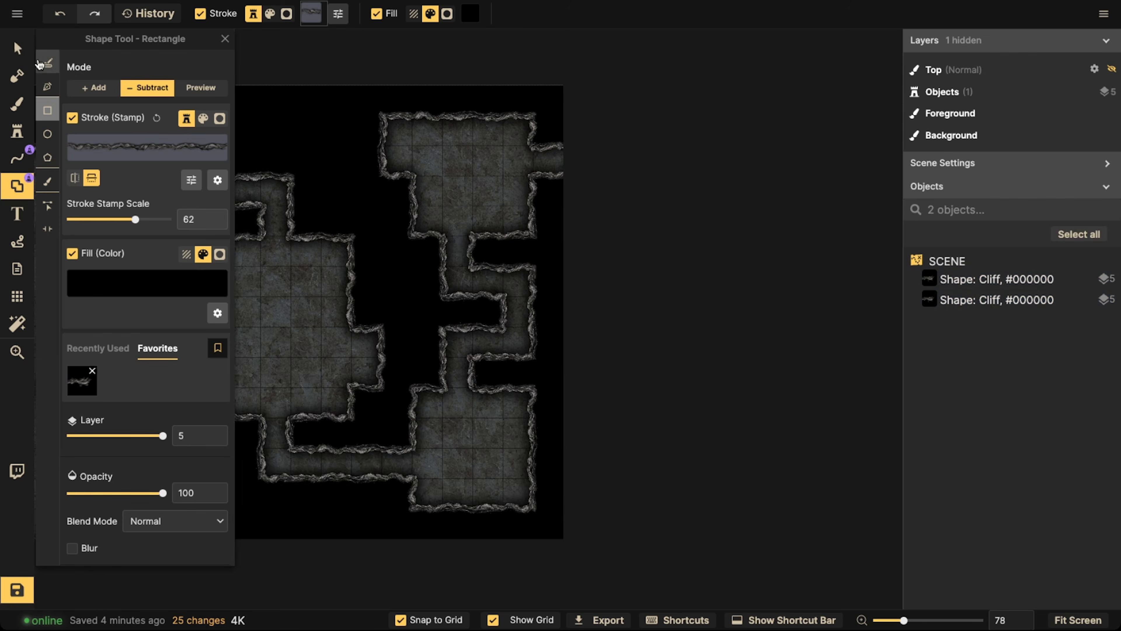
{"action": "left_click", "coordinate": [17, 48]}
{"action": "scroll", "coordinate": [422, 294], "scroll_direction": "down", "scroll_amount": 3}
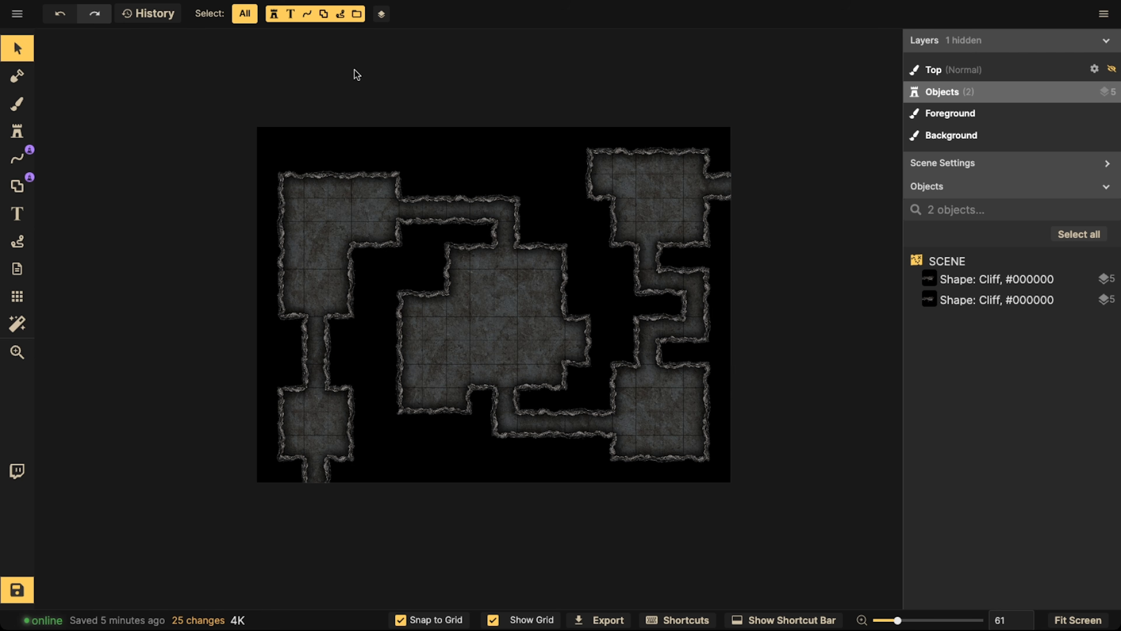
Set up the shape brush in subtract mode with a brush size of 57 and a stroke stamp scale of 62
{"action": "left_click", "coordinate": [20, 190]}
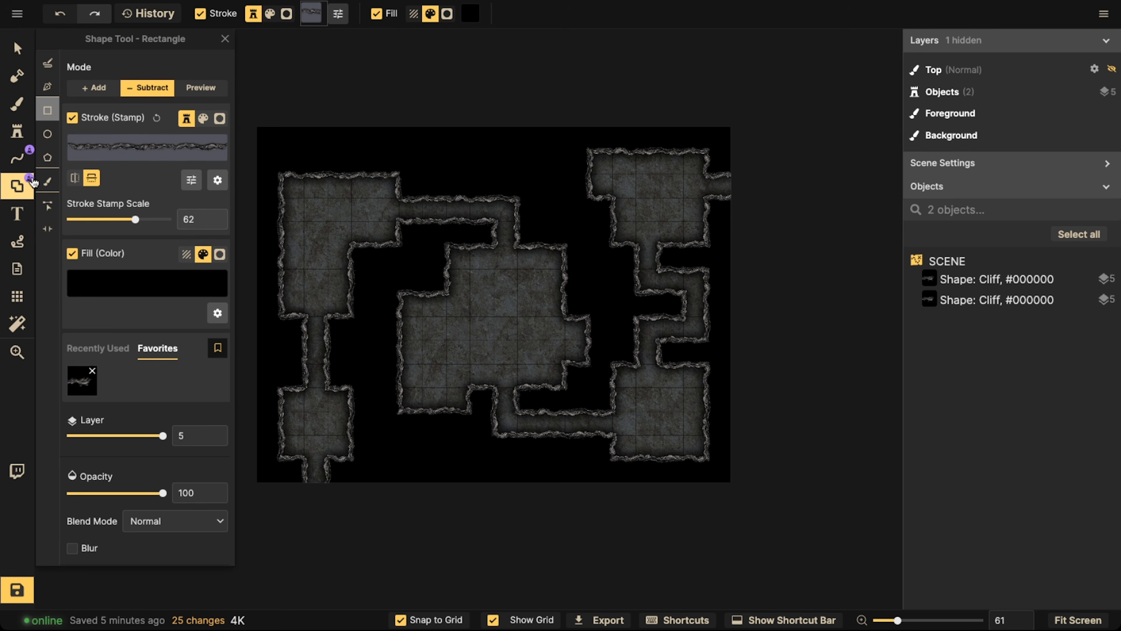
{"action": "left_click", "coordinate": [47, 181]}
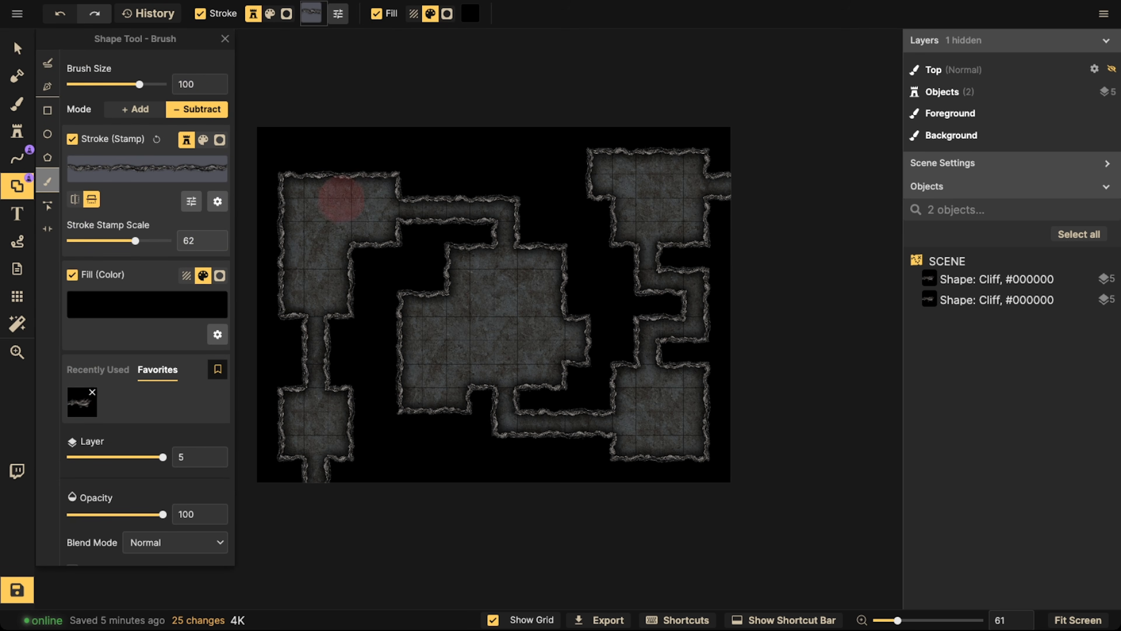
{"action": "left_click_drag", "start_coordinate": [135, 241], "coordinate": [116, 245]}
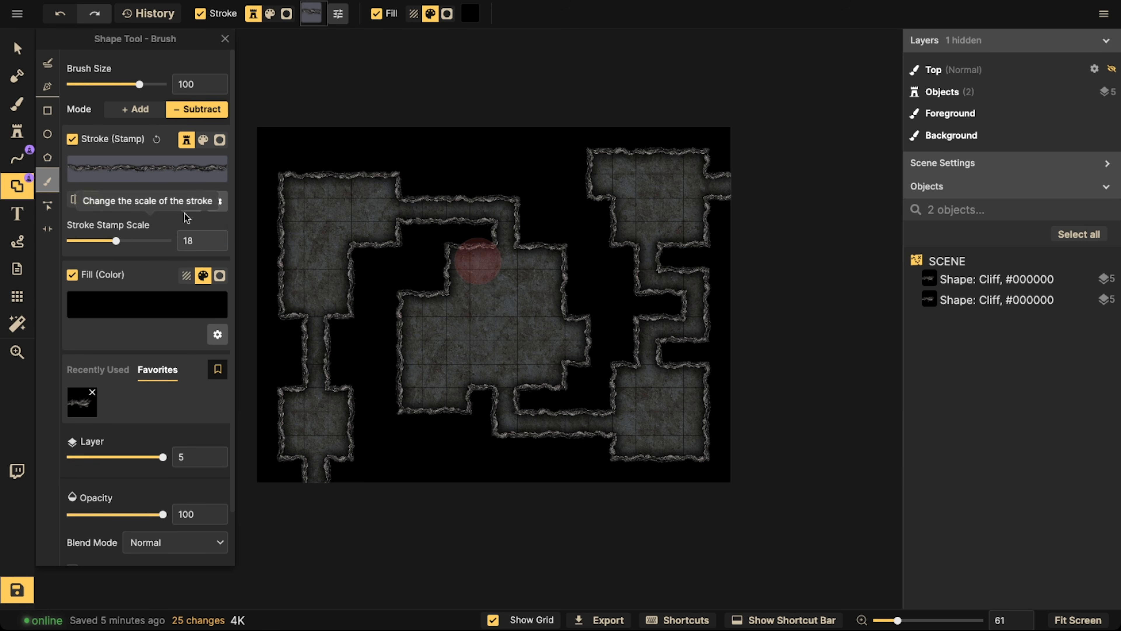
{"action": "left_click", "coordinate": [17, 48]}
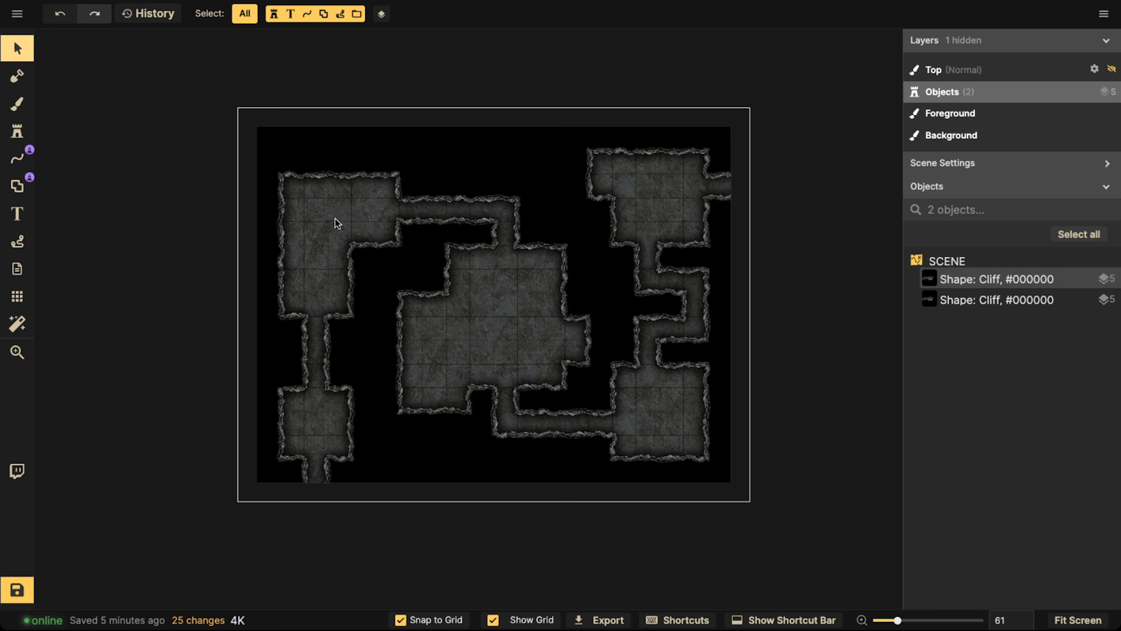
{"action": "left_click", "coordinate": [335, 221]}
{"action": "key", "text": "Escape"}
{"action": "left_click", "coordinate": [17, 186]}
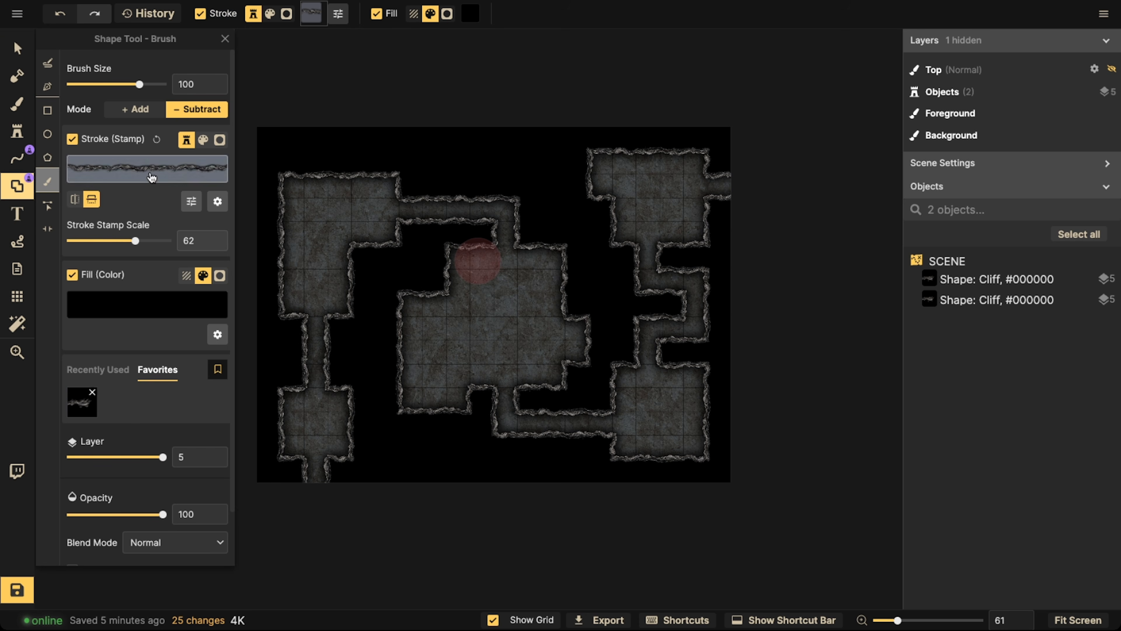
{"action": "scroll", "coordinate": [121, 437], "scroll_direction": "down", "scroll_amount": 2}
{"action": "scroll", "coordinate": [145, 278], "scroll_direction": "up", "scroll_amount": 2}
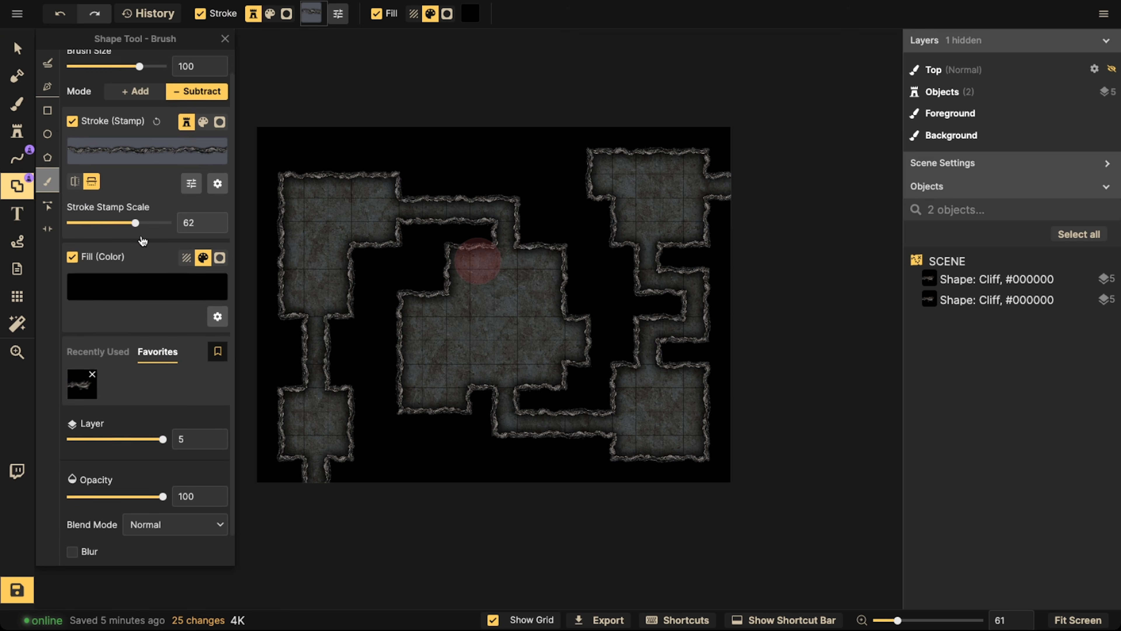
{"action": "left_click_drag", "start_coordinate": [140, 90], "coordinate": [124, 93]}
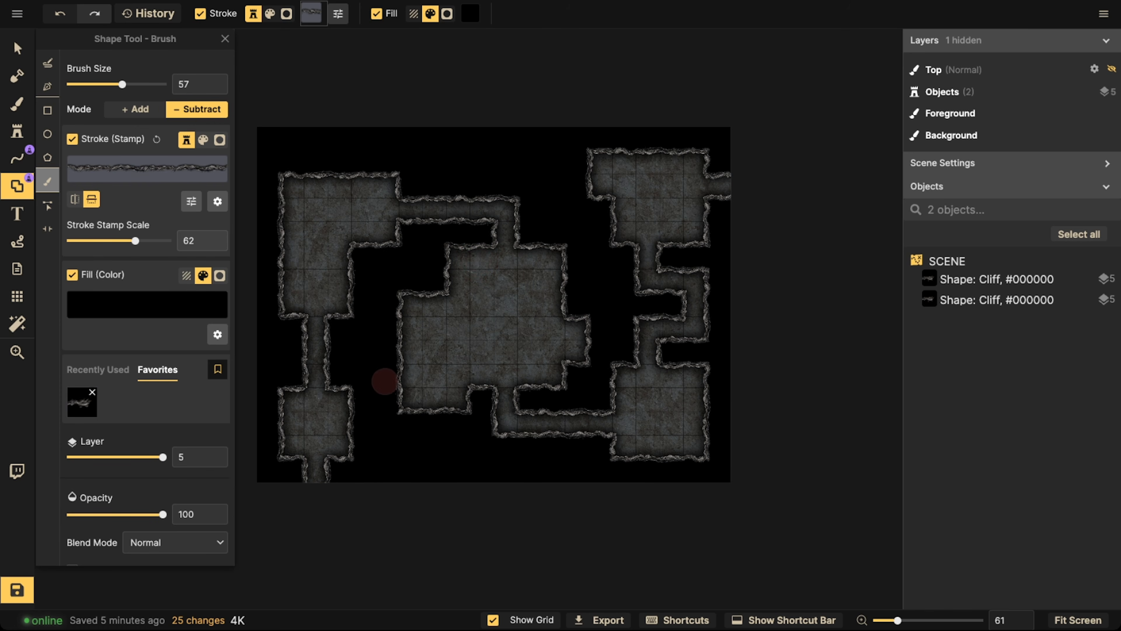
Brush away the lower-left room's right side and lower-left corner and the upper-left room's inner corner into irregular cave walls
{"action": "scroll", "coordinate": [384, 380], "scroll_direction": "up", "scroll_amount": 1}
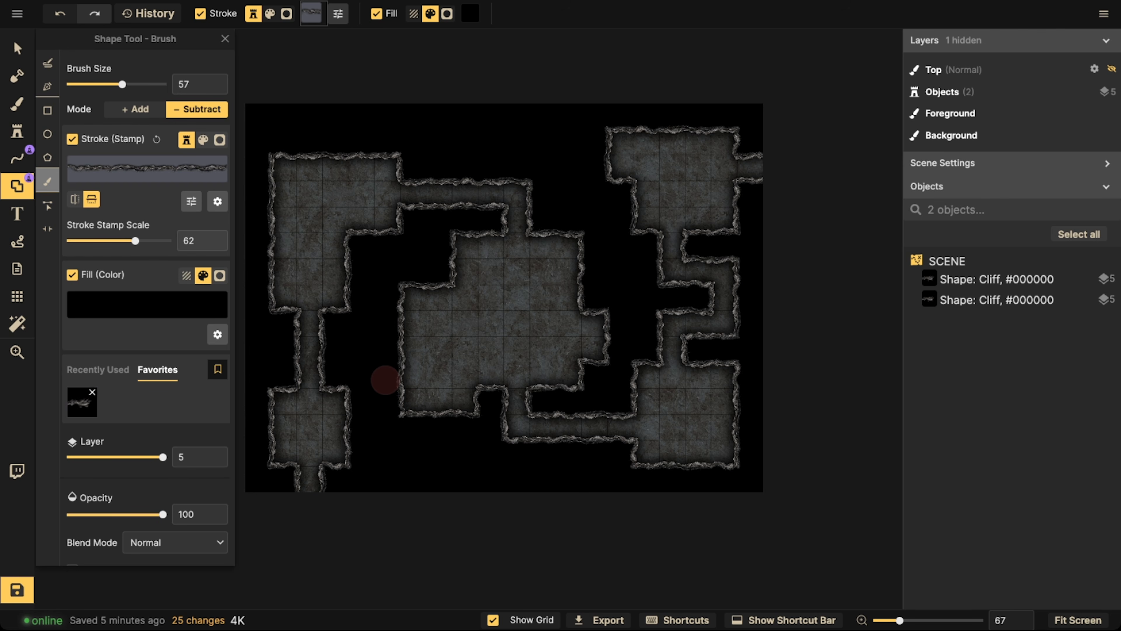
{"action": "key", "text": "space"}
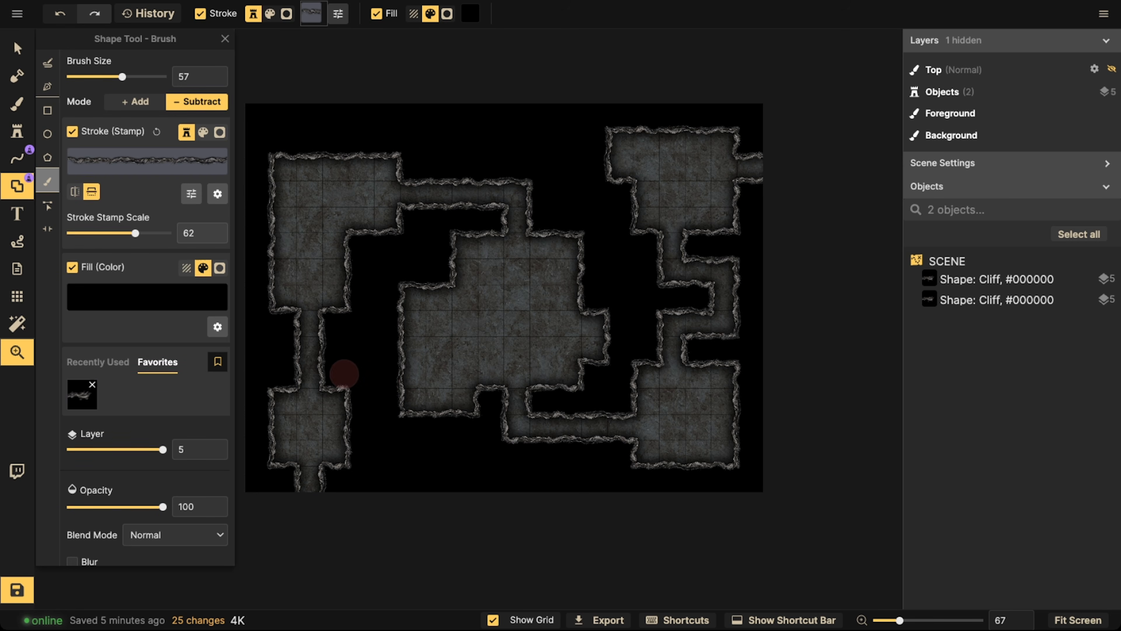
{"action": "mouse_move", "coordinate": [366, 426]}
{"action": "left_mouse_down"}
{"action": "mouse_move", "coordinate": [460, 387]}
{"action": "mouse_move", "coordinate": [437, 369]}
{"action": "mouse_move", "coordinate": [459, 395]}
{"action": "mouse_move", "coordinate": [440, 414]}
{"action": "mouse_move", "coordinate": [441, 342]}
{"action": "mouse_move", "coordinate": [457, 391]}
{"action": "mouse_move", "coordinate": [437, 384]}
{"action": "left_mouse_up"}
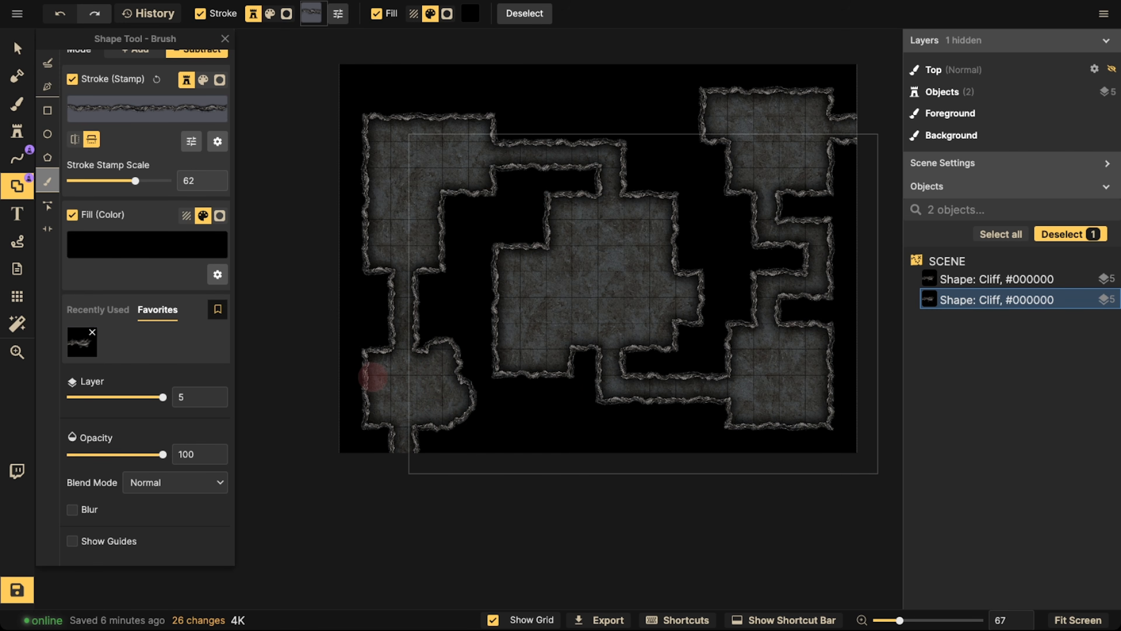
{"action": "left_click_drag", "start_coordinate": [368, 410], "coordinate": [363, 401]}
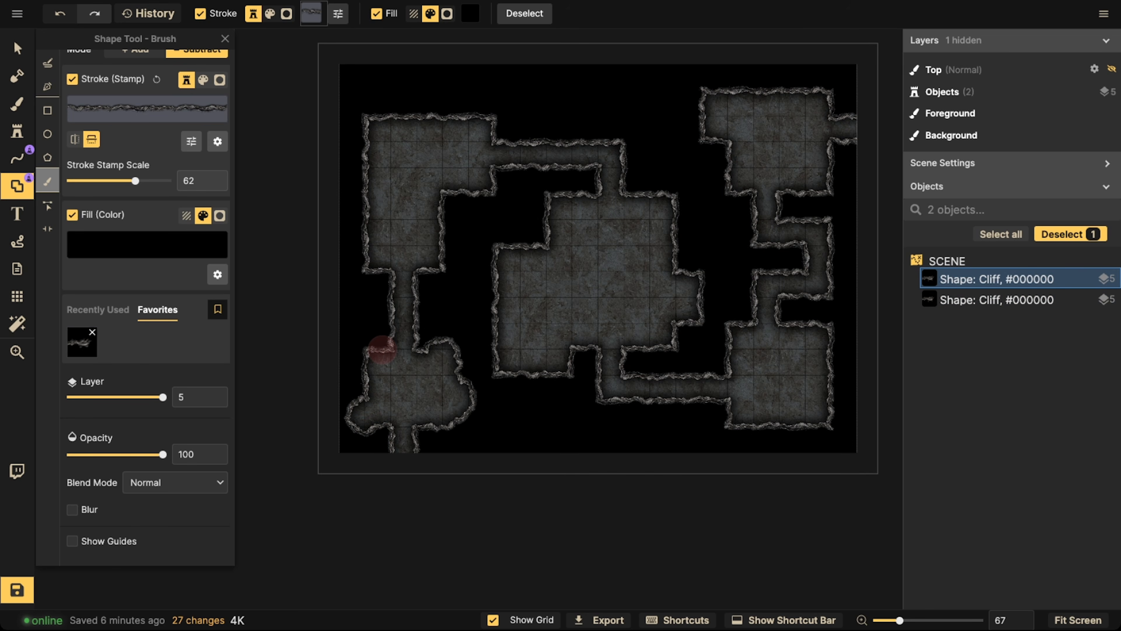
{"action": "mouse_move", "coordinate": [479, 176]}
{"action": "left_mouse_down"}
{"action": "mouse_move", "coordinate": [450, 190]}
{"action": "mouse_move", "coordinate": [435, 222]}
{"action": "left_mouse_up"}
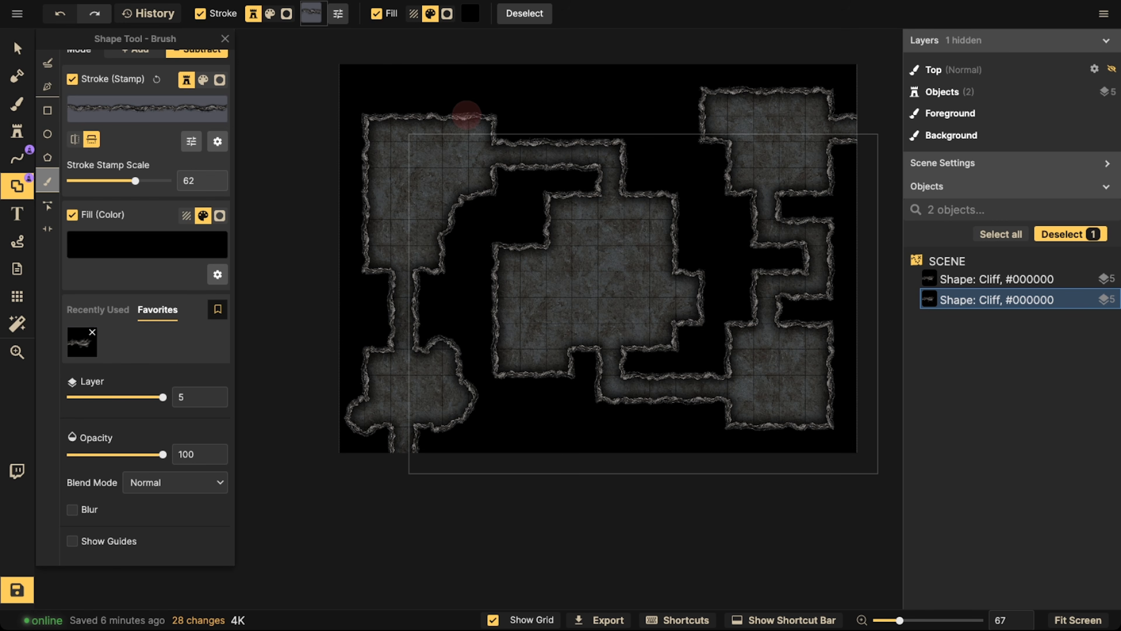
Subtract rounded bulges along the upper-left room's top, the corridor beside it and the central room's two upper corners
{"action": "mouse_move", "coordinate": [462, 117]}
{"action": "left_mouse_down"}
{"action": "mouse_move", "coordinate": [421, 101]}
{"action": "mouse_move", "coordinate": [390, 110]}
{"action": "mouse_move", "coordinate": [420, 125]}
{"action": "mouse_move", "coordinate": [434, 114]}
{"action": "left_mouse_up"}
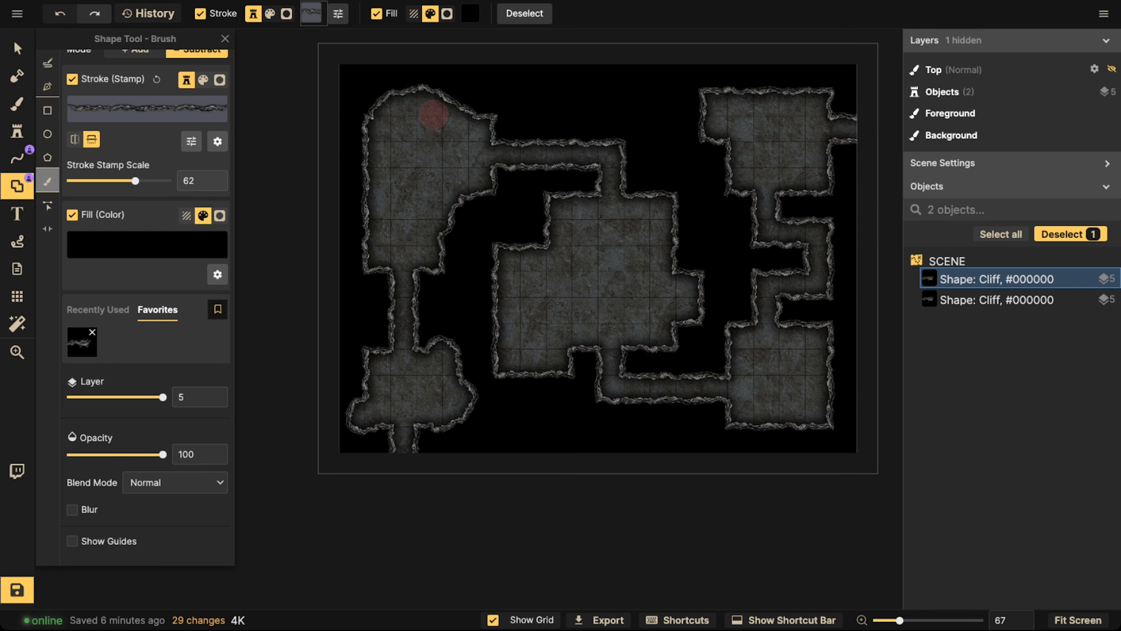
{"action": "mouse_move", "coordinate": [583, 135]}
{"action": "left_mouse_down"}
{"action": "mouse_move", "coordinate": [577, 95]}
{"action": "mouse_move", "coordinate": [640, 100]}
{"action": "mouse_move", "coordinate": [651, 128]}
{"action": "mouse_move", "coordinate": [601, 133]}
{"action": "mouse_move", "coordinate": [573, 120]}
{"action": "mouse_move", "coordinate": [562, 137]}
{"action": "mouse_move", "coordinate": [630, 129]}
{"action": "mouse_move", "coordinate": [629, 142]}
{"action": "mouse_move", "coordinate": [658, 118]}
{"action": "mouse_move", "coordinate": [583, 98]}
{"action": "mouse_move", "coordinate": [601, 80]}
{"action": "left_mouse_up"}
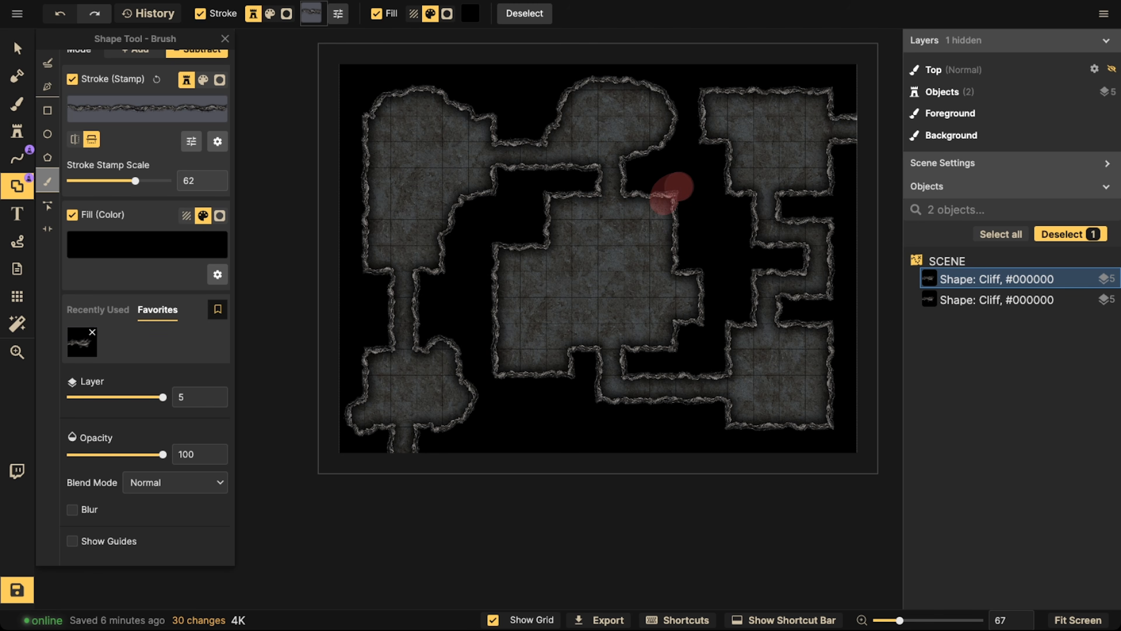
{"action": "mouse_move", "coordinate": [678, 186]}
{"action": "left_mouse_down"}
{"action": "mouse_move", "coordinate": [695, 218]}
{"action": "mouse_move", "coordinate": [680, 230]}
{"action": "mouse_move", "coordinate": [684, 204]}
{"action": "mouse_move", "coordinate": [643, 207]}
{"action": "mouse_move", "coordinate": [671, 196]}
{"action": "left_mouse_up"}
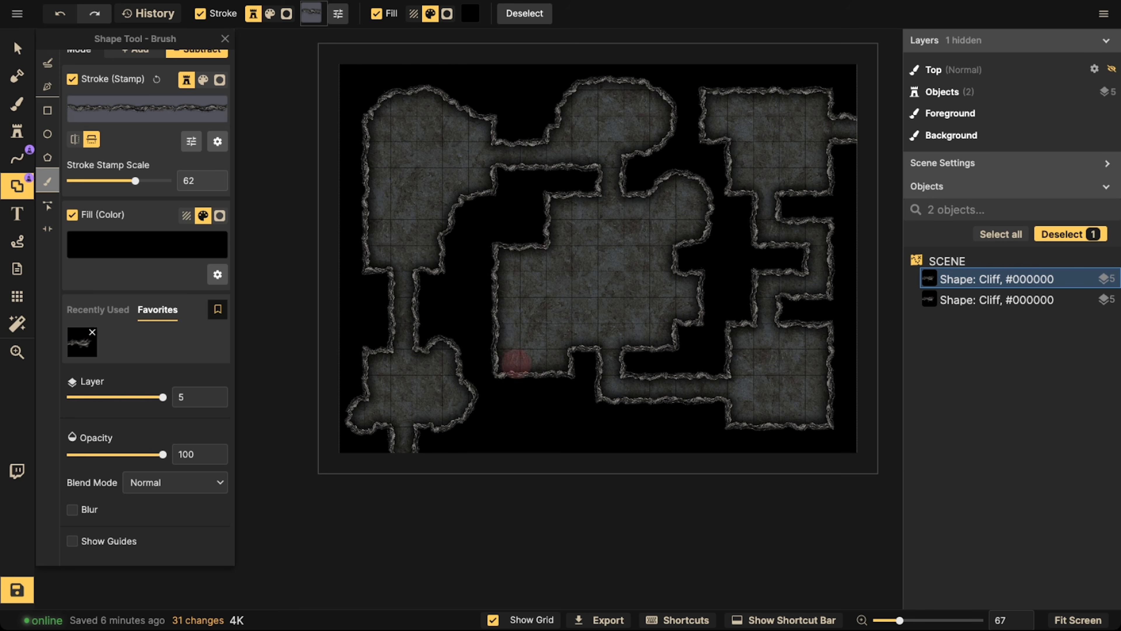
{"action": "left_click_drag", "start_coordinate": [508, 245], "coordinate": [481, 241]}
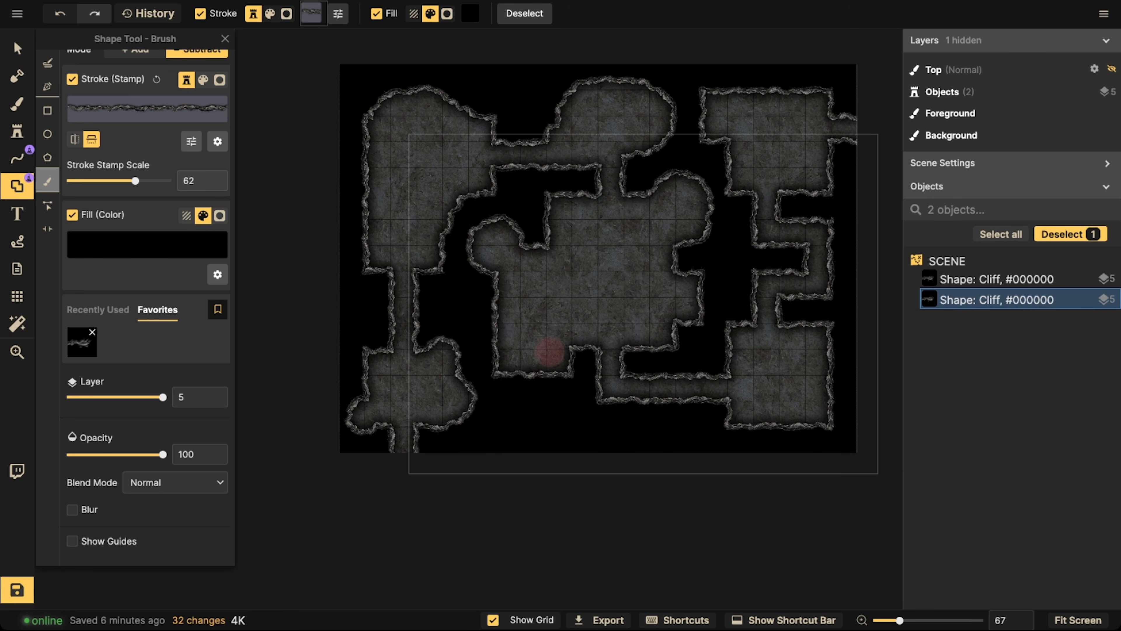
Brush a curved passage below the central room to the lower corridor, leaving a rock island in the middle
{"action": "mouse_move", "coordinate": [529, 371]}
{"action": "left_mouse_down"}
{"action": "mouse_move", "coordinate": [537, 417]}
{"action": "mouse_move", "coordinate": [563, 427]}
{"action": "mouse_move", "coordinate": [610, 396]}
{"action": "left_mouse_up"}
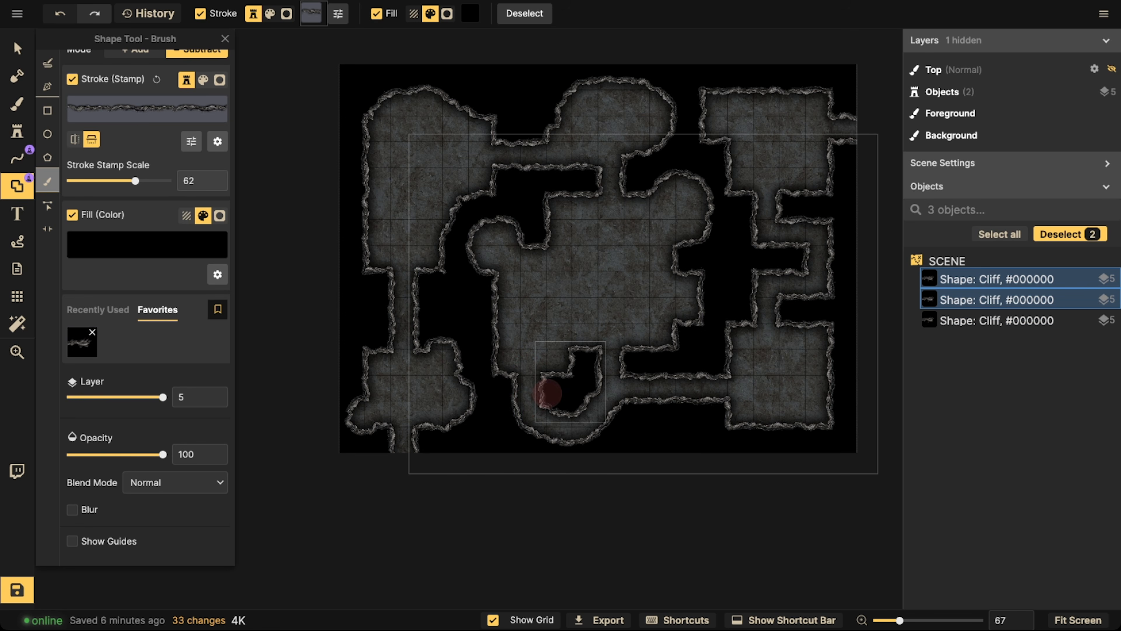
{"action": "left_click", "coordinate": [527, 416]}
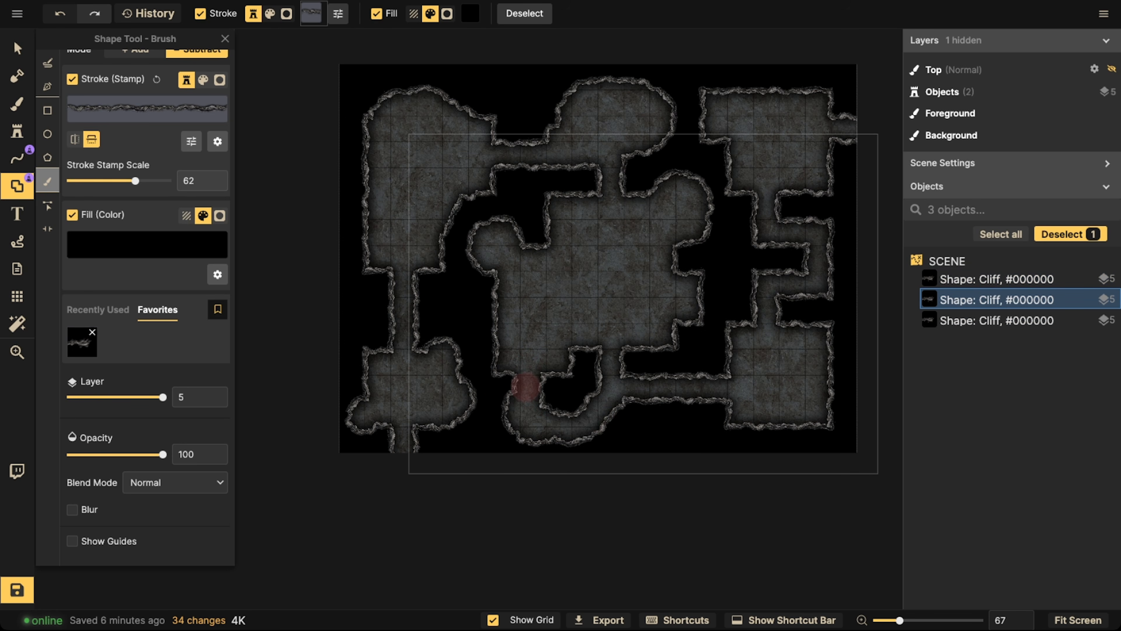
{"action": "left_click_drag", "start_coordinate": [603, 413], "coordinate": [610, 392]}
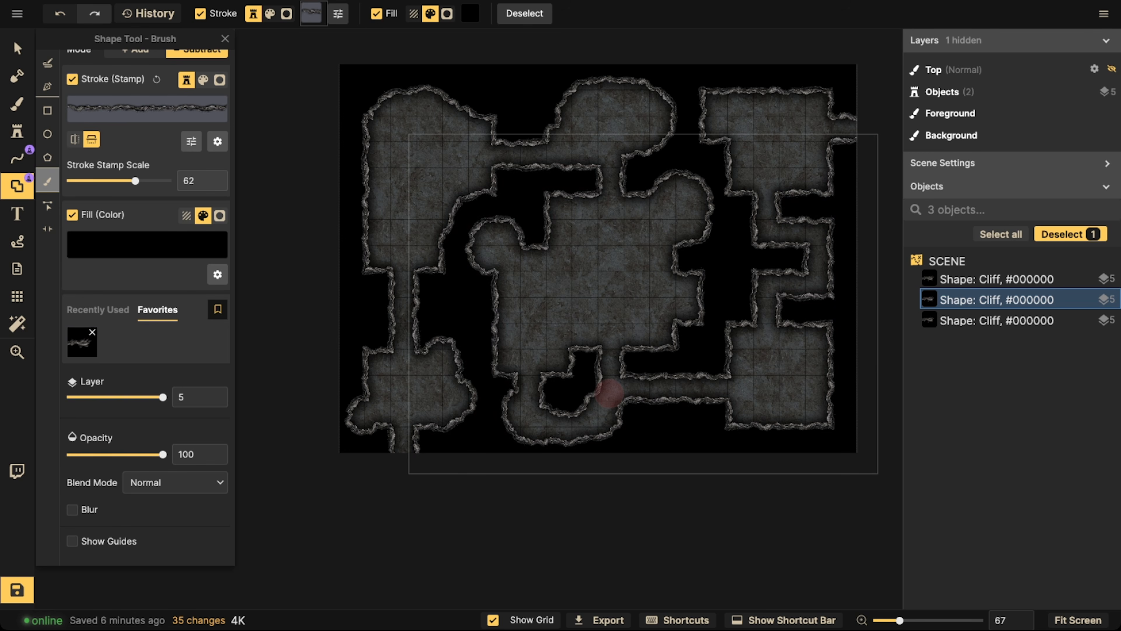
Brush away the edges and corners of the lower-right and upper-right rooms into irregular cave walls
{"action": "mouse_move", "coordinate": [732, 360]}
{"action": "left_mouse_down"}
{"action": "mouse_move", "coordinate": [711, 375]}
{"action": "mouse_move", "coordinate": [721, 400]}
{"action": "mouse_move", "coordinate": [708, 385]}
{"action": "left_mouse_up"}
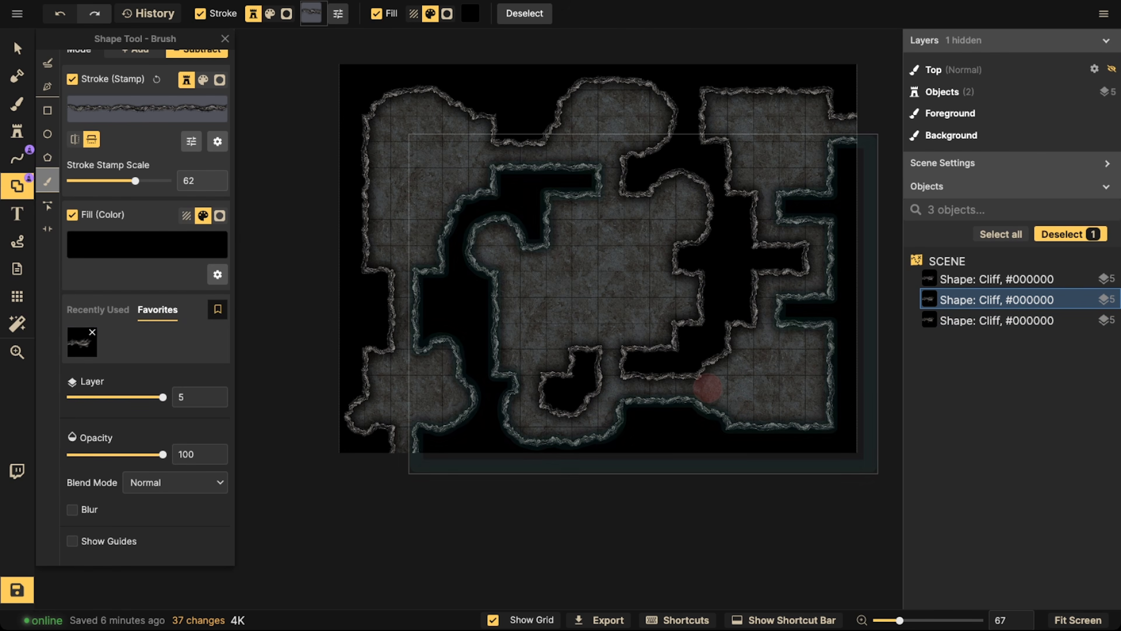
{"action": "left_click_drag", "start_coordinate": [826, 351], "coordinate": [822, 383]}
{"action": "left_click_drag", "start_coordinate": [733, 133], "coordinate": [742, 173]}
{"action": "left_click_drag", "start_coordinate": [826, 113], "coordinate": [746, 95]}
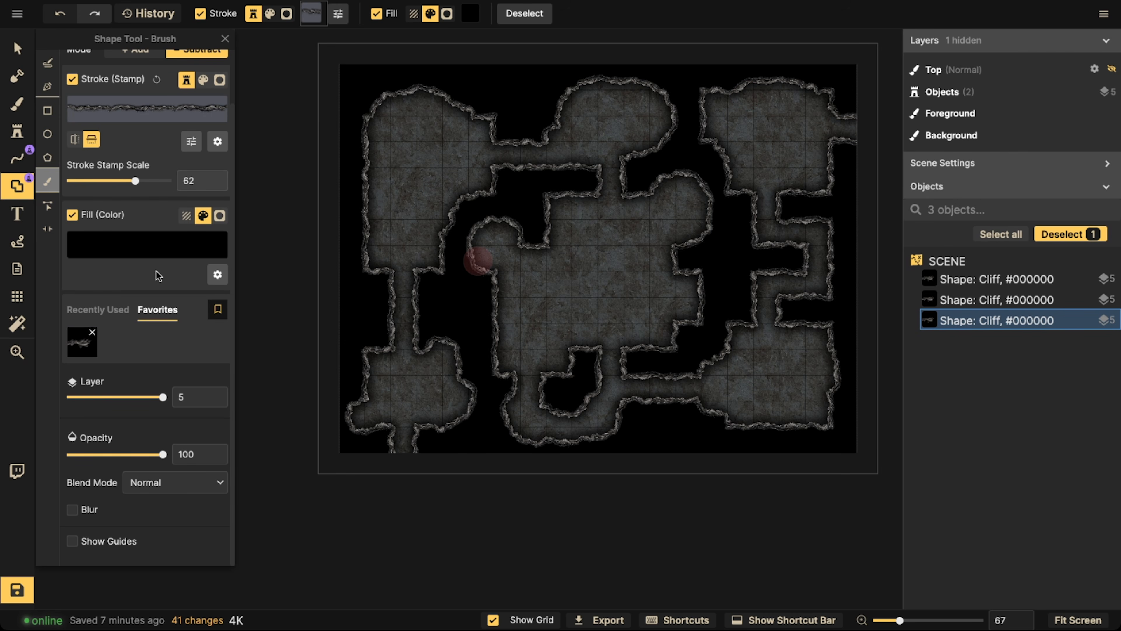
Switch the shape brush to add mode at size 37 and paint an oval rock pillar in the upper-left room
{"action": "scroll", "coordinate": [160, 271], "scroll_direction": "up", "scroll_amount": 2}
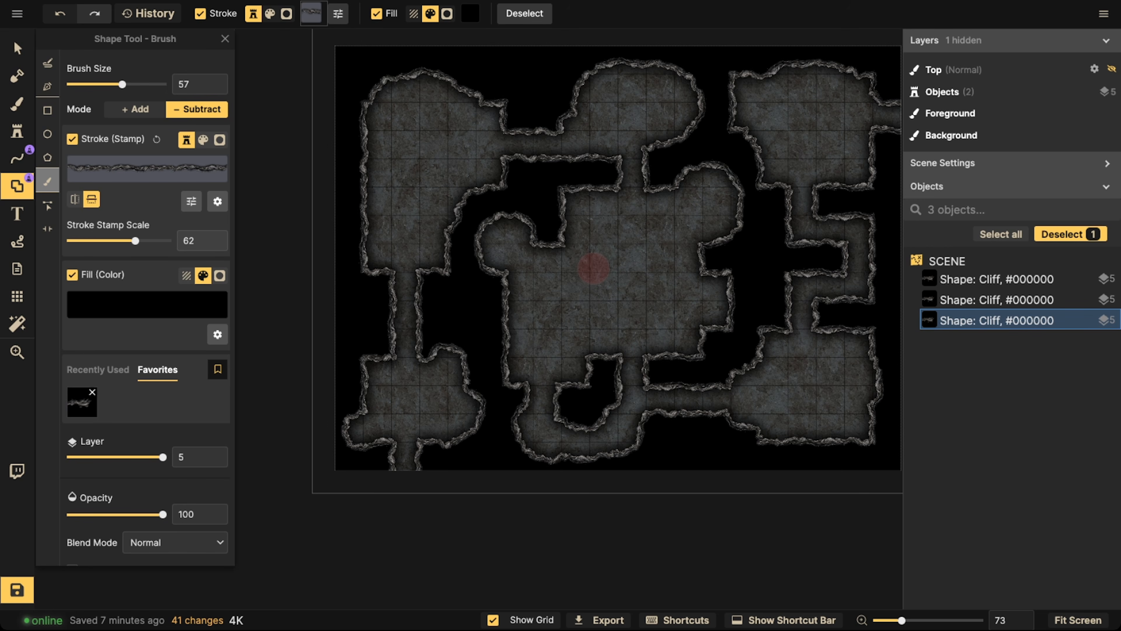
{"action": "left_click", "coordinate": [138, 113]}
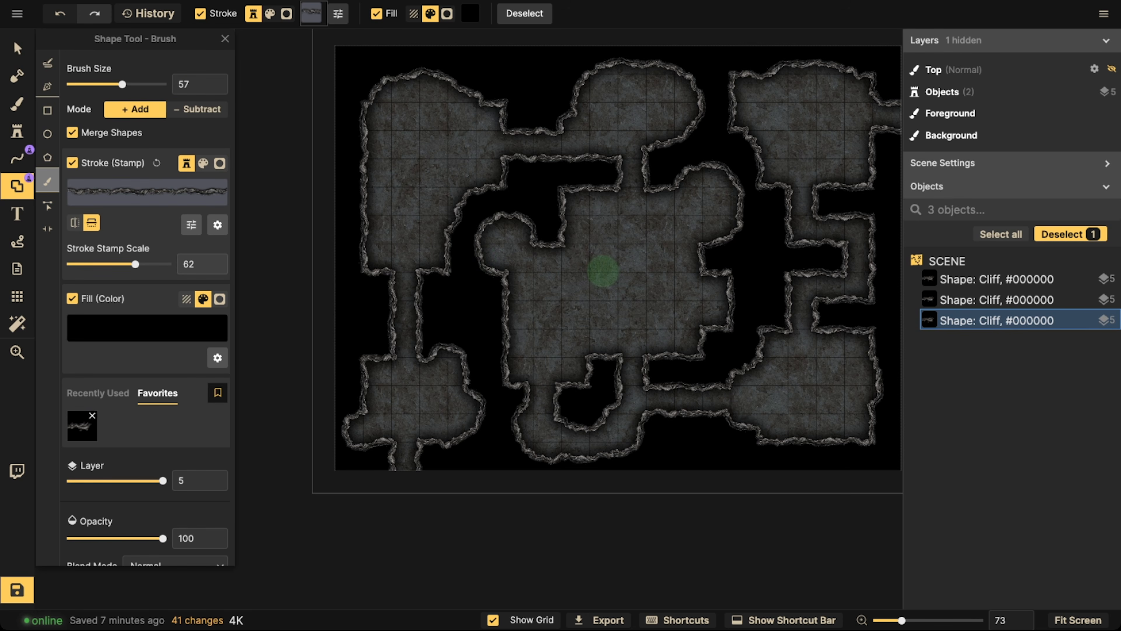
{"action": "key", "text": "bracketleft"}
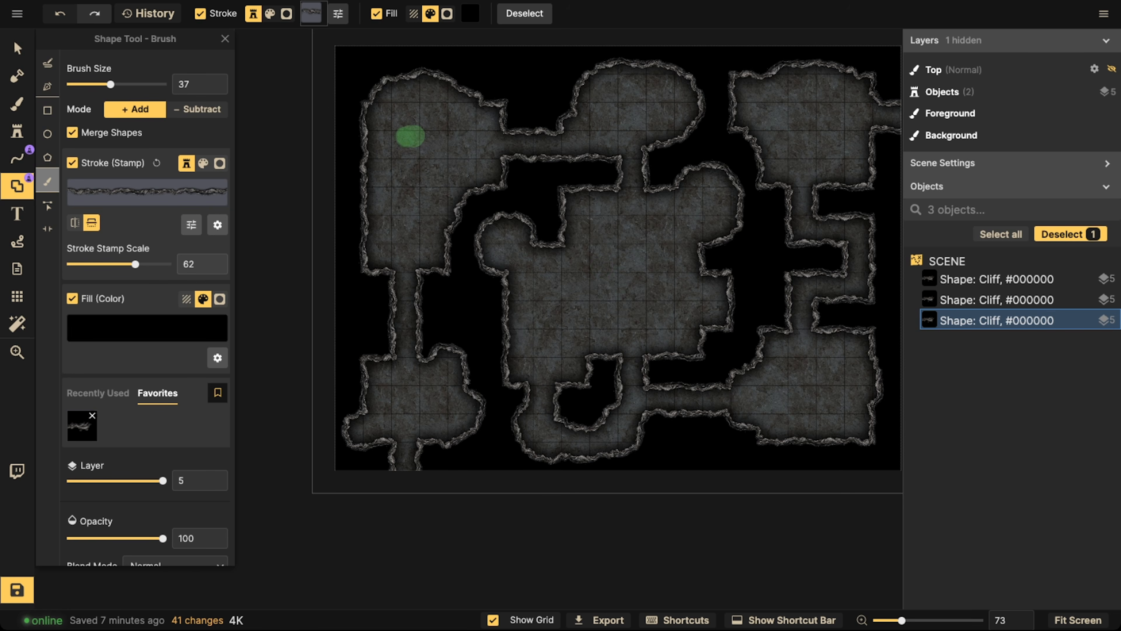
{"action": "mouse_move", "coordinate": [410, 136]}
{"action": "left_mouse_down"}
{"action": "mouse_move", "coordinate": [399, 148]}
{"action": "mouse_move", "coordinate": [423, 130]}
{"action": "left_mouse_up"}
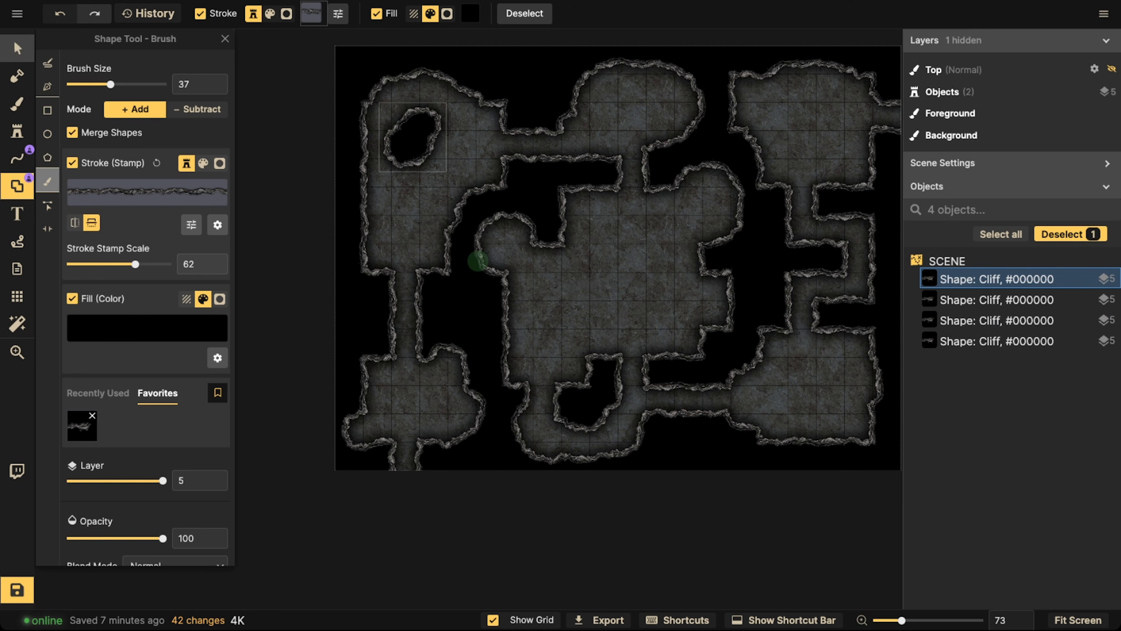
Turn off snapping to the grid and nudge the oval pillar and the rock island below the central room
{"action": "left_click", "coordinate": [17, 47]}
{"action": "left_click_drag", "start_coordinate": [425, 146], "coordinate": [432, 154]}
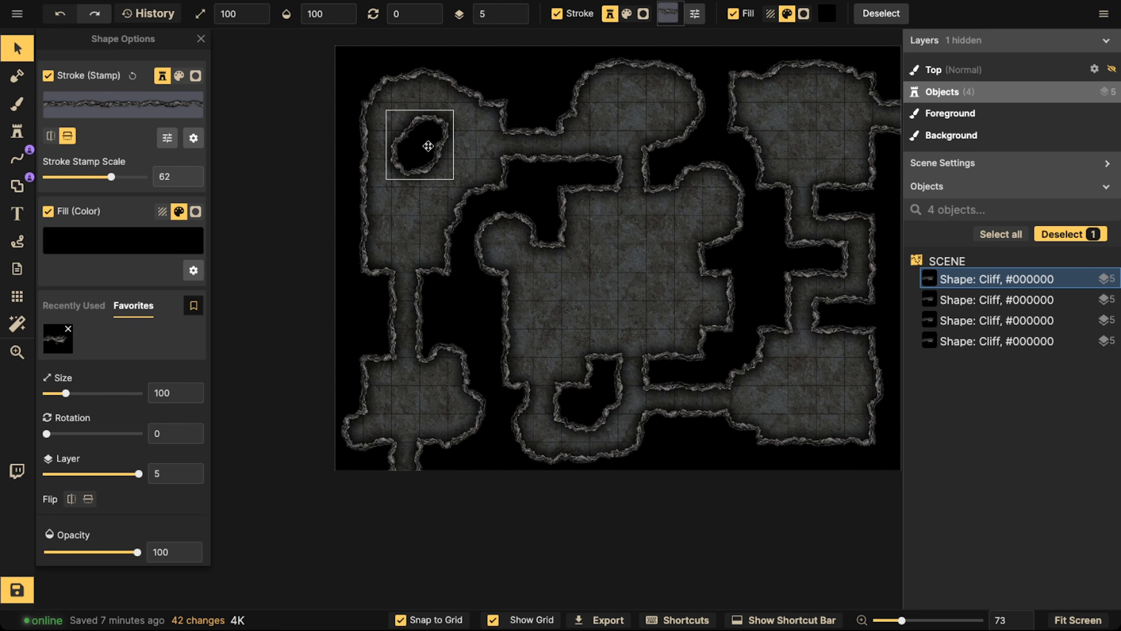
{"action": "left_click", "coordinate": [402, 618]}
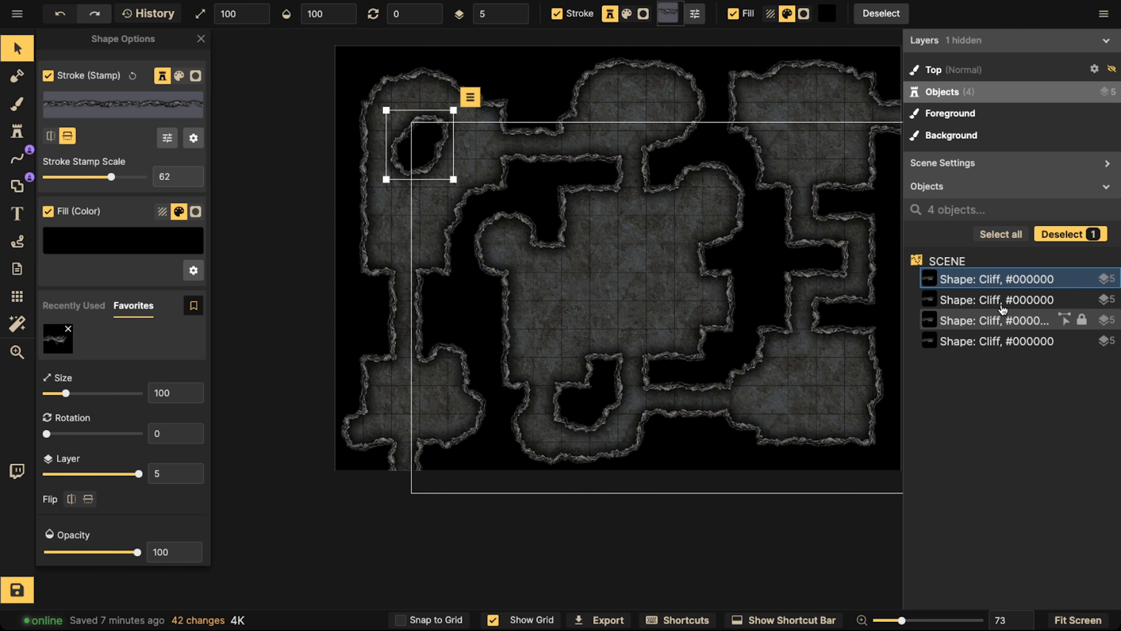
{"action": "left_click", "coordinate": [593, 396]}
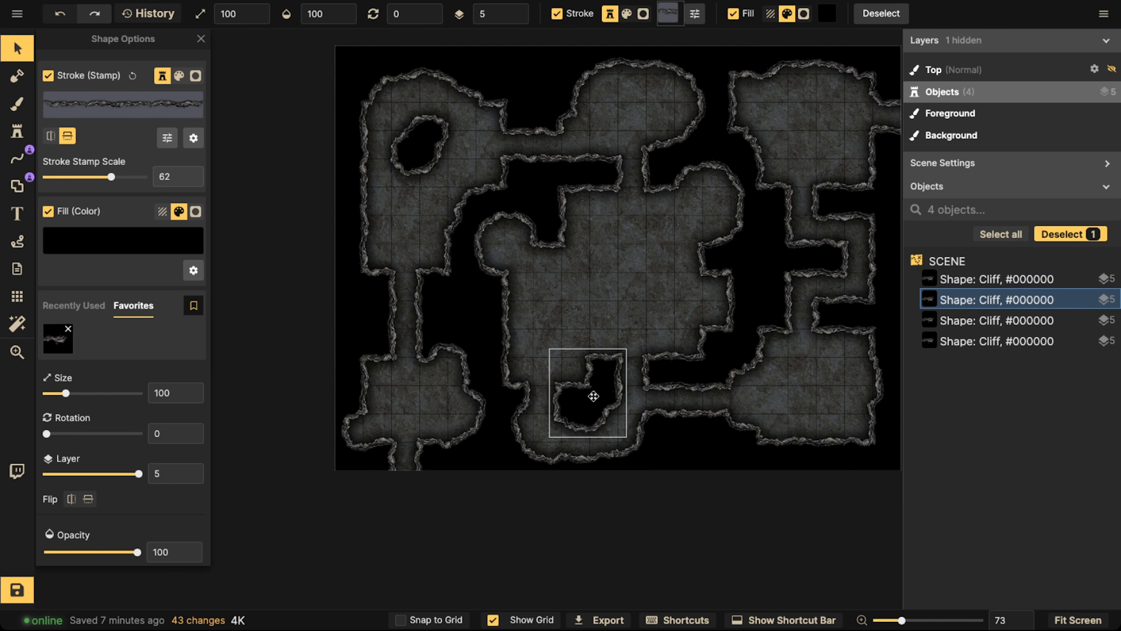
{"action": "left_click_drag", "start_coordinate": [594, 396], "coordinate": [589, 395]}
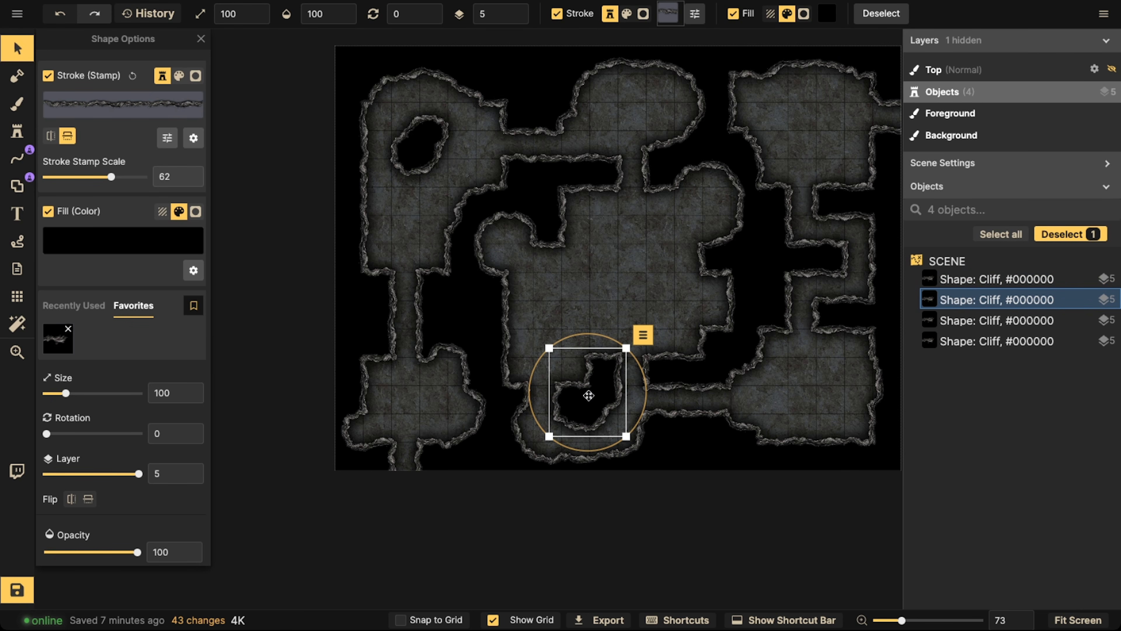
Move the oval pillar slightly upward in the upper-left room and rotate it to 15 degrees
{"action": "left_click", "coordinate": [426, 154]}
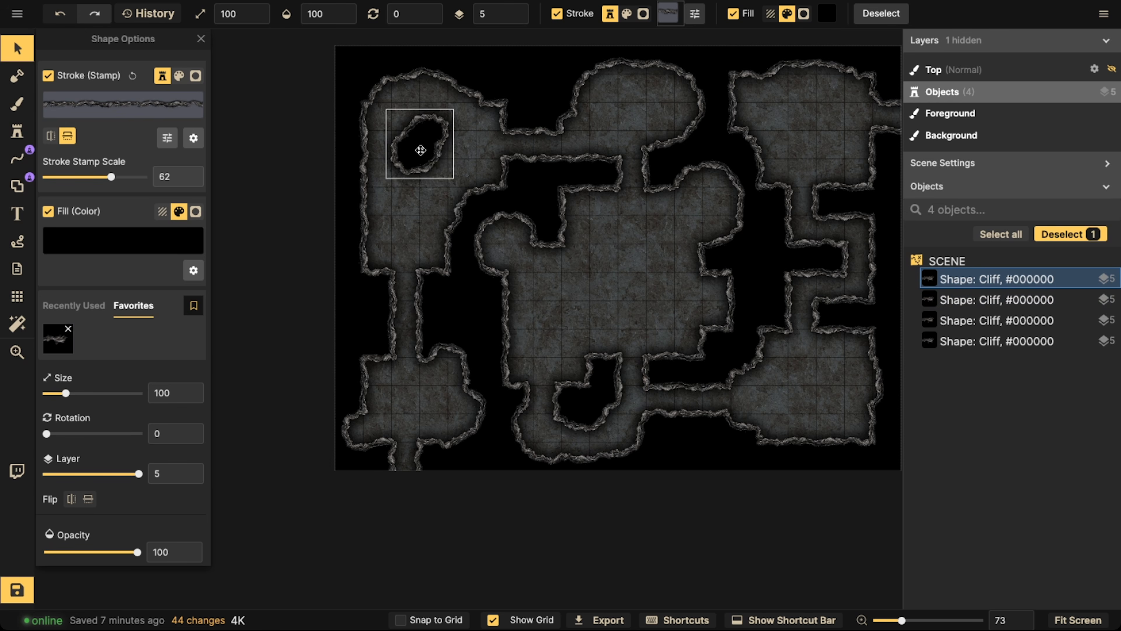
{"action": "left_click_drag", "start_coordinate": [426, 154], "coordinate": [427, 140]}
{"action": "scroll", "coordinate": [421, 143], "scroll_direction": "up", "scroll_amount": 3}
{"action": "scroll", "coordinate": [421, 142], "scroll_direction": "up", "scroll_amount": 5}
{"action": "scroll", "coordinate": [427, 140], "scroll_direction": "up", "scroll_amount": 7}
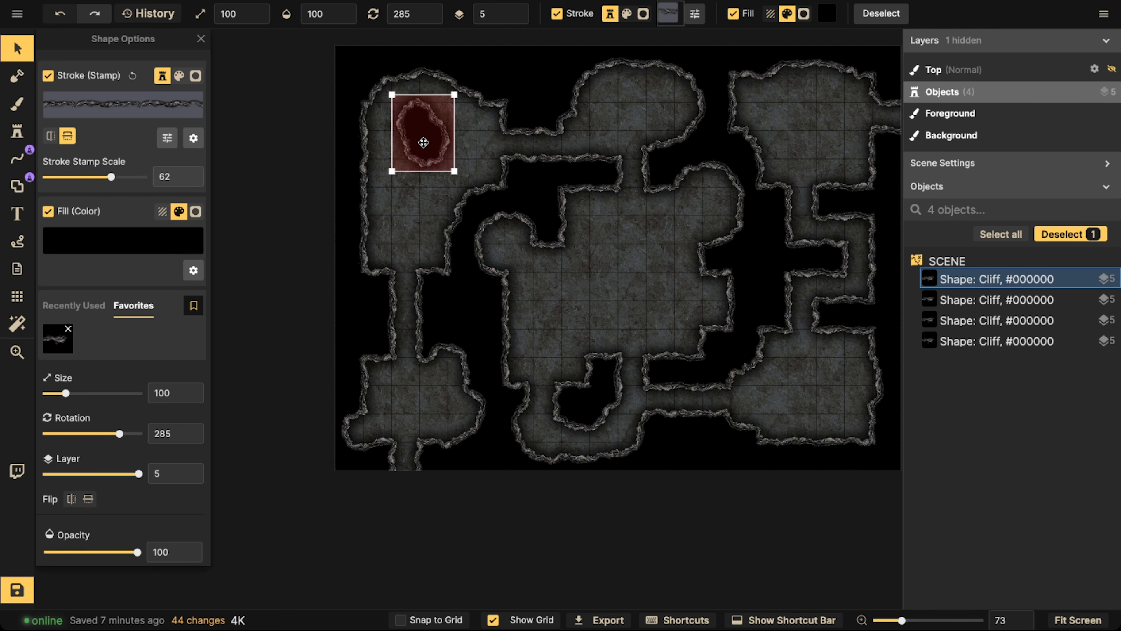
{"action": "scroll", "coordinate": [423, 142], "scroll_direction": "down", "scroll_amount": 13}
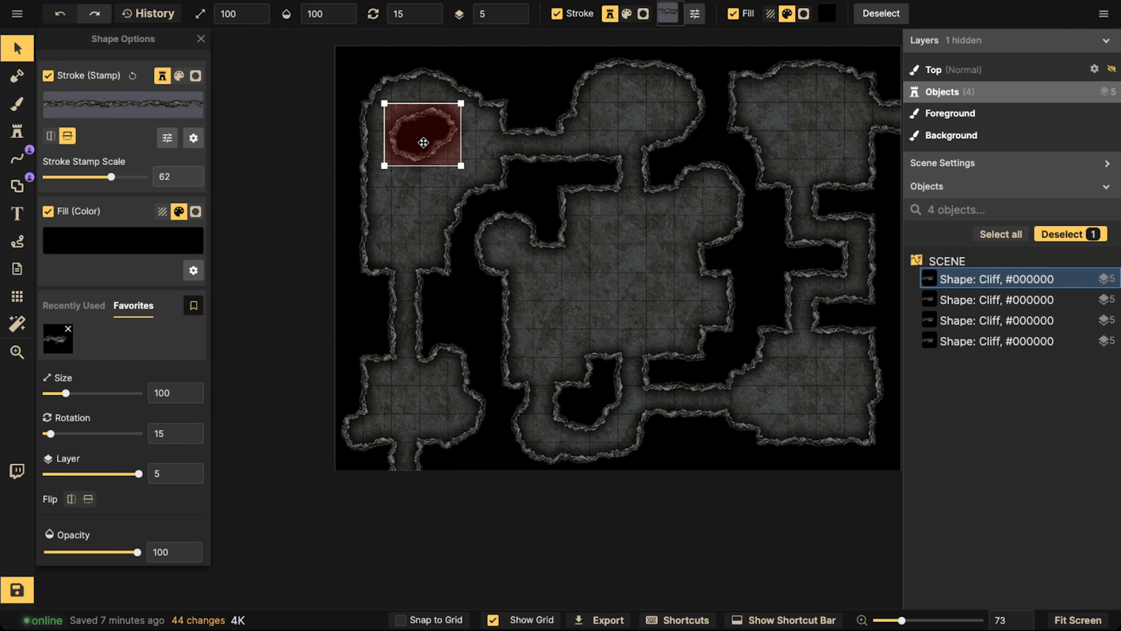
{"action": "scroll", "coordinate": [423, 143], "scroll_direction": "up", "scroll_amount": 1}
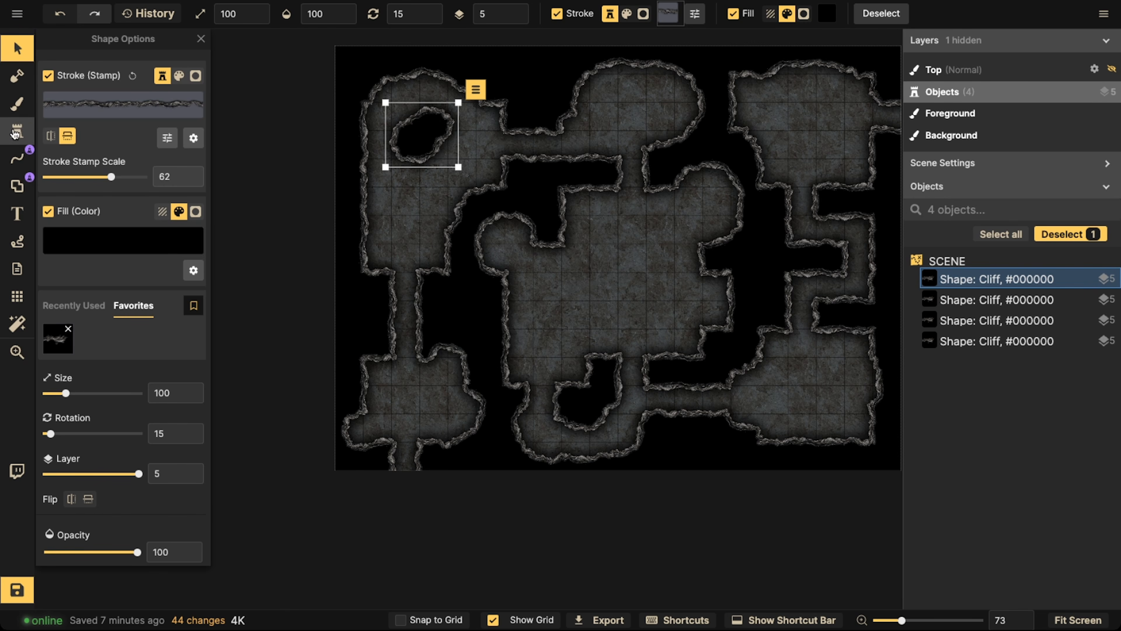
Paint three small round rock pillars in the central room with the shape brush in add mode
{"action": "left_click", "coordinate": [17, 186]}
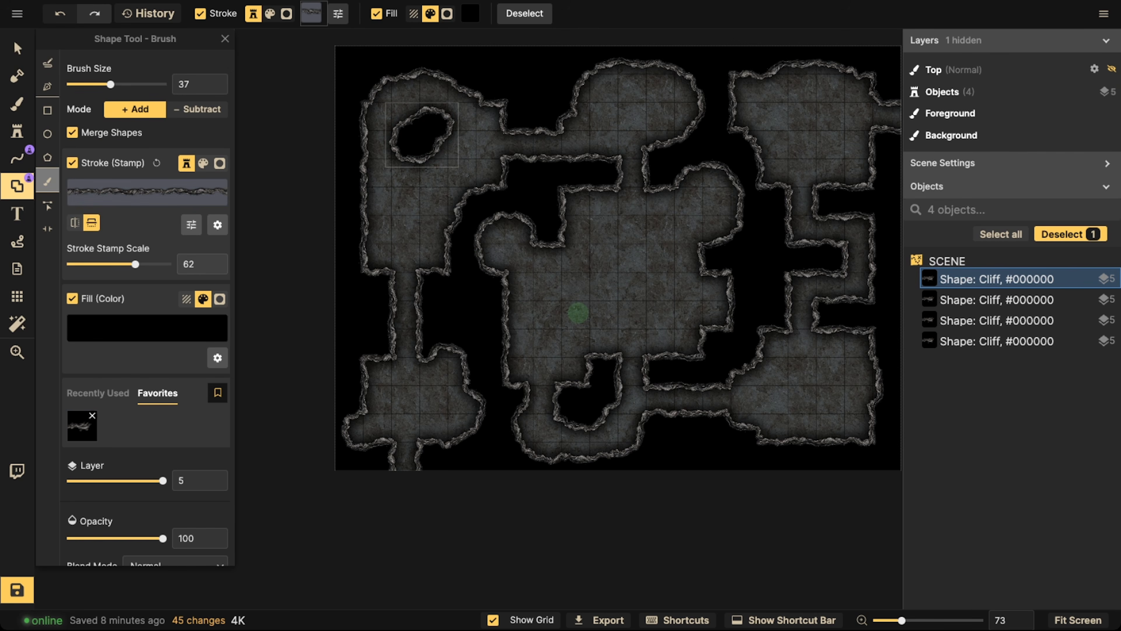
{"action": "key", "text": "space"}
{"action": "left_click_drag", "start_coordinate": [616, 253], "coordinate": [639, 216]}
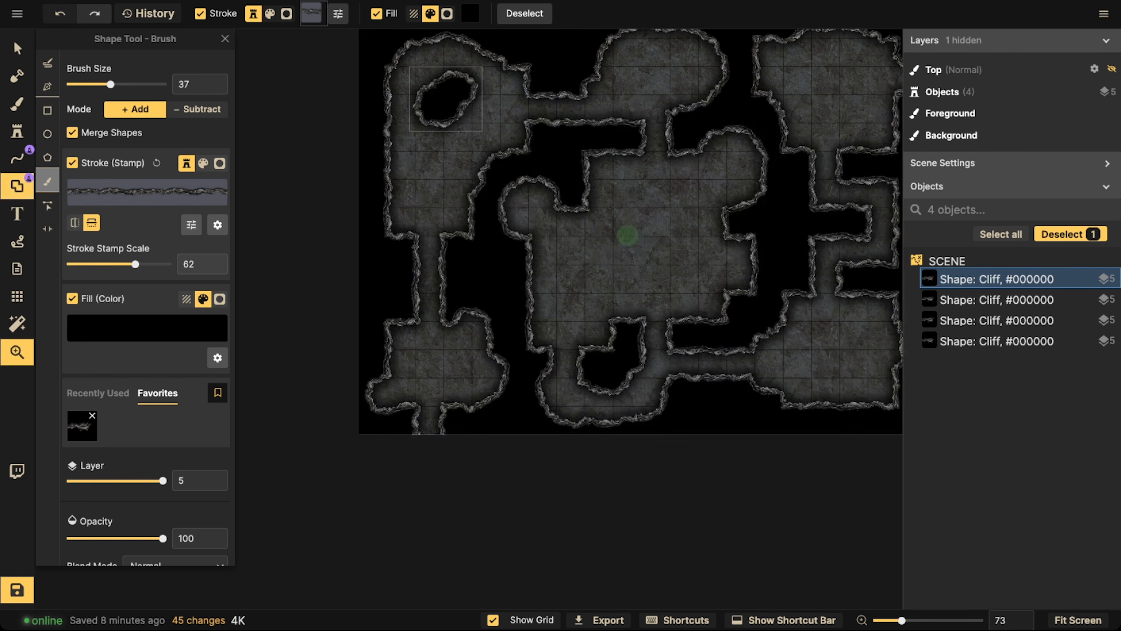
{"action": "left_click_drag", "start_coordinate": [571, 275], "coordinate": [571, 271]}
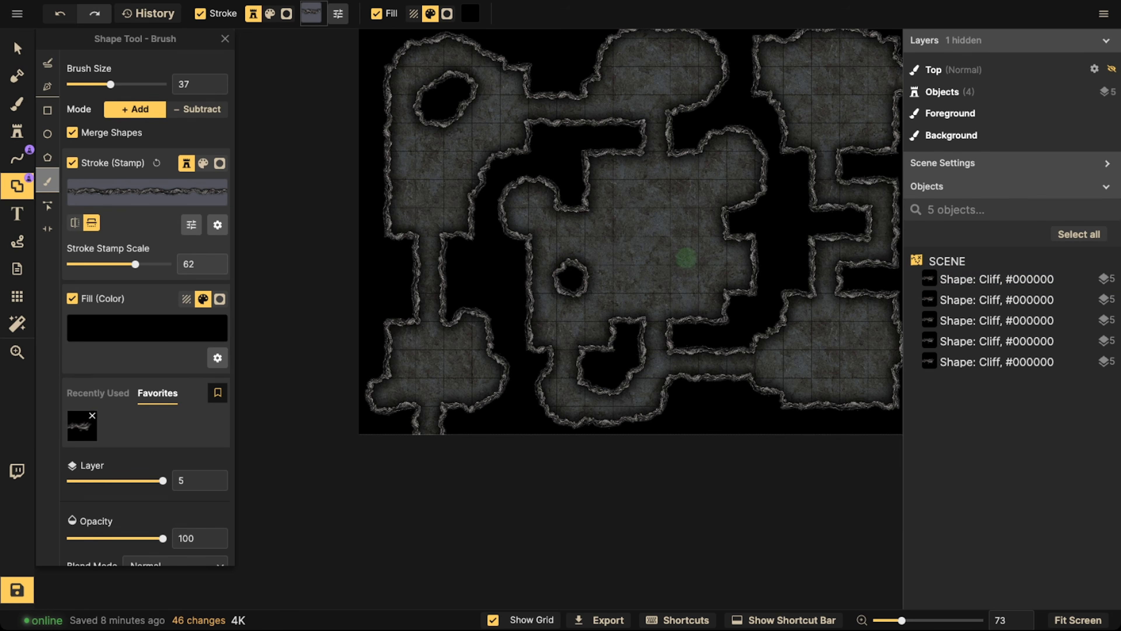
{"action": "left_click_drag", "start_coordinate": [682, 275], "coordinate": [685, 273]}
{"action": "left_click_drag", "start_coordinate": [683, 195], "coordinate": [680, 182]}
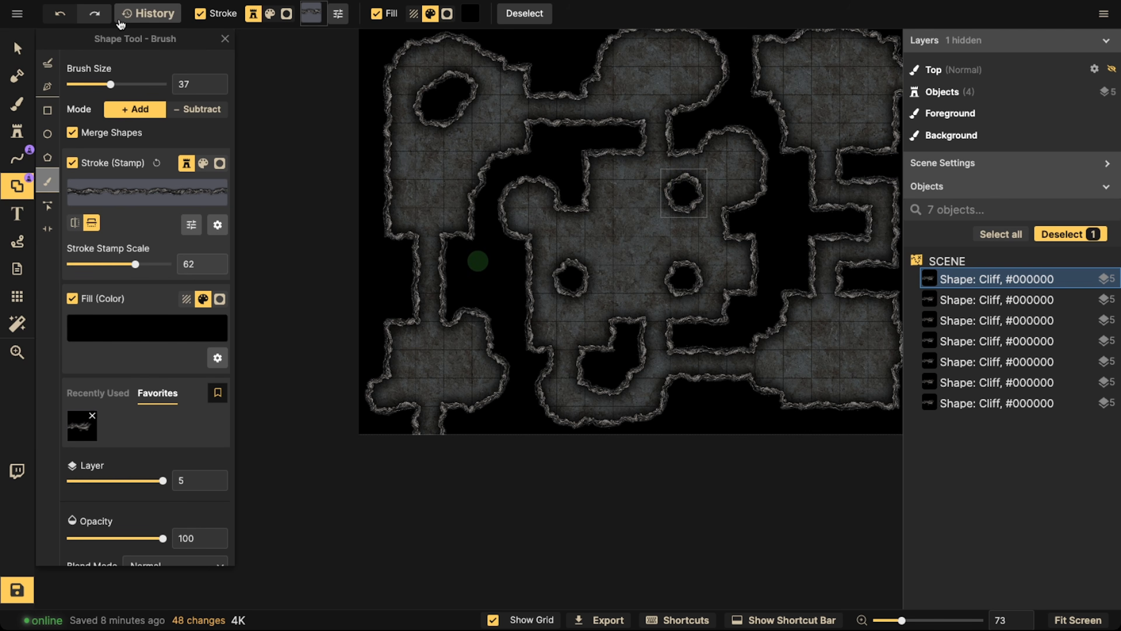
Nudge the central room's uppermost round pillar slightly, deselect it and bring the whole map into view
{"action": "left_click", "coordinate": [16, 47]}
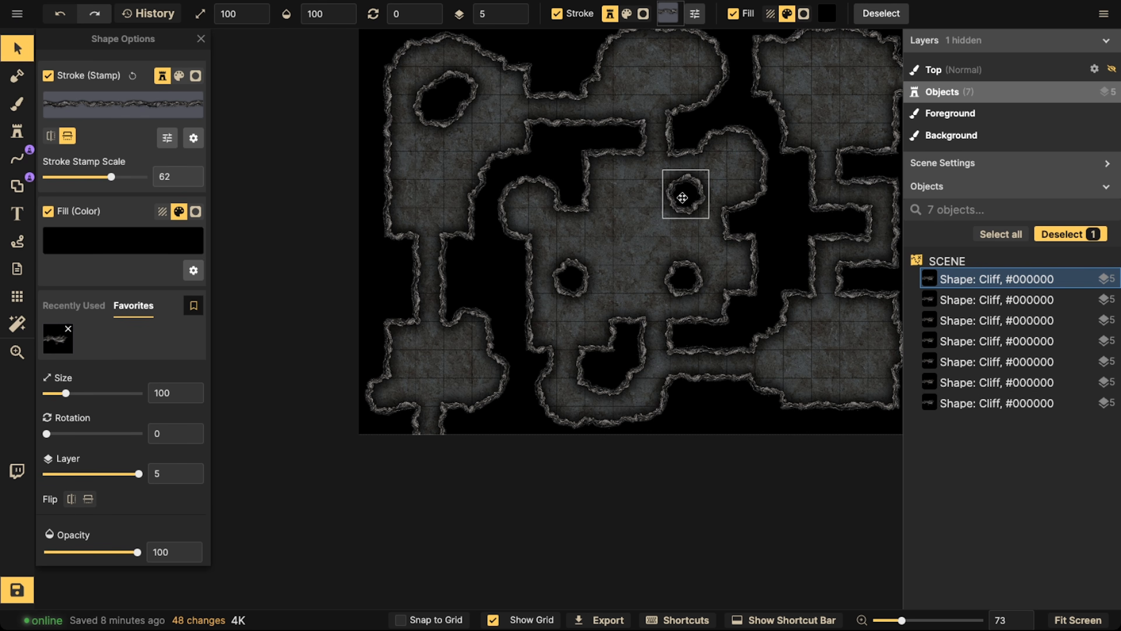
{"action": "left_click", "coordinate": [569, 198]}
{"action": "scroll", "coordinate": [569, 198], "scroll_direction": "down", "scroll_amount": 3}
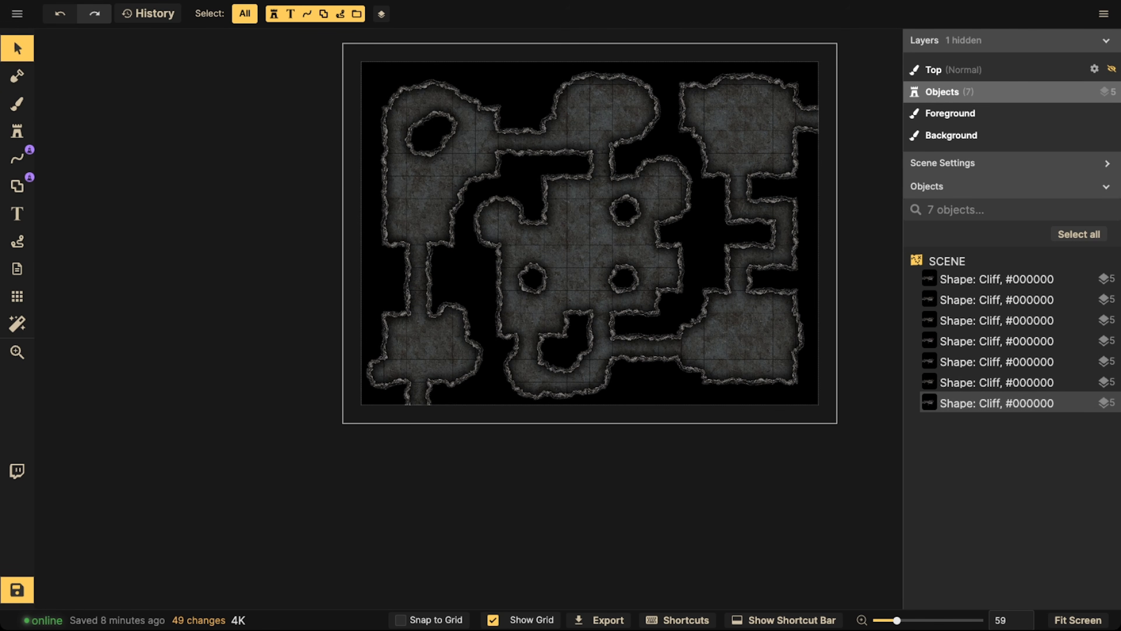
{"action": "key", "text": "space"}
{"action": "left_click_drag", "start_coordinate": [518, 251], "coordinate": [516, 282]}
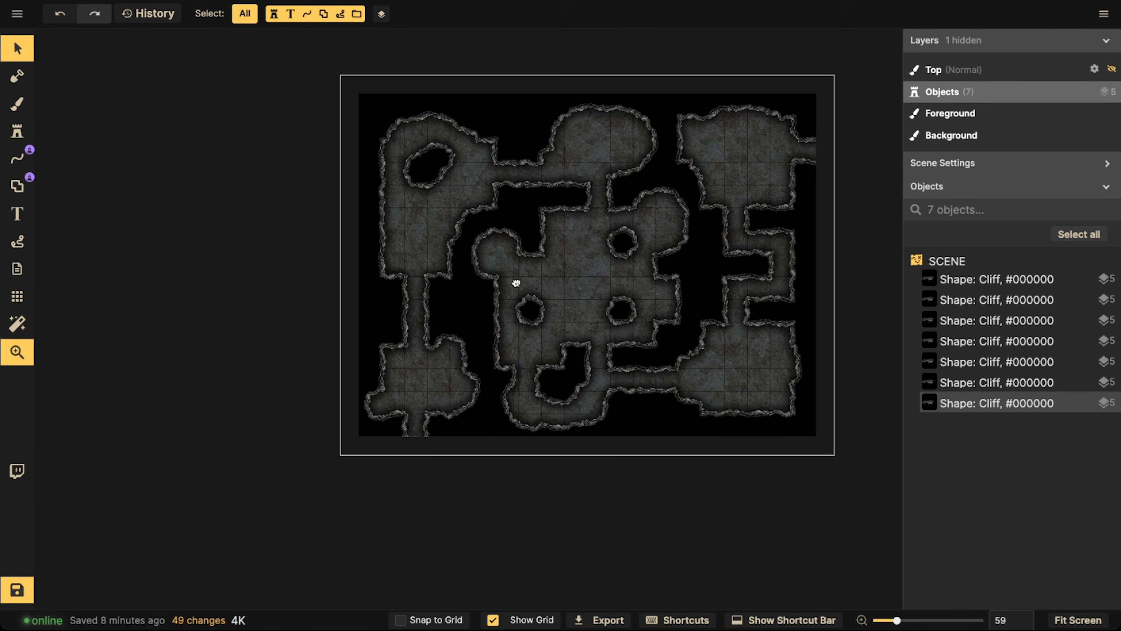
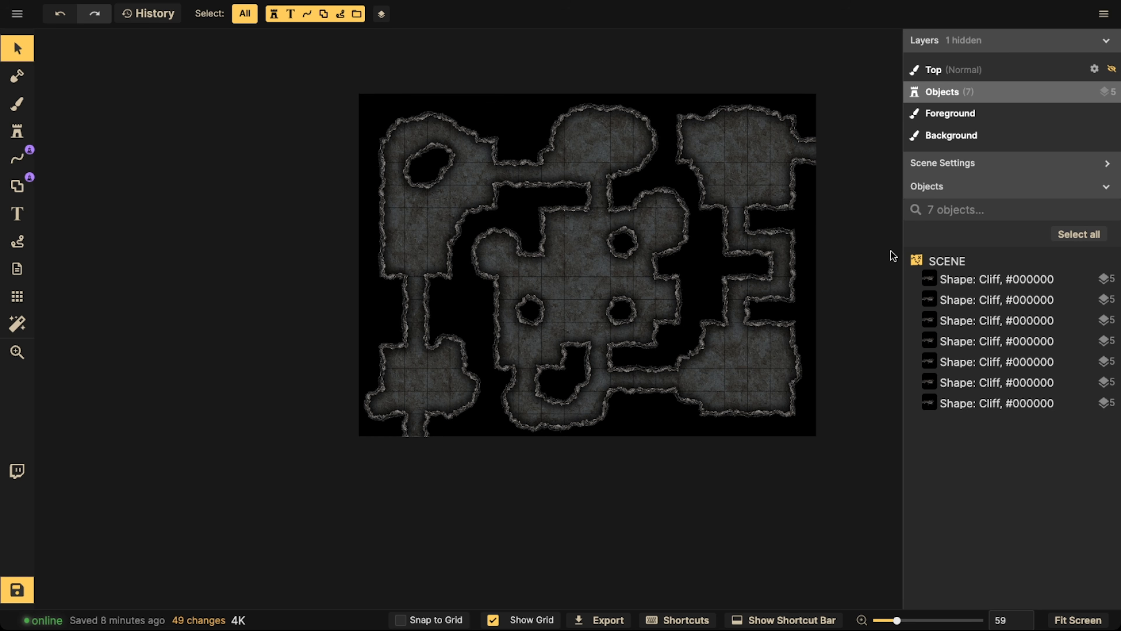
Turn on snapping to the grid and add a portal to the cliff shape, stretched along the upper-left room's whole left wall to its lower corner
{"action": "left_click", "coordinate": [644, 406]}
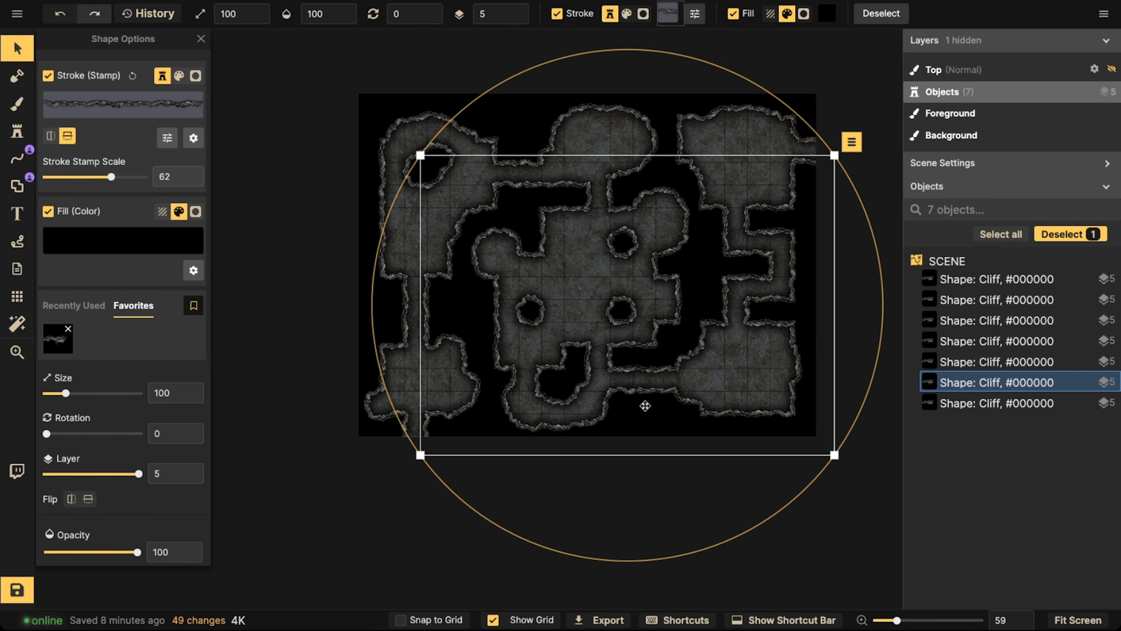
{"action": "left_click", "coordinate": [18, 187]}
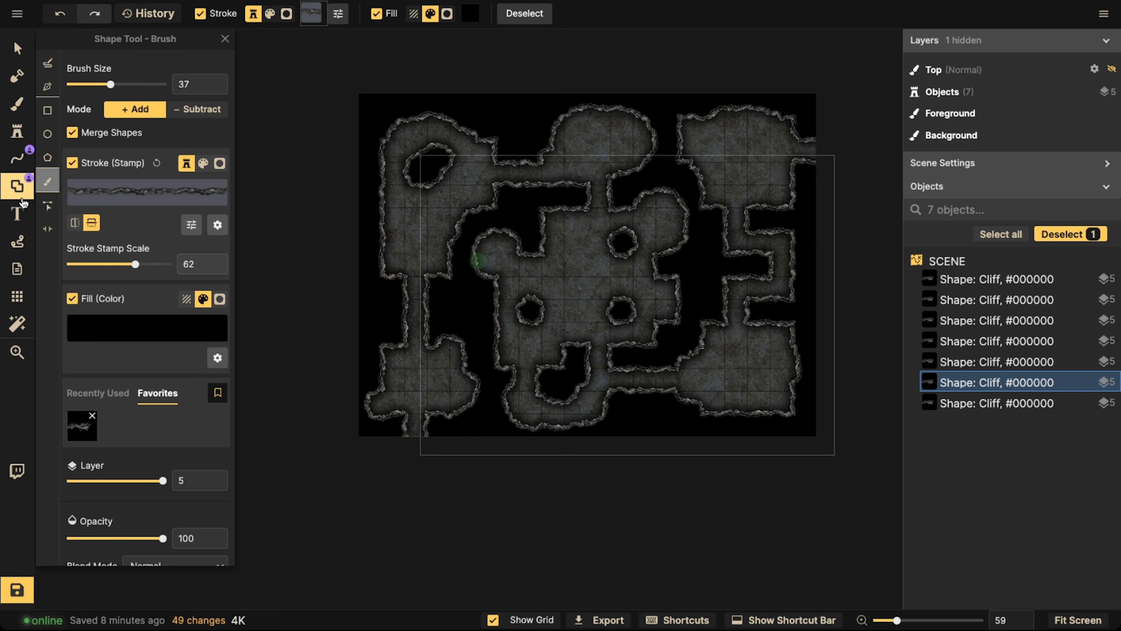
{"action": "left_click", "coordinate": [47, 229]}
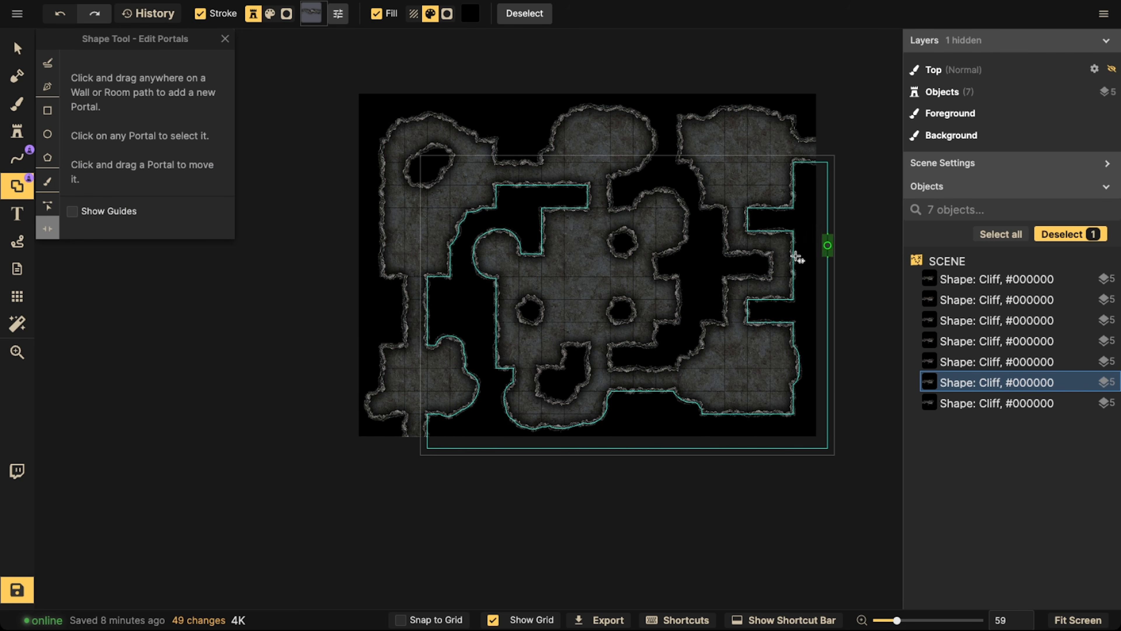
{"action": "scroll", "coordinate": [406, 281], "scroll_direction": "up", "scroll_amount": 2}
{"action": "scroll", "coordinate": [407, 280], "scroll_direction": "up", "scroll_amount": 3}
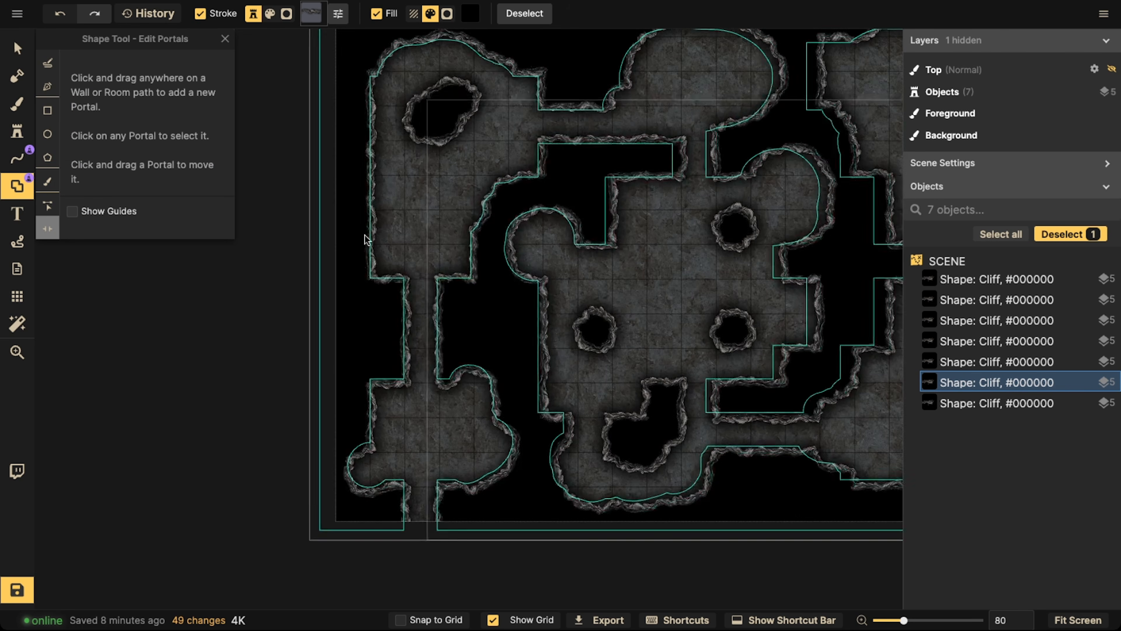
{"action": "left_click", "coordinate": [373, 210]}
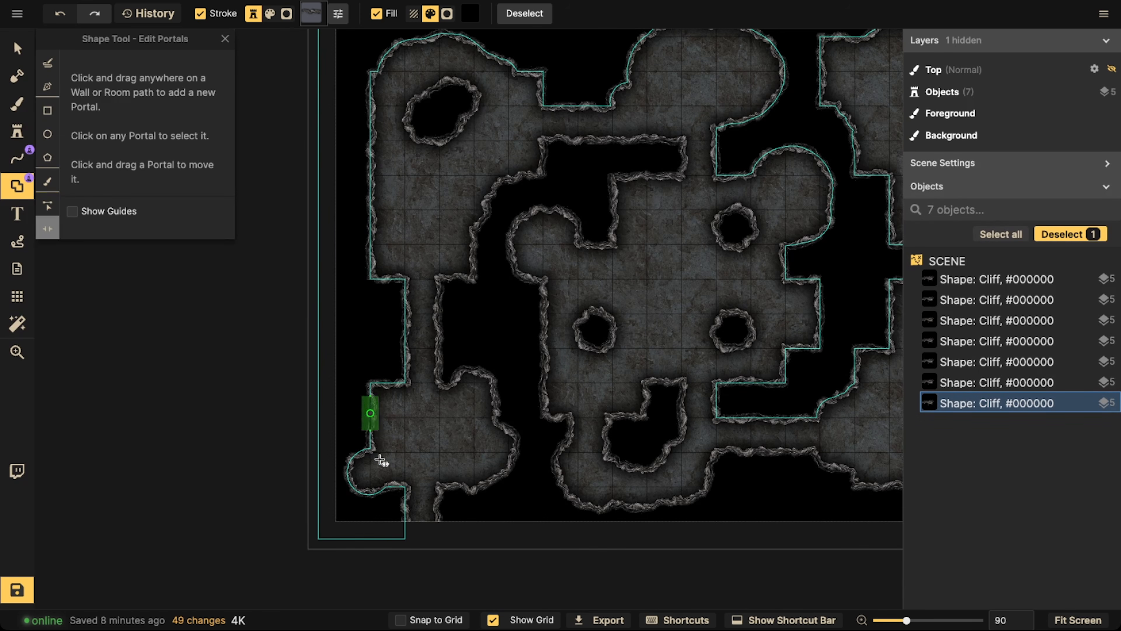
{"action": "left_click", "coordinate": [401, 620]}
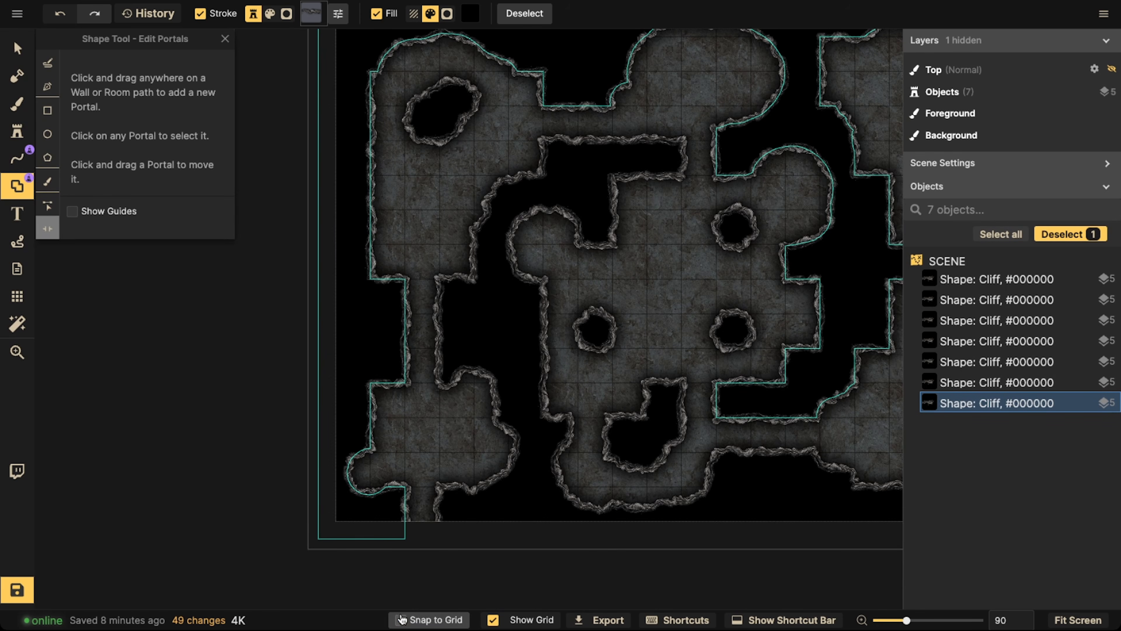
{"action": "left_click", "coordinate": [371, 190]}
{"action": "left_click_drag", "start_coordinate": [369, 229], "coordinate": [381, 278]}
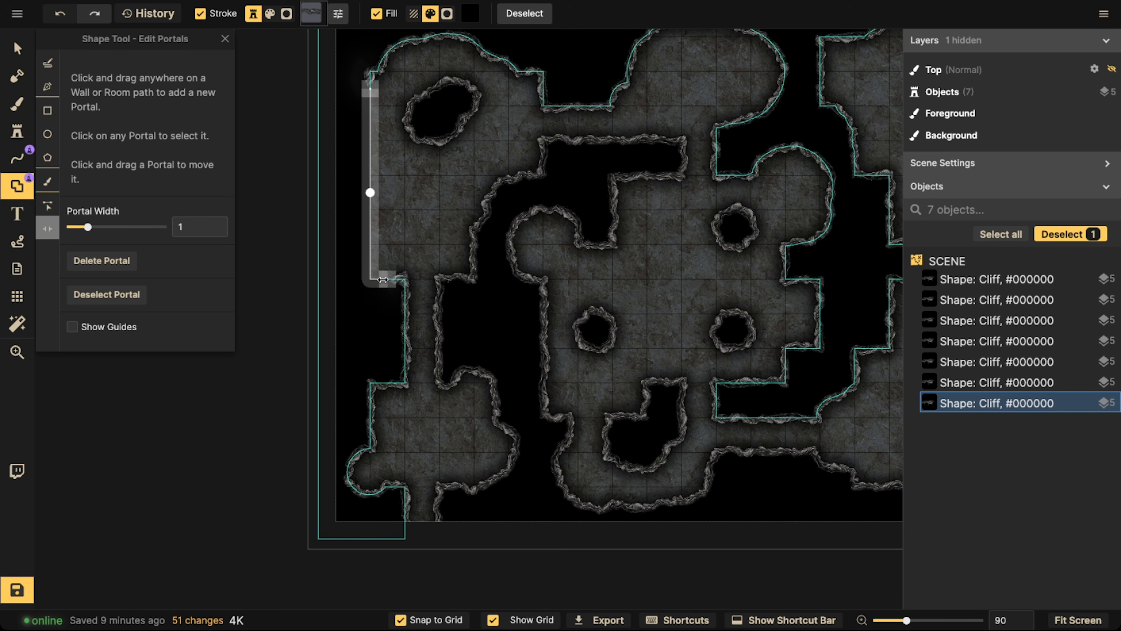
{"action": "key", "text": "Escape"}
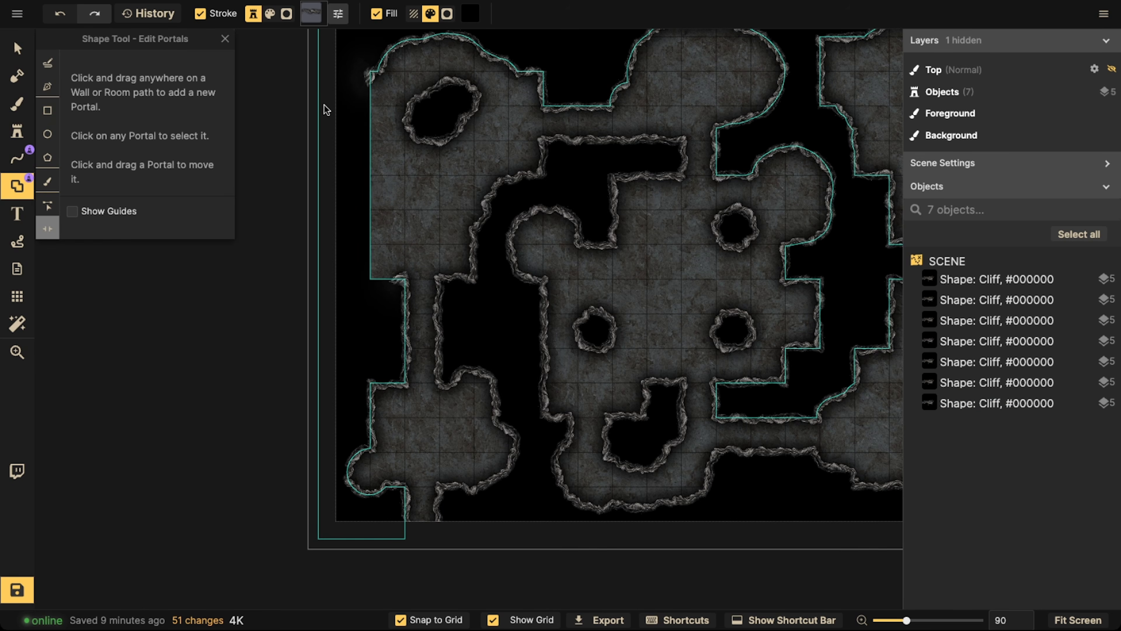
Open portals in the central room's left cliff wall and, with width 2, in the upper connecting corridor's lower wall
{"action": "left_click", "coordinate": [547, 348]}
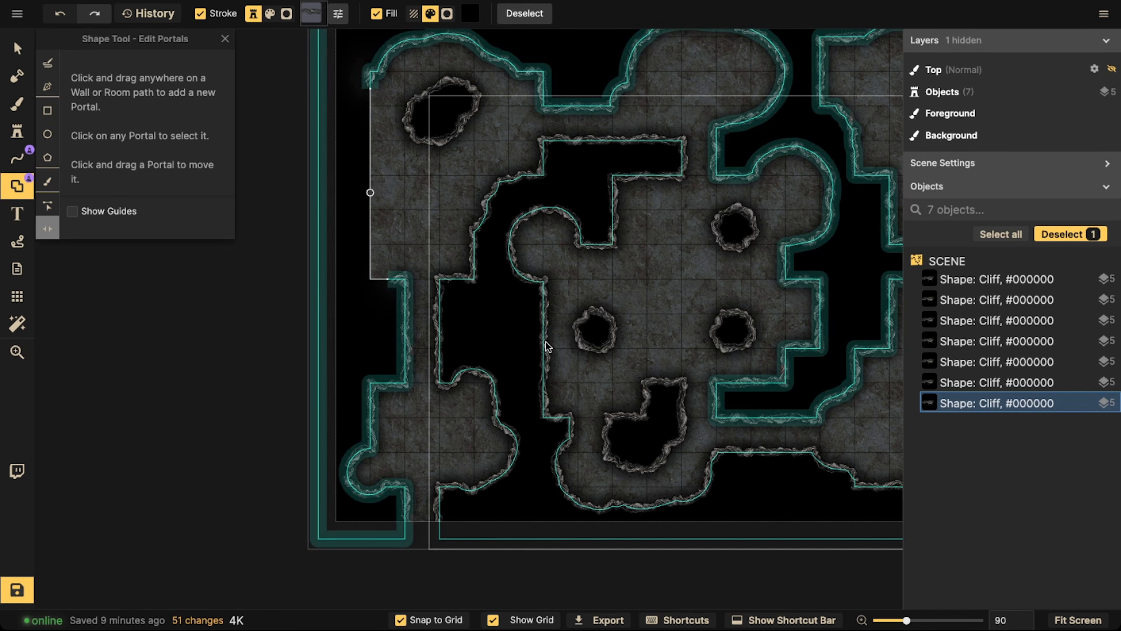
{"action": "left_click", "coordinate": [546, 348]}
{"action": "left_click", "coordinate": [545, 348]}
{"action": "left_click_drag", "start_coordinate": [543, 336], "coordinate": [544, 312]}
{"action": "left_click", "coordinate": [603, 142]}
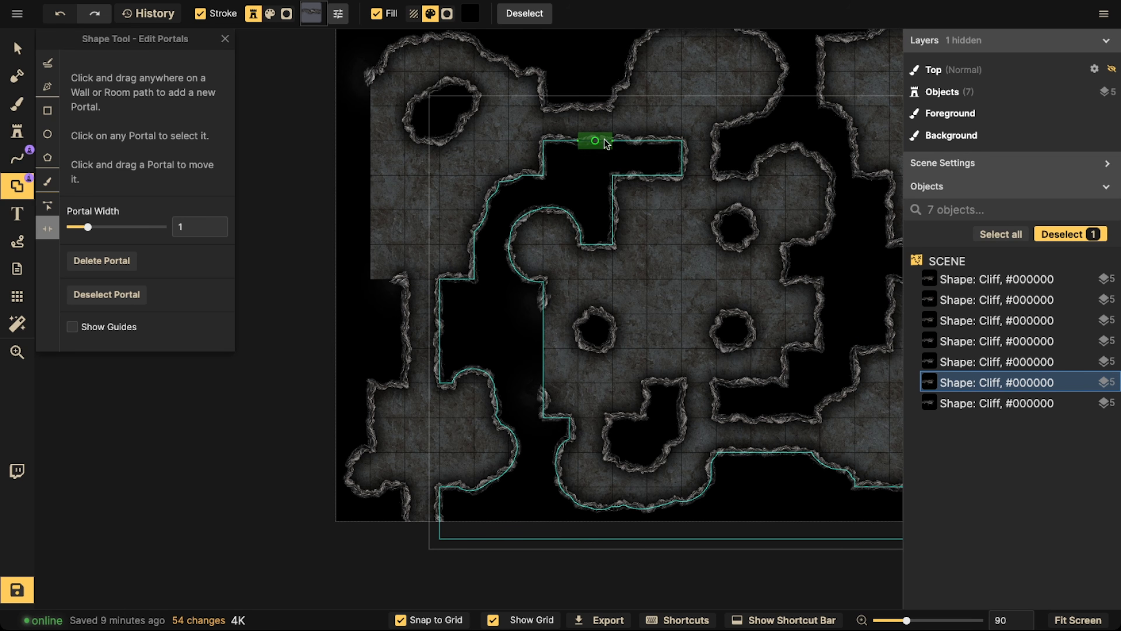
{"action": "left_click_drag", "start_coordinate": [615, 143], "coordinate": [572, 155]}
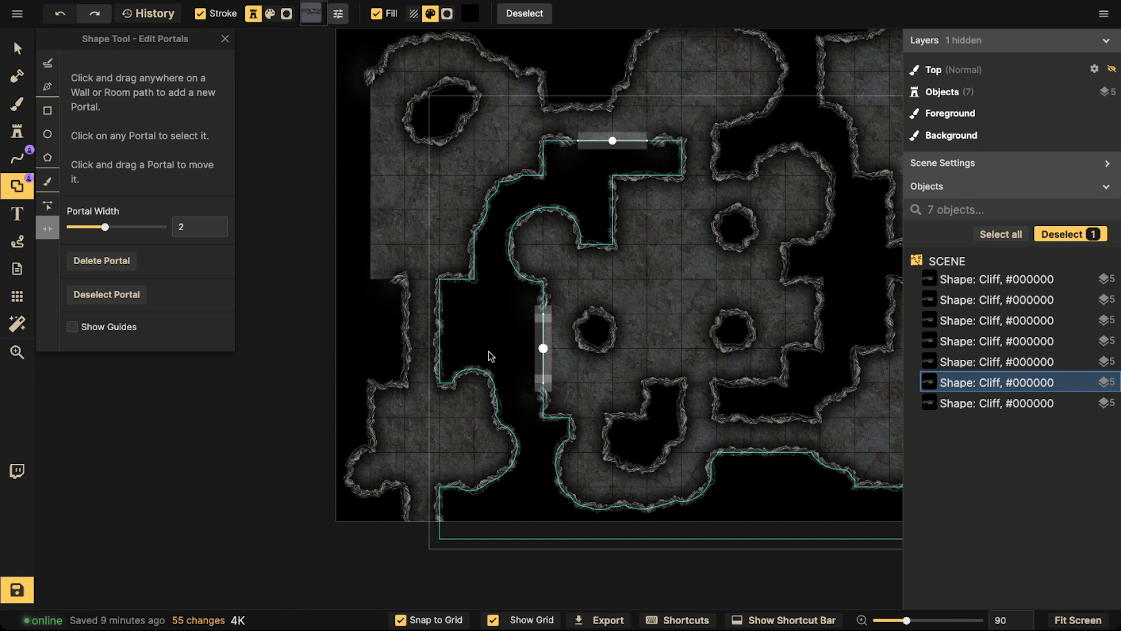
{"action": "left_click", "coordinate": [421, 333]}
Open portals around the lower-right corners of the lower-right room and the upper-right room
{"action": "left_click_drag", "start_coordinate": [808, 335], "coordinate": [533, 269]}
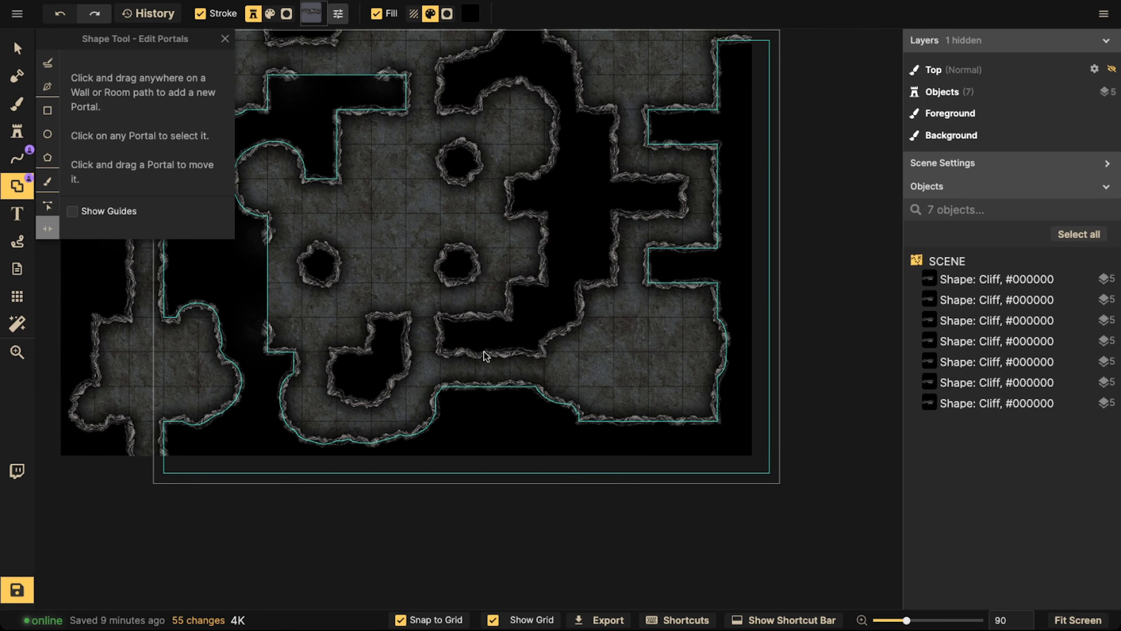
{"action": "left_click_drag", "start_coordinate": [702, 421], "coordinate": [719, 385]}
{"action": "key", "text": "Escape"}
{"action": "scroll", "coordinate": [721, 163], "scroll_direction": "up", "scroll_amount": 10}
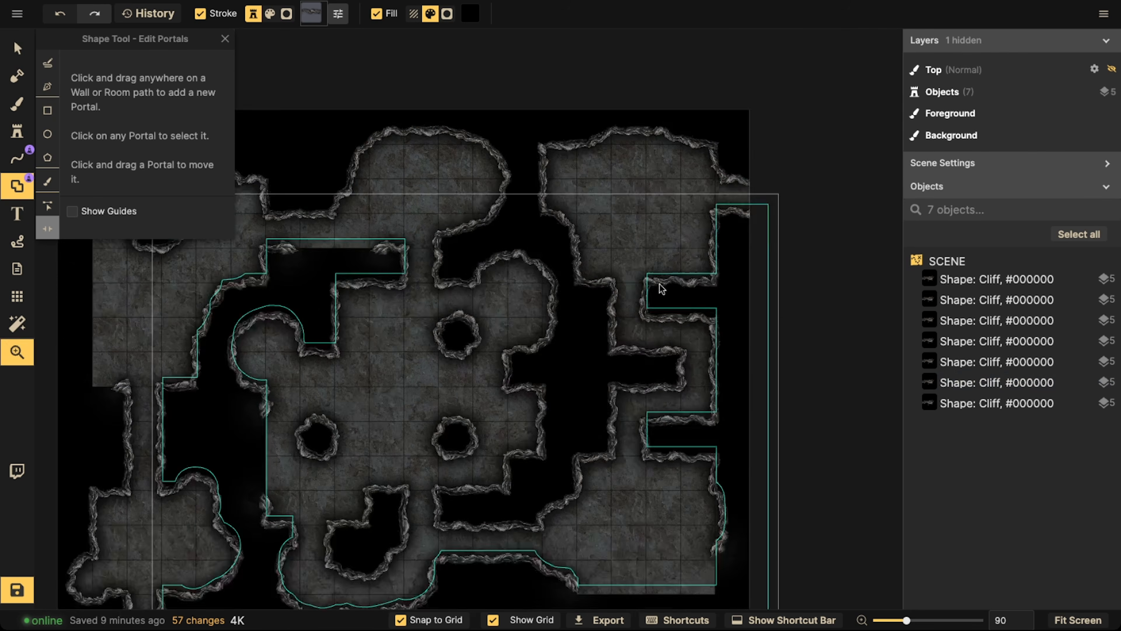
{"action": "left_click", "coordinate": [708, 327]}
{"action": "left_click_drag", "start_coordinate": [708, 326], "coordinate": [711, 300]}
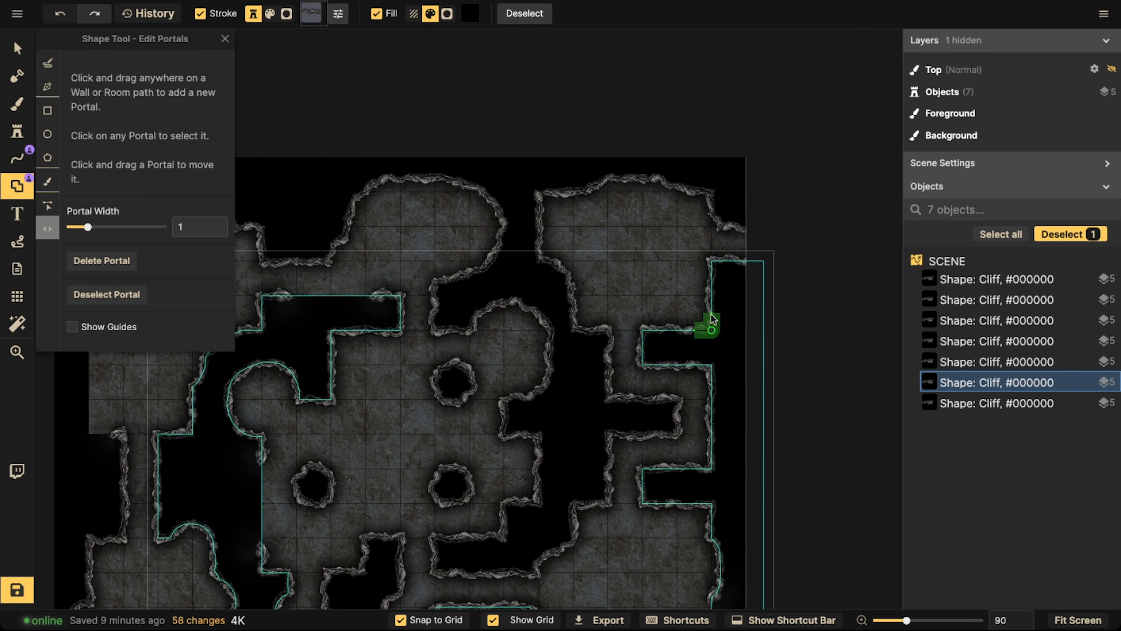
{"action": "key", "text": "Escape"}
Open a portal in the cliff wall around the central room's squared upper-left corner, stretching it along both edges
{"action": "left_click_drag", "start_coordinate": [351, 455], "coordinate": [579, 366]}
{"action": "left_click", "coordinate": [564, 245]}
{"action": "left_click", "coordinate": [565, 248]}
{"action": "left_click_drag", "start_coordinate": [565, 247], "coordinate": [612, 241]}
{"action": "left_click", "coordinate": [378, 417]}
Open facing portals in both cliff walls of the vertical corridor below the upper-left room
{"action": "key", "text": "space"}
{"action": "left_click_drag", "start_coordinate": [379, 490], "coordinate": [424, 392]}
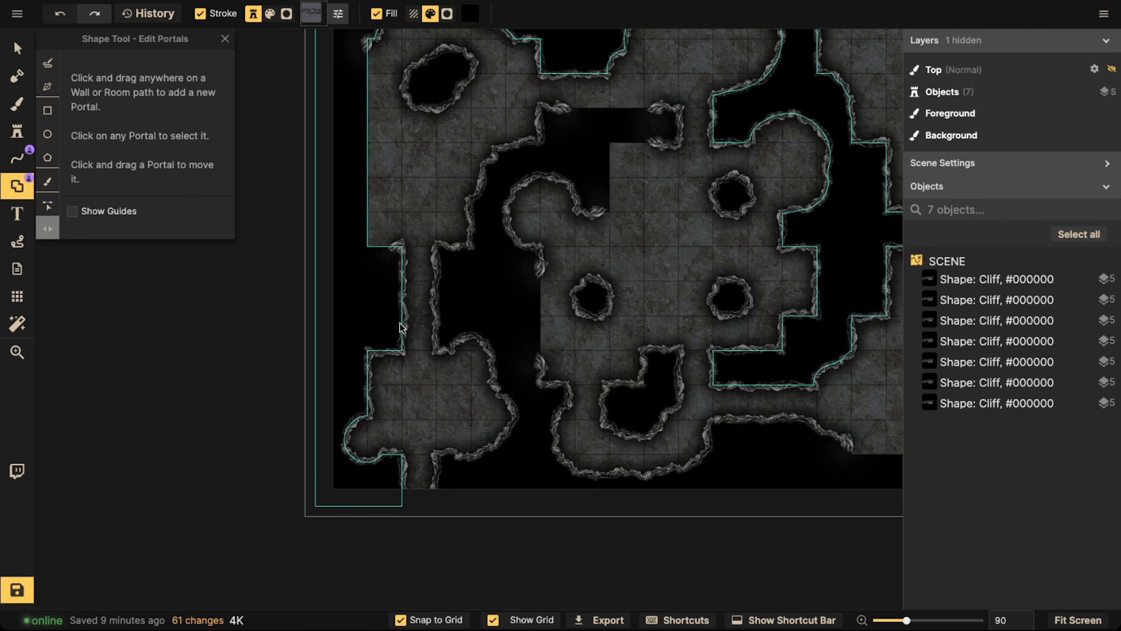
{"action": "left_click", "coordinate": [402, 311]}
{"action": "left_click", "coordinate": [402, 299]}
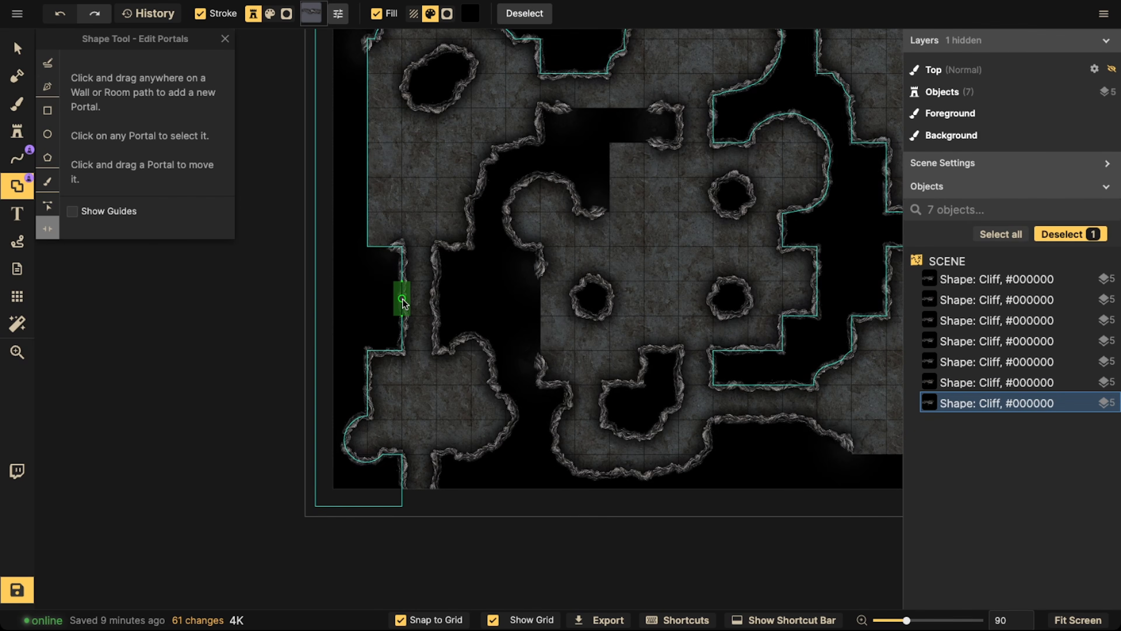
{"action": "left_click", "coordinate": [435, 301]}
{"action": "left_click", "coordinate": [436, 299]}
{"action": "left_click_drag", "start_coordinate": [438, 319], "coordinate": [438, 317]}
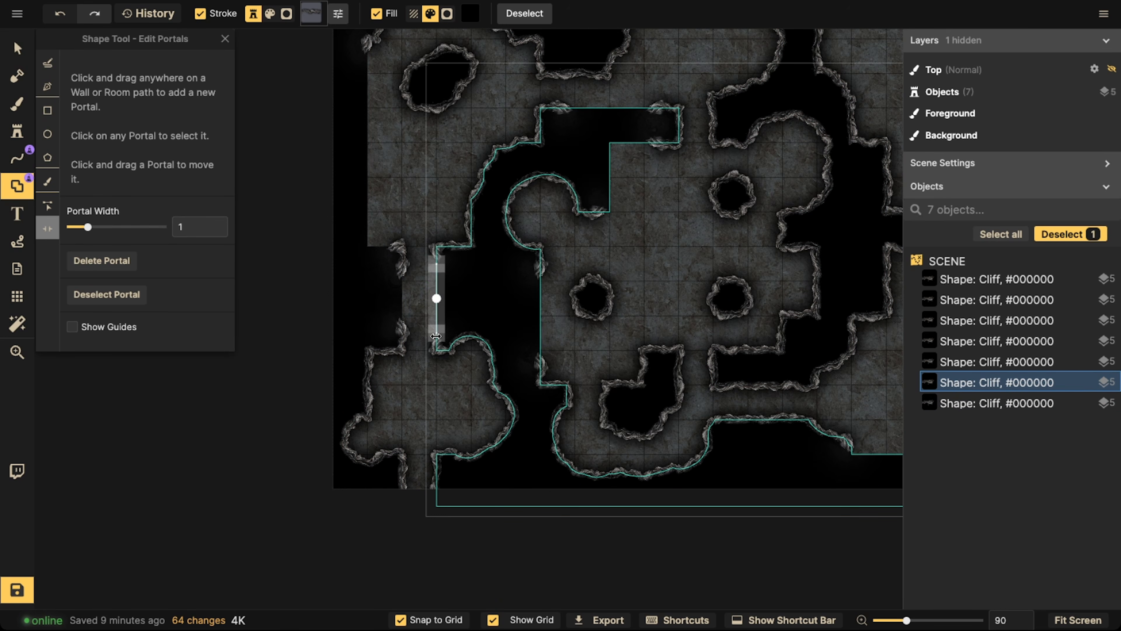
Draw straight Stone Wall lines with the line Pen tool along both portal gaps of the vertical corridor below the upper-left room
{"action": "left_click", "coordinate": [17, 158]}
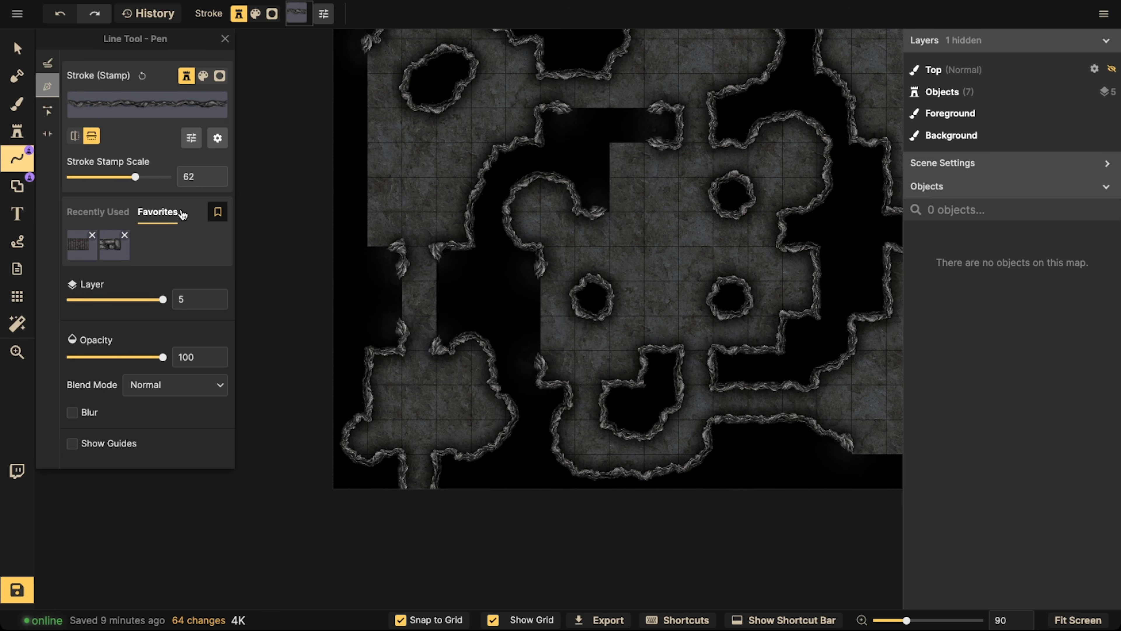
{"action": "left_click", "coordinate": [126, 250]}
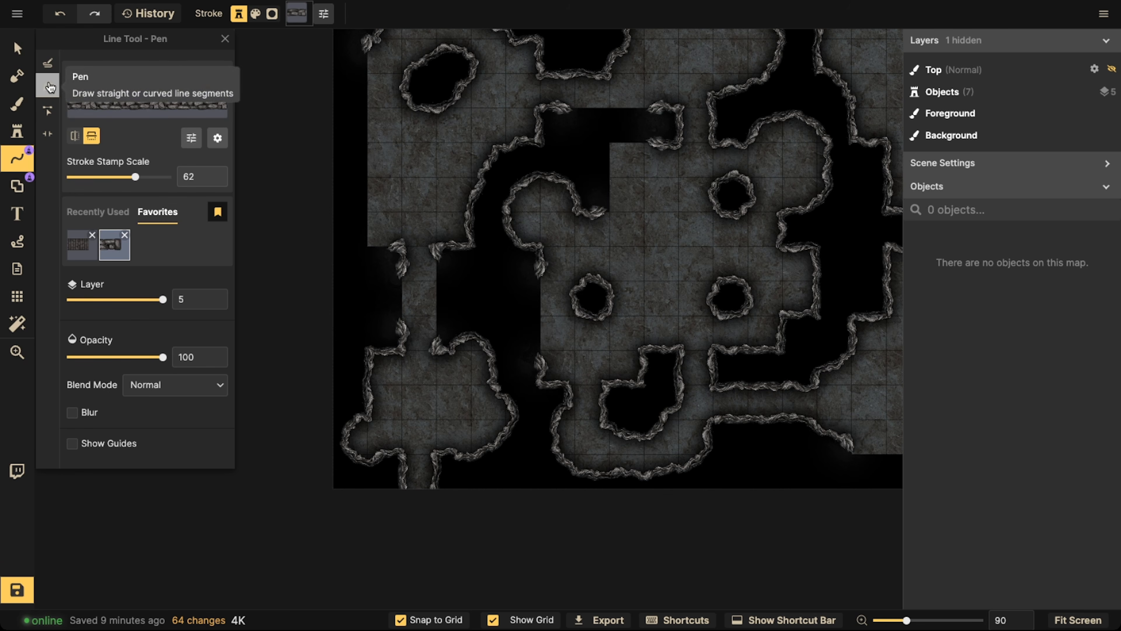
{"action": "scroll", "coordinate": [389, 301], "scroll_direction": "up", "scroll_amount": 3}
{"action": "left_click", "coordinate": [413, 259]}
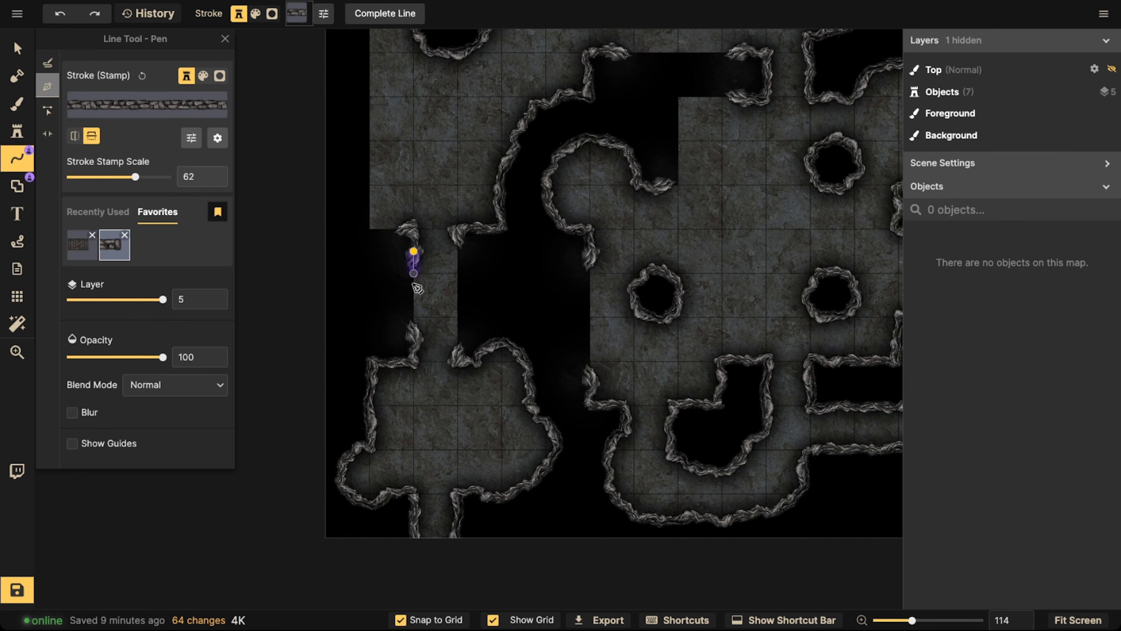
{"action": "double_click", "coordinate": [412, 341]}
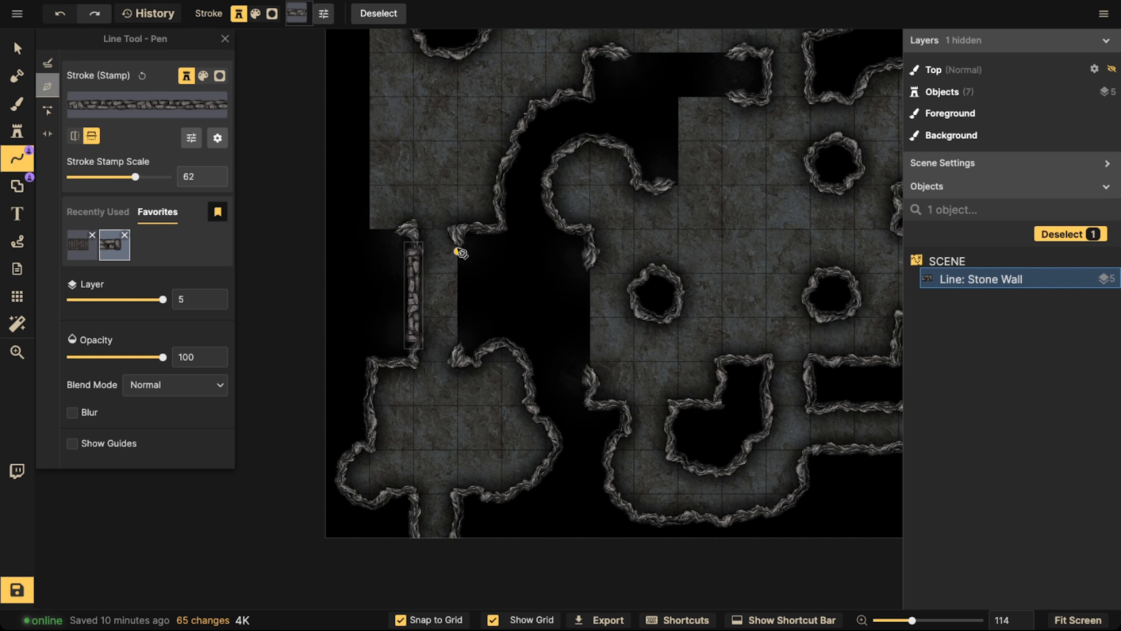
{"action": "left_click", "coordinate": [457, 229]}
{"action": "double_click", "coordinate": [457, 358]}
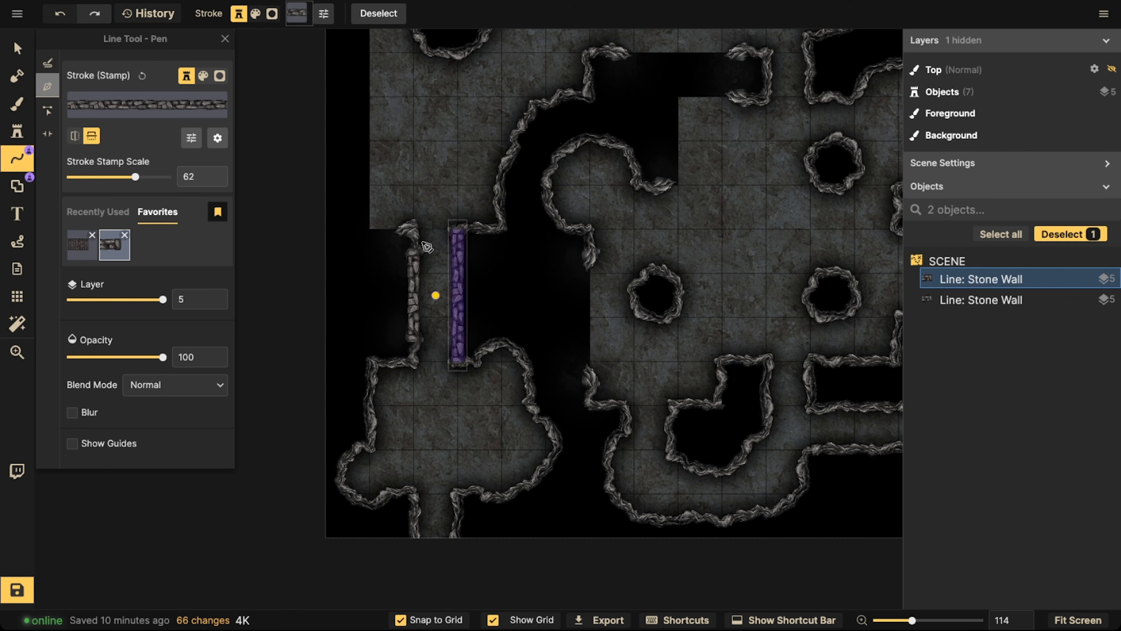
Draw an L-shaped stone wall down the upper-left room's left side and along its lower edge to the corridor
{"action": "scroll", "coordinate": [423, 228], "scroll_direction": "down", "scroll_amount": 2}
{"action": "key", "text": "space"}
{"action": "left_click_drag", "start_coordinate": [419, 94], "coordinate": [486, 266]}
{"action": "left_click", "coordinate": [444, 175]}
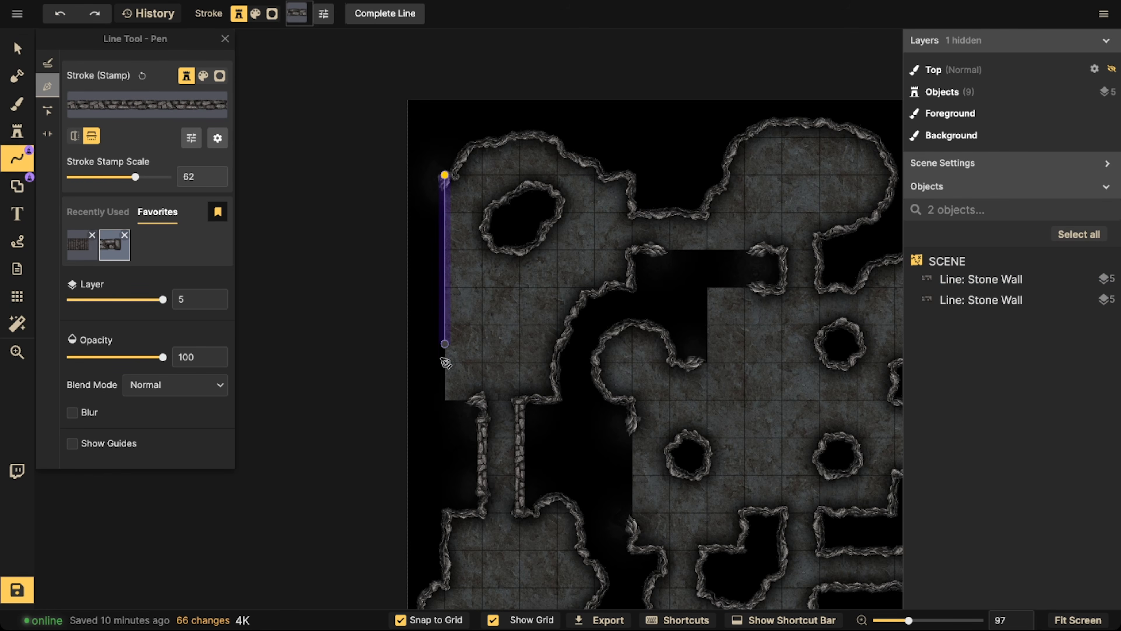
{"action": "left_click", "coordinate": [445, 400]}
{"action": "double_click", "coordinate": [482, 400]}
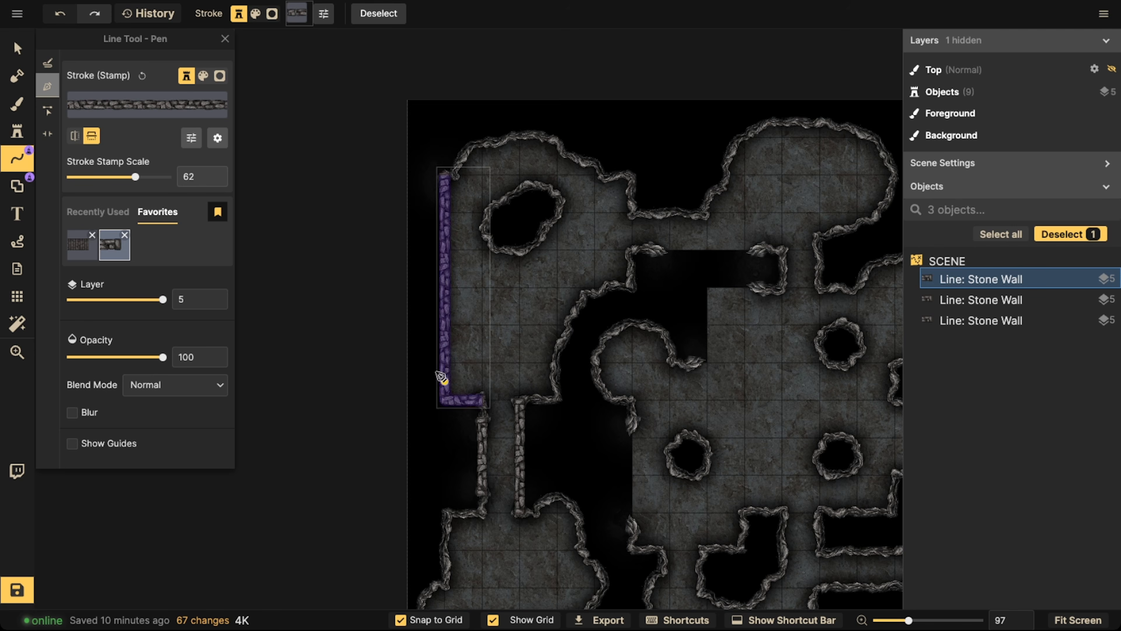
Draw a straight stone wall closing the gap in the central room's left side and deselect it
{"action": "scroll", "coordinate": [442, 376], "scroll_direction": "down", "scroll_amount": 3}
{"action": "key", "text": "space"}
{"action": "left_click_drag", "start_coordinate": [487, 305], "coordinate": [382, 274]}
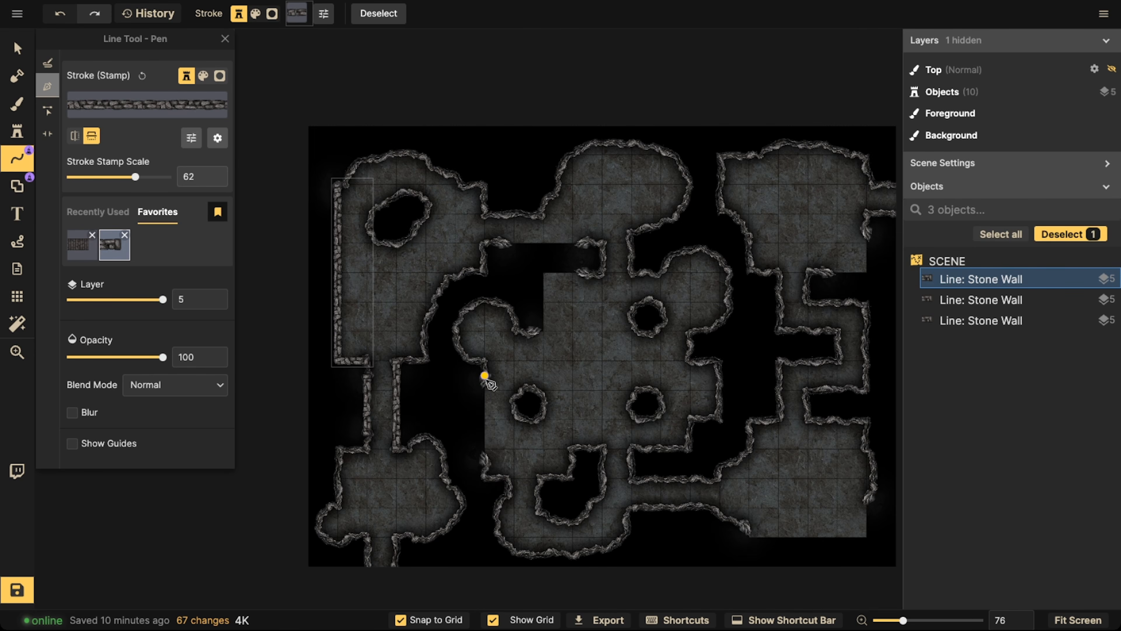
{"action": "left_click", "coordinate": [485, 375]}
{"action": "double_click", "coordinate": [484, 463]}
{"action": "key", "text": "Escape"}
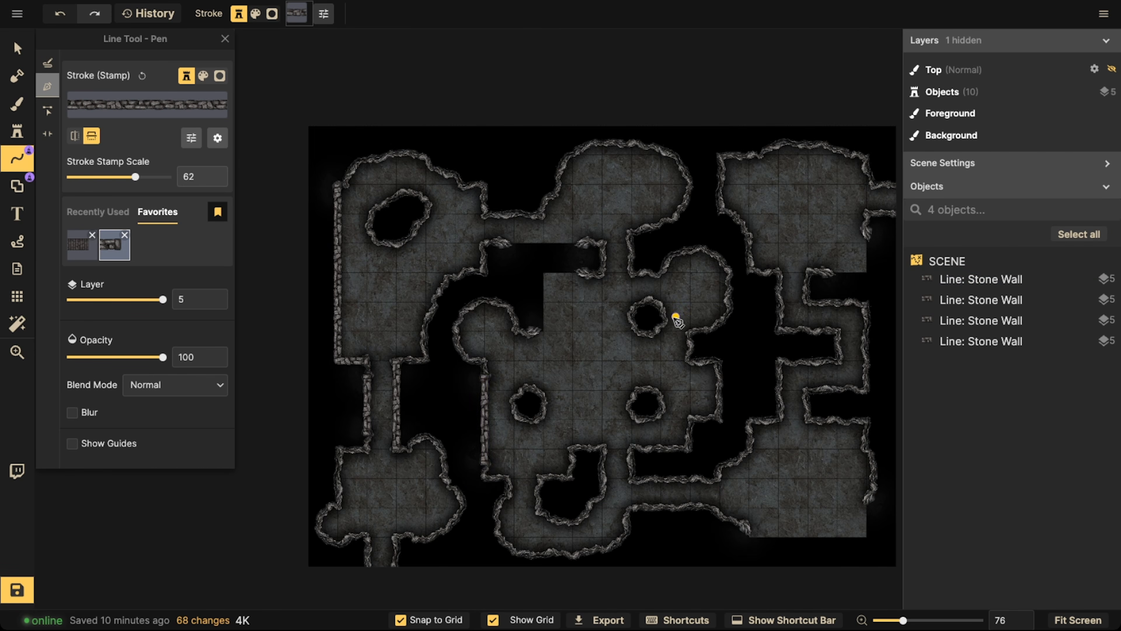
Draw a stone wall along the lower-right room's bottom edge, turning up at both ends to meet the cliff walls
{"action": "key", "text": "space"}
{"action": "left_click_drag", "start_coordinate": [710, 449], "coordinate": [553, 430]}
{"action": "scroll", "coordinate": [577, 500], "scroll_direction": "up", "scroll_amount": 2}
{"action": "left_click", "coordinate": [594, 517]}
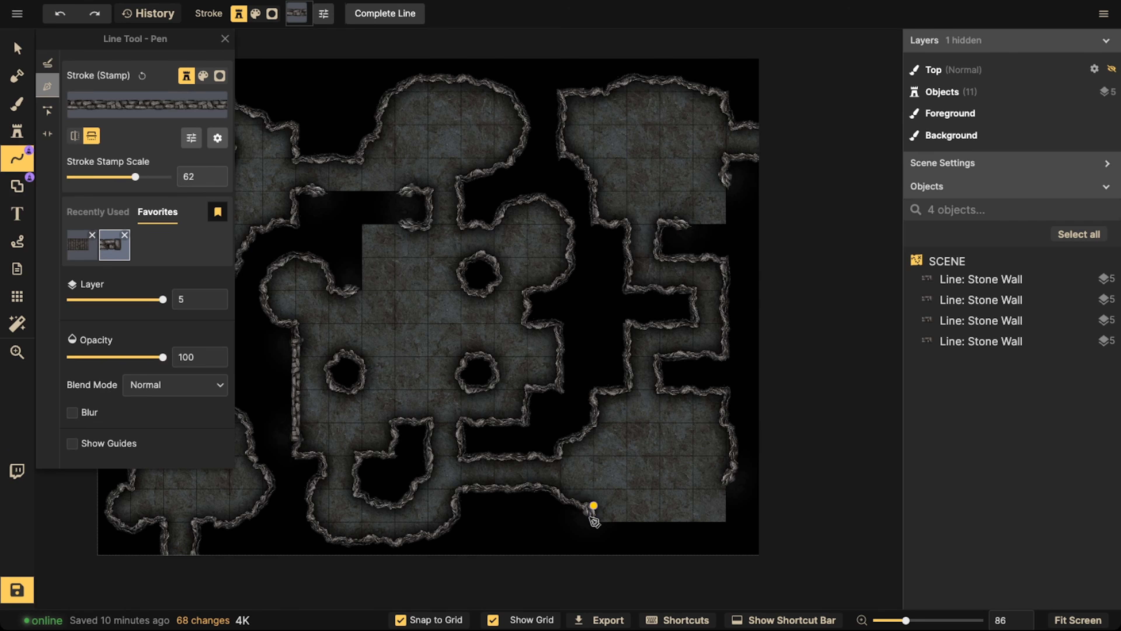
{"action": "left_click", "coordinate": [726, 522]}
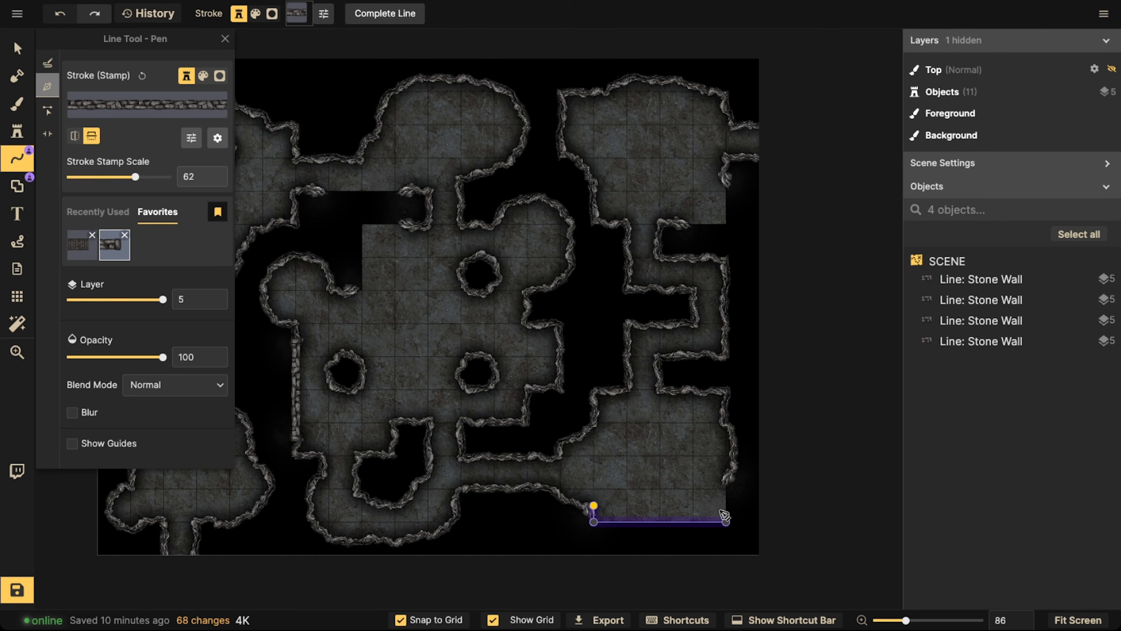
{"action": "double_click", "coordinate": [727, 474]}
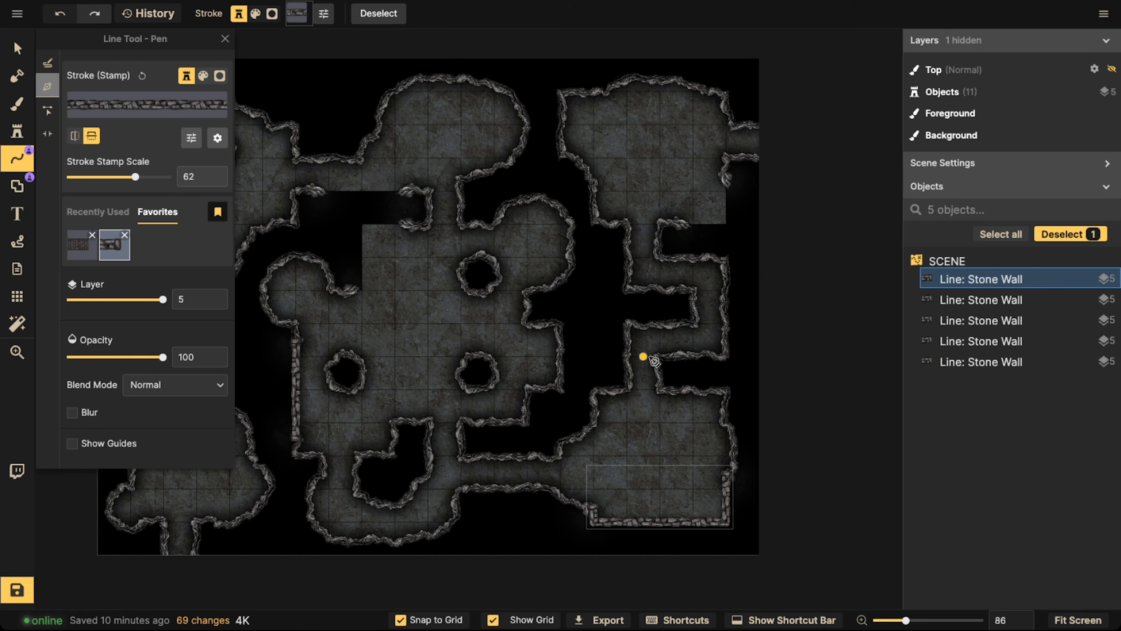
Draw an L-shaped stone wall around the upper-right room's lower-right corner, joining the cliff wall at both ends
{"action": "left_click", "coordinate": [726, 174]}
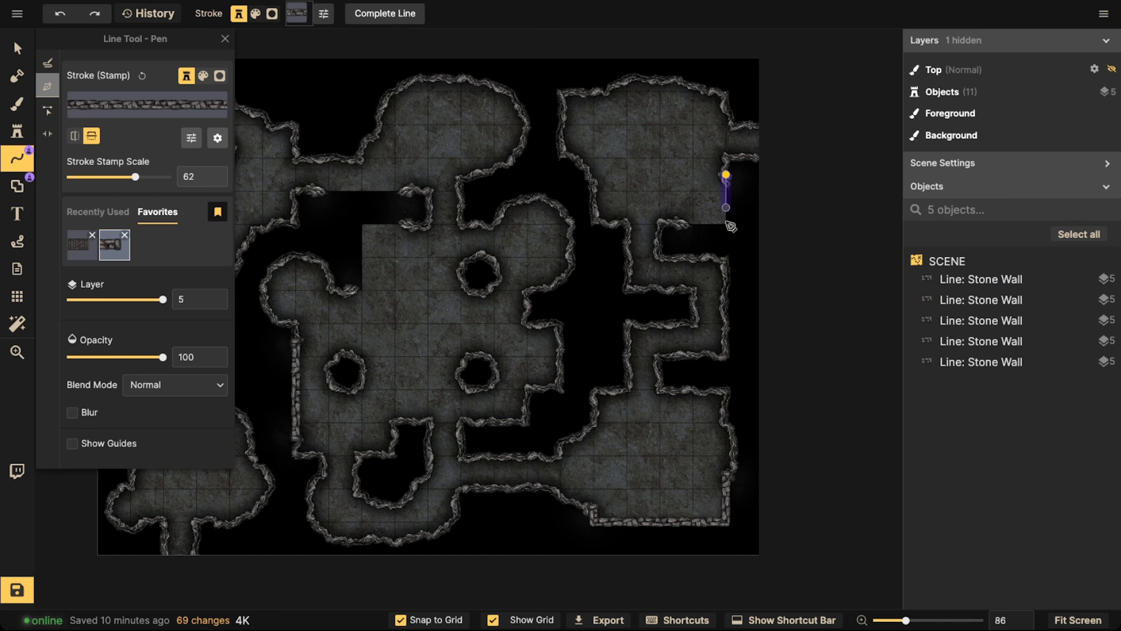
{"action": "left_click", "coordinate": [725, 223]}
{"action": "double_click", "coordinate": [676, 224]}
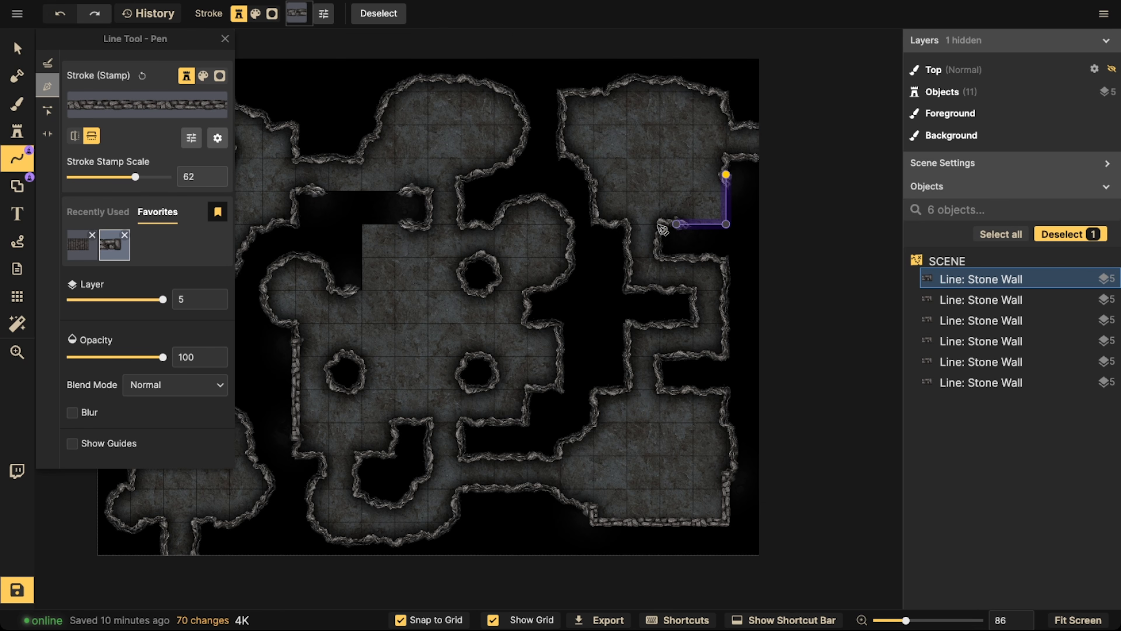
Draw a stepped stone wall around the central room's upper-left corner, joining the cliff wall at both ends
{"action": "scroll", "coordinate": [545, 265], "scroll_direction": "down", "scroll_amount": 2}
{"action": "left_click", "coordinate": [557, 186]}
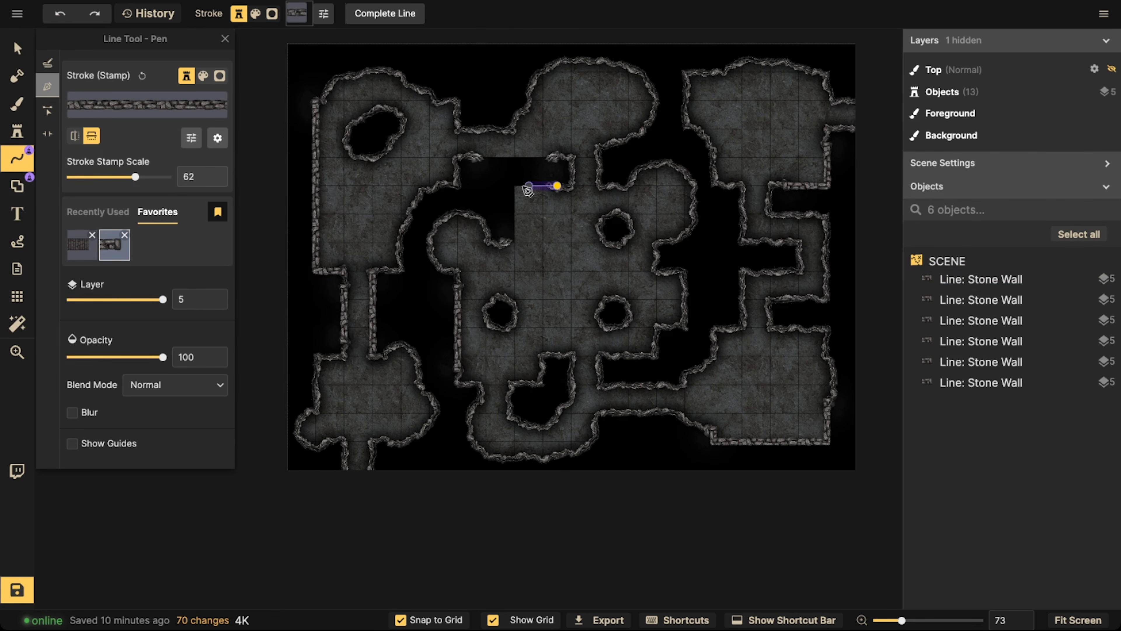
{"action": "left_click", "coordinate": [514, 186]}
{"action": "left_click", "coordinate": [515, 243]}
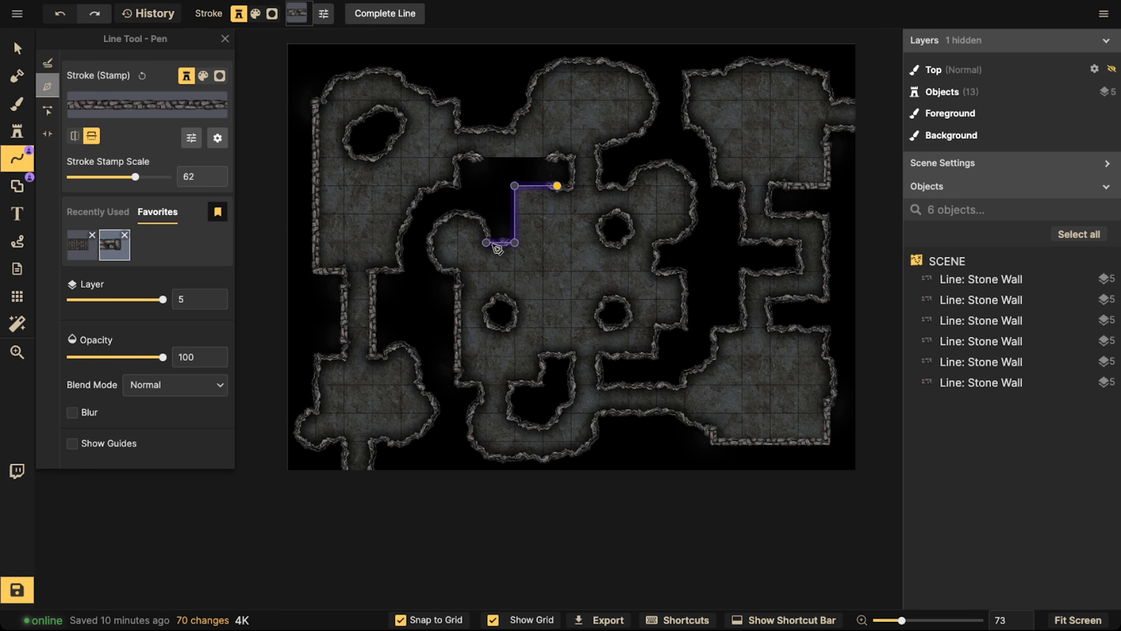
{"action": "key", "text": "Escape"}
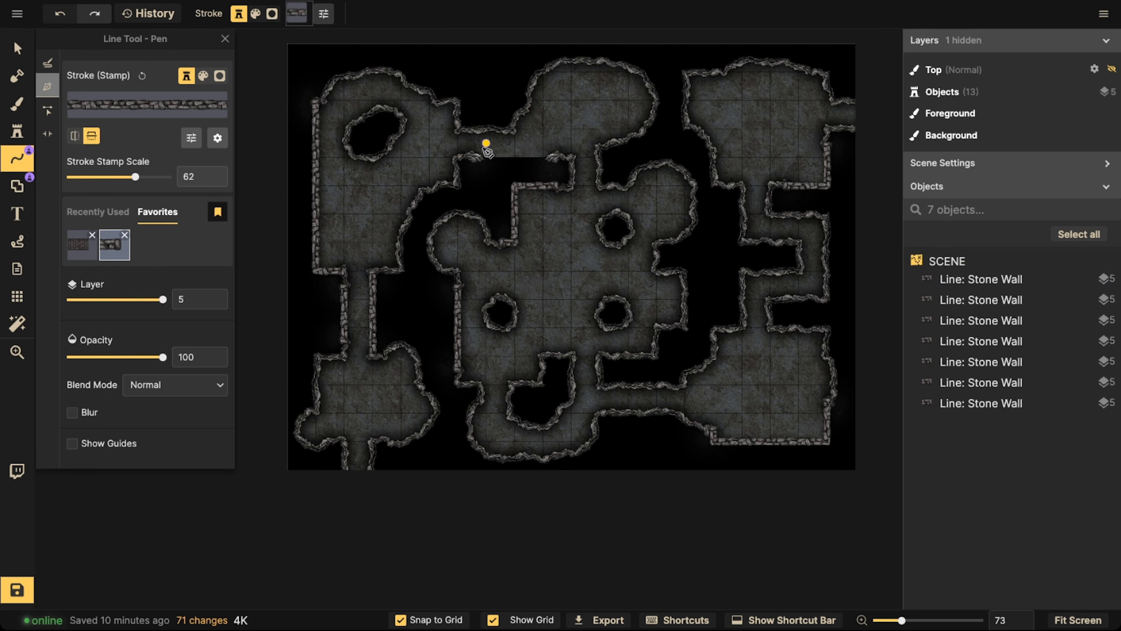
Draw a straight stone wall along the lower edge of the corridor linking the upper-left and upper-middle rooms, and deselect it
{"action": "left_click", "coordinate": [472, 157]}
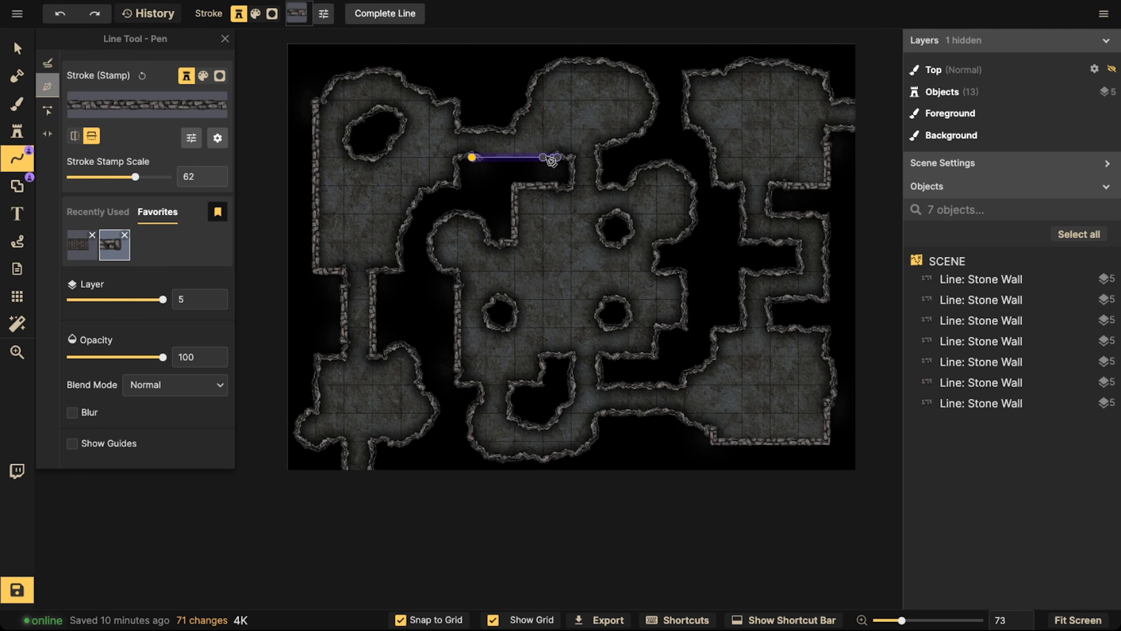
{"action": "double_click", "coordinate": [547, 157]}
{"action": "key", "text": "Escape"}
Draw a straight vertical stone wall across the lower-right room, from the cliff corner at its upper edge down to the bottom wall
{"action": "scroll", "coordinate": [409, 142], "scroll_direction": "down", "scroll_amount": 1}
{"action": "left_click_drag", "start_coordinate": [557, 247], "coordinate": [608, 308]}
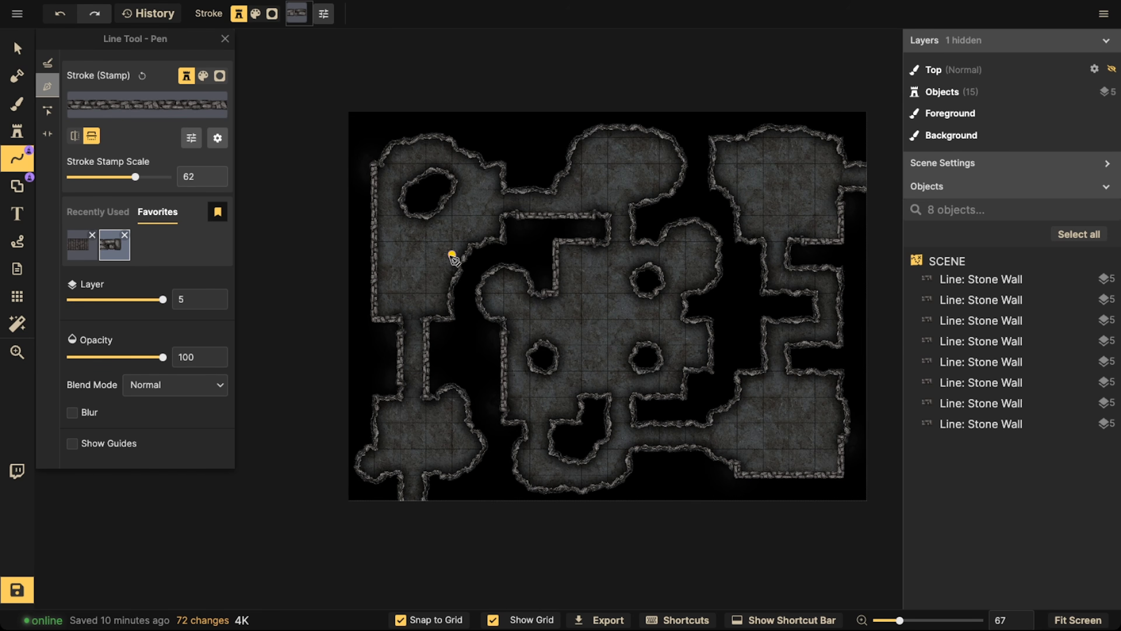
{"action": "scroll", "coordinate": [453, 258], "scroll_direction": "up", "scroll_amount": 5}
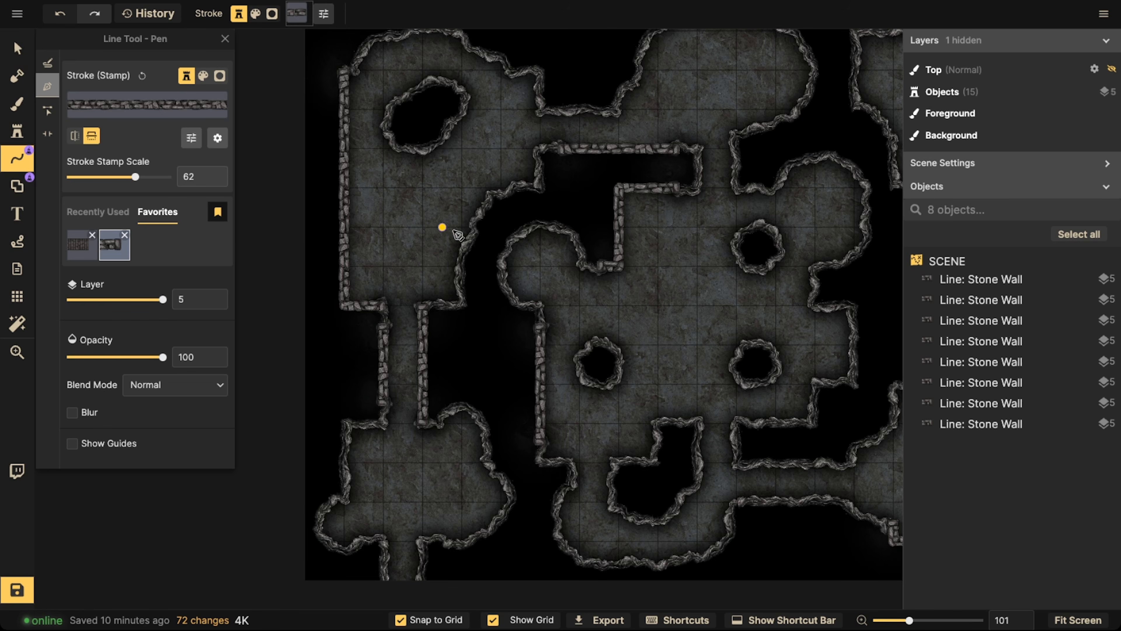
{"action": "left_click_drag", "start_coordinate": [554, 254], "coordinate": [480, 288]}
{"action": "left_click_drag", "start_coordinate": [710, 360], "coordinate": [502, 234]}
{"action": "scroll", "coordinate": [646, 391], "scroll_direction": "up", "scroll_amount": 2}
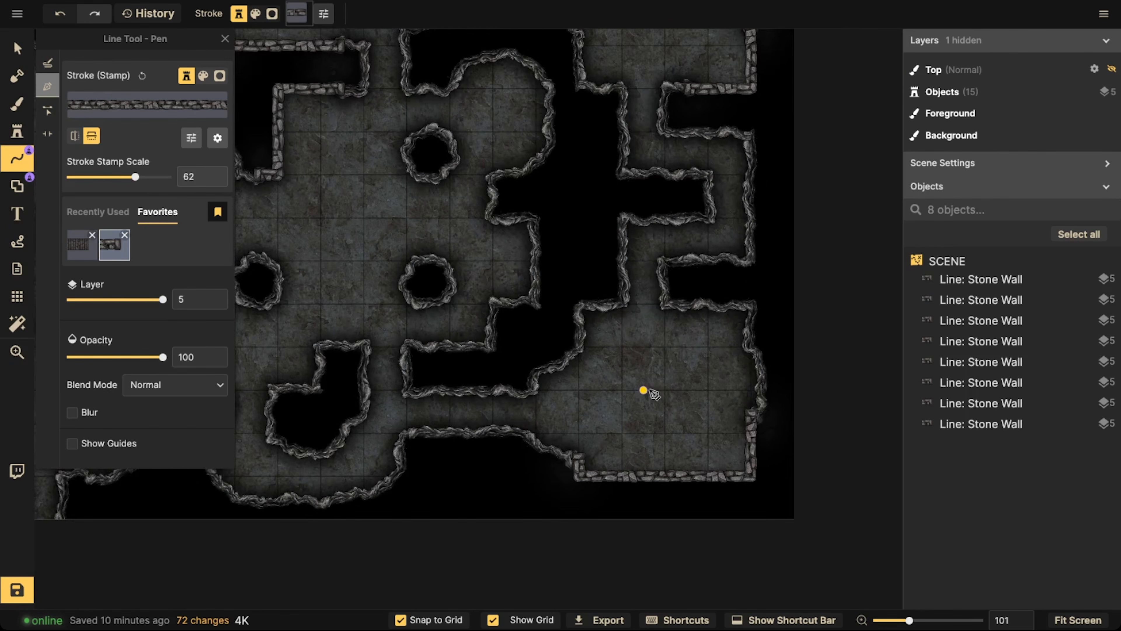
{"action": "left_click", "coordinate": [667, 292]}
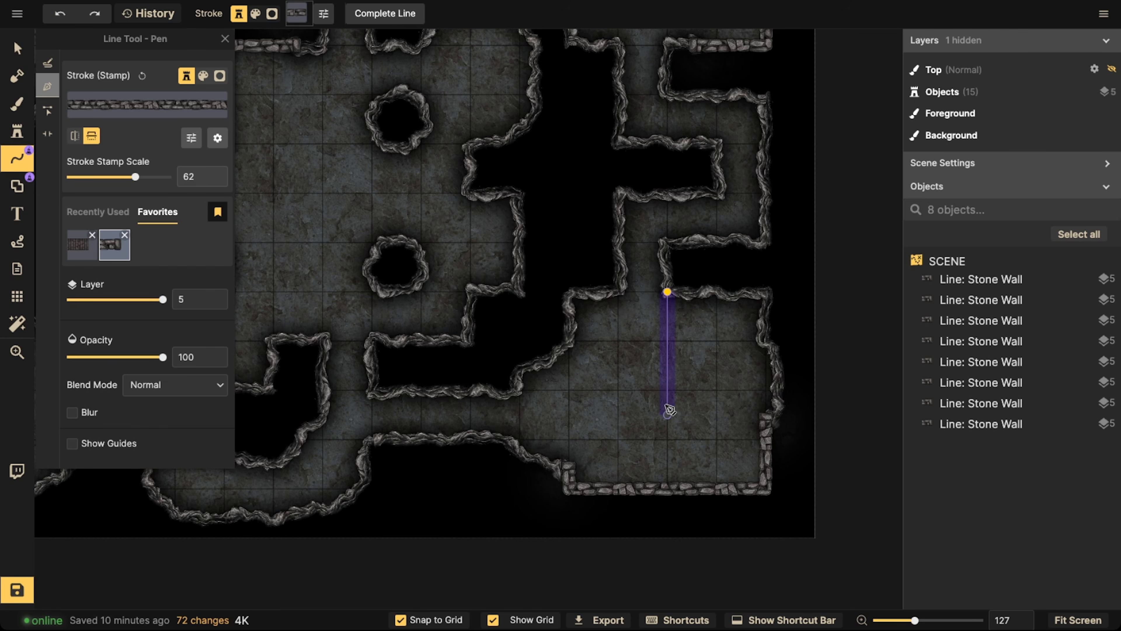
{"action": "double_click", "coordinate": [667, 485]}
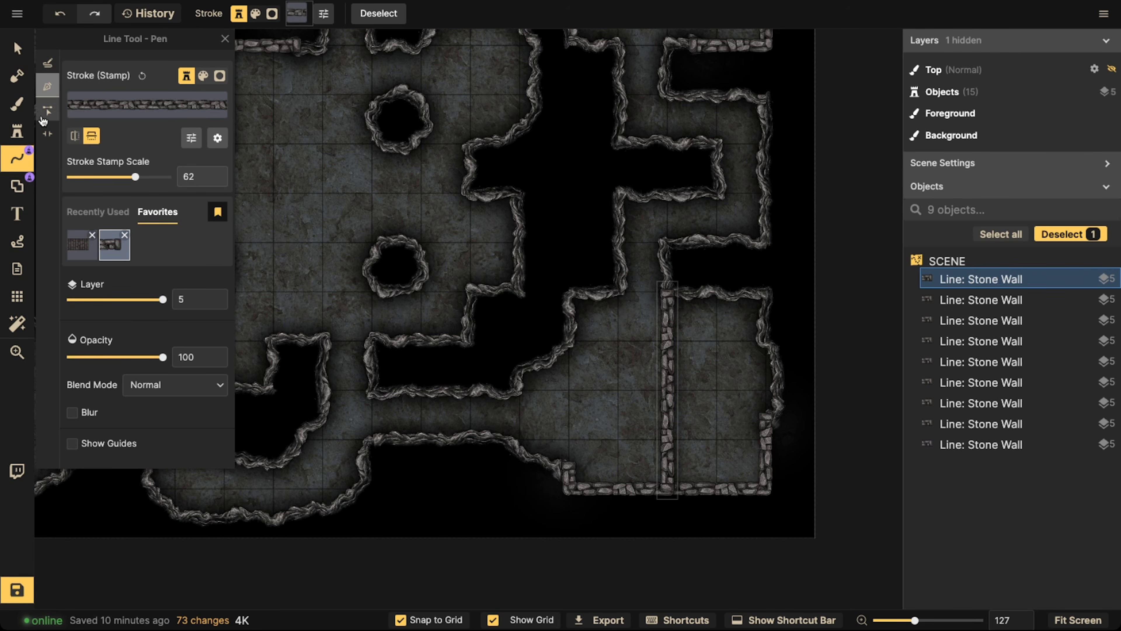
Cut a portal opening in the lower half of the lower-right room's vertical dividing wall and deselect the wall
{"action": "left_click", "coordinate": [48, 133]}
{"action": "left_click", "coordinate": [671, 405]}
{"action": "left_click", "coordinate": [465, 346]}
{"action": "scroll", "coordinate": [465, 345], "scroll_direction": "down", "scroll_amount": 2}
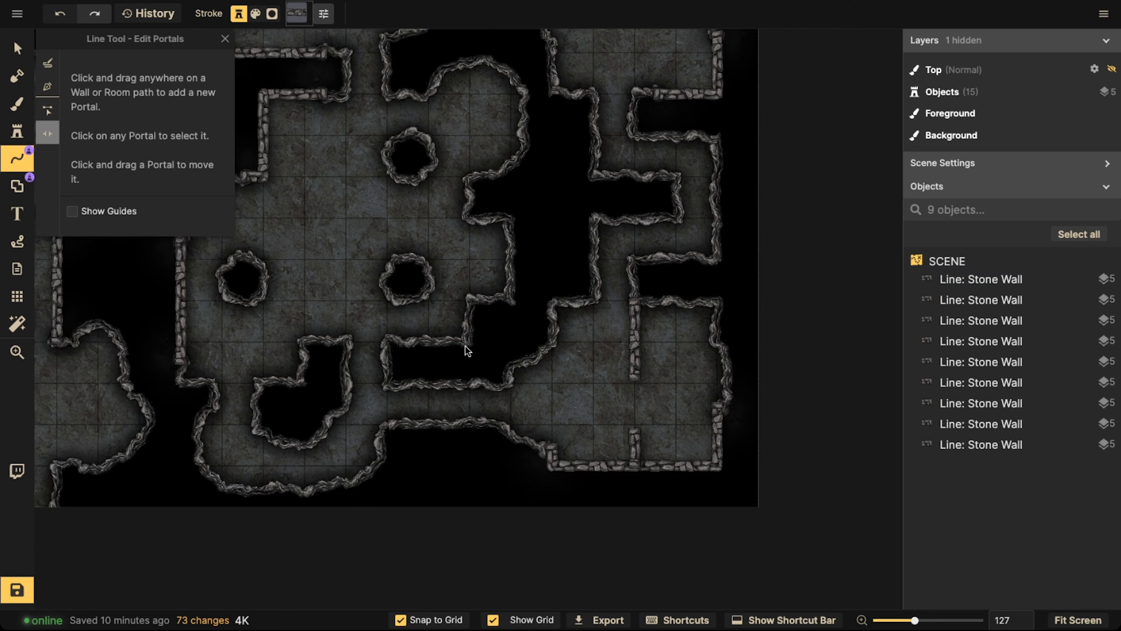
Draw an L-shaped stone wall that closes off a two-by-two-tile square chamber in the central room's upper-left corner
{"action": "key", "text": "space"}
{"action": "left_click_drag", "start_coordinate": [464, 342], "coordinate": [593, 349]}
{"action": "left_click_drag", "start_coordinate": [482, 325], "coordinate": [604, 351]}
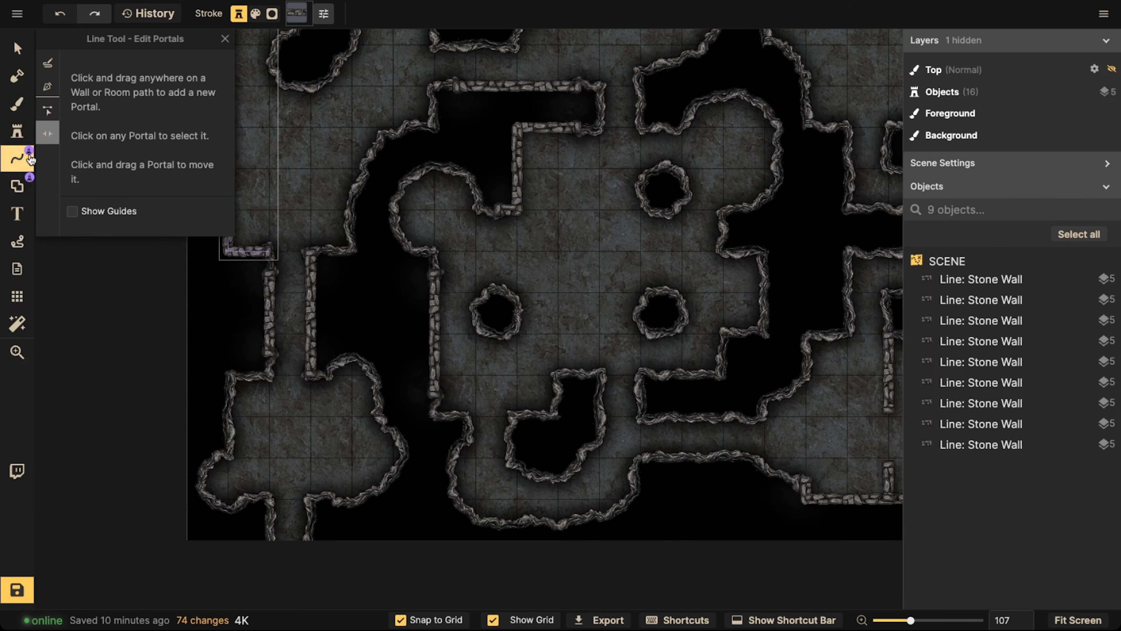
{"action": "left_click", "coordinate": [47, 86]}
{"action": "scroll", "coordinate": [520, 155], "scroll_direction": "up", "scroll_amount": 2}
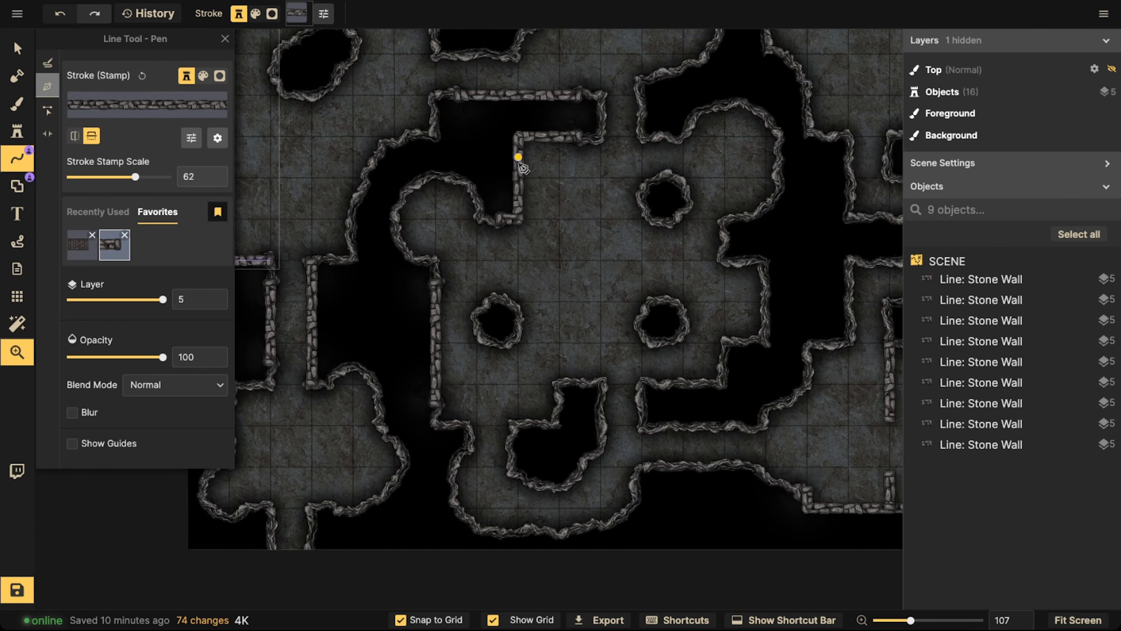
{"action": "left_click", "coordinate": [517, 250]}
{"action": "left_click", "coordinate": [600, 250]}
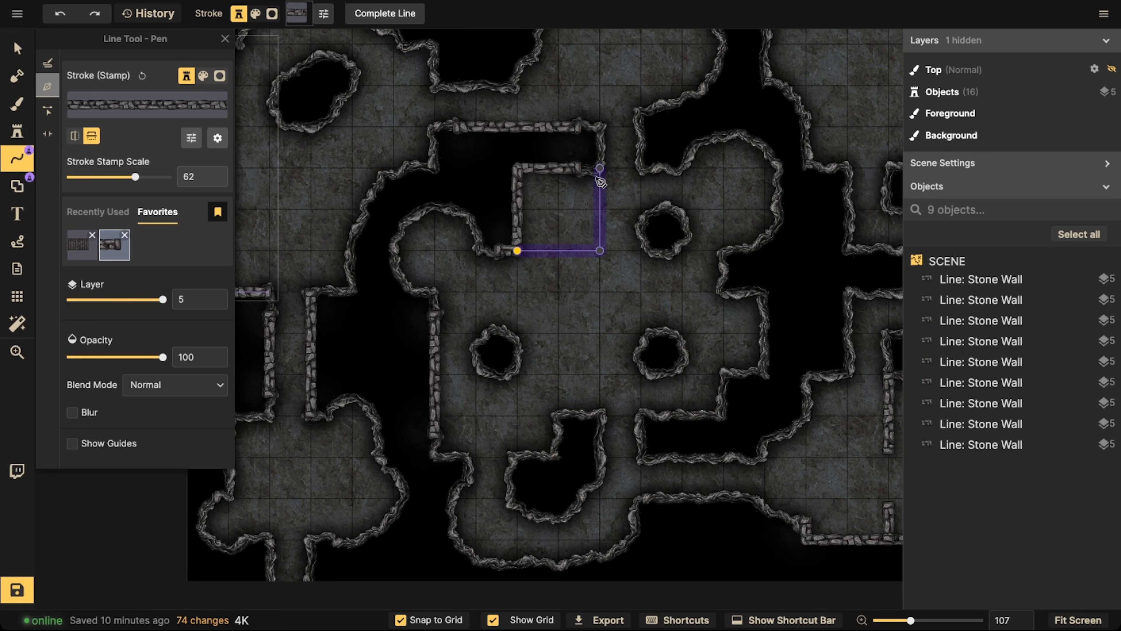
{"action": "double_click", "coordinate": [596, 174]}
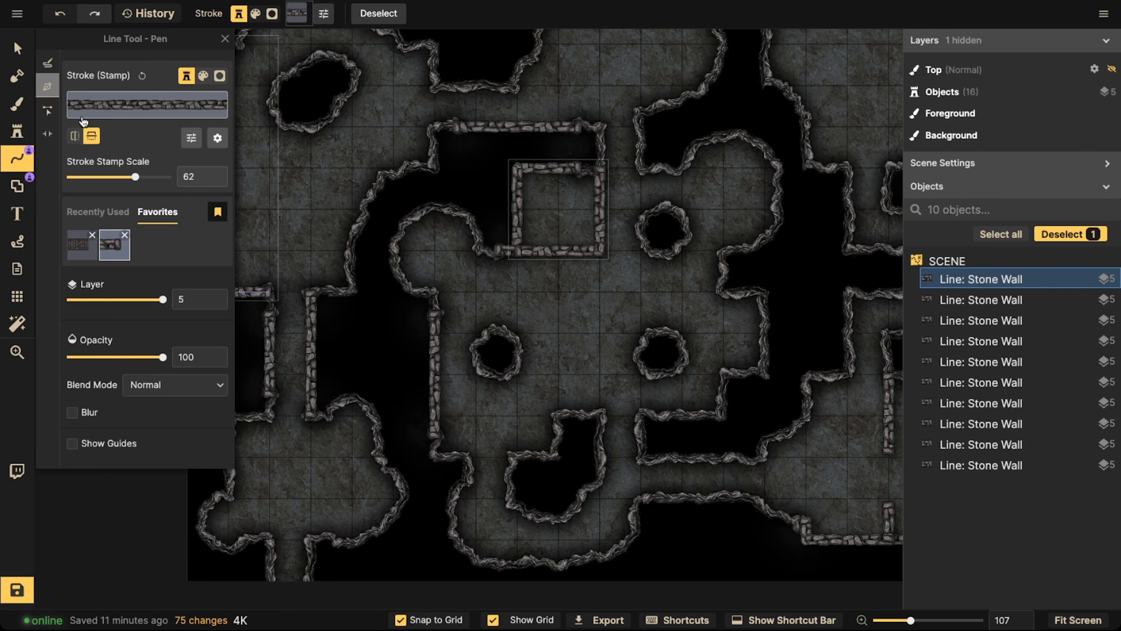
Cut a portal opening around the square chamber's lower-right corner, extend it along the lower wall and deselect the wall
{"action": "left_click", "coordinate": [48, 133]}
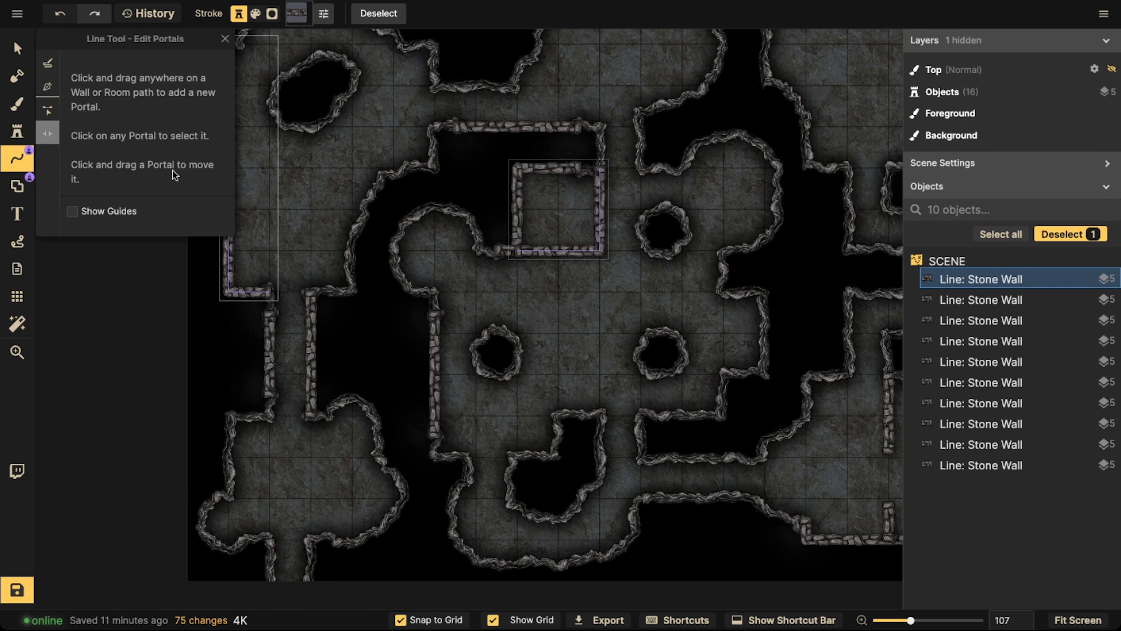
{"action": "left_click", "coordinate": [599, 243]}
{"action": "left_click_drag", "start_coordinate": [571, 250], "coordinate": [562, 251]}
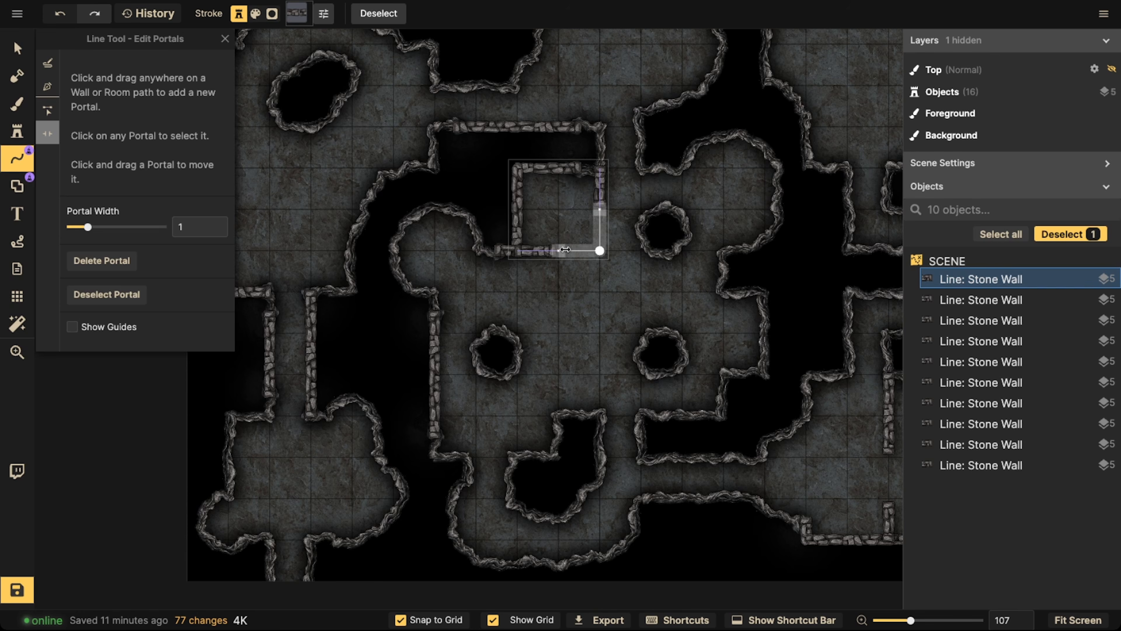
{"action": "left_click", "coordinate": [438, 151]}
{"action": "scroll", "coordinate": [438, 152], "scroll_direction": "down", "scroll_amount": 2}
{"action": "left_click_drag", "start_coordinate": [450, 146], "coordinate": [464, 160]}
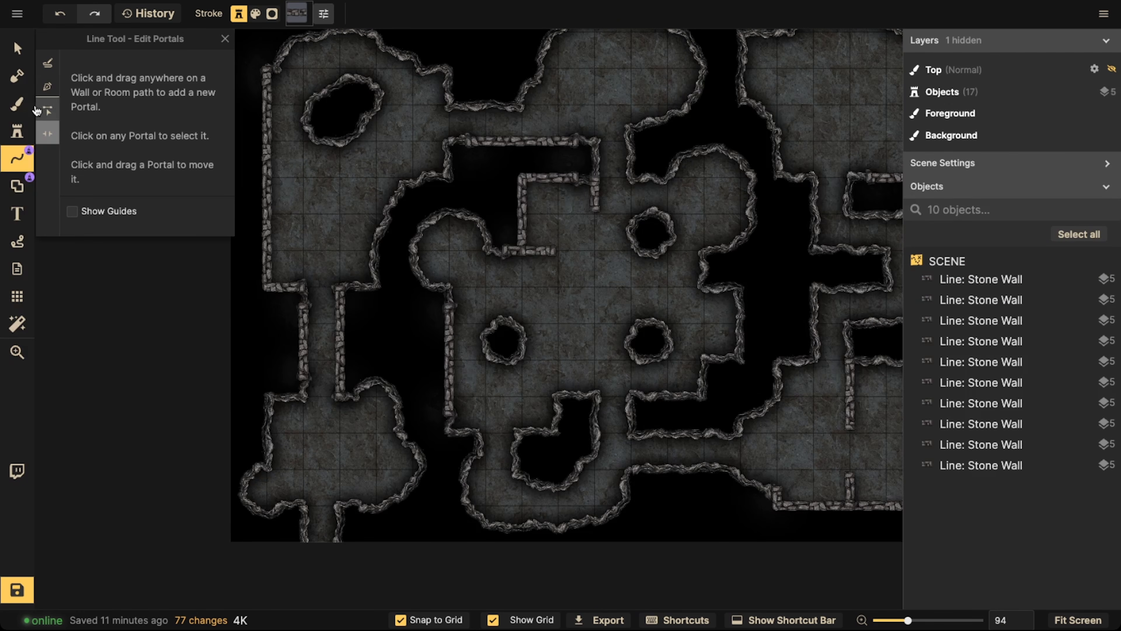
Draw a horizontal stone wall across the lower part of the upper-left room with grid snapping off, and re-enable snapping
{"action": "left_click", "coordinate": [48, 86]}
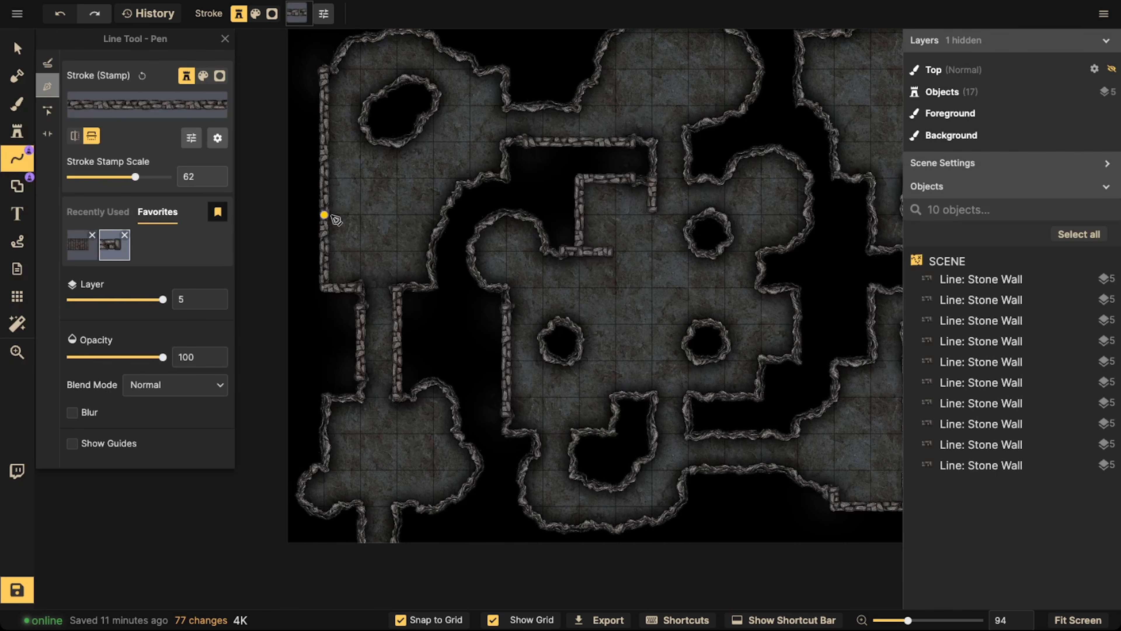
{"action": "left_click", "coordinate": [324, 216]}
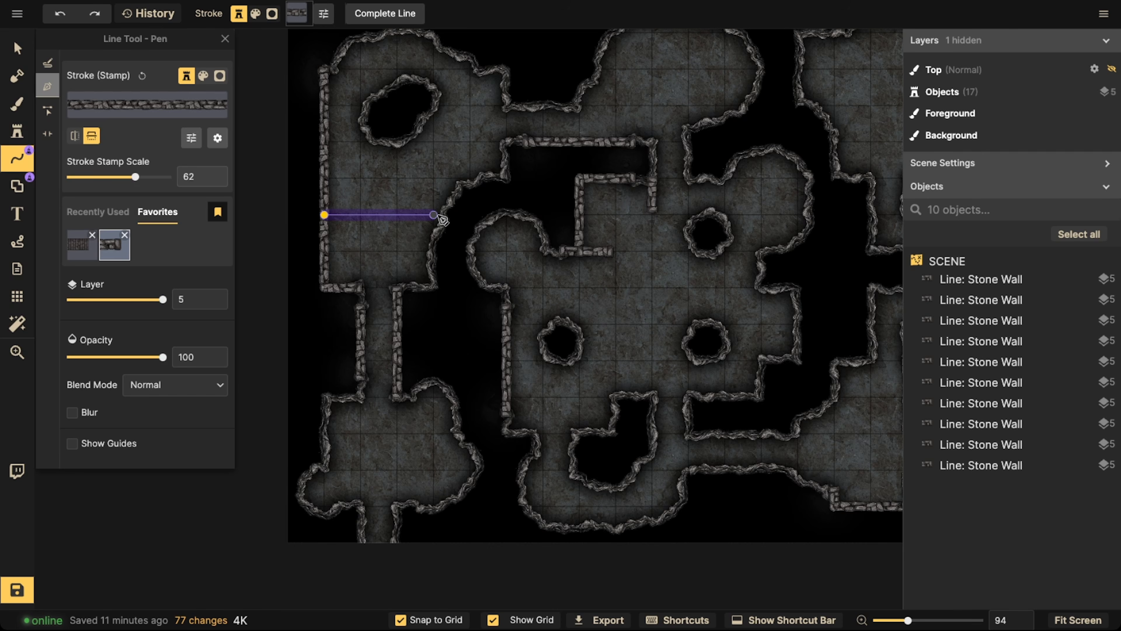
{"action": "key", "text": "Escape"}
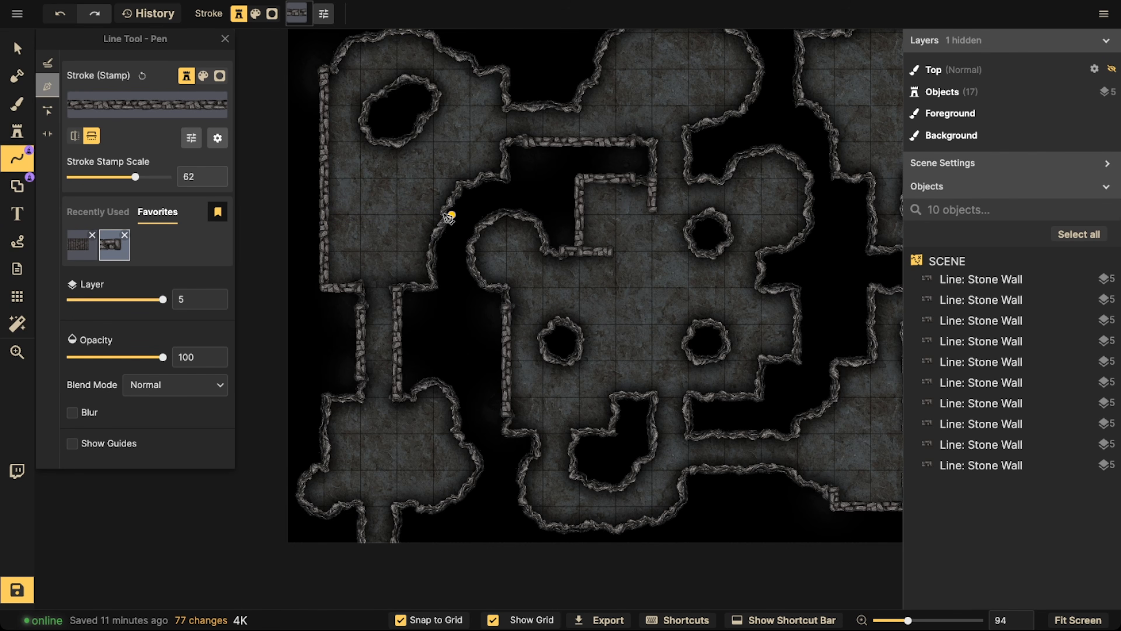
{"action": "left_click", "coordinate": [402, 620]}
{"action": "left_click", "coordinate": [325, 214]}
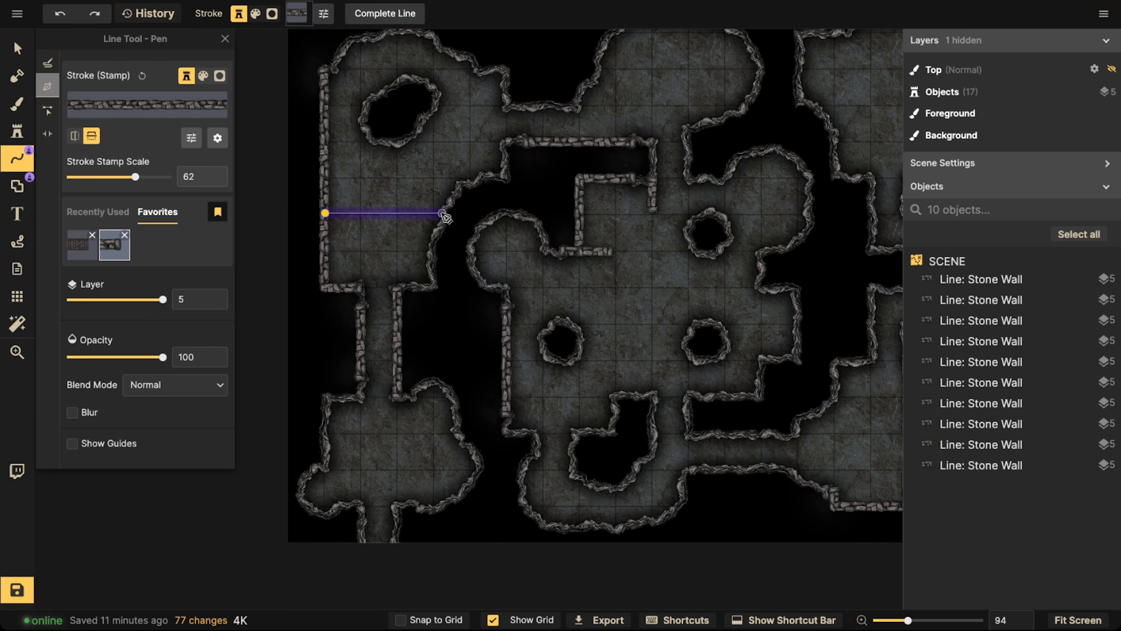
{"action": "double_click", "coordinate": [446, 215]}
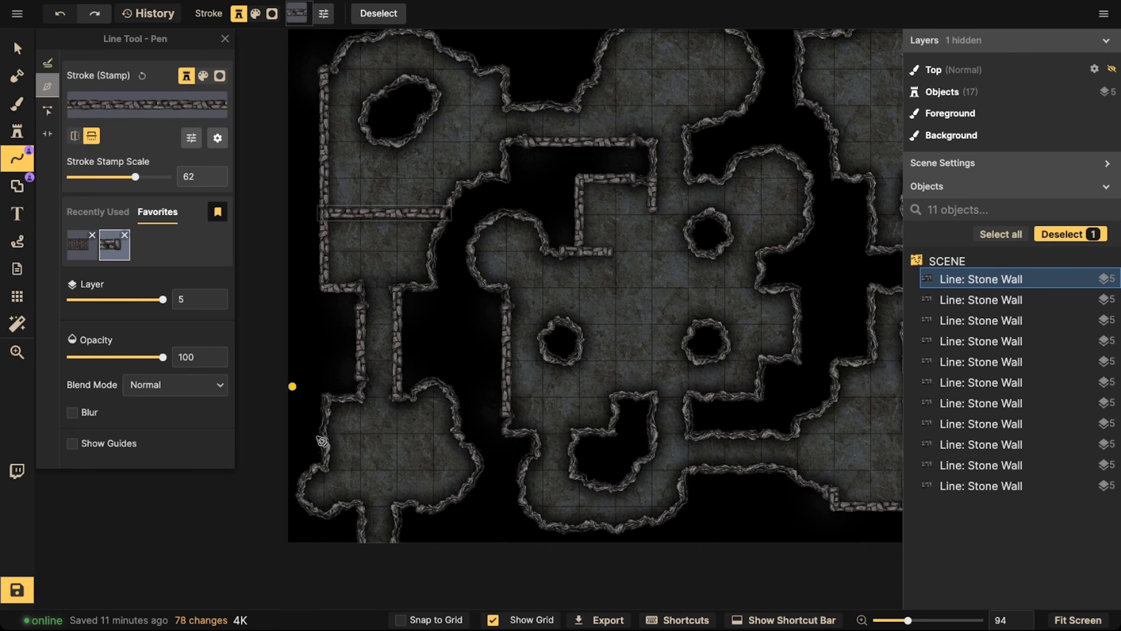
{"action": "left_click", "coordinate": [400, 619]}
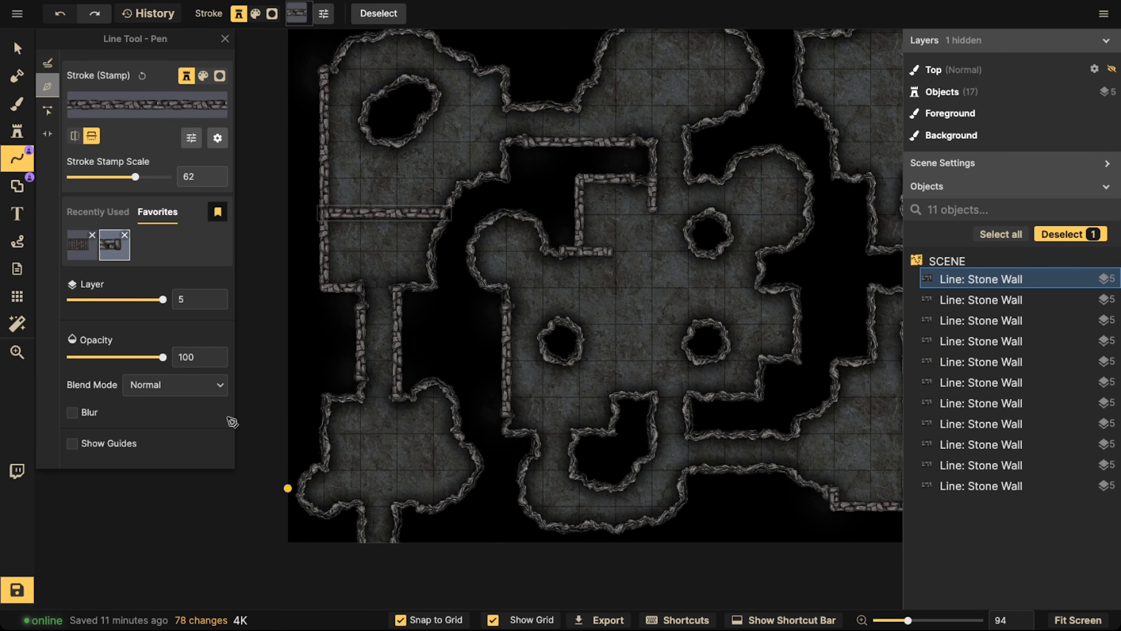
Cut a portal opening in the middle of the upper-left room's horizontal dividing wall, deselect it and save the map
{"action": "left_click", "coordinate": [56, 133]}
{"action": "left_click", "coordinate": [378, 214]}
{"action": "key", "text": "Escape"}
{"action": "scroll", "coordinate": [331, 160], "scroll_direction": "down", "scroll_amount": 3}
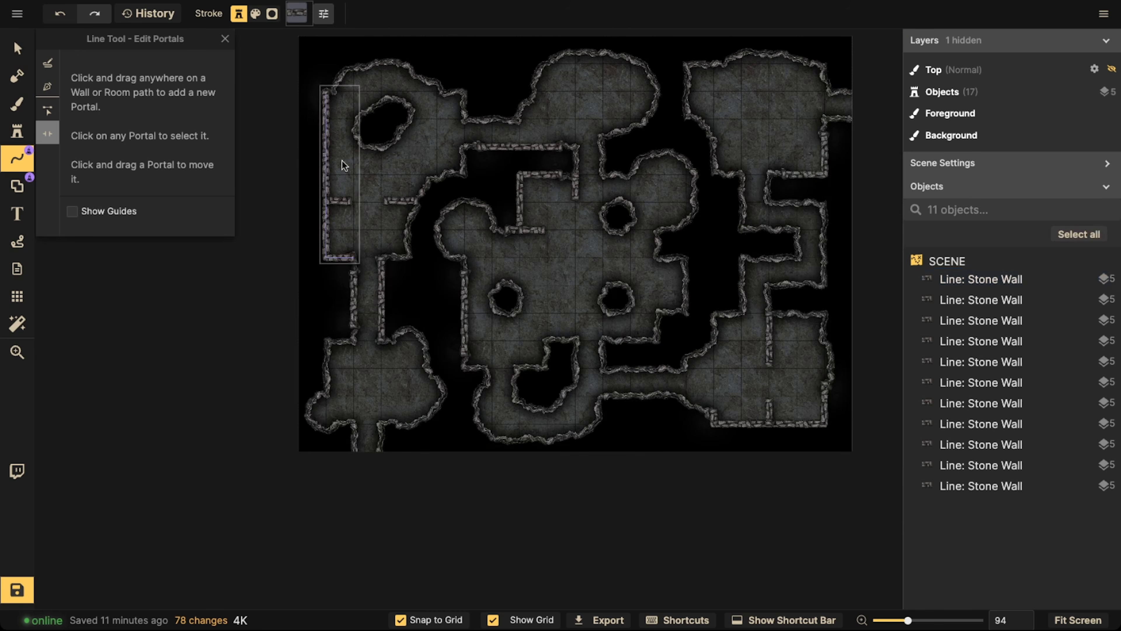
{"action": "mouse_move", "coordinate": [625, 227]}
{"action": "left_mouse_down"}
{"action": "mouse_move", "coordinate": [490, 161]}
{"action": "mouse_move", "coordinate": [670, 177]}
{"action": "mouse_move", "coordinate": [631, 243]}
{"action": "left_mouse_up"}
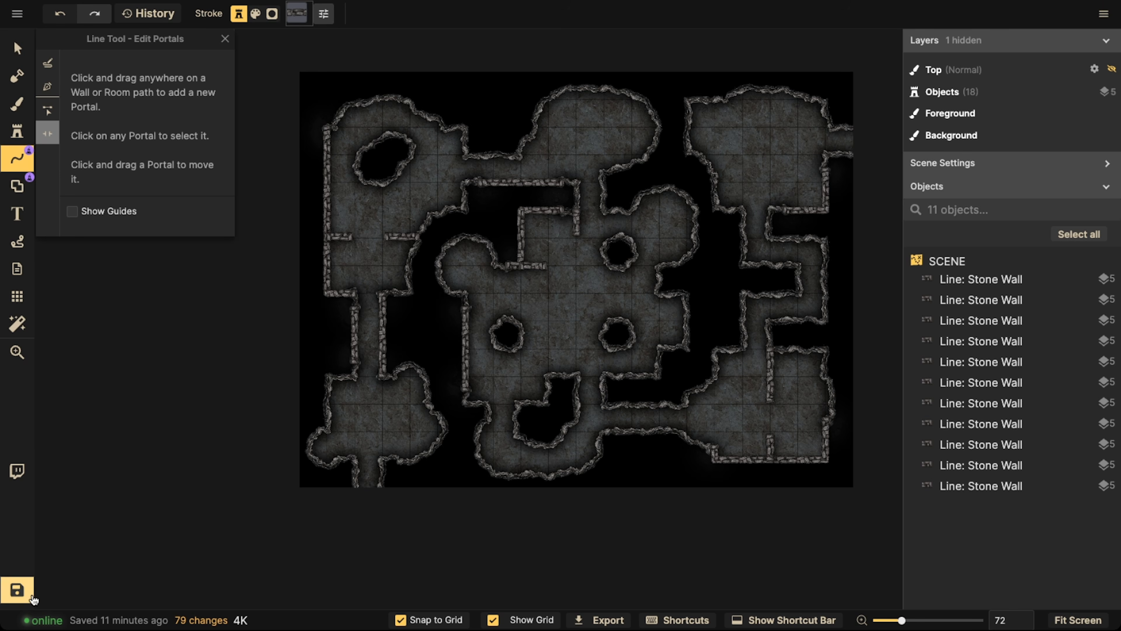
{"action": "left_click", "coordinate": [17, 589]}
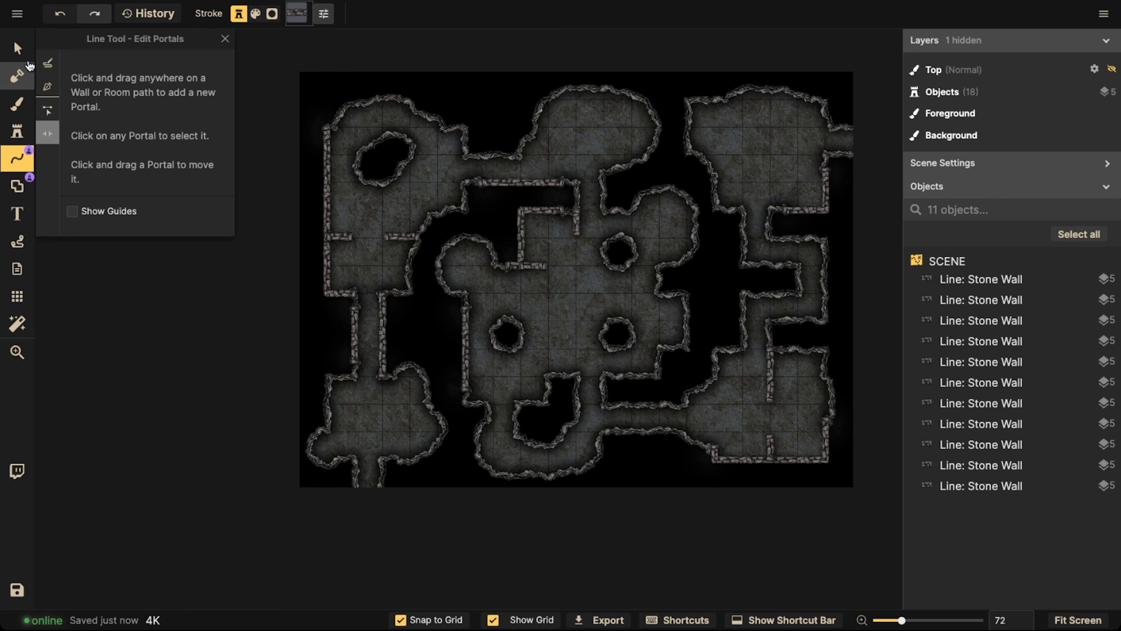
{"action": "left_click", "coordinate": [17, 48]}
{"action": "scroll", "coordinate": [468, 342], "scroll_direction": "up", "scroll_amount": 5}
{"action": "key", "text": "space"}
{"action": "left_click_drag", "start_coordinate": [467, 344], "coordinate": [484, 363]}
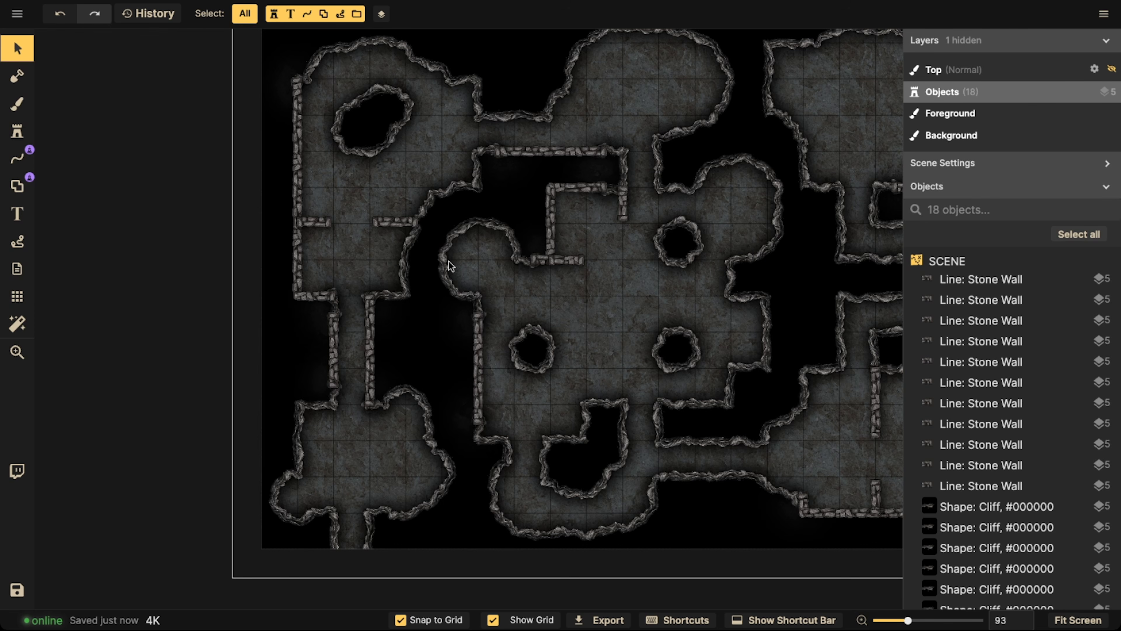
{"action": "scroll", "coordinate": [534, 239], "scroll_direction": "down", "scroll_amount": 3}
{"action": "key", "text": "space"}
{"action": "left_click_drag", "start_coordinate": [529, 238], "coordinate": [393, 274]}
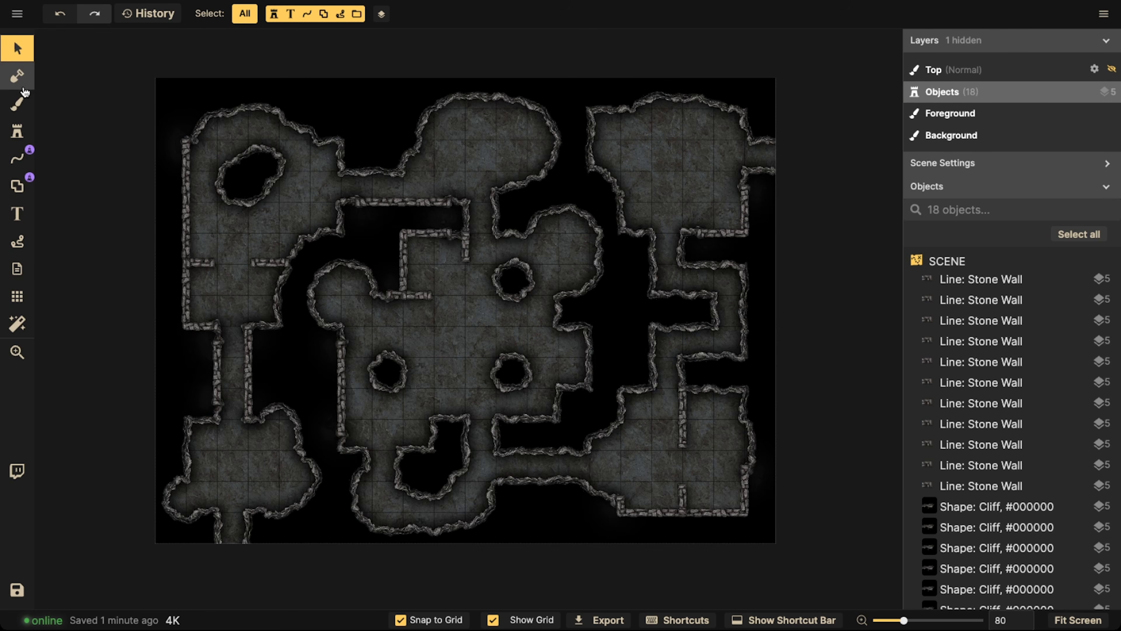
{"action": "left_click", "coordinate": [17, 102]}
Choose the favorite stone stairs stroke for the Line Tool's Pen and set its layer to -2
{"action": "left_click", "coordinate": [16, 157]}
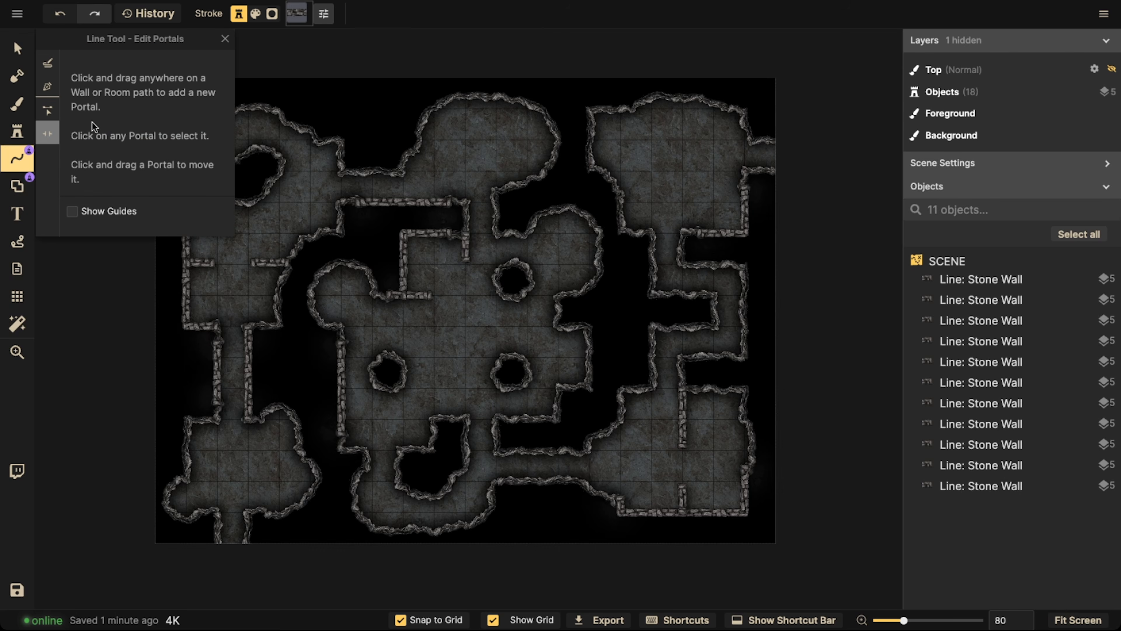
{"action": "left_click", "coordinate": [48, 87]}
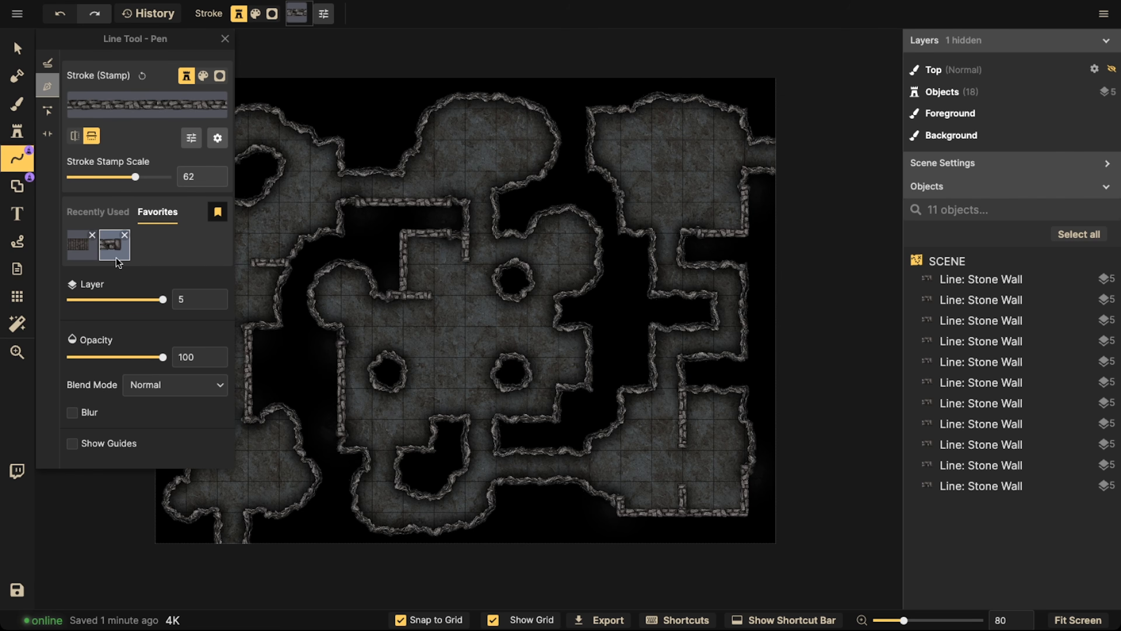
{"action": "left_click", "coordinate": [67, 251]}
{"action": "left_click", "coordinate": [223, 300]}
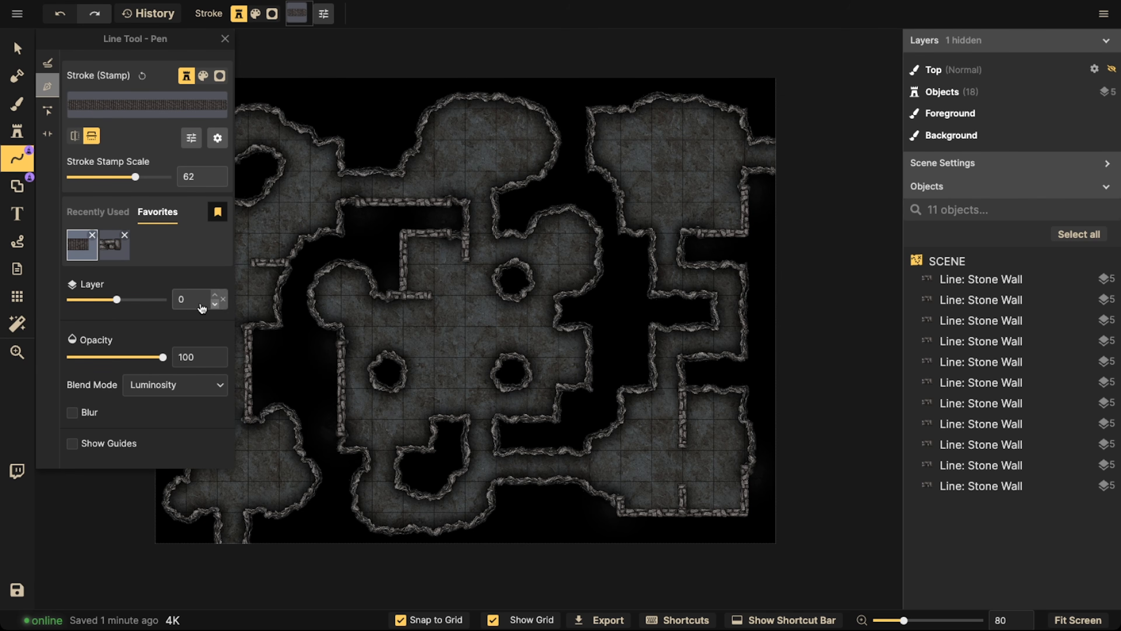
{"action": "left_click", "coordinate": [214, 304]}
Draw a stone stairs line three tiles long down the narrow passage between the upper-left and lower-left rooms
{"action": "scroll", "coordinate": [430, 354], "scroll_direction": "up", "scroll_amount": 3}
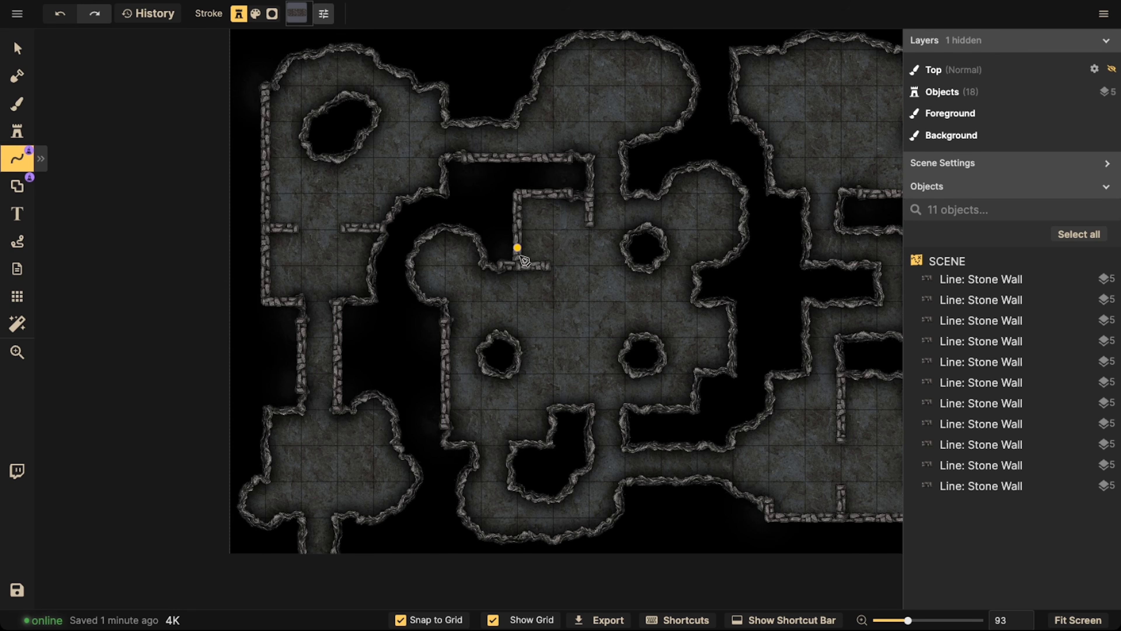
{"action": "key", "text": "space"}
{"action": "left_click_drag", "start_coordinate": [547, 258], "coordinate": [570, 258]}
{"action": "left_click_drag", "start_coordinate": [447, 316], "coordinate": [592, 192]}
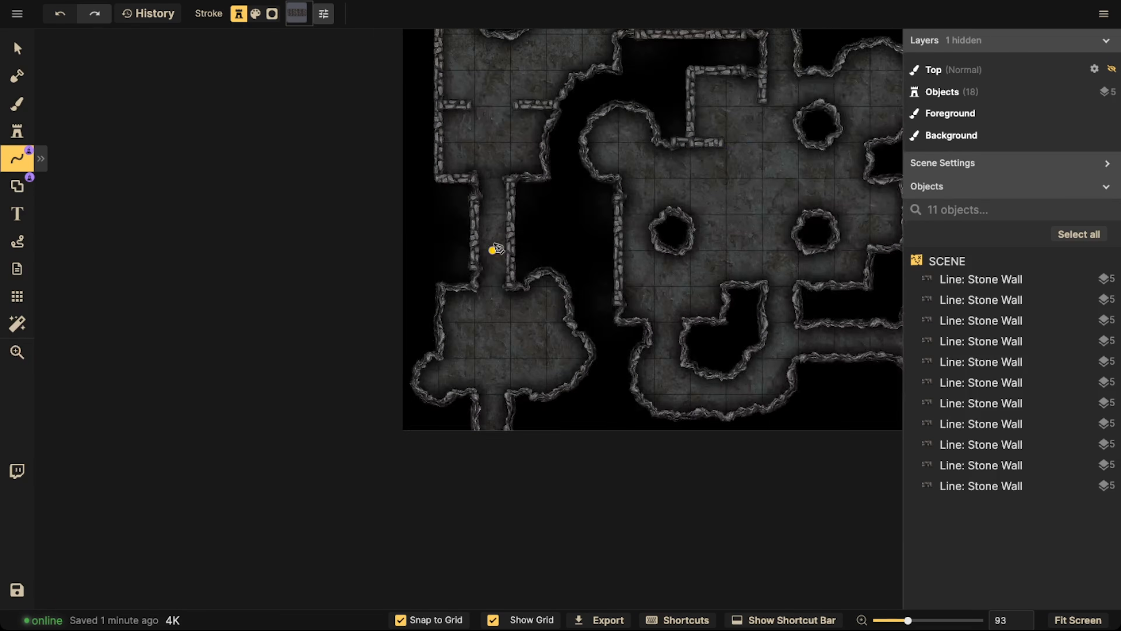
{"action": "scroll", "coordinate": [489, 230], "scroll_direction": "up", "scroll_amount": 5}
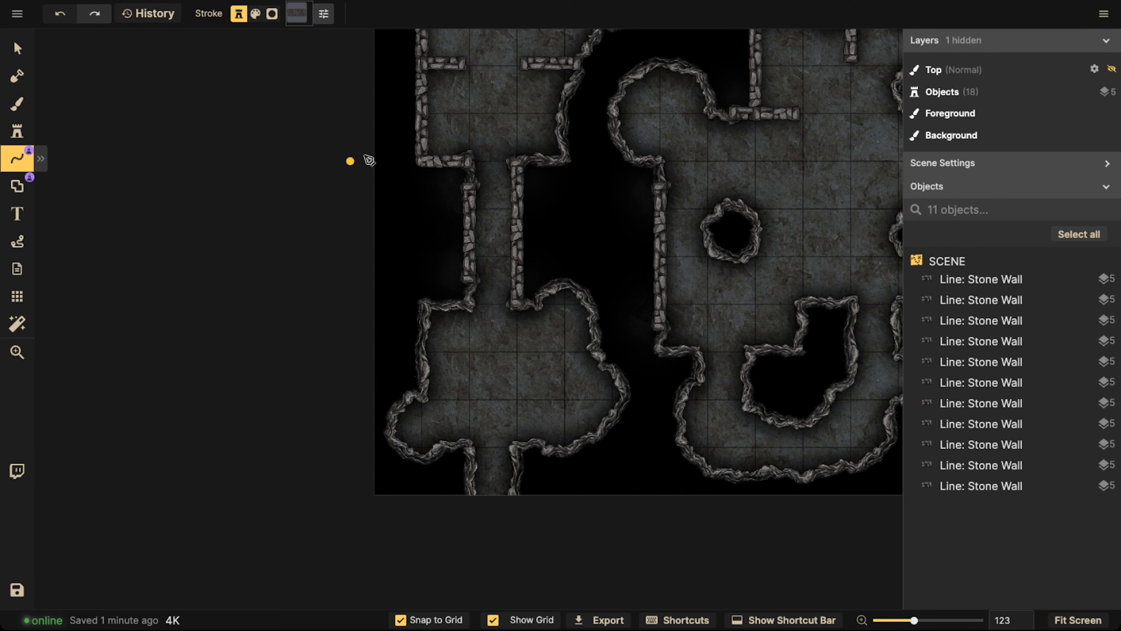
{"action": "scroll", "coordinate": [371, 155], "scroll_direction": "down", "scroll_amount": 2}
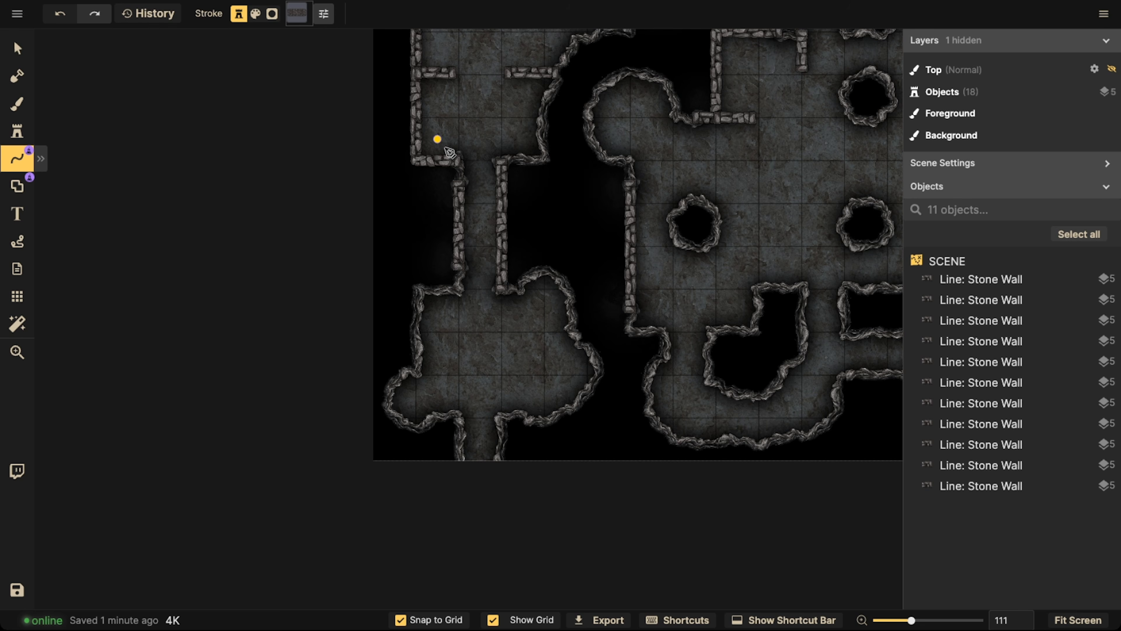
{"action": "left_click", "coordinate": [481, 161]}
{"action": "double_click", "coordinate": [484, 290]}
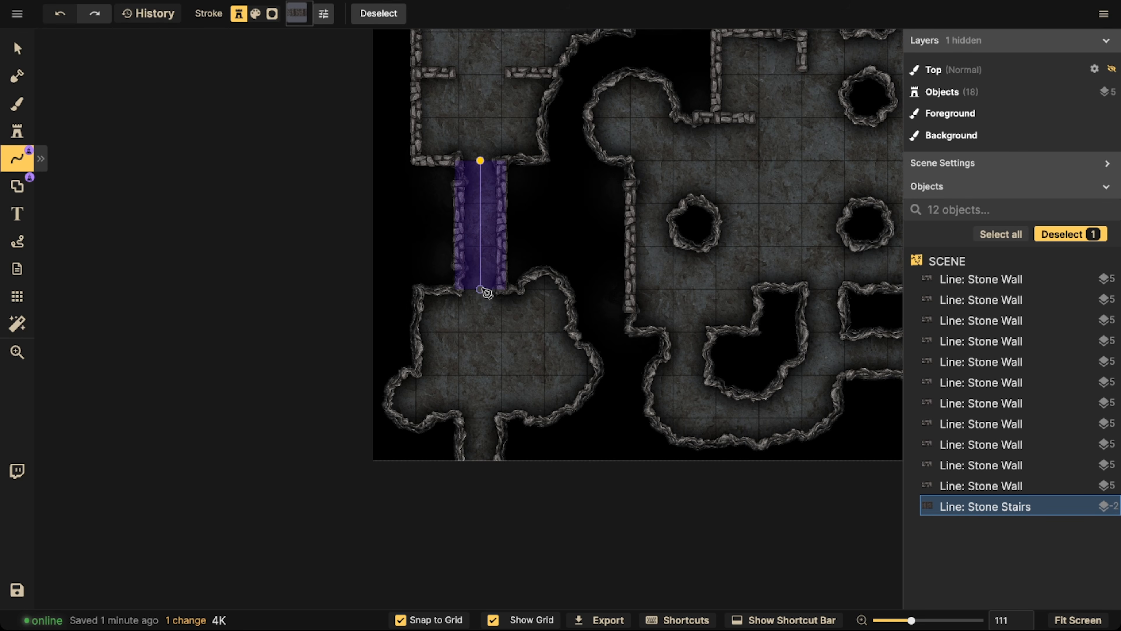
Rotate the stone stairs in the narrow left passage to 180 degrees
{"action": "left_click", "coordinate": [17, 48]}
{"action": "scroll", "coordinate": [492, 197], "scroll_direction": "up", "scroll_amount": 2}
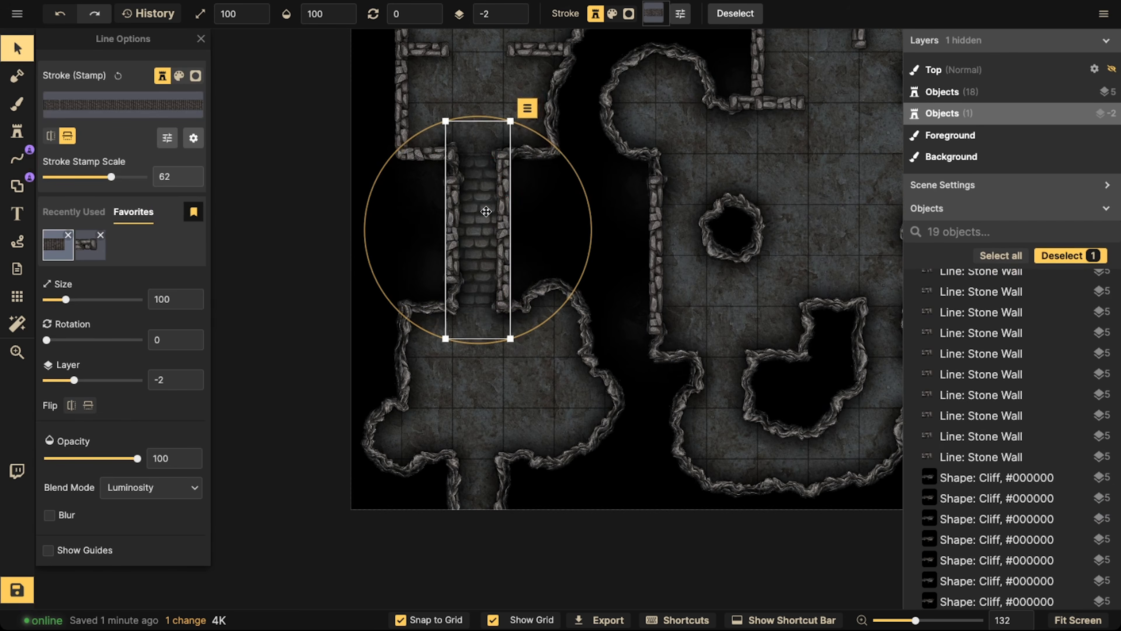
{"action": "scroll", "coordinate": [486, 210], "scroll_direction": "up", "scroll_amount": 12}
{"action": "scroll", "coordinate": [486, 210], "scroll_direction": "up", "scroll_amount": 15}
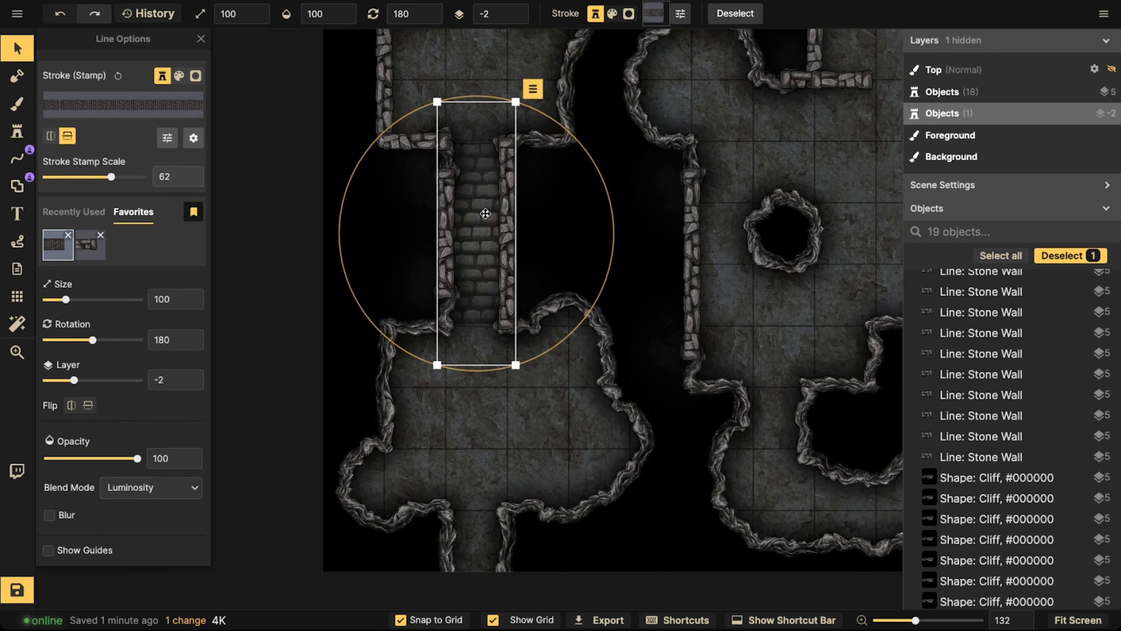
{"action": "scroll", "coordinate": [479, 218], "scroll_direction": "down", "scroll_amount": 6}
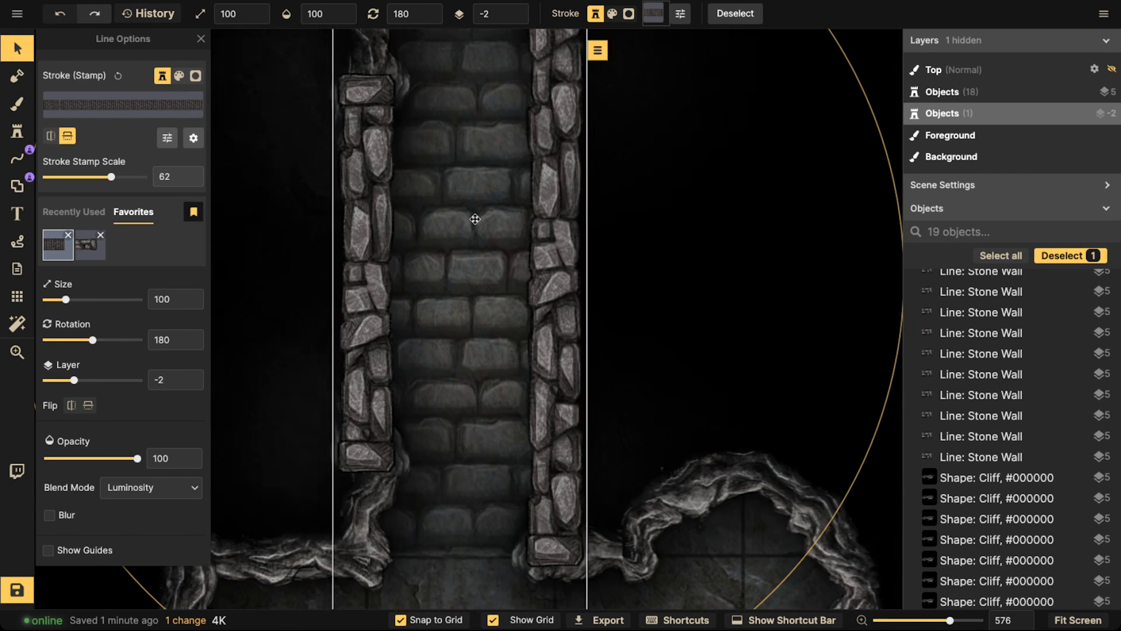
{"action": "left_click", "coordinate": [16, 158]}
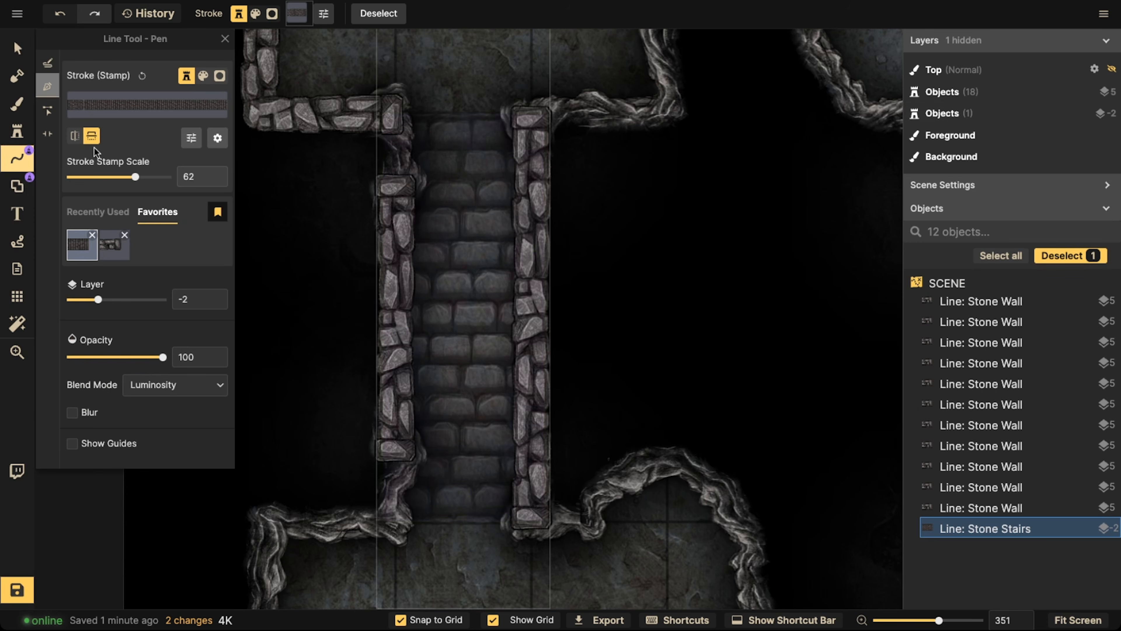
{"action": "left_click", "coordinate": [203, 75]}
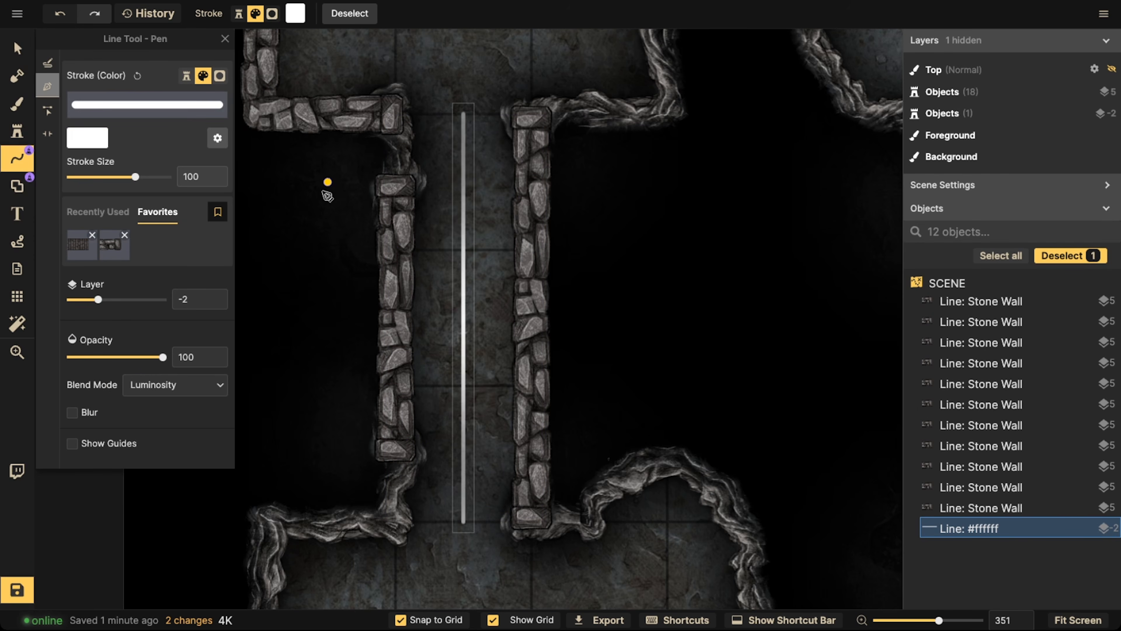
{"action": "key", "text": "ctrl+z"}
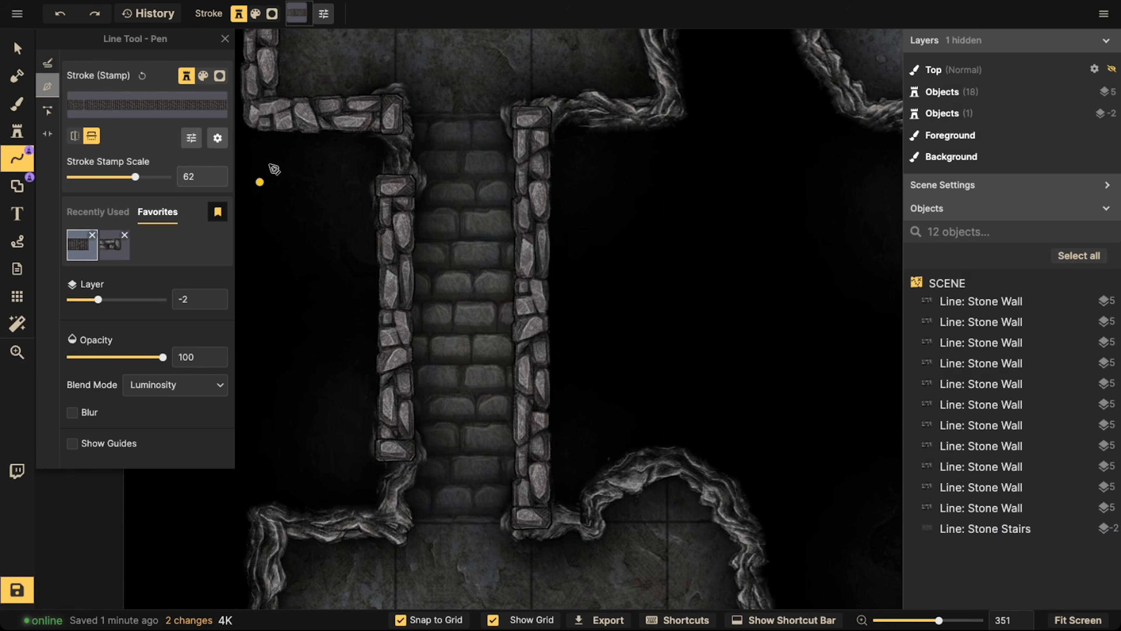
{"action": "left_click", "coordinate": [17, 103]}
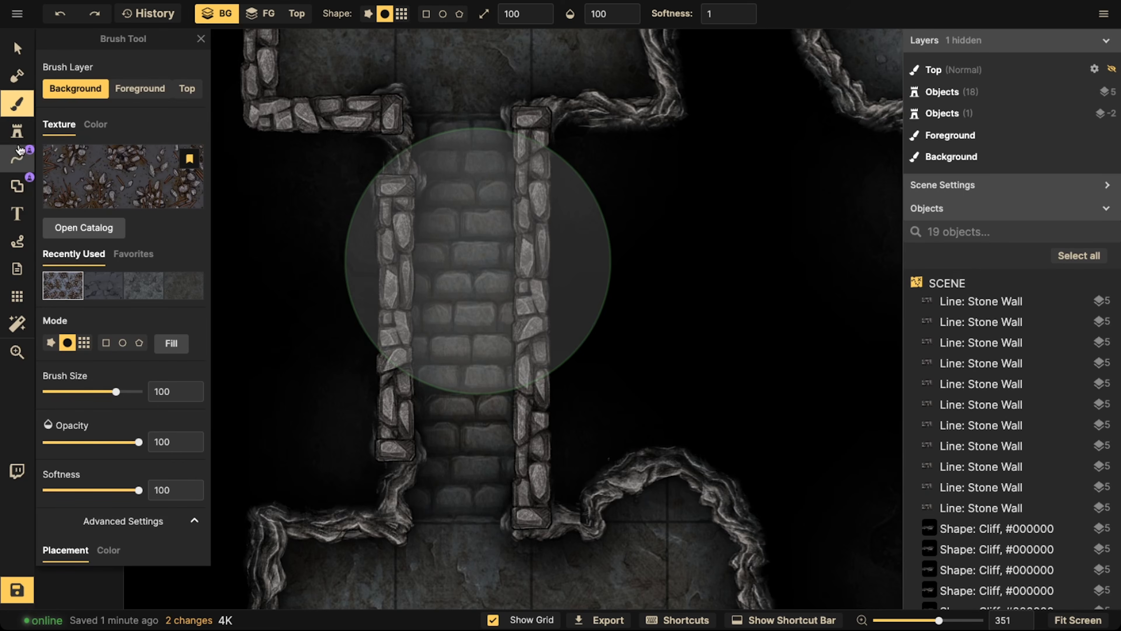
{"action": "left_click", "coordinate": [17, 159]}
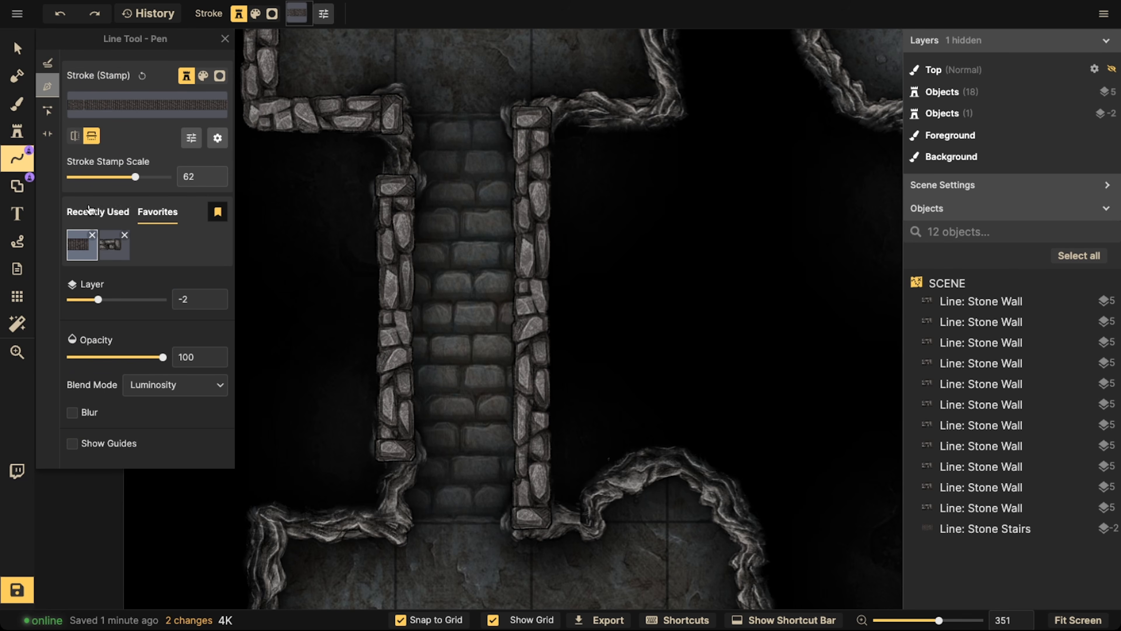
{"action": "scroll", "coordinate": [298, 180], "scroll_direction": "down", "scroll_amount": 2}
{"action": "scroll", "coordinate": [304, 190], "scroll_direction": "down", "scroll_amount": 2}
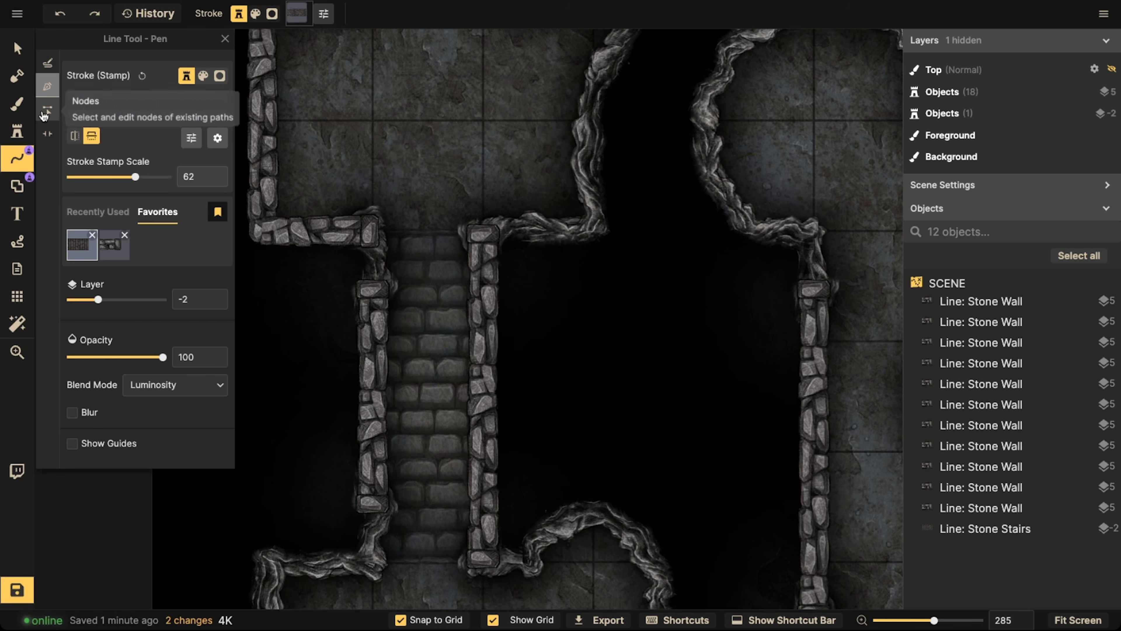
Sketch a white freehand arrow pointing up the stone stairs in the left passage with snapping off, and undo it
{"action": "left_click", "coordinate": [27, 113]}
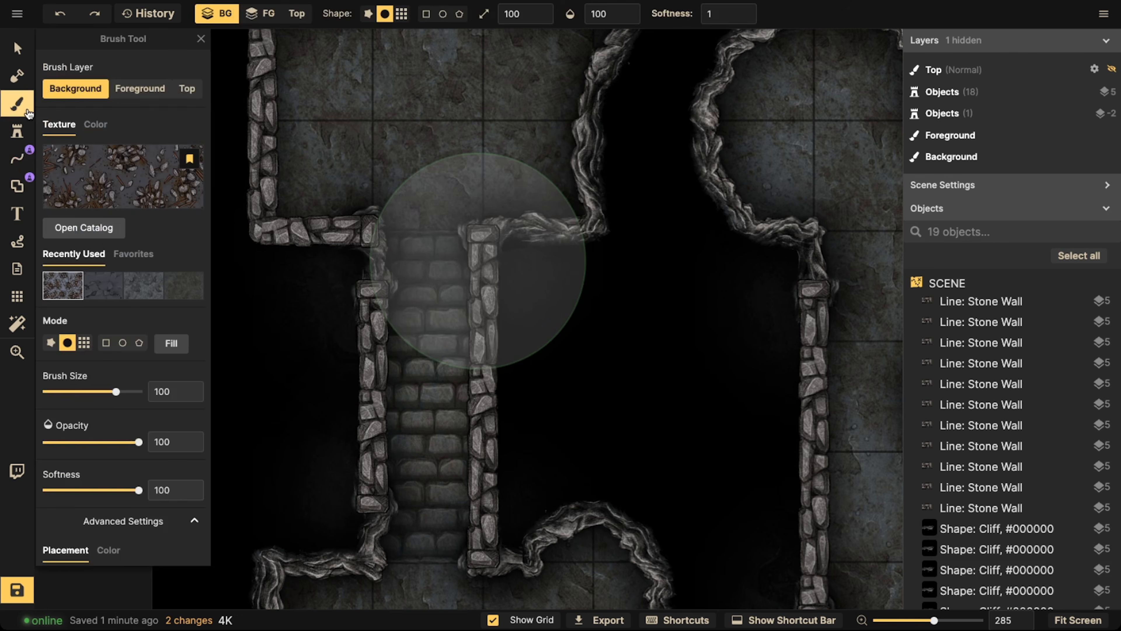
{"action": "left_click", "coordinate": [18, 158]}
{"action": "left_click", "coordinate": [98, 212]}
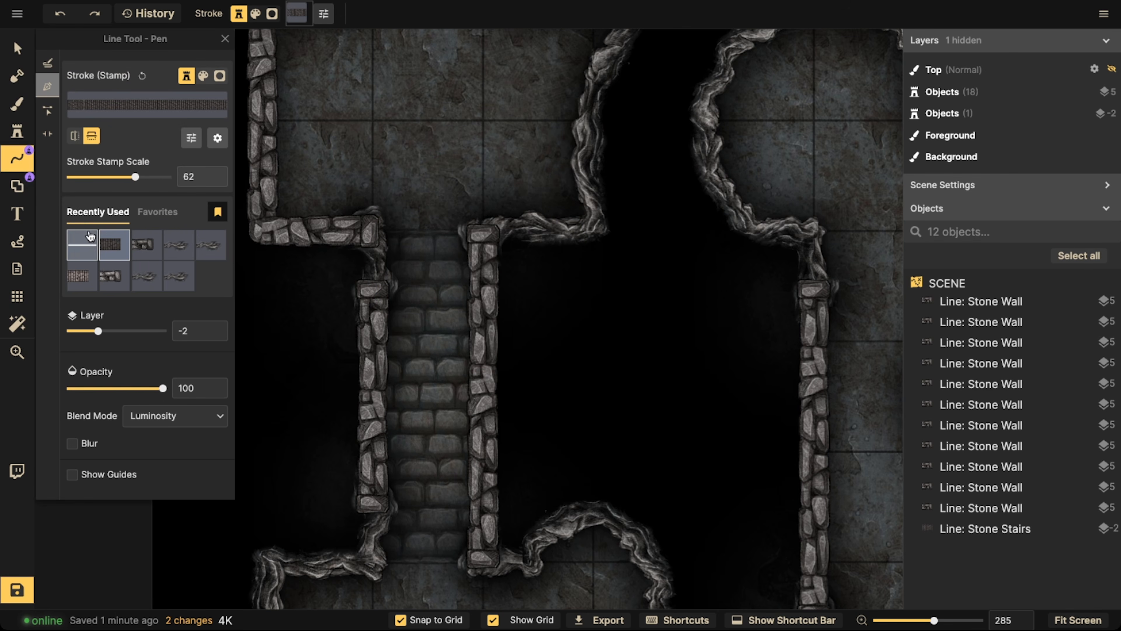
{"action": "left_click", "coordinate": [203, 75]}
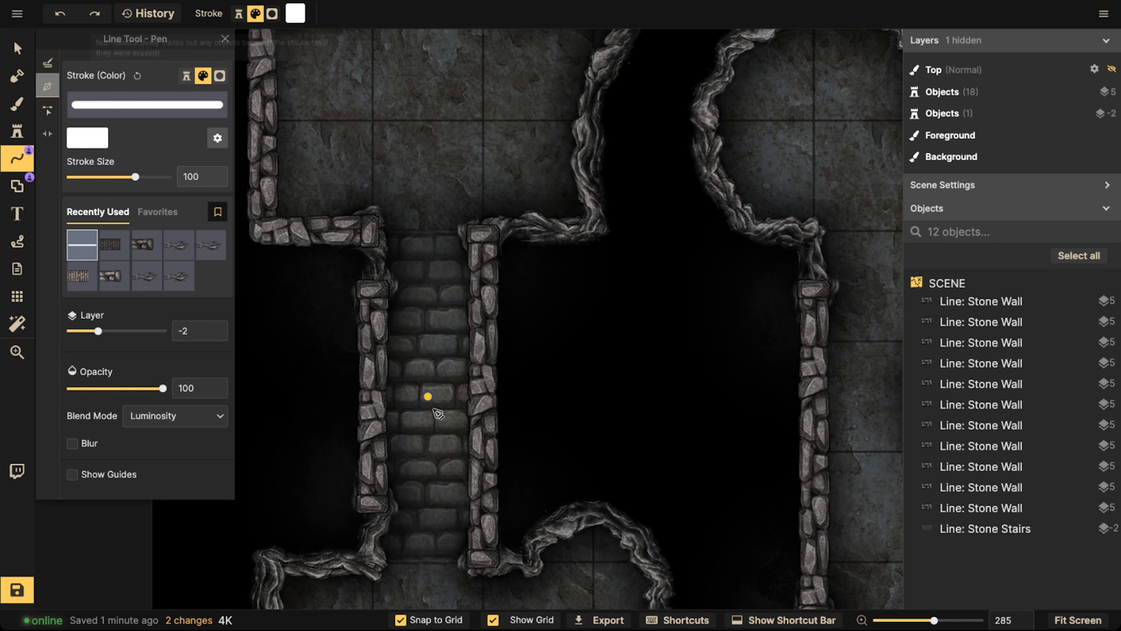
{"action": "left_click", "coordinate": [393, 619]}
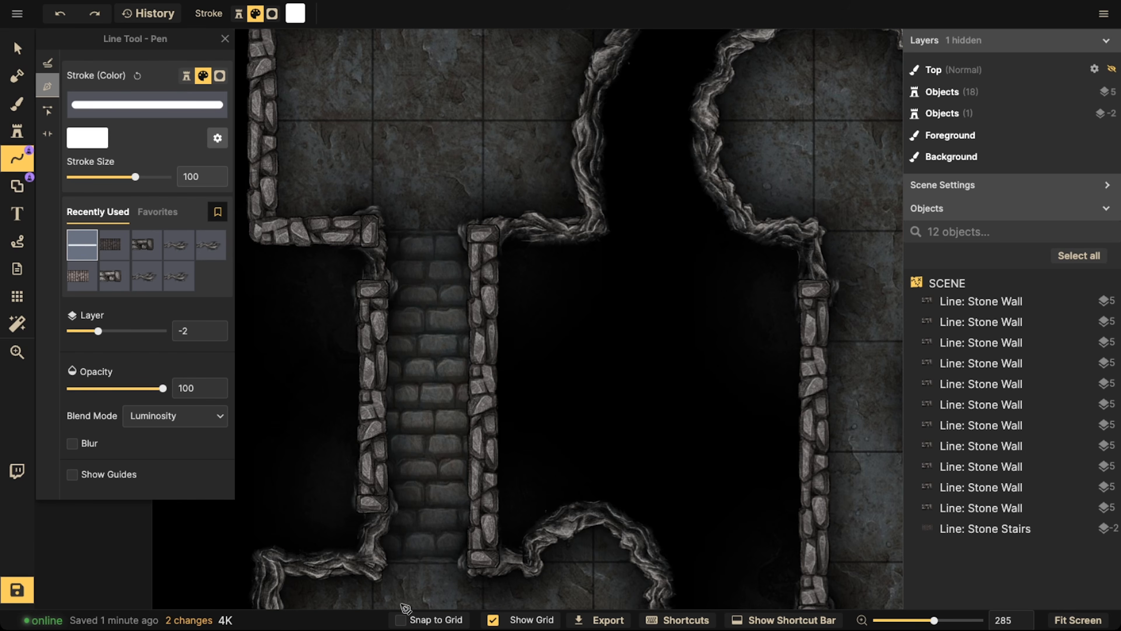
{"action": "scroll", "coordinate": [400, 514], "scroll_direction": "down", "scroll_amount": 3}
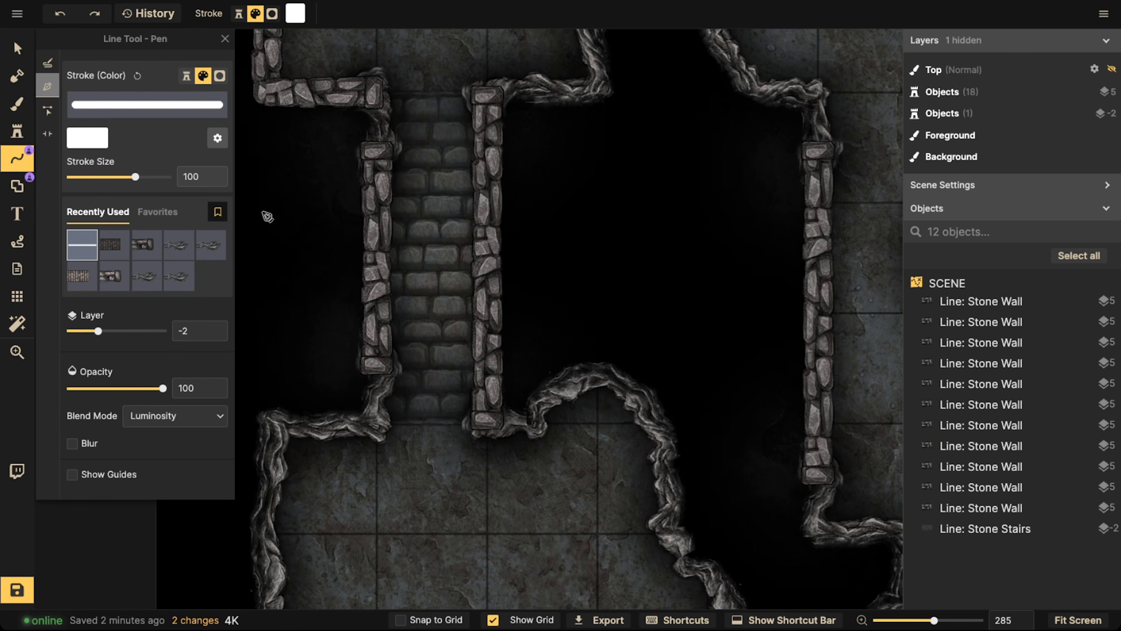
{"action": "left_click", "coordinate": [47, 62]}
{"action": "mouse_move", "coordinate": [435, 469]}
{"action": "left_mouse_down"}
{"action": "mouse_move", "coordinate": [427, 330]}
{"action": "mouse_move", "coordinate": [440, 332]}
{"action": "left_mouse_up"}
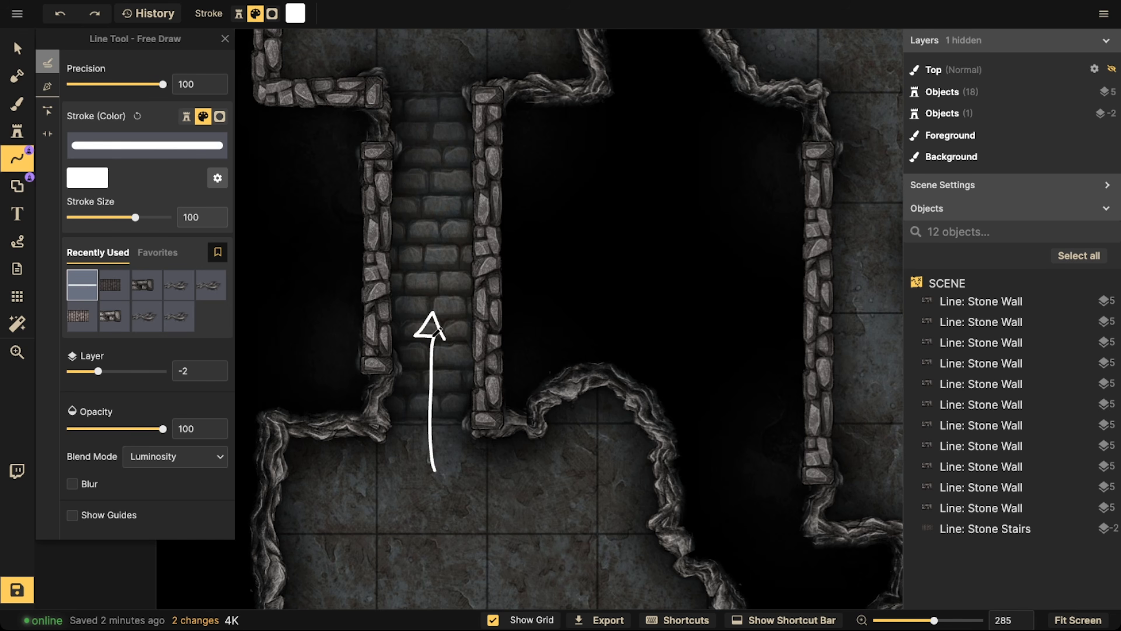
{"action": "key", "text": "ctrl+z"}
Sketch a white downward arrow and rectangular step outlines over the left passage's stairs, removing each of these marks again
{"action": "mouse_move", "coordinate": [435, 76]}
{"action": "left_mouse_down"}
{"action": "mouse_move", "coordinate": [430, 212]}
{"action": "mouse_move", "coordinate": [416, 220]}
{"action": "mouse_move", "coordinate": [443, 224]}
{"action": "left_mouse_up"}
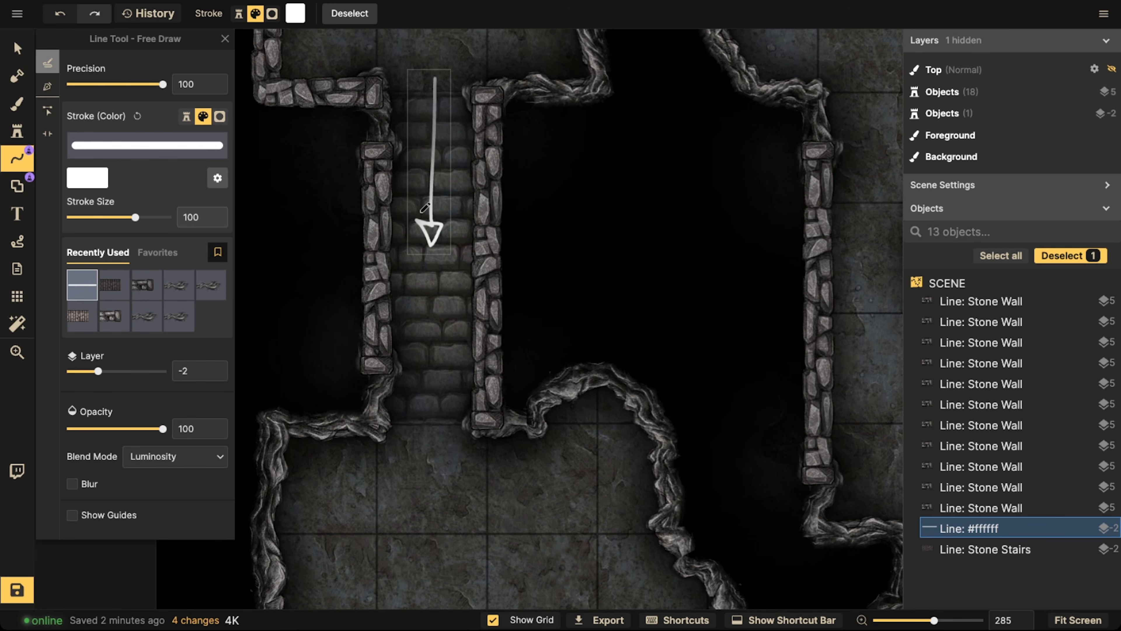
{"action": "key", "text": "ctrl+z"}
{"action": "mouse_move", "coordinate": [447, 233]}
{"action": "left_mouse_down"}
{"action": "mouse_move", "coordinate": [388, 243]}
{"action": "mouse_move", "coordinate": [469, 241]}
{"action": "mouse_move", "coordinate": [447, 225]}
{"action": "left_mouse_up"}
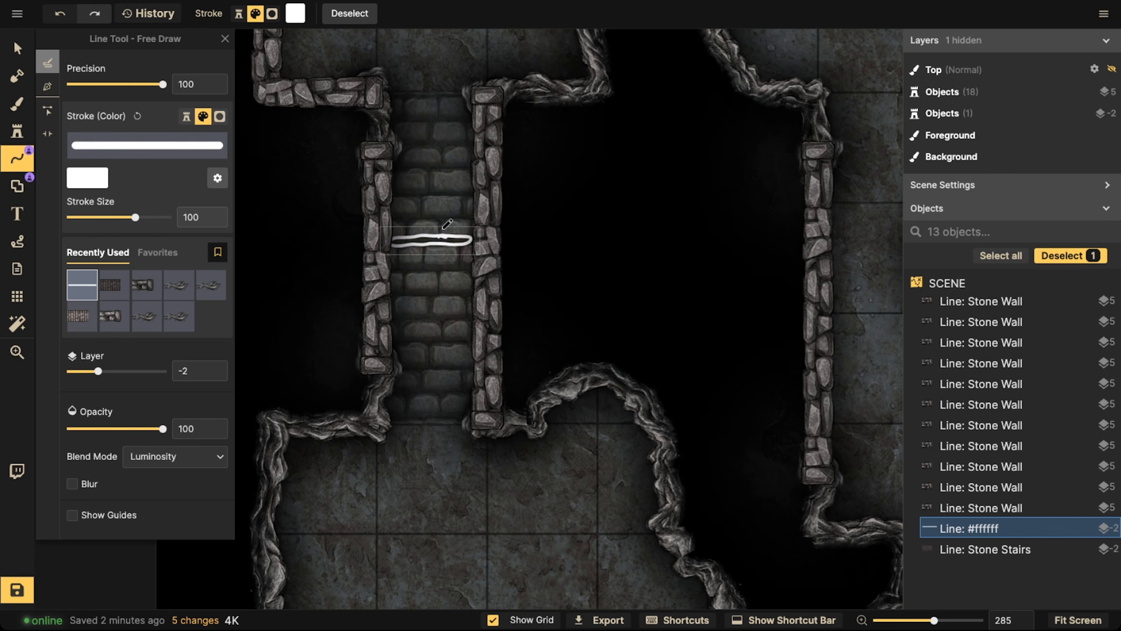
{"action": "key", "text": "ctrl+z"}
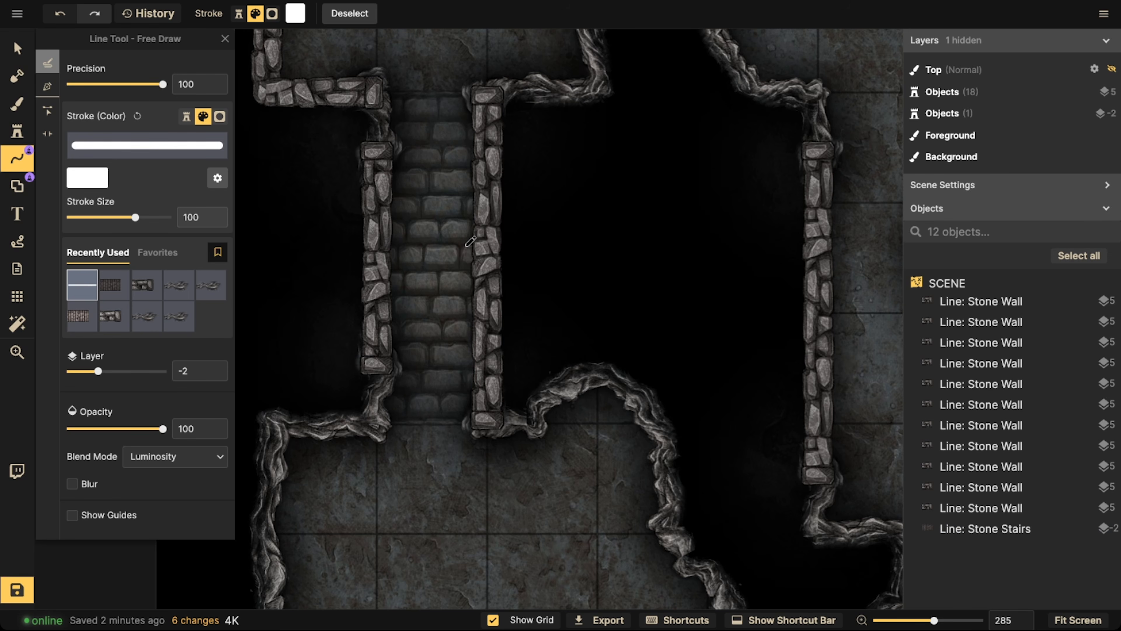
{"action": "mouse_move", "coordinate": [469, 245]}
{"action": "left_mouse_down"}
{"action": "mouse_move", "coordinate": [397, 250]}
{"action": "mouse_move", "coordinate": [398, 274]}
{"action": "mouse_move", "coordinate": [460, 270]}
{"action": "mouse_move", "coordinate": [469, 246]}
{"action": "left_mouse_up"}
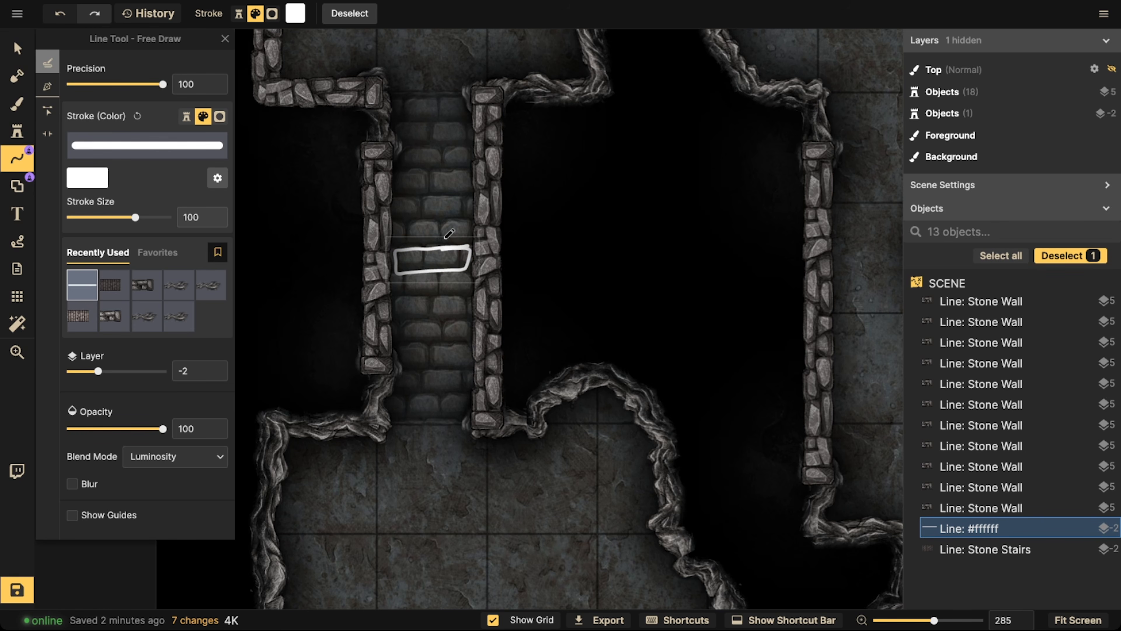
{"action": "mouse_move", "coordinate": [469, 258]}
{"action": "left_mouse_down"}
{"action": "mouse_move", "coordinate": [393, 259]}
{"action": "mouse_move", "coordinate": [393, 274]}
{"action": "mouse_move", "coordinate": [470, 245]}
{"action": "left_mouse_up"}
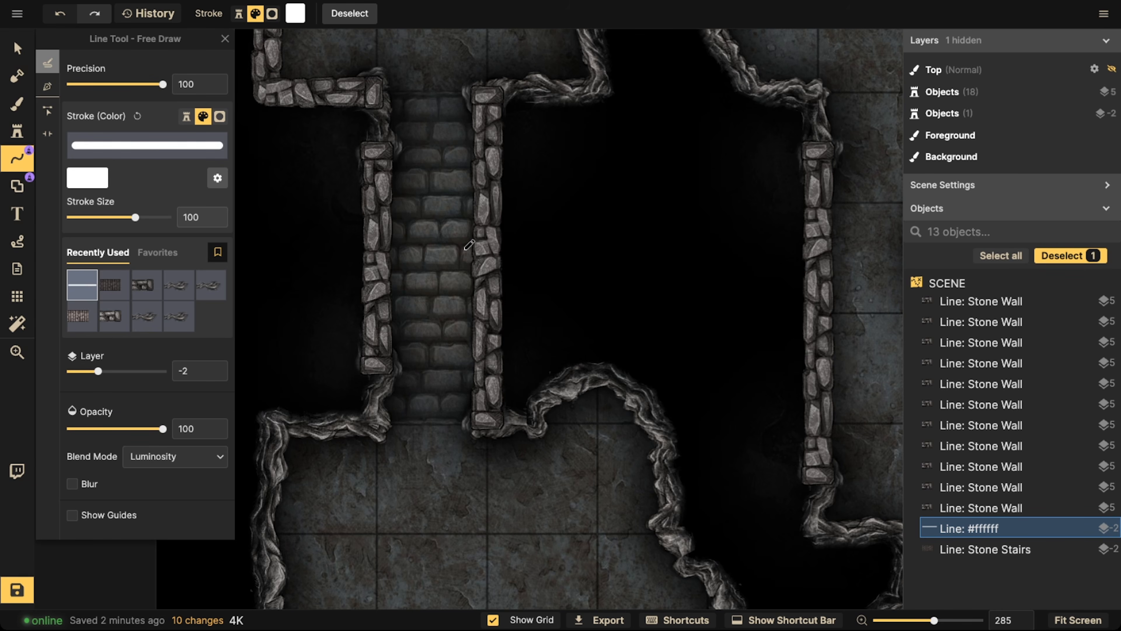
{"action": "key", "text": "Delete"}
{"action": "left_click", "coordinate": [12, 169]}
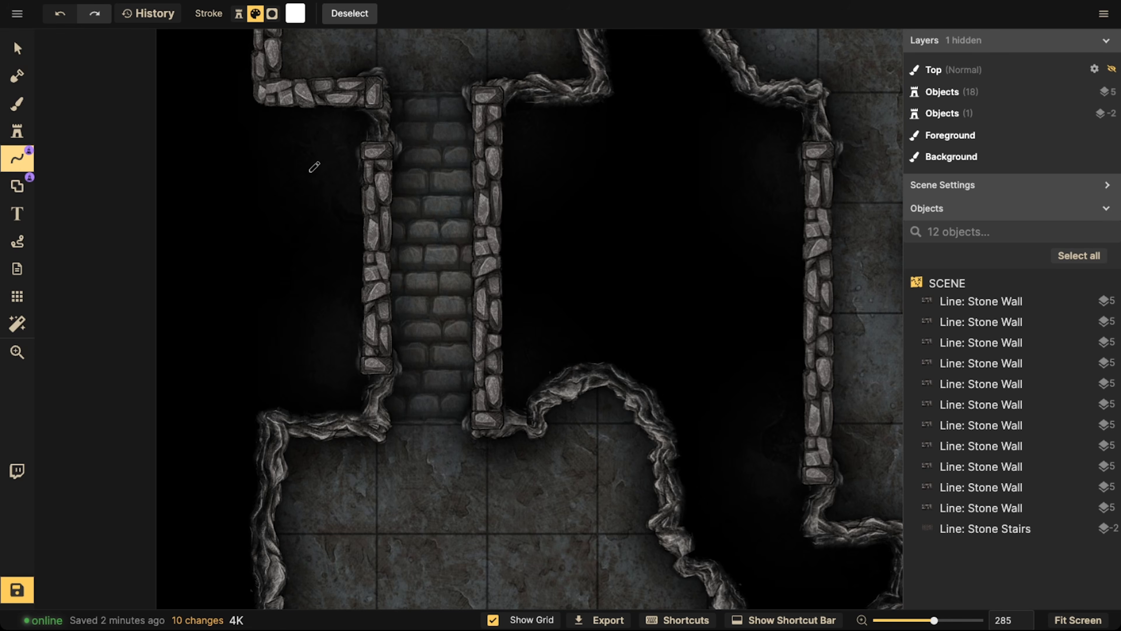
Draw a two-tile horizontal line through the passage between the upper-left and upper-middle rooms and give it the stone stairs stroke
{"action": "scroll", "coordinate": [353, 179], "scroll_direction": "down", "scroll_amount": 5}
{"action": "left_click_drag", "start_coordinate": [395, 160], "coordinate": [335, 462]}
{"action": "scroll", "coordinate": [453, 183], "scroll_direction": "up", "scroll_amount": 5}
{"action": "scroll", "coordinate": [475, 277], "scroll_direction": "down", "scroll_amount": 3}
{"action": "left_click_drag", "start_coordinate": [494, 190], "coordinate": [344, 298]}
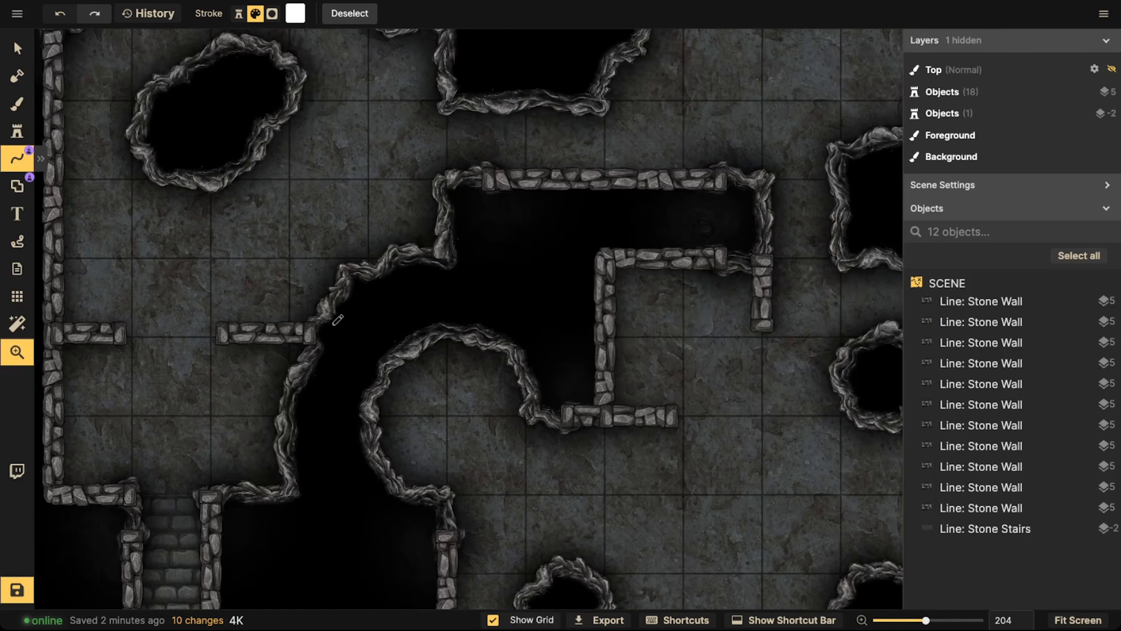
{"action": "left_click_drag", "start_coordinate": [461, 120], "coordinate": [278, 215]}
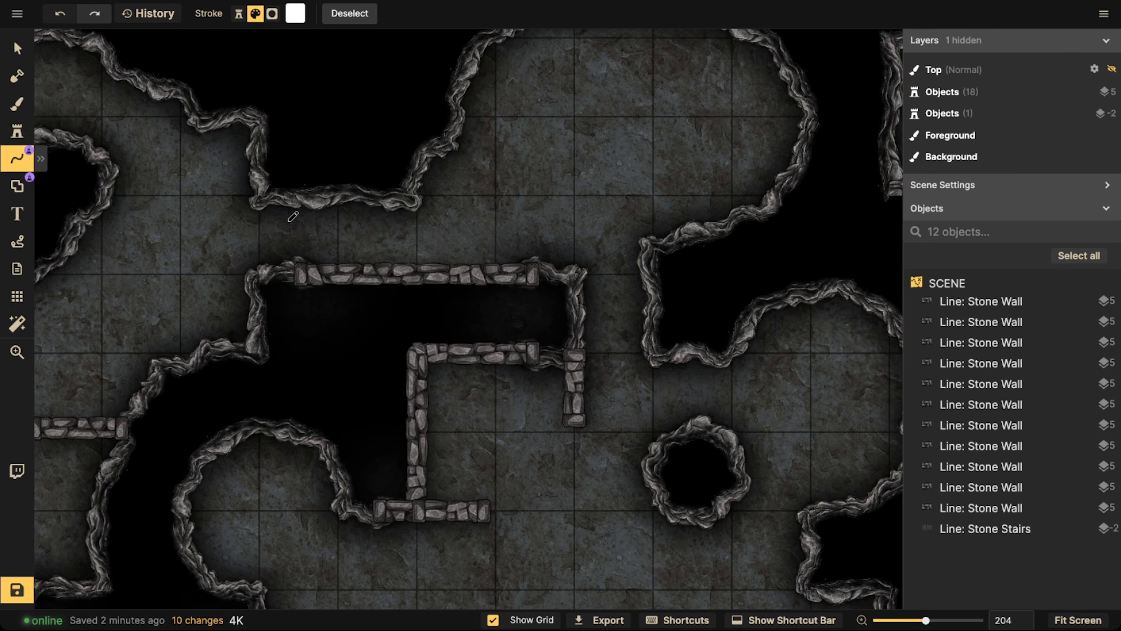
{"action": "left_click", "coordinate": [20, 161]}
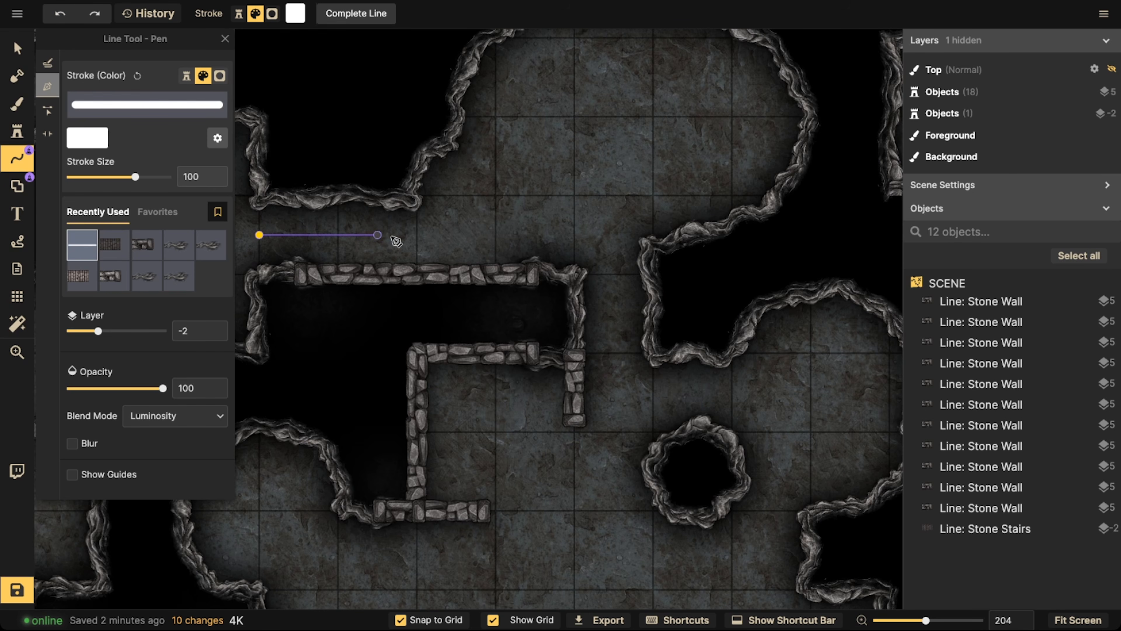
{"action": "double_click", "coordinate": [406, 239]}
{"action": "scroll", "coordinate": [370, 130], "scroll_direction": "down", "scroll_amount": 2}
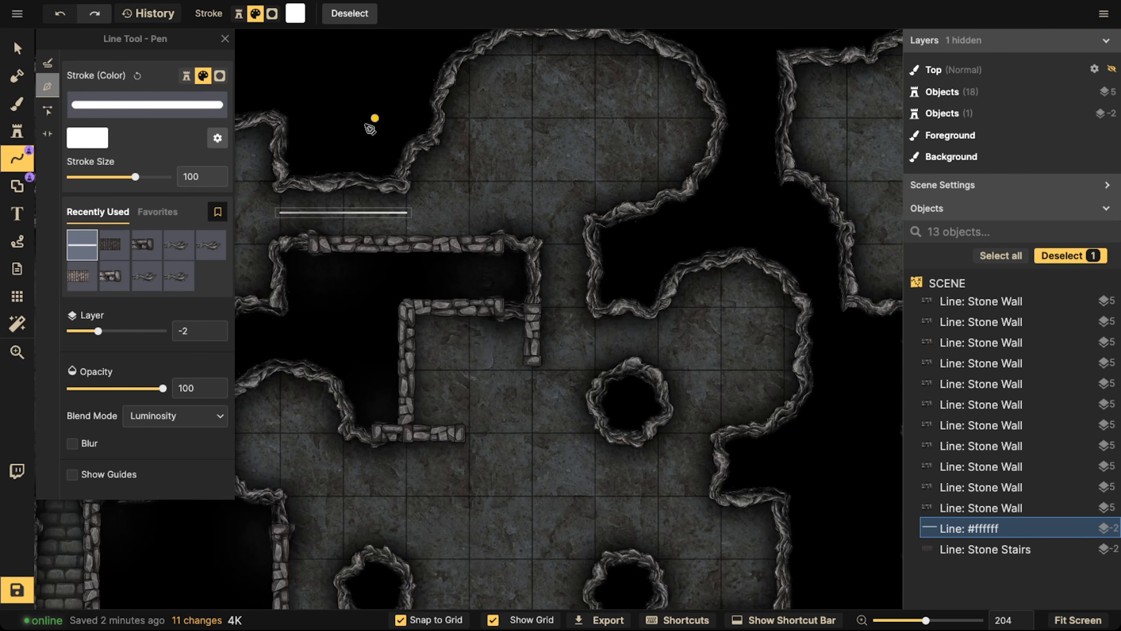
{"action": "left_click", "coordinate": [114, 245]}
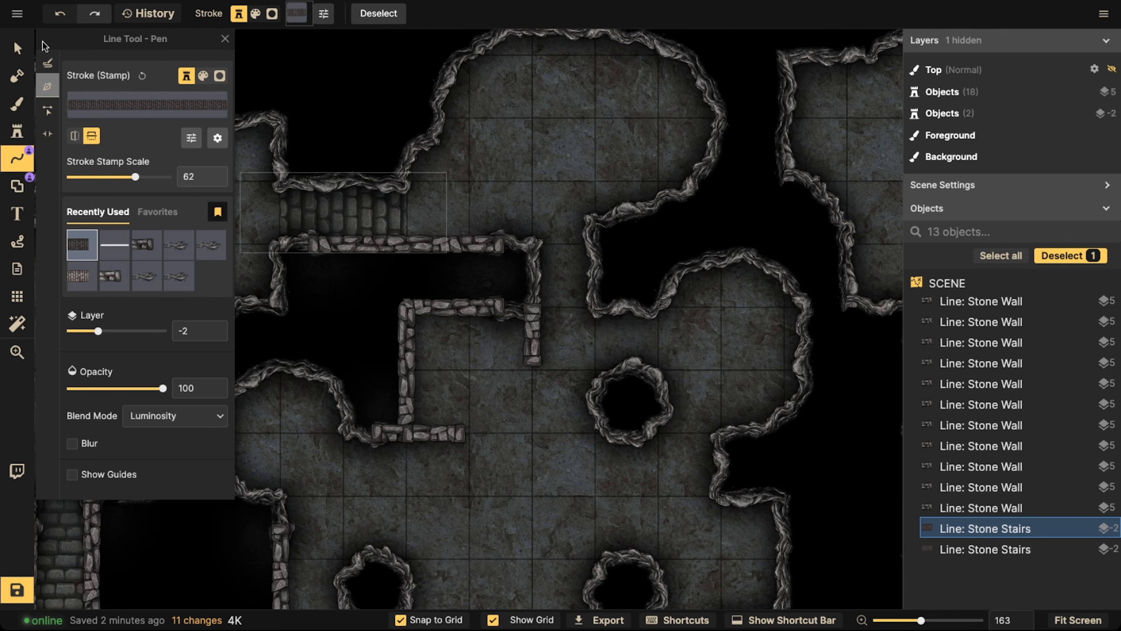
Draw a one-tile vertical stone stairs line in the narrow passage leading down from the upper-middle room to the central room
{"action": "left_click", "coordinate": [18, 159]}
{"action": "left_click", "coordinate": [17, 158]}
{"action": "key", "text": "space"}
{"action": "left_click_drag", "start_coordinate": [696, 405], "coordinate": [638, 393]}
{"action": "left_click", "coordinate": [502, 228]}
{"action": "double_click", "coordinate": [503, 285]}
{"action": "scroll", "coordinate": [401, 283], "scroll_direction": "down", "scroll_amount": 4}
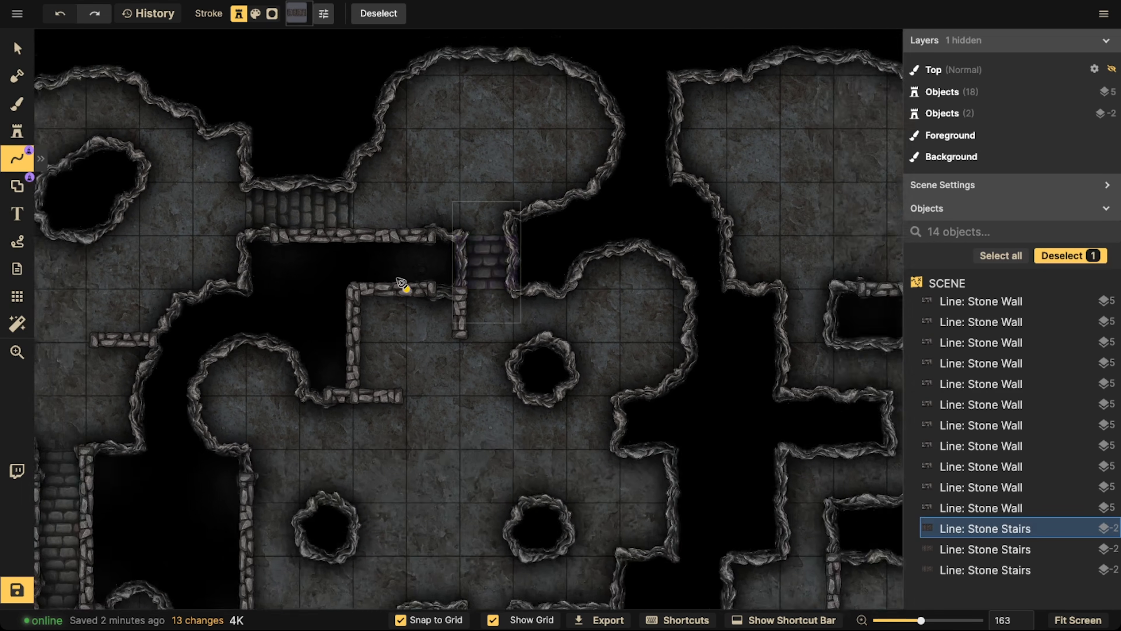
Draw a one-tile vertical stone stairs line at the central room's lower exit and a two-tile horizontal one in the corridor toward the lower-right room
{"action": "key", "text": "space"}
{"action": "left_click_drag", "start_coordinate": [447, 603], "coordinate": [458, 447]}
{"action": "left_click", "coordinate": [488, 410]}
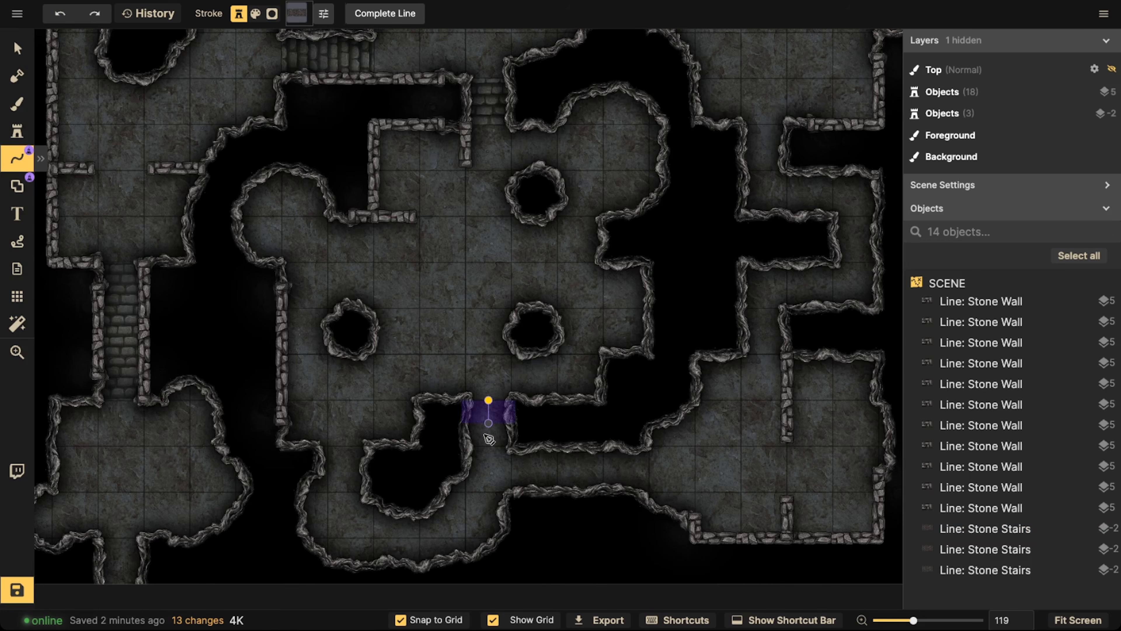
{"action": "double_click", "coordinate": [485, 446]}
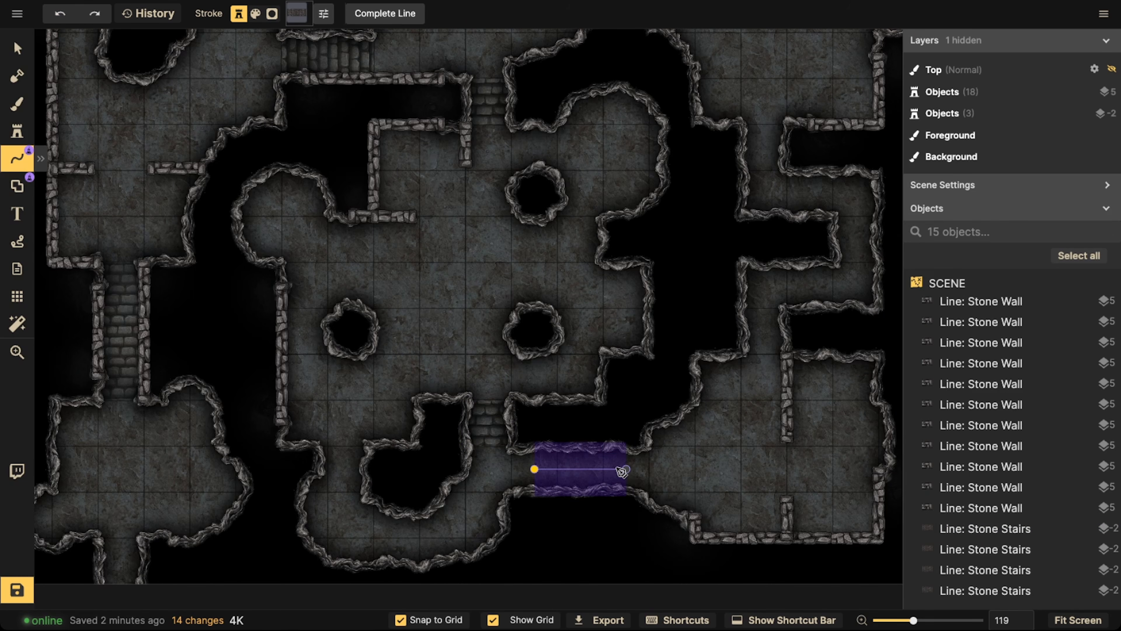
{"action": "key", "text": "Return"}
{"action": "scroll", "coordinate": [559, 420], "scroll_direction": "down", "scroll_amount": 2}
Draw a one-tile vertical stone stairs line in the opening below the upper-right room
{"action": "key", "text": "space"}
{"action": "left_click_drag", "start_coordinate": [728, 400], "coordinate": [626, 472]}
{"action": "scroll", "coordinate": [663, 341], "scroll_direction": "up", "scroll_amount": 4}
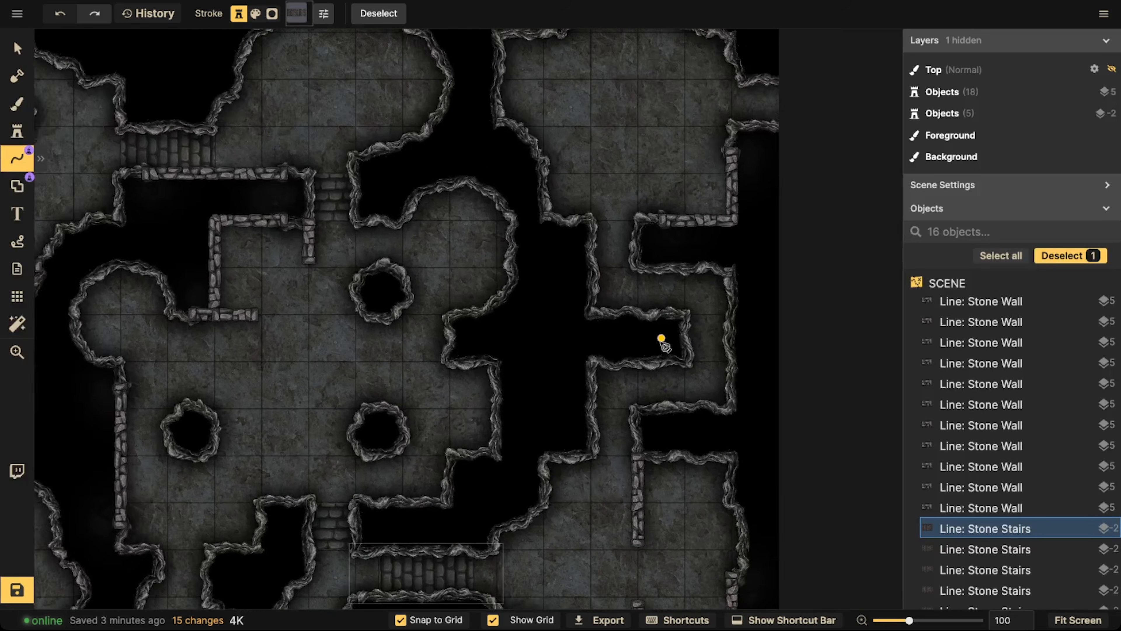
{"action": "left_click", "coordinate": [617, 221]}
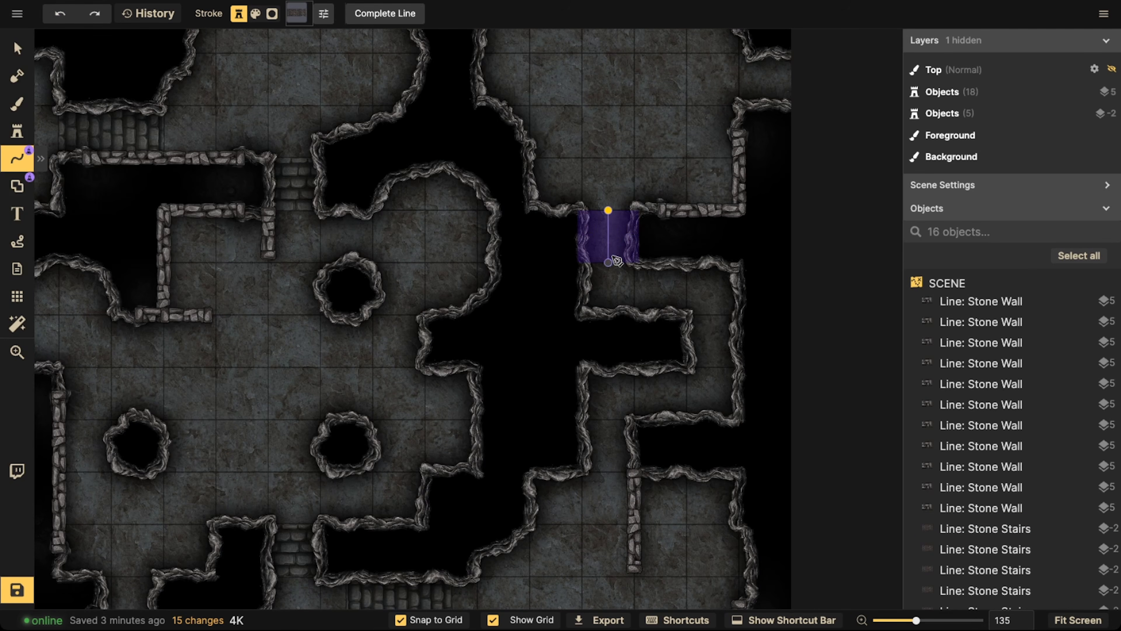
{"action": "double_click", "coordinate": [609, 257]}
Draw a one-tile horizontal stone stairs line in the upper-right room's exit at the map's right edge and leave the Line Tool
{"action": "key", "text": "space"}
{"action": "left_click_drag", "start_coordinate": [637, 135], "coordinate": [530, 260]}
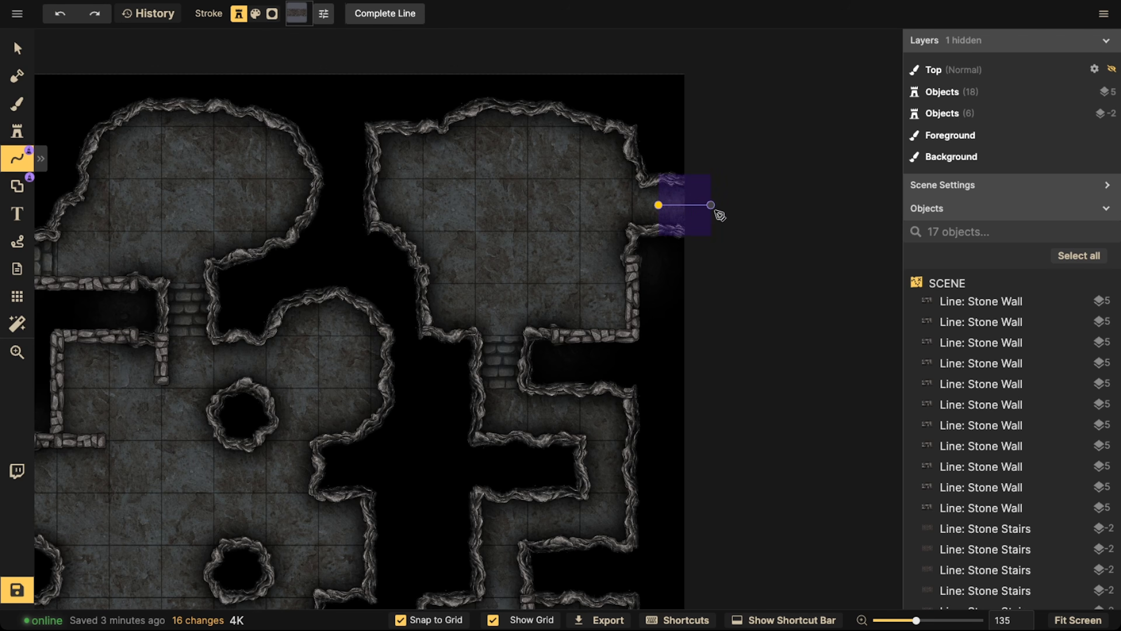
{"action": "double_click", "coordinate": [667, 205]}
{"action": "scroll", "coordinate": [415, 236], "scroll_direction": "down", "scroll_amount": 4}
{"action": "key", "text": "space"}
{"action": "left_click_drag", "start_coordinate": [400, 256], "coordinate": [605, 173]}
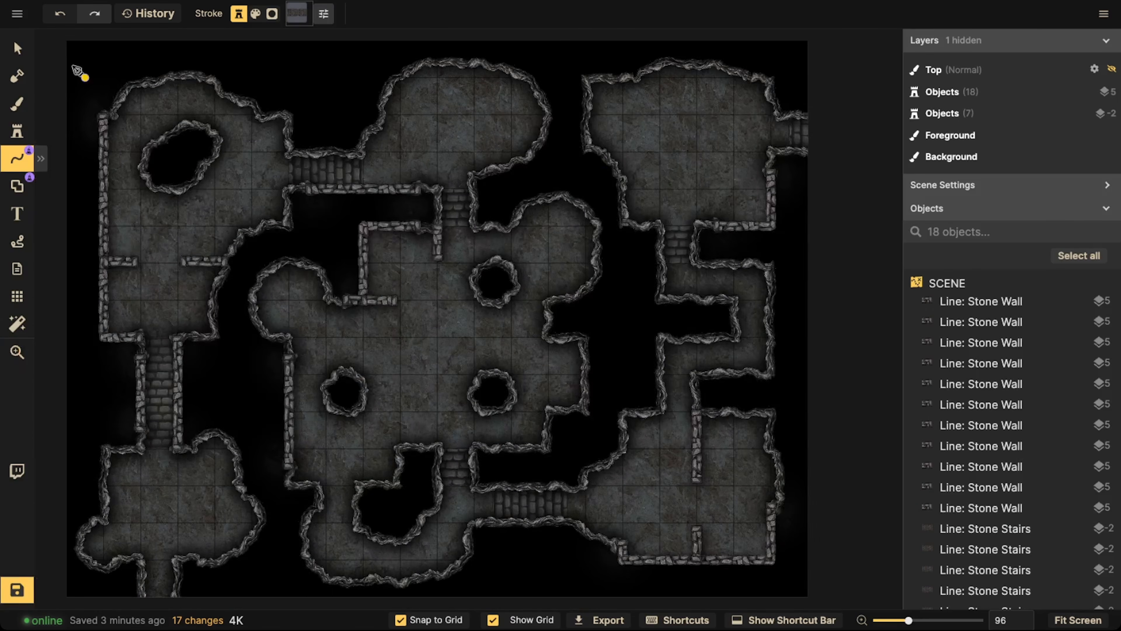
{"action": "left_click", "coordinate": [28, 57]}
{"action": "scroll", "coordinate": [370, 282], "scroll_direction": "down", "scroll_amount": 2}
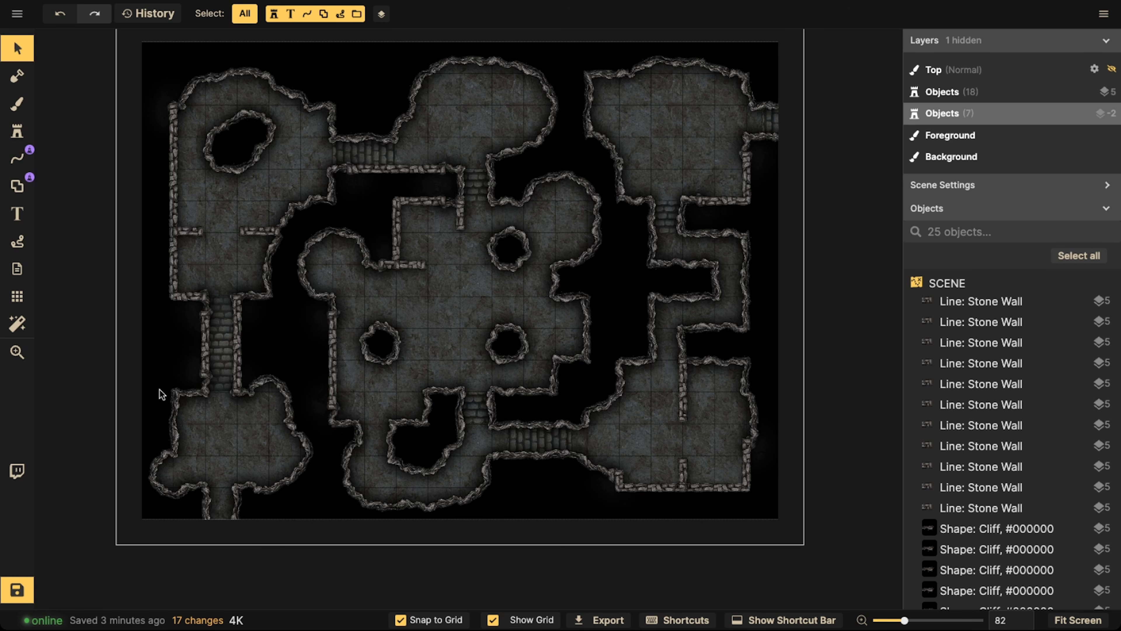
Choose the favorite cracked grey stone texture for the Background brush and set the brush size to 80
{"action": "left_click", "coordinate": [17, 104]}
{"action": "left_click", "coordinate": [106, 290]}
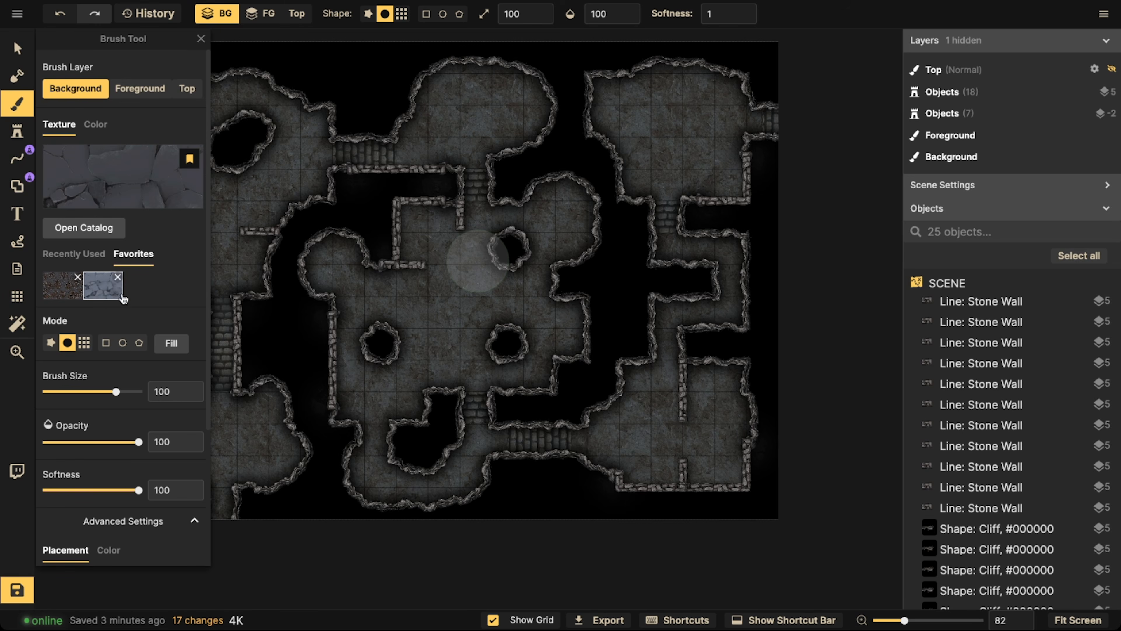
{"action": "left_click_drag", "start_coordinate": [276, 213], "coordinate": [445, 212]}
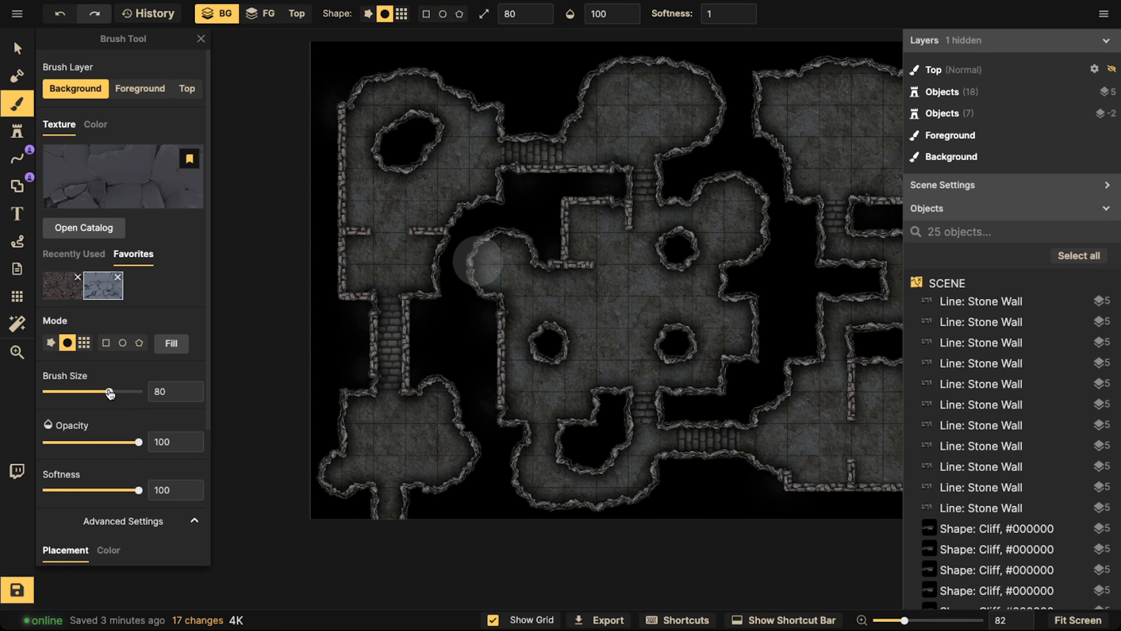
{"action": "scroll", "coordinate": [401, 239], "scroll_direction": "up", "scroll_amount": 3}
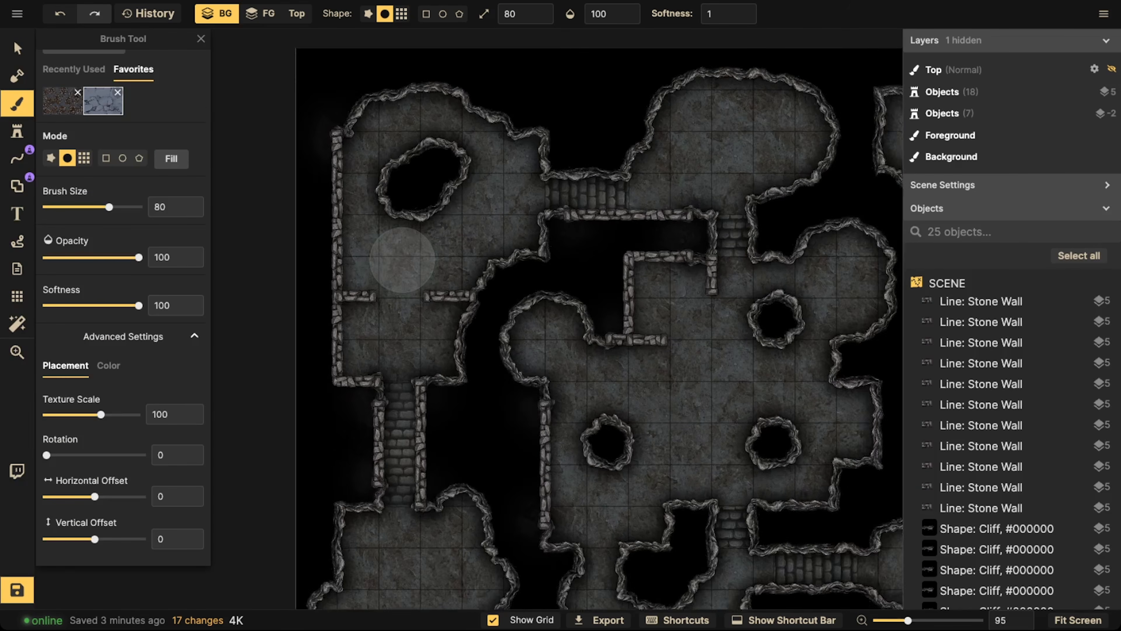
{"action": "scroll", "coordinate": [402, 260], "scroll_direction": "up", "scroll_amount": 3}
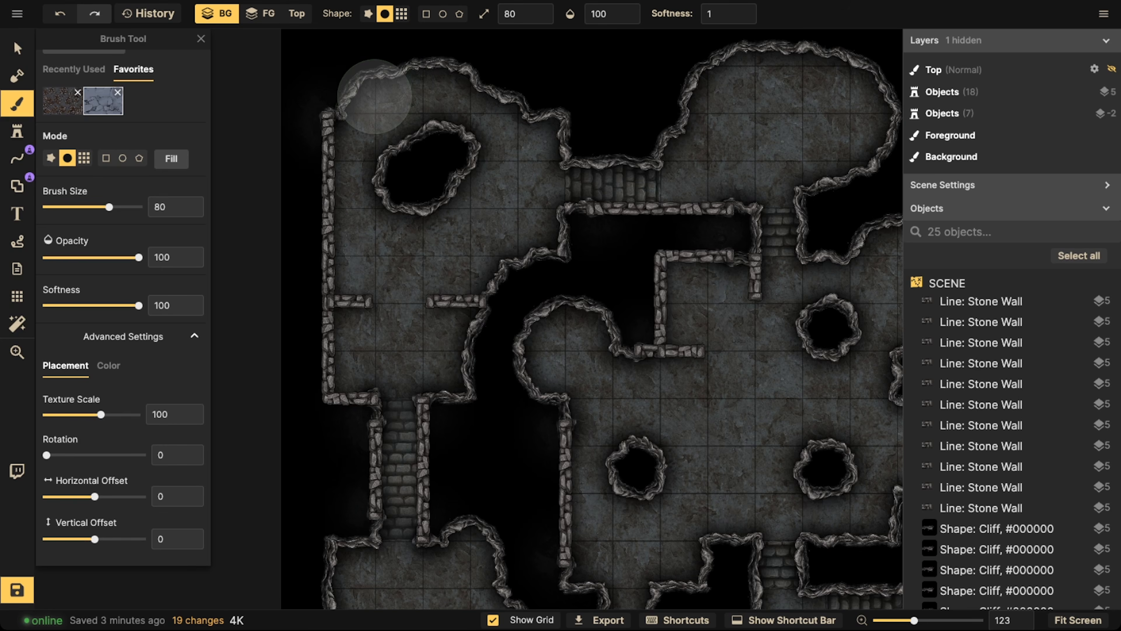
{"action": "left_click_drag", "start_coordinate": [375, 97], "coordinate": [418, 81]}
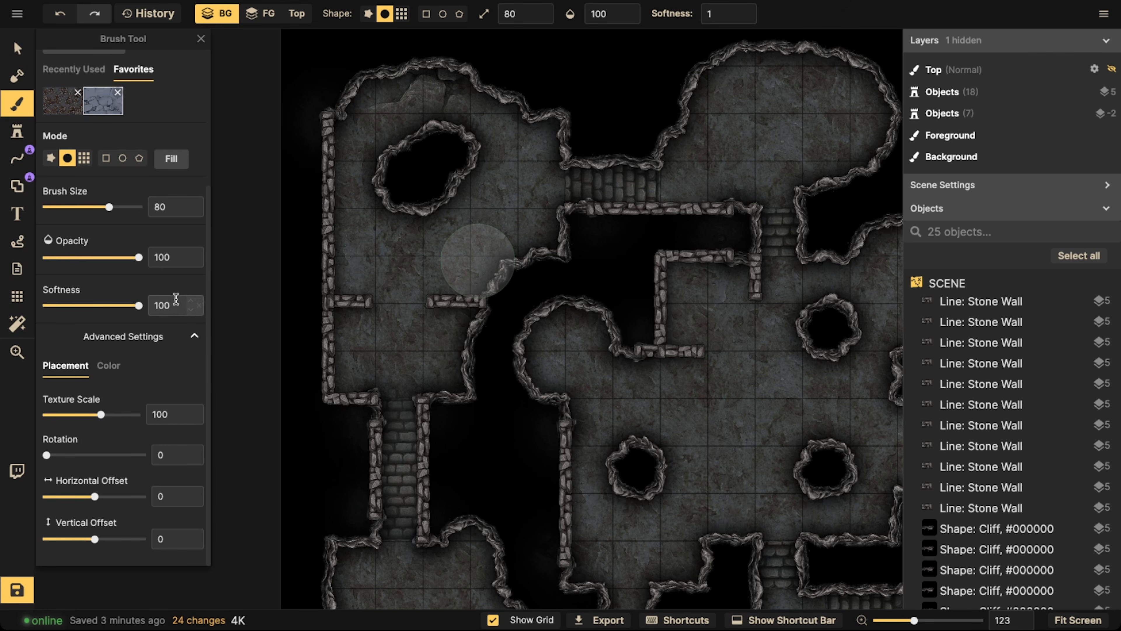
{"action": "key", "text": "ctrl+z"}
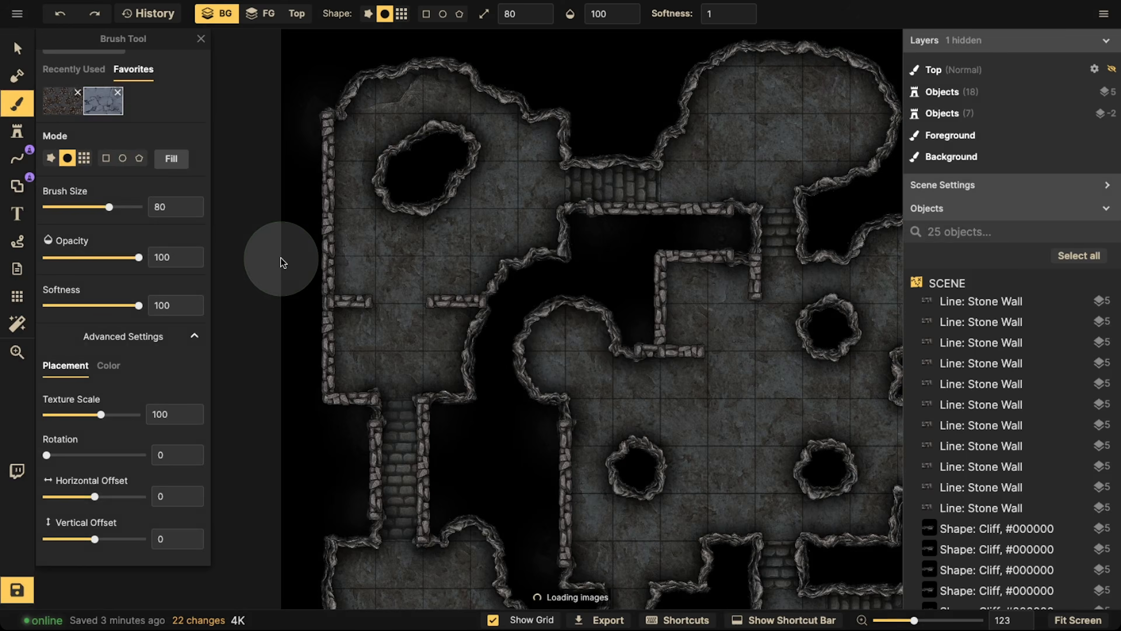
{"action": "key", "text": "ctrl+z"}
{"action": "key", "text": "ctrl+z"}
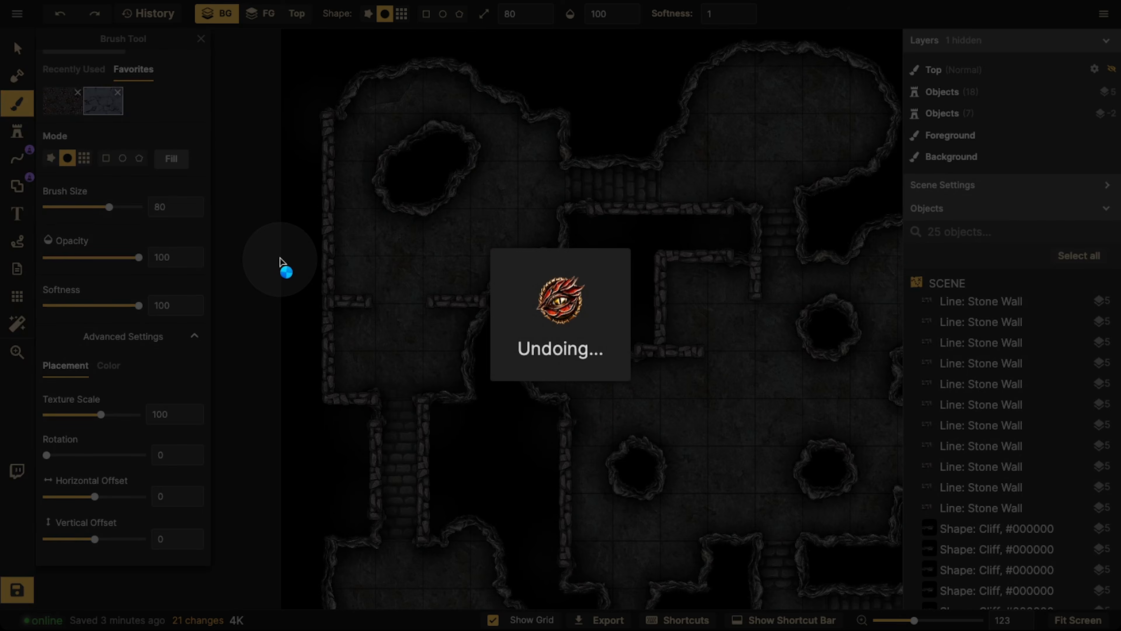
{"action": "key", "text": "ctrl+z"}
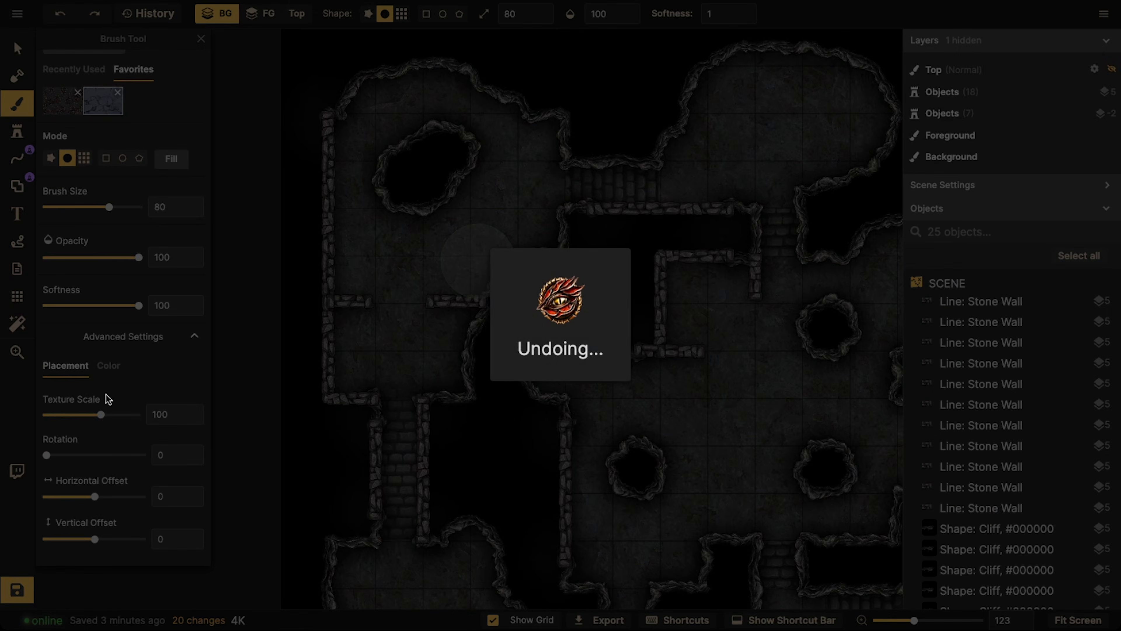
Set the brush texture scale to 37.08 and paint cracked stone patches along the edges of the upper-left, upper-middle and central rooms
{"action": "left_click_drag", "start_coordinate": [101, 414], "coordinate": [81, 413]}
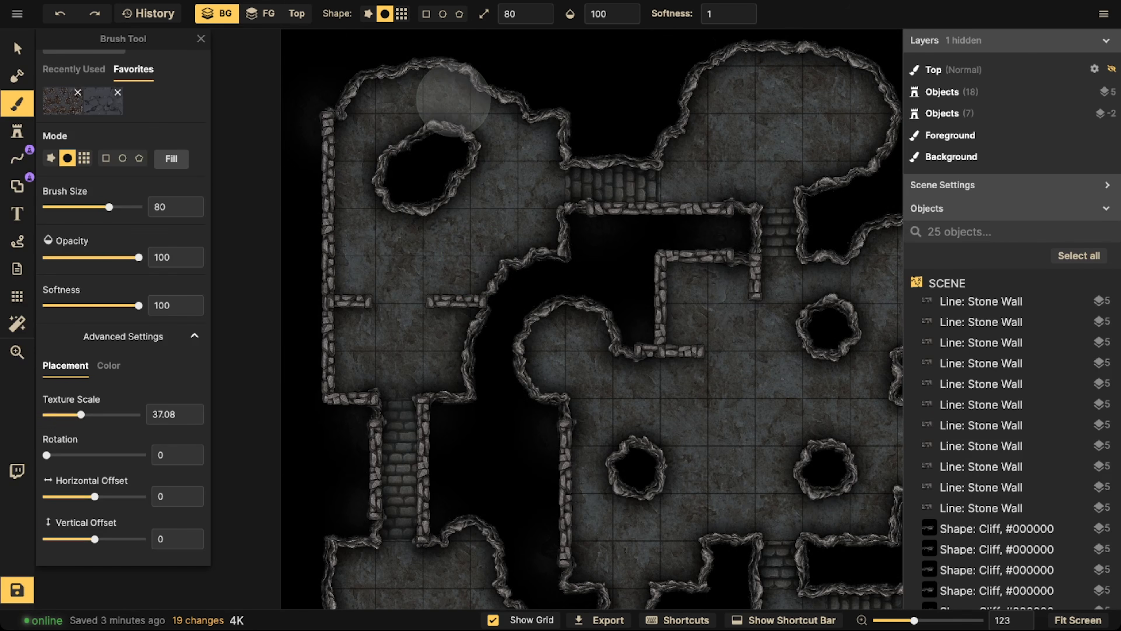
{"action": "mouse_move", "coordinate": [402, 93]}
{"action": "left_mouse_down"}
{"action": "mouse_move", "coordinate": [475, 87]}
{"action": "mouse_move", "coordinate": [495, 116]}
{"action": "mouse_move", "coordinate": [607, 129]}
{"action": "mouse_move", "coordinate": [772, 66]}
{"action": "mouse_move", "coordinate": [874, 77]}
{"action": "left_mouse_up"}
{"action": "mouse_move", "coordinate": [882, 165]}
{"action": "left_mouse_down"}
{"action": "mouse_move", "coordinate": [834, 173]}
{"action": "mouse_move", "coordinate": [856, 180]}
{"action": "left_mouse_up"}
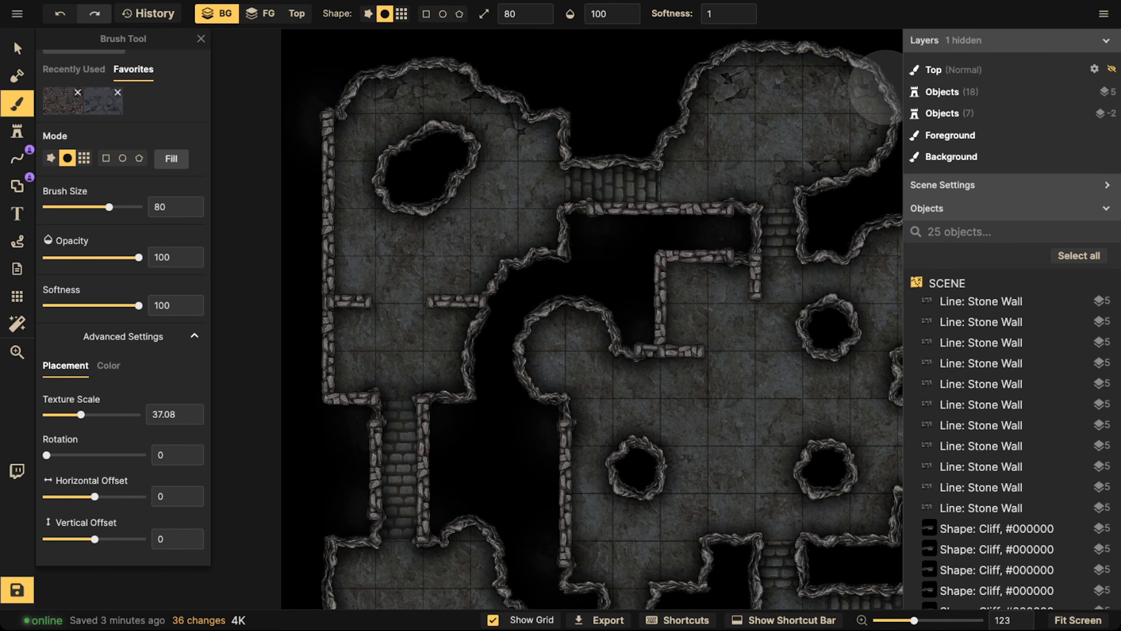
{"action": "left_click", "coordinate": [886, 87]}
{"action": "mouse_move", "coordinate": [614, 334]}
{"action": "left_mouse_down"}
{"action": "mouse_move", "coordinate": [586, 317]}
{"action": "mouse_move", "coordinate": [533, 330]}
{"action": "left_mouse_up"}
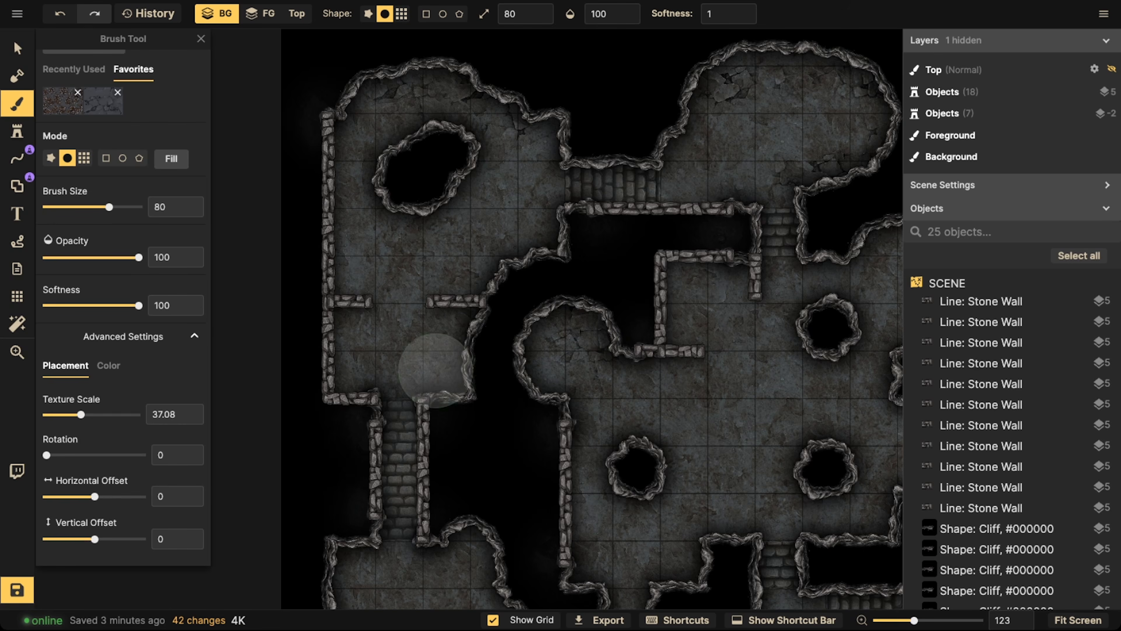
{"action": "left_click_drag", "start_coordinate": [435, 371], "coordinate": [462, 354]}
Paint cracked stone patches along the walls all around the lower-left cave room
{"action": "scroll", "coordinate": [454, 435], "scroll_direction": "down", "scroll_amount": 3}
{"action": "scroll", "coordinate": [454, 468], "scroll_direction": "down", "scroll_amount": 2}
{"action": "mouse_move", "coordinate": [475, 275]}
{"action": "left_mouse_down"}
{"action": "mouse_move", "coordinate": [514, 374]}
{"action": "mouse_move", "coordinate": [456, 389]}
{"action": "left_mouse_up"}
{"action": "left_click", "coordinate": [330, 378]}
{"action": "left_click", "coordinate": [363, 367]}
{"action": "left_click", "coordinate": [355, 359]}
{"action": "left_click", "coordinate": [354, 305]}
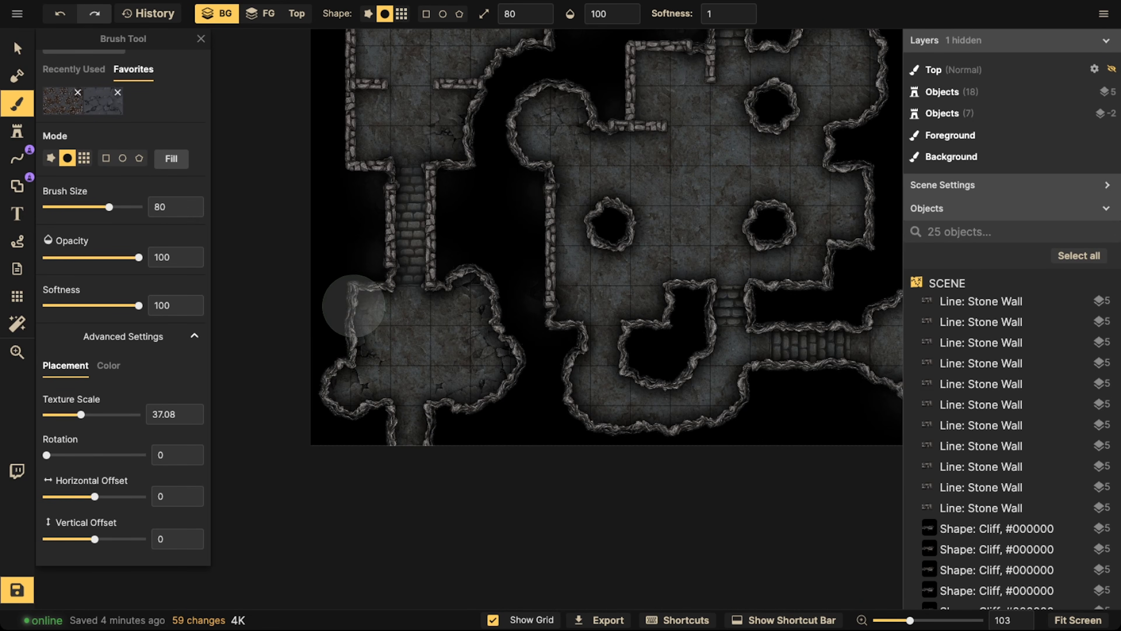
{"action": "left_click", "coordinate": [355, 301]}
Paint cracked stone along the central room's lower edge and around the end of its inner brick wall
{"action": "key", "text": "space"}
{"action": "left_click_drag", "start_coordinate": [742, 291], "coordinate": [635, 247]}
{"action": "mouse_move", "coordinate": [489, 333]}
{"action": "left_mouse_down"}
{"action": "mouse_move", "coordinate": [494, 379]}
{"action": "mouse_move", "coordinate": [644, 356]}
{"action": "left_mouse_up"}
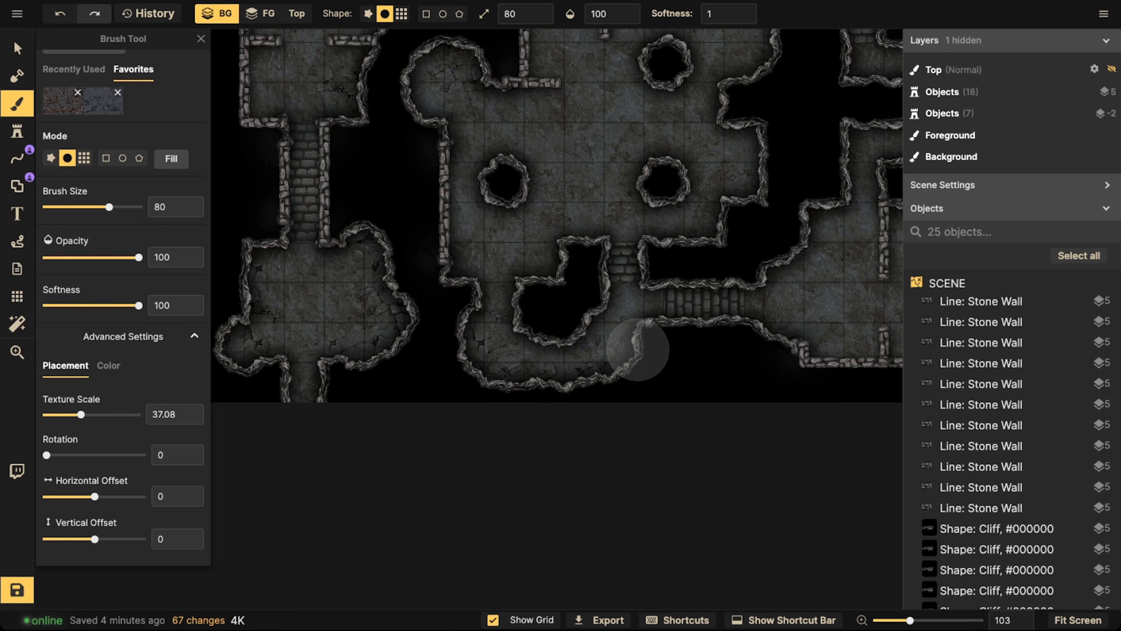
{"action": "scroll", "coordinate": [644, 356], "scroll_direction": "down", "scroll_amount": 2}
{"action": "left_click", "coordinate": [534, 100]}
{"action": "left_click", "coordinate": [557, 100]}
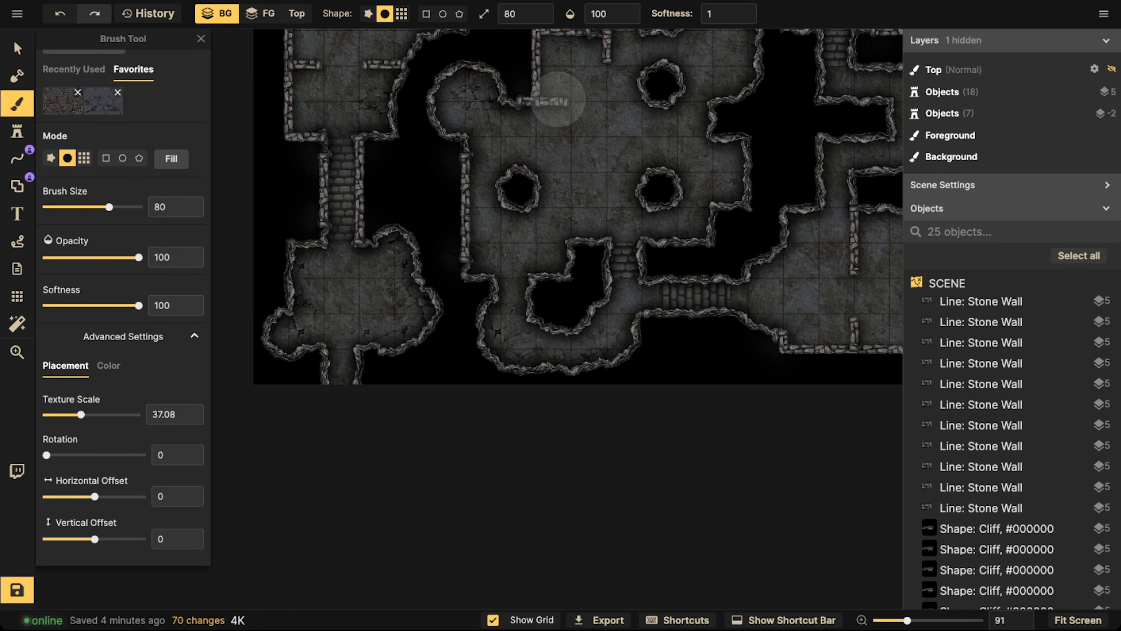
{"action": "left_click", "coordinate": [560, 93]}
Add cracked stone patches along the edges of the central room's upper-right alcove
{"action": "key", "text": "space"}
{"action": "left_click_drag", "start_coordinate": [680, 93], "coordinate": [573, 192]}
{"action": "left_click", "coordinate": [616, 247]}
{"action": "left_click", "coordinate": [624, 161]}
{"action": "left_click", "coordinate": [622, 160]}
{"action": "left_click", "coordinate": [644, 123]}
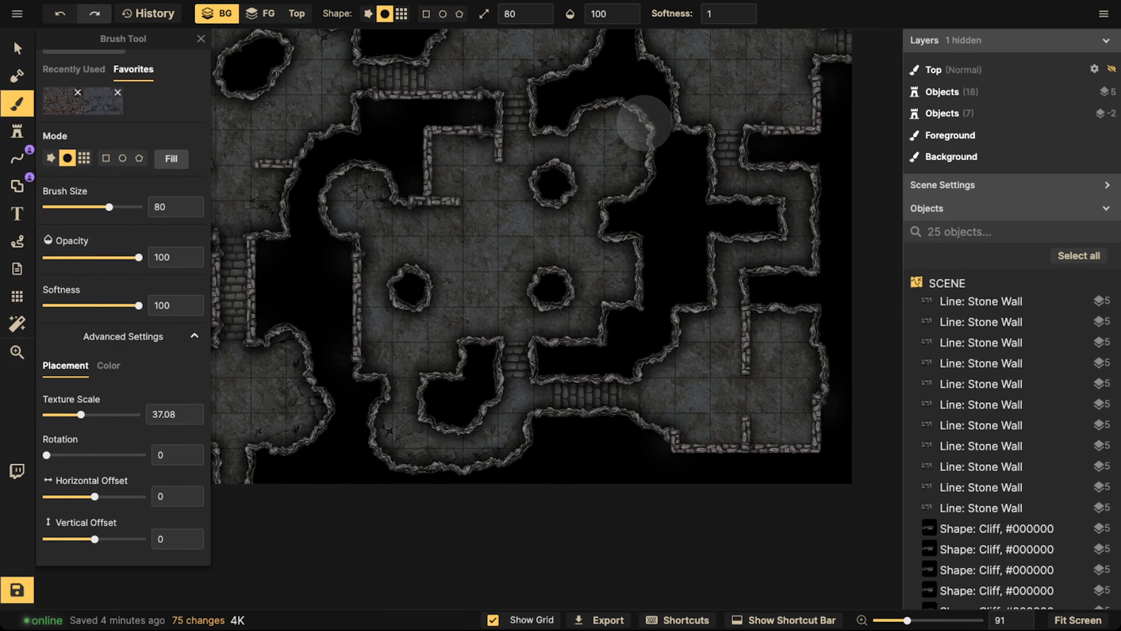
{"action": "left_click", "coordinate": [592, 117]}
Paint cracked stone patches along the cliff and brick walls of the lower-right room
{"action": "left_click", "coordinate": [683, 328]}
{"action": "left_click", "coordinate": [676, 349]}
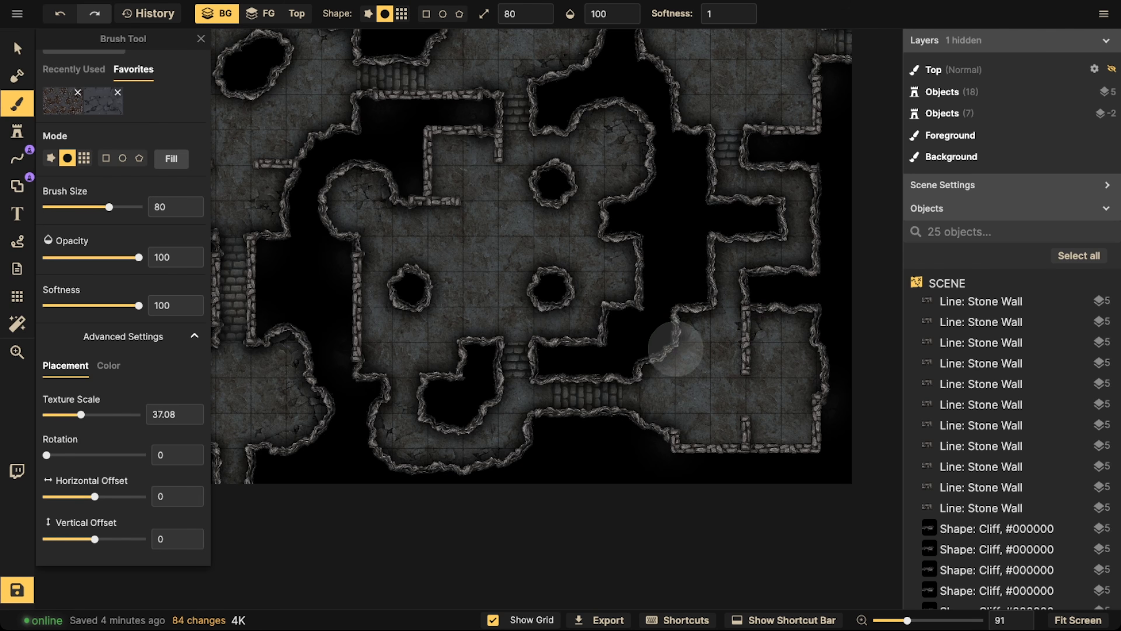
{"action": "left_click", "coordinate": [653, 381]}
{"action": "left_click", "coordinate": [672, 426]}
{"action": "left_click", "coordinate": [703, 465]}
{"action": "left_click", "coordinate": [763, 453]}
{"action": "left_click", "coordinate": [804, 431]}
{"action": "left_click", "coordinate": [819, 366]}
Paint cracked stone patches along the lower, left and upper edges of the upper-right room
{"action": "key", "text": "space"}
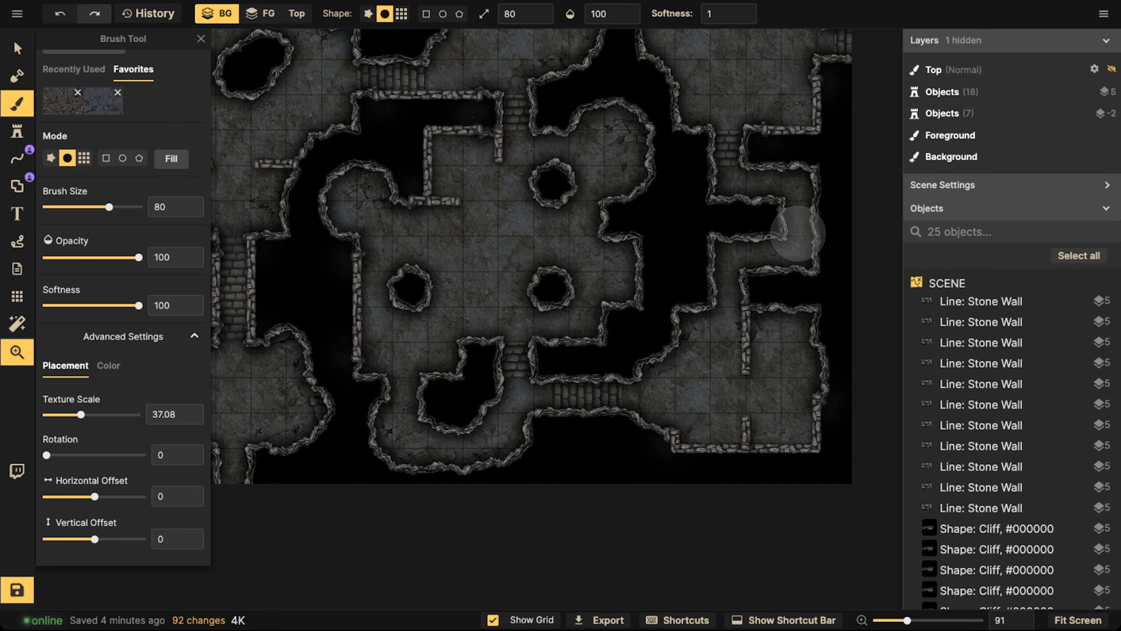
{"action": "left_click_drag", "start_coordinate": [798, 233], "coordinate": [681, 456]}
{"action": "key", "text": "space"}
{"action": "left_click", "coordinate": [633, 346]}
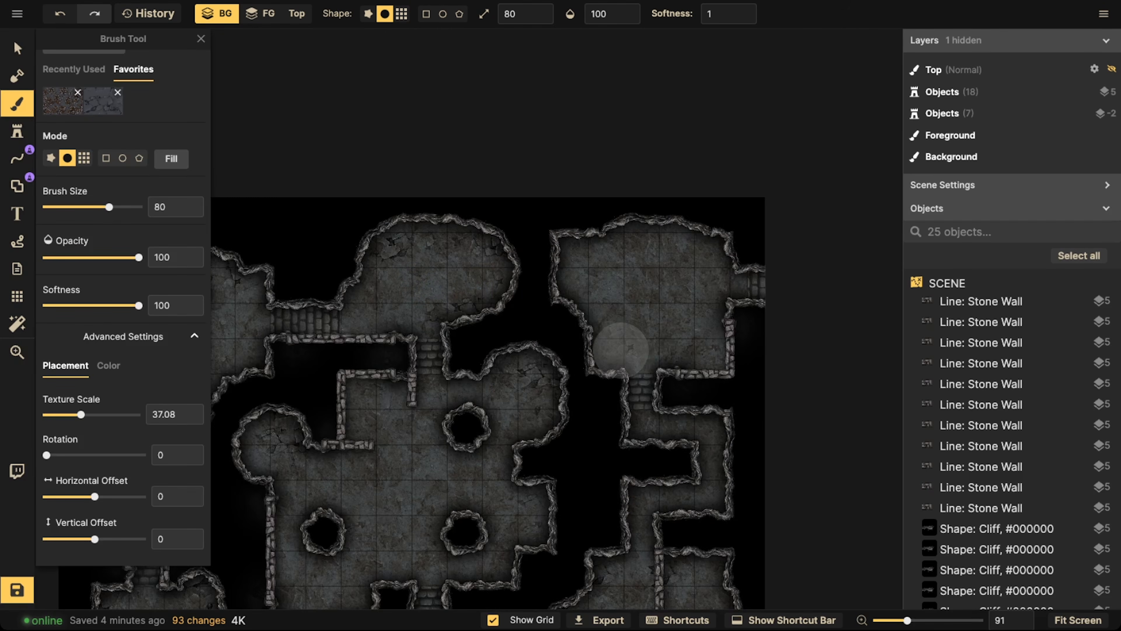
{"action": "left_click", "coordinate": [620, 350]}
{"action": "left_click", "coordinate": [603, 350]}
{"action": "left_click", "coordinate": [593, 305]}
{"action": "left_click", "coordinate": [578, 253]}
{"action": "left_click", "coordinate": [596, 238]}
{"action": "left_click", "coordinate": [631, 239]}
{"action": "left_click", "coordinate": [651, 236]}
{"action": "left_click", "coordinate": [672, 234]}
{"action": "left_click", "coordinate": [698, 240]}
{"action": "left_click", "coordinate": [719, 247]}
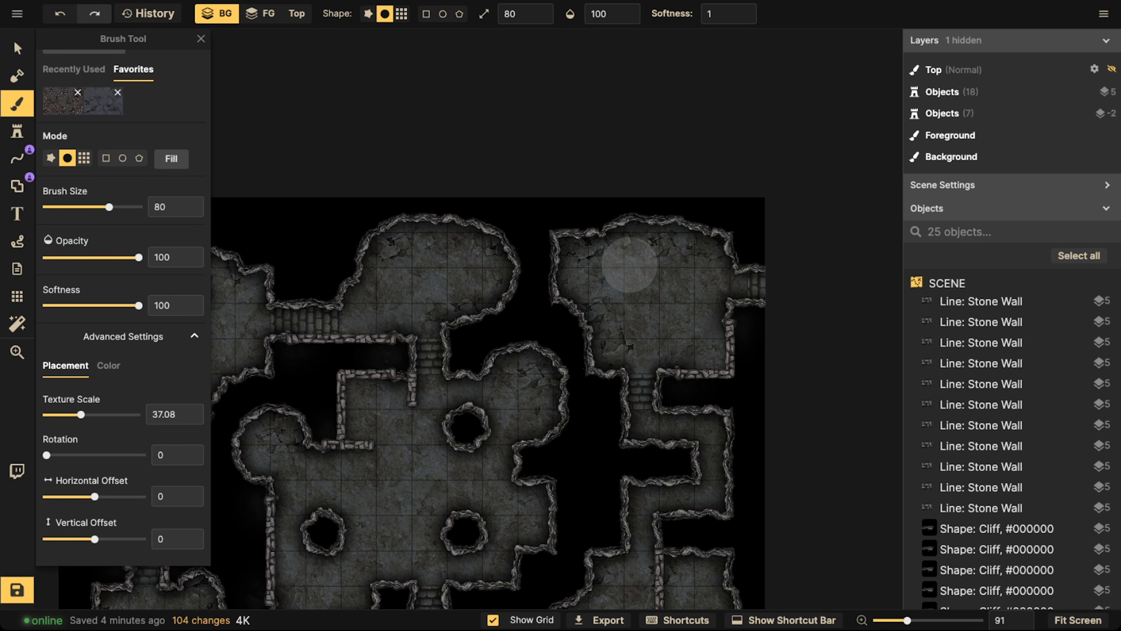
{"action": "left_click", "coordinate": [654, 273]}
{"action": "left_click", "coordinate": [592, 249]}
{"action": "scroll", "coordinate": [495, 270], "scroll_direction": "down", "scroll_amount": 3}
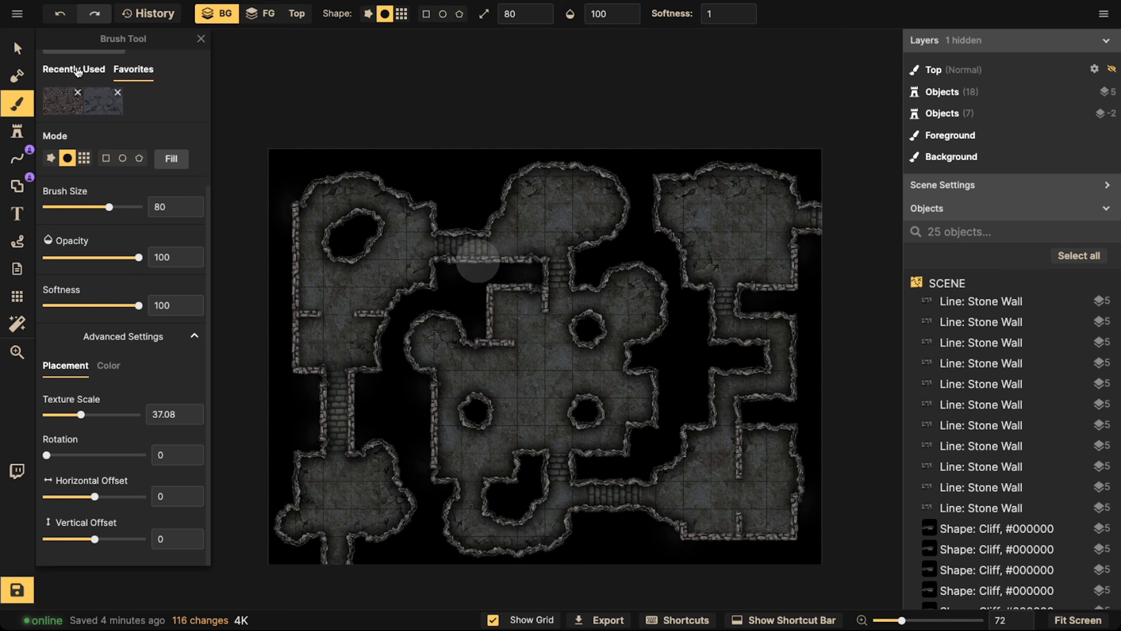
{"action": "left_click", "coordinate": [17, 48]}
{"action": "scroll", "coordinate": [357, 252], "scroll_direction": "down", "scroll_amount": 2}
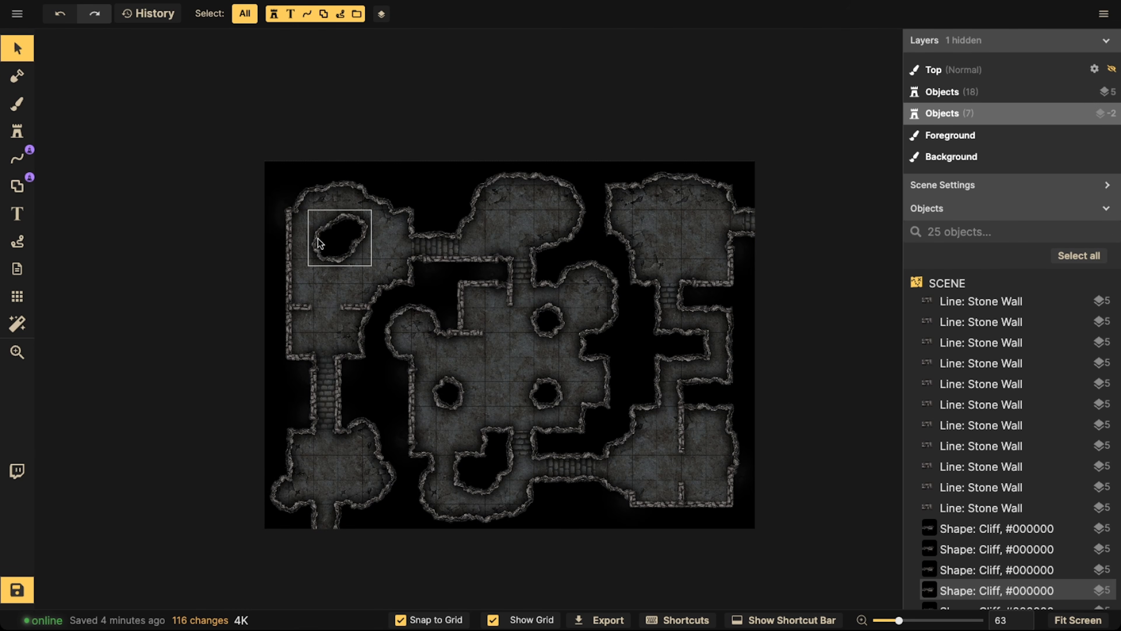
{"action": "scroll", "coordinate": [409, 285], "scroll_direction": "up", "scroll_amount": 4}
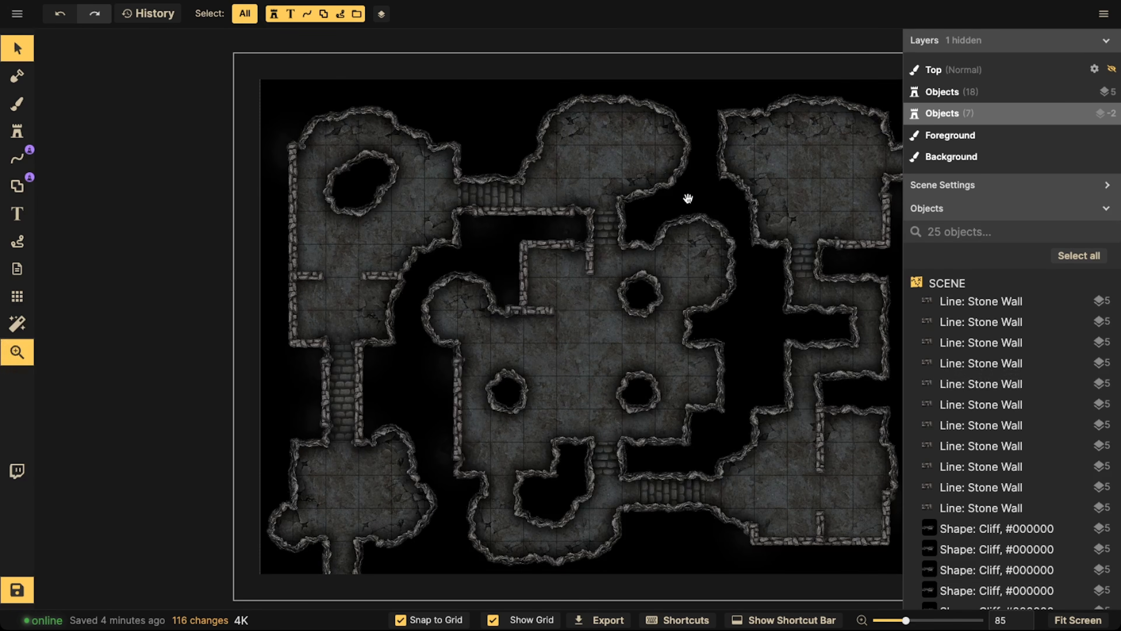
{"action": "left_click_drag", "start_coordinate": [686, 198], "coordinate": [568, 223]}
{"action": "left_click_drag", "start_coordinate": [196, 245], "coordinate": [288, 250]}
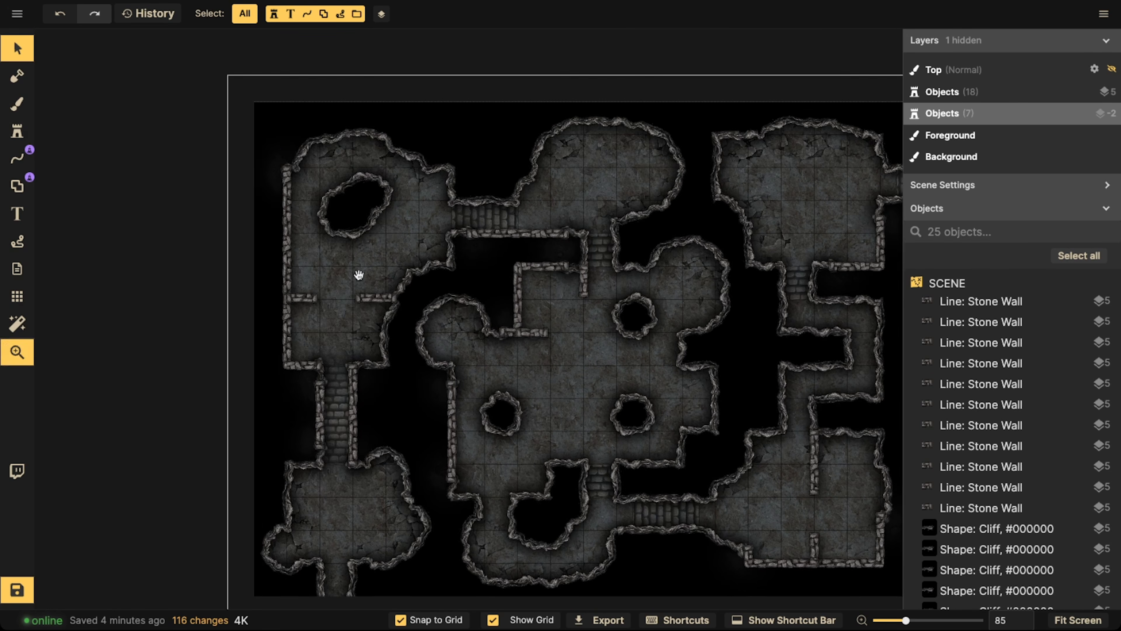
Choose the recently used grey rubble pile for the Stamp Tool and reduce its scale to 70
{"action": "left_click", "coordinate": [16, 131]}
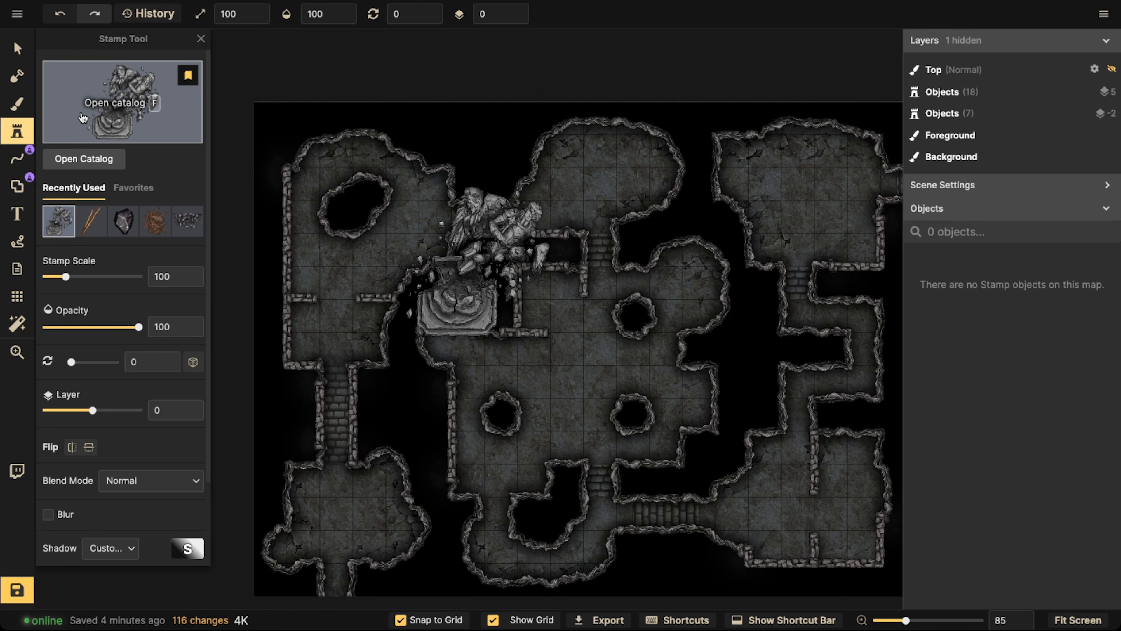
{"action": "left_click", "coordinate": [178, 218]}
{"action": "scroll", "coordinate": [384, 242], "scroll_direction": "up", "scroll_amount": 4}
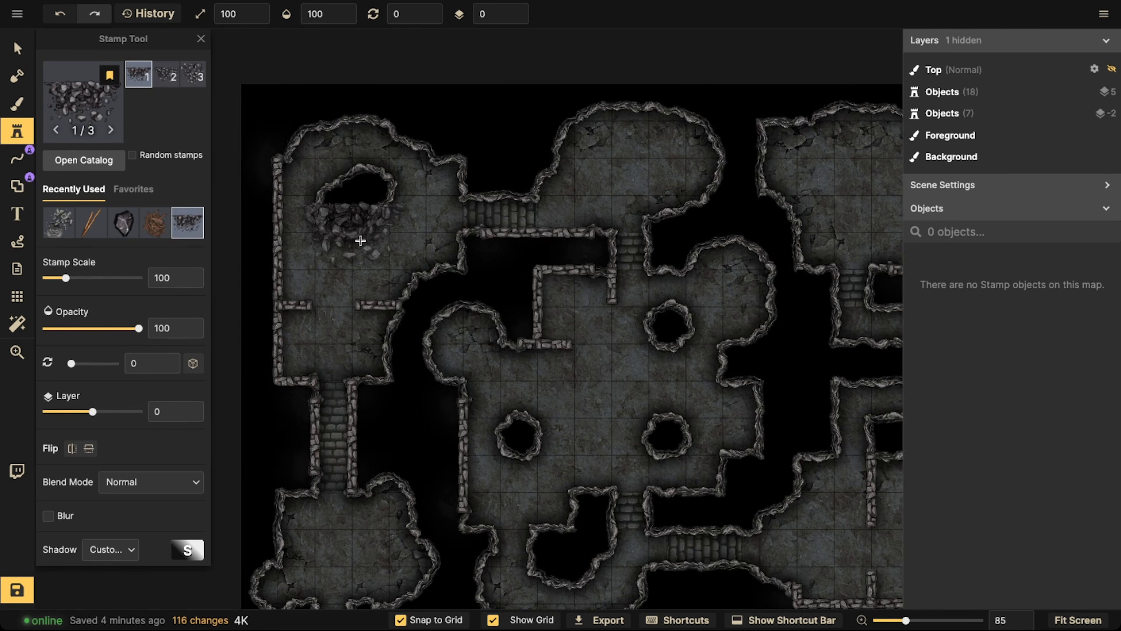
{"action": "key", "text": "bracketleft"}
{"action": "key", "text": "bracketleft"}
{"action": "key", "text": "bracketleft"}
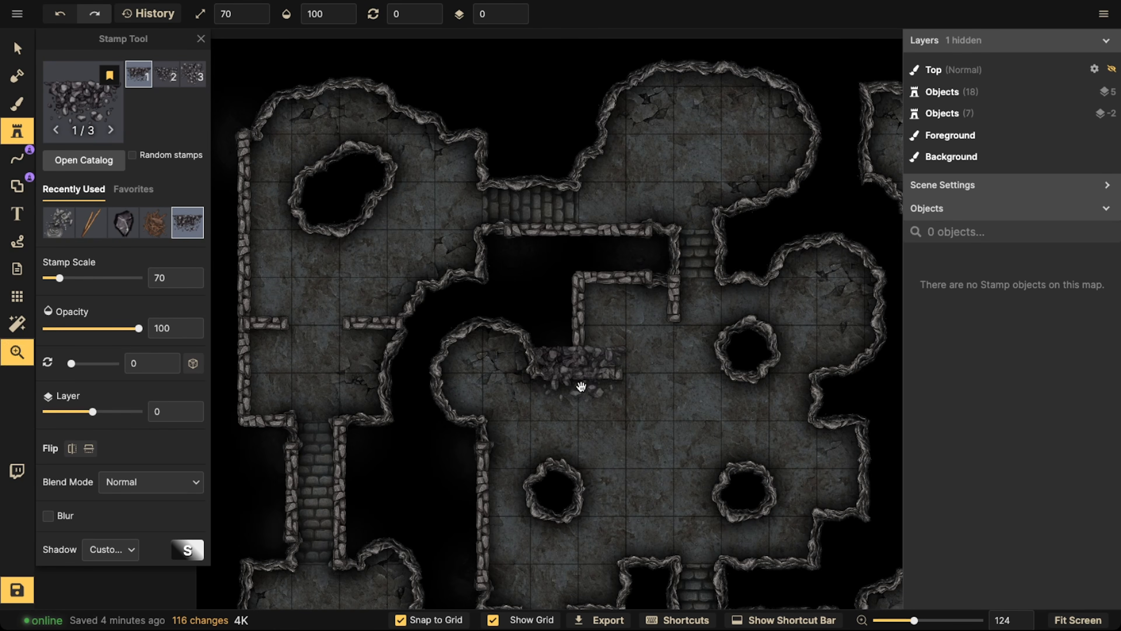
Set the rubble stamp's layer to -1 and turn off snapping to the grid
{"action": "left_click_drag", "start_coordinate": [580, 386], "coordinate": [584, 186]}
{"action": "left_click_drag", "start_coordinate": [527, 349], "coordinate": [558, 216]}
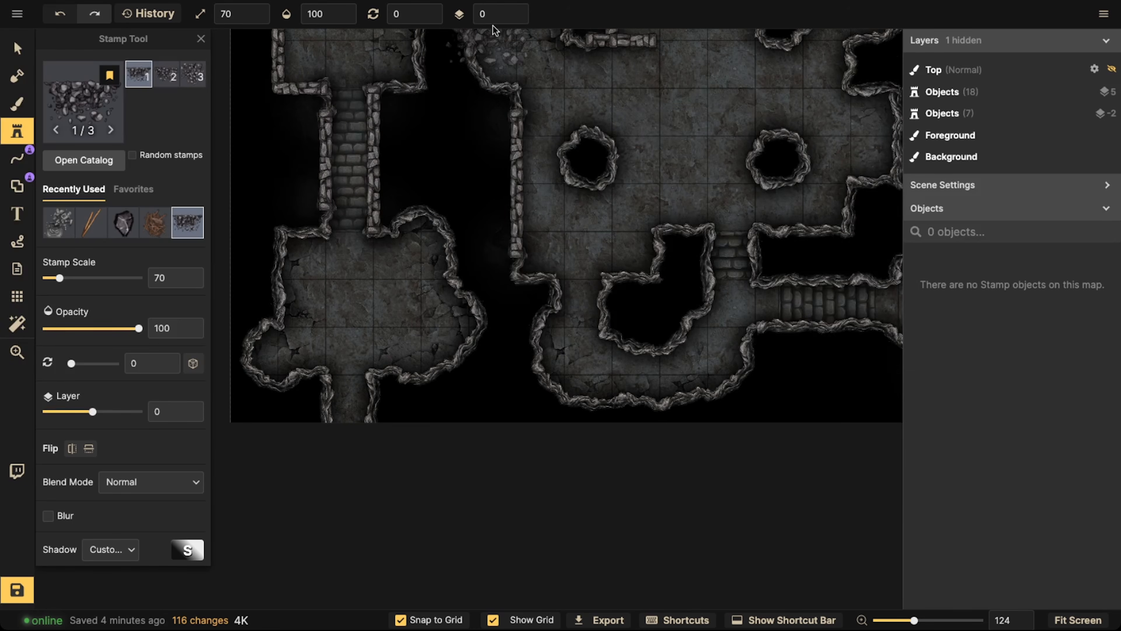
{"action": "left_click", "coordinate": [514, 18]}
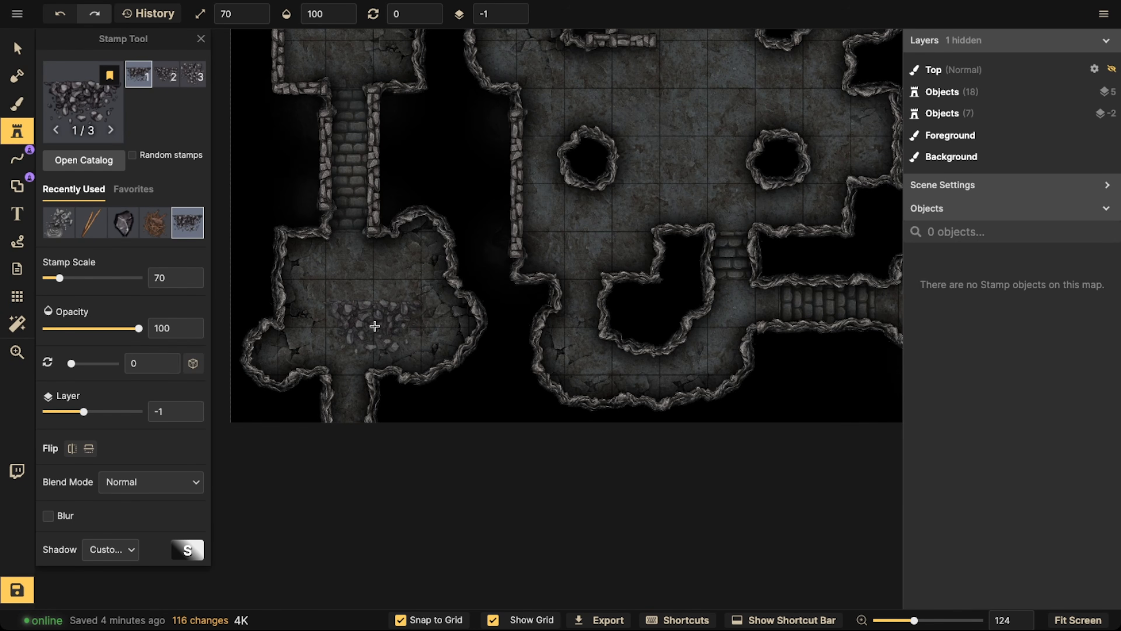
{"action": "left_click", "coordinate": [403, 620]}
Switch to the third rubble pile variant with no shadow and rotate it to 60
{"action": "left_click", "coordinate": [193, 84]}
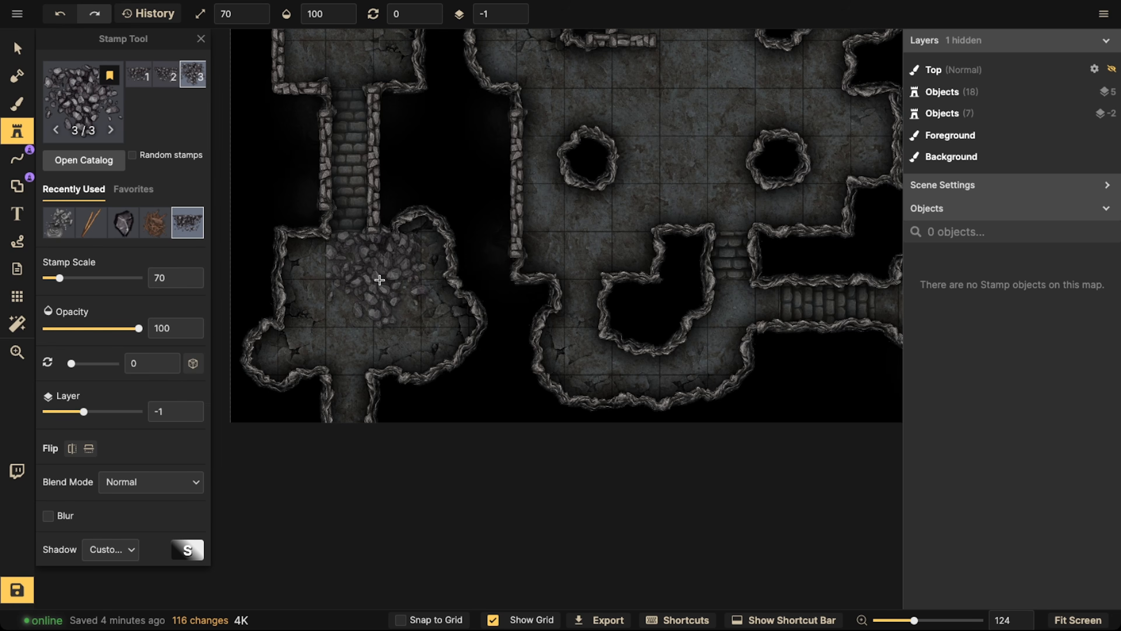
{"action": "key", "text": "r"}
{"action": "left_click", "coordinate": [86, 555]}
{"action": "left_click", "coordinate": [165, 372]}
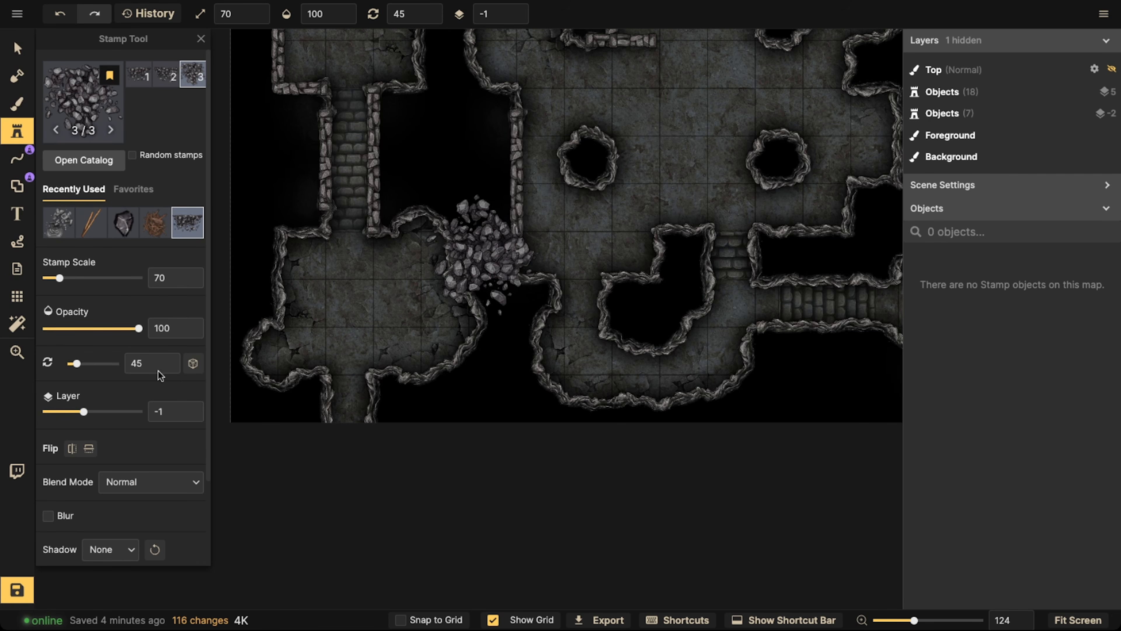
{"action": "key", "text": "r"}
Undo a trial rubble placement in the lower-left room and lower the stamp's brightness to 66
{"action": "left_click", "coordinate": [405, 273]}
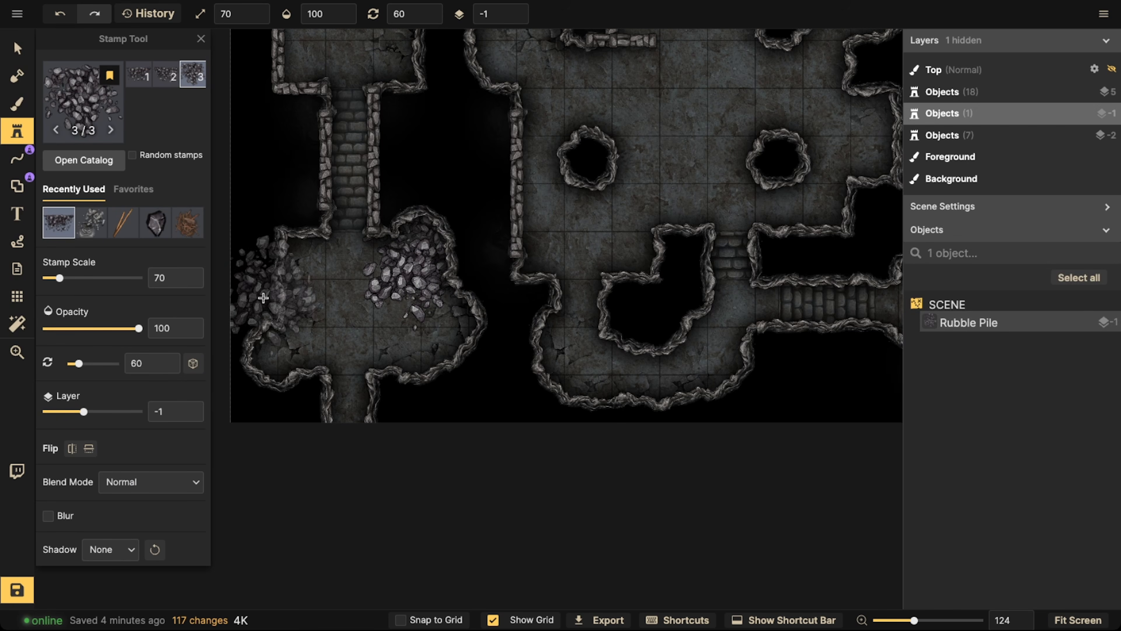
{"action": "key", "text": "ctrl+z"}
{"action": "scroll", "coordinate": [68, 415], "scroll_direction": "down", "scroll_amount": 2}
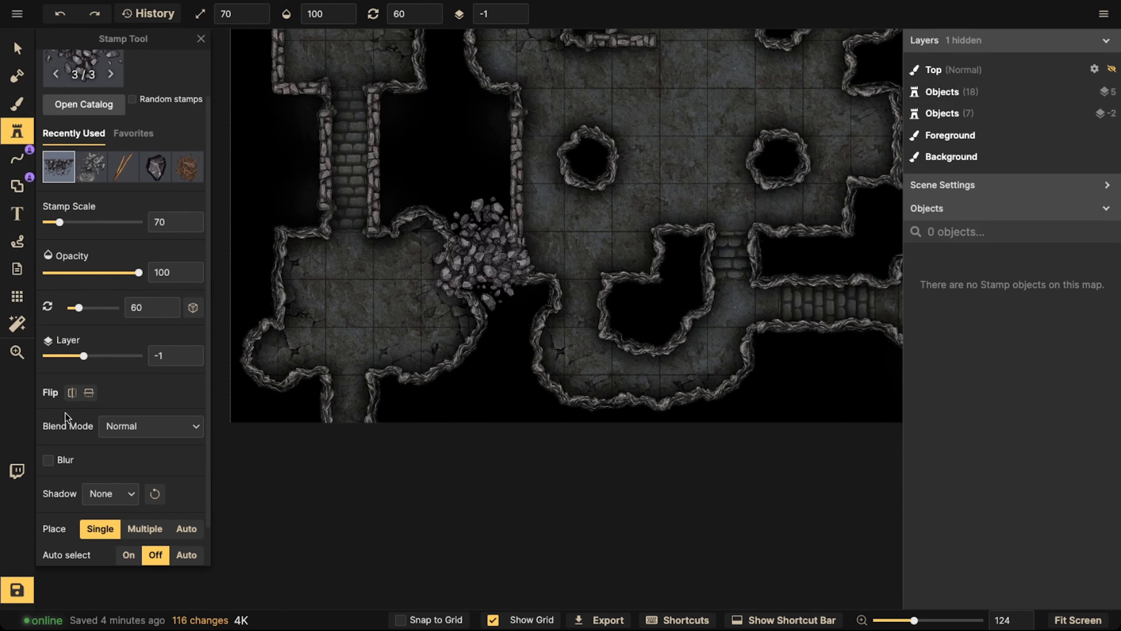
{"action": "left_click", "coordinate": [110, 547]}
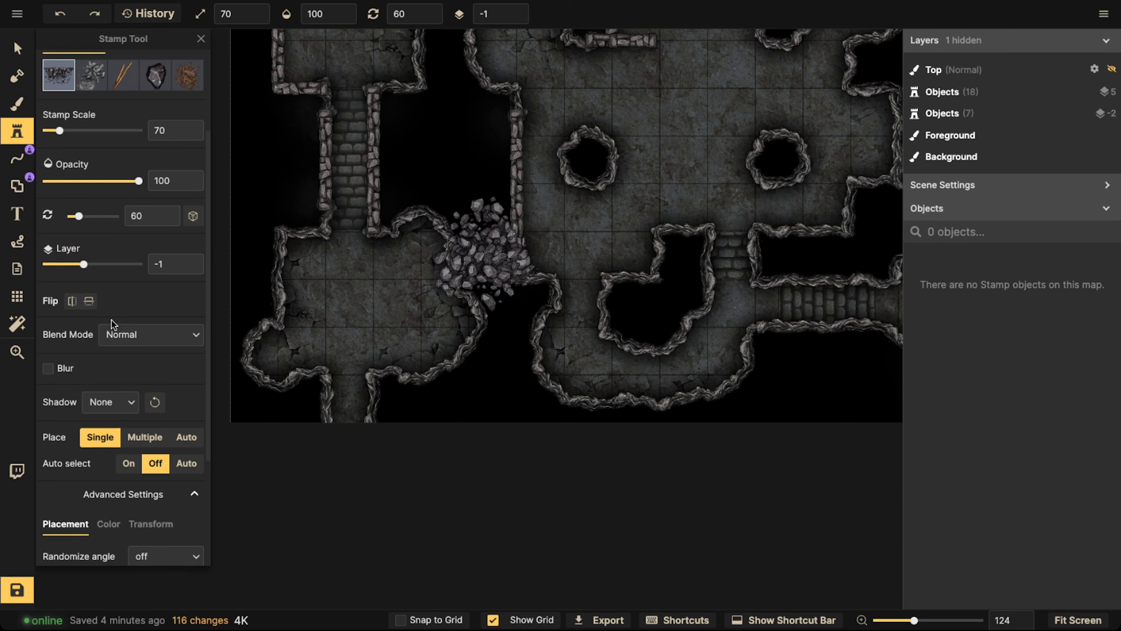
{"action": "left_click", "coordinate": [108, 383]}
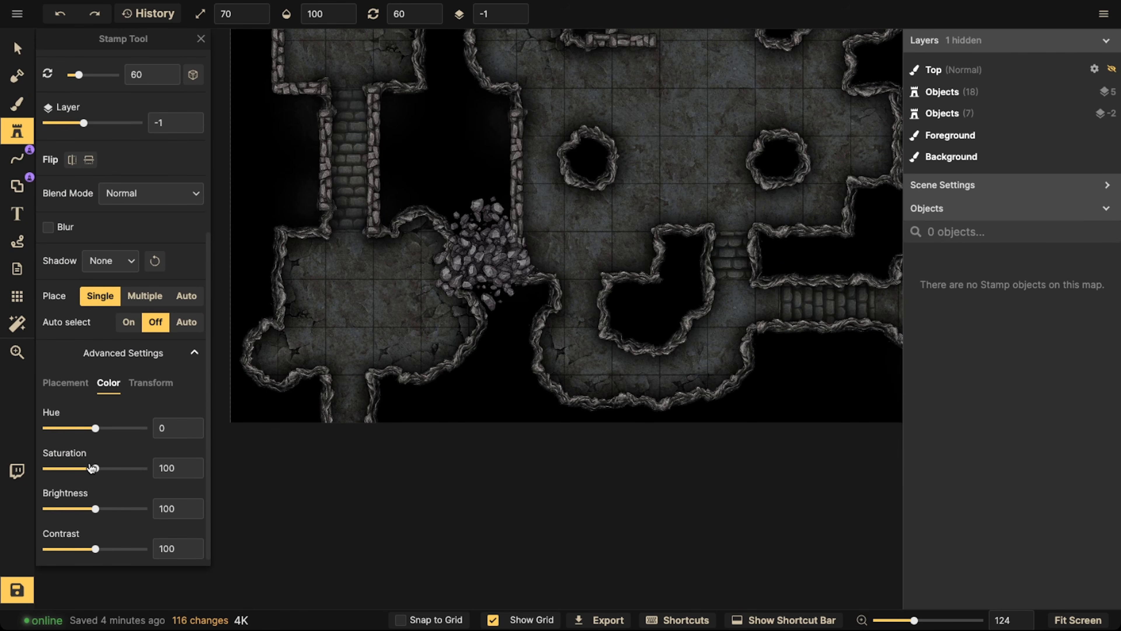
{"action": "left_click", "coordinate": [79, 509]}
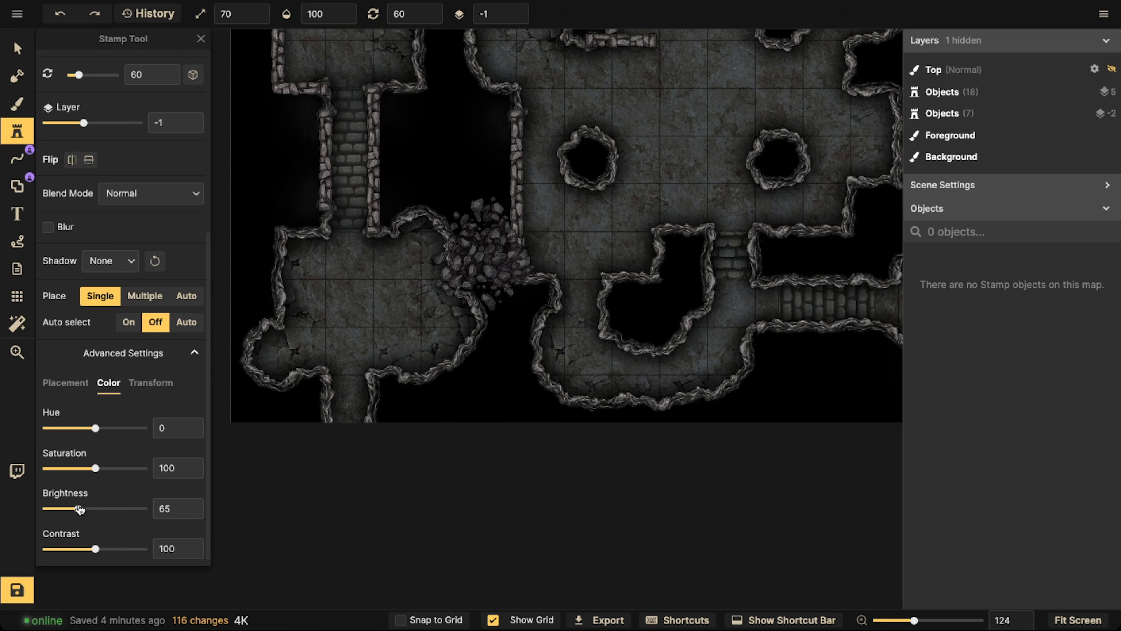
Place two darkened rubble piles, one above the other, along the right side of the lower-left room
{"action": "left_click", "coordinate": [413, 265]}
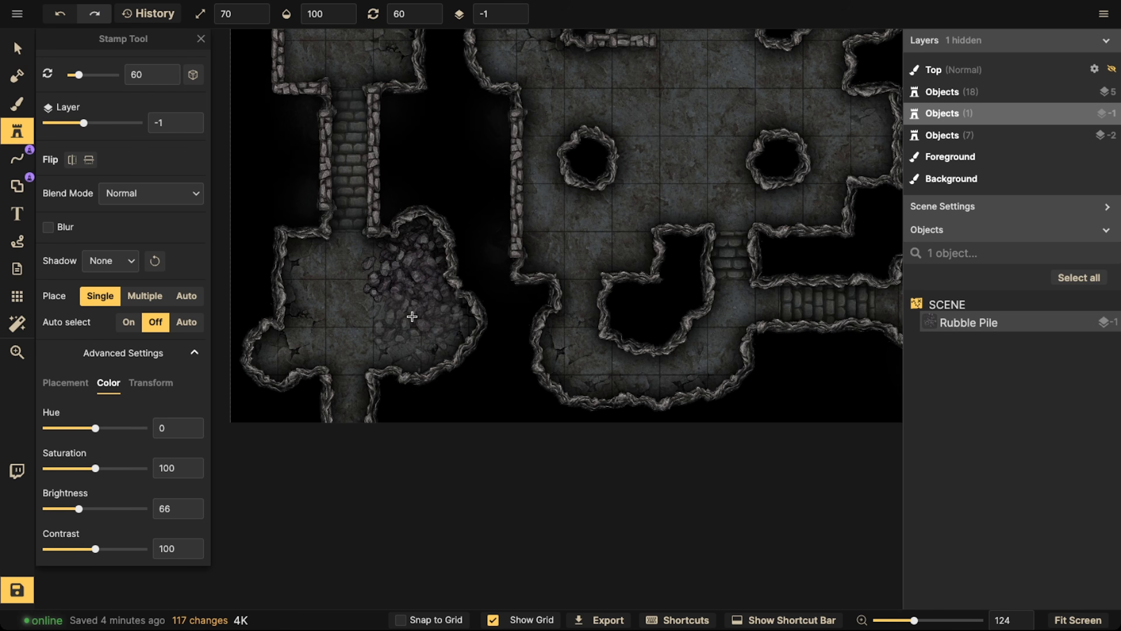
{"action": "scroll", "coordinate": [418, 322], "scroll_direction": "up", "scroll_amount": 3}
{"action": "left_click", "coordinate": [420, 326]}
Place a rubble pile rotated to 135 along the lower-right wall of the upper-left room
{"action": "scroll", "coordinate": [340, 198], "scroll_direction": "down", "scroll_amount": 2}
{"action": "key", "text": "space"}
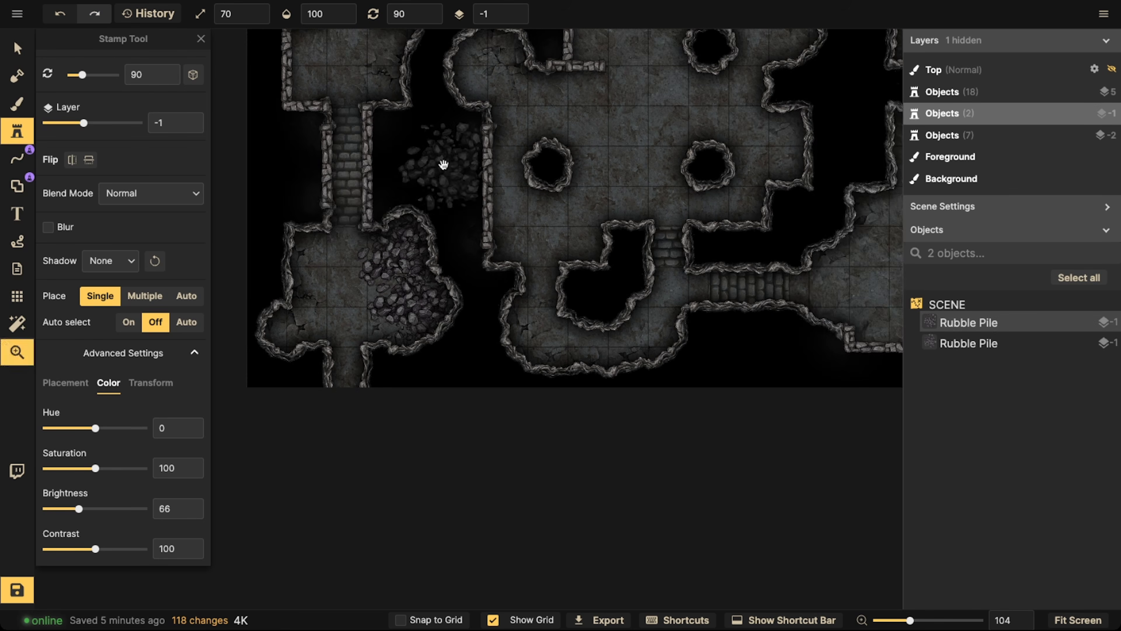
{"action": "left_click_drag", "start_coordinate": [442, 165], "coordinate": [398, 425]}
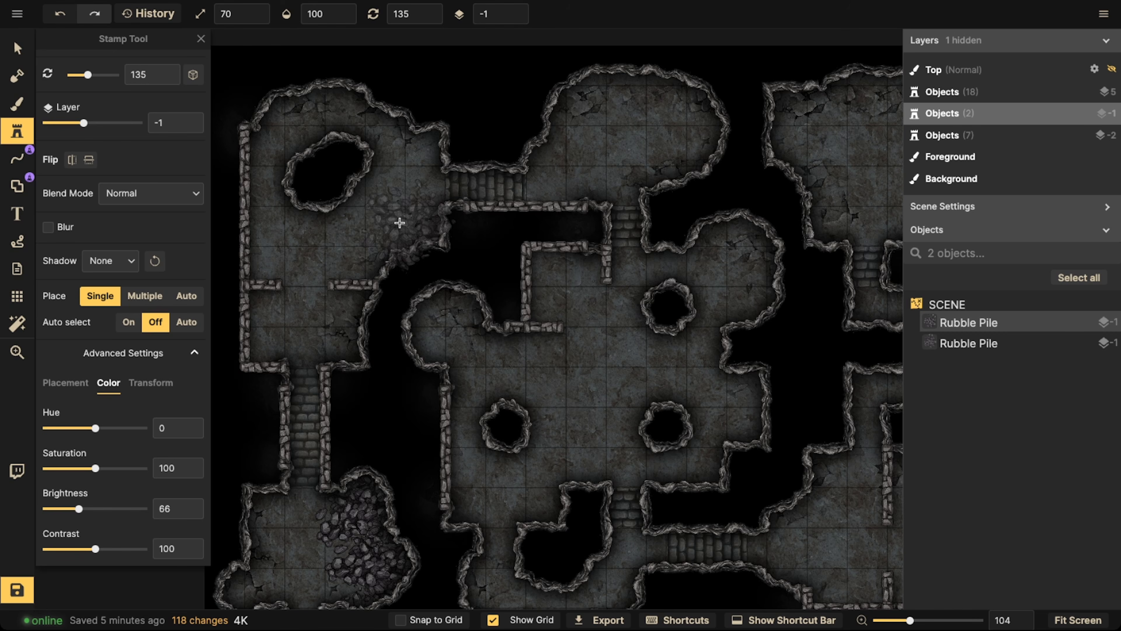
{"action": "scroll", "coordinate": [313, 134], "scroll_direction": "down", "scroll_amount": 1}
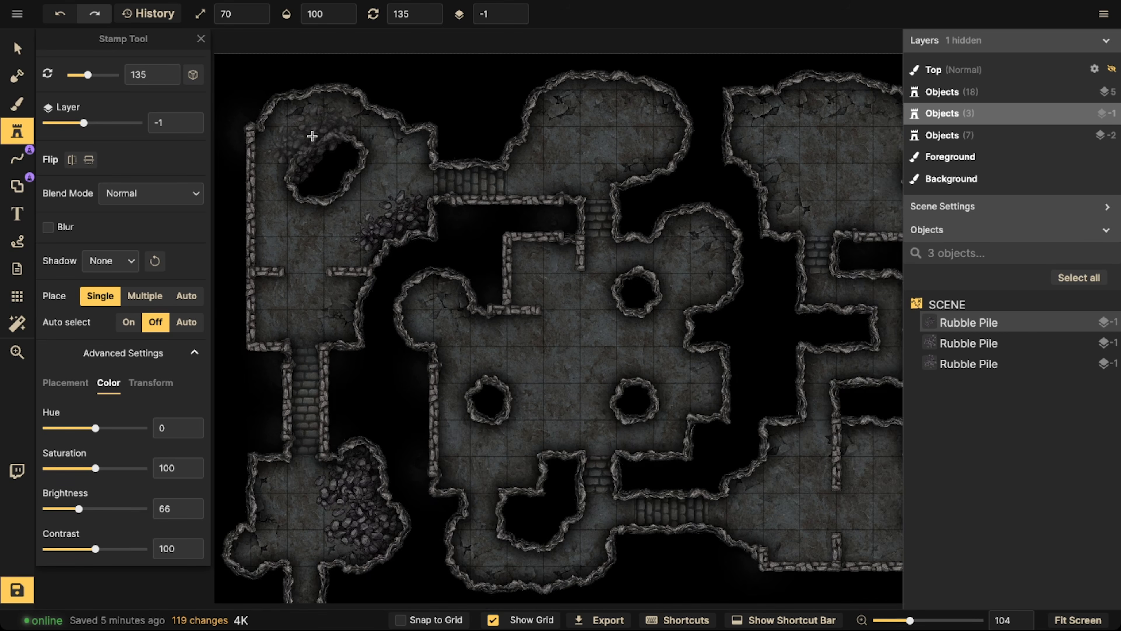
Place three rotated rubble piles along the left, top and right walls of the top-middle room
{"action": "scroll", "coordinate": [355, 216], "scroll_direction": "up", "scroll_amount": 3}
{"action": "scroll", "coordinate": [357, 218], "scroll_direction": "up", "scroll_amount": 2}
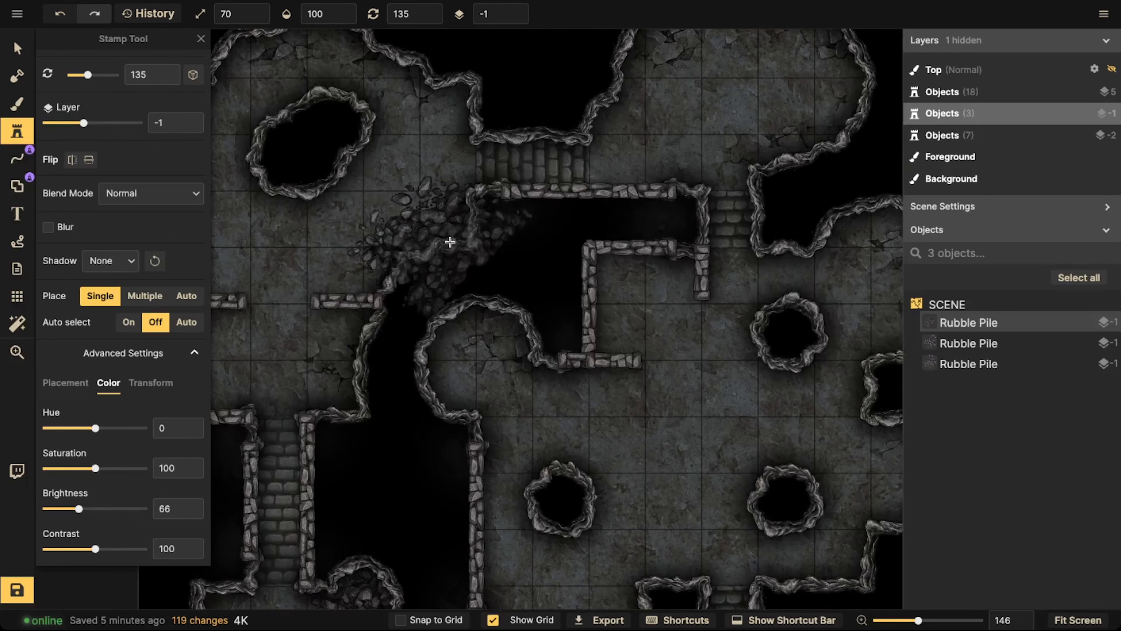
{"action": "key", "text": "space"}
{"action": "left_click_drag", "start_coordinate": [515, 211], "coordinate": [431, 315]}
{"action": "scroll", "coordinate": [577, 176], "scroll_direction": "up", "scroll_amount": 5}
{"action": "scroll", "coordinate": [576, 173], "scroll_direction": "up", "scroll_amount": 6}
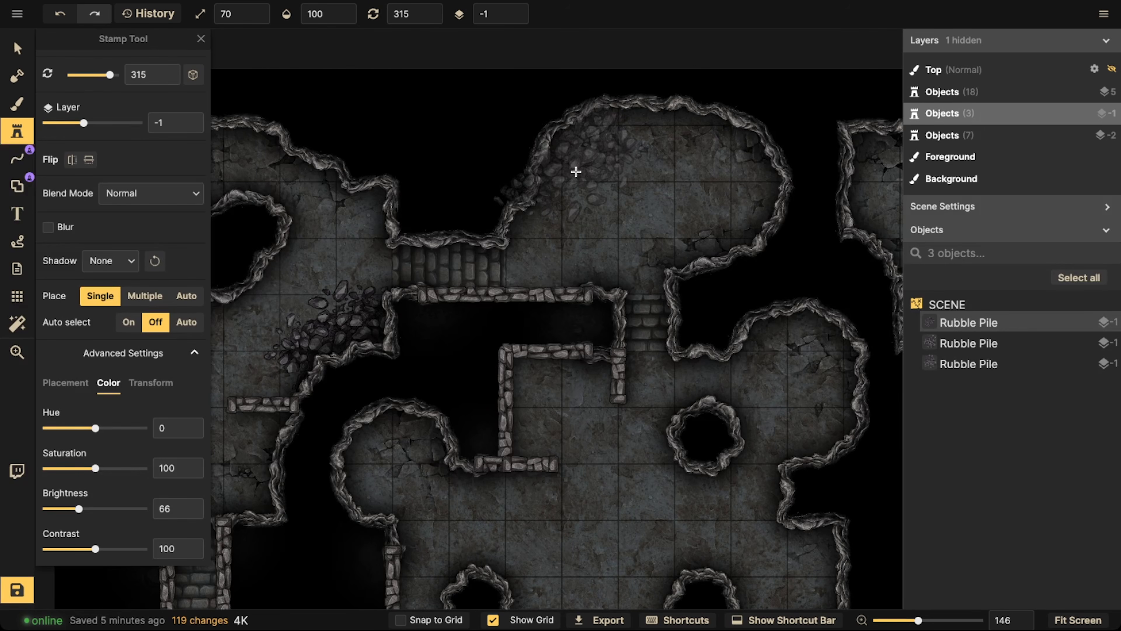
{"action": "left_click", "coordinate": [557, 175]}
{"action": "key", "text": "space"}
{"action": "left_click_drag", "start_coordinate": [647, 181], "coordinate": [559, 250]}
{"action": "scroll", "coordinate": [592, 199], "scroll_direction": "up", "scroll_amount": 7}
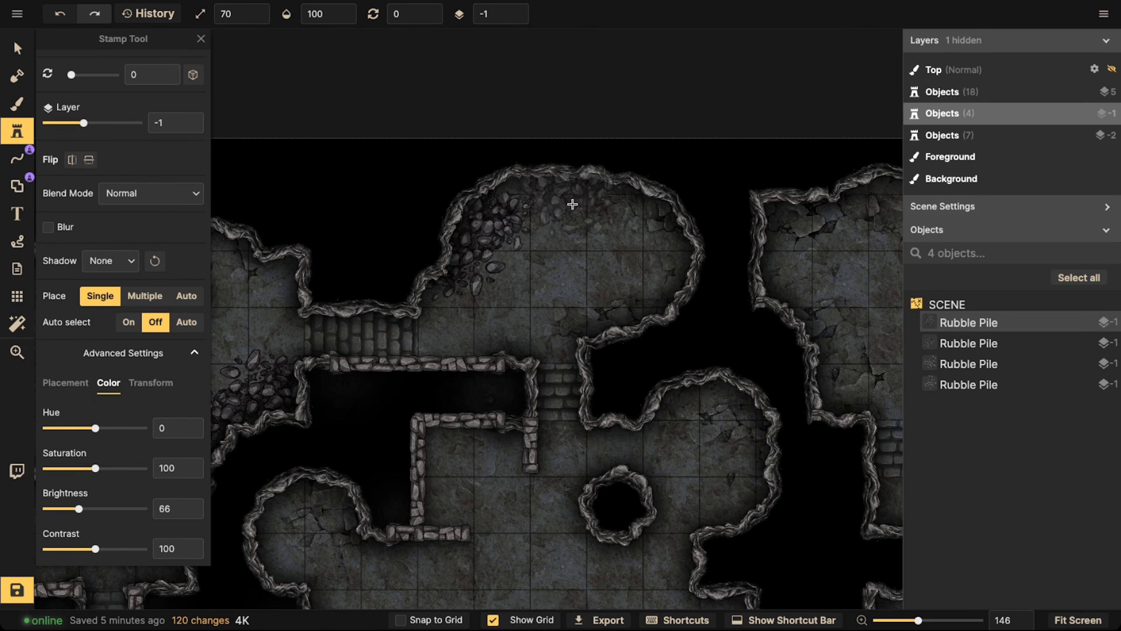
{"action": "left_click", "coordinate": [558, 199]}
{"action": "left_click", "coordinate": [663, 243]}
Place a rubble pile in the upper-right alcove of the large central room
{"action": "key", "text": "space"}
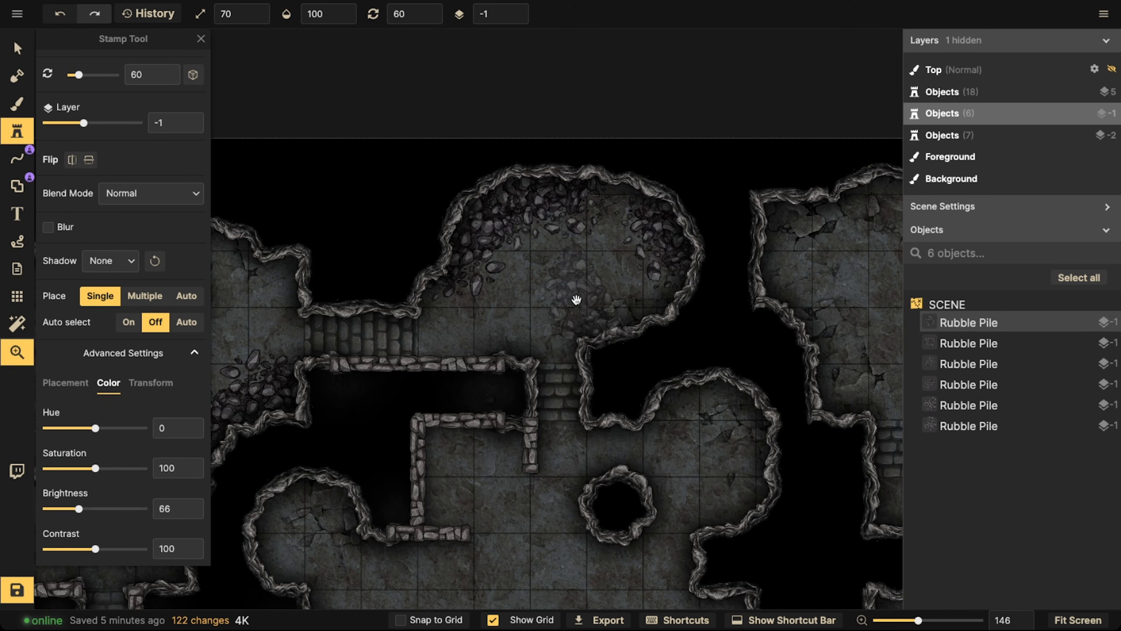
{"action": "left_click_drag", "start_coordinate": [575, 299], "coordinate": [505, 124]}
{"action": "left_click", "coordinate": [663, 244]}
Place three overlapping rubble piles at varied rotations in the lower-left curve of the central room
{"action": "key", "text": "space"}
{"action": "left_click_drag", "start_coordinate": [628, 355], "coordinate": [623, 152]}
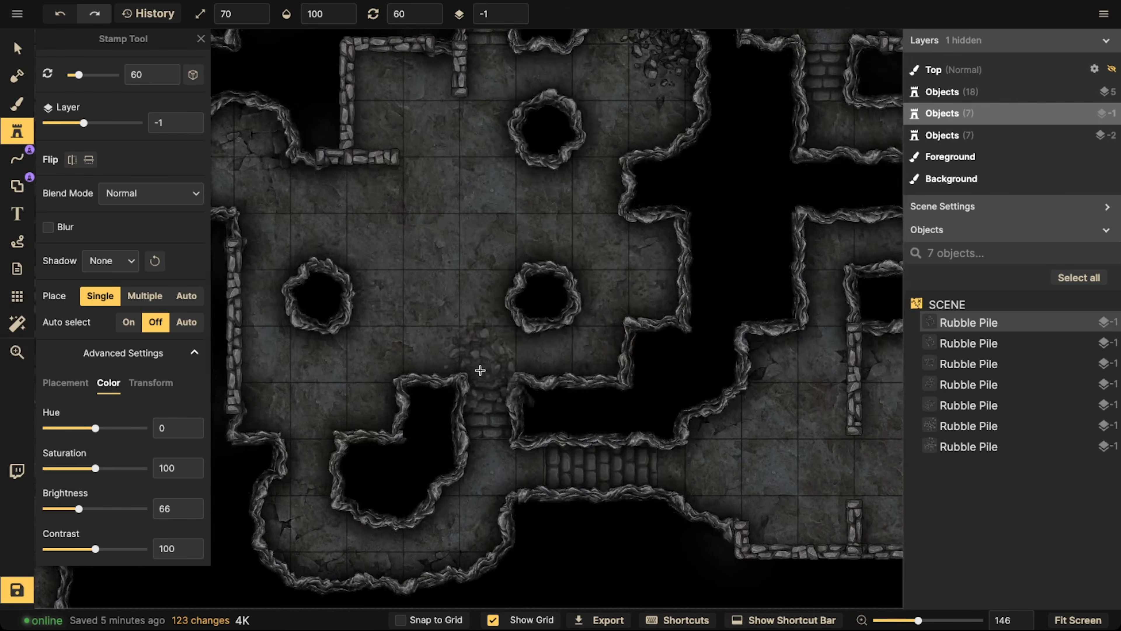
{"action": "key", "text": "space"}
{"action": "left_click_drag", "start_coordinate": [396, 430], "coordinate": [462, 273]}
{"action": "scroll", "coordinate": [355, 381], "scroll_direction": "down", "scroll_amount": 9}
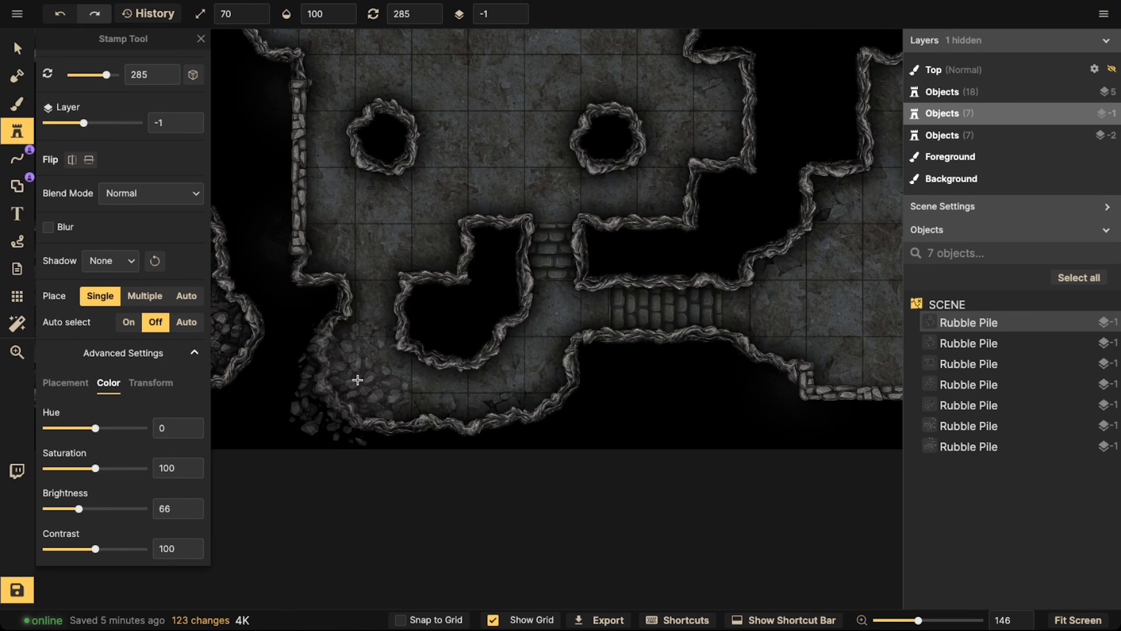
{"action": "left_click", "coordinate": [364, 353]}
{"action": "scroll", "coordinate": [396, 371], "scroll_direction": "down", "scroll_amount": 16}
{"action": "scroll", "coordinate": [393, 373], "scroll_direction": "down", "scroll_amount": 3}
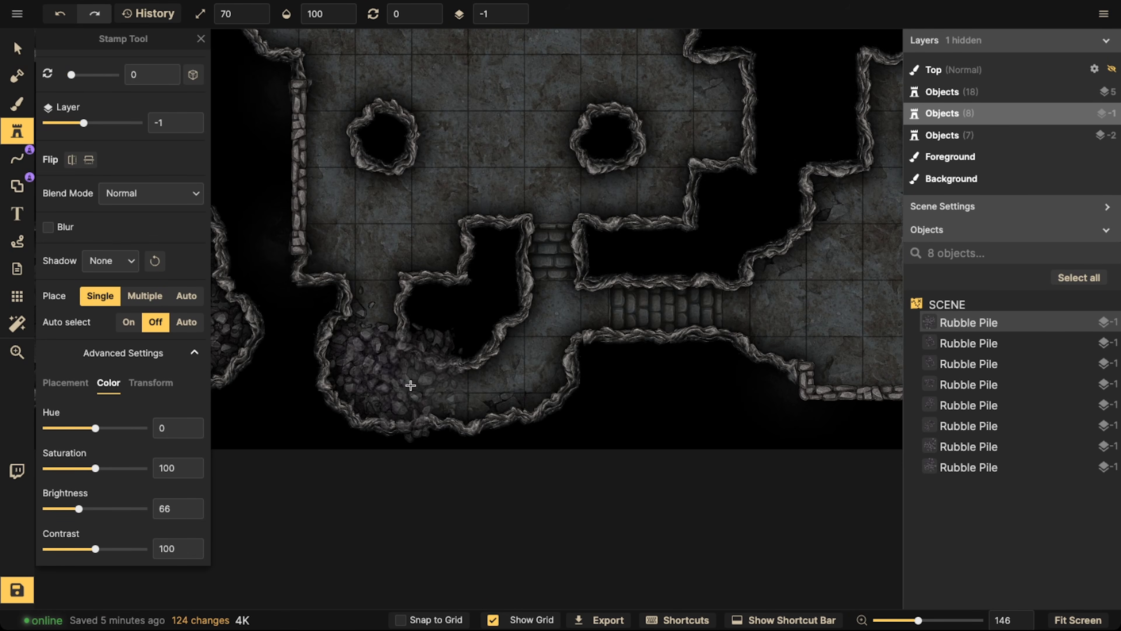
{"action": "left_click", "coordinate": [405, 382]}
{"action": "scroll", "coordinate": [366, 386], "scroll_direction": "up", "scroll_amount": 3}
{"action": "left_click", "coordinate": [367, 364]}
Rotate the rubble pile and place it along the upper-left wall of the lower-right room
{"action": "scroll", "coordinate": [363, 365], "scroll_direction": "down", "scroll_amount": 3}
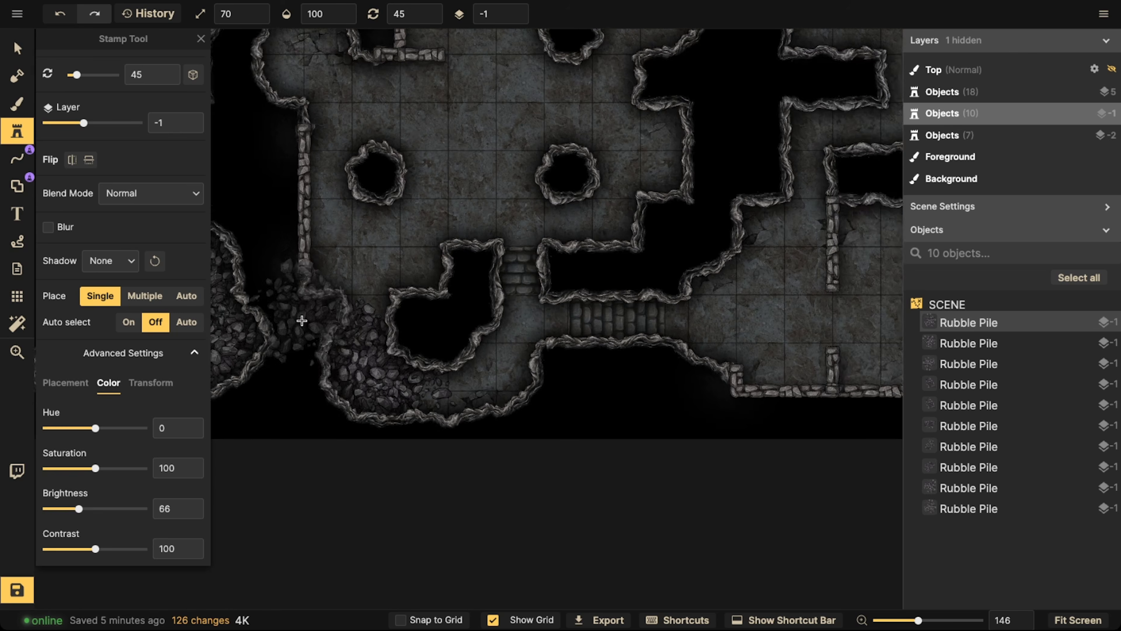
{"action": "key", "text": "space"}
{"action": "left_click_drag", "start_coordinate": [547, 290], "coordinate": [191, 330]}
{"action": "left_click_drag", "start_coordinate": [483, 306], "coordinate": [486, 312]}
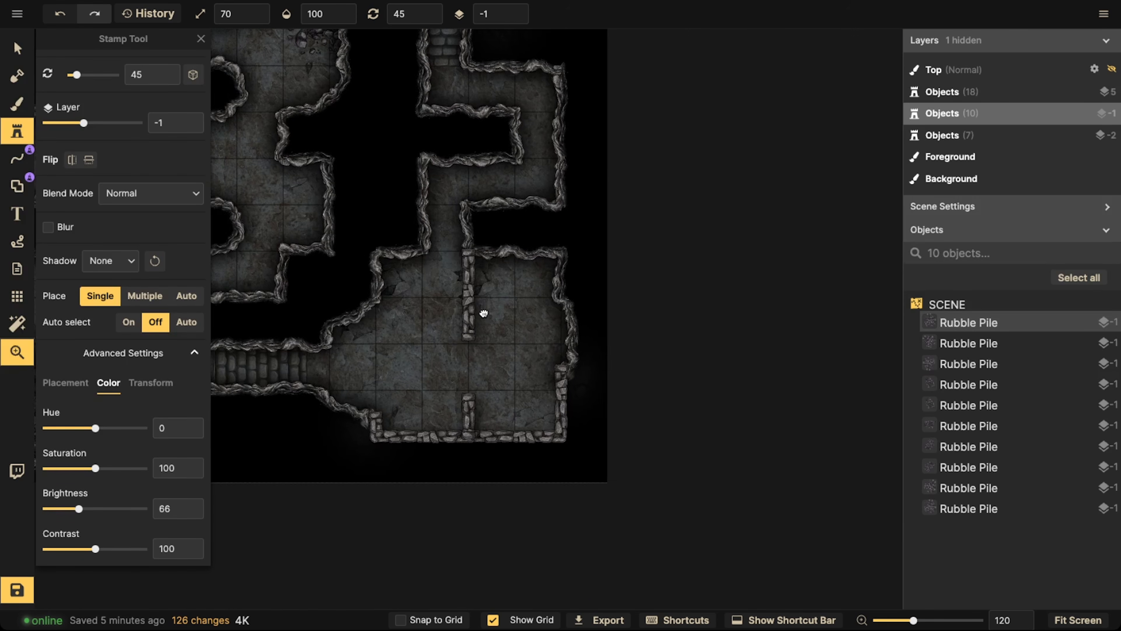
{"action": "scroll", "coordinate": [415, 316], "scroll_direction": "down", "scroll_amount": 8}
{"action": "left_click", "coordinate": [390, 307]}
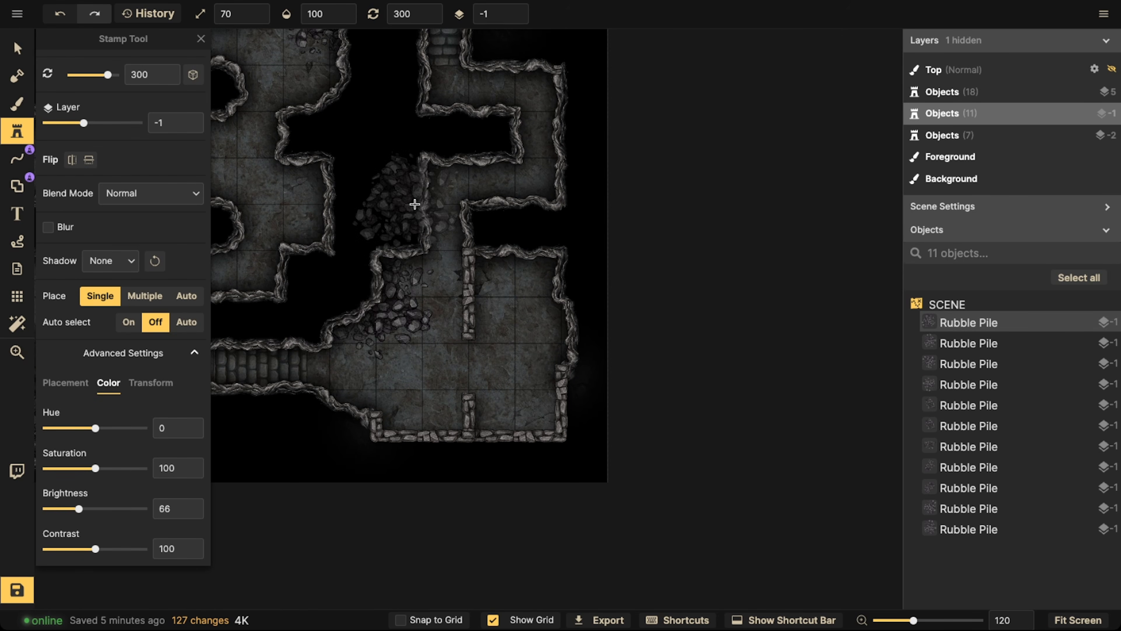
Place two rubble piles in the upper-right room, one along its top wall and one in its upper-left corner
{"action": "key", "text": "space"}
{"action": "left_click_drag", "start_coordinate": [418, 134], "coordinate": [455, 423]}
{"action": "scroll", "coordinate": [477, 154], "scroll_direction": "up", "scroll_amount": 3}
{"action": "left_click", "coordinate": [482, 140]}
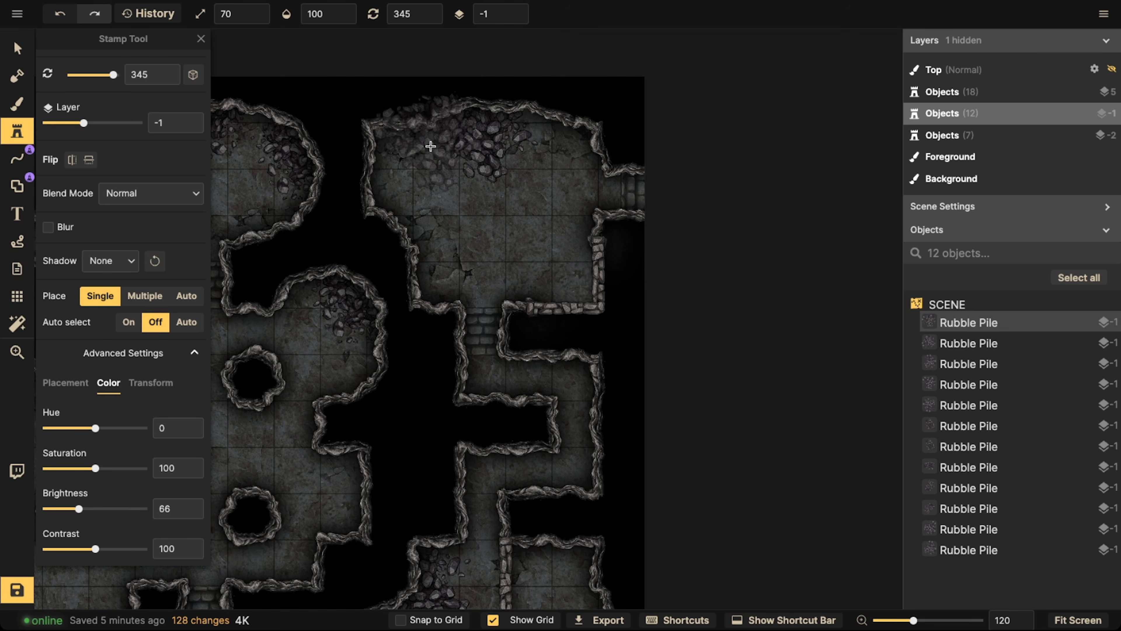
{"action": "scroll", "coordinate": [420, 153], "scroll_direction": "down", "scroll_amount": 6}
{"action": "left_click", "coordinate": [397, 167]}
Flip the rubble pile horizontally and place it in the lower-left corner of the upper-right room
{"action": "scroll", "coordinate": [550, 160], "scroll_direction": "up", "scroll_amount": 1}
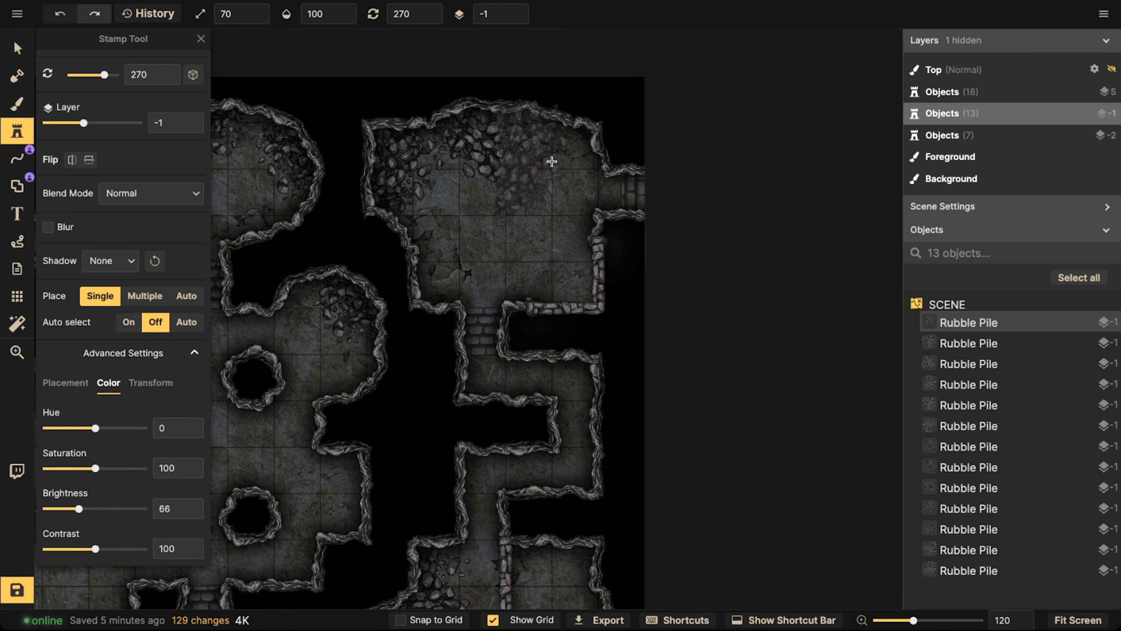
{"action": "scroll", "coordinate": [478, 241], "scroll_direction": "down", "scroll_amount": 11}
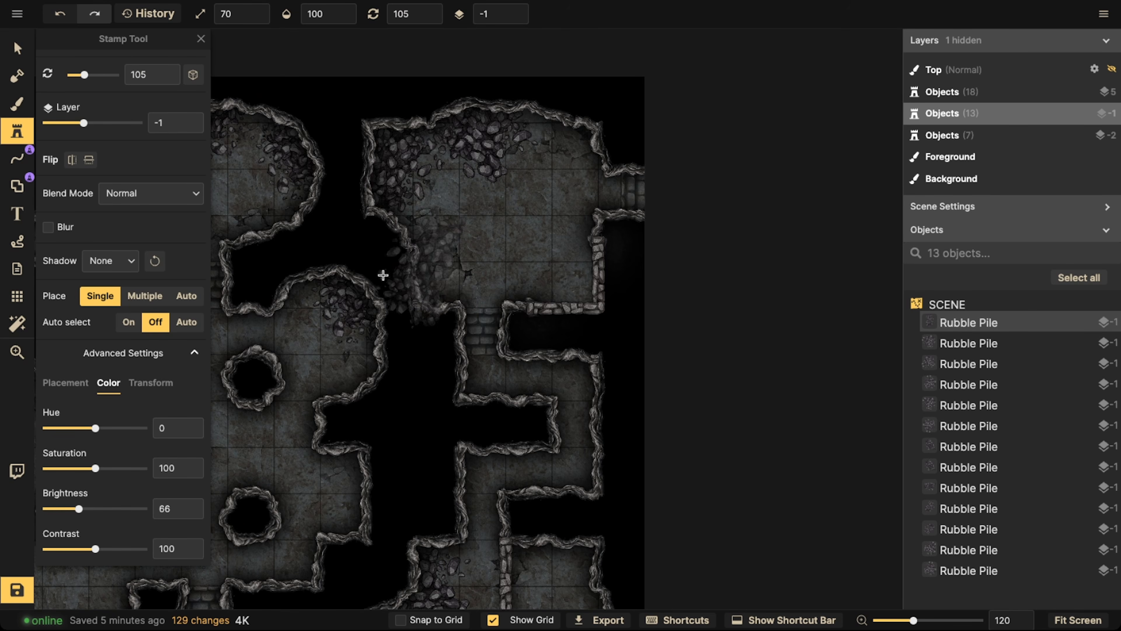
{"action": "left_click", "coordinate": [71, 160]}
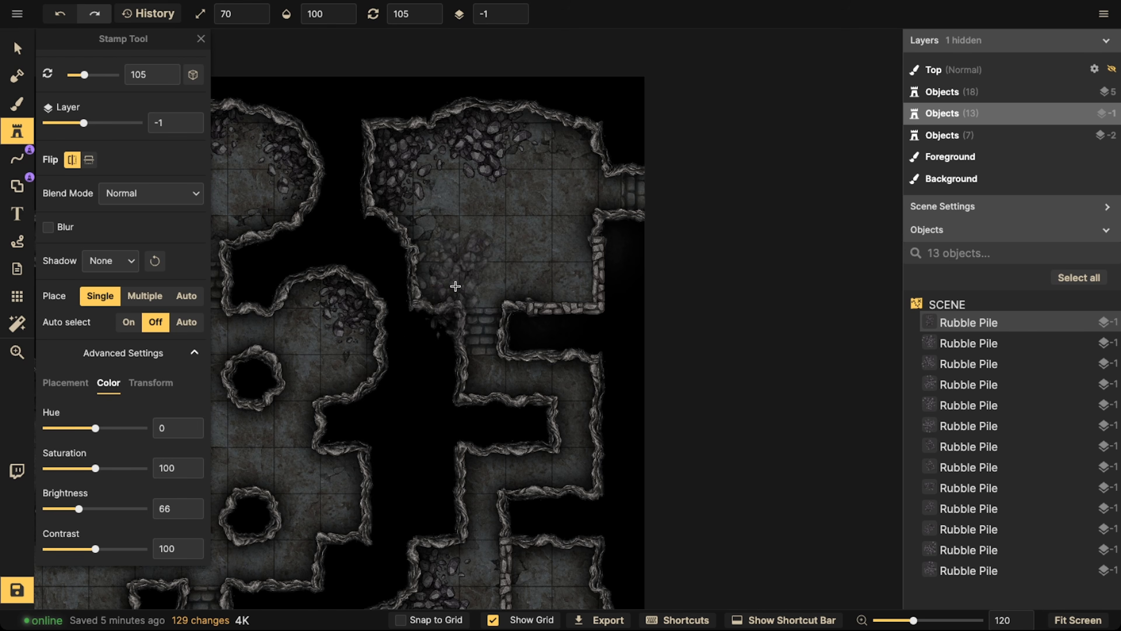
{"action": "scroll", "coordinate": [435, 264], "scroll_direction": "up", "scroll_amount": 11}
{"action": "left_click", "coordinate": [434, 265]}
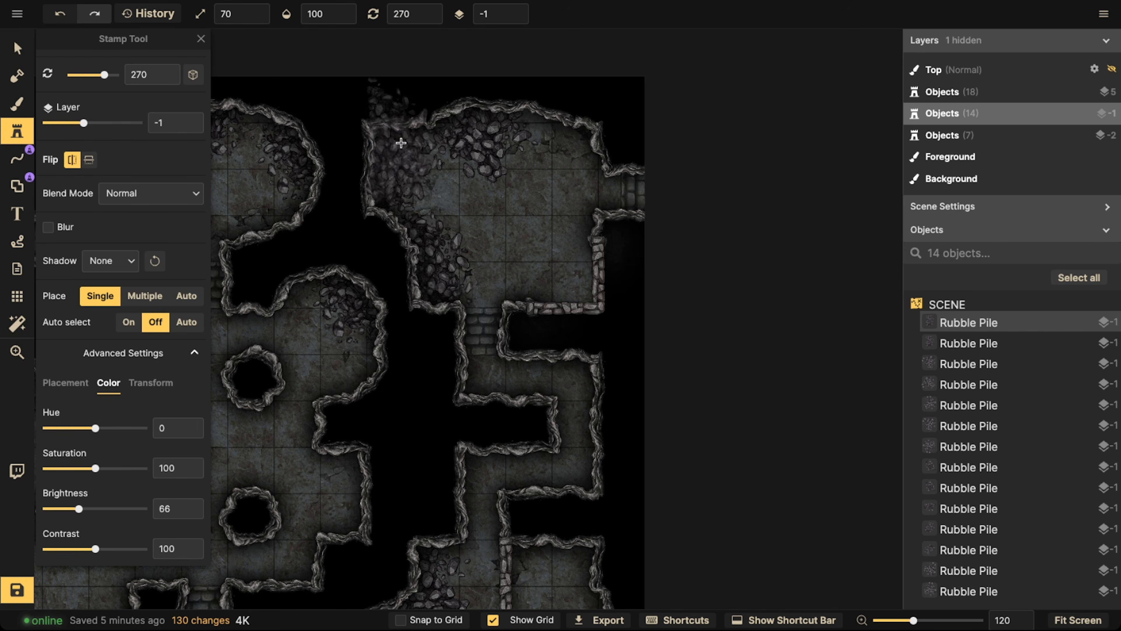
{"action": "scroll", "coordinate": [441, 256], "scroll_direction": "down", "scroll_amount": 3}
{"action": "scroll", "coordinate": [328, 262], "scroll_direction": "down", "scroll_amount": 2}
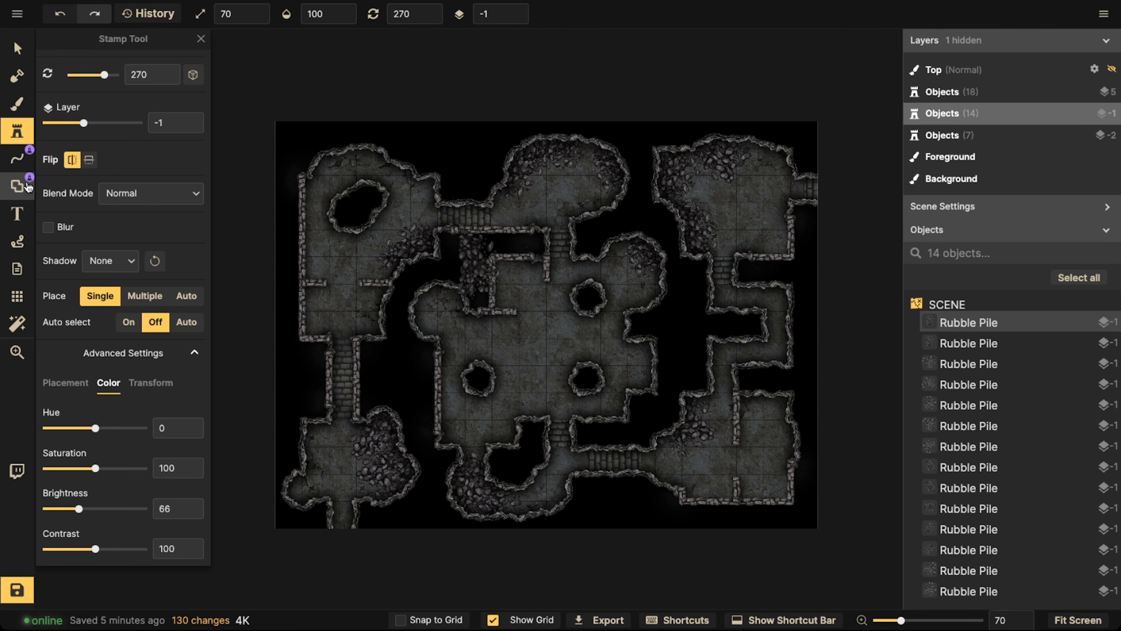
Choose the wood rubble pile stamp and set its layer to 0
{"action": "left_click", "coordinate": [16, 104]}
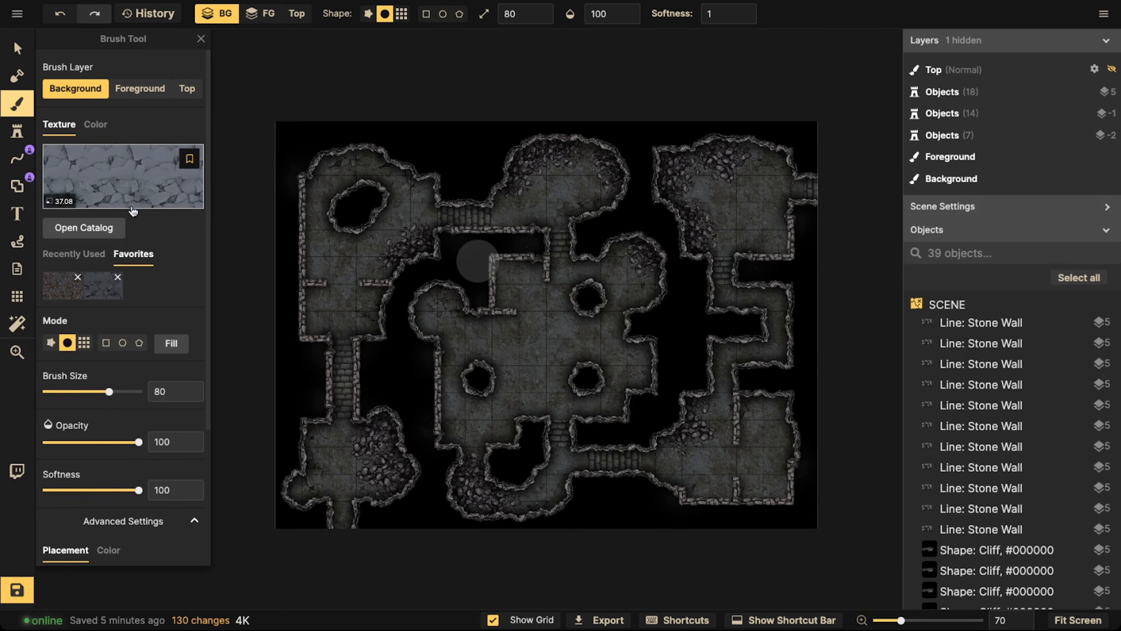
{"action": "left_click", "coordinate": [61, 294]}
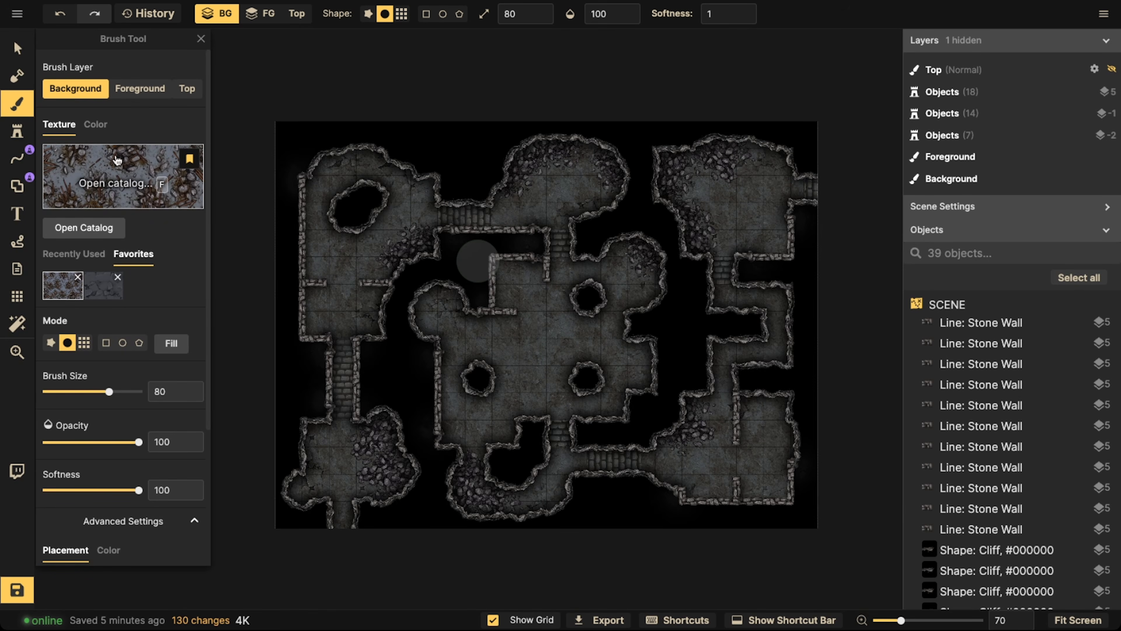
{"action": "left_click", "coordinate": [9, 132]}
{"action": "left_click", "coordinate": [58, 255]}
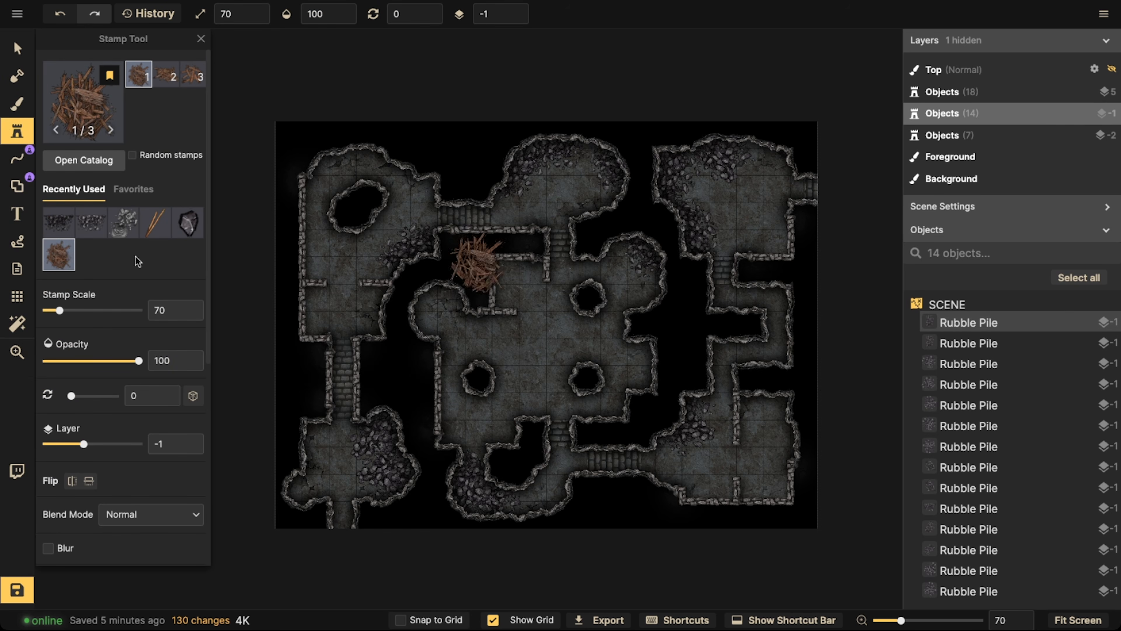
{"action": "scroll", "coordinate": [426, 252], "scroll_direction": "up", "scroll_amount": 3}
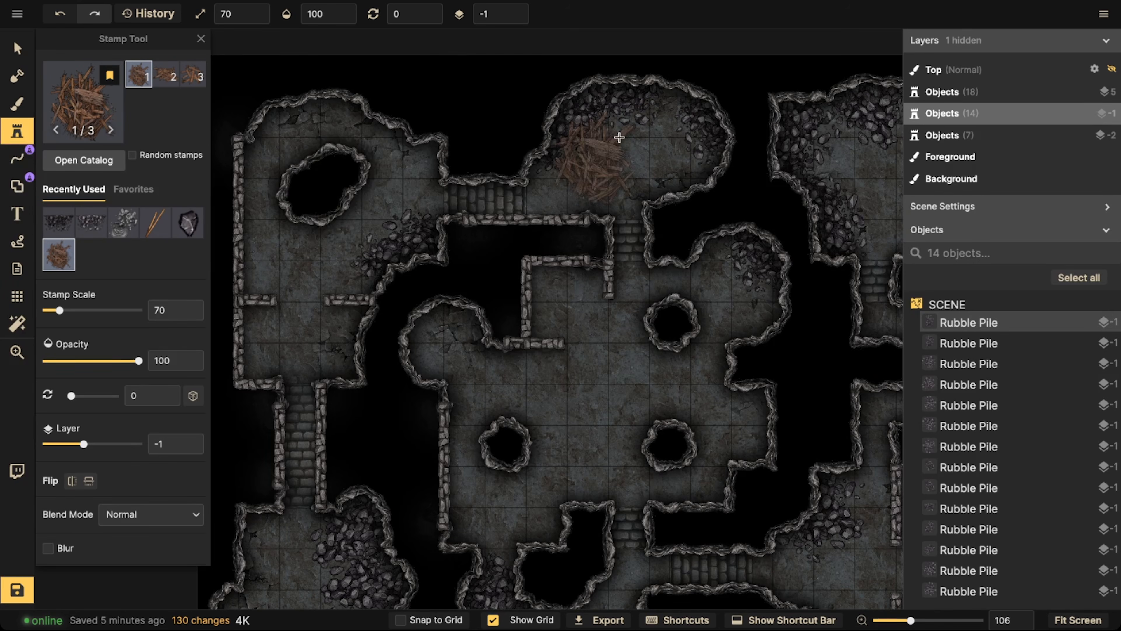
{"action": "left_click", "coordinate": [521, 12]}
{"action": "scroll", "coordinate": [59, 479], "scroll_direction": "down", "scroll_amount": 1}
{"action": "scroll", "coordinate": [61, 483], "scroll_direction": "down", "scroll_amount": 5}
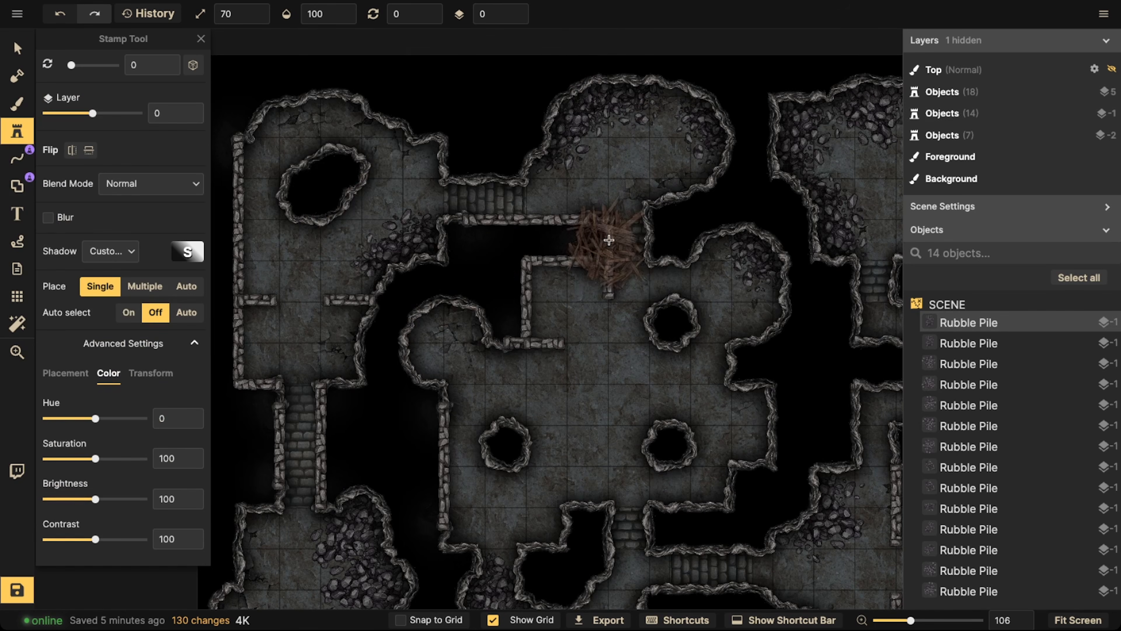
Place a wood rubble pile in the top-middle room and rotate it to 315
{"action": "left_click", "coordinate": [613, 150]}
{"action": "left_click", "coordinate": [17, 48]}
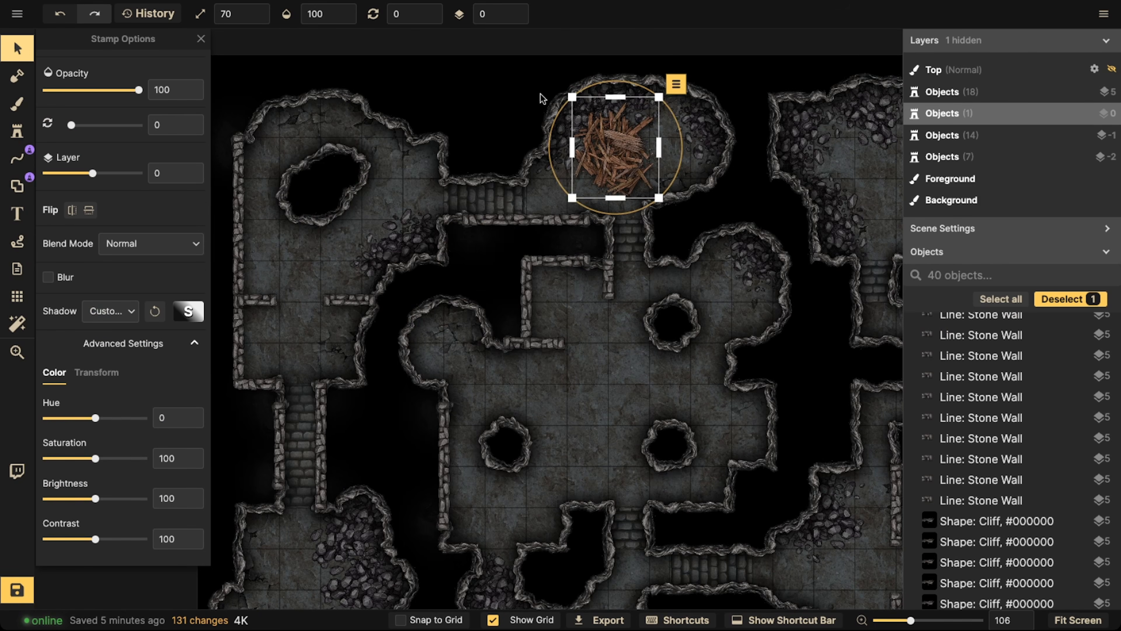
{"action": "scroll", "coordinate": [544, 97], "scroll_direction": "up", "scroll_amount": 2}
{"action": "left_click_drag", "start_coordinate": [559, 109], "coordinate": [547, 171]}
{"action": "left_click_drag", "start_coordinate": [497, 60], "coordinate": [649, 143]}
Set the wood pile's brightness to 76, scale to 80 and rotation to 300, and shift it toward the room's right wall
{"action": "scroll", "coordinate": [127, 318], "scroll_direction": "down", "scroll_amount": 1}
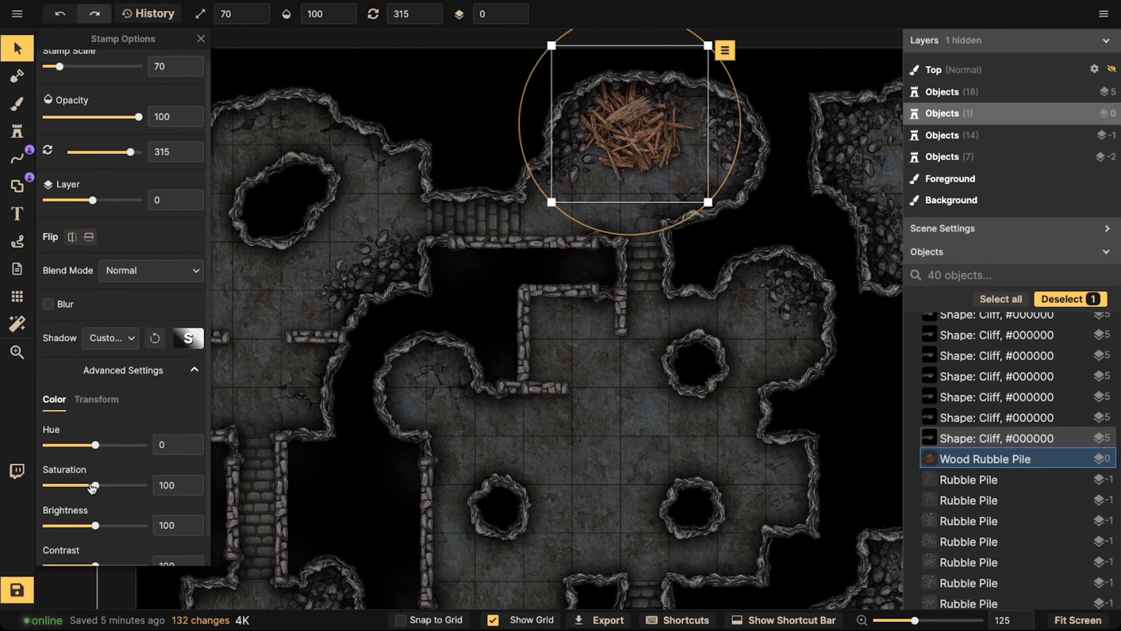
{"action": "left_click_drag", "start_coordinate": [95, 499], "coordinate": [83, 498]}
{"action": "left_click_drag", "start_coordinate": [628, 125], "coordinate": [671, 143]}
{"action": "scroll", "coordinate": [635, 148], "scroll_direction": "up", "scroll_amount": 2}
{"action": "scroll", "coordinate": [636, 150], "scroll_direction": "down", "scroll_amount": 1}
{"action": "scroll", "coordinate": [422, 140], "scroll_direction": "down", "scroll_amount": 4}
Place a wood rubble pile over the stones in the lower-left curve of the central room
{"action": "left_click", "coordinate": [17, 131]}
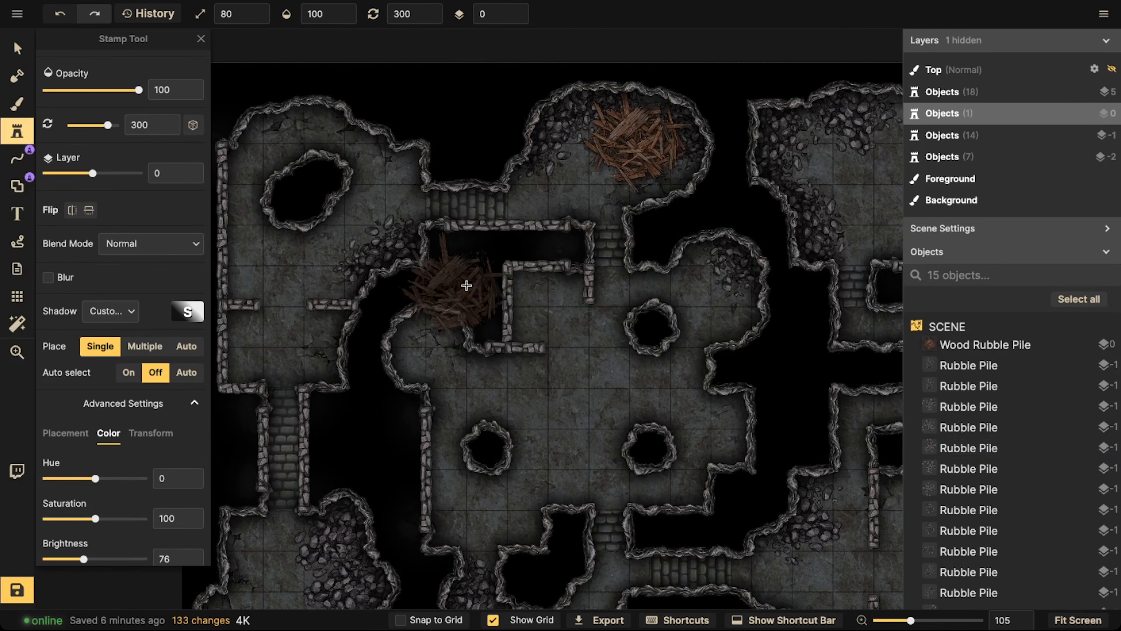
{"action": "scroll", "coordinate": [503, 362], "scroll_direction": "down", "scroll_amount": 5}
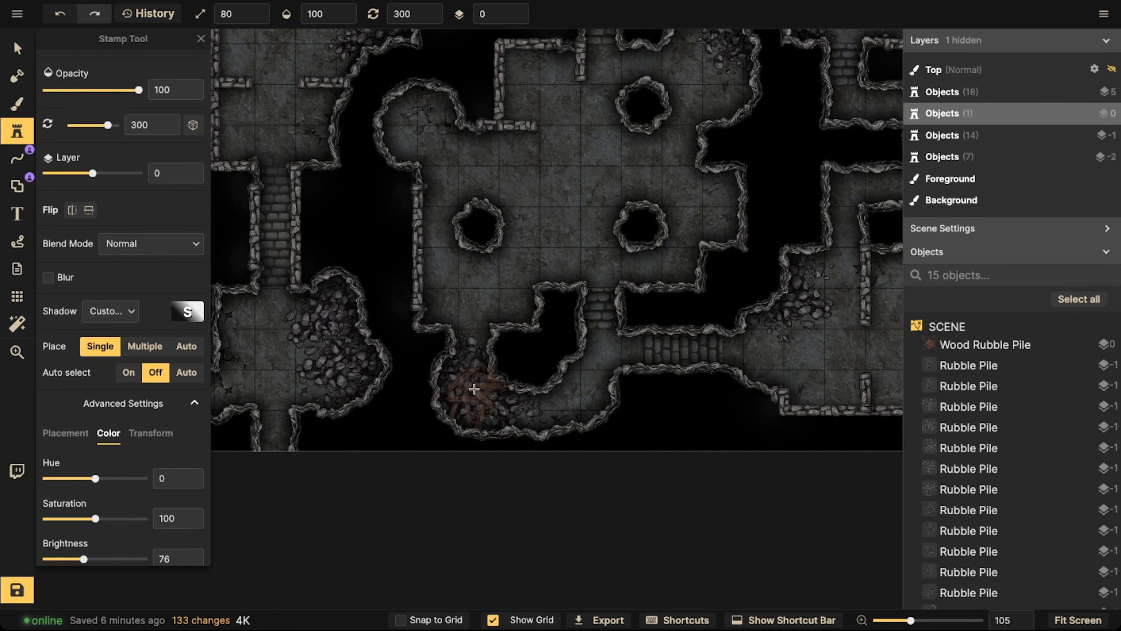
{"action": "scroll", "coordinate": [472, 390], "scroll_direction": "down", "scroll_amount": 6}
{"action": "left_click", "coordinate": [467, 392]}
{"action": "scroll", "coordinate": [441, 345], "scroll_direction": "down", "scroll_amount": 3}
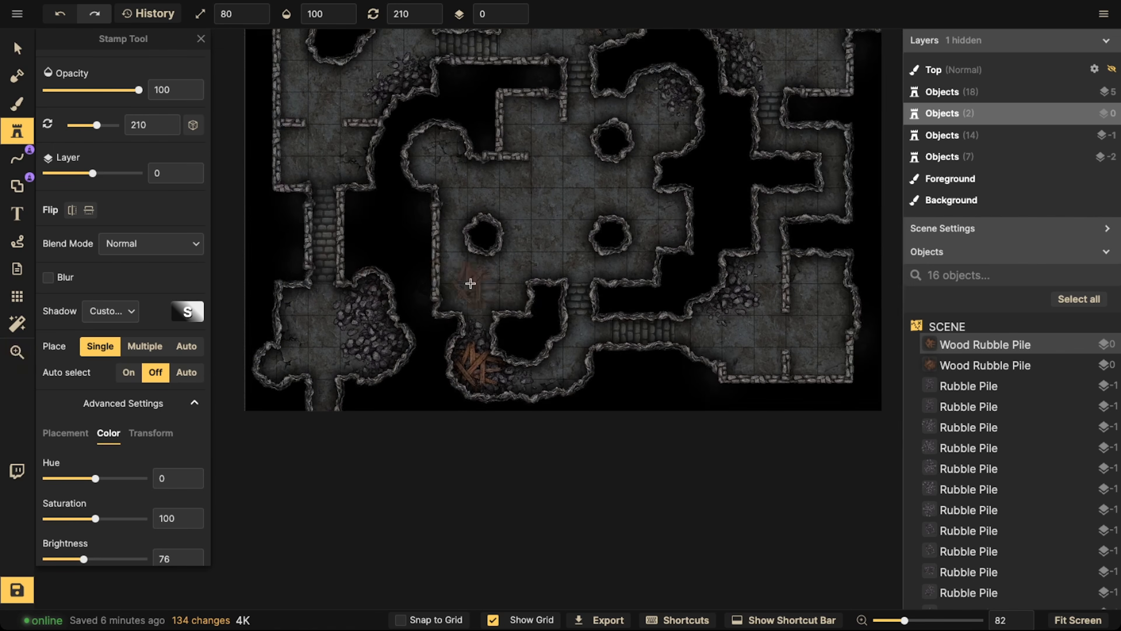
Preview the wood rubble pile over the lower-left, central and upper-right rooms to find its next spot
{"action": "key", "text": "space"}
{"action": "left_click_drag", "start_coordinate": [409, 331], "coordinate": [475, 355]}
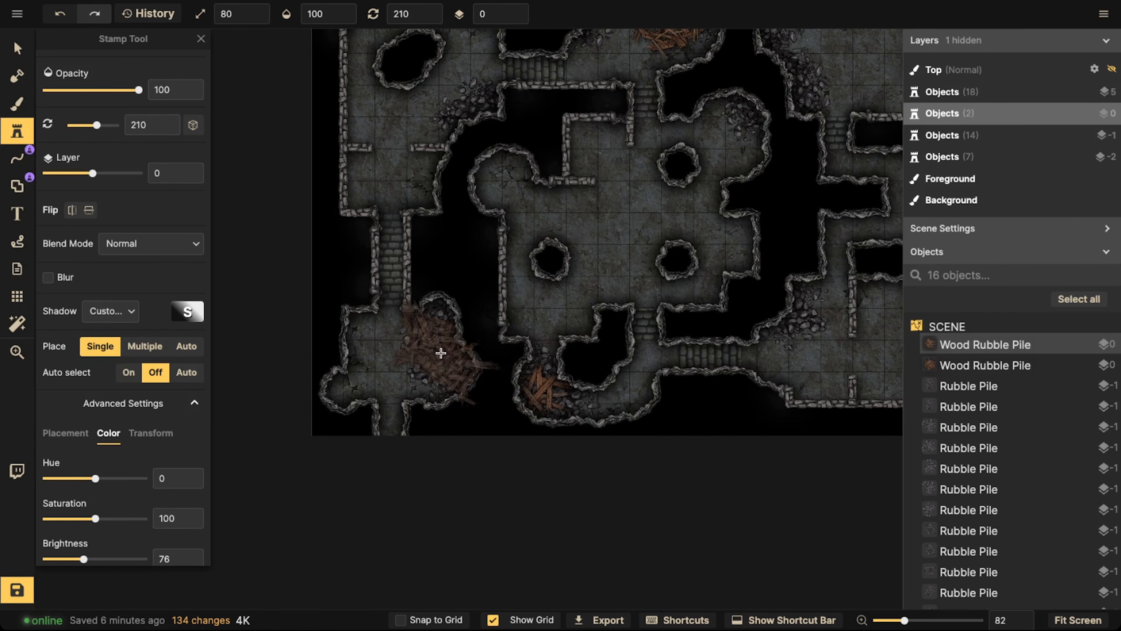
{"action": "scroll", "coordinate": [431, 356], "scroll_direction": "up", "scroll_amount": 1}
{"action": "key", "text": "space"}
{"action": "left_click_drag", "start_coordinate": [668, 199], "coordinate": [526, 316]}
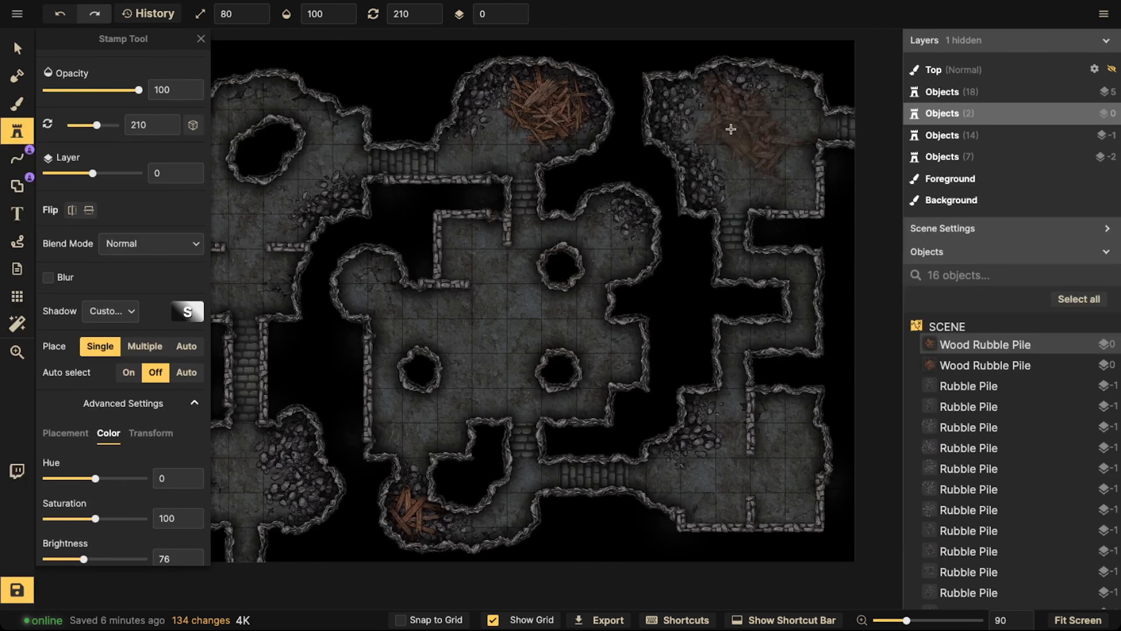
{"action": "scroll", "coordinate": [499, 318], "scroll_direction": "down", "scroll_amount": 3}
{"action": "key", "text": "space"}
{"action": "left_click_drag", "start_coordinate": [437, 238], "coordinate": [463, 205]}
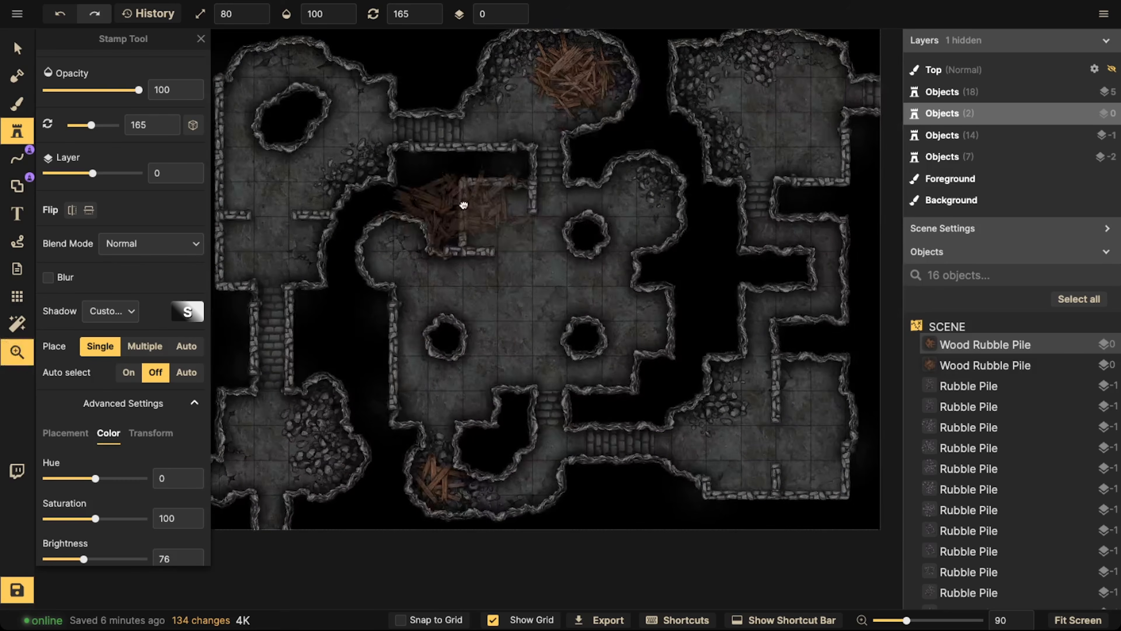
{"action": "left_click_drag", "start_coordinate": [746, 316], "coordinate": [759, 230]}
{"action": "key", "text": "space"}
{"action": "left_click_drag", "start_coordinate": [586, 205], "coordinate": [590, 301]}
{"action": "key", "text": "space"}
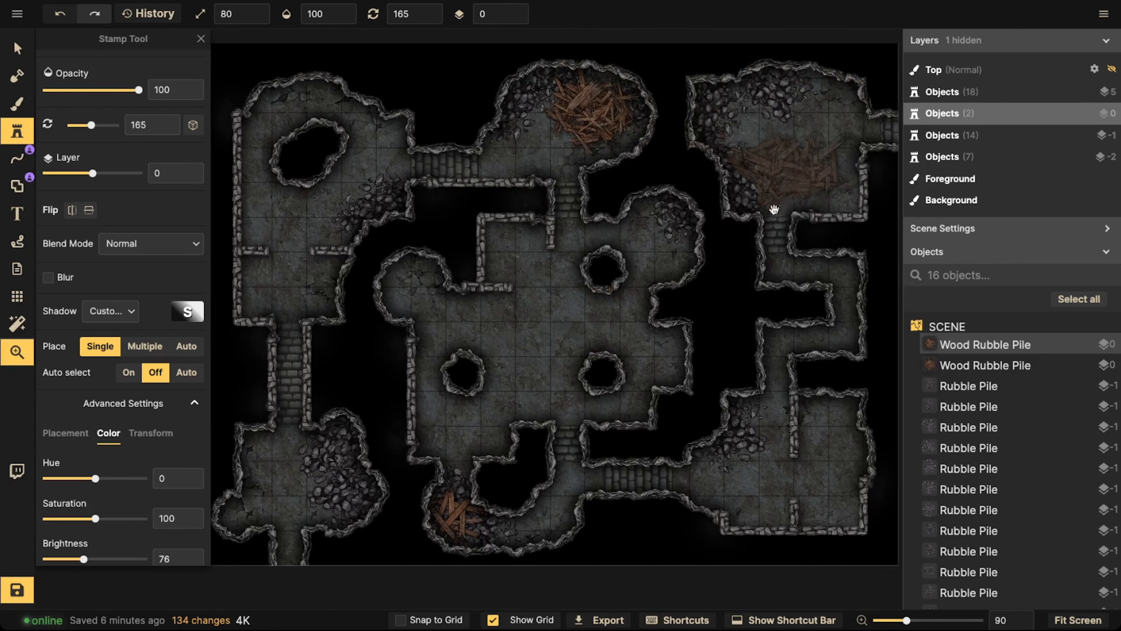
{"action": "left_click_drag", "start_coordinate": [773, 210], "coordinate": [684, 148]}
Rotate the wood rubble pile to 240 and place it in the upper right part of the lower-right room
{"action": "scroll", "coordinate": [728, 383], "scroll_direction": "up", "scroll_amount": 2}
{"action": "scroll", "coordinate": [729, 383], "scroll_direction": "up", "scroll_amount": 2}
{"action": "key", "text": "space"}
{"action": "left_click_drag", "start_coordinate": [729, 383], "coordinate": [496, 318]}
{"action": "scroll", "coordinate": [511, 315], "scroll_direction": "up", "scroll_amount": 7}
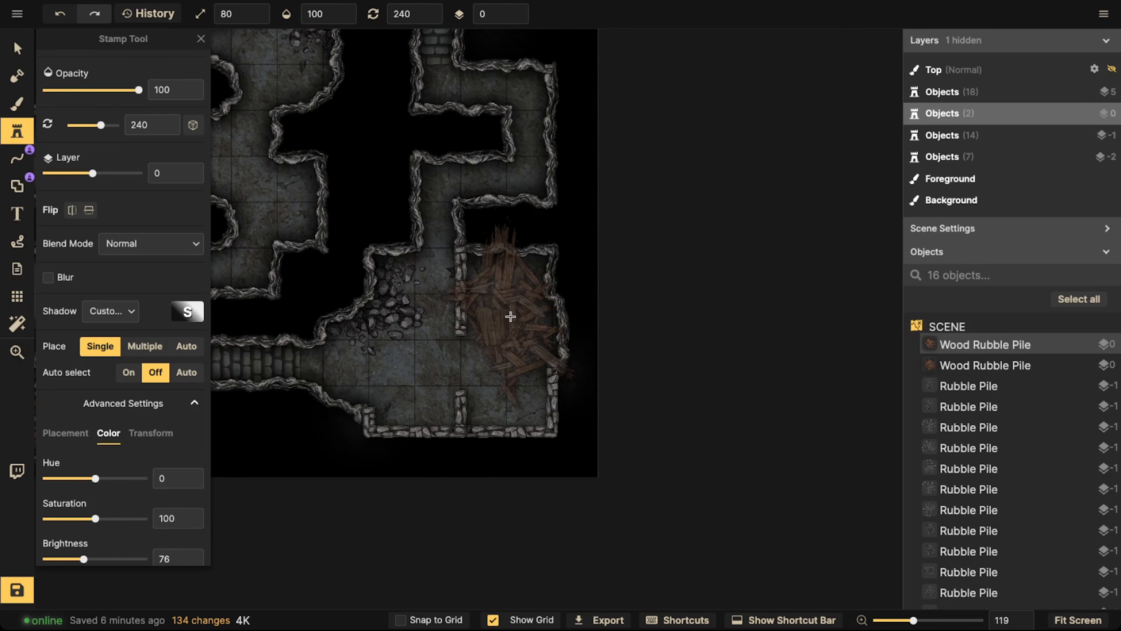
{"action": "left_click", "coordinate": [512, 312]}
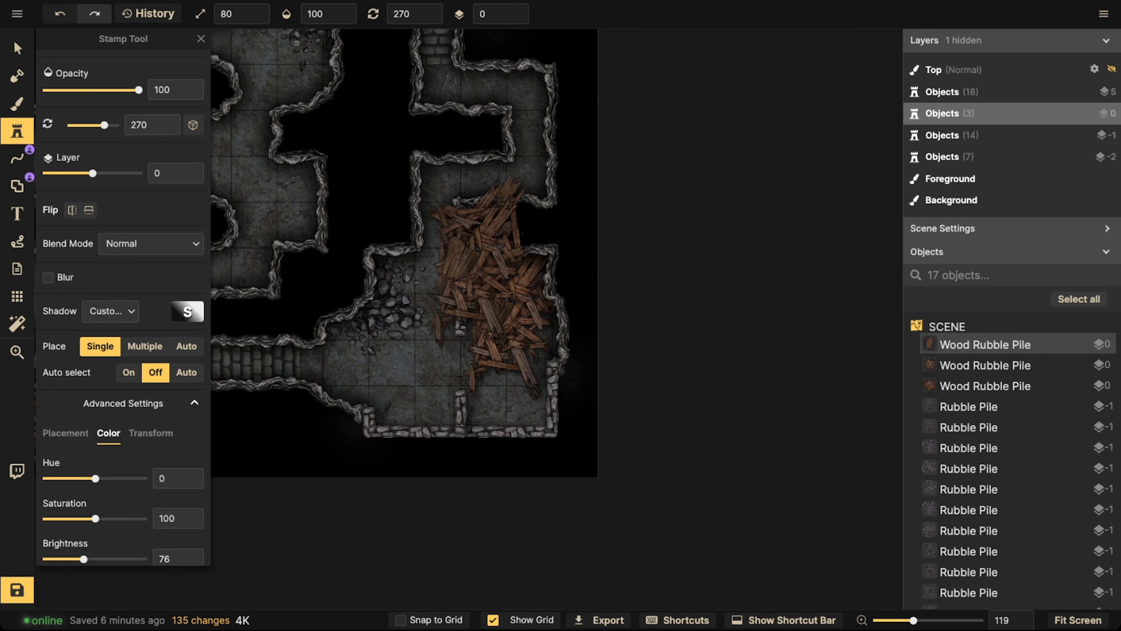
{"action": "key", "text": "v"}
{"action": "left_click", "coordinate": [533, 325]}
{"action": "left_click_drag", "start_coordinate": [534, 325], "coordinate": [531, 320]}
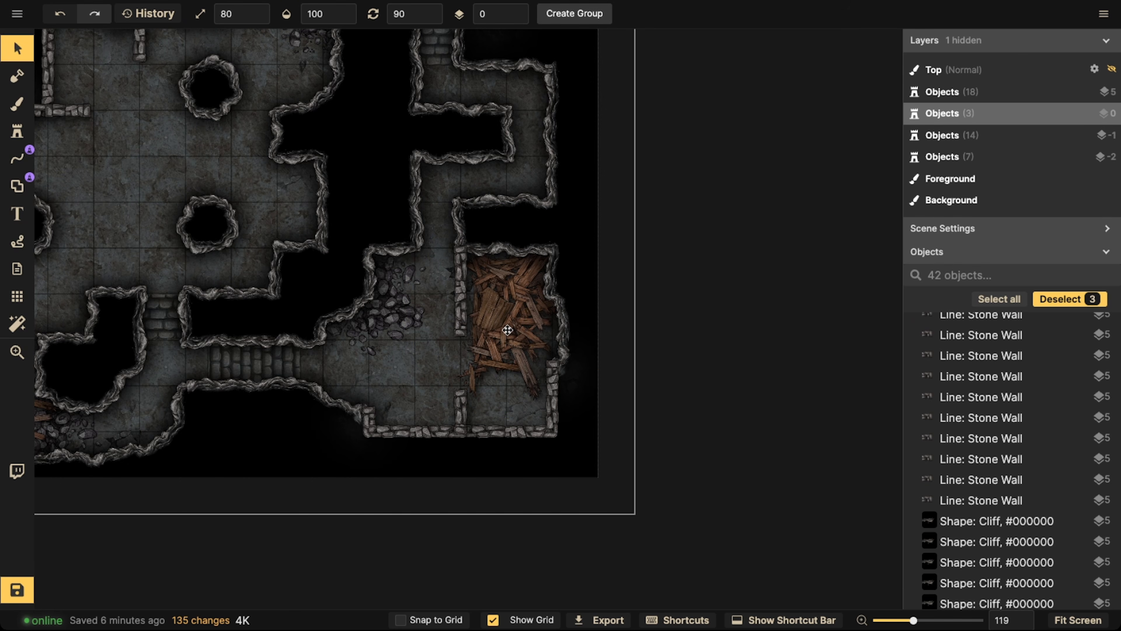
{"action": "key", "text": "Right"}
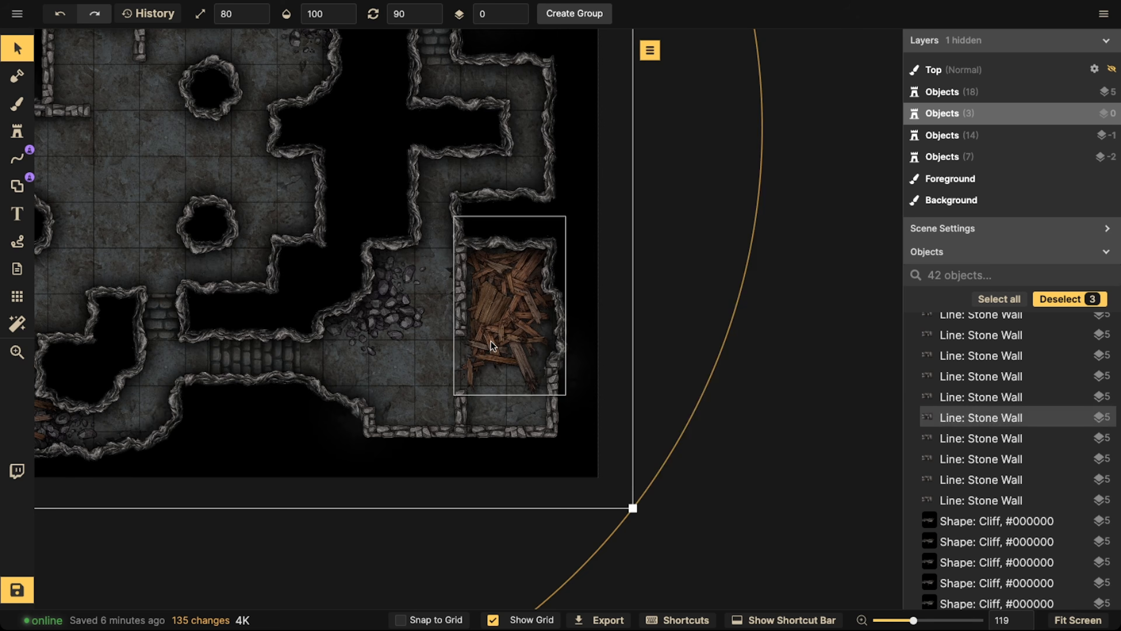
{"action": "left_click", "coordinate": [492, 340]}
{"action": "key", "text": "ctrl+z"}
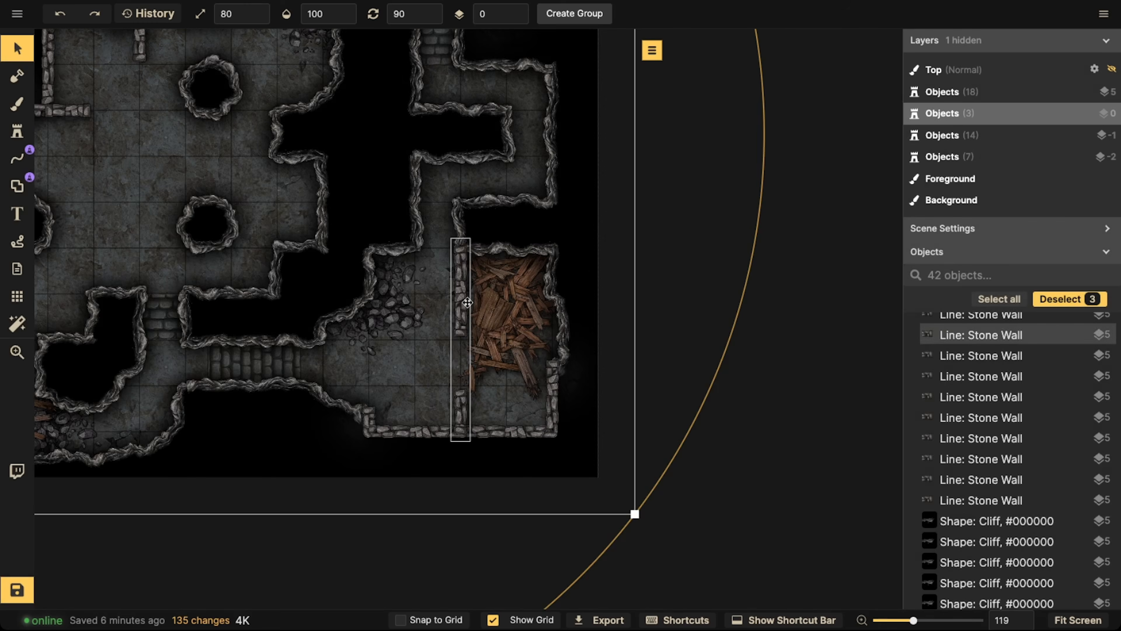
Shift the wood rubble pile in the lower-right room slightly and set its rotation to 270
{"action": "left_click", "coordinate": [515, 334]}
{"action": "scroll", "coordinate": [515, 336], "scroll_direction": "up", "scroll_amount": 12}
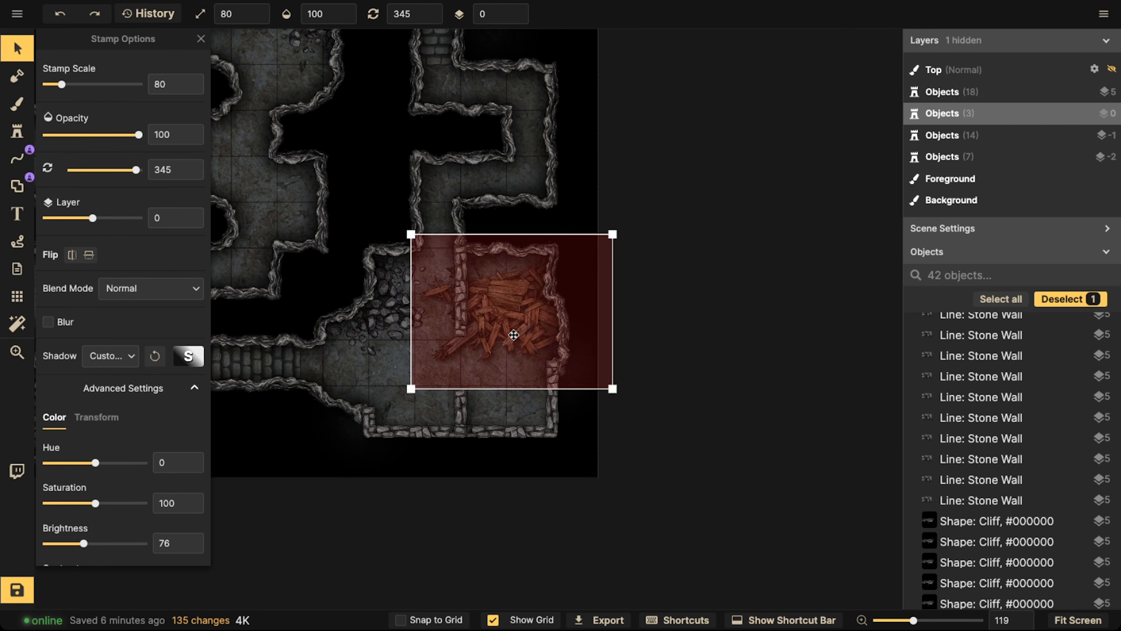
{"action": "mouse_move", "coordinate": [515, 336]}
{"action": "left_mouse_down"}
{"action": "mouse_move", "coordinate": [511, 383]}
{"action": "mouse_move", "coordinate": [507, 317]}
{"action": "left_mouse_up"}
{"action": "scroll", "coordinate": [511, 331], "scroll_direction": "up", "scroll_amount": 12}
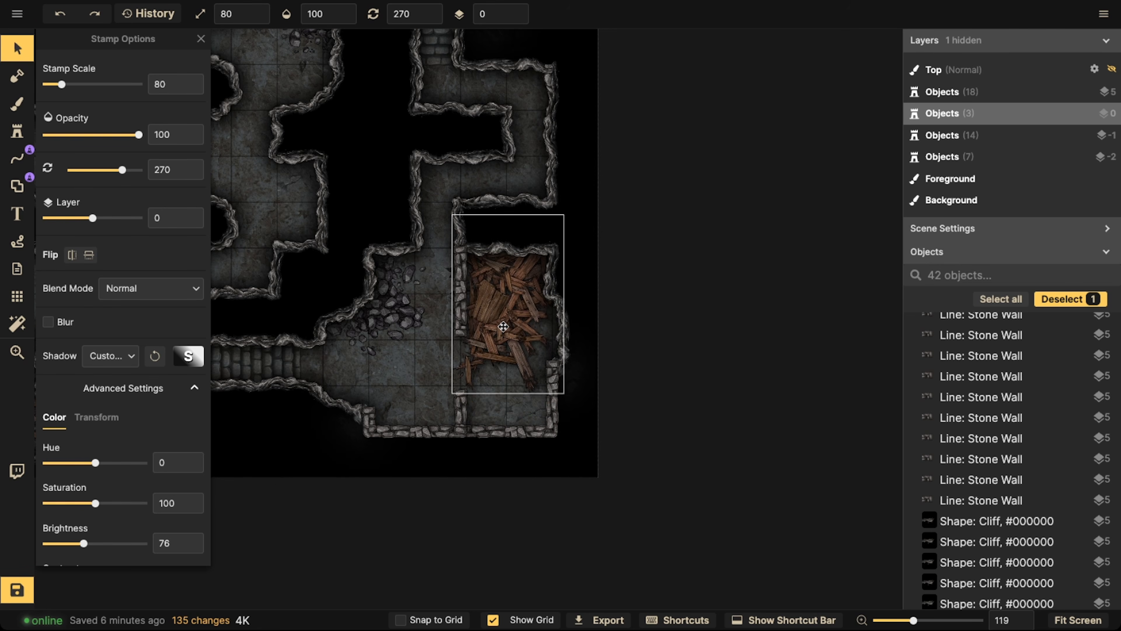
Set the shadow to None for the wood rubble piles in the lower-right room and in the central room's lower-left curve
{"action": "left_click", "coordinate": [116, 356]}
{"action": "left_click", "coordinate": [122, 393]}
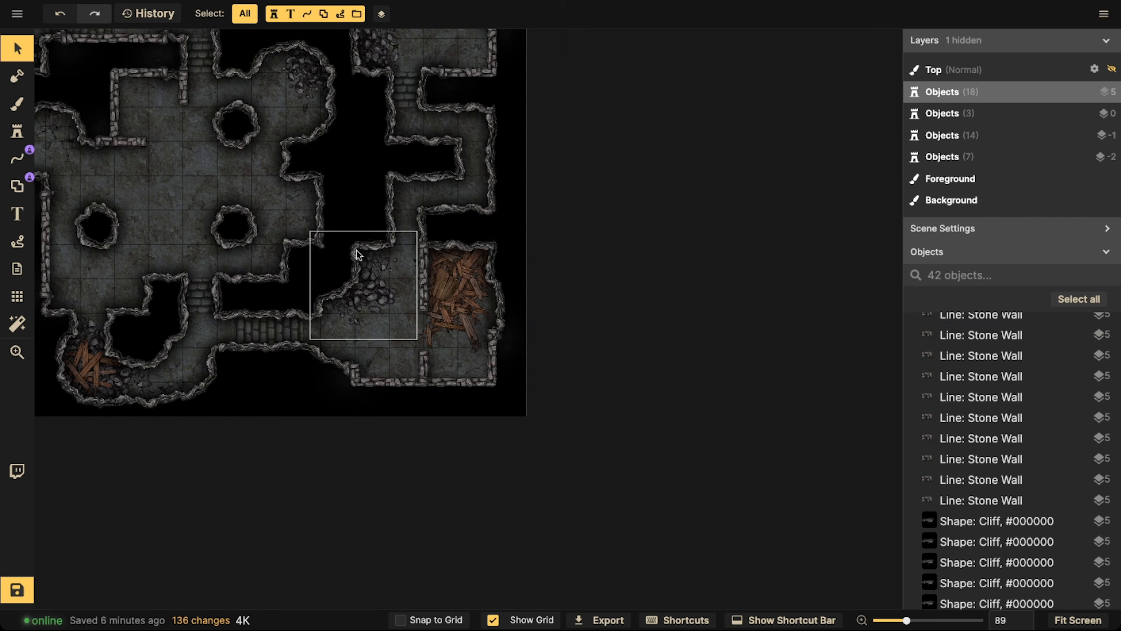
{"action": "scroll", "coordinate": [407, 293], "scroll_direction": "up", "scroll_amount": 3}
{"action": "left_click", "coordinate": [284, 396]}
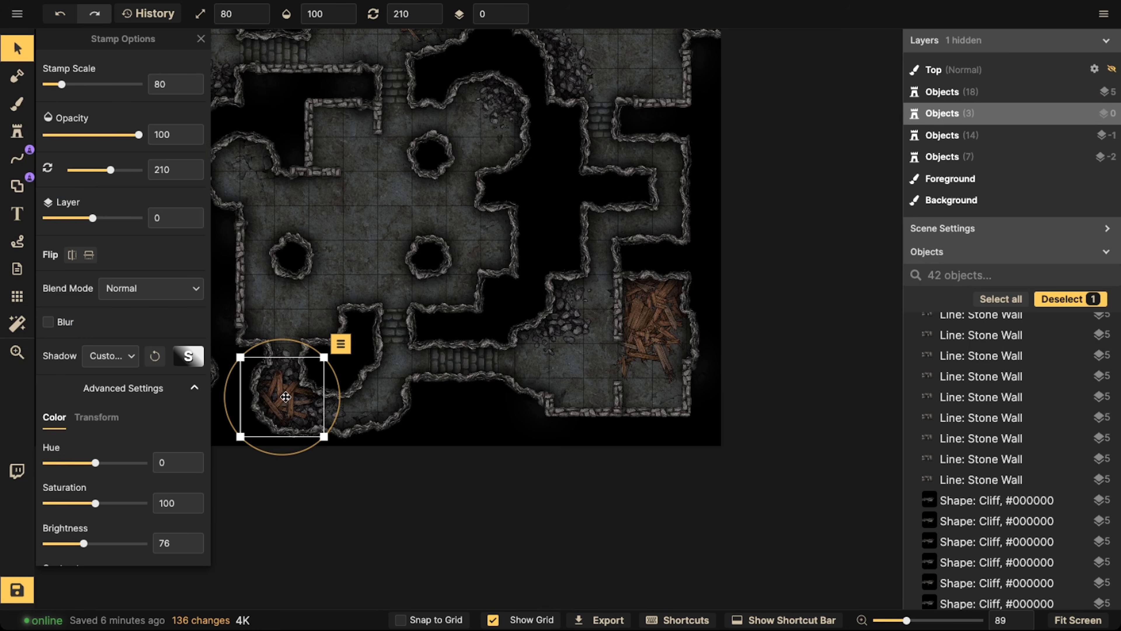
{"action": "left_click", "coordinate": [114, 363]}
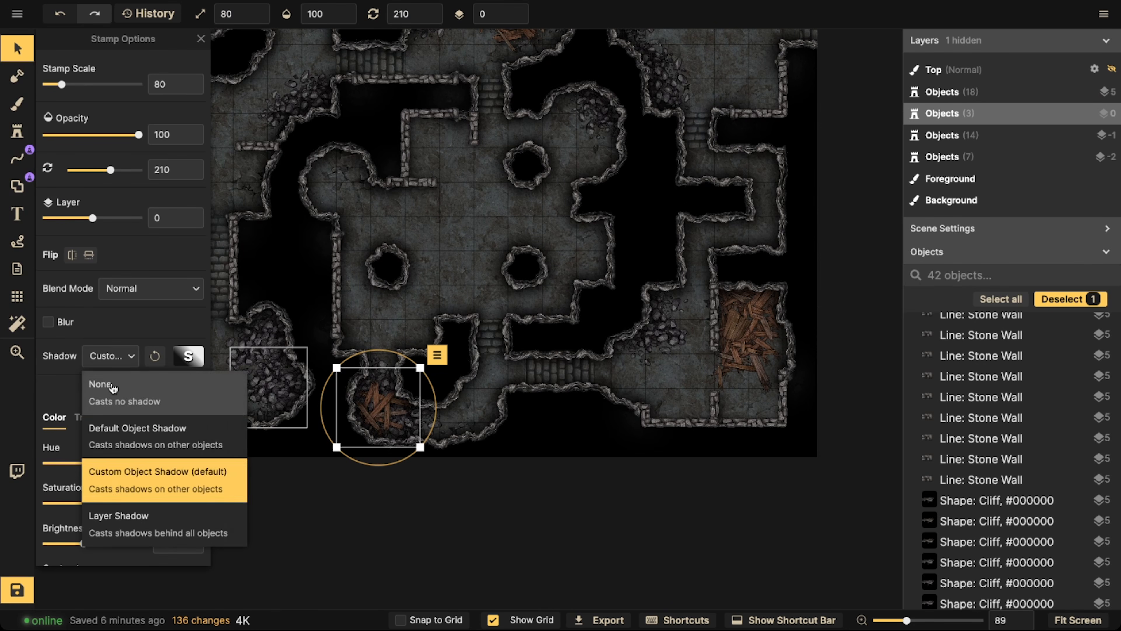
{"action": "left_click", "coordinate": [113, 388]}
Set the shadow of the wood rubble pile in the upper central room to None and deselect it
{"action": "left_click", "coordinate": [490, 302]}
{"action": "key", "text": "Escape"}
{"action": "key", "text": "space"}
{"action": "left_click_drag", "start_coordinate": [483, 169], "coordinate": [482, 381]}
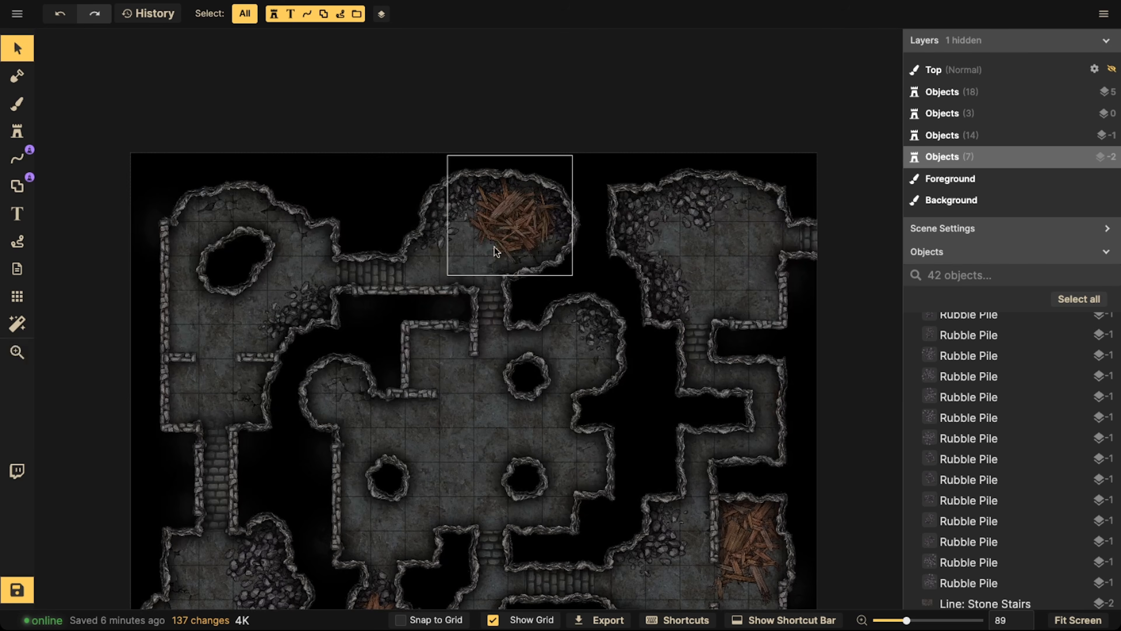
{"action": "left_click", "coordinate": [495, 216]}
{"action": "left_click", "coordinate": [139, 358]}
{"action": "left_click", "coordinate": [111, 388]}
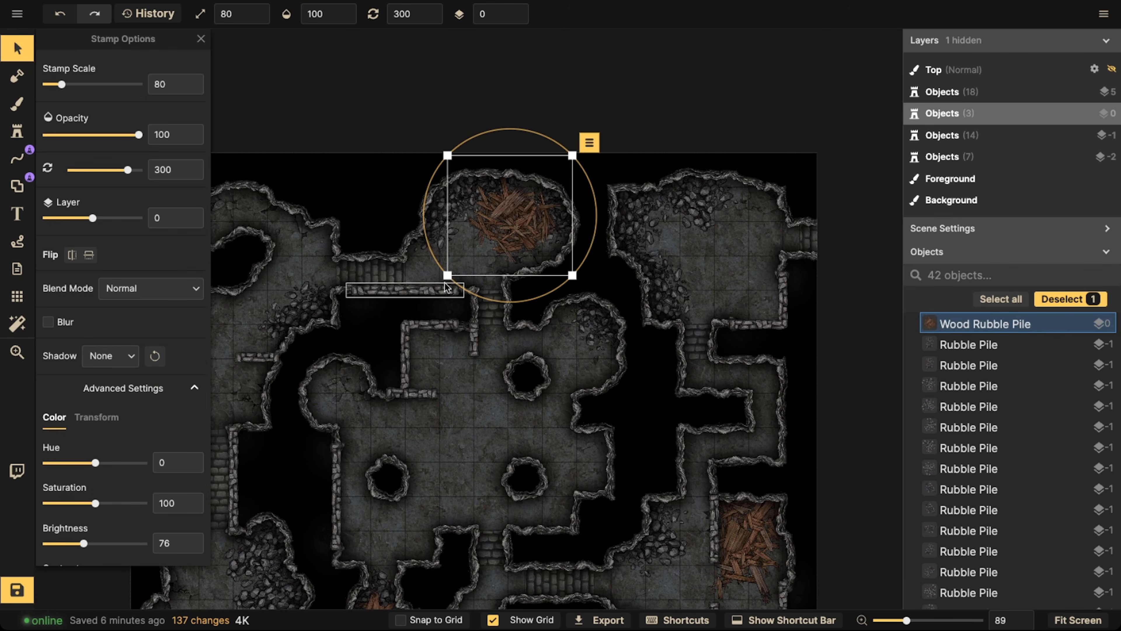
{"action": "scroll", "coordinate": [445, 264], "scroll_direction": "down", "scroll_amount": 4}
{"action": "key", "text": "space"}
{"action": "left_click_drag", "start_coordinate": [475, 327], "coordinate": [491, 326]}
{"action": "left_click", "coordinate": [170, 234]}
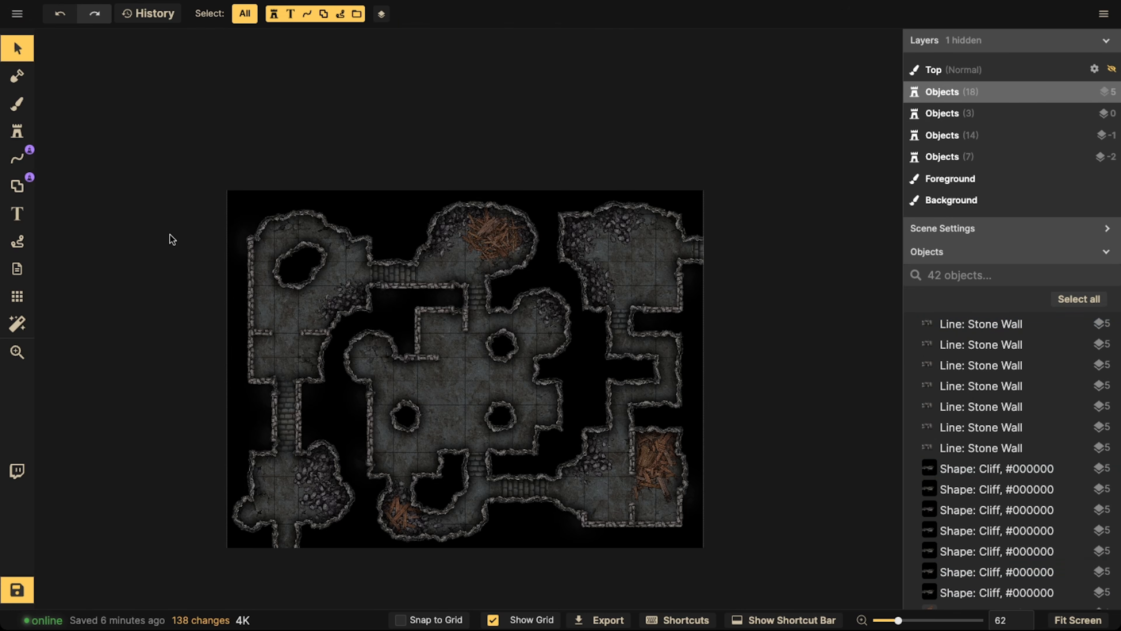
Set up a background brush with the favourite brown rubble texture, size 84, texture scale 79.7 and brightness 82
{"action": "left_click", "coordinate": [16, 103]}
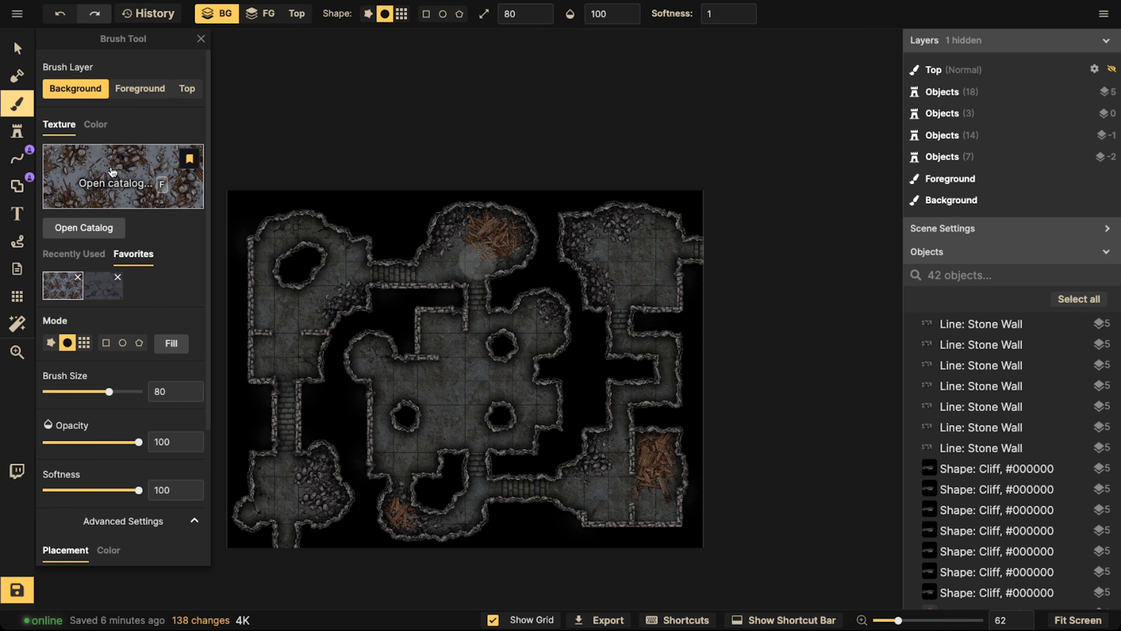
{"action": "scroll", "coordinate": [446, 362], "scroll_direction": "up", "scroll_amount": 3}
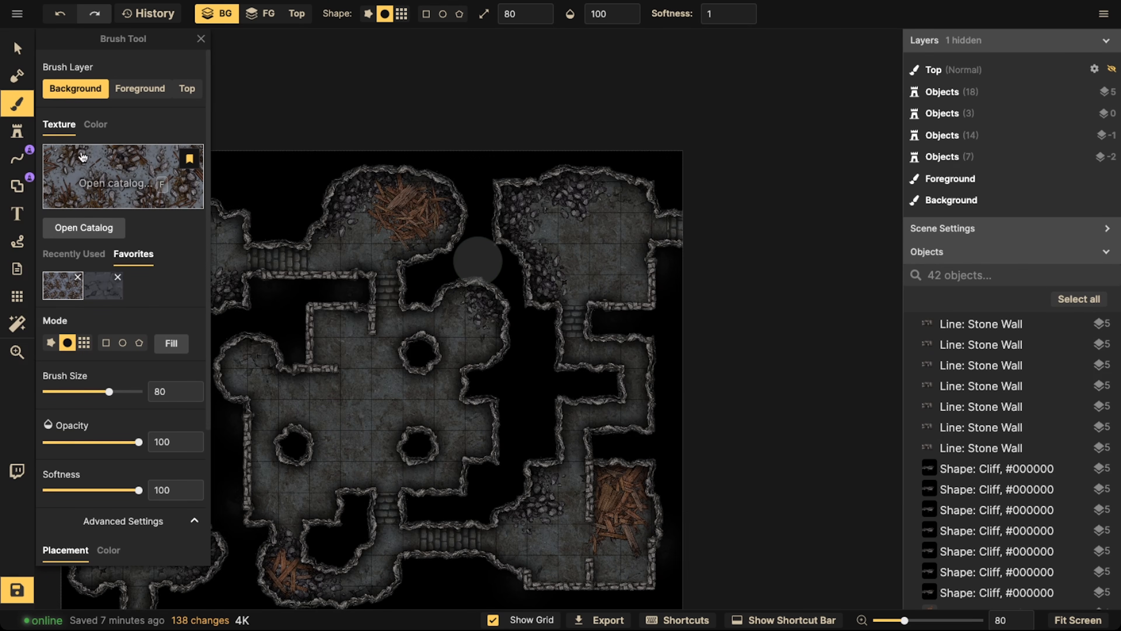
{"action": "left_click", "coordinate": [97, 182]}
{"action": "left_click", "coordinate": [300, 221]}
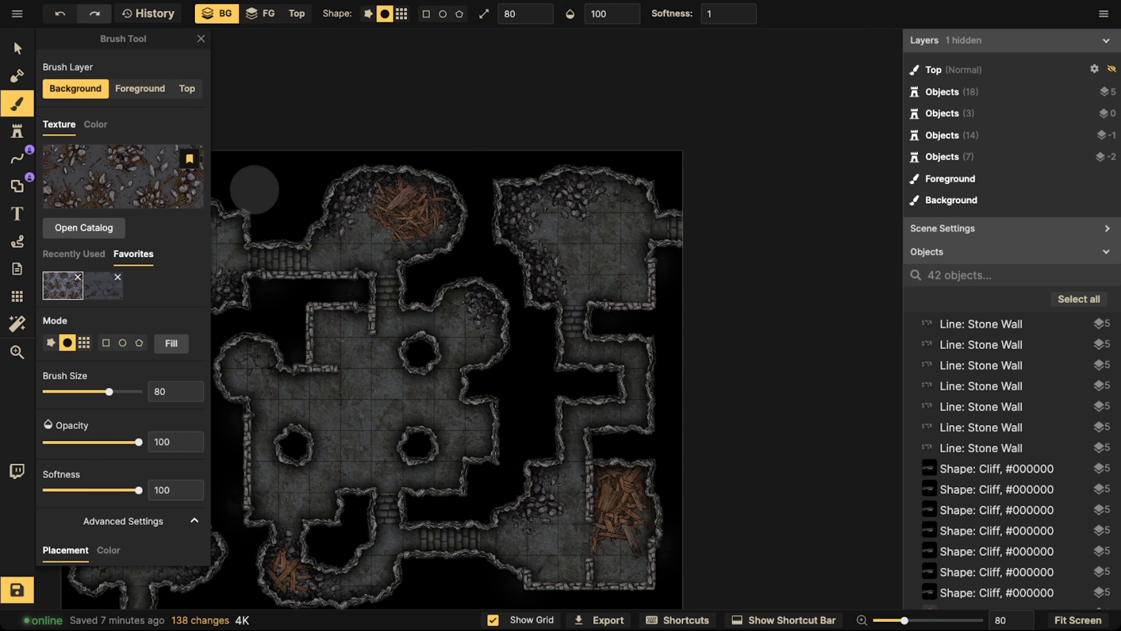
{"action": "scroll", "coordinate": [374, 233], "scroll_direction": "up", "scroll_amount": 3}
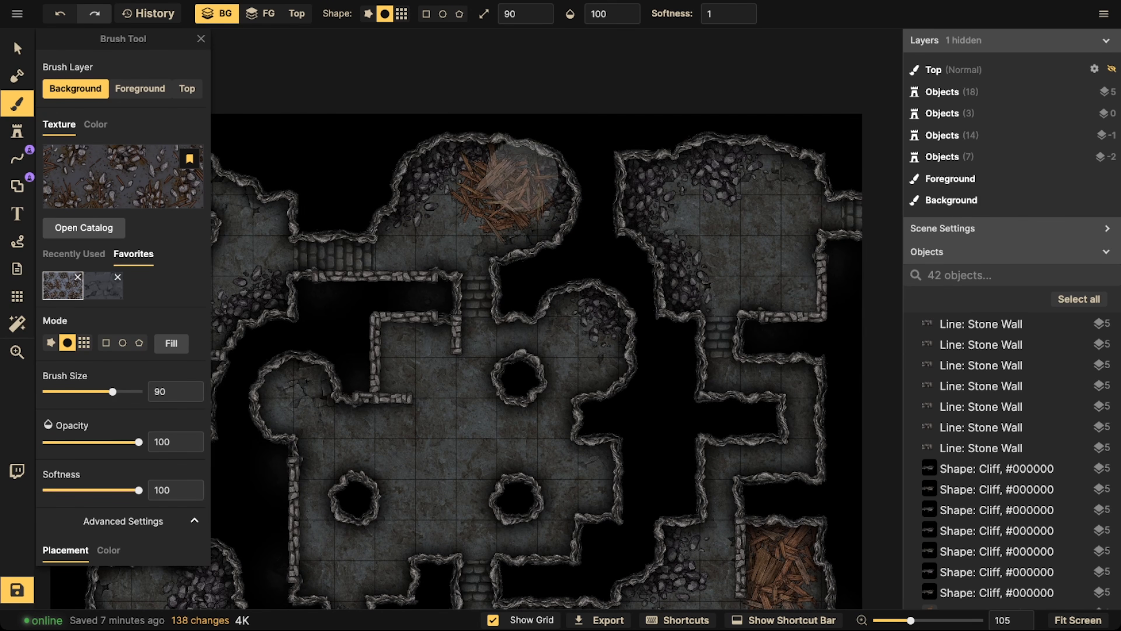
{"action": "left_click_drag", "start_coordinate": [115, 398], "coordinate": [96, 415]}
{"action": "scroll", "coordinate": [107, 513], "scroll_direction": "down", "scroll_amount": 4}
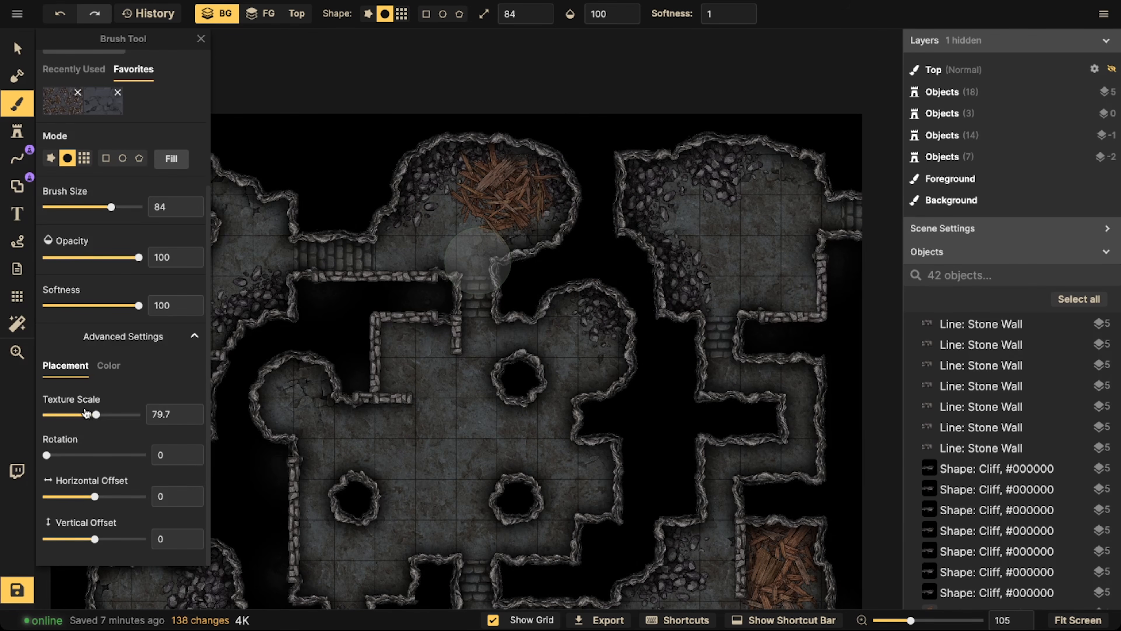
{"action": "left_click", "coordinate": [109, 366]}
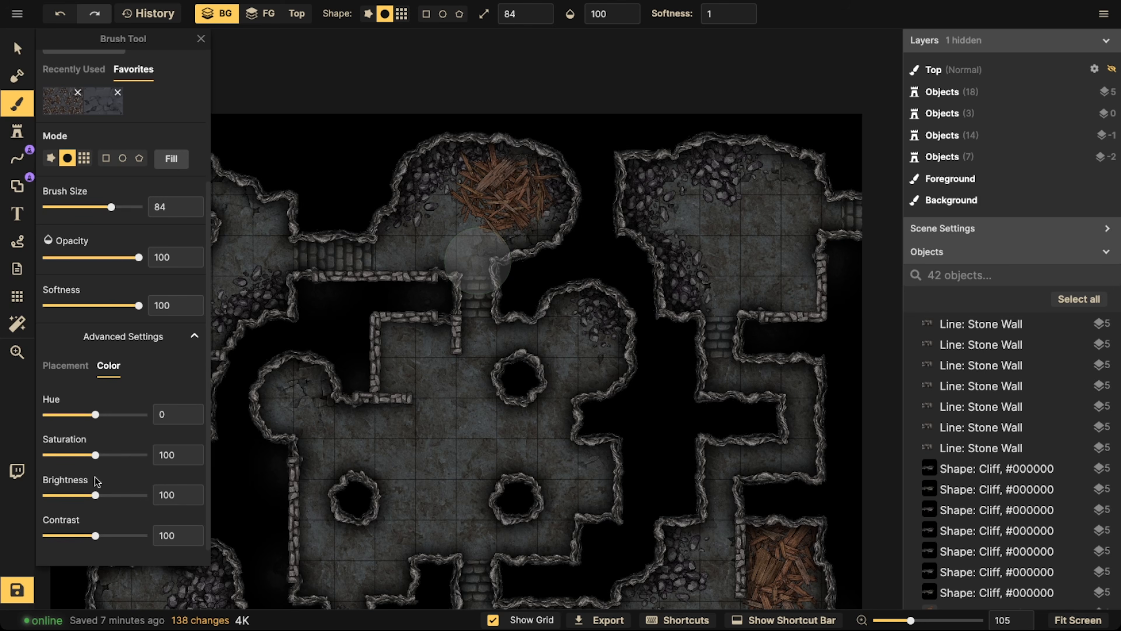
{"action": "left_click_drag", "start_coordinate": [95, 496], "coordinate": [89, 495]}
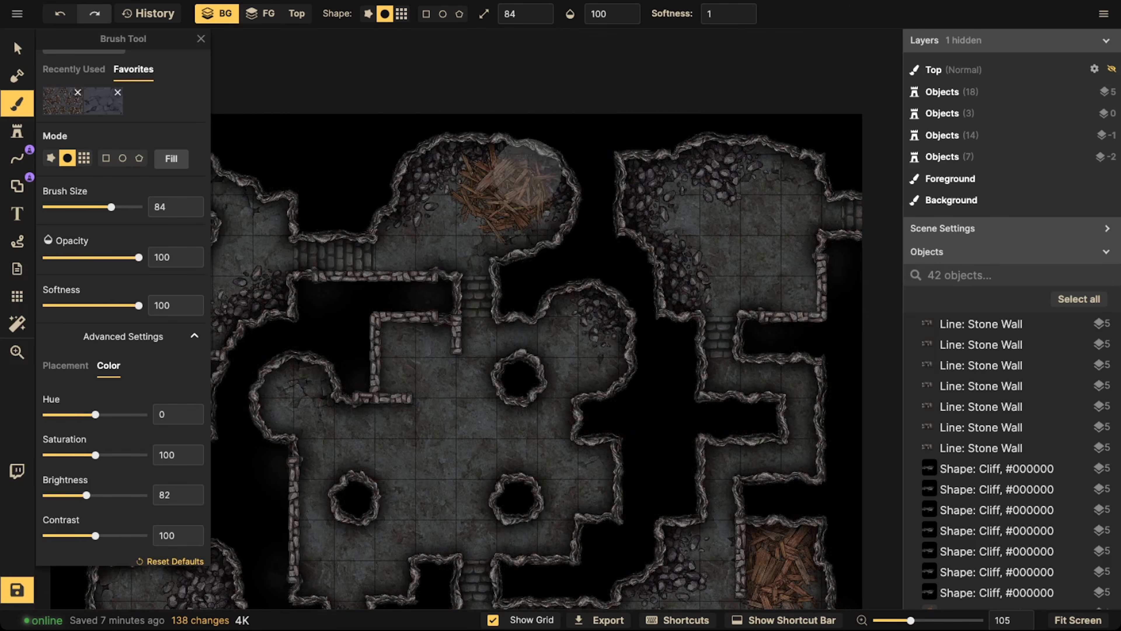
Paint the rubble texture around the stones and wood pile in the upper central room
{"action": "left_click", "coordinate": [444, 201]}
{"action": "left_click", "coordinate": [446, 197]}
{"action": "left_click", "coordinate": [444, 205]}
{"action": "left_click", "coordinate": [433, 212]}
{"action": "left_click", "coordinate": [422, 222]}
{"action": "left_click", "coordinate": [410, 225]}
{"action": "left_click", "coordinate": [398, 227]}
{"action": "left_click", "coordinate": [479, 234]}
{"action": "left_click", "coordinate": [497, 234]}
{"action": "left_click", "coordinate": [513, 230]}
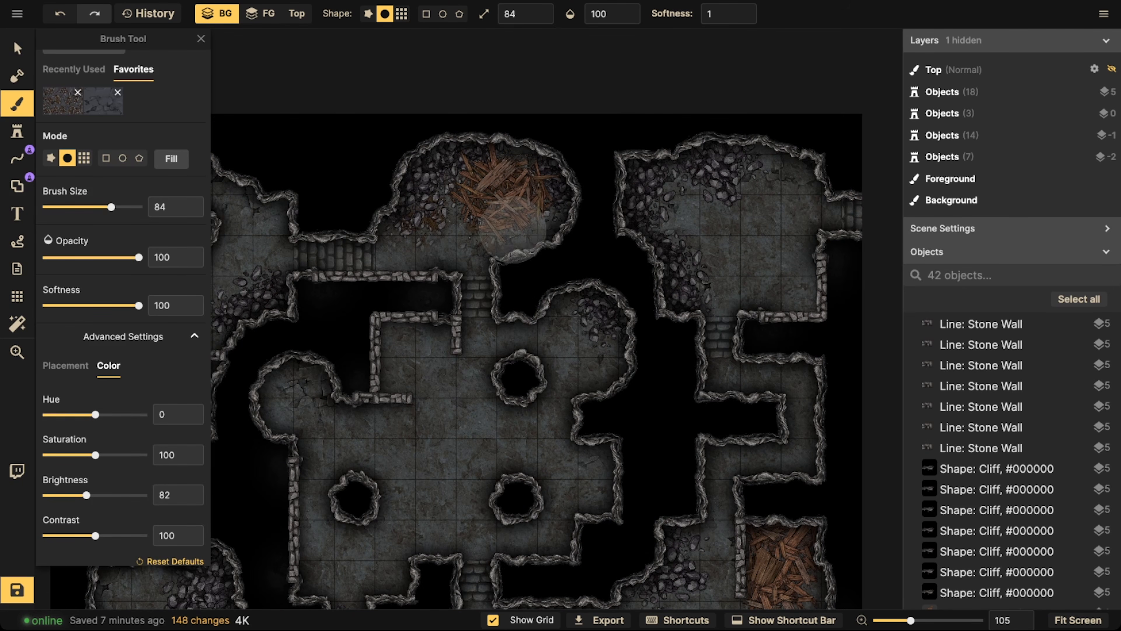
Paint the rubble texture around the stones in the central room's upper-right alcove
{"action": "left_click", "coordinate": [567, 307]}
{"action": "left_click", "coordinate": [565, 341]}
{"action": "left_click", "coordinate": [617, 353]}
{"action": "left_click", "coordinate": [608, 393]}
{"action": "left_click_drag", "start_coordinate": [490, 429], "coordinate": [572, 310]}
Paint a patch of the rubble texture in the middle of the central room between the pillars
{"action": "left_click", "coordinate": [541, 350]}
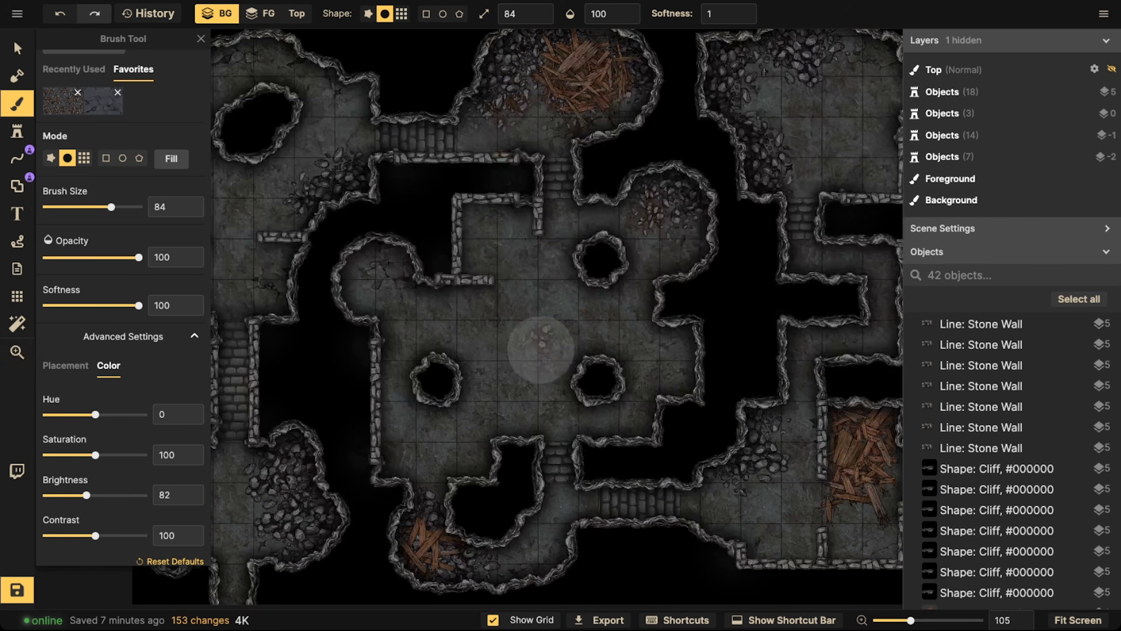
{"action": "left_click", "coordinate": [527, 341]}
{"action": "left_click", "coordinate": [528, 336]}
{"action": "left_click", "coordinate": [536, 325]}
{"action": "left_click", "coordinate": [530, 309]}
{"action": "left_click", "coordinate": [519, 317]}
{"action": "left_click", "coordinate": [510, 318]}
Paint the rubble texture across the upper-left floor of the lower-left room
{"action": "left_click_drag", "start_coordinate": [353, 309], "coordinate": [550, 302]}
{"action": "left_click", "coordinate": [428, 449]}
{"action": "left_click", "coordinate": [413, 457]}
{"action": "left_click", "coordinate": [400, 458]}
{"action": "left_click", "coordinate": [386, 456]}
{"action": "left_click", "coordinate": [382, 457]}
{"action": "left_click", "coordinate": [383, 520]}
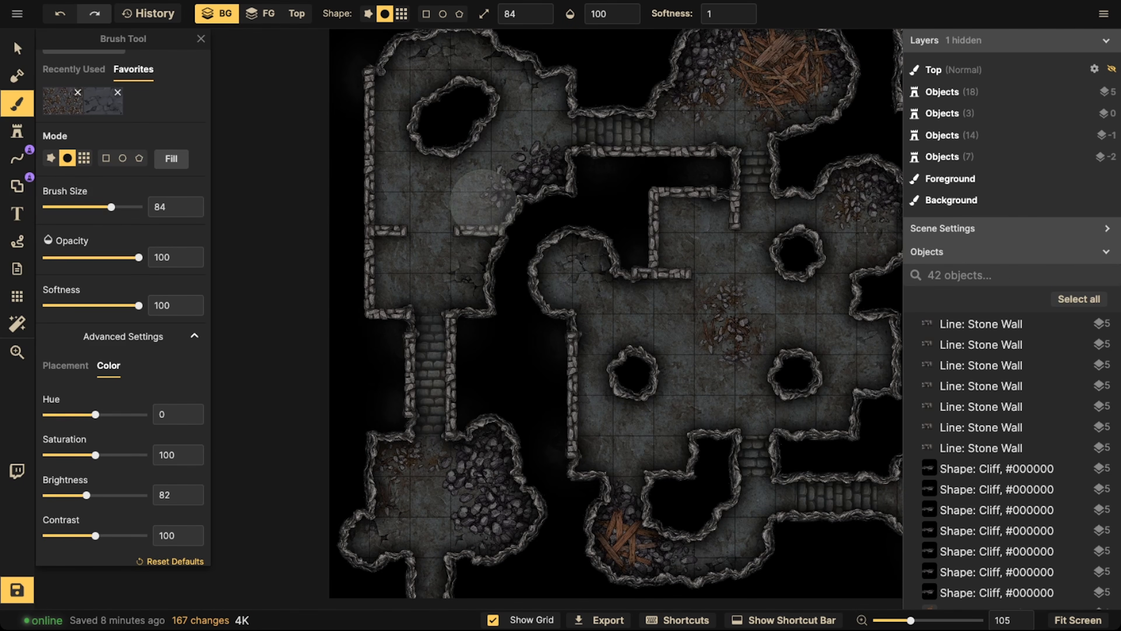
Paint the rubble texture beside the stones in the upper-left room and along the lower edge of the upper central room
{"action": "left_click", "coordinate": [483, 203]}
{"action": "left_click", "coordinate": [484, 203]}
{"action": "left_click", "coordinate": [466, 191]}
{"action": "left_click", "coordinate": [455, 189]}
{"action": "left_click", "coordinate": [544, 133]}
{"action": "left_click", "coordinate": [535, 99]}
{"action": "left_click_drag", "start_coordinate": [689, 100], "coordinate": [539, 206]}
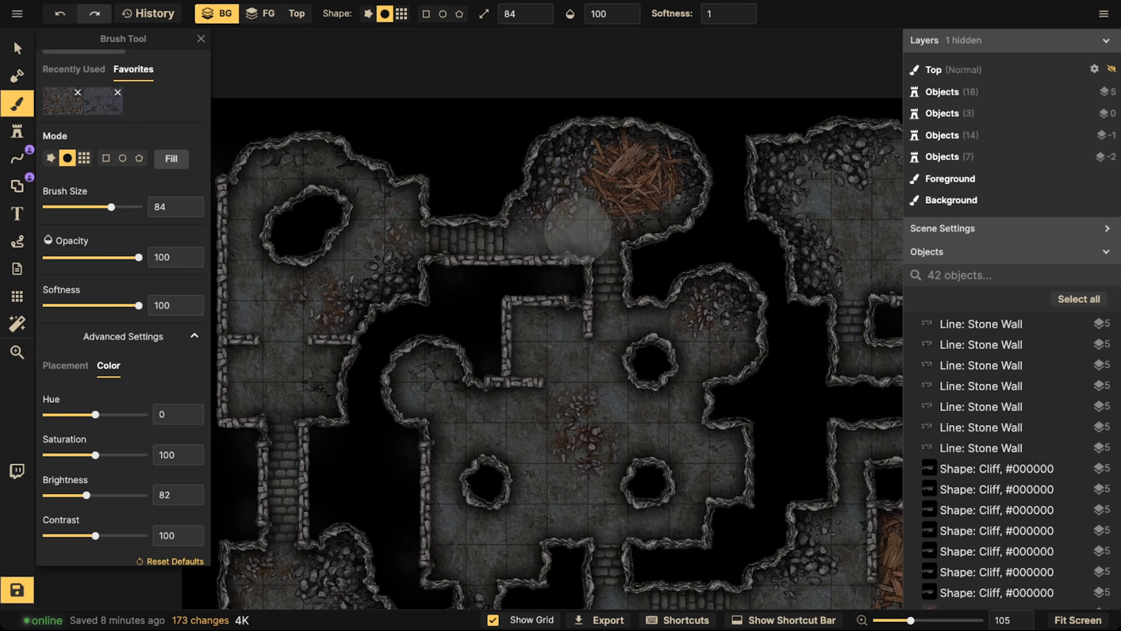
{"action": "left_click", "coordinate": [577, 231]}
{"action": "left_click", "coordinate": [584, 232]}
Paint the rubble texture around the wood pile and across the brick wall gap in the lower-right room
{"action": "left_click_drag", "start_coordinate": [872, 231], "coordinate": [565, 231]}
{"action": "left_click_drag", "start_coordinate": [626, 401], "coordinate": [620, 256]}
{"action": "left_click", "coordinate": [605, 455]}
{"action": "left_click", "coordinate": [601, 459]}
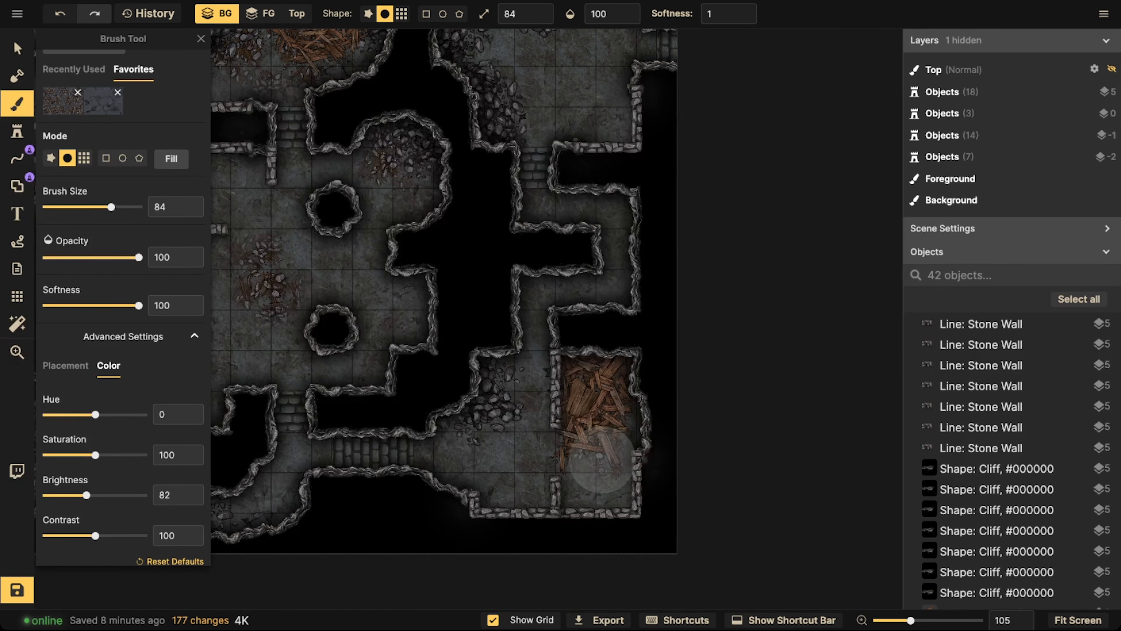
{"action": "left_click", "coordinate": [613, 459]}
{"action": "left_click", "coordinate": [626, 443]}
{"action": "left_click", "coordinate": [624, 414]}
{"action": "left_click", "coordinate": [602, 463]}
{"action": "left_click", "coordinate": [551, 458]}
{"action": "left_click", "coordinate": [550, 444]}
{"action": "left_click", "coordinate": [522, 462]}
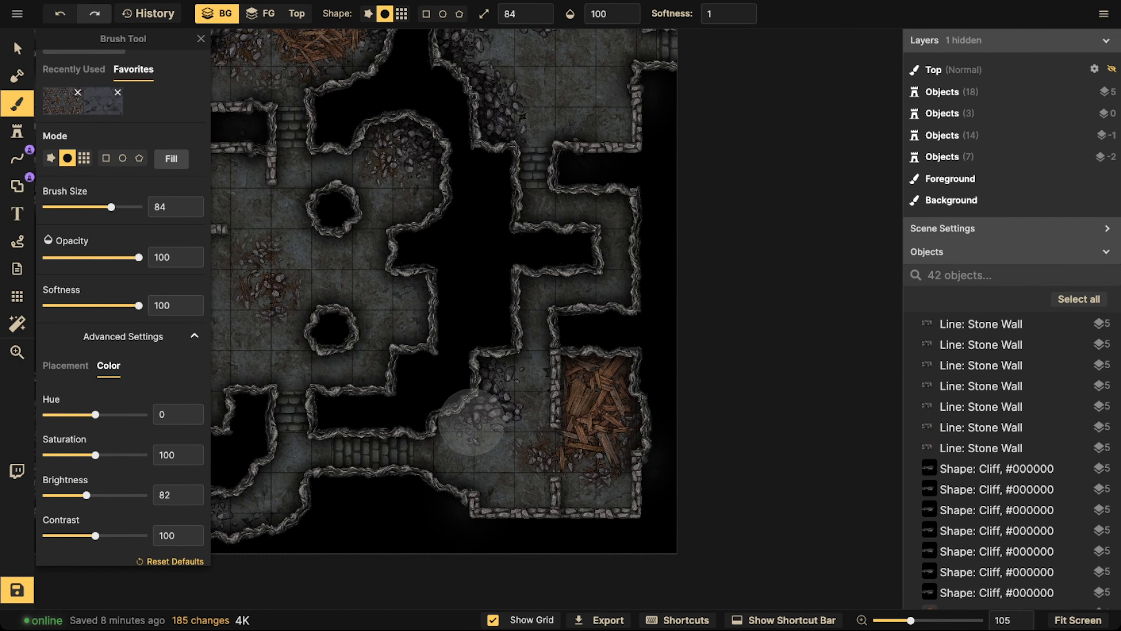
Add rubble texture to the stones in the lower-right room and to the central room's middle patch and upper-right alcove
{"action": "left_click", "coordinate": [472, 422]}
{"action": "left_click", "coordinate": [507, 385]}
{"action": "left_click", "coordinate": [263, 248]}
{"action": "left_click", "coordinate": [396, 173]}
{"action": "left_click", "coordinate": [401, 203]}
{"action": "left_click", "coordinate": [401, 204]}
Paint the rubble texture along the curved passage below the central room and up through its opening beside the wood pile
{"action": "mouse_move", "coordinate": [410, 318]}
{"action": "left_mouse_down"}
{"action": "mouse_move", "coordinate": [656, 238]}
{"action": "mouse_move", "coordinate": [699, 201]}
{"action": "left_mouse_up"}
{"action": "left_click", "coordinate": [537, 402]}
{"action": "left_click", "coordinate": [502, 400]}
{"action": "left_click", "coordinate": [520, 398]}
{"action": "left_click", "coordinate": [573, 386]}
{"action": "left_click", "coordinate": [550, 396]}
{"action": "left_click", "coordinate": [459, 383]}
{"action": "left_click", "coordinate": [426, 369]}
{"action": "left_click", "coordinate": [440, 314]}
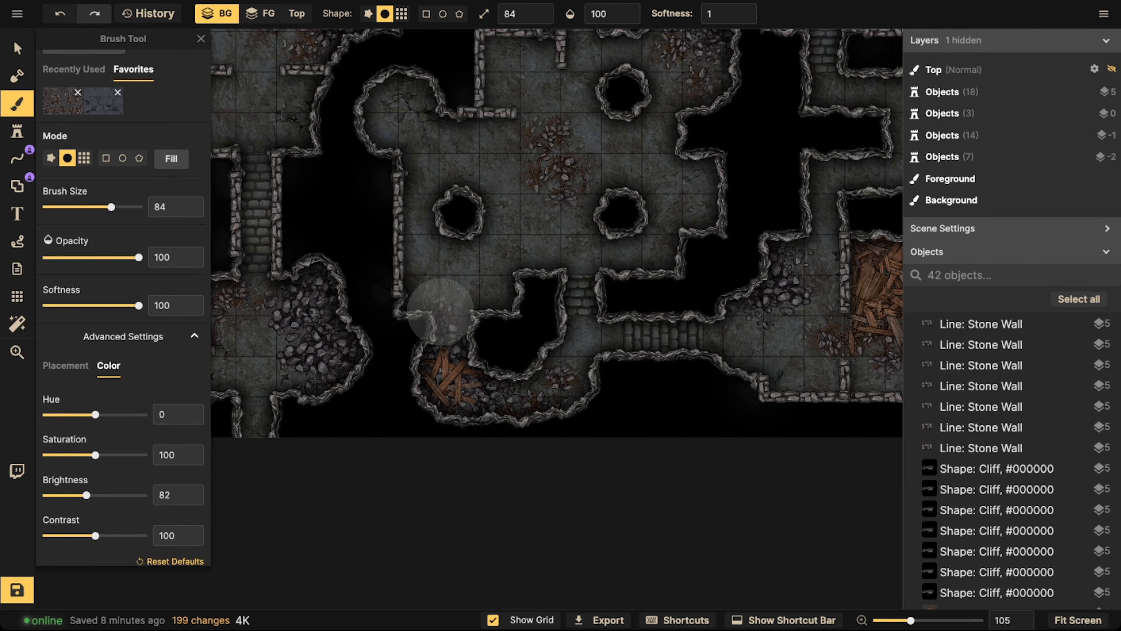
{"action": "left_click", "coordinate": [441, 310]}
{"action": "left_click", "coordinate": [413, 294]}
View the whole dungeon and save the map
{"action": "scroll", "coordinate": [412, 177], "scroll_direction": "down", "scroll_amount": 5}
{"action": "left_click_drag", "start_coordinate": [415, 176], "coordinate": [448, 337]}
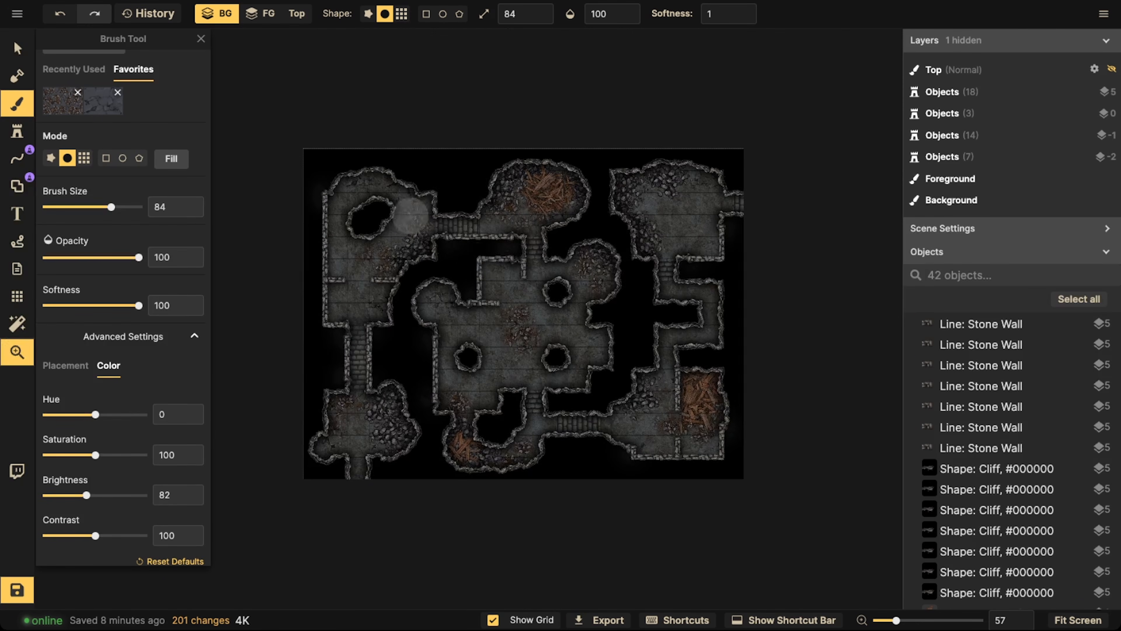
{"action": "left_click", "coordinate": [18, 48]}
{"action": "scroll", "coordinate": [378, 205], "scroll_direction": "down", "scroll_amount": 1}
{"action": "left_click_drag", "start_coordinate": [459, 178], "coordinate": [483, 210]}
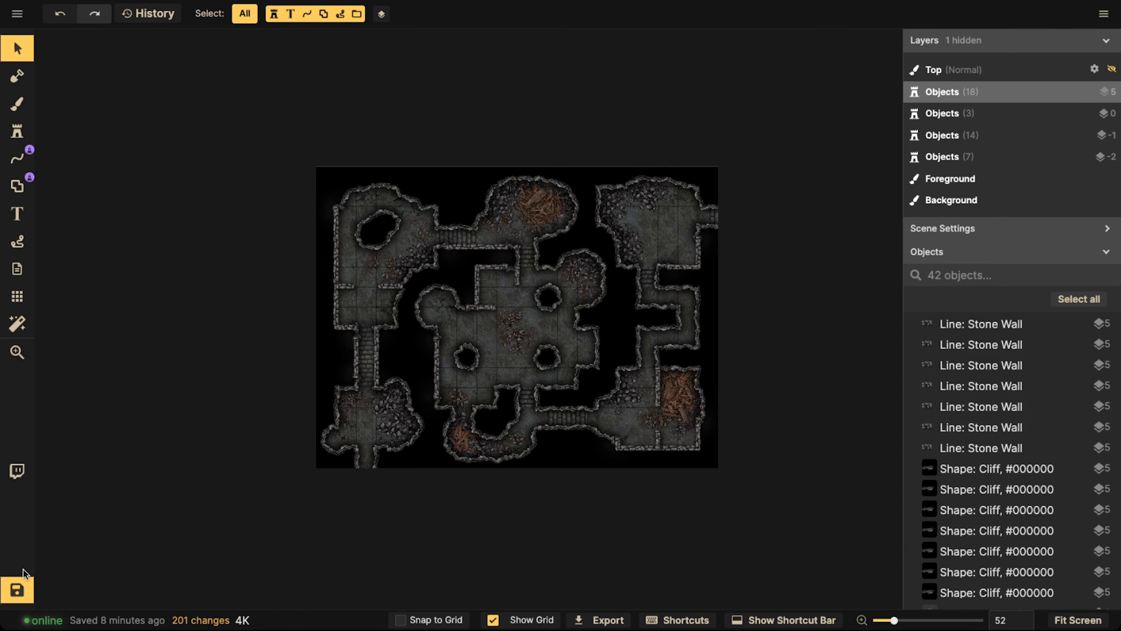
{"action": "left_click", "coordinate": [21, 587]}
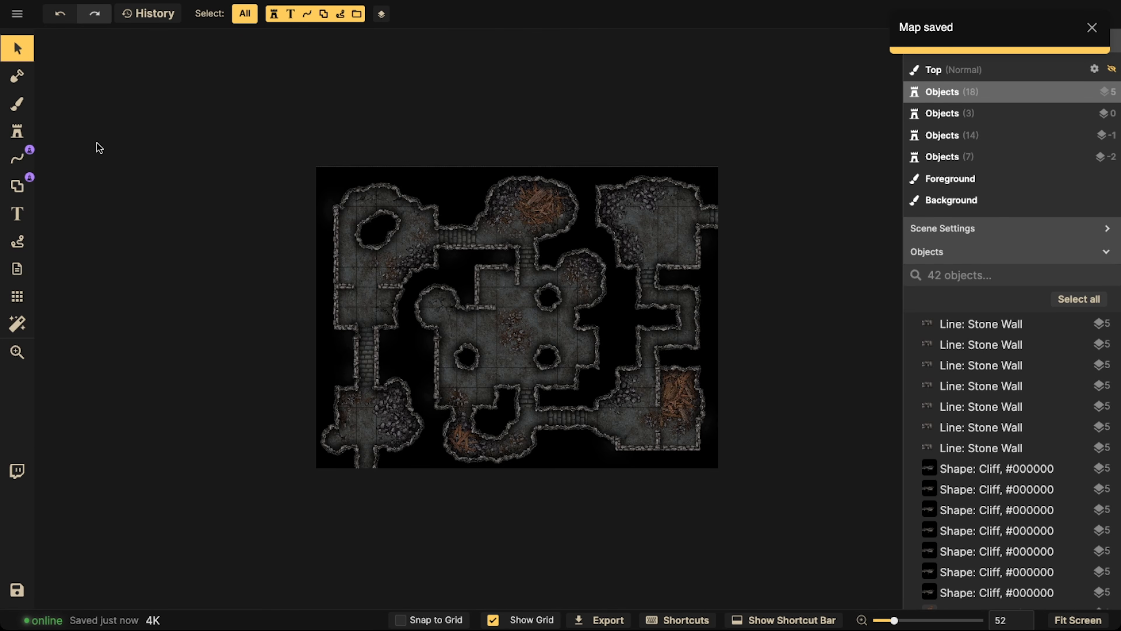
Paint the recently used mottled stone floor texture over the rubble patch in the middle of the central room
{"action": "scroll", "coordinate": [534, 330], "scroll_direction": "up", "scroll_amount": 10}
{"action": "key", "text": "space"}
{"action": "left_click_drag", "start_coordinate": [534, 328], "coordinate": [402, 249]}
{"action": "scroll", "coordinate": [375, 252], "scroll_direction": "up", "scroll_amount": 4}
{"action": "key", "text": "space"}
{"action": "left_click", "coordinate": [5, 105]}
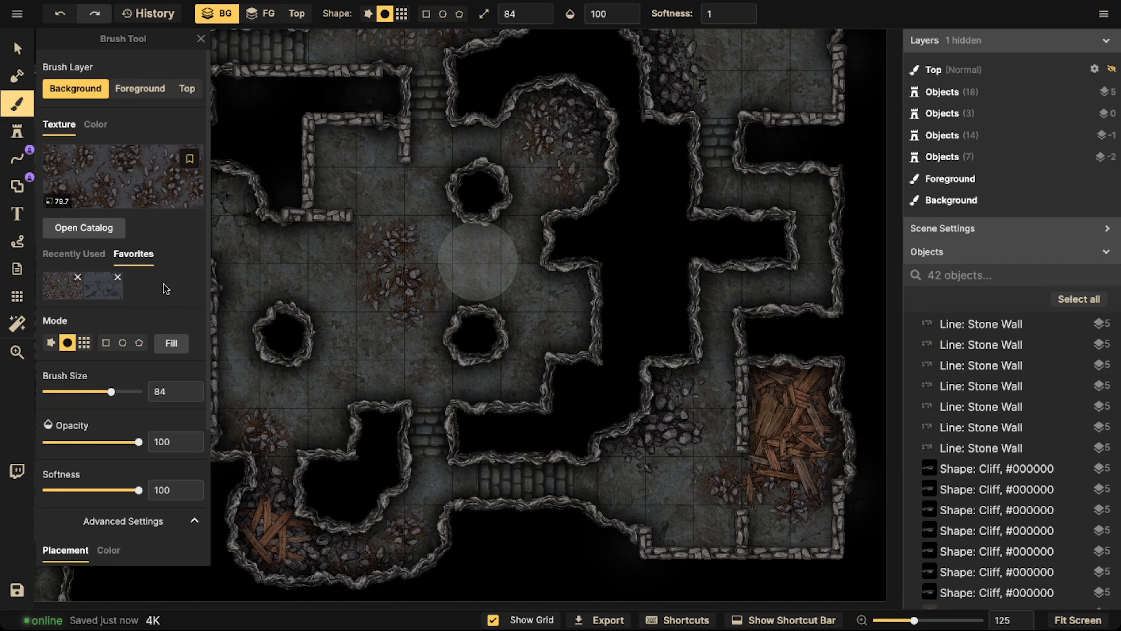
{"action": "left_click", "coordinate": [102, 286]}
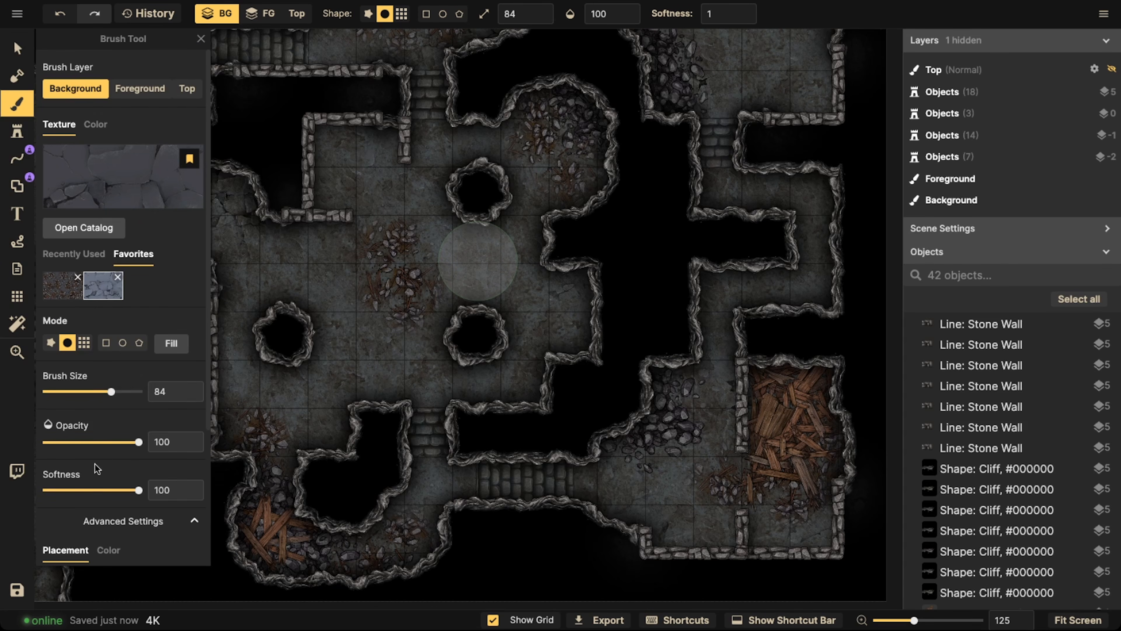
{"action": "scroll", "coordinate": [92, 483], "scroll_direction": "down", "scroll_amount": 5}
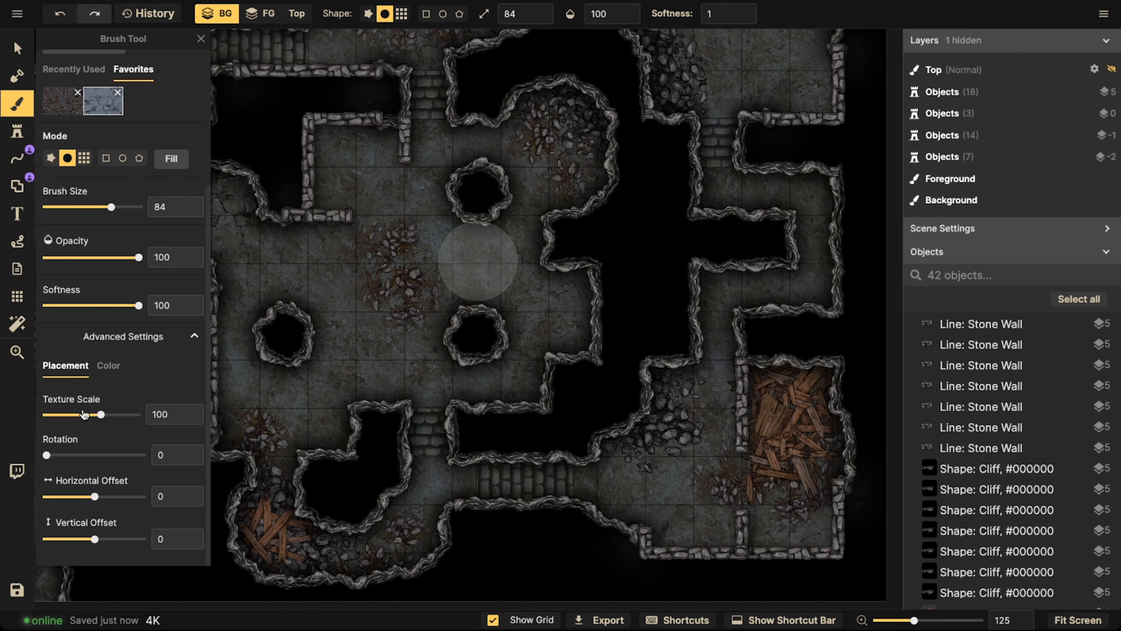
{"action": "left_click", "coordinate": [108, 365]}
{"action": "left_click", "coordinate": [70, 368]}
{"action": "scroll", "coordinate": [90, 167], "scroll_direction": "up", "scroll_amount": 5}
{"action": "left_click", "coordinate": [103, 314]}
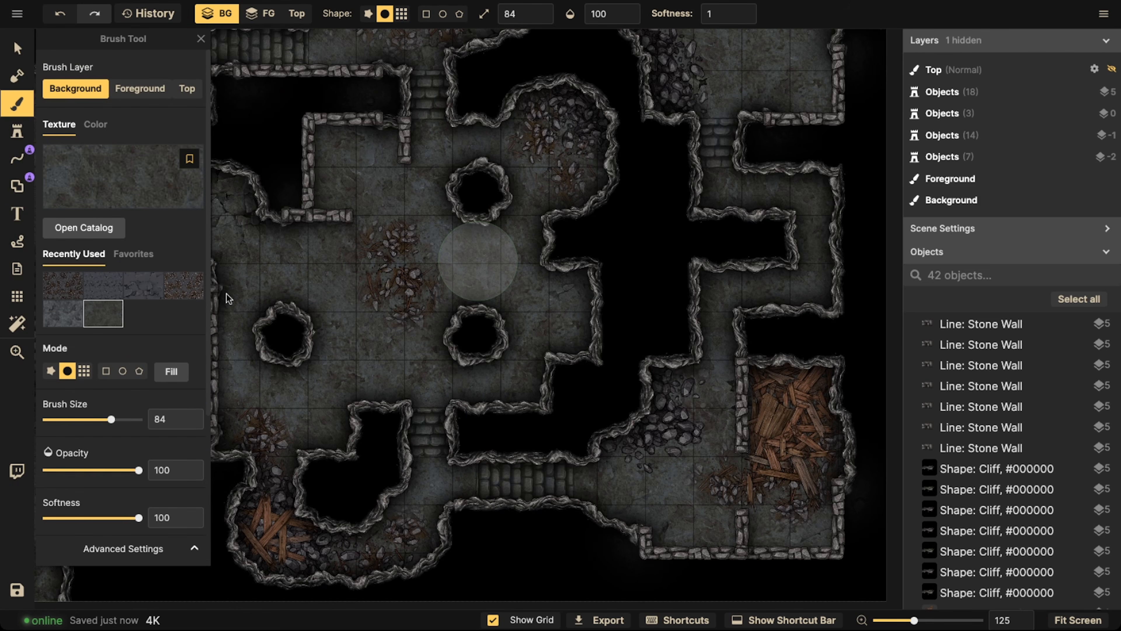
{"action": "mouse_move", "coordinate": [475, 258]}
{"action": "left_mouse_down"}
{"action": "mouse_move", "coordinate": [437, 286]}
{"action": "mouse_move", "coordinate": [469, 276]}
{"action": "mouse_move", "coordinate": [420, 247]}
{"action": "left_mouse_up"}
{"action": "mouse_move", "coordinate": [367, 289]}
{"action": "left_mouse_down"}
{"action": "mouse_move", "coordinate": [430, 271]}
{"action": "mouse_move", "coordinate": [375, 304]}
{"action": "left_mouse_up"}
Place the favourite broken statue stamp at scale 50 in the upper-right room, beside the stone rubble
{"action": "left_click", "coordinate": [15, 134]}
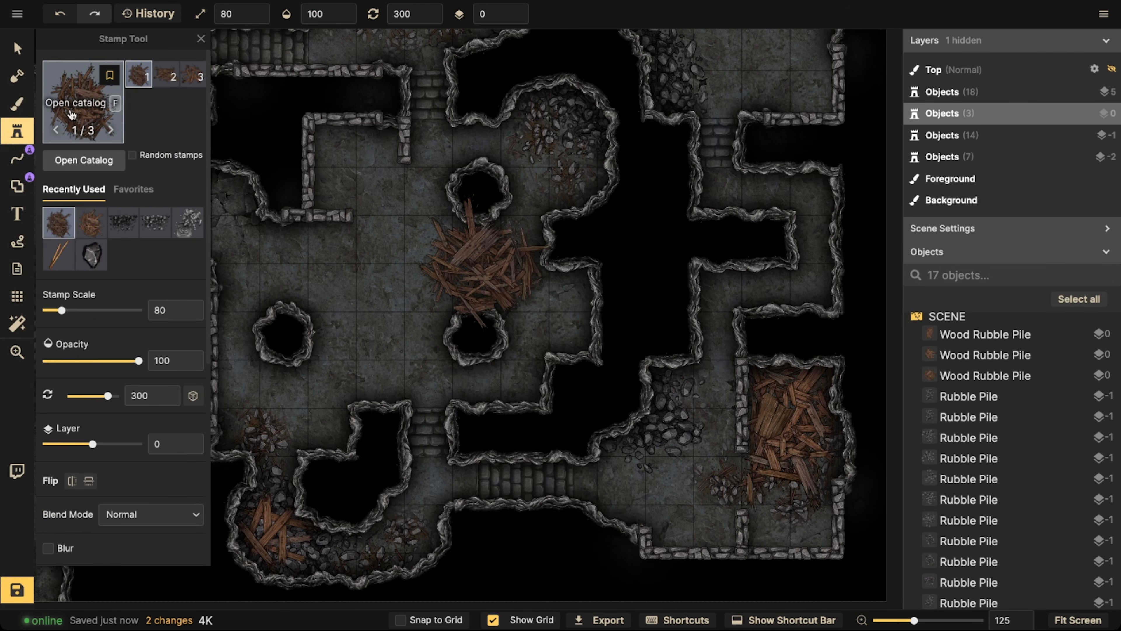
{"action": "key", "text": "f"}
{"action": "key", "text": "Escape"}
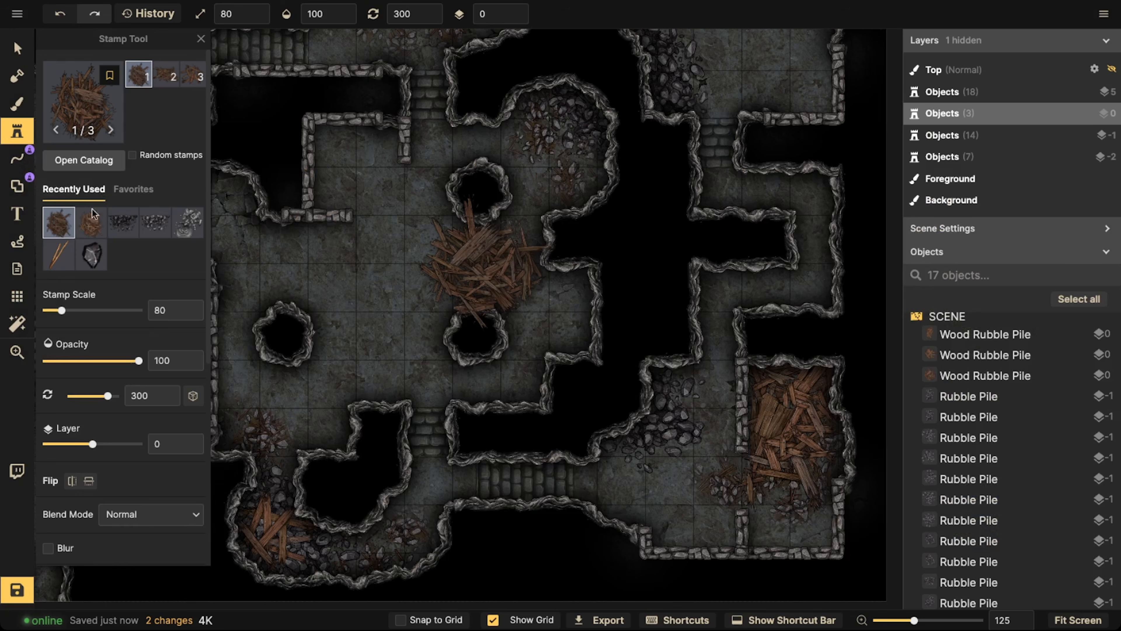
{"action": "left_click", "coordinate": [134, 189]}
{"action": "left_click", "coordinate": [72, 230]}
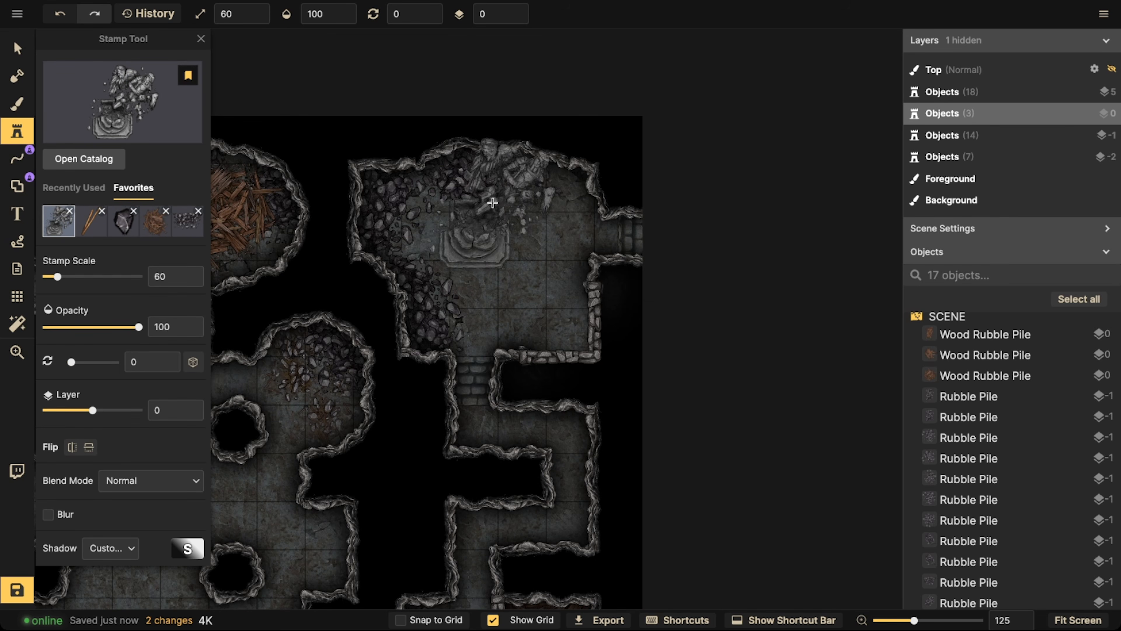
{"action": "left_click", "coordinate": [490, 206]}
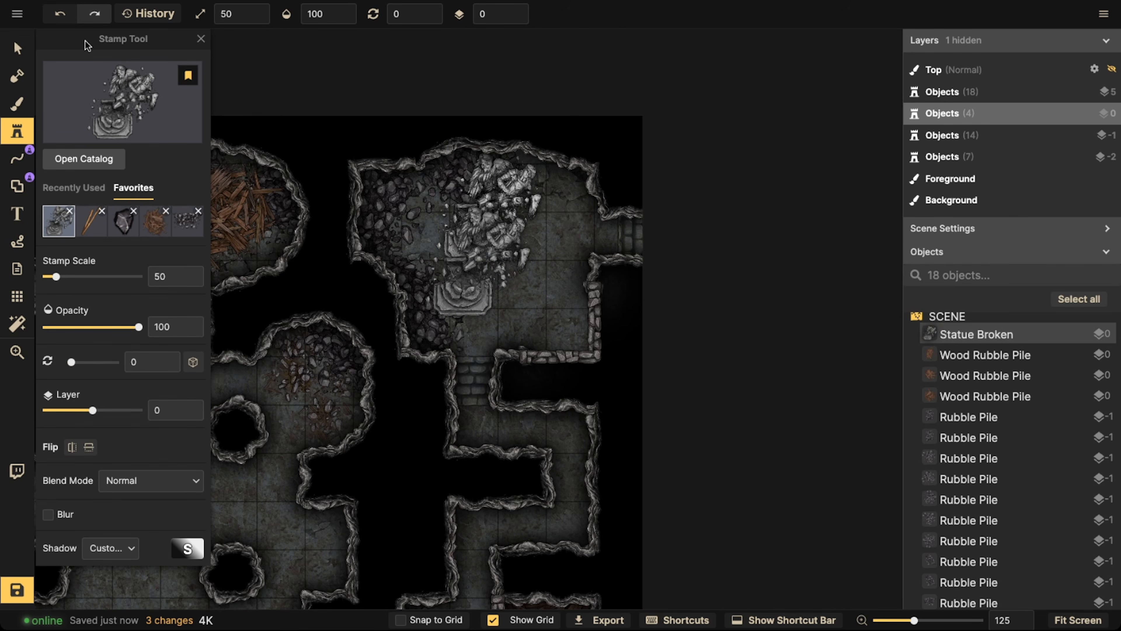
Darken the broken statue by setting its brightness to 65
{"action": "left_click", "coordinate": [17, 56]}
{"action": "left_click", "coordinate": [78, 541]}
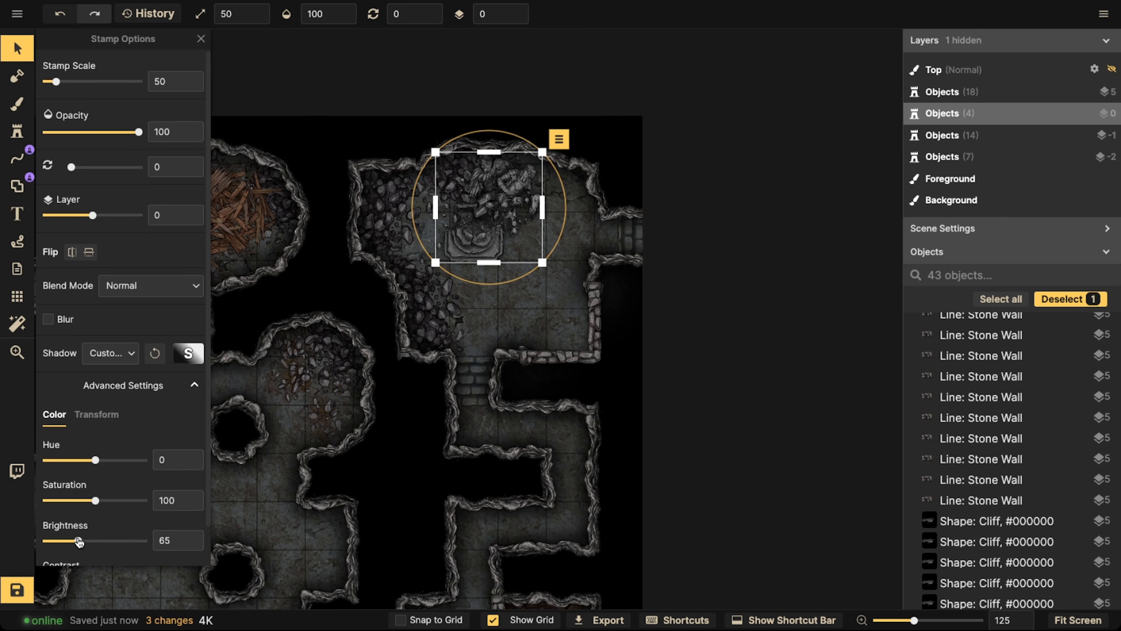
{"action": "left_click", "coordinate": [323, 338]}
Search the stamp catalog for "summon" and choose the broken red summoning circle
{"action": "scroll", "coordinate": [365, 266], "scroll_direction": "down", "scroll_amount": 5}
{"action": "key", "text": "space"}
{"action": "left_click_drag", "start_coordinate": [193, 423], "coordinate": [424, 207]}
{"action": "scroll", "coordinate": [415, 327], "scroll_direction": "up", "scroll_amount": 3}
{"action": "scroll", "coordinate": [415, 327], "scroll_direction": "up", "scroll_amount": 2}
{"action": "key", "text": "space"}
{"action": "left_click_drag", "start_coordinate": [504, 131], "coordinate": [471, 209]}
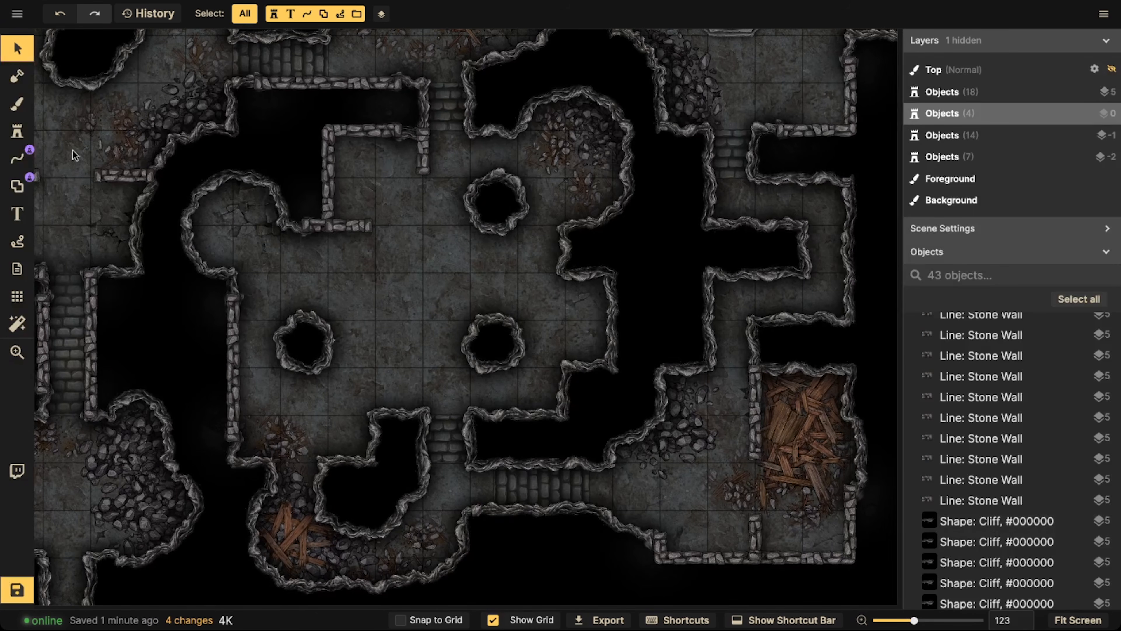
{"action": "left_click", "coordinate": [15, 131]}
{"action": "left_click", "coordinate": [199, 109]}
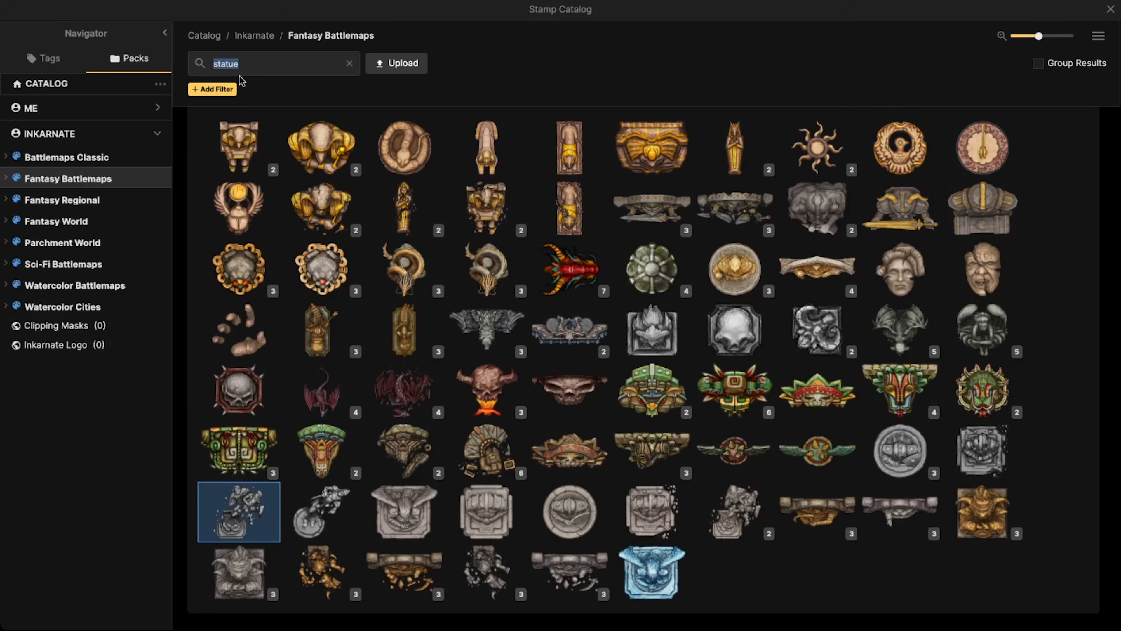
{"action": "key", "text": "BackSpace"}
{"action": "key", "text": "BackSpace"}
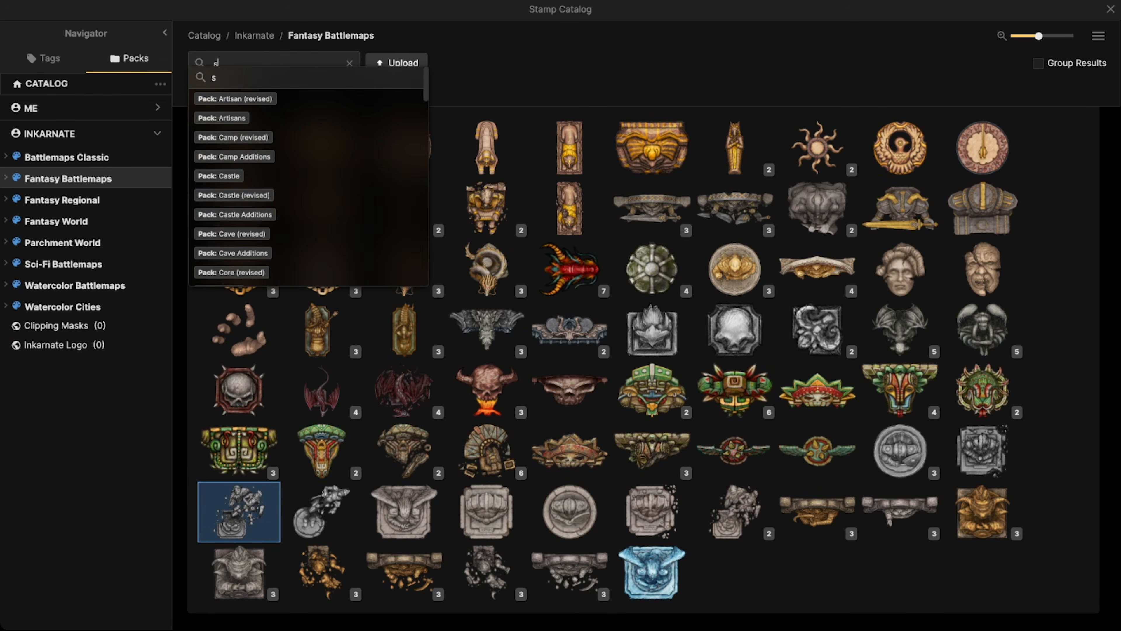
{"action": "type", "text": "ummon"}
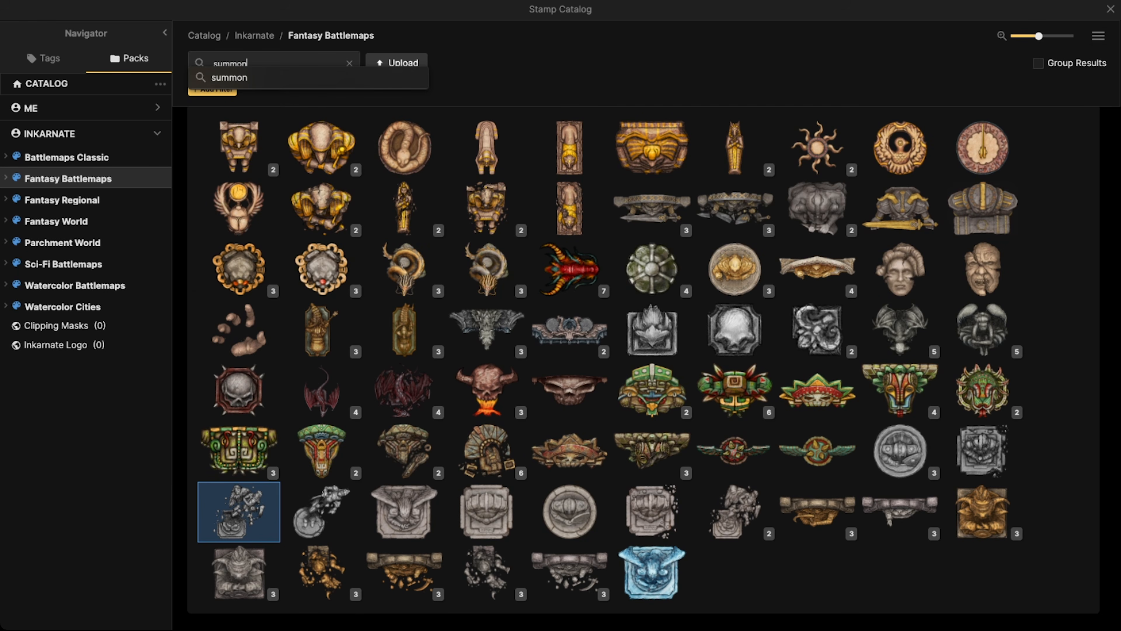
{"action": "key", "text": "Return"}
{"action": "mouse_move", "coordinate": [264, 188]}
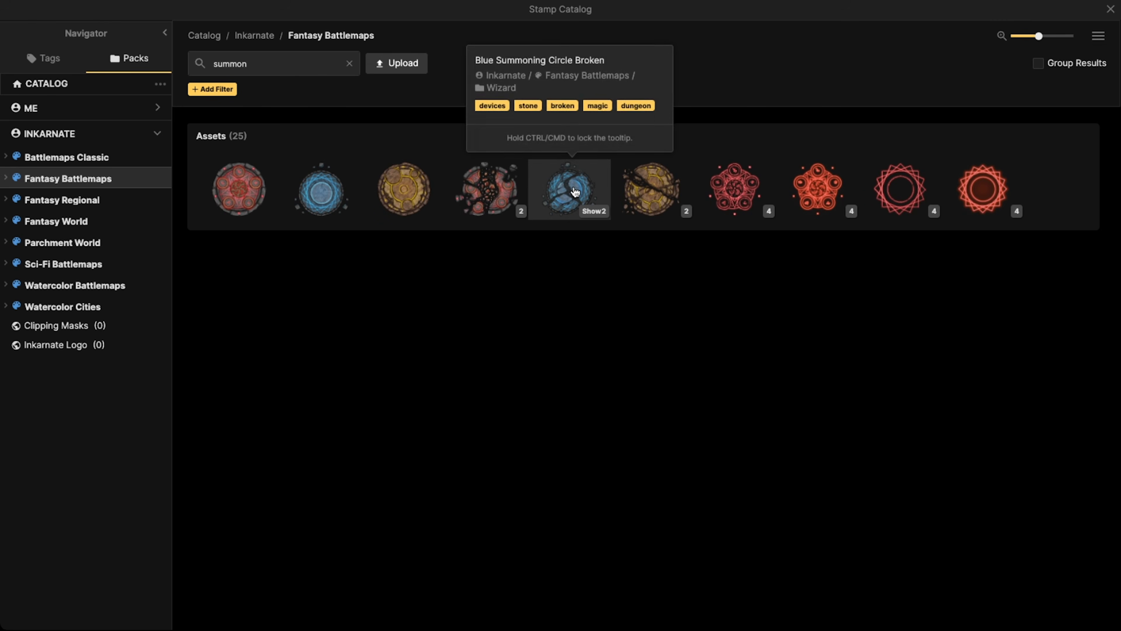
{"action": "left_click", "coordinate": [502, 193]}
Place the broken summoning circle in the middle of the central room at scale 80, rotated to 315
{"action": "scroll", "coordinate": [405, 285], "scroll_direction": "down", "scroll_amount": 2}
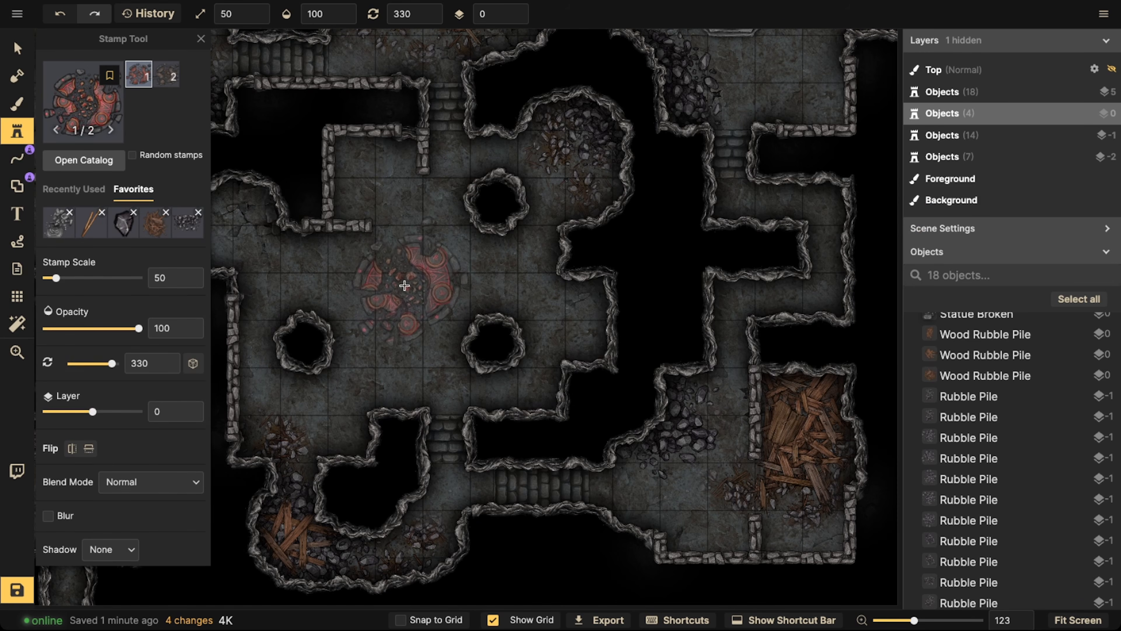
{"action": "scroll", "coordinate": [402, 287], "scroll_direction": "up", "scroll_amount": 2}
{"action": "scroll", "coordinate": [403, 287], "scroll_direction": "up", "scroll_amount": 1}
{"action": "scroll", "coordinate": [402, 287], "scroll_direction": "down", "scroll_amount": 1}
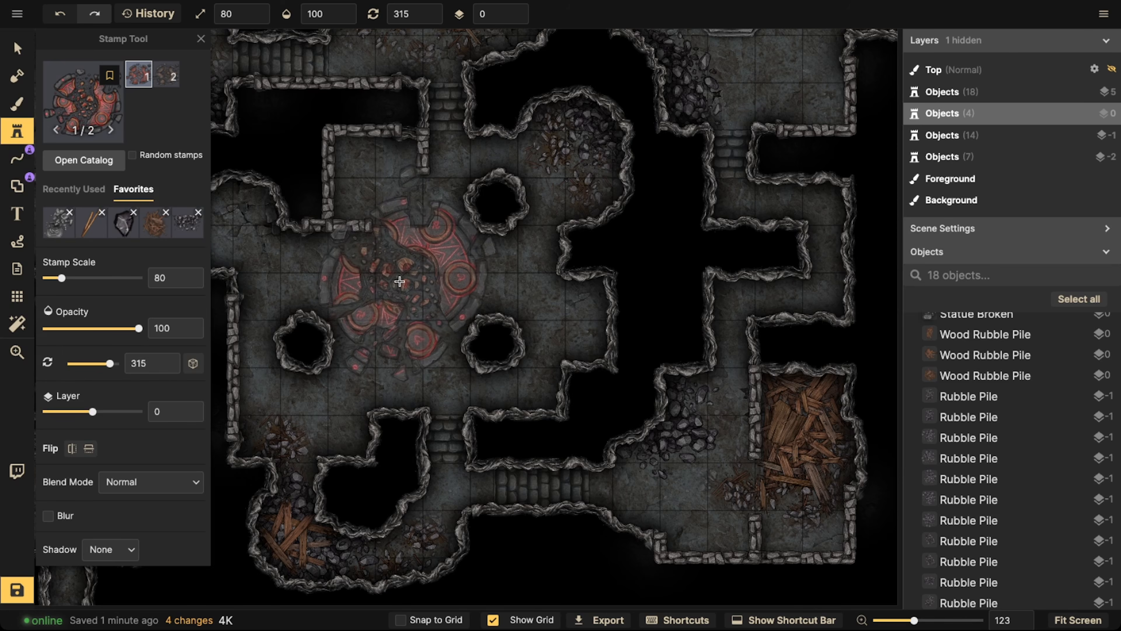
{"action": "left_click", "coordinate": [403, 288]}
Set the broken summoning circle's blend mode to Luminosity
{"action": "left_click", "coordinate": [18, 49]}
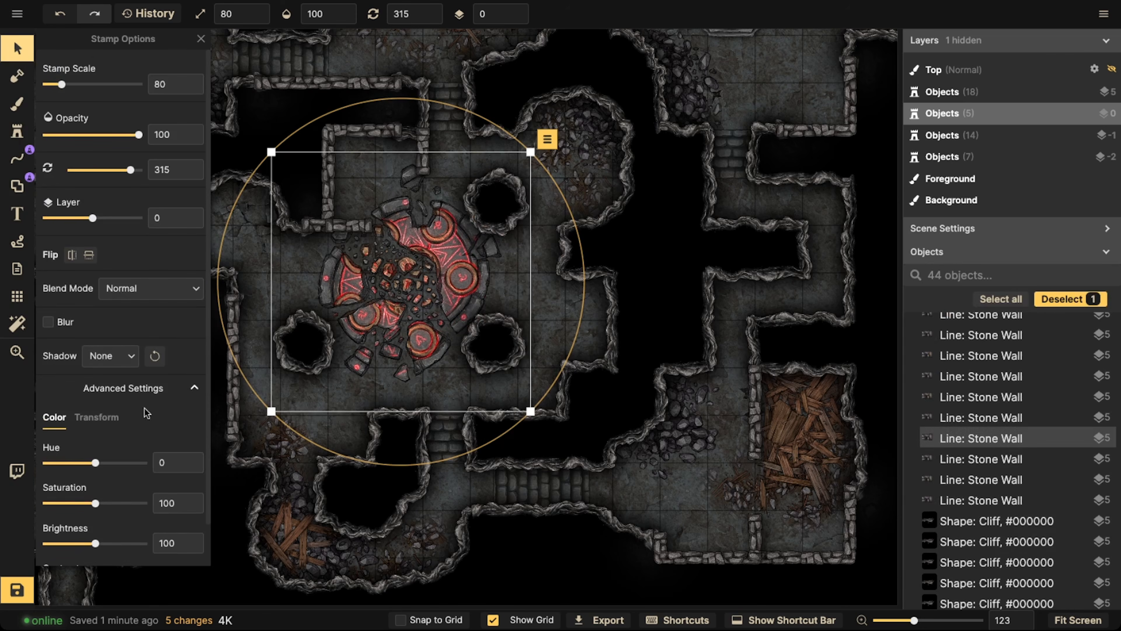
{"action": "left_click", "coordinate": [106, 289]}
{"action": "scroll", "coordinate": [110, 397], "scroll_direction": "down", "scroll_amount": 1}
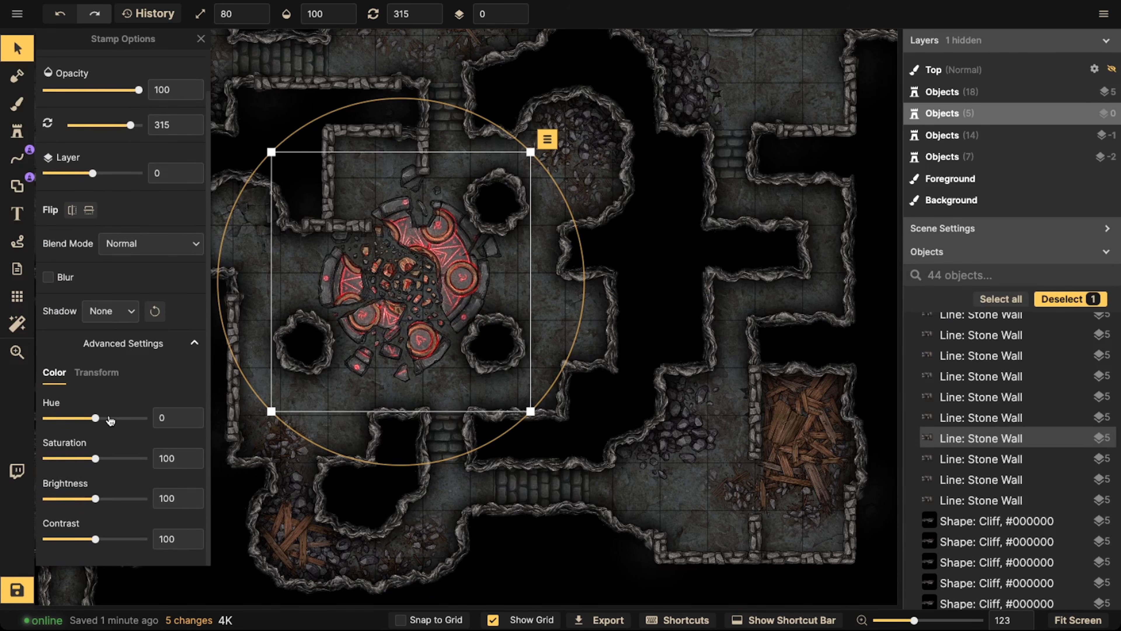
{"action": "left_click", "coordinate": [131, 247]}
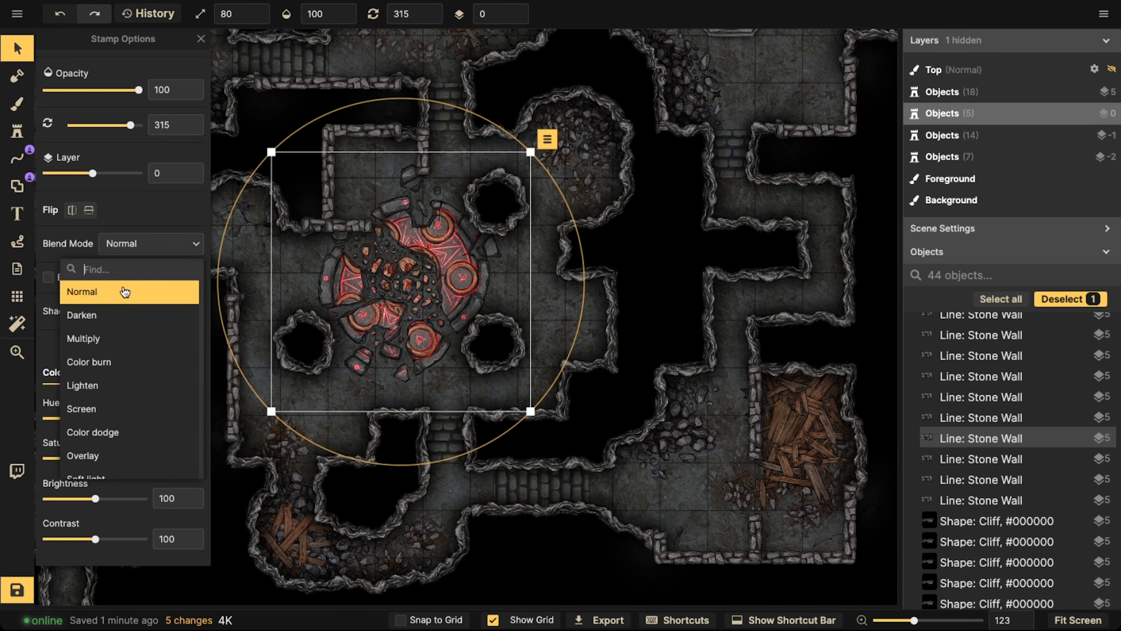
{"action": "scroll", "coordinate": [95, 442], "scroll_direction": "down", "scroll_amount": 3}
{"action": "left_click", "coordinate": [95, 463]}
{"action": "left_click", "coordinate": [419, 256]}
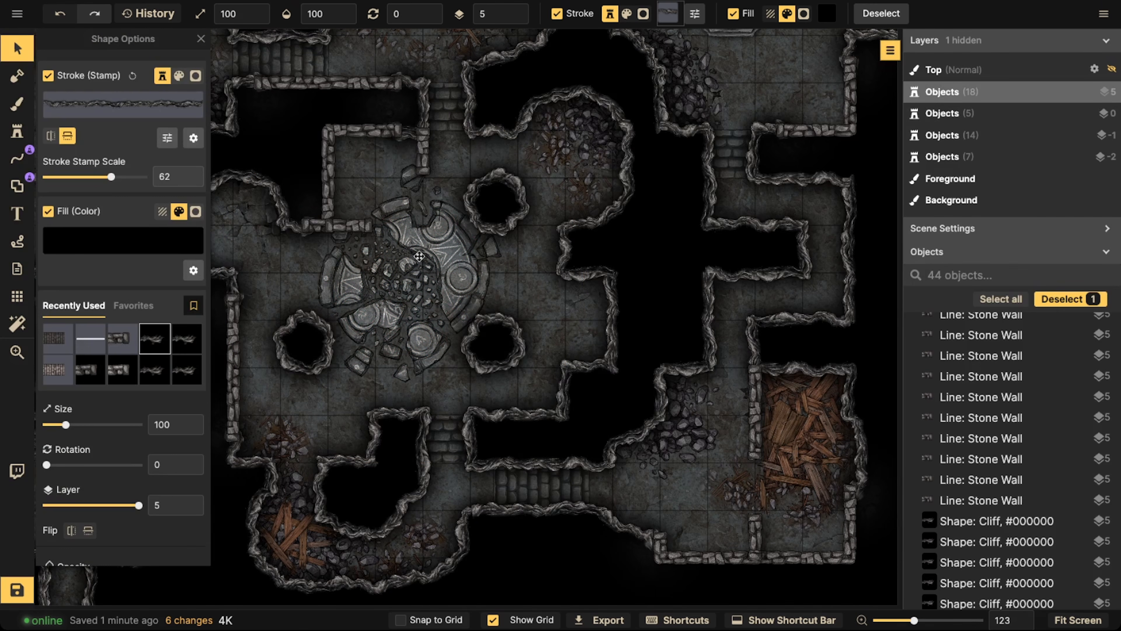
Fade the summoning circle into the floor with contrast 59 and brightness 62
{"action": "left_click", "coordinate": [300, 385]}
{"action": "scroll", "coordinate": [94, 487], "scroll_direction": "down", "scroll_amount": 1}
{"action": "left_click", "coordinate": [76, 541]}
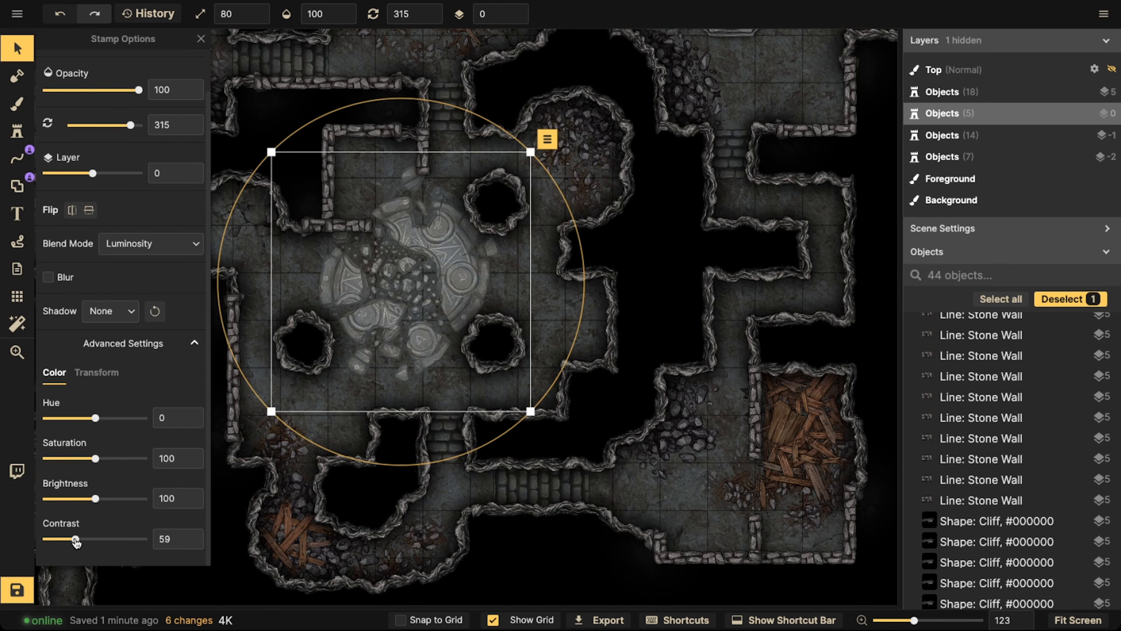
{"action": "left_click", "coordinate": [79, 500]}
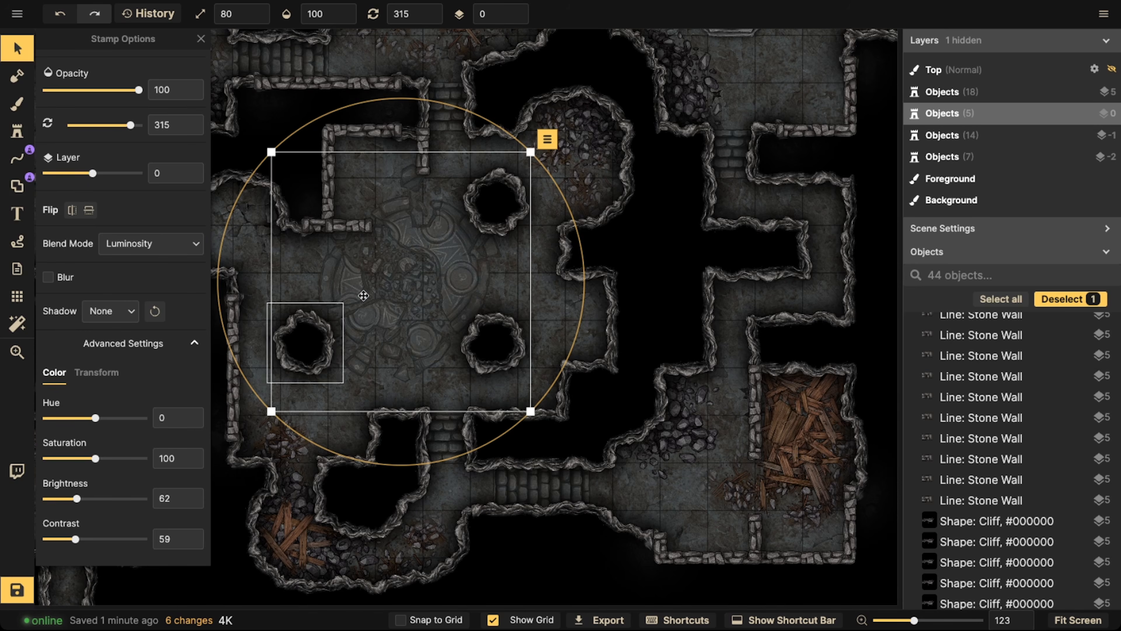
Move the summoning circle down to layer -5, deselect everything, and view the whole dungeon
{"action": "left_click", "coordinate": [515, 20]}
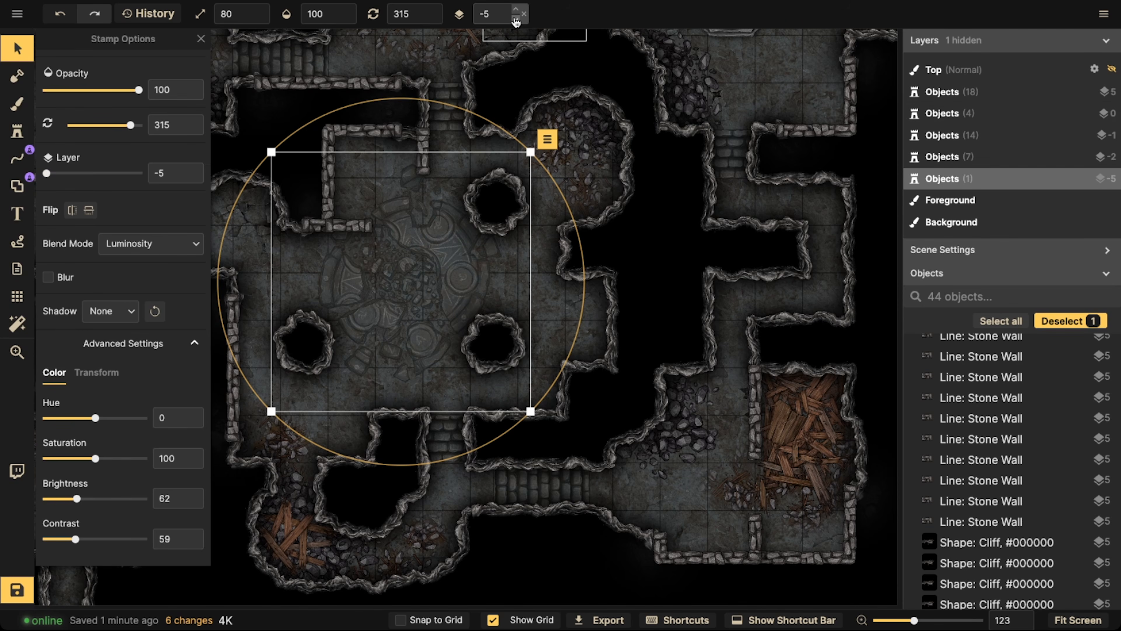
{"action": "scroll", "coordinate": [430, 243], "scroll_direction": "down", "scroll_amount": 1}
{"action": "left_click", "coordinate": [425, 247]}
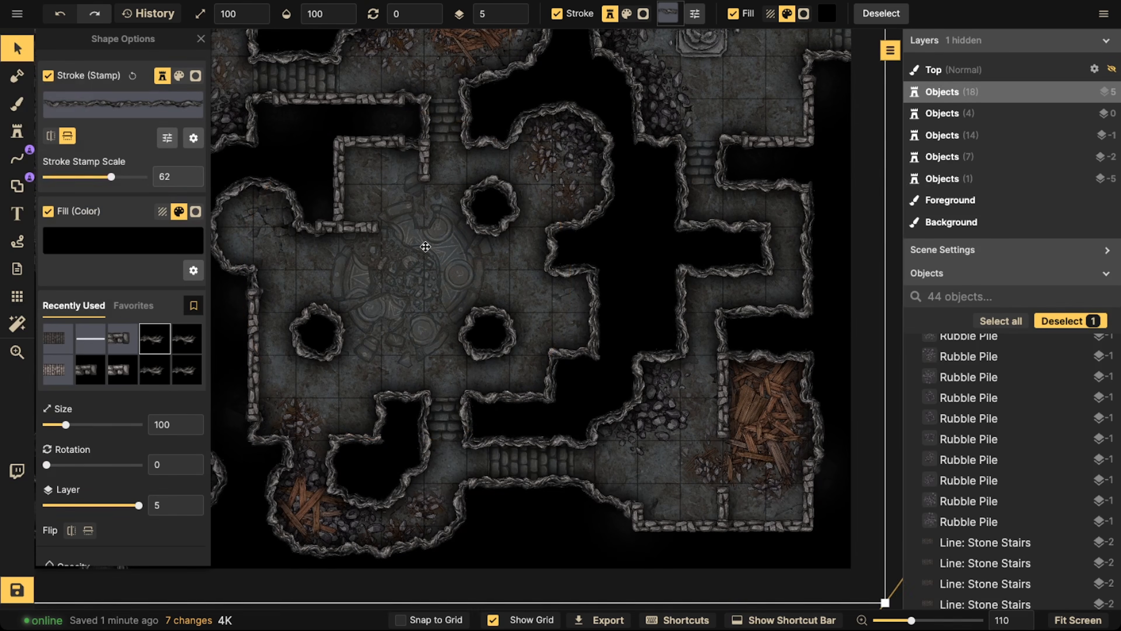
{"action": "key", "text": "Escape"}
{"action": "scroll", "coordinate": [335, 282], "scroll_direction": "down", "scroll_amount": 5}
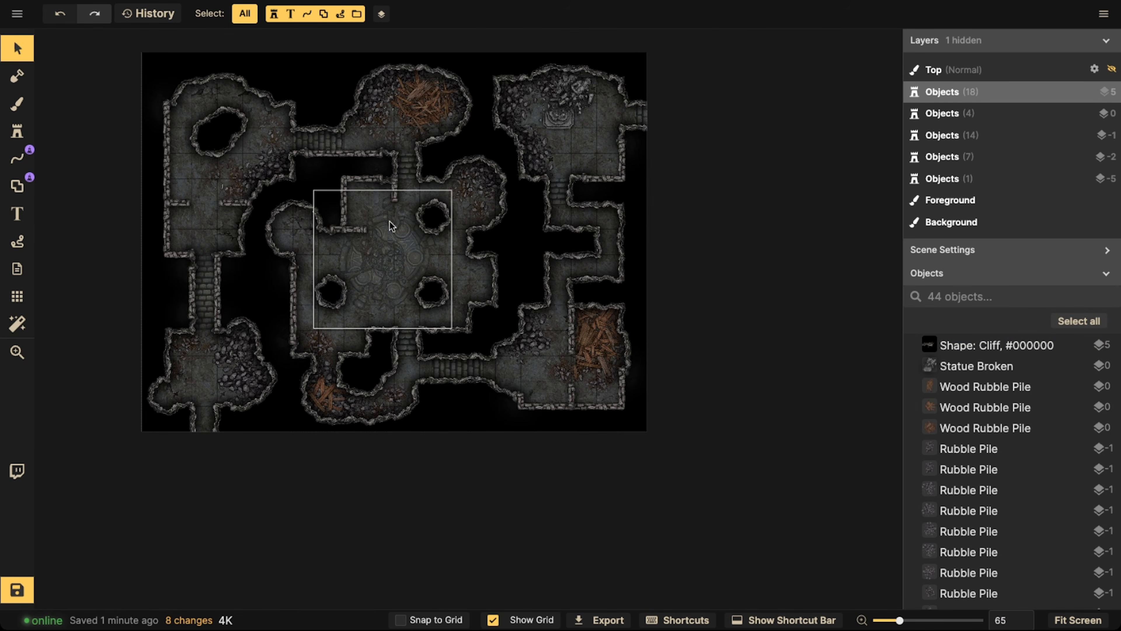
{"action": "key", "text": "z"}
{"action": "left_click_drag", "start_coordinate": [381, 250], "coordinate": [272, 274]}
{"action": "left_click_drag", "start_coordinate": [444, 161], "coordinate": [628, 185]}
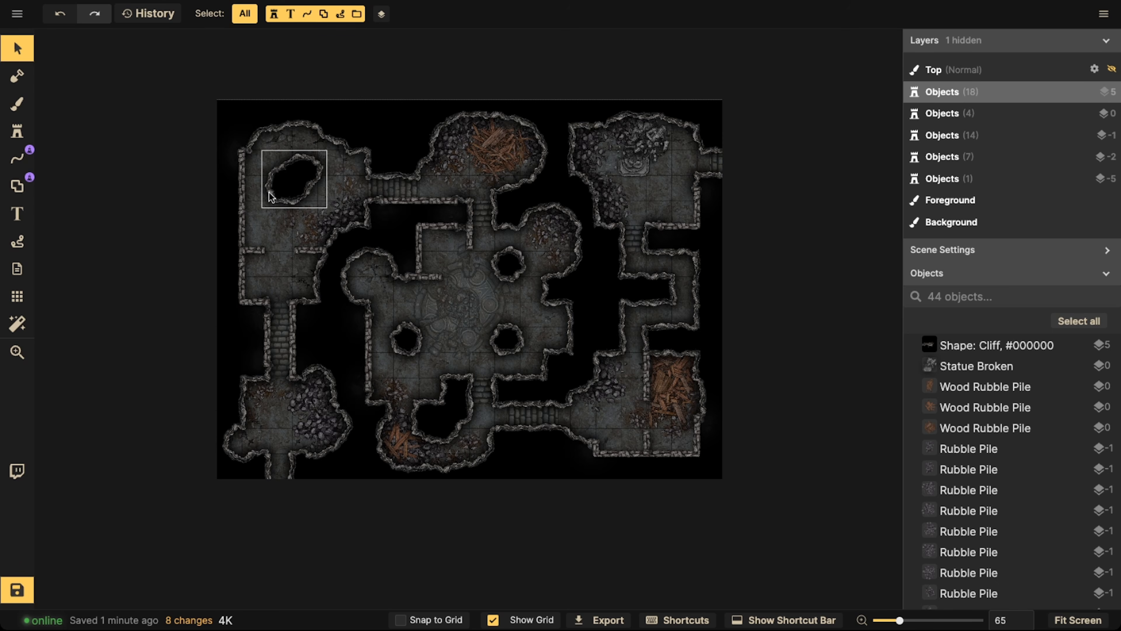
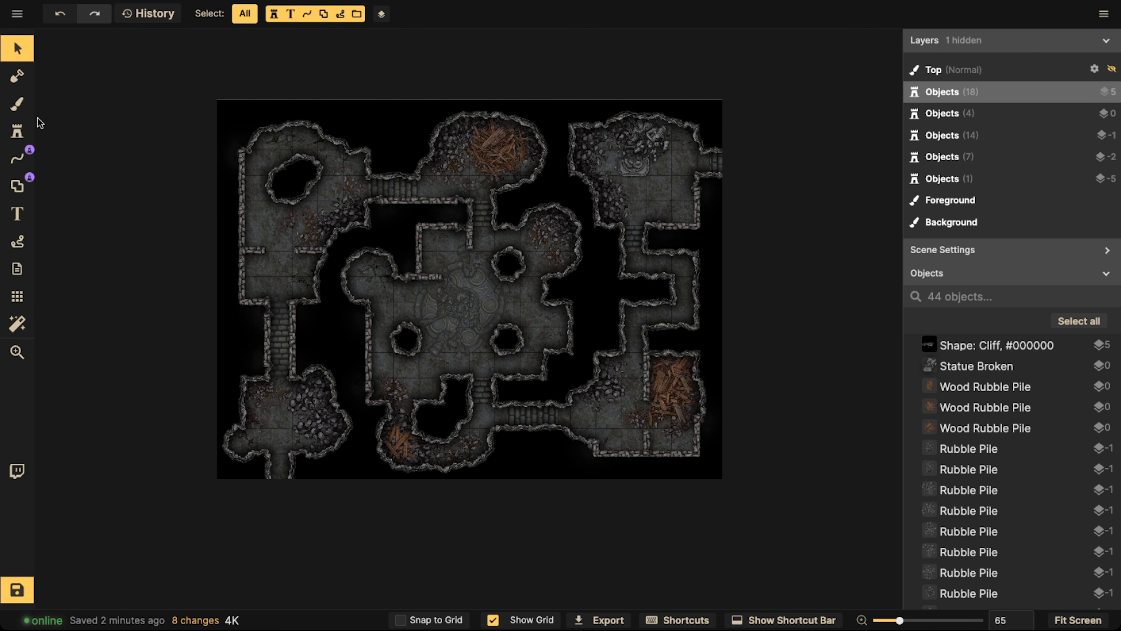
Search the stamp catalog for "torch" and choose the Torch Lit stamp
{"action": "left_click", "coordinate": [18, 131]}
{"action": "left_click", "coordinate": [84, 108]}
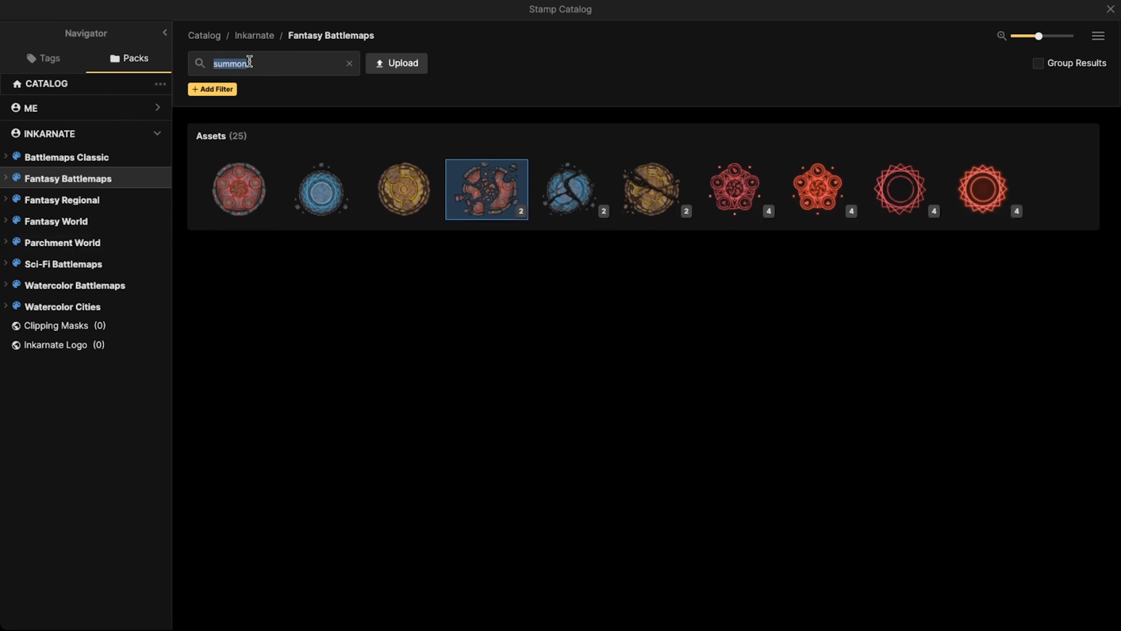
{"action": "type", "text": "torch"}
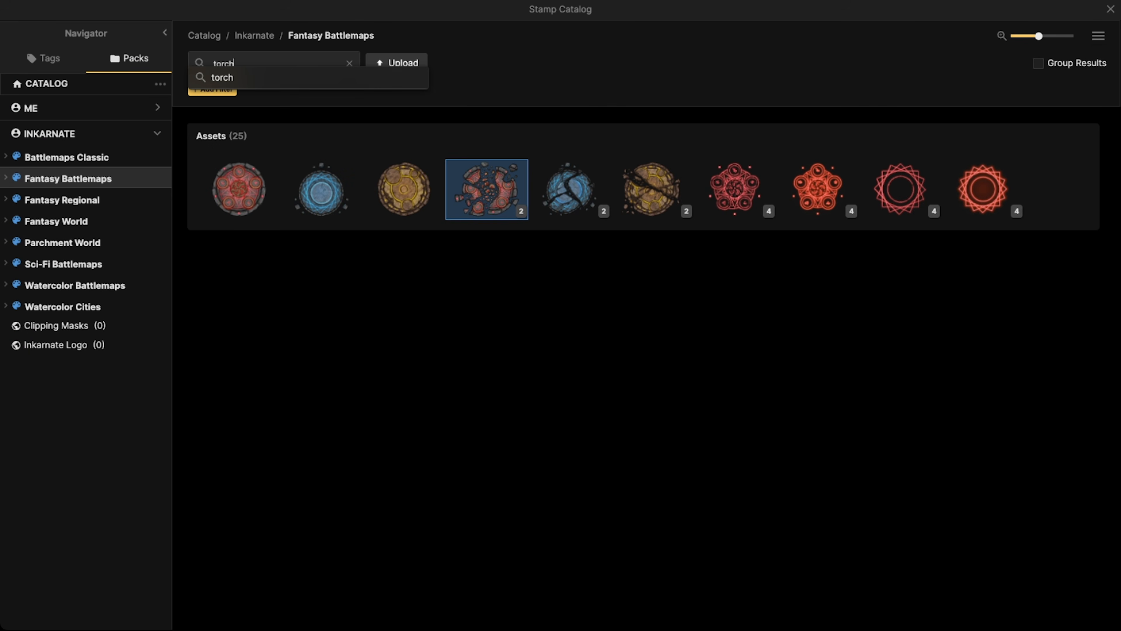
{"action": "key", "text": "Return"}
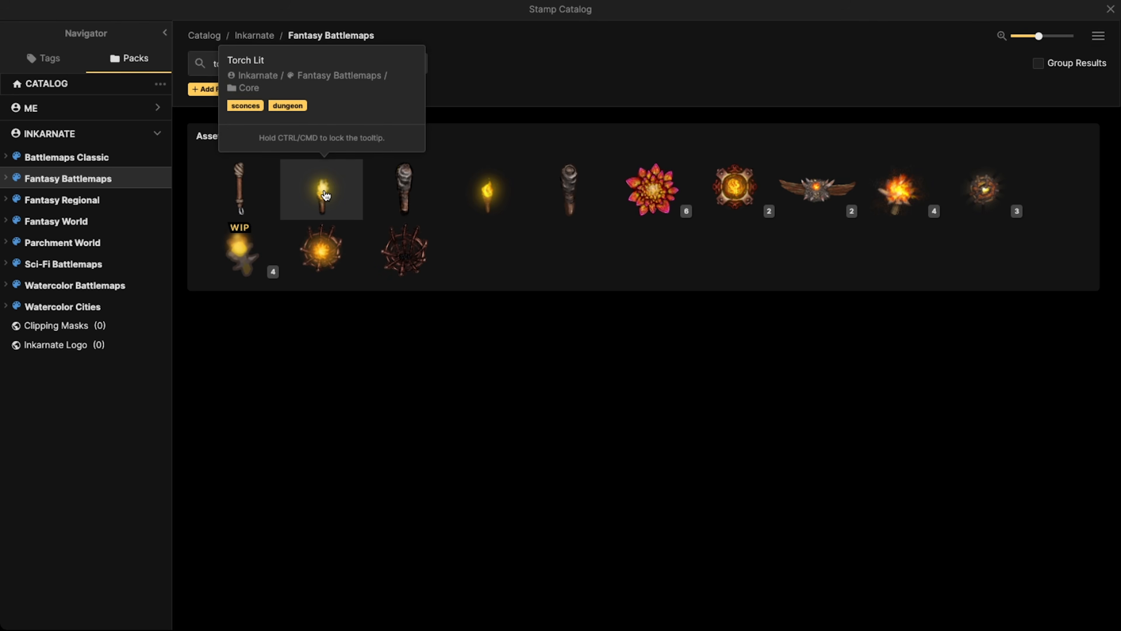
{"action": "left_click", "coordinate": [326, 195]}
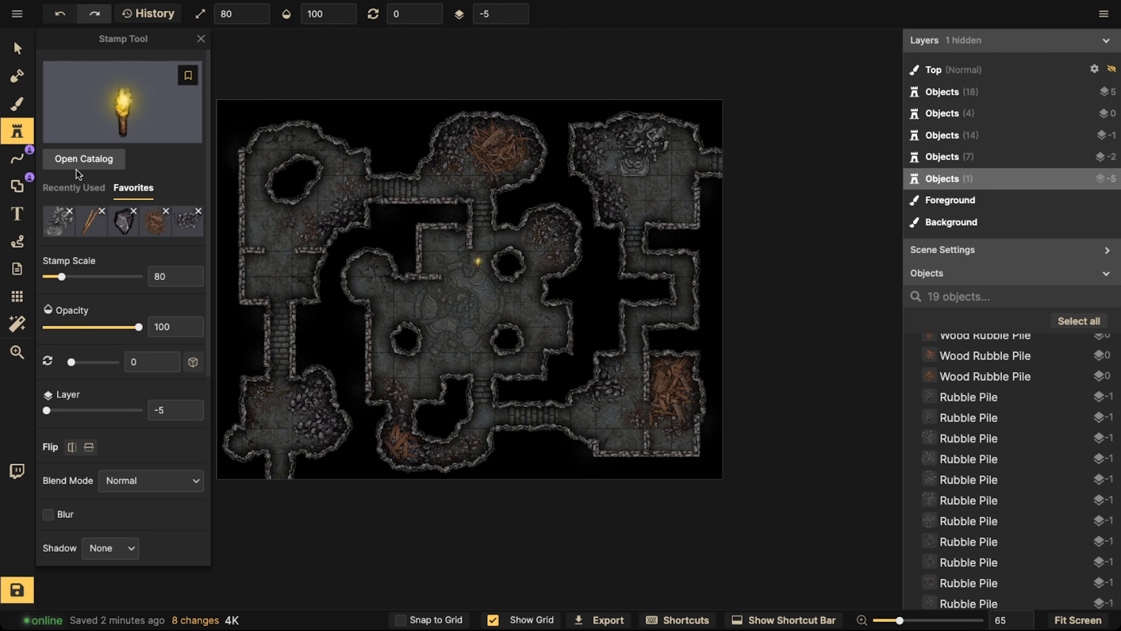
Add the lit torch and the broken summoning circle to the favorite stamps, and make the torch the active stamp
{"action": "left_click", "coordinate": [74, 187]}
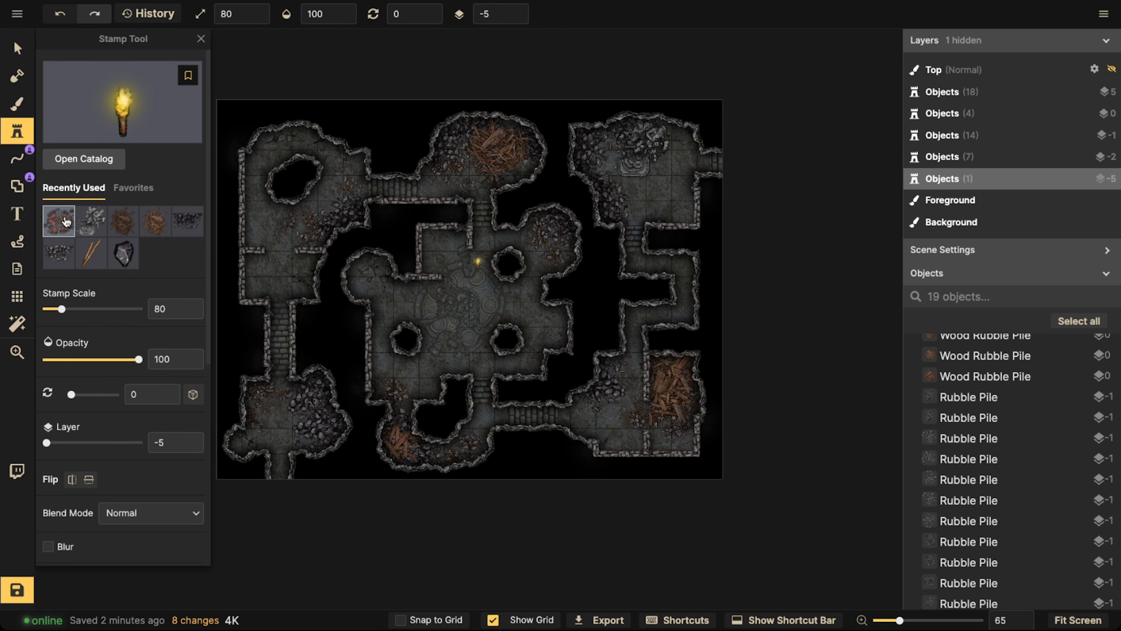
{"action": "left_click", "coordinate": [188, 75]}
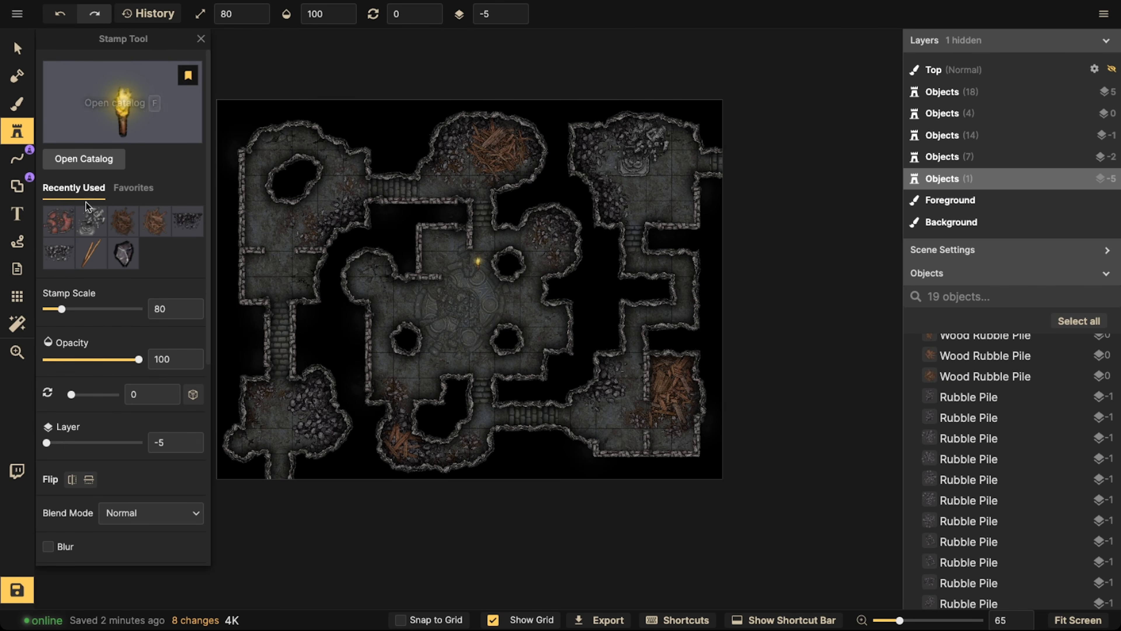
{"action": "left_click", "coordinate": [60, 228]}
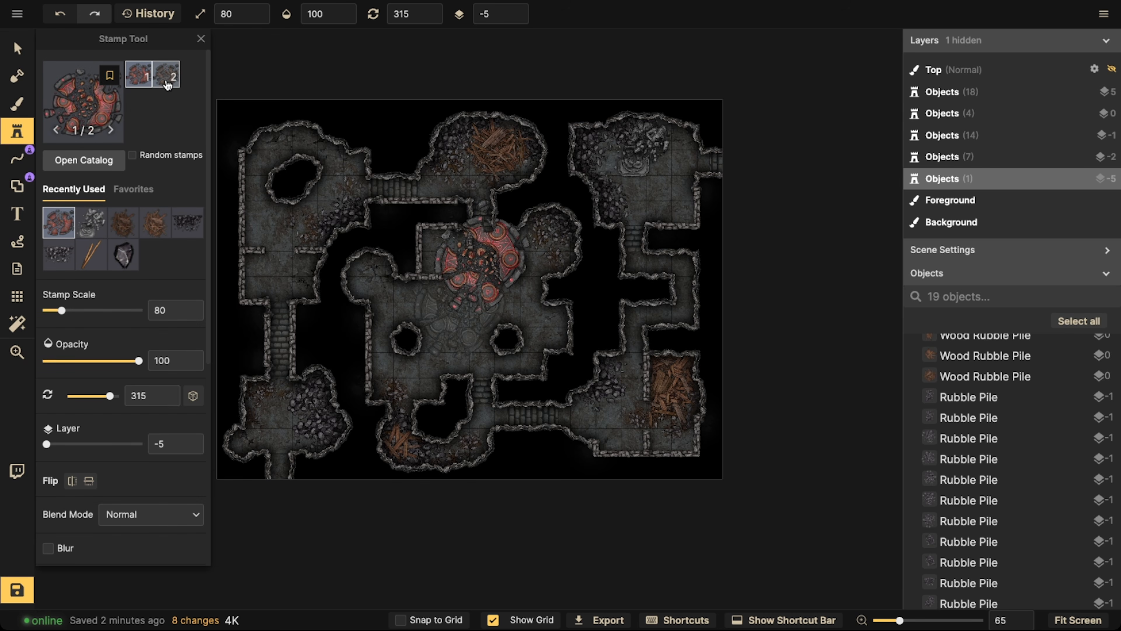
{"action": "left_click", "coordinate": [110, 75]}
{"action": "left_click", "coordinate": [133, 189]}
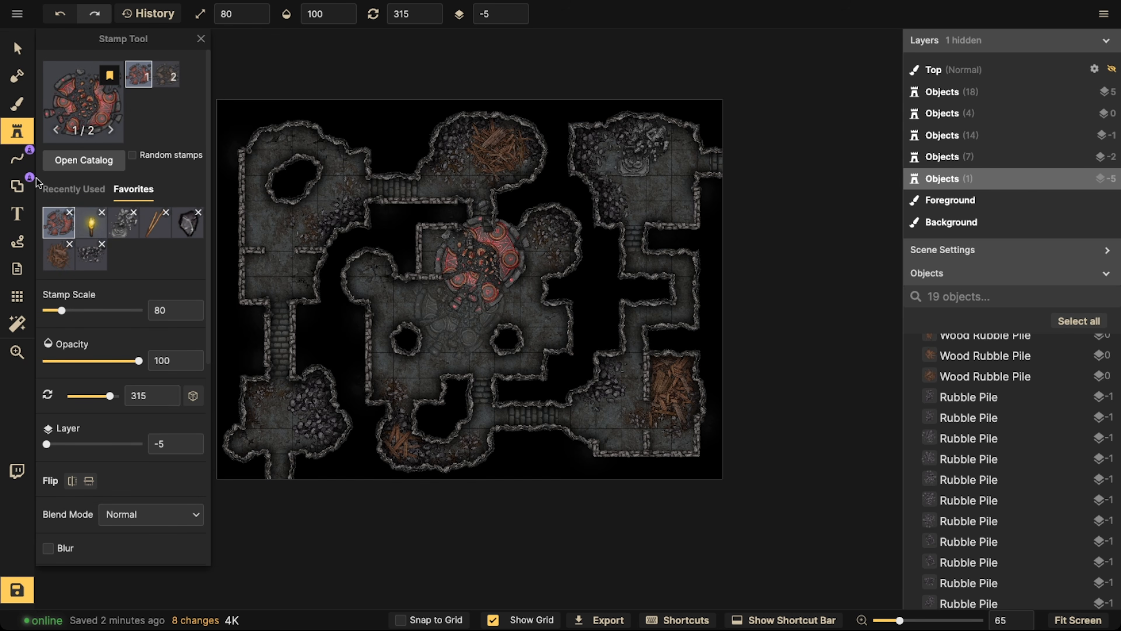
{"action": "left_click", "coordinate": [91, 222]}
Dim the torch stamp to brightness 73 and reduce its scale to 50
{"action": "scroll", "coordinate": [363, 238], "scroll_direction": "up", "scroll_amount": 5}
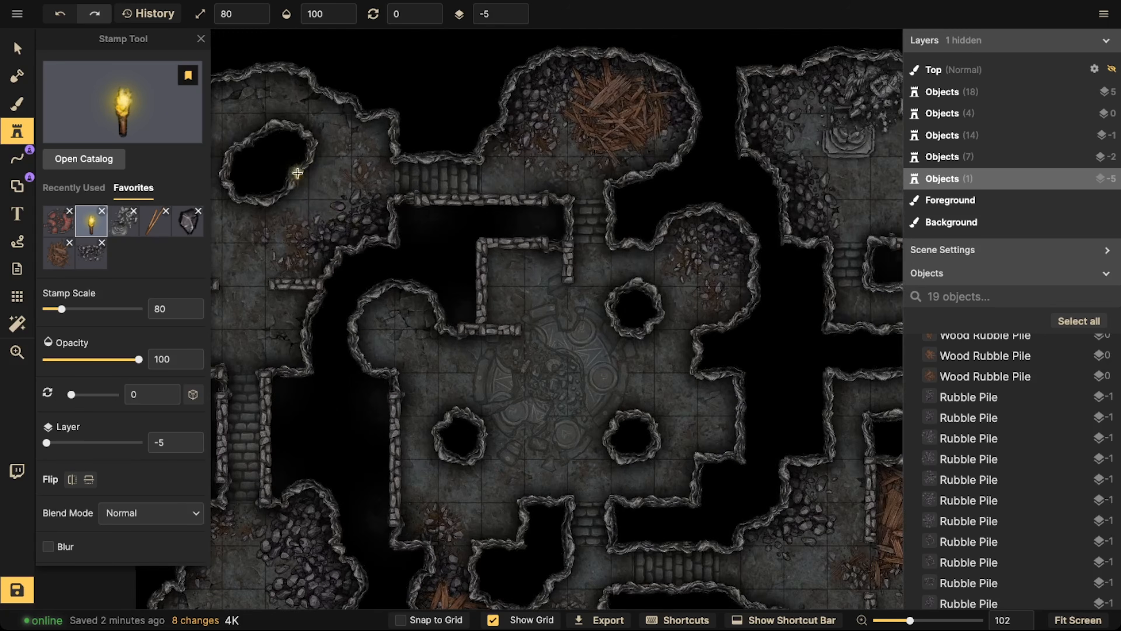
{"action": "scroll", "coordinate": [304, 203], "scroll_direction": "up", "scroll_amount": 5}
{"action": "scroll", "coordinate": [140, 361], "scroll_direction": "down", "scroll_amount": 6}
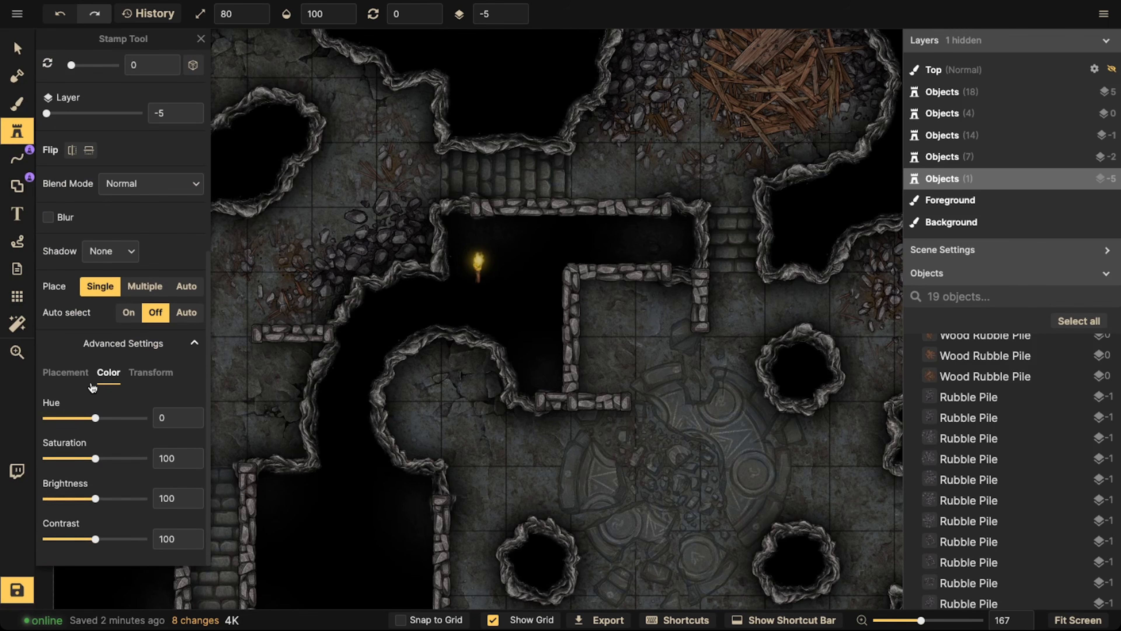
{"action": "left_click", "coordinate": [85, 500]}
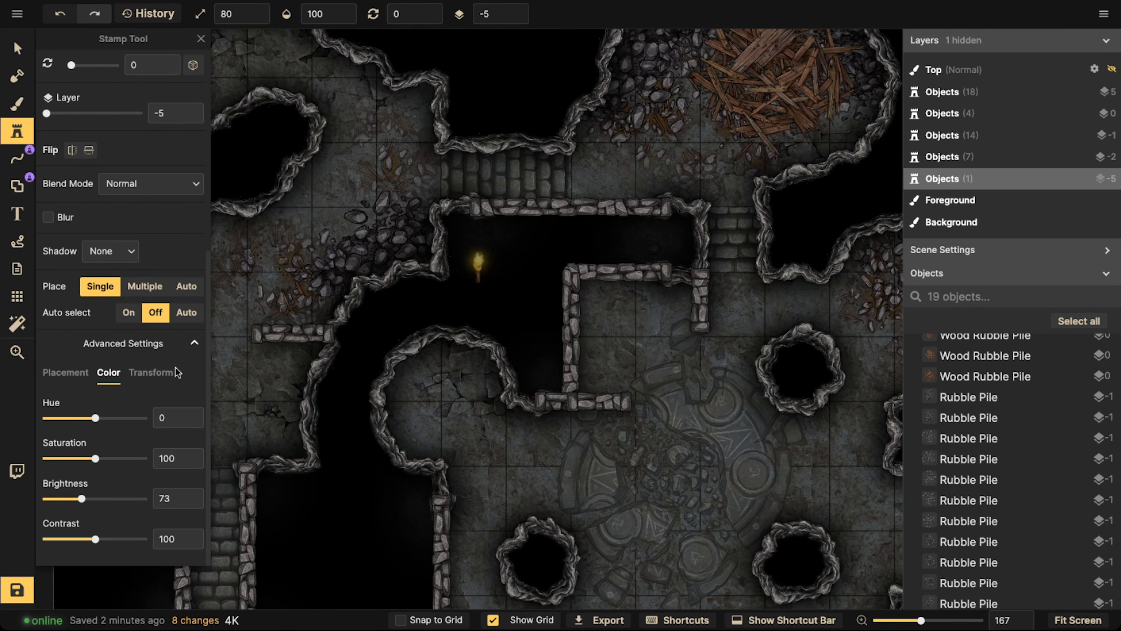
{"action": "key", "text": "["}
{"action": "scroll", "coordinate": [359, 185], "scroll_direction": "down", "scroll_amount": 6}
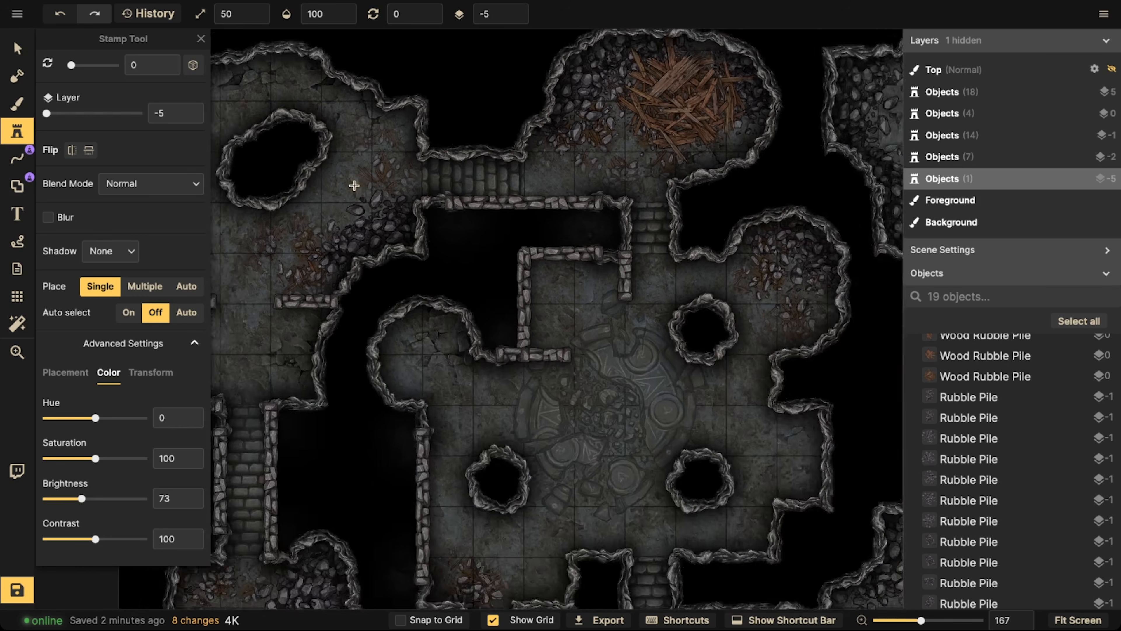
Place a torch on layer 0 at the west edge of the central summoning circle, rotated to 300
{"action": "scroll", "coordinate": [468, 240], "scroll_direction": "down", "scroll_amount": 3}
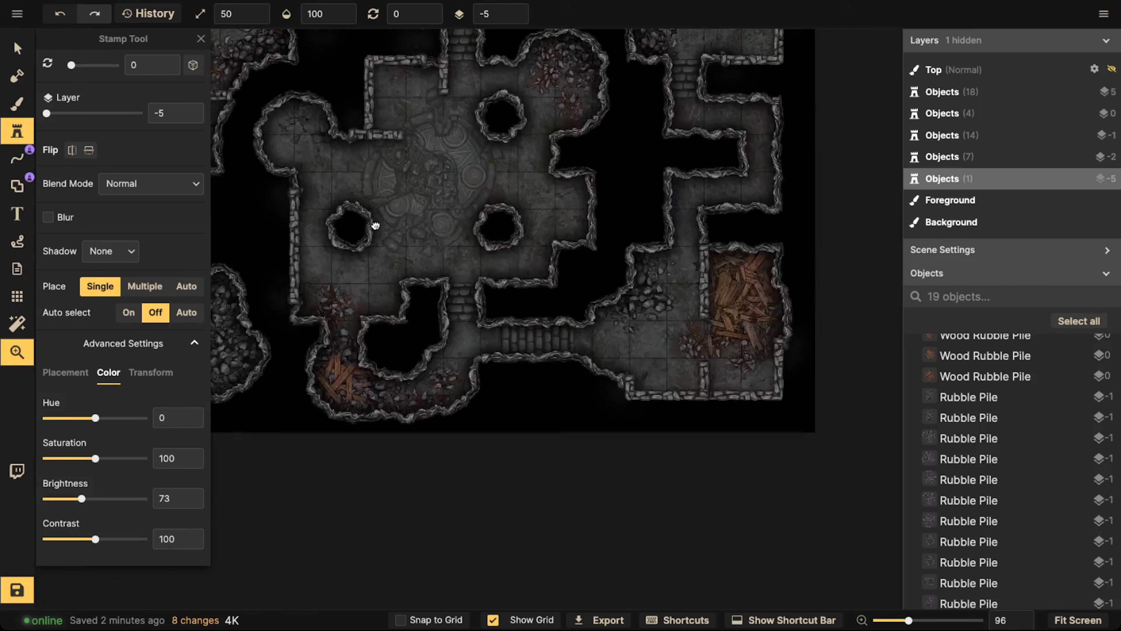
{"action": "scroll", "coordinate": [403, 171], "scroll_direction": "up", "scroll_amount": 5}
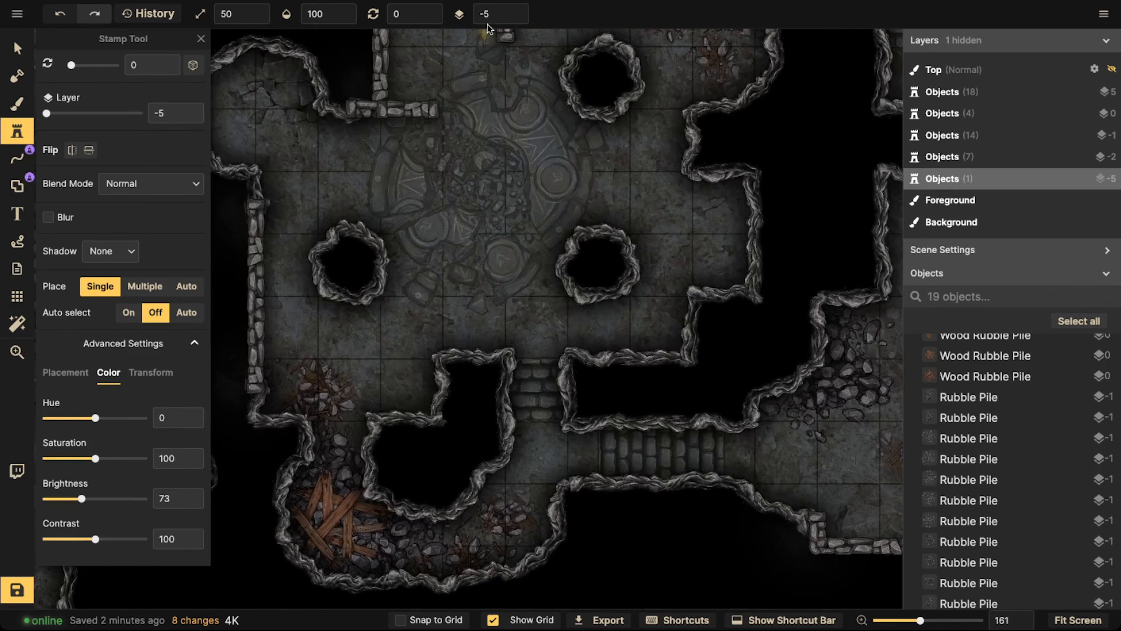
{"action": "left_click", "coordinate": [526, 15]}
{"action": "scroll", "coordinate": [412, 167], "scroll_direction": "up", "scroll_amount": 4}
{"action": "scroll", "coordinate": [376, 173], "scroll_direction": "down", "scroll_amount": 5}
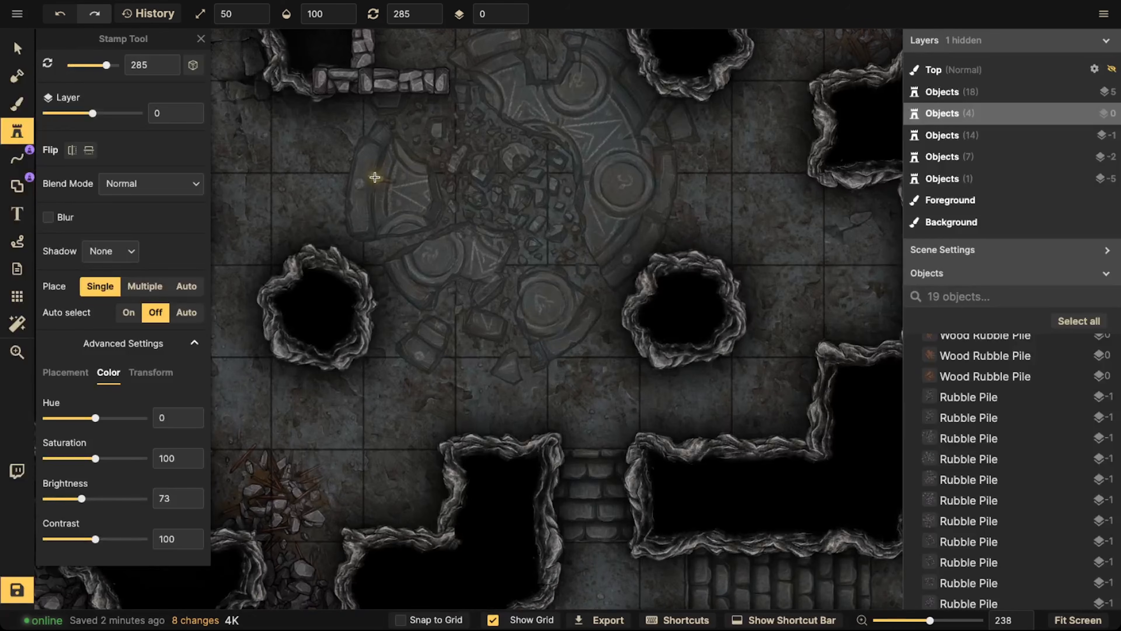
{"action": "left_click", "coordinate": [374, 186]}
{"action": "scroll", "coordinate": [374, 184], "scroll_direction": "down", "scroll_amount": 9}
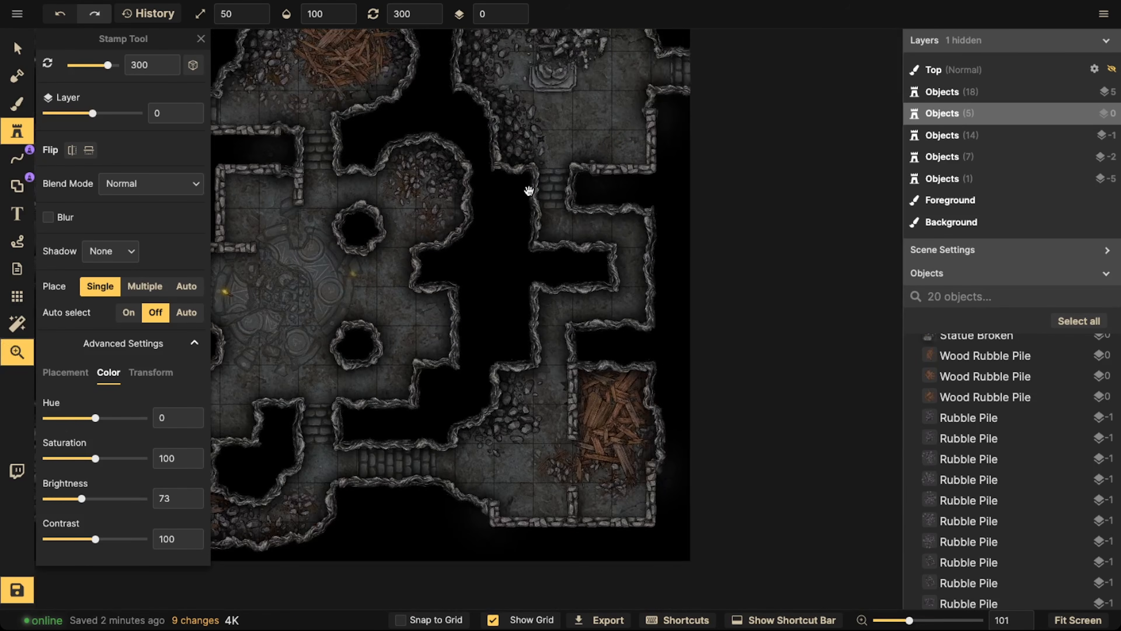
Place a torch beside the broken statue in the northeast room
{"action": "left_click_drag", "start_coordinate": [529, 190], "coordinate": [465, 247]}
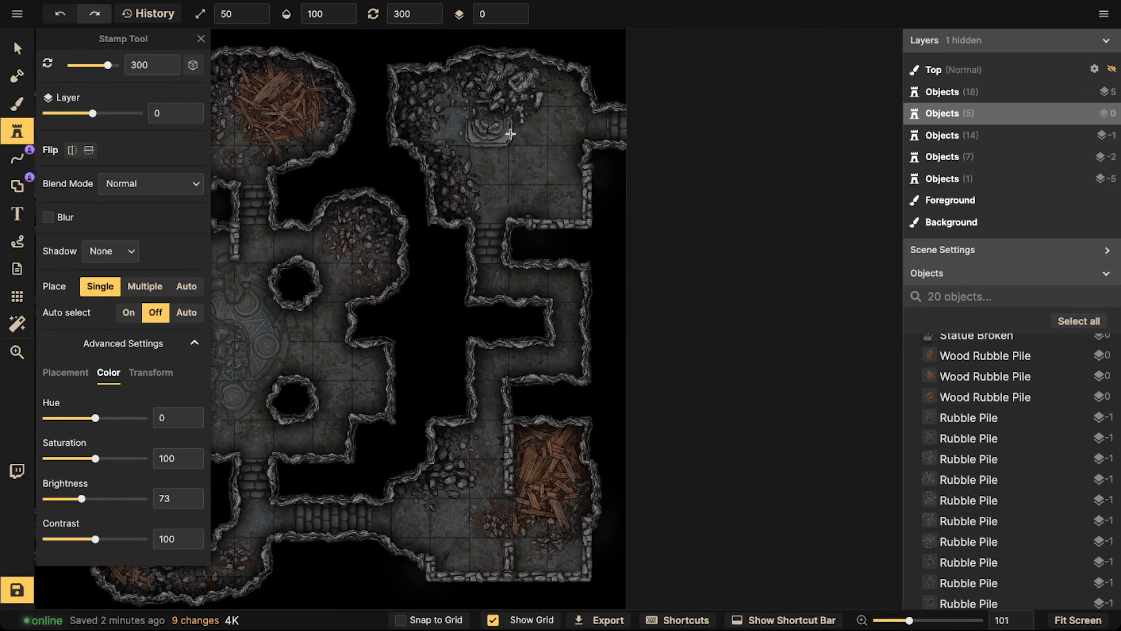
{"action": "scroll", "coordinate": [511, 135], "scroll_direction": "up", "scroll_amount": 6}
{"action": "left_click", "coordinate": [555, 121]}
{"action": "scroll", "coordinate": [343, 273], "scroll_direction": "down", "scroll_amount": 1}
Place a torch rotated to 60 on the floor of the southwest cave, beside the rubble
{"action": "left_click_drag", "start_coordinate": [343, 275], "coordinate": [611, 82]}
{"action": "left_click_drag", "start_coordinate": [411, 213], "coordinate": [604, 121]}
{"action": "scroll", "coordinate": [420, 214], "scroll_direction": "up", "scroll_amount": 6}
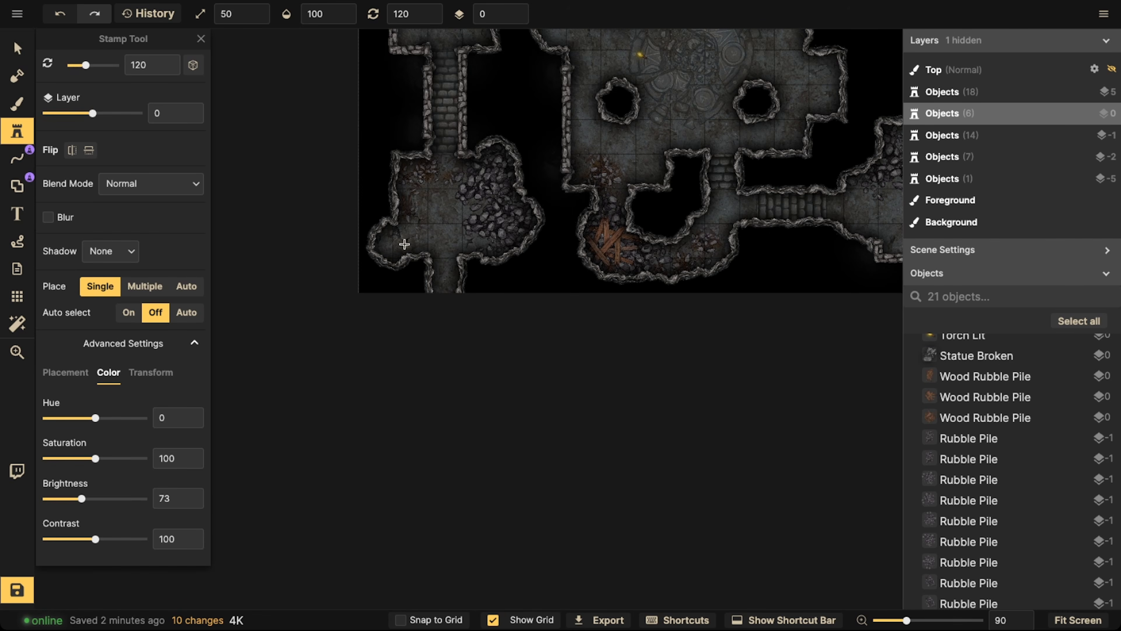
{"action": "scroll", "coordinate": [446, 208], "scroll_direction": "down", "scroll_amount": 4}
{"action": "left_click", "coordinate": [447, 208]}
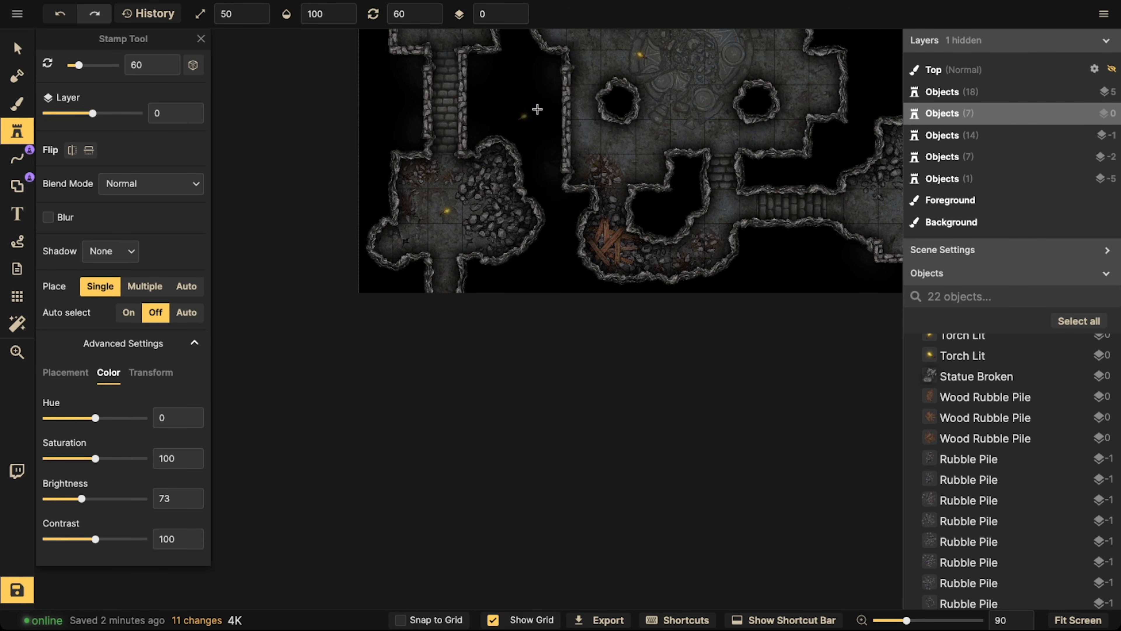
{"action": "left_click_drag", "start_coordinate": [533, 108], "coordinate": [518, 154]}
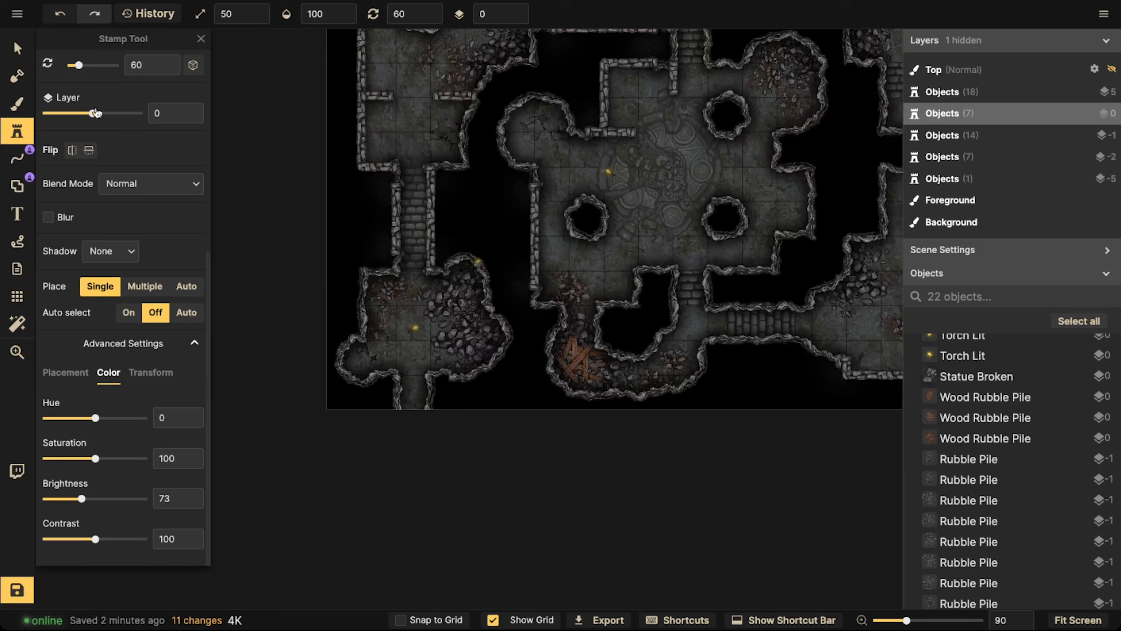
Search the stamp catalog for "light" and choose the orange Warm Round Light stamp
{"action": "left_click", "coordinate": [15, 133]}
{"action": "left_click", "coordinate": [26, 132]}
{"action": "type", "text": "f"}
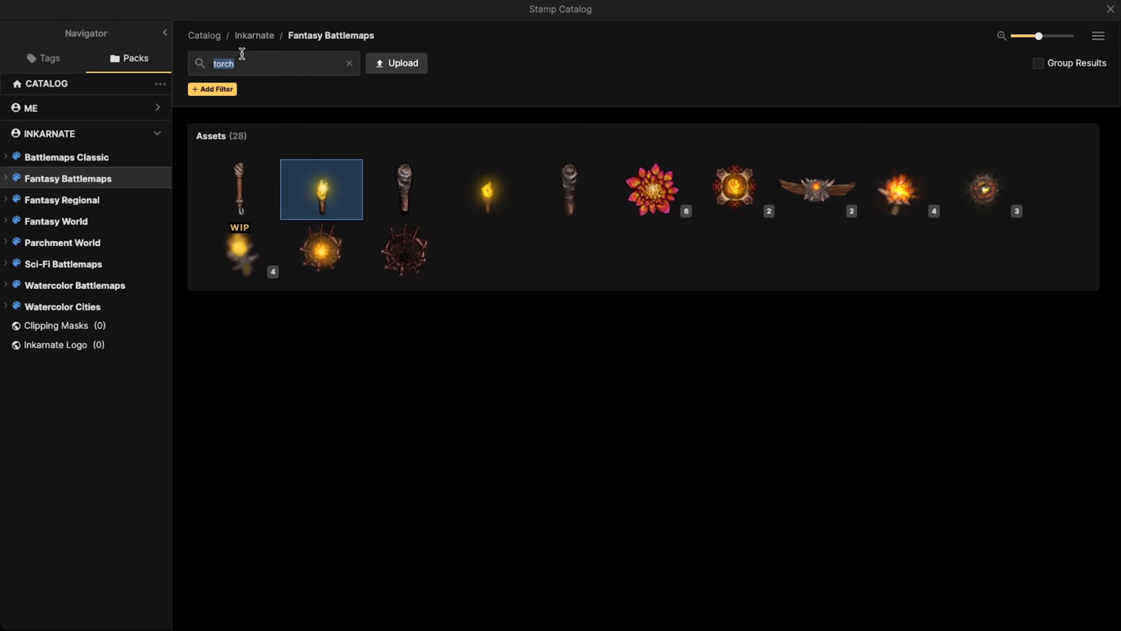
{"action": "type", "text": "light"}
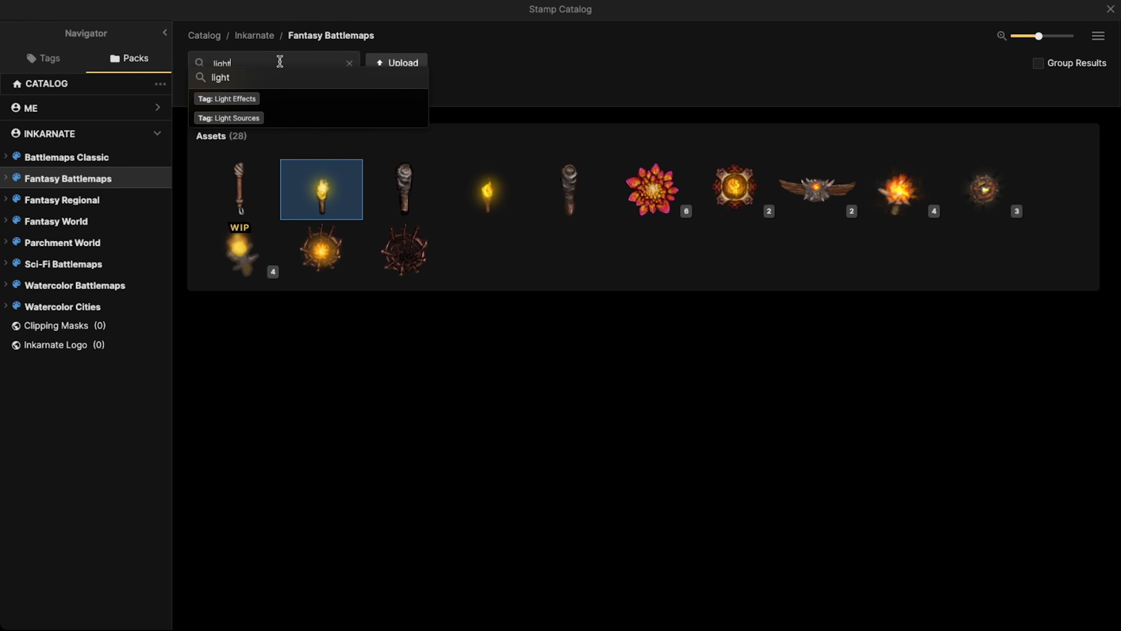
{"action": "key", "text": "Return"}
{"action": "scroll", "coordinate": [571, 300], "scroll_direction": "down", "scroll_amount": 5}
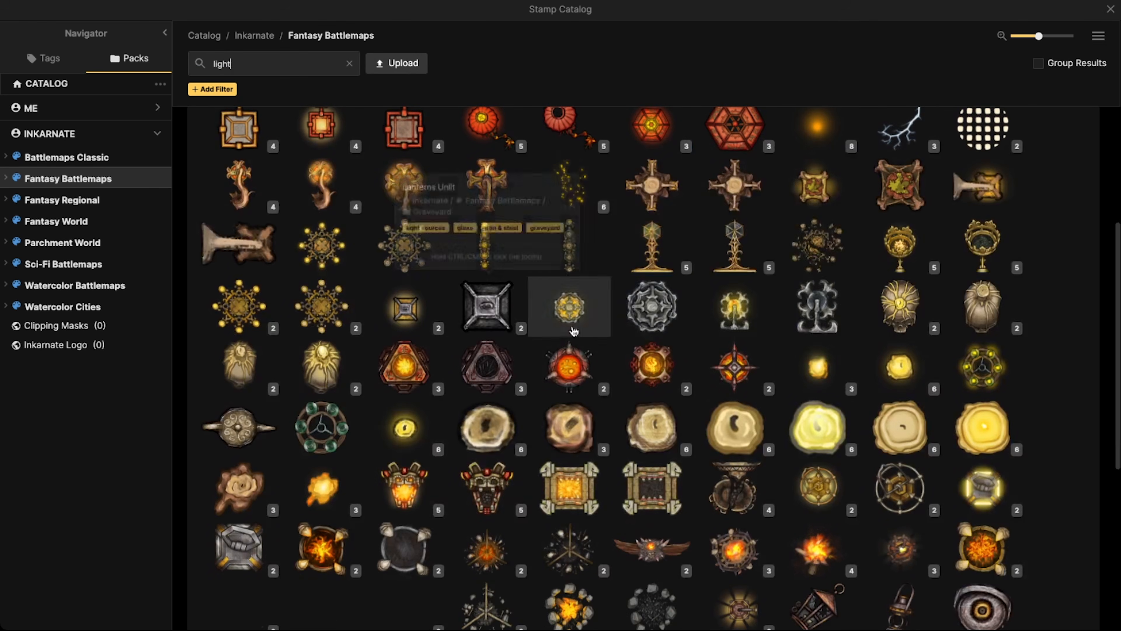
{"action": "scroll", "coordinate": [827, 279], "scroll_direction": "up", "scroll_amount": 3}
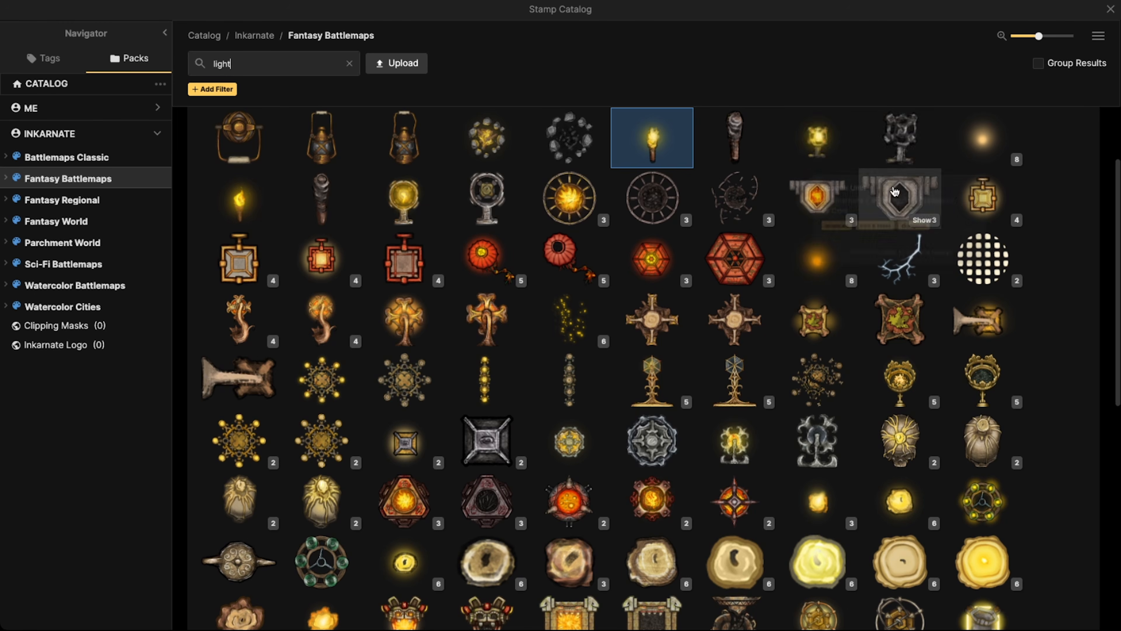
{"action": "left_click", "coordinate": [818, 260]}
Place the warm light over the southwest cave torch's flame at scale 70 on layer 5
{"action": "scroll", "coordinate": [293, 245], "scroll_direction": "up", "scroll_amount": 5}
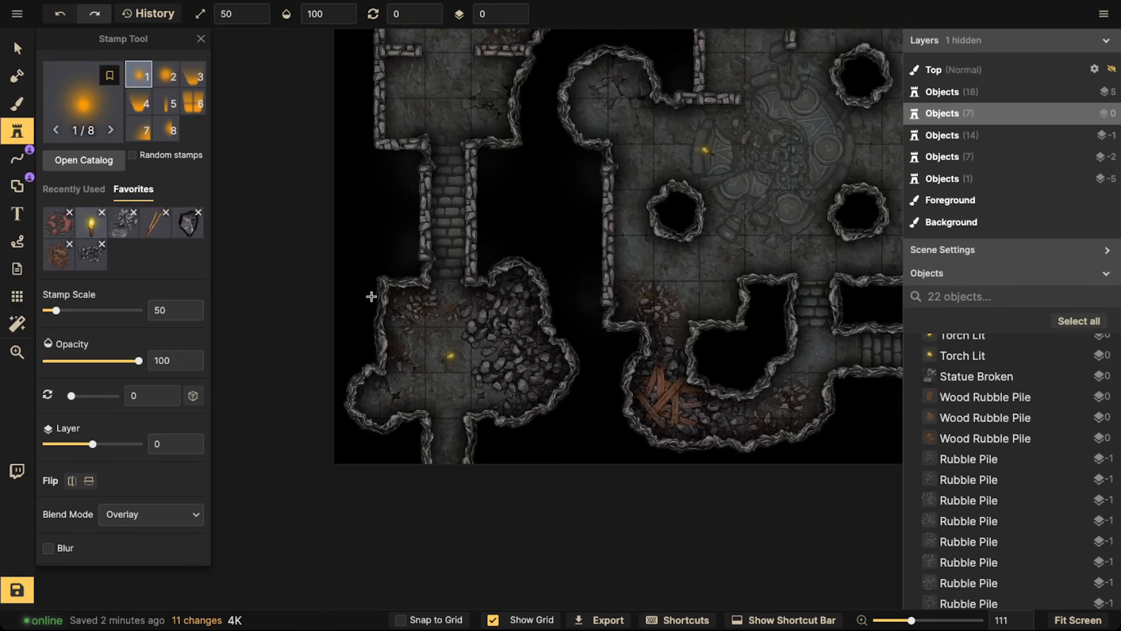
{"action": "scroll", "coordinate": [472, 363], "scroll_direction": "up", "scroll_amount": 8}
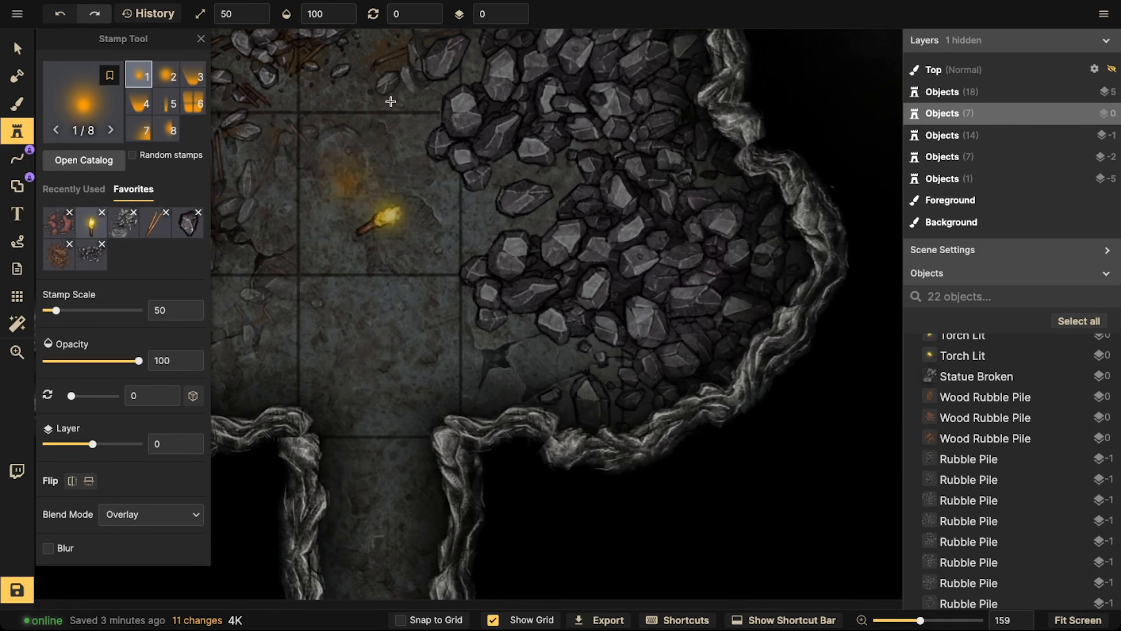
{"action": "left_click", "coordinate": [519, 12]}
{"action": "key", "text": "bracketright"}
{"action": "key", "text": "bracketright"}
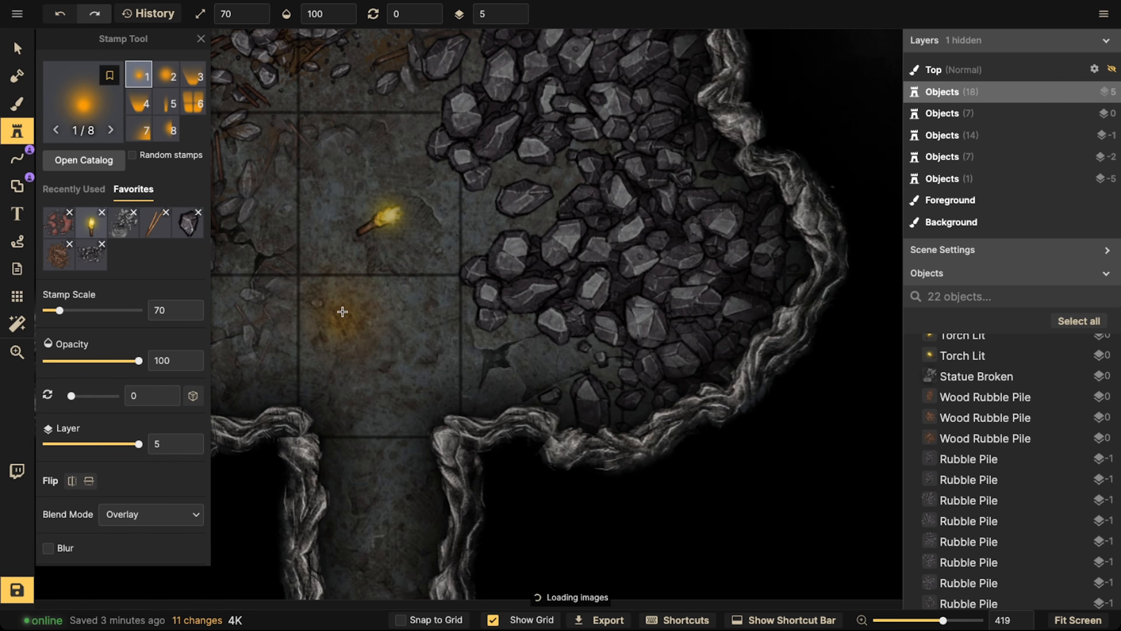
{"action": "left_click", "coordinate": [398, 210]}
{"action": "key", "text": "v"}
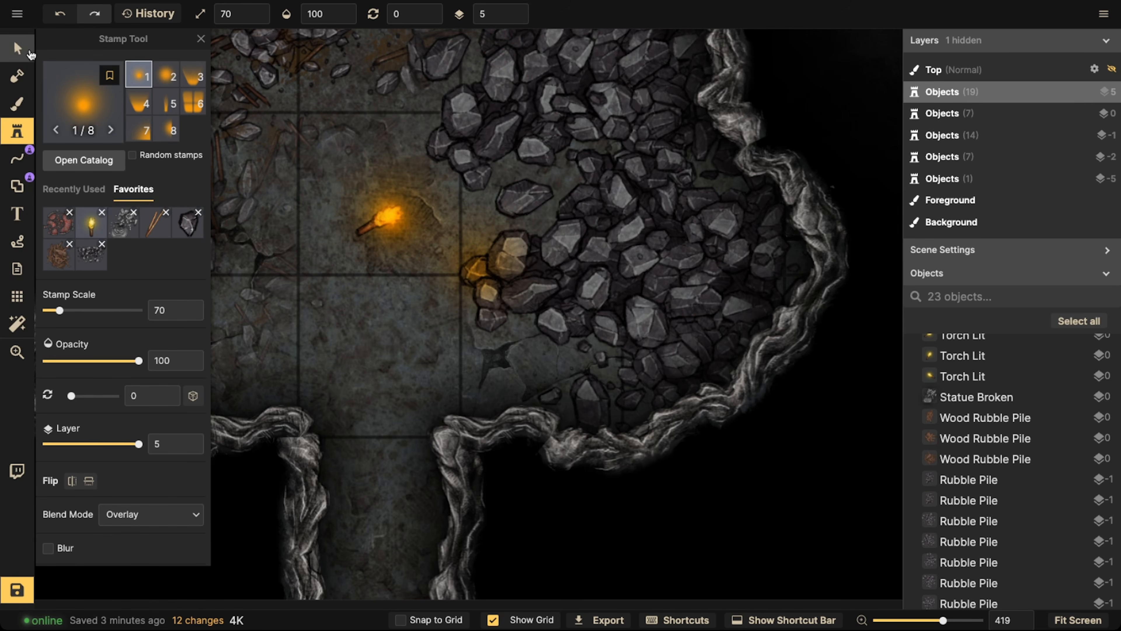
Reduce the warm light over the southwest torch to scale 60 and clear the selection
{"action": "left_click", "coordinate": [368, 183]}
{"action": "key", "text": "bracketright"}
{"action": "key", "text": "bracketleft"}
{"action": "key", "text": "bracketleft"}
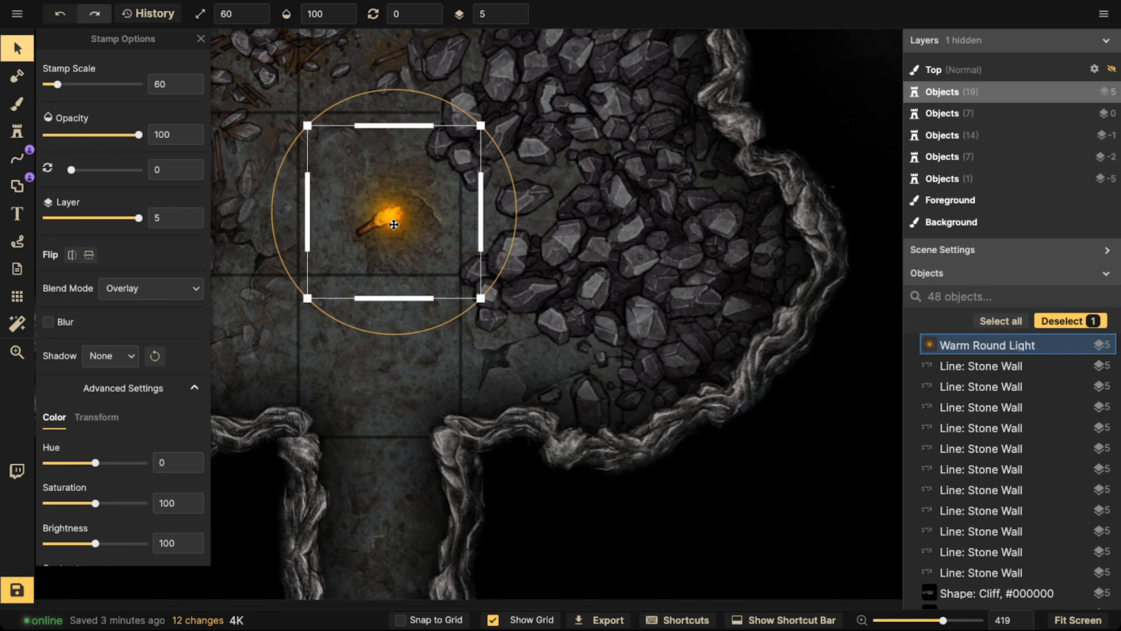
{"action": "left_click", "coordinate": [388, 216]}
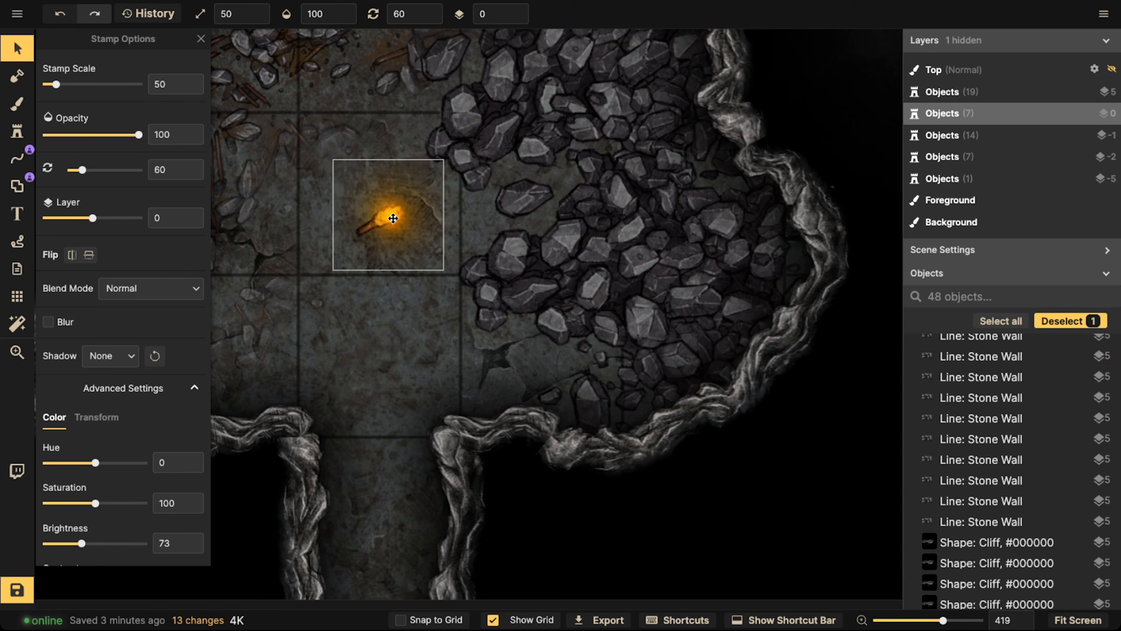
{"action": "left_click", "coordinate": [321, 167]}
Choose the pale round light from the stamp catalog's light results, using variant 2 of 8
{"action": "left_click", "coordinate": [17, 131]}
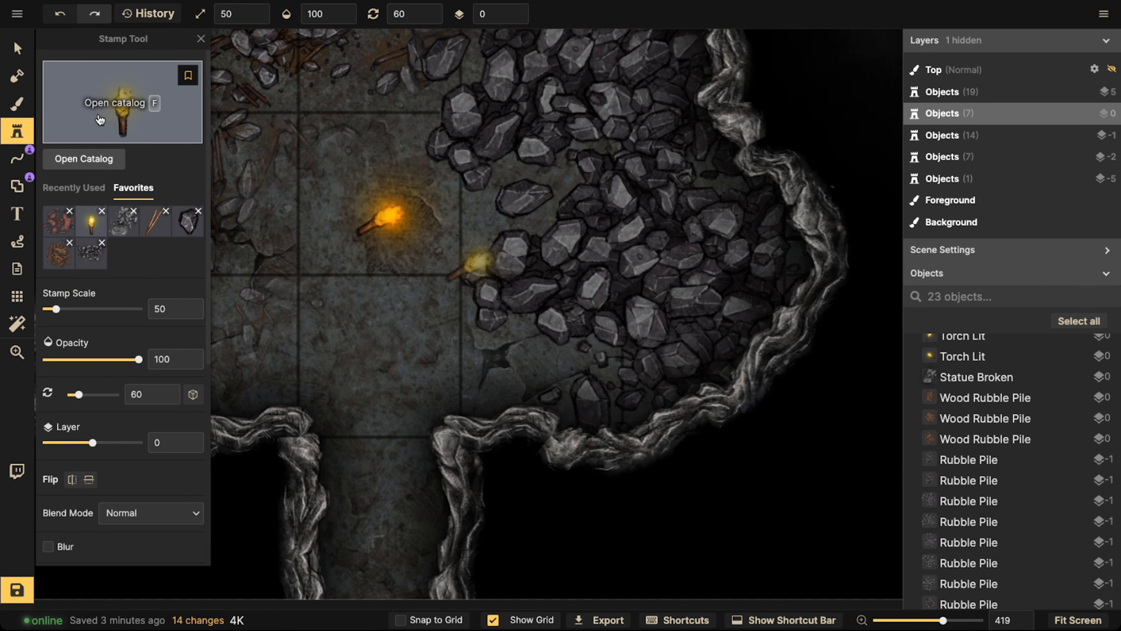
{"action": "key", "text": "f"}
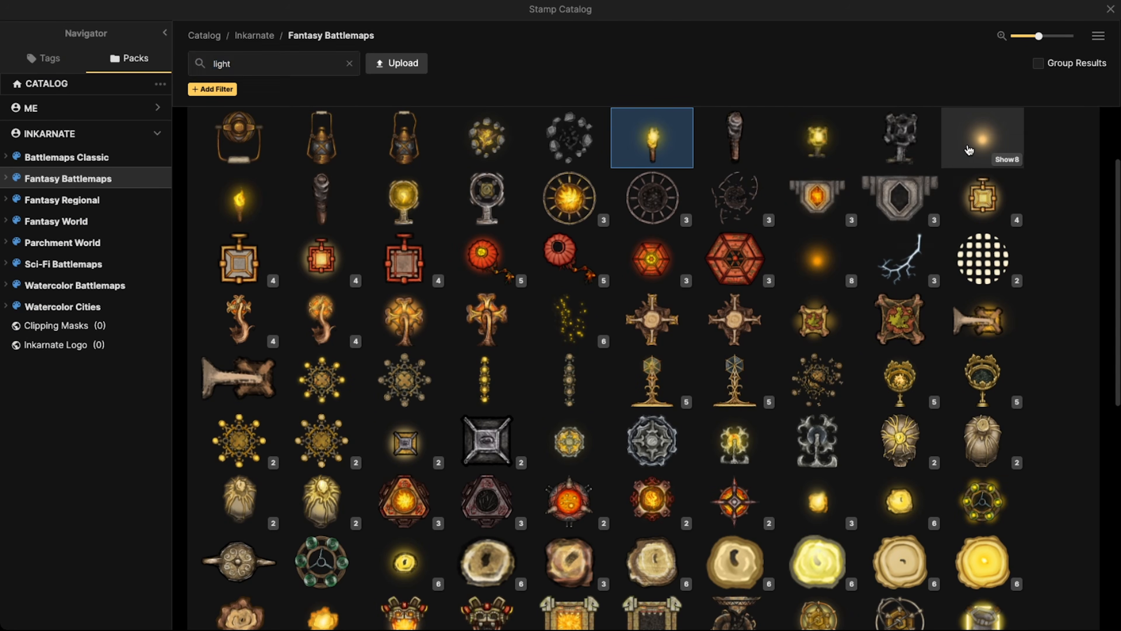
{"action": "left_click", "coordinate": [983, 138]}
{"action": "scroll", "coordinate": [370, 240], "scroll_direction": "down", "scroll_amount": 3}
{"action": "scroll", "coordinate": [121, 315], "scroll_direction": "down", "scroll_amount": 1}
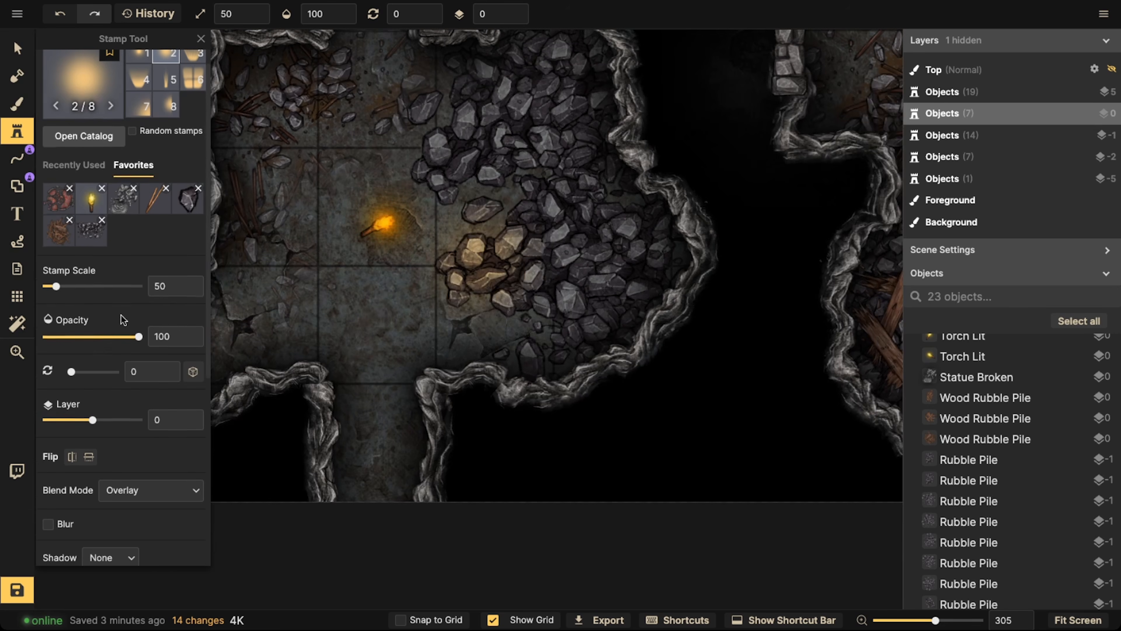
Place the pale light over the southwest torch at scale 210 and opacity 65 to light the whole cave
{"action": "left_click", "coordinate": [106, 338]}
{"action": "key", "text": "q"}
{"action": "key", "text": "q"}
{"action": "key", "text": "q"}
{"action": "key", "text": "q"}
{"action": "key", "text": "q"}
{"action": "key", "text": "q"}
{"action": "key", "text": "q"}
{"action": "key", "text": "q"}
{"action": "key", "text": "q"}
{"action": "key", "text": "q"}
{"action": "key", "text": "q"}
{"action": "key", "text": "q"}
{"action": "key", "text": "q"}
{"action": "key", "text": "q"}
{"action": "key", "text": "q"}
{"action": "key", "text": "q"}
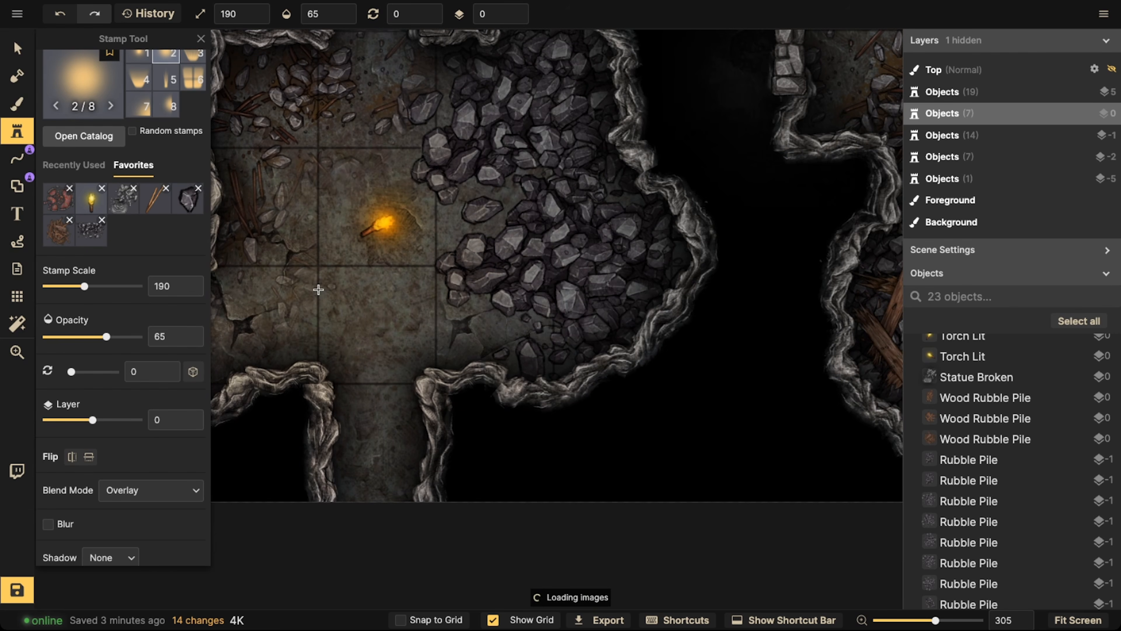
{"action": "left_click", "coordinate": [391, 218]}
Filter the object list by "light" and select both the warm round light and the pale round light
{"action": "key", "text": "v"}
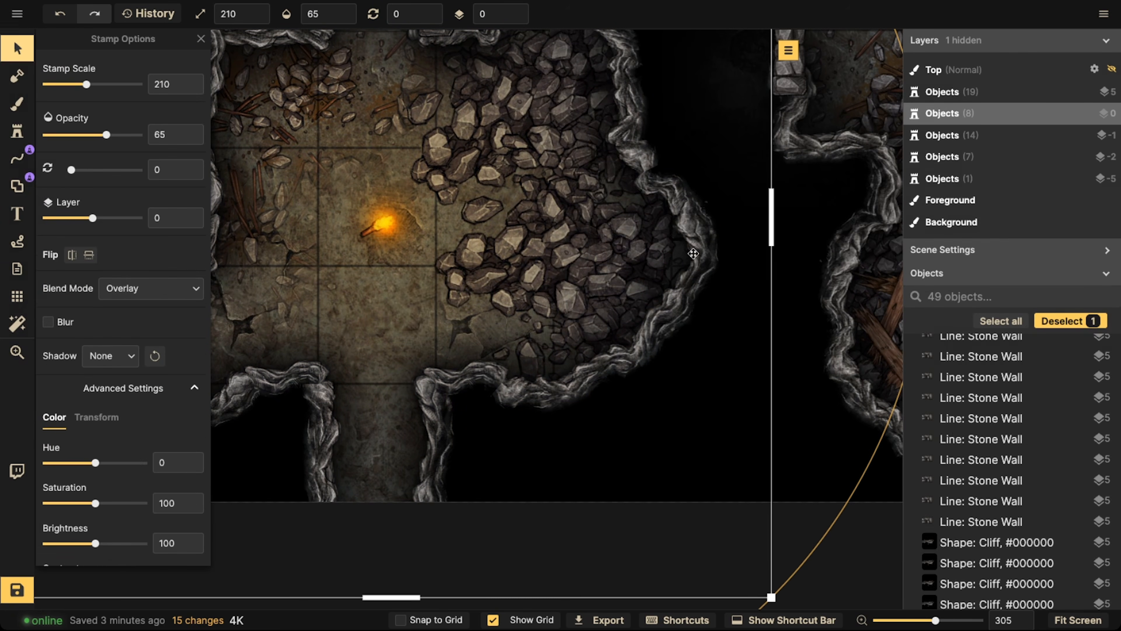
{"action": "scroll", "coordinate": [967, 501], "scroll_direction": "up", "scroll_amount": 5}
{"action": "left_click_drag", "start_coordinate": [383, 180], "coordinate": [393, 220]}
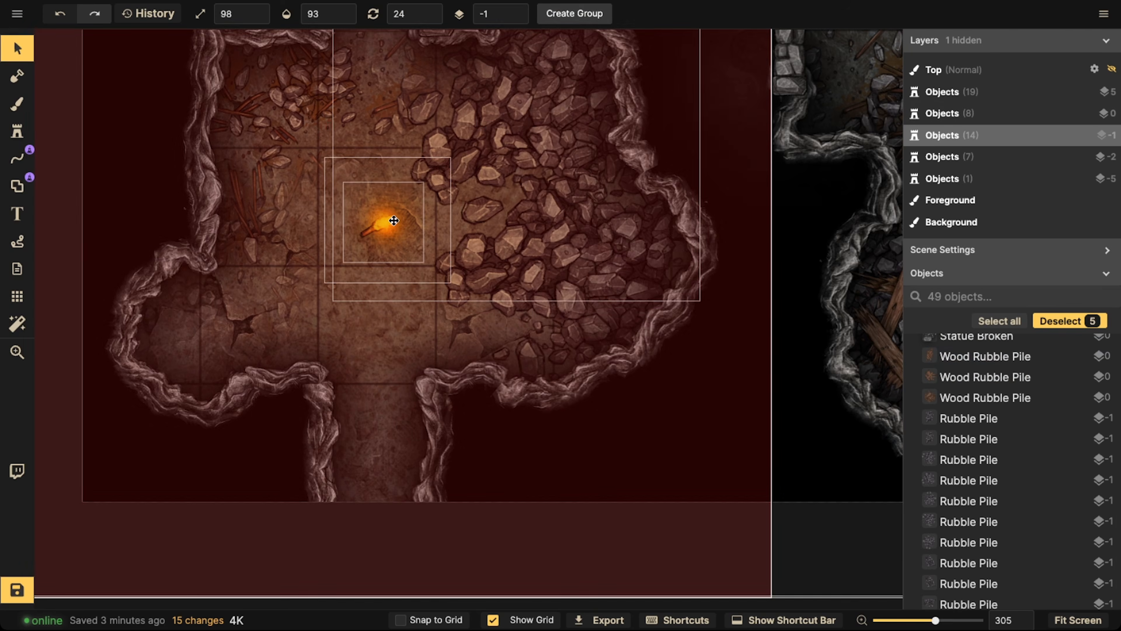
{"action": "left_click", "coordinate": [1070, 321]}
{"action": "left_click", "coordinate": [1014, 297]}
{"action": "type", "text": "light"}
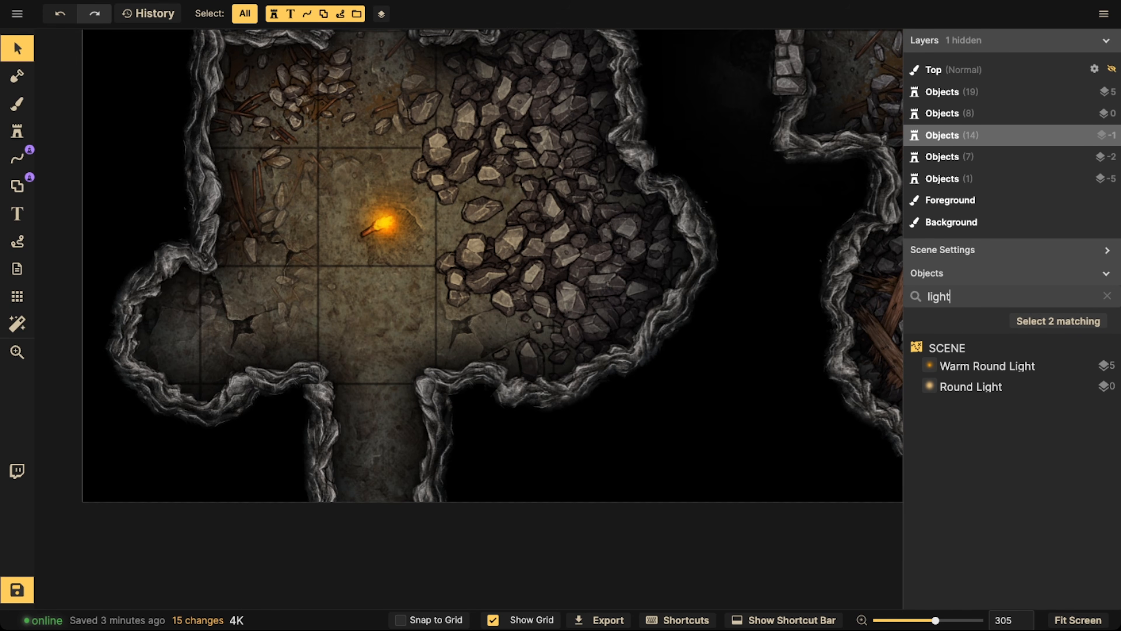
{"action": "left_click", "coordinate": [971, 366]}
{"action": "left_click", "coordinate": [973, 386], "text": "shift"}
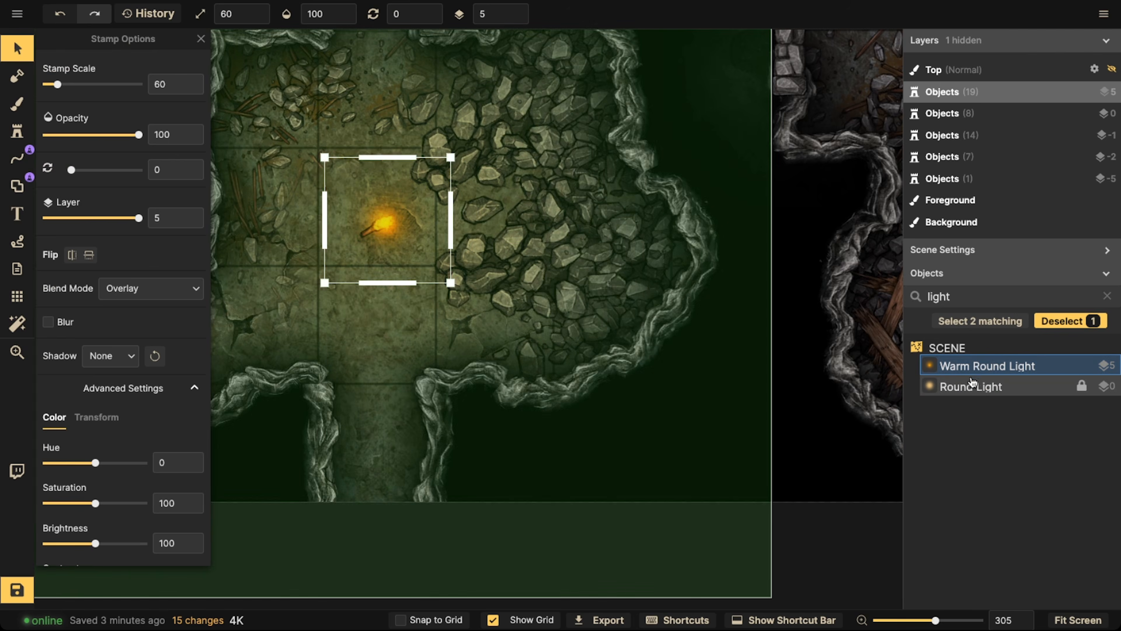
Paste a copy of both lights over the central torch beside the summoning circle
{"action": "scroll", "coordinate": [383, 228], "scroll_direction": "down", "scroll_amount": 5}
{"action": "key", "text": "space"}
{"action": "left_click_drag", "start_coordinate": [508, 133], "coordinate": [433, 389]}
{"action": "left_click_drag", "start_coordinate": [665, 203], "coordinate": [569, 361]}
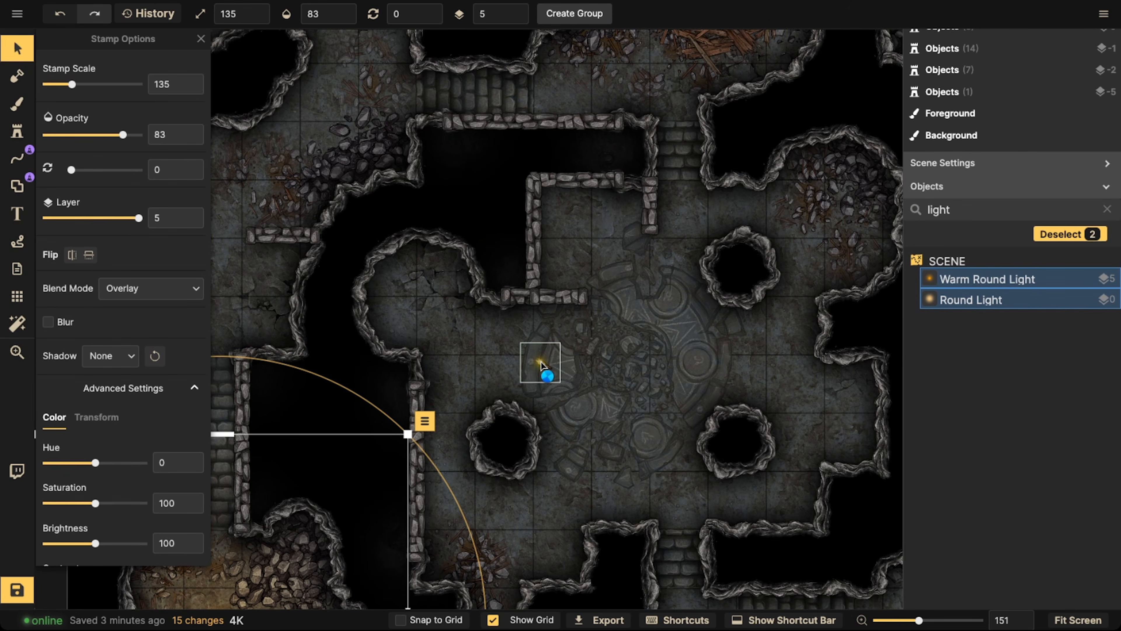
{"action": "key", "text": "ctrl+v"}
Paste another copy of both lights over the northeast cave torch and clear the selection
{"action": "key", "text": "space"}
{"action": "left_click_drag", "start_coordinate": [718, 273], "coordinate": [542, 490]}
{"action": "left_click_drag", "start_coordinate": [719, 325], "coordinate": [560, 279]}
{"action": "key", "text": "ctrl+v"}
{"action": "left_click", "coordinate": [509, 451]}
{"action": "scroll", "coordinate": [510, 454], "scroll_direction": "down", "scroll_amount": 3}
{"action": "key", "text": "space"}
{"action": "scroll", "coordinate": [560, 279], "scroll_direction": "down", "scroll_amount": 3}
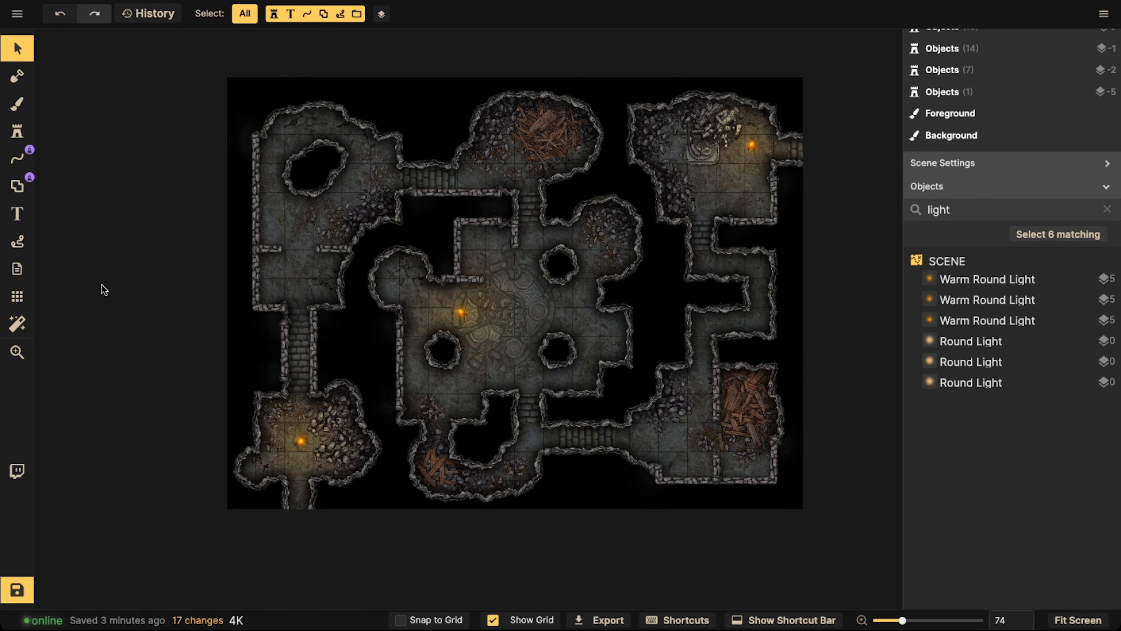
Add a Red Sky color filter to the map and set its intensity to 41
{"action": "left_click", "coordinate": [18, 323]}
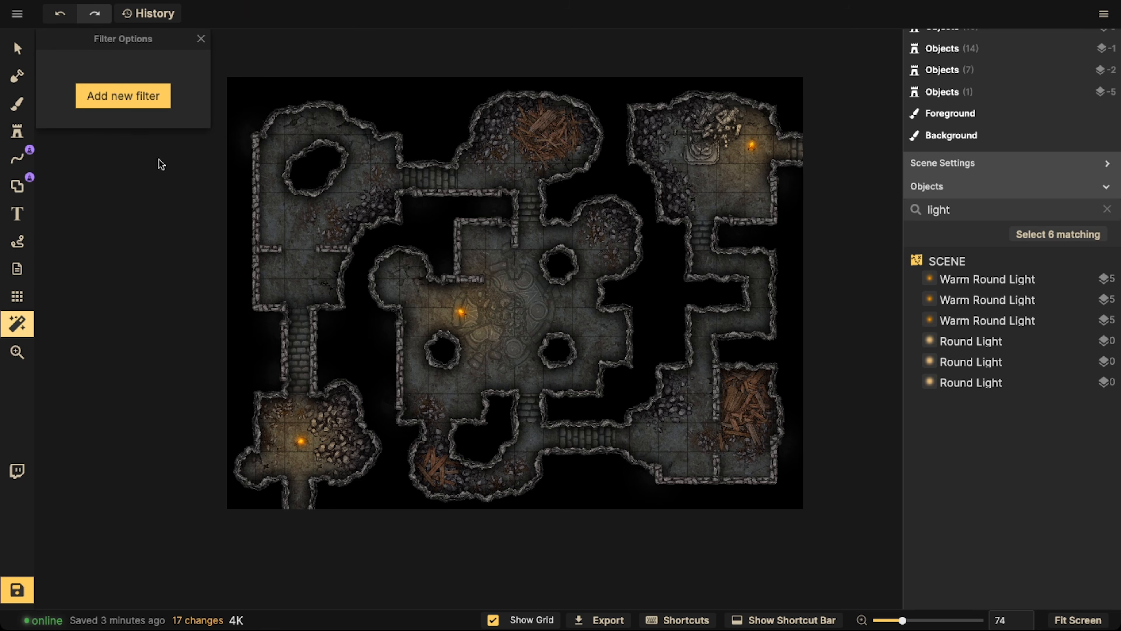
{"action": "left_click", "coordinate": [154, 106]}
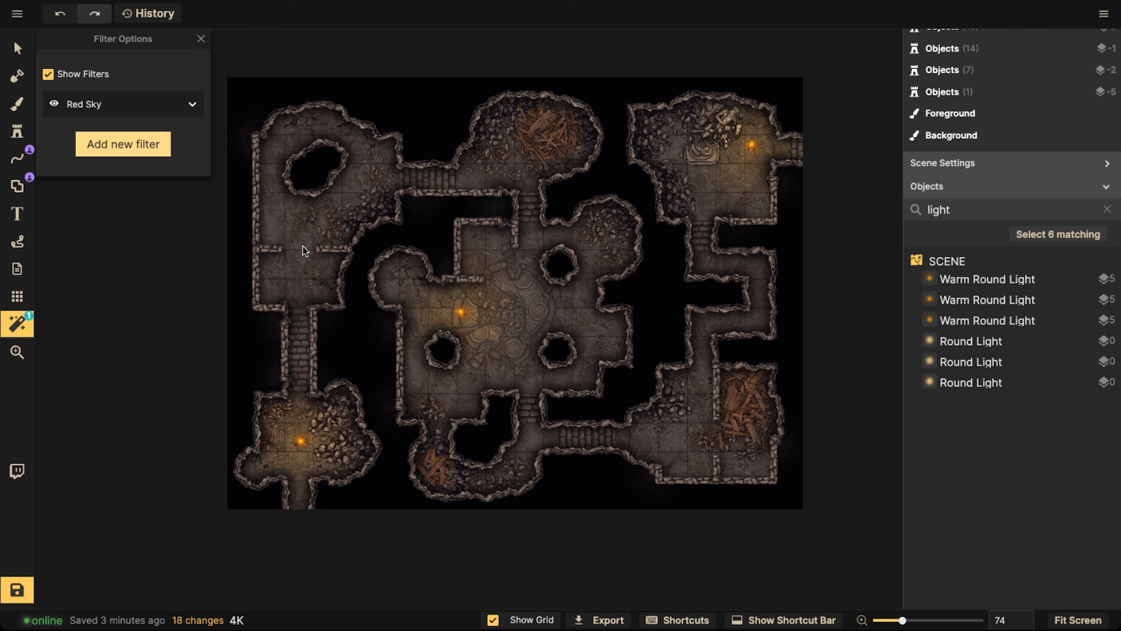
{"action": "left_click", "coordinate": [101, 106]}
{"action": "left_click_drag", "start_coordinate": [108, 174], "coordinate": [192, 175]}
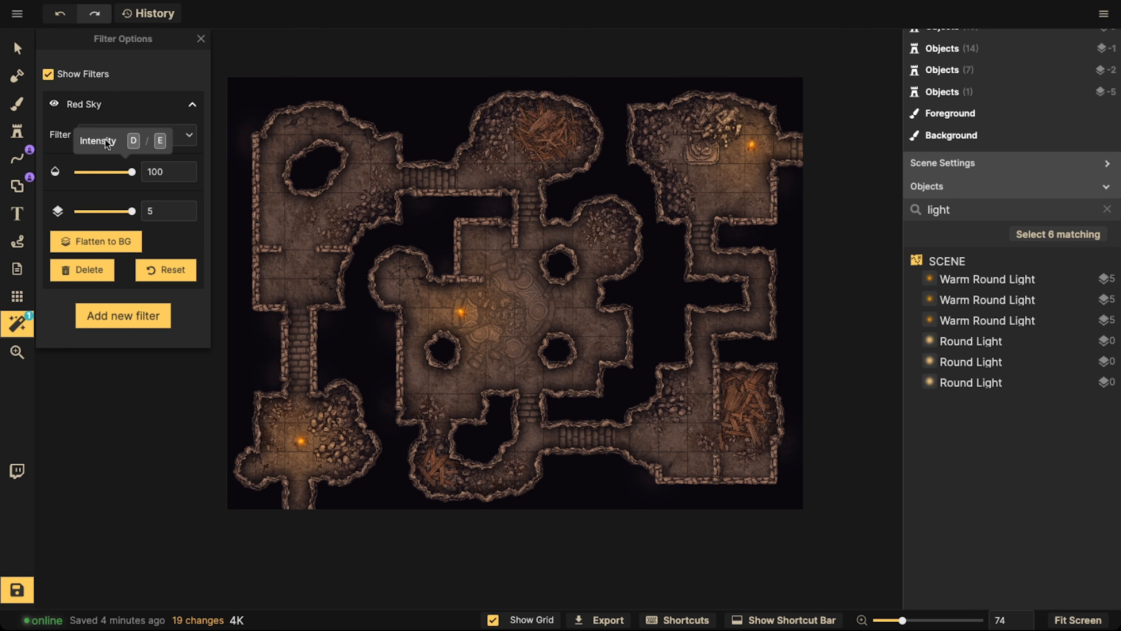
{"action": "left_click", "coordinate": [90, 102]}
{"action": "left_click", "coordinate": [97, 110]}
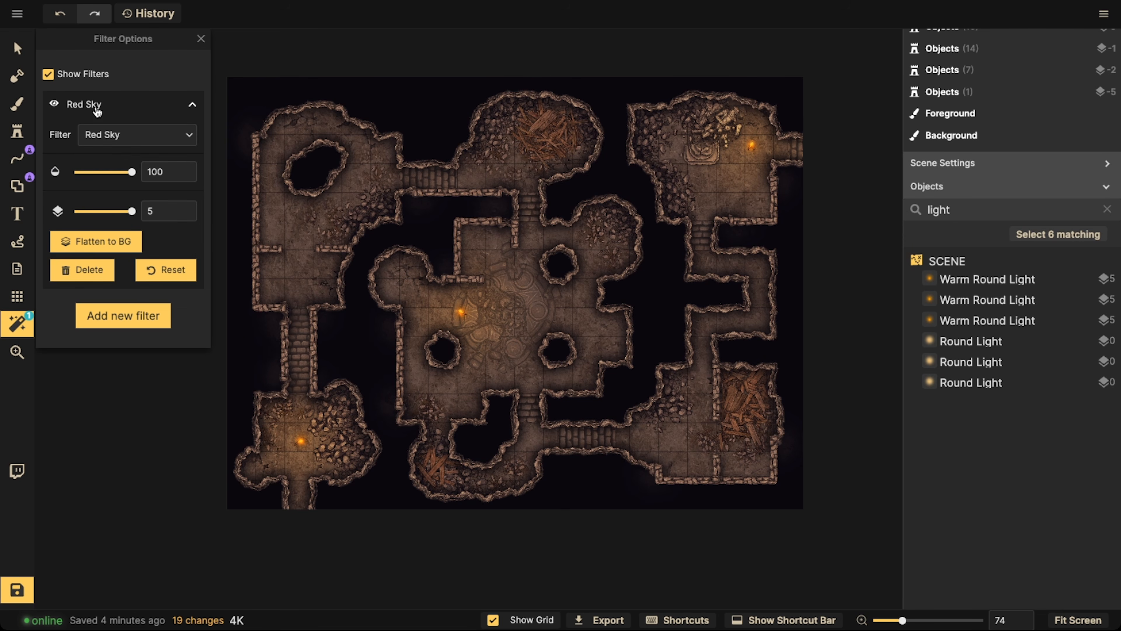
{"action": "mouse_move", "coordinate": [97, 176]}
{"action": "left_mouse_down"}
{"action": "mouse_move", "coordinate": [88, 174]}
{"action": "mouse_move", "coordinate": [106, 176]}
{"action": "left_mouse_up"}
{"action": "left_click_drag", "start_coordinate": [103, 172], "coordinate": [101, 172]}
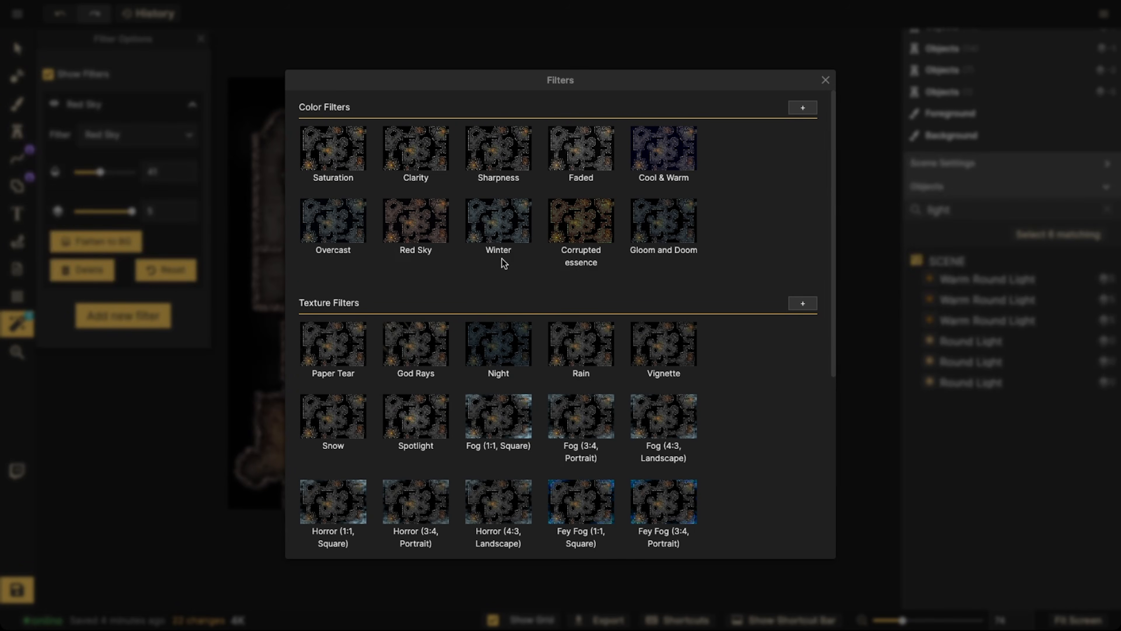
Add a Gloom and Doom color filter to the map and set its intensity to 65
{"action": "left_click", "coordinate": [684, 225]}
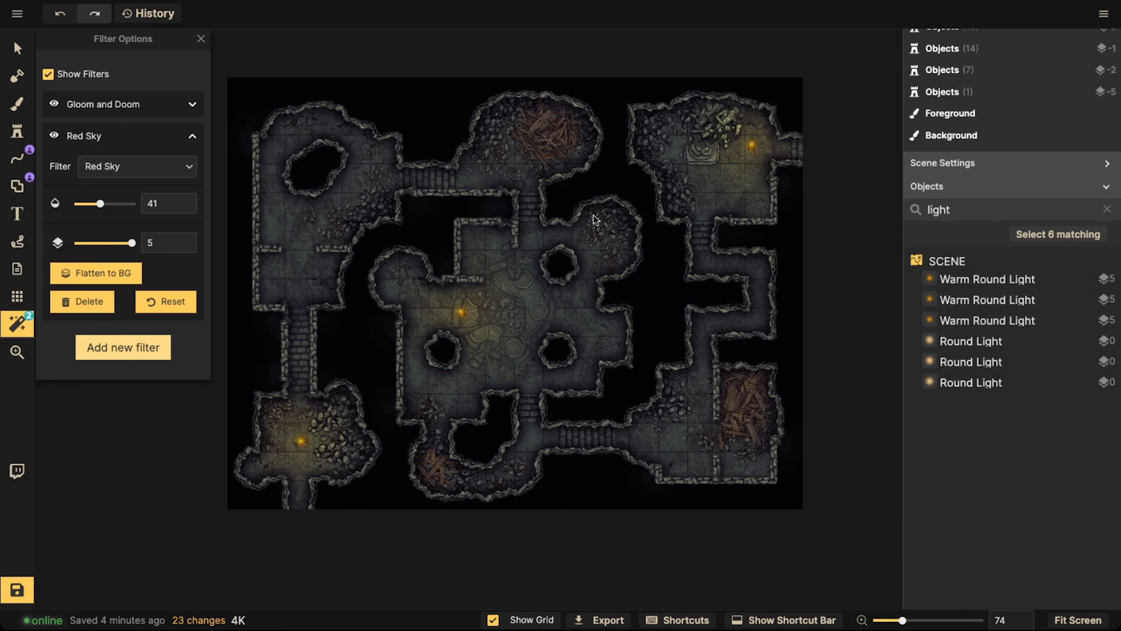
{"action": "left_click", "coordinate": [95, 110]}
{"action": "left_click", "coordinate": [101, 172]}
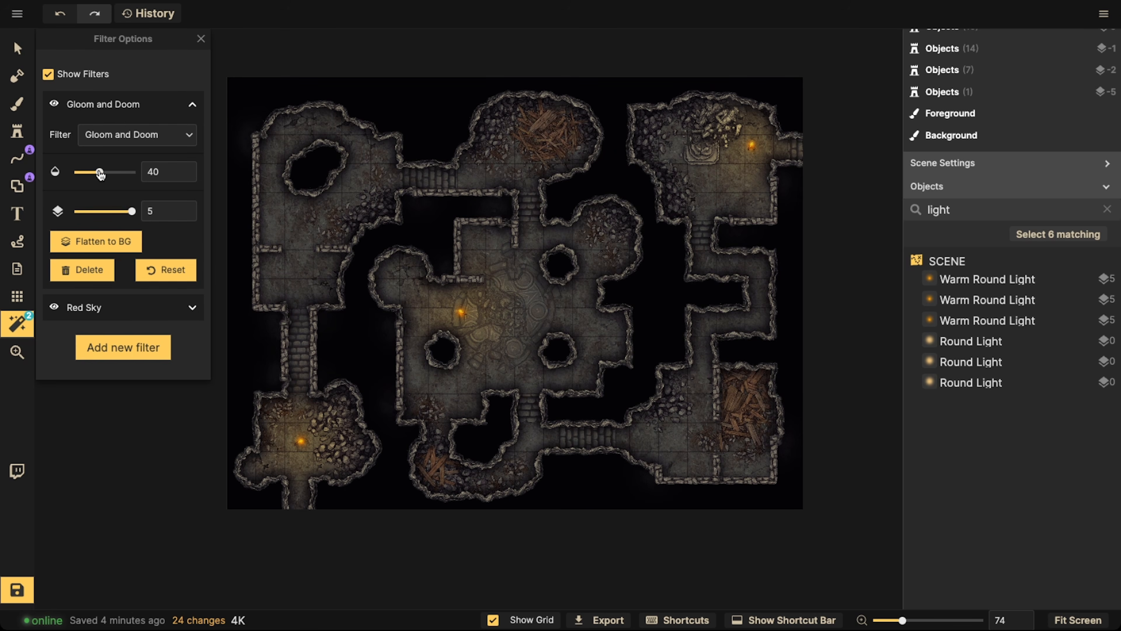
{"action": "left_click", "coordinate": [110, 172]}
{"action": "left_click", "coordinate": [114, 172]}
Set the Top brush layer's blend mode to Darken
{"action": "left_click_drag", "start_coordinate": [248, 181], "coordinate": [359, 187]}
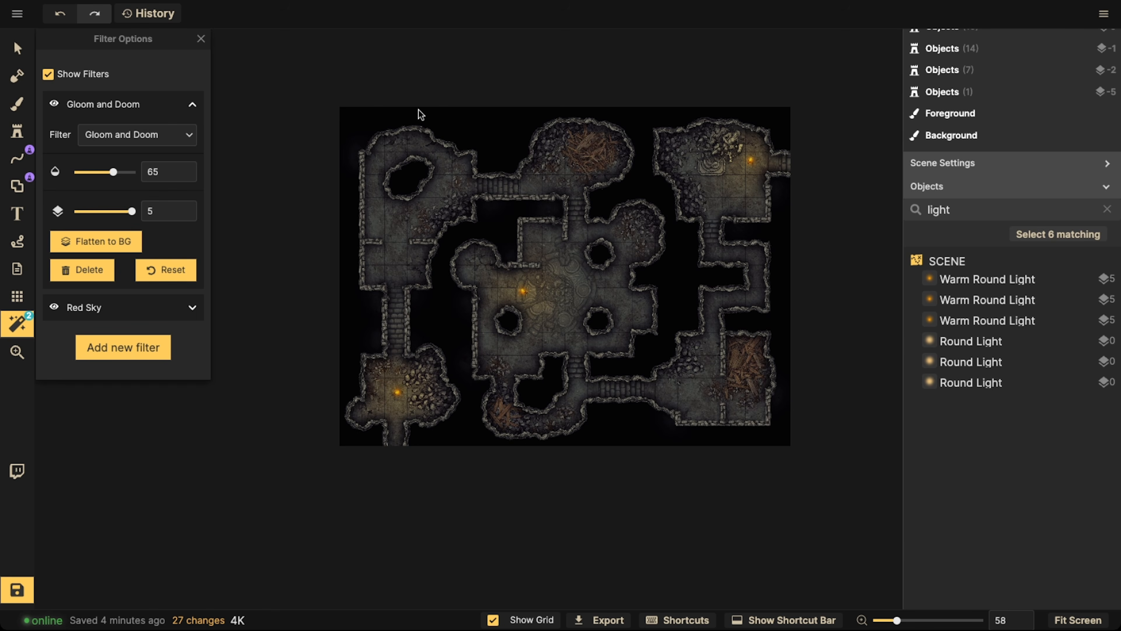
{"action": "scroll", "coordinate": [447, 184], "scroll_direction": "up", "scroll_amount": 4}
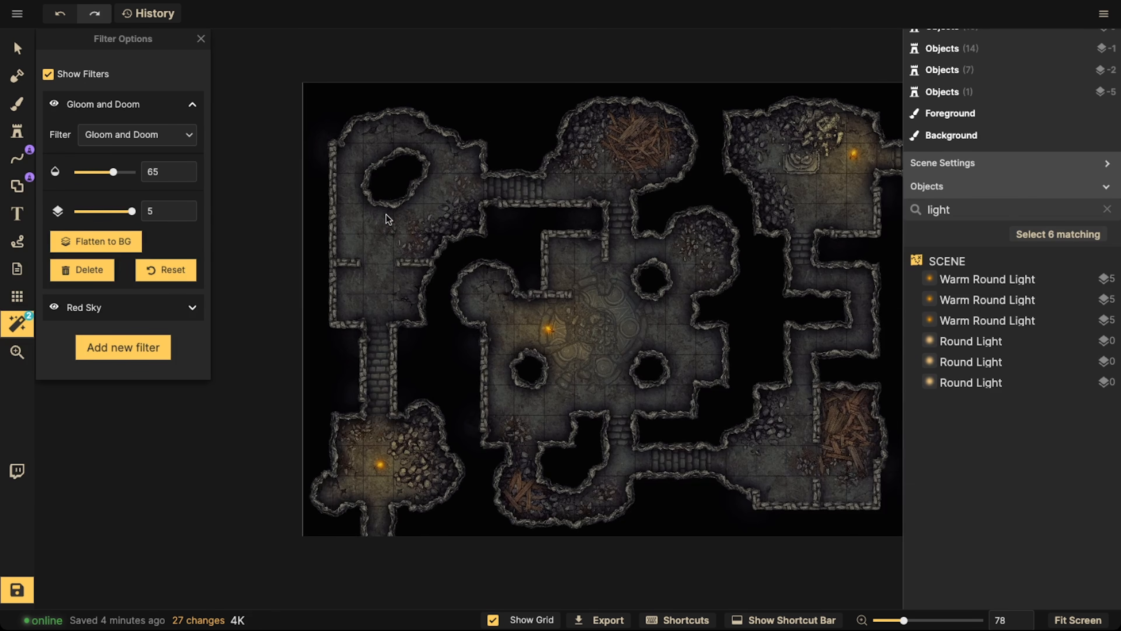
{"action": "left_click_drag", "start_coordinate": [393, 235], "coordinate": [388, 148]}
{"action": "left_click_drag", "start_coordinate": [518, 117], "coordinate": [505, 147]}
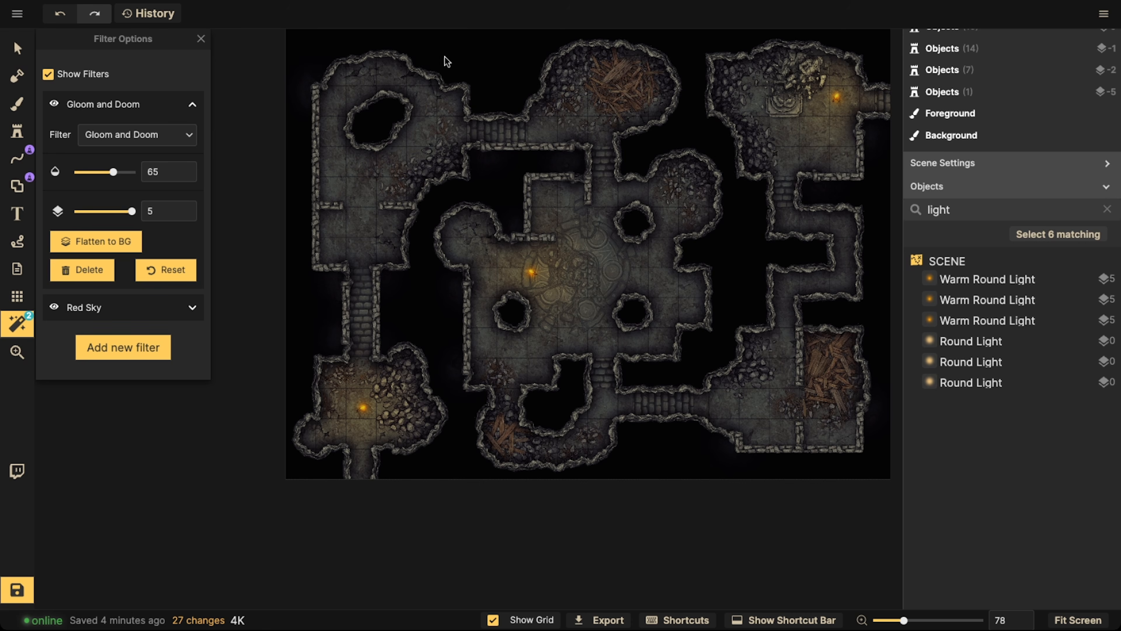
{"action": "scroll", "coordinate": [972, 128], "scroll_direction": "up", "scroll_amount": 2}
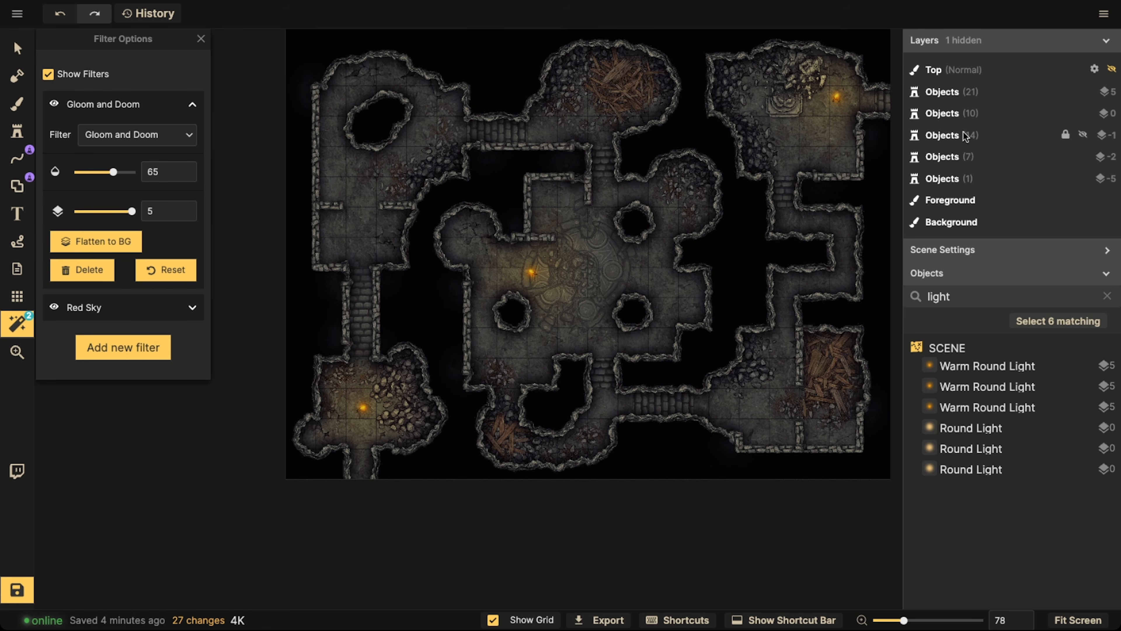
{"action": "left_click", "coordinate": [1094, 70]}
{"action": "left_click", "coordinate": [852, 106]}
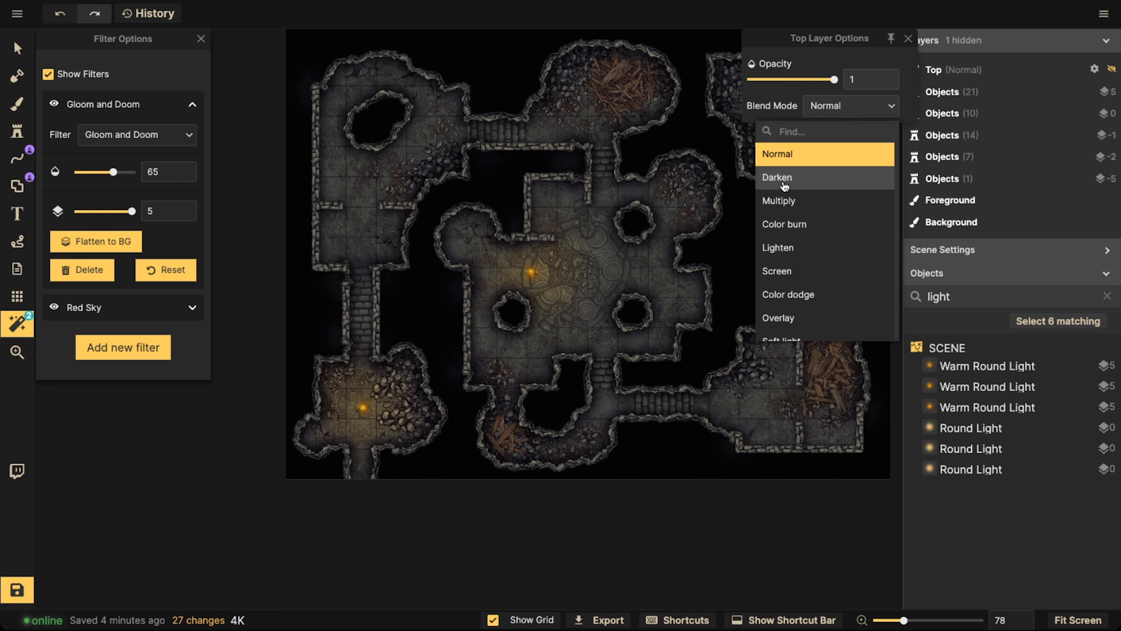
{"action": "left_click", "coordinate": [794, 186]}
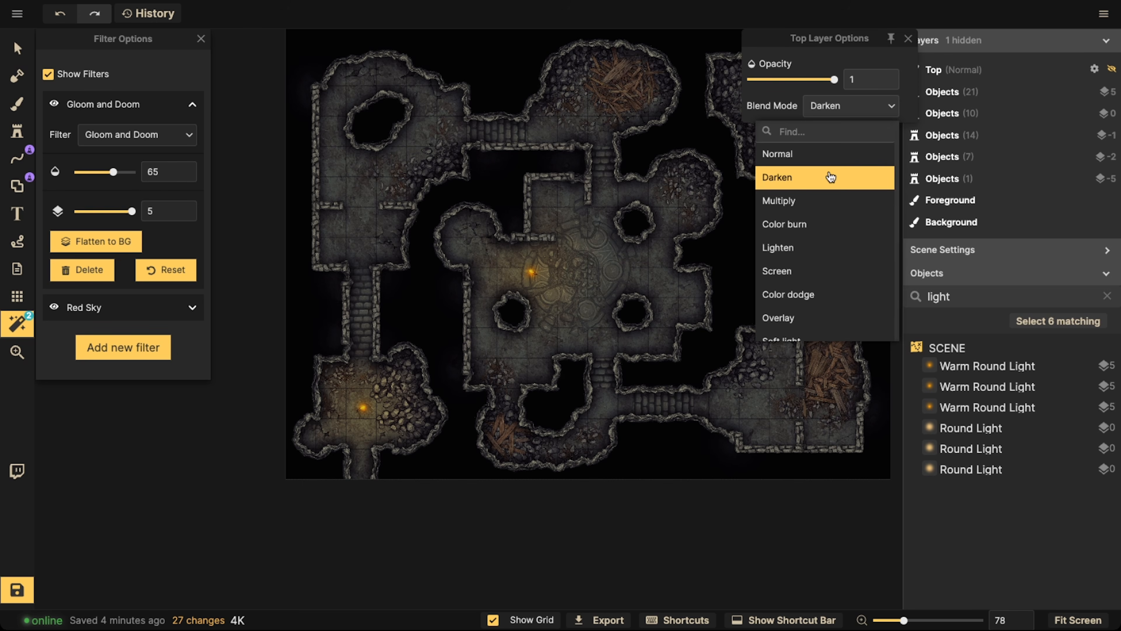
{"action": "left_click", "coordinate": [800, 178]}
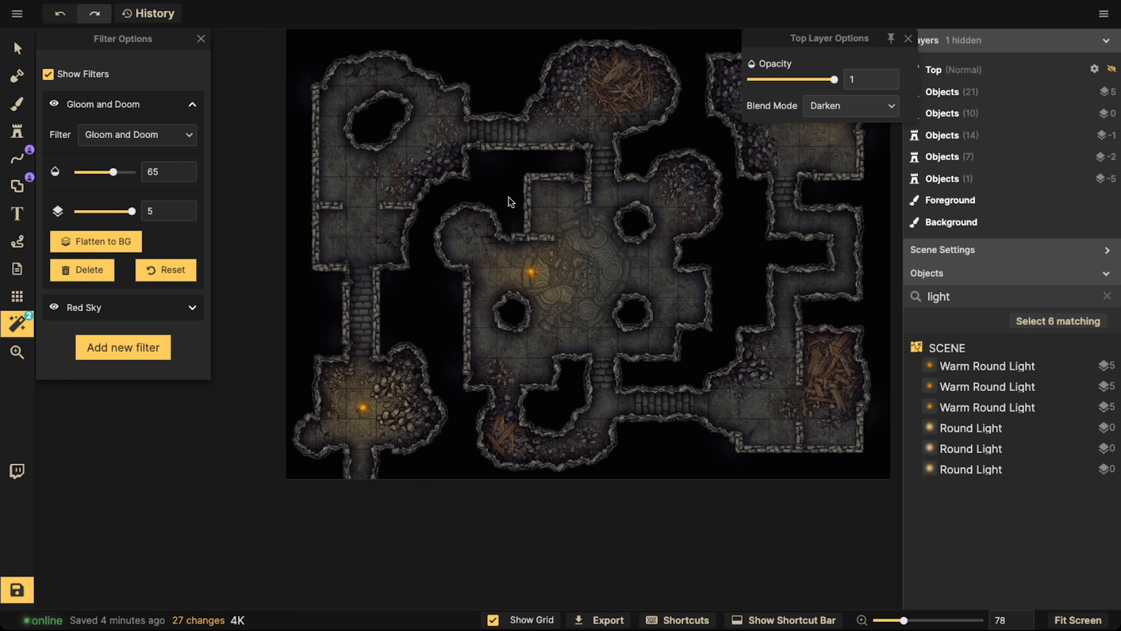
{"action": "left_click", "coordinate": [16, 49]}
{"action": "scroll", "coordinate": [424, 190], "scroll_direction": "down", "scroll_amount": 1}
{"action": "left_click_drag", "start_coordinate": [525, 173], "coordinate": [448, 220]}
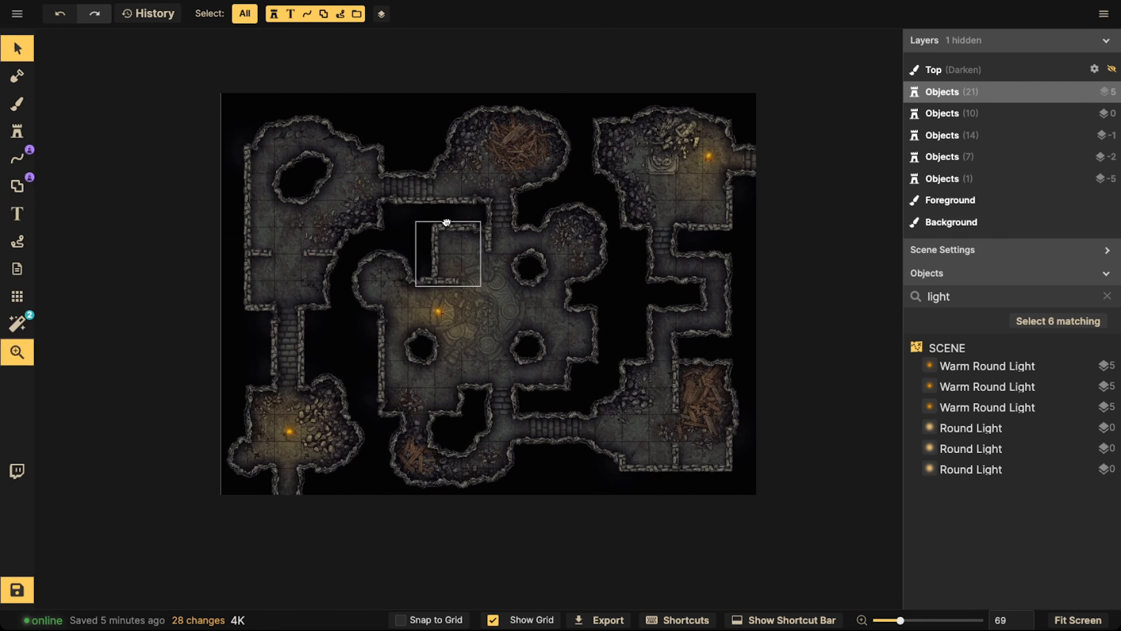
{"action": "scroll", "coordinate": [420, 250], "scroll_direction": "down", "scroll_amount": 1}
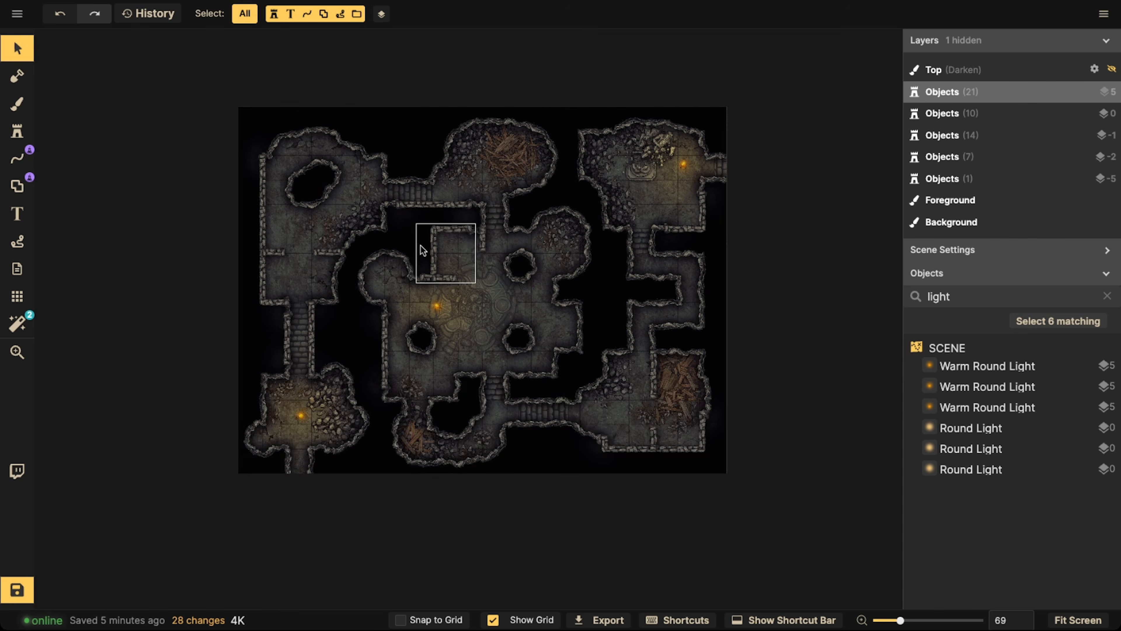
{"action": "scroll", "coordinate": [338, 289], "scroll_direction": "up", "scroll_amount": 1}
{"action": "scroll", "coordinate": [338, 289], "scroll_direction": "up", "scroll_amount": 2}
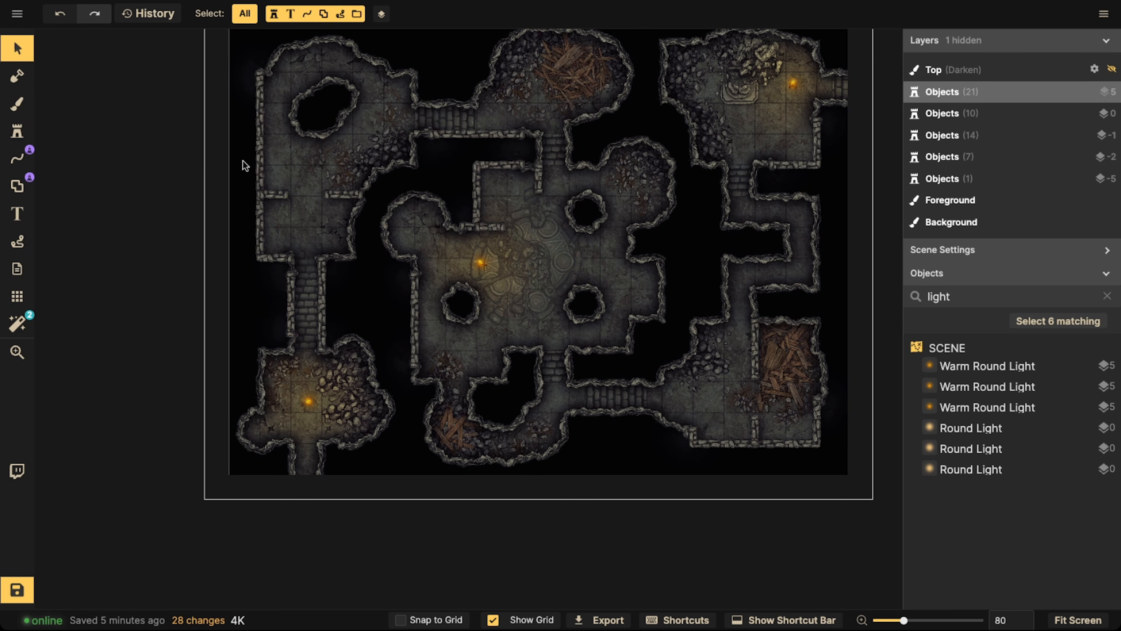
{"action": "scroll", "coordinate": [245, 157], "scroll_direction": "down", "scroll_amount": 1}
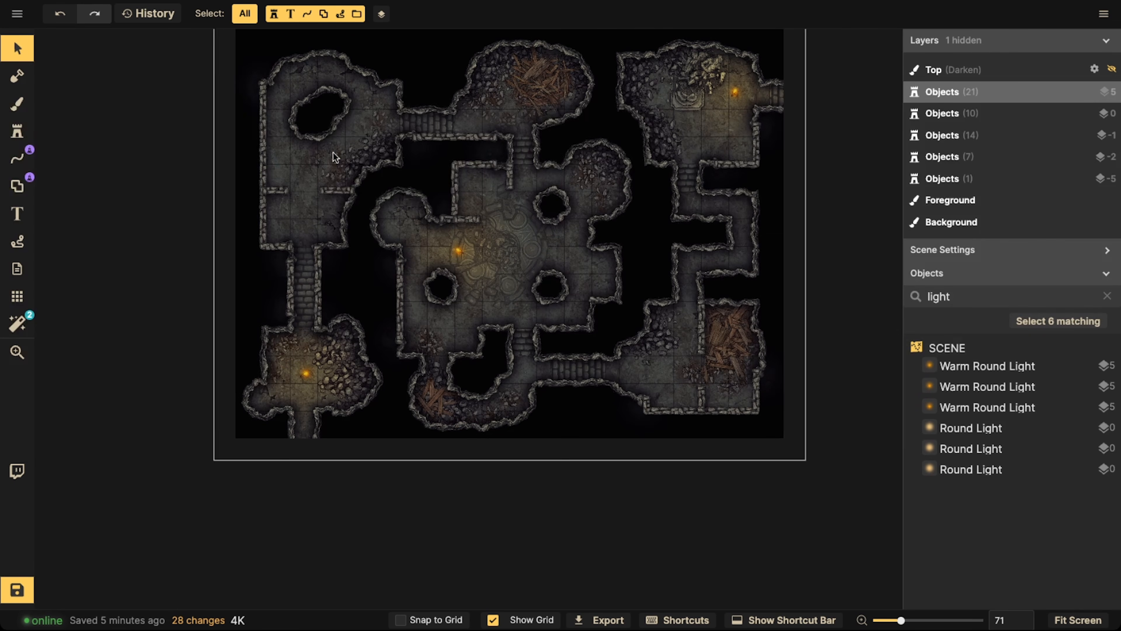
{"action": "key", "text": "space"}
{"action": "left_click_drag", "start_coordinate": [399, 148], "coordinate": [401, 210]}
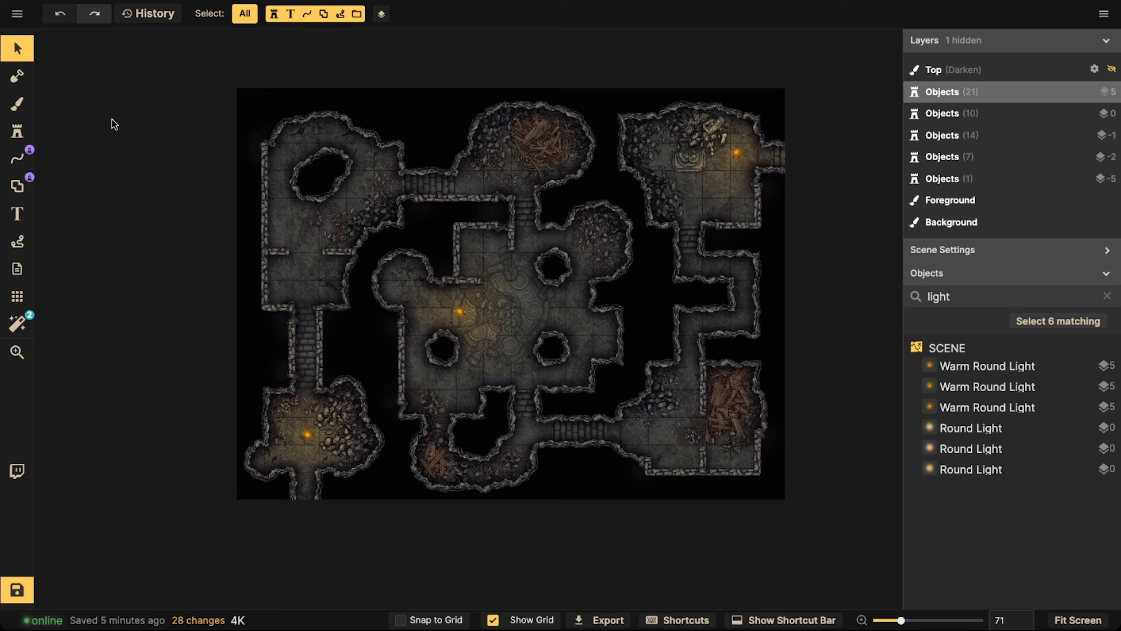
Set up the brush to paint on the Top layer with solid black, 000000, instead of a texture
{"action": "left_click", "coordinate": [17, 103]}
{"action": "left_click", "coordinate": [479, 261]}
{"action": "left_click", "coordinate": [184, 89]}
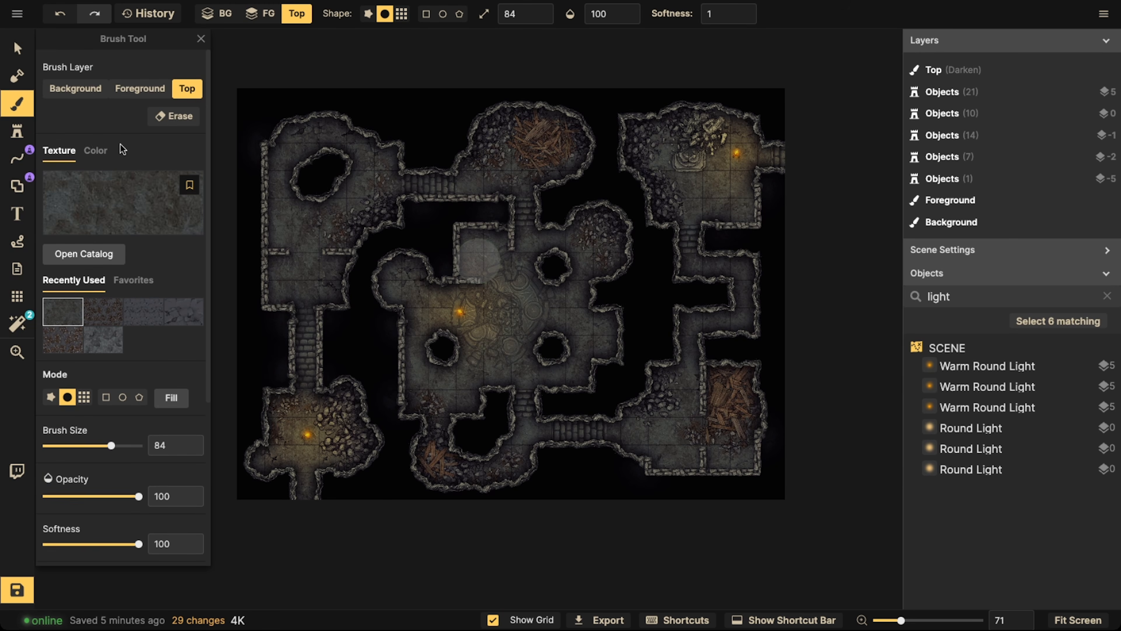
{"action": "left_click", "coordinate": [96, 151]}
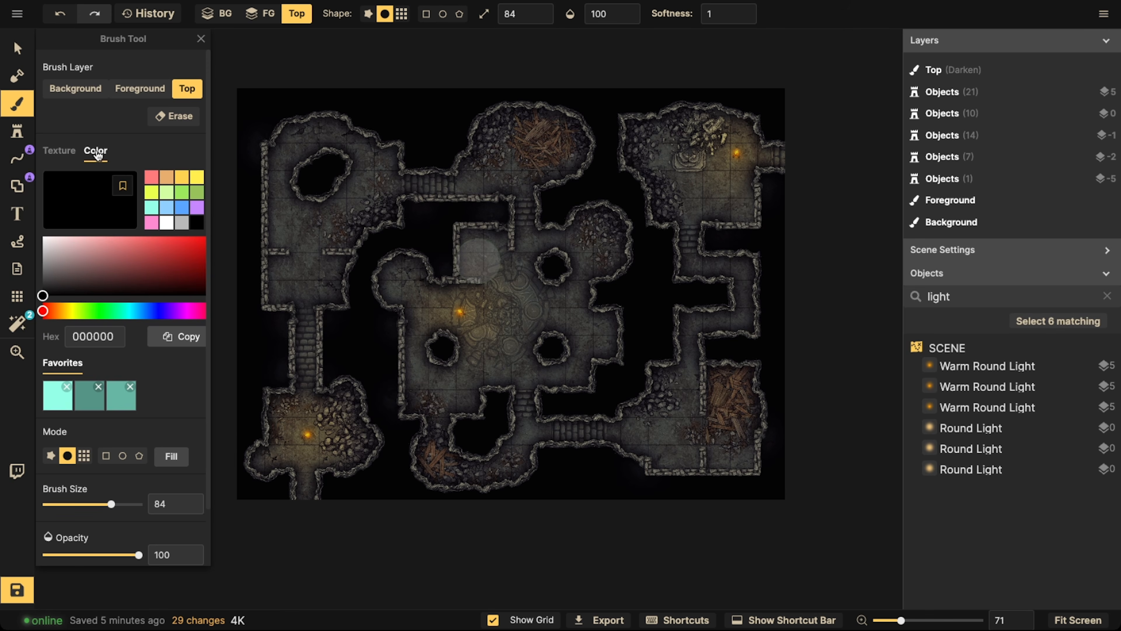
Set the black brush's opacity to 30 and its size to 200
{"action": "left_click", "coordinate": [531, 14]}
{"action": "left_click", "coordinate": [598, 15]}
{"action": "left_click", "coordinate": [561, 65]}
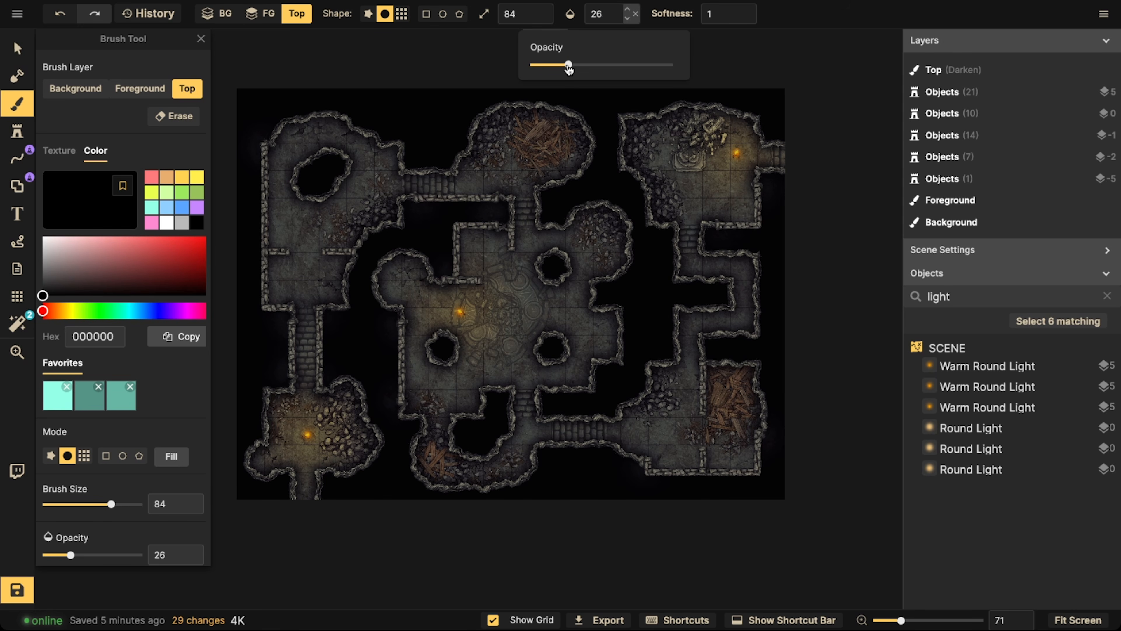
{"action": "left_click_drag", "start_coordinate": [570, 69], "coordinate": [570, 69]}
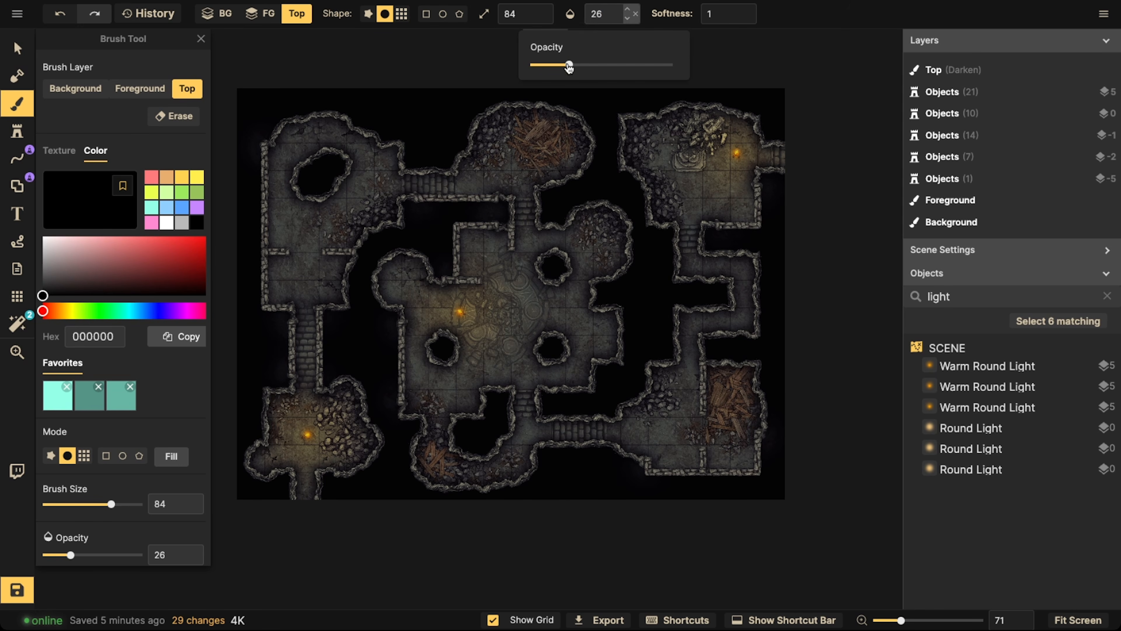
{"action": "left_click", "coordinate": [629, 12]}
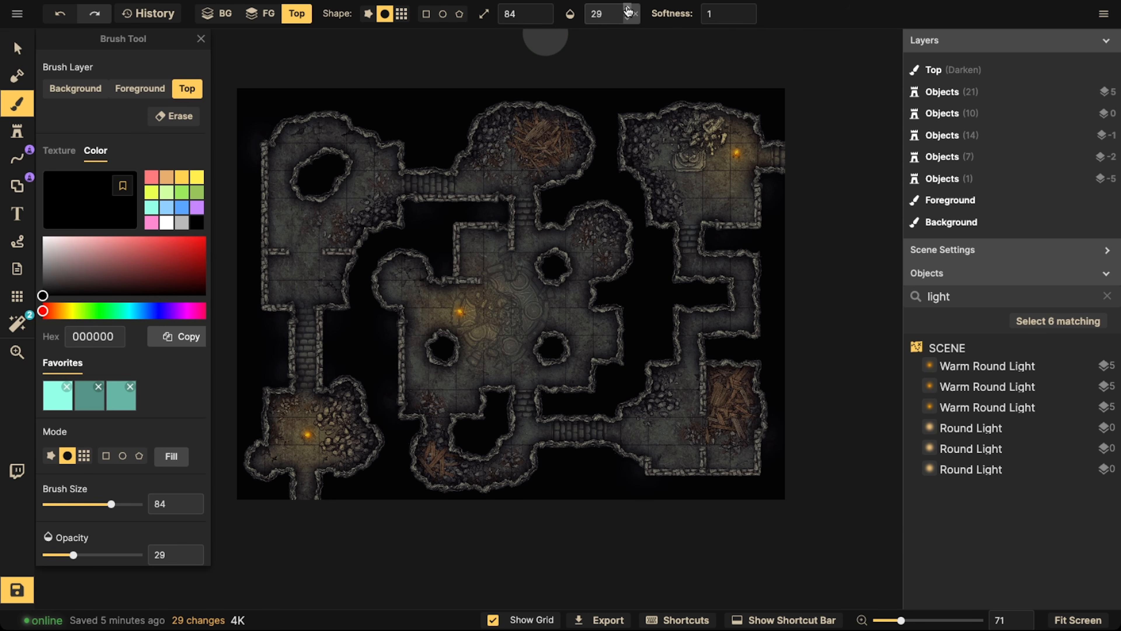
{"action": "left_click", "coordinate": [629, 11]}
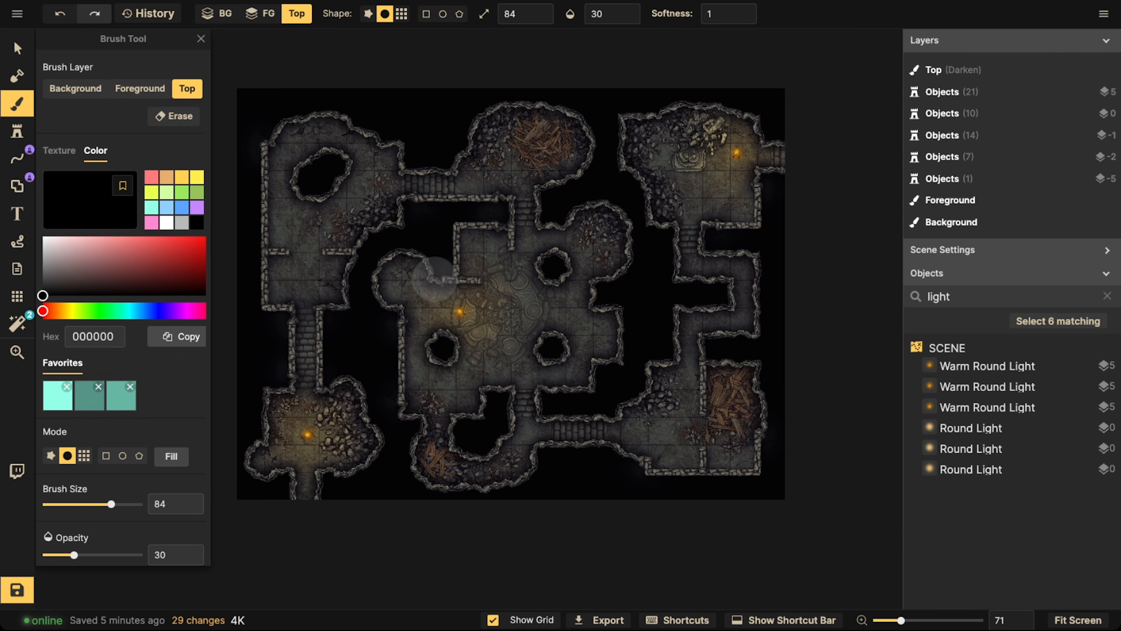
{"action": "key", "text": "]"}
{"action": "key", "text": "]"}
{"action": "key", "text": "]"}
{"action": "key", "text": "]"}
{"action": "key", "text": "]"}
{"action": "key", "text": "]"}
{"action": "key", "text": "]"}
{"action": "key", "text": "]"}
{"action": "key", "text": "]"}
{"action": "key", "text": "]"}
{"action": "key", "text": "]"}
{"action": "key", "text": "]"}
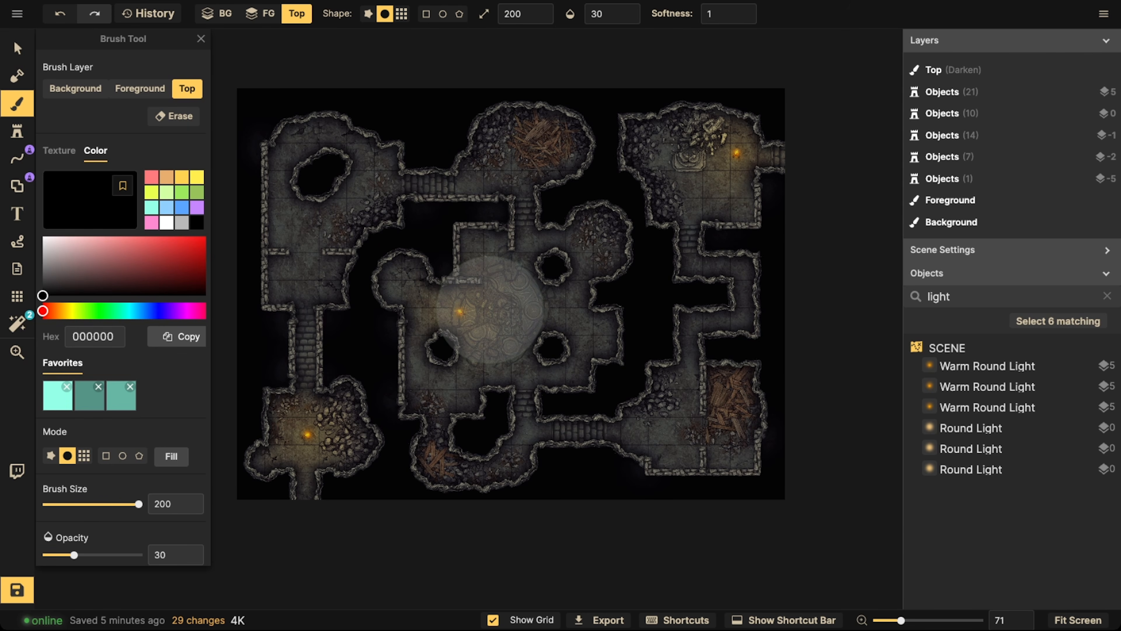
Paint the translucent black over the entire map on the Top layer to darken the dungeon
{"action": "scroll", "coordinate": [484, 268], "scroll_direction": "down", "scroll_amount": 4}
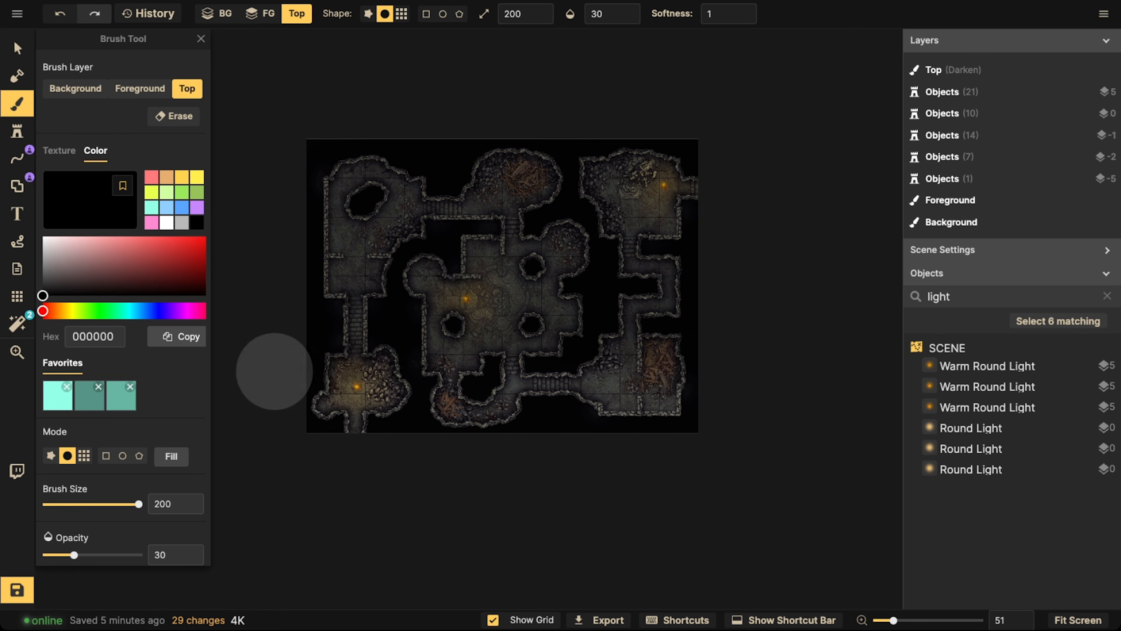
{"action": "mouse_move", "coordinate": [686, 424]}
{"action": "left_mouse_down"}
{"action": "mouse_move", "coordinate": [437, 372]}
{"action": "mouse_move", "coordinate": [285, 300]}
{"action": "mouse_move", "coordinate": [735, 97]}
{"action": "left_mouse_up"}
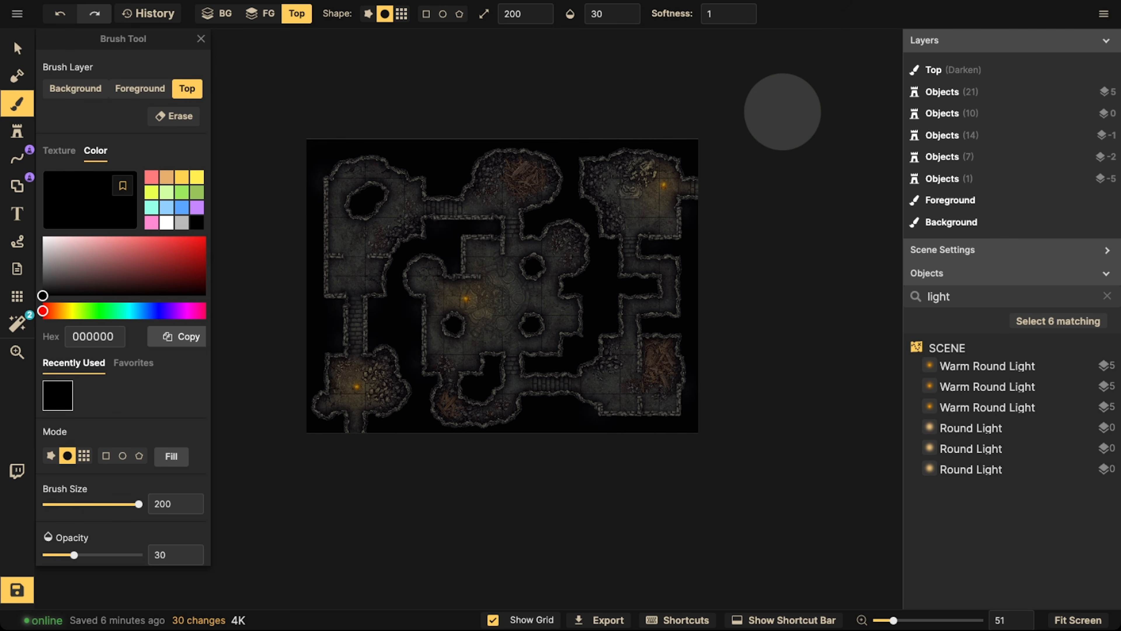
{"action": "scroll", "coordinate": [499, 168], "scroll_direction": "up", "scroll_amount": 3}
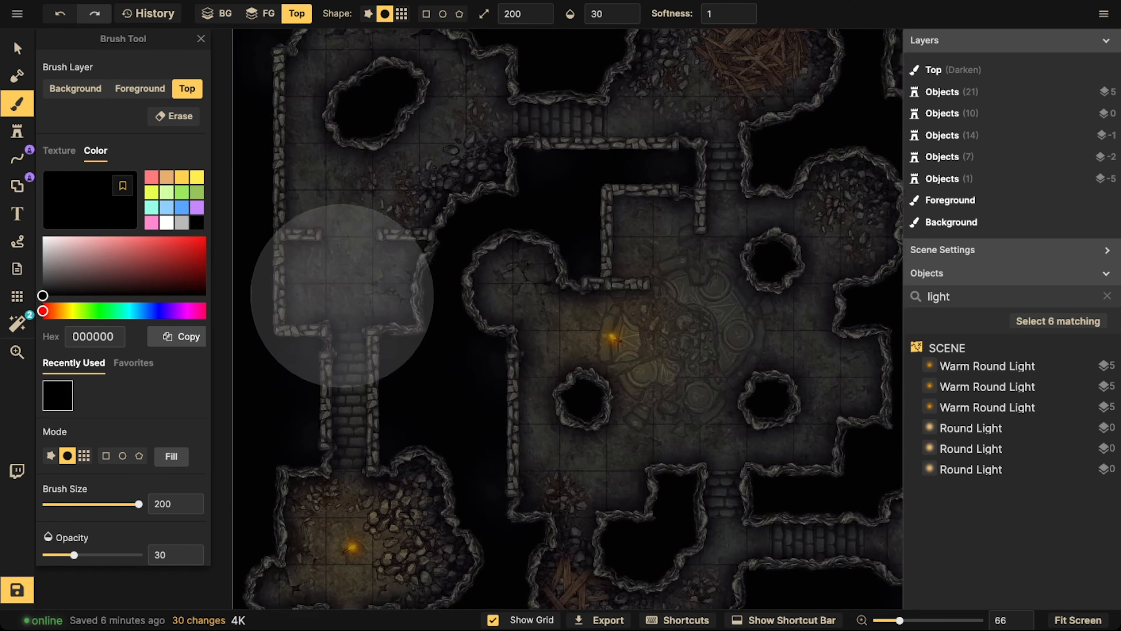
Darken the map's upper-left room with another stroke of translucent black on the Top layer
{"action": "scroll", "coordinate": [343, 295], "scroll_direction": "up", "scroll_amount": 10}
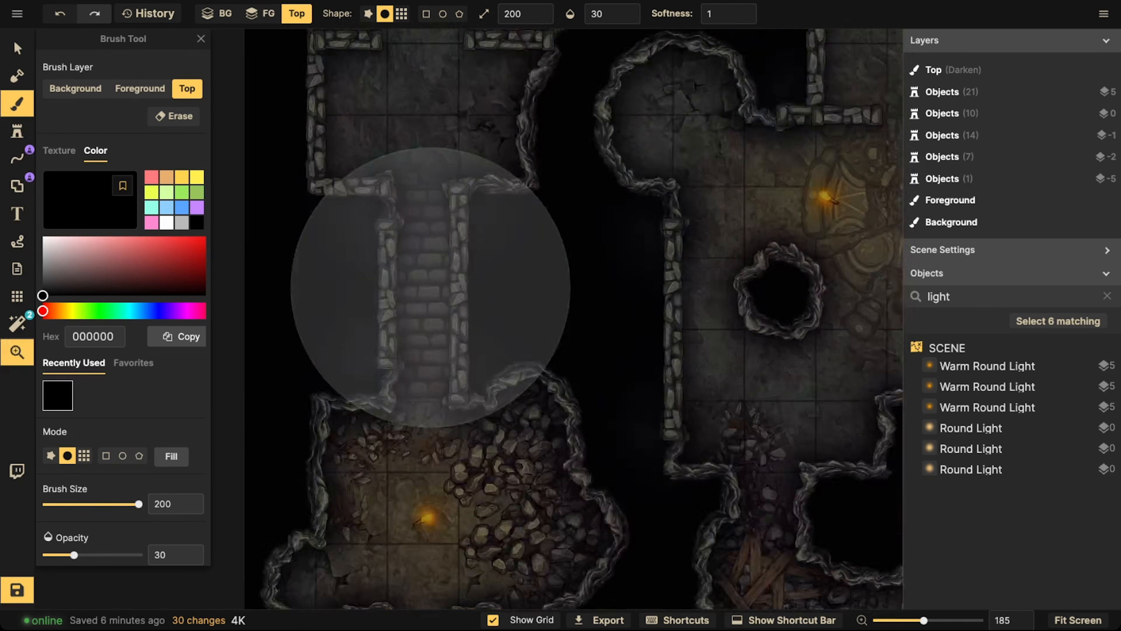
{"action": "left_click_drag", "start_coordinate": [431, 287], "coordinate": [463, 190]}
{"action": "scroll", "coordinate": [455, 449], "scroll_direction": "down", "scroll_amount": 1}
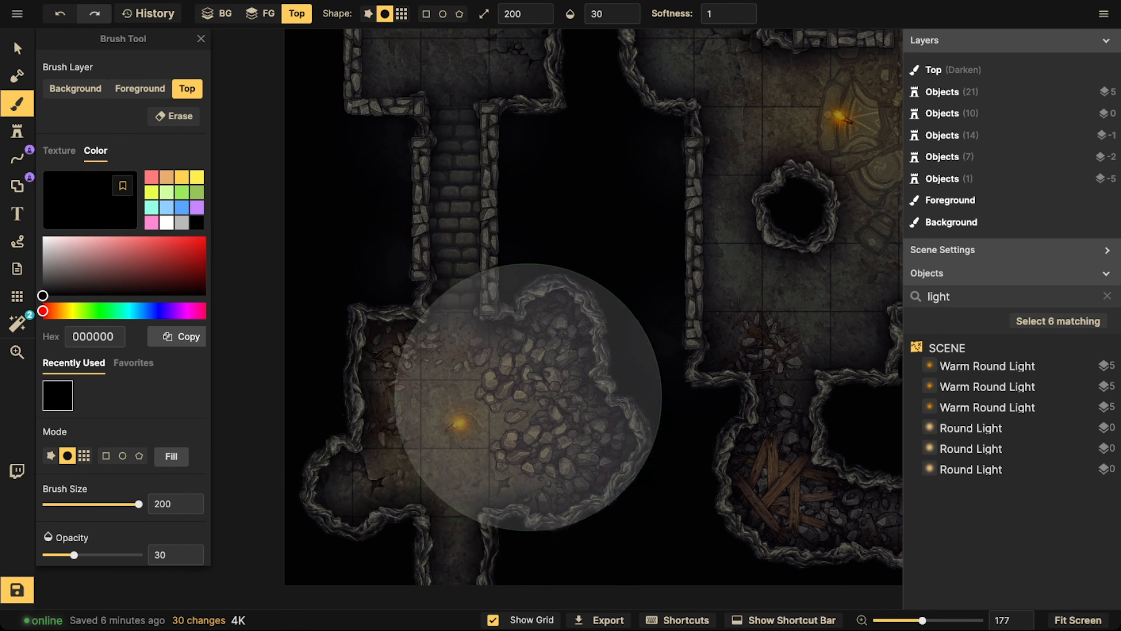
{"action": "mouse_move", "coordinate": [461, 205]}
{"action": "left_mouse_down"}
{"action": "mouse_move", "coordinate": [438, 326]}
{"action": "mouse_move", "coordinate": [448, 550]}
{"action": "left_mouse_up"}
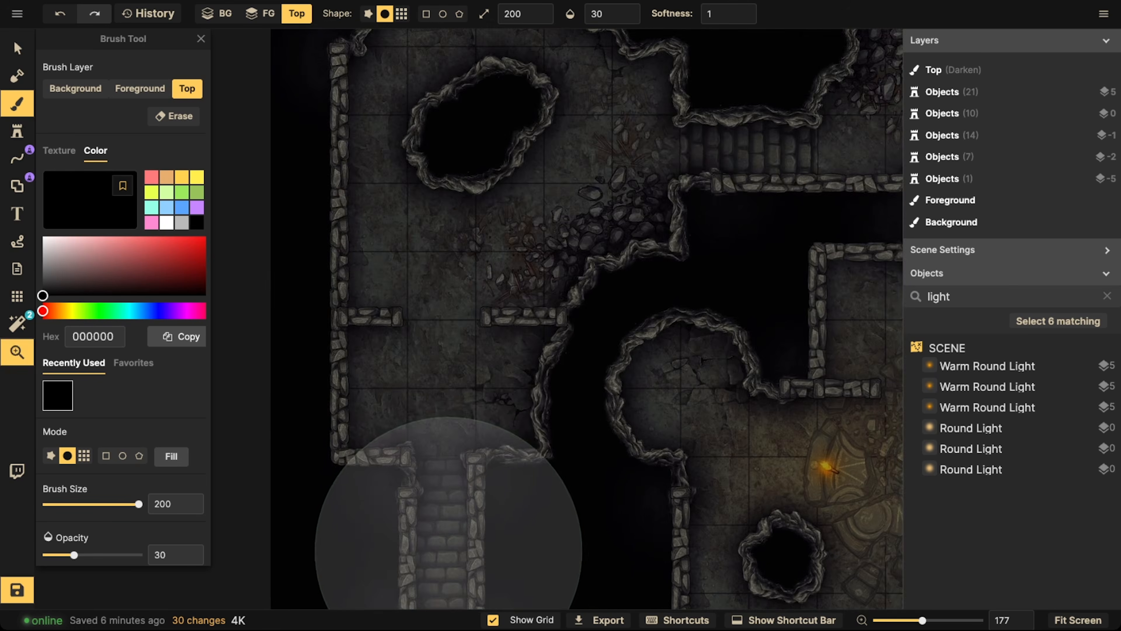
{"action": "scroll", "coordinate": [455, 429], "scroll_direction": "down", "scroll_amount": 3}
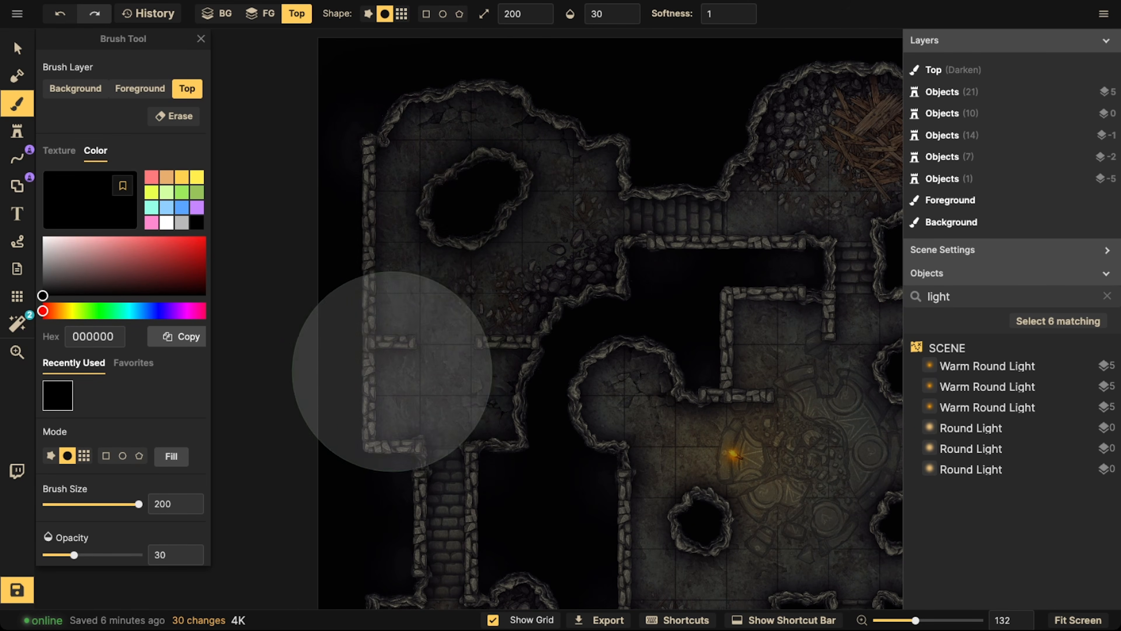
{"action": "left_click", "coordinate": [446, 411]}
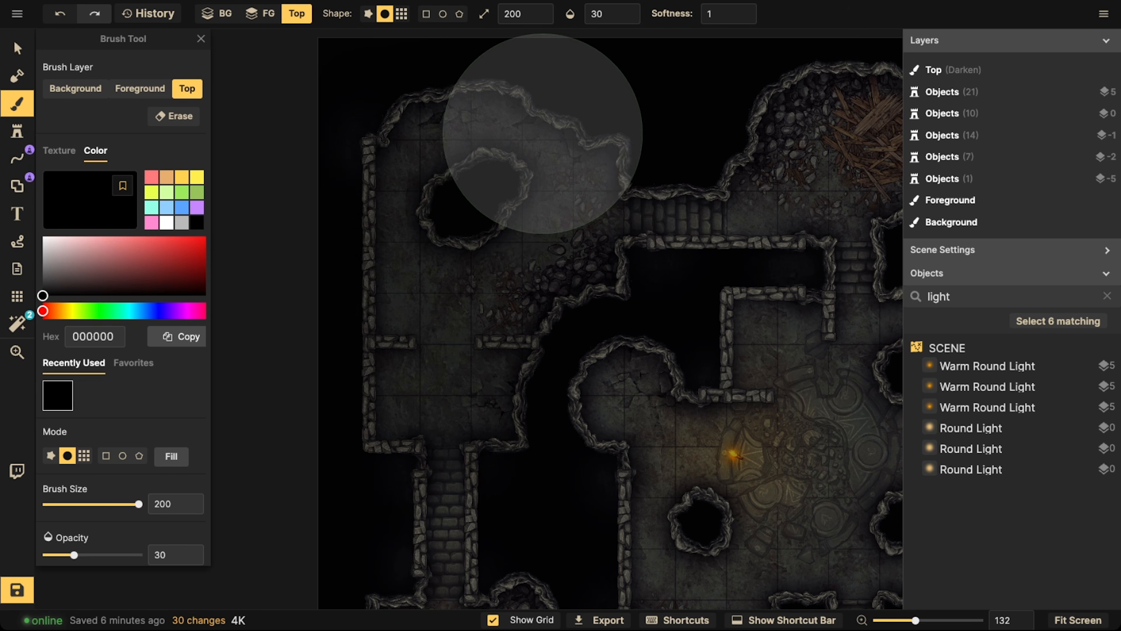
{"action": "scroll", "coordinate": [445, 466], "scroll_direction": "down", "scroll_amount": 5}
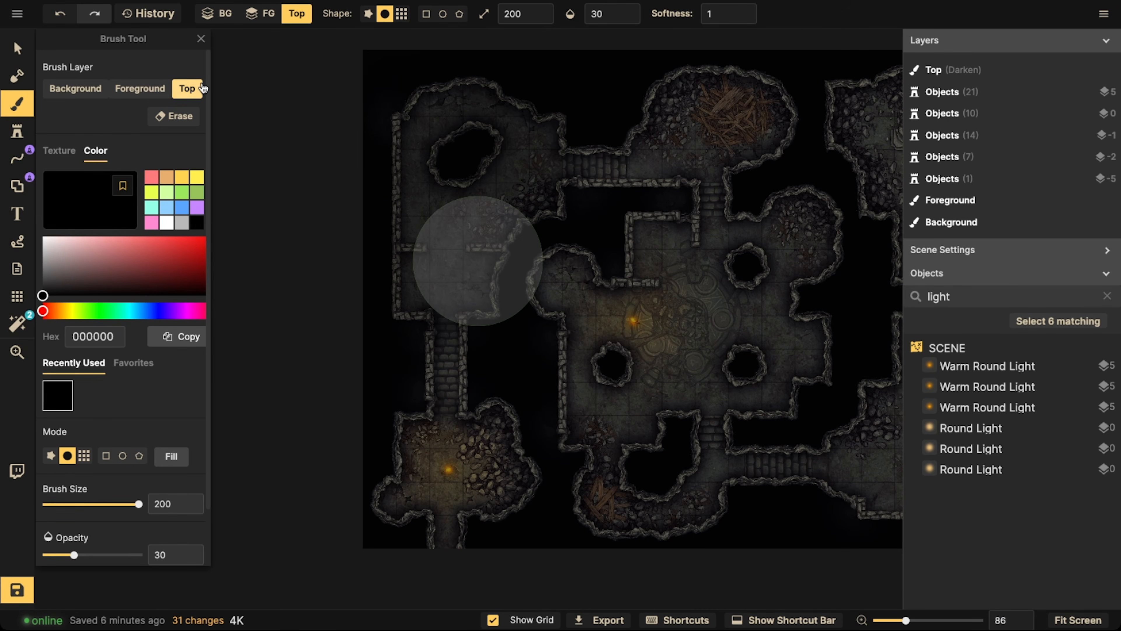
Erase the Top layer's shadow around the torch in the lower-left cave room with a size 80 eraser
{"action": "key", "text": "e"}
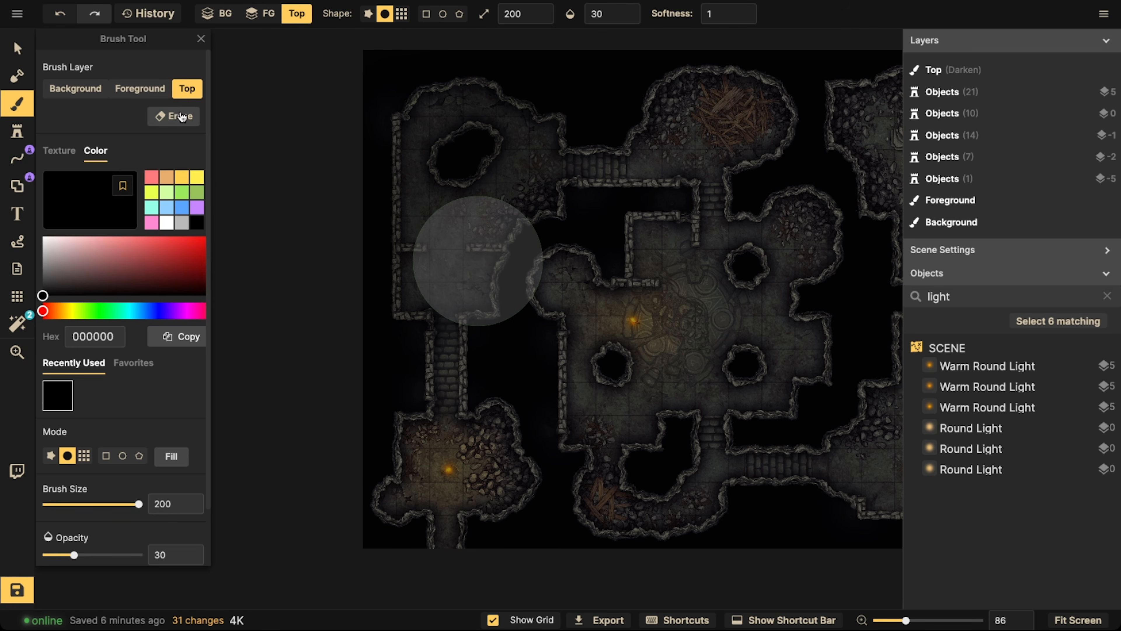
{"action": "key", "text": "bracketleft"}
{"action": "key", "text": "bracketleft"}
{"action": "key", "text": "bracketleft"}
{"action": "key", "text": "bracketleft"}
{"action": "key", "text": "bracketleft"}
{"action": "scroll", "coordinate": [450, 471], "scroll_direction": "up", "scroll_amount": 3}
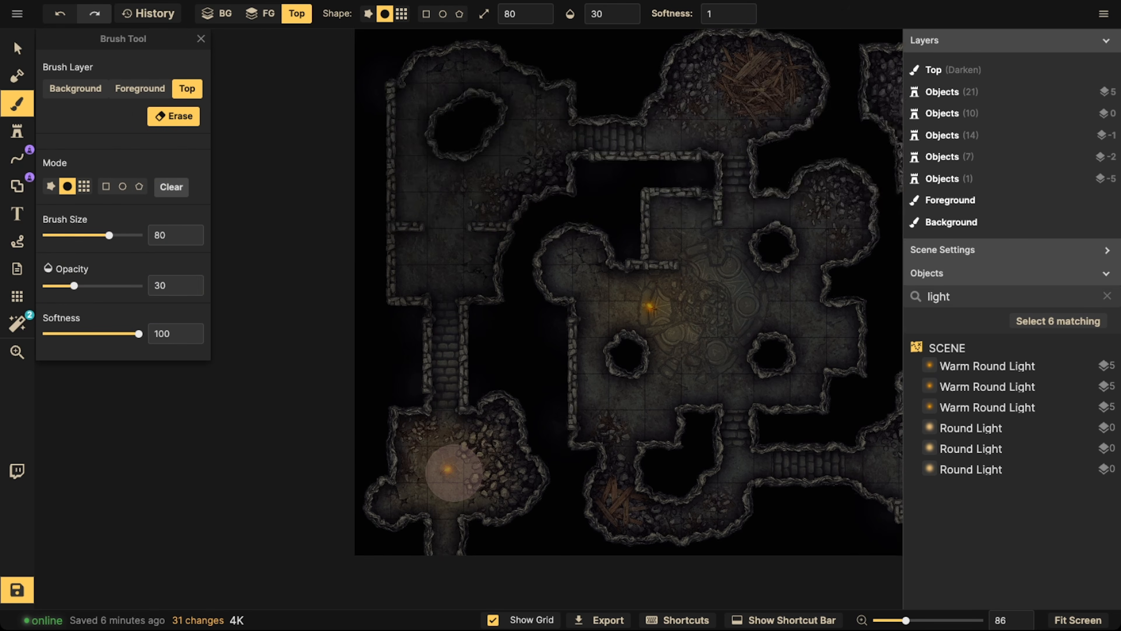
{"action": "mouse_move", "coordinate": [441, 451]}
{"action": "left_mouse_down"}
{"action": "mouse_move", "coordinate": [445, 477]}
{"action": "mouse_move", "coordinate": [427, 467]}
{"action": "mouse_move", "coordinate": [442, 443]}
{"action": "mouse_move", "coordinate": [470, 462]}
{"action": "mouse_move", "coordinate": [464, 453]}
{"action": "mouse_move", "coordinate": [439, 505]}
{"action": "mouse_move", "coordinate": [427, 474]}
{"action": "mouse_move", "coordinate": [434, 445]}
{"action": "mouse_move", "coordinate": [444, 467]}
{"action": "mouse_move", "coordinate": [456, 450]}
{"action": "mouse_move", "coordinate": [447, 443]}
{"action": "mouse_move", "coordinate": [414, 457]}
{"action": "mouse_move", "coordinate": [402, 479]}
{"action": "left_mouse_up"}
{"action": "scroll", "coordinate": [528, 315], "scroll_direction": "down", "scroll_amount": 5}
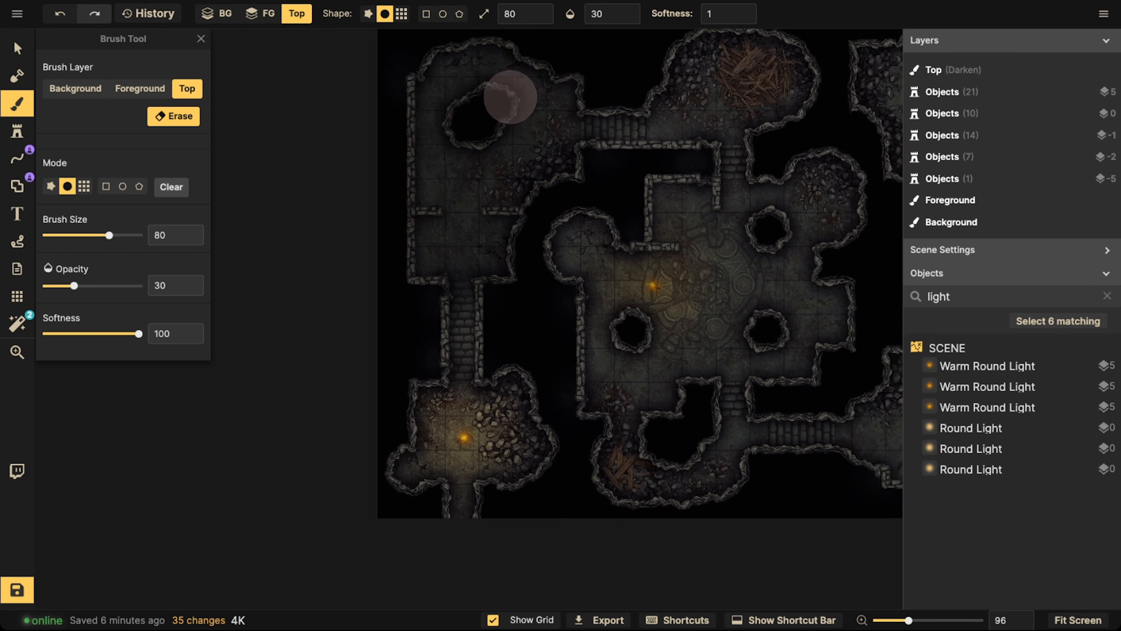
Paint translucent black over the wood debris room at the map's top centre and its adjoining stairs, using brush sizes 120 and 140
{"action": "left_click_drag", "start_coordinate": [579, 99], "coordinate": [339, 164]}
{"action": "scroll", "coordinate": [317, 178], "scroll_direction": "up", "scroll_amount": 5}
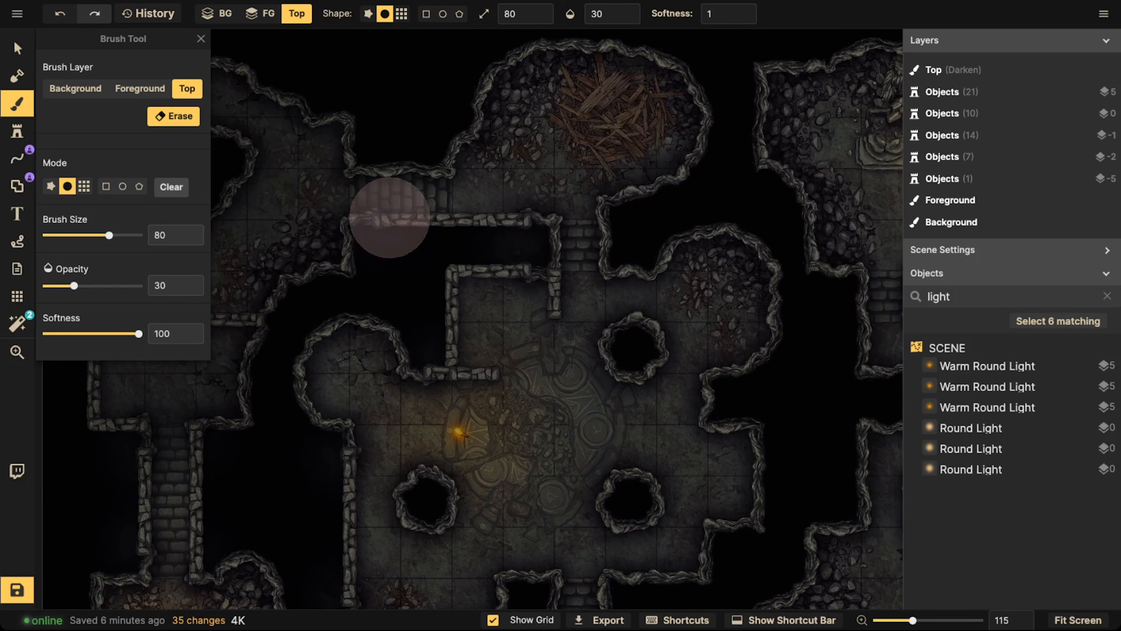
{"action": "scroll", "coordinate": [362, 226], "scroll_direction": "up", "scroll_amount": 3}
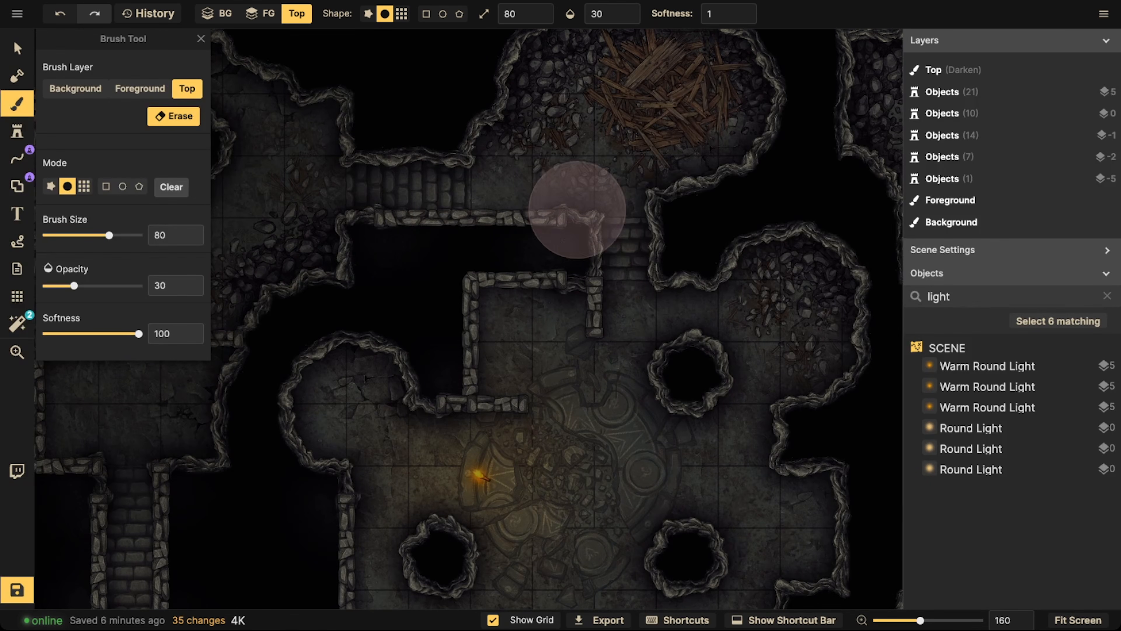
{"action": "scroll", "coordinate": [577, 210], "scroll_direction": "down", "scroll_amount": 2}
{"action": "left_click", "coordinate": [178, 120]}
{"action": "key", "text": "bracketright"}
{"action": "key", "text": "bracketright"}
{"action": "key", "text": "bracketright"}
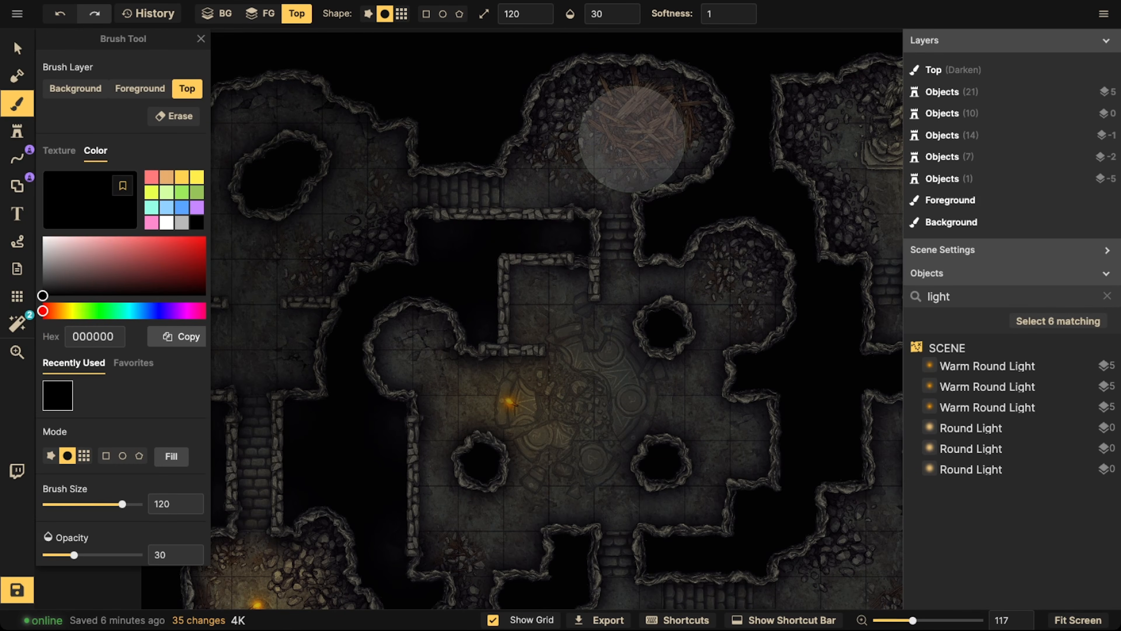
{"action": "mouse_move", "coordinate": [627, 139]}
{"action": "left_mouse_down"}
{"action": "mouse_move", "coordinate": [541, 106]}
{"action": "mouse_move", "coordinate": [677, 94]}
{"action": "mouse_move", "coordinate": [698, 119]}
{"action": "mouse_move", "coordinate": [646, 174]}
{"action": "left_mouse_up"}
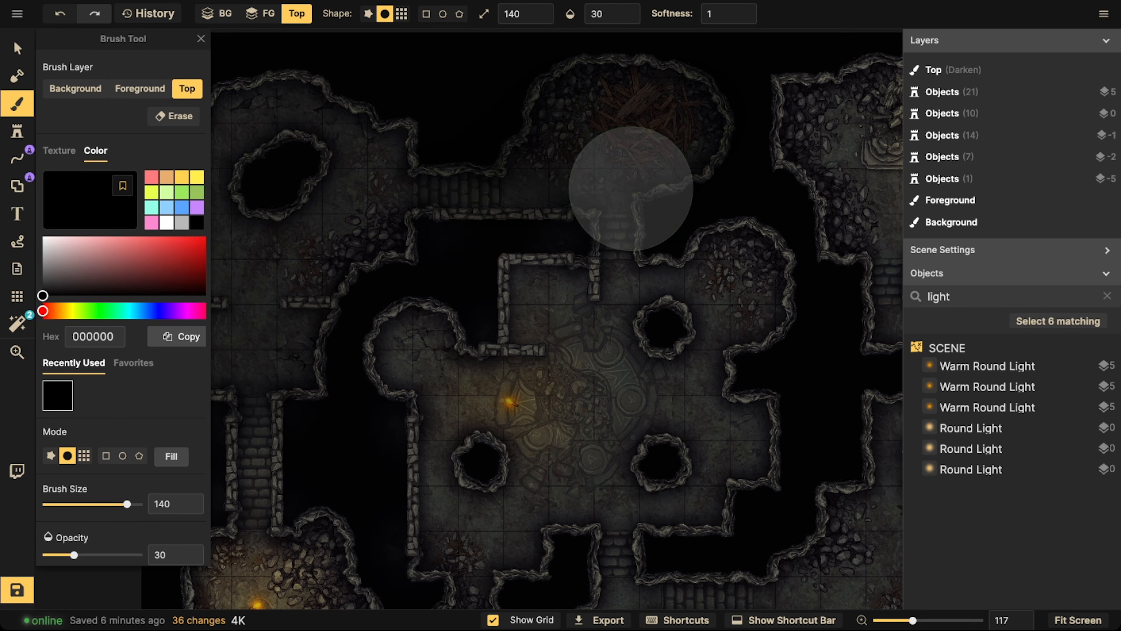
{"action": "left_click", "coordinate": [615, 223]}
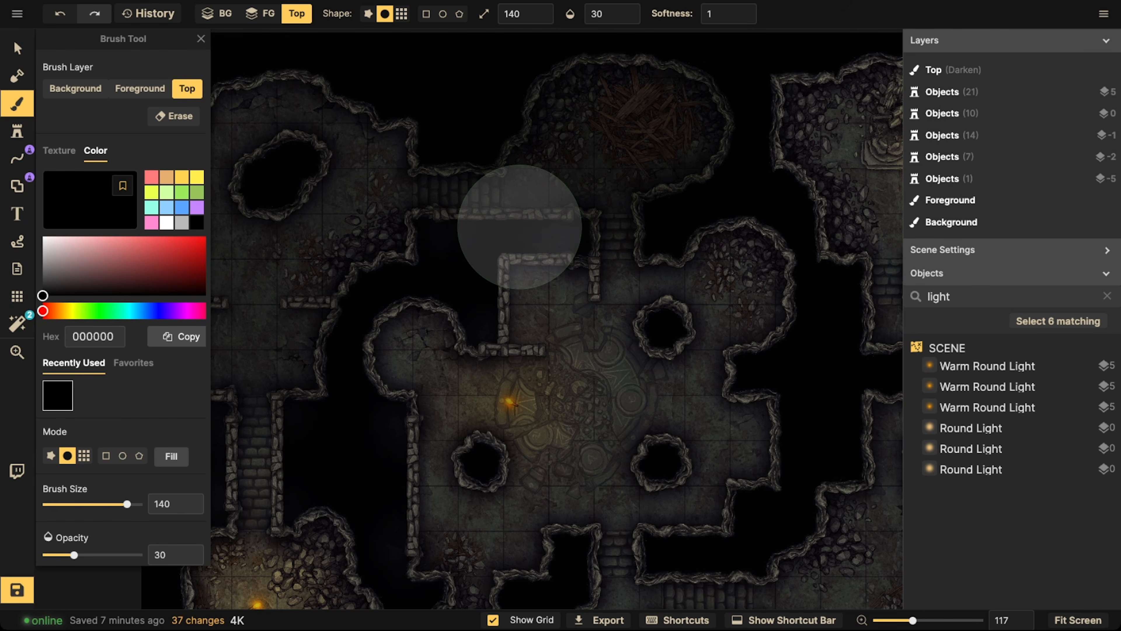
Darken the curved rubble passage south of the central chamber and the chamber's west side with the size 140 black brush
{"action": "scroll", "coordinate": [388, 132], "scroll_direction": "down", "scroll_amount": 4}
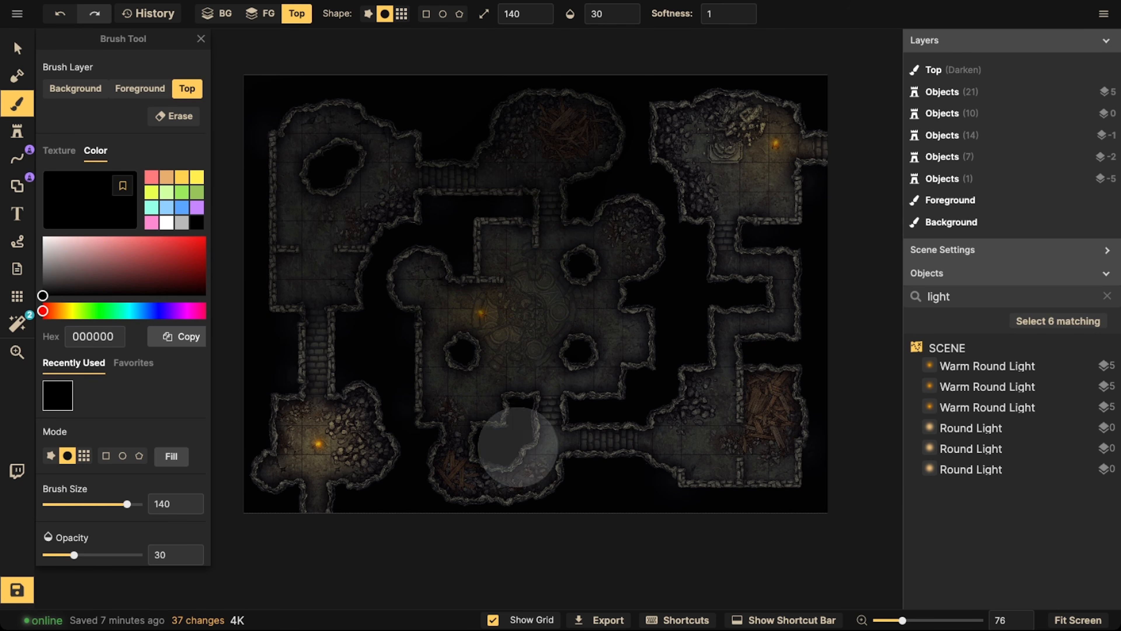
{"action": "mouse_move", "coordinate": [518, 447]}
{"action": "left_mouse_down"}
{"action": "mouse_move", "coordinate": [669, 375]}
{"action": "mouse_move", "coordinate": [596, 480]}
{"action": "left_mouse_up"}
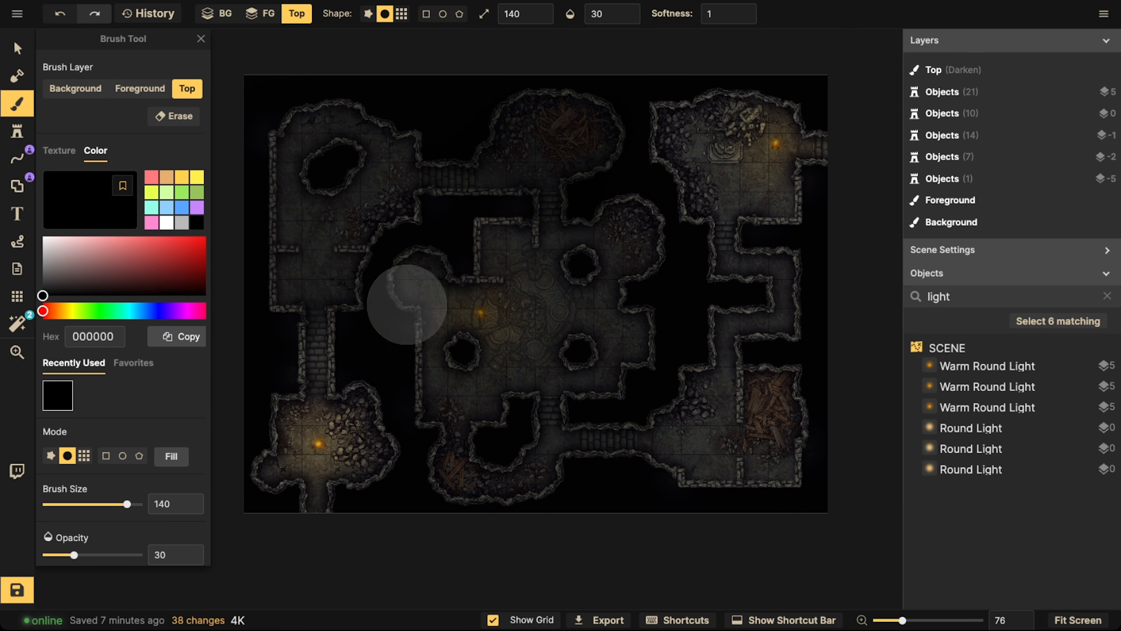
{"action": "mouse_move", "coordinate": [407, 305]}
{"action": "left_mouse_down"}
{"action": "mouse_move", "coordinate": [603, 212]}
{"action": "mouse_move", "coordinate": [672, 237]}
{"action": "mouse_move", "coordinate": [576, 457]}
{"action": "mouse_move", "coordinate": [478, 261]}
{"action": "mouse_move", "coordinate": [491, 303]}
{"action": "mouse_move", "coordinate": [478, 302]}
{"action": "mouse_move", "coordinate": [491, 300]}
{"action": "mouse_move", "coordinate": [500, 346]}
{"action": "mouse_move", "coordinate": [495, 301]}
{"action": "mouse_move", "coordinate": [542, 299]}
{"action": "mouse_move", "coordinate": [425, 338]}
{"action": "mouse_move", "coordinate": [426, 294]}
{"action": "mouse_move", "coordinate": [489, 293]}
{"action": "mouse_move", "coordinate": [500, 359]}
{"action": "mouse_move", "coordinate": [450, 310]}
{"action": "mouse_move", "coordinate": [566, 280]}
{"action": "mouse_move", "coordinate": [588, 304]}
{"action": "mouse_move", "coordinate": [534, 310]}
{"action": "mouse_move", "coordinate": [531, 288]}
{"action": "mouse_move", "coordinate": [518, 330]}
{"action": "mouse_move", "coordinate": [456, 408]}
{"action": "mouse_move", "coordinate": [457, 436]}
{"action": "left_mouse_up"}
Erase the Top layer's shadow around the torch in the central chamber and lighten the surrounding floor at size 140
{"action": "left_click", "coordinate": [174, 115]}
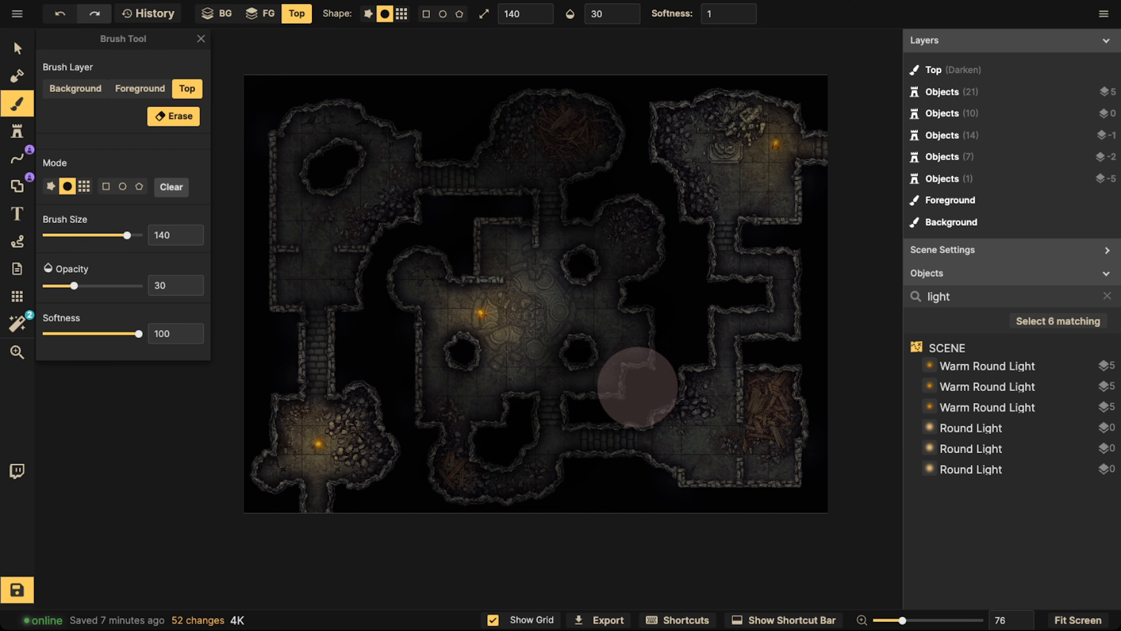
{"action": "left_click_drag", "start_coordinate": [554, 428], "coordinate": [557, 394]}
{"action": "mouse_move", "coordinate": [561, 243]}
{"action": "left_mouse_down"}
{"action": "mouse_move", "coordinate": [547, 223]}
{"action": "mouse_move", "coordinate": [565, 202]}
{"action": "mouse_move", "coordinate": [547, 248]}
{"action": "mouse_move", "coordinate": [557, 194]}
{"action": "left_mouse_up"}
{"action": "mouse_move", "coordinate": [640, 241]}
{"action": "left_mouse_down"}
{"action": "mouse_move", "coordinate": [604, 251]}
{"action": "mouse_move", "coordinate": [591, 228]}
{"action": "mouse_move", "coordinate": [573, 240]}
{"action": "mouse_move", "coordinate": [613, 255]}
{"action": "mouse_move", "coordinate": [587, 286]}
{"action": "mouse_move", "coordinate": [642, 309]}
{"action": "left_mouse_up"}
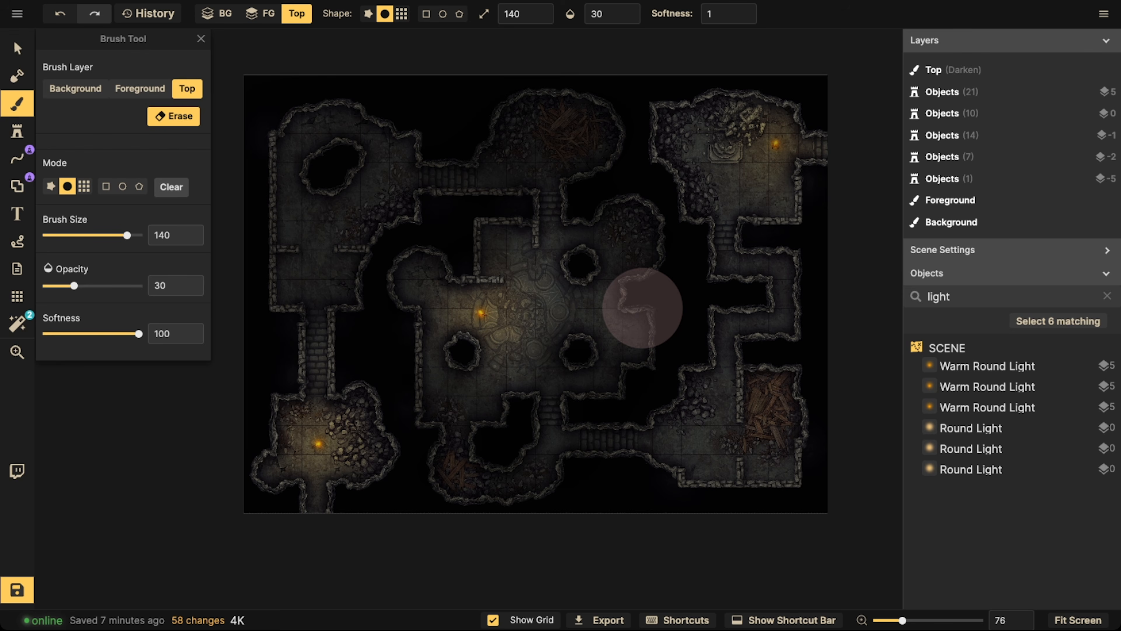
Paint translucent black over the lower-right debris room and the corridors along the map's east side
{"action": "key", "text": "e"}
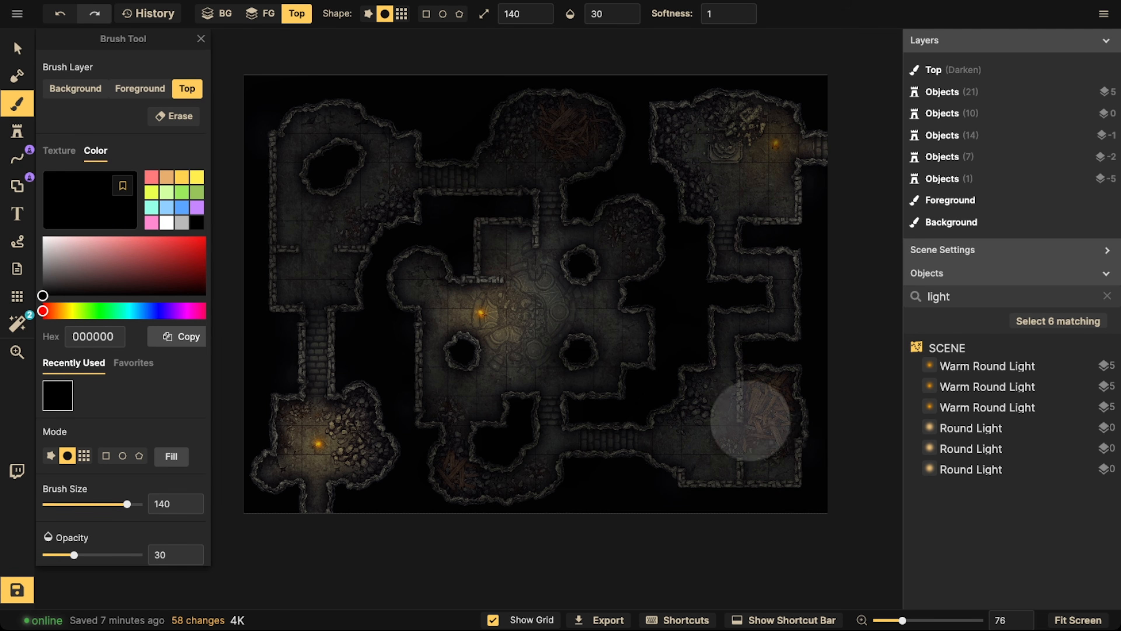
{"action": "left_click", "coordinate": [751, 421]}
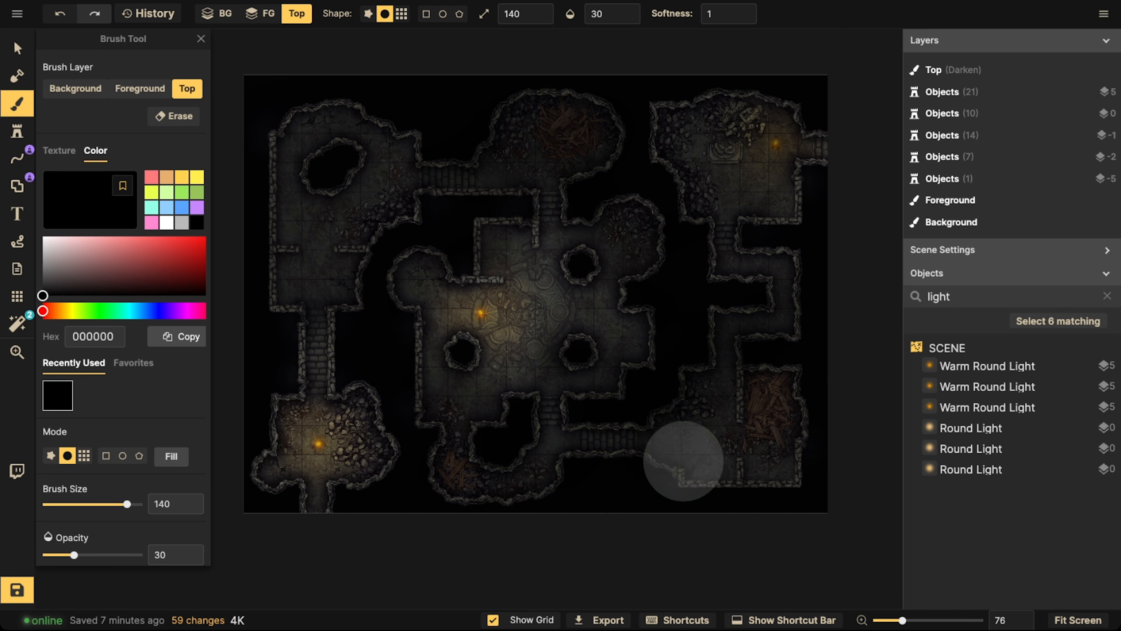
{"action": "left_click_drag", "start_coordinate": [749, 237], "coordinate": [823, 285]}
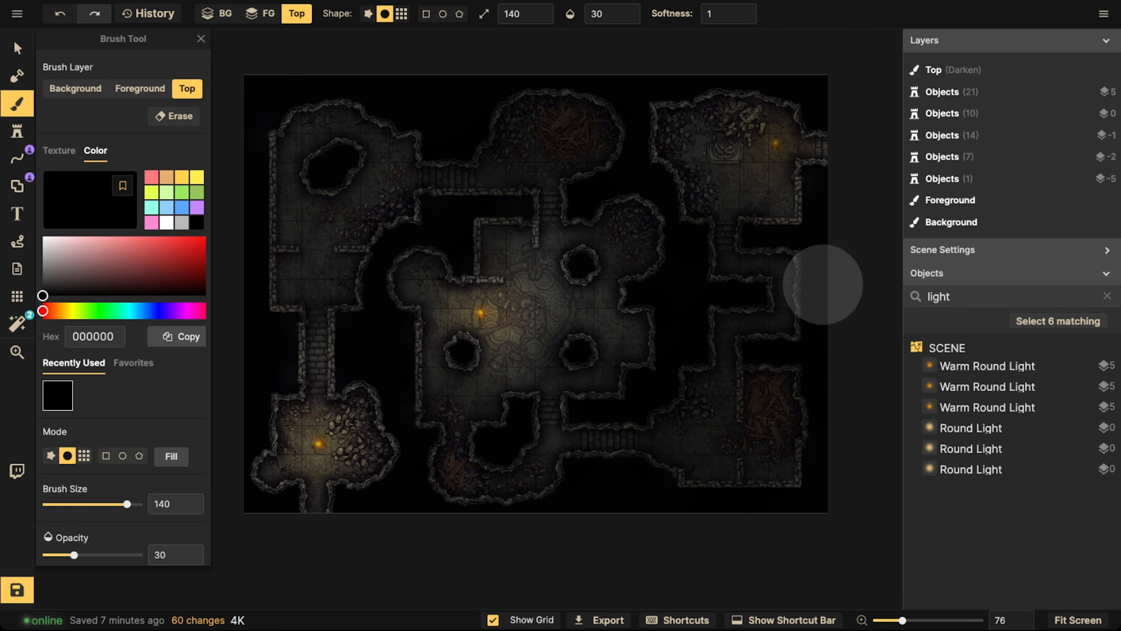
Erase the Top layer's shadow around the torch in the upper-right room
{"action": "left_click", "coordinate": [177, 120]}
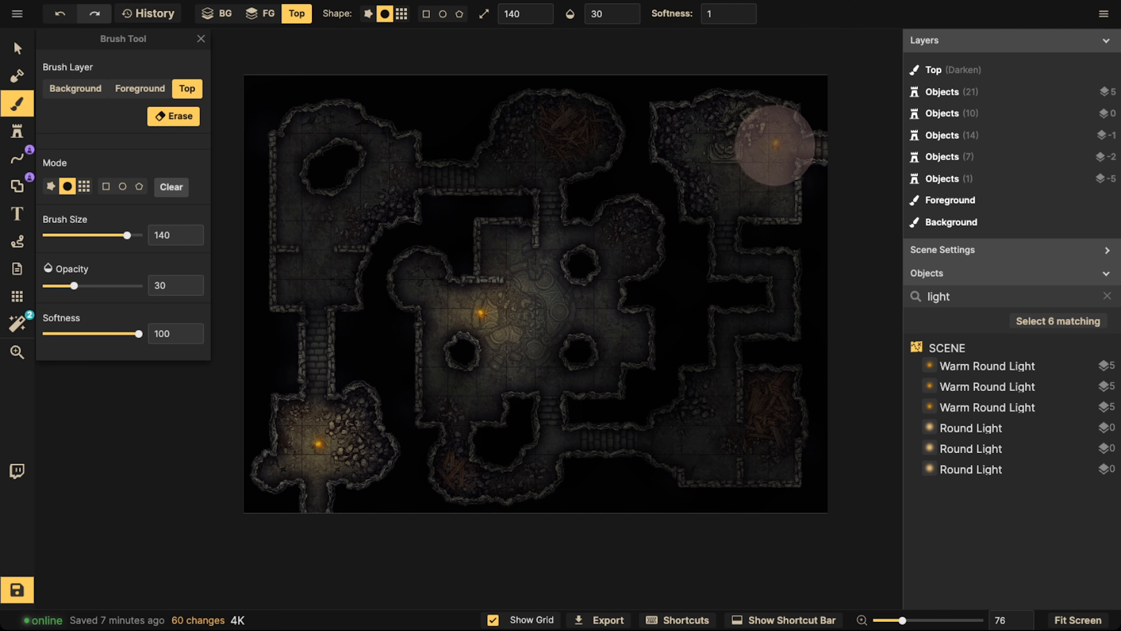
{"action": "mouse_move", "coordinate": [768, 143]}
{"action": "left_mouse_down"}
{"action": "mouse_move", "coordinate": [779, 151]}
{"action": "mouse_move", "coordinate": [785, 125]}
{"action": "mouse_move", "coordinate": [801, 144]}
{"action": "mouse_move", "coordinate": [791, 137]}
{"action": "mouse_move", "coordinate": [769, 174]}
{"action": "mouse_move", "coordinate": [719, 133]}
{"action": "mouse_move", "coordinate": [751, 145]}
{"action": "mouse_move", "coordinate": [788, 132]}
{"action": "mouse_move", "coordinate": [708, 193]}
{"action": "left_mouse_up"}
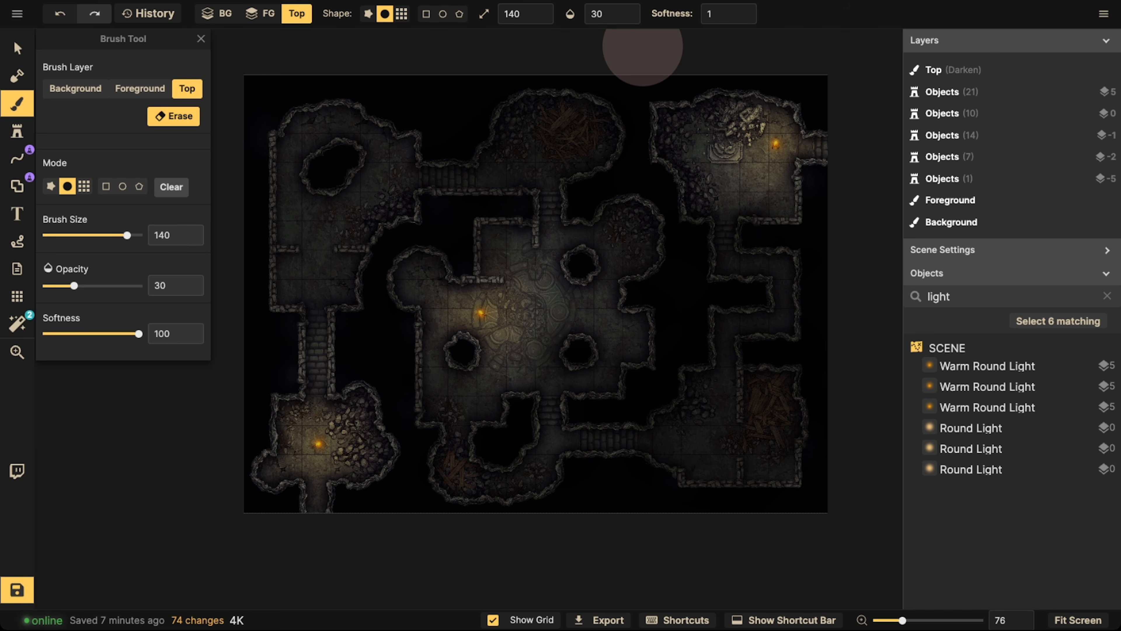
Select all objects across the map, combine them into a single group, and deselect it
{"action": "left_click", "coordinate": [16, 47]}
{"action": "scroll", "coordinate": [449, 92], "scroll_direction": "down", "scroll_amount": 3}
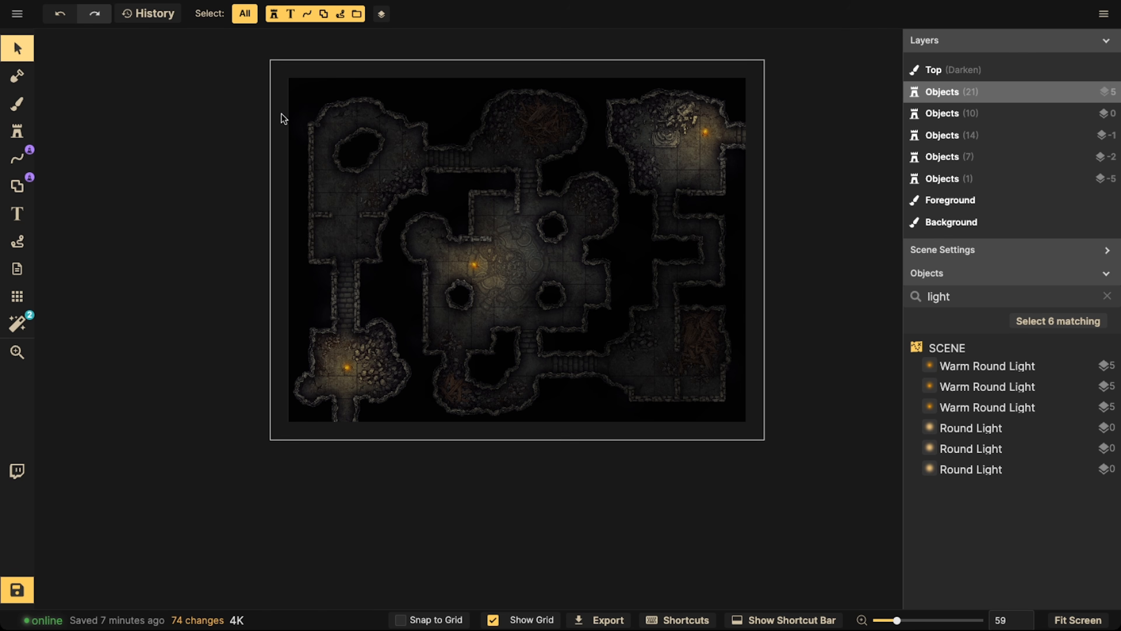
{"action": "left_click_drag", "start_coordinate": [166, 83], "coordinate": [796, 459]}
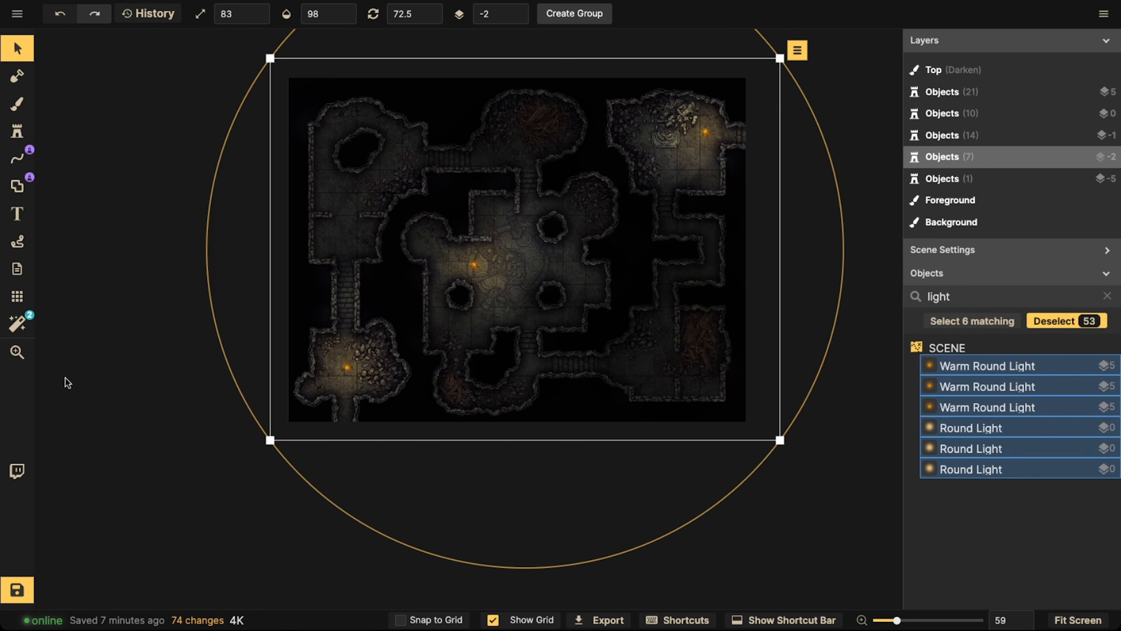
{"action": "left_click", "coordinate": [135, 329]}
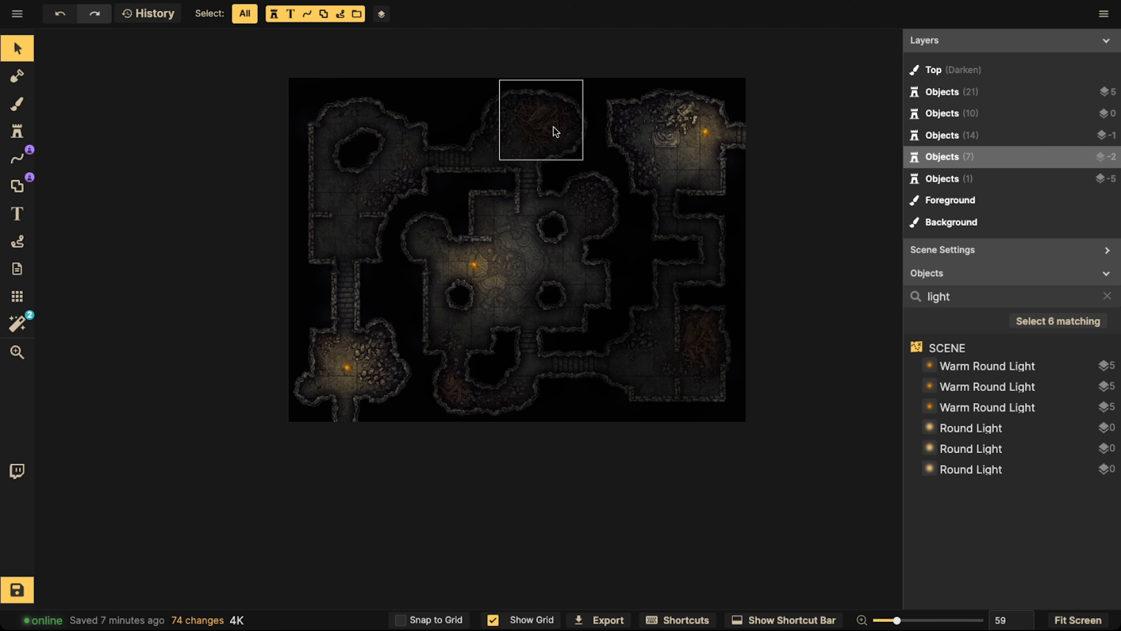
{"action": "left_click_drag", "start_coordinate": [205, 52], "coordinate": [860, 555]}
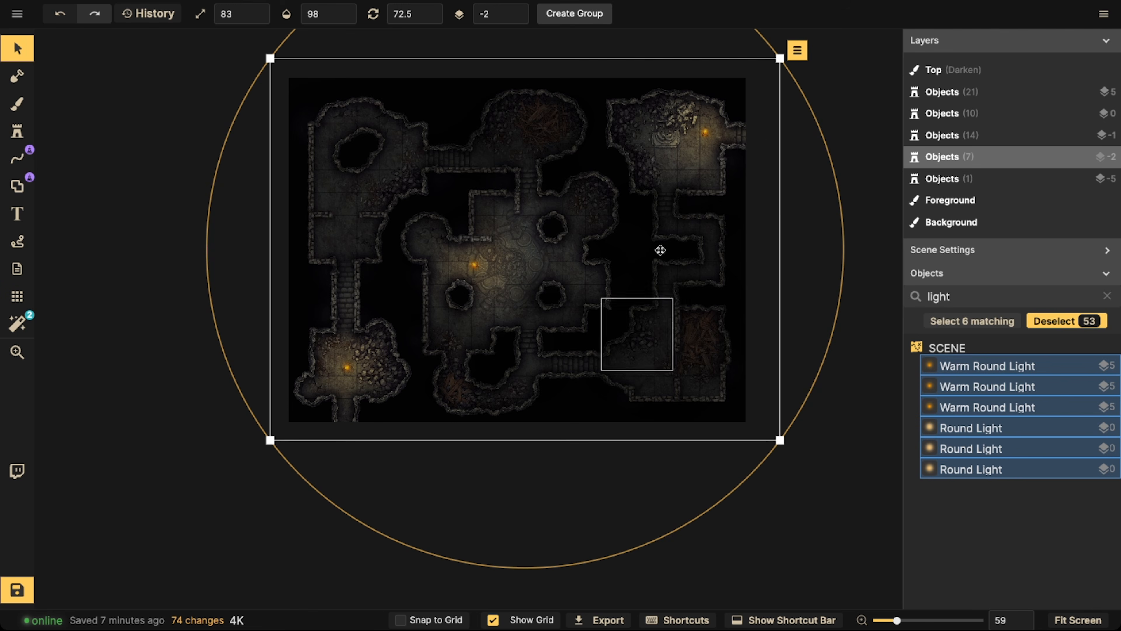
{"action": "left_click", "coordinate": [575, 14]}
{"action": "left_click", "coordinate": [636, 361]}
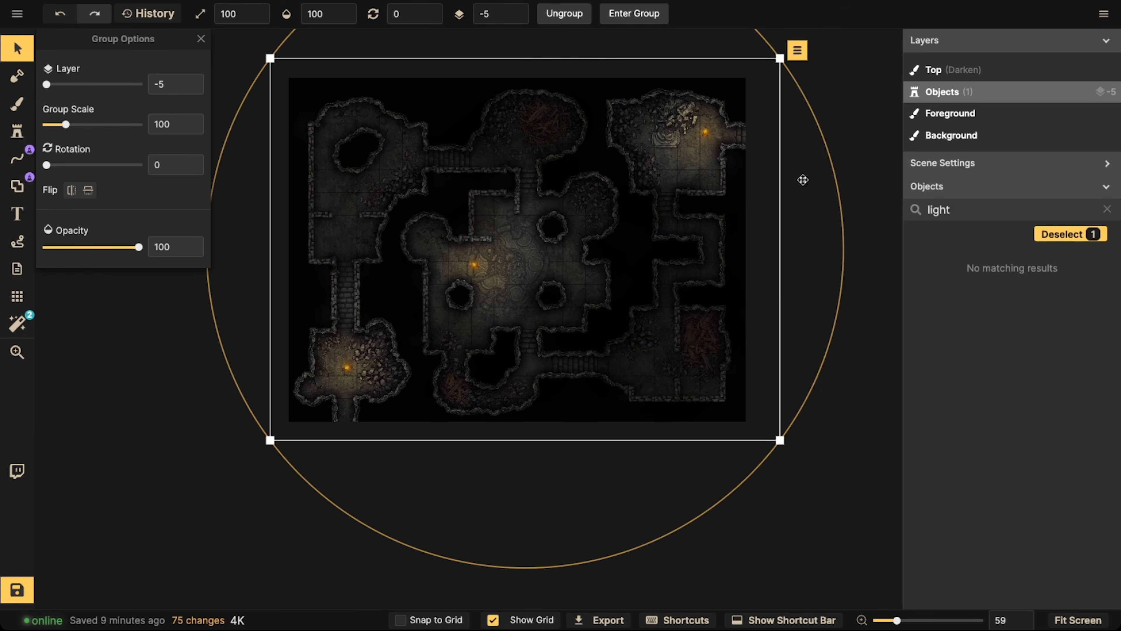
{"action": "left_click", "coordinate": [215, 170]}
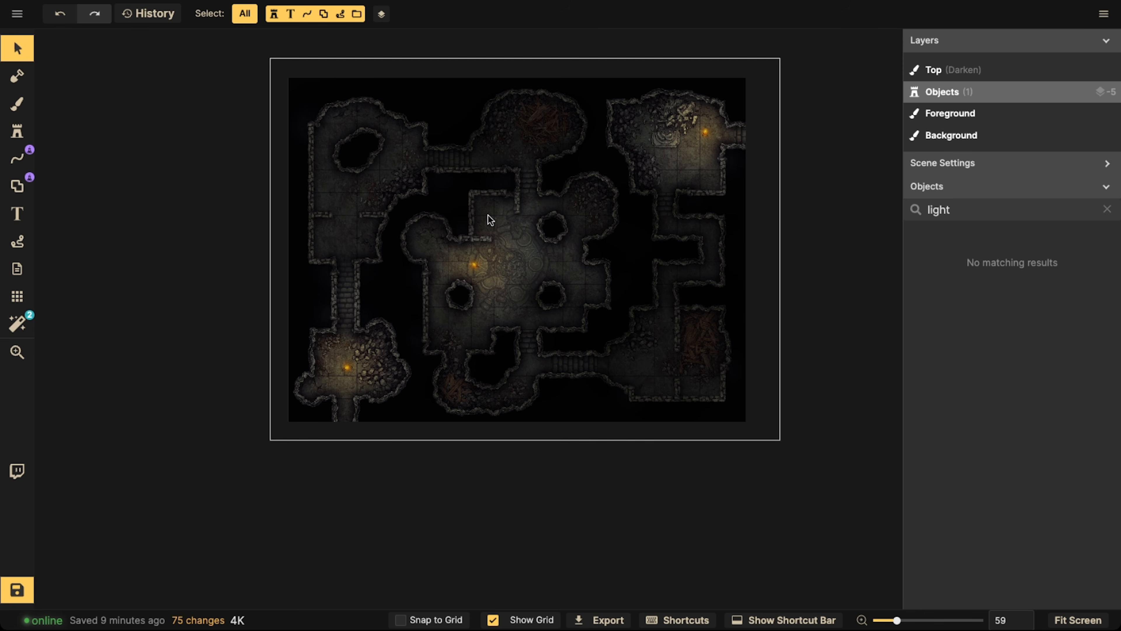
Bookmark the pale and warm round light stamps as favorites, and open the favorites list with the red rune circle stamp selected
{"action": "left_click", "coordinate": [17, 131]}
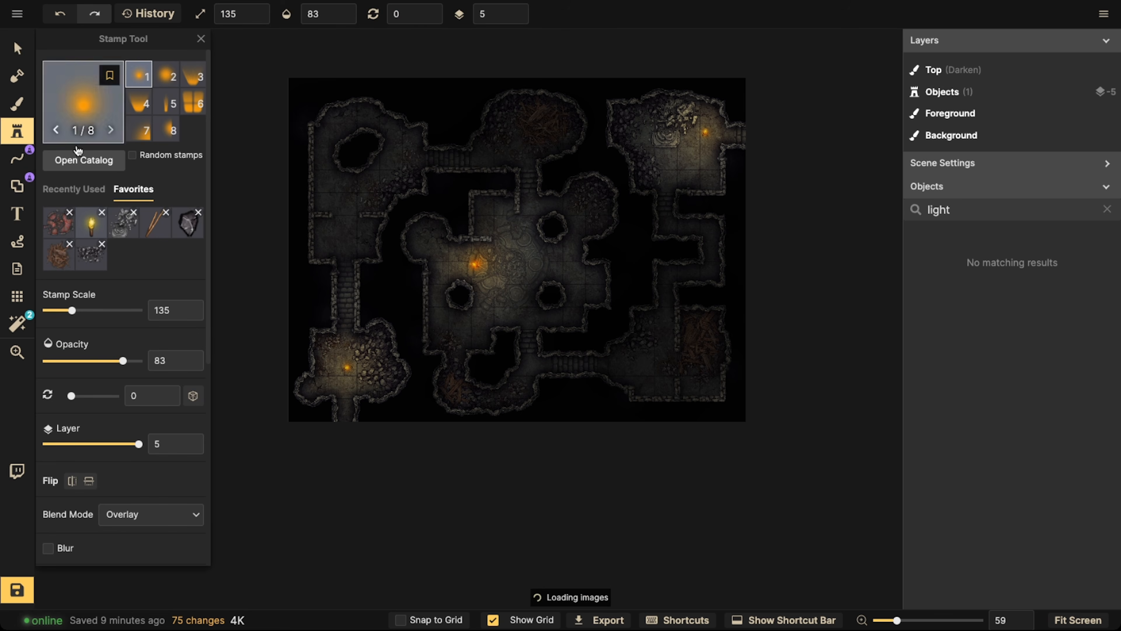
{"action": "left_click", "coordinate": [69, 189]}
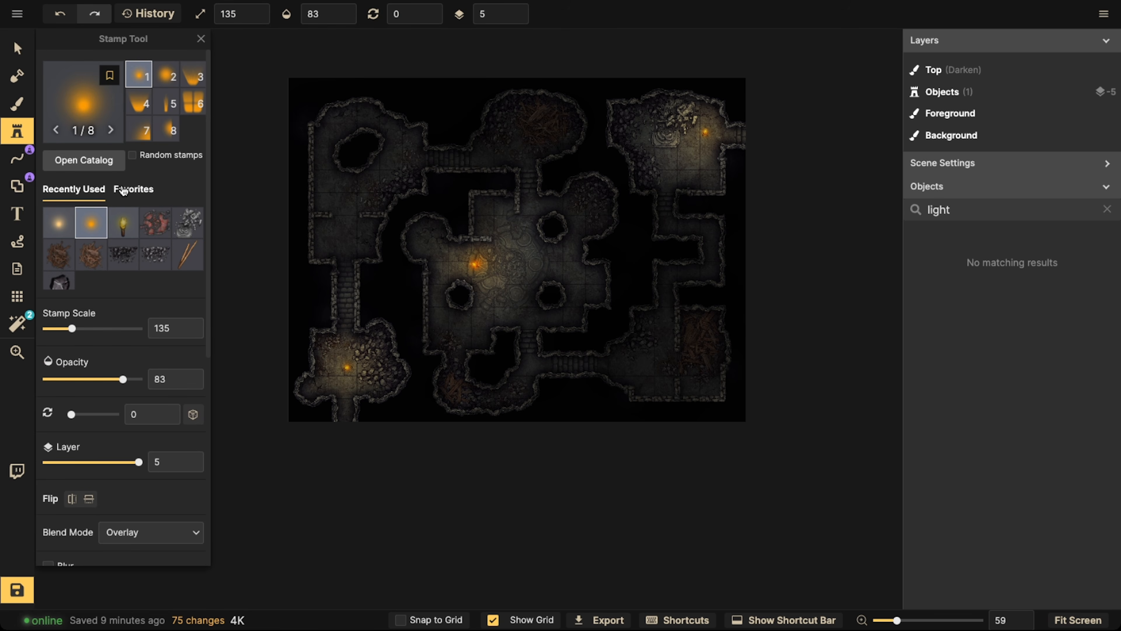
{"action": "left_click", "coordinate": [123, 189]}
{"action": "left_click", "coordinate": [73, 189]}
{"action": "left_click", "coordinate": [61, 235]}
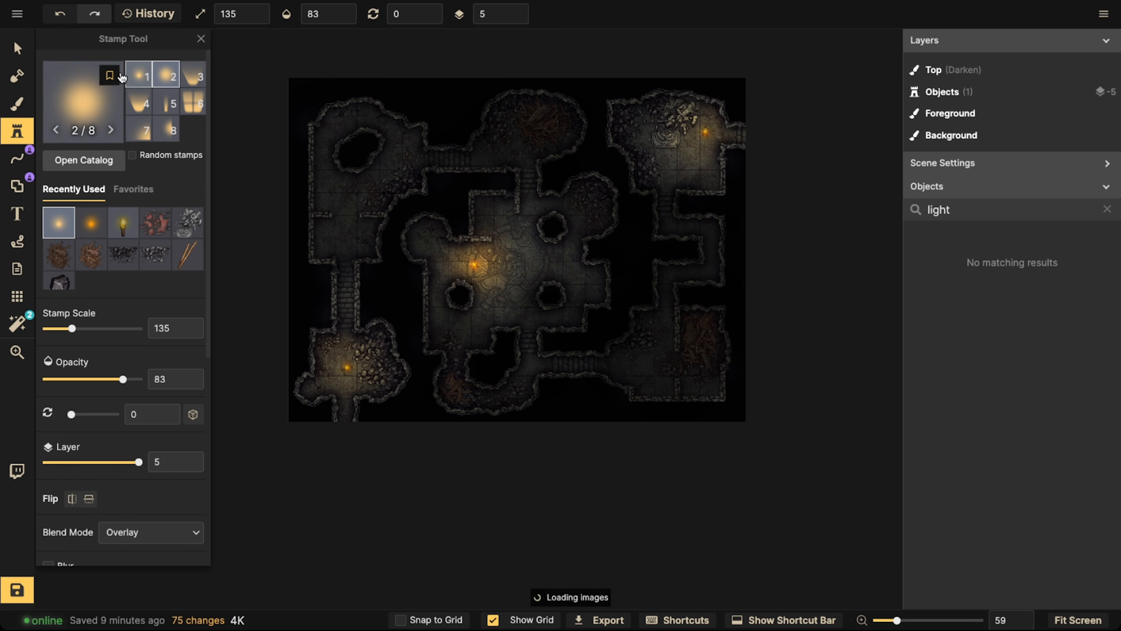
{"action": "left_click", "coordinate": [91, 223]}
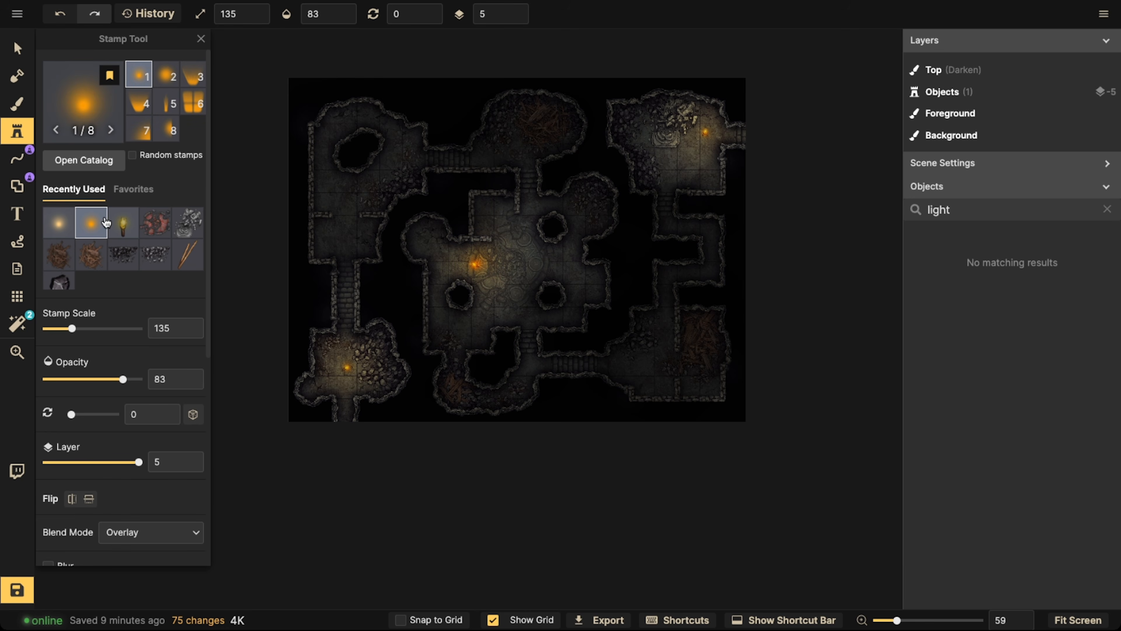
{"action": "left_click", "coordinate": [155, 222]}
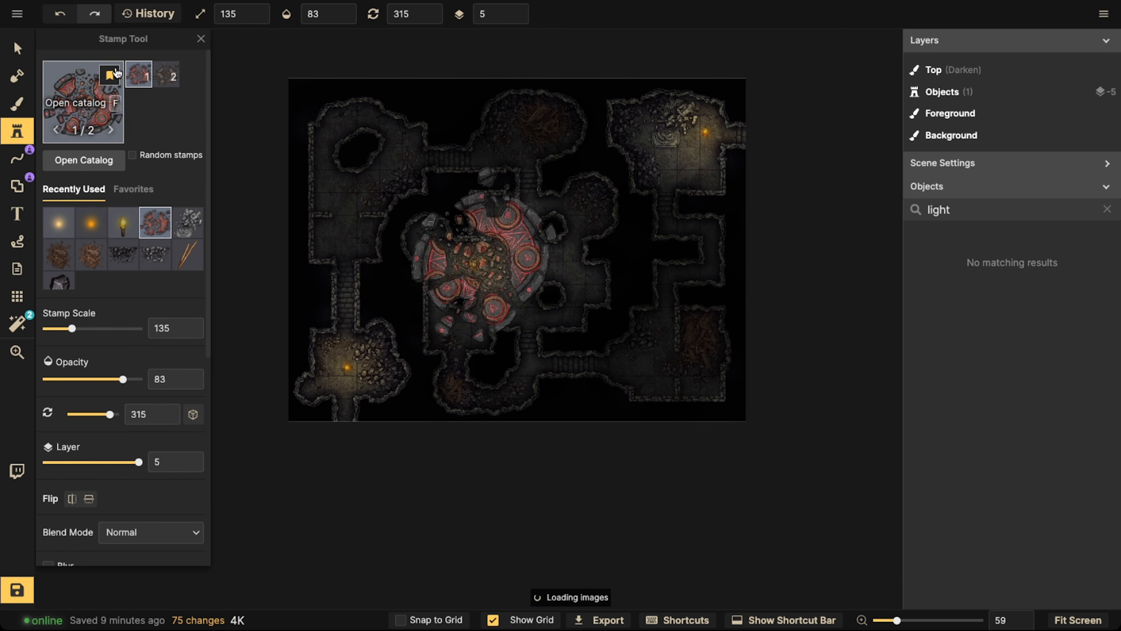
{"action": "left_click", "coordinate": [133, 189]}
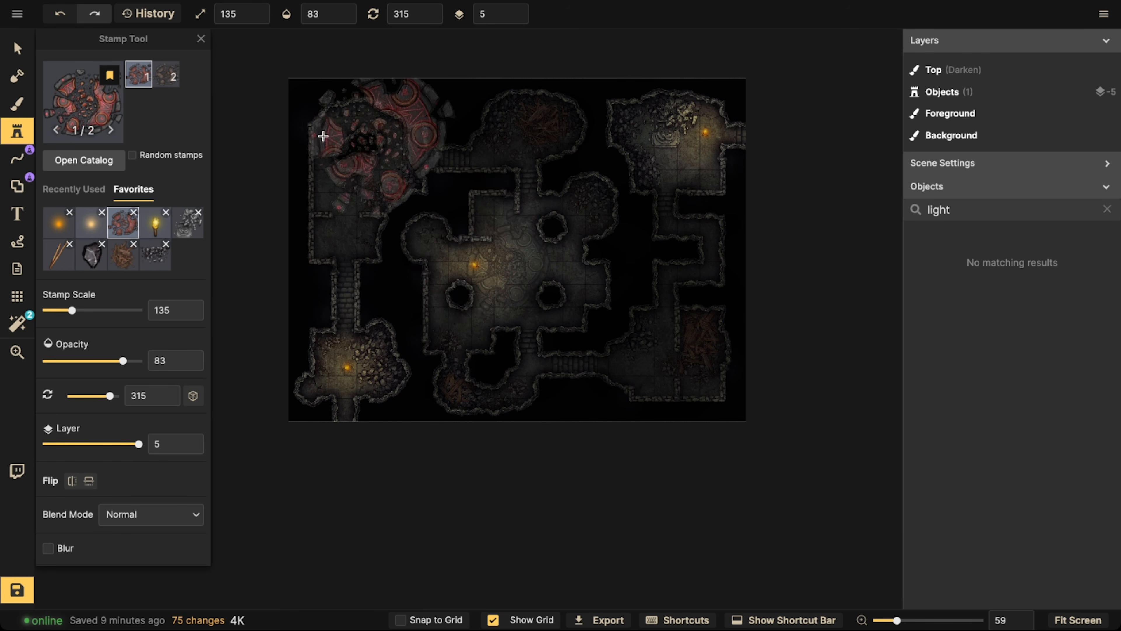
Select the group containing all the map's objects
{"action": "left_click", "coordinate": [17, 48]}
{"action": "scroll", "coordinate": [442, 193], "scroll_direction": "down", "scroll_amount": 2}
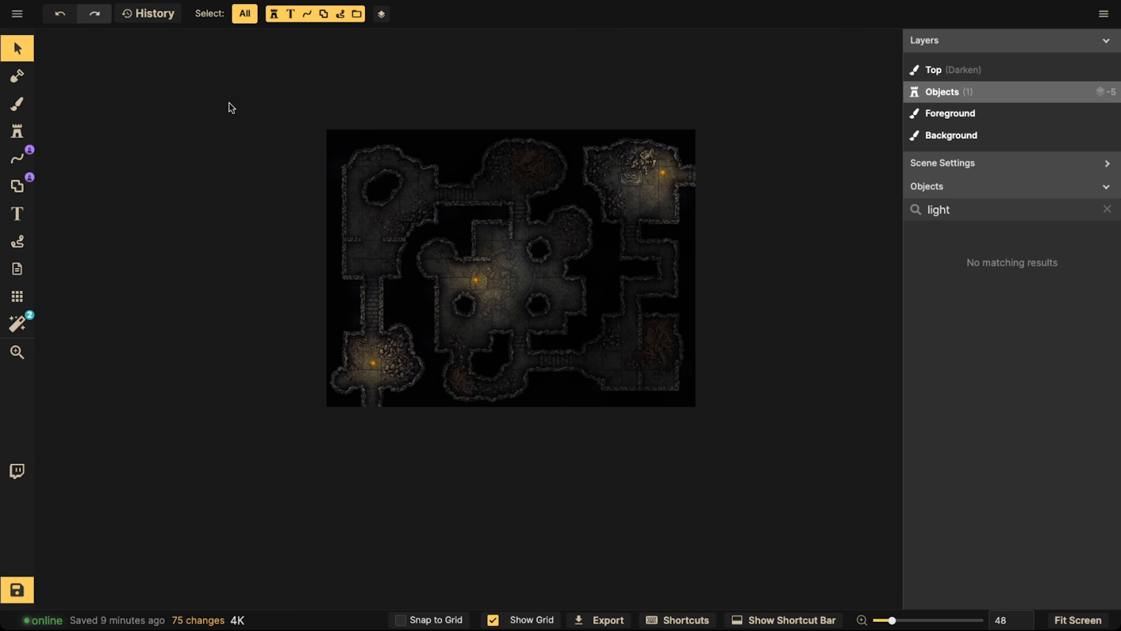
{"action": "left_click_drag", "start_coordinate": [216, 84], "coordinate": [801, 464]}
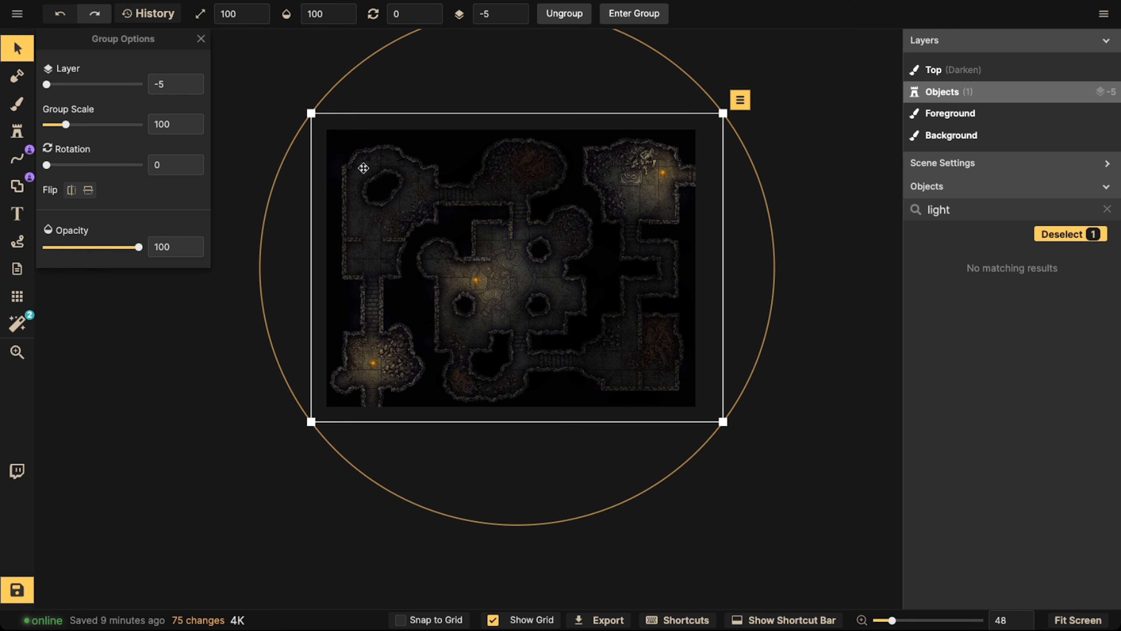
{"action": "left_click", "coordinate": [201, 39]}
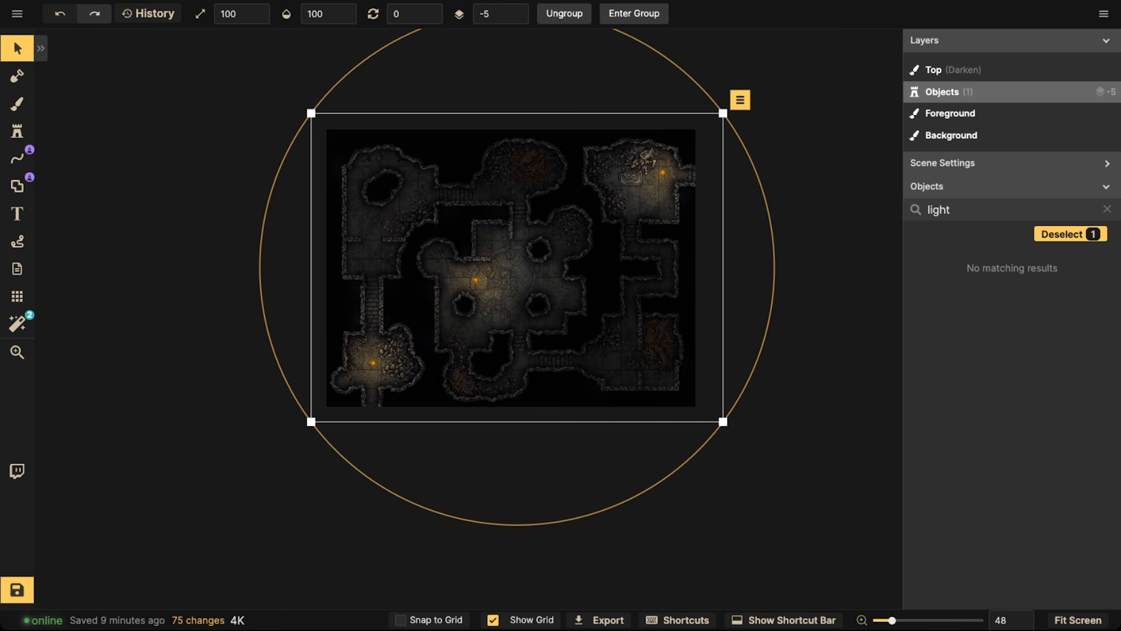
Save the map as a clone, adding 2 to the name "15 Minute Map"
{"action": "left_click", "coordinate": [17, 14]}
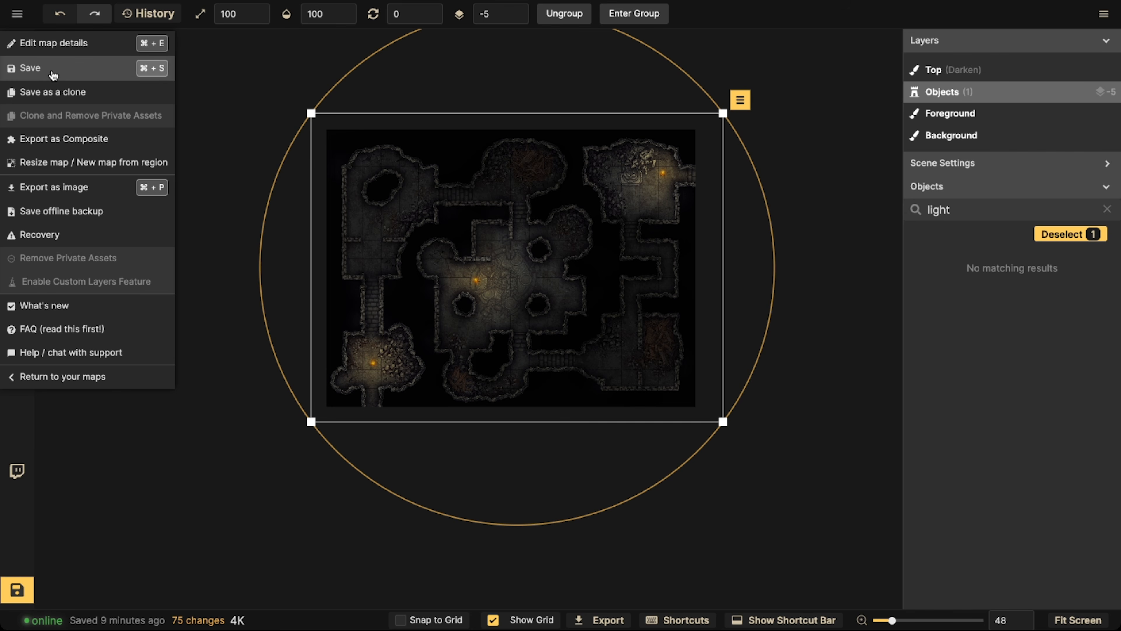
{"action": "left_click", "coordinate": [42, 95]}
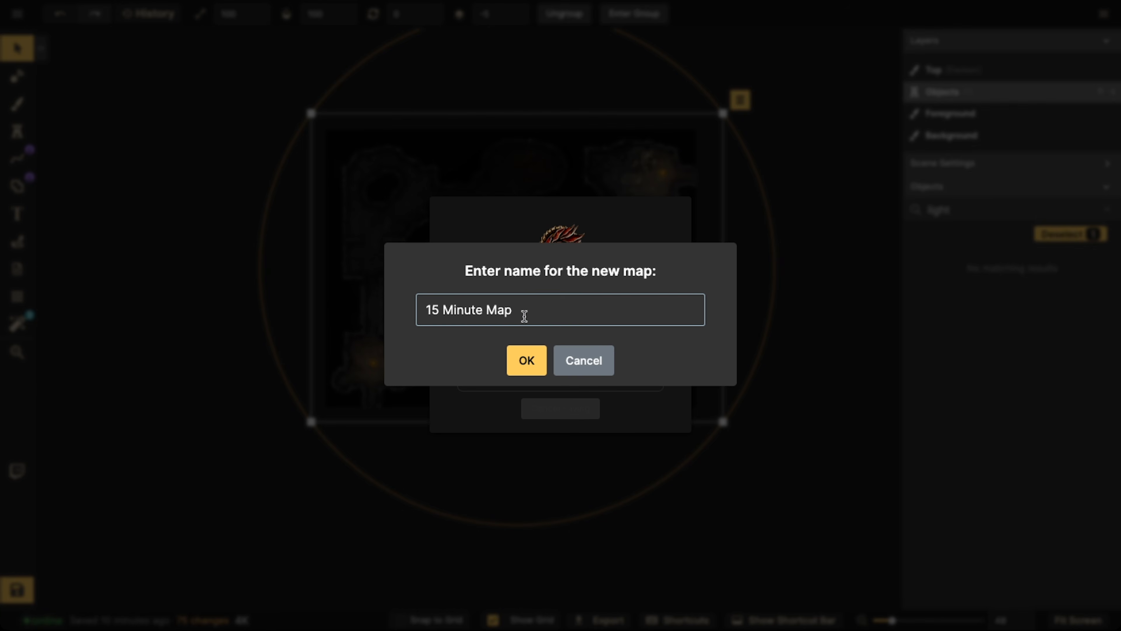
{"action": "type", "text": "2"}
{"action": "left_click", "coordinate": [526, 359]}
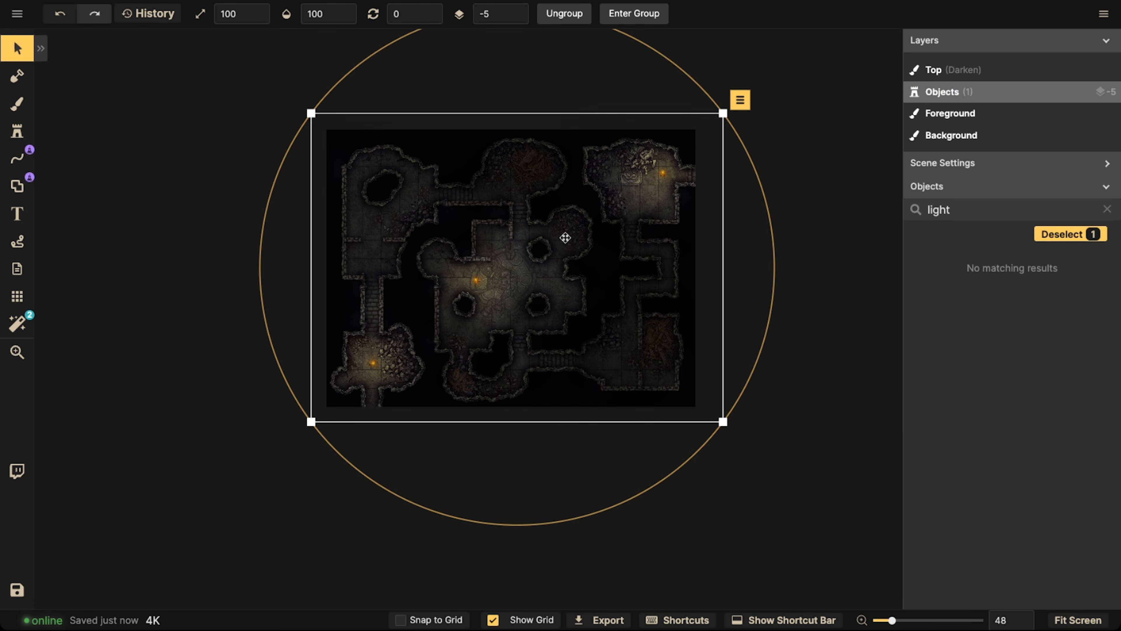
Delete the selected group and clear all shadow paint from the Top layer with the eraser opacity at 100
{"action": "key", "text": "Delete"}
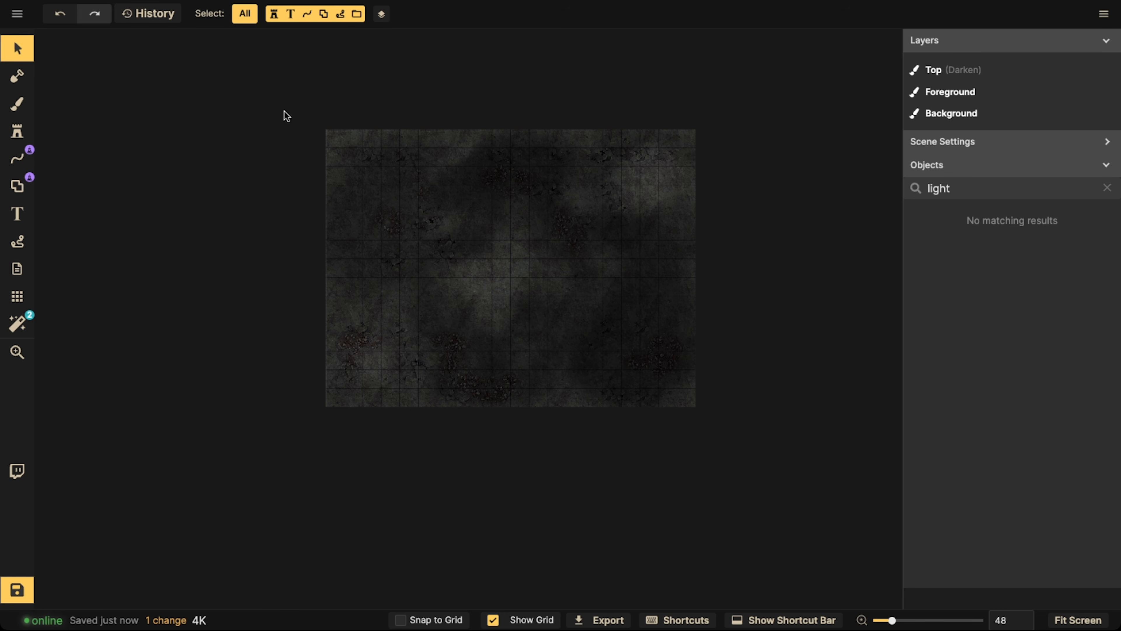
{"action": "left_click", "coordinate": [17, 103]}
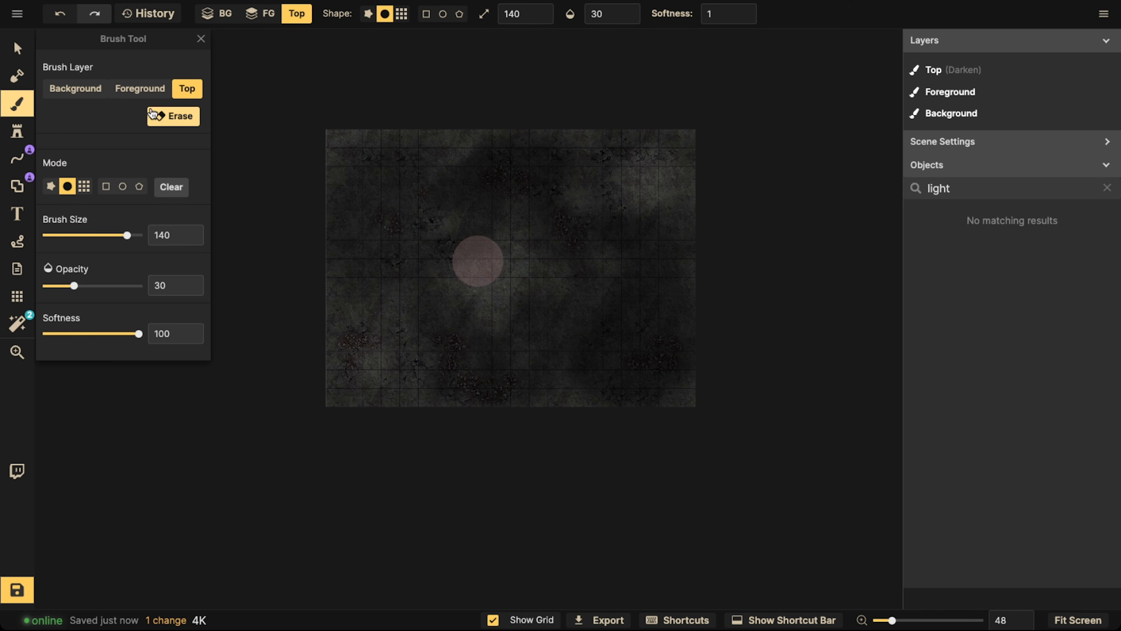
{"action": "left_click", "coordinate": [153, 114]}
{"action": "left_click", "coordinate": [152, 114]}
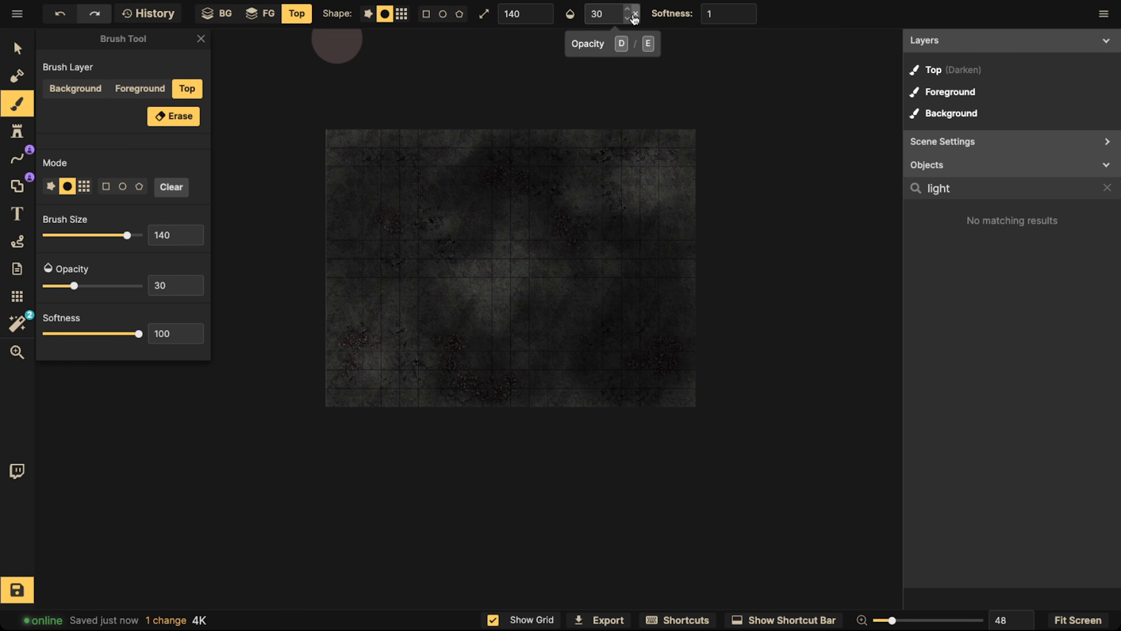
{"action": "left_click", "coordinate": [635, 14]}
{"action": "left_click", "coordinate": [186, 117]}
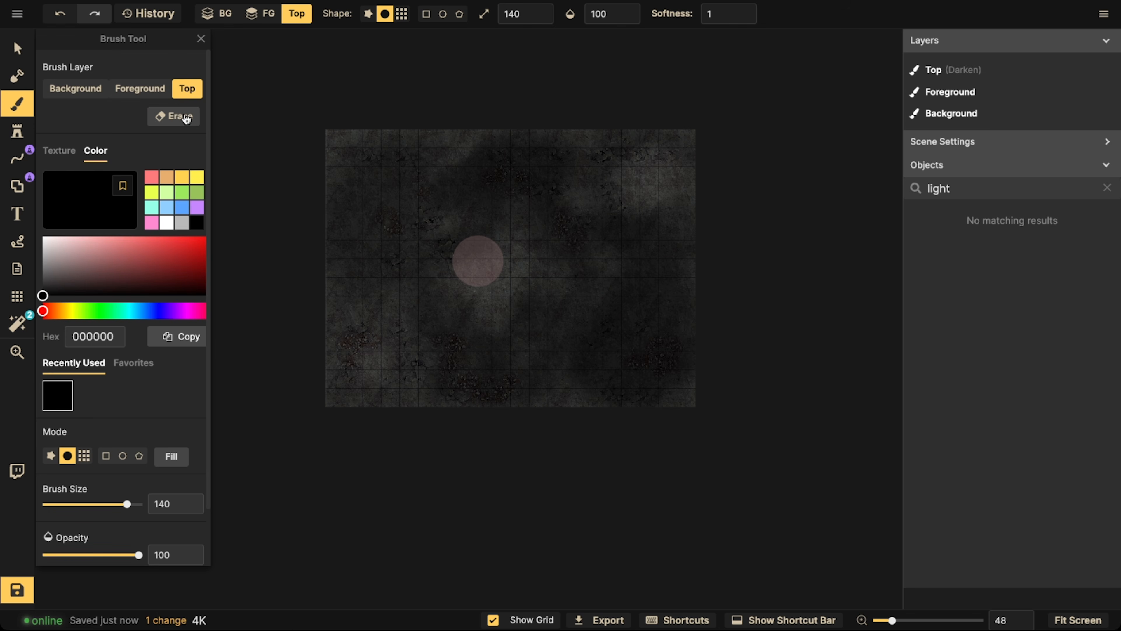
{"action": "left_click", "coordinate": [178, 116]}
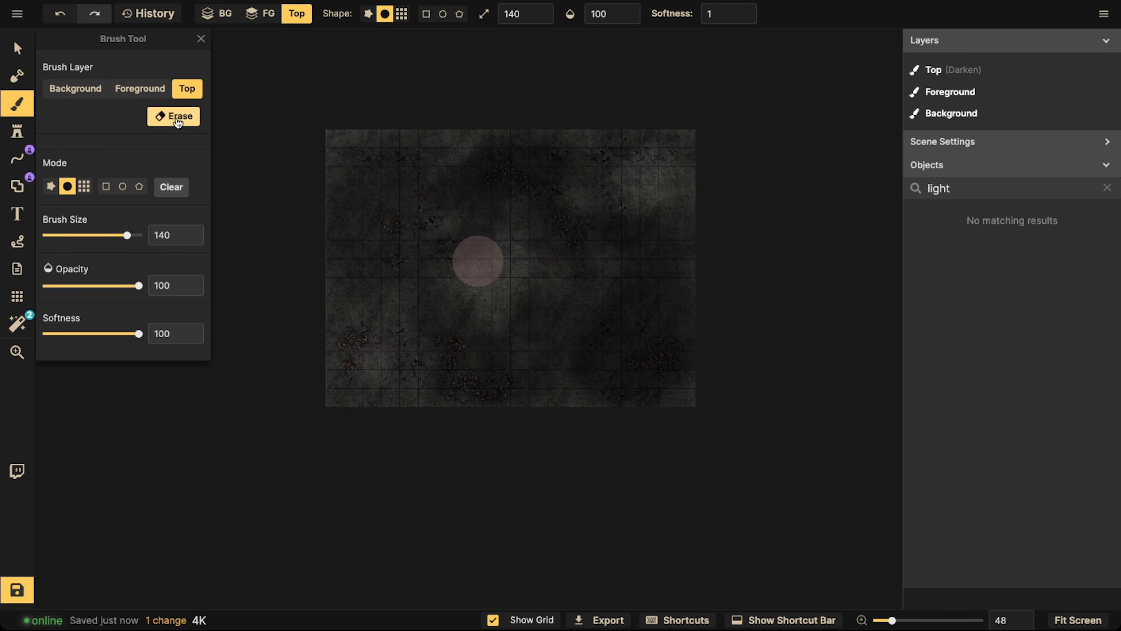
{"action": "left_click", "coordinate": [172, 187]}
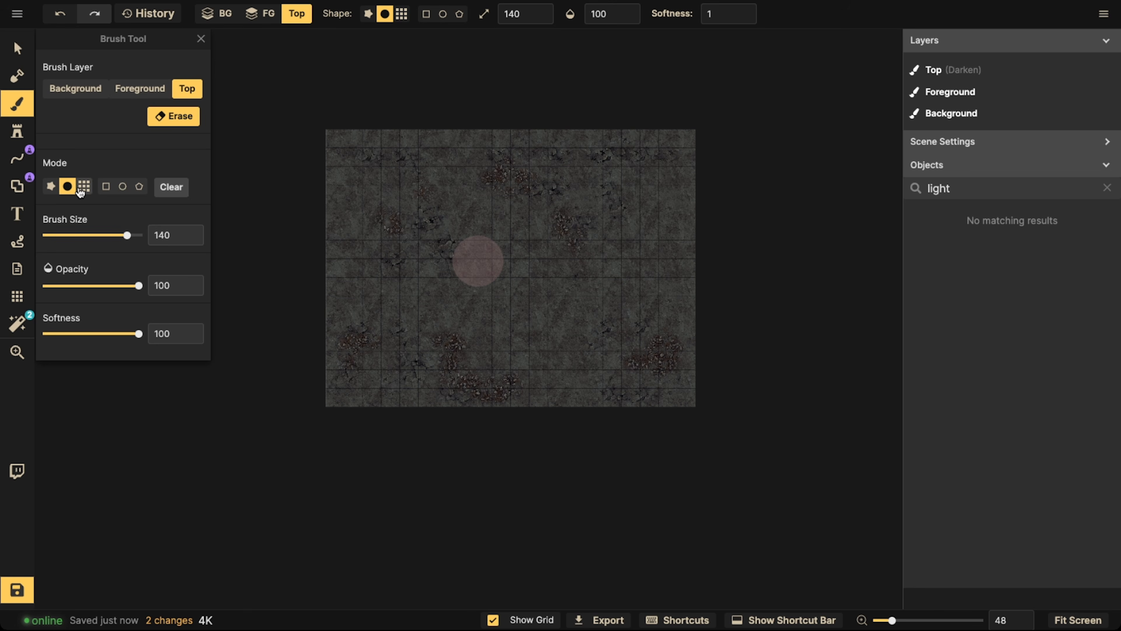
Bookmark the recently used bluish-grey rock texture as a favorite for the Background brush and show the favorite textures
{"action": "left_click", "coordinate": [17, 103]}
{"action": "left_click", "coordinate": [16, 104]}
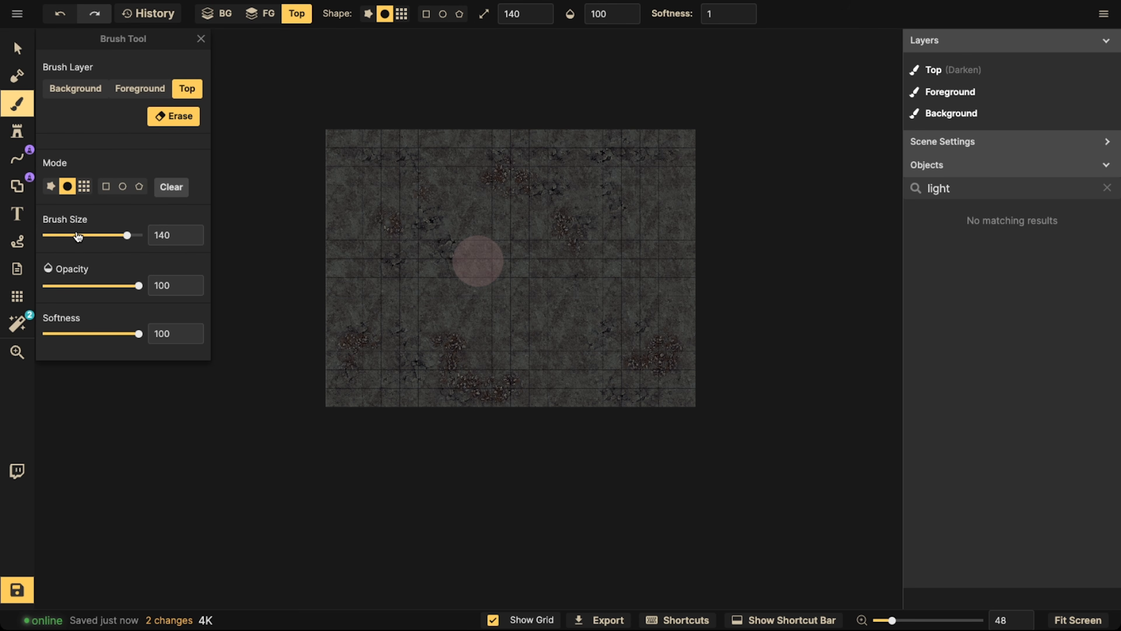
{"action": "left_click", "coordinate": [75, 91]}
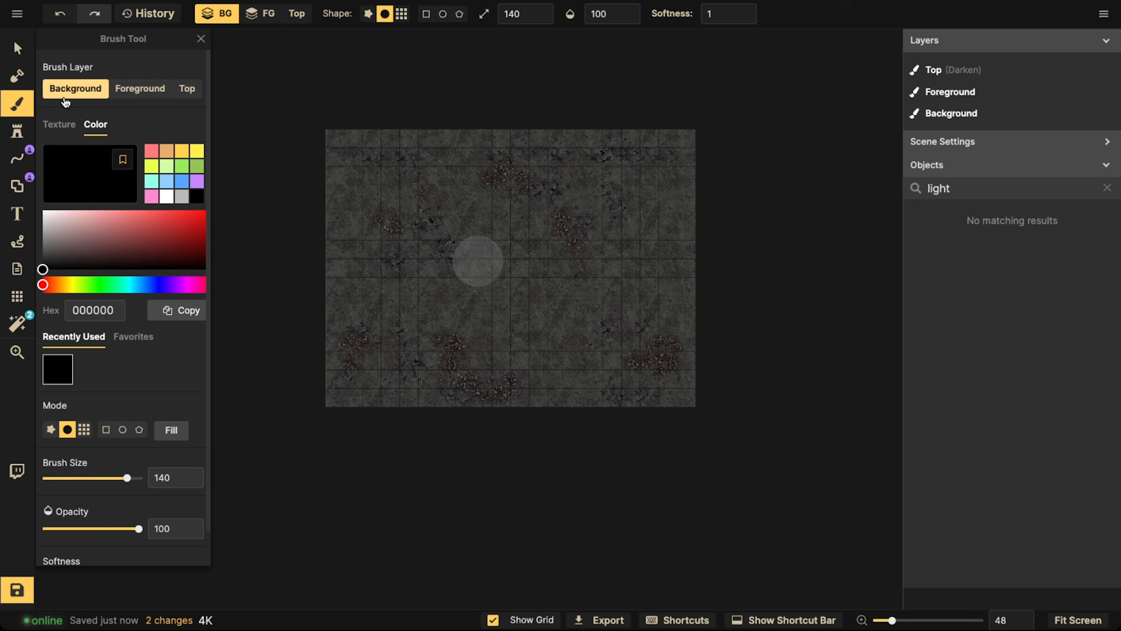
{"action": "left_click", "coordinate": [70, 130]}
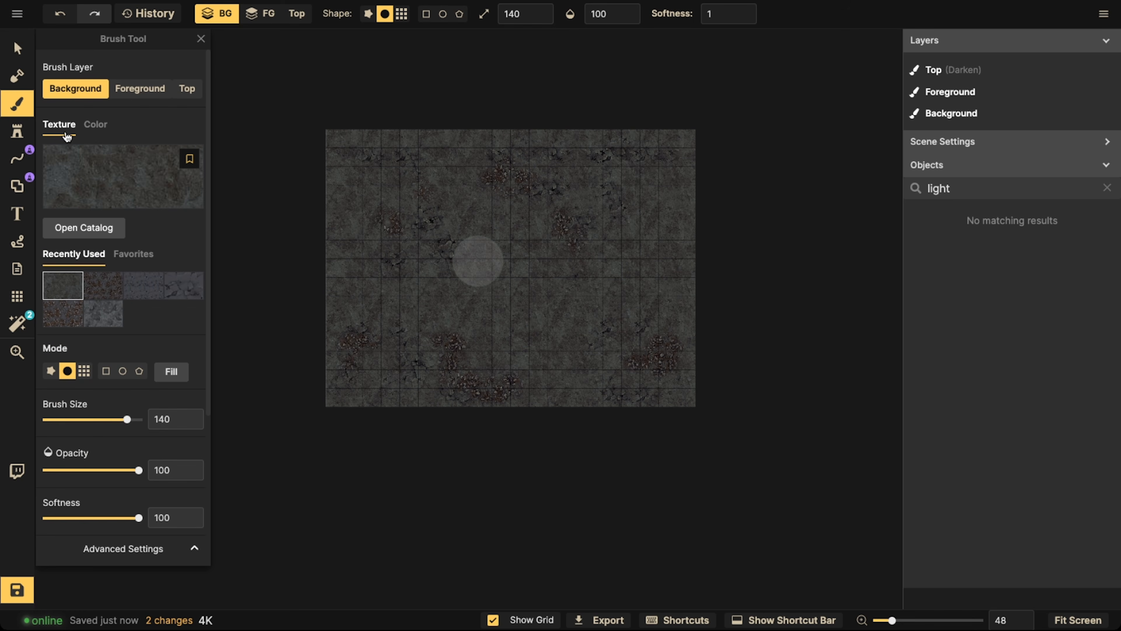
{"action": "left_click", "coordinate": [123, 252]}
{"action": "left_click", "coordinate": [91, 253]}
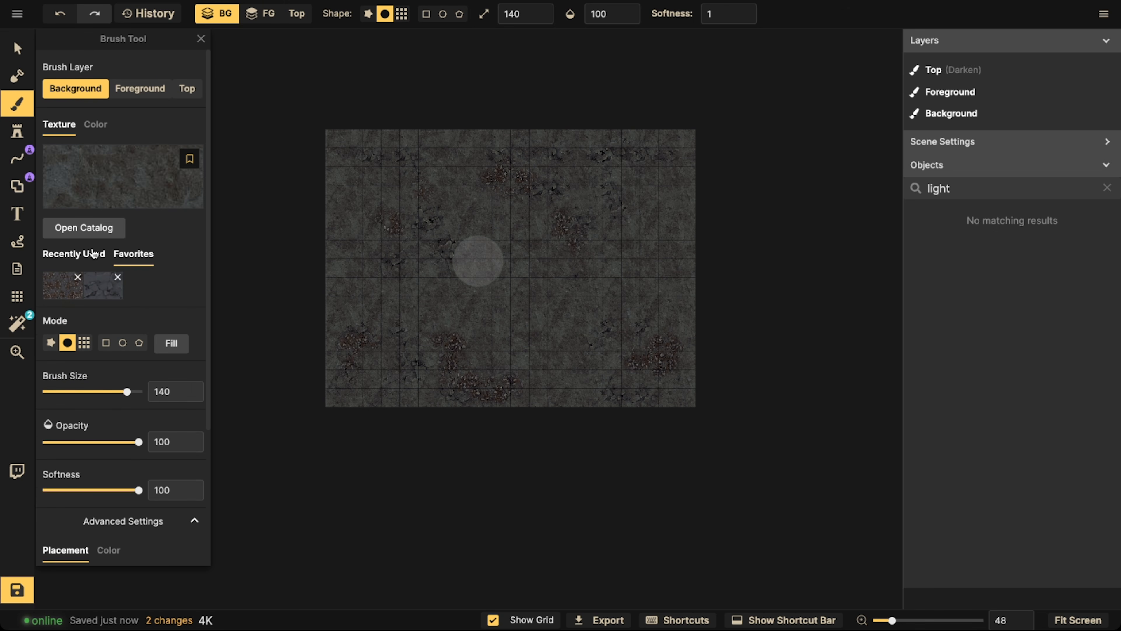
{"action": "left_click", "coordinate": [103, 313]}
{"action": "left_click", "coordinate": [190, 159]}
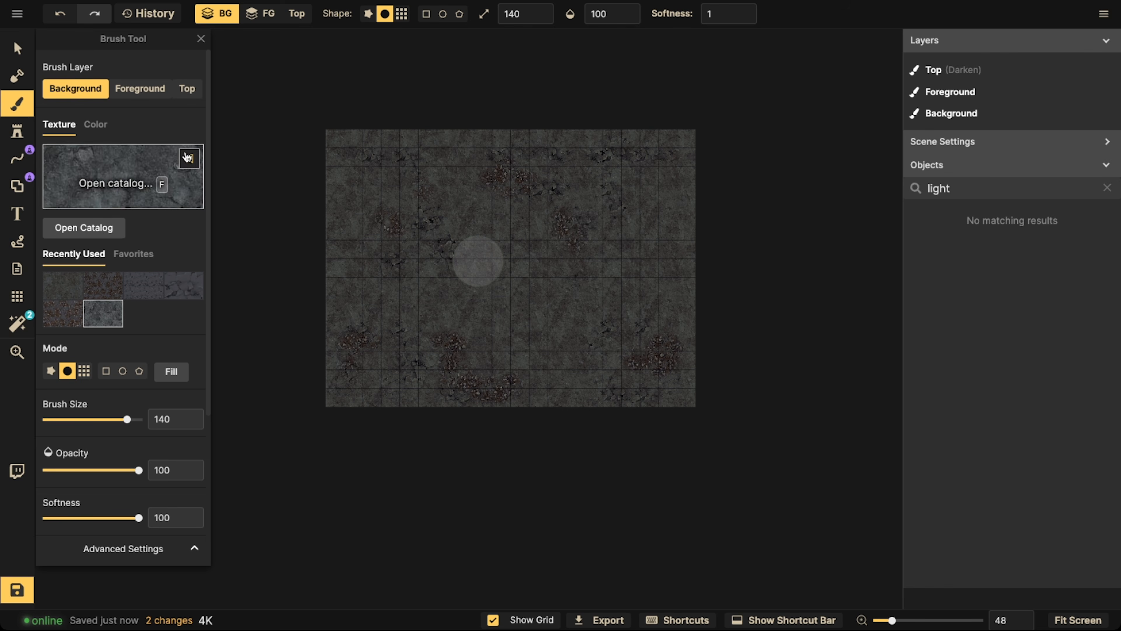
{"action": "left_click", "coordinate": [130, 254]}
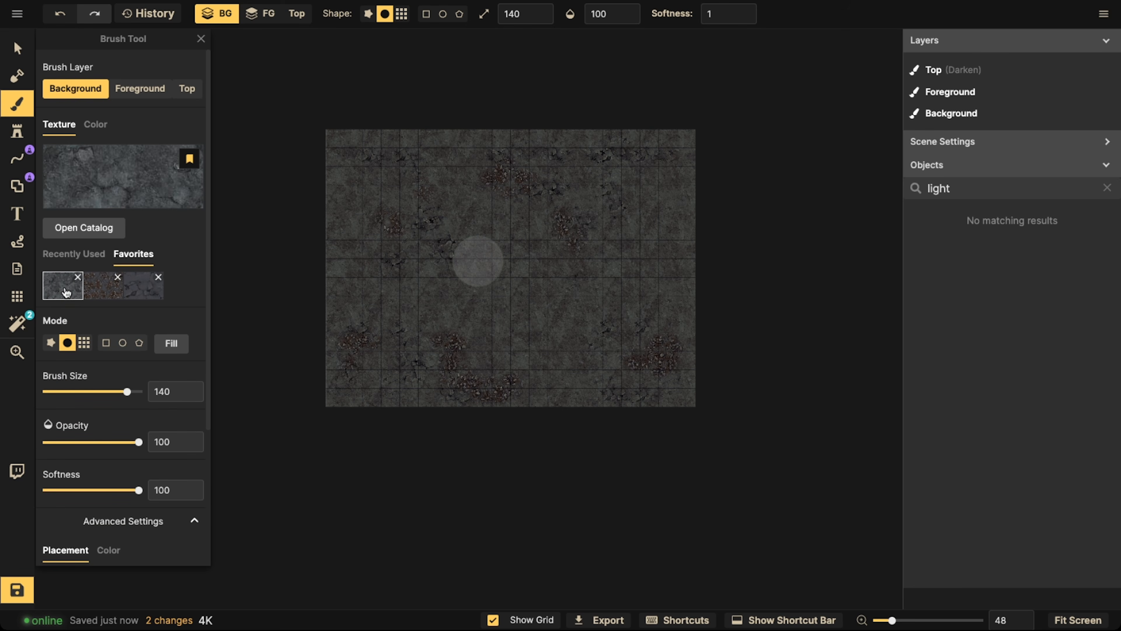
Try filling the Background layer with the bluish-grey rock texture, and undo the fill
{"action": "left_click", "coordinate": [171, 343]}
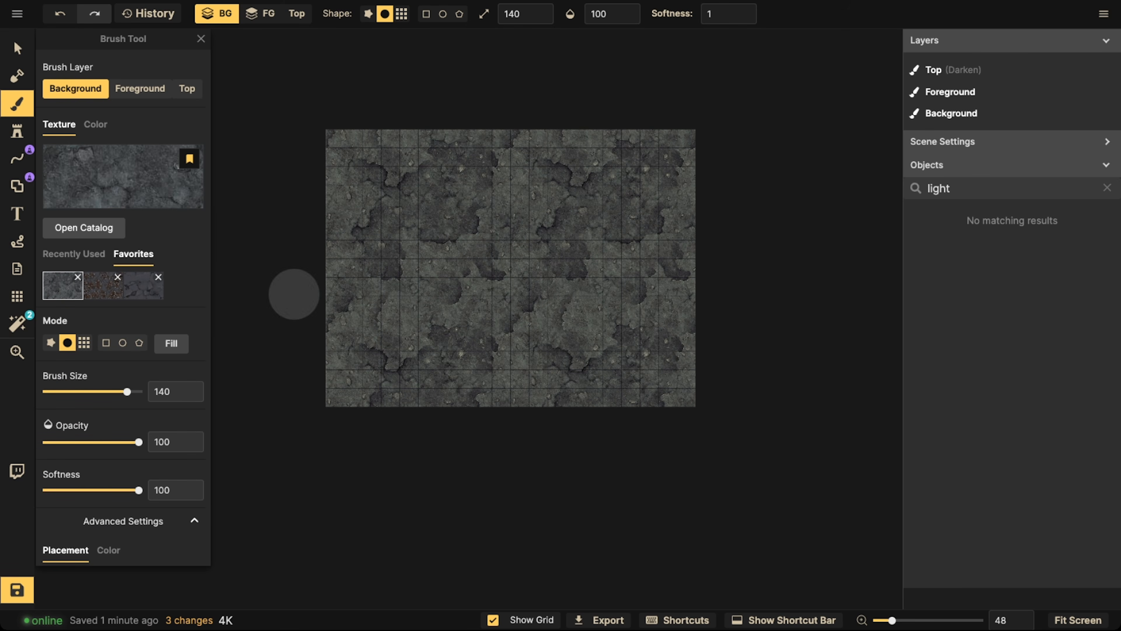
{"action": "left_click", "coordinate": [92, 177]}
{"action": "key", "text": "Escape"}
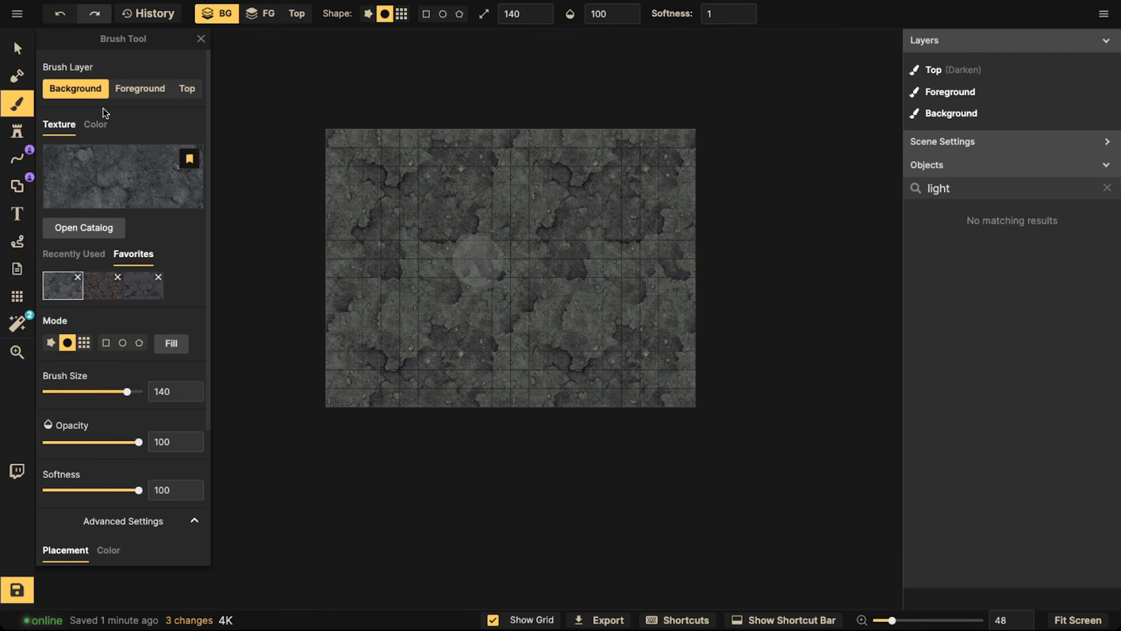
{"action": "key", "text": "ctrl+z"}
Fill the Background layer with the dark mottled stone texture from the Fantasy Battlemaps catalog and save the map
{"action": "left_click", "coordinate": [101, 177]}
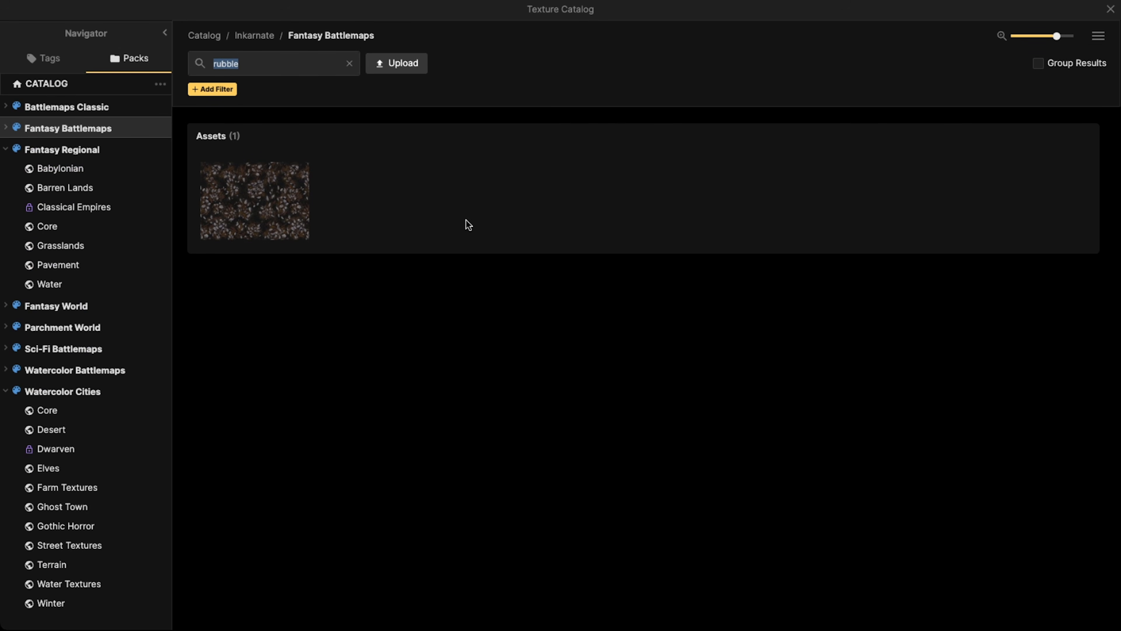
{"action": "left_click", "coordinate": [350, 63]}
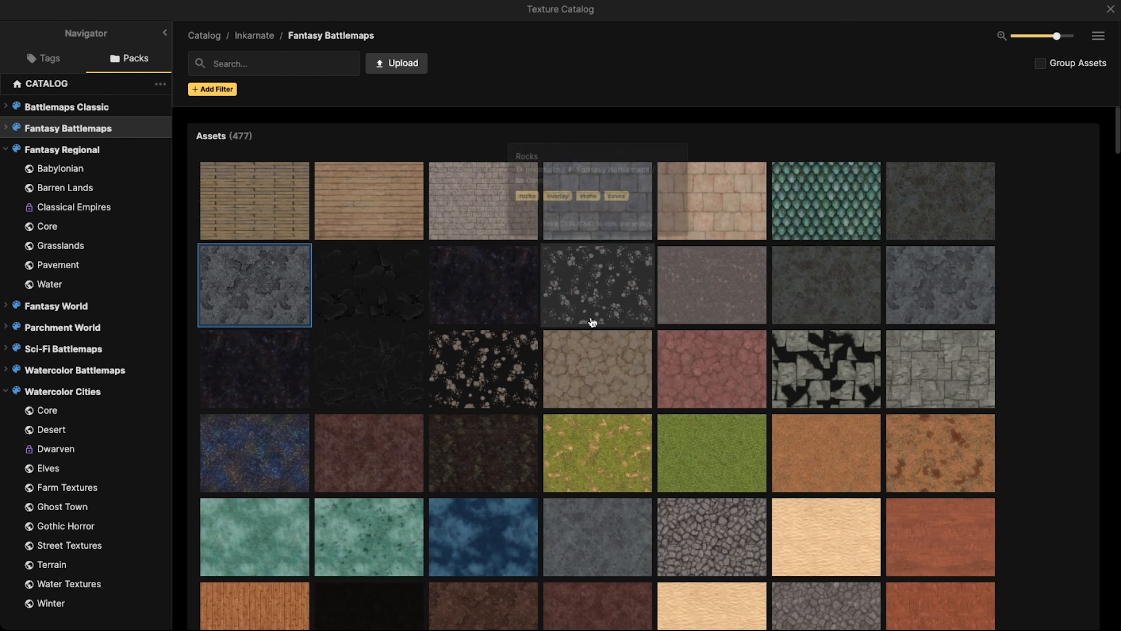
{"action": "left_click", "coordinate": [946, 220]}
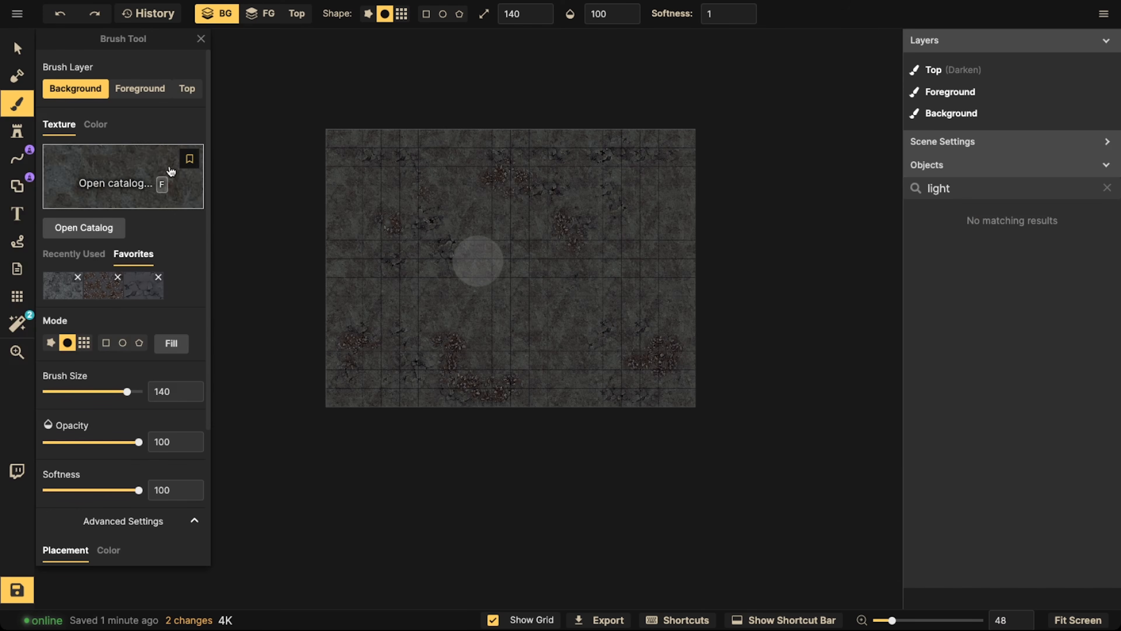
{"action": "left_click", "coordinate": [171, 343]}
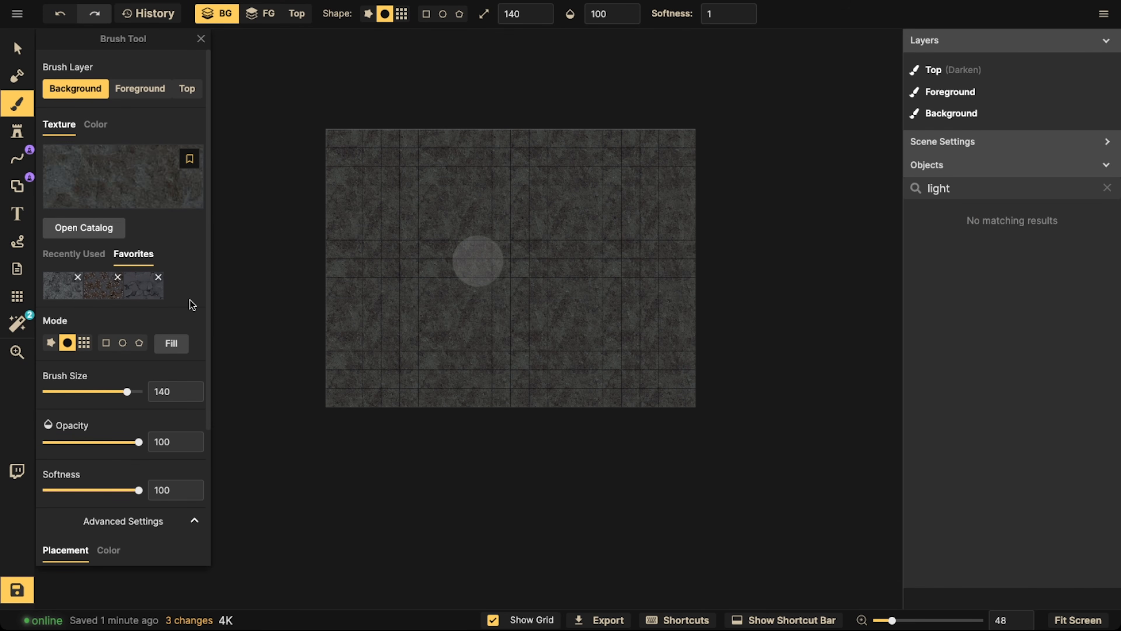
{"action": "key", "text": "Escape"}
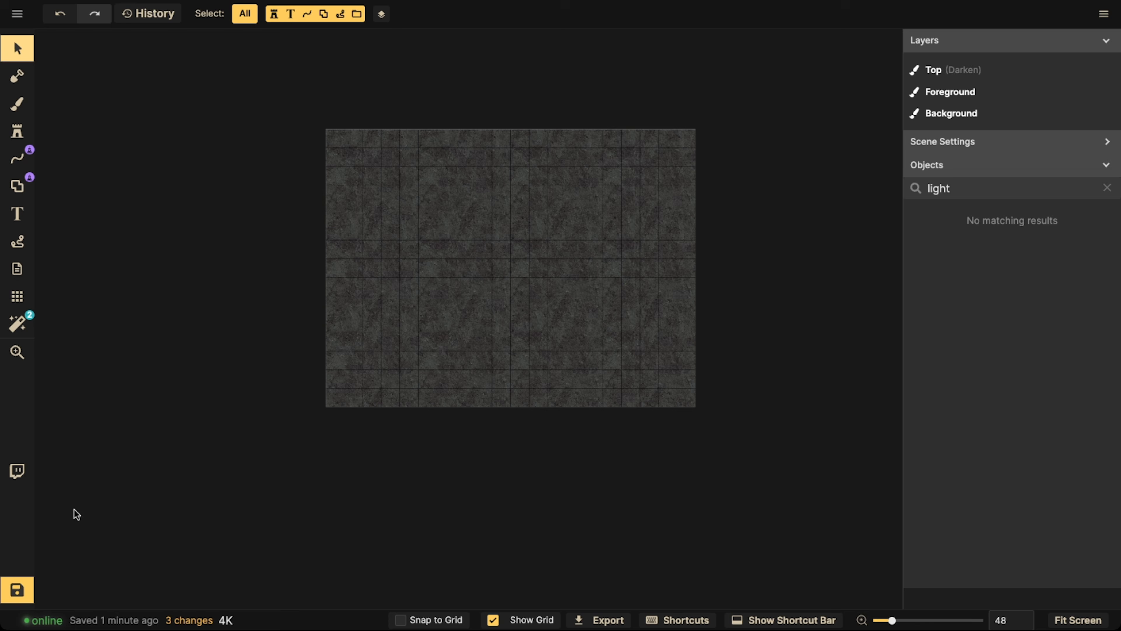
{"action": "left_click", "coordinate": [16, 589]}
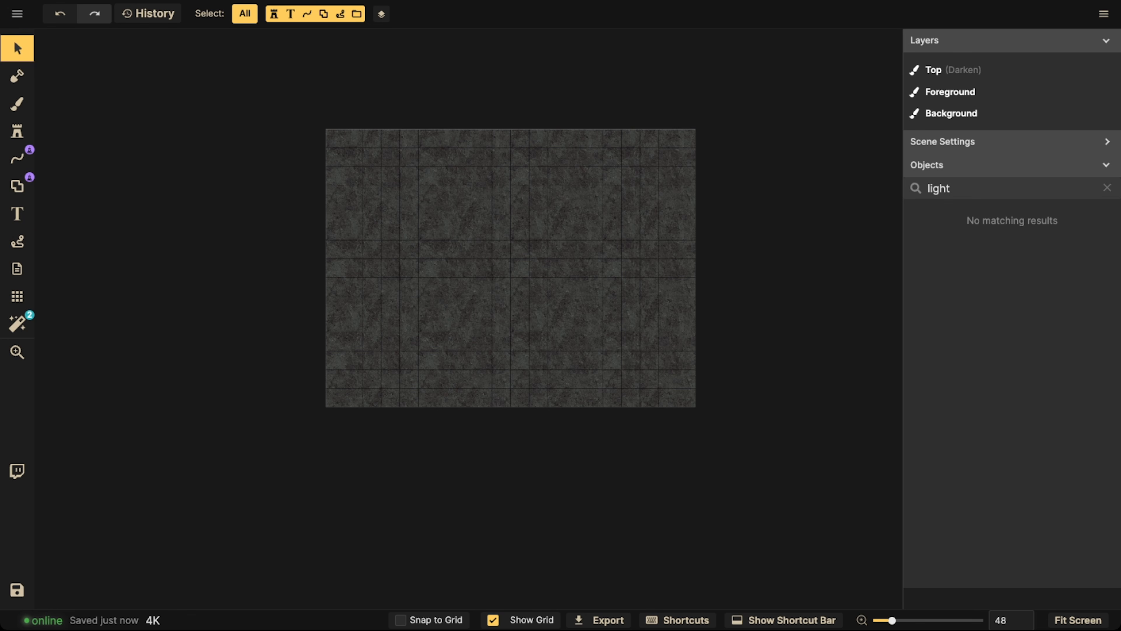
Review the recently used and favorite assets of the Stamp, Brush, Shape and Line tools
{"action": "scroll", "coordinate": [528, 253], "scroll_direction": "up", "scroll_amount": 3}
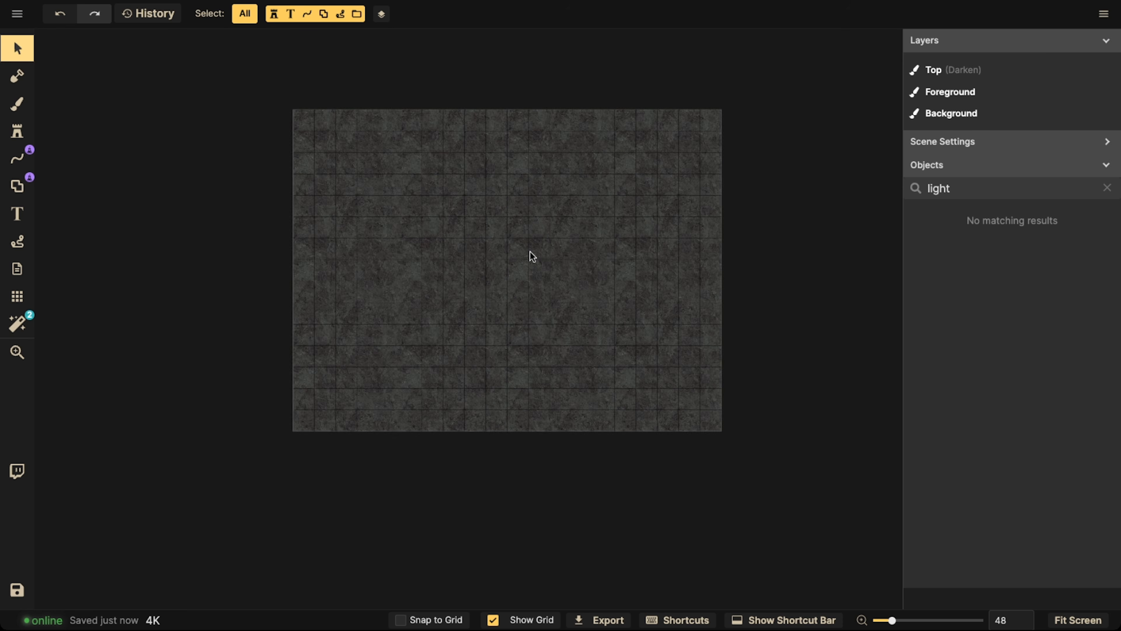
{"action": "scroll", "coordinate": [527, 251], "scroll_direction": "up", "scroll_amount": 5}
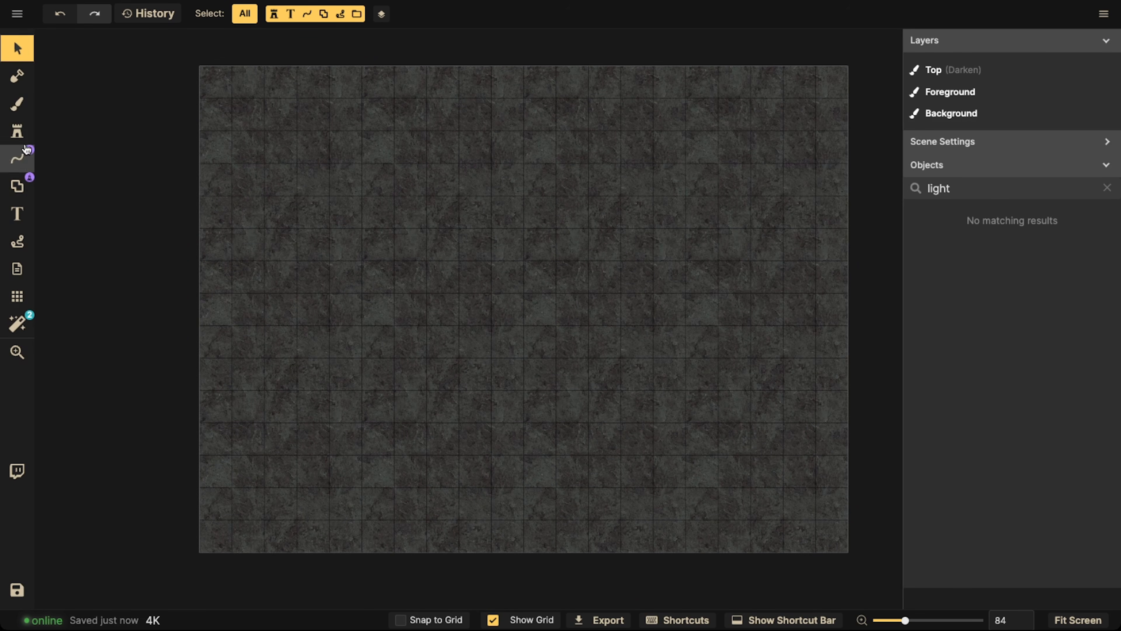
{"action": "left_click", "coordinate": [22, 132]}
{"action": "left_click", "coordinate": [74, 189]}
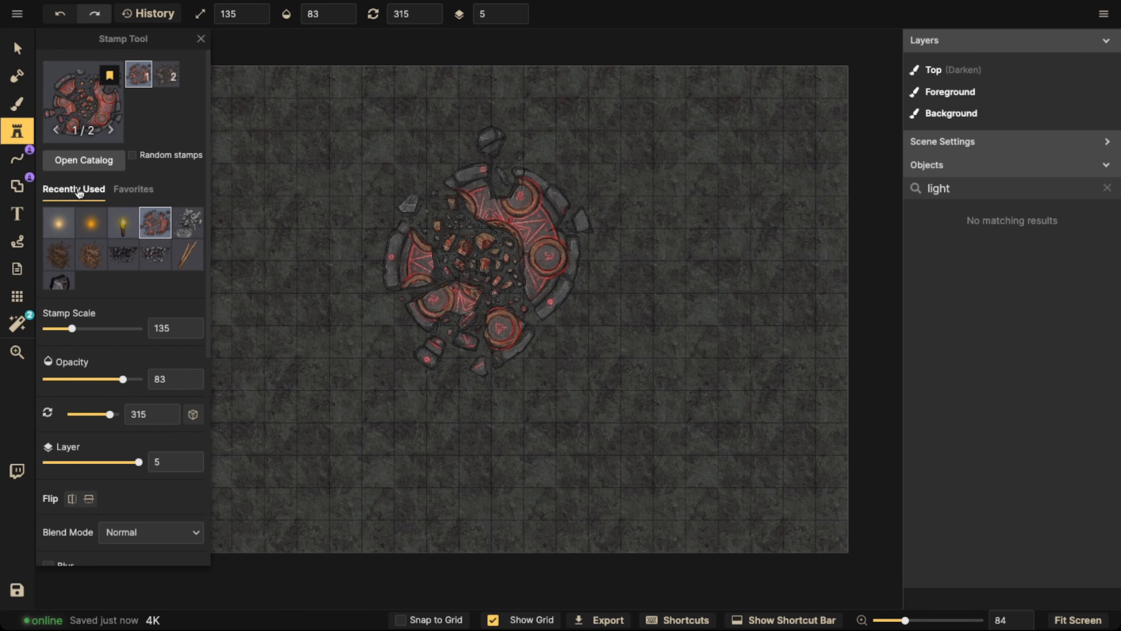
{"action": "left_click", "coordinate": [133, 189]}
{"action": "left_click", "coordinate": [17, 104]}
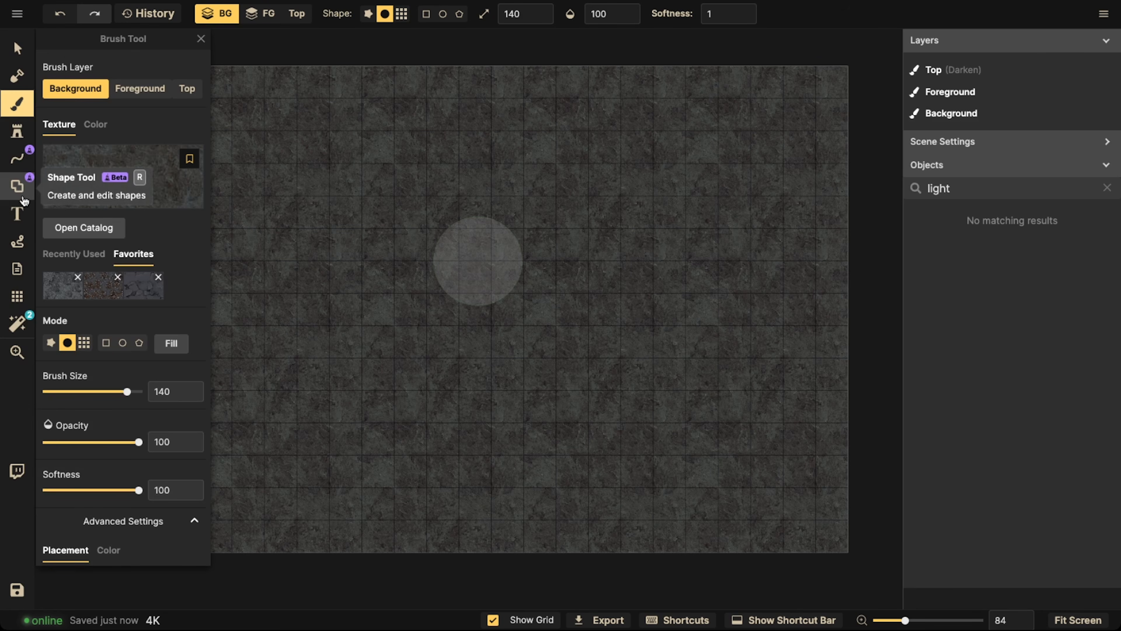
{"action": "left_click", "coordinate": [19, 192]}
{"action": "left_click", "coordinate": [47, 110]}
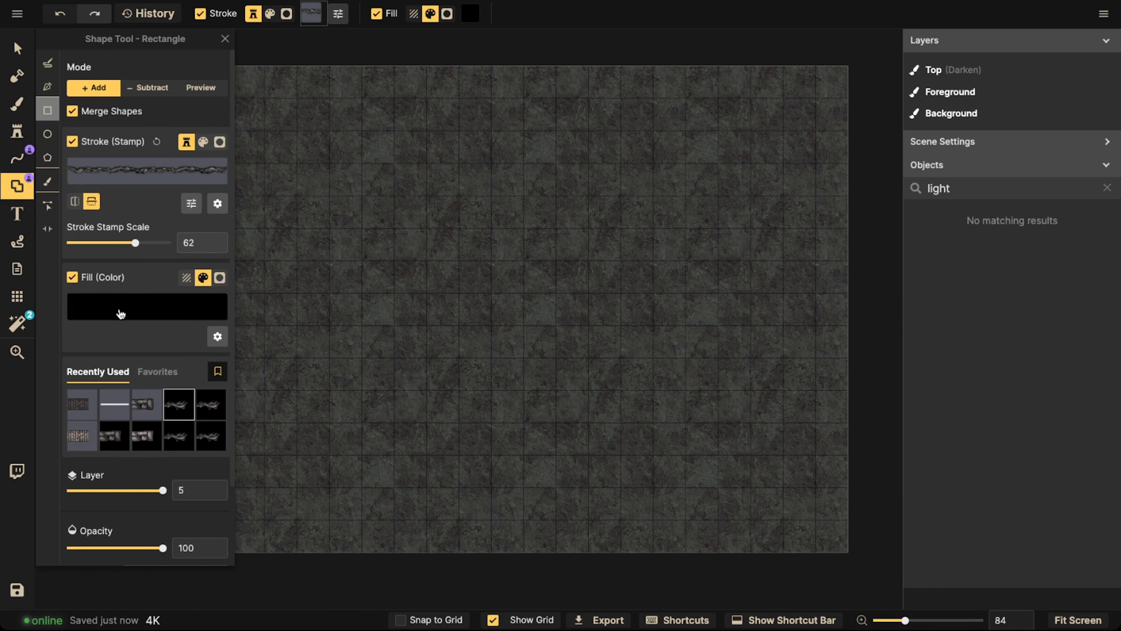
{"action": "left_click", "coordinate": [153, 379]}
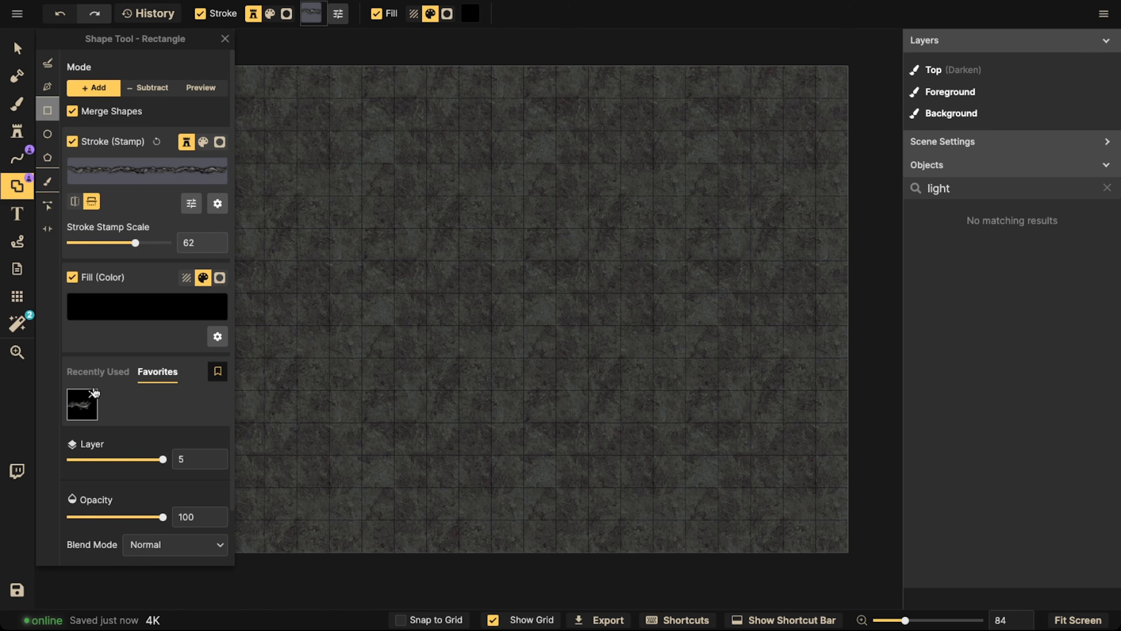
{"action": "left_click", "coordinate": [99, 375]}
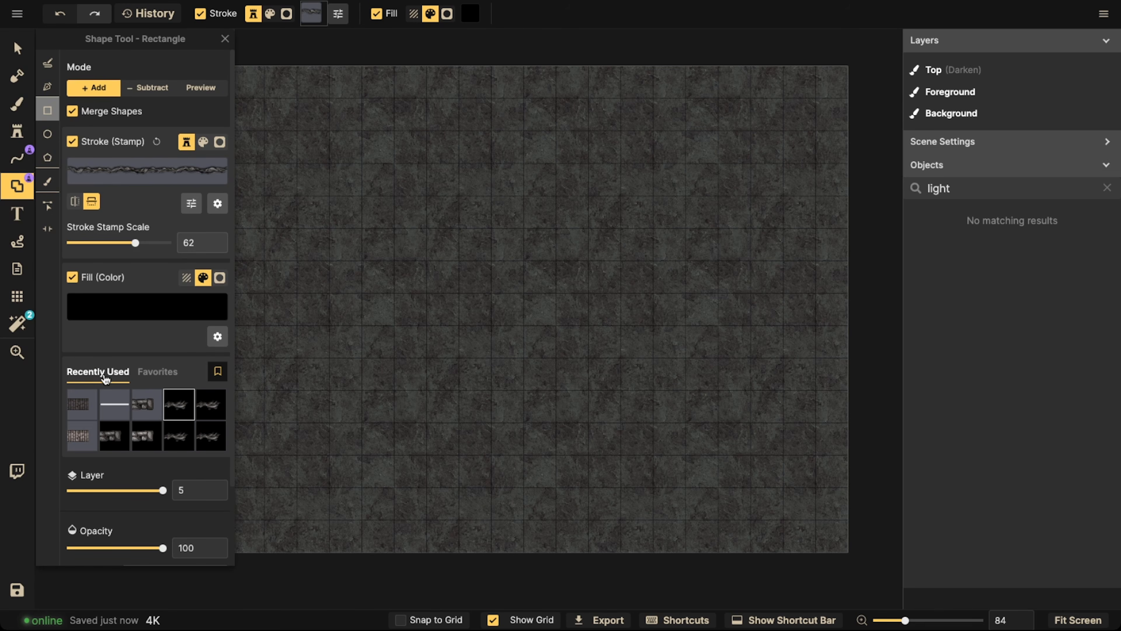
{"action": "left_click", "coordinate": [19, 161]}
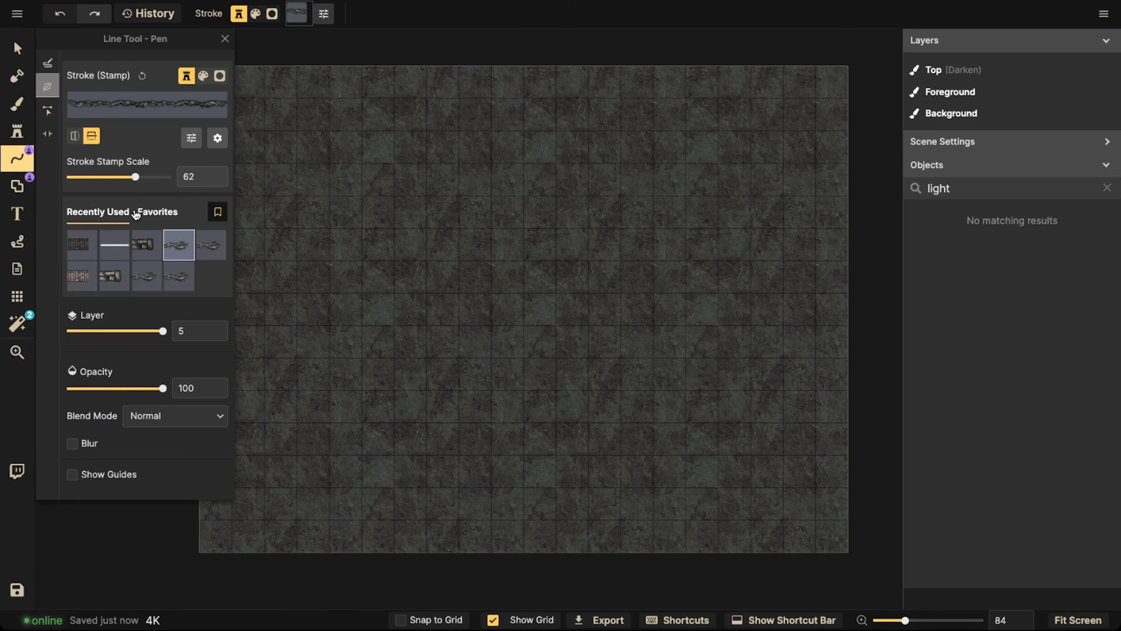
{"action": "left_click", "coordinate": [146, 212]}
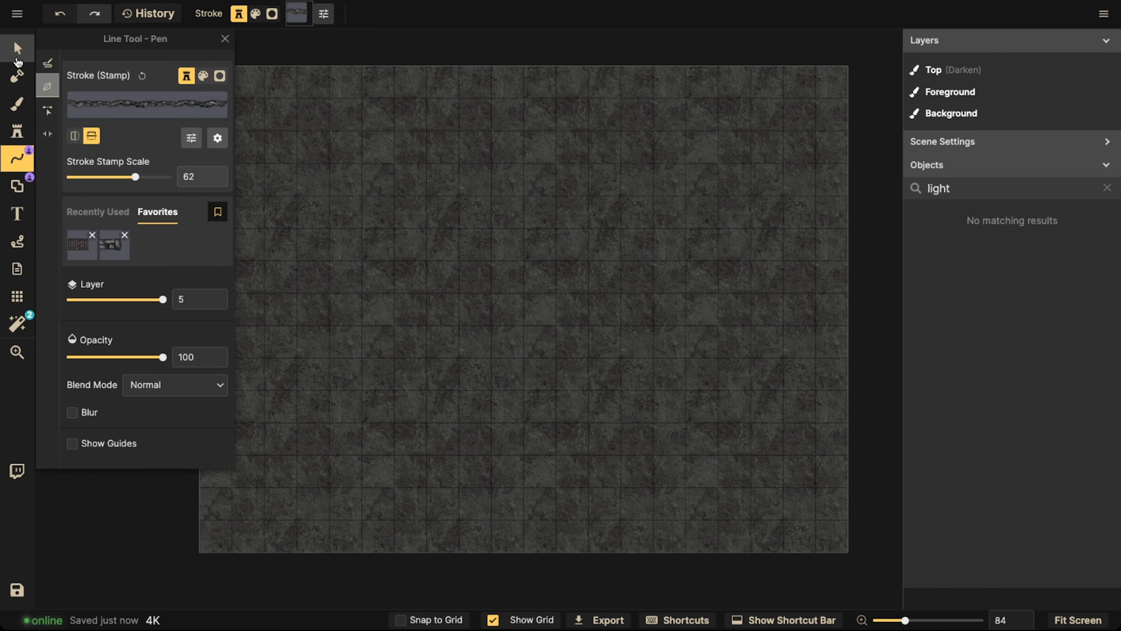
Turn on grid snapping and draw a black rectangle shape with the rock wall stroke that extends past all edges of the map
{"action": "left_click", "coordinate": [17, 49]}
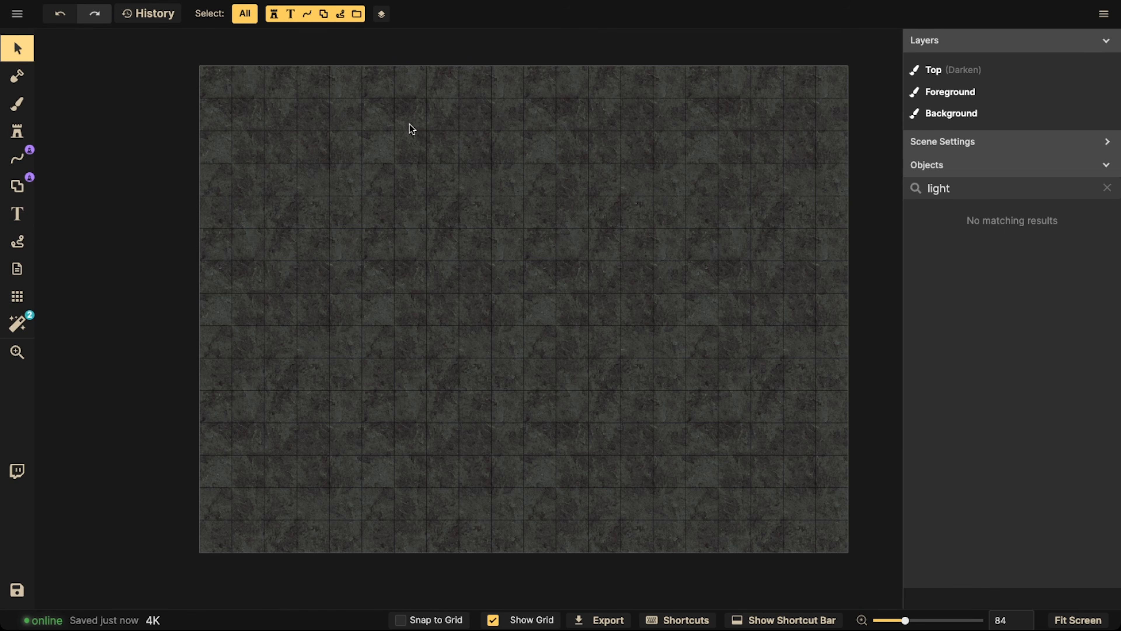
{"action": "left_click", "coordinate": [18, 185]}
{"action": "scroll", "coordinate": [208, 223], "scroll_direction": "down", "scroll_amount": 1}
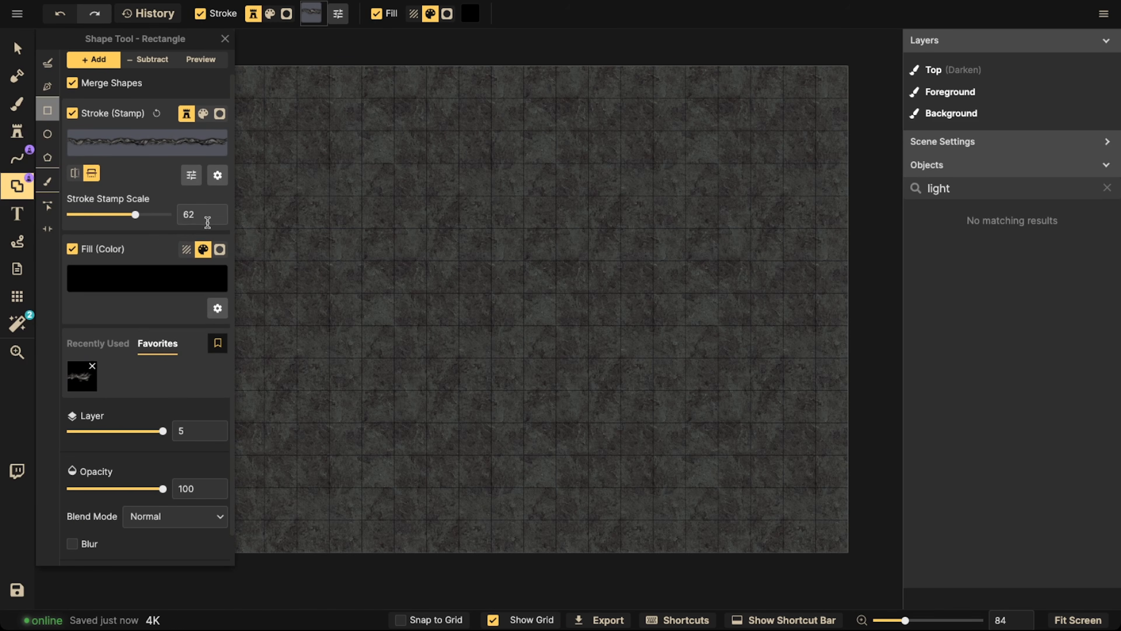
{"action": "scroll", "coordinate": [381, 275], "scroll_direction": "down", "scroll_amount": 5}
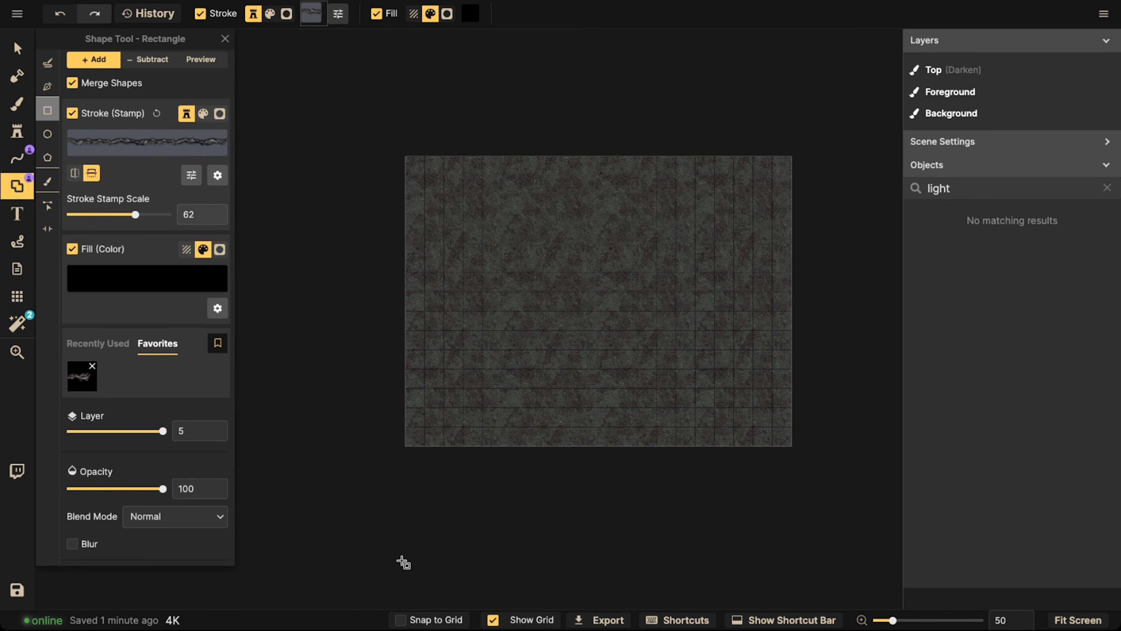
{"action": "left_click", "coordinate": [400, 620]}
{"action": "mouse_move", "coordinate": [393, 144]}
{"action": "left_mouse_down"}
{"action": "mouse_move", "coordinate": [663, 421]}
{"action": "mouse_move", "coordinate": [807, 461]}
{"action": "left_mouse_up"}
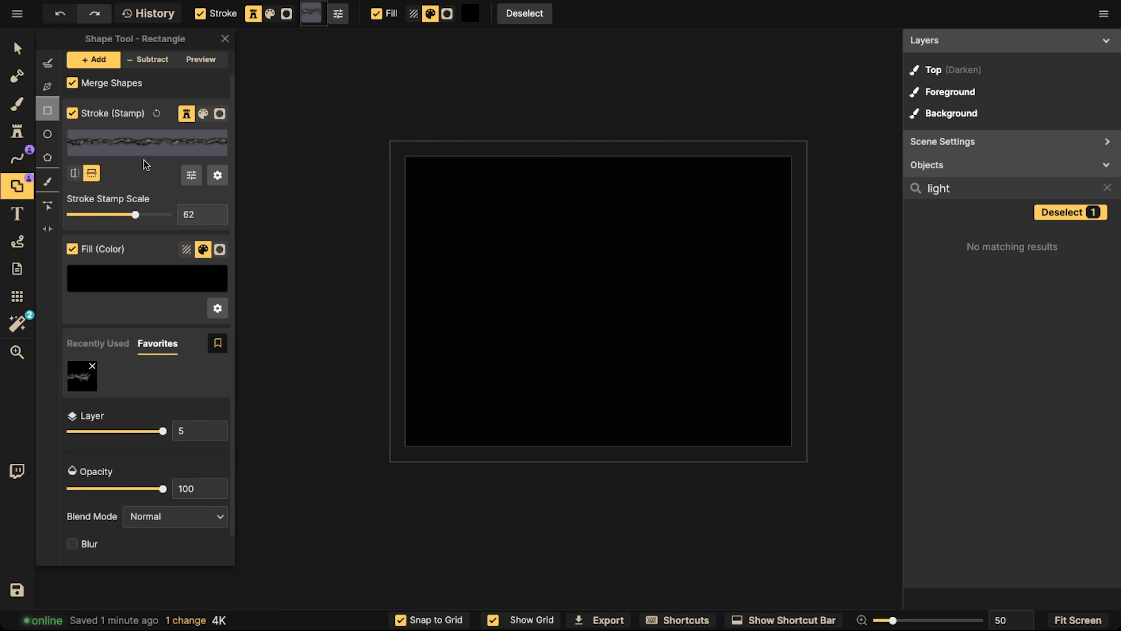
Raise the grid to layer 5 and lower the black rectangle to layer 4
{"action": "left_click", "coordinate": [17, 296]}
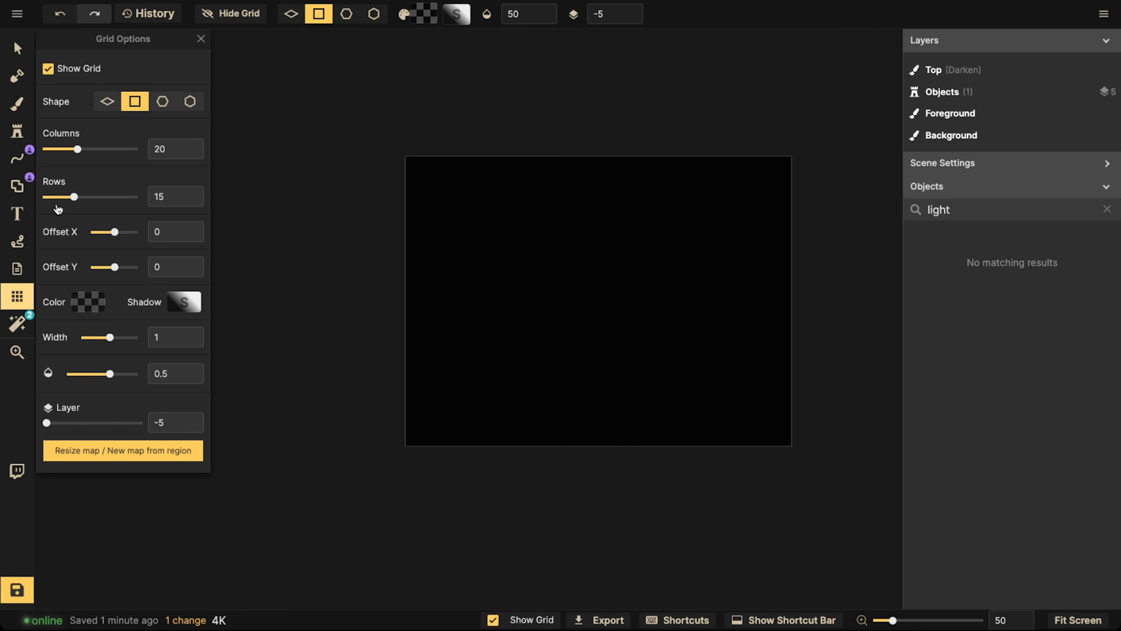
{"action": "left_click_drag", "start_coordinate": [64, 411], "coordinate": [246, 383]}
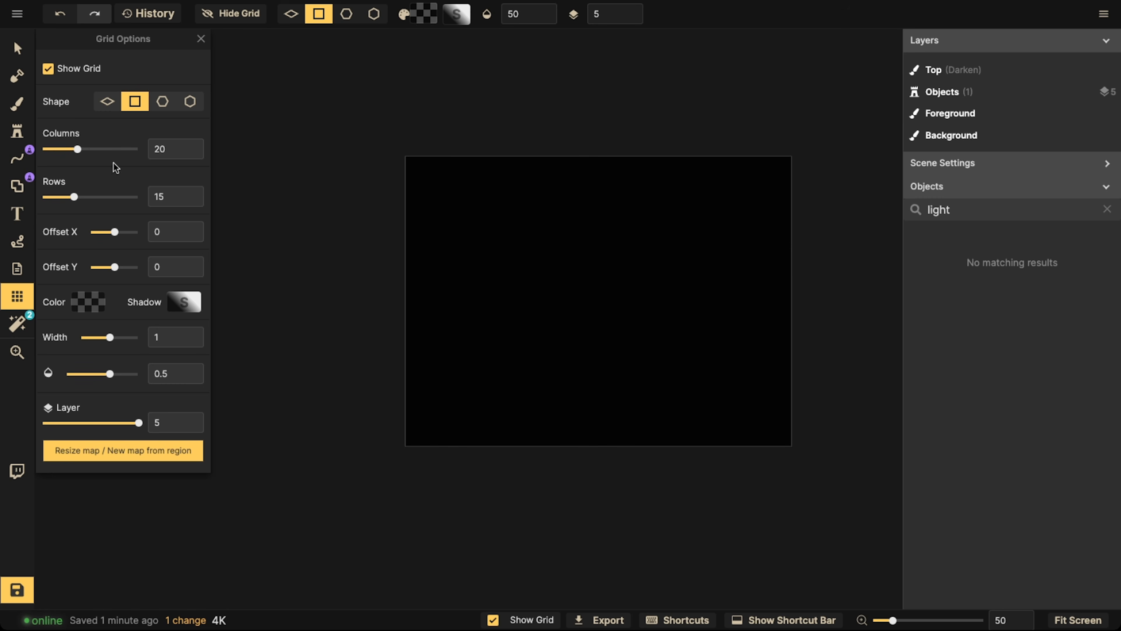
{"action": "left_click", "coordinate": [179, 305]}
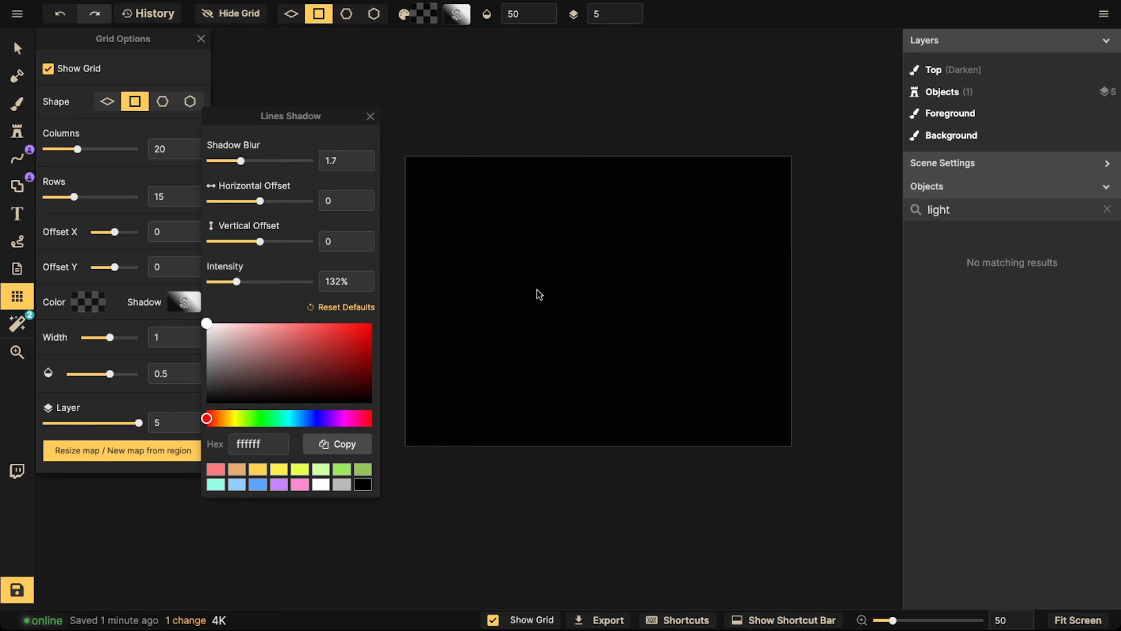
{"action": "left_click", "coordinate": [6, 49]}
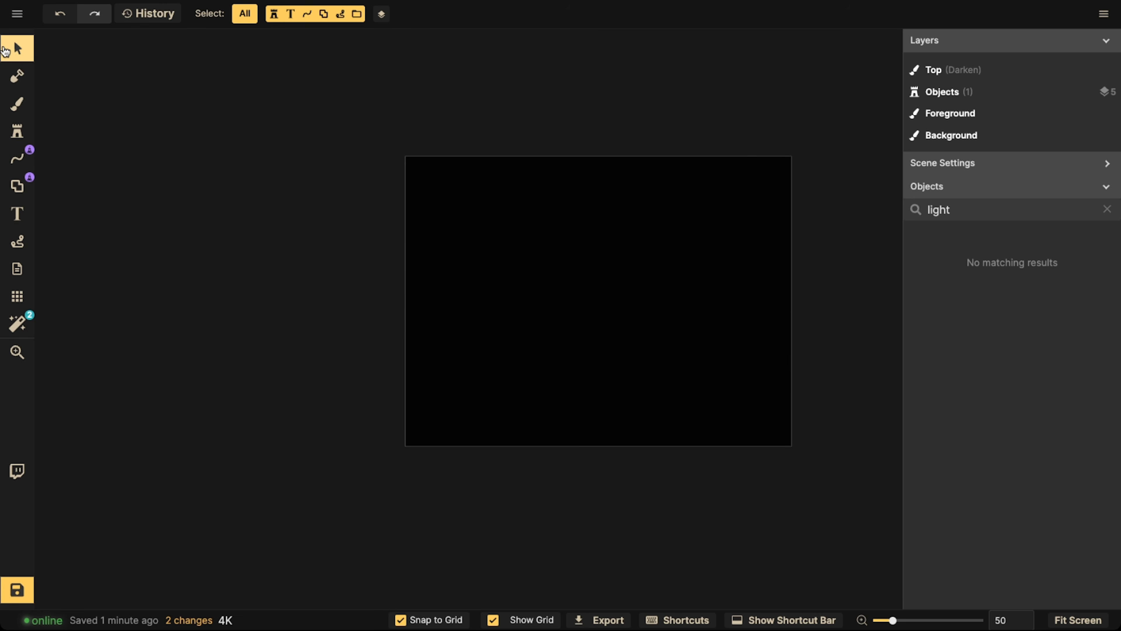
{"action": "left_click", "coordinate": [645, 170]}
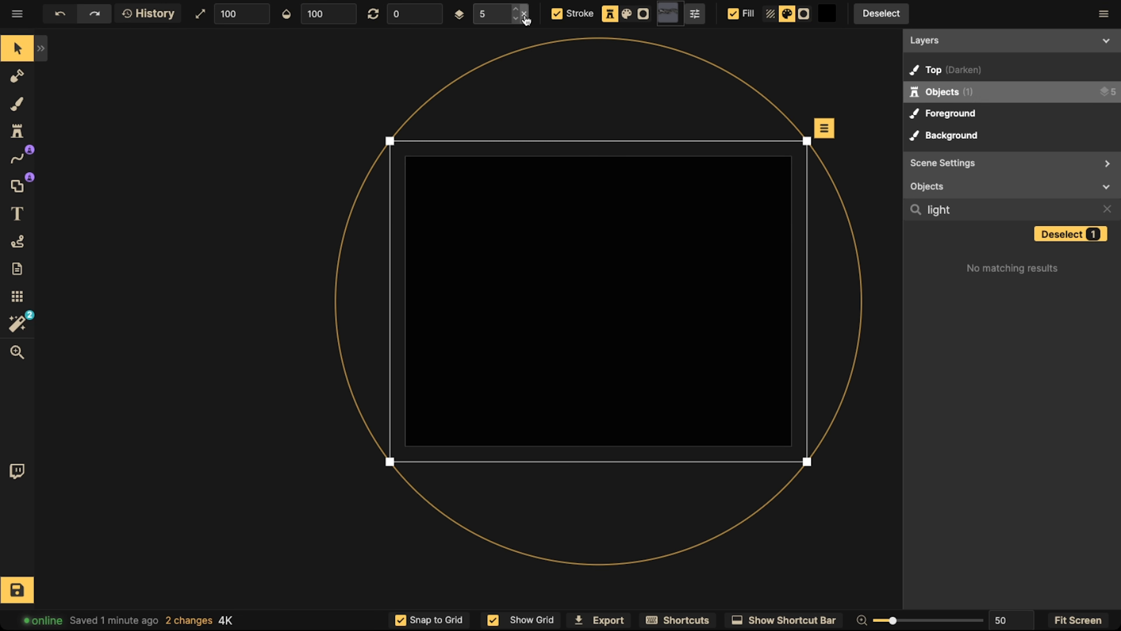
{"action": "left_click", "coordinate": [516, 20]}
{"action": "left_click", "coordinate": [98, 243]}
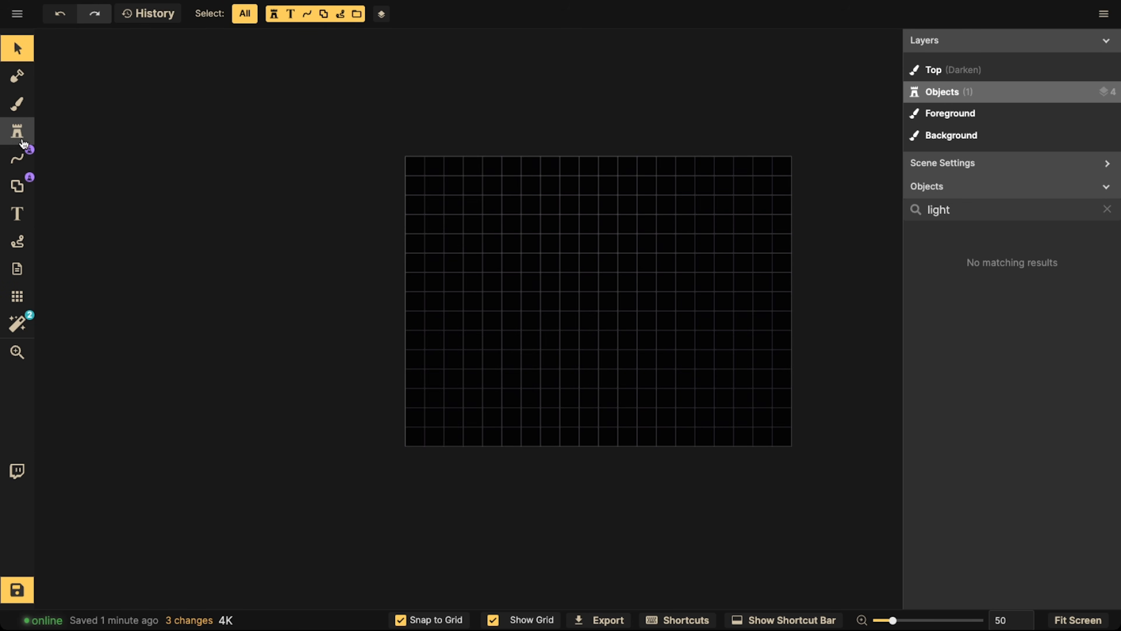
Subtract rectangles from the black shape to carve a 3 x 3 room at the map's lower left and an L-shaped room above it
{"action": "left_click", "coordinate": [21, 193]}
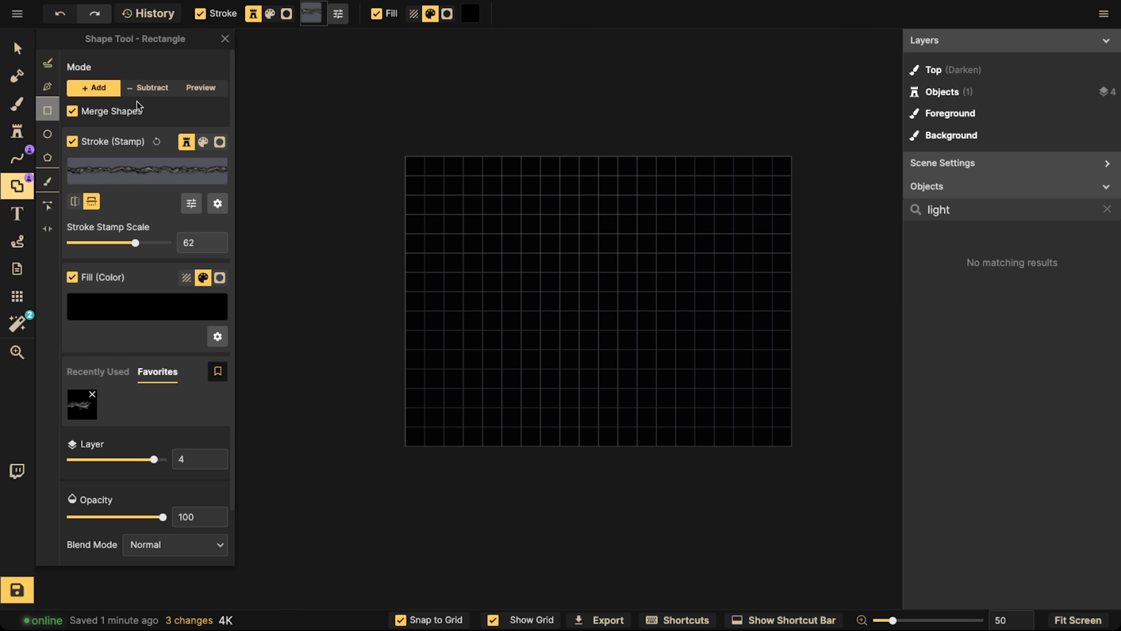
{"action": "left_click", "coordinate": [145, 87]}
{"action": "scroll", "coordinate": [435, 388], "scroll_direction": "up", "scroll_amount": 3}
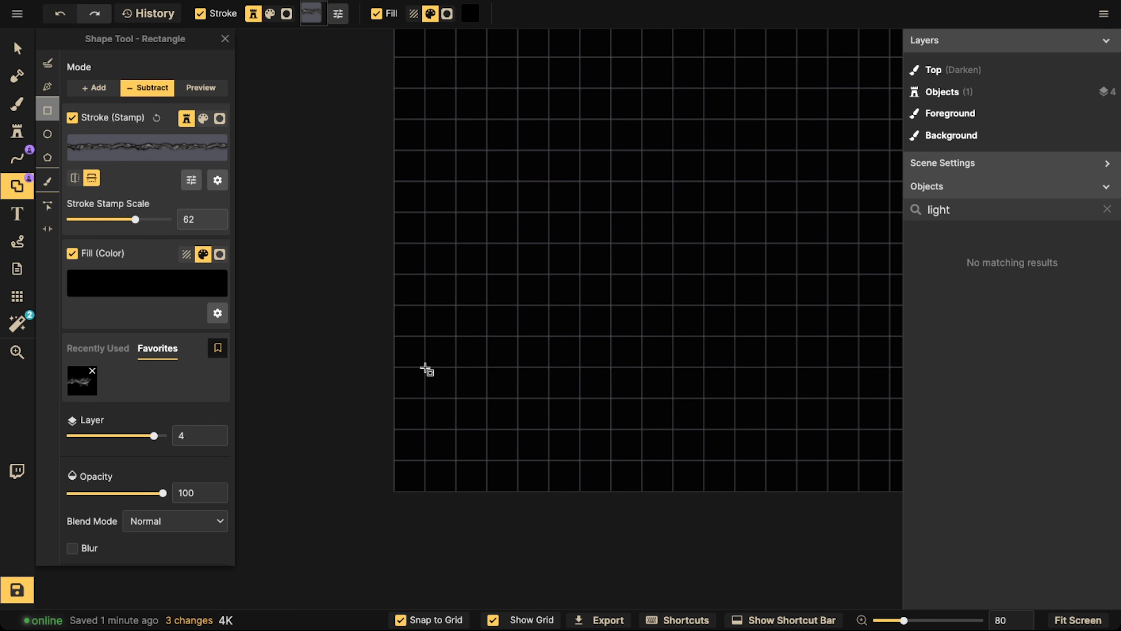
{"action": "left_click_drag", "start_coordinate": [425, 369], "coordinate": [525, 466]}
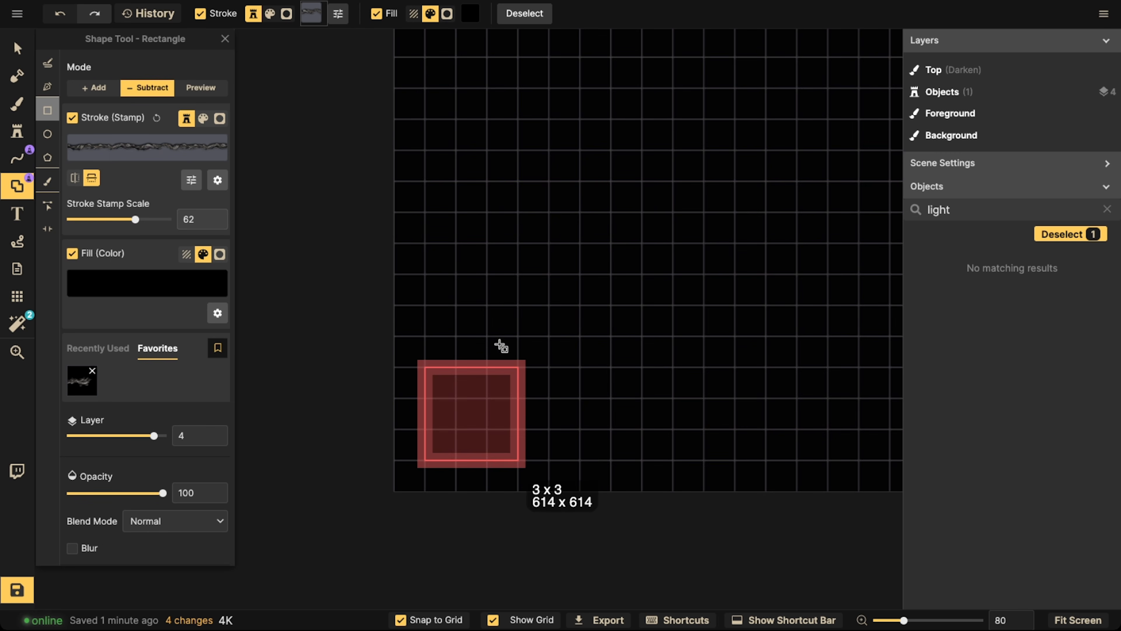
{"action": "scroll", "coordinate": [500, 346], "scroll_direction": "down", "scroll_amount": 2}
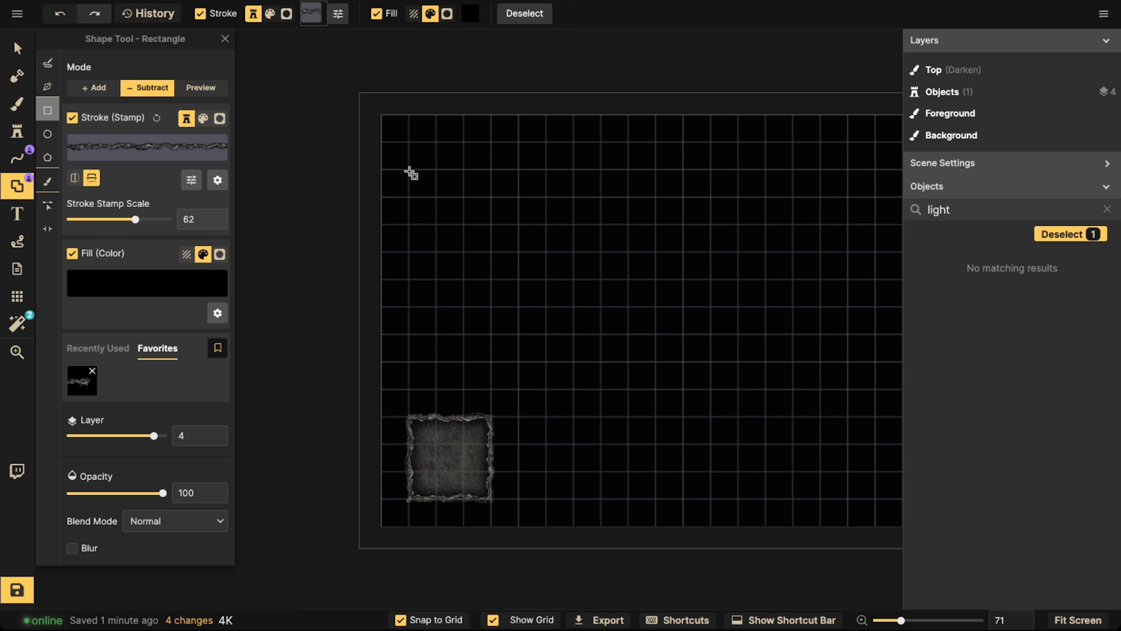
{"action": "left_click_drag", "start_coordinate": [409, 172], "coordinate": [495, 337]}
{"action": "left_click_drag", "start_coordinate": [464, 225], "coordinate": [549, 288]}
{"action": "left_click_drag", "start_coordinate": [466, 264], "coordinate": [554, 335]}
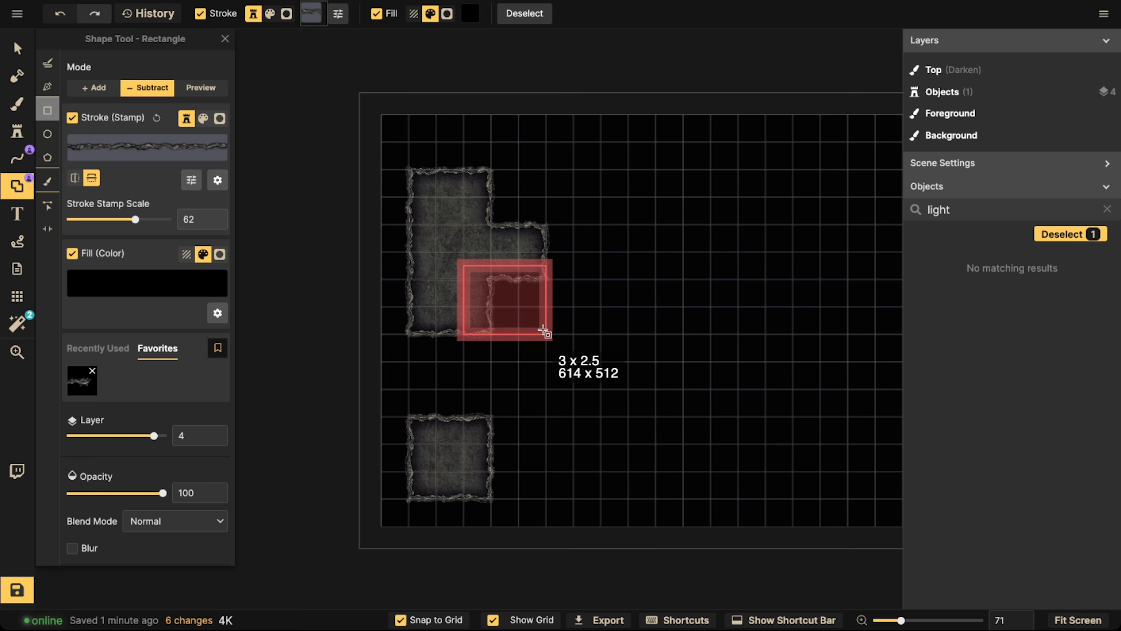
Carve a large central room about 6 x 8 squares, extended at its lower left and at its upper edge
{"action": "left_click_drag", "start_coordinate": [671, 280], "coordinate": [500, 288]}
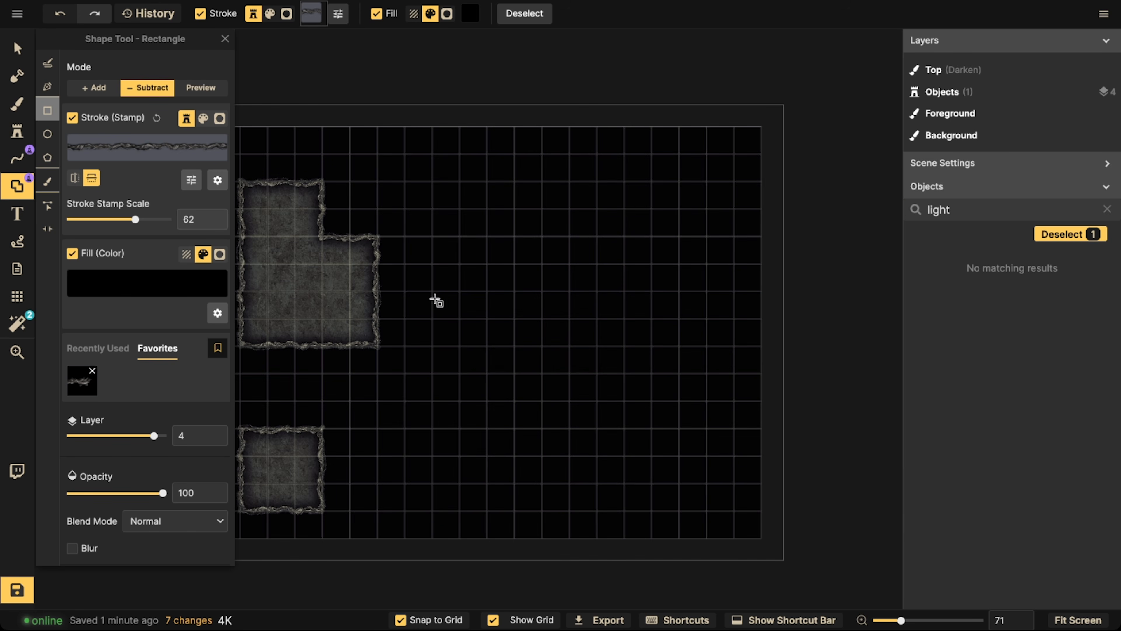
{"action": "left_click_drag", "start_coordinate": [434, 211], "coordinate": [595, 429]}
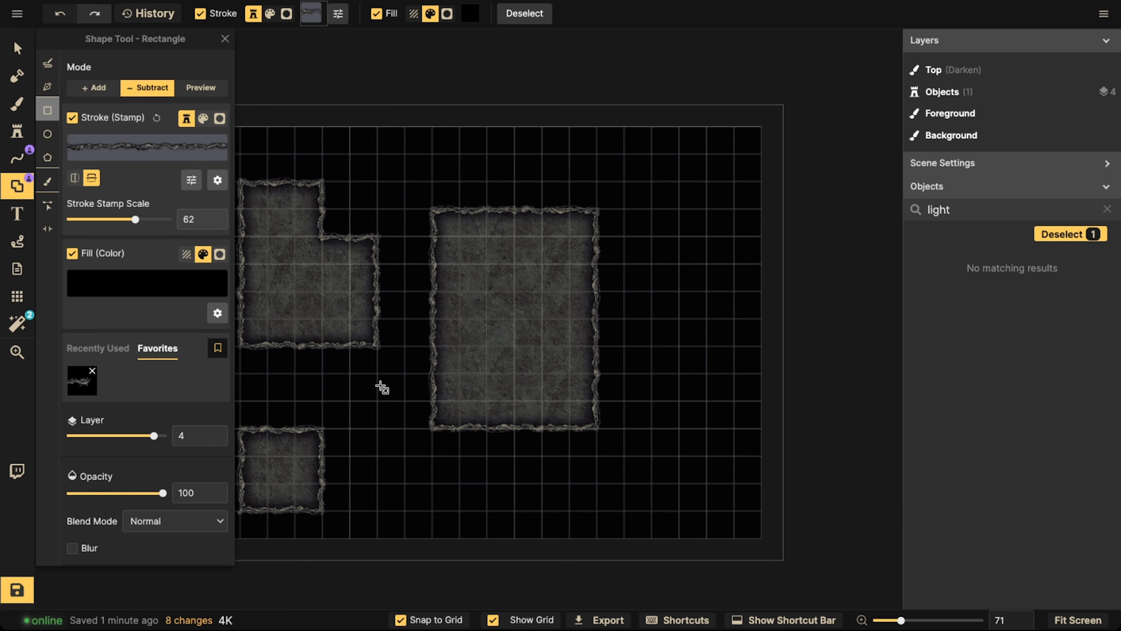
{"action": "left_click_drag", "start_coordinate": [382, 378], "coordinate": [546, 460]}
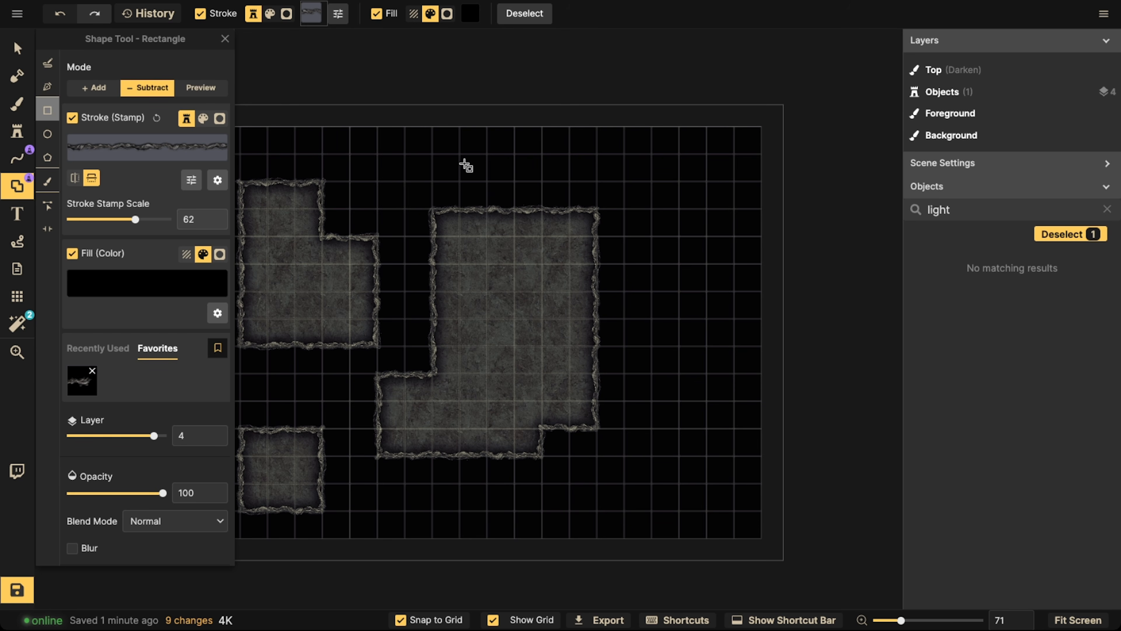
{"action": "left_click_drag", "start_coordinate": [482, 174], "coordinate": [573, 225]}
Carve a tall room about 3 x 7 squares at the map's upper right and a 4 x 3 room below it
{"action": "left_click_drag", "start_coordinate": [648, 178], "coordinate": [723, 365]}
{"action": "key", "text": "ctrl+z"}
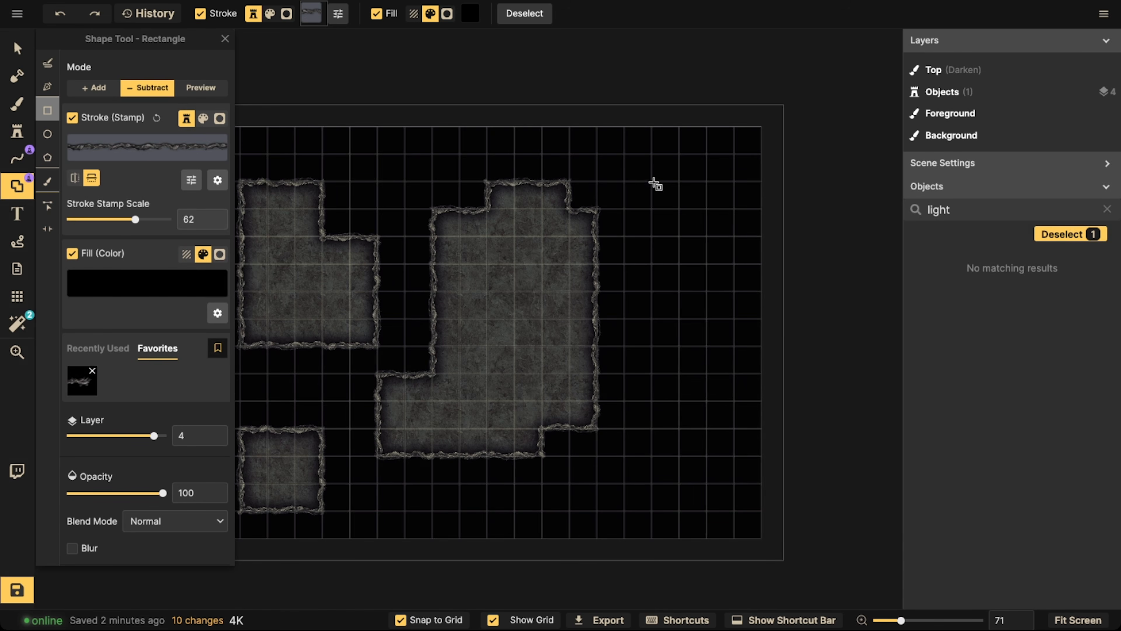
{"action": "left_click_drag", "start_coordinate": [648, 179], "coordinate": [731, 375]}
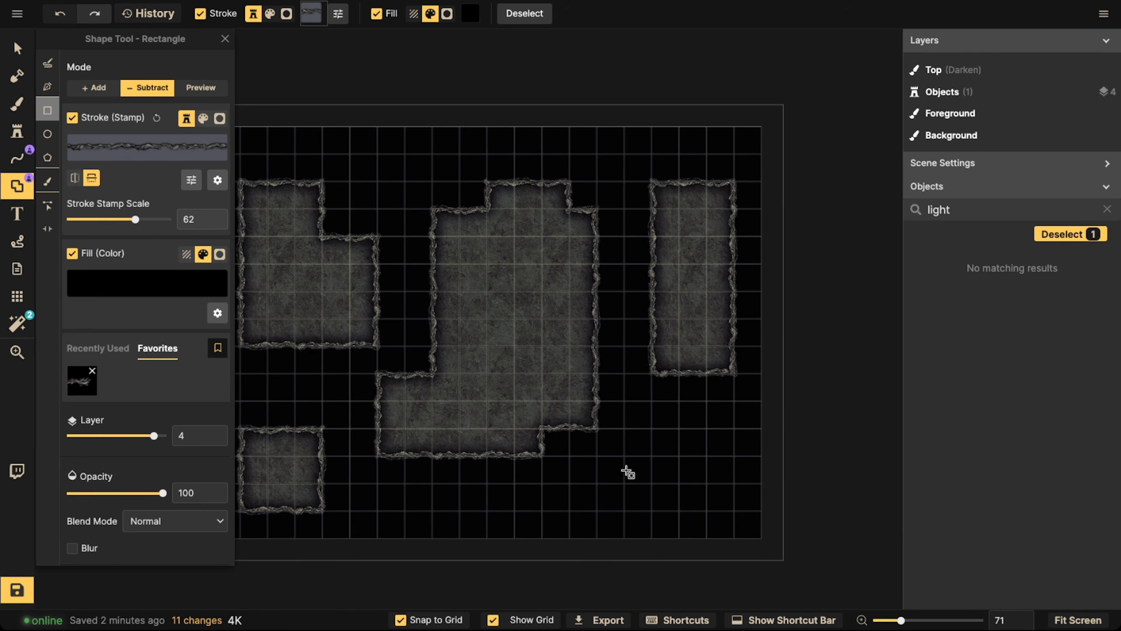
{"action": "left_click_drag", "start_coordinate": [624, 435], "coordinate": [735, 503]}
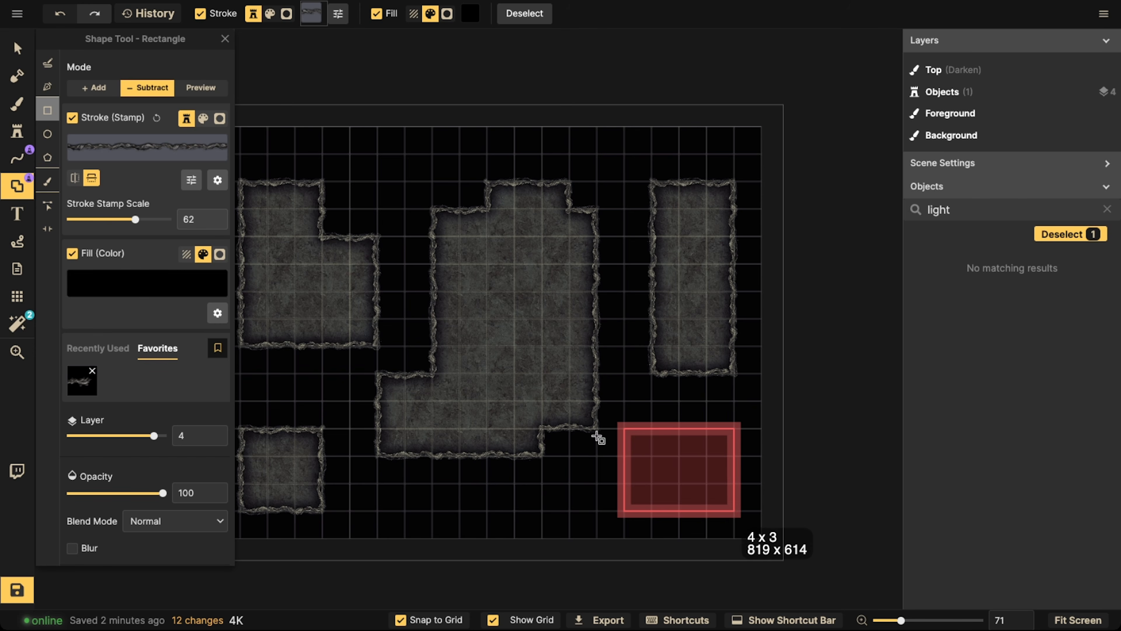
Carve one-square-wide corridors from the lower-left room to the map's bottom edge, between the two left rooms, and from the L-shaped room to the central room
{"action": "scroll", "coordinate": [363, 345], "scroll_direction": "down", "scroll_amount": 2}
{"action": "key", "text": "space"}
{"action": "left_click_drag", "start_coordinate": [353, 345], "coordinate": [489, 342]}
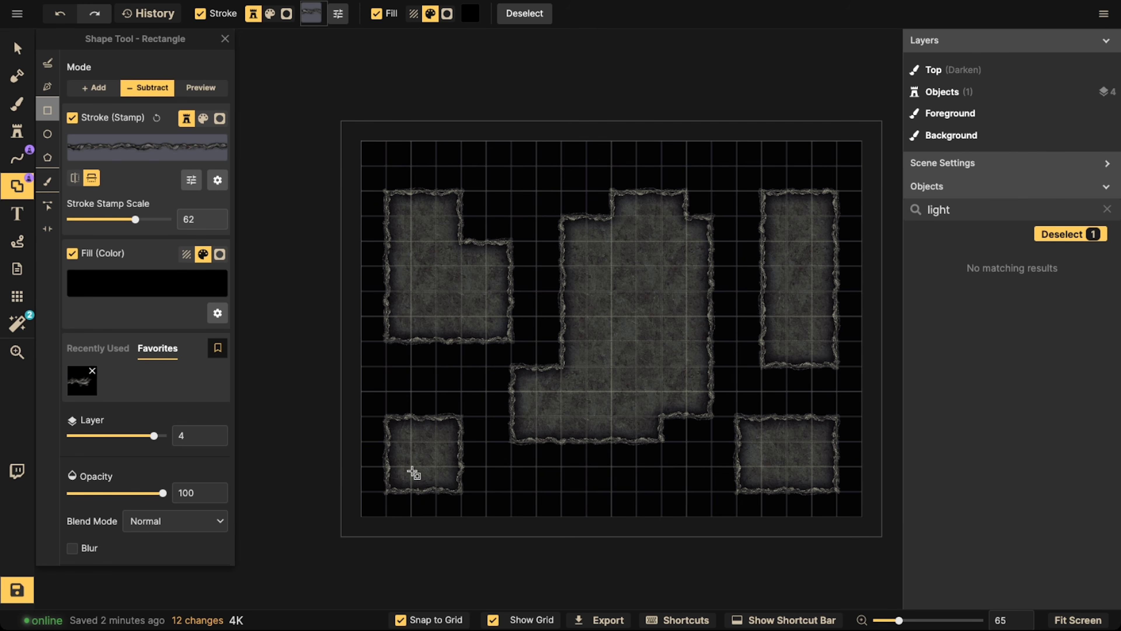
{"action": "left_click_drag", "start_coordinate": [414, 473], "coordinate": [438, 531]}
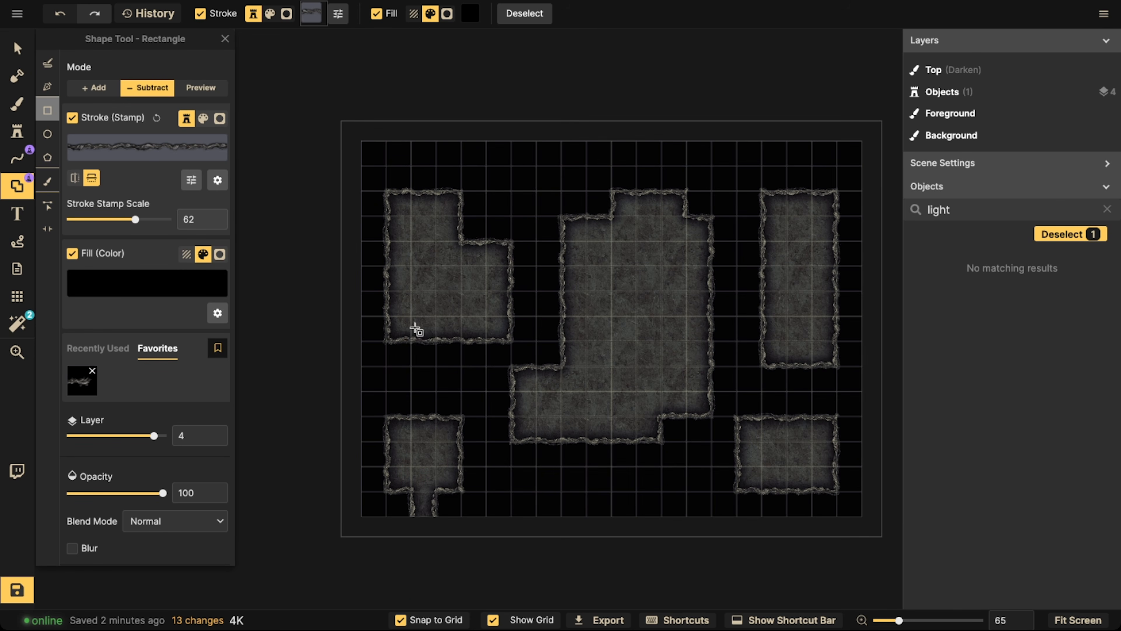
{"action": "left_click_drag", "start_coordinate": [415, 329], "coordinate": [438, 443]}
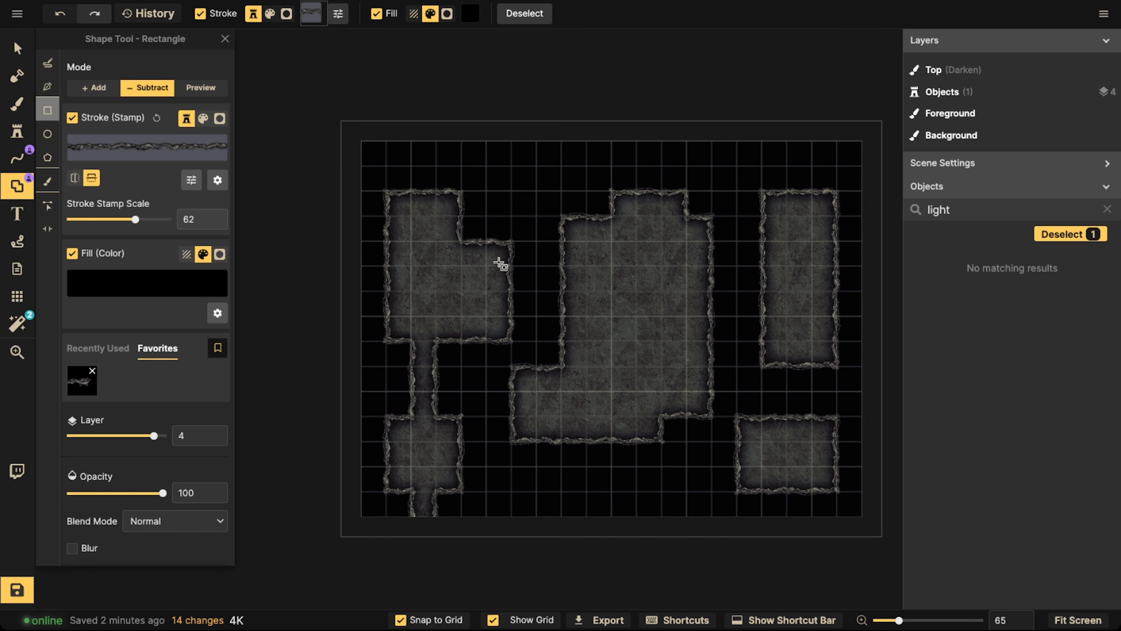
{"action": "left_click_drag", "start_coordinate": [500, 264], "coordinate": [582, 297]}
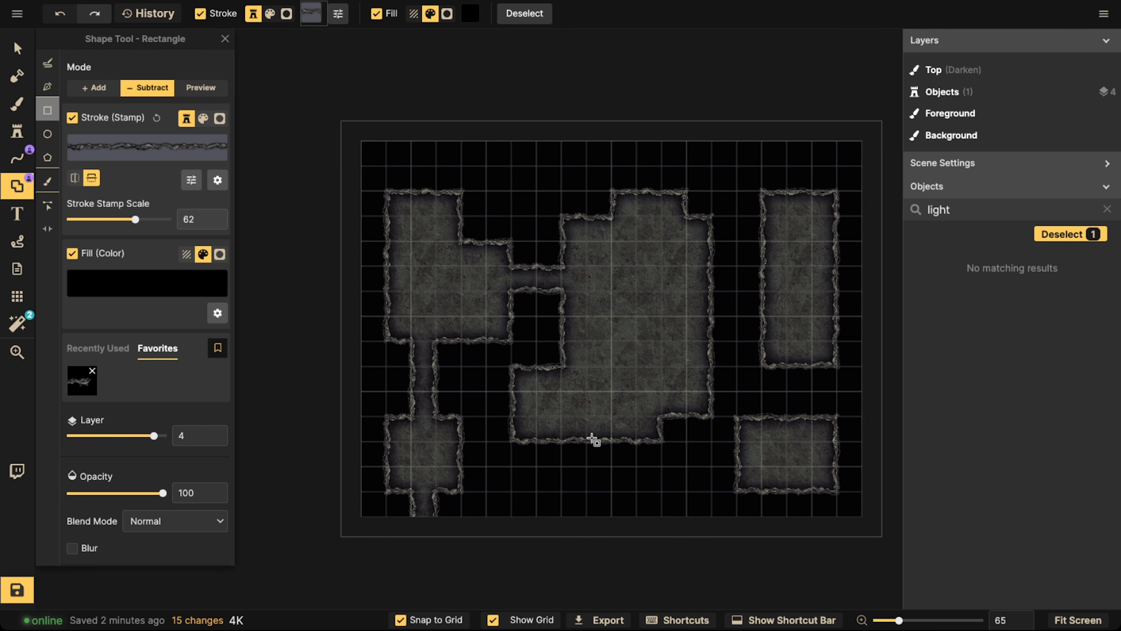
Carve a bent corridor from the central room to the lower-right room, one between the right rooms, and one to the map's top edge
{"action": "left_click_drag", "start_coordinate": [587, 451], "coordinate": [716, 490]}
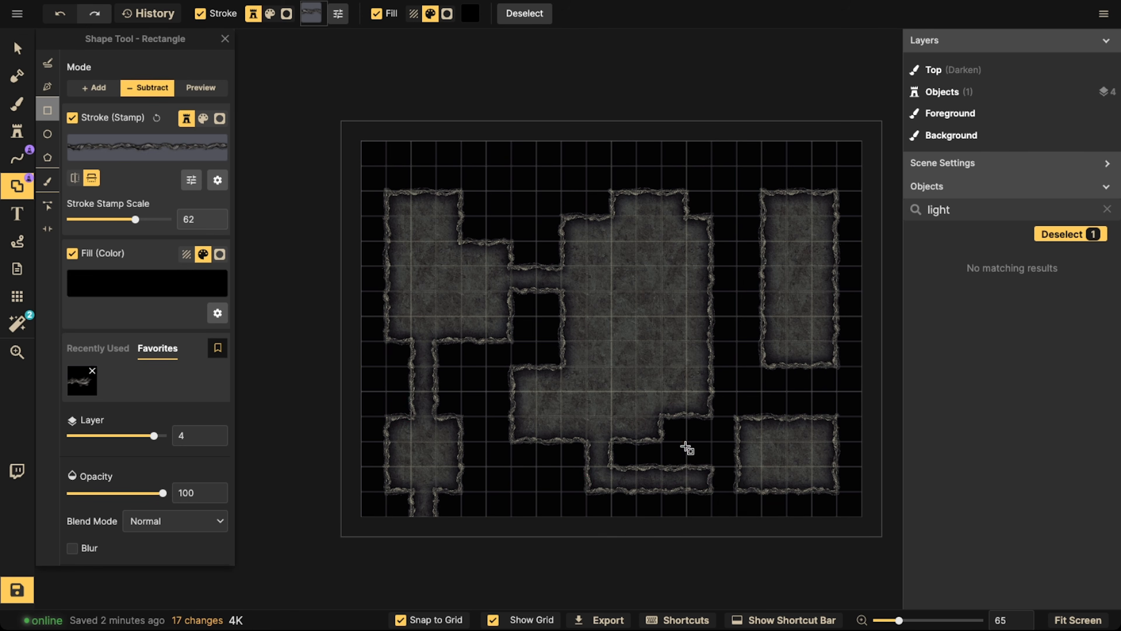
{"action": "left_click_drag", "start_coordinate": [685, 447], "coordinate": [716, 482]}
{"action": "left_click_drag", "start_coordinate": [695, 439], "coordinate": [760, 469]}
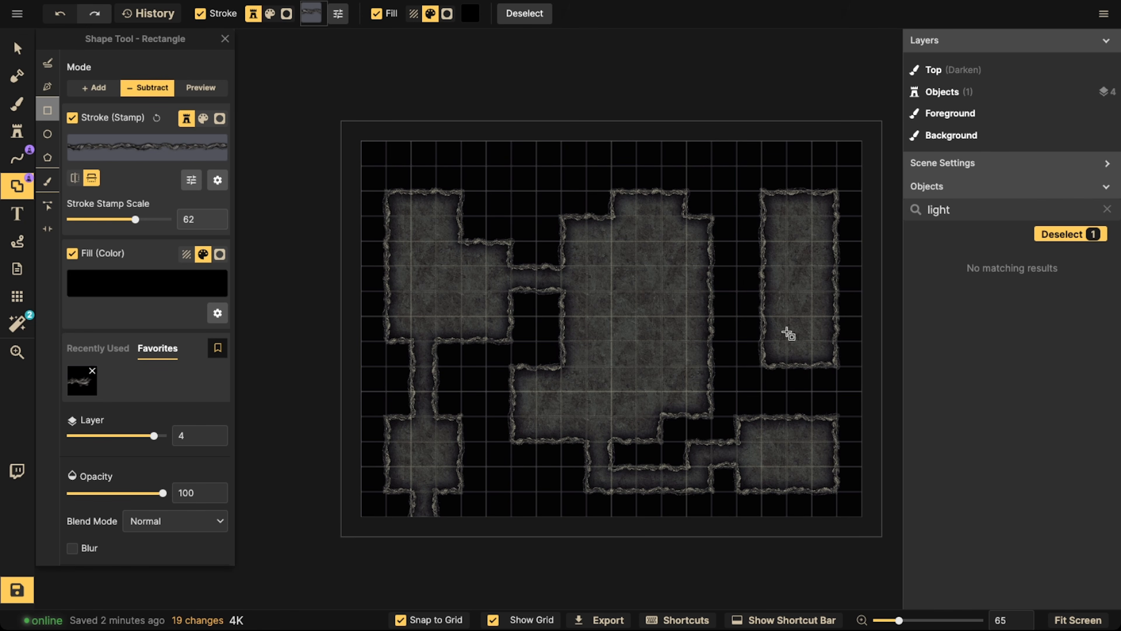
{"action": "left_click_drag", "start_coordinate": [789, 333], "coordinate": [818, 431]}
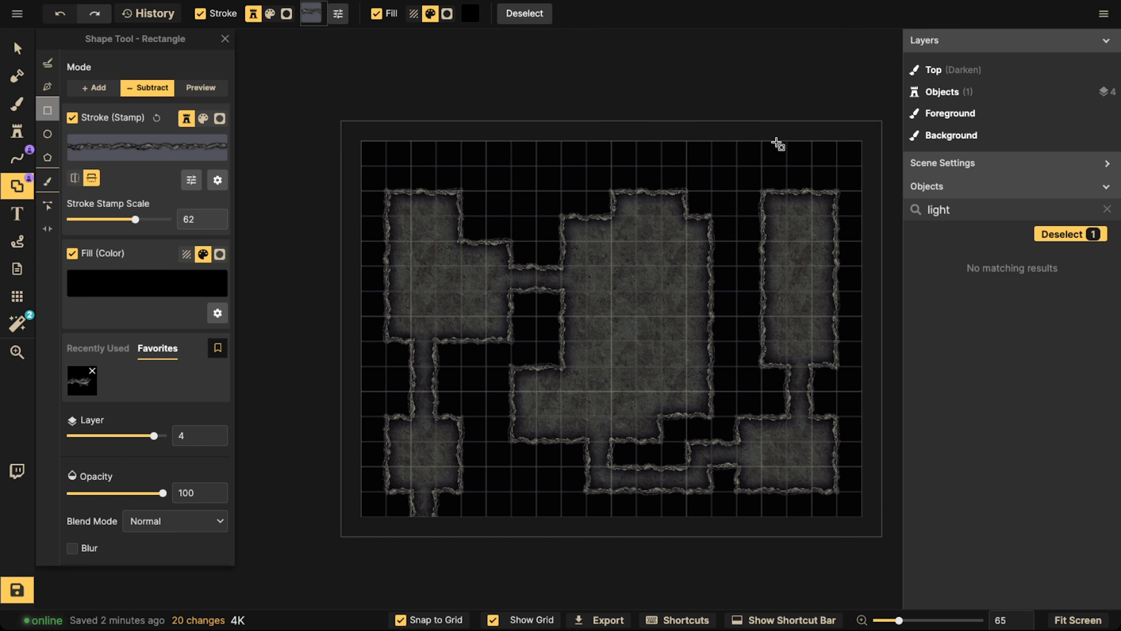
{"action": "left_click_drag", "start_coordinate": [782, 135], "coordinate": [808, 204]}
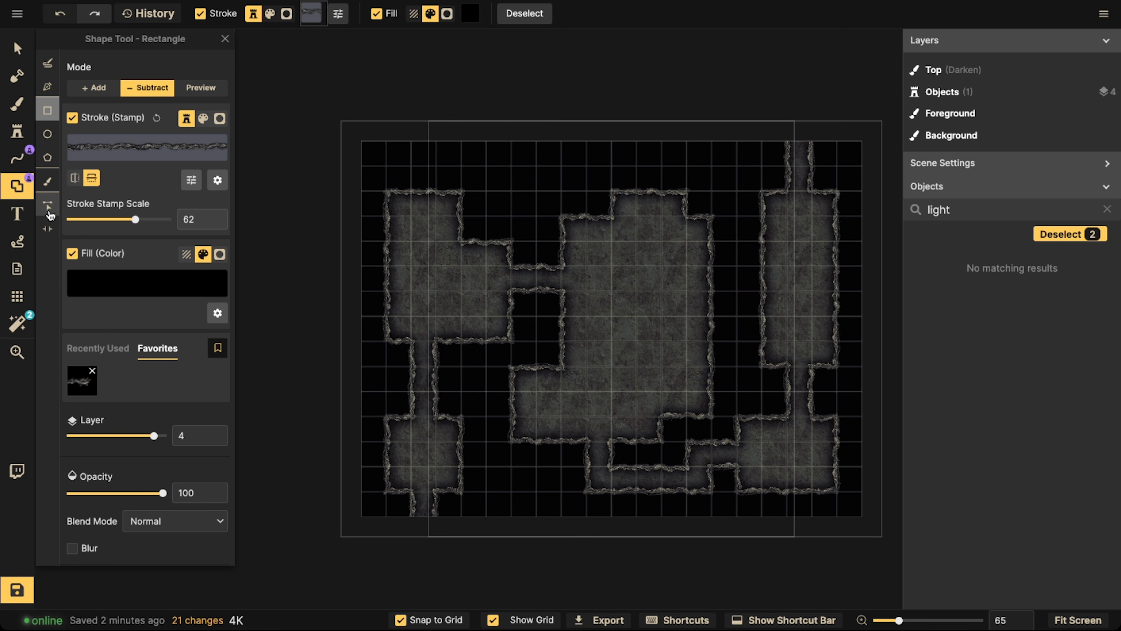
Roughen the upper-left room's stepped corner, top edge and left wall with the Shape brush in Subtract mode at size 37
{"action": "left_click", "coordinate": [47, 181]}
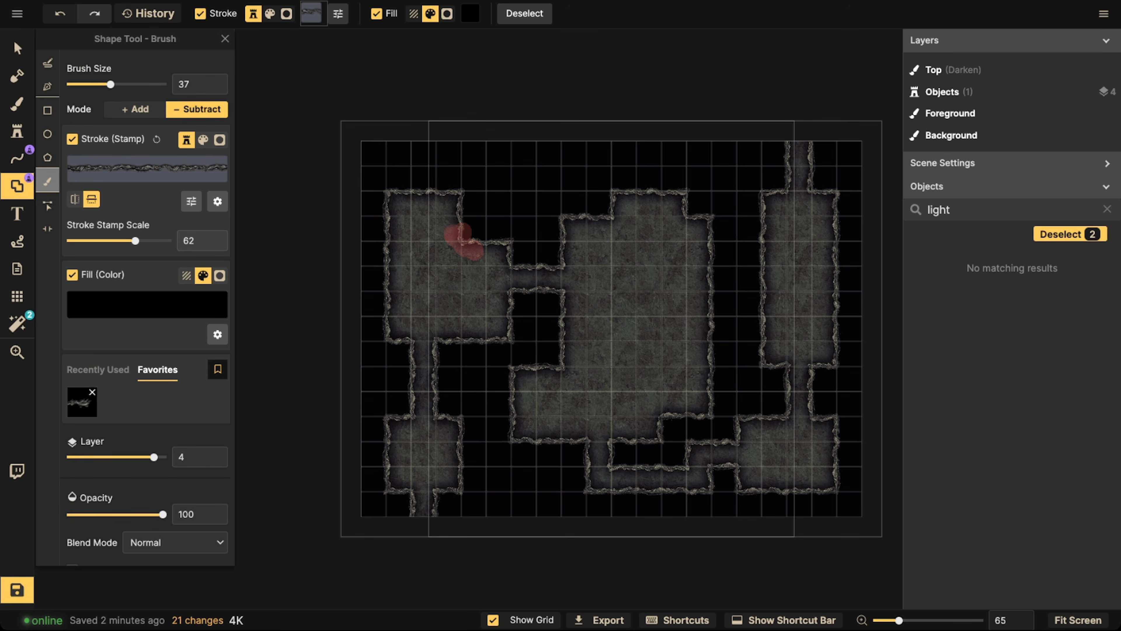
{"action": "mouse_move", "coordinate": [459, 233]}
{"action": "left_mouse_down"}
{"action": "mouse_move", "coordinate": [426, 201]}
{"action": "mouse_move", "coordinate": [388, 204]}
{"action": "mouse_move", "coordinate": [396, 230]}
{"action": "left_mouse_up"}
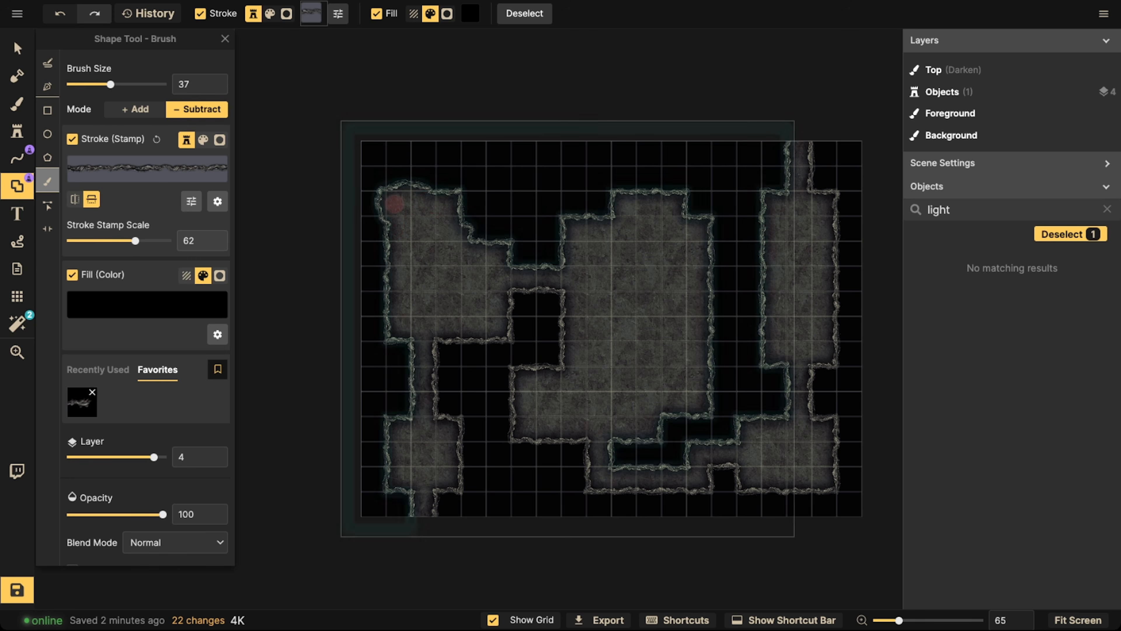
{"action": "left_click_drag", "start_coordinate": [432, 195], "coordinate": [409, 197]}
{"action": "left_click_drag", "start_coordinate": [401, 251], "coordinate": [391, 315]}
Brush an irregular outline into the central room's lower-left corner, right wall and corridor mouth, and into the lower-left room's left wall
{"action": "mouse_move", "coordinate": [558, 356]}
{"action": "left_mouse_down"}
{"action": "mouse_move", "coordinate": [526, 382]}
{"action": "mouse_move", "coordinate": [519, 435]}
{"action": "mouse_move", "coordinate": [514, 413]}
{"action": "left_mouse_up"}
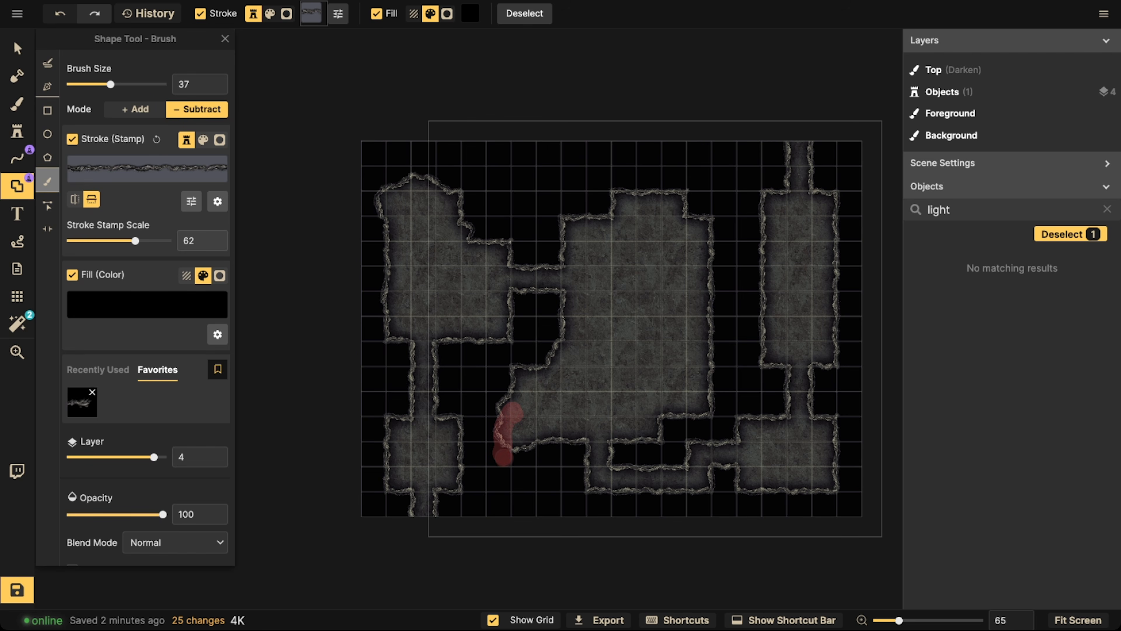
{"action": "left_click_drag", "start_coordinate": [503, 455], "coordinate": [545, 400]}
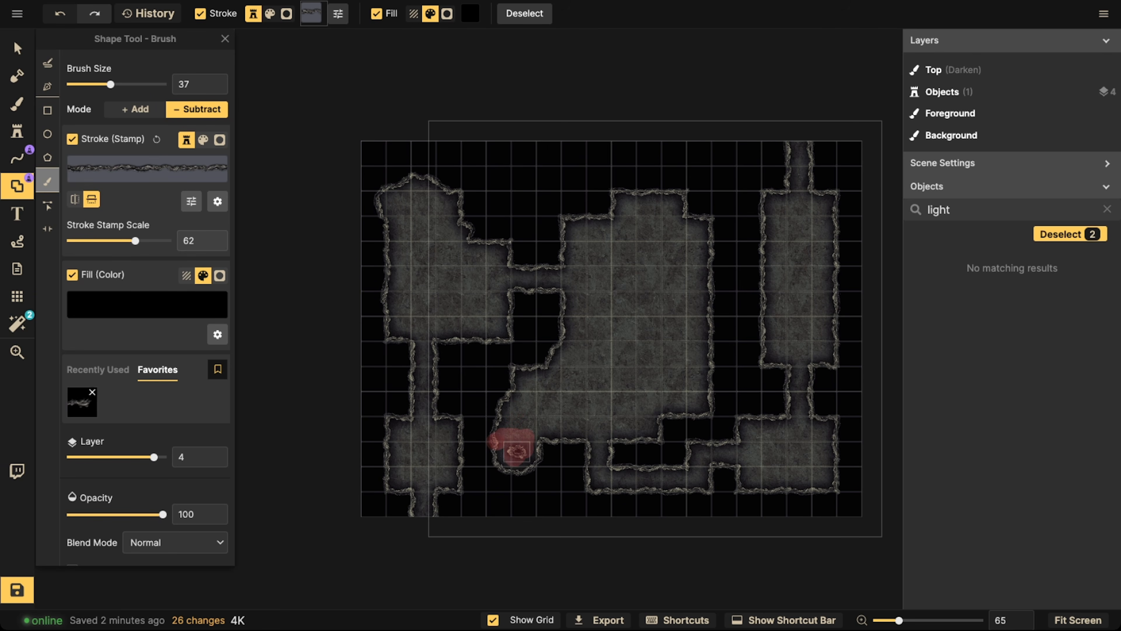
{"action": "mouse_move", "coordinate": [517, 452]}
{"action": "left_mouse_down"}
{"action": "mouse_move", "coordinate": [538, 418]}
{"action": "mouse_move", "coordinate": [556, 424]}
{"action": "mouse_move", "coordinate": [546, 441]}
{"action": "left_mouse_up"}
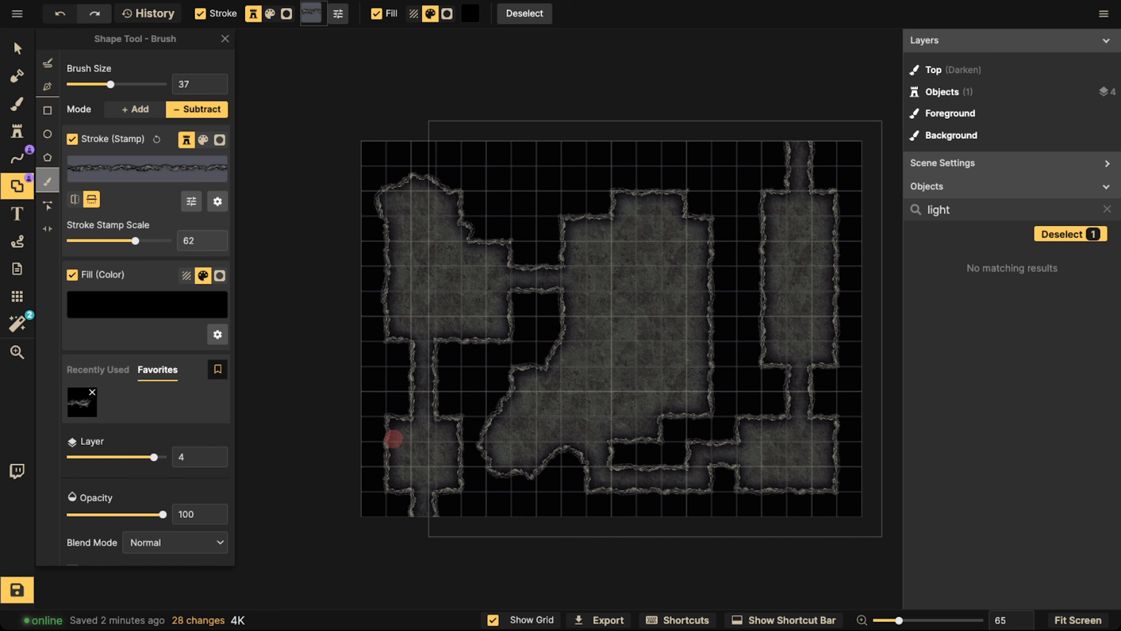
{"action": "left_click_drag", "start_coordinate": [395, 442], "coordinate": [388, 451]}
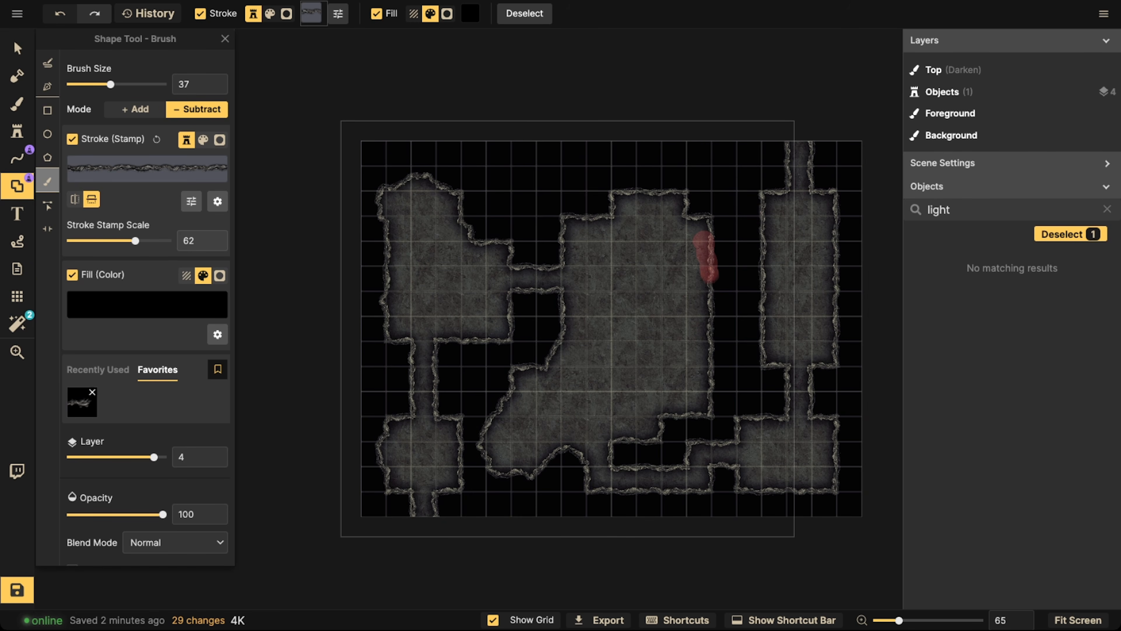
{"action": "mouse_move", "coordinate": [709, 271]}
{"action": "left_mouse_down"}
{"action": "mouse_move", "coordinate": [716, 298]}
{"action": "mouse_move", "coordinate": [698, 337]}
{"action": "mouse_move", "coordinate": [699, 322]}
{"action": "mouse_move", "coordinate": [699, 352]}
{"action": "left_mouse_up"}
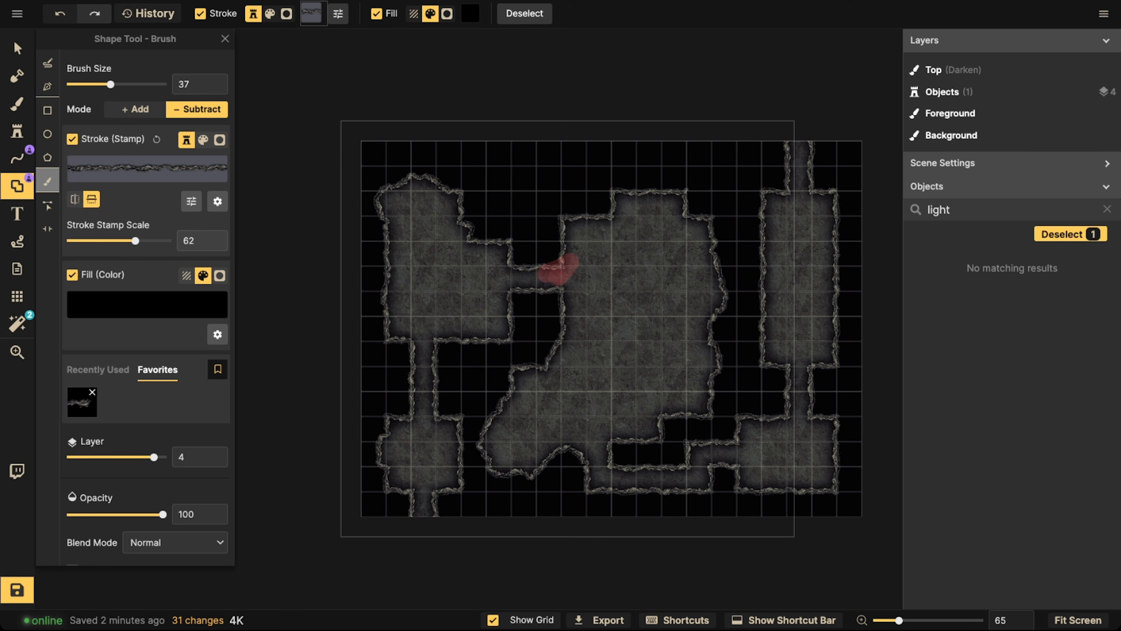
{"action": "left_click_drag", "start_coordinate": [570, 290], "coordinate": [570, 293]}
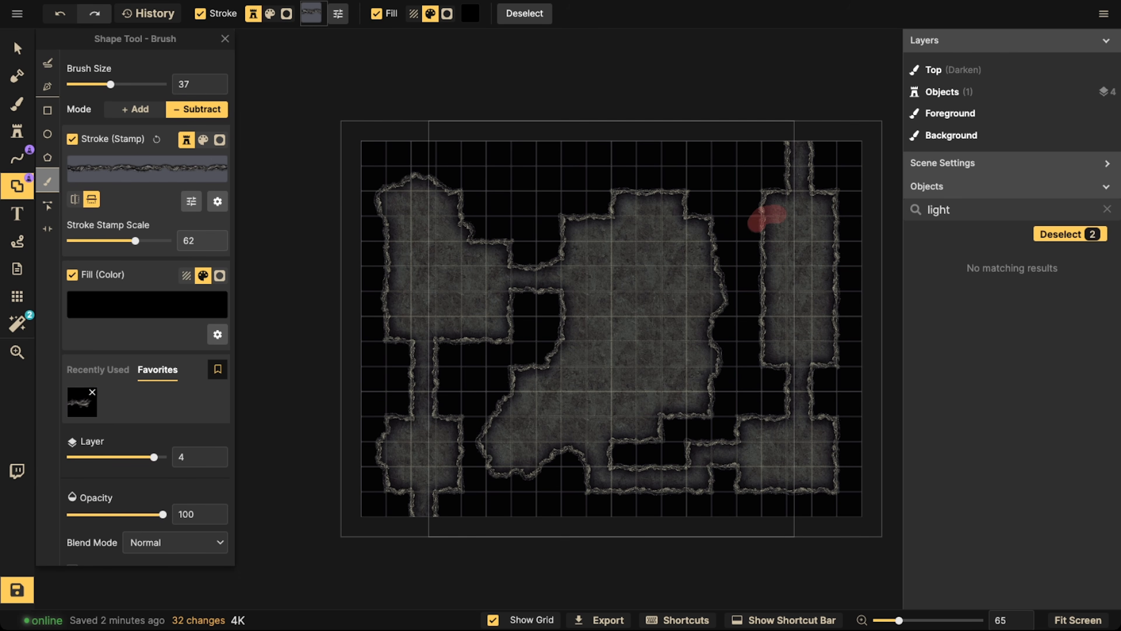
Brush irregular bulges into both walls of the upper-right room, the corridor below it, and the lower-right room's outer corner
{"action": "left_click_drag", "start_coordinate": [757, 224], "coordinate": [776, 289]}
{"action": "mouse_move", "coordinate": [820, 215]}
{"action": "left_mouse_down"}
{"action": "mouse_move", "coordinate": [829, 233]}
{"action": "mouse_move", "coordinate": [824, 222]}
{"action": "left_mouse_up"}
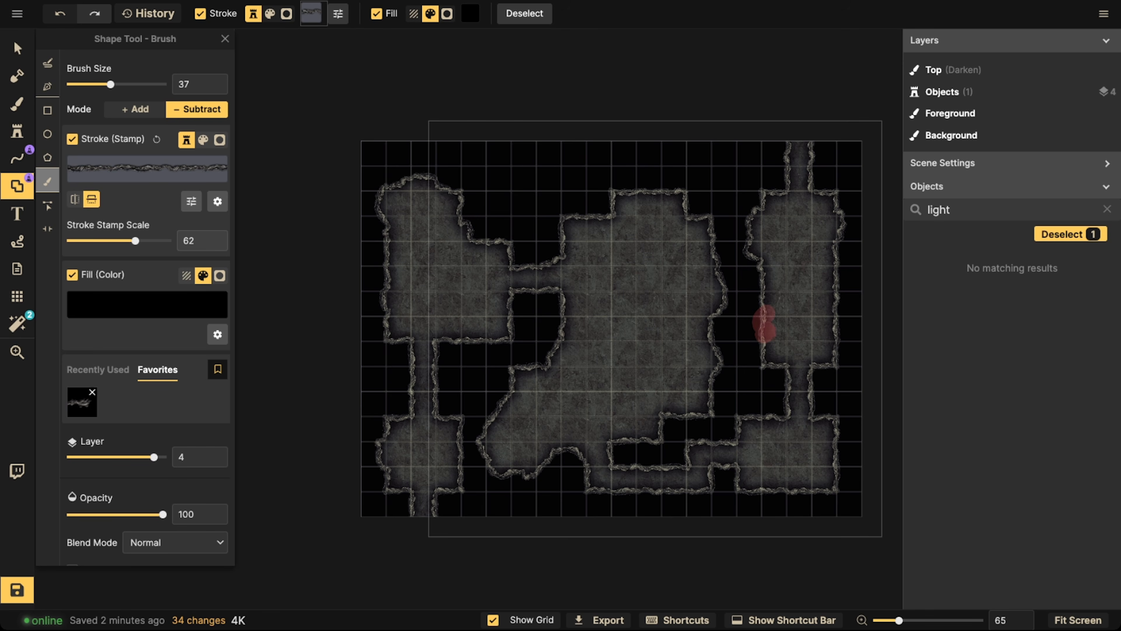
{"action": "left_click_drag", "start_coordinate": [764, 328], "coordinate": [768, 320]}
{"action": "left_click_drag", "start_coordinate": [783, 417], "coordinate": [788, 401]}
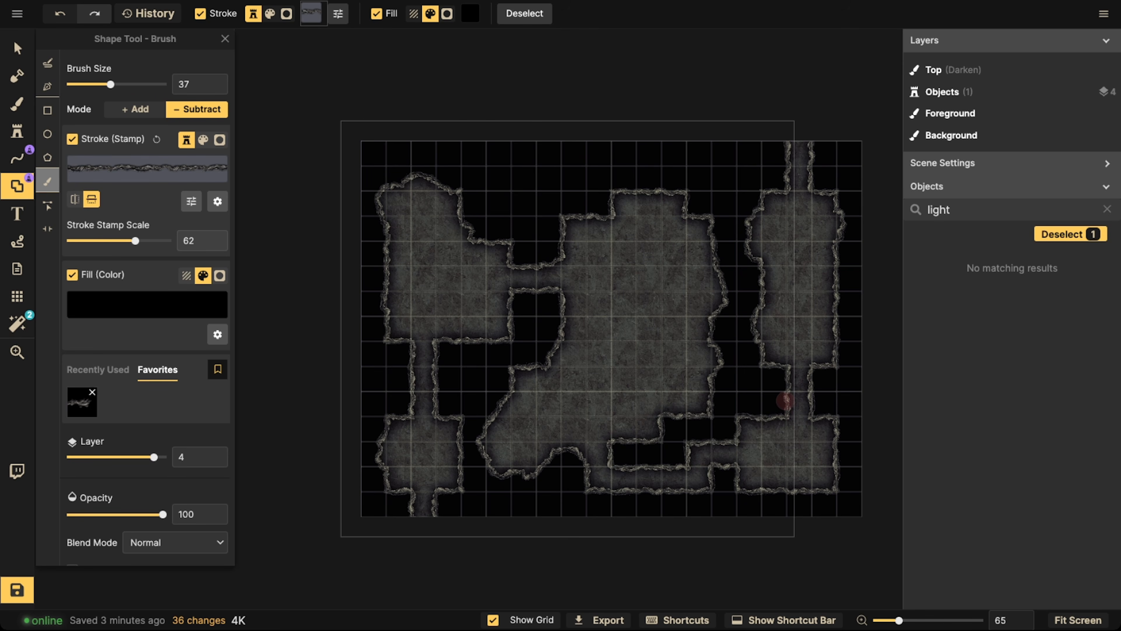
{"action": "left_click_drag", "start_coordinate": [833, 470], "coordinate": [832, 462]}
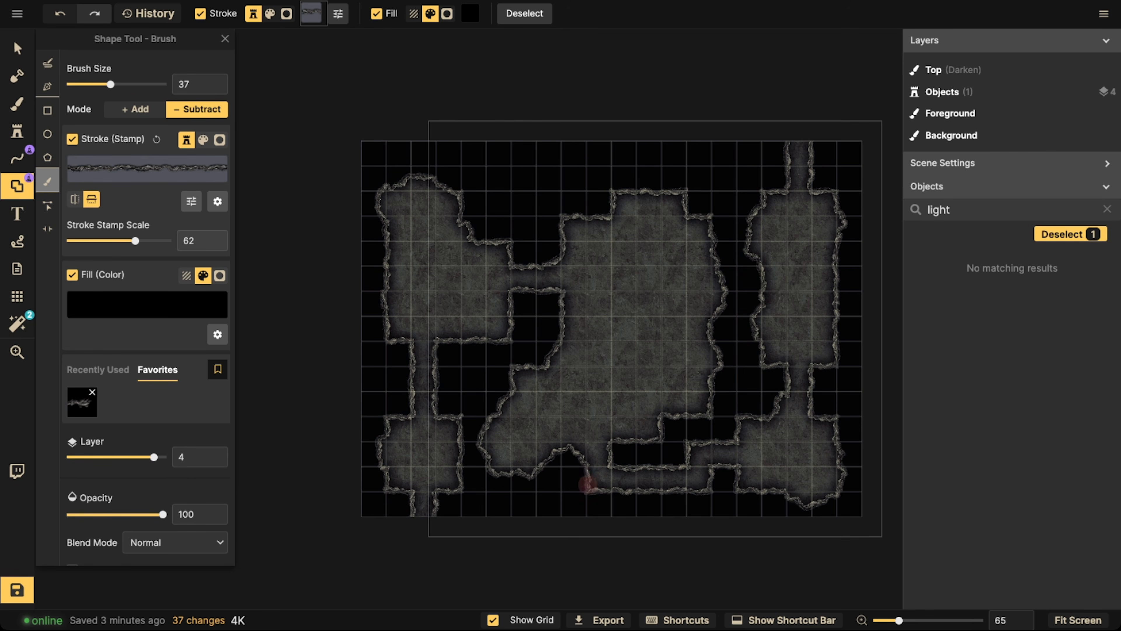
Round out the bottom corridor's bend, the central room's upper edge and the upper-left room's lower-right corner with the subtracting brush
{"action": "left_click_drag", "start_coordinate": [600, 489], "coordinate": [615, 481]}
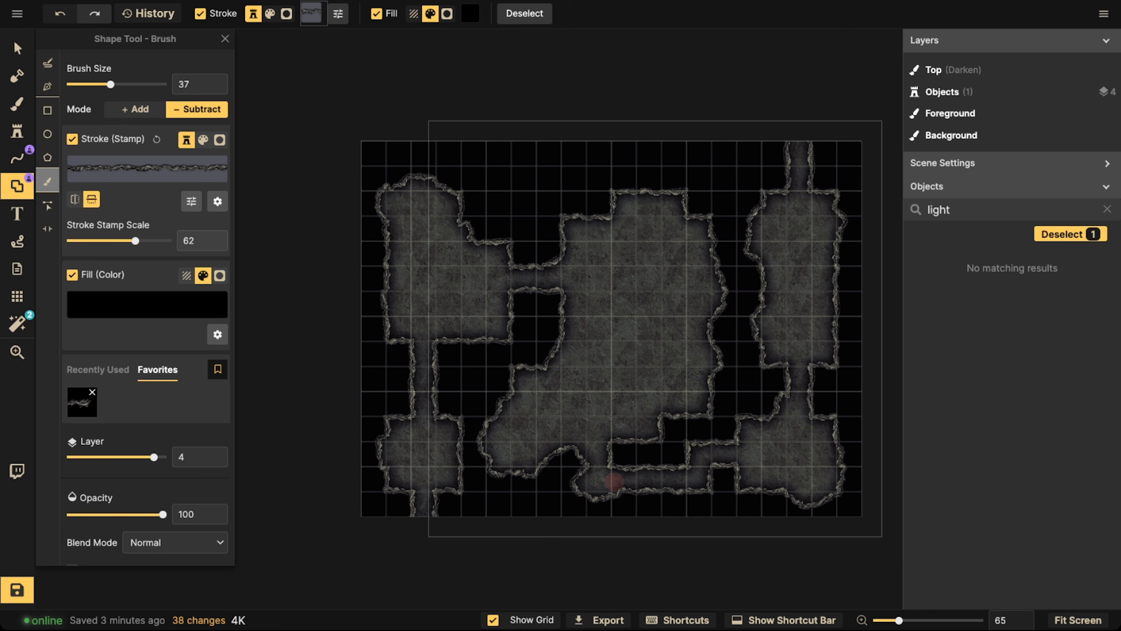
{"action": "mouse_move", "coordinate": [571, 227]}
{"action": "left_mouse_down"}
{"action": "mouse_move", "coordinate": [533, 202]}
{"action": "mouse_move", "coordinate": [543, 169]}
{"action": "mouse_move", "coordinate": [596, 157]}
{"action": "mouse_move", "coordinate": [632, 171]}
{"action": "mouse_move", "coordinate": [642, 206]}
{"action": "mouse_move", "coordinate": [595, 173]}
{"action": "mouse_move", "coordinate": [554, 189]}
{"action": "mouse_move", "coordinate": [582, 191]}
{"action": "mouse_move", "coordinate": [593, 227]}
{"action": "mouse_move", "coordinate": [609, 196]}
{"action": "mouse_move", "coordinate": [604, 228]}
{"action": "mouse_move", "coordinate": [523, 190]}
{"action": "mouse_move", "coordinate": [558, 206]}
{"action": "left_mouse_up"}
{"action": "left_click_drag", "start_coordinate": [648, 185], "coordinate": [678, 205]}
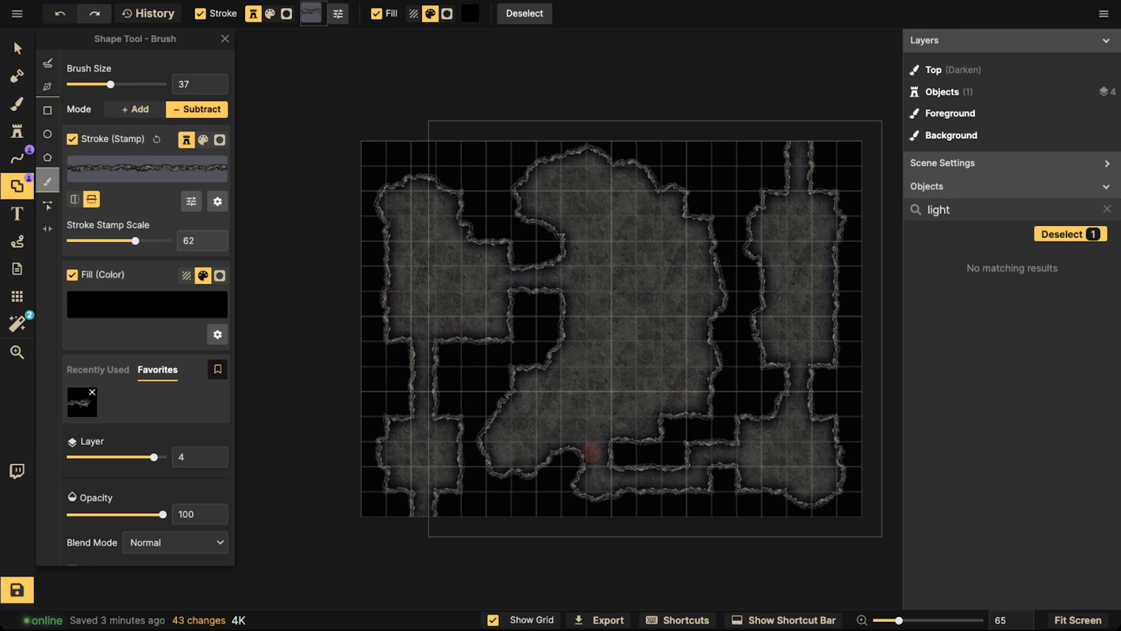
{"action": "left_click_drag", "start_coordinate": [502, 332], "coordinate": [501, 317]}
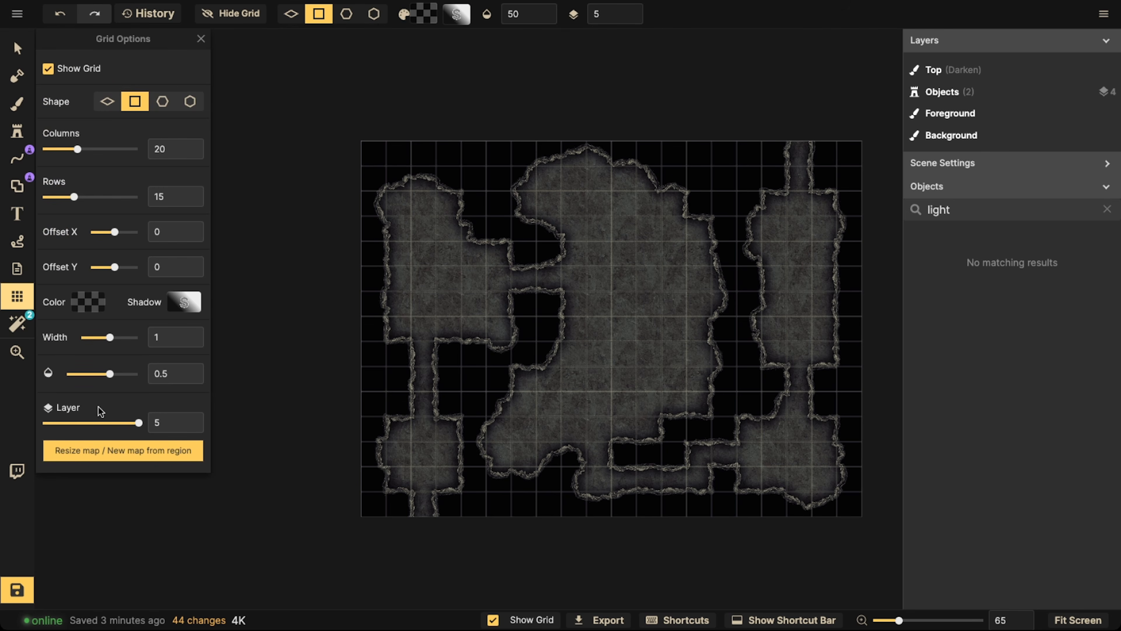
Move the grid to layer -5 and set its line shadow's blur to 0 and intensity to 0%
{"action": "left_click", "coordinate": [47, 423]}
{"action": "left_click", "coordinate": [184, 303]}
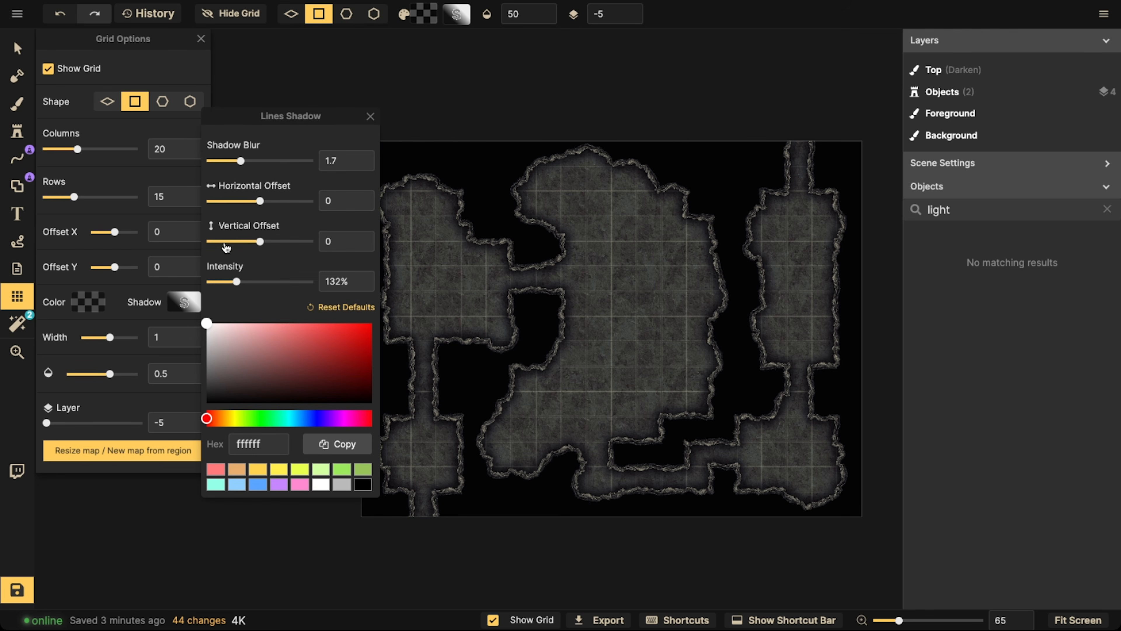
{"action": "left_click_drag", "start_coordinate": [236, 282], "coordinate": [210, 281]}
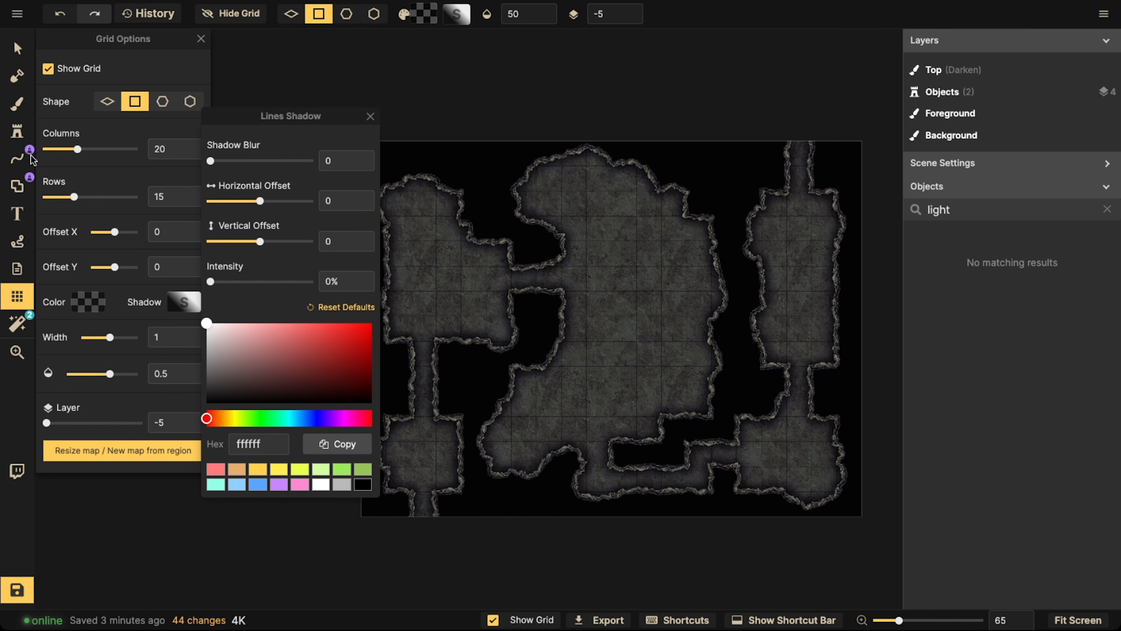
Add portals that open the rock wall on both sides of the corridor leading down from the upper-left room
{"action": "left_click", "coordinate": [16, 185]}
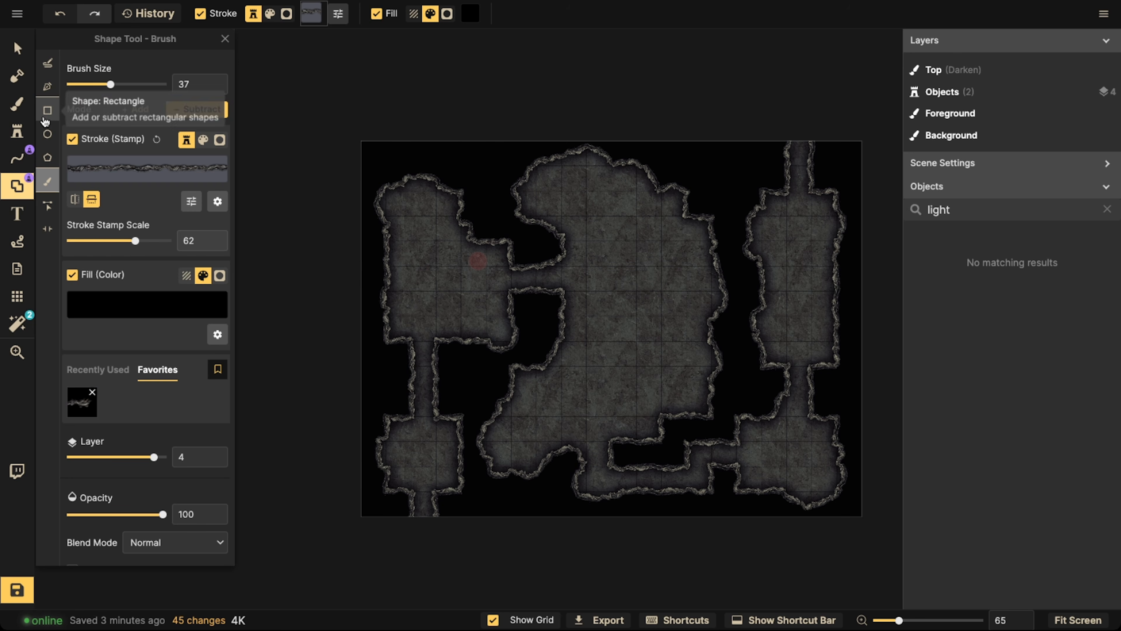
{"action": "left_click", "coordinate": [47, 228]}
{"action": "left_click", "coordinate": [448, 344]}
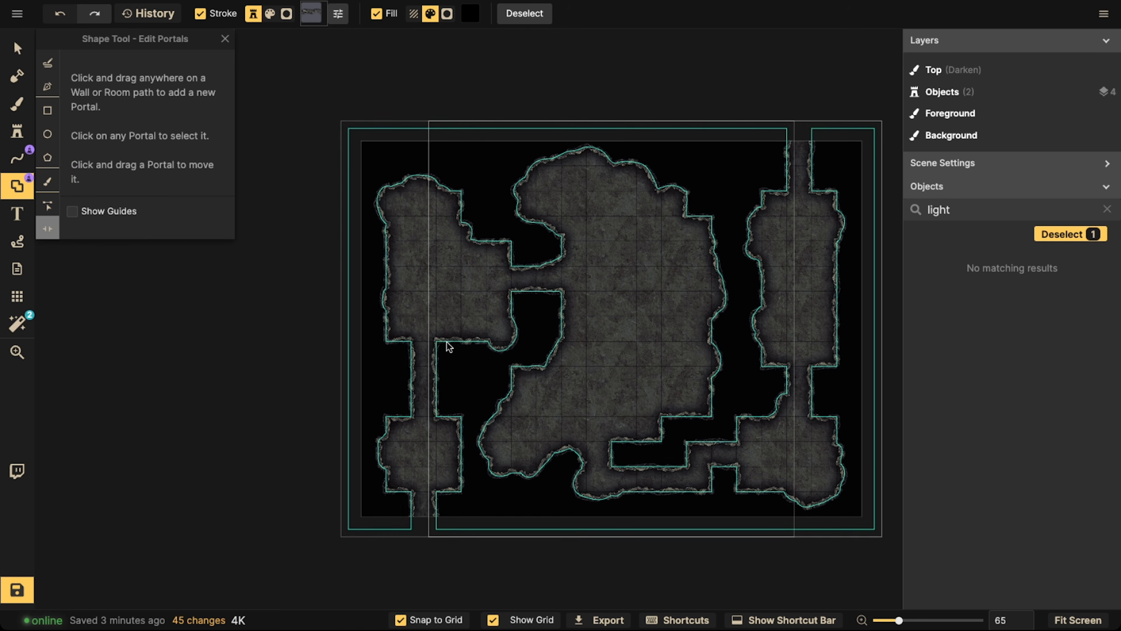
{"action": "left_click", "coordinate": [449, 343]}
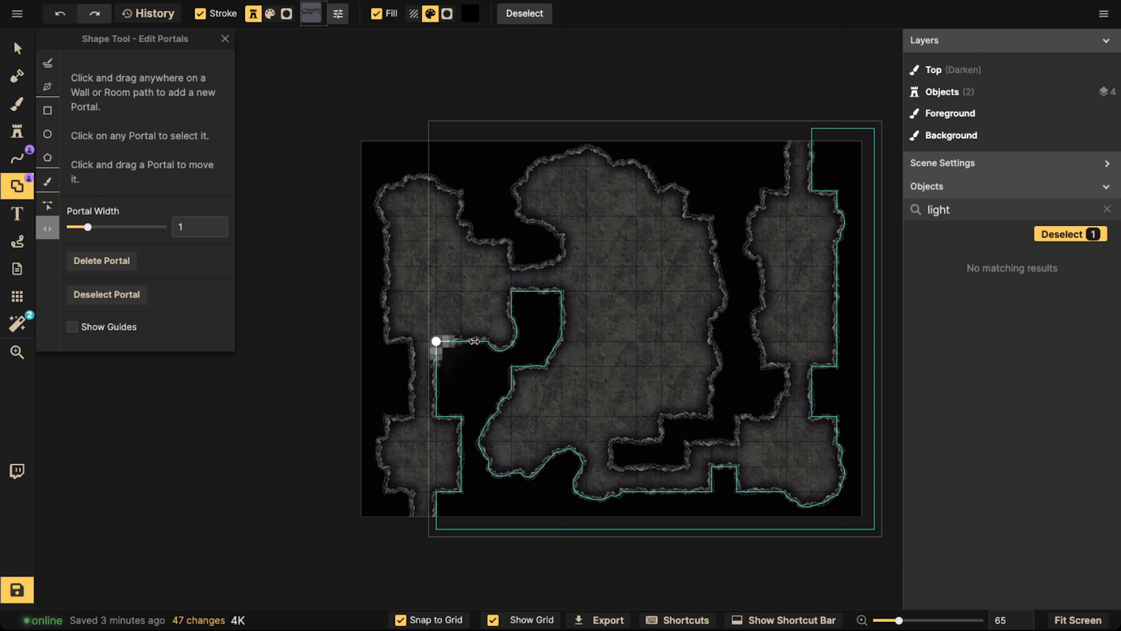
{"action": "left_click_drag", "start_coordinate": [474, 341], "coordinate": [474, 341]}
{"action": "left_click", "coordinate": [405, 342]}
{"action": "left_click", "coordinate": [406, 341]}
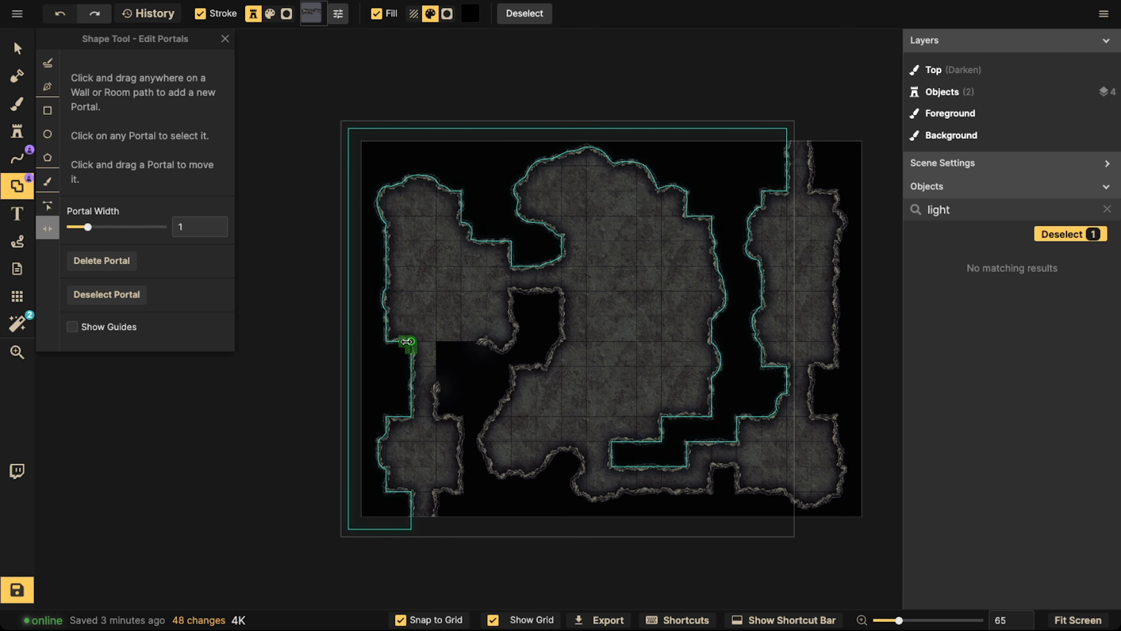
{"action": "left_click_drag", "start_coordinate": [406, 341], "coordinate": [385, 328]}
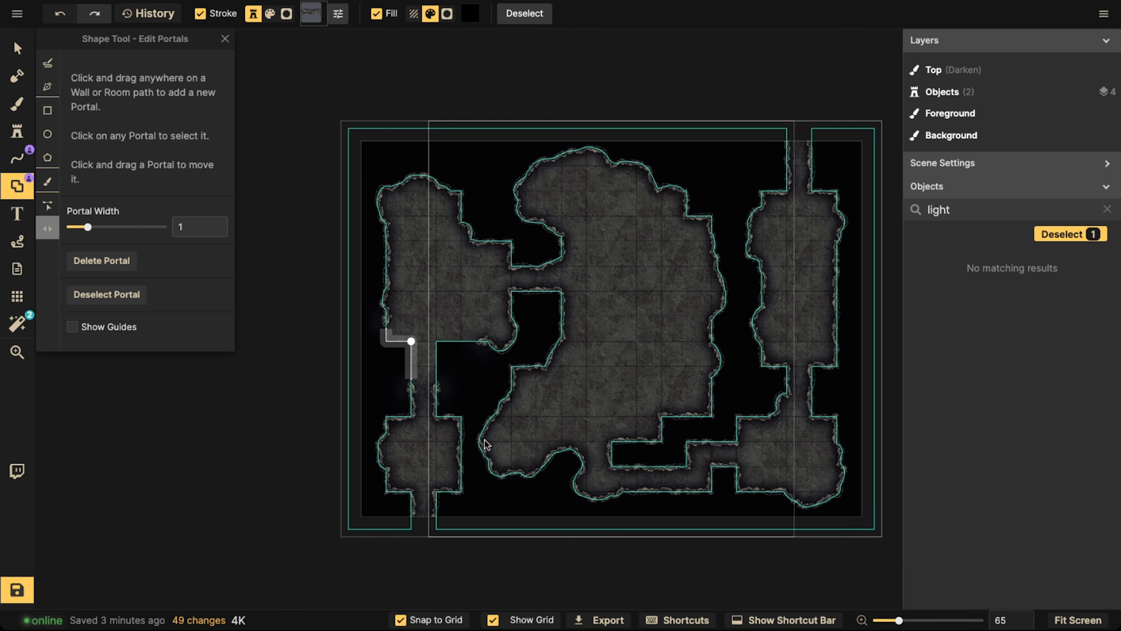
Add wall portals to the lower-left room's right side, the central room's left corner, the upper-right room's right side and the bottom corridor
{"action": "left_click", "coordinate": [459, 452]}
{"action": "left_click", "coordinate": [461, 453]}
{"action": "left_click_drag", "start_coordinate": [461, 452], "coordinate": [460, 426]}
{"action": "left_click", "coordinate": [559, 291]}
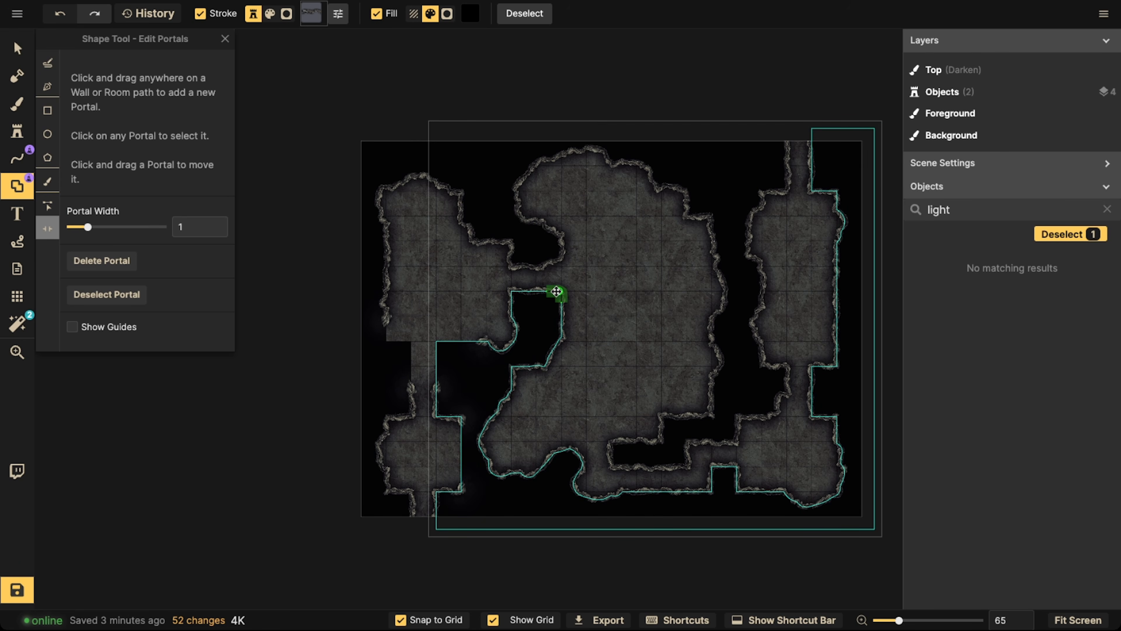
{"action": "left_click_drag", "start_coordinate": [533, 291], "coordinate": [534, 292]}
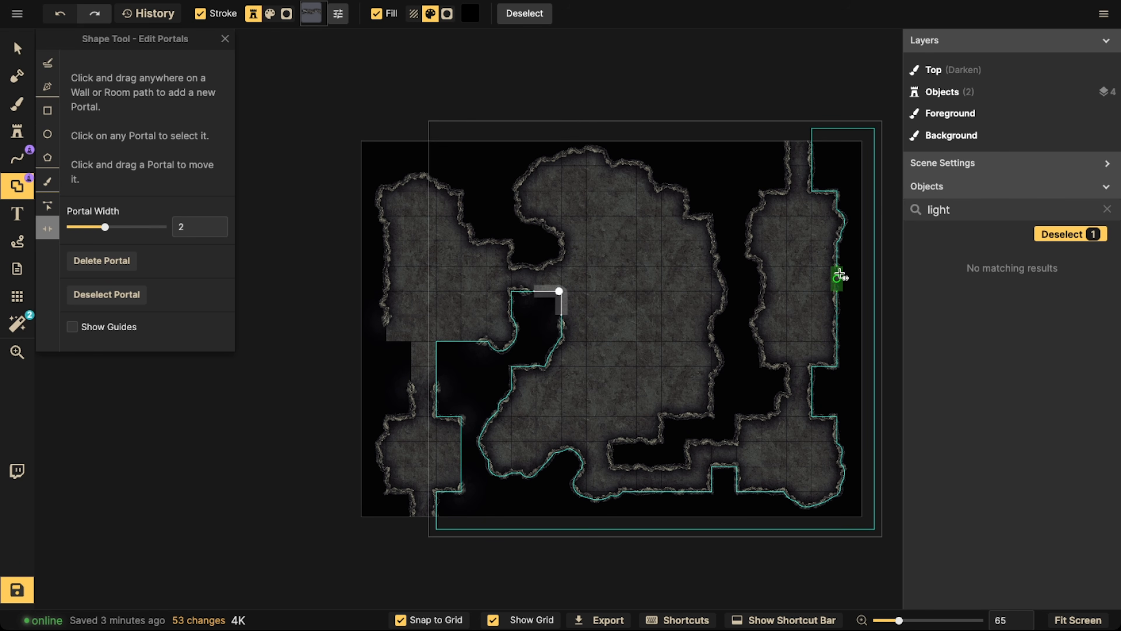
{"action": "left_click_drag", "start_coordinate": [837, 293], "coordinate": [810, 375]}
{"action": "left_click_drag", "start_coordinate": [662, 491], "coordinate": [674, 492]}
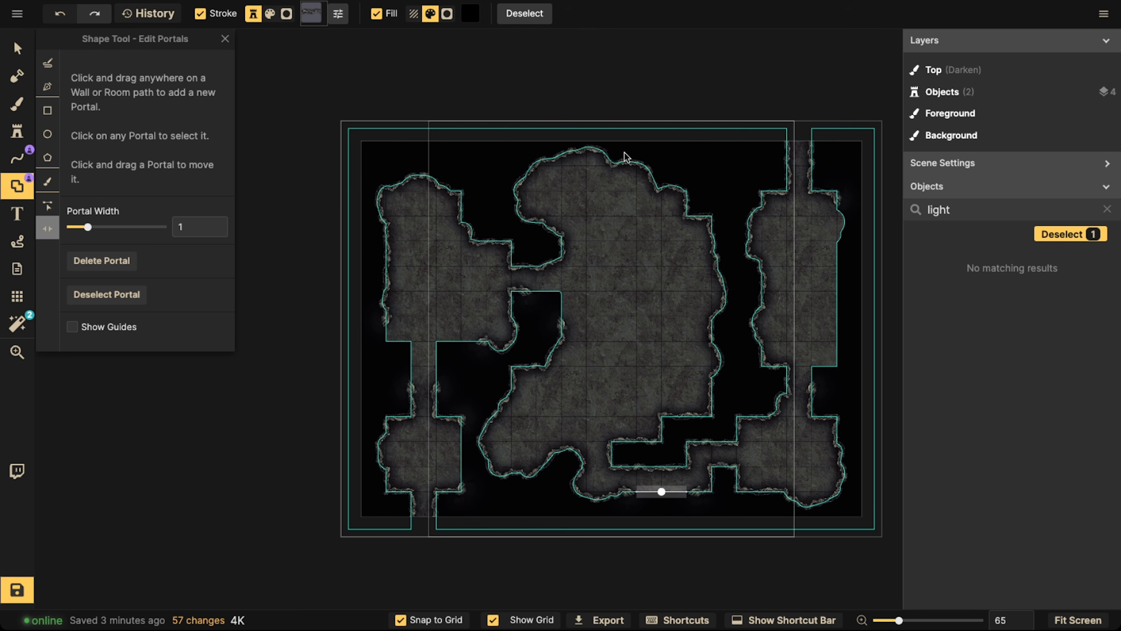
{"action": "left_click", "coordinate": [569, 170]}
Draw a straight wall along the lower-left room's open right side with the Line pen and the favorite stone-block stroke
{"action": "left_click", "coordinate": [16, 157]}
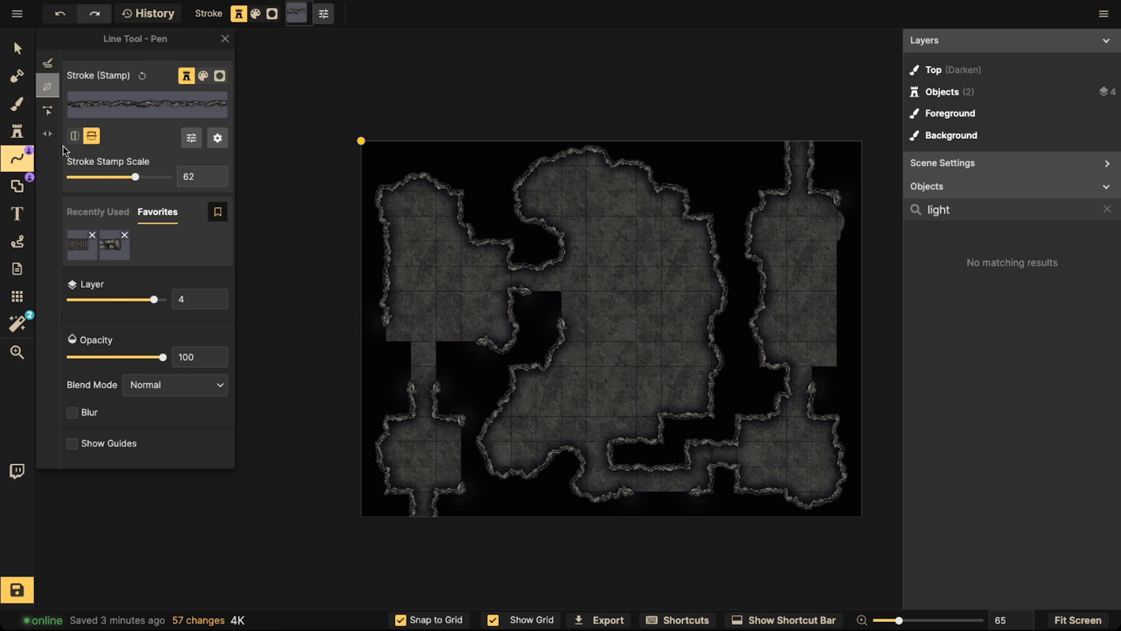
{"action": "left_click", "coordinate": [114, 244]}
{"action": "scroll", "coordinate": [442, 442], "scroll_direction": "up", "scroll_amount": 3}
{"action": "left_click_drag", "start_coordinate": [480, 411], "coordinate": [481, 477]}
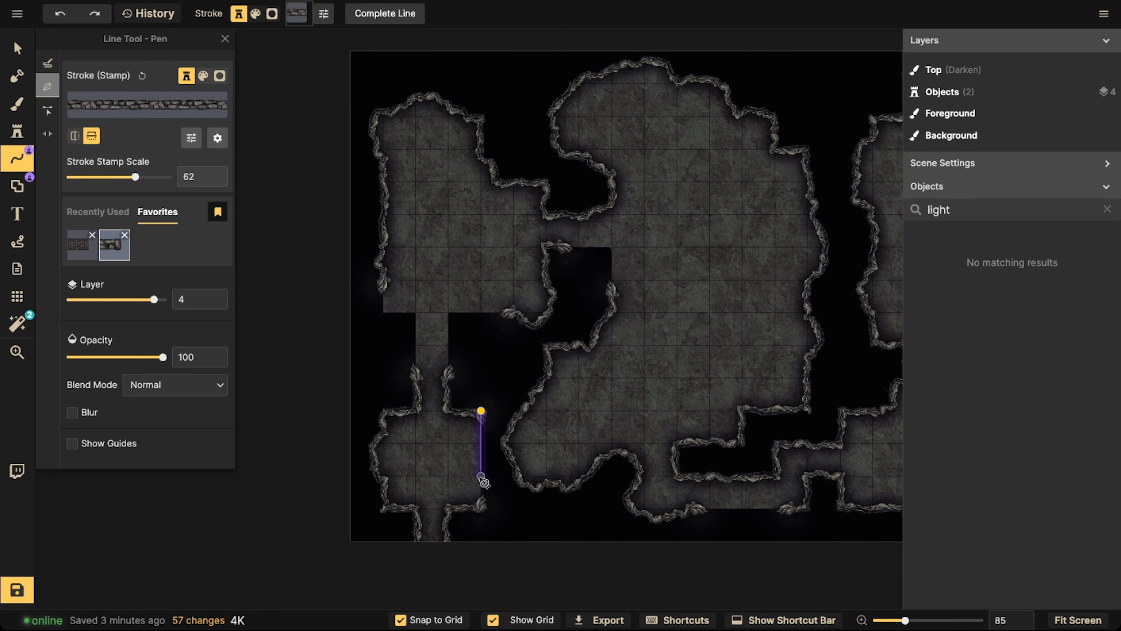
{"action": "double_click", "coordinate": [480, 507]}
Draw stone-block walls with right-angle corners along both sides of the corridor between the two left rooms, closing the gaps
{"action": "left_click_drag", "start_coordinate": [510, 320], "coordinate": [488, 318]}
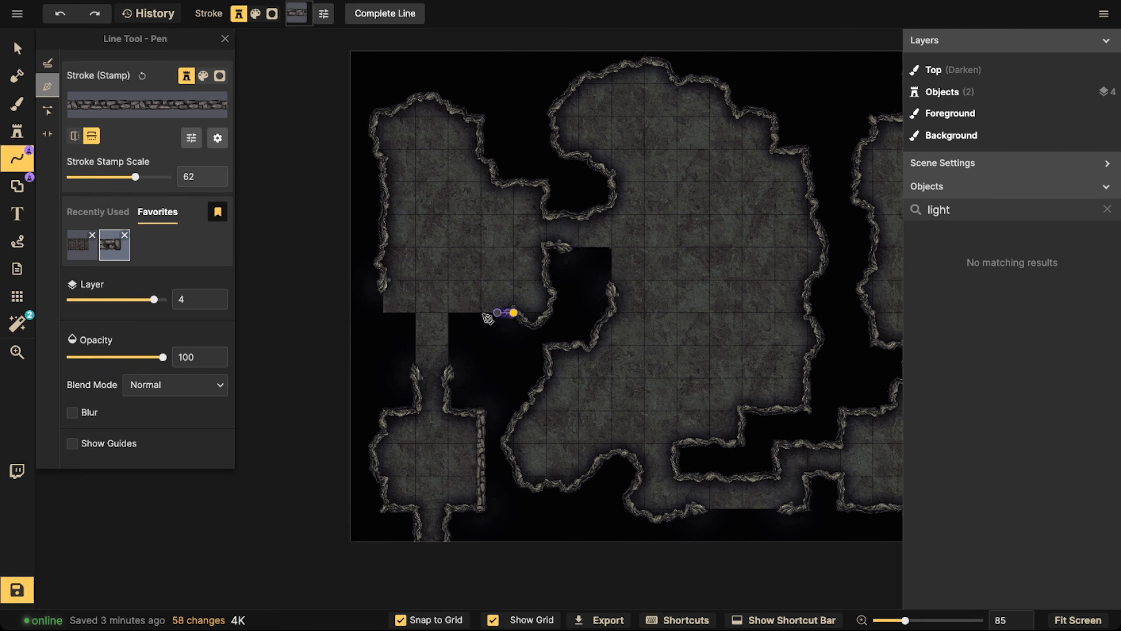
{"action": "double_click", "coordinate": [447, 378]}
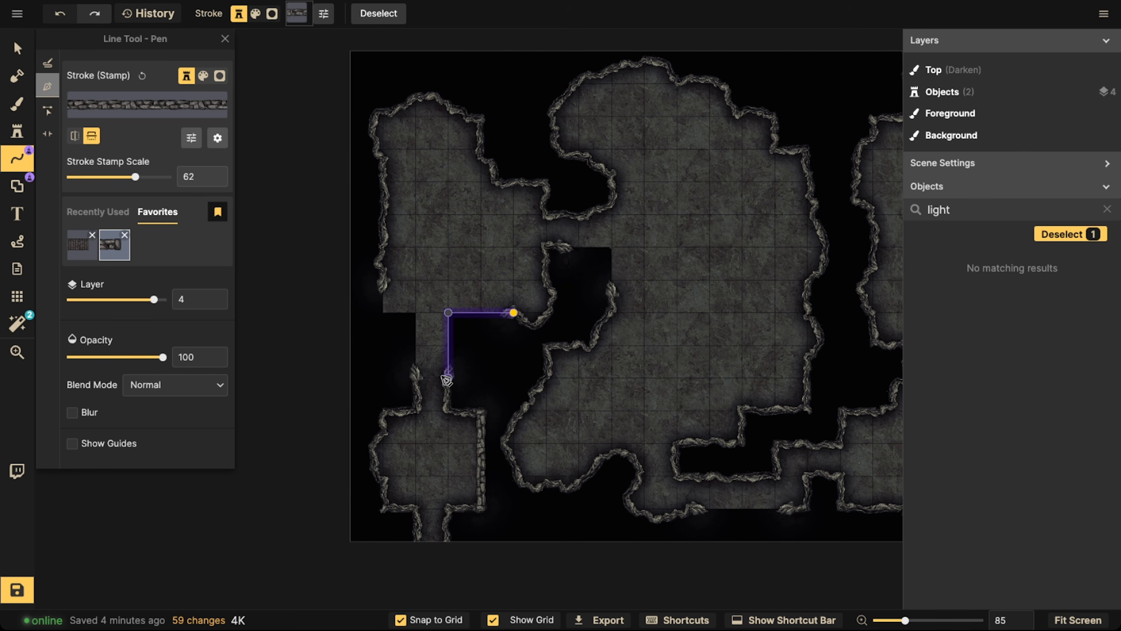
{"action": "left_click", "coordinate": [417, 375]}
{"action": "left_click", "coordinate": [412, 322]}
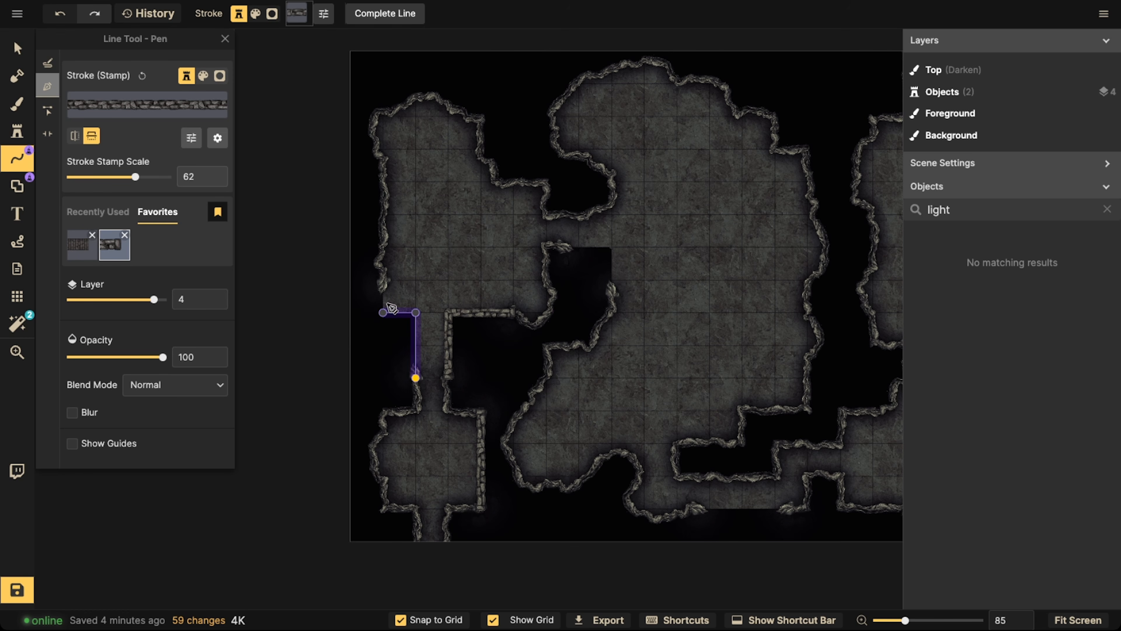
{"action": "double_click", "coordinate": [388, 287]}
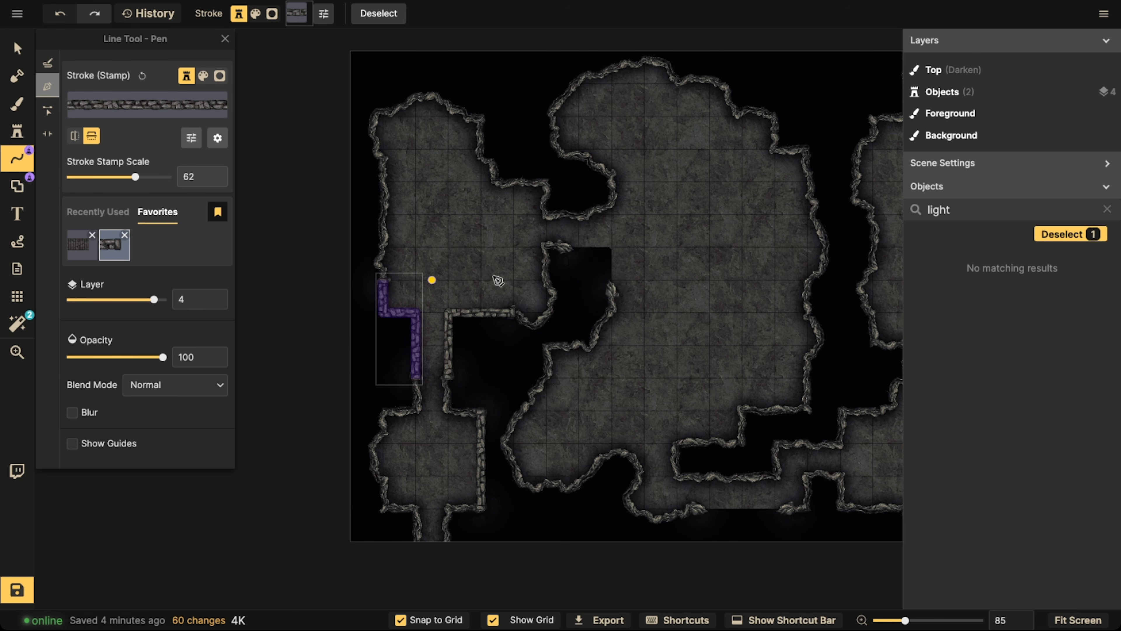
Draw stone-block walls around the open corner at the central room's left side and along the bottom corridor's lower gap
{"action": "left_click", "coordinate": [564, 248]}
{"action": "double_click", "coordinate": [612, 302]}
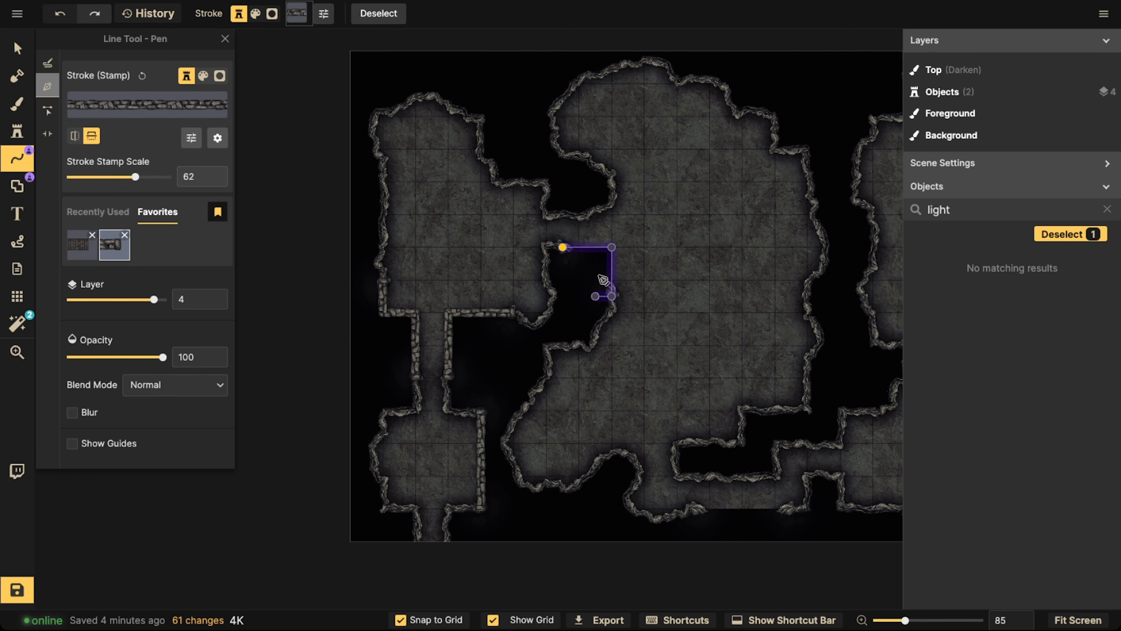
{"action": "key", "text": "space"}
{"action": "left_click_drag", "start_coordinate": [733, 301], "coordinate": [577, 168]}
{"action": "left_click", "coordinate": [538, 376]}
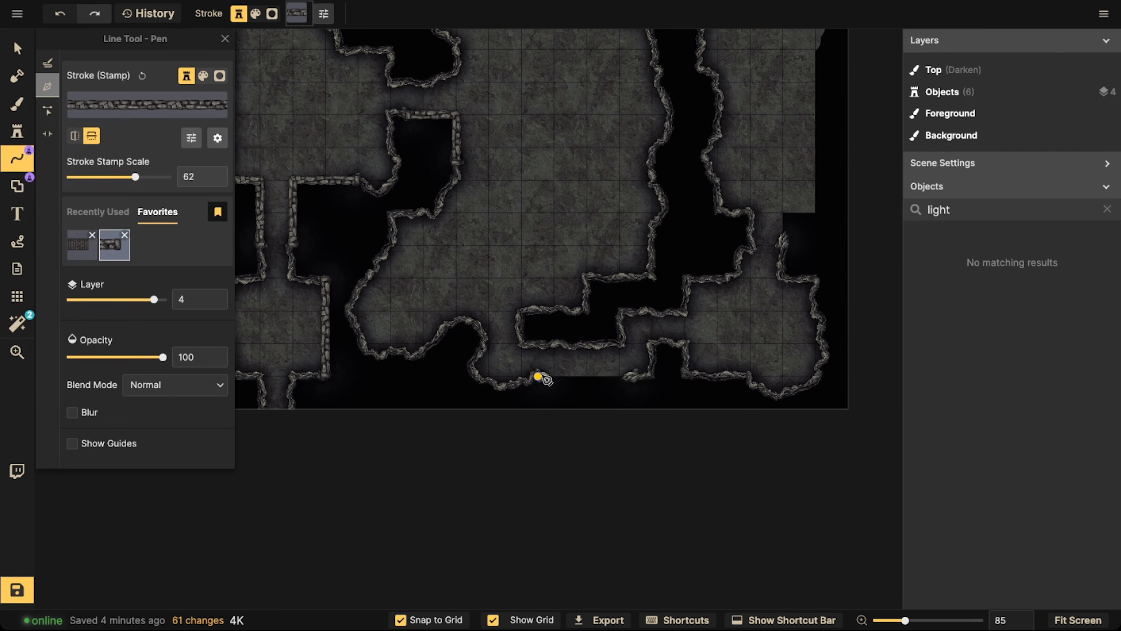
{"action": "double_click", "coordinate": [635, 374]}
Draw a stone-block wall from the corridor between the right rooms around the corner and up the upper-right room's right side
{"action": "scroll", "coordinate": [642, 192], "scroll_direction": "down", "scroll_amount": 2}
{"action": "key", "text": "space"}
{"action": "left_click_drag", "start_coordinate": [753, 229], "coordinate": [596, 397]}
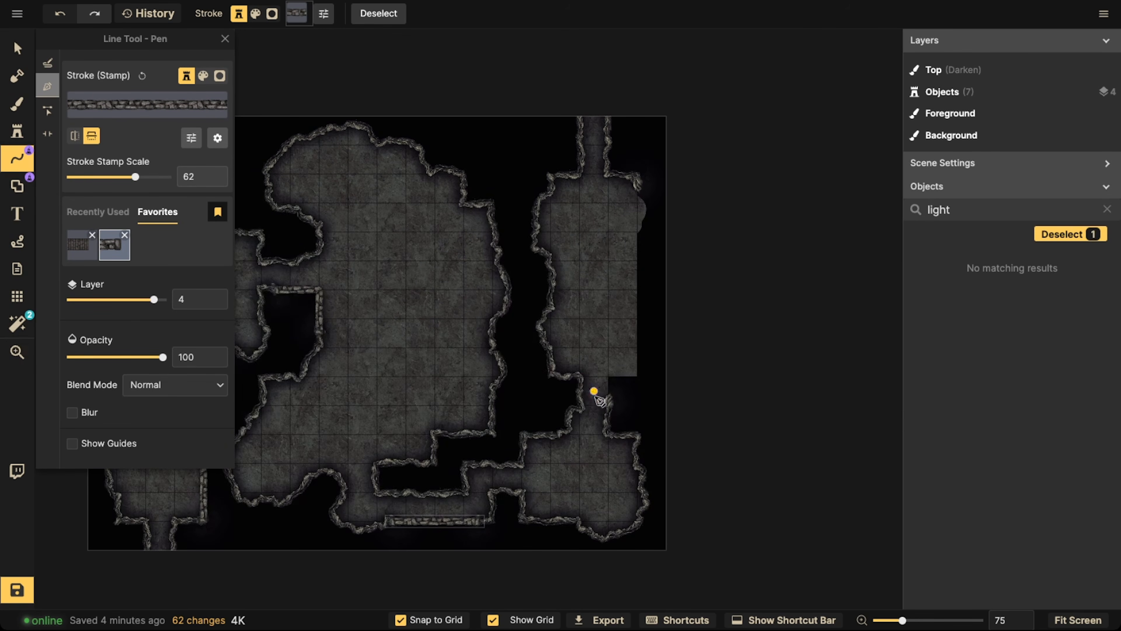
{"action": "left_click", "coordinate": [611, 404]}
{"action": "left_click", "coordinate": [608, 376]}
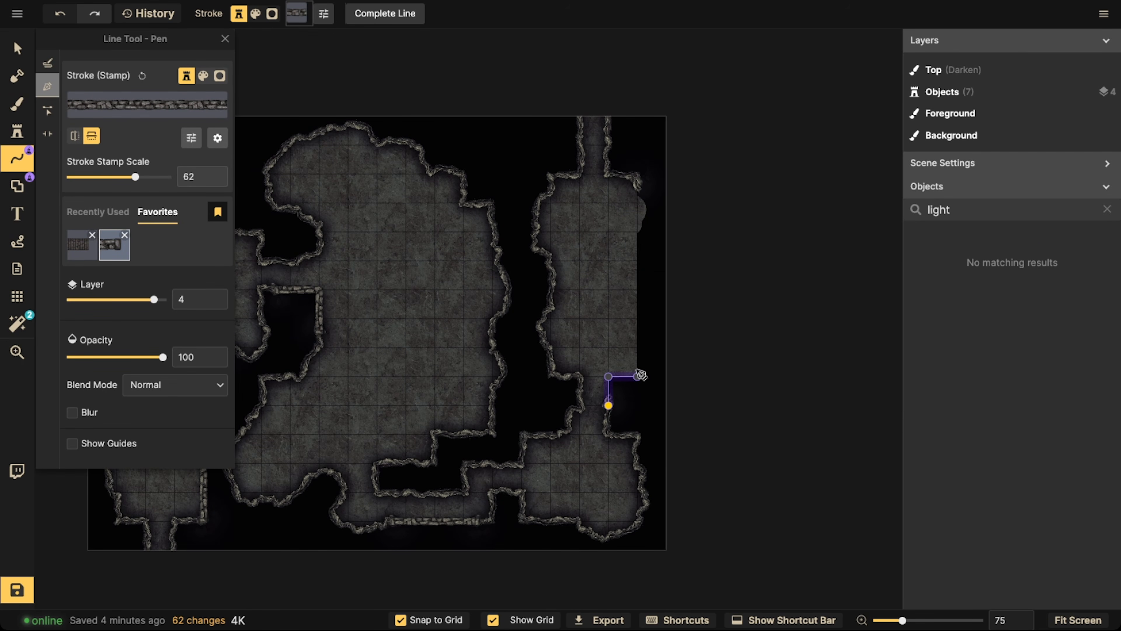
{"action": "left_click", "coordinate": [637, 376]}
{"action": "double_click", "coordinate": [638, 190]}
{"action": "scroll", "coordinate": [507, 205], "scroll_direction": "down", "scroll_amount": 2}
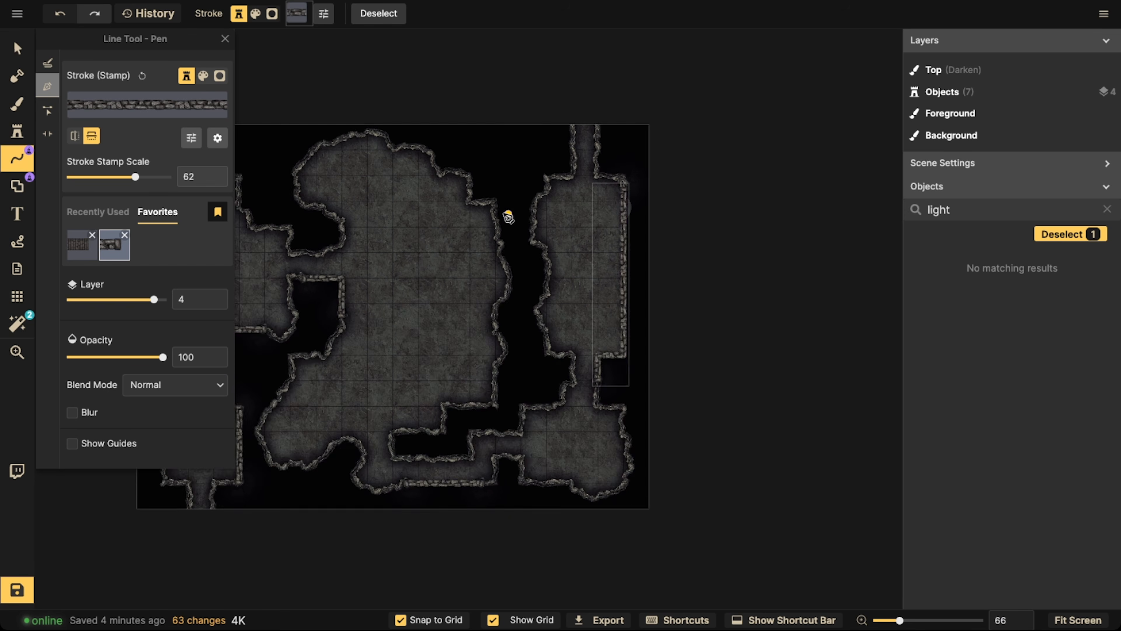
Examine the stone-block walls drawn around the left rooms and the central cavern
{"action": "key", "text": "space"}
{"action": "left_click_drag", "start_coordinate": [506, 211], "coordinate": [660, 208]}
{"action": "key", "text": "space"}
{"action": "left_click_drag", "start_coordinate": [463, 253], "coordinate": [574, 220]}
{"action": "scroll", "coordinate": [530, 290], "scroll_direction": "up", "scroll_amount": 2}
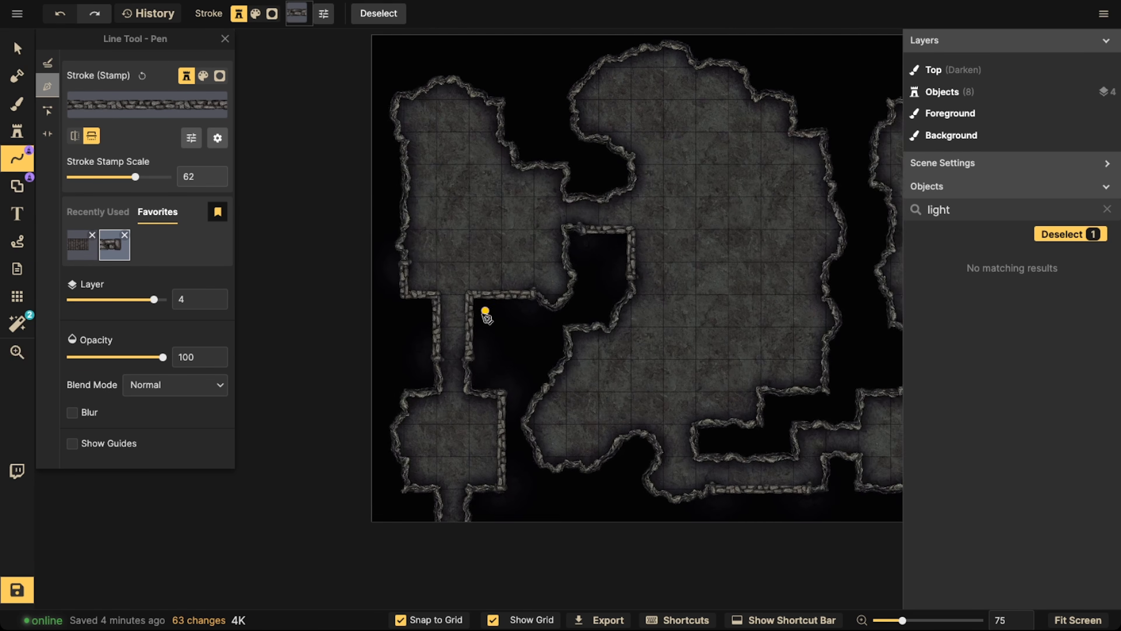
{"action": "key", "text": "space"}
{"action": "left_click_drag", "start_coordinate": [480, 309], "coordinate": [545, 300]}
{"action": "scroll", "coordinate": [542, 302], "scroll_direction": "up", "scroll_amount": 1}
{"action": "key", "text": "space"}
{"action": "left_click_drag", "start_coordinate": [688, 251], "coordinate": [512, 293]}
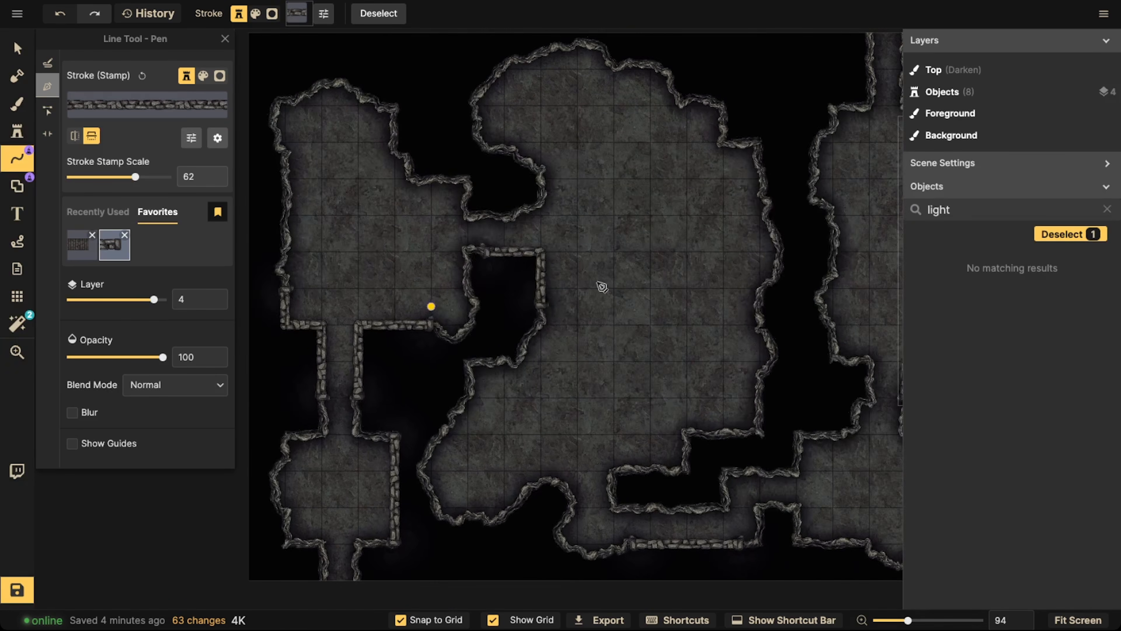
{"action": "scroll", "coordinate": [601, 282], "scroll_direction": "up", "scroll_amount": 3}
{"action": "scroll", "coordinate": [686, 260], "scroll_direction": "down", "scroll_amount": 2}
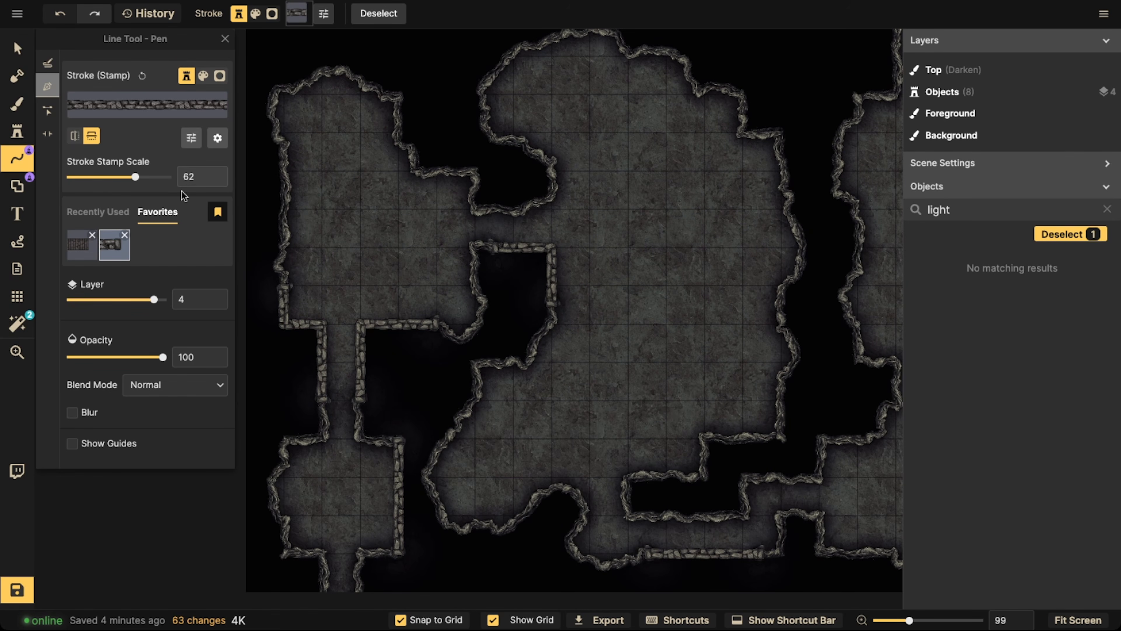
Add a room of three by three grid squares inside the central cavern with the Rectangle shape in Add mode, using the stone-block stroke
{"action": "left_click", "coordinate": [17, 186]}
{"action": "left_click", "coordinate": [47, 111]}
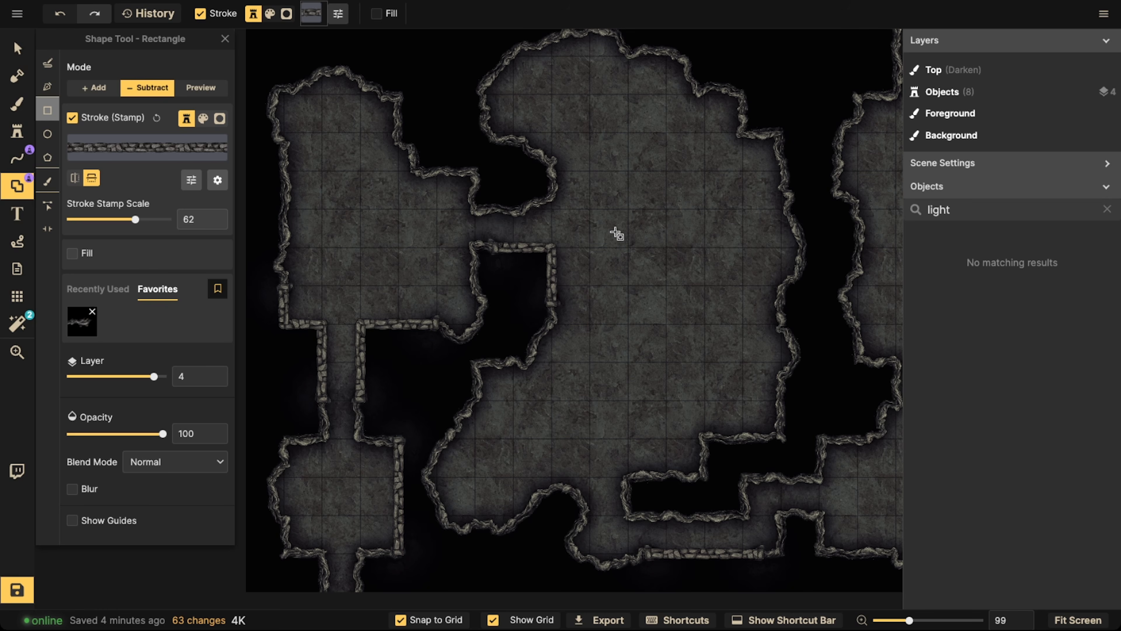
{"action": "left_click_drag", "start_coordinate": [590, 214], "coordinate": [706, 323]}
{"action": "left_click", "coordinate": [98, 84]}
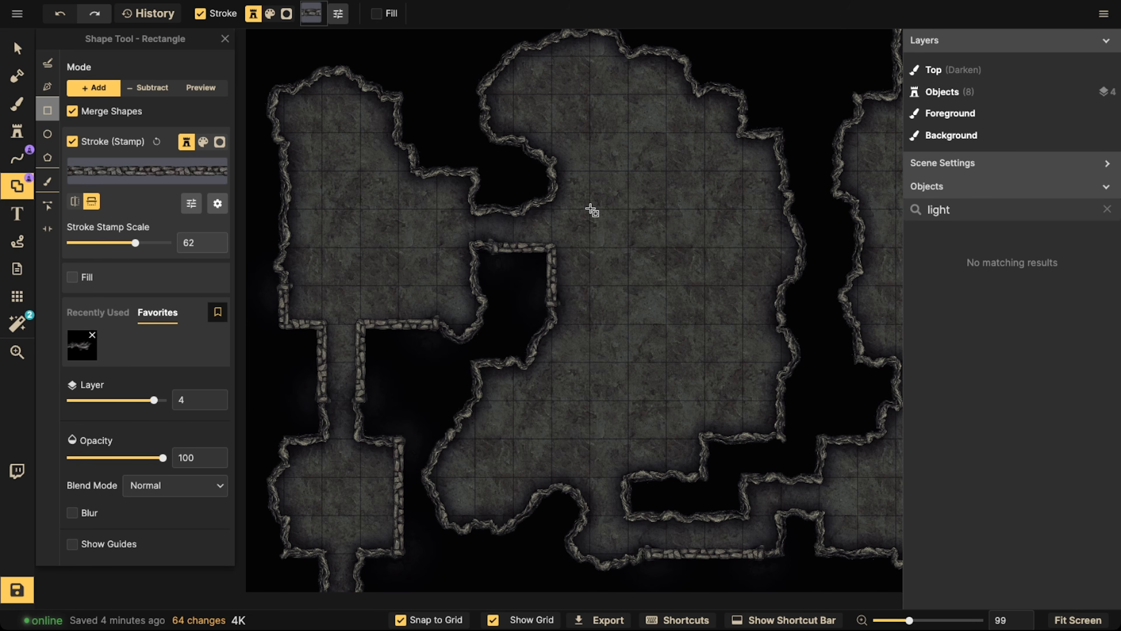
{"action": "left_click_drag", "start_coordinate": [591, 209], "coordinate": [708, 326]}
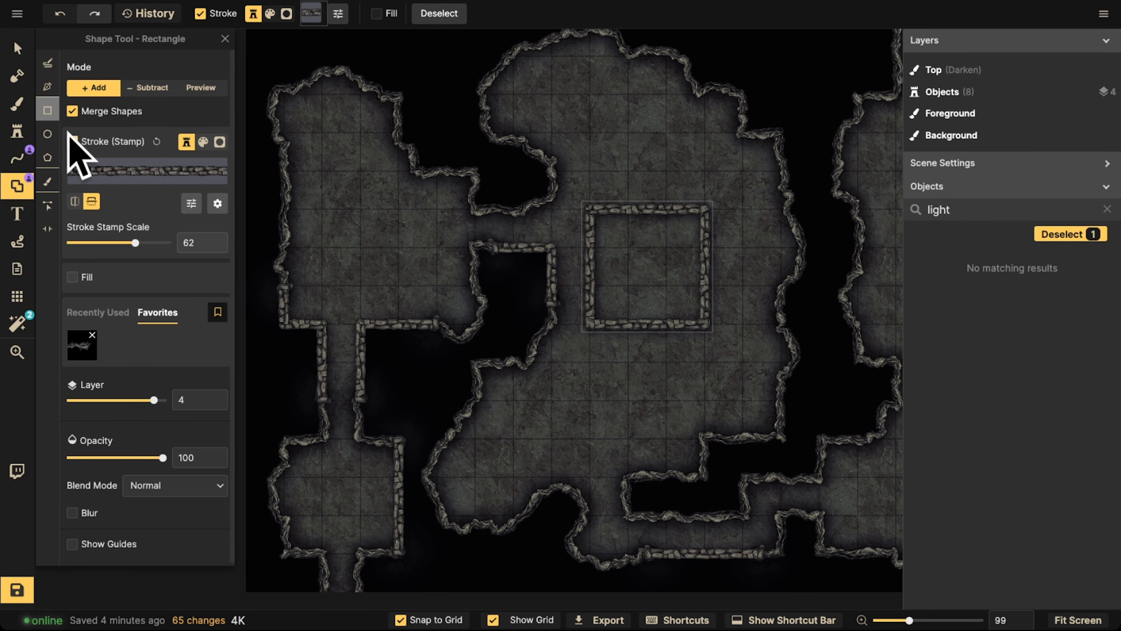
Try cutting portals into the square room's upper, left and lower walls with Edit Portals, and undo them
{"action": "left_click", "coordinate": [47, 229]}
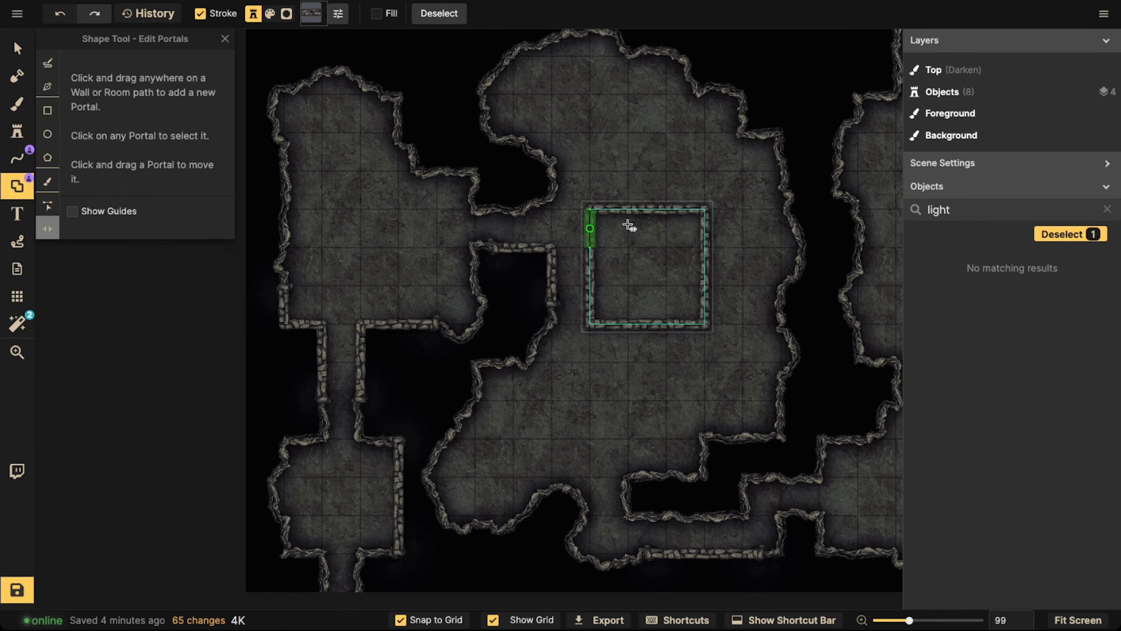
{"action": "left_click", "coordinate": [655, 215]}
{"action": "left_click", "coordinate": [647, 324]}
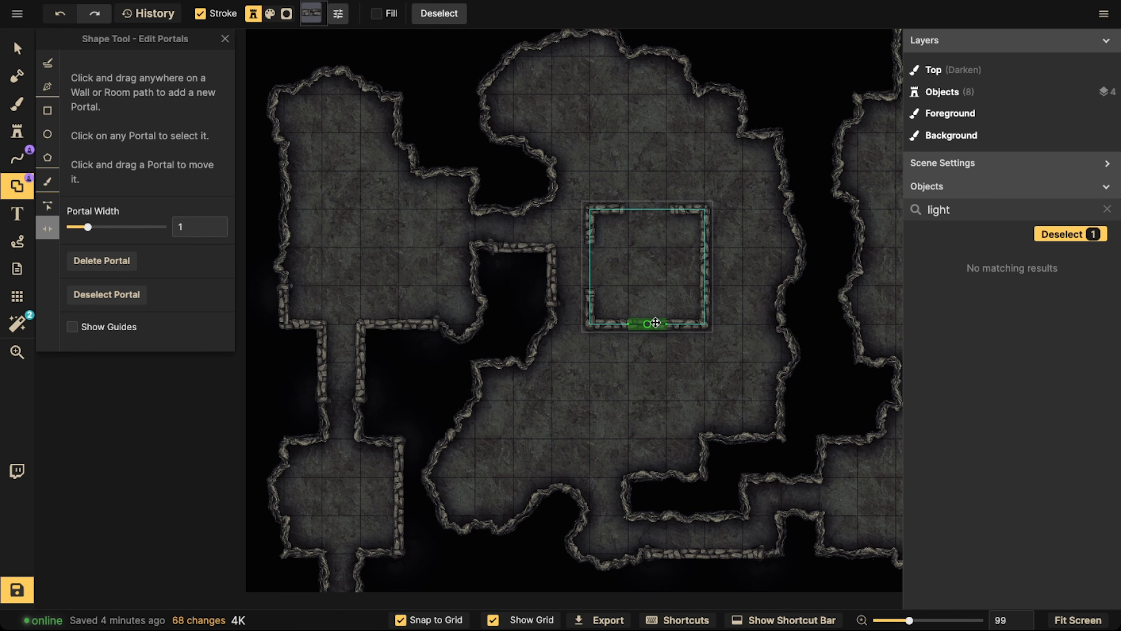
{"action": "key", "text": "ctrl+z"}
{"action": "key", "text": "ctrl+z"}
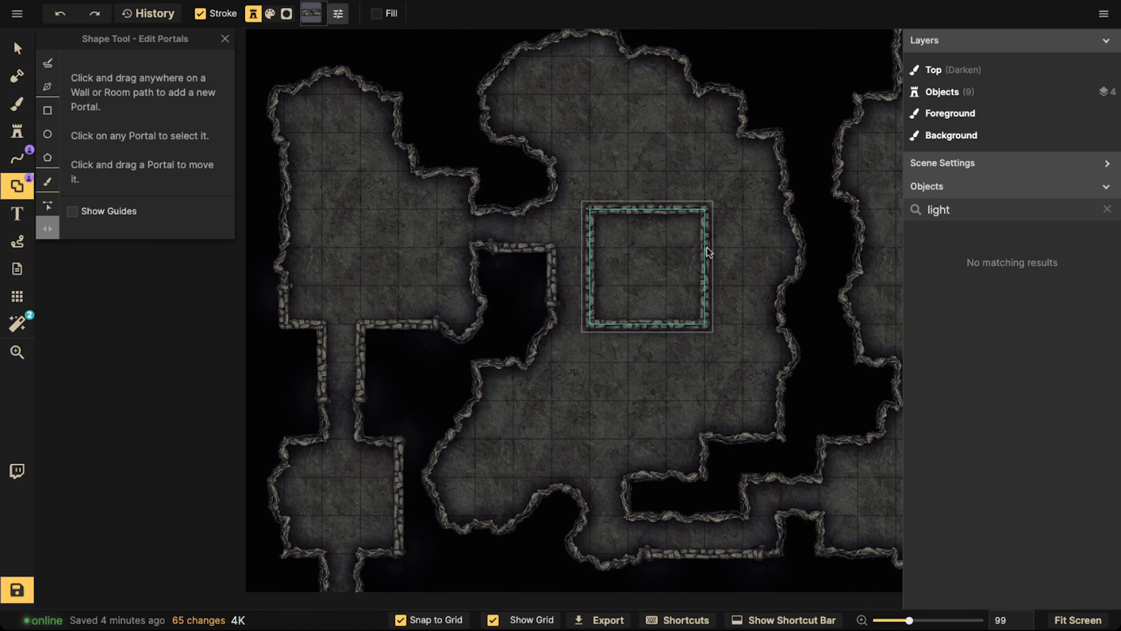
Cut a portal opening in the middle of the square room's right wall and deselect the room
{"action": "left_click", "coordinate": [708, 259]}
{"action": "left_click", "coordinate": [706, 267]}
{"action": "left_click", "coordinate": [704, 267]}
{"action": "scroll", "coordinate": [570, 194], "scroll_direction": "down", "scroll_amount": 3}
{"action": "key", "text": "Escape"}
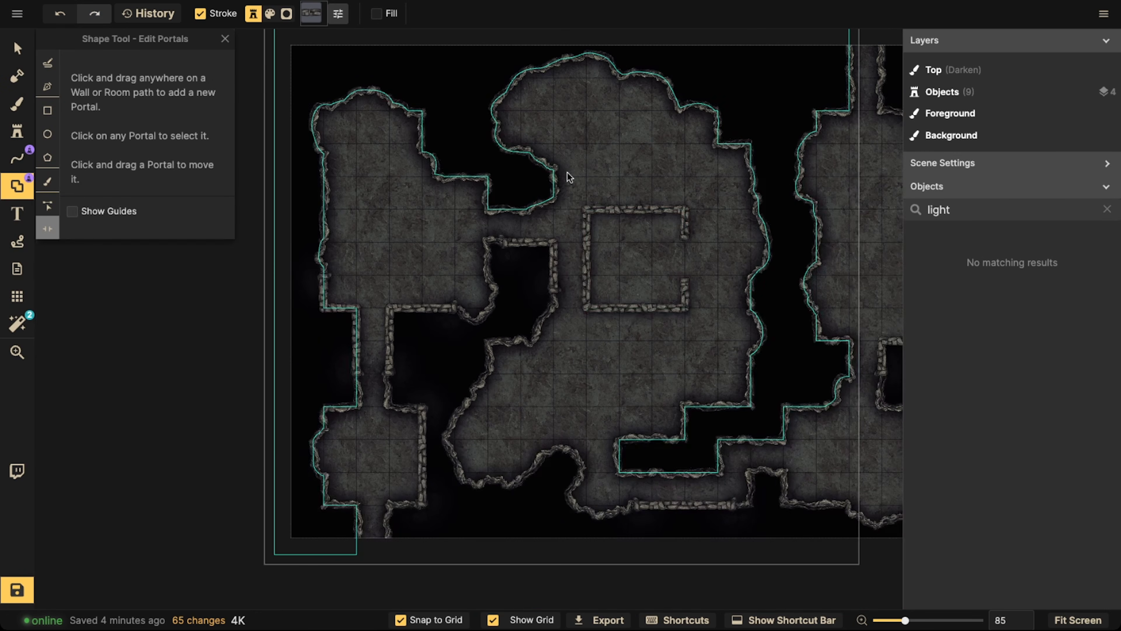
Draw a straight stone-block wall with the Line pen from the square room's lower wall down to the cave wall below
{"action": "left_click", "coordinate": [16, 157]}
{"action": "scroll", "coordinate": [486, 318], "scroll_direction": "up", "scroll_amount": 3}
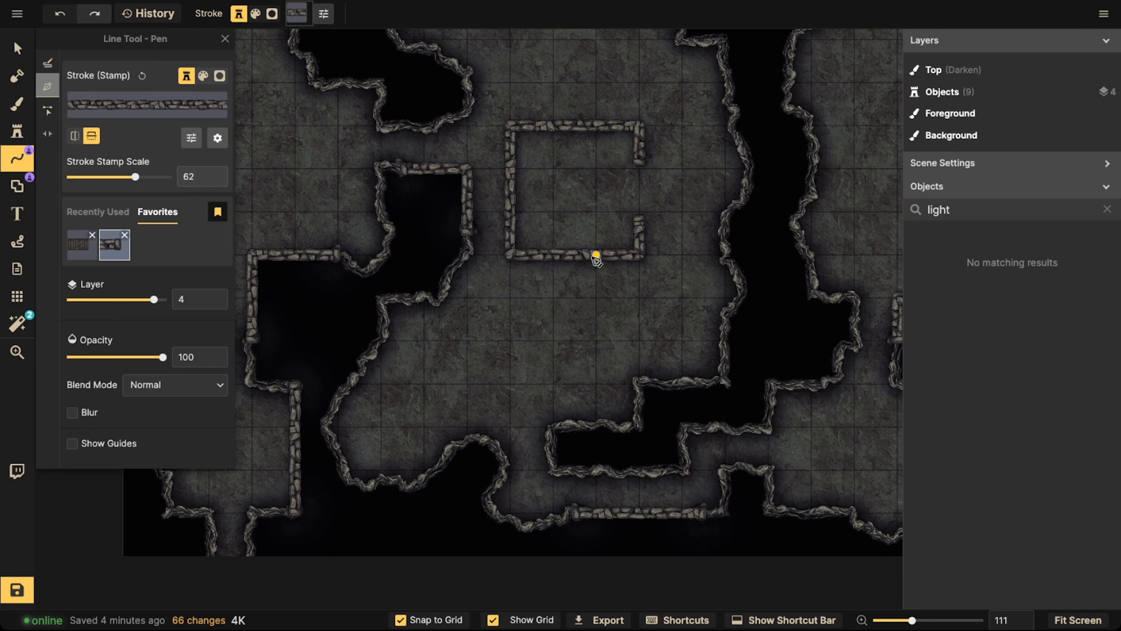
{"action": "left_click", "coordinate": [596, 259]}
{"action": "double_click", "coordinate": [597, 422]}
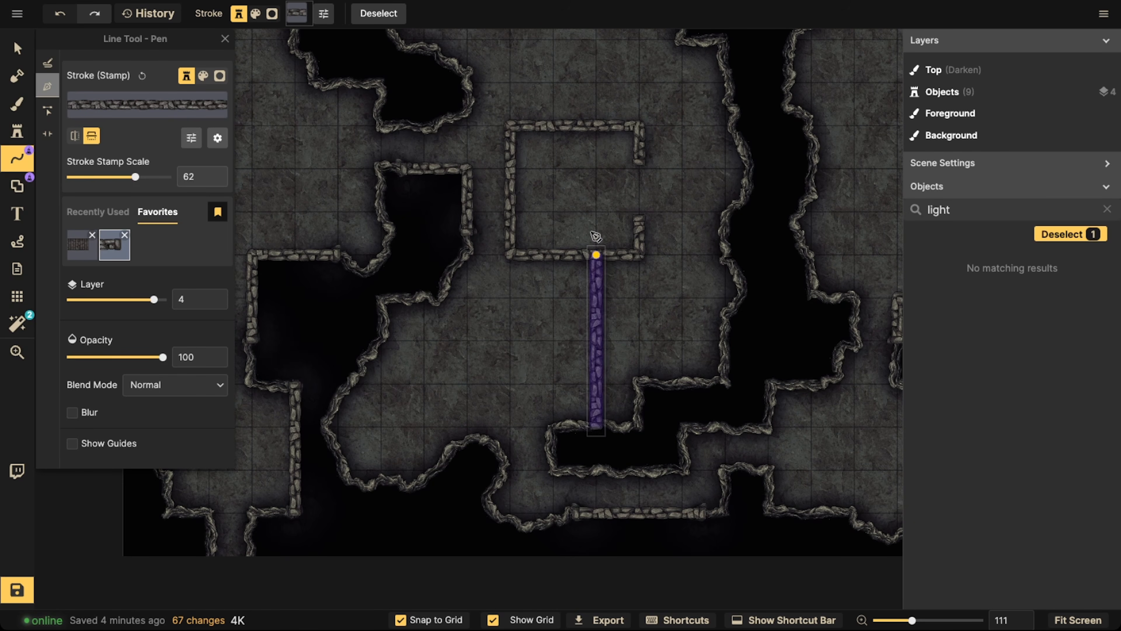
{"action": "scroll", "coordinate": [603, 144], "scroll_direction": "down", "scroll_amount": 2}
{"action": "left_click_drag", "start_coordinate": [601, 148], "coordinate": [610, 263]}
{"action": "key", "text": "Escape"}
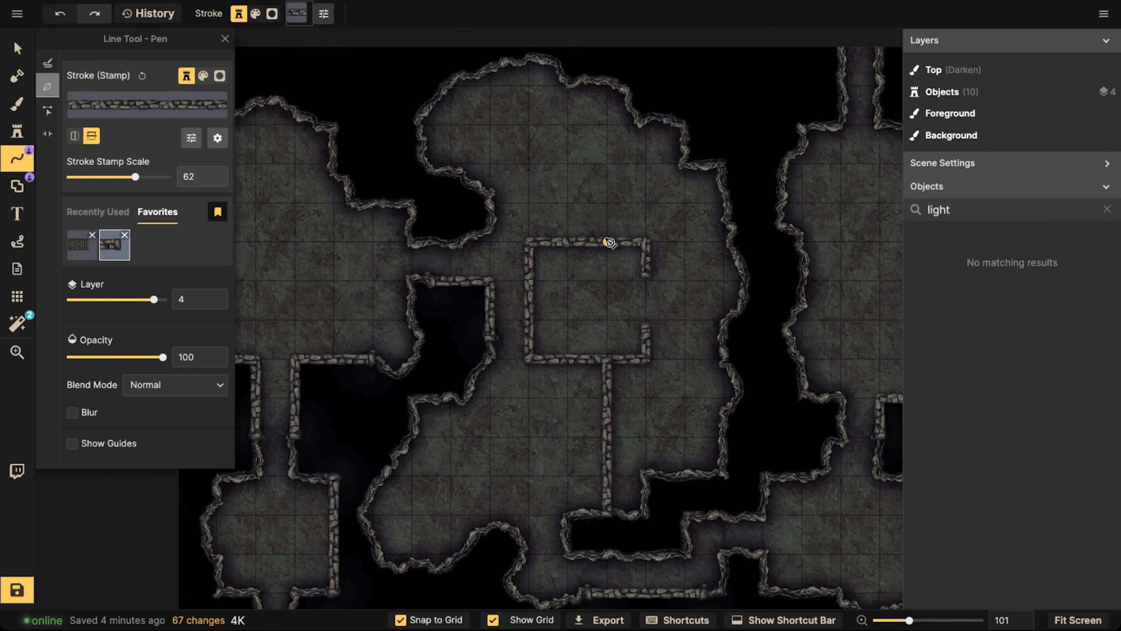
Draw a right-angled stone-block wall from the square room's upper wall up two squares and across to the cavern's upper-right edge
{"action": "left_click", "coordinate": [607, 241]}
{"action": "key", "text": "Escape"}
{"action": "left_click", "coordinate": [608, 243]}
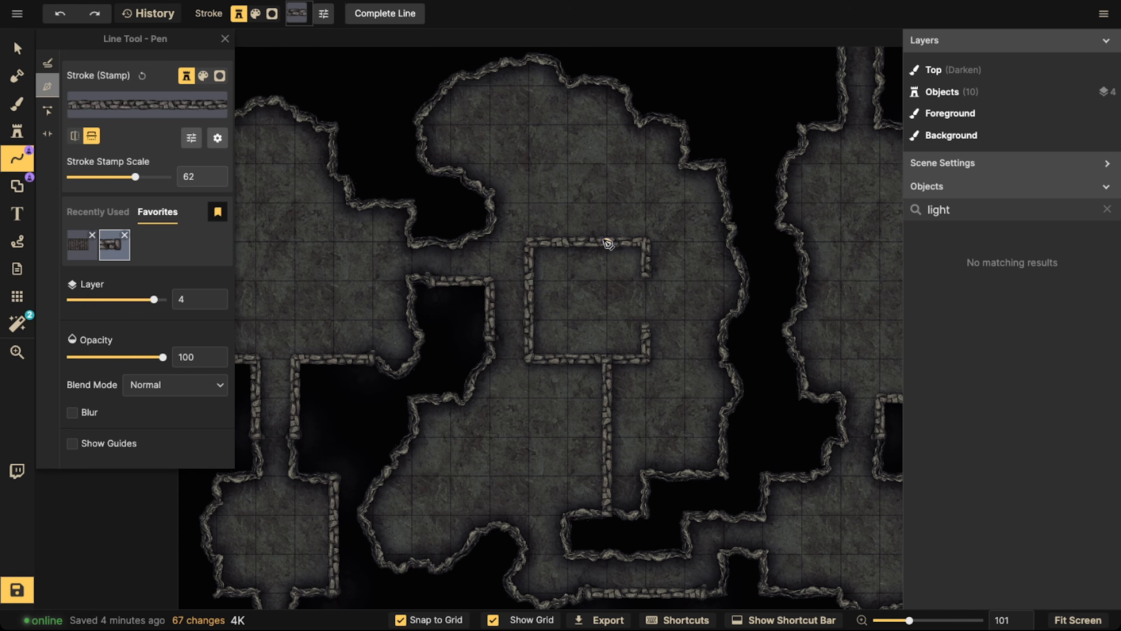
{"action": "left_click", "coordinate": [608, 165]}
{"action": "key", "text": "Return"}
{"action": "scroll", "coordinate": [510, 209], "scroll_direction": "down", "scroll_amount": 2}
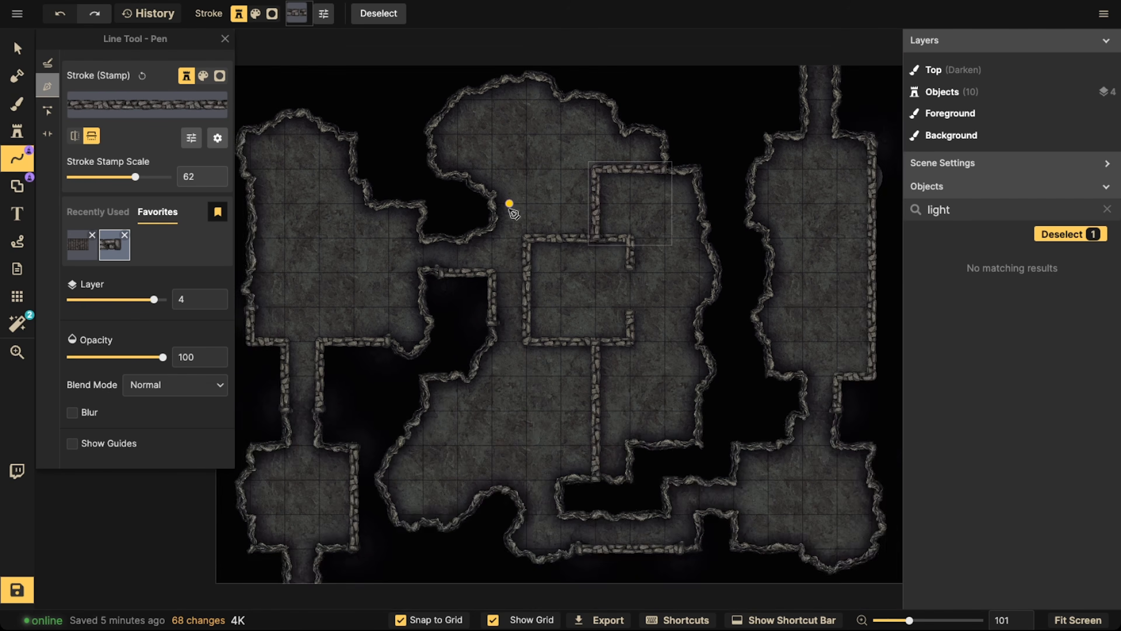
Try a horizontal stone-block wall across the middle of the upper-right room and undo it
{"action": "key", "text": "space"}
{"action": "left_click_drag", "start_coordinate": [510, 292], "coordinate": [553, 136]}
{"action": "left_click_drag", "start_coordinate": [635, 250], "coordinate": [293, 385]}
{"action": "left_click", "coordinate": [493, 261]}
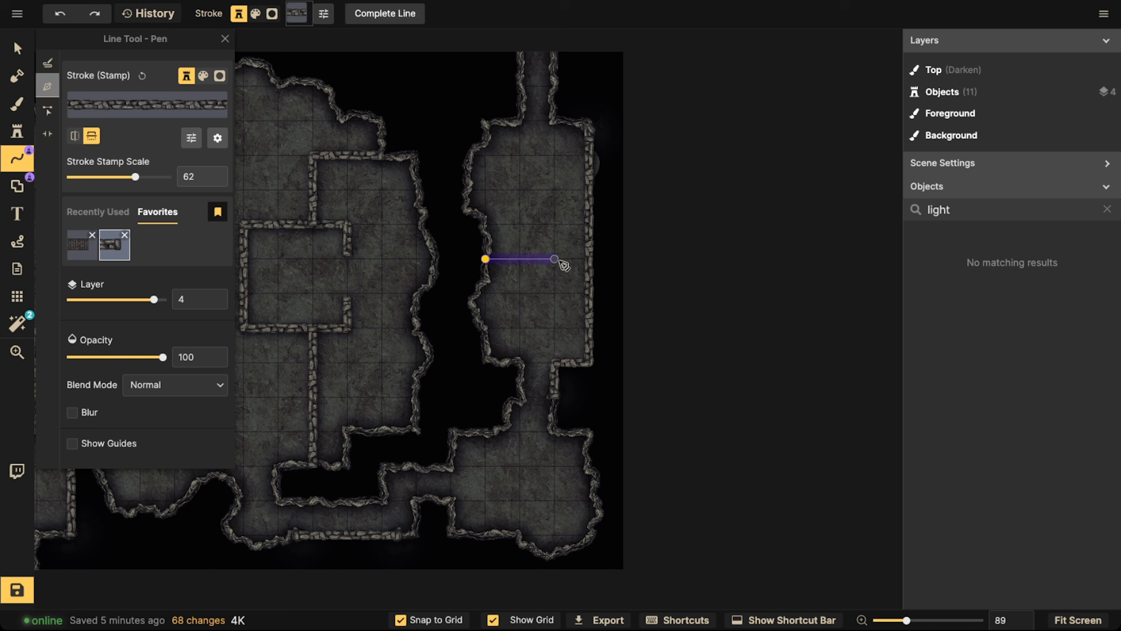
{"action": "left_click", "coordinate": [588, 260]}
{"action": "key", "text": "Return"}
{"action": "key", "text": "ctrl+z"}
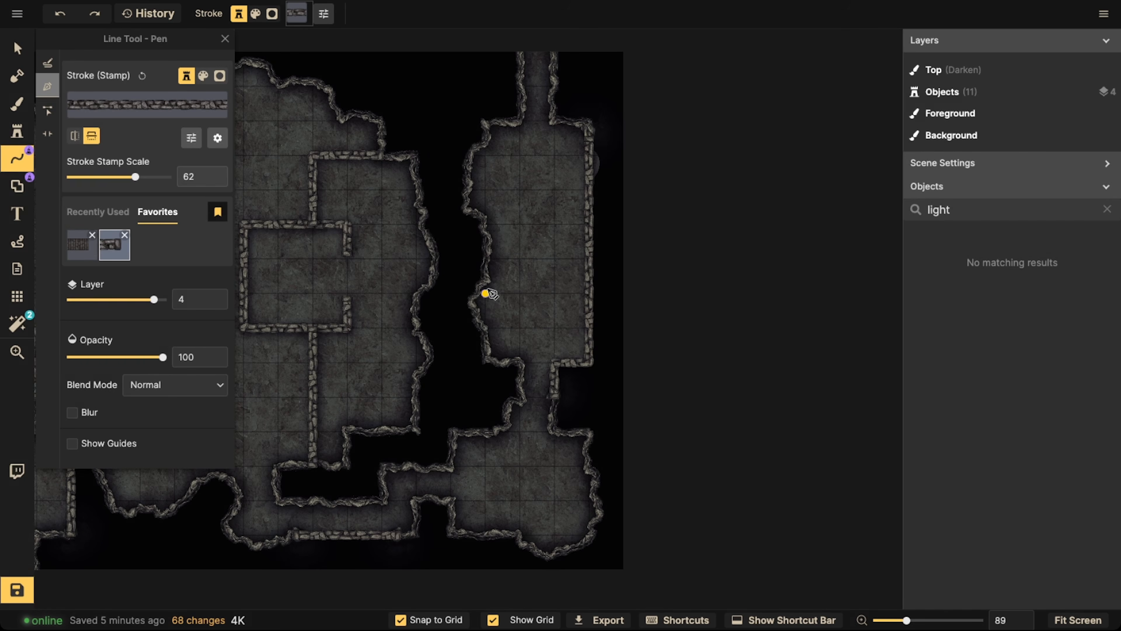
Draw two horizontal stone-block dividing walls across the upper-right room, two grid squares apart
{"action": "left_click", "coordinate": [484, 295]}
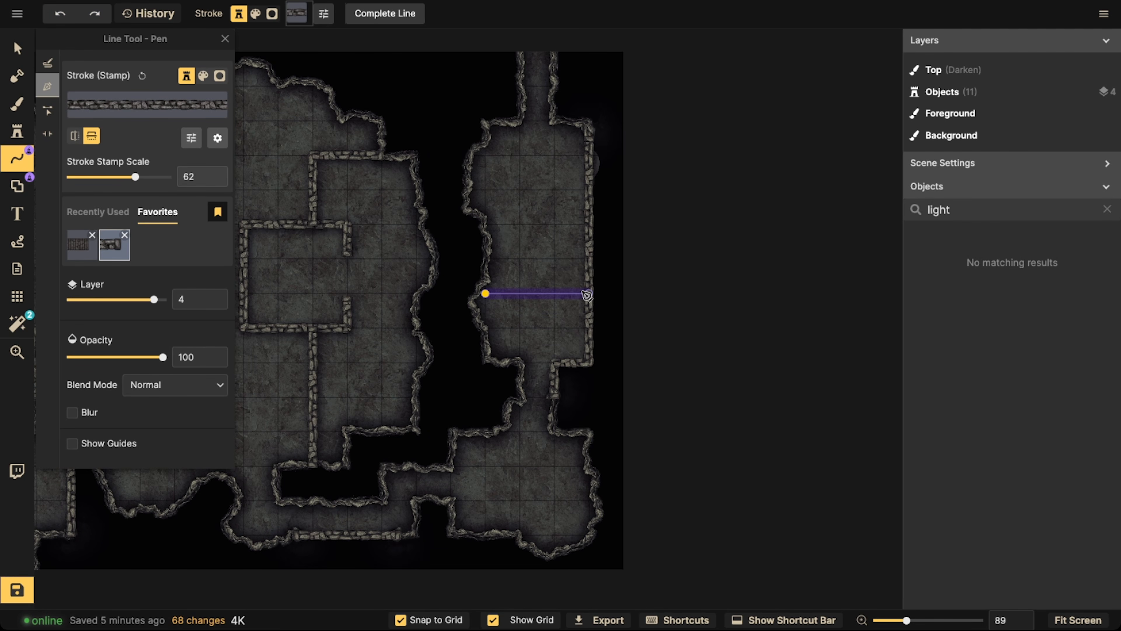
{"action": "left_click", "coordinate": [587, 295]}
{"action": "key", "text": "Return"}
{"action": "left_click", "coordinate": [485, 225]}
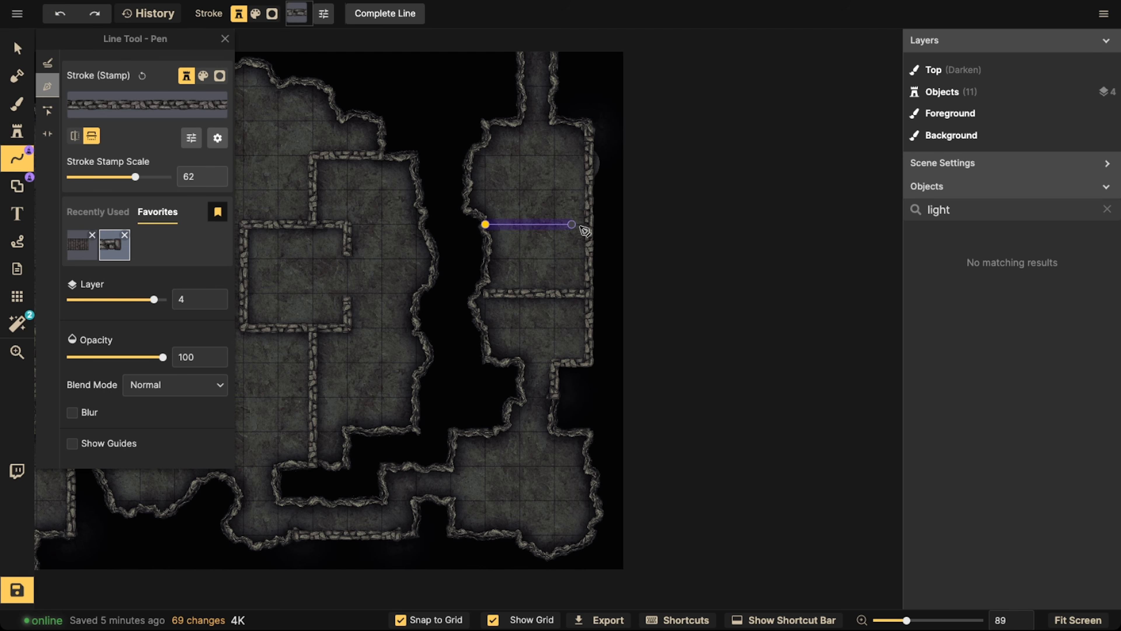
{"action": "key", "text": "Return"}
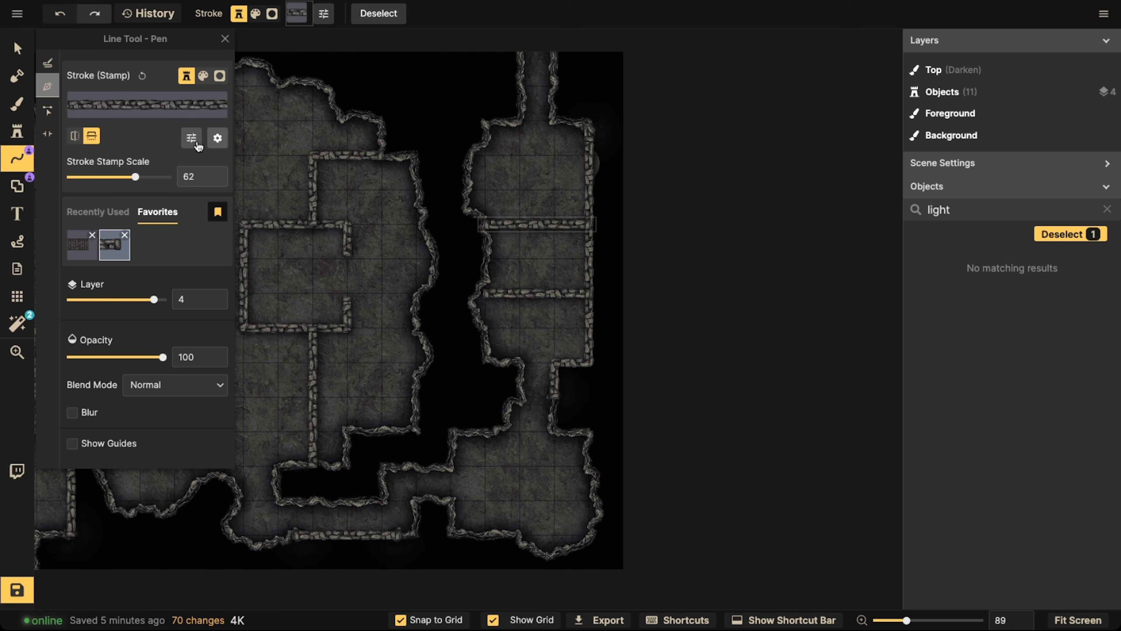
Cut a portal opening in the middle of both dividing walls in the upper-right room and deselect them
{"action": "left_click", "coordinate": [47, 134]}
{"action": "left_click", "coordinate": [534, 292]}
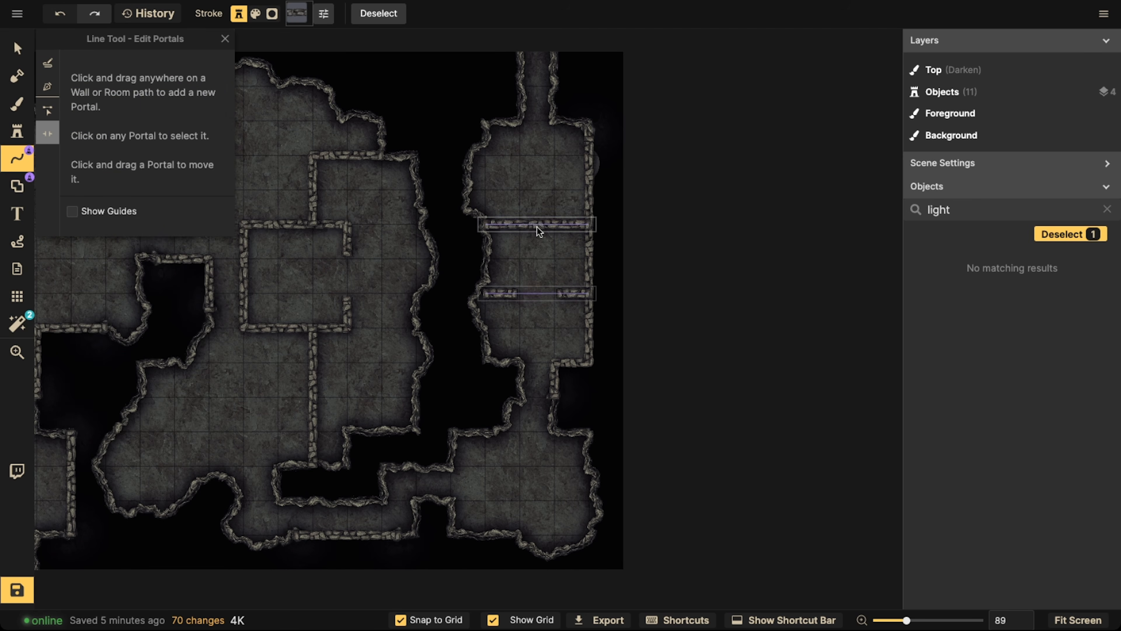
{"action": "left_click", "coordinate": [536, 225]}
{"action": "left_click", "coordinate": [366, 306]}
Select the upper dividing wall of the upper-right room with the Select tool
{"action": "scroll", "coordinate": [365, 309], "scroll_direction": "down", "scroll_amount": 2}
{"action": "left_click_drag", "start_coordinate": [292, 315], "coordinate": [495, 311]}
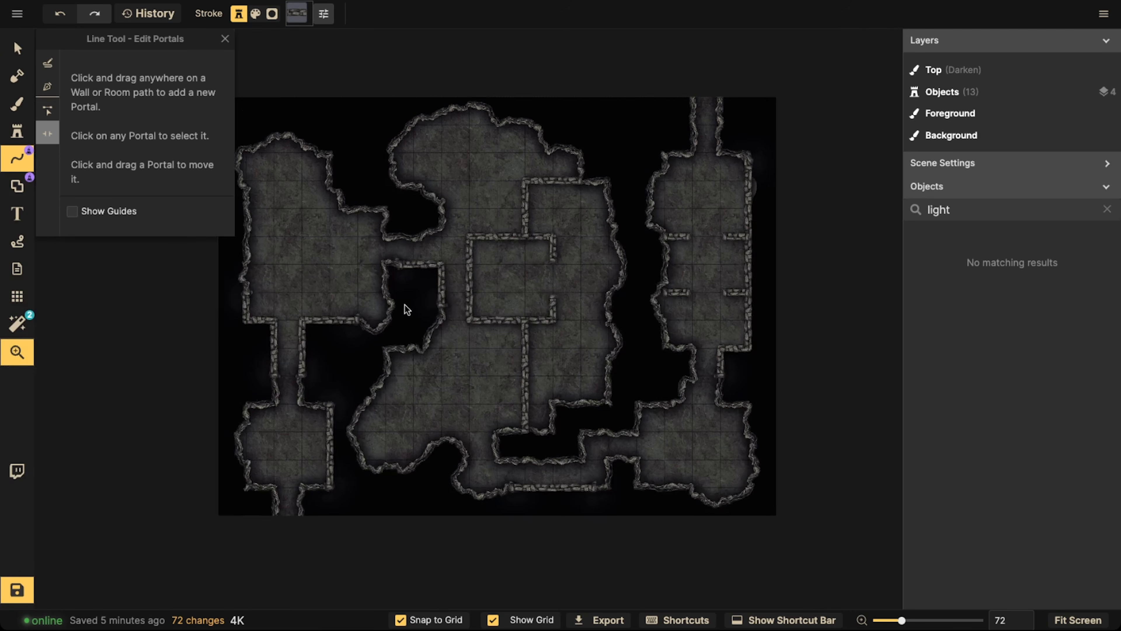
{"action": "left_click_drag", "start_coordinate": [405, 305], "coordinate": [423, 285]}
{"action": "left_click_drag", "start_coordinate": [318, 226], "coordinate": [217, 224]}
{"action": "left_click", "coordinate": [16, 47]}
{"action": "left_click_drag", "start_coordinate": [613, 213], "coordinate": [643, 285]}
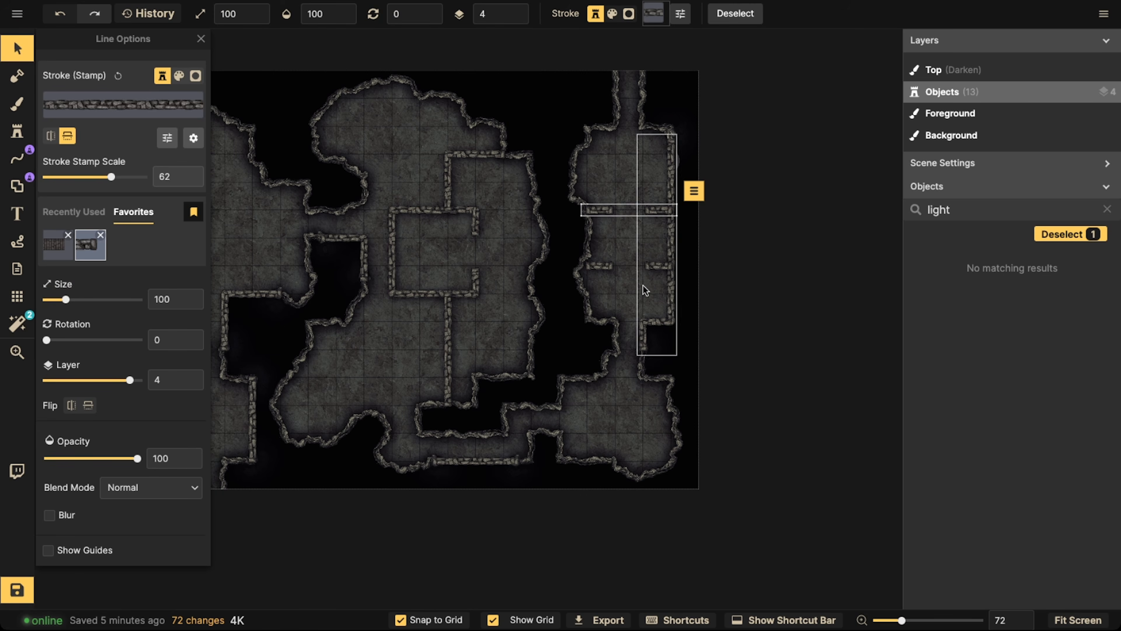
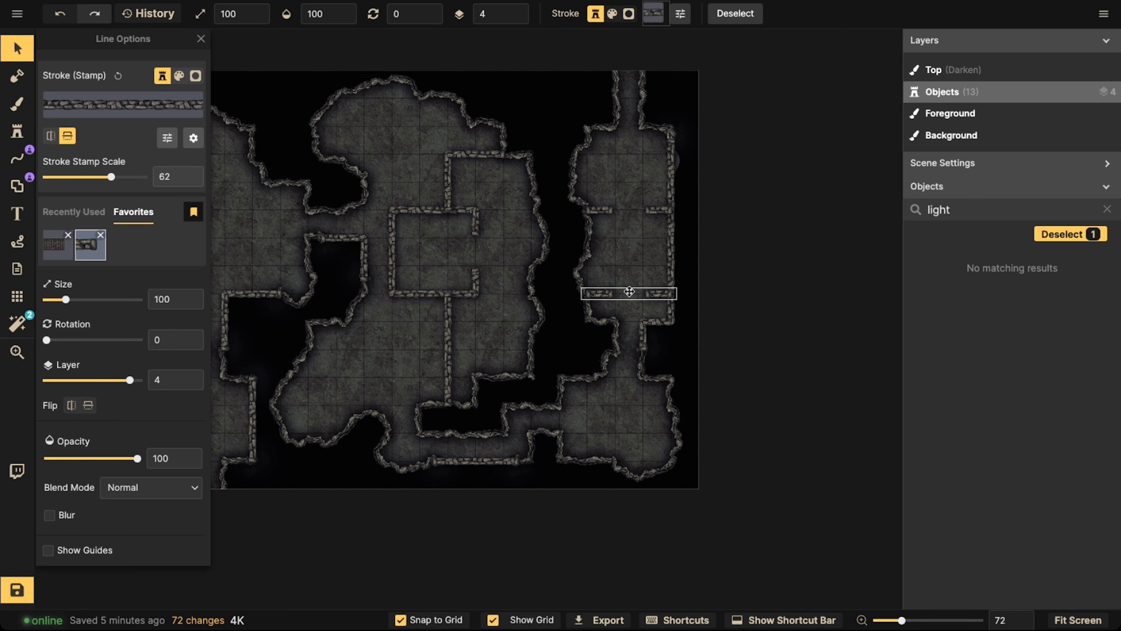
Deselect the wall and brush small black-filled, cave-walled rock pillars into the central cavern's lower-left pocket and the upper-left room, using the Shape brush
{"action": "key", "text": "Escape"}
{"action": "scroll", "coordinate": [427, 288], "scroll_direction": "down", "scroll_amount": 2}
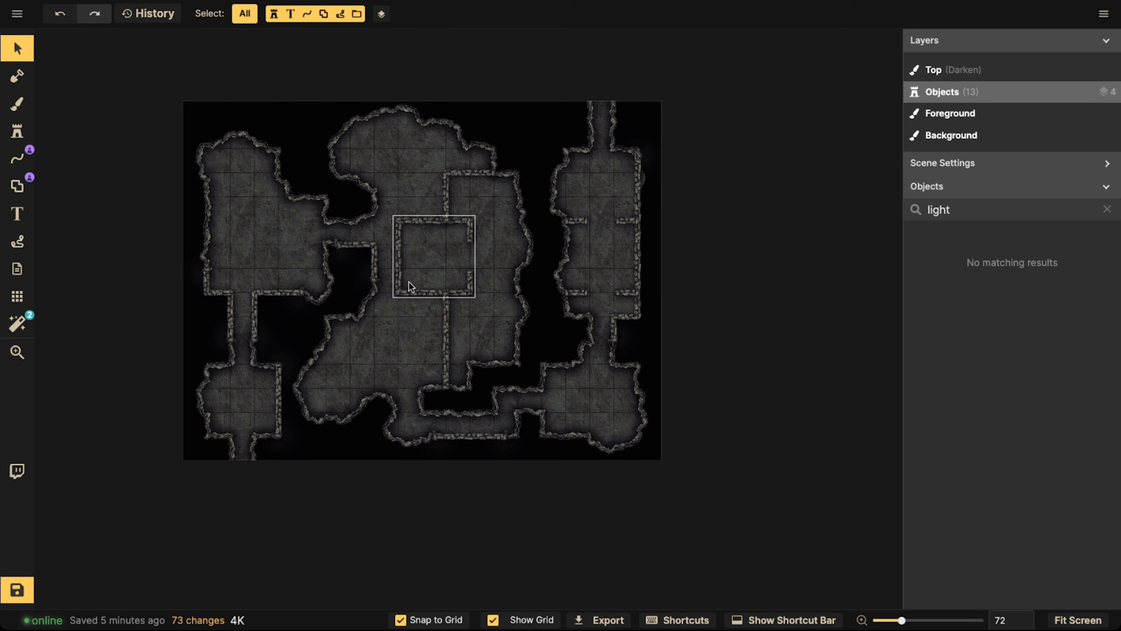
{"action": "left_click_drag", "start_coordinate": [409, 282], "coordinate": [508, 275]}
{"action": "left_click_drag", "start_coordinate": [336, 280], "coordinate": [411, 260]}
{"action": "scroll", "coordinate": [439, 187], "scroll_direction": "up", "scroll_amount": 1}
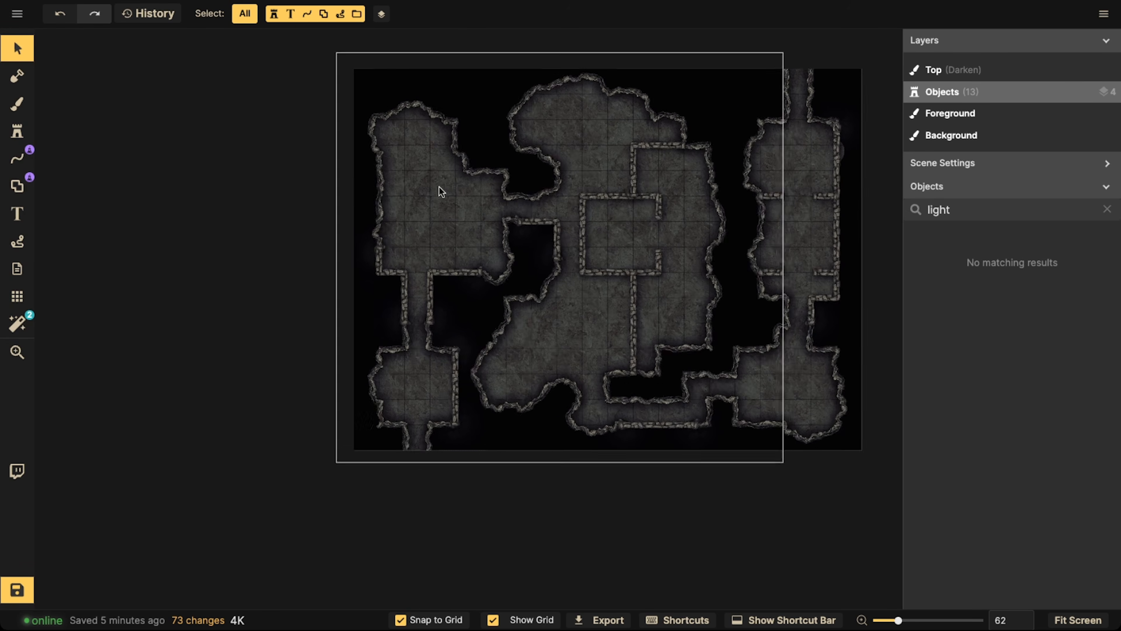
{"action": "left_click", "coordinate": [16, 186]}
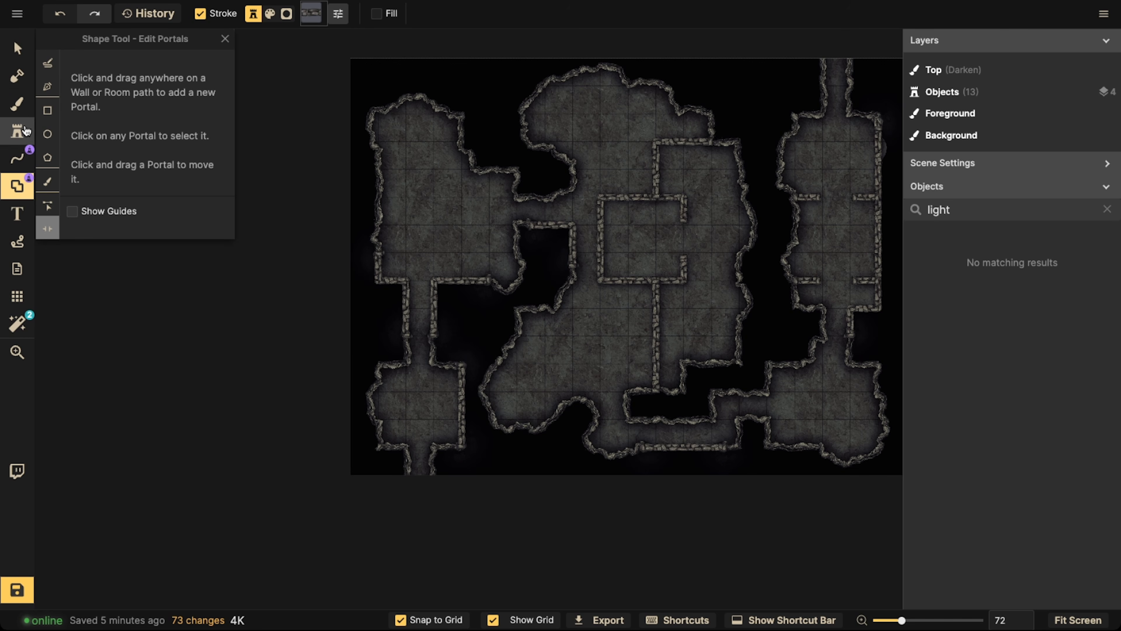
{"action": "left_click", "coordinate": [47, 181]}
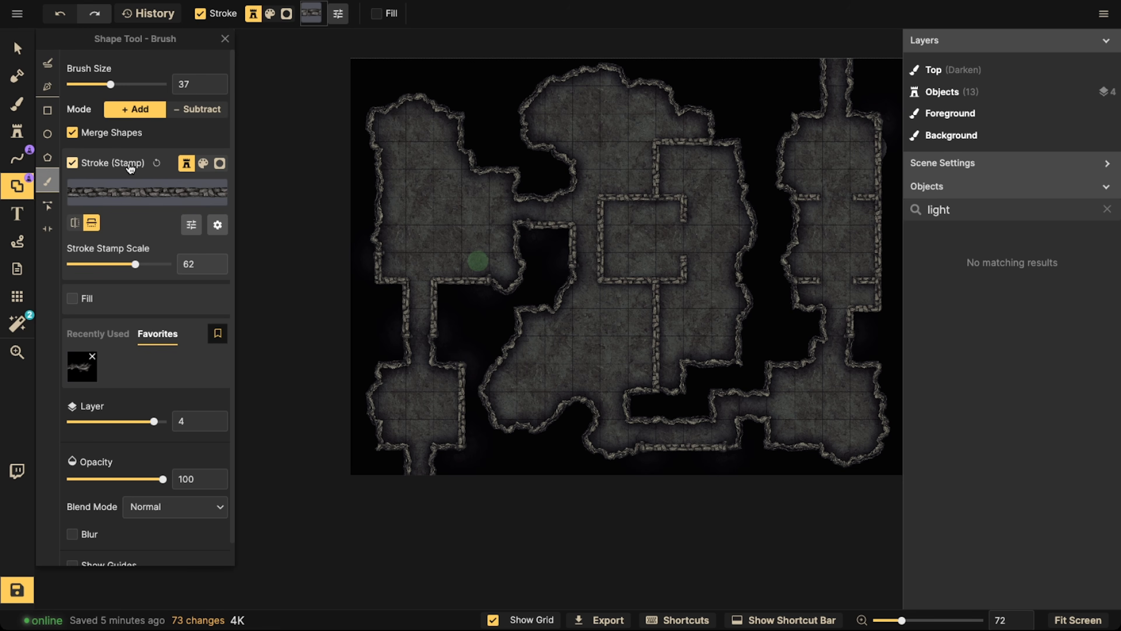
{"action": "left_click", "coordinate": [78, 379]}
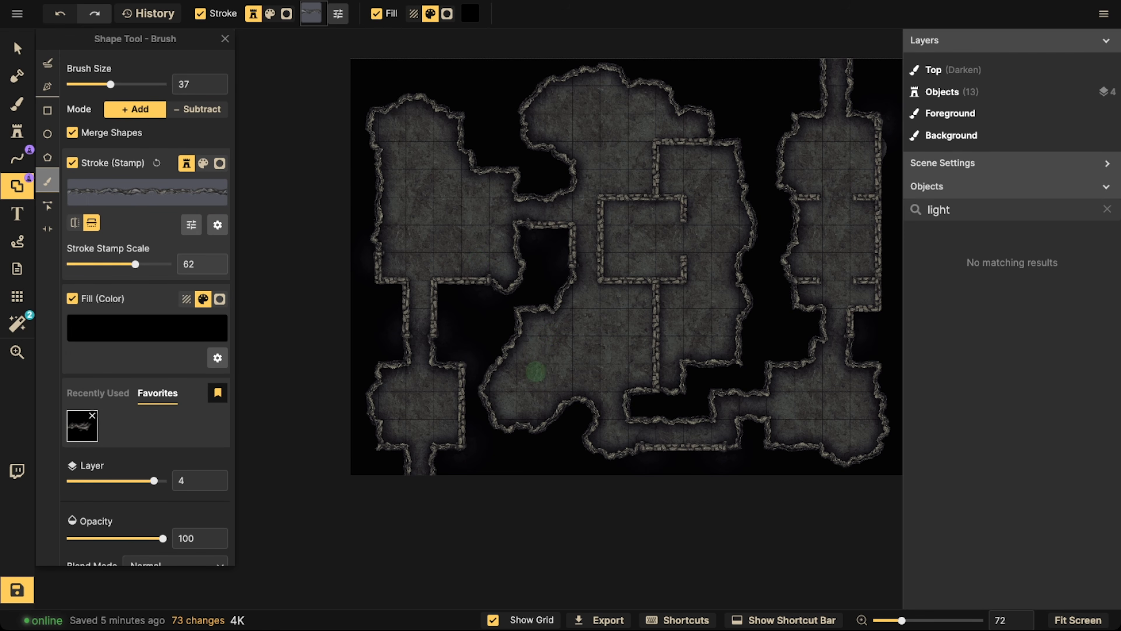
{"action": "left_click_drag", "start_coordinate": [531, 379], "coordinate": [536, 363]}
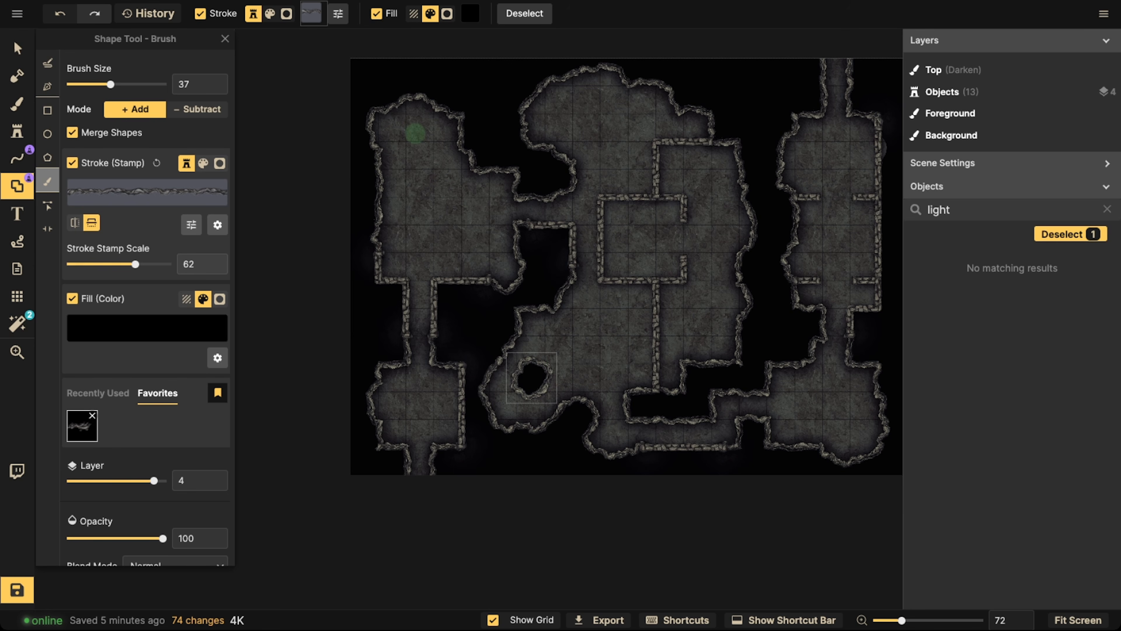
{"action": "left_click_drag", "start_coordinate": [414, 148], "coordinate": [412, 144]}
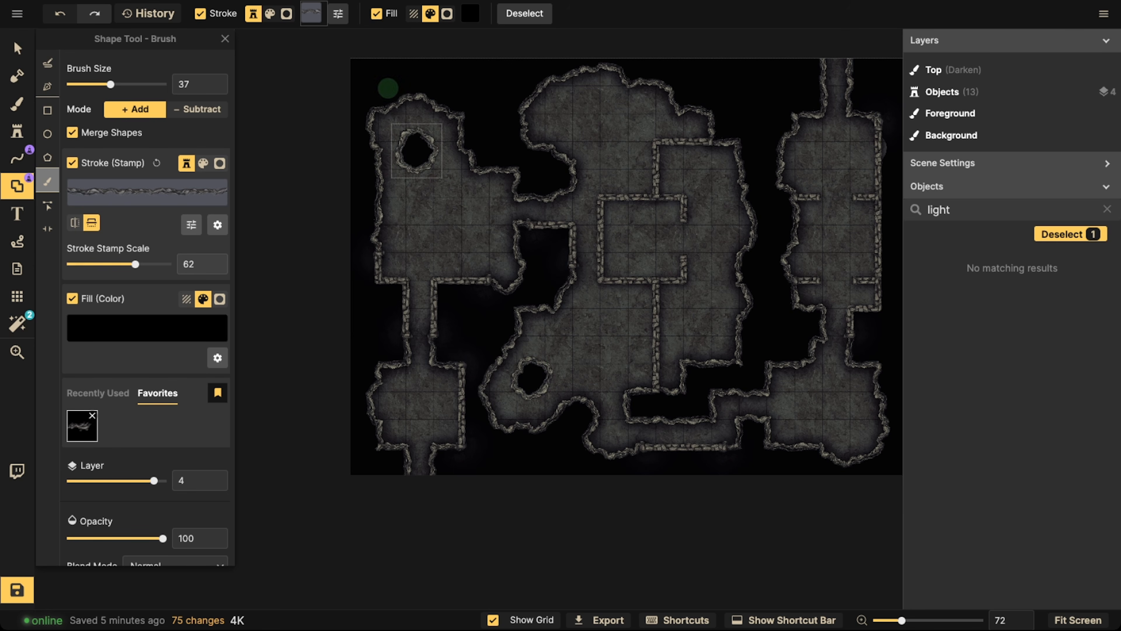
Brush a larger black-filled rock pillar with cave-wall edges into the upper part of the central cavern
{"action": "key", "text": "space"}
{"action": "mouse_move", "coordinate": [857, 320]}
{"action": "left_mouse_down"}
{"action": "mouse_move", "coordinate": [690, 288]}
{"action": "mouse_move", "coordinate": [757, 261]}
{"action": "left_mouse_up"}
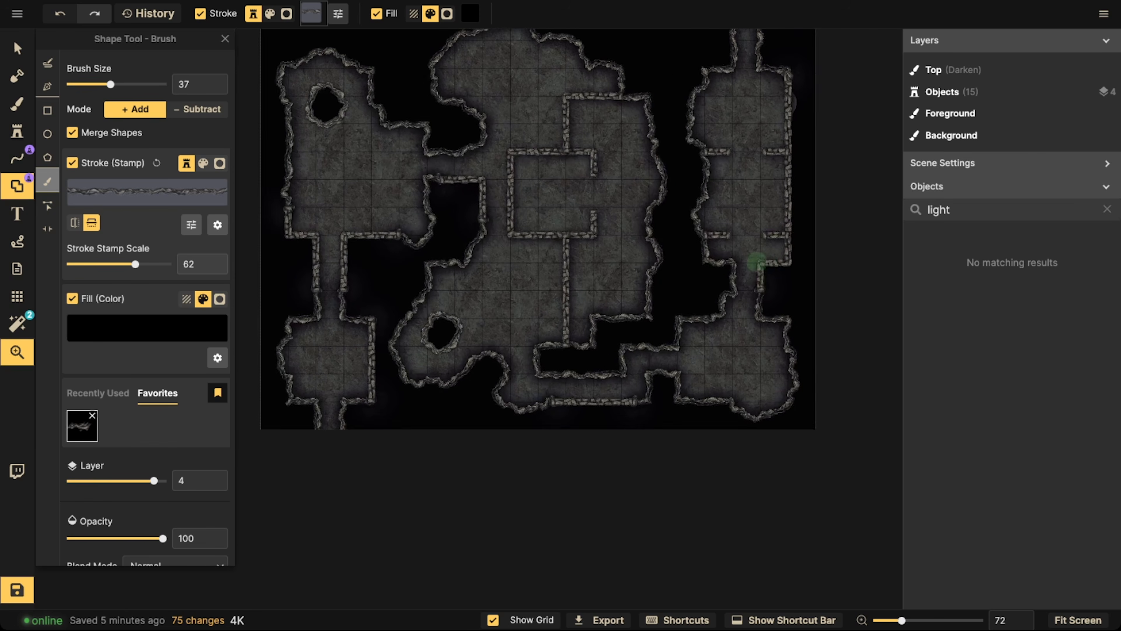
{"action": "left_click_drag", "start_coordinate": [664, 296], "coordinate": [706, 278]}
{"action": "left_click_drag", "start_coordinate": [631, 286], "coordinate": [672, 334]}
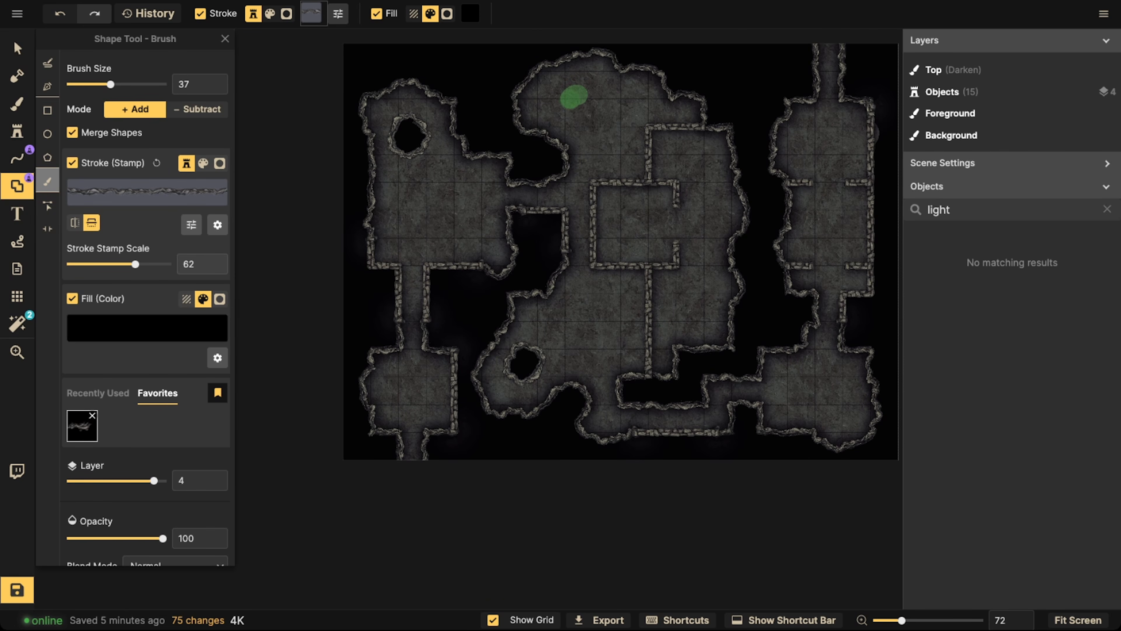
{"action": "left_click_drag", "start_coordinate": [574, 102], "coordinate": [586, 92]}
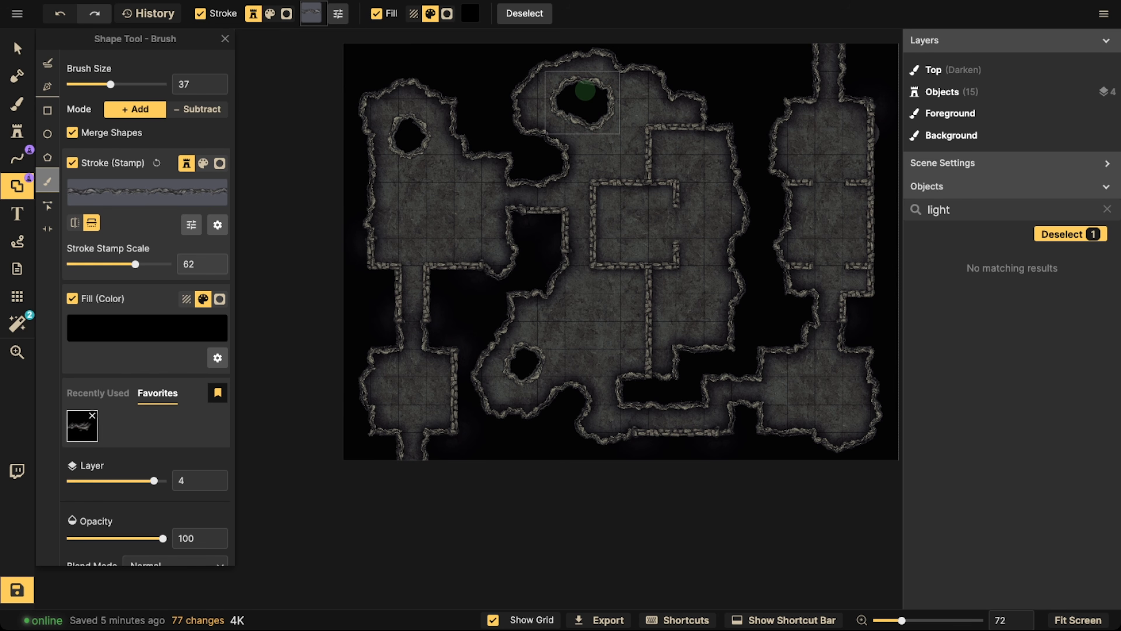
Draw a brick floor line with the favorite brick stamp down the corridor linking the upper-left and lower-left rooms
{"action": "left_click", "coordinate": [47, 205]}
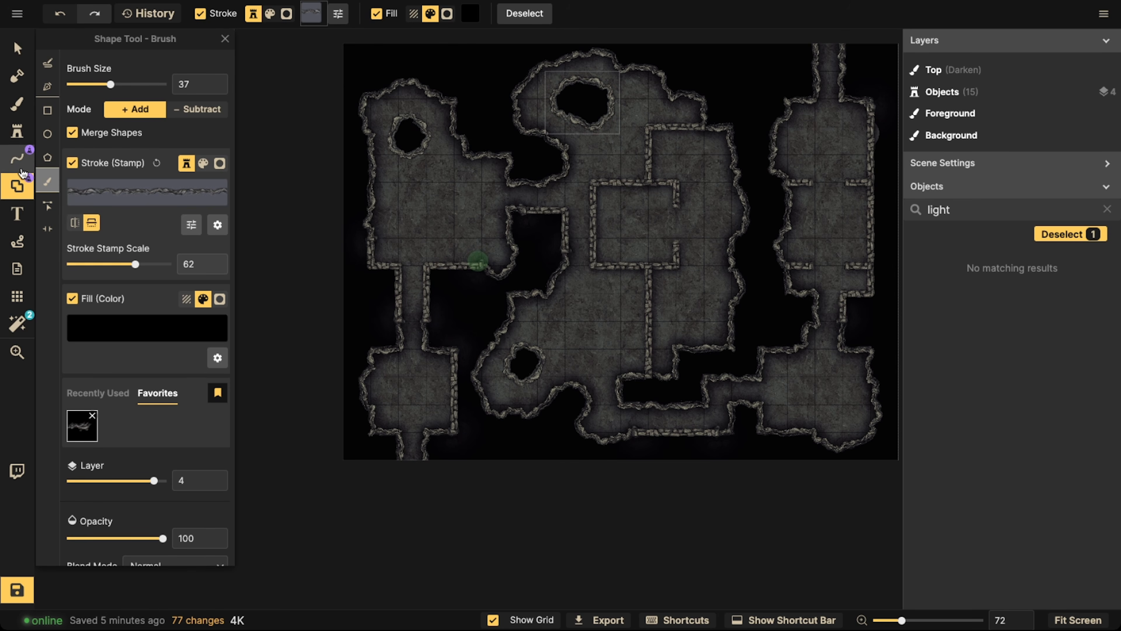
{"action": "left_click", "coordinate": [51, 90]}
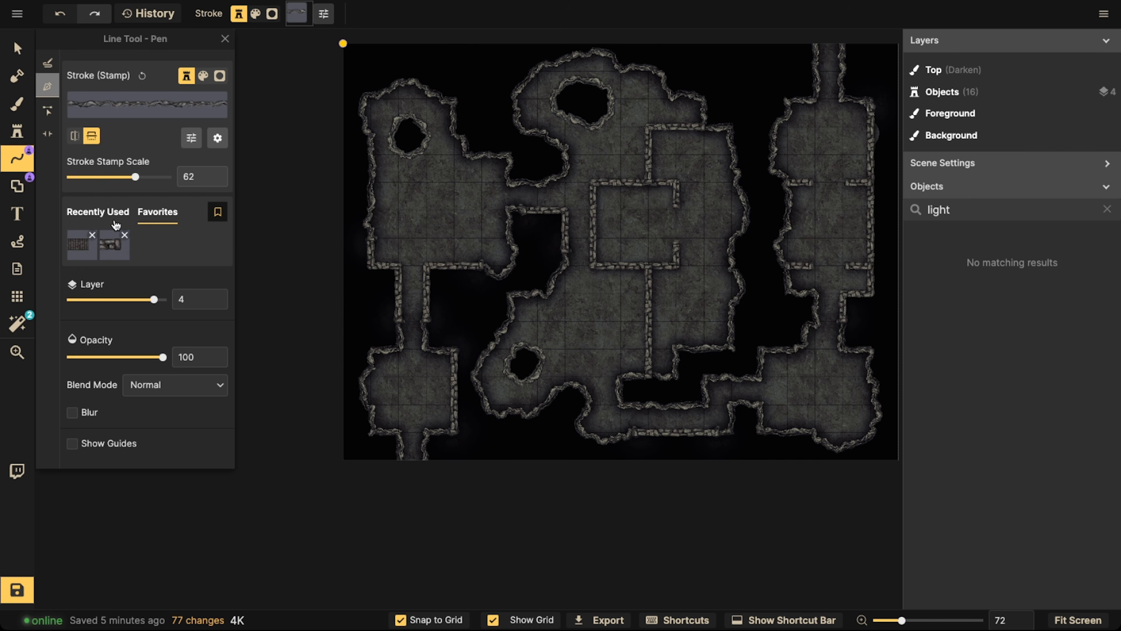
{"action": "left_click", "coordinate": [90, 248]}
{"action": "scroll", "coordinate": [344, 348], "scroll_direction": "up", "scroll_amount": 2}
{"action": "scroll", "coordinate": [422, 265], "scroll_direction": "up", "scroll_amount": 3}
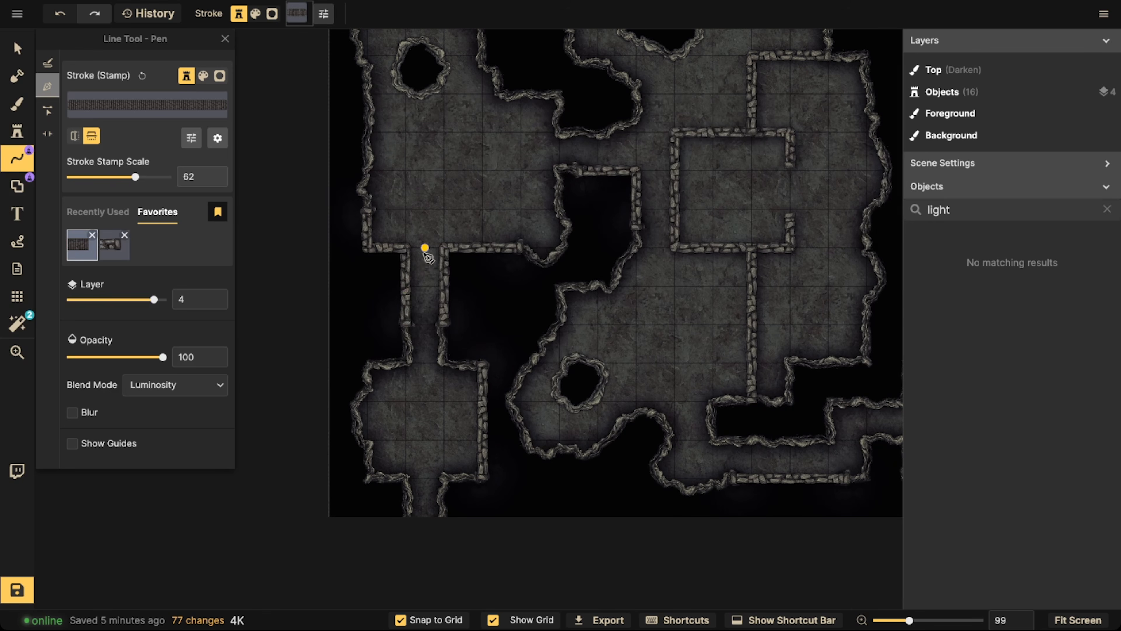
{"action": "left_click", "coordinate": [425, 250]}
{"action": "double_click", "coordinate": [425, 362]}
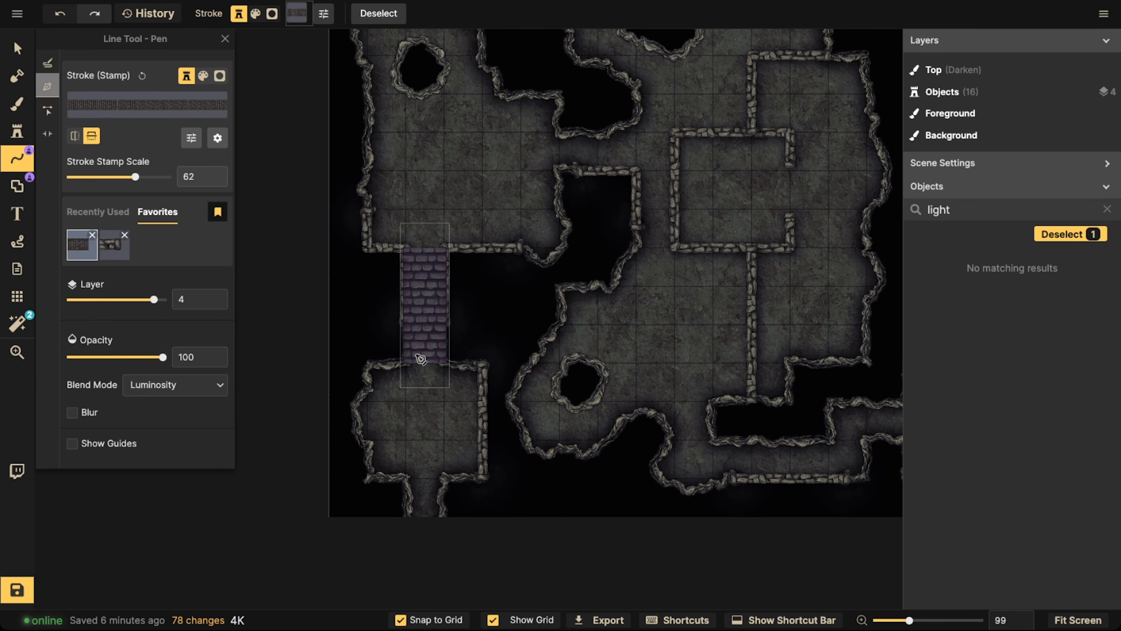
Put the corridor's brick floor on layer 0 so it lies beneath the walls, and deselect it
{"action": "left_click", "coordinate": [18, 48]}
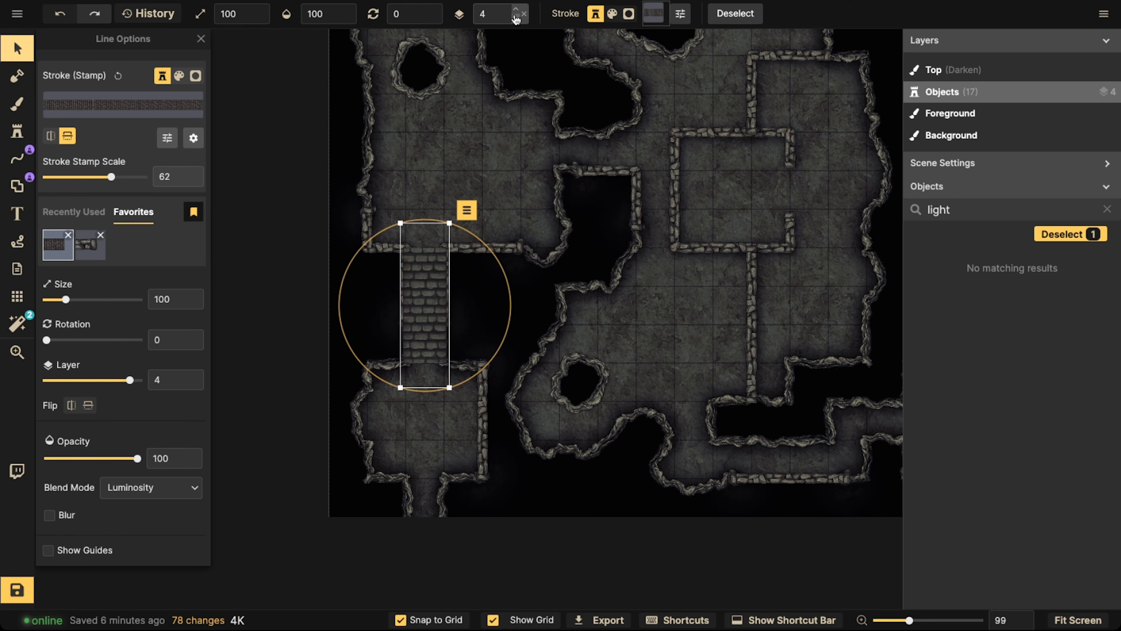
{"action": "left_click", "coordinate": [525, 14]}
{"action": "scroll", "coordinate": [422, 283], "scroll_direction": "up", "scroll_amount": 3}
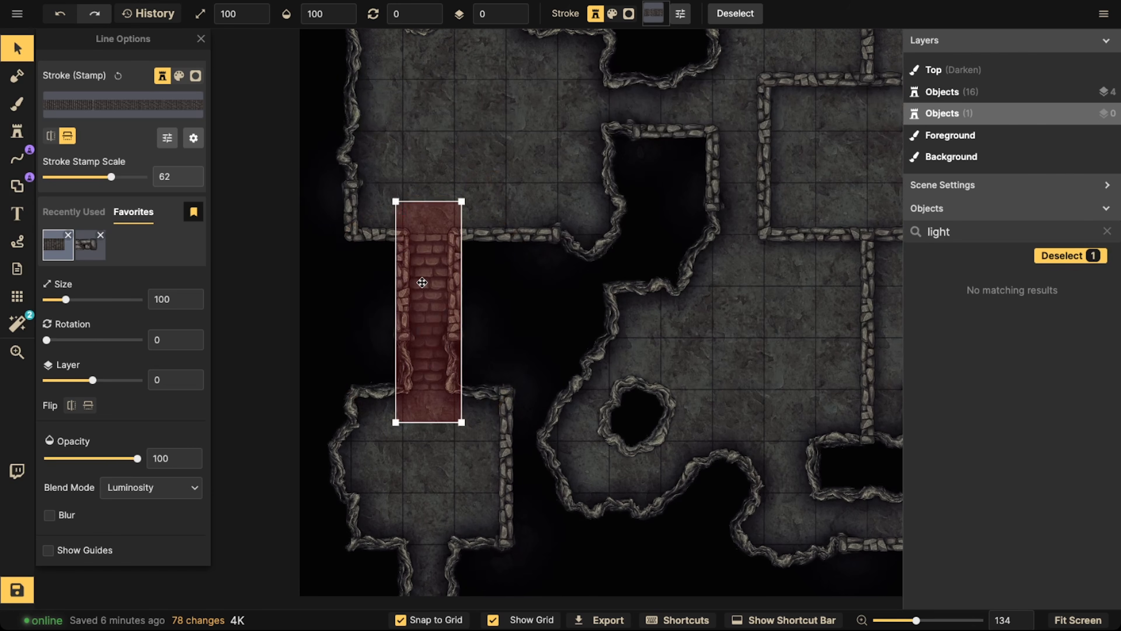
{"action": "scroll", "coordinate": [422, 283], "scroll_direction": "up", "scroll_amount": 13}
{"action": "scroll", "coordinate": [422, 283], "scroll_direction": "down", "scroll_amount": 1}
{"action": "left_click", "coordinate": [319, 287]}
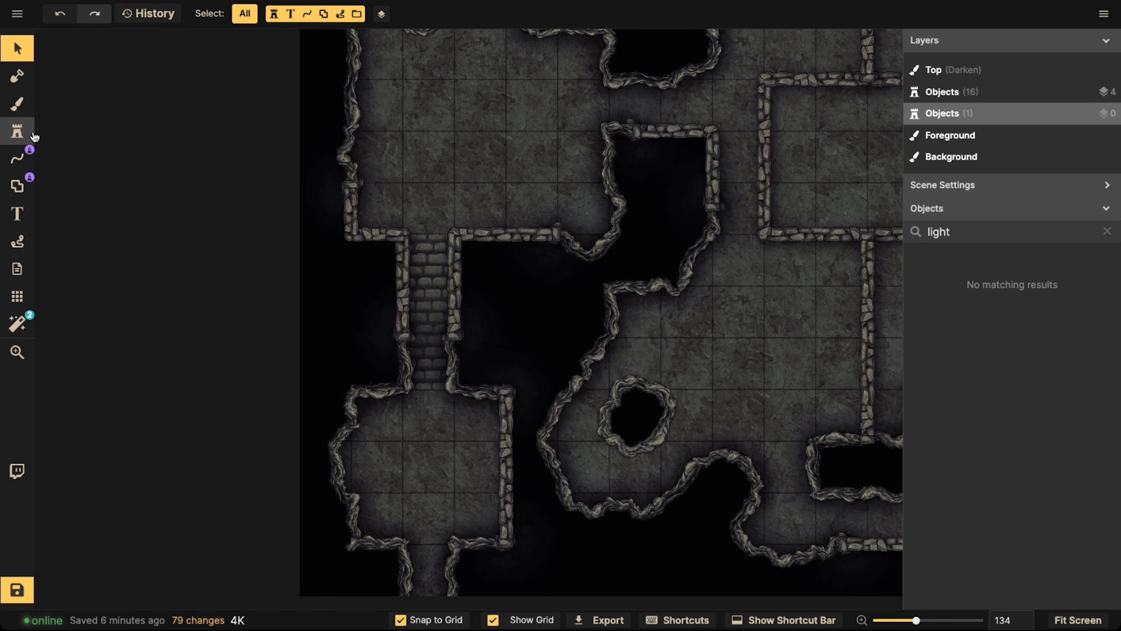
Draw a vertical brick floor line on layer 0 in the exit corridor below the lower-left room
{"action": "left_click", "coordinate": [17, 159]}
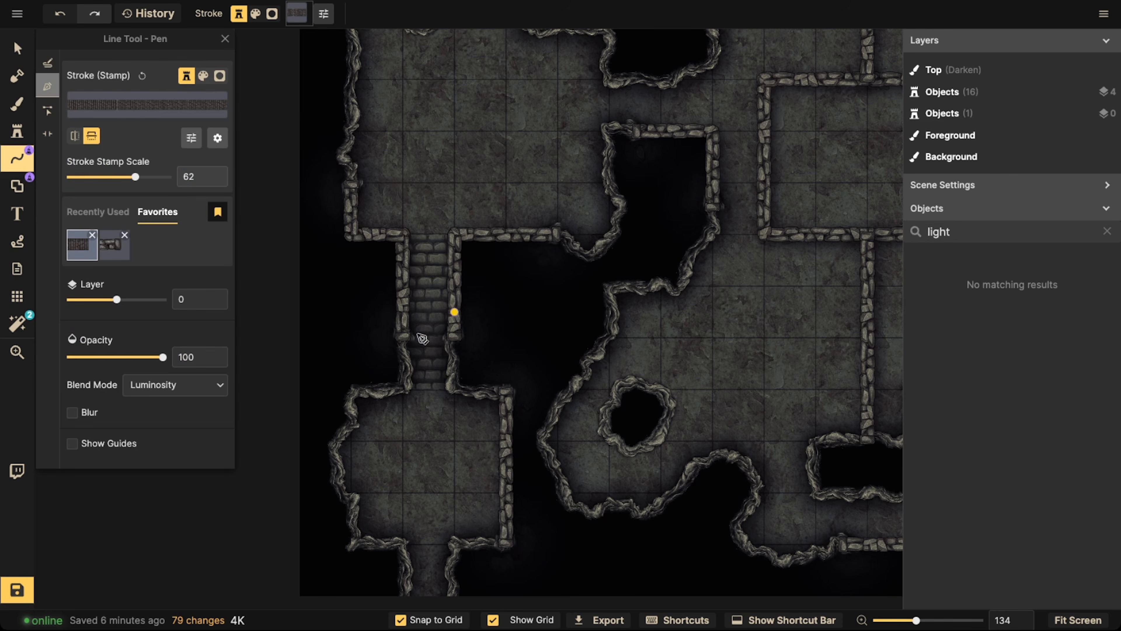
{"action": "key", "text": "space"}
{"action": "left_click_drag", "start_coordinate": [428, 346], "coordinate": [459, 162]}
{"action": "left_click", "coordinate": [459, 411]}
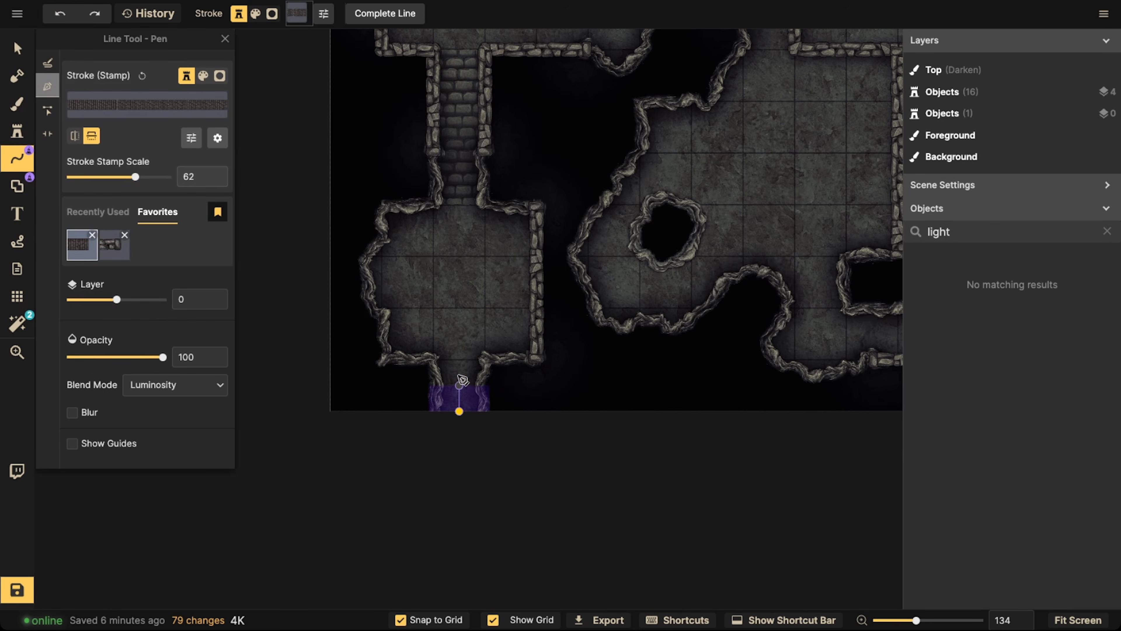
{"action": "double_click", "coordinate": [456, 361]}
Draw a horizontal brick floor line through the corridor joining the upper-left room to the central cavern
{"action": "key", "text": "space"}
{"action": "left_click_drag", "start_coordinate": [494, 140], "coordinate": [314, 480]}
{"action": "left_click", "coordinate": [462, 265]}
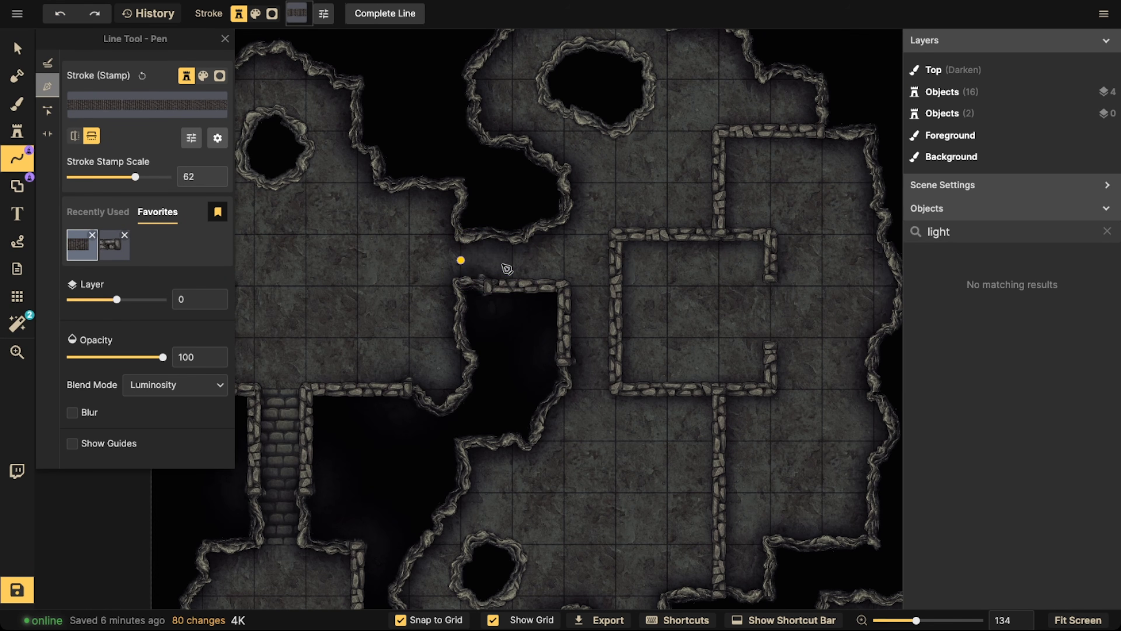
{"action": "double_click", "coordinate": [519, 262]}
Draw a horizontal brick floor line along the stone-block wall section of the corridor at the map's lower edge
{"action": "key", "text": "space"}
{"action": "mouse_move", "coordinate": [686, 532]}
{"action": "left_mouse_down"}
{"action": "mouse_move", "coordinate": [531, 424]}
{"action": "mouse_move", "coordinate": [531, 312]}
{"action": "left_mouse_up"}
{"action": "left_click", "coordinate": [535, 296]}
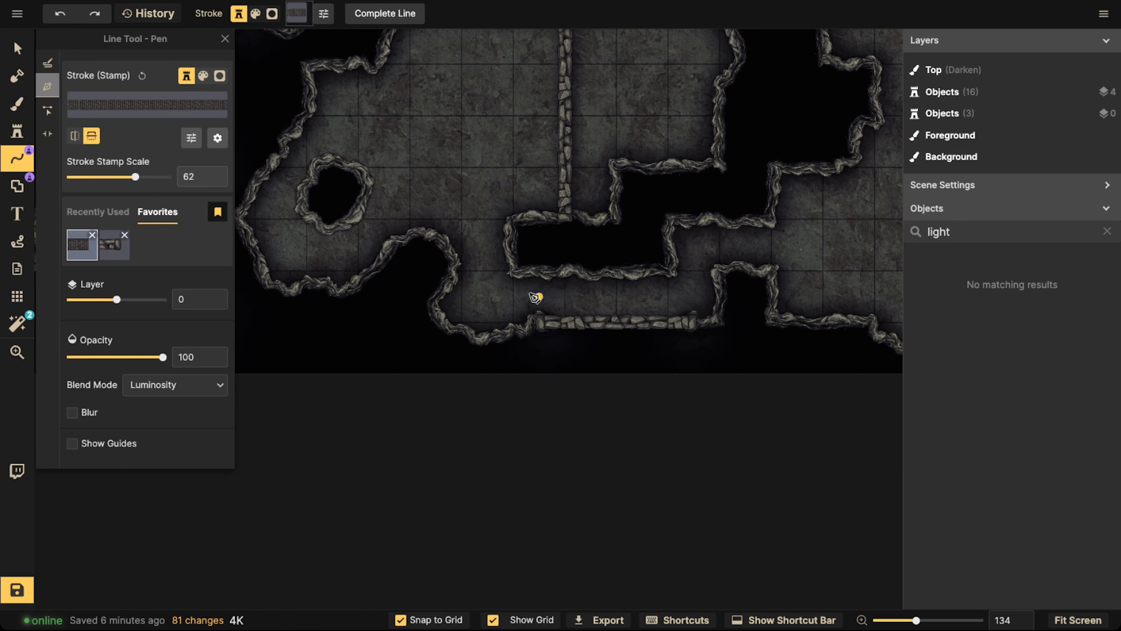
{"action": "key", "text": "Return"}
Draw a vertical brick floor line in the short corridor between the upper-right and lower-right rooms
{"action": "scroll", "coordinate": [640, 150], "scroll_direction": "down", "scroll_amount": 2}
{"action": "key", "text": "space"}
{"action": "left_click_drag", "start_coordinate": [741, 143], "coordinate": [468, 361]}
{"action": "left_click", "coordinate": [594, 338]}
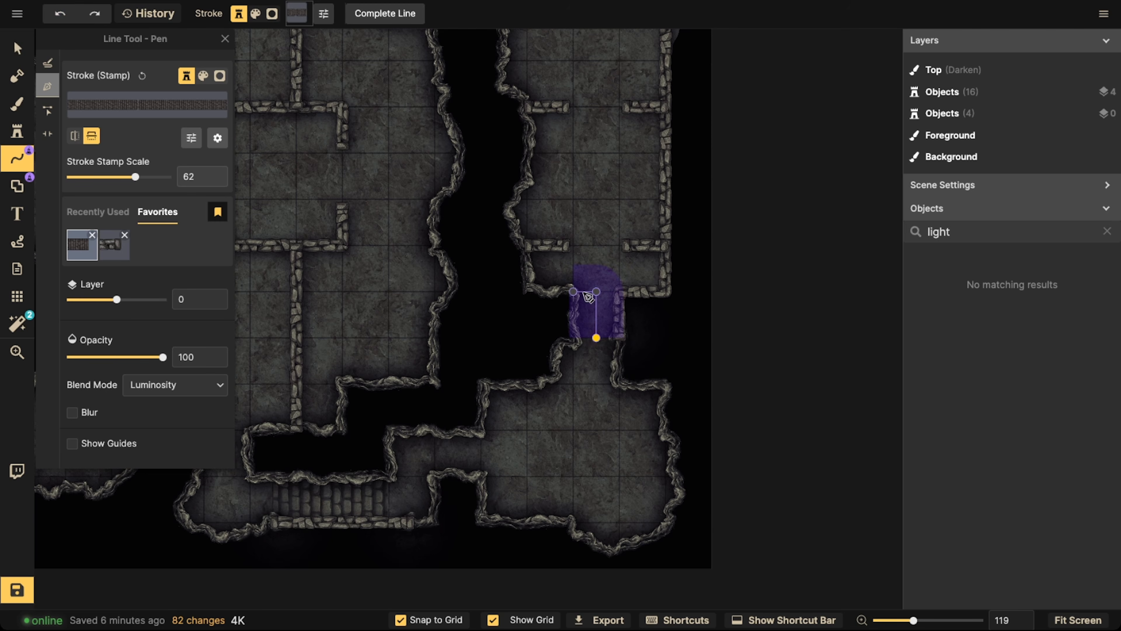
{"action": "key", "text": "Return"}
Draw a vertical brick floor line in the exit corridor above the upper-right room and deselect it
{"action": "scroll", "coordinate": [583, 217], "scroll_direction": "down", "scroll_amount": 2}
{"action": "key", "text": "space"}
{"action": "left_click_drag", "start_coordinate": [587, 177], "coordinate": [594, 301]}
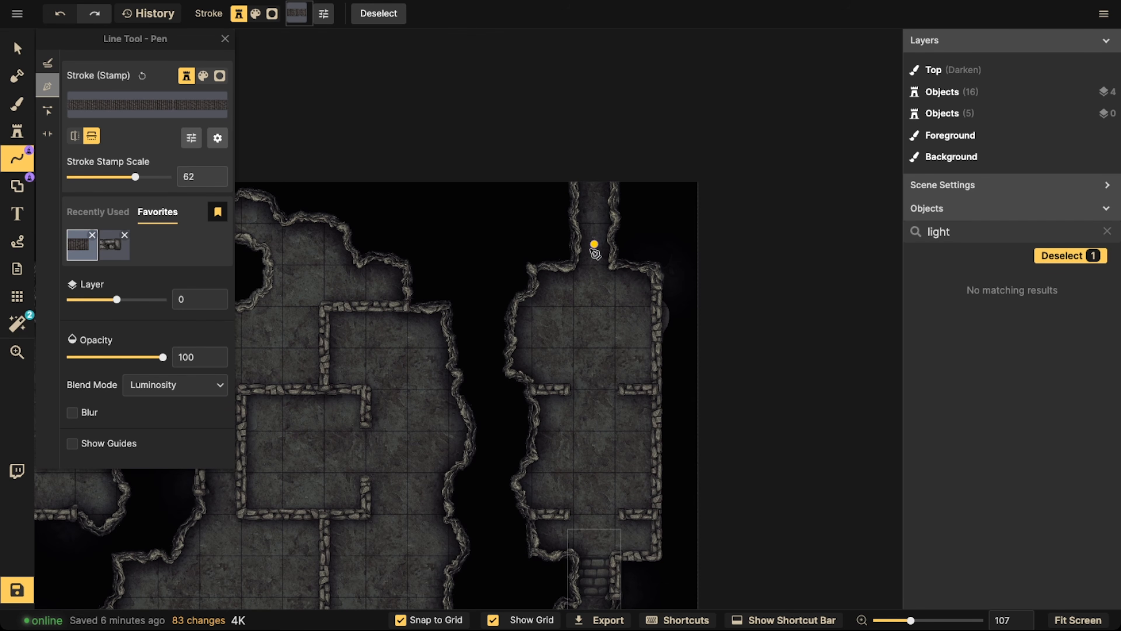
{"action": "left_click", "coordinate": [594, 261]}
{"action": "key", "text": "Return"}
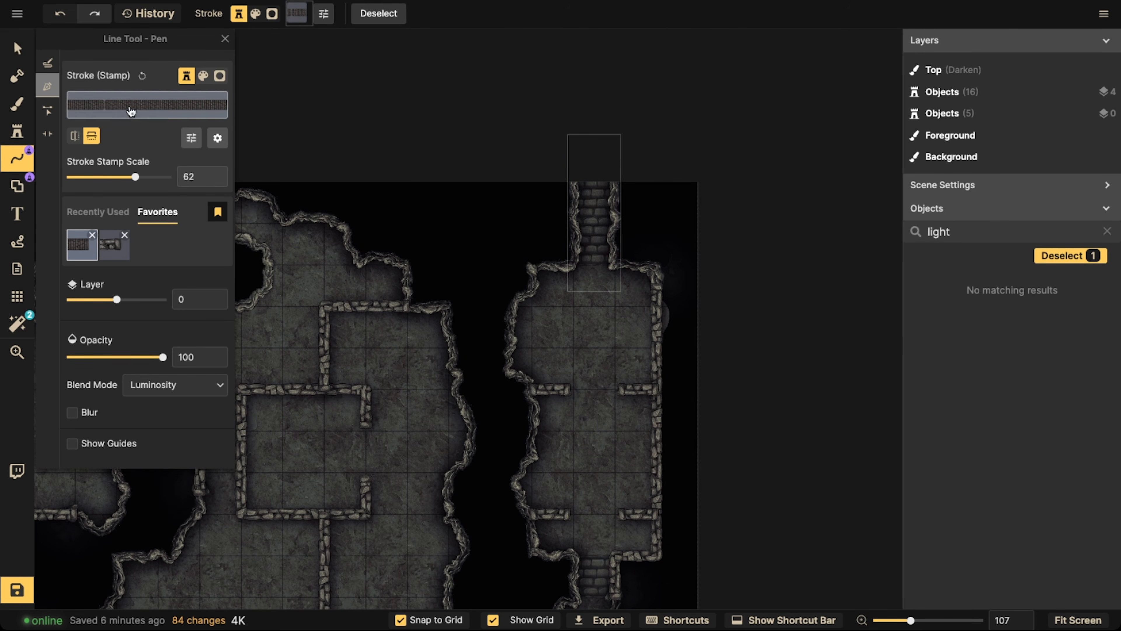
{"action": "left_click", "coordinate": [19, 48]}
{"action": "left_click", "coordinate": [586, 222]}
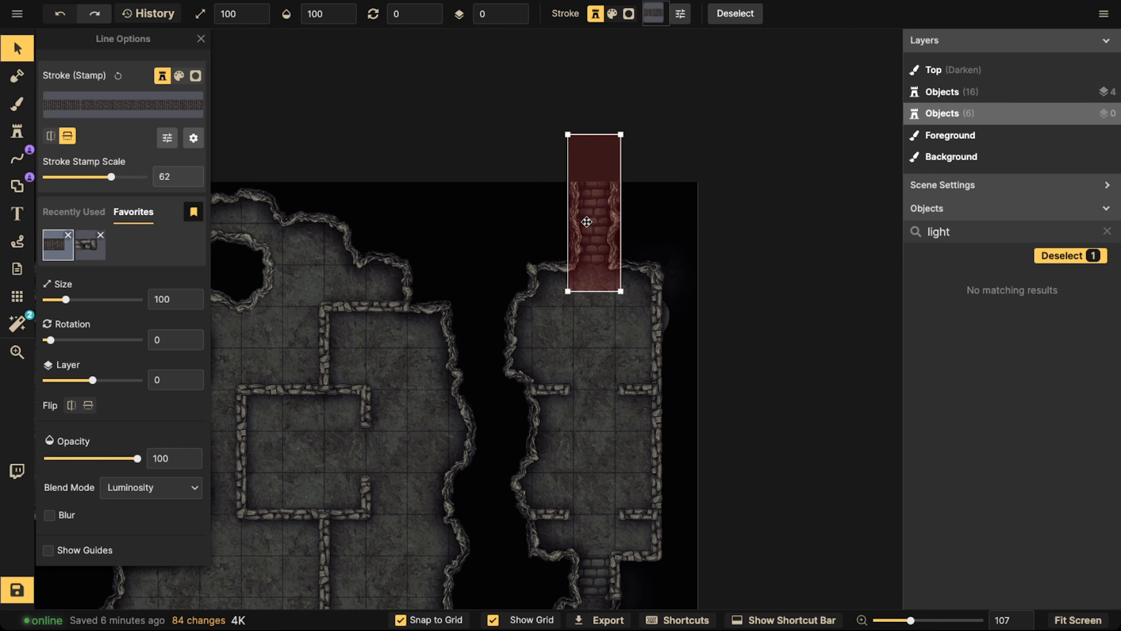
{"action": "scroll", "coordinate": [586, 222], "scroll_direction": "up", "scroll_amount": 3}
{"action": "scroll", "coordinate": [586, 222], "scroll_direction": "down", "scroll_amount": 1}
{"action": "key", "text": "Escape"}
Paint favorite cracked-stone texture patches on the Background around the upper-left room's pillar and in the lower-left room, with brush size 120
{"action": "scroll", "coordinate": [395, 233], "scroll_direction": "down", "scroll_amount": 4}
{"action": "key", "text": "space"}
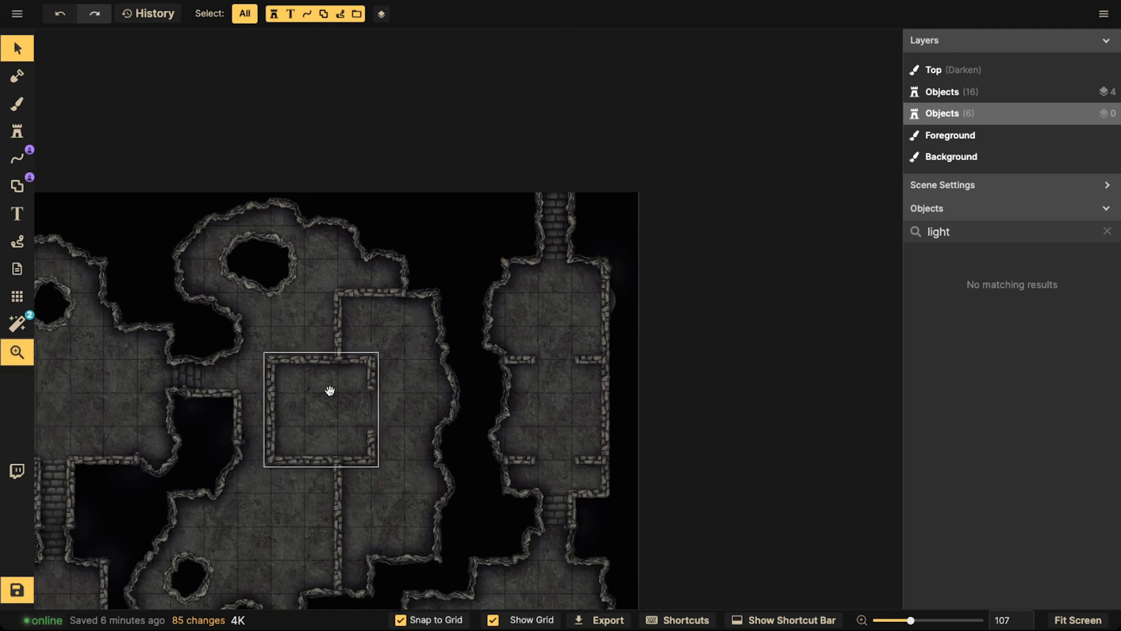
{"action": "left_click_drag", "start_coordinate": [185, 477], "coordinate": [461, 328]}
{"action": "scroll", "coordinate": [360, 251], "scroll_direction": "down", "scroll_amount": 3}
{"action": "key", "text": "space"}
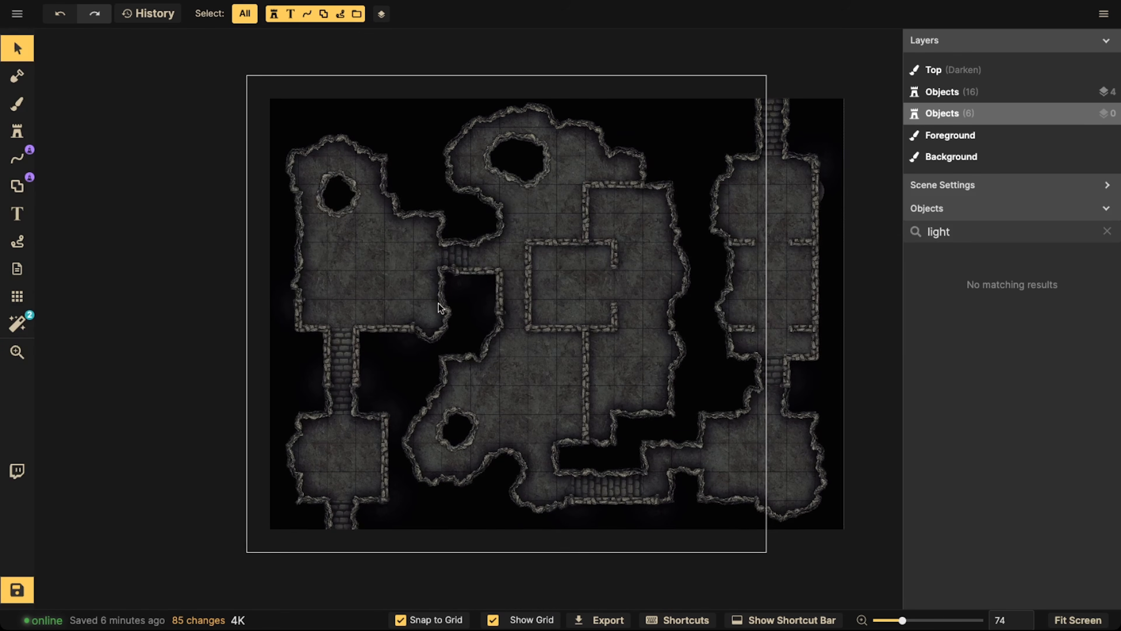
{"action": "left_click", "coordinate": [17, 104]}
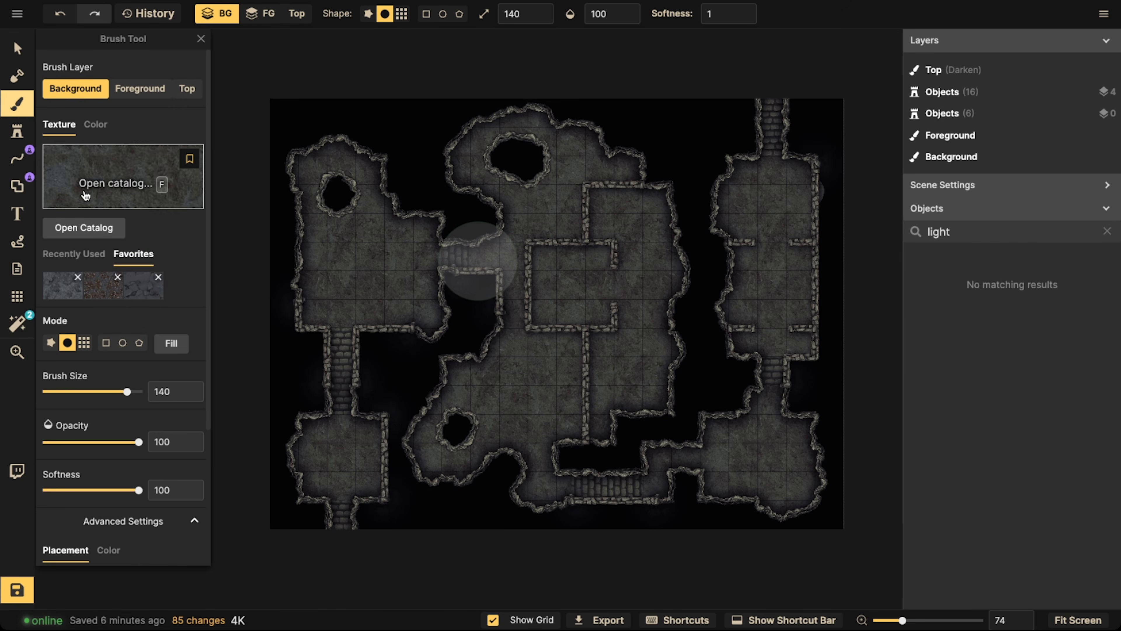
{"action": "left_click", "coordinate": [142, 290]}
{"action": "scroll", "coordinate": [305, 215], "scroll_direction": "up", "scroll_amount": 1}
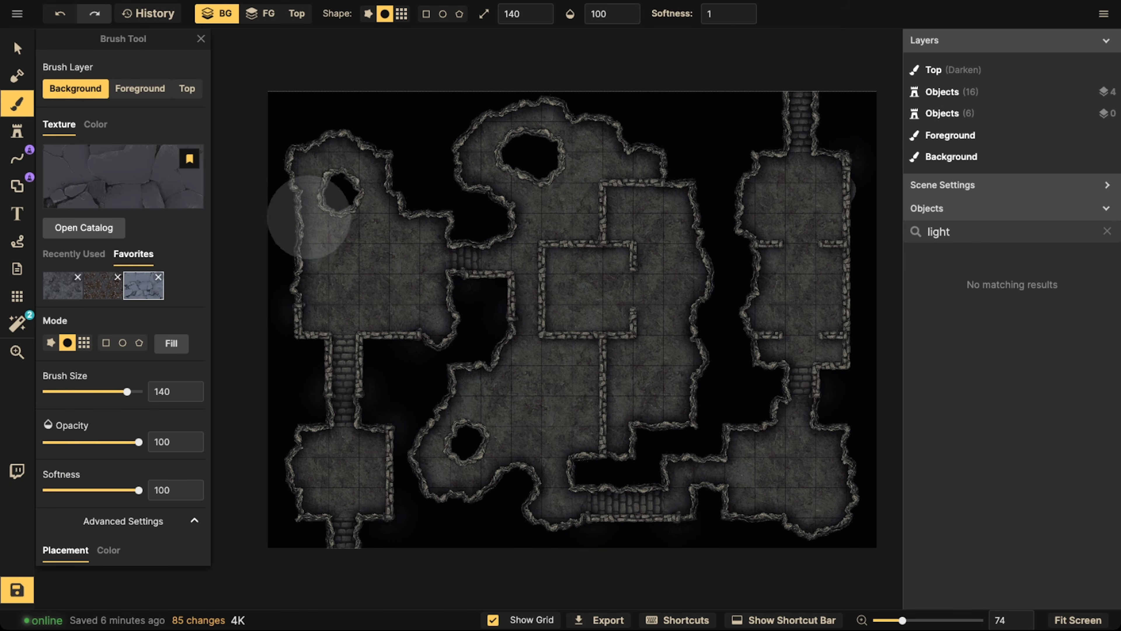
{"action": "key", "text": "bracketleft"}
{"action": "mouse_move", "coordinate": [329, 173]}
{"action": "left_mouse_down"}
{"action": "mouse_move", "coordinate": [405, 173]}
{"action": "mouse_move", "coordinate": [318, 193]}
{"action": "mouse_move", "coordinate": [296, 236]}
{"action": "mouse_move", "coordinate": [369, 183]}
{"action": "left_mouse_up"}
{"action": "left_click", "coordinate": [368, 184]}
{"action": "mouse_move", "coordinate": [329, 431]}
{"action": "left_mouse_down"}
{"action": "mouse_move", "coordinate": [306, 431]}
{"action": "mouse_move", "coordinate": [303, 462]}
{"action": "left_mouse_up"}
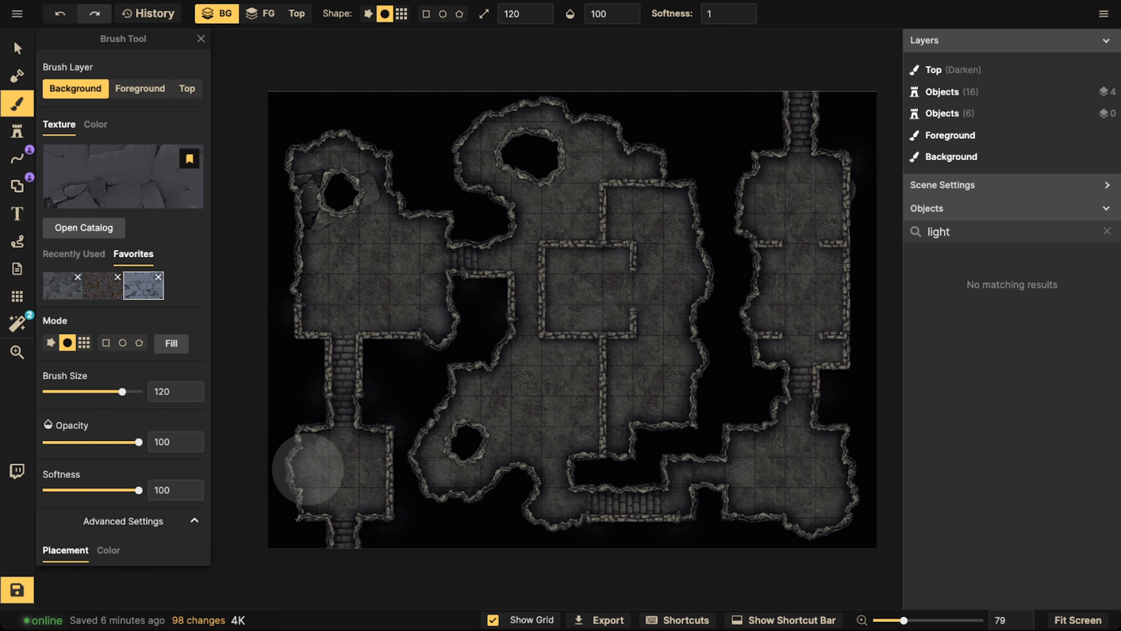
Paint cracked-stone patches along the edges of the central cavern, the lower-right room and the upper-right room, and return to the Select tool
{"action": "mouse_move", "coordinate": [483, 467]}
{"action": "left_mouse_down"}
{"action": "mouse_move", "coordinate": [430, 467]}
{"action": "mouse_move", "coordinate": [480, 415]}
{"action": "mouse_move", "coordinate": [453, 394]}
{"action": "mouse_move", "coordinate": [460, 372]}
{"action": "mouse_move", "coordinate": [464, 427]}
{"action": "mouse_move", "coordinate": [504, 481]}
{"action": "mouse_move", "coordinate": [468, 486]}
{"action": "mouse_move", "coordinate": [682, 372]}
{"action": "mouse_move", "coordinate": [787, 354]}
{"action": "mouse_move", "coordinate": [659, 420]}
{"action": "mouse_move", "coordinate": [731, 306]}
{"action": "mouse_move", "coordinate": [716, 194]}
{"action": "mouse_move", "coordinate": [692, 211]}
{"action": "mouse_move", "coordinate": [549, 123]}
{"action": "mouse_move", "coordinate": [490, 146]}
{"action": "mouse_move", "coordinate": [501, 176]}
{"action": "mouse_move", "coordinate": [564, 115]}
{"action": "mouse_move", "coordinate": [582, 211]}
{"action": "left_mouse_up"}
{"action": "left_click_drag", "start_coordinate": [577, 340], "coordinate": [445, 347]}
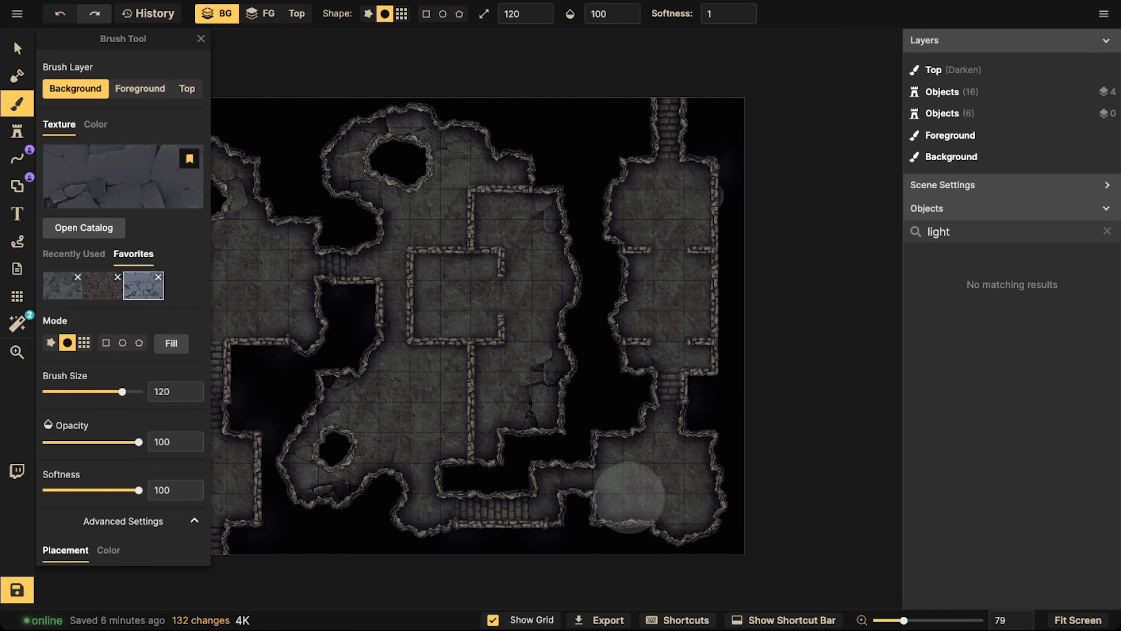
{"action": "mouse_move", "coordinate": [688, 497]}
{"action": "left_mouse_down"}
{"action": "mouse_move", "coordinate": [666, 523]}
{"action": "mouse_move", "coordinate": [628, 517]}
{"action": "left_mouse_up"}
{"action": "mouse_move", "coordinate": [633, 329]}
{"action": "left_mouse_down"}
{"action": "mouse_move", "coordinate": [659, 336]}
{"action": "mouse_move", "coordinate": [620, 356]}
{"action": "left_mouse_up"}
{"action": "left_click_drag", "start_coordinate": [666, 182], "coordinate": [670, 176]}
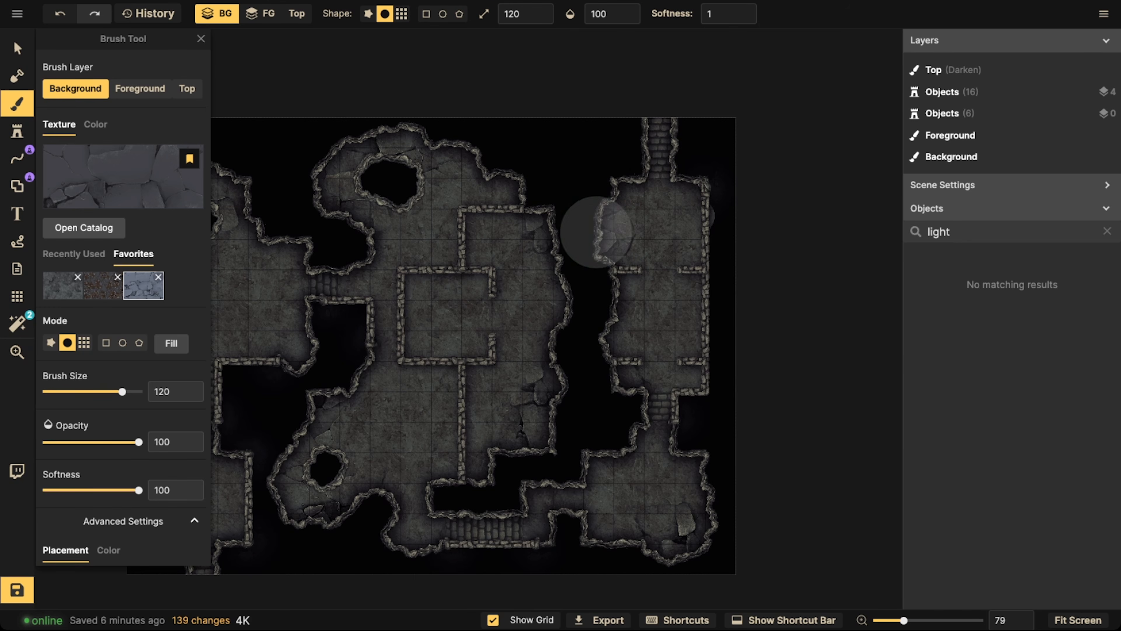
{"action": "mouse_move", "coordinate": [597, 232]}
{"action": "left_mouse_down"}
{"action": "mouse_move", "coordinate": [597, 316]}
{"action": "mouse_move", "coordinate": [613, 332]}
{"action": "left_mouse_up"}
{"action": "left_click", "coordinate": [610, 338]}
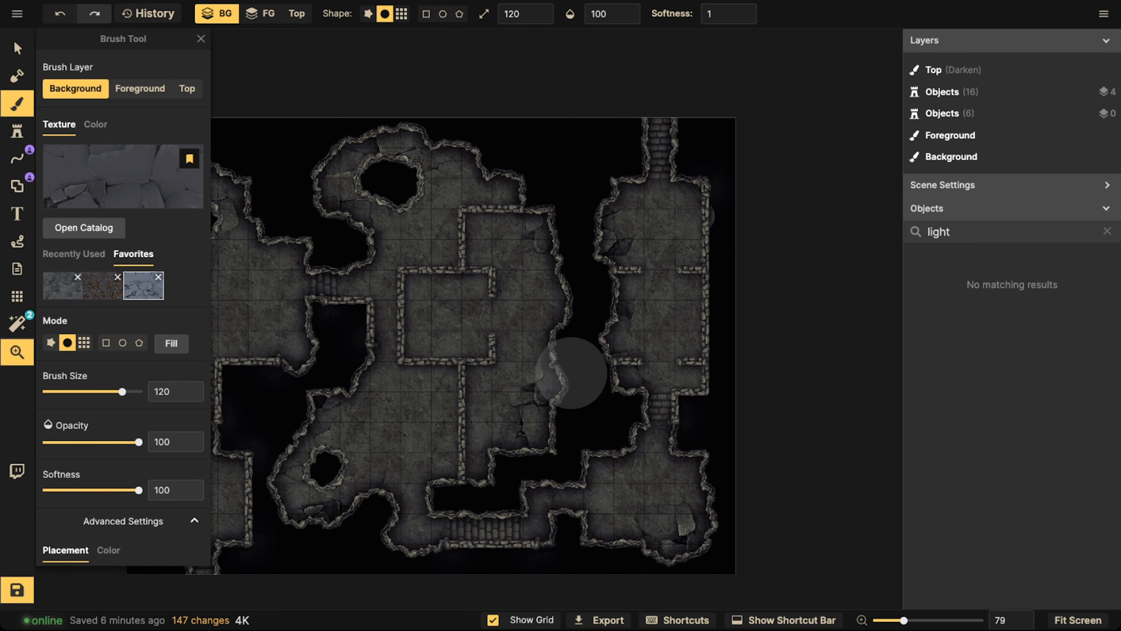
{"action": "left_click_drag", "start_coordinate": [569, 375], "coordinate": [711, 337]}
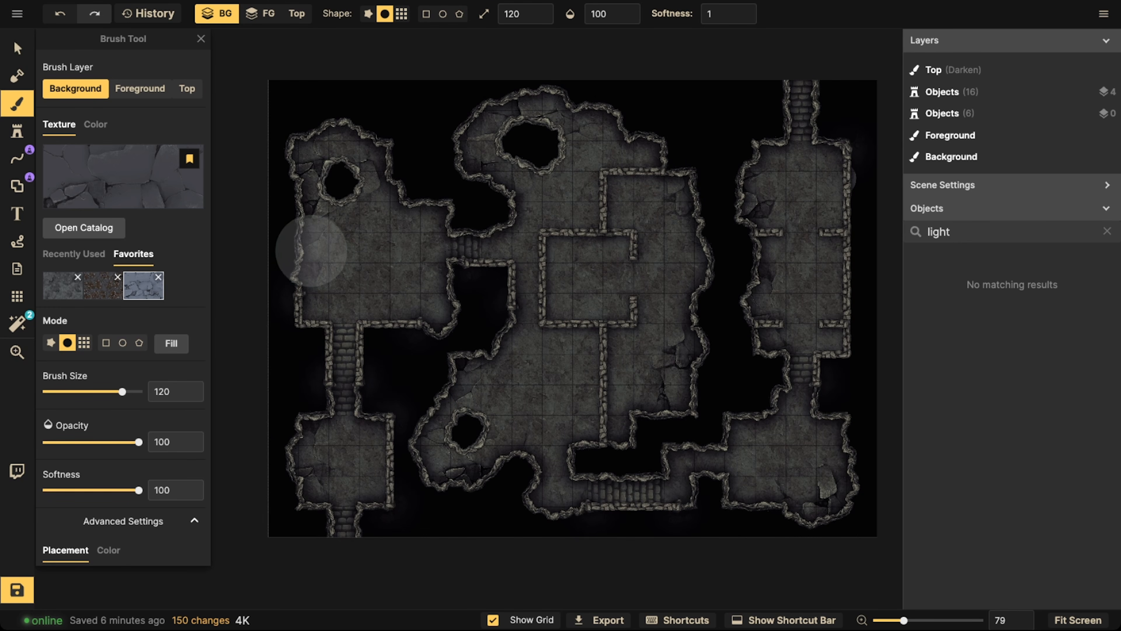
{"action": "key", "text": "v"}
{"action": "scroll", "coordinate": [388, 222], "scroll_direction": "down", "scroll_amount": 2}
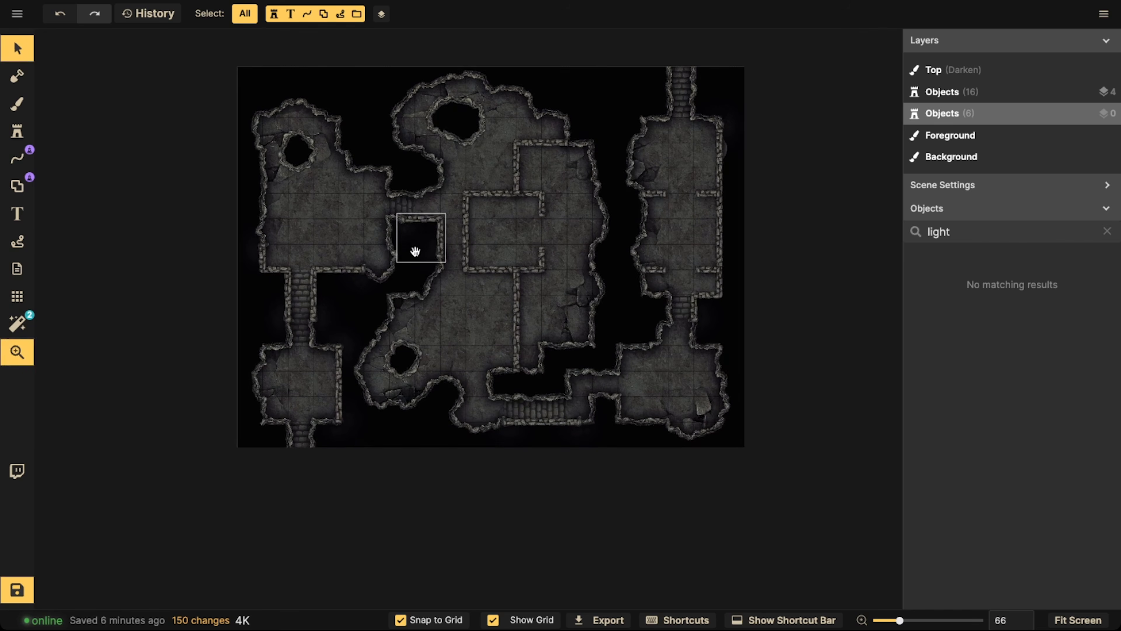
Choose the second variant of the grey rubble pile from the favorite stamps
{"action": "left_click_drag", "start_coordinate": [415, 251], "coordinate": [416, 274]}
{"action": "scroll", "coordinate": [445, 160], "scroll_direction": "up", "scroll_amount": 1}
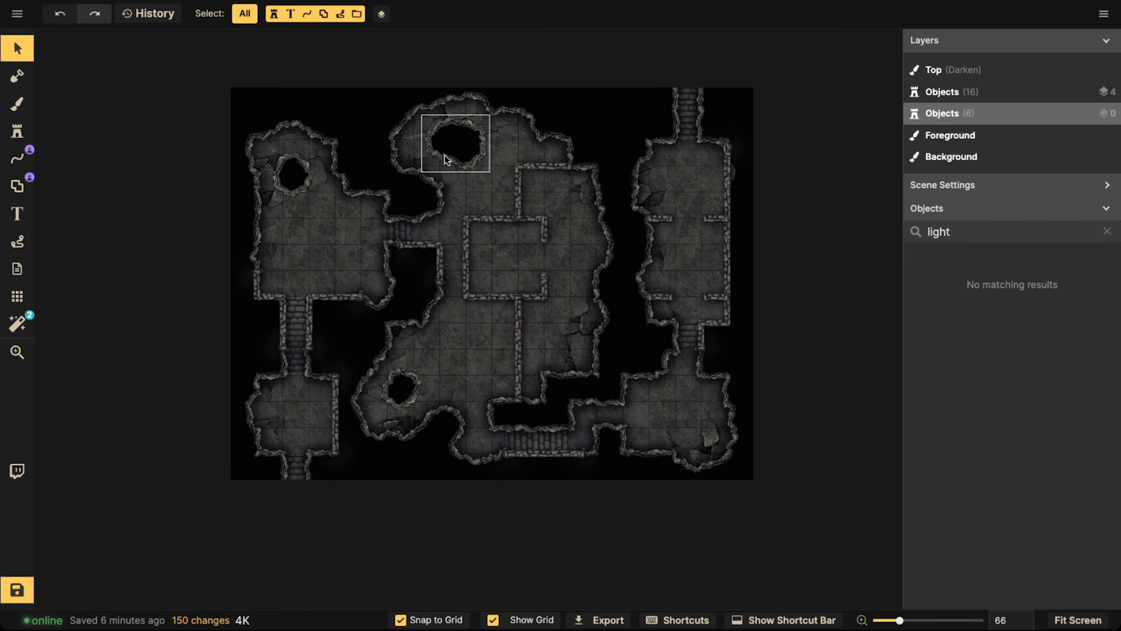
{"action": "scroll", "coordinate": [447, 159], "scroll_direction": "up", "scroll_amount": 2}
{"action": "left_click", "coordinate": [17, 106]}
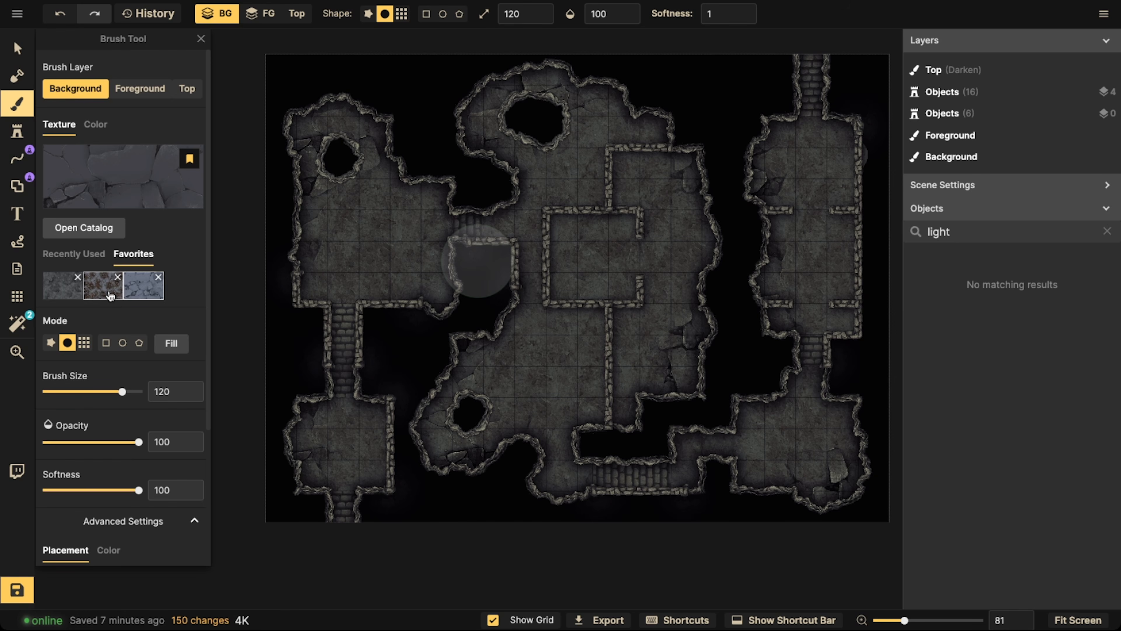
{"action": "left_click", "coordinate": [339, 207]}
{"action": "left_click", "coordinate": [20, 137]}
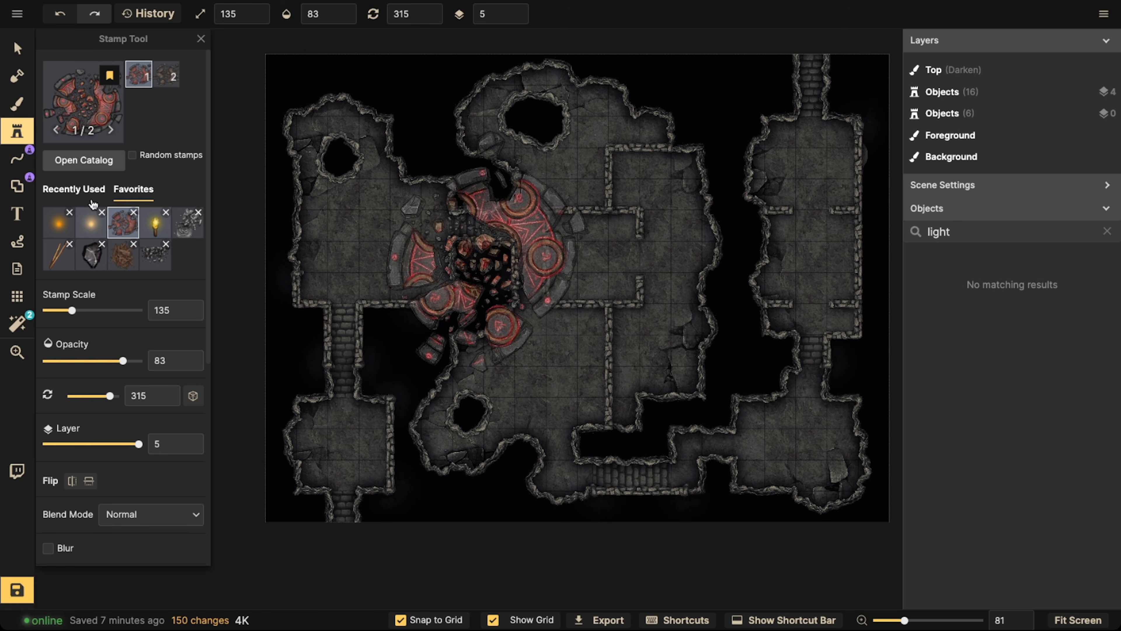
{"action": "left_click", "coordinate": [165, 244]}
{"action": "left_click", "coordinate": [506, 348]}
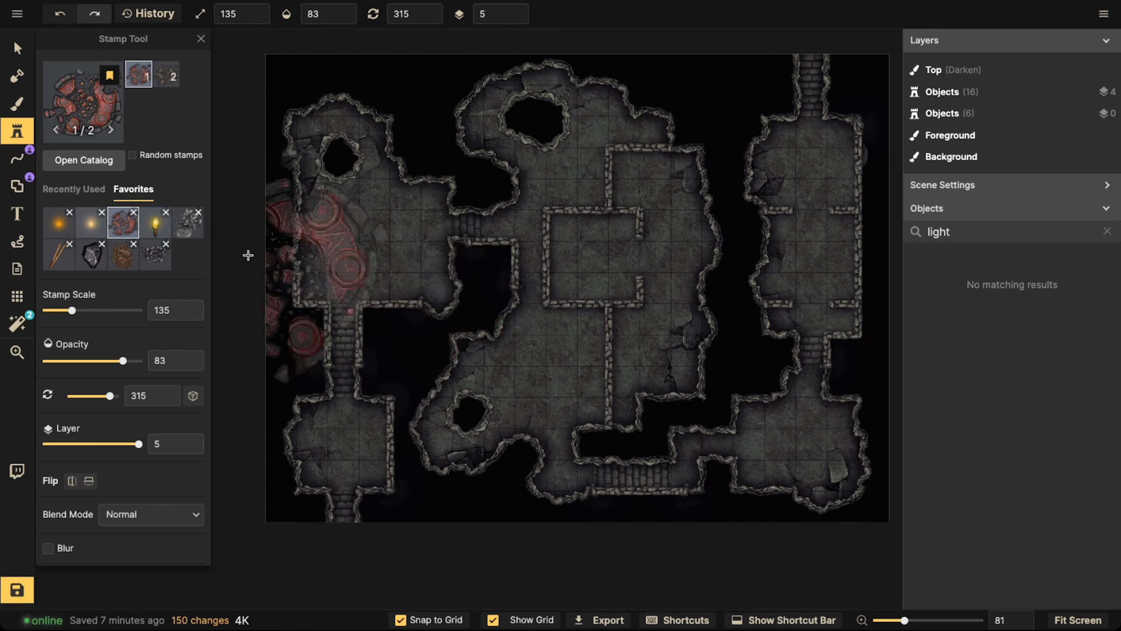
{"action": "left_click", "coordinate": [154, 255]}
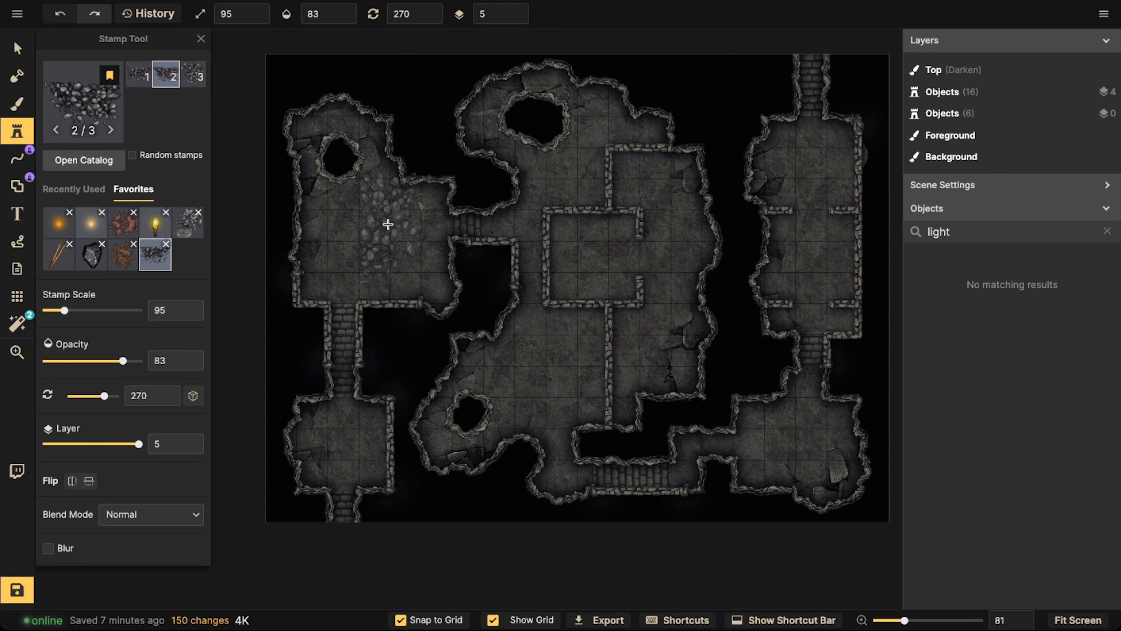
Turn off grid snapping and set the rubble stamp to layer -3, flipped horizontally, with brightness 89
{"action": "left_click", "coordinate": [400, 620]}
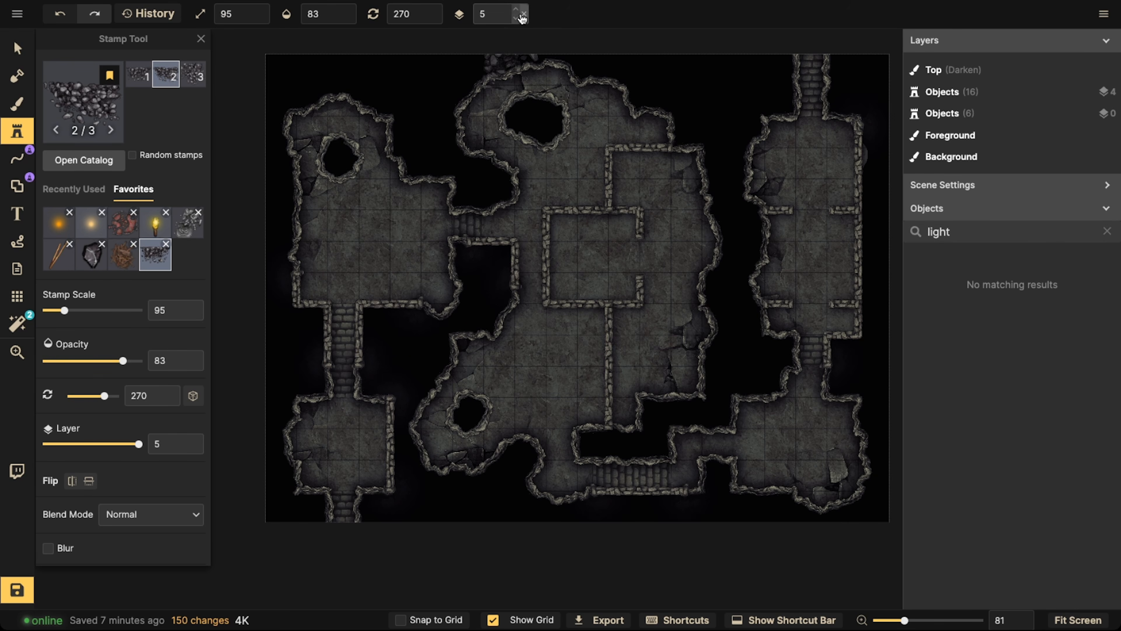
{"action": "left_click", "coordinate": [516, 22]}
{"action": "left_click", "coordinate": [516, 21]}
{"action": "left_click", "coordinate": [515, 21]}
{"action": "left_click_drag", "start_coordinate": [381, 260], "coordinate": [479, 260]}
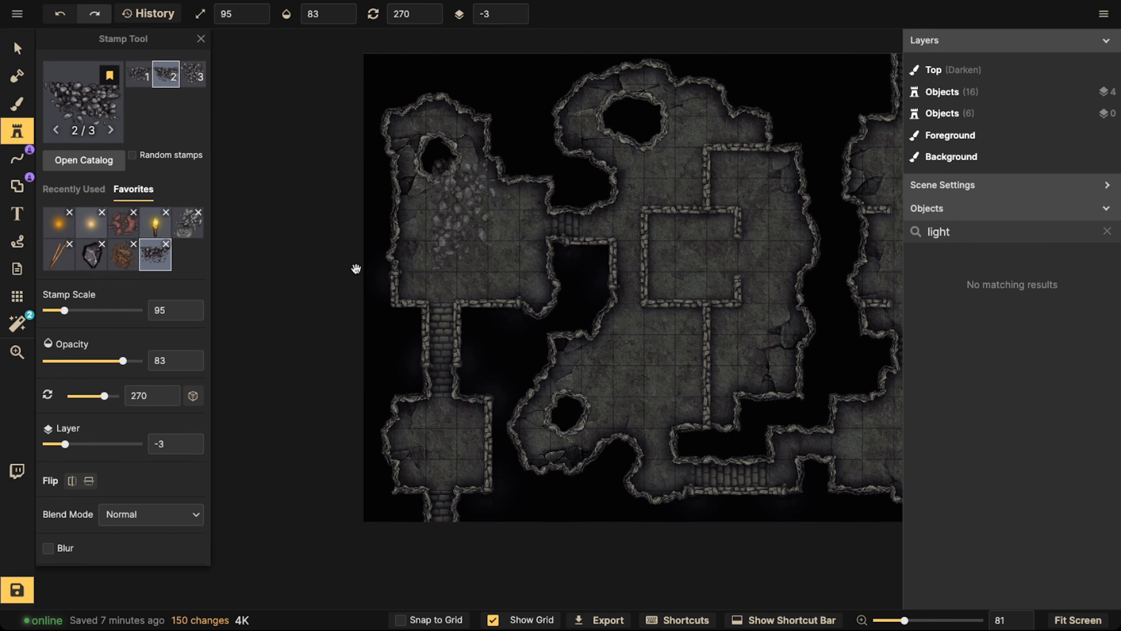
{"action": "left_click", "coordinate": [72, 481]}
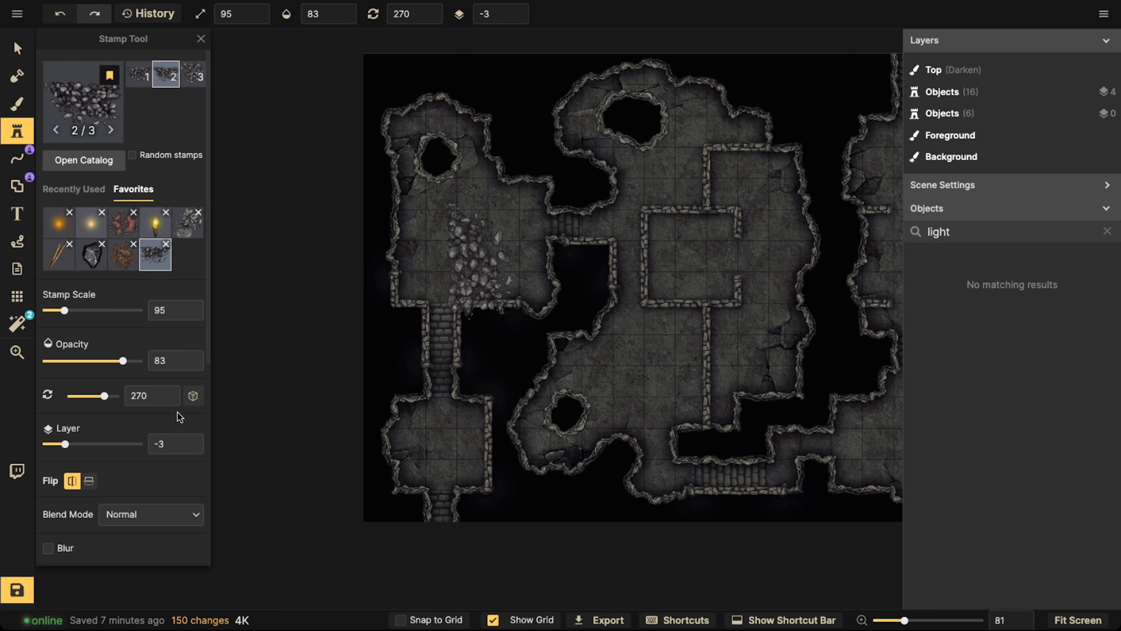
{"action": "scroll", "coordinate": [89, 487], "scroll_direction": "down", "scroll_amount": 5}
{"action": "left_click_drag", "start_coordinate": [92, 565], "coordinate": [86, 563]}
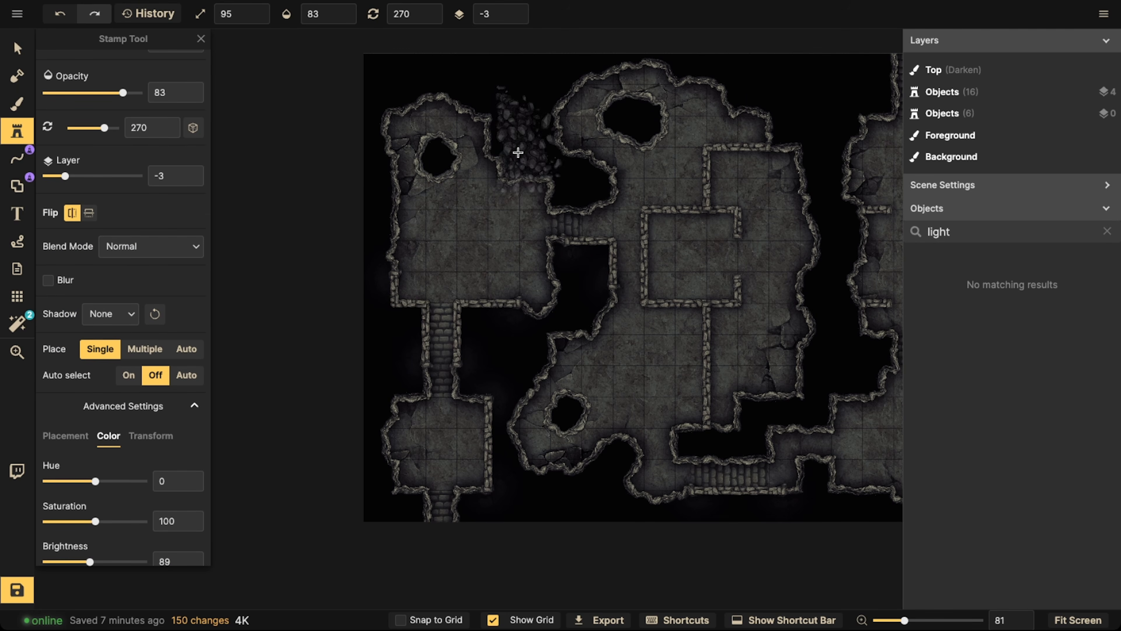
Stamp rubble along the west sides of the upper-left and lower-left rooms, and at rotation 90 in the central cavern's southeast area
{"action": "left_click", "coordinate": [415, 254]}
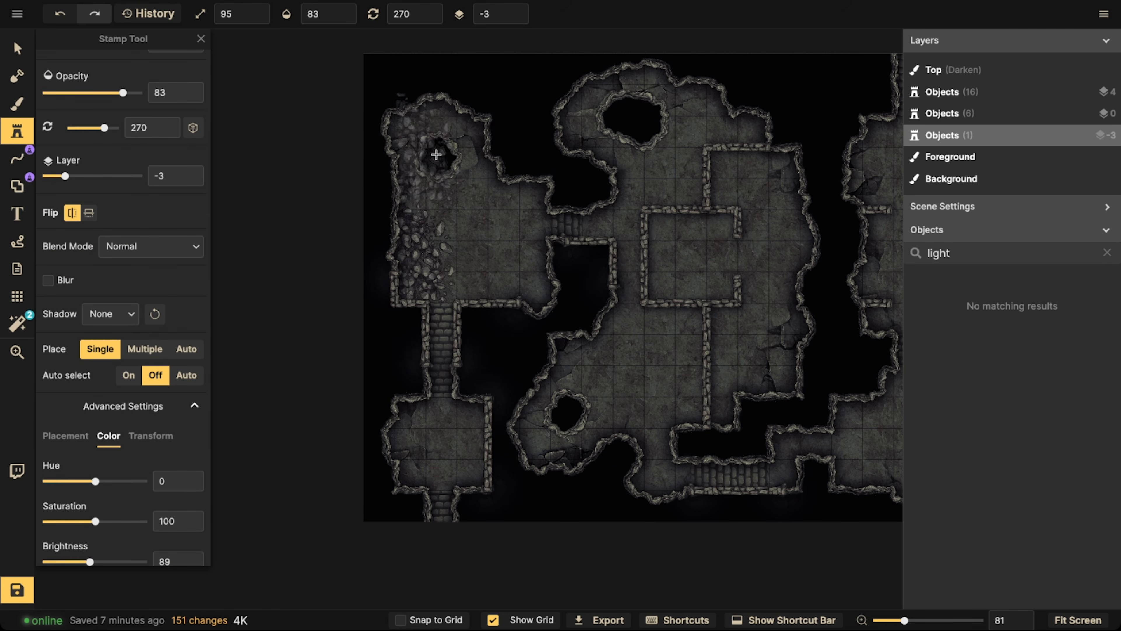
{"action": "scroll", "coordinate": [495, 241], "scroll_direction": "down", "scroll_amount": 5}
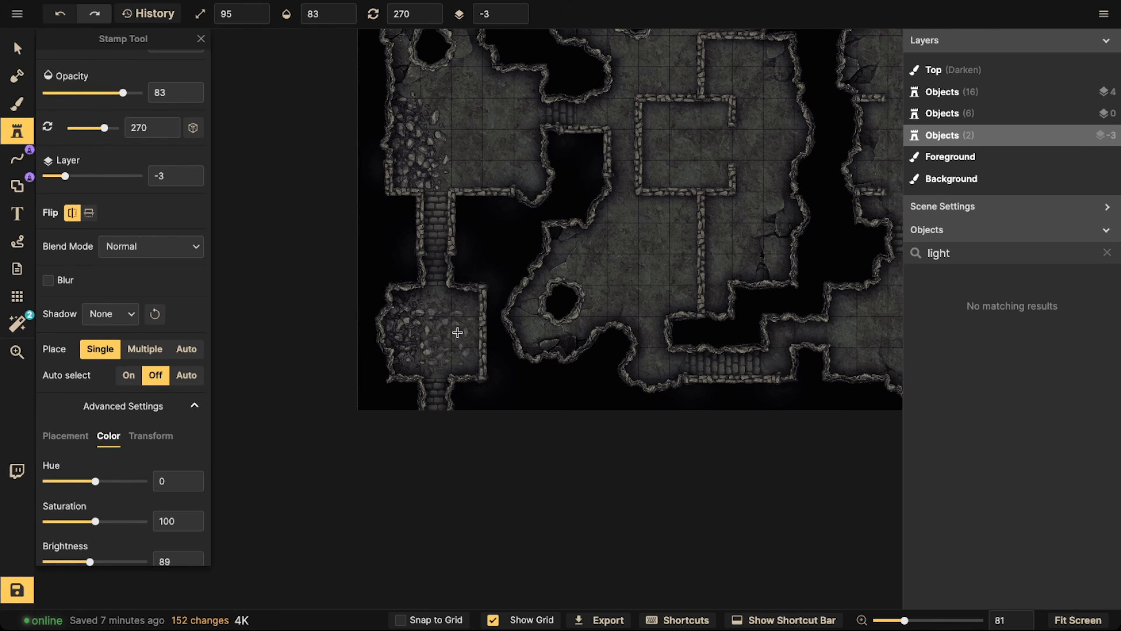
{"action": "left_click_drag", "start_coordinate": [600, 279], "coordinate": [491, 321]}
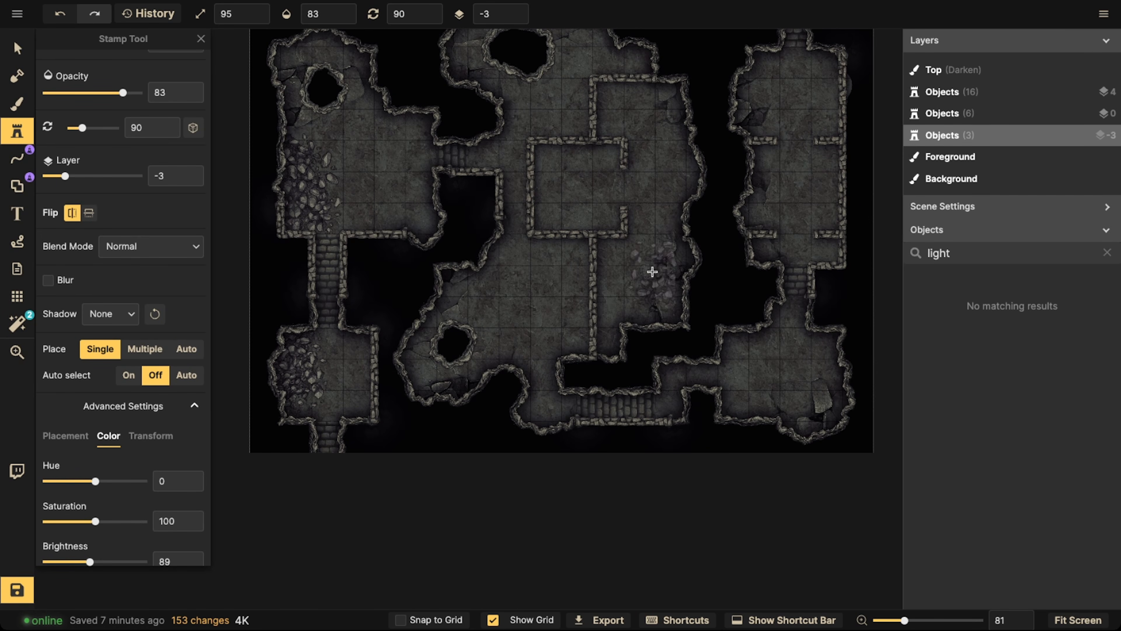
{"action": "left_click", "coordinate": [655, 275]}
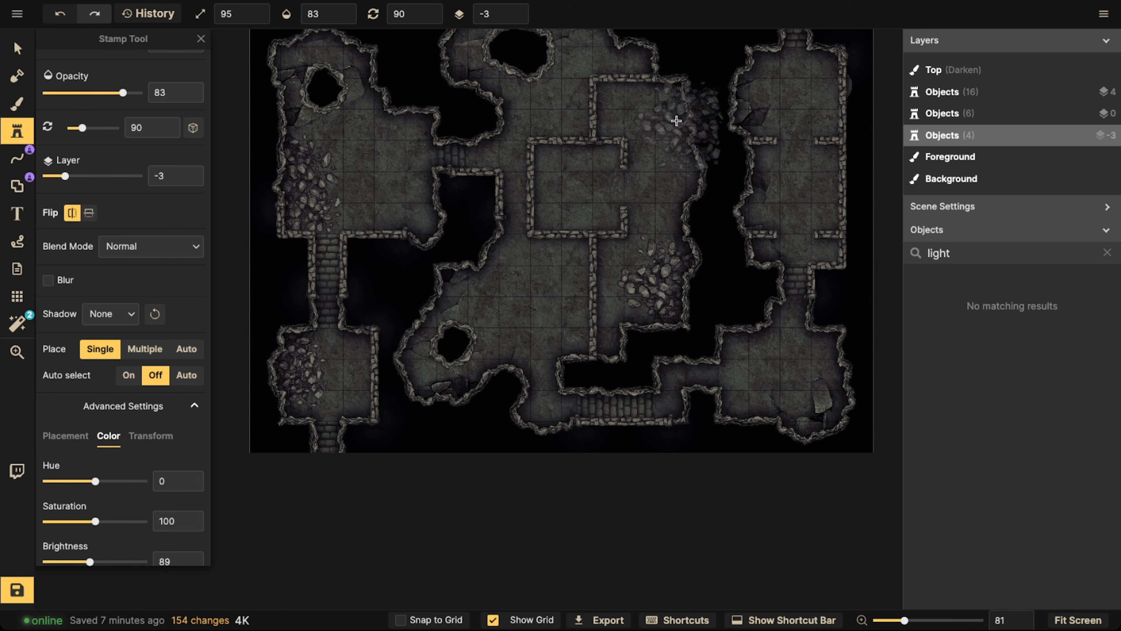
Stamp rubble at rotation 270 in the upper-right room's northwest corner and at rotation 150 in the lower-right room's southeast corner
{"action": "left_click_drag", "start_coordinate": [732, 122], "coordinate": [660, 202]}
{"action": "scroll", "coordinate": [703, 153], "scroll_direction": "down", "scroll_amount": 10}
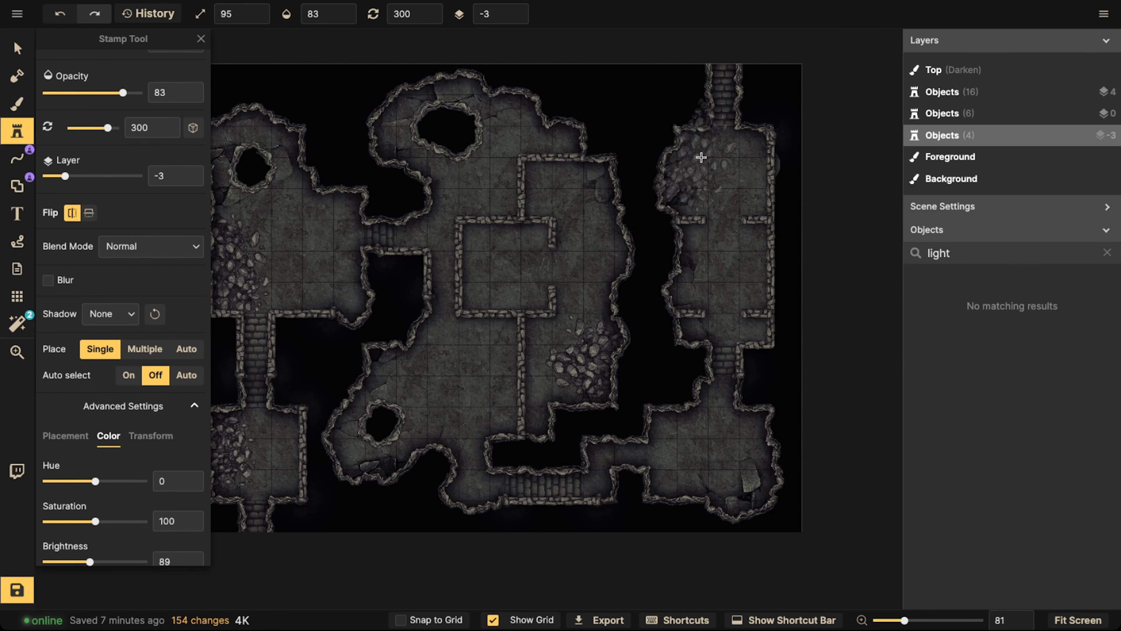
{"action": "scroll", "coordinate": [689, 173], "scroll_direction": "down", "scroll_amount": 10}
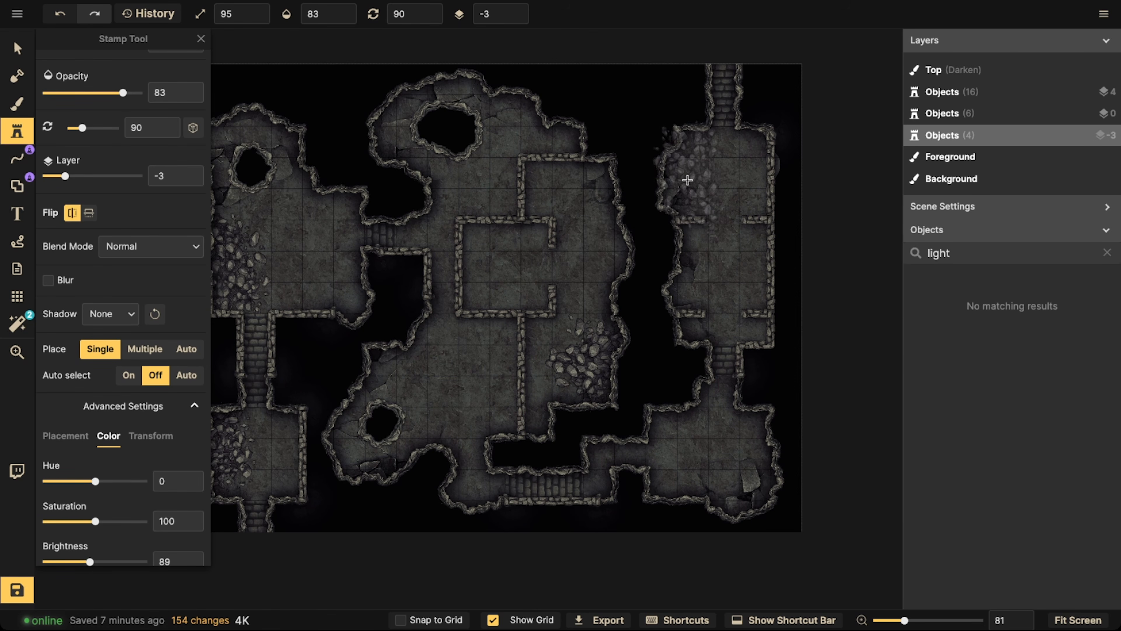
{"action": "scroll", "coordinate": [680, 178], "scroll_direction": "down", "scroll_amount": 10}
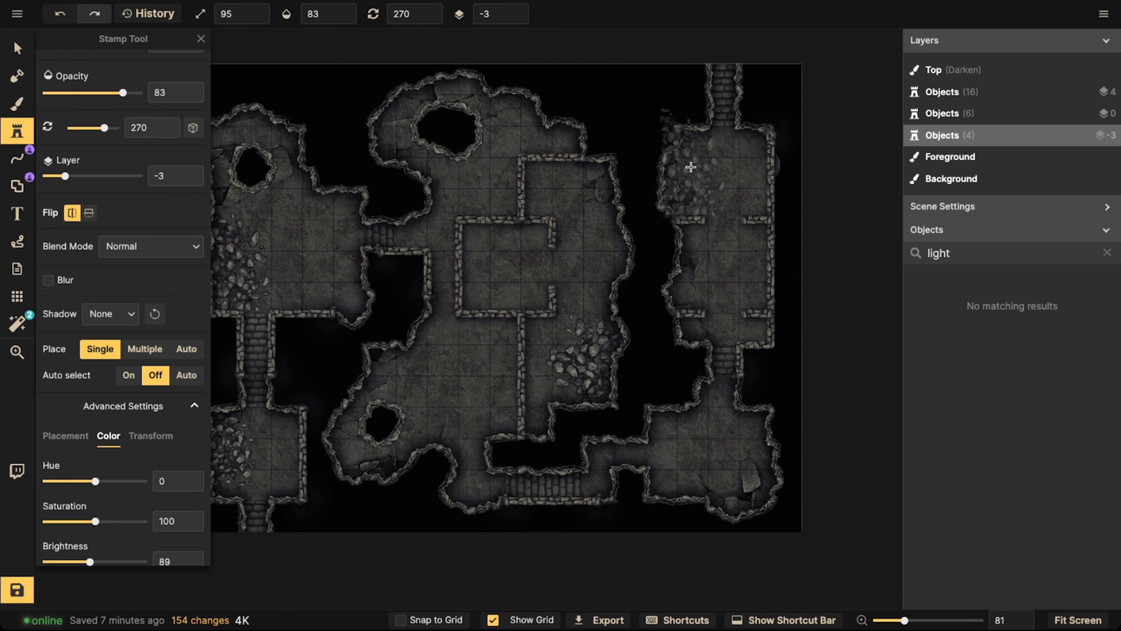
{"action": "left_click_drag", "start_coordinate": [699, 248], "coordinate": [644, 76]}
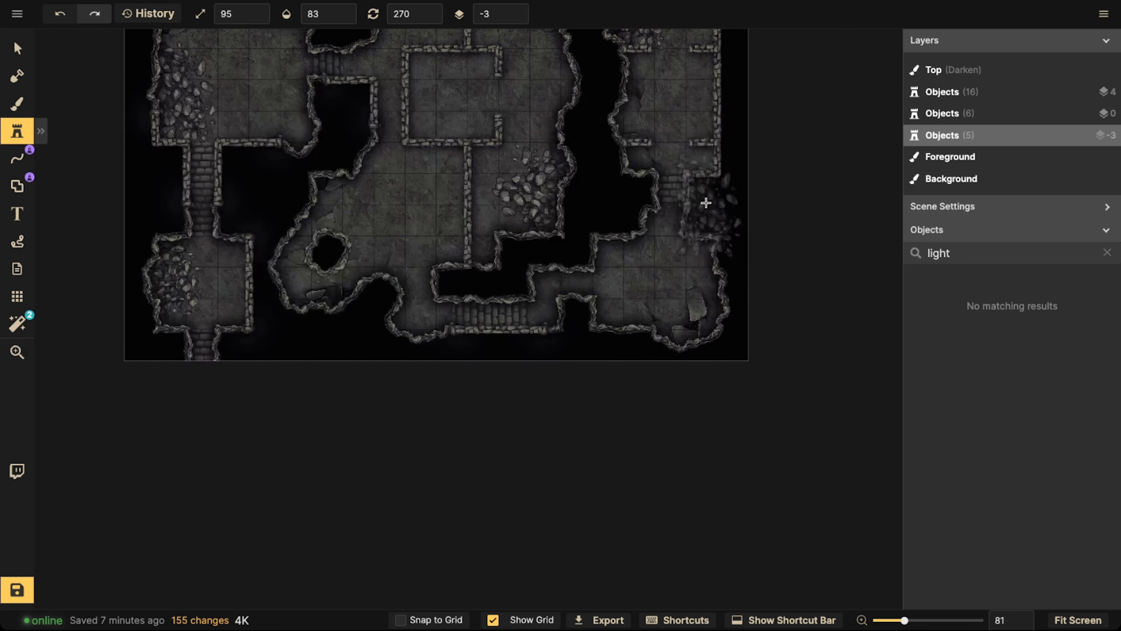
{"action": "left_click_drag", "start_coordinate": [703, 166], "coordinate": [644, 239]}
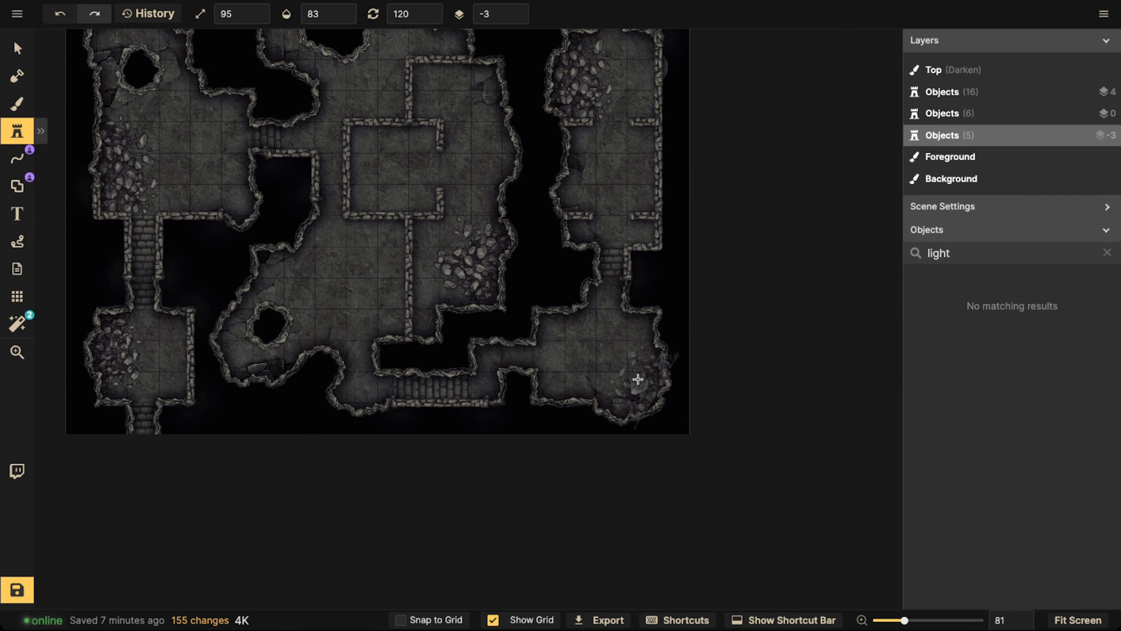
{"action": "scroll", "coordinate": [516, 256], "scroll_direction": "down", "scroll_amount": 3}
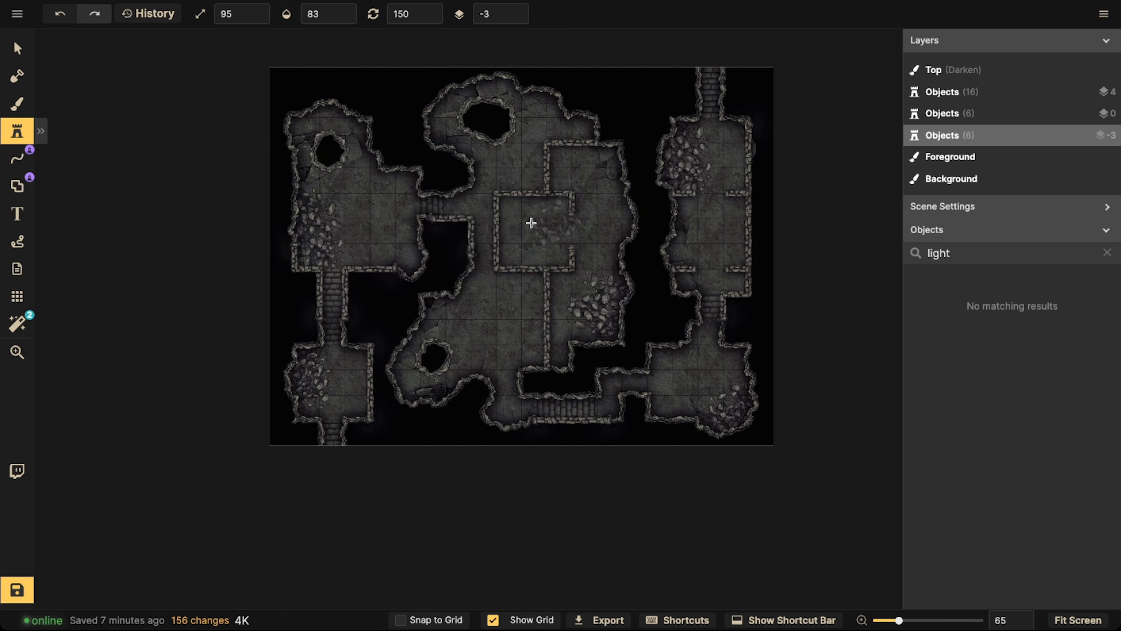
Inspect the whole map, checking how the rubble sits in the left rooms, central cavern and right rooms
{"action": "scroll", "coordinate": [508, 167], "scroll_direction": "down", "scroll_amount": 1}
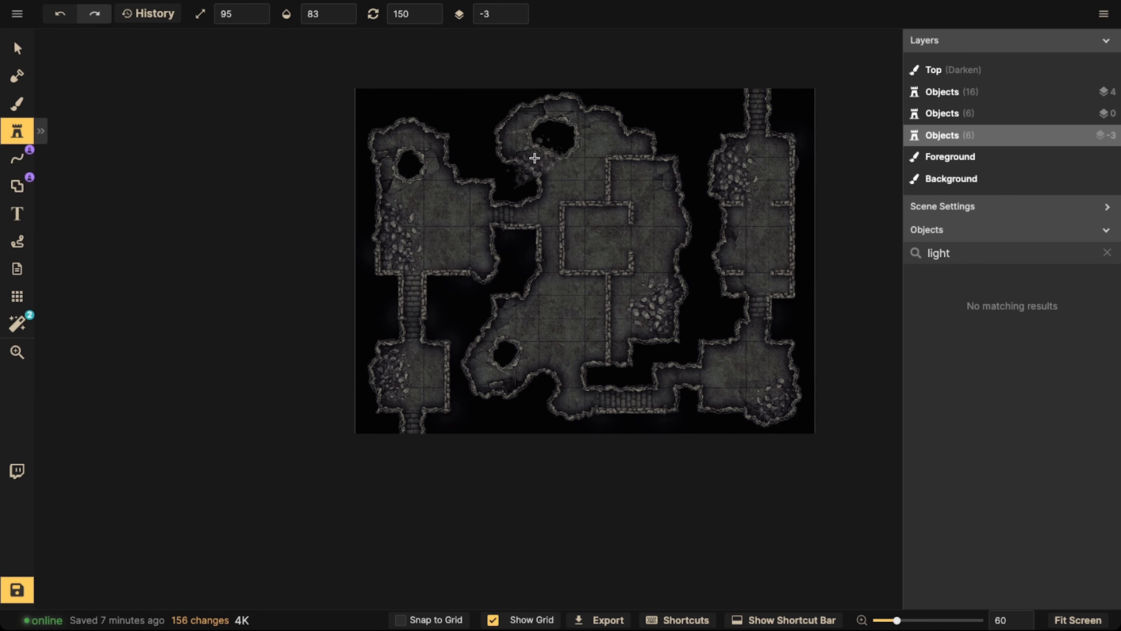
{"action": "left_click", "coordinate": [32, 54]}
{"action": "left_click_drag", "start_coordinate": [612, 229], "coordinate": [536, 242]}
{"action": "key", "text": "Escape"}
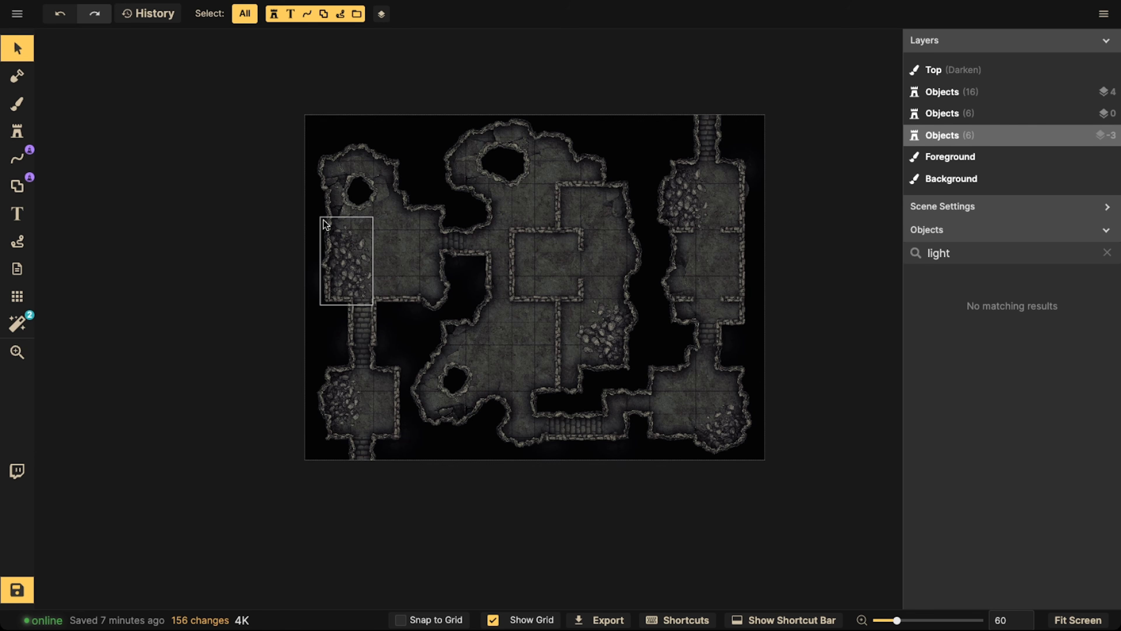
{"action": "scroll", "coordinate": [409, 236], "scroll_direction": "up", "scroll_amount": 6}
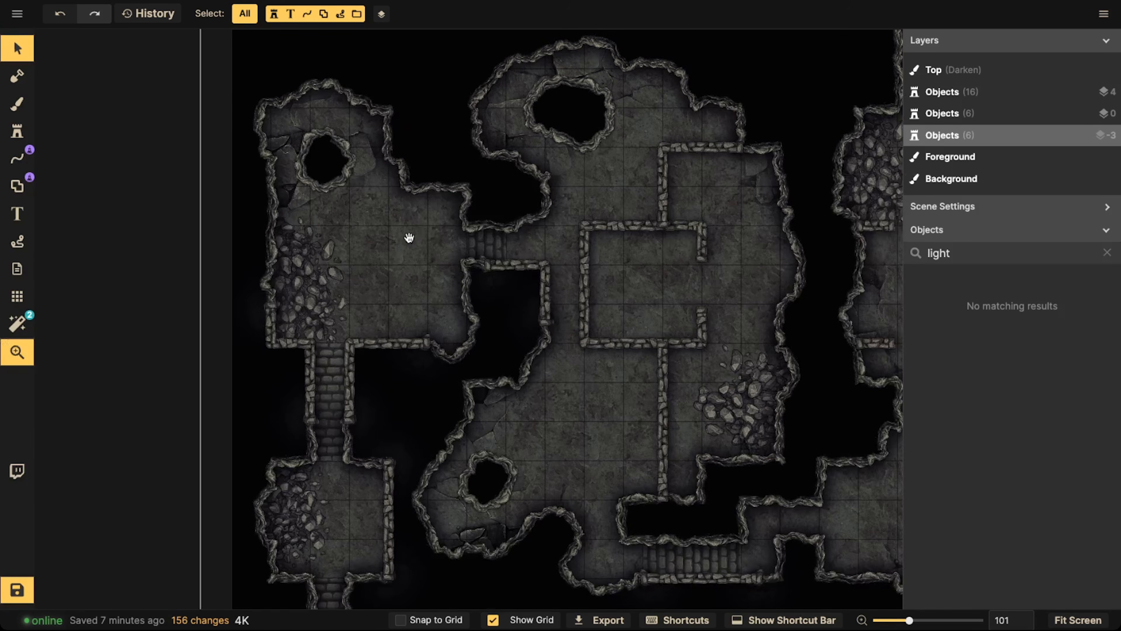
{"action": "left_click_drag", "start_coordinate": [409, 238], "coordinate": [439, 224]}
{"action": "left_click_drag", "start_coordinate": [554, 309], "coordinate": [509, 235]}
{"action": "scroll", "coordinate": [509, 235], "scroll_direction": "down", "scroll_amount": 2}
{"action": "left_click_drag", "start_coordinate": [515, 168], "coordinate": [541, 237]}
{"action": "left_click", "coordinate": [20, 103]}
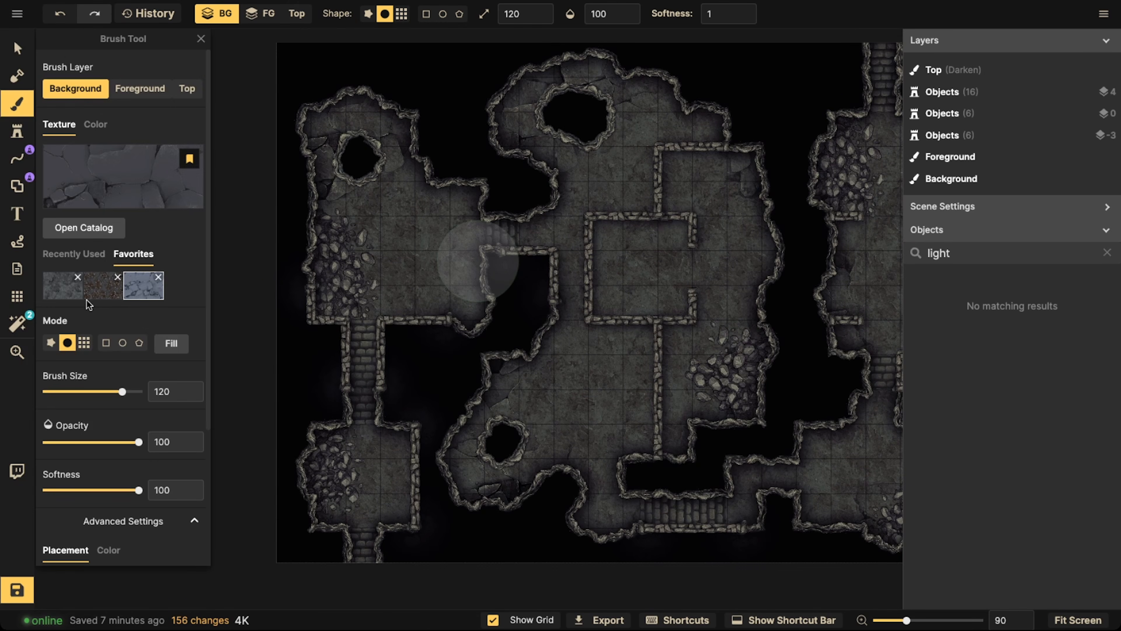
Stamp favorite wood debris at rotation 300 over the rubble, using variant 1 in the lower-right room and variant 3 in the upper-right room
{"action": "left_click", "coordinate": [17, 131]}
{"action": "left_click", "coordinate": [127, 256]}
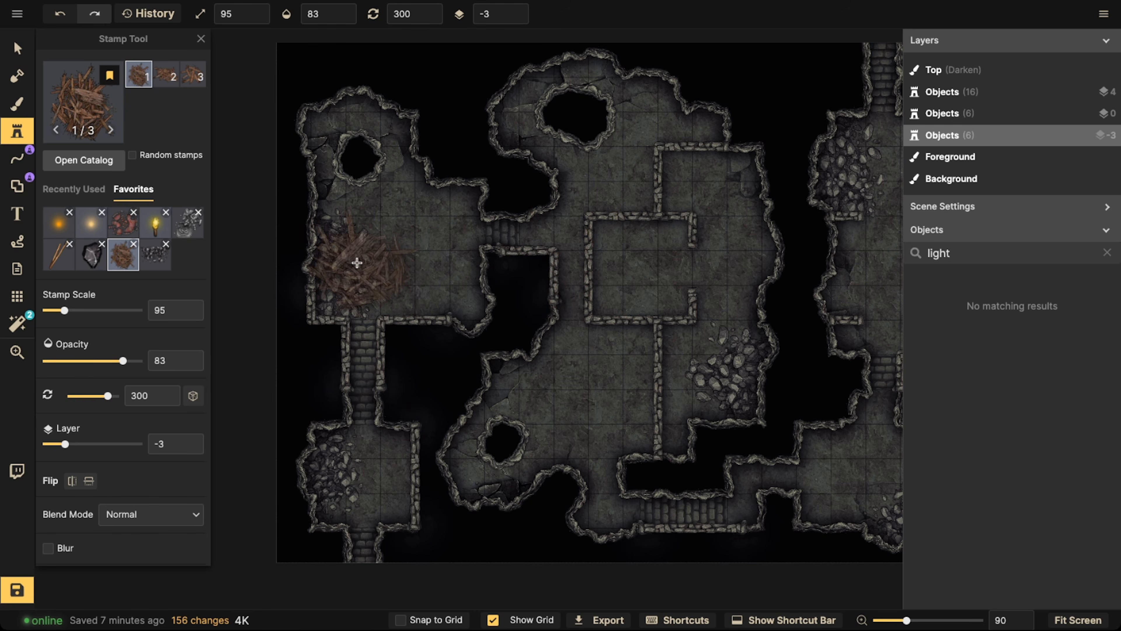
{"action": "left_click_drag", "start_coordinate": [584, 320], "coordinate": [310, 255]}
{"action": "left_click", "coordinate": [614, 417]}
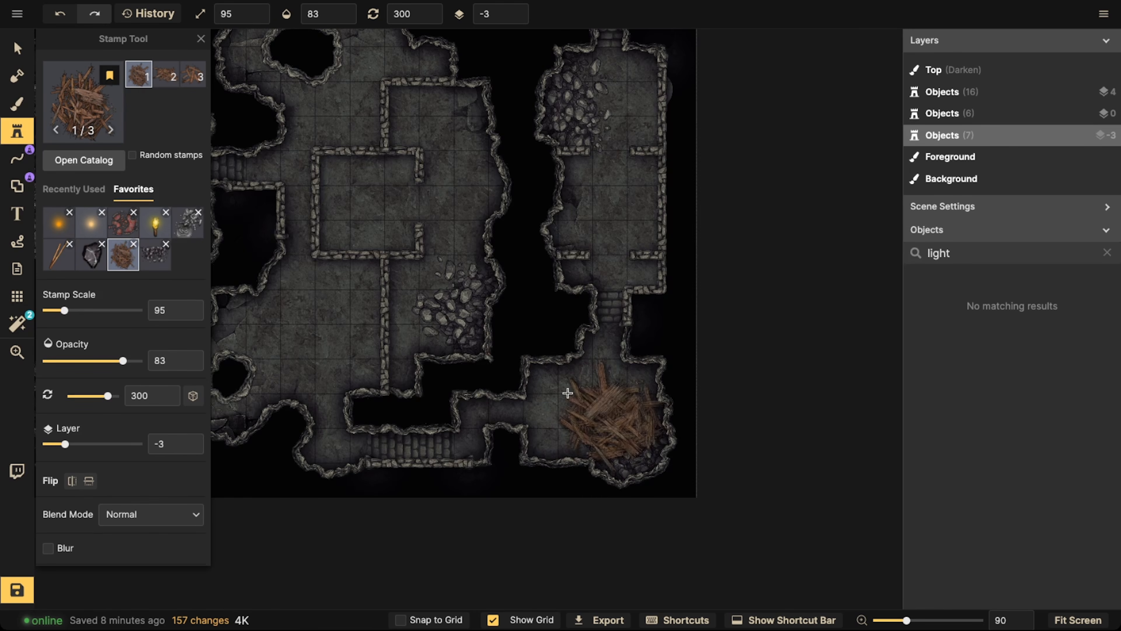
{"action": "scroll", "coordinate": [476, 256], "scroll_direction": "down", "scroll_amount": 3}
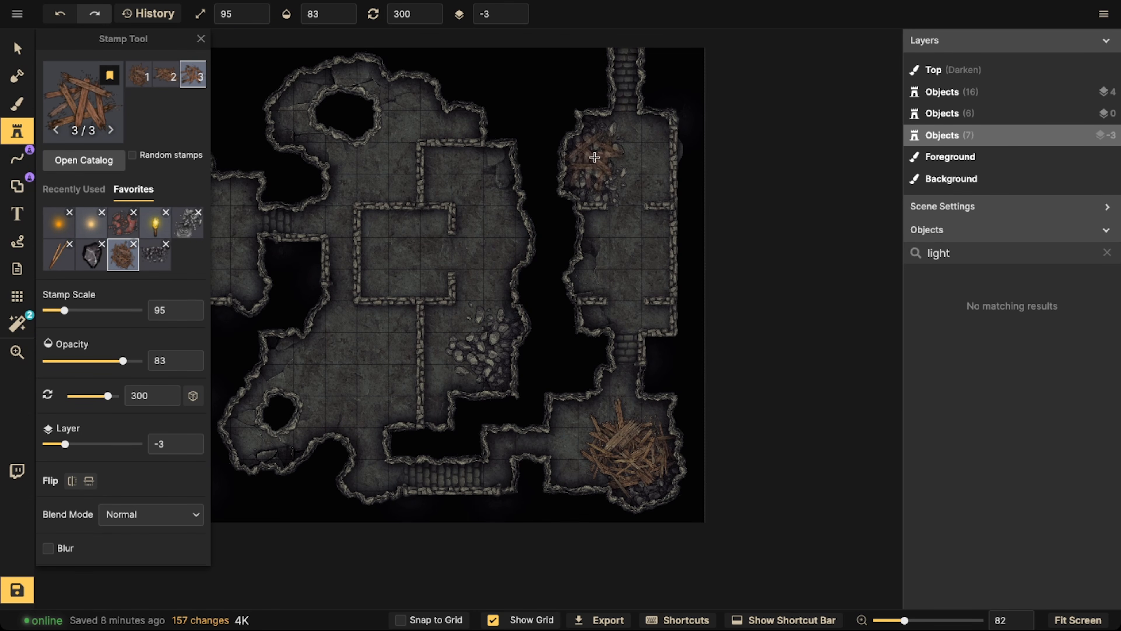
{"action": "left_click", "coordinate": [594, 159]}
Switch to the second wood debris variant and rotate it to 90 while trying it over the central cavern
{"action": "left_click_drag", "start_coordinate": [419, 253], "coordinate": [588, 168]}
{"action": "key", "text": "2"}
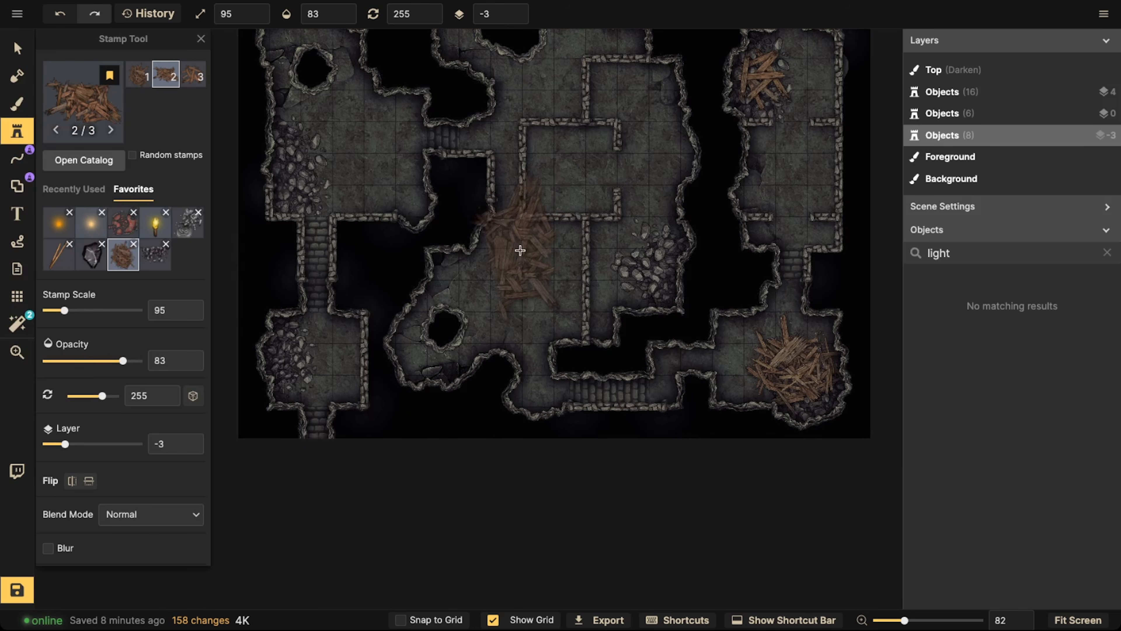
{"action": "left_click_drag", "start_coordinate": [491, 212], "coordinate": [554, 318]}
{"action": "scroll", "coordinate": [415, 250], "scroll_direction": "down", "scroll_amount": 3}
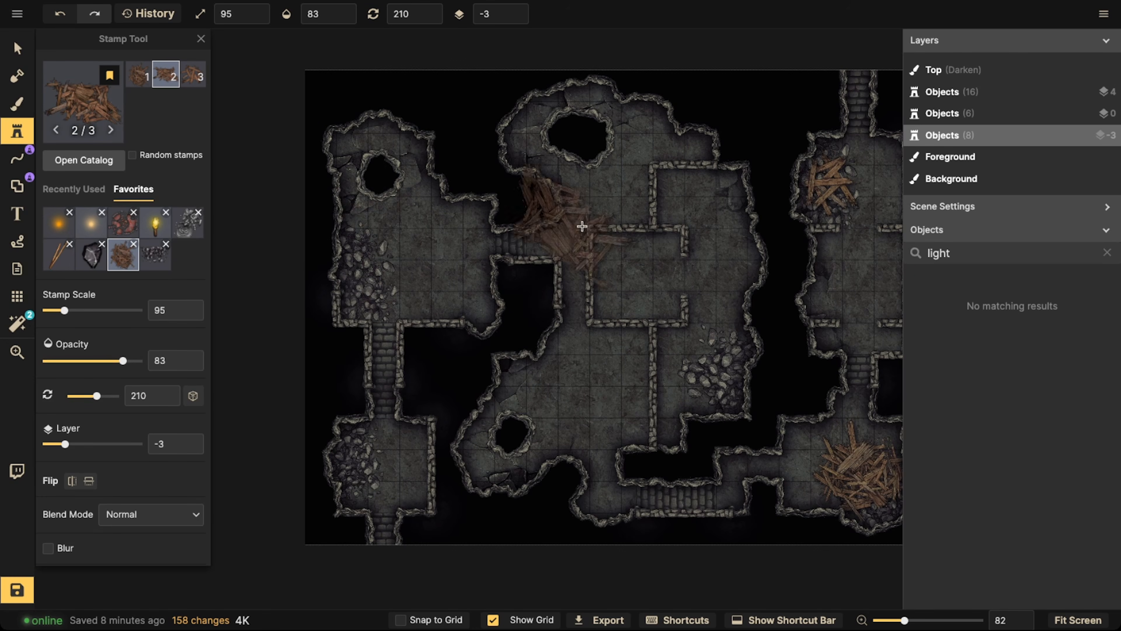
{"action": "key", "text": "space"}
{"action": "left_click_drag", "start_coordinate": [664, 263], "coordinate": [573, 243]}
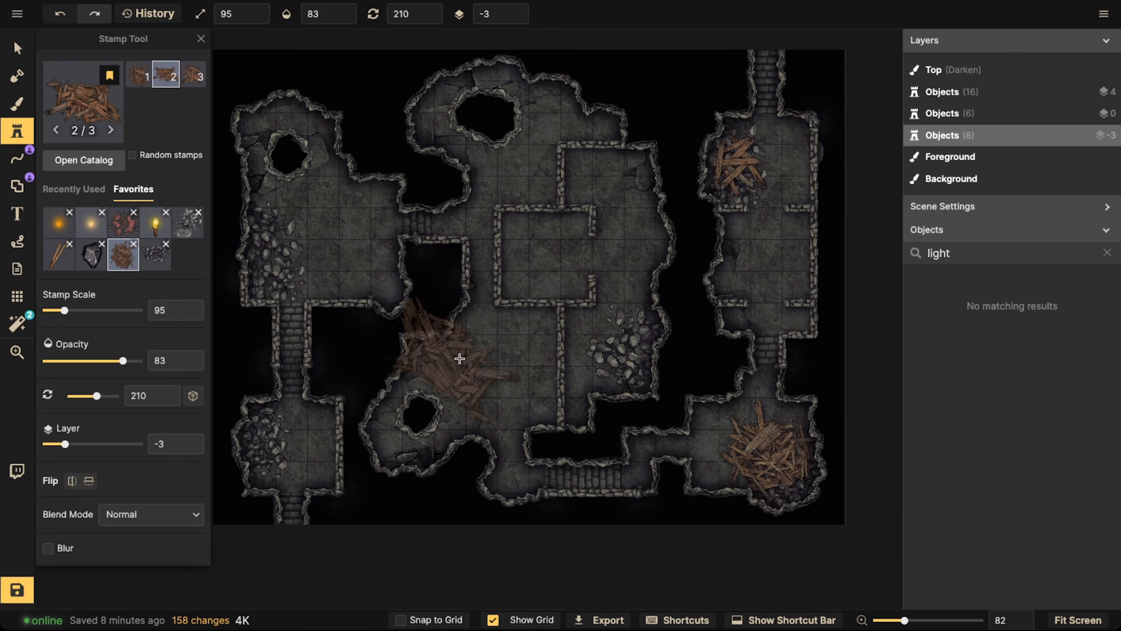
{"action": "scroll", "coordinate": [521, 368], "scroll_direction": "down", "scroll_amount": 1}
{"action": "scroll", "coordinate": [522, 368], "scroll_direction": "down", "scroll_amount": 7}
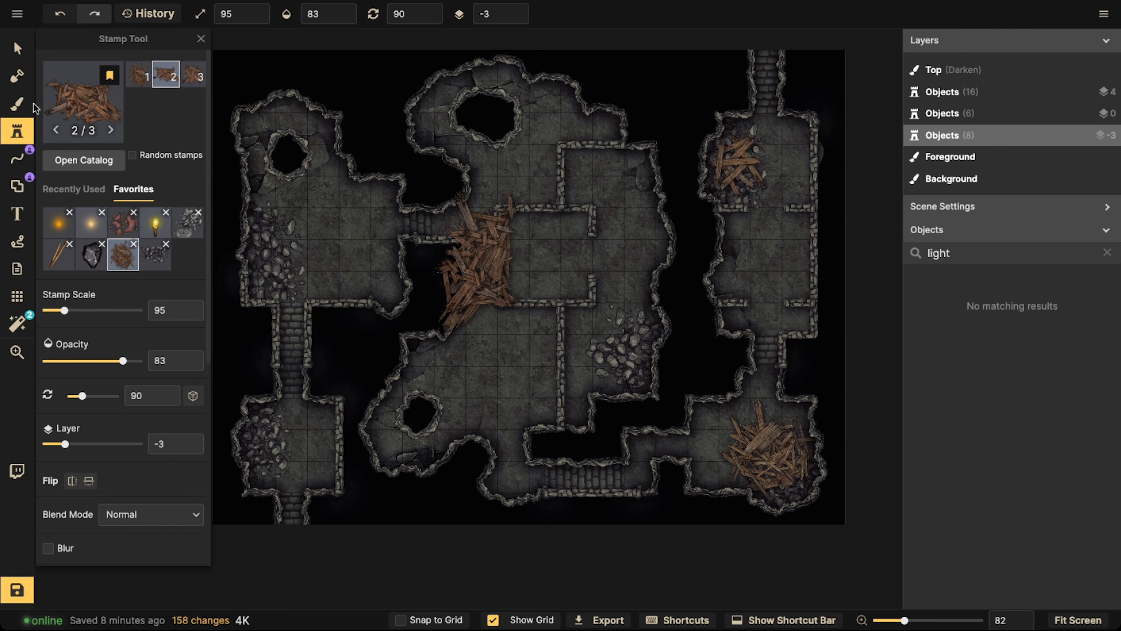
Add a portal in the central cavern's vertical stone wall south of the inner room, undoing a lower first attempt, and deselect the wall
{"action": "left_click", "coordinate": [18, 158]}
{"action": "left_click", "coordinate": [47, 134]}
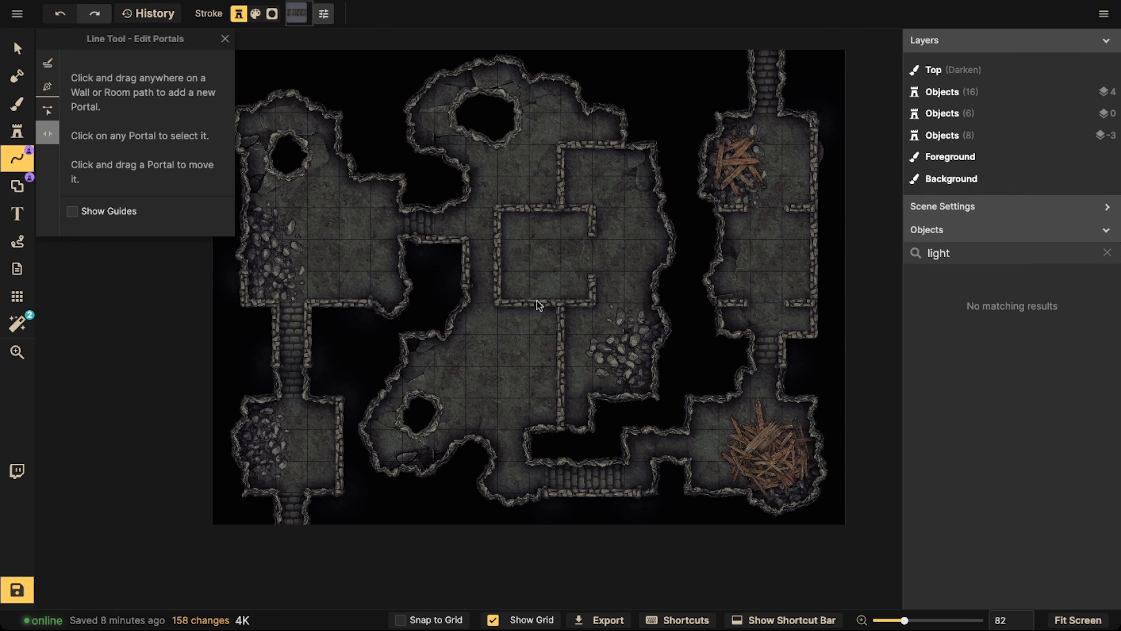
{"action": "left_click", "coordinate": [562, 353]}
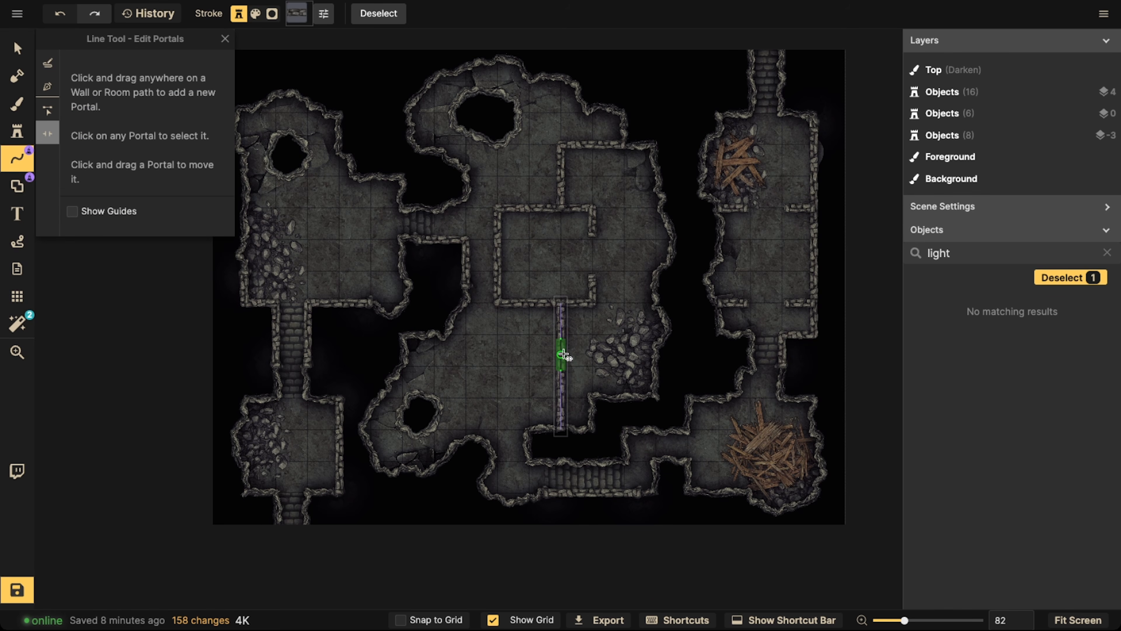
{"action": "left_click", "coordinate": [562, 383]}
{"action": "key", "text": "ctrl+z"}
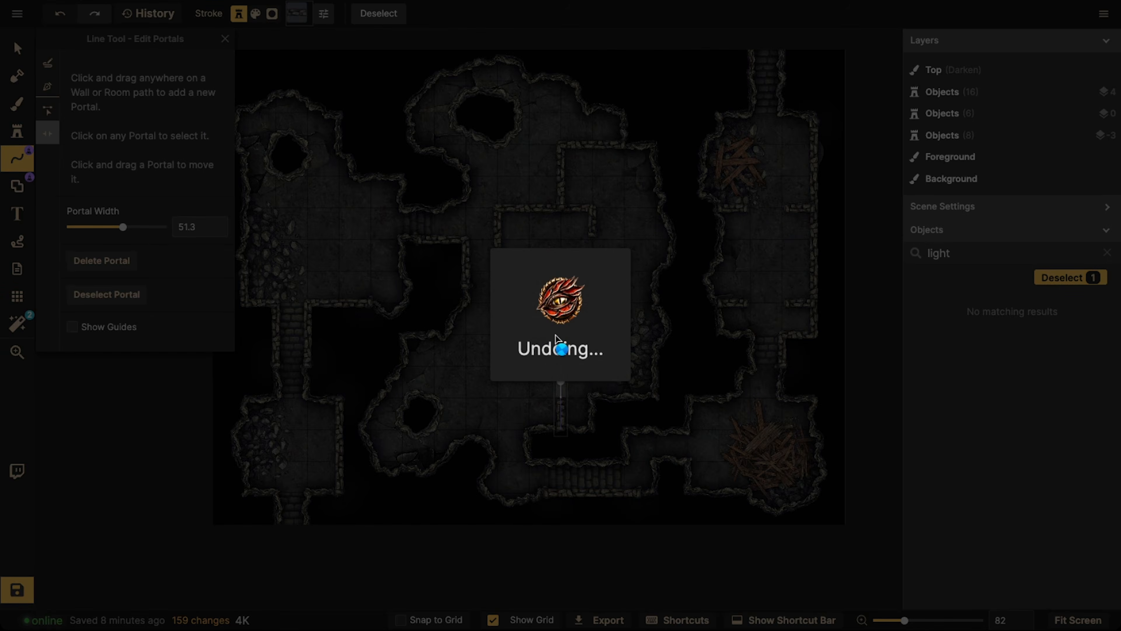
{"action": "left_click", "coordinate": [560, 350]}
{"action": "left_click", "coordinate": [433, 221]}
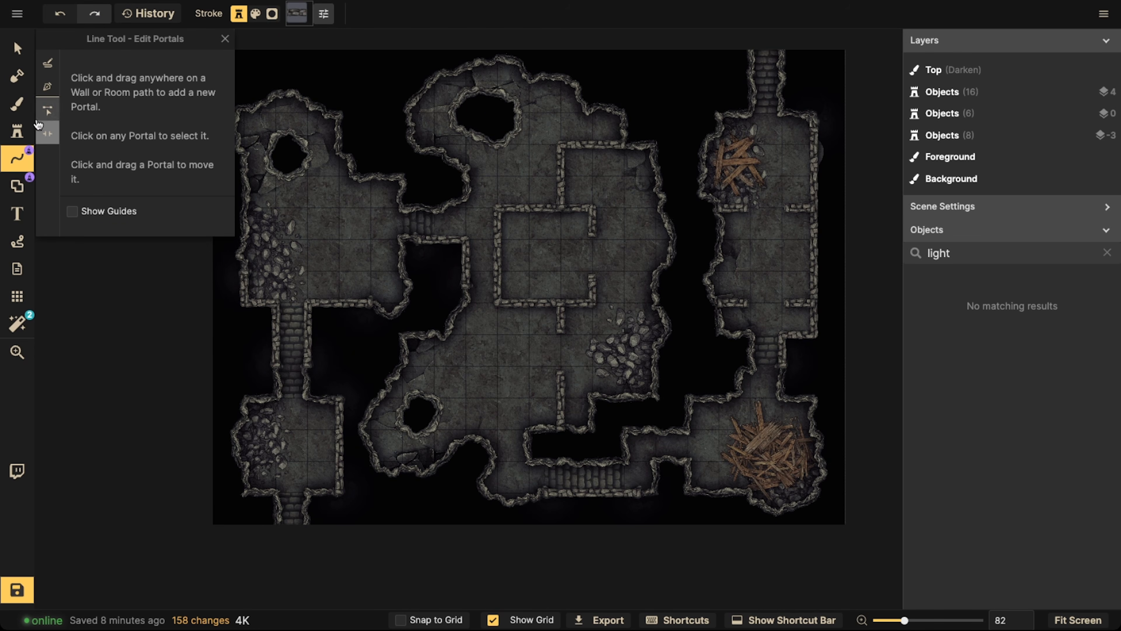
Stamp the second wood debris variant, rotated to 180 and flipped horizontally, in the lower-right corner of the upper-left room
{"action": "left_click", "coordinate": [17, 131]}
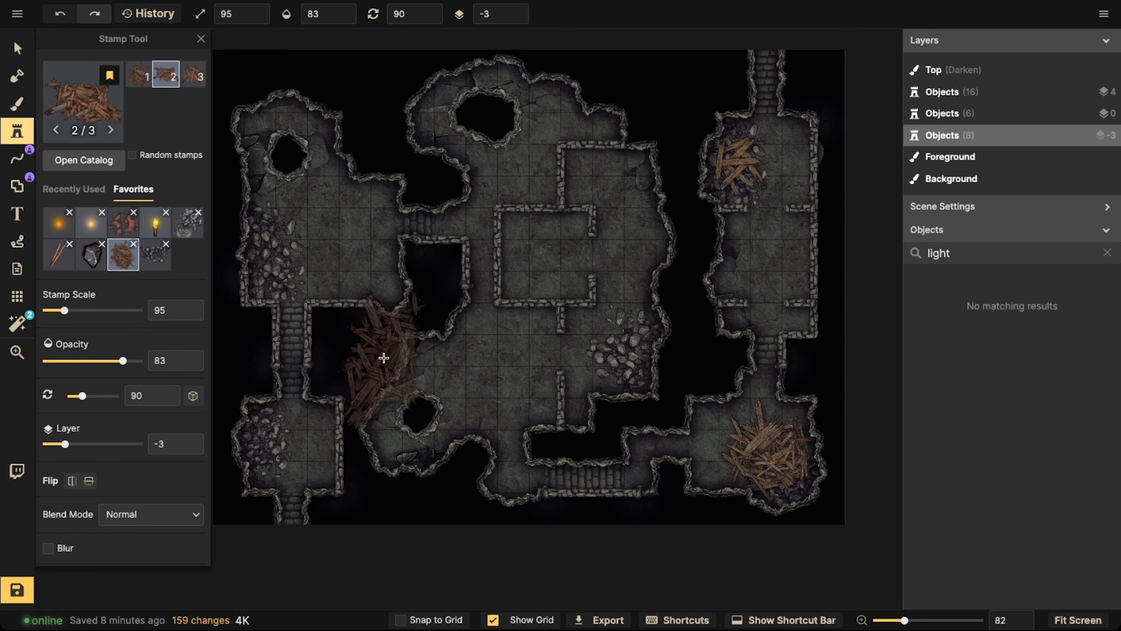
{"action": "scroll", "coordinate": [363, 254], "scroll_direction": "up", "scroll_amount": 6}
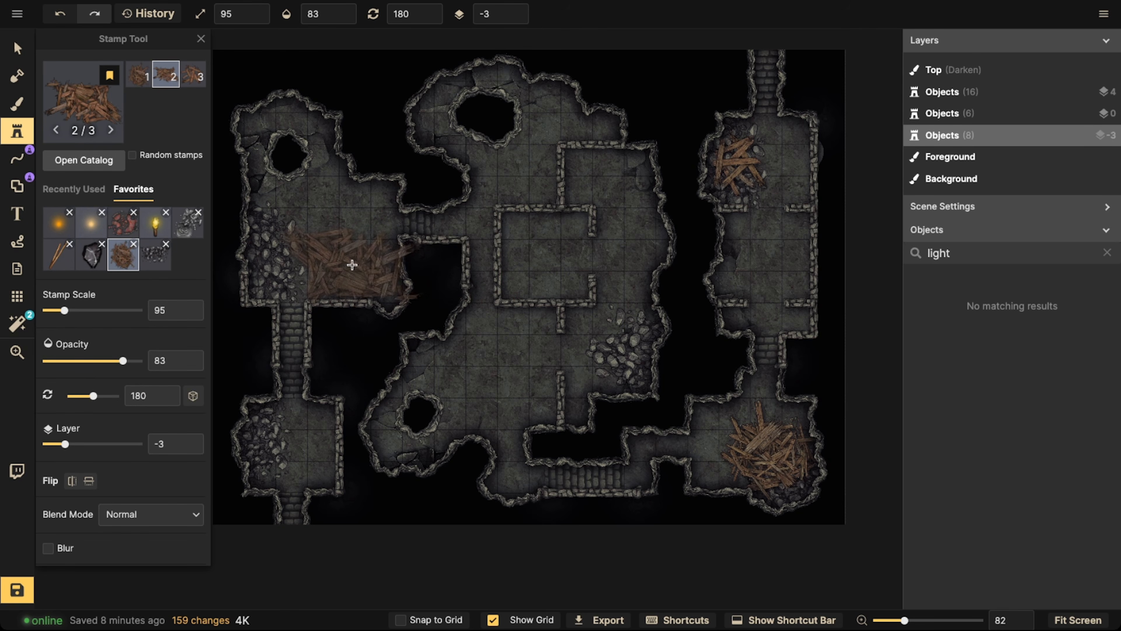
{"action": "left_click", "coordinate": [72, 481]}
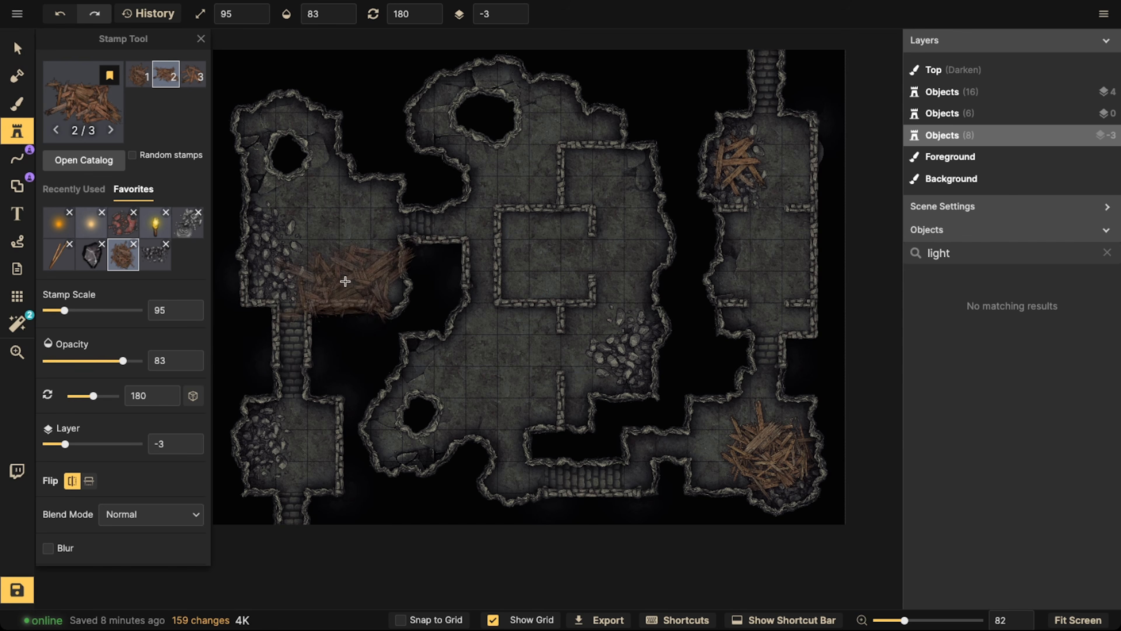
{"action": "left_click", "coordinate": [366, 270]}
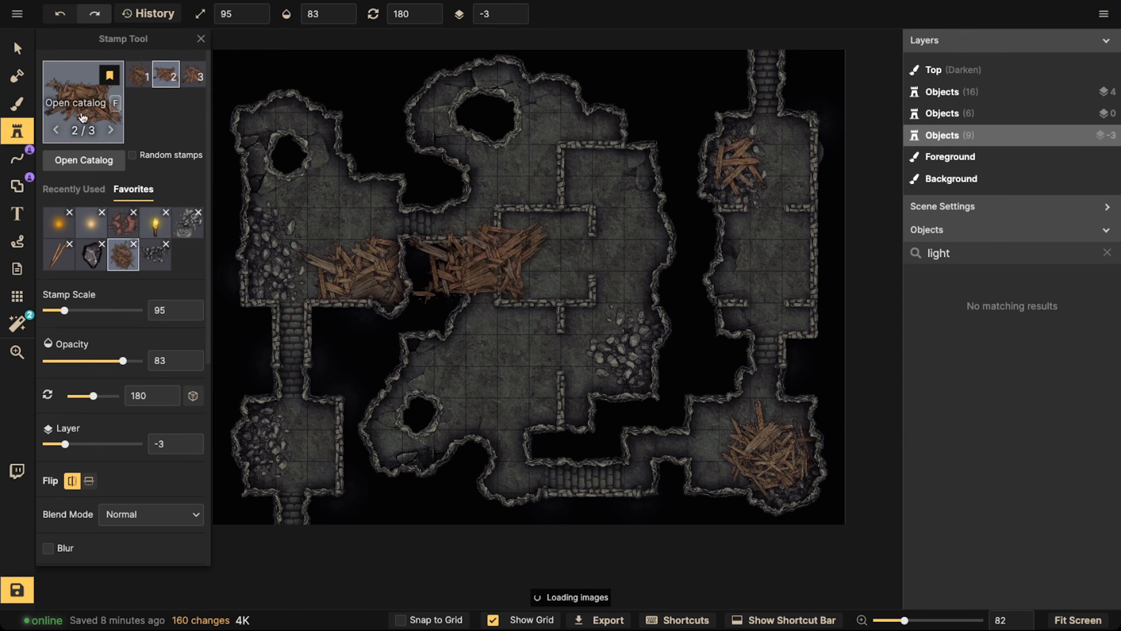
Paint the second favorite debris texture on the background around the upper-left room's wood and rubble, at brush size 120
{"action": "left_click", "coordinate": [16, 105]}
{"action": "left_click", "coordinate": [102, 287]}
{"action": "left_click", "coordinate": [286, 250]}
{"action": "left_click_drag", "start_coordinate": [285, 250], "coordinate": [373, 250]}
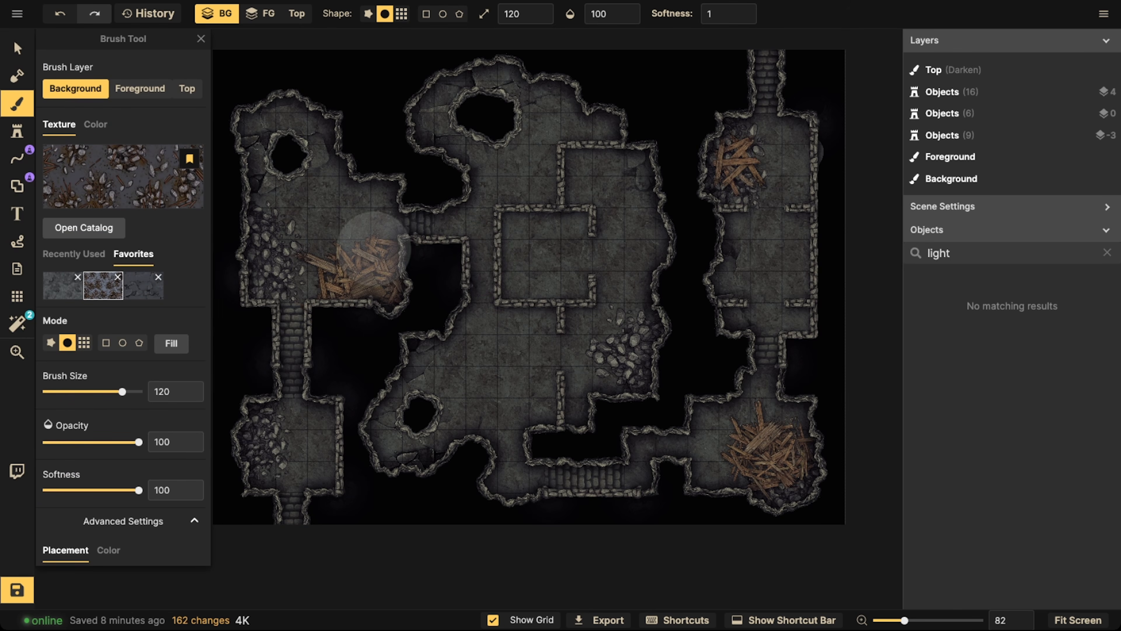
{"action": "left_click", "coordinate": [307, 242]}
{"action": "left_click", "coordinate": [322, 202]}
{"action": "left_click", "coordinate": [337, 197]}
{"action": "left_click", "coordinate": [333, 194]}
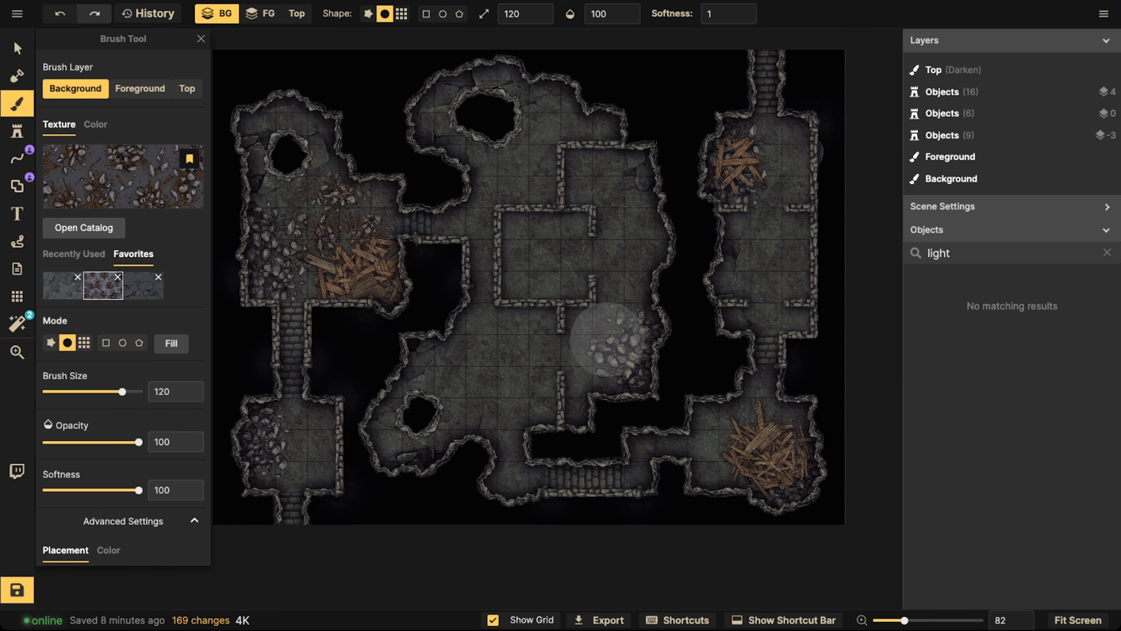
Paint the same debris texture around the rubble pile on the central cavern's east side
{"action": "left_click", "coordinate": [596, 344]}
{"action": "left_click", "coordinate": [587, 366]}
{"action": "left_click", "coordinate": [631, 348]}
{"action": "left_click", "coordinate": [650, 326]}
{"action": "left_click", "coordinate": [639, 311]}
{"action": "left_click", "coordinate": [619, 283]}
Paint the debris texture around the wood piles in the upper-right and lower-right rooms
{"action": "left_click", "coordinate": [746, 204]}
{"action": "left_click", "coordinate": [774, 159]}
{"action": "left_click", "coordinate": [774, 178]}
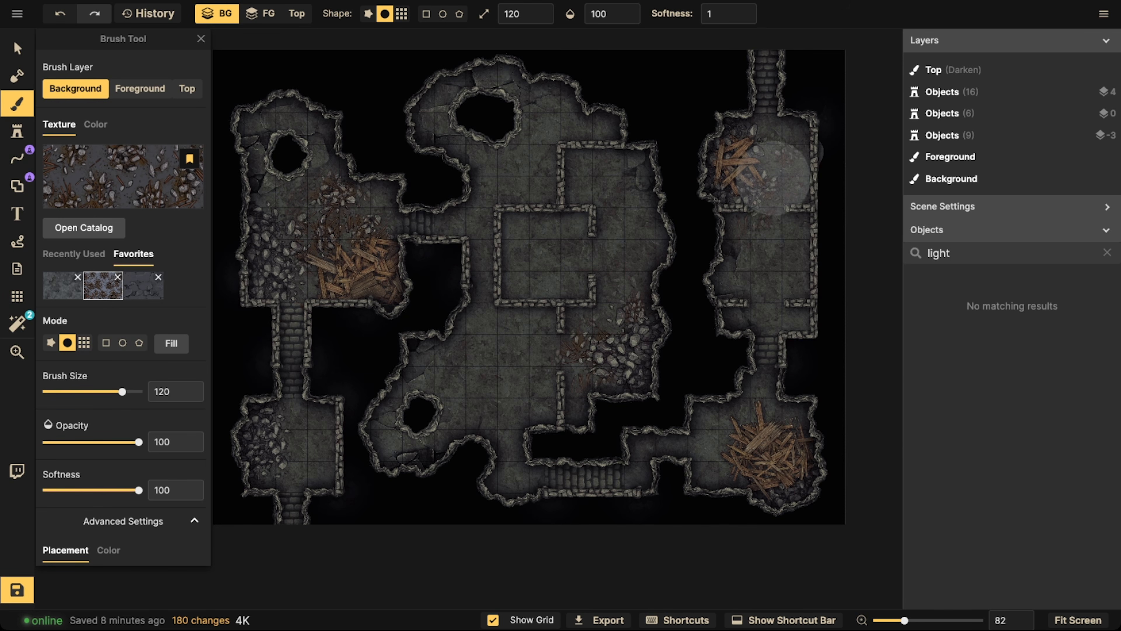
{"action": "left_click", "coordinate": [774, 178]}
{"action": "left_click", "coordinate": [759, 428]}
{"action": "left_click", "coordinate": [742, 436]}
{"action": "left_click", "coordinate": [735, 441]}
{"action": "left_click", "coordinate": [724, 439]}
{"action": "left_click", "coordinate": [706, 438]}
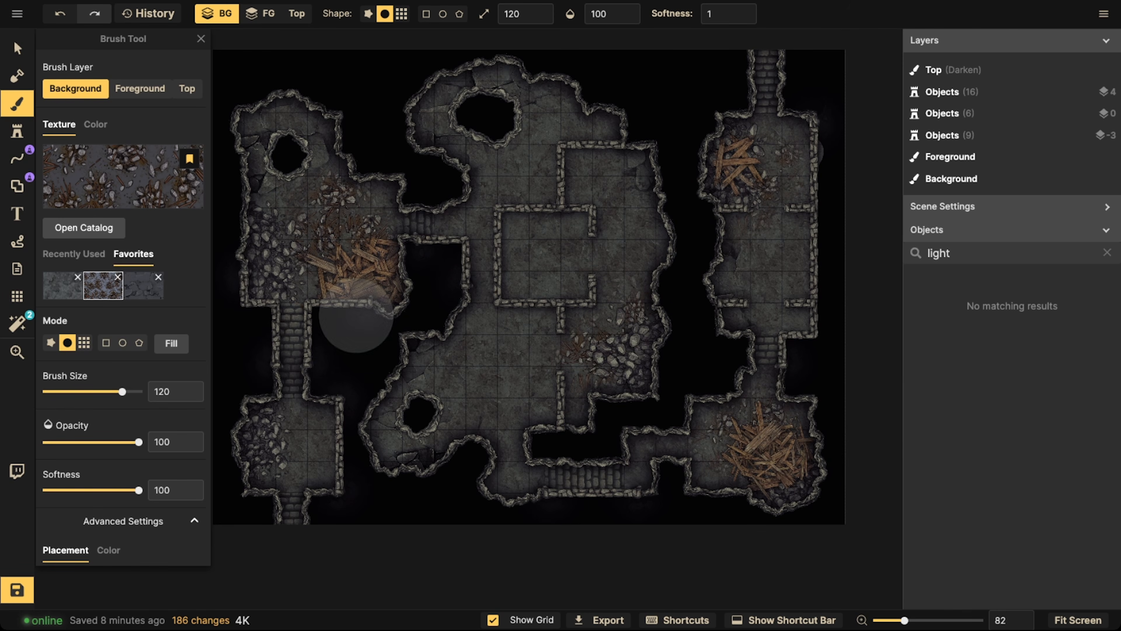
Stamp the favorite Red Summoning Circle Broken at scale 55 in the central inner room, keeping it in the favorites
{"action": "scroll", "coordinate": [78, 301], "scroll_direction": "down", "scroll_amount": 5}
{"action": "scroll", "coordinate": [91, 248], "scroll_direction": "up", "scroll_amount": 5}
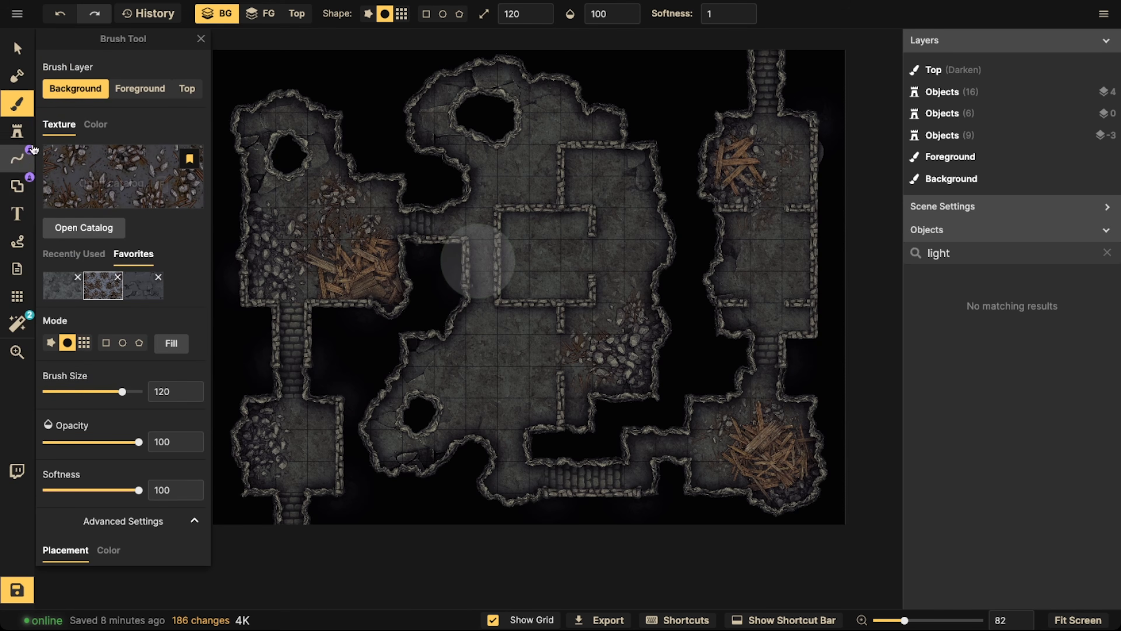
{"action": "left_click", "coordinate": [8, 138]}
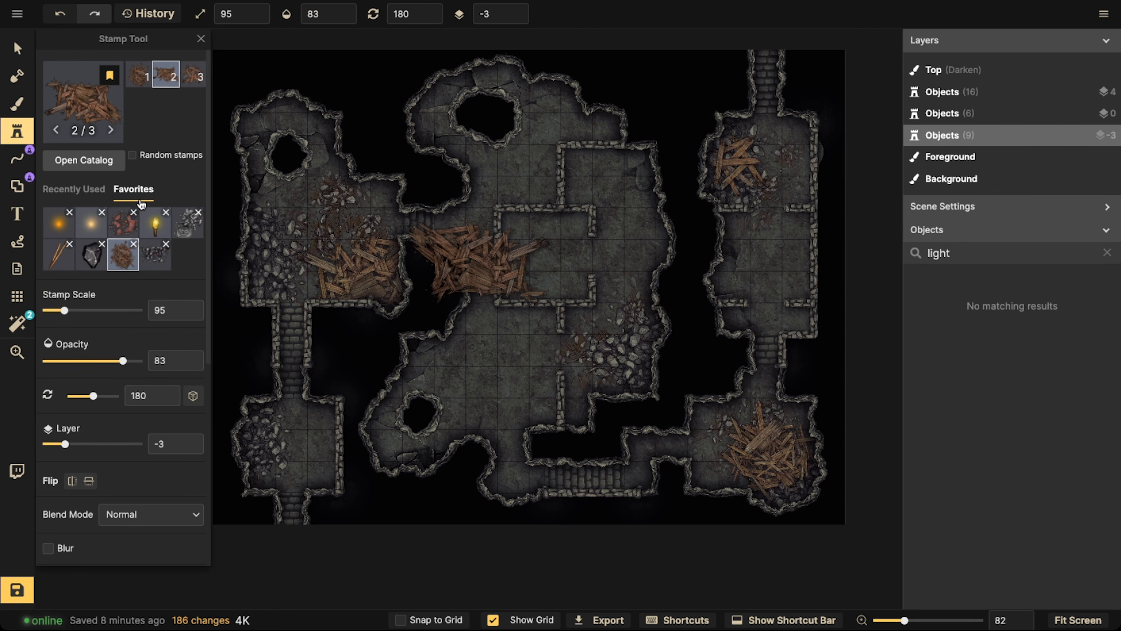
{"action": "left_click", "coordinate": [133, 212]}
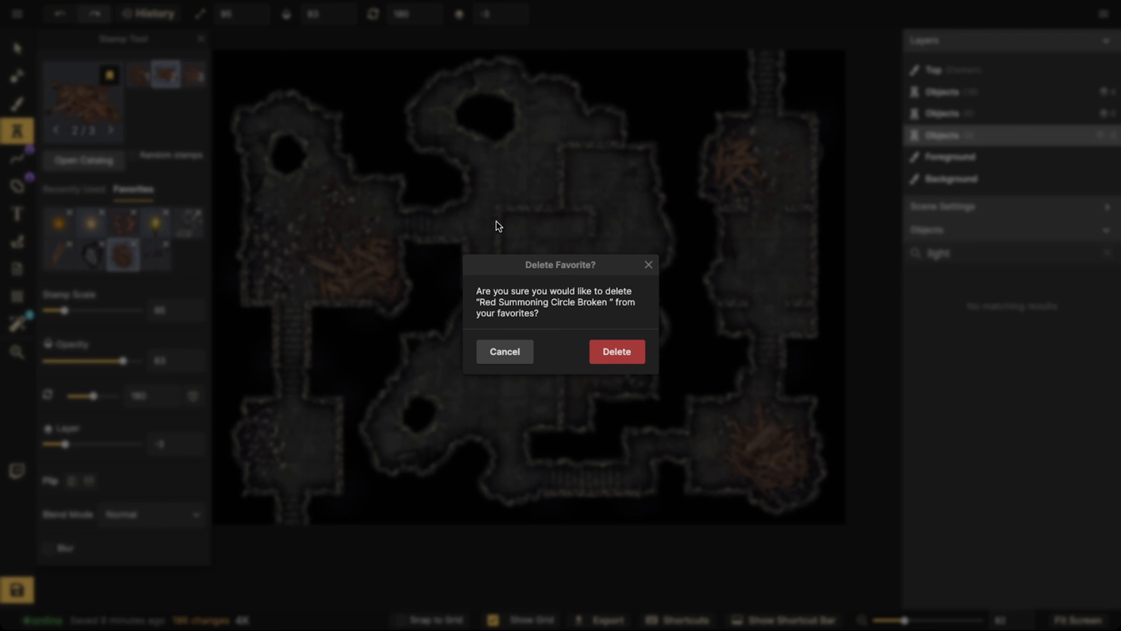
{"action": "left_click", "coordinate": [508, 353]}
{"action": "left_click", "coordinate": [110, 229]}
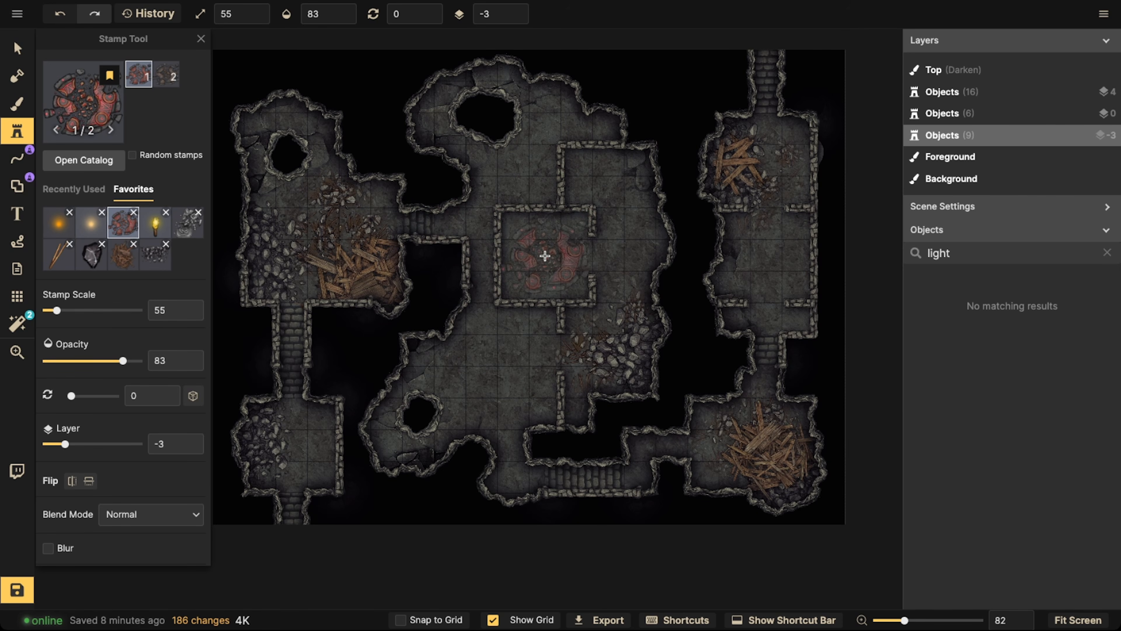
{"action": "left_click", "coordinate": [518, 245]}
Give the summoning circle Luminosity blending, contrast 69 and brightness 87, nudge it within the inner room and deselect it
{"action": "left_click", "coordinate": [11, 54]}
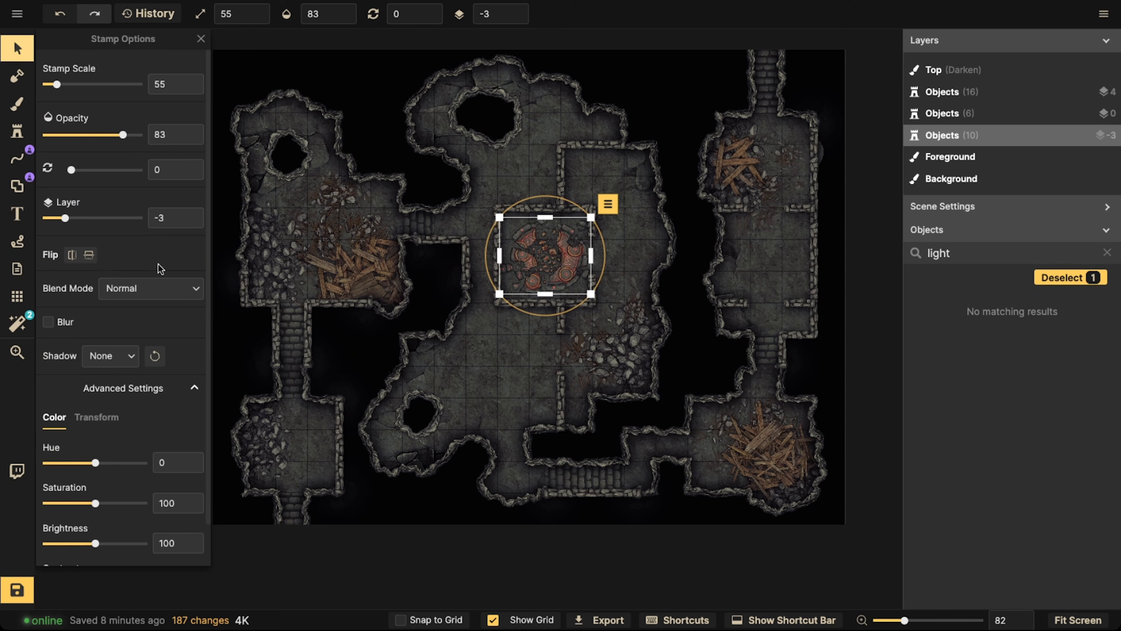
{"action": "scroll", "coordinate": [111, 379], "scroll_direction": "down", "scroll_amount": 1}
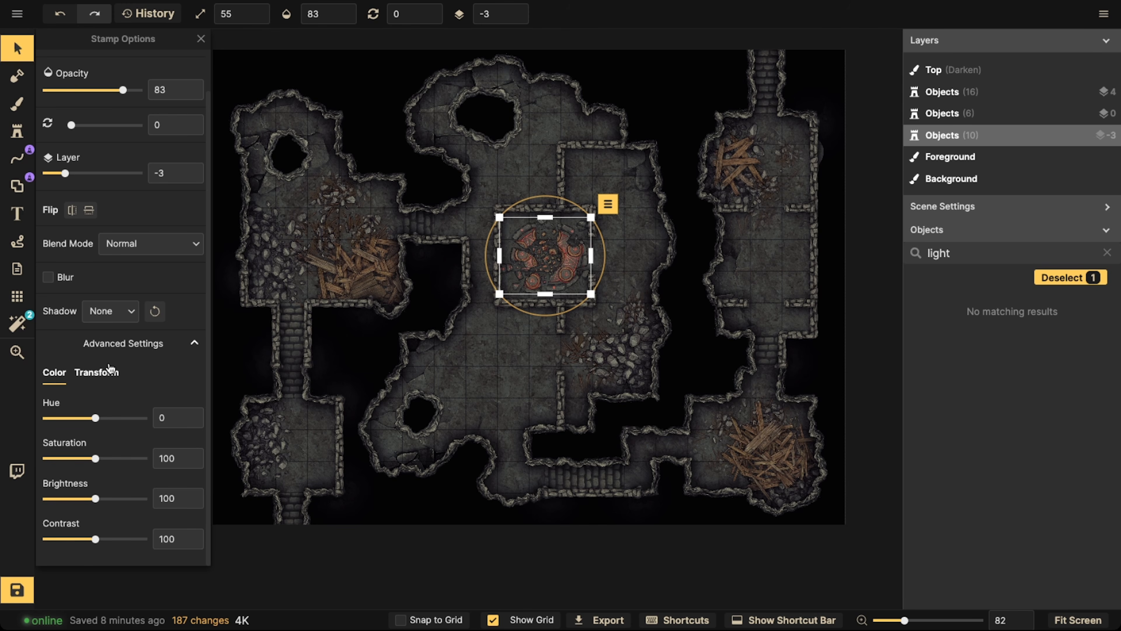
{"action": "left_click", "coordinate": [123, 253]}
{"action": "scroll", "coordinate": [117, 424], "scroll_direction": "down", "scroll_amount": 3}
{"action": "left_click", "coordinate": [115, 468]}
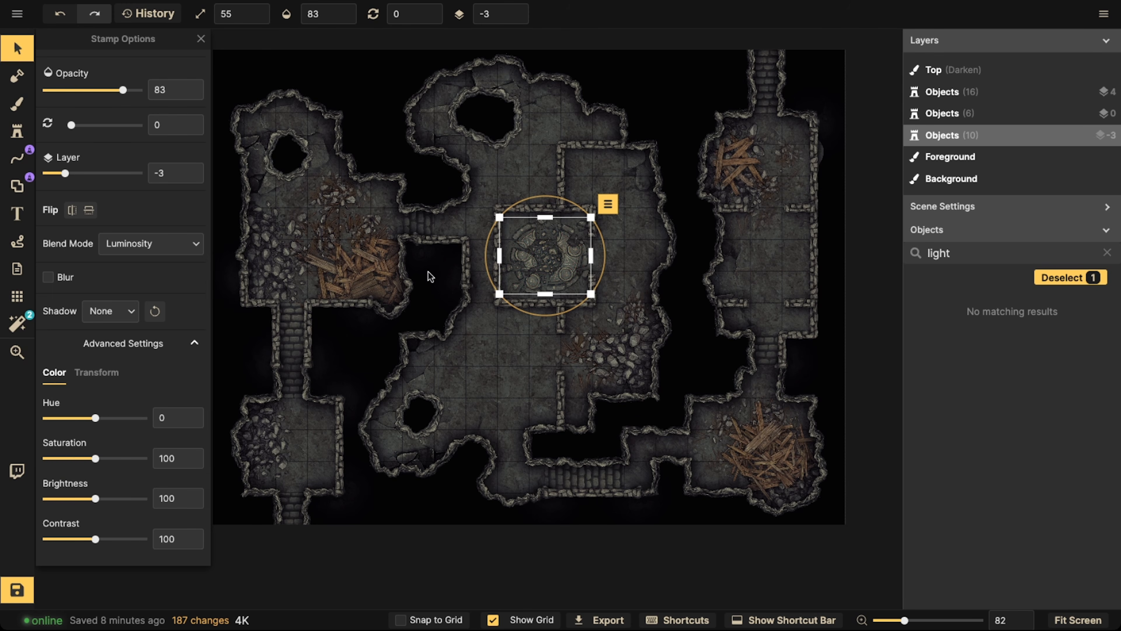
{"action": "left_click_drag", "start_coordinate": [81, 540], "coordinate": [80, 539]}
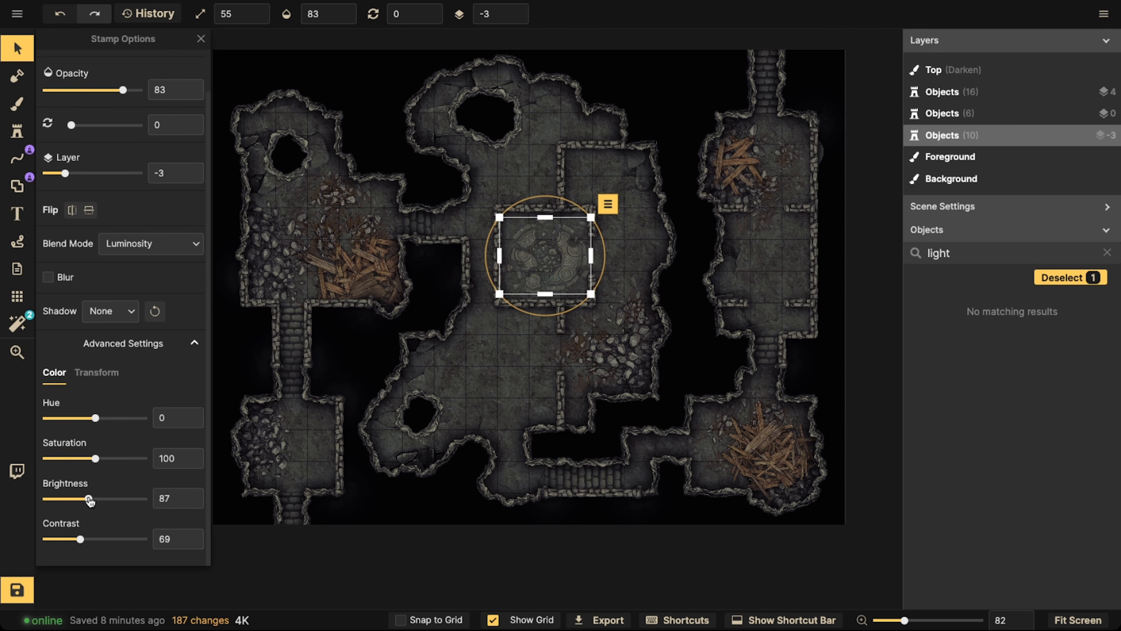
{"action": "left_click_drag", "start_coordinate": [566, 244], "coordinate": [556, 254]}
{"action": "left_click", "coordinate": [555, 254]}
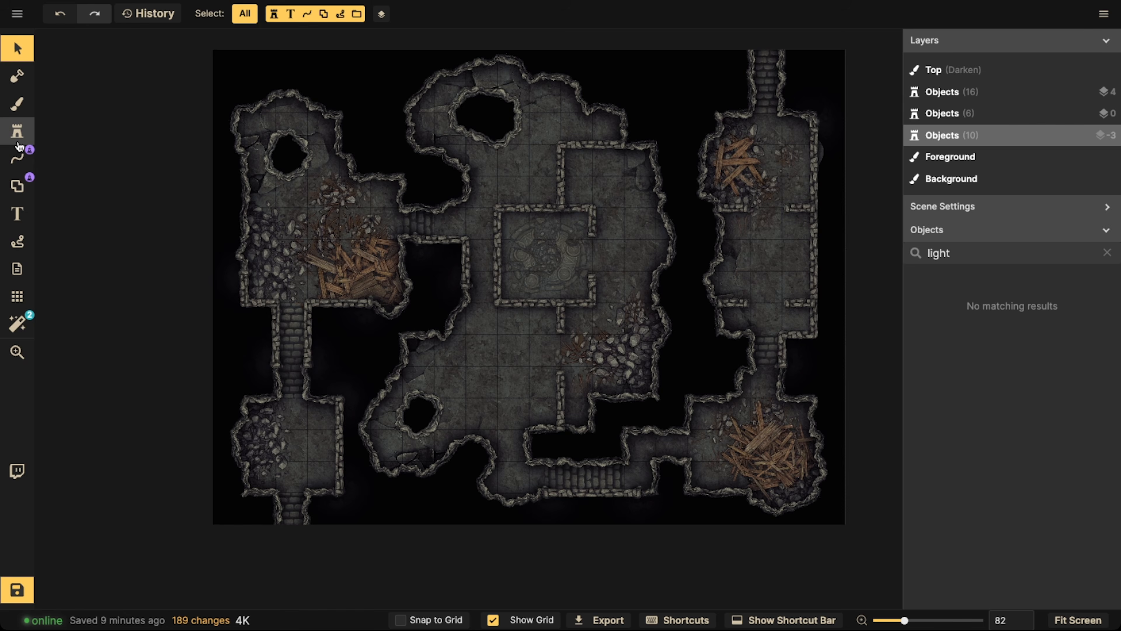
Stamp favorite torches at scale 55 in the lower-left room, the central inner room's upper-left corner and the middle right room
{"action": "left_click", "coordinate": [16, 131]}
{"action": "left_click", "coordinate": [155, 223]}
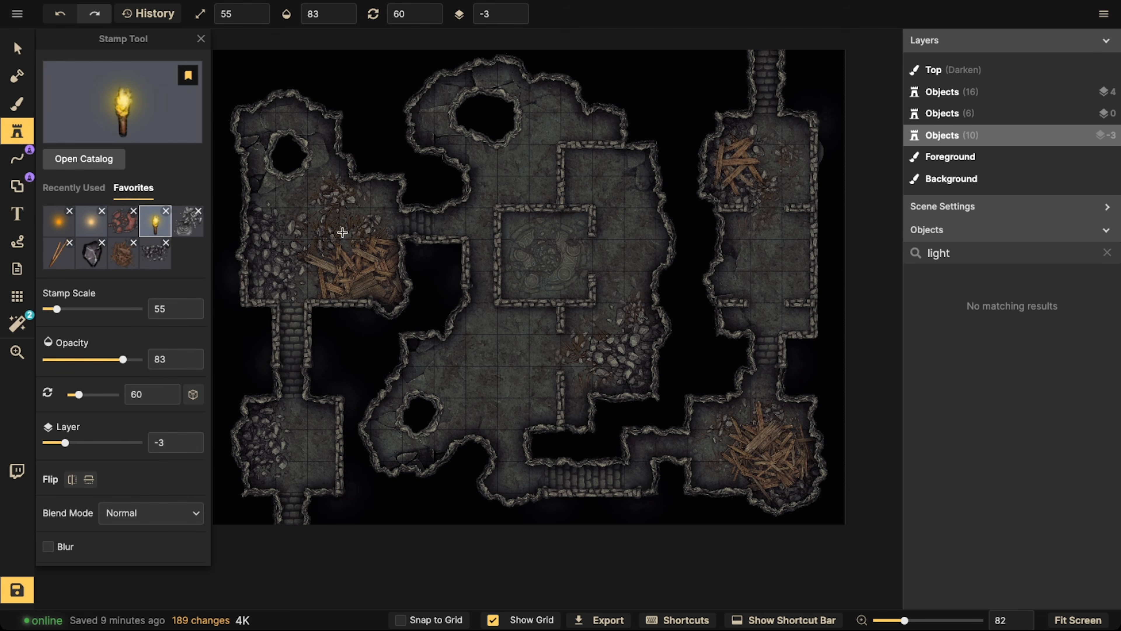
{"action": "scroll", "coordinate": [342, 232], "scroll_direction": "up", "scroll_amount": 5}
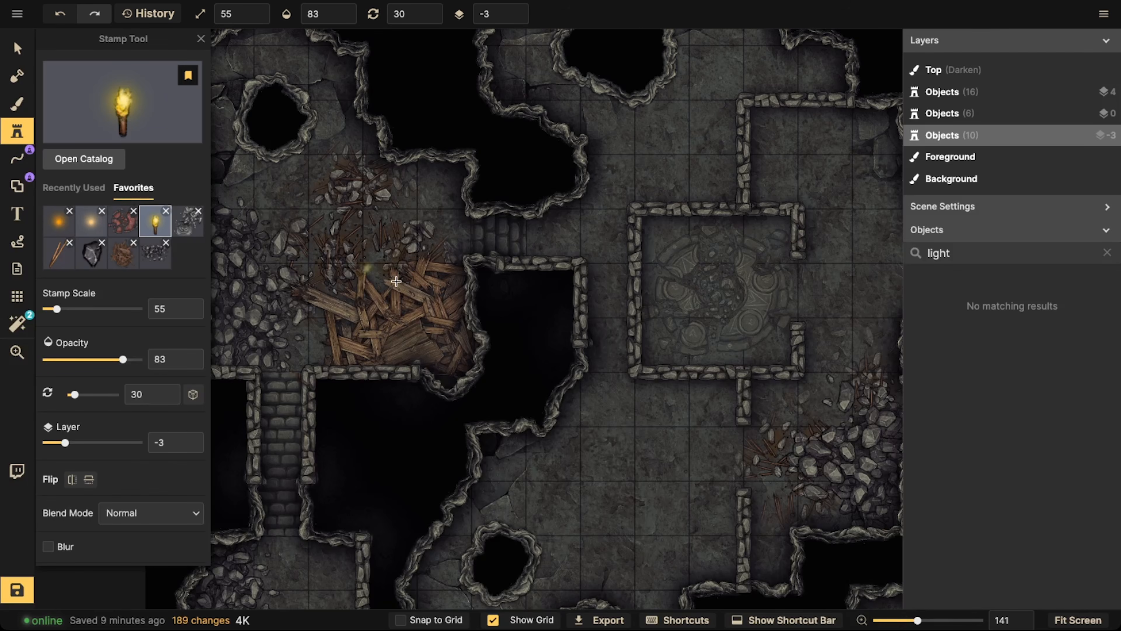
{"action": "scroll", "coordinate": [396, 281], "scroll_direction": "down", "scroll_amount": 5}
{"action": "scroll", "coordinate": [424, 320], "scroll_direction": "up", "scroll_amount": 3}
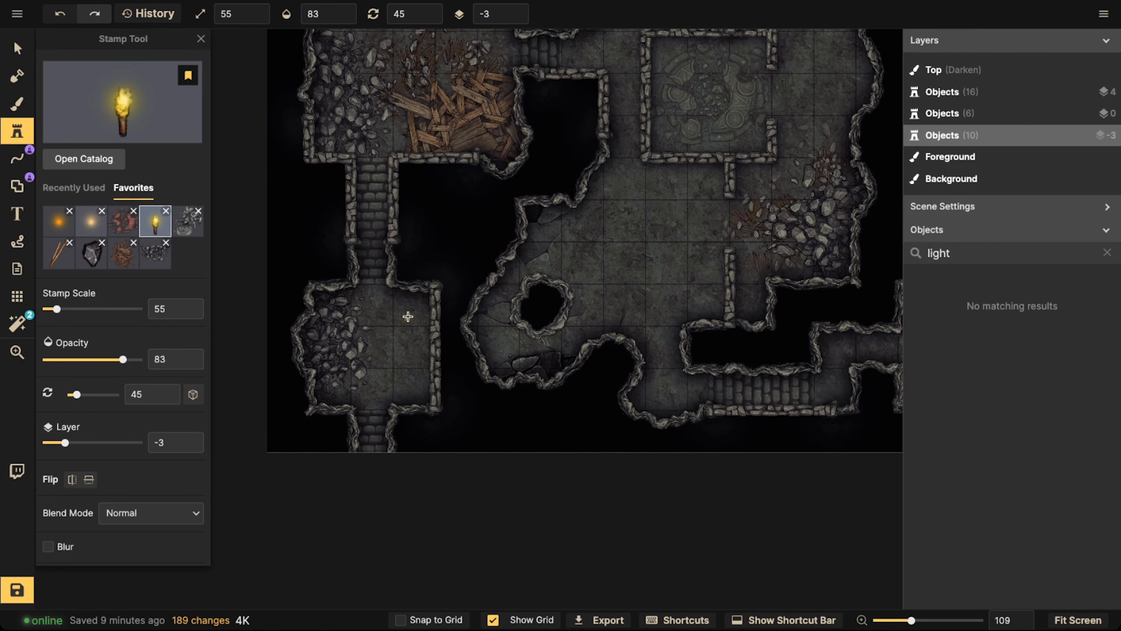
{"action": "left_click_drag", "start_coordinate": [625, 241], "coordinate": [423, 392]}
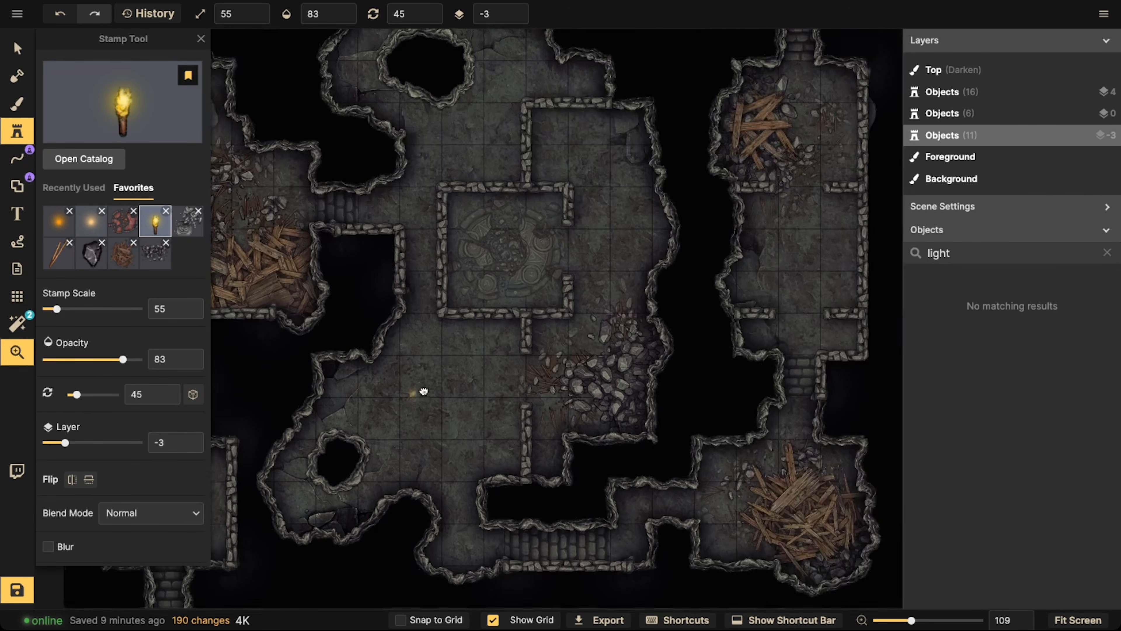
{"action": "left_click", "coordinate": [468, 212]}
{"action": "scroll", "coordinate": [646, 304], "scroll_direction": "down", "scroll_amount": 2}
{"action": "left_click_drag", "start_coordinate": [769, 318], "coordinate": [559, 330]}
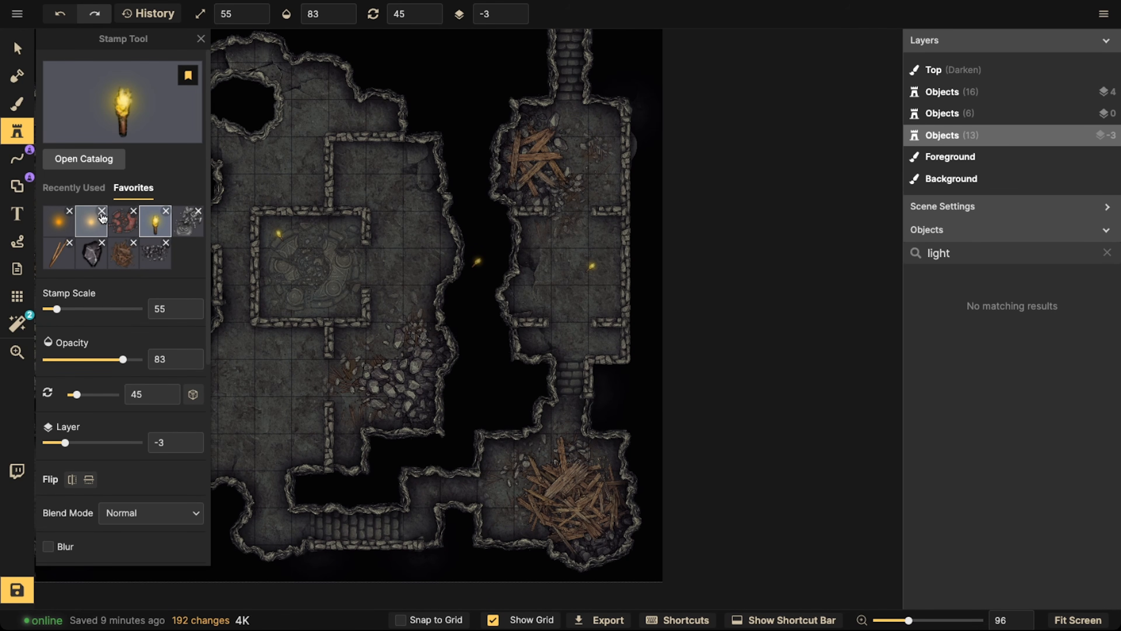
Place a Warm Round Light at scale 85 on layer 5 over the flame of the middle right room's torch
{"action": "left_click", "coordinate": [66, 224]}
{"action": "scroll", "coordinate": [568, 123], "scroll_direction": "up", "scroll_amount": 3}
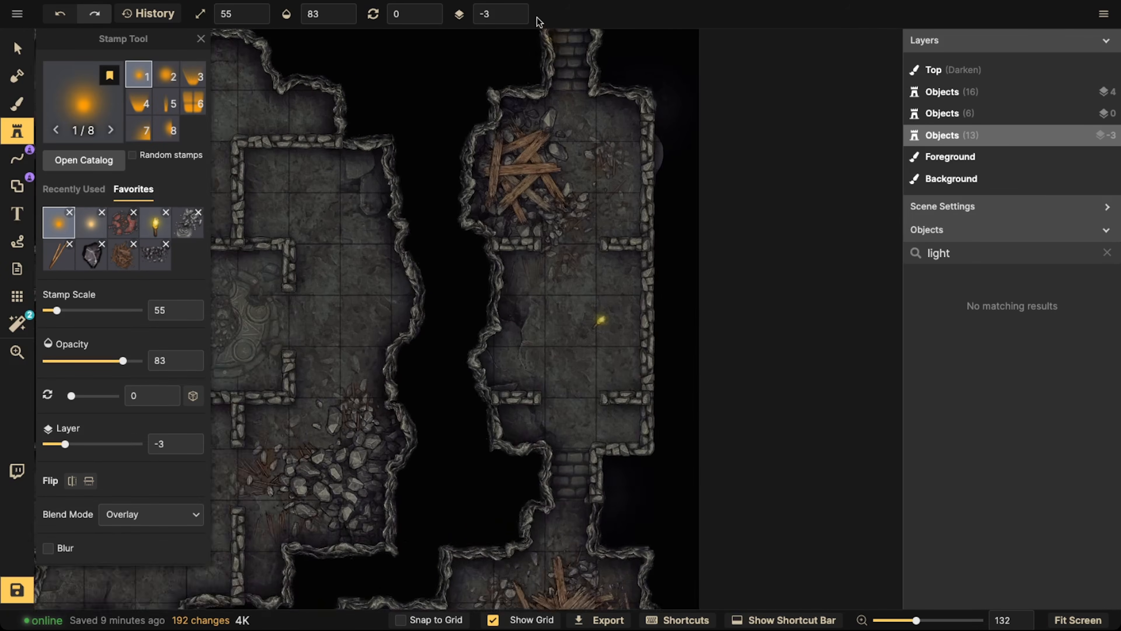
{"action": "left_click", "coordinate": [517, 9]}
{"action": "scroll", "coordinate": [608, 337], "scroll_direction": "up", "scroll_amount": 5}
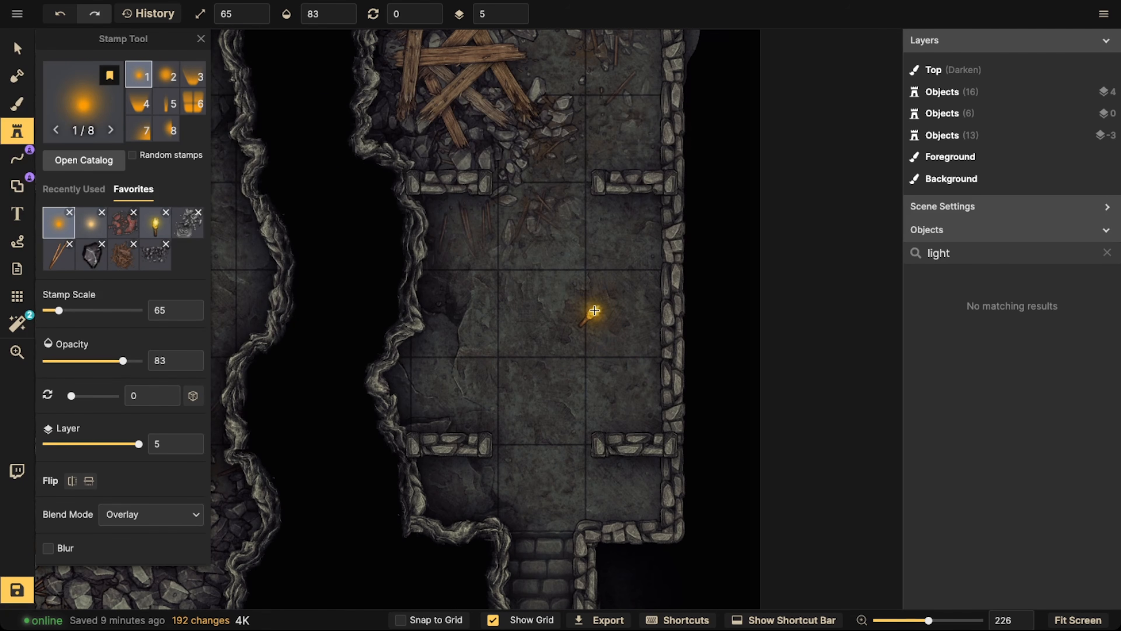
{"action": "left_click", "coordinate": [596, 308]}
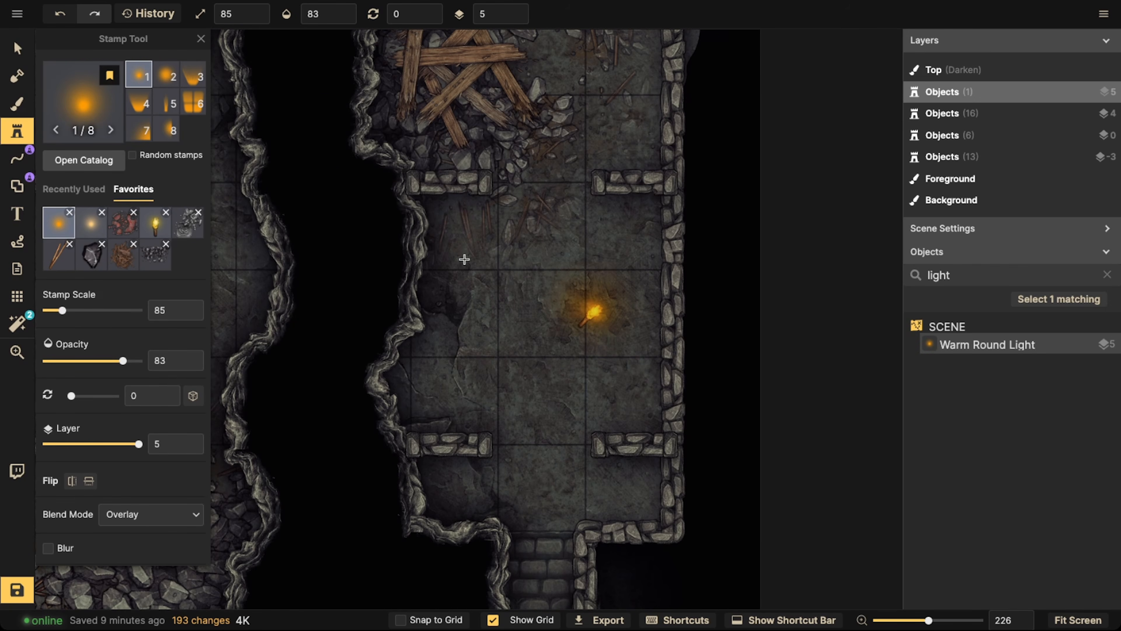
Add a Round Light at scale 165 and opacity 53 over the same torch
{"action": "left_click", "coordinate": [89, 231]}
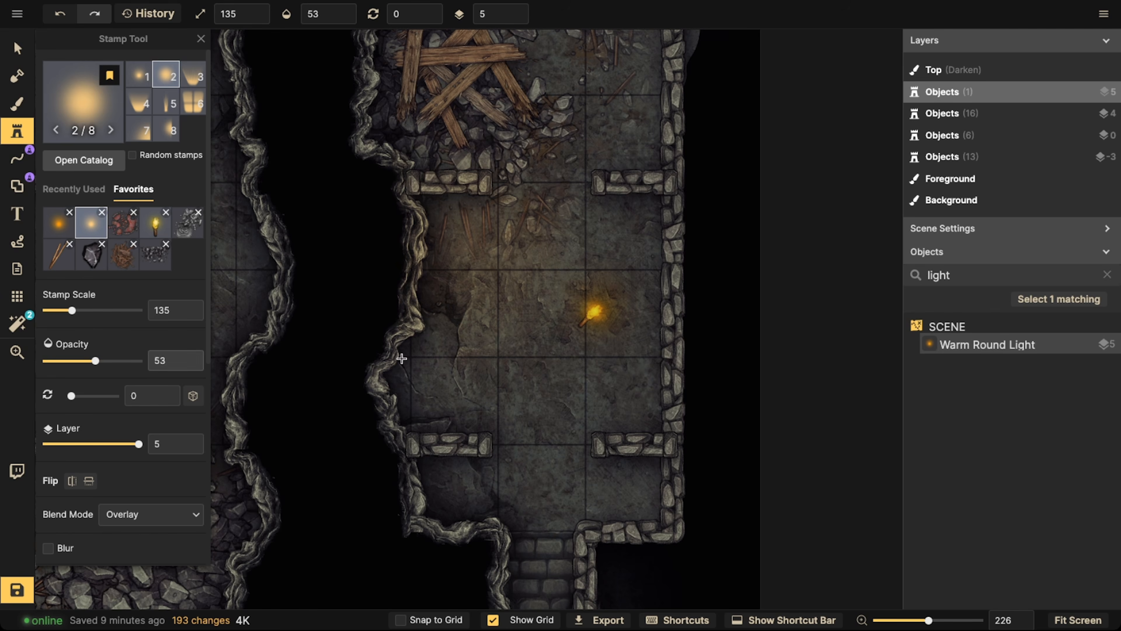
{"action": "key", "text": "bracketright"}
{"action": "key", "text": "bracketright"}
{"action": "key", "text": "bracketright"}
{"action": "left_click", "coordinate": [584, 311]}
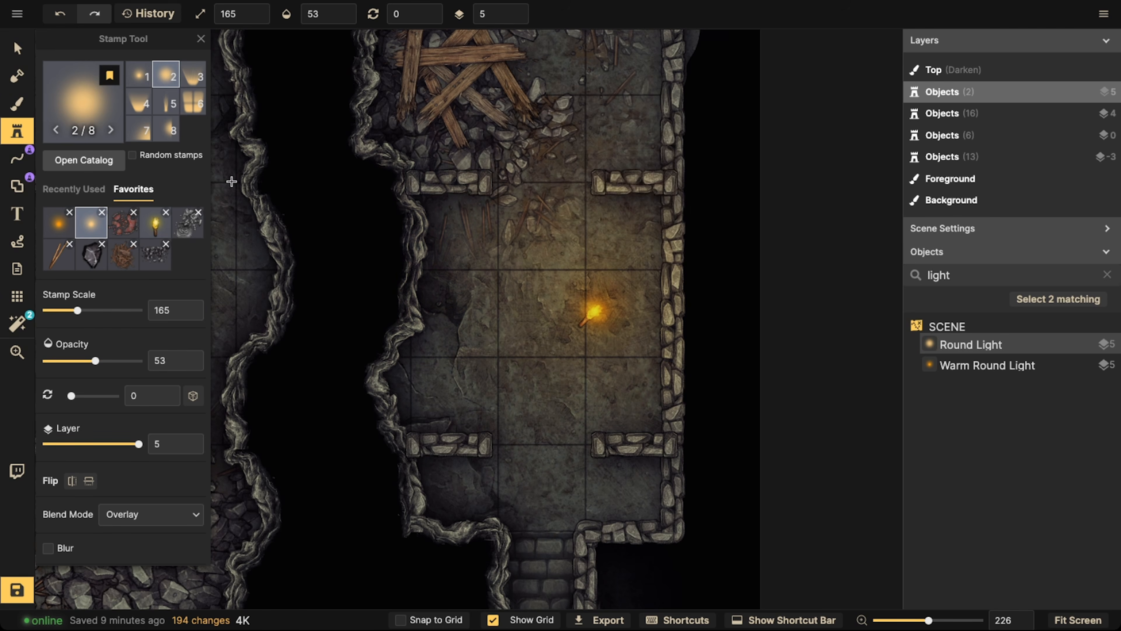
Select both lights on the right room's torch and paste a copy over the torch in the central inner room
{"action": "left_click", "coordinate": [15, 45]}
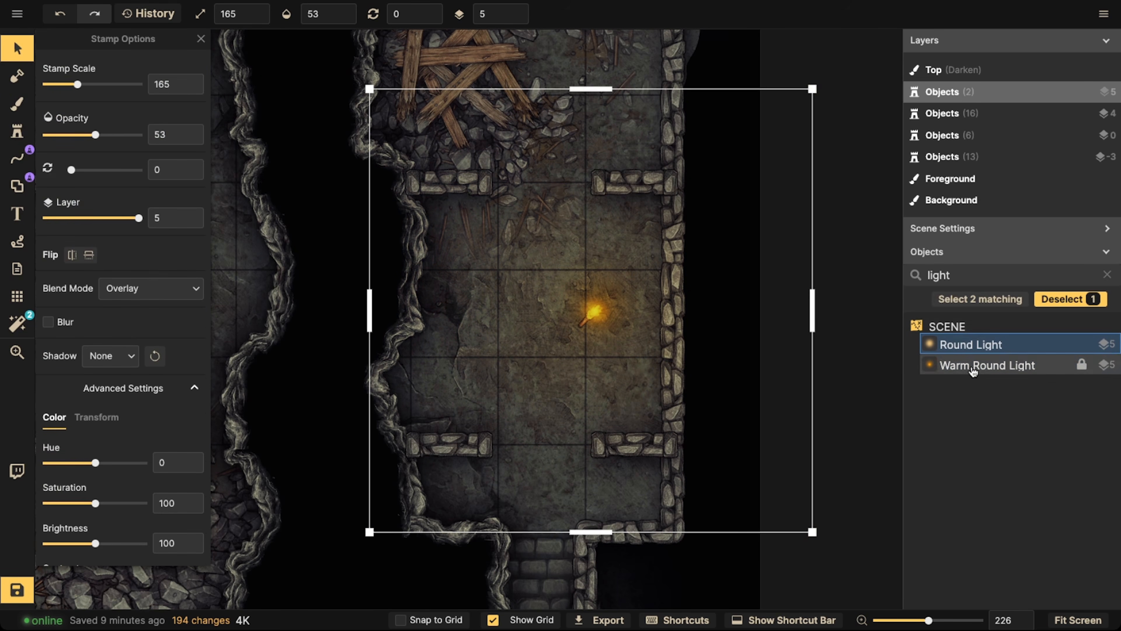
{"action": "left_click", "coordinate": [987, 365], "text": "shift"}
{"action": "scroll", "coordinate": [571, 329], "scroll_direction": "down", "scroll_amount": 3}
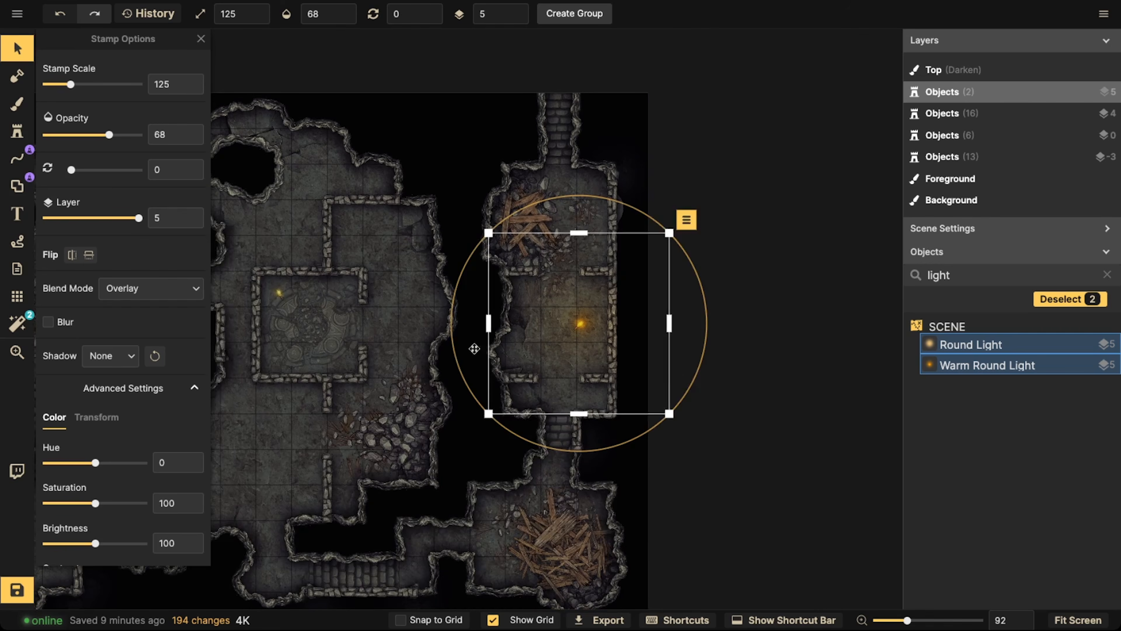
{"action": "key", "text": "space"}
{"action": "left_click_drag", "start_coordinate": [393, 360], "coordinate": [553, 278]}
{"action": "left_click_drag", "start_coordinate": [462, 332], "coordinate": [545, 297]}
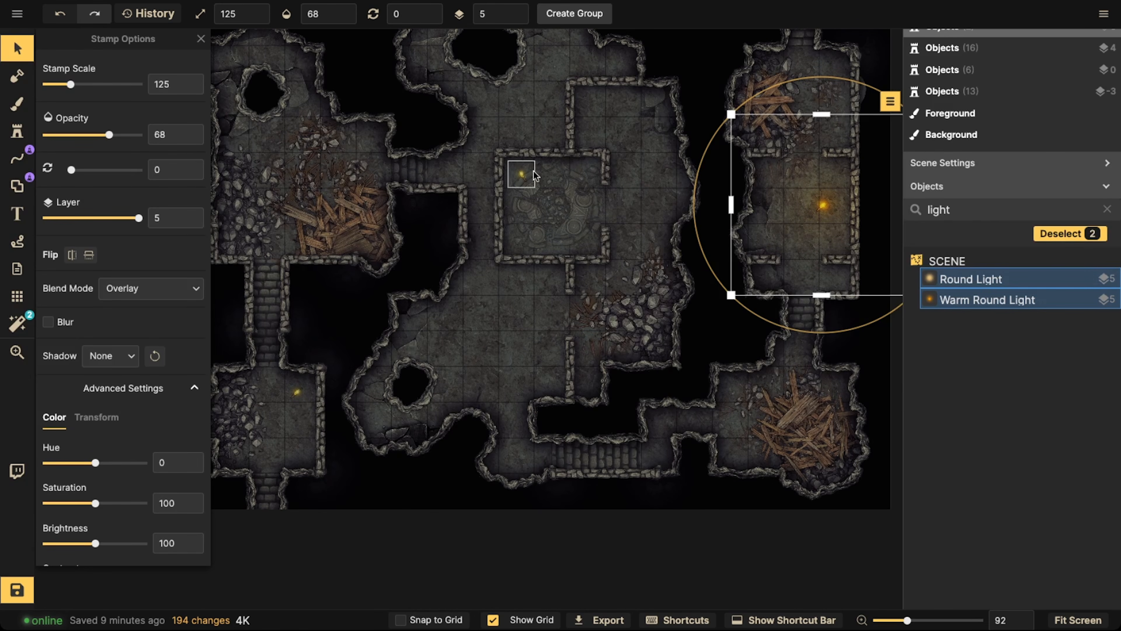
{"action": "key", "text": "super+c"}
{"action": "key", "text": "super+v"}
Paste another copy of the two lights over the lower-left room's torch
{"action": "key", "text": "space"}
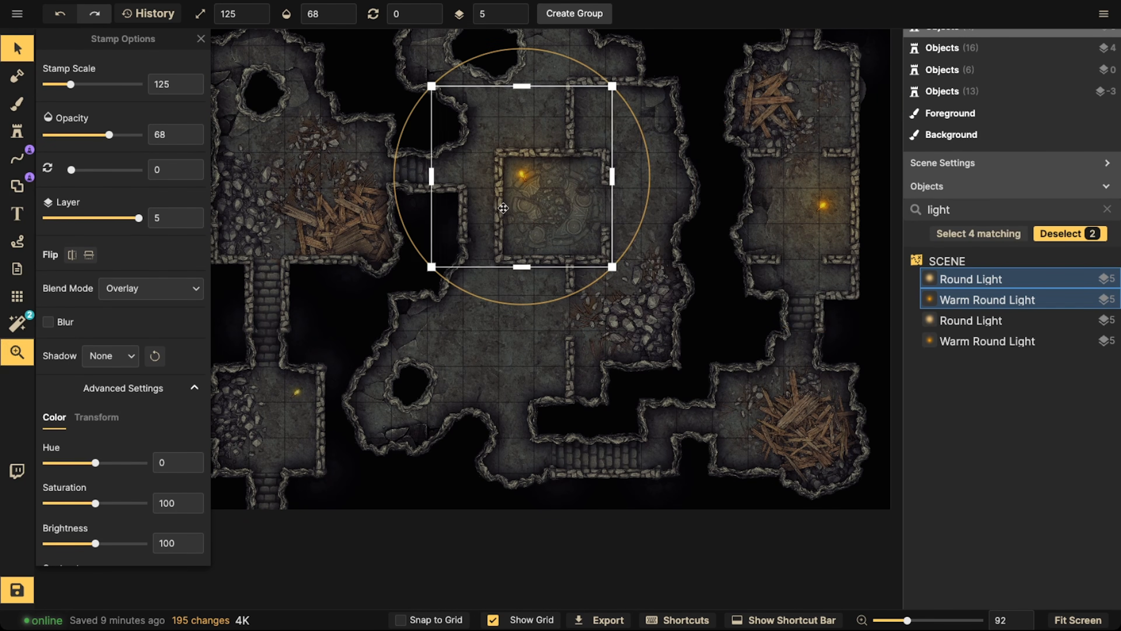
{"action": "left_click_drag", "start_coordinate": [313, 353], "coordinate": [493, 286]}
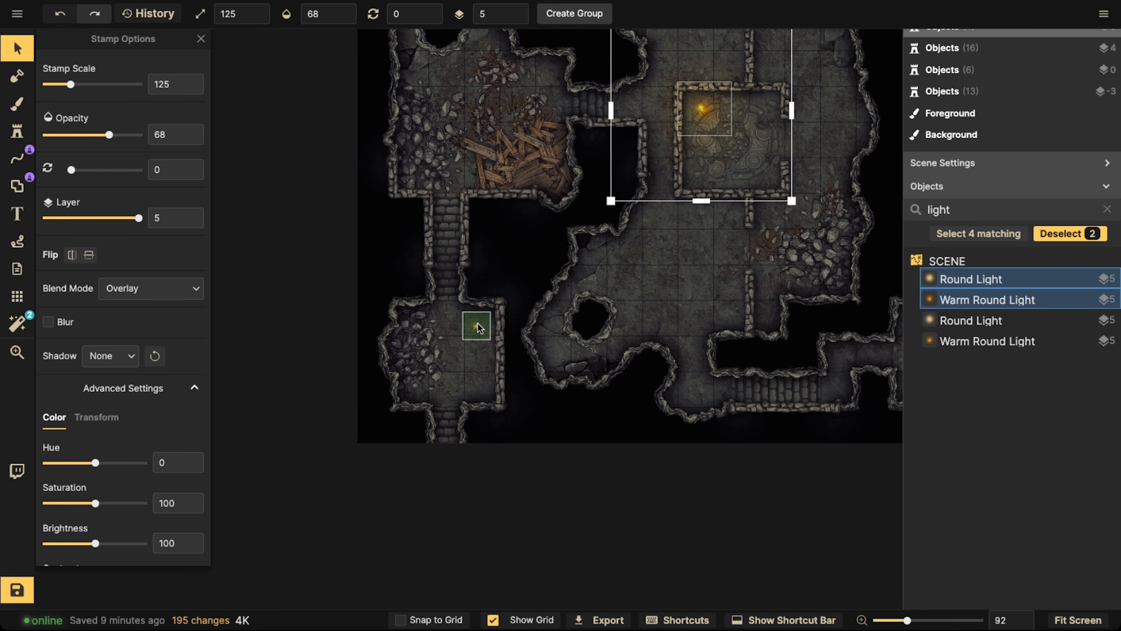
{"action": "key", "text": "super+v"}
Deselect the lights and examine the torch lighting across the whole map
{"action": "scroll", "coordinate": [507, 247], "scroll_direction": "down", "scroll_amount": 3}
{"action": "key", "text": "space"}
{"action": "left_click_drag", "start_coordinate": [618, 228], "coordinate": [503, 293]}
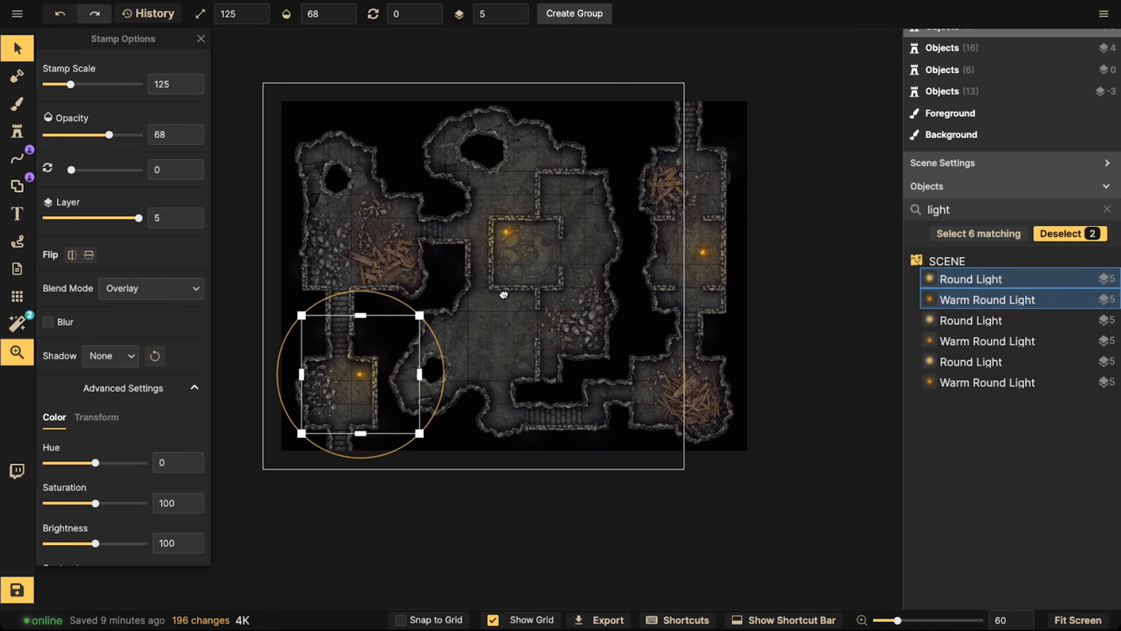
{"action": "left_click", "coordinate": [445, 267]}
{"action": "scroll", "coordinate": [392, 241], "scroll_direction": "down", "scroll_amount": 3}
{"action": "key", "text": "space"}
{"action": "left_click_drag", "start_coordinate": [397, 238], "coordinate": [473, 263]}
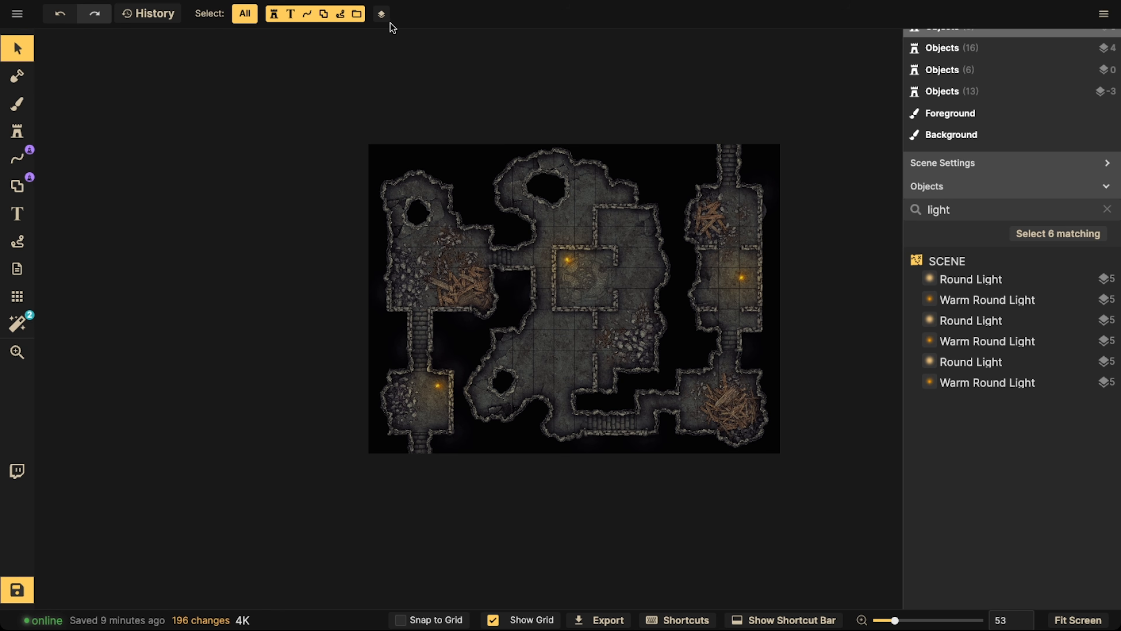
{"action": "scroll", "coordinate": [597, 277], "scroll_direction": "up", "scroll_amount": 4}
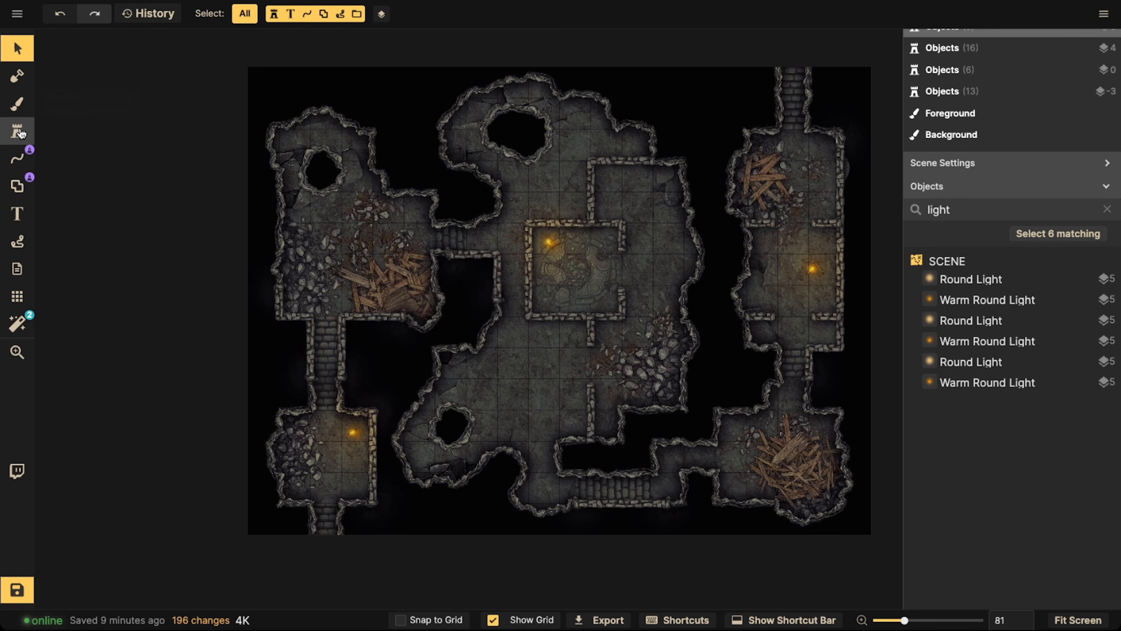
Set up a black brush on the Top layer with a brush size of 190
{"action": "scroll", "coordinate": [273, 215], "scroll_direction": "down", "scroll_amount": 1}
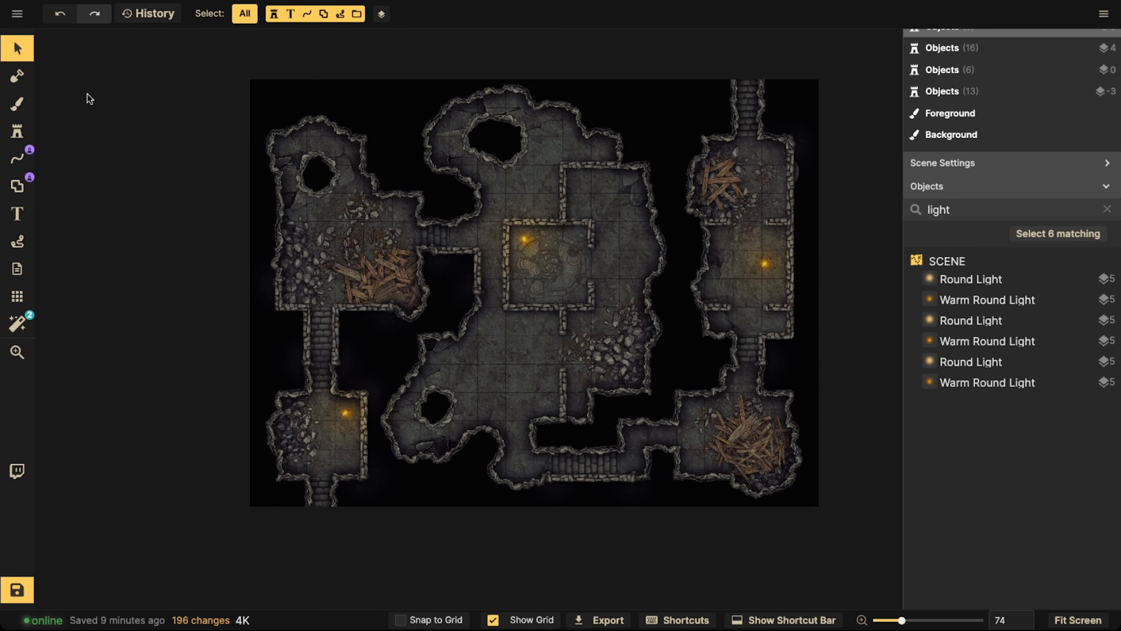
{"action": "left_click", "coordinate": [18, 102]}
{"action": "left_click", "coordinate": [101, 124]}
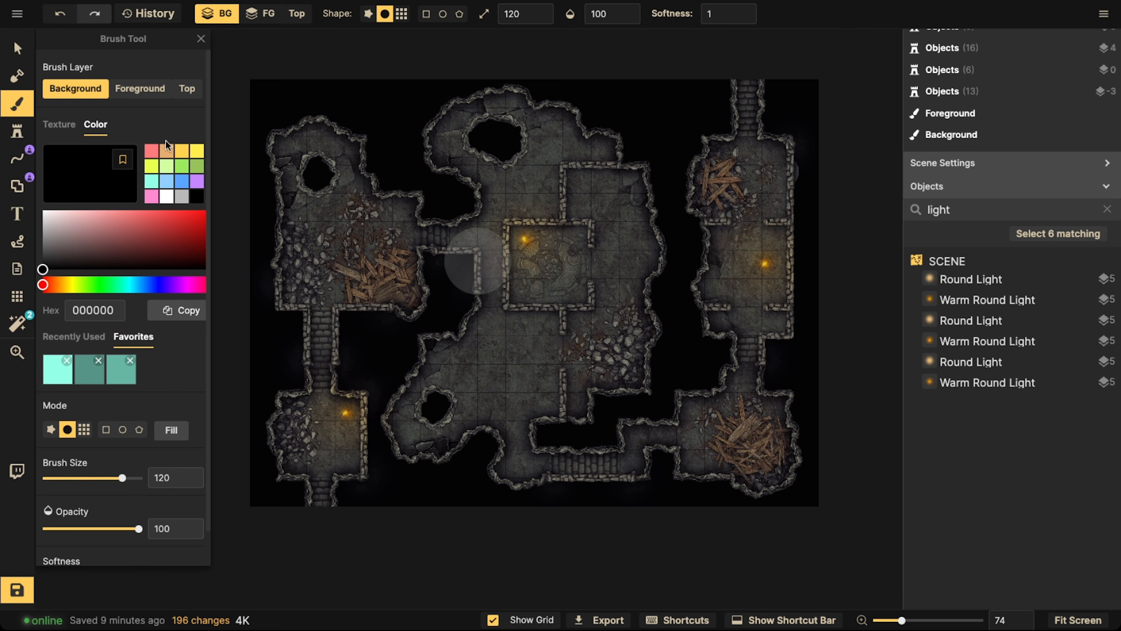
{"action": "left_click", "coordinate": [187, 89]}
{"action": "scroll", "coordinate": [619, 239], "scroll_direction": "down", "scroll_amount": 2}
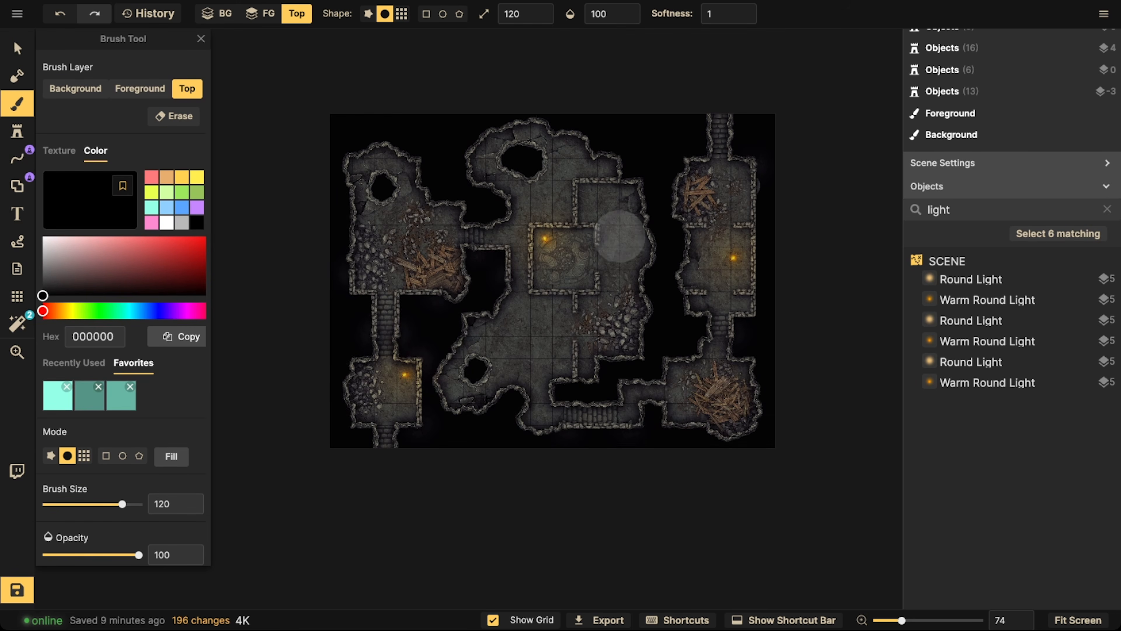
{"action": "key", "text": "]"}
{"action": "key", "text": "]"}
{"action": "key", "text": "]"}
{"action": "key", "text": "]"}
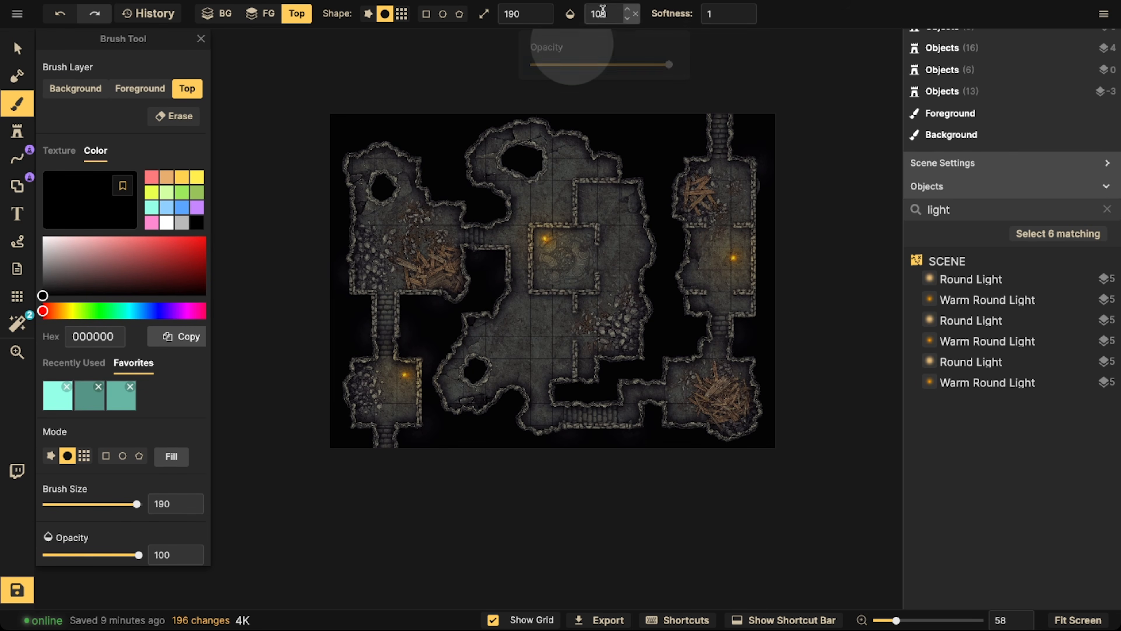
Set the brush opacity to 30 and paint darkness over the cave and the eastern rooms
{"action": "left_click", "coordinate": [602, 10]}
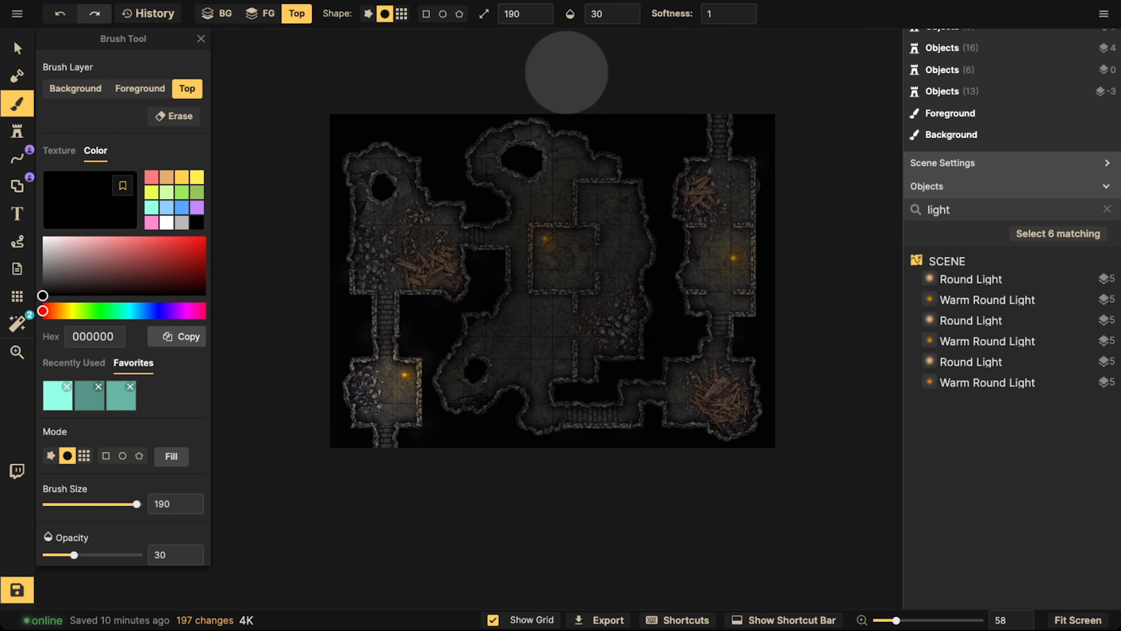
{"action": "left_click_drag", "start_coordinate": [722, 170], "coordinate": [722, 183]}
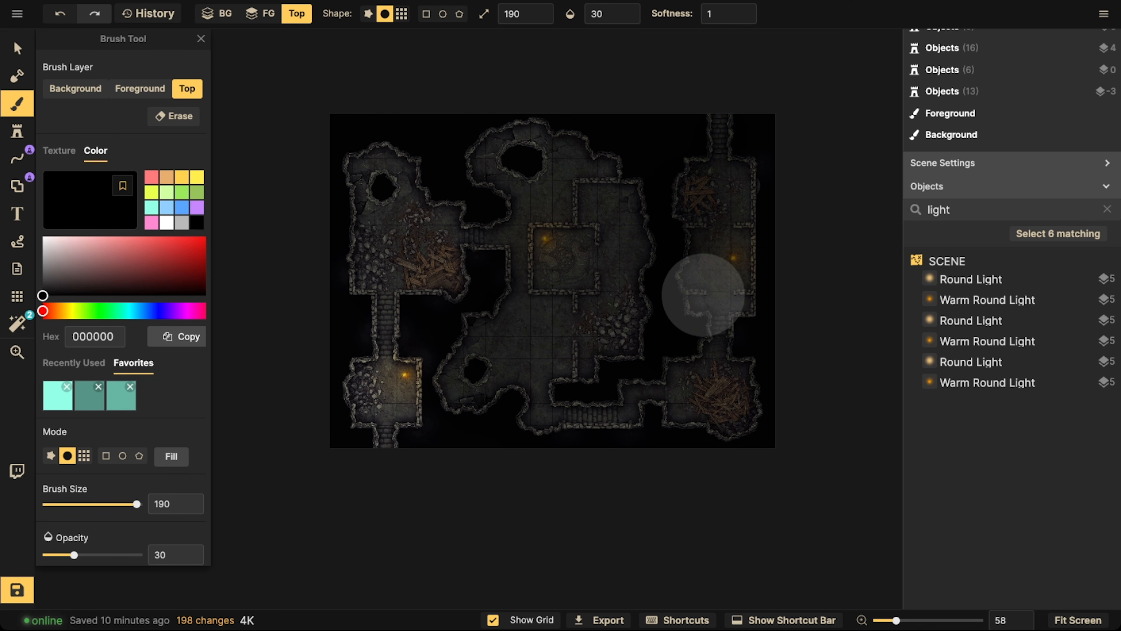
{"action": "left_click", "coordinate": [737, 235]}
Erase the painted darkness around the torches in the inner room and eastern room, using an eraser of size 60 and opacity 30
{"action": "left_click", "coordinate": [172, 117]}
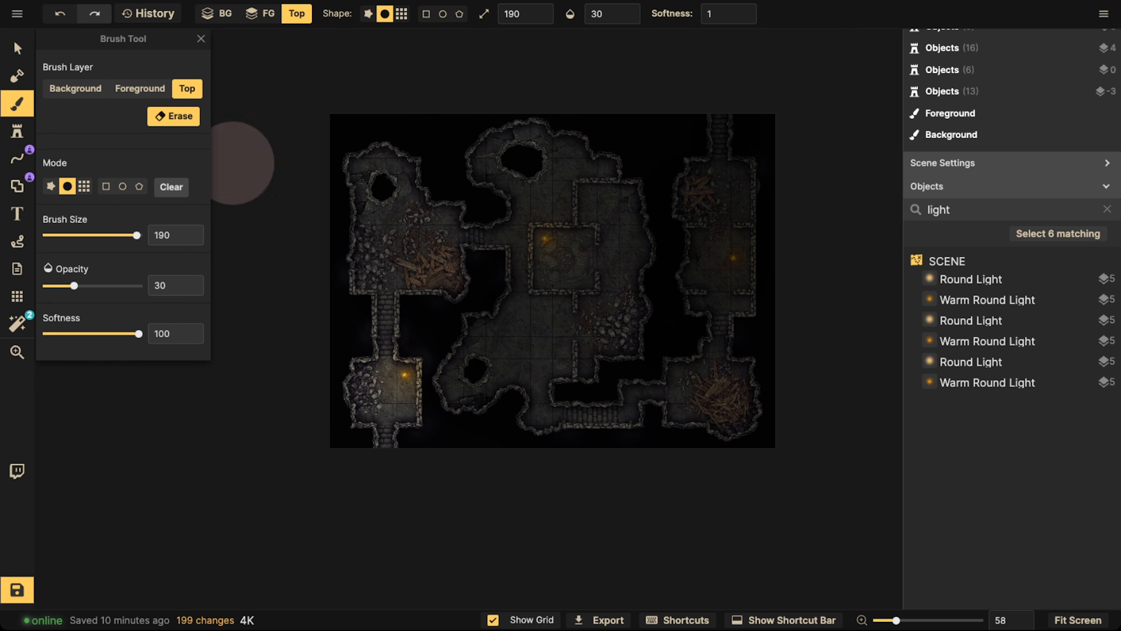
{"action": "scroll", "coordinate": [384, 313], "scroll_direction": "down", "scroll_amount": 7}
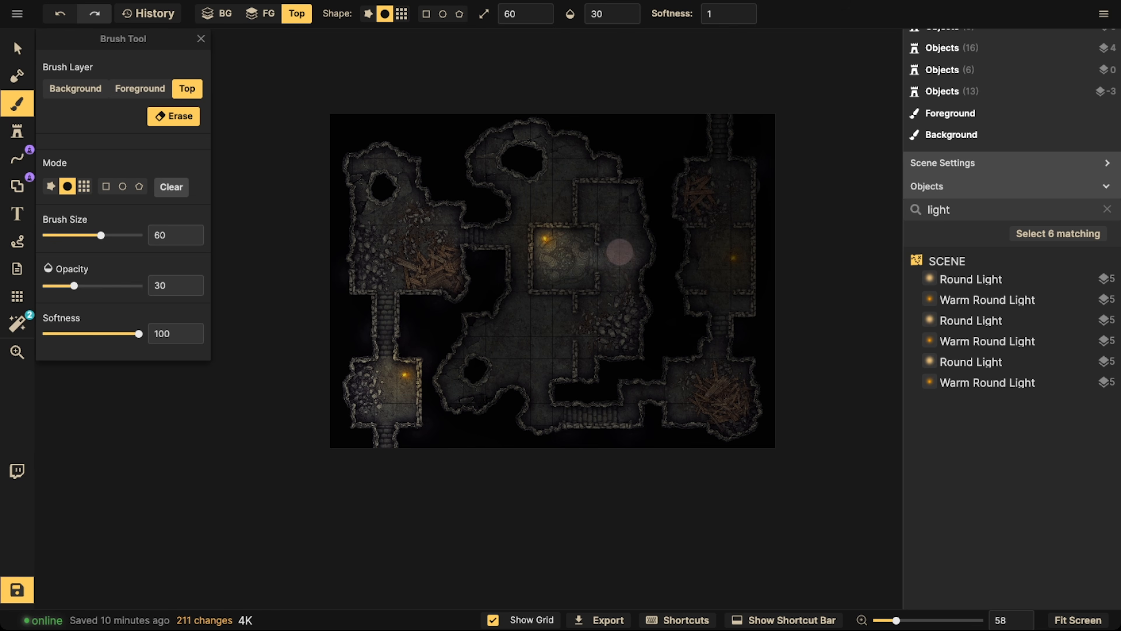
{"action": "scroll", "coordinate": [606, 253], "scroll_direction": "right", "scroll_amount": 5}
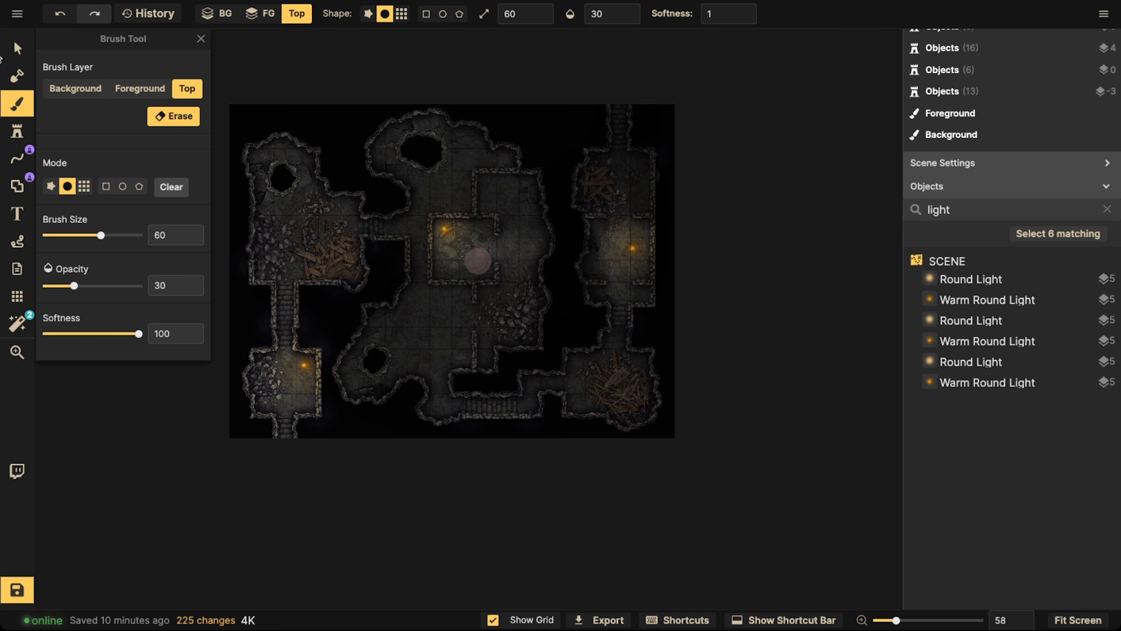
{"action": "left_click", "coordinate": [19, 54]}
{"action": "scroll", "coordinate": [450, 260], "scroll_direction": "up", "scroll_amount": 1}
{"action": "key", "text": "space"}
{"action": "mouse_move", "coordinate": [450, 260]}
{"action": "left_mouse_down"}
{"action": "mouse_move", "coordinate": [545, 263]}
{"action": "mouse_move", "coordinate": [486, 318]}
{"action": "mouse_move", "coordinate": [538, 334]}
{"action": "left_mouse_up"}
{"action": "scroll", "coordinate": [545, 270], "scroll_direction": "up", "scroll_amount": 2}
{"action": "key", "text": "space"}
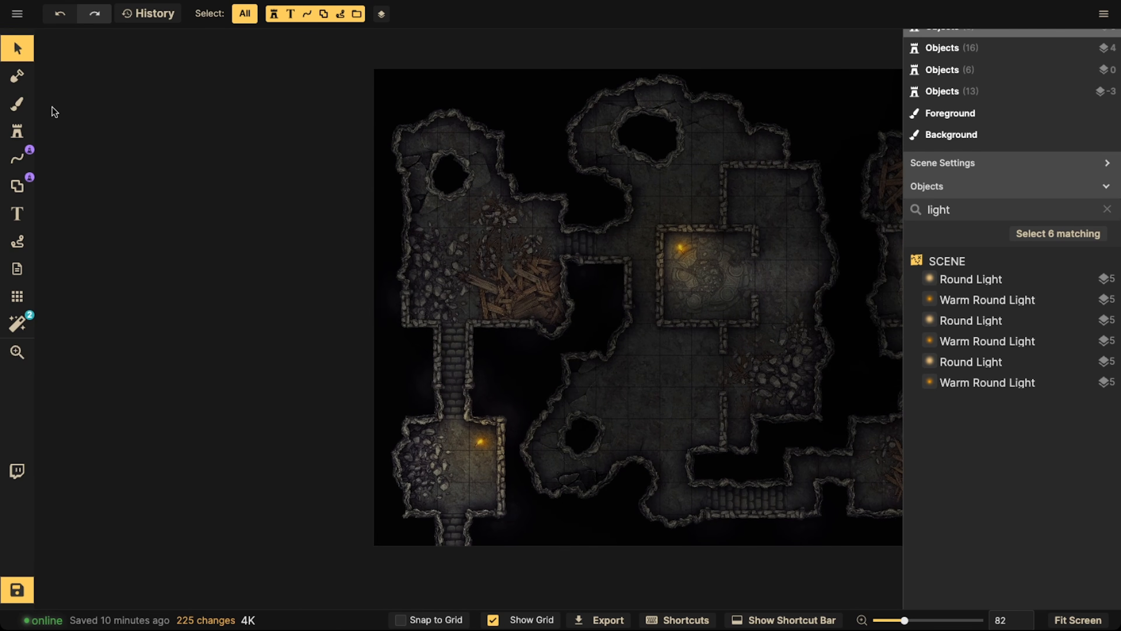
Clear the old stamp catalog search and look up camp in Fantasy Battlemaps
{"action": "left_click", "coordinate": [17, 131]}
{"action": "left_click", "coordinate": [94, 111]}
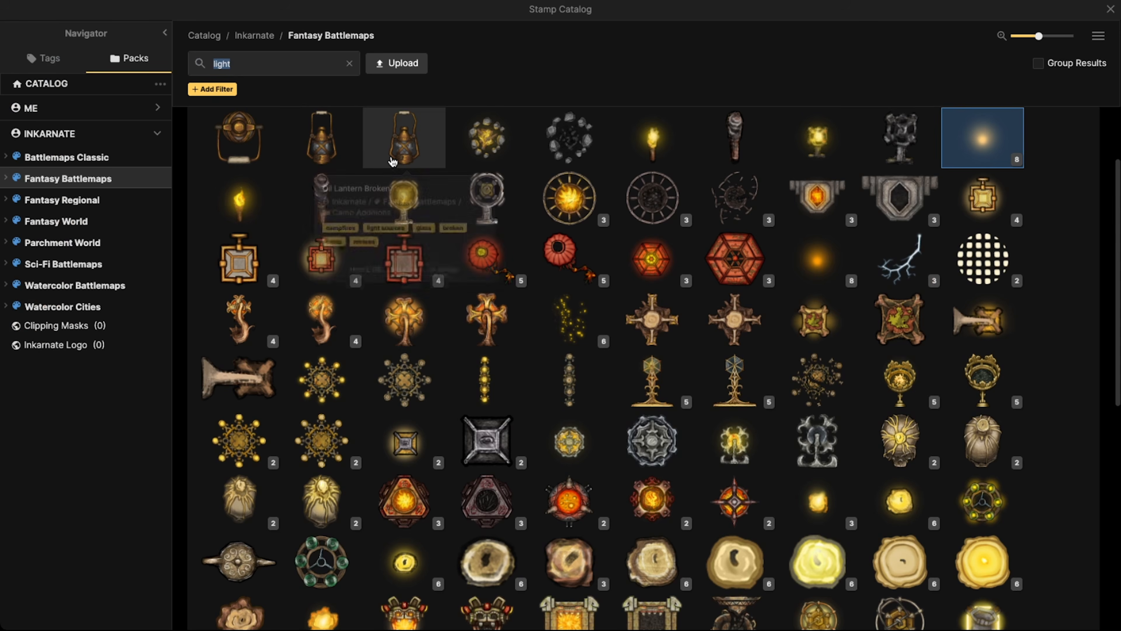
{"action": "left_click", "coordinate": [350, 63]}
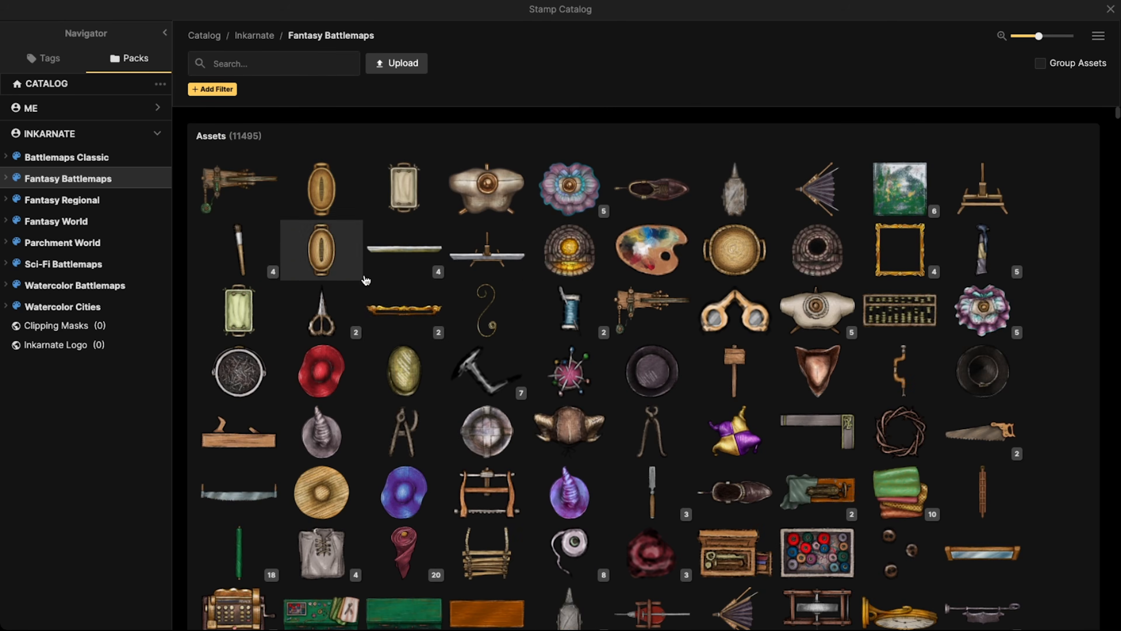
{"action": "scroll", "coordinate": [394, 213], "scroll_direction": "down", "scroll_amount": 2}
{"action": "scroll", "coordinate": [394, 214], "scroll_direction": "up", "scroll_amount": 2}
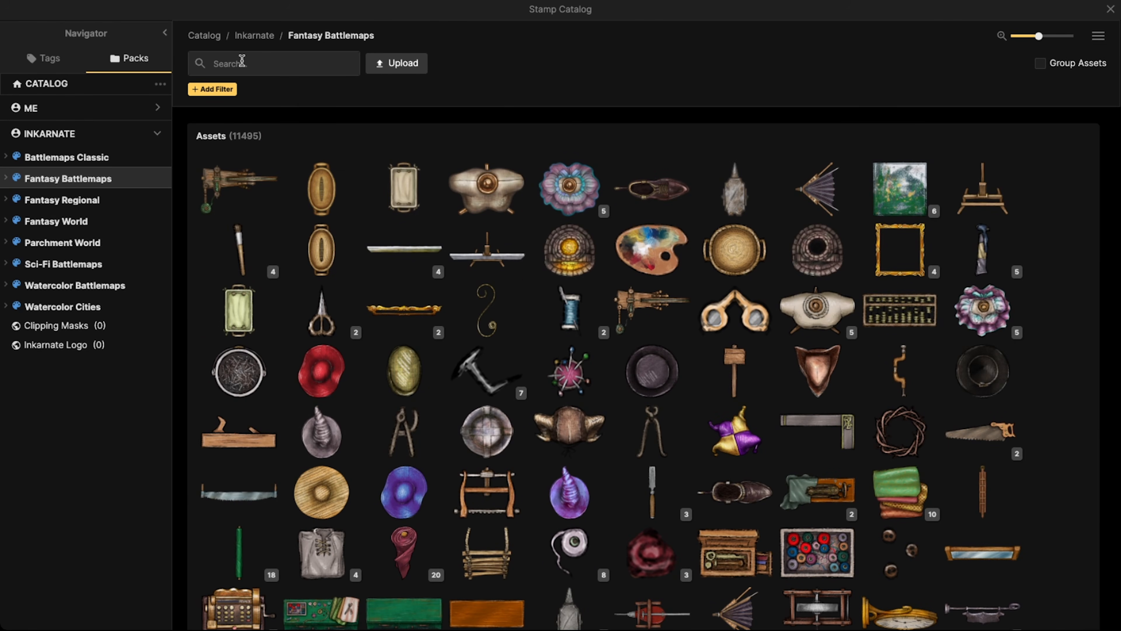
{"action": "type", "text": "camp"}
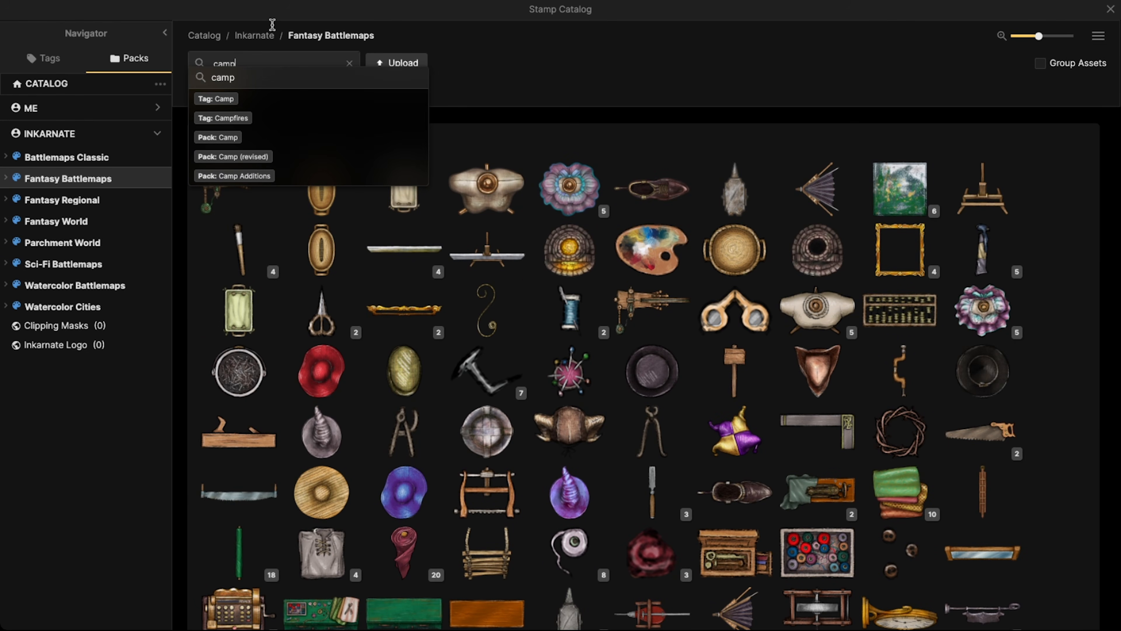
{"action": "key", "text": "Return"}
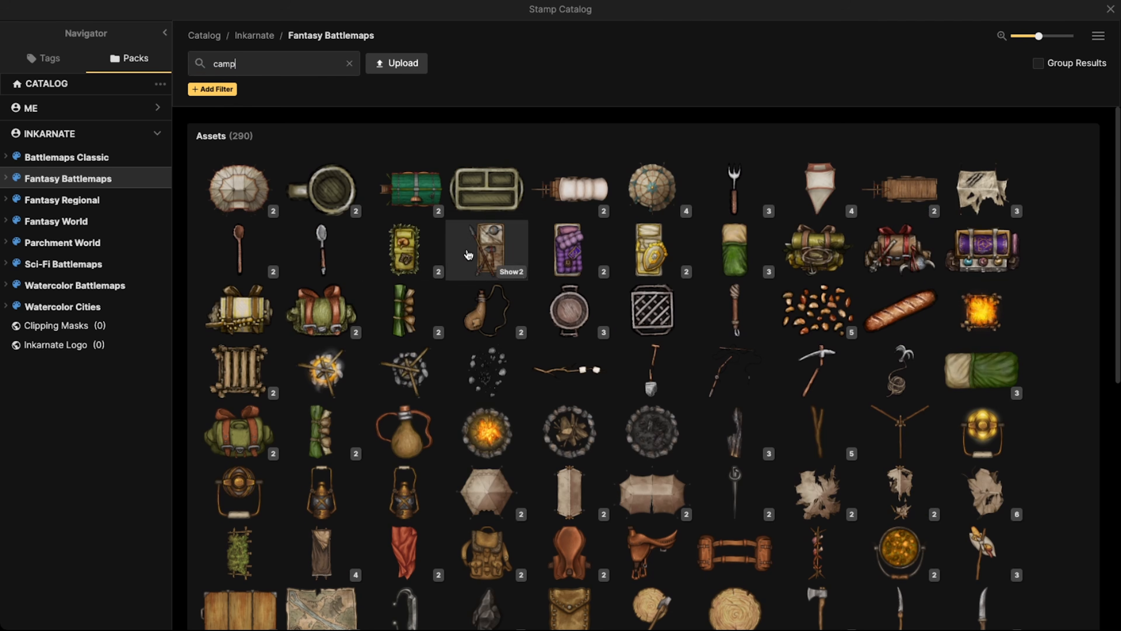
{"action": "scroll", "coordinate": [667, 453], "scroll_direction": "down", "scroll_amount": 10}
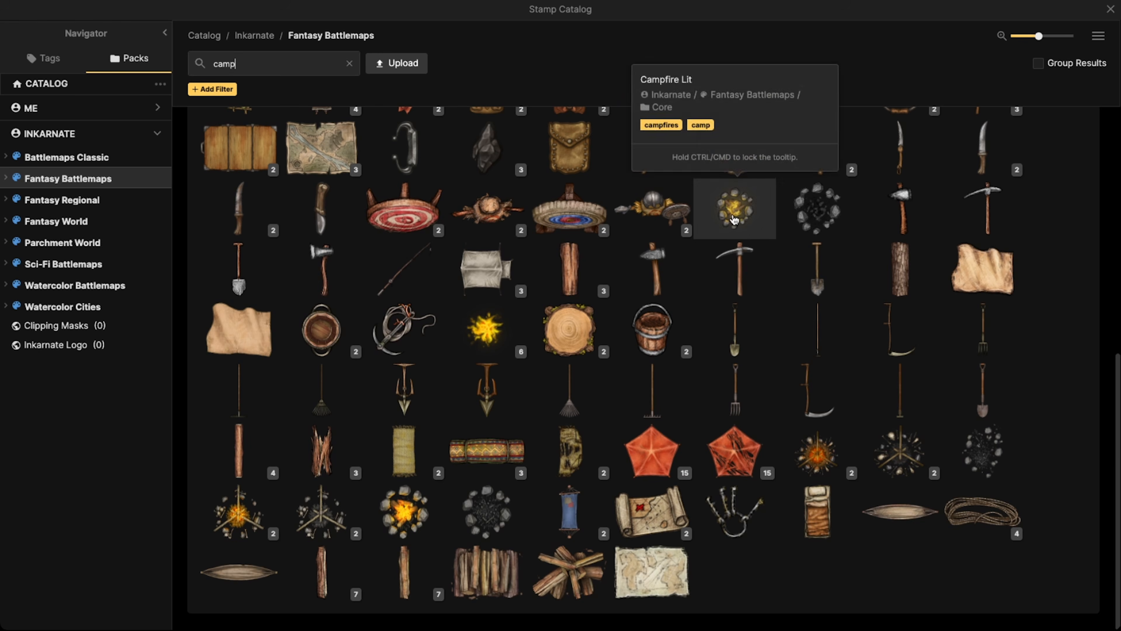
Load the Campfire Lit stamp and reduce its scale to 85 over the central cave
{"action": "left_click", "coordinate": [733, 214]}
{"action": "left_click_drag", "start_coordinate": [450, 295], "coordinate": [402, 291]}
{"action": "scroll", "coordinate": [593, 400], "scroll_direction": "up", "scroll_amount": 3}
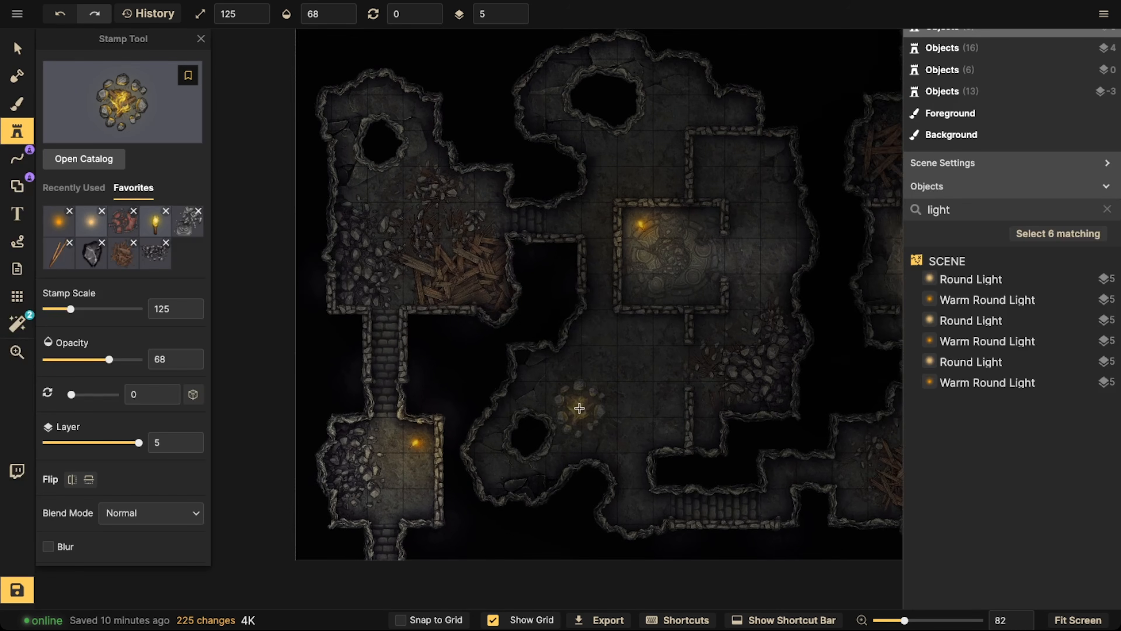
{"action": "left_click_drag", "start_coordinate": [593, 293], "coordinate": [410, 342]}
{"action": "key", "text": "bracketleft"}
{"action": "key", "text": "bracketleft"}
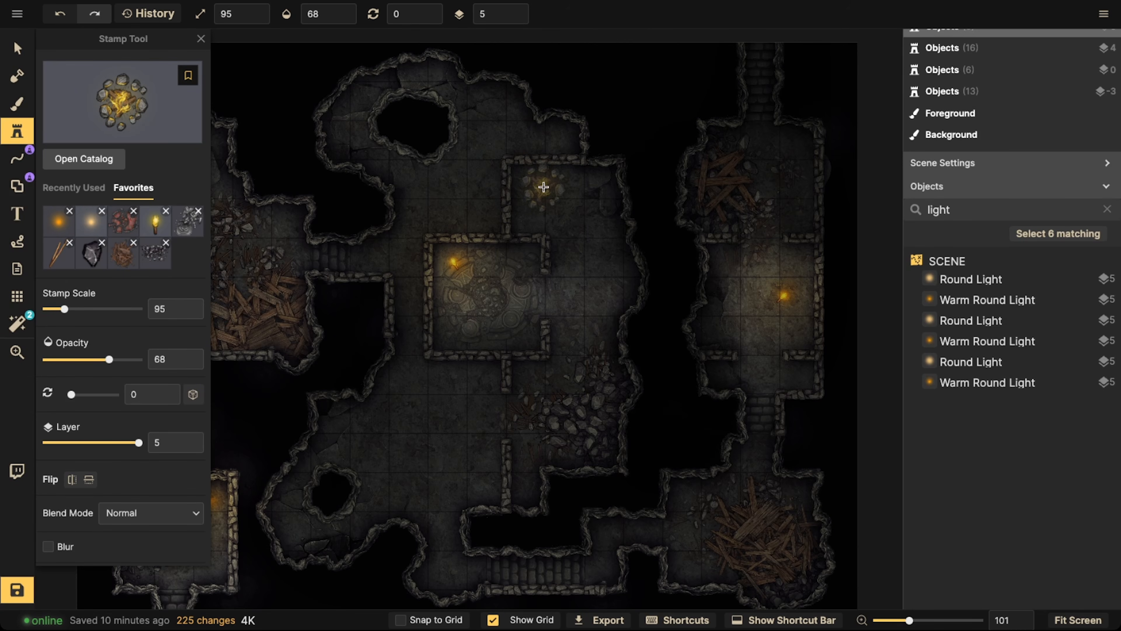
{"action": "key", "text": "bracketleft"}
{"action": "key", "text": "bracketleft"}
{"action": "left_click_drag", "start_coordinate": [548, 423], "coordinate": [689, 343]}
{"action": "scroll", "coordinate": [607, 347], "scroll_direction": "up", "scroll_amount": 1}
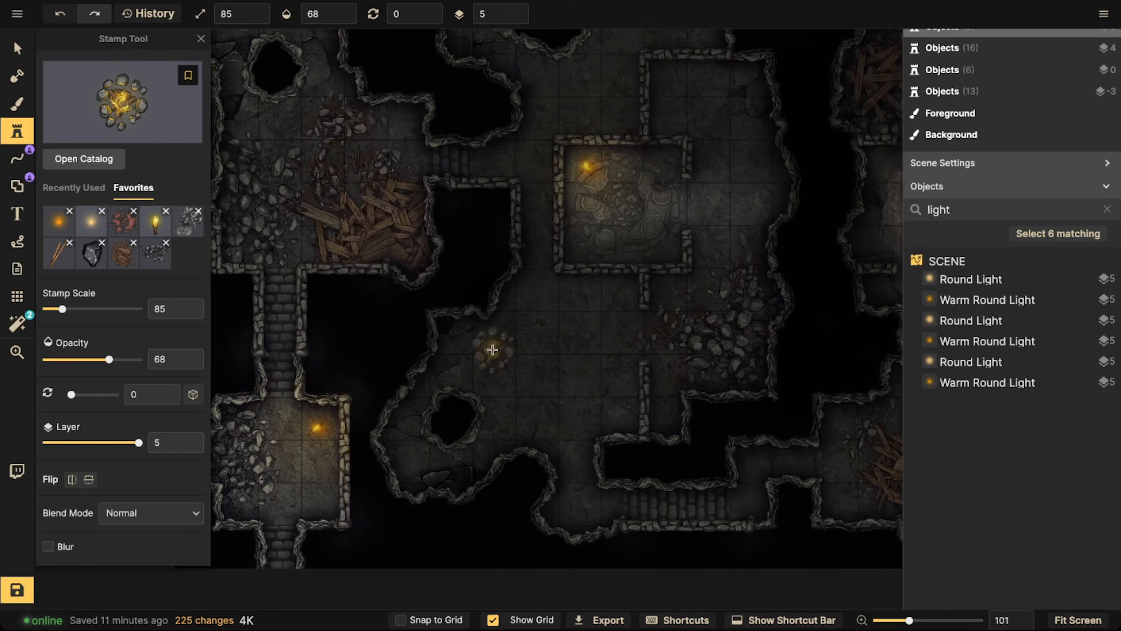
Reduce the campfire stamp's scale to 55 near the small pit in the southern part of the central cave
{"action": "scroll", "coordinate": [482, 340], "scroll_direction": "up", "scroll_amount": 5}
{"action": "key", "text": "bracketleft"}
{"action": "key", "text": "bracketleft"}
{"action": "key", "text": "bracketleft"}
{"action": "key", "text": "comma"}
{"action": "key", "text": "comma"}
{"action": "key", "text": "comma"}
{"action": "key", "text": "comma"}
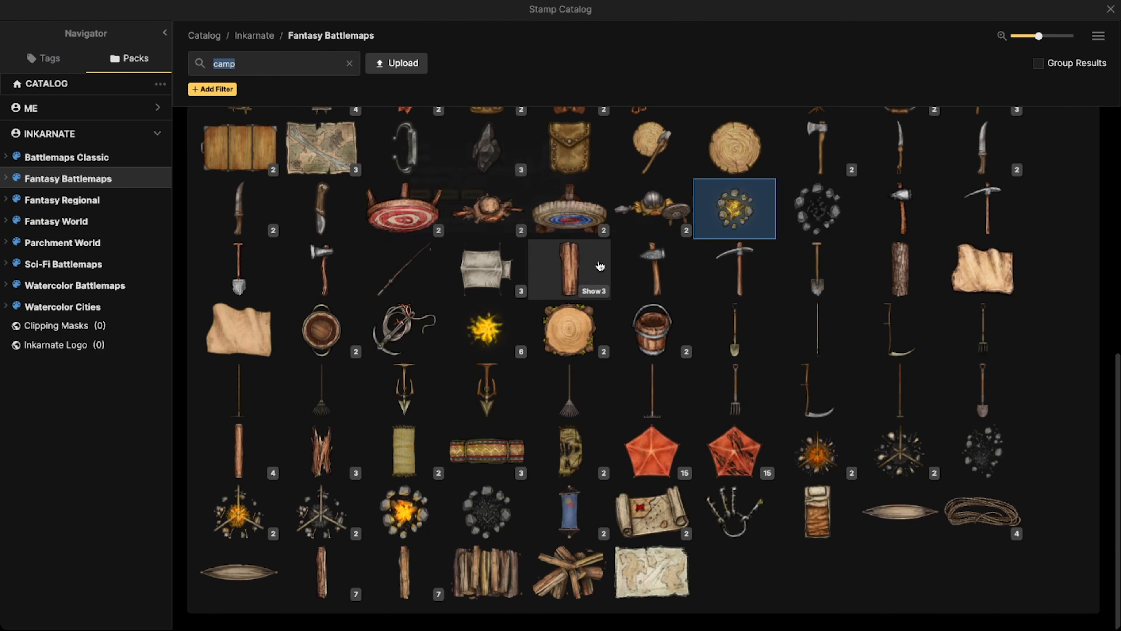
Switch to the unlit stone-ring campfire stamp and place it at scale 55 northeast of the small pit
{"action": "left_click", "coordinate": [820, 214]}
{"action": "scroll", "coordinate": [511, 418], "scroll_direction": "up", "scroll_amount": 3}
{"action": "scroll", "coordinate": [488, 407], "scroll_direction": "up", "scroll_amount": 2}
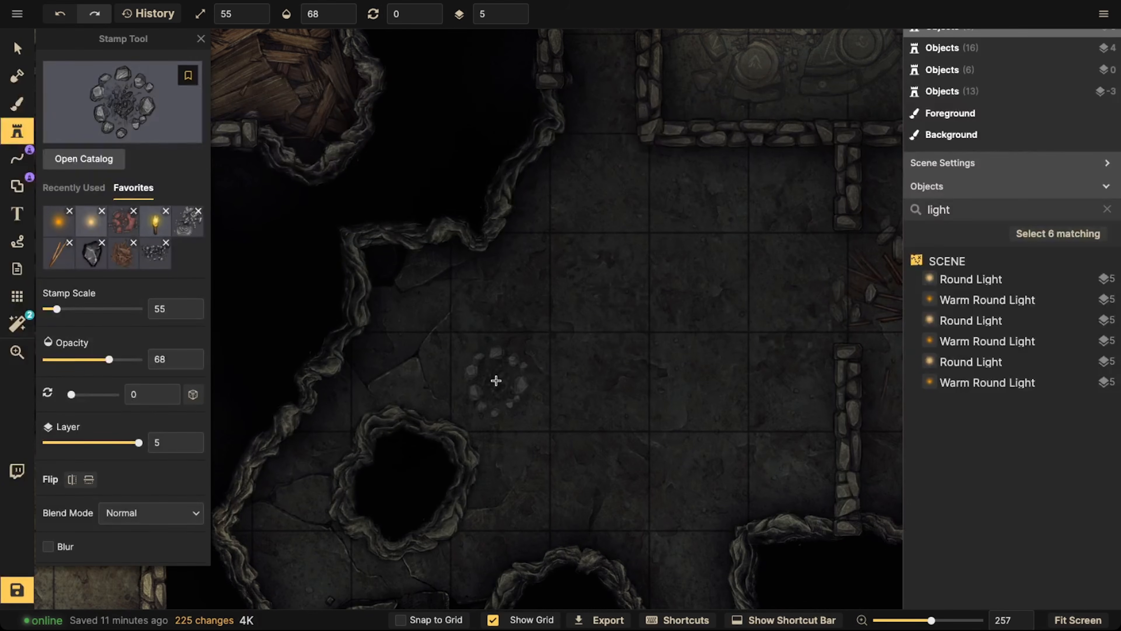
{"action": "left_click", "coordinate": [500, 377]}
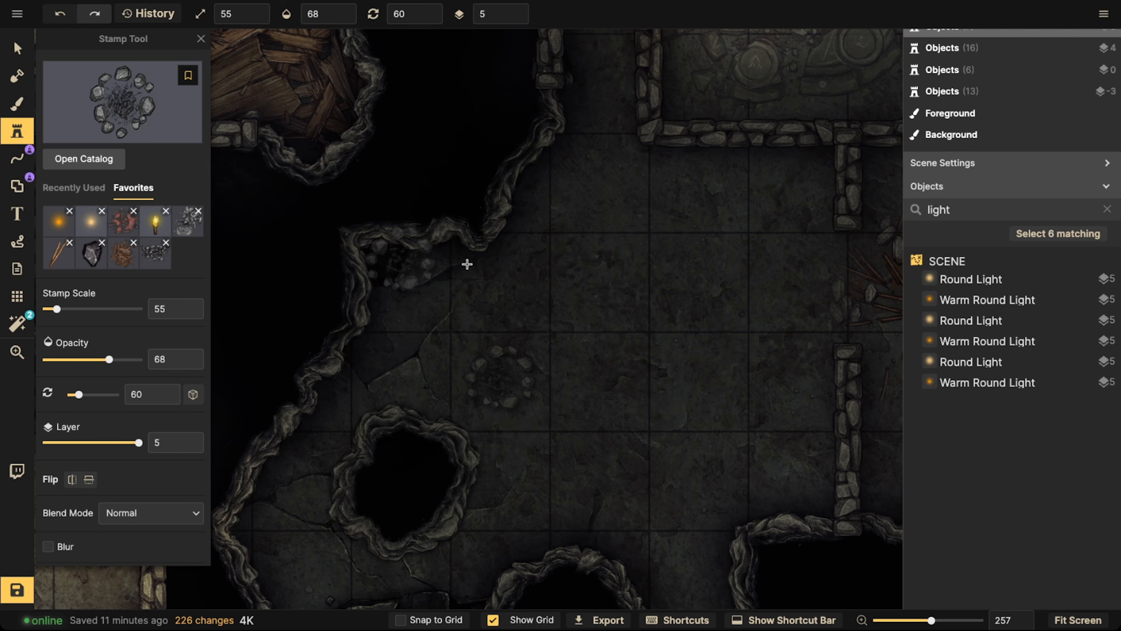
Search the catalog for logs and place the thick log stamp at scale 45 and rotation 126 just above the campfire
{"action": "left_click", "coordinate": [186, 100]}
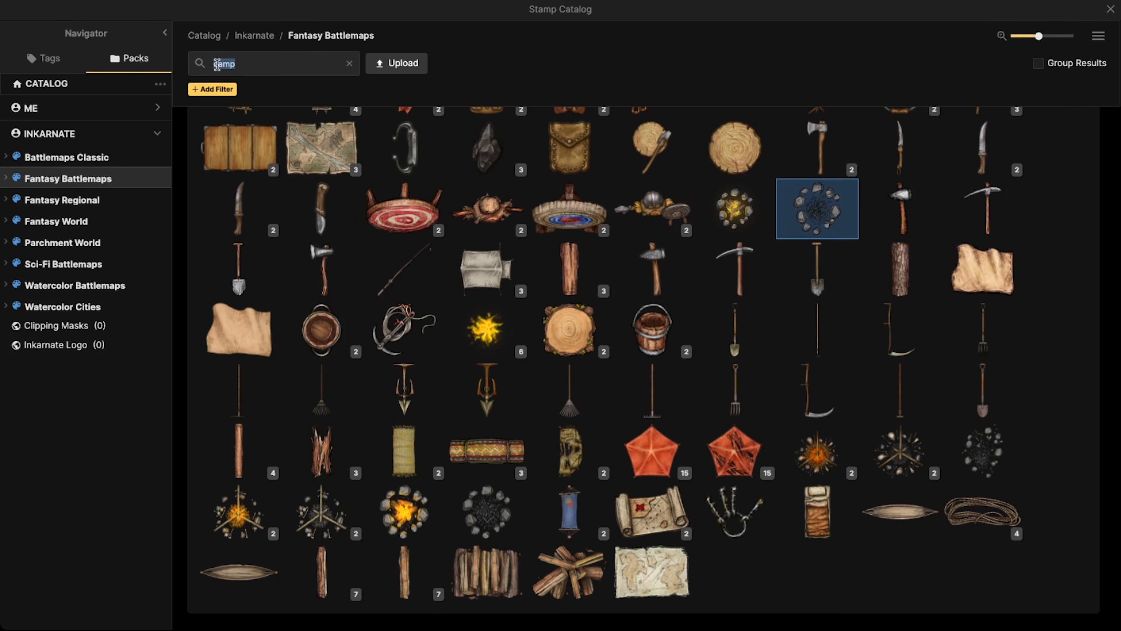
{"action": "type", "text": "logs"}
{"action": "key", "text": "Return"}
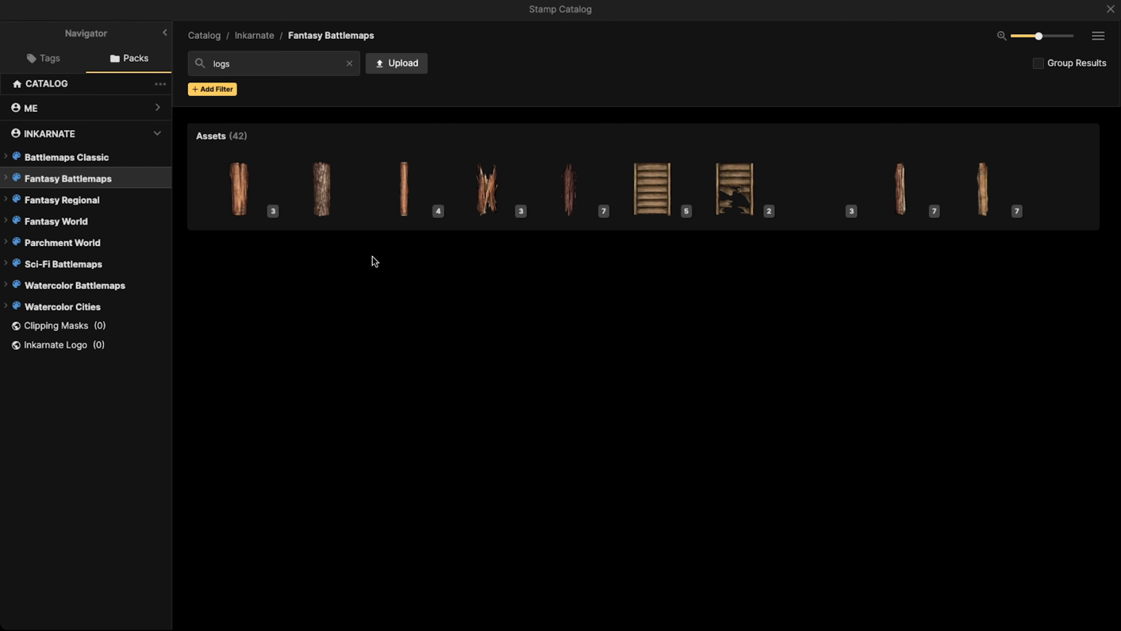
{"action": "left_click", "coordinate": [240, 194]}
{"action": "scroll", "coordinate": [536, 336], "scroll_direction": "down", "scroll_amount": 4}
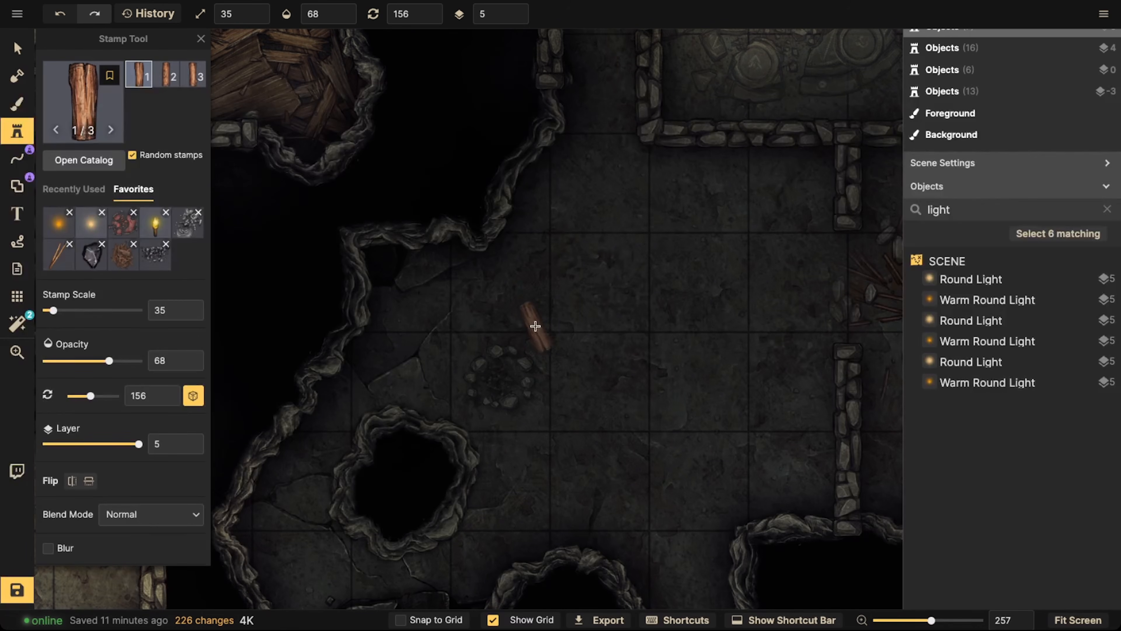
{"action": "left_click", "coordinate": [531, 324]}
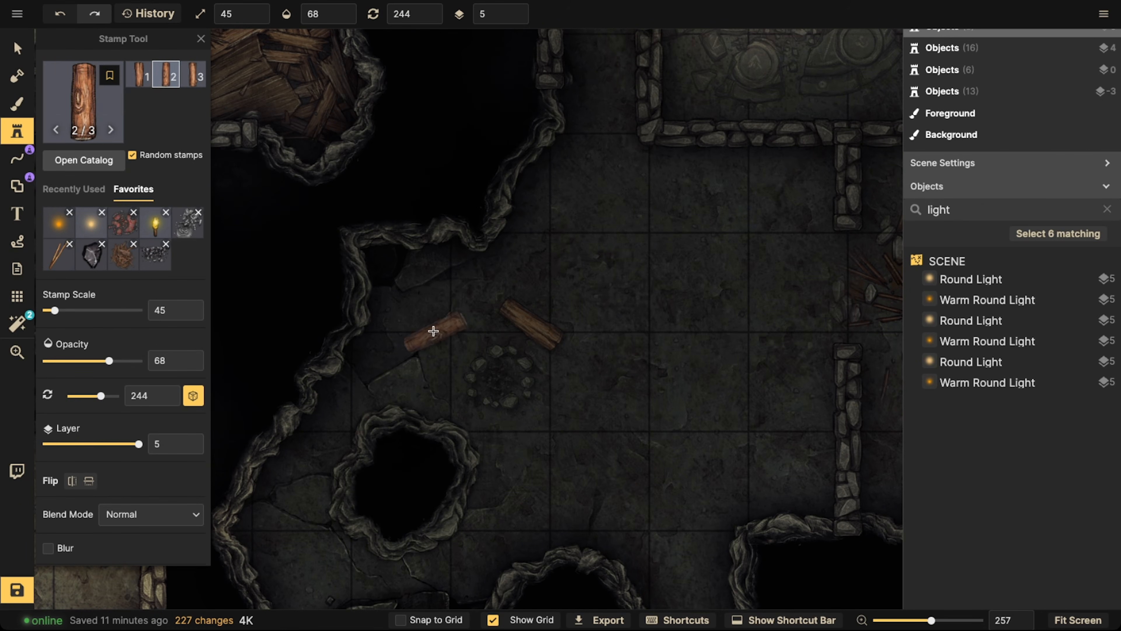
Lower the placed log's brightness and add a second log at scale 45 and rotation 214 northwest of the campfire
{"action": "key", "text": "v"}
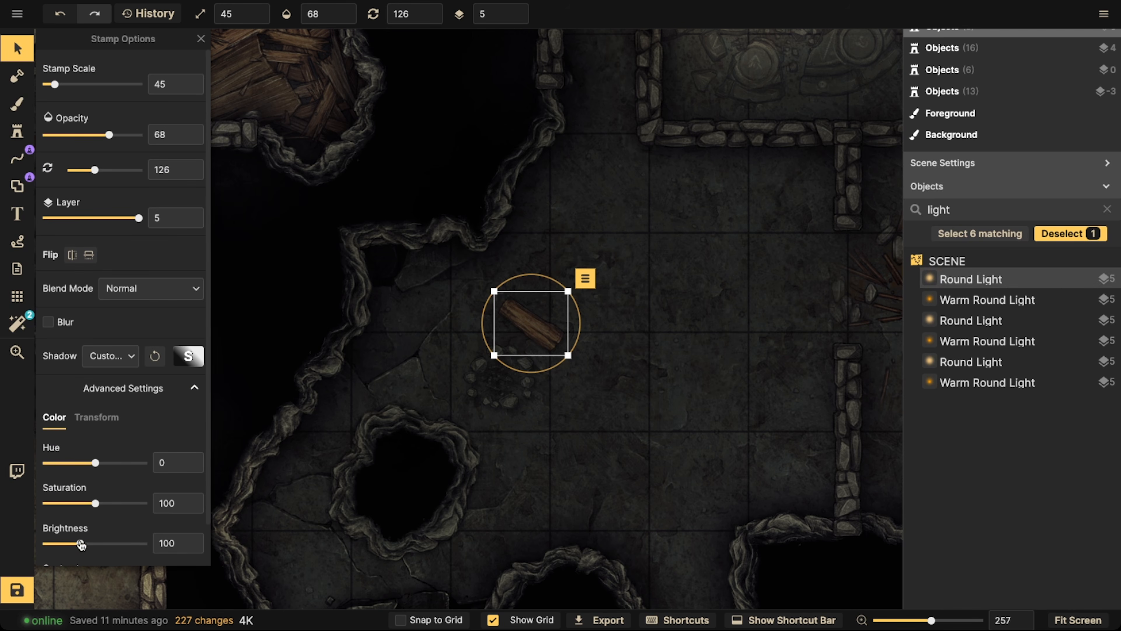
{"action": "left_click", "coordinate": [16, 131]}
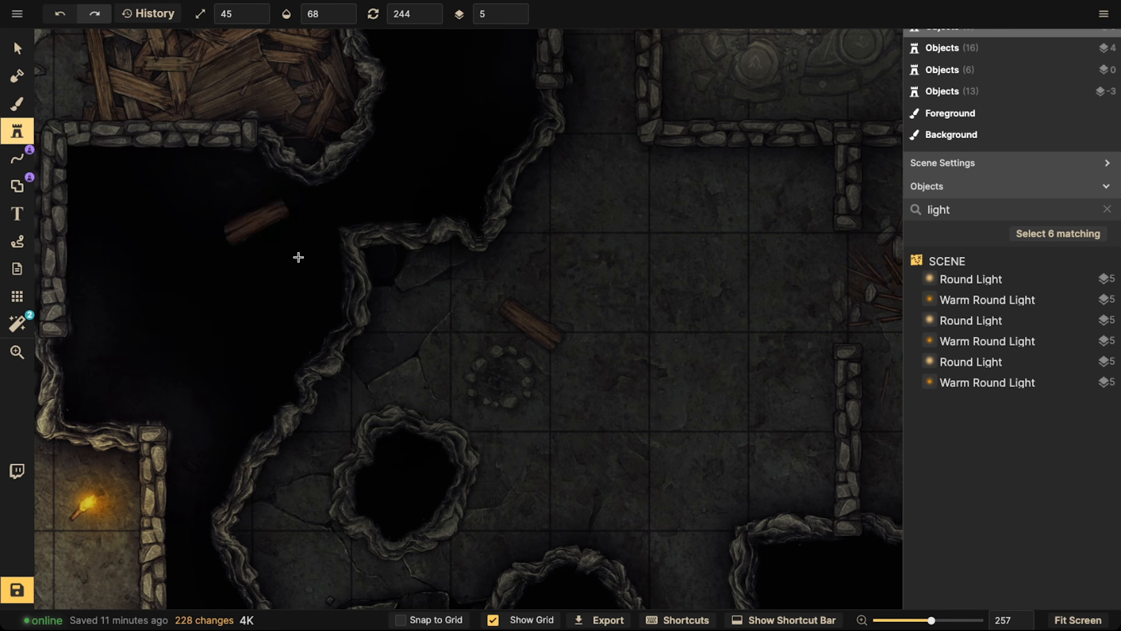
{"action": "scroll", "coordinate": [438, 338], "scroll_direction": "down", "scroll_amount": 1}
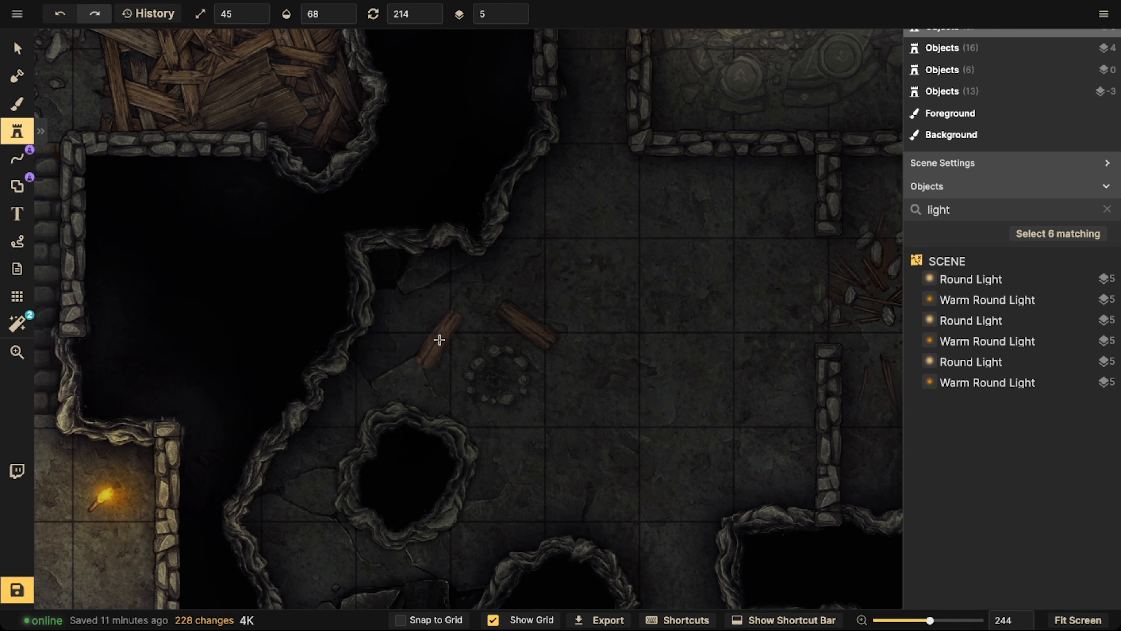
{"action": "left_click", "coordinate": [439, 339]}
{"action": "left_click", "coordinate": [17, 48]}
{"action": "left_click", "coordinate": [473, 269]}
{"action": "scroll", "coordinate": [473, 269], "scroll_direction": "down", "scroll_amount": 10}
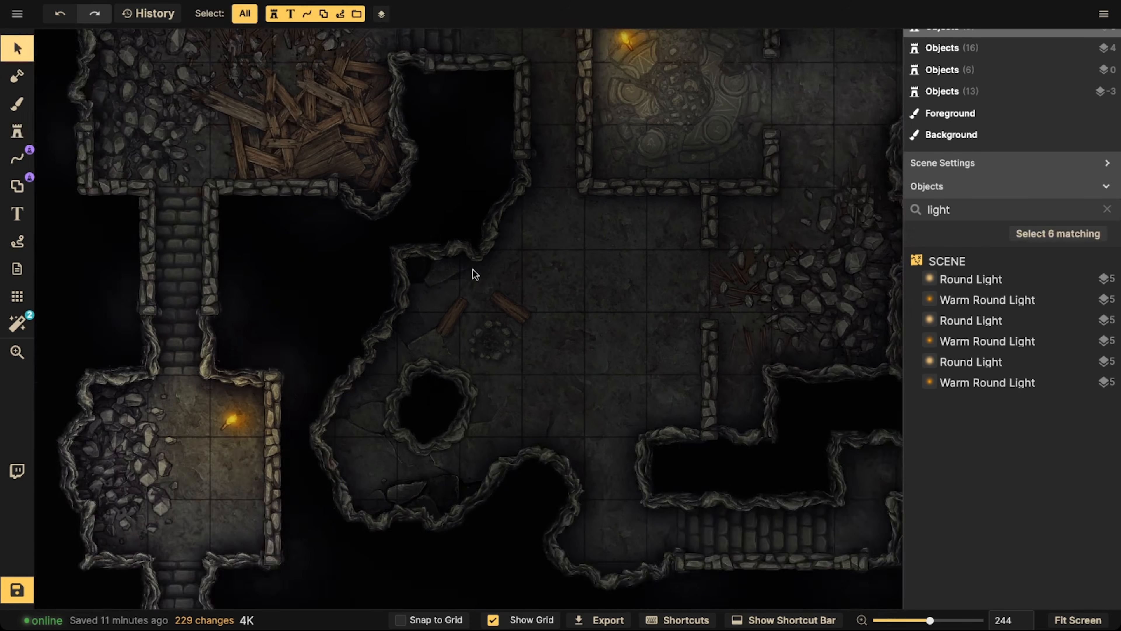
Search the Fantasy Battlemaps stamp catalog for chest
{"action": "key", "text": "space"}
{"action": "left_click_drag", "start_coordinate": [576, 261], "coordinate": [585, 306]}
{"action": "left_click_drag", "start_coordinate": [461, 239], "coordinate": [643, 429]}
{"action": "left_click", "coordinate": [22, 135]}
{"action": "left_click", "coordinate": [52, 115]}
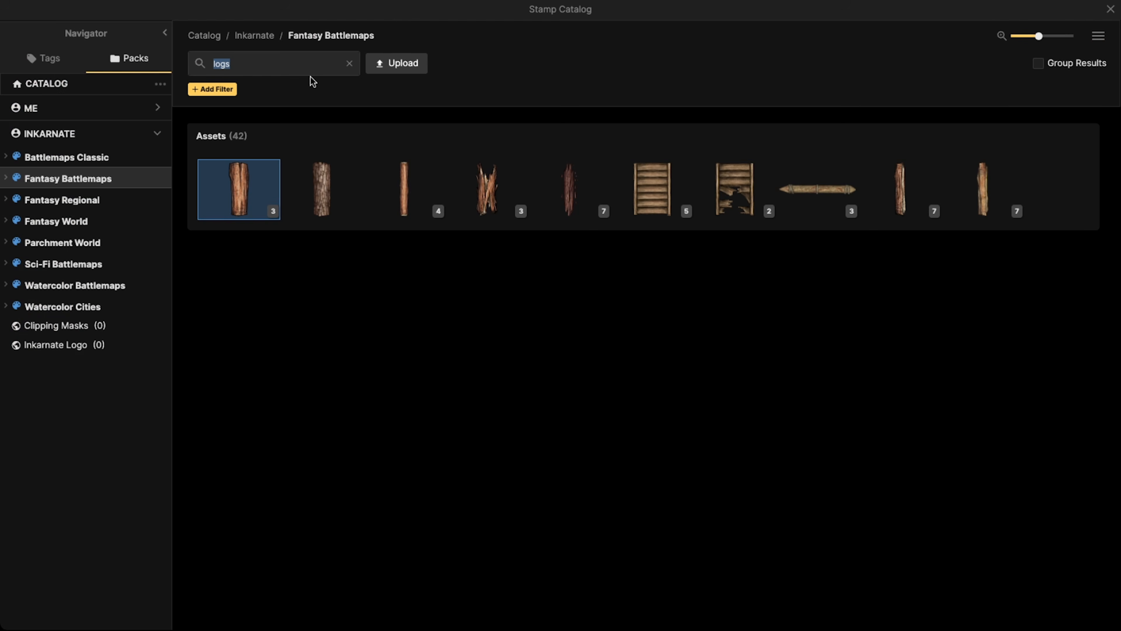
{"action": "type", "text": "chest"}
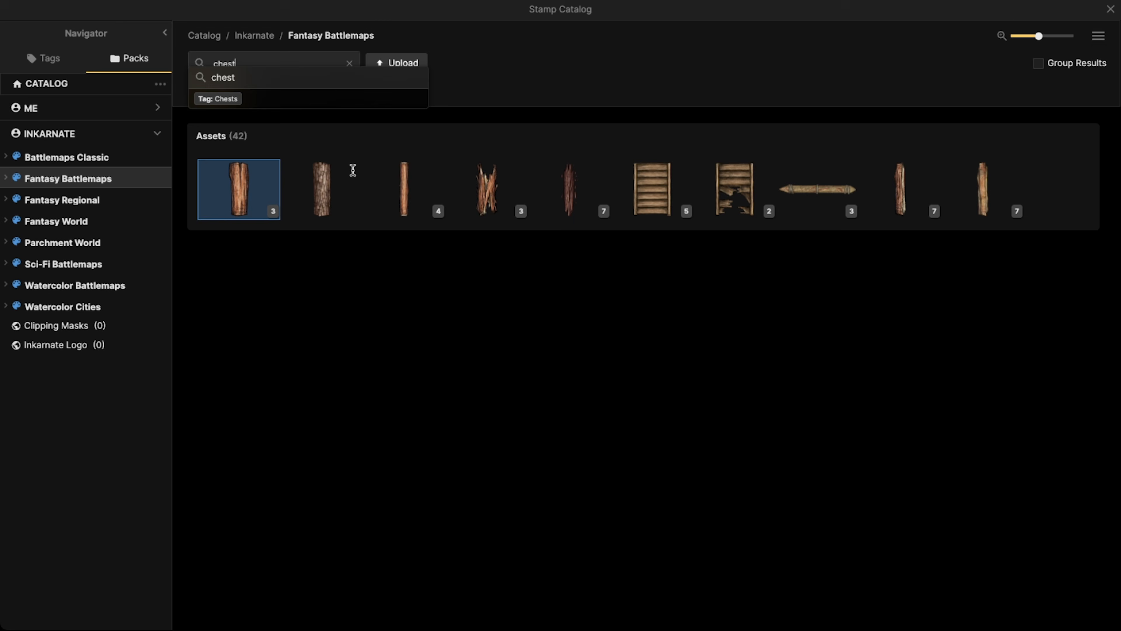
{"action": "key", "text": "Return"}
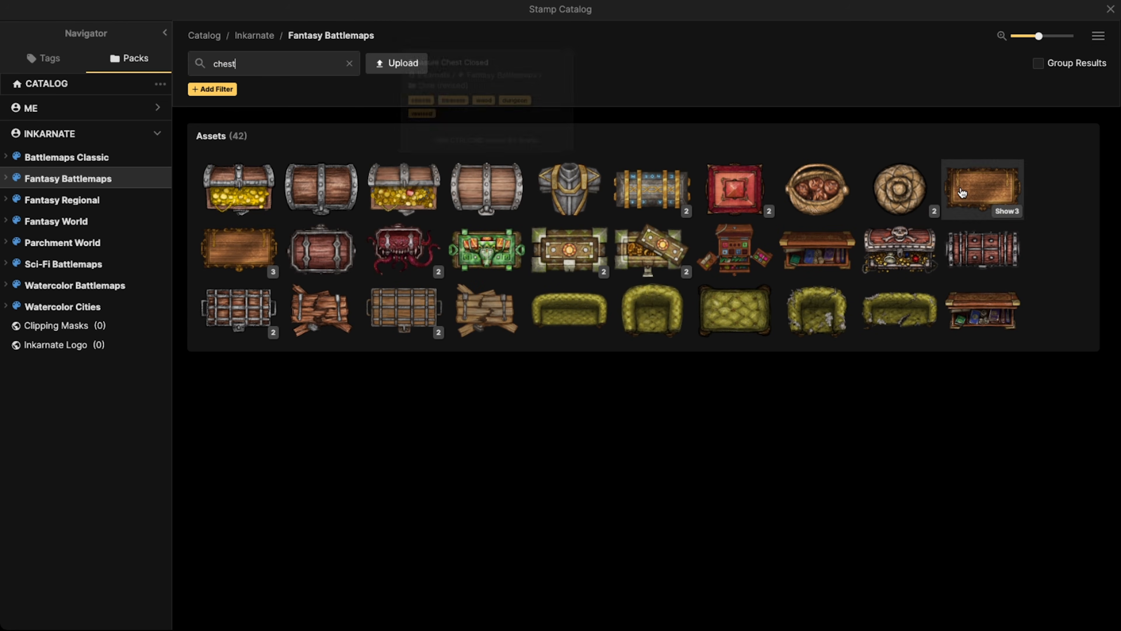
Choose the wooden chest stamp's second variant, set its brightness to 77, and place it at scale 45 north of the northwest cave's pit
{"action": "left_click", "coordinate": [248, 311]}
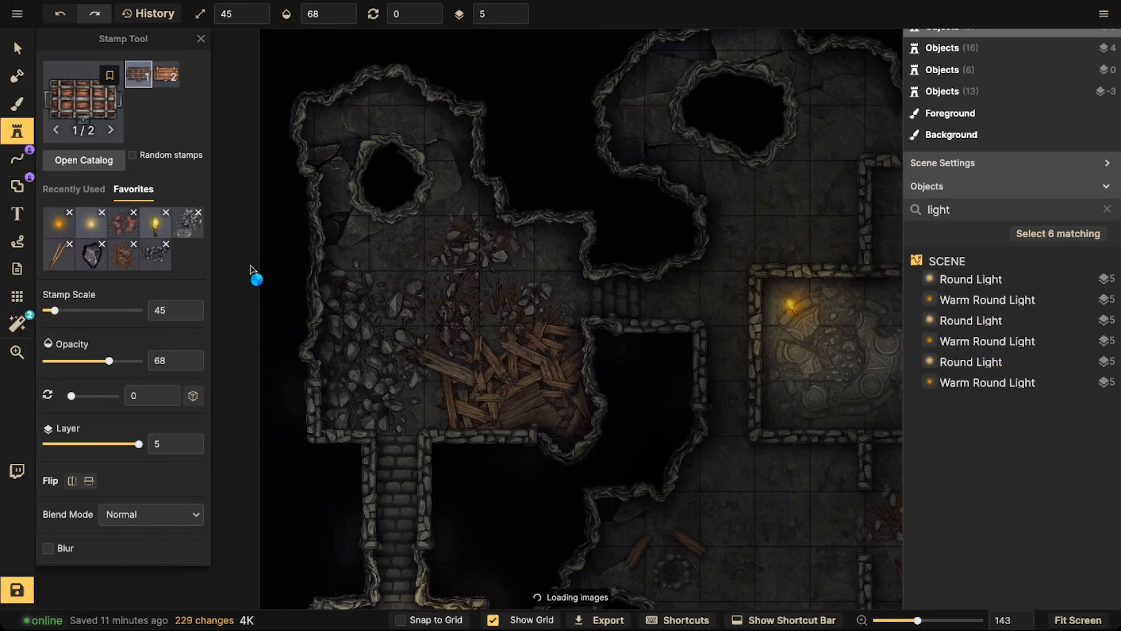
{"action": "left_click", "coordinate": [172, 79]}
{"action": "key", "text": "space"}
{"action": "left_click_drag", "start_coordinate": [396, 266], "coordinate": [358, 245]}
{"action": "key", "text": "space"}
{"action": "left_click_drag", "start_coordinate": [428, 318], "coordinate": [514, 75]}
{"action": "scroll", "coordinate": [124, 404], "scroll_direction": "down", "scroll_amount": 6}
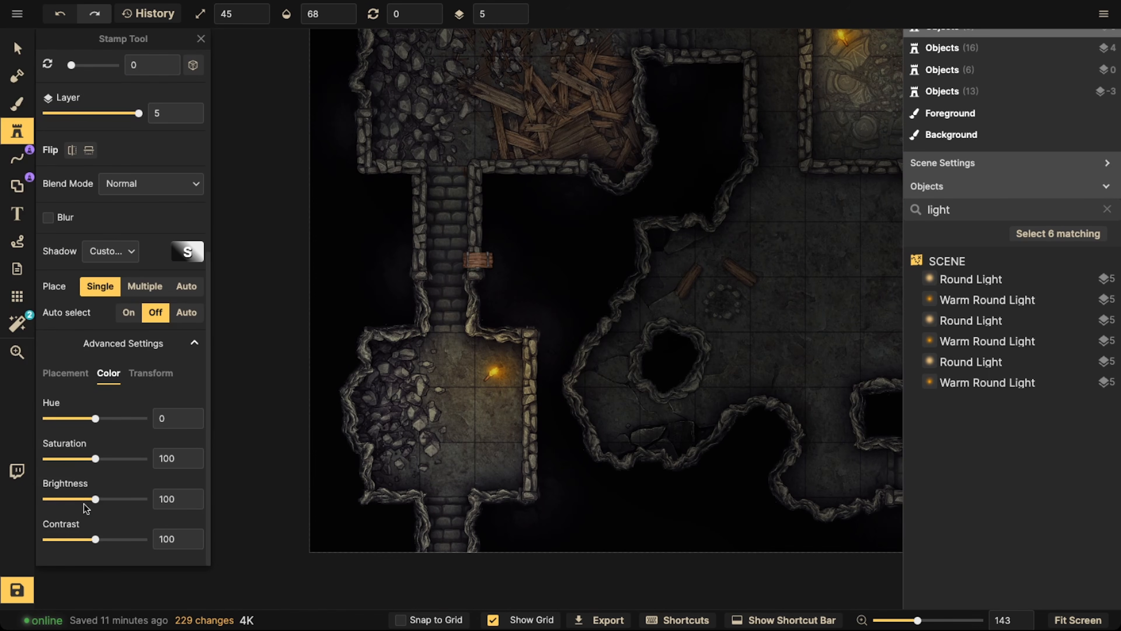
{"action": "left_click", "coordinate": [83, 500]}
{"action": "scroll", "coordinate": [483, 308], "scroll_direction": "up", "scroll_amount": 4}
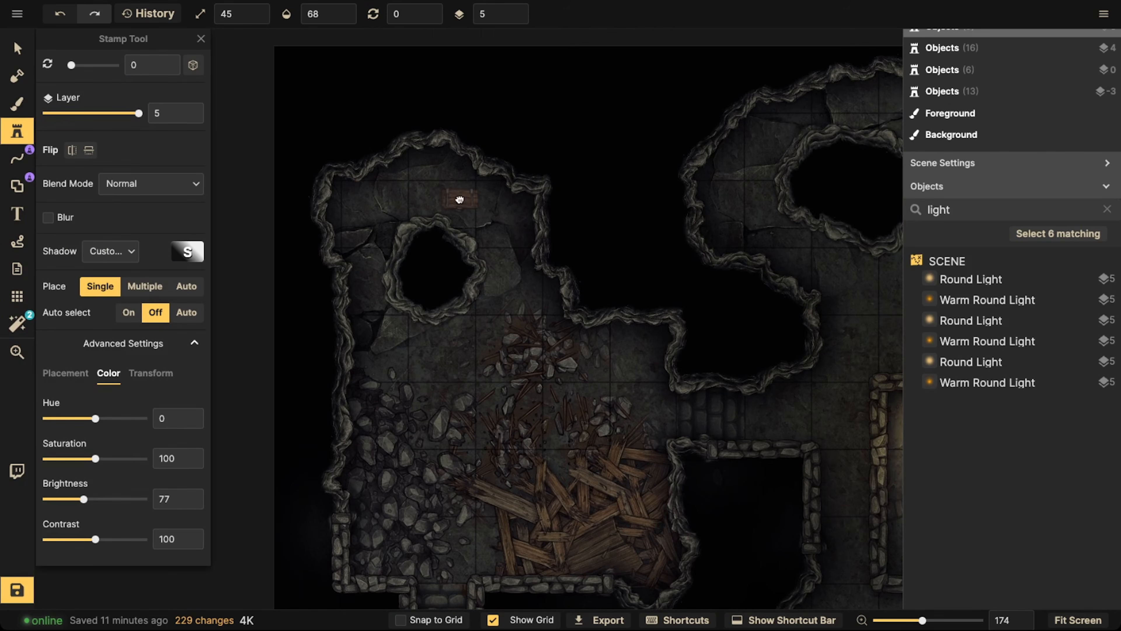
{"action": "left_click", "coordinate": [427, 164]}
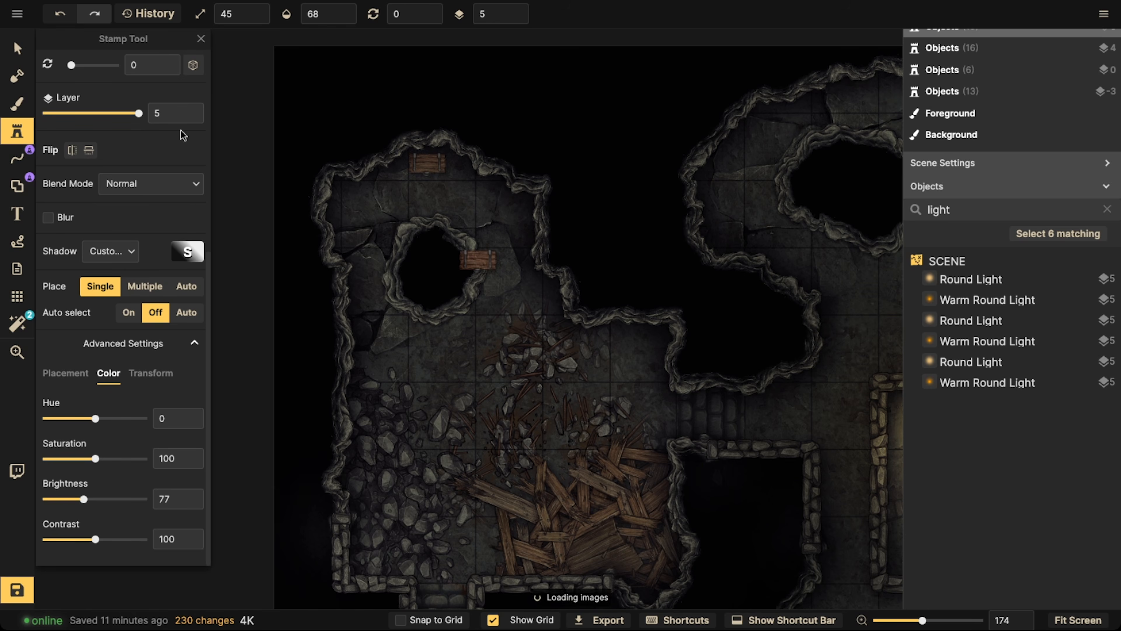
Nudge the placed chest slightly to the southeast, away from the cave's northern wall
{"action": "left_click", "coordinate": [18, 49]}
{"action": "left_click", "coordinate": [425, 332]}
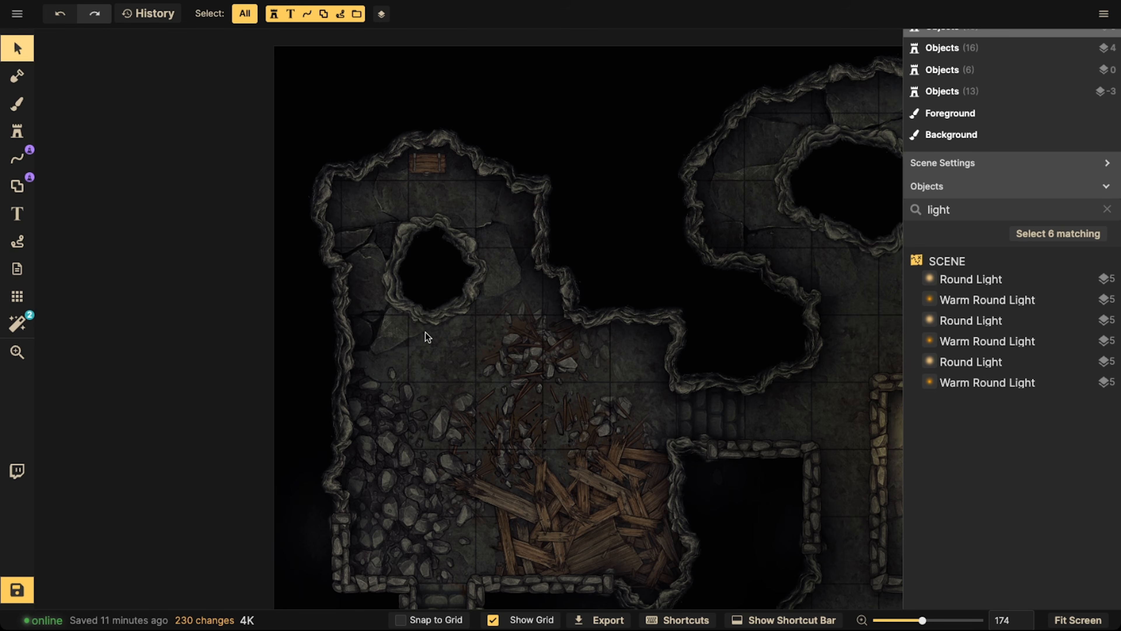
{"action": "left_click", "coordinate": [424, 164]}
{"action": "left_click_drag", "start_coordinate": [426, 165], "coordinate": [430, 168]}
{"action": "key", "text": "Escape"}
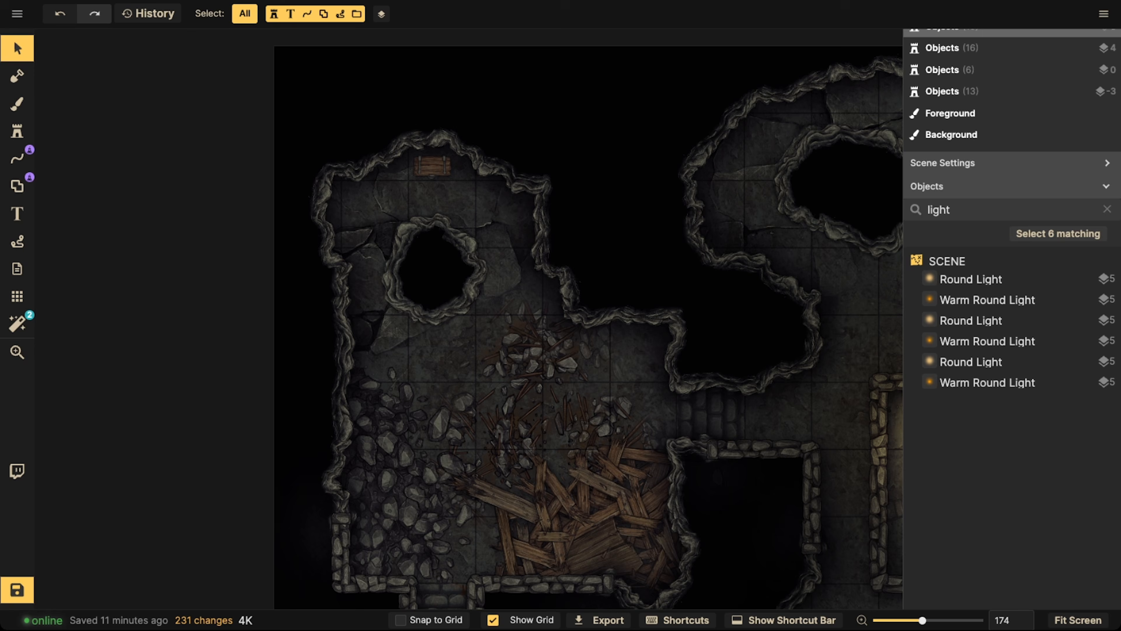
Place the iron-banded chest variant at scale 45 and rotation 90 beside the wall stub south of the summoning circle room
{"action": "left_click", "coordinate": [16, 132]}
{"action": "left_click_drag", "start_coordinate": [517, 428], "coordinate": [215, 241]}
{"action": "key", "text": "Left"}
{"action": "left_click_drag", "start_coordinate": [541, 143], "coordinate": [309, 360]}
{"action": "left_click_drag", "start_coordinate": [432, 472], "coordinate": [474, 326]}
{"action": "left_click_drag", "start_coordinate": [429, 430], "coordinate": [519, 261]}
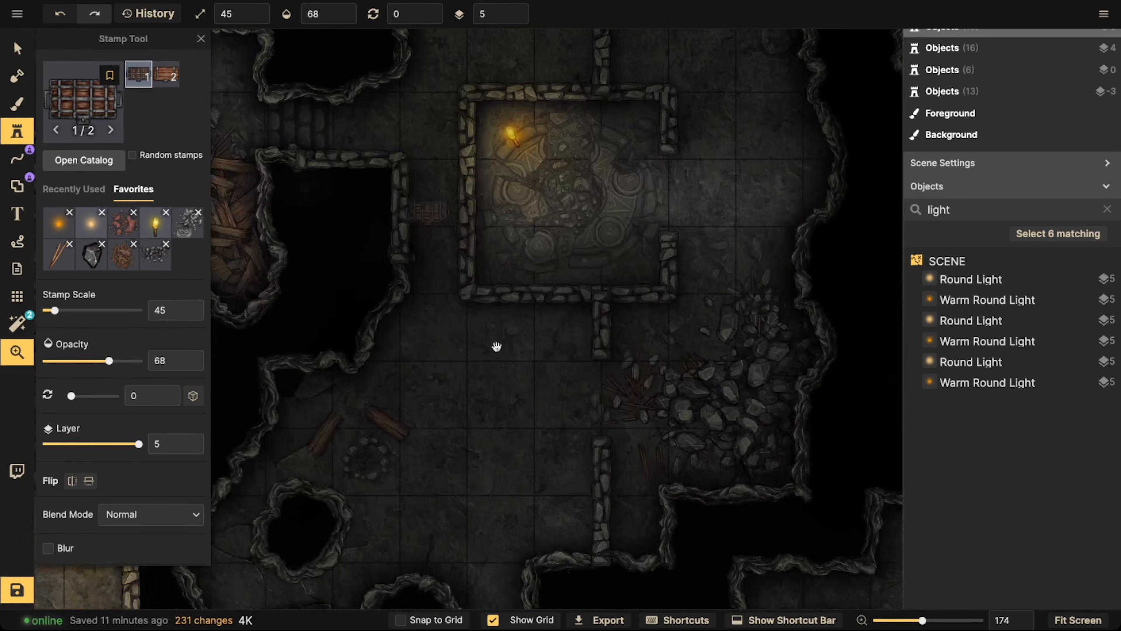
{"action": "scroll", "coordinate": [568, 324], "scroll_direction": "up", "scroll_amount": 4}
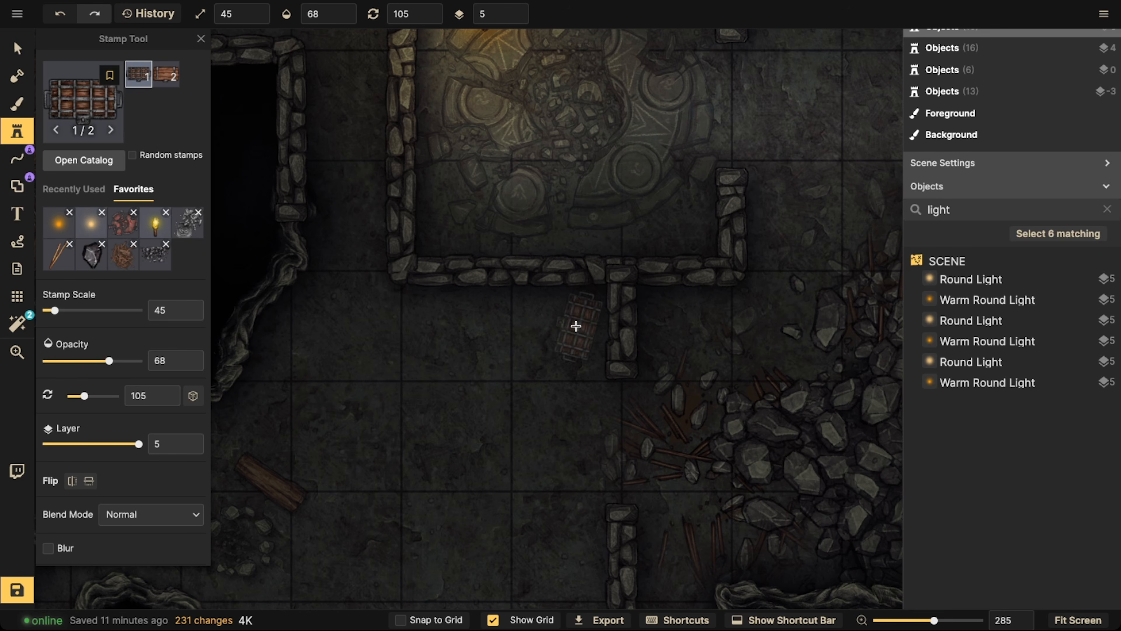
{"action": "left_click", "coordinate": [577, 327]}
Place the second chest variant at rotation 180 in the corner beside the lower wall stub, south of the rubble
{"action": "scroll", "coordinate": [418, 309], "scroll_direction": "down", "scroll_amount": 8}
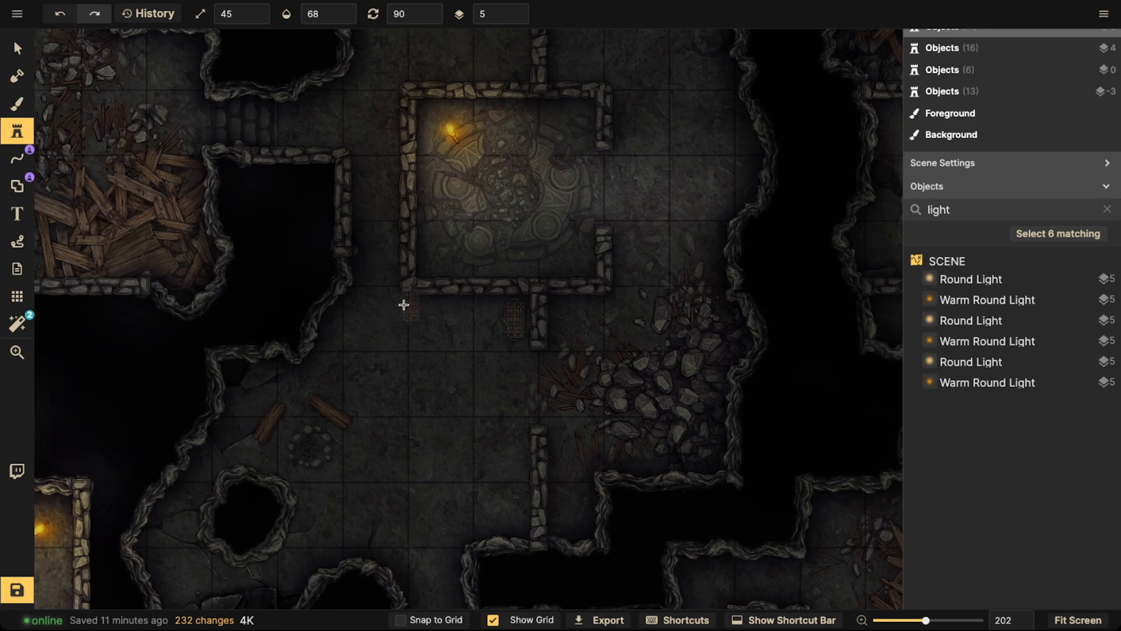
{"action": "left_click", "coordinate": [28, 138]}
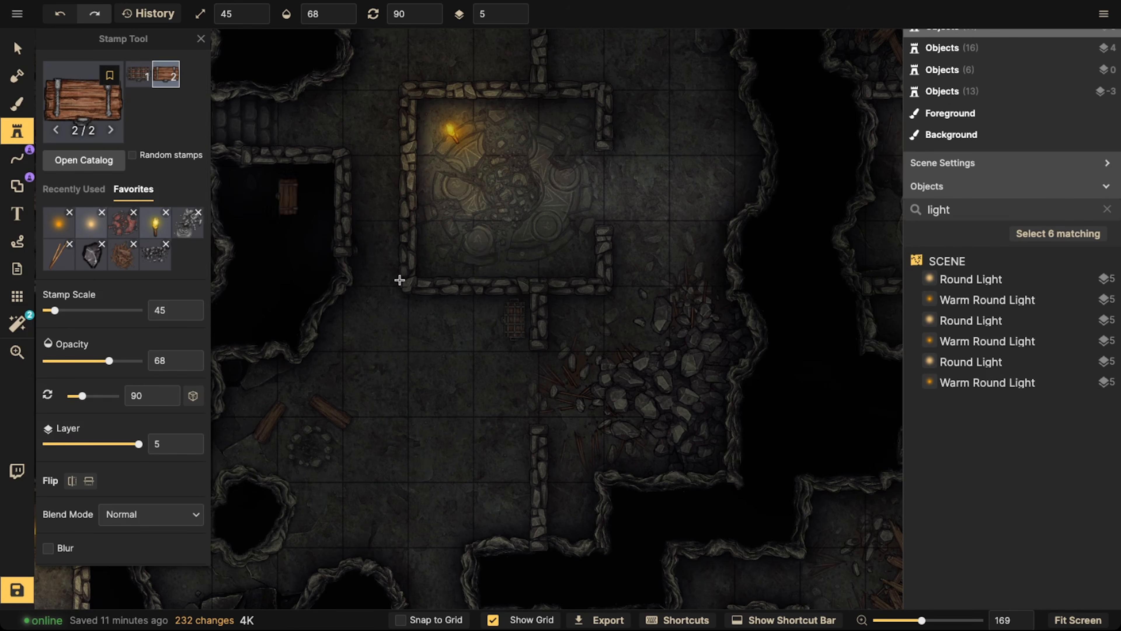
{"action": "left_click_drag", "start_coordinate": [580, 507], "coordinate": [401, 285]}
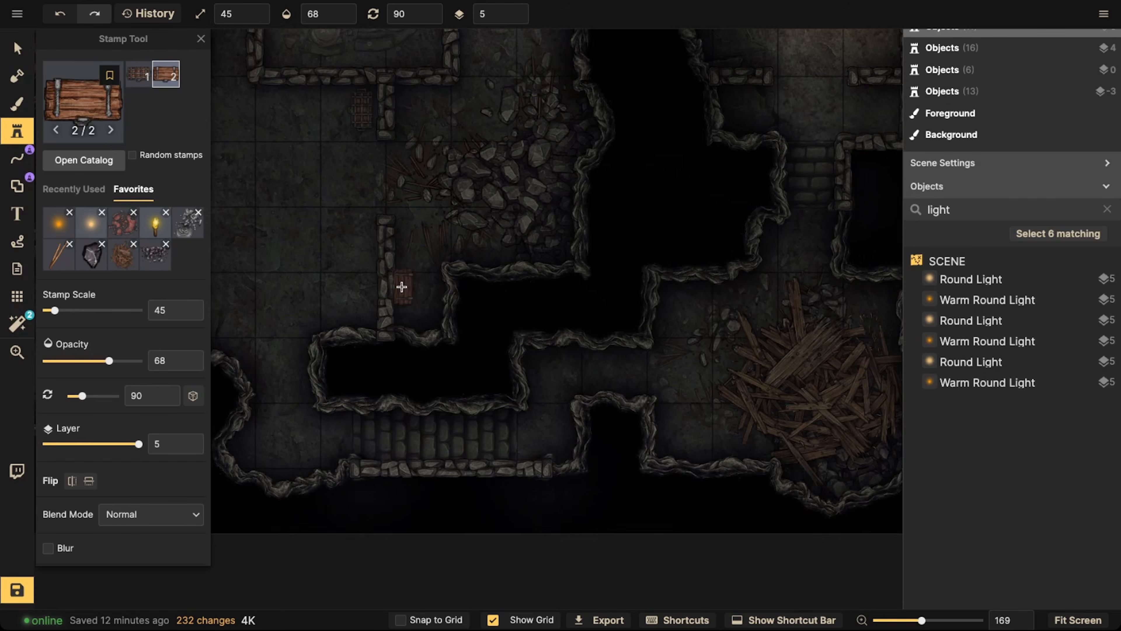
{"action": "scroll", "coordinate": [406, 285], "scroll_direction": "up", "scroll_amount": 9}
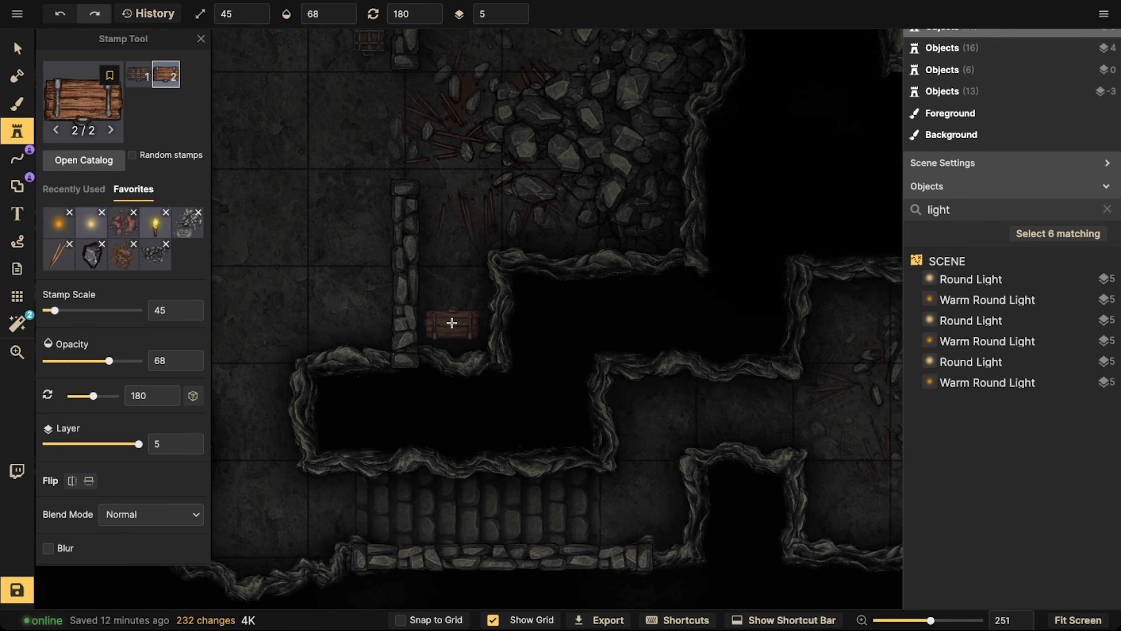
Add another plain wooden chest at scale 45 and rotation 0 in the northwest corner of the southeast room
{"action": "scroll", "coordinate": [381, 244], "scroll_direction": "down", "scroll_amount": 9}
{"action": "left_click_drag", "start_coordinate": [788, 220], "coordinate": [476, 240]}
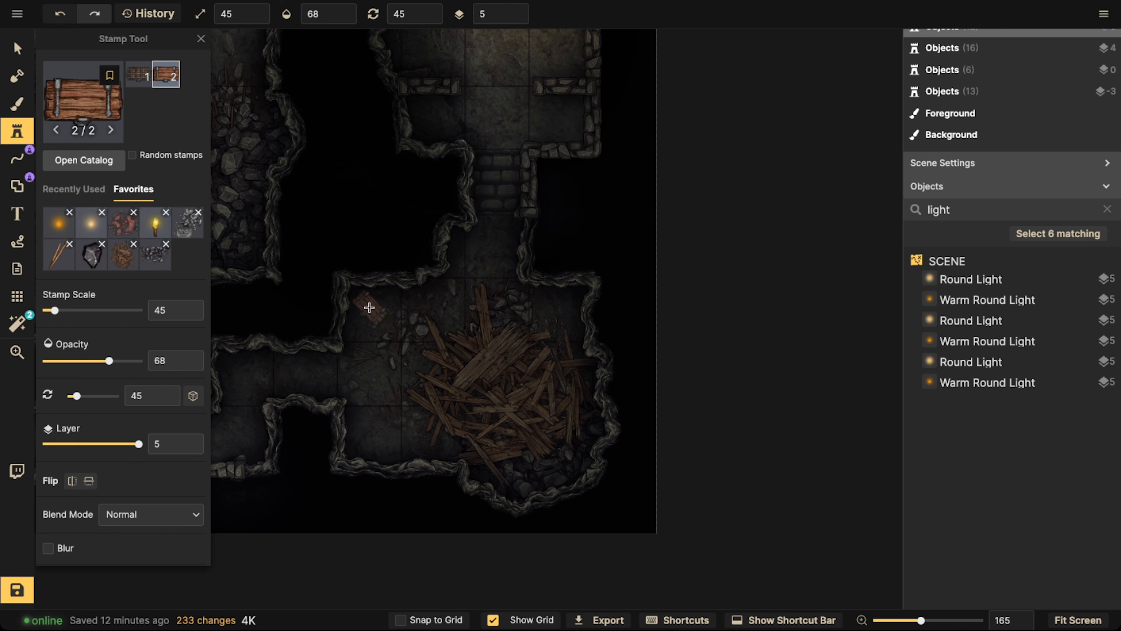
{"action": "left_click", "coordinate": [371, 303]}
Search the Fantasy Battlemaps stamp catalog for broken and choose the Crates Broken stamp
{"action": "scroll", "coordinate": [310, 321], "scroll_direction": "down", "scroll_amount": 8}
{"action": "left_click_drag", "start_coordinate": [320, 306], "coordinate": [592, 319]}
{"action": "left_click_drag", "start_coordinate": [453, 249], "coordinate": [585, 307]}
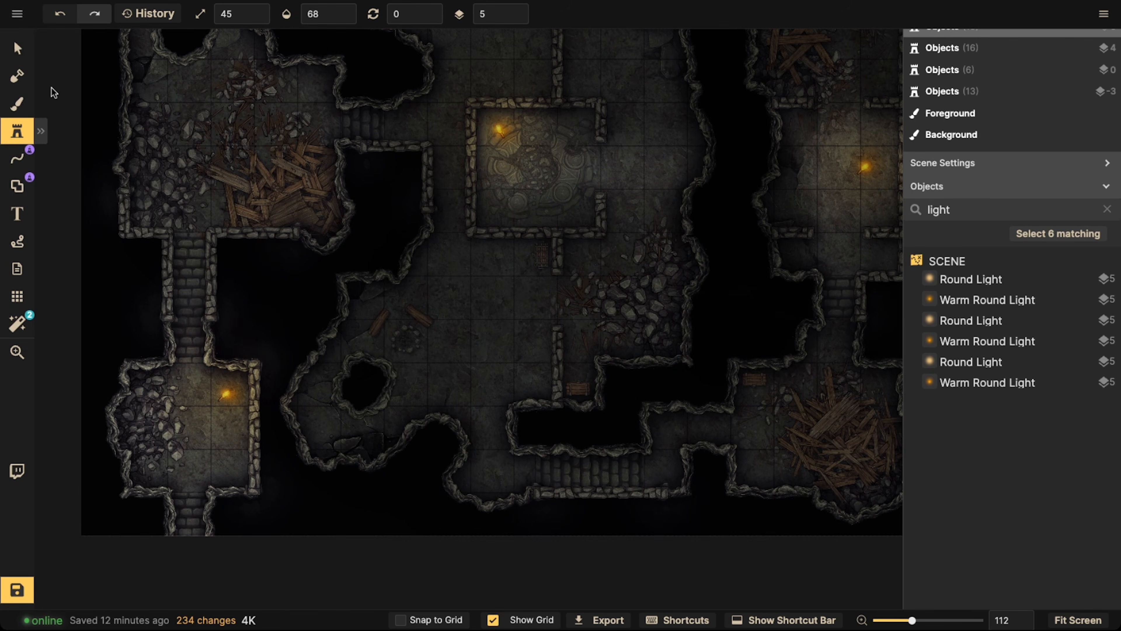
{"action": "left_click", "coordinate": [23, 131]}
{"action": "left_click", "coordinate": [88, 95]}
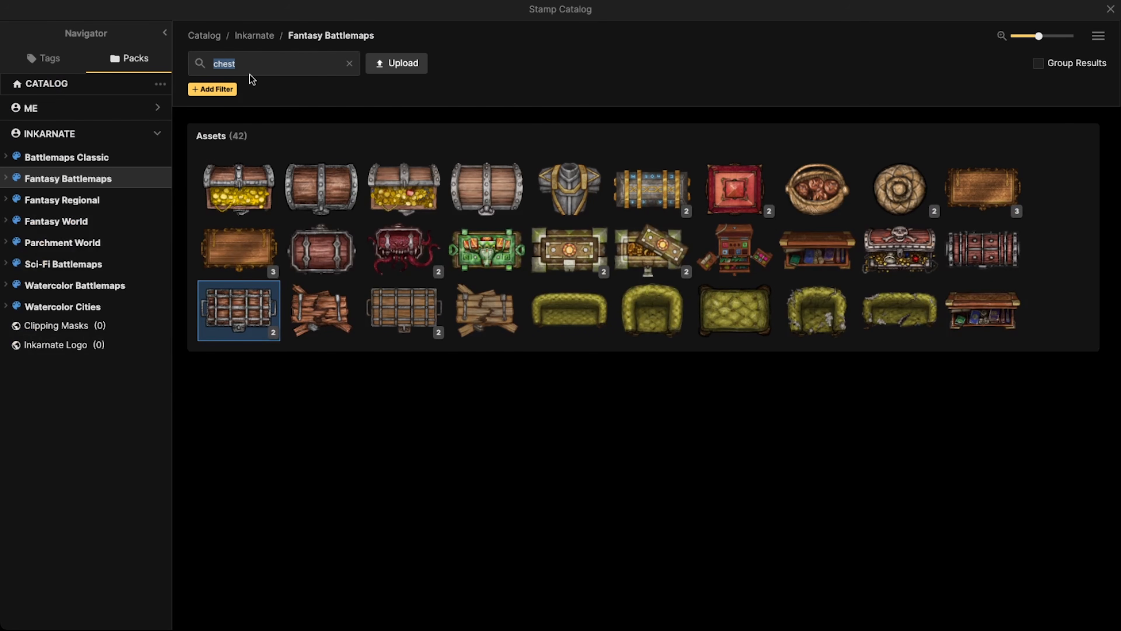
{"action": "type", "text": "brok"}
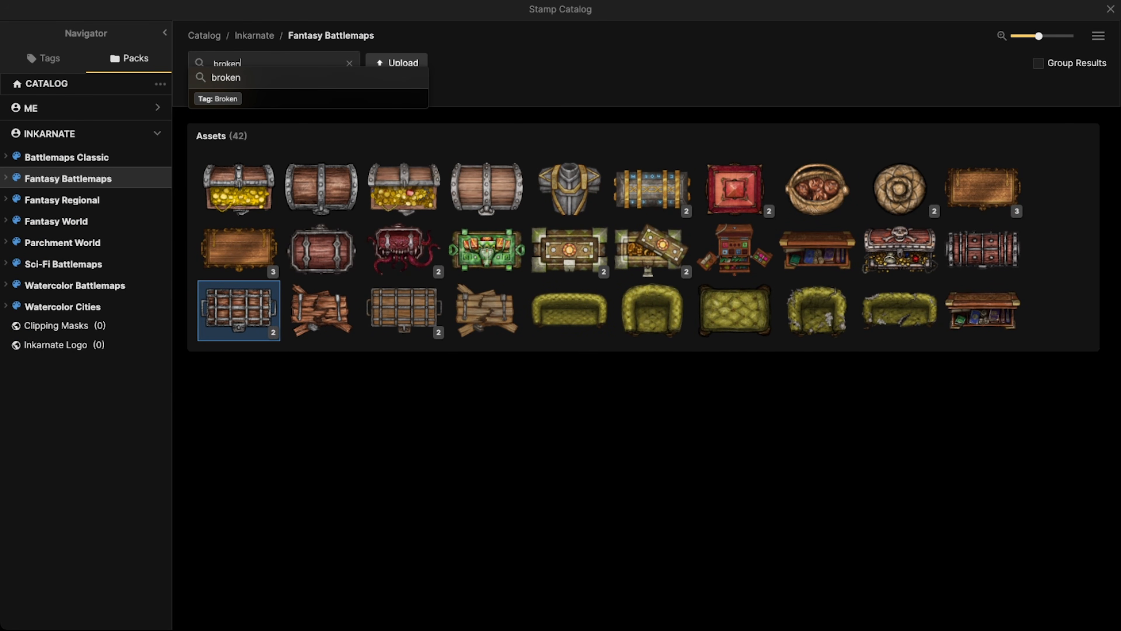
{"action": "type", "text": "en"}
{"action": "key", "text": "Return"}
{"action": "scroll", "coordinate": [609, 271], "scroll_direction": "down", "scroll_amount": 10}
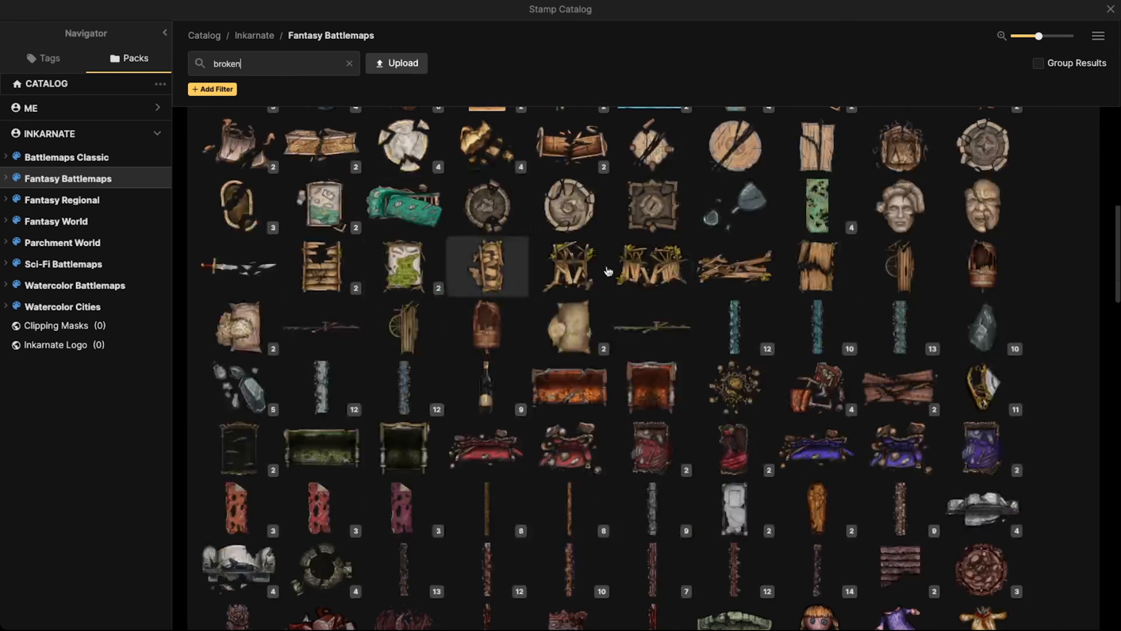
{"action": "scroll", "coordinate": [608, 271], "scroll_direction": "down", "scroll_amount": 10}
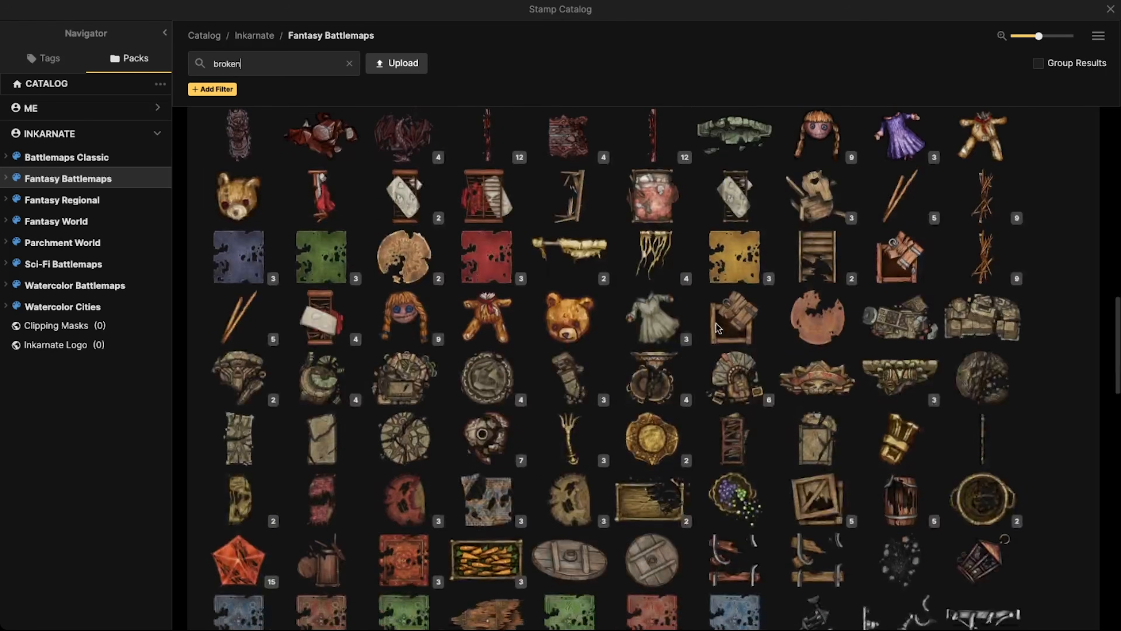
{"action": "scroll", "coordinate": [716, 322], "scroll_direction": "down", "scroll_amount": 5}
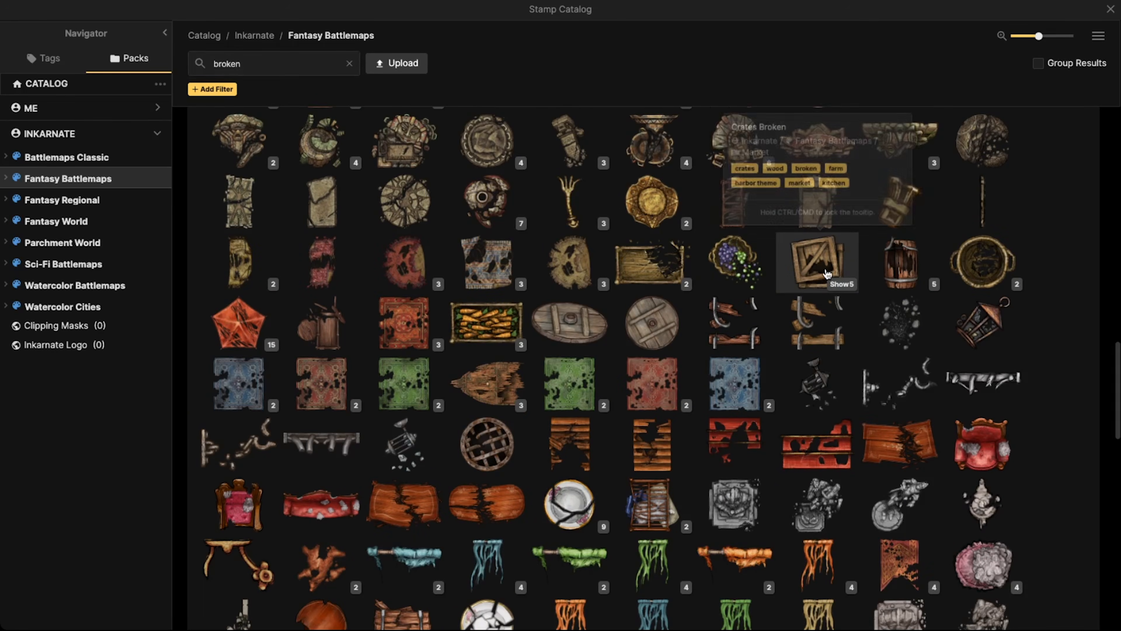
{"action": "left_click", "coordinate": [827, 274]}
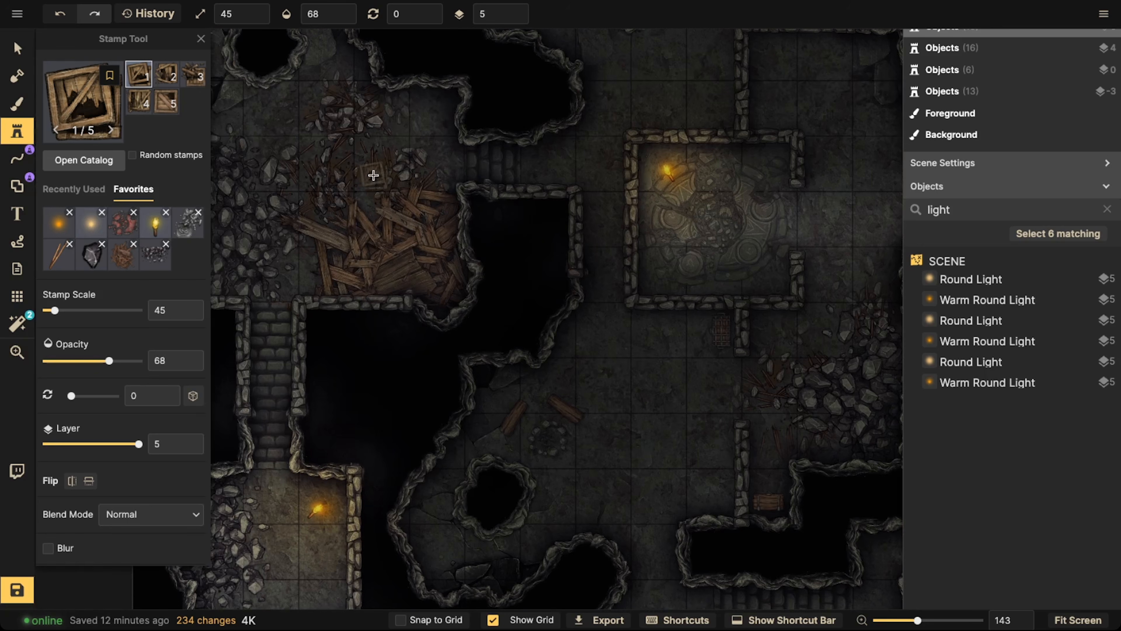
Place several broken crates at scale 35 on layer 0 around the northwest room's wood debris, varying the stamp variant and rotation
{"action": "scroll", "coordinate": [373, 185], "scroll_direction": "up", "scroll_amount": 1}
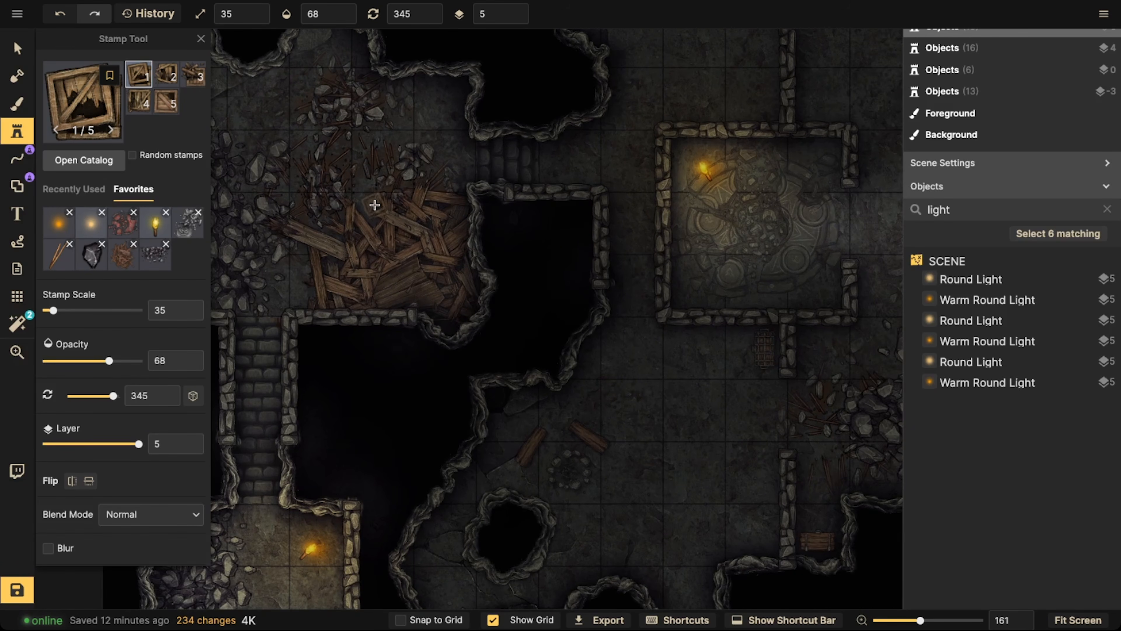
{"action": "left_click", "coordinate": [522, 17]}
{"action": "left_click", "coordinate": [522, 16]}
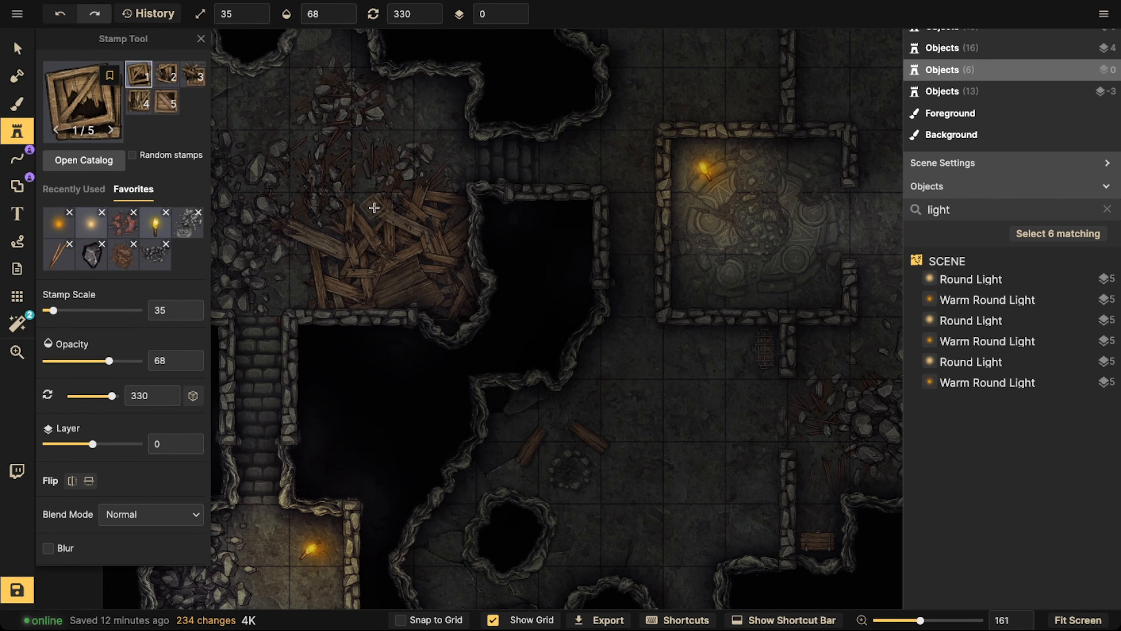
{"action": "scroll", "coordinate": [412, 238], "scroll_direction": "up", "scroll_amount": 3}
{"action": "key", "text": "5"}
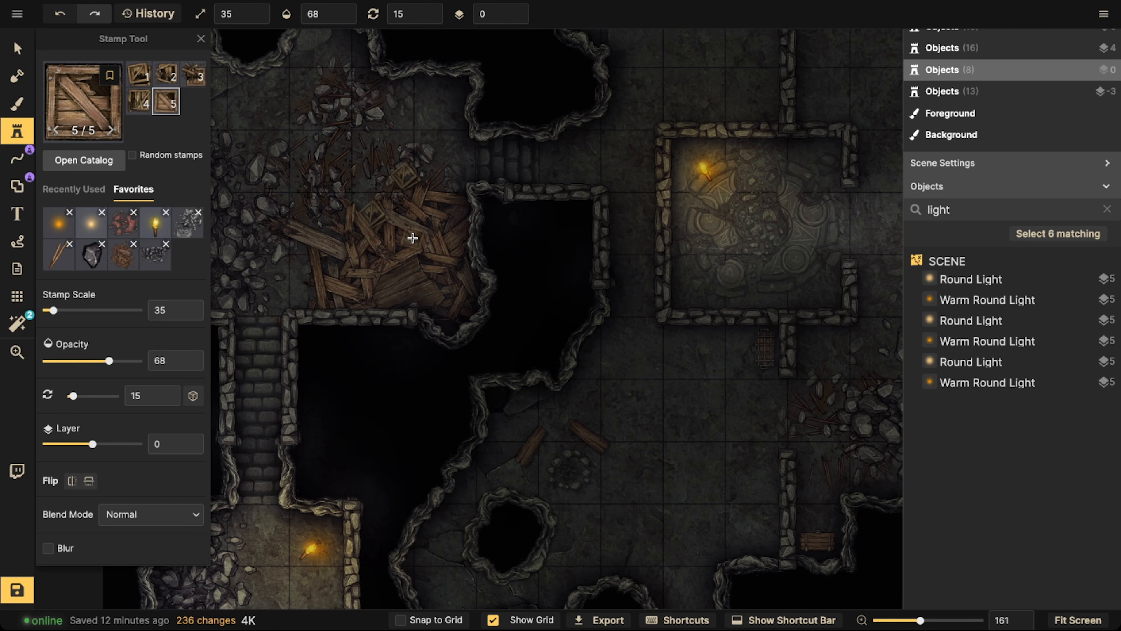
{"action": "left_click_drag", "start_coordinate": [234, 132], "coordinate": [411, 115]}
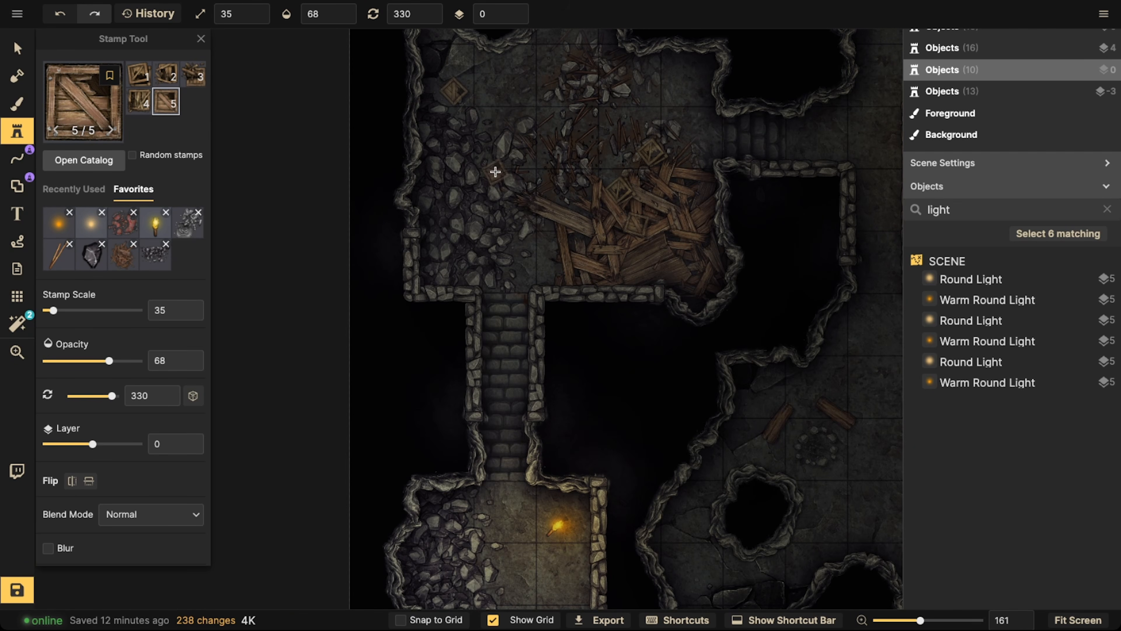
Select the five broken crates in the northwest room and set their opacity to 100 and brightness to 79
{"action": "left_click", "coordinate": [17, 48]}
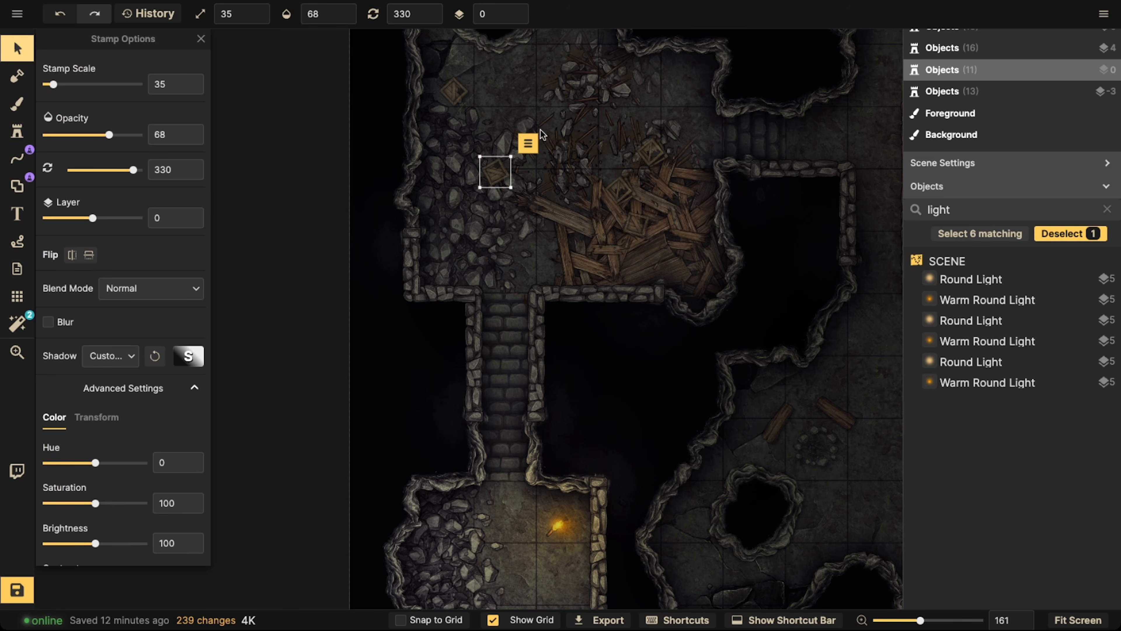
{"action": "left_click", "coordinate": [532, 152]}
{"action": "left_click", "coordinate": [498, 172]}
{"action": "left_click", "coordinate": [525, 158]}
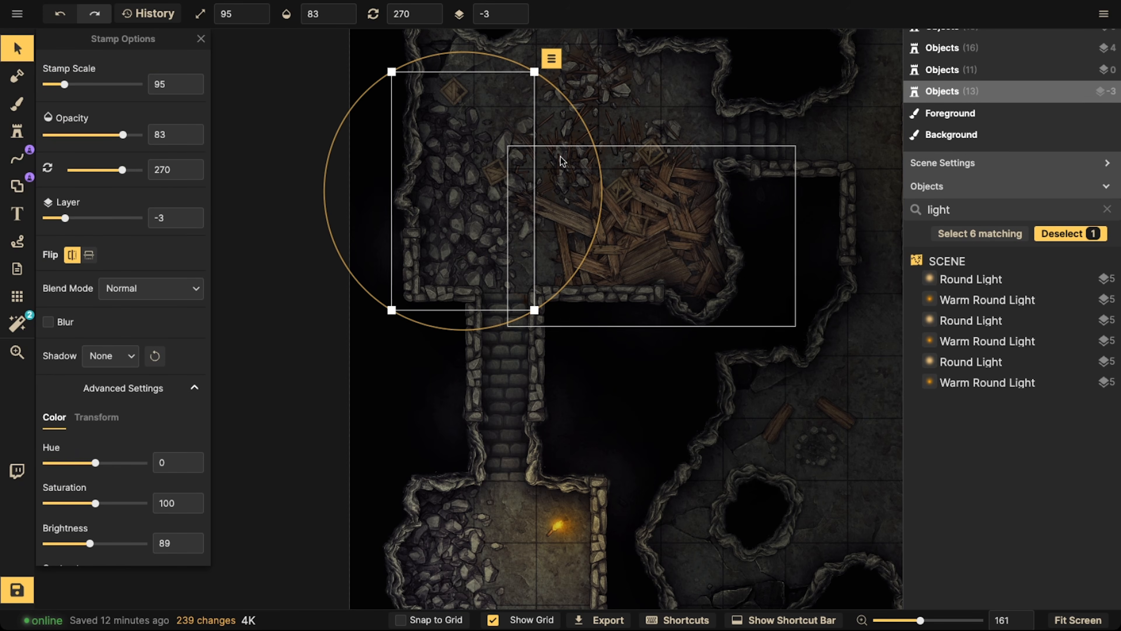
{"action": "left_click", "coordinate": [496, 170]}
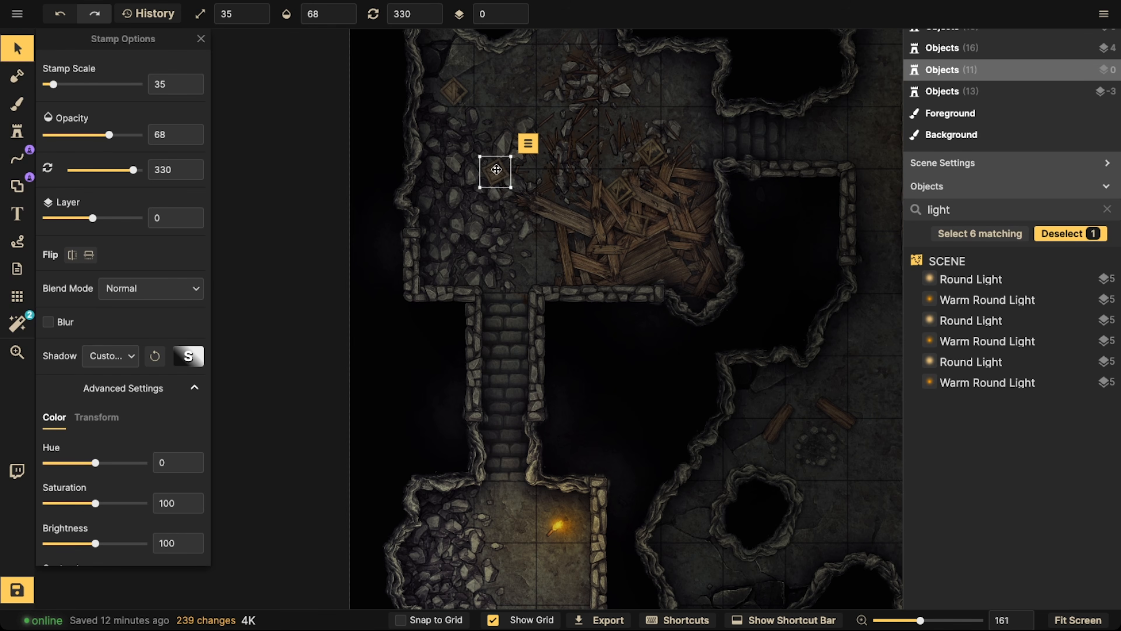
{"action": "left_click", "coordinate": [528, 144]}
{"action": "mouse_move", "coordinate": [525, 162]}
{"action": "left_click", "coordinate": [726, 231]}
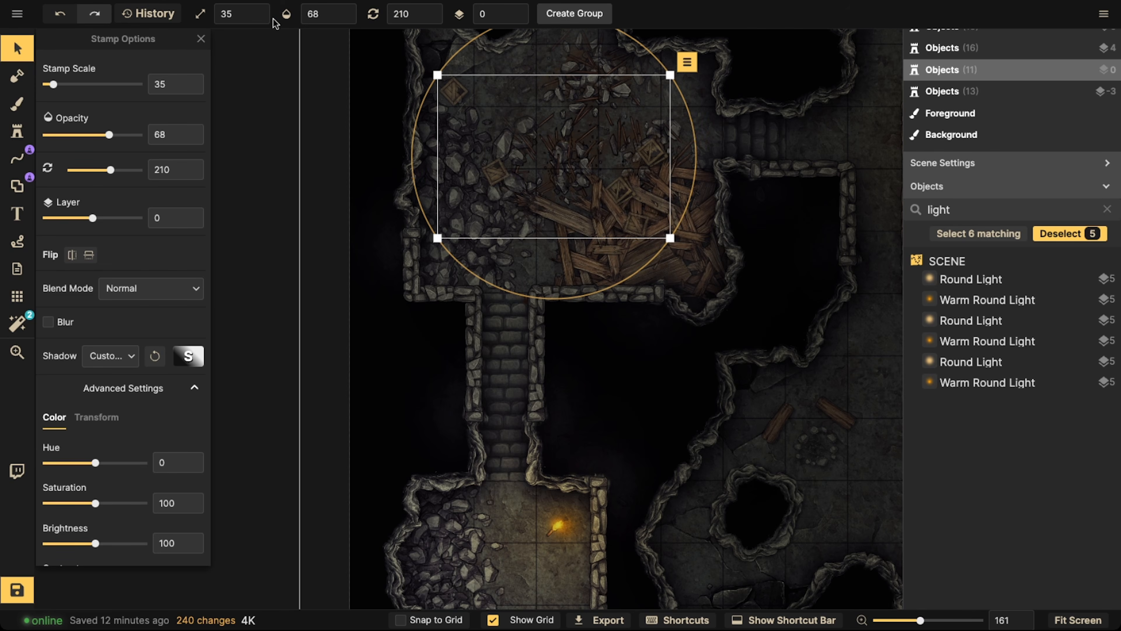
{"action": "left_click", "coordinate": [351, 15]}
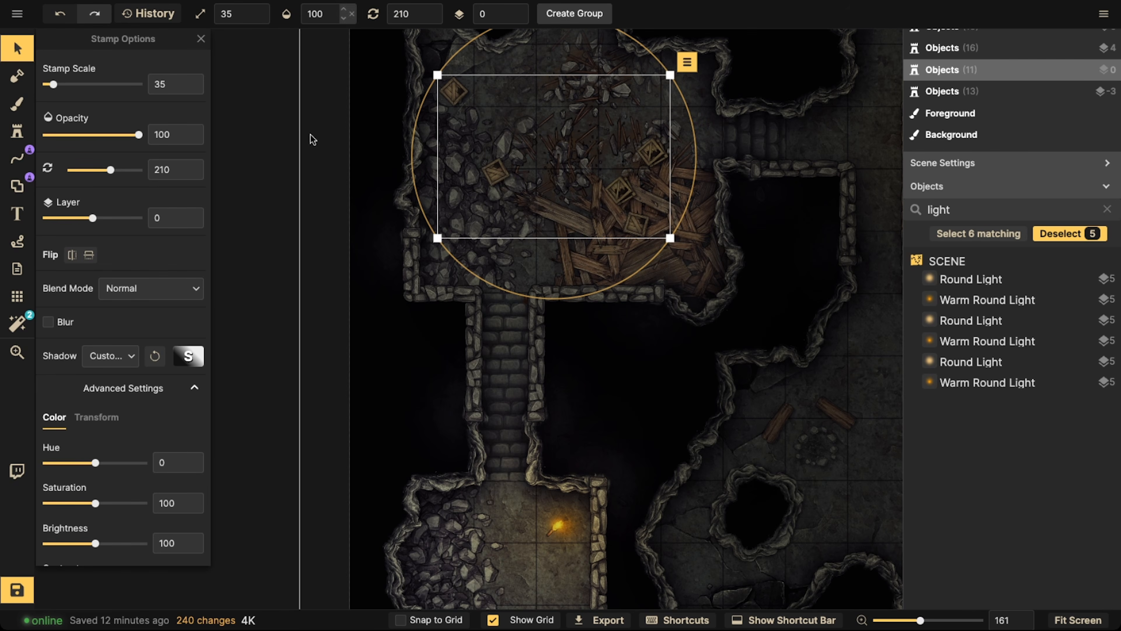
{"action": "left_click", "coordinate": [85, 545]}
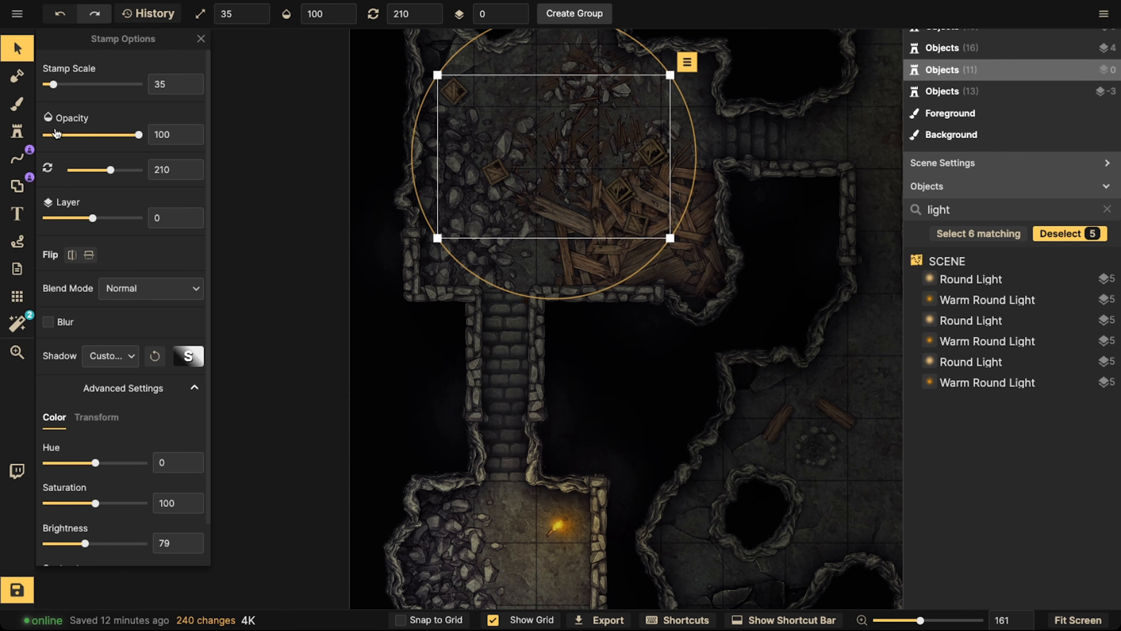
Enable random stamps and place broken crates at scale 35 and opacity 100 around the southeast room's wood debris
{"action": "left_click", "coordinate": [17, 132]}
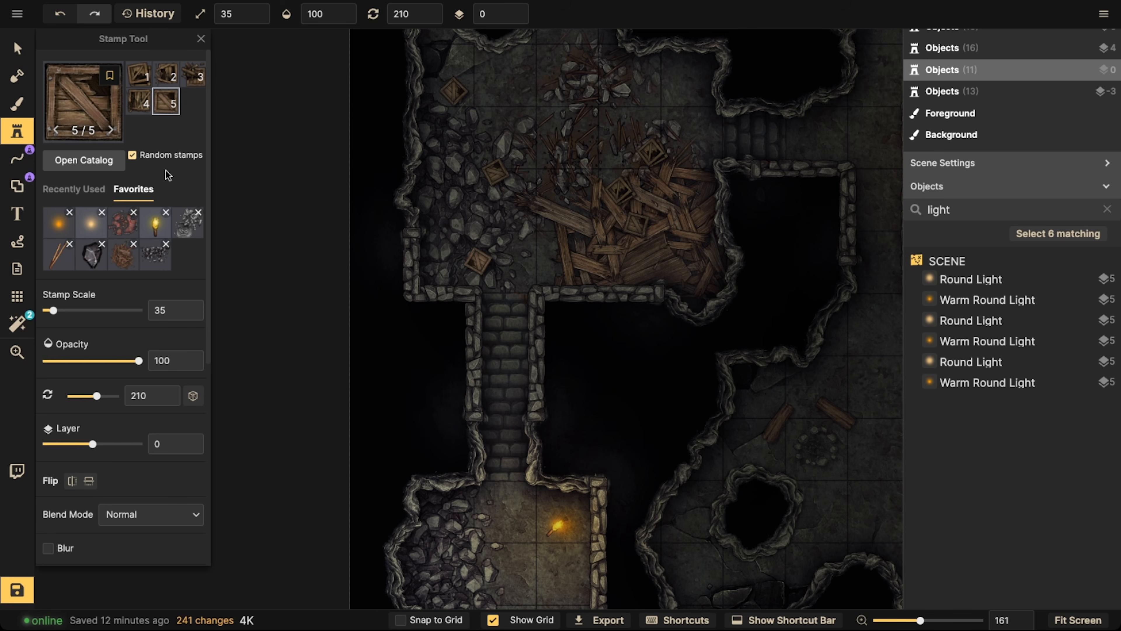
{"action": "key", "text": "space"}
{"action": "left_click_drag", "start_coordinate": [772, 403], "coordinate": [436, 291]}
{"action": "left_click_drag", "start_coordinate": [676, 456], "coordinate": [328, 211]}
{"action": "left_click_drag", "start_coordinate": [692, 209], "coordinate": [531, 240]}
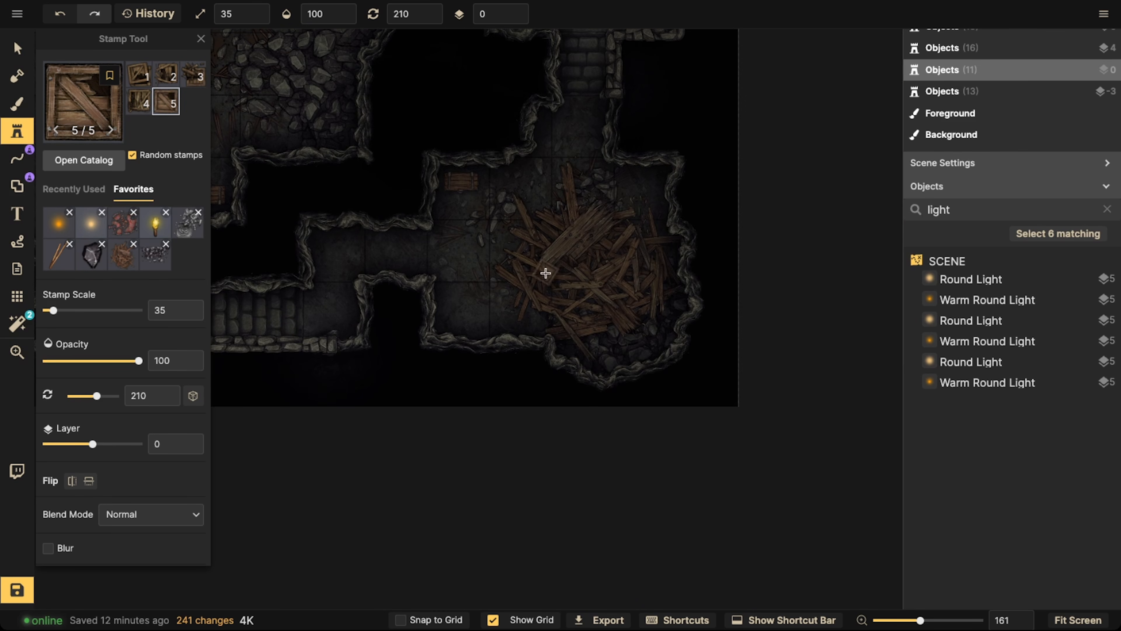
{"action": "left_click", "coordinate": [476, 254]}
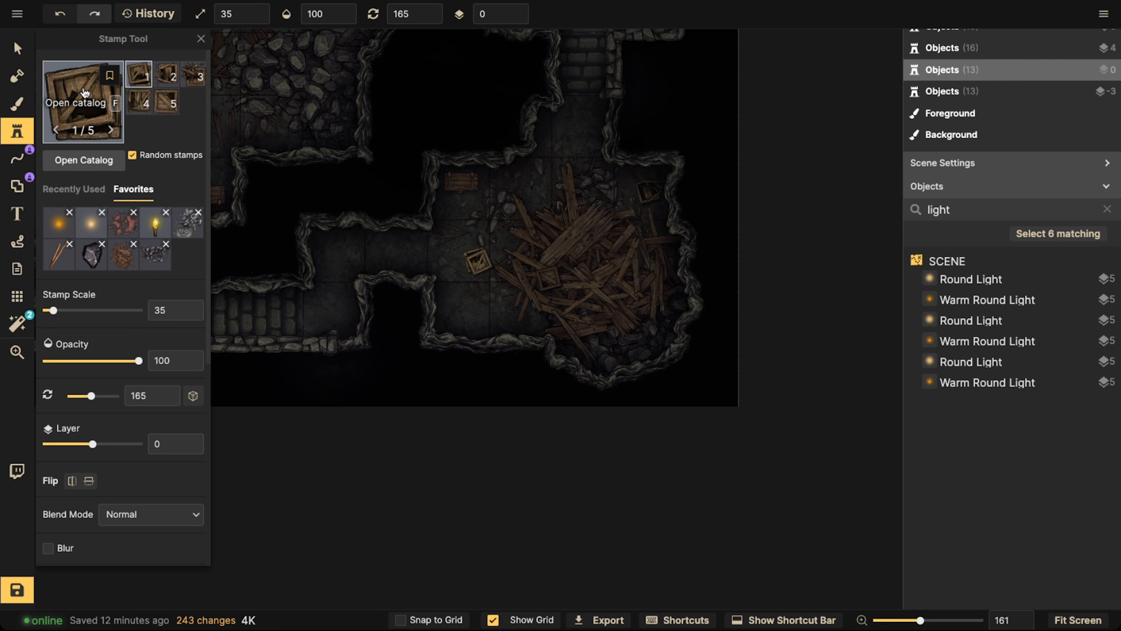
Choose the Chest Broken stamp from the catalog and place it at scale 35 beside the intact chest in the southeast room
{"action": "key", "text": "f"}
{"action": "scroll", "coordinate": [574, 287], "scroll_direction": "down", "scroll_amount": 2}
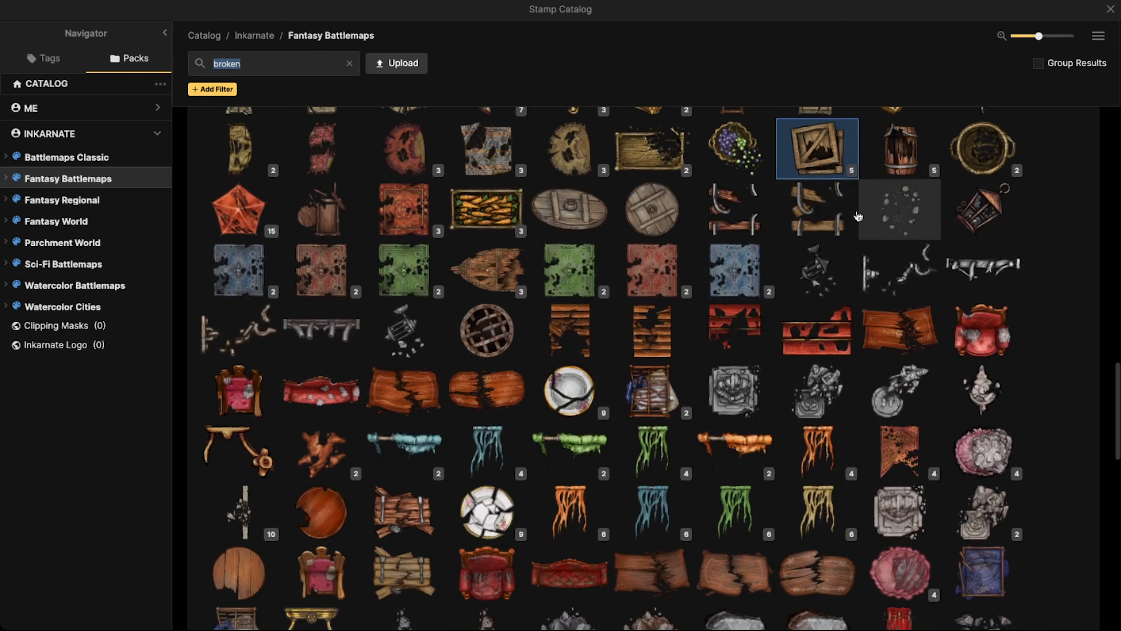
{"action": "scroll", "coordinate": [578, 292], "scroll_direction": "down", "scroll_amount": 6}
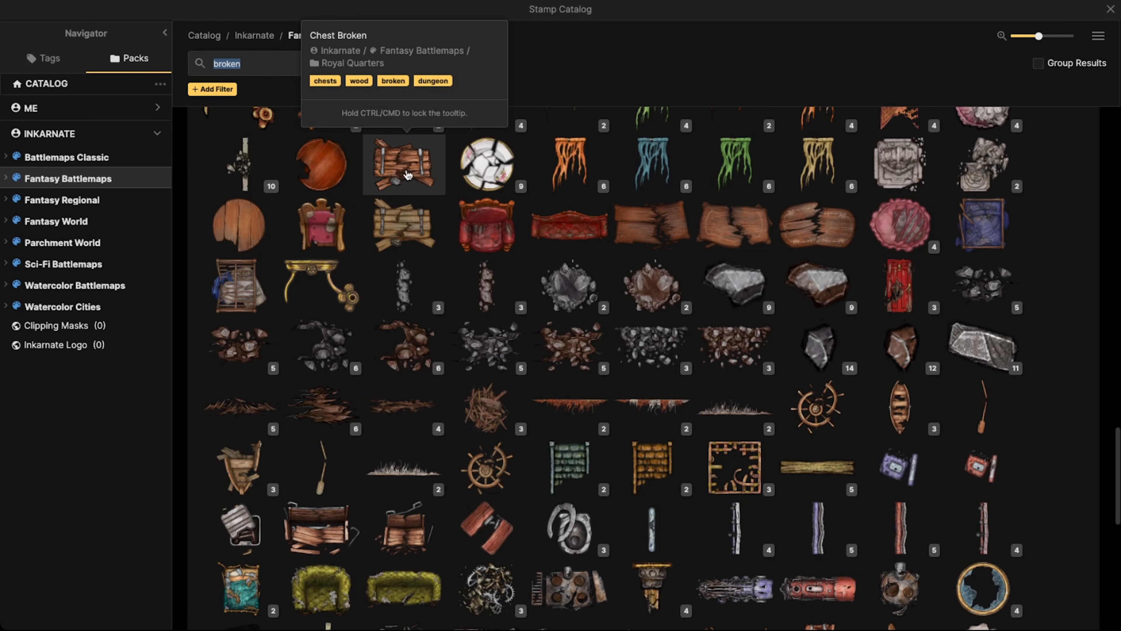
{"action": "left_click", "coordinate": [404, 172]}
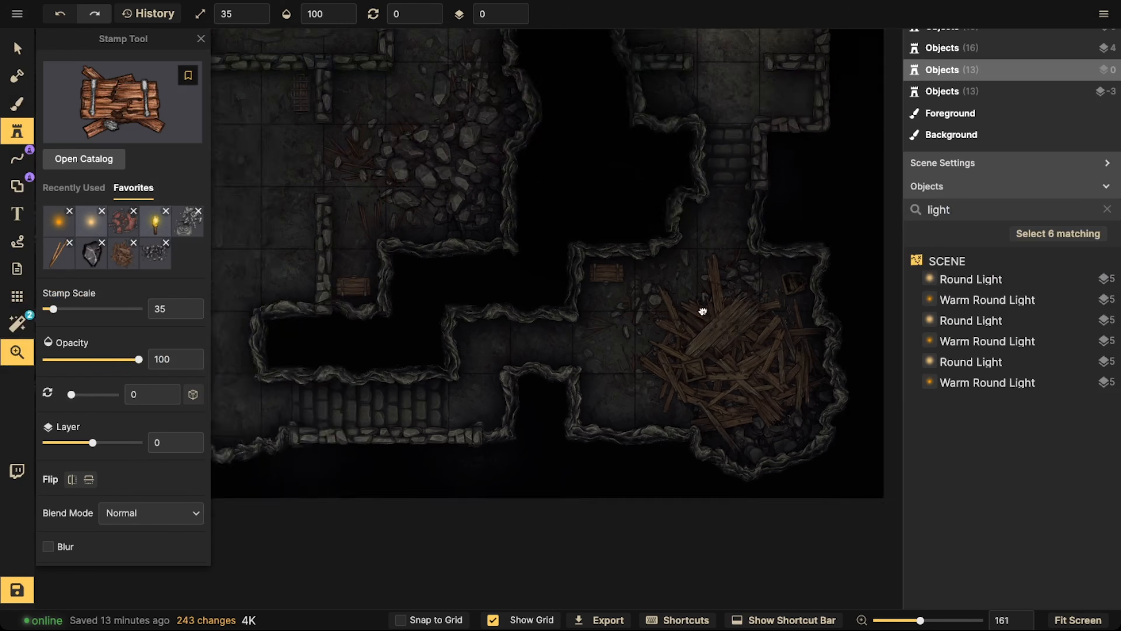
{"action": "left_click", "coordinate": [639, 341]}
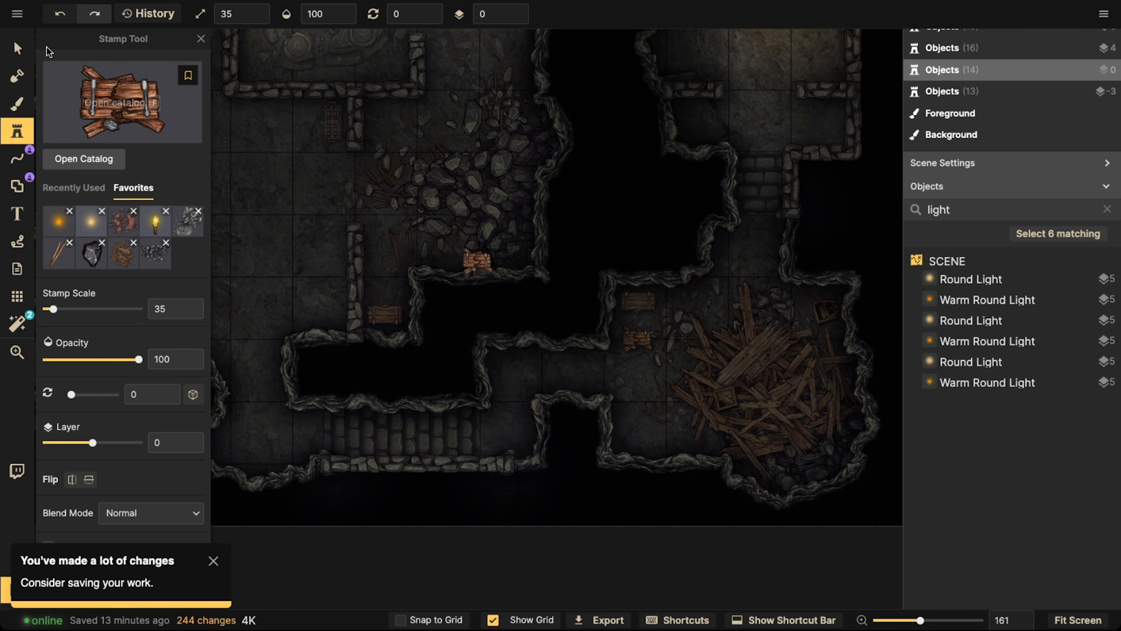
Delete the intact chest in the southeast room and move the broken chest into its place, enlarging it to scale 45
{"action": "key", "text": "v"}
{"action": "left_click", "coordinate": [630, 304]}
{"action": "key", "text": "Delete"}
{"action": "left_click", "coordinate": [646, 337]}
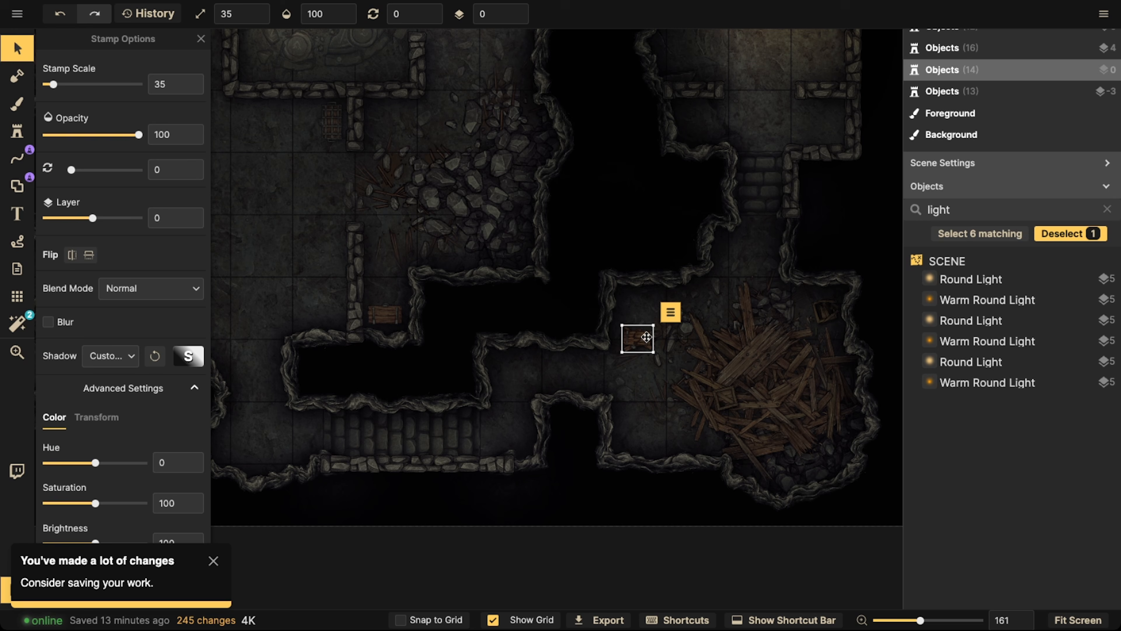
{"action": "left_click_drag", "start_coordinate": [642, 340], "coordinate": [644, 309]}
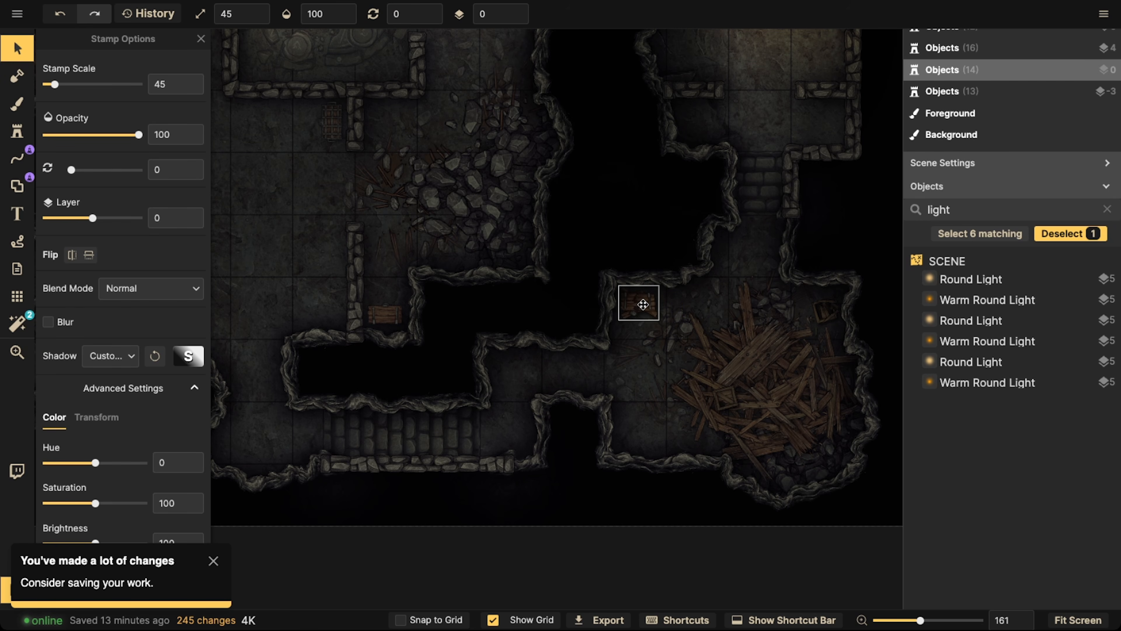
Search the Fantasy Battlemaps stamp catalog for trash and choose the Trash Piles stamp
{"action": "left_click", "coordinate": [17, 104]}
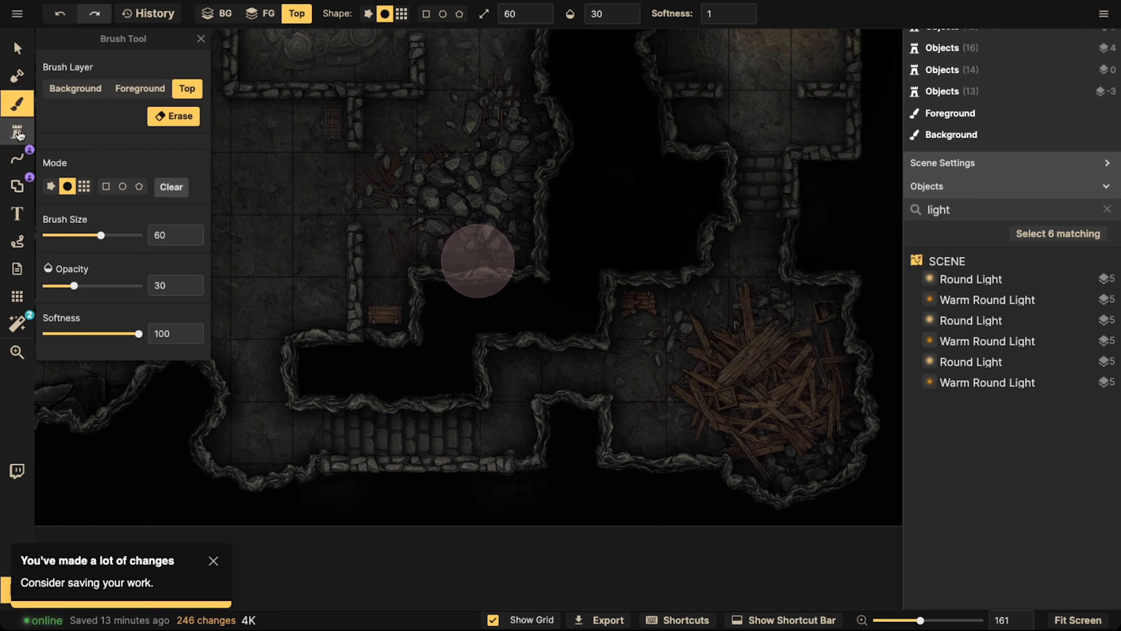
{"action": "left_click", "coordinate": [17, 131]}
{"action": "left_click", "coordinate": [95, 160]}
{"action": "scroll", "coordinate": [495, 245], "scroll_direction": "down", "scroll_amount": 3}
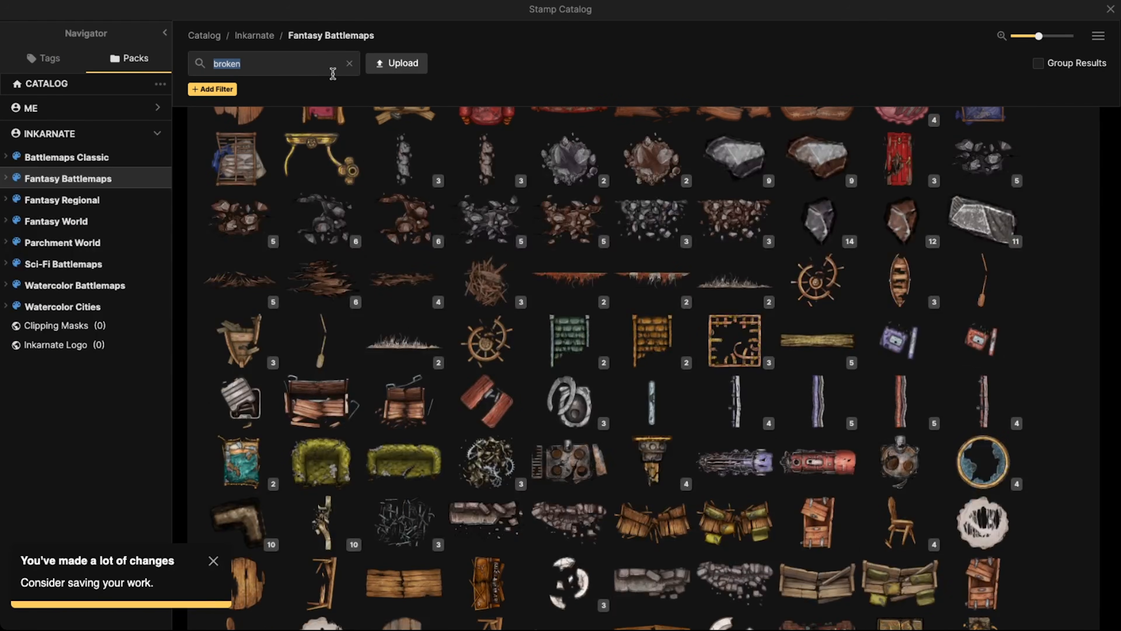
{"action": "type", "text": "trash"}
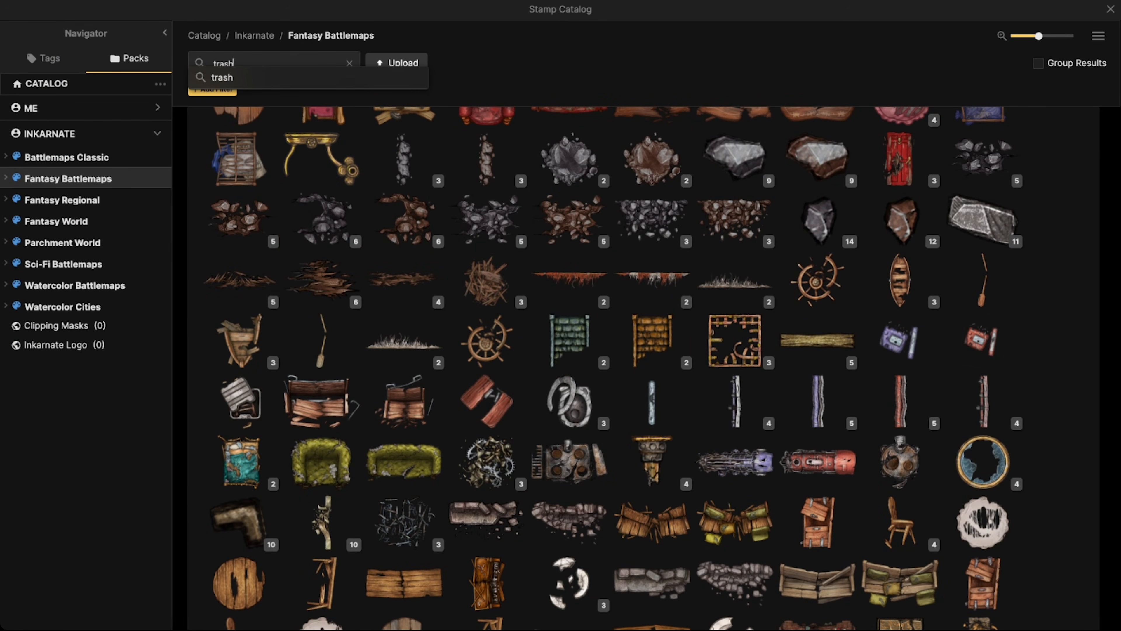
{"action": "key", "text": "Return"}
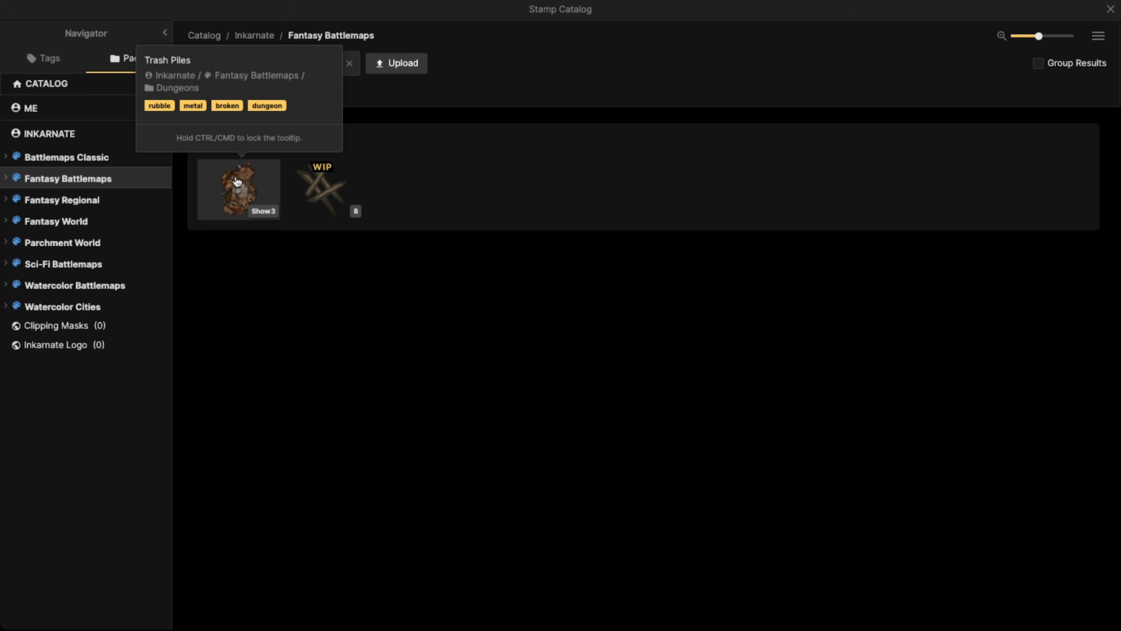
{"action": "left_click", "coordinate": [238, 190]}
Place the first Trash Piles variant at scale 65, opacity 100 on layer 0, just east of the campfire and logs
{"action": "scroll", "coordinate": [398, 289], "scroll_direction": "down", "scroll_amount": 2}
{"action": "key", "text": "space"}
{"action": "left_click_drag", "start_coordinate": [398, 288], "coordinate": [577, 284]}
{"action": "key", "text": "bracketright"}
{"action": "key", "text": "bracketright"}
{"action": "key", "text": "bracketright"}
{"action": "key", "text": "bracketright"}
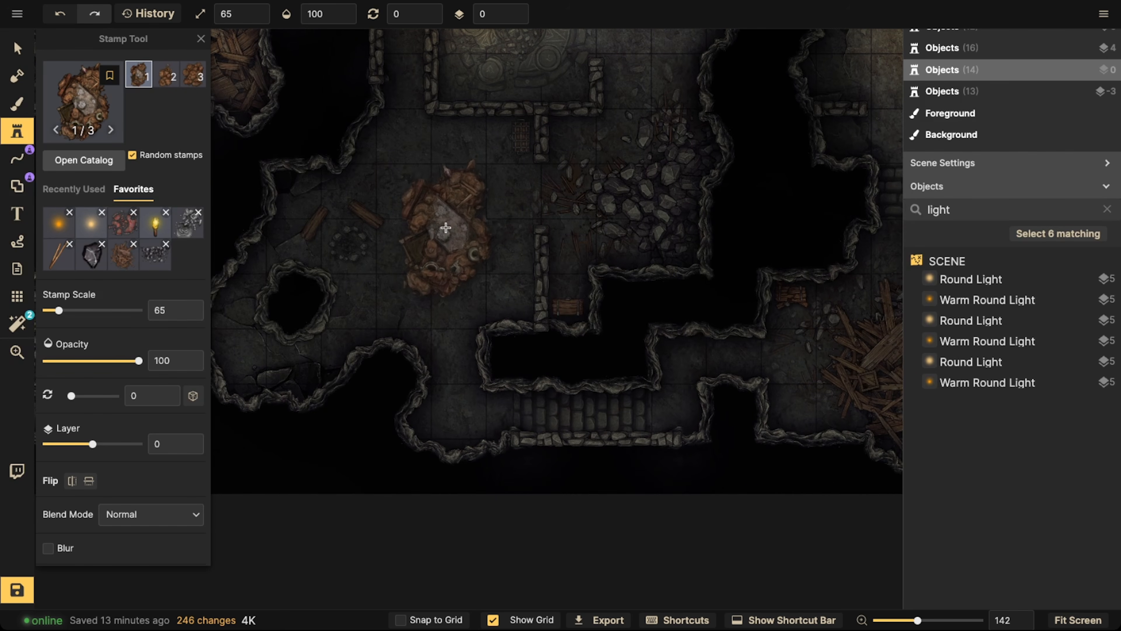
{"action": "scroll", "coordinate": [450, 217], "scroll_direction": "down", "scroll_amount": 1}
{"action": "left_click", "coordinate": [111, 131]}
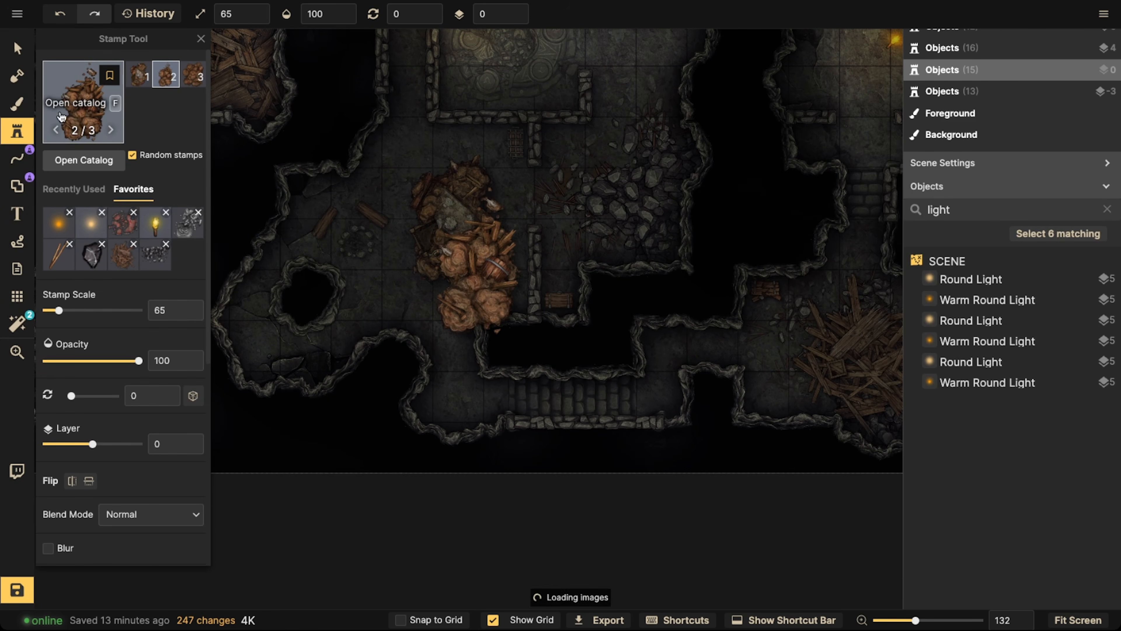
Set the brightness of the trash pile east of the campfire to 80 and shift the pile slightly up and to the right
{"action": "left_click", "coordinate": [17, 48]}
{"action": "left_click", "coordinate": [437, 212]}
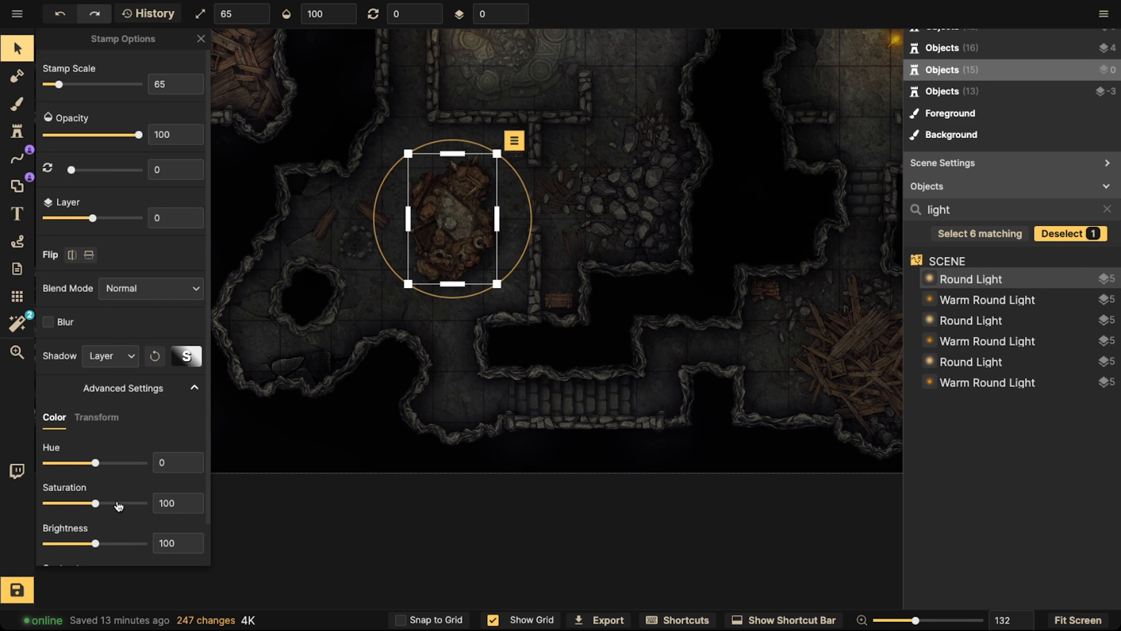
{"action": "left_click", "coordinate": [86, 543]}
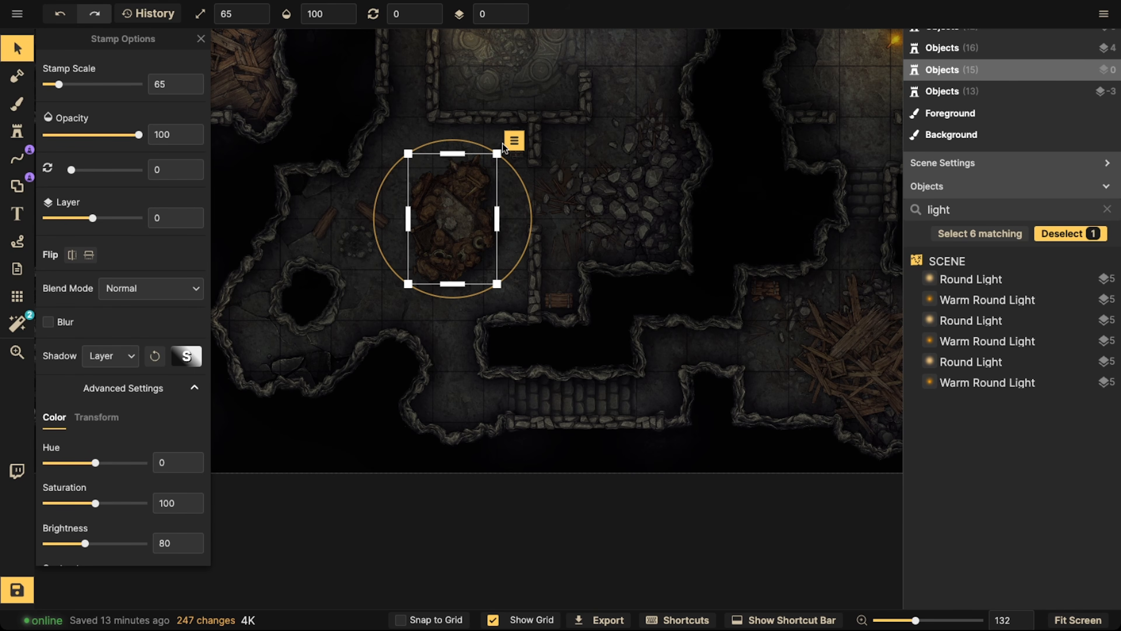
{"action": "left_click", "coordinate": [457, 207]}
{"action": "left_click_drag", "start_coordinate": [458, 206], "coordinate": [469, 195]}
{"action": "key", "text": "space"}
{"action": "left_click_drag", "start_coordinate": [597, 90], "coordinate": [604, 231]}
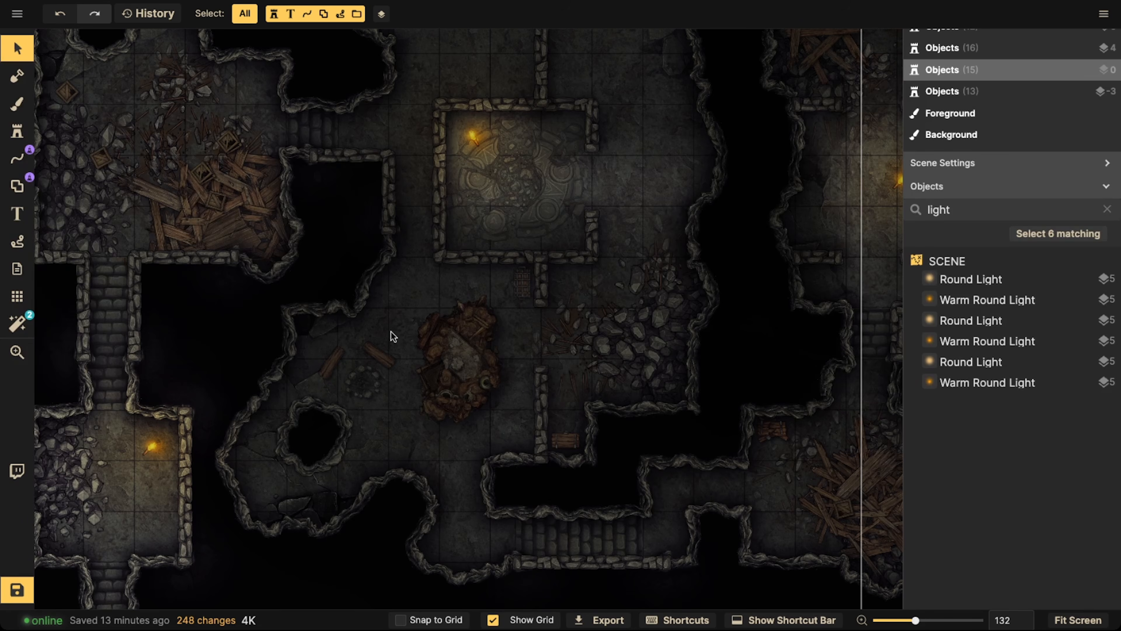
Choose the Trash Piles stamp again from the catalog and switch it to its second variant
{"action": "left_click", "coordinate": [44, 106]}
{"action": "left_click", "coordinate": [17, 131]}
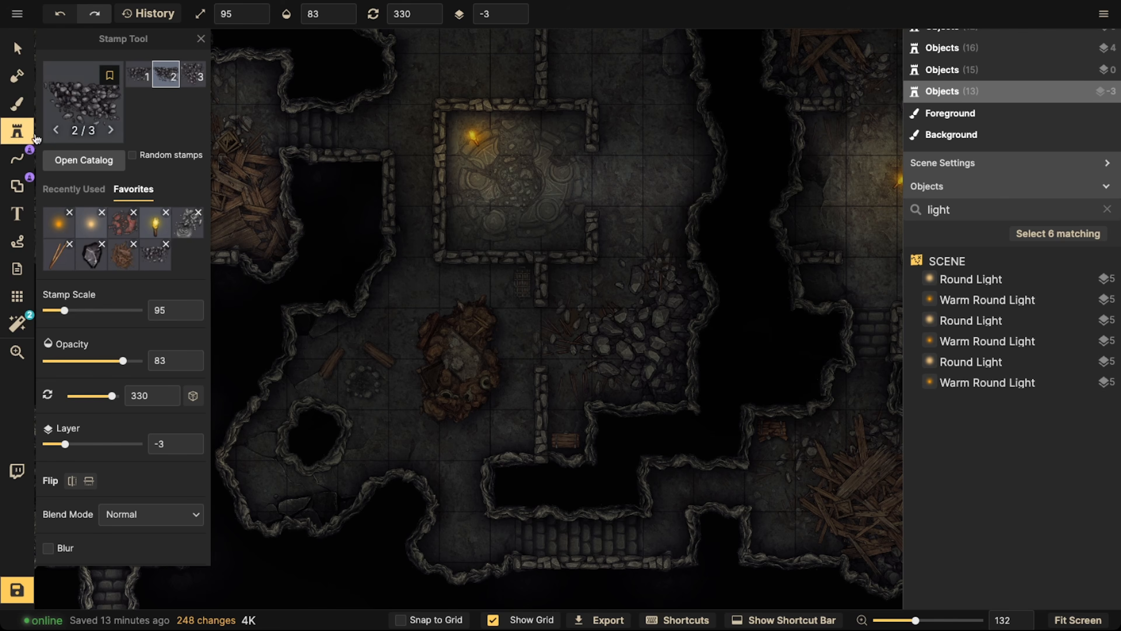
{"action": "key", "text": "f"}
{"action": "left_click", "coordinate": [238, 187]}
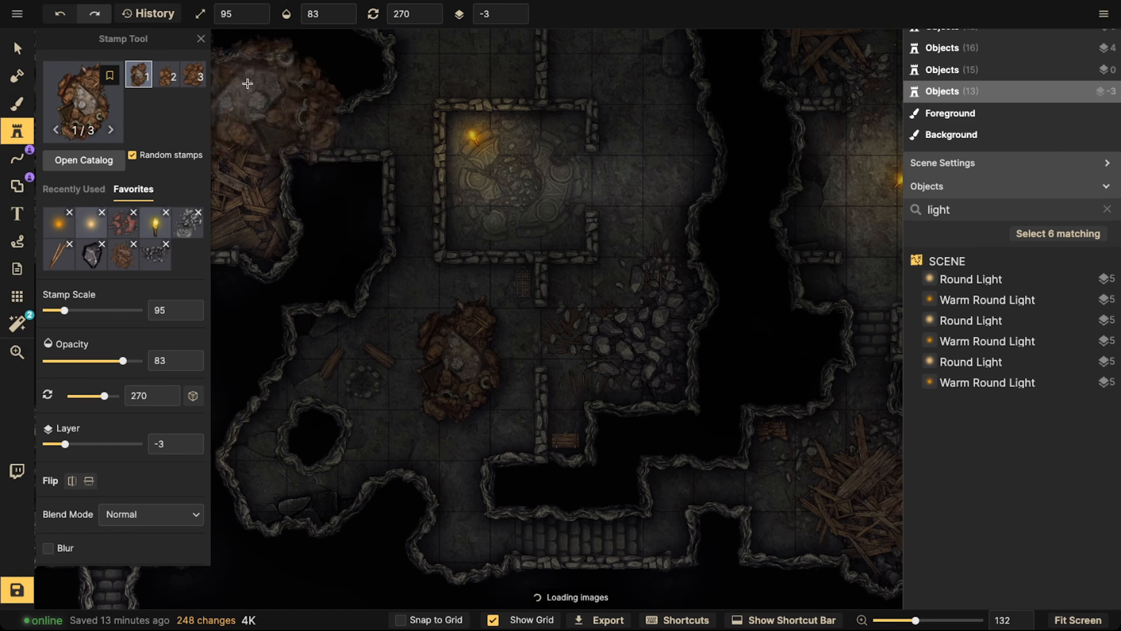
{"action": "left_click", "coordinate": [177, 79]}
{"action": "key", "text": "space"}
{"action": "left_click_drag", "start_coordinate": [507, 232], "coordinate": [708, 366]}
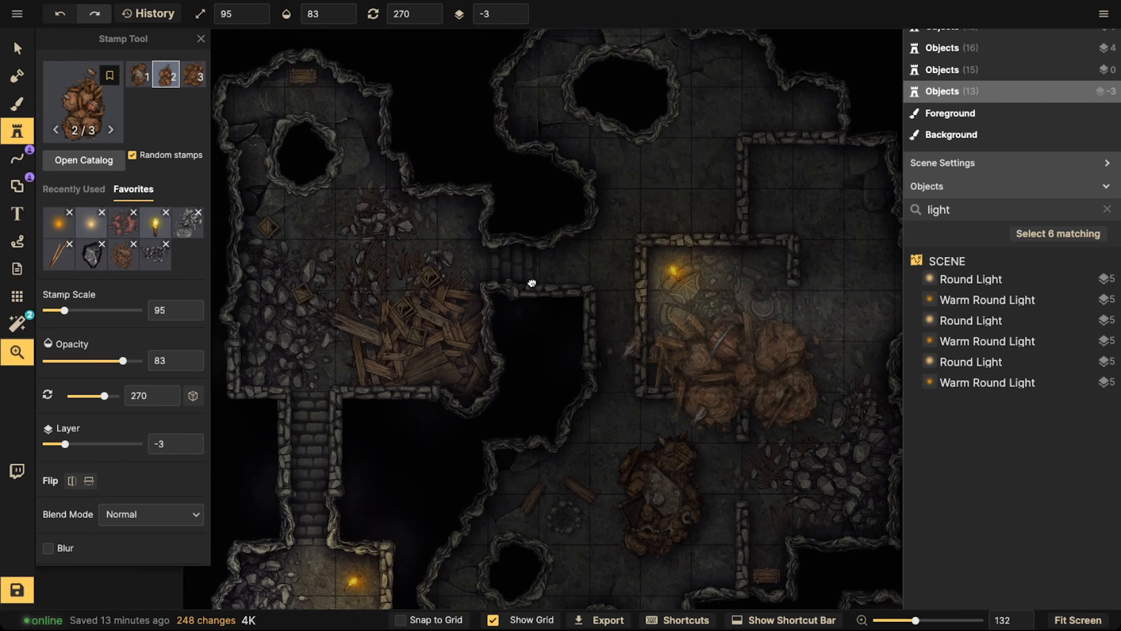
{"action": "left_click_drag", "start_coordinate": [640, 259], "coordinate": [225, 275]}
{"action": "left_click_drag", "start_coordinate": [570, 336], "coordinate": [460, 265]}
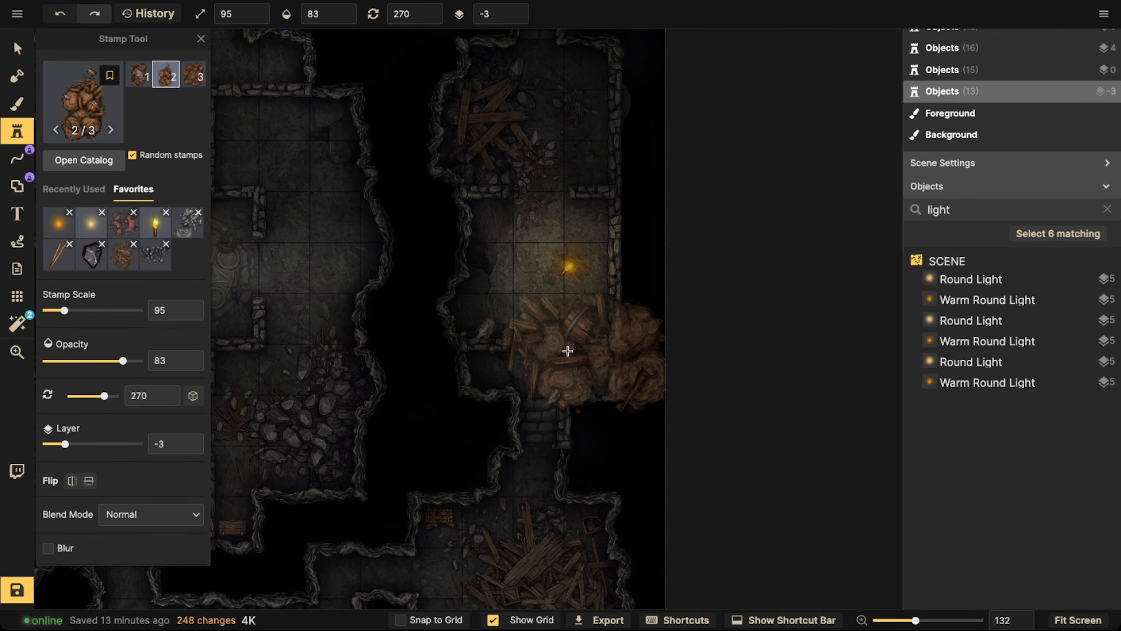
Place the third Trash Piles variant at scale 35, opacity 83 on layer -3 within the southeast room's wood debris
{"action": "key", "text": "bracketleft"}
{"action": "key", "text": "bracketleft"}
{"action": "key", "text": "space"}
{"action": "left_click_drag", "start_coordinate": [507, 409], "coordinate": [641, 238]}
{"action": "left_click_drag", "start_coordinate": [271, 260], "coordinate": [497, 253]}
{"action": "key", "text": "bracketleft"}
{"action": "key", "text": "bracketleft"}
{"action": "key", "text": "bracketleft"}
{"action": "key", "text": "bracketleft"}
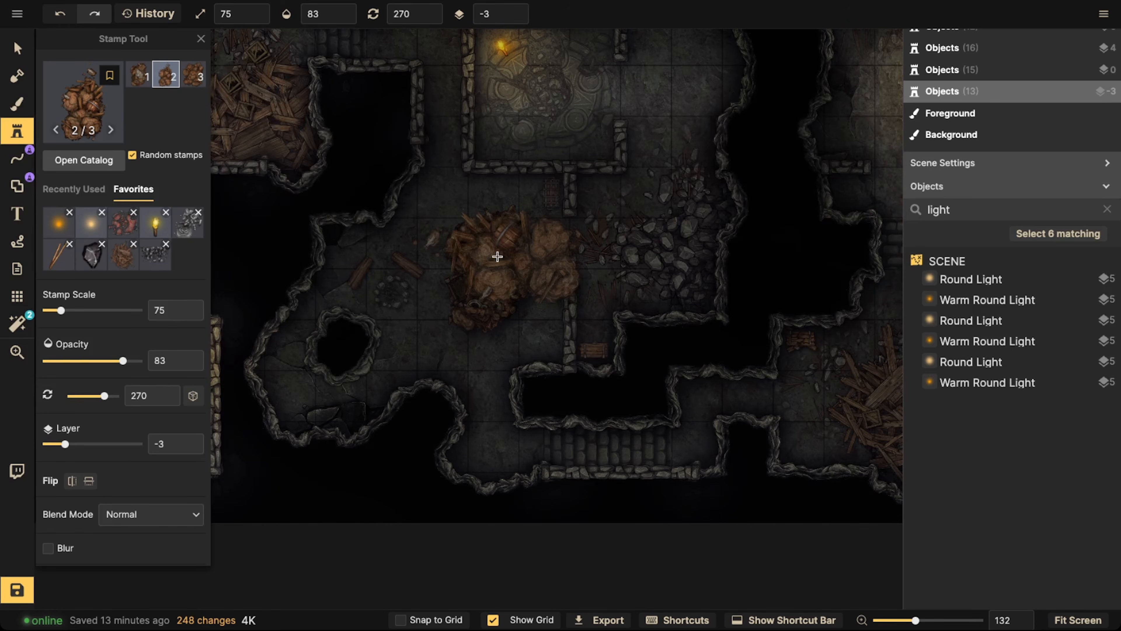
{"action": "left_click", "coordinate": [194, 78]}
{"action": "key", "text": "space"}
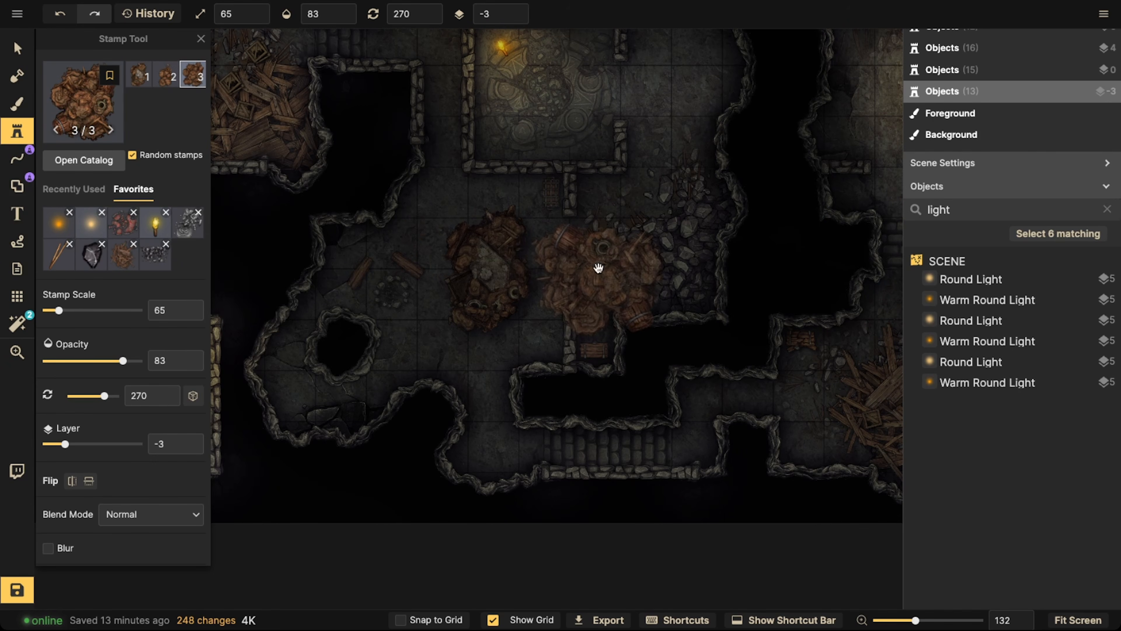
{"action": "left_click_drag", "start_coordinate": [563, 220], "coordinate": [337, 183]}
{"action": "key", "text": "bracketleft"}
{"action": "key", "text": "bracketleft"}
{"action": "key", "text": "bracketleft"}
{"action": "key", "text": "bracketleft"}
{"action": "key", "text": "bracketleft"}
{"action": "key", "text": "bracketleft"}
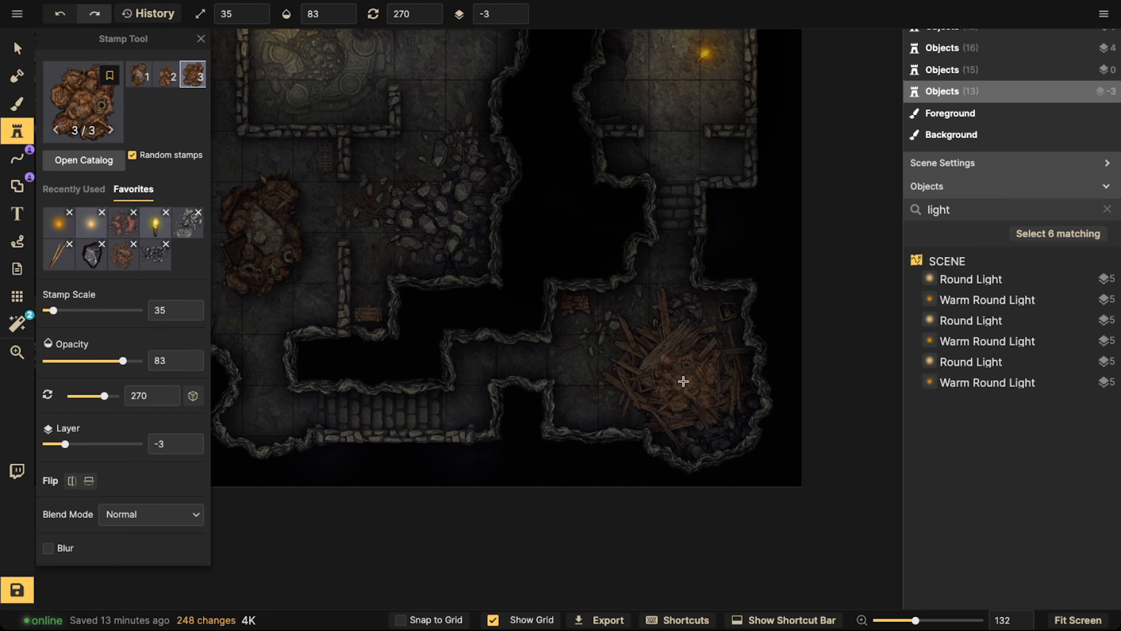
{"action": "key", "text": "period"}
{"action": "left_click", "coordinate": [492, 268]}
Raise the stamp scale to 45 and clear the trash search in the Fantasy Battlemaps stamp catalog
{"action": "key", "text": "bracketright"}
{"action": "key", "text": "bracketright"}
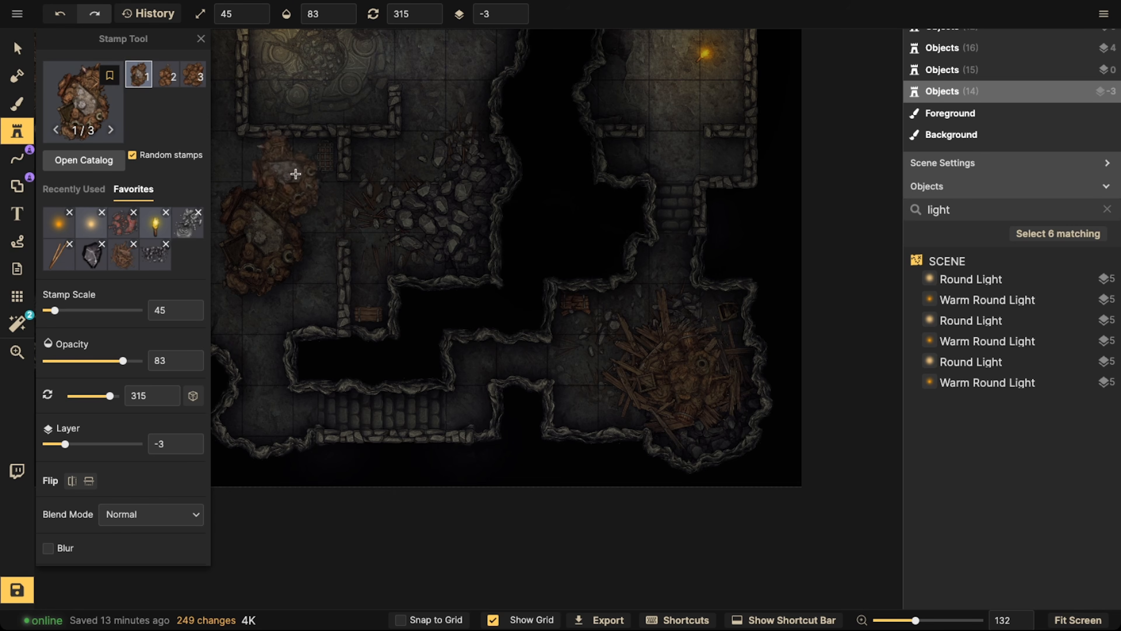
{"action": "scroll", "coordinate": [293, 170], "scroll_direction": "down", "scroll_amount": 1}
{"action": "key", "text": "f"}
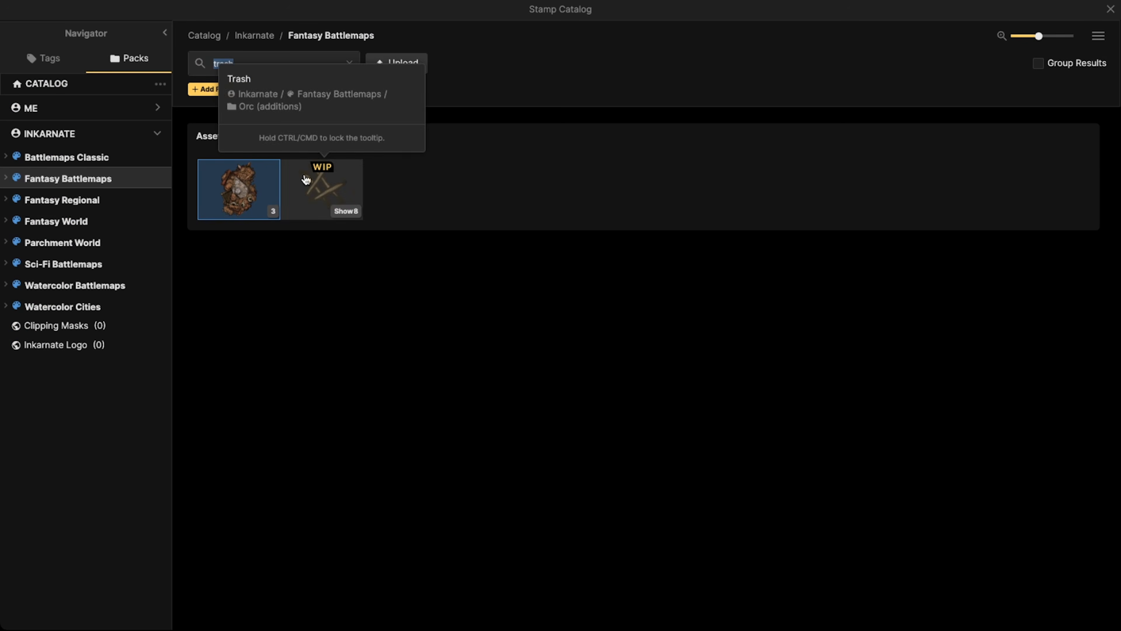
{"action": "left_click", "coordinate": [350, 64]}
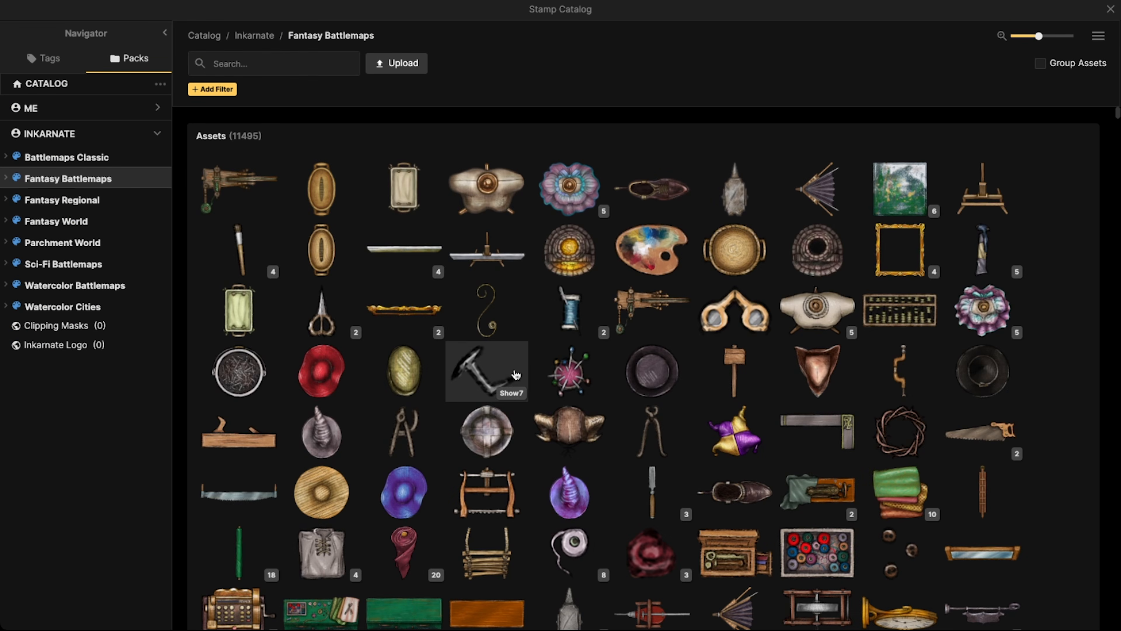
{"action": "scroll", "coordinate": [513, 376], "scroll_direction": "down", "scroll_amount": 3}
{"action": "key", "text": "Escape"}
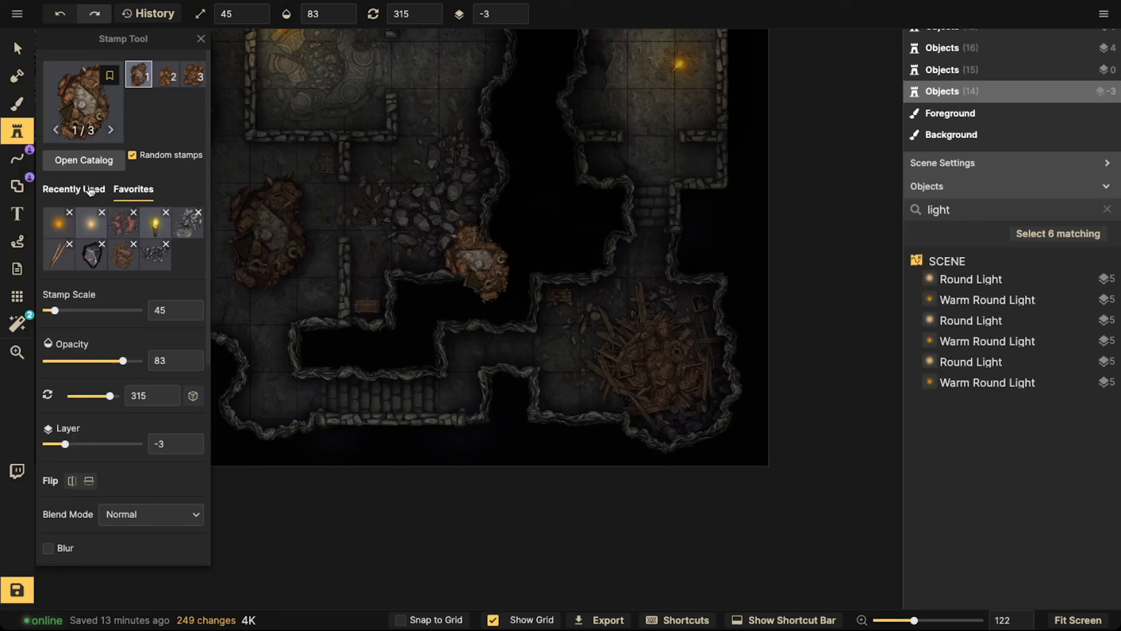
Choose the wood splinter stamp from the favorites and set its brightness to 69
{"action": "left_click", "coordinate": [59, 254]}
{"action": "scroll", "coordinate": [120, 447], "scroll_direction": "down", "scroll_amount": 2}
{"action": "scroll", "coordinate": [120, 448], "scroll_direction": "down", "scroll_amount": 5}
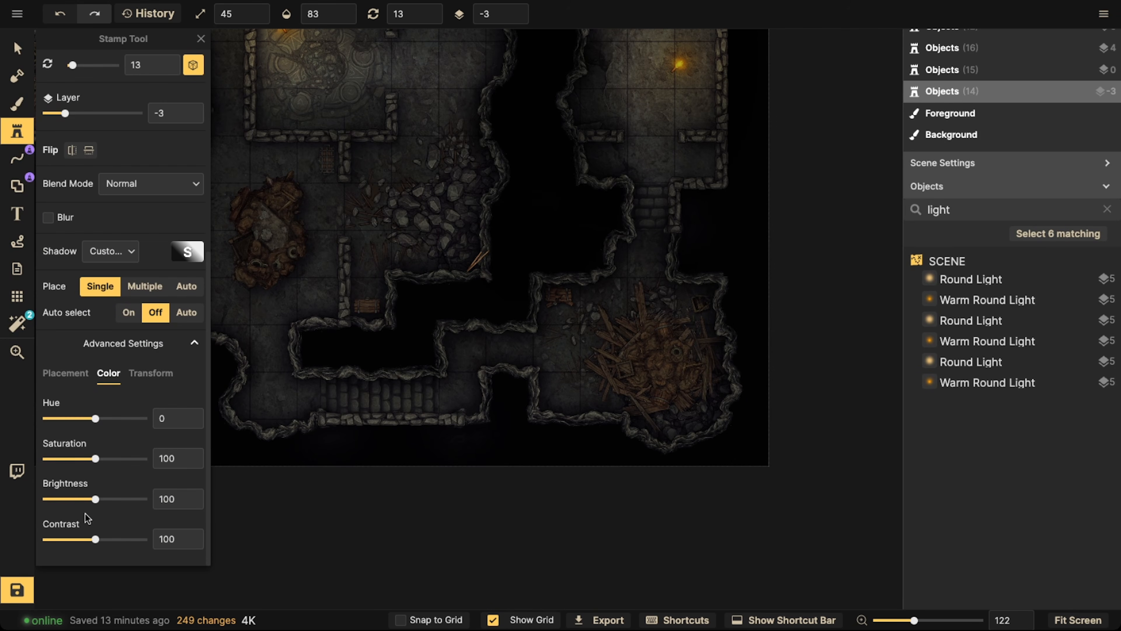
{"action": "left_click", "coordinate": [81, 500]}
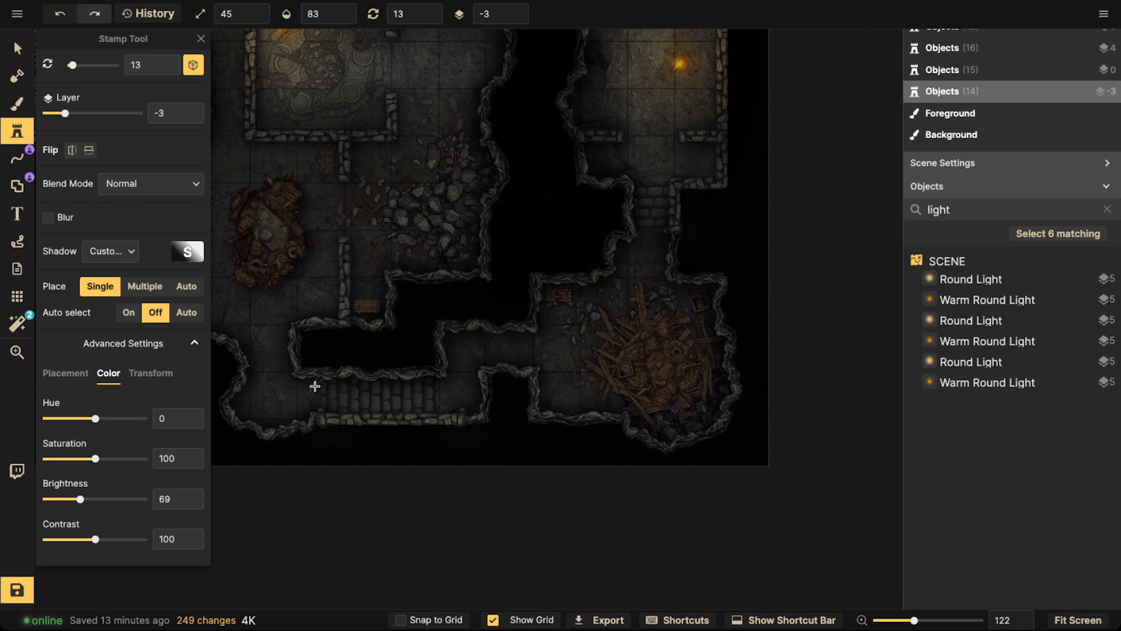
Scatter wood splinters at scale 45, opacity 83 on layer -3 across the northwest room's rubble and toward its eastern stairs
{"action": "left_click_drag", "start_coordinate": [315, 386], "coordinate": [529, 489]}
{"action": "scroll", "coordinate": [493, 302], "scroll_direction": "up", "scroll_amount": 4}
{"action": "left_click", "coordinate": [408, 280]}
{"action": "left_click_drag", "start_coordinate": [429, 245], "coordinate": [447, 258]}
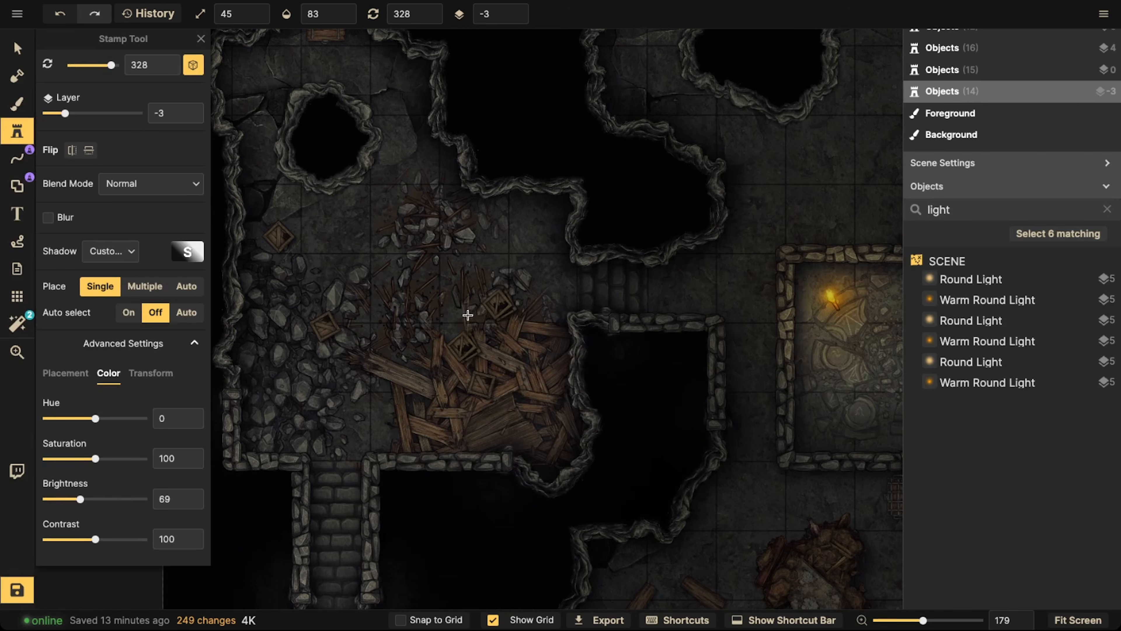
{"action": "left_click", "coordinate": [450, 296]}
{"action": "left_click", "coordinate": [406, 291]}
{"action": "left_click", "coordinate": [399, 298]}
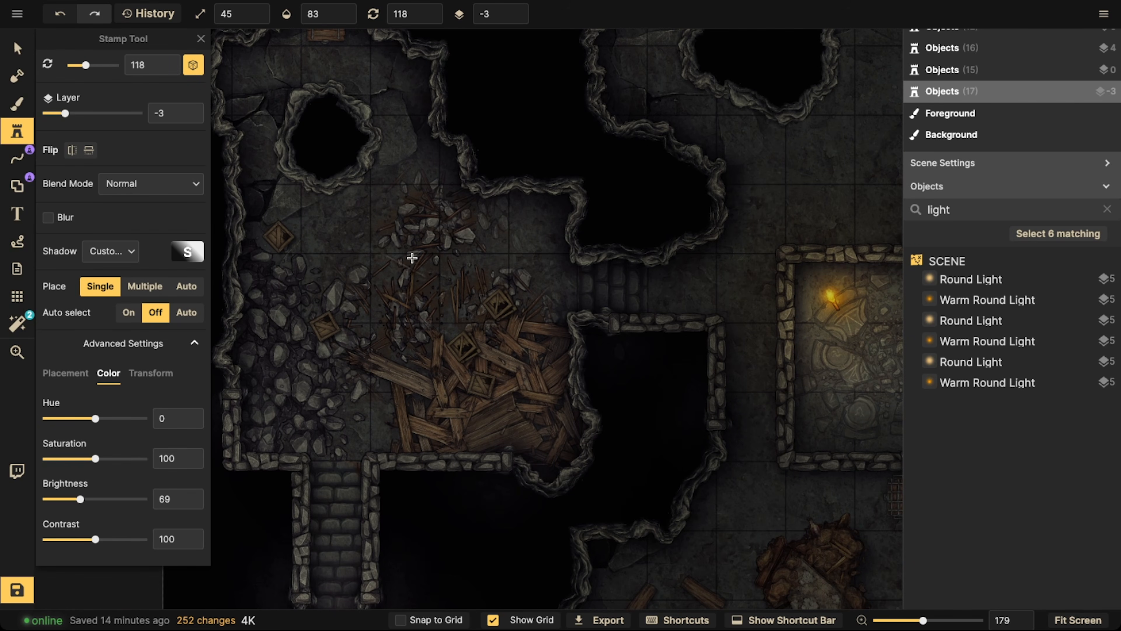
{"action": "left_click", "coordinate": [406, 273]}
{"action": "left_click", "coordinate": [433, 264]}
{"action": "left_click", "coordinate": [456, 258]}
{"action": "left_click", "coordinate": [446, 244]}
{"action": "left_click", "coordinate": [426, 206]}
{"action": "left_click", "coordinate": [407, 207]}
{"action": "left_click", "coordinate": [401, 254]}
{"action": "left_click", "coordinate": [396, 260]}
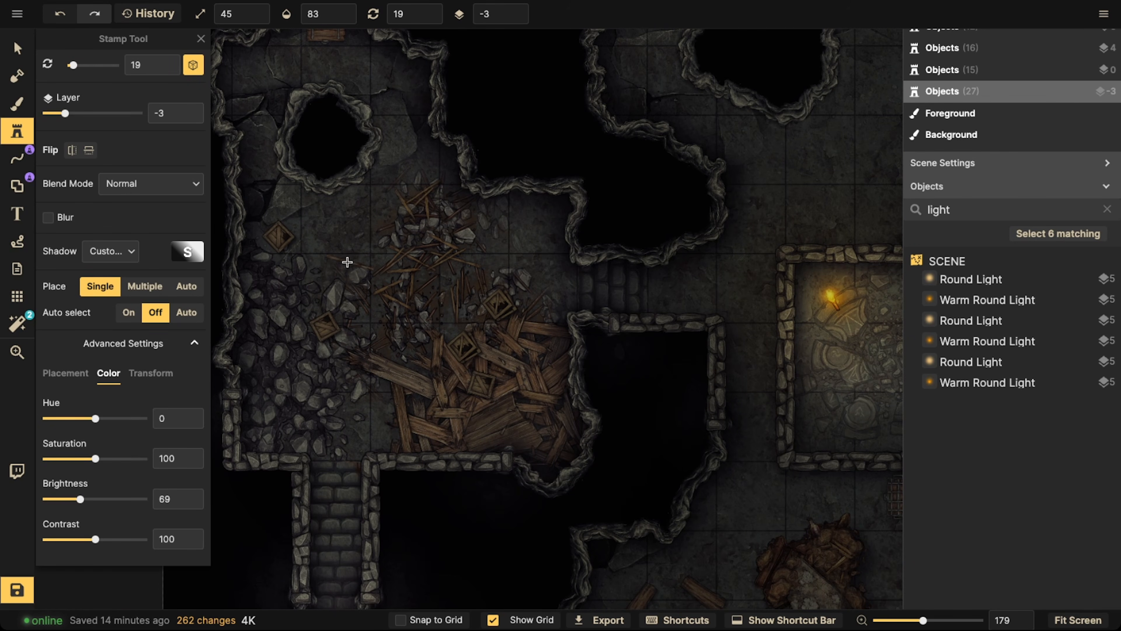
{"action": "left_click_drag", "start_coordinate": [658, 291], "coordinate": [526, 297]}
{"action": "left_click", "coordinate": [445, 290]}
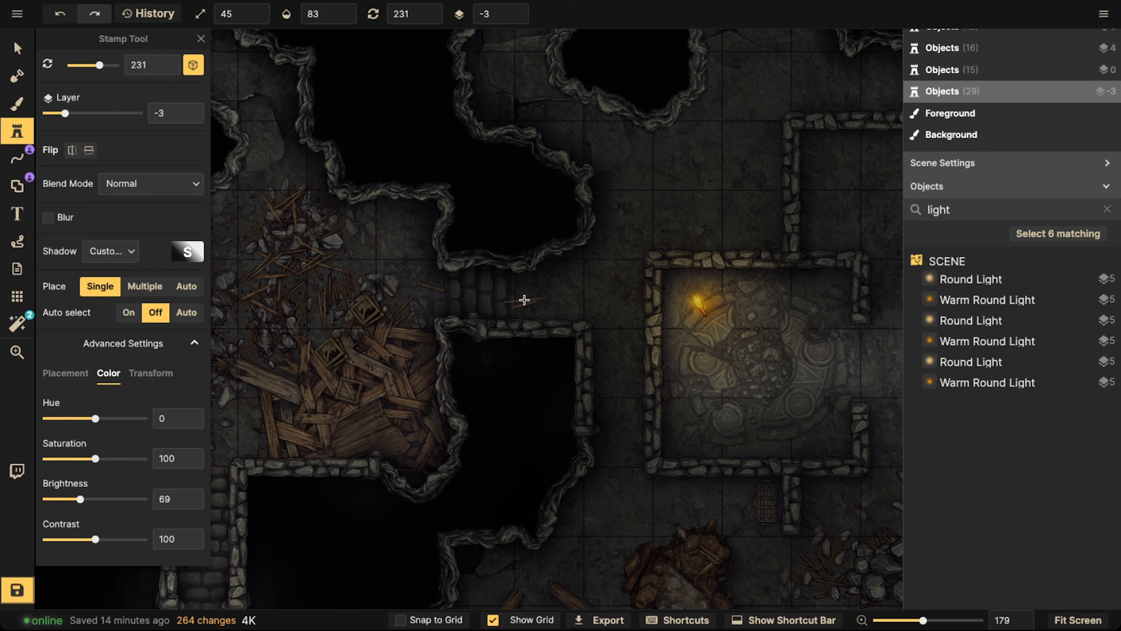
Set the stamp layer to 0 and scatter wood splinters over the stairs and passage east of the northwest room
{"action": "scroll", "coordinate": [524, 301], "scroll_direction": "up", "scroll_amount": 1}
{"action": "left_click_drag", "start_coordinate": [478, 14], "coordinate": [525, 17]}
{"action": "type", "text": "0"}
{"action": "key", "text": "Return"}
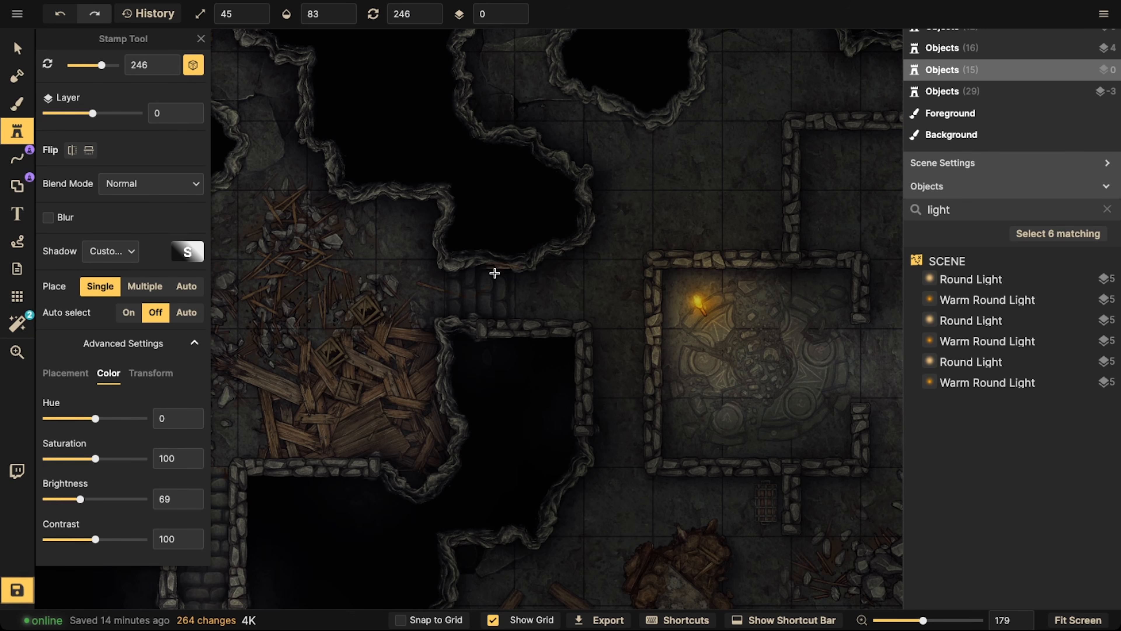
{"action": "left_click", "coordinate": [478, 291]}
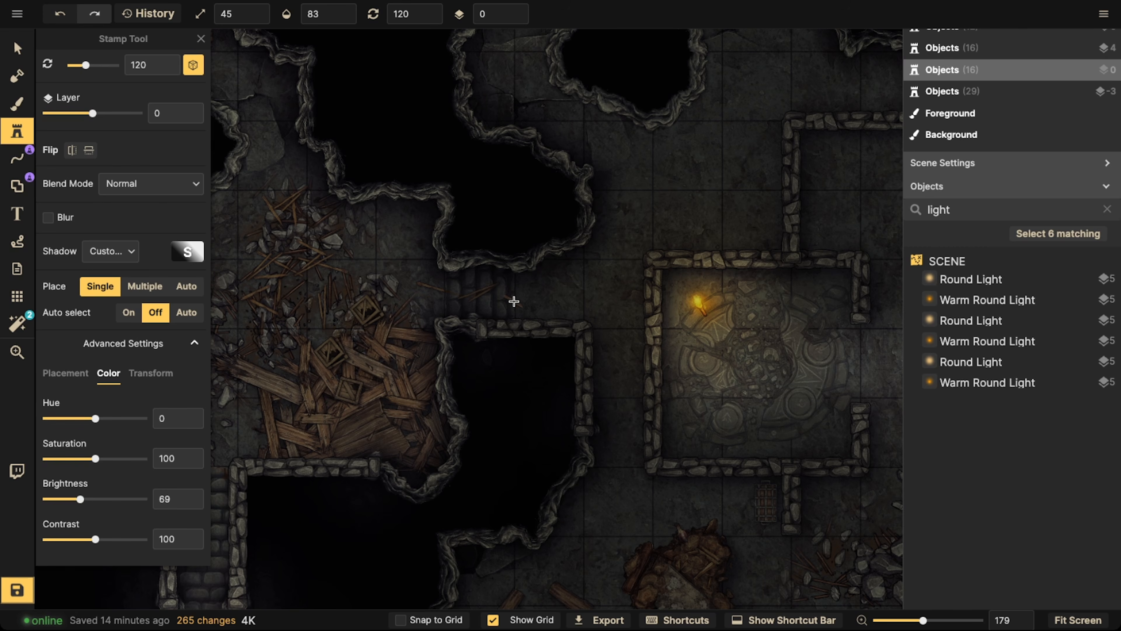
{"action": "left_click", "coordinate": [515, 302]}
{"action": "left_click", "coordinate": [573, 286]}
{"action": "scroll", "coordinate": [601, 253], "scroll_direction": "down", "scroll_amount": 8}
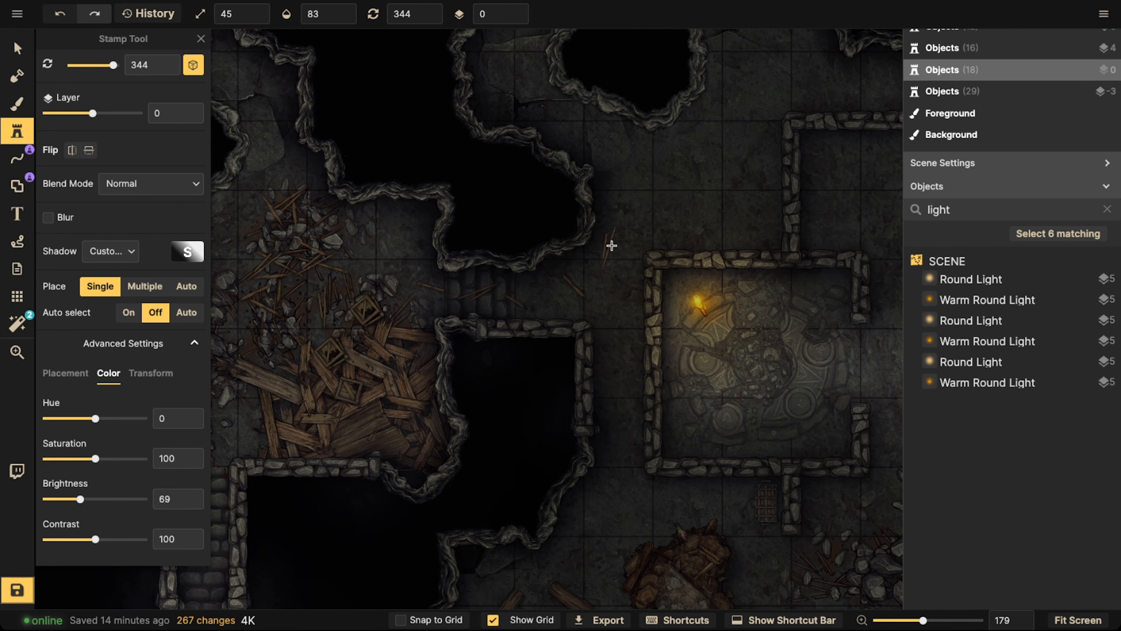
Scatter wood splinters at scale 45 on layer 0 northward along the passage between the northwest room and the torchlit central room
{"action": "left_click", "coordinate": [612, 246]}
{"action": "scroll", "coordinate": [574, 115], "scroll_direction": "down", "scroll_amount": 8}
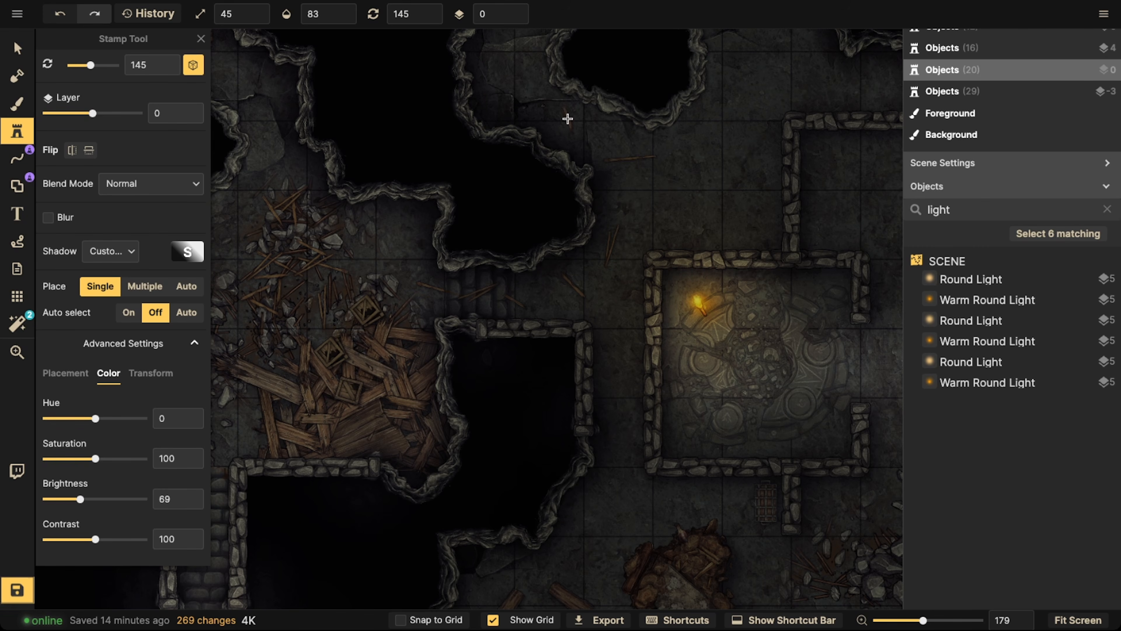
{"action": "left_click", "coordinate": [569, 123]}
{"action": "scroll", "coordinate": [441, 99], "scroll_direction": "down", "scroll_amount": 3}
Scatter wood splinters along the eastern and northern sides of the pit in the northwest room's alcove
{"action": "key", "text": "space"}
{"action": "left_click_drag", "start_coordinate": [426, 96], "coordinate": [726, 320]}
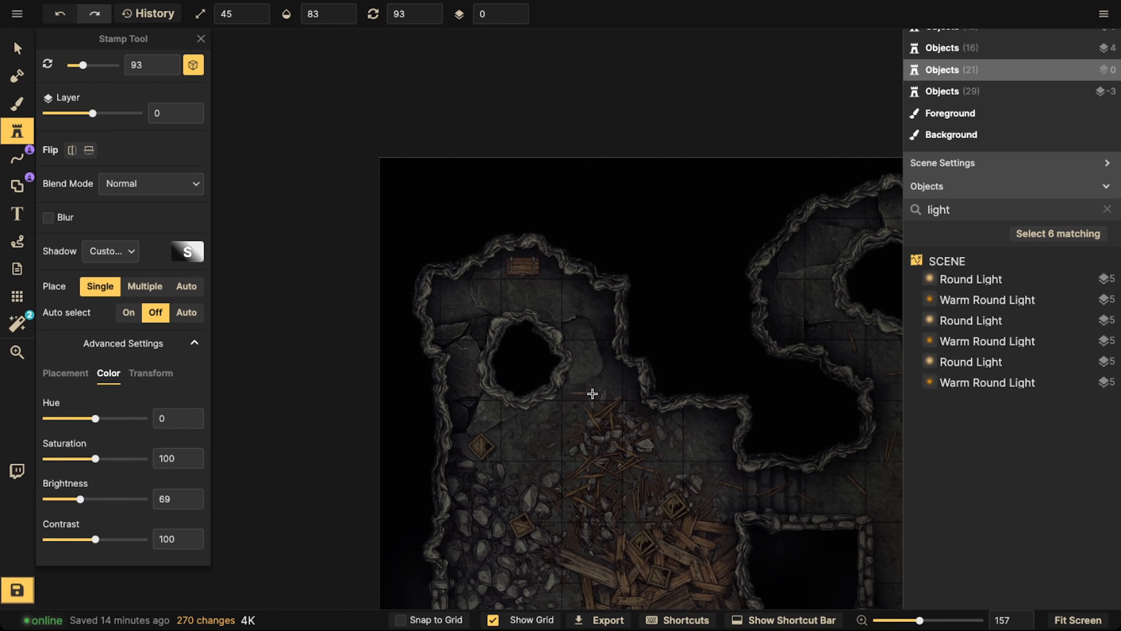
{"action": "left_click", "coordinate": [593, 376]}
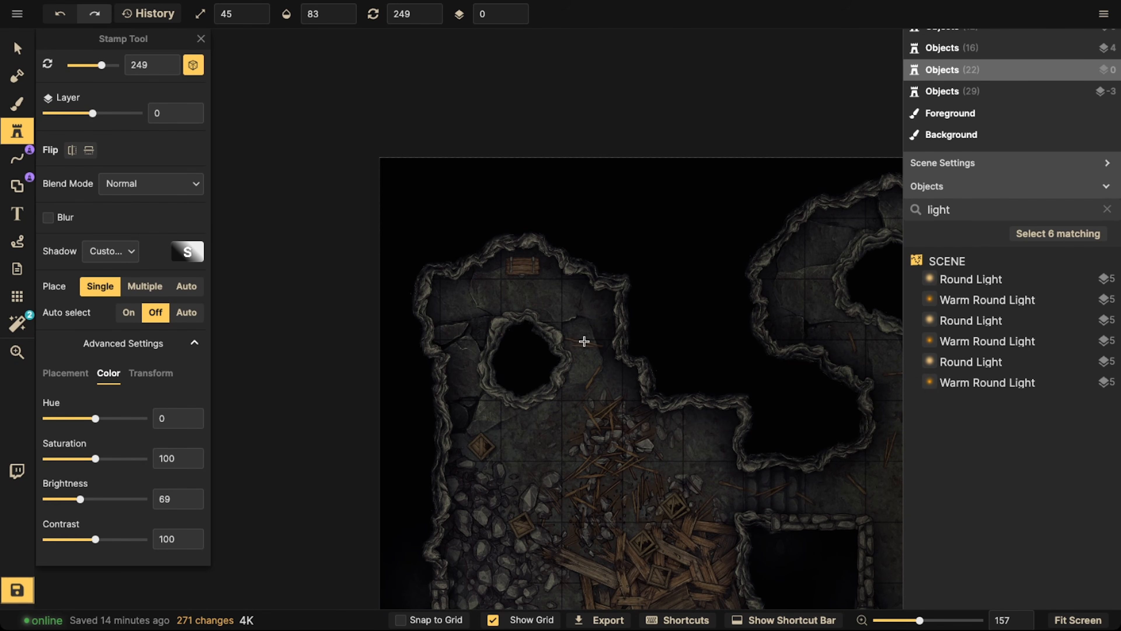
{"action": "left_click", "coordinate": [583, 338]}
{"action": "left_click", "coordinate": [557, 302]}
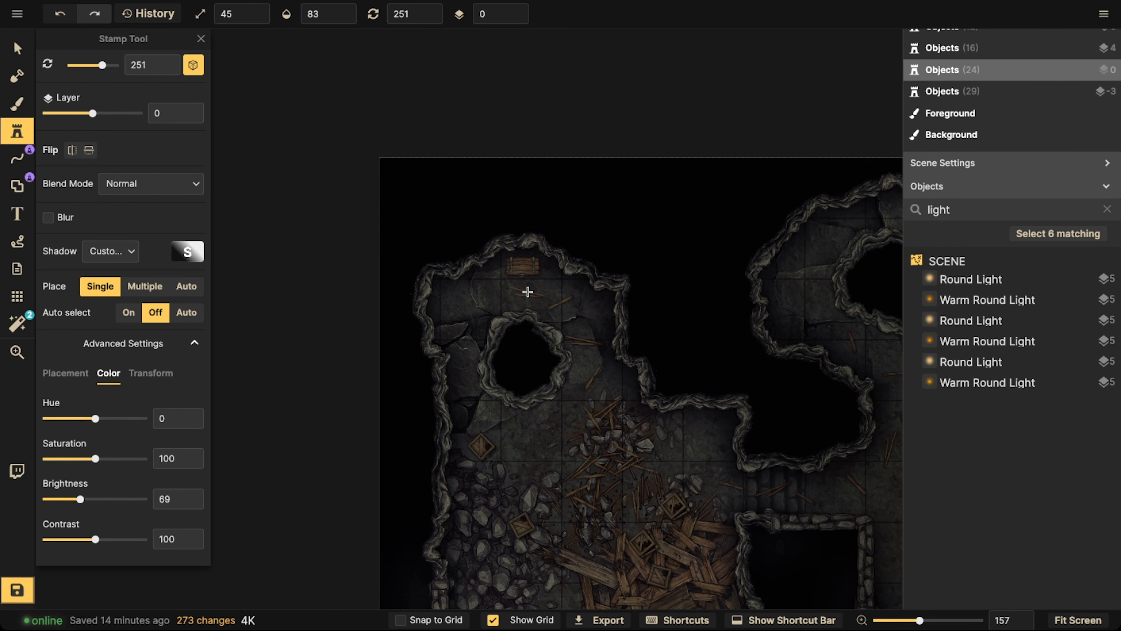
{"action": "left_click", "coordinate": [513, 290]}
{"action": "scroll", "coordinate": [387, 288], "scroll_direction": "down", "scroll_amount": 5}
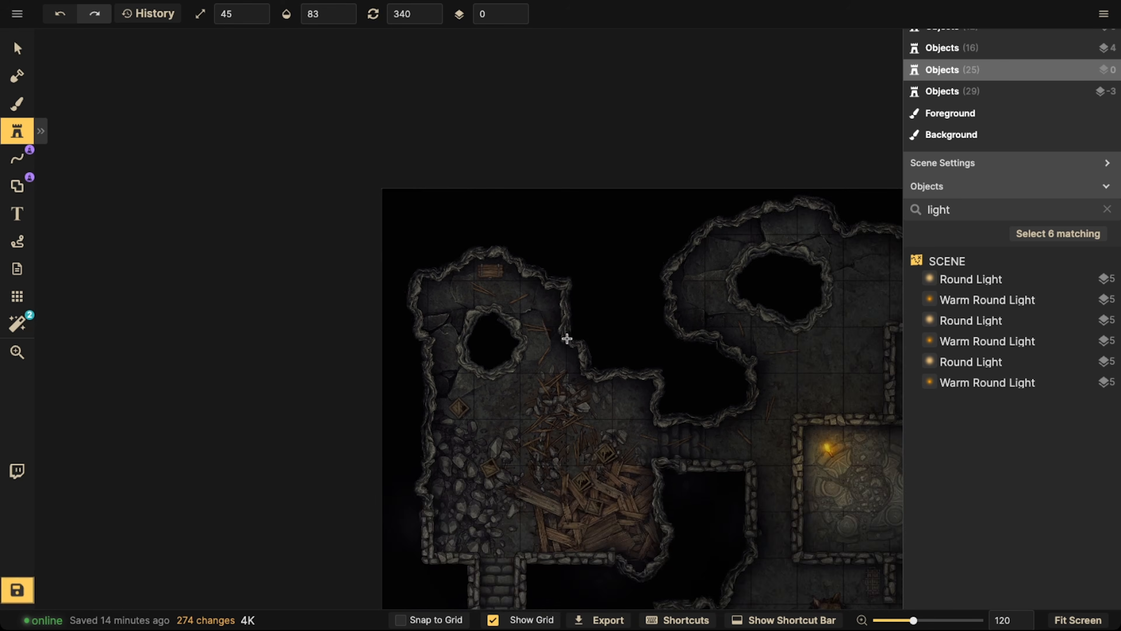
{"action": "key", "text": "space"}
{"action": "left_click_drag", "start_coordinate": [716, 387], "coordinate": [401, 259]}
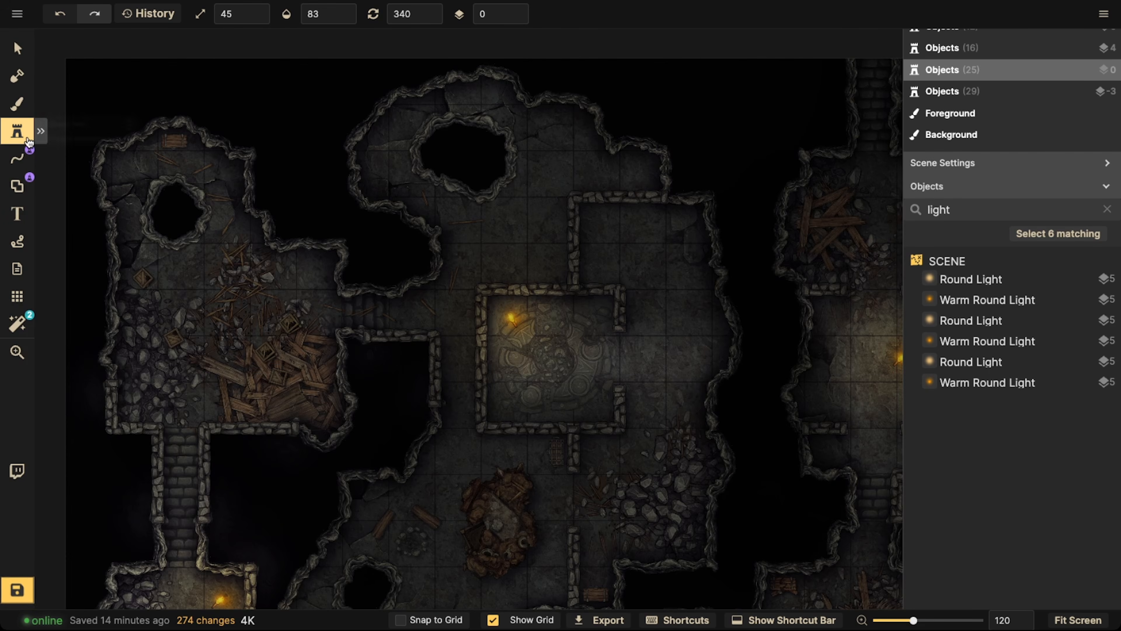
{"action": "left_click", "coordinate": [40, 131]}
{"action": "left_click", "coordinate": [83, 157]}
{"action": "key", "text": "Escape"}
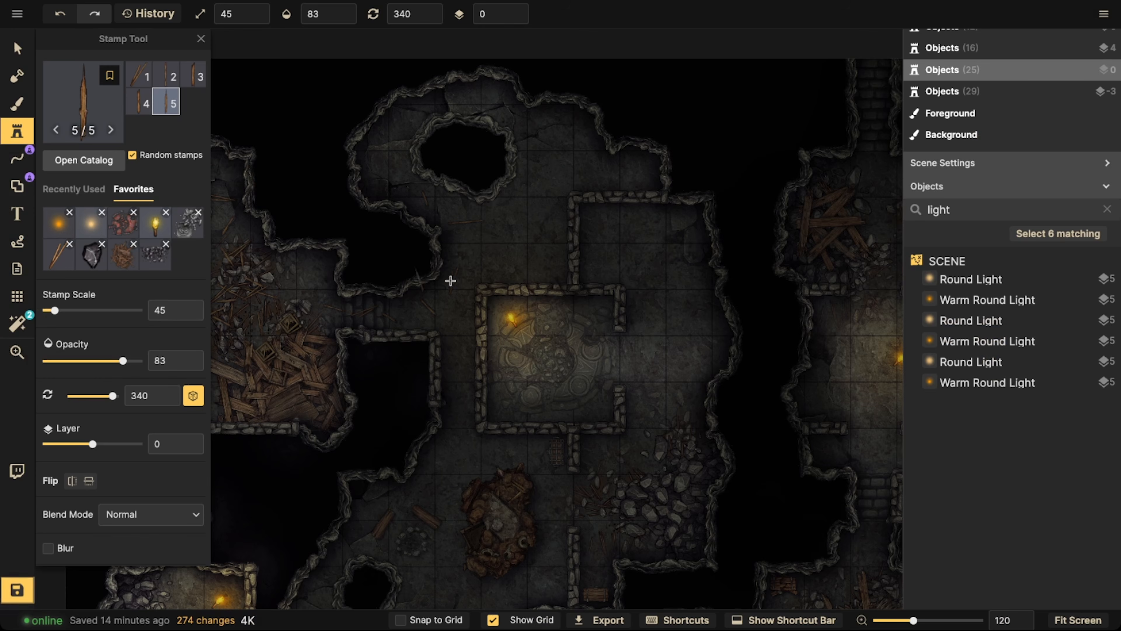
{"action": "scroll", "coordinate": [466, 278], "scroll_direction": "down", "scroll_amount": 4}
{"action": "left_click_drag", "start_coordinate": [466, 279], "coordinate": [566, 274]}
Darken the floor around the northern central cave's pit with a black background brush at size 70 and opacity 30
{"action": "left_click", "coordinate": [17, 104]}
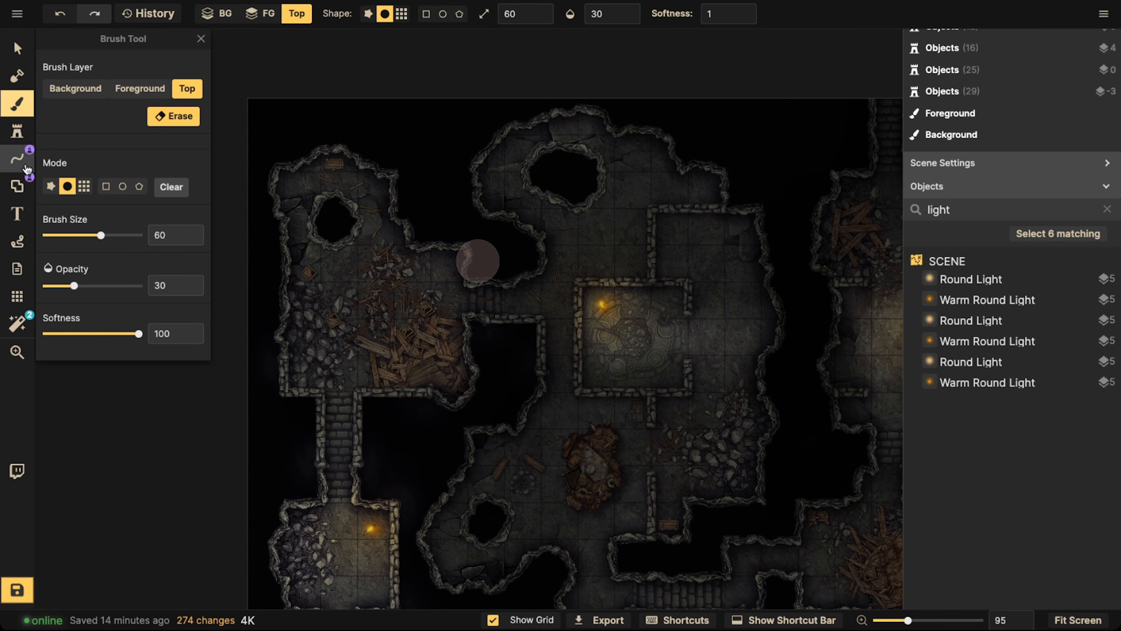
{"action": "left_click", "coordinate": [87, 93]}
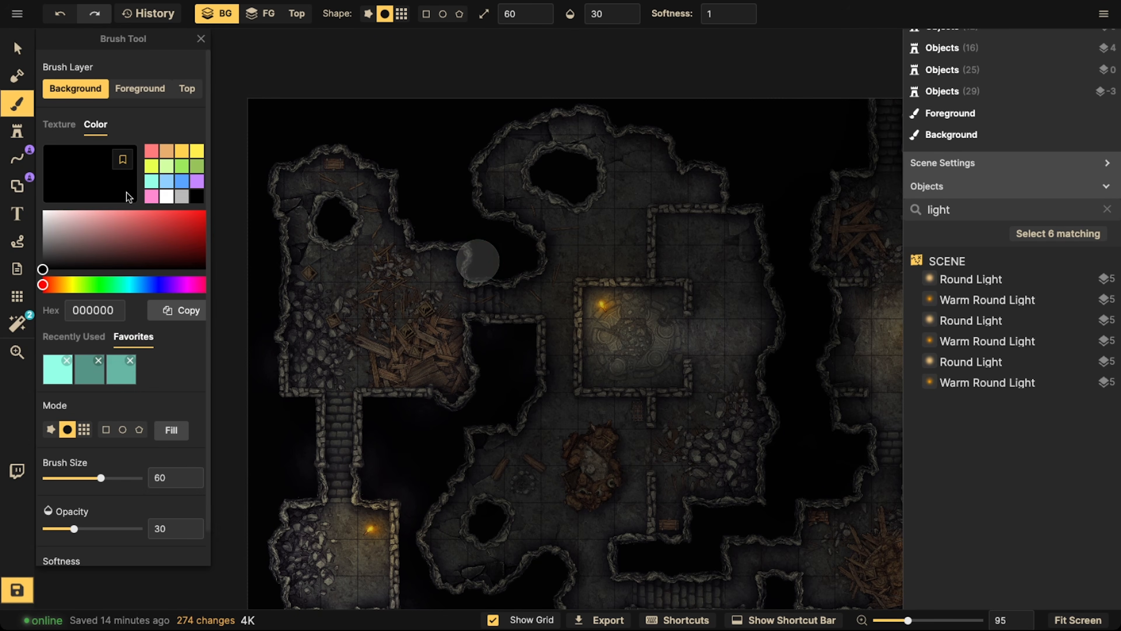
{"action": "key", "text": "bracketright"}
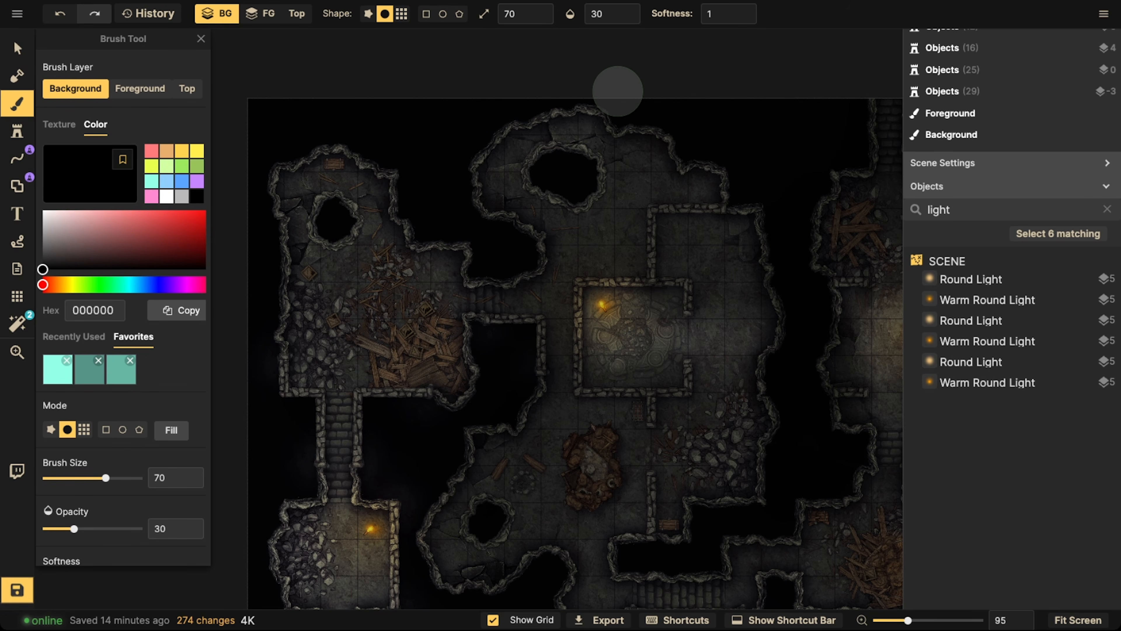
{"action": "key", "text": "space"}
{"action": "mouse_move", "coordinate": [589, 368]}
{"action": "left_mouse_down"}
{"action": "mouse_move", "coordinate": [673, 333]}
{"action": "mouse_move", "coordinate": [609, 413]}
{"action": "left_mouse_up"}
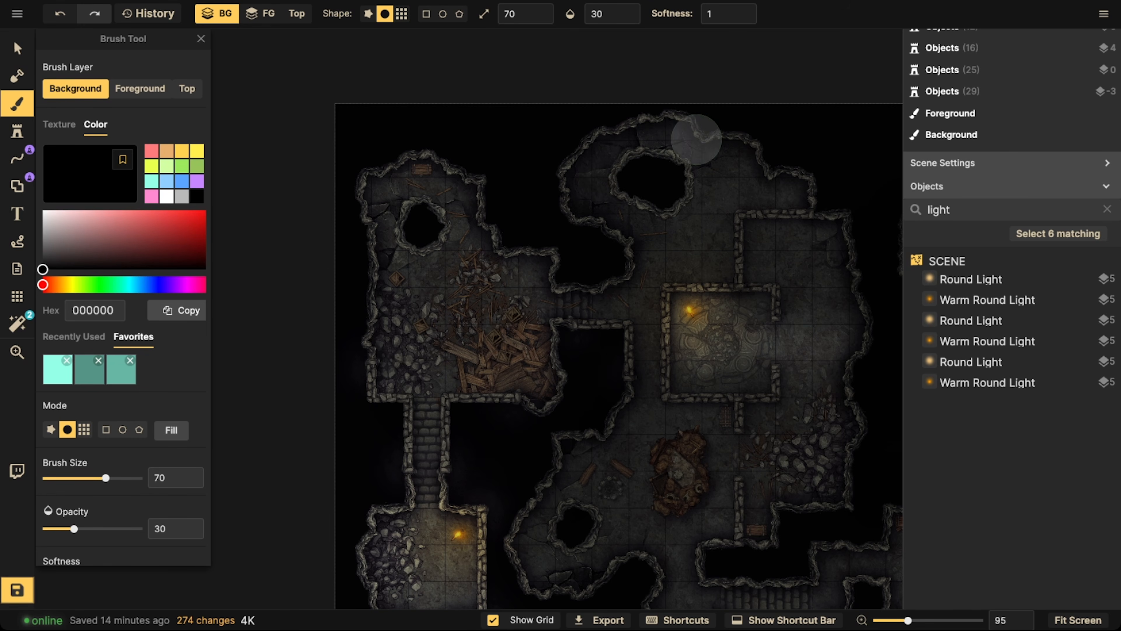
{"action": "mouse_move", "coordinate": [625, 136]}
{"action": "left_mouse_down"}
{"action": "mouse_move", "coordinate": [697, 133]}
{"action": "mouse_move", "coordinate": [596, 144]}
{"action": "mouse_move", "coordinate": [582, 178]}
{"action": "mouse_move", "coordinate": [731, 138]}
{"action": "left_mouse_up"}
Set the black background brush to opacity 88 and size 61
{"action": "key", "text": "space"}
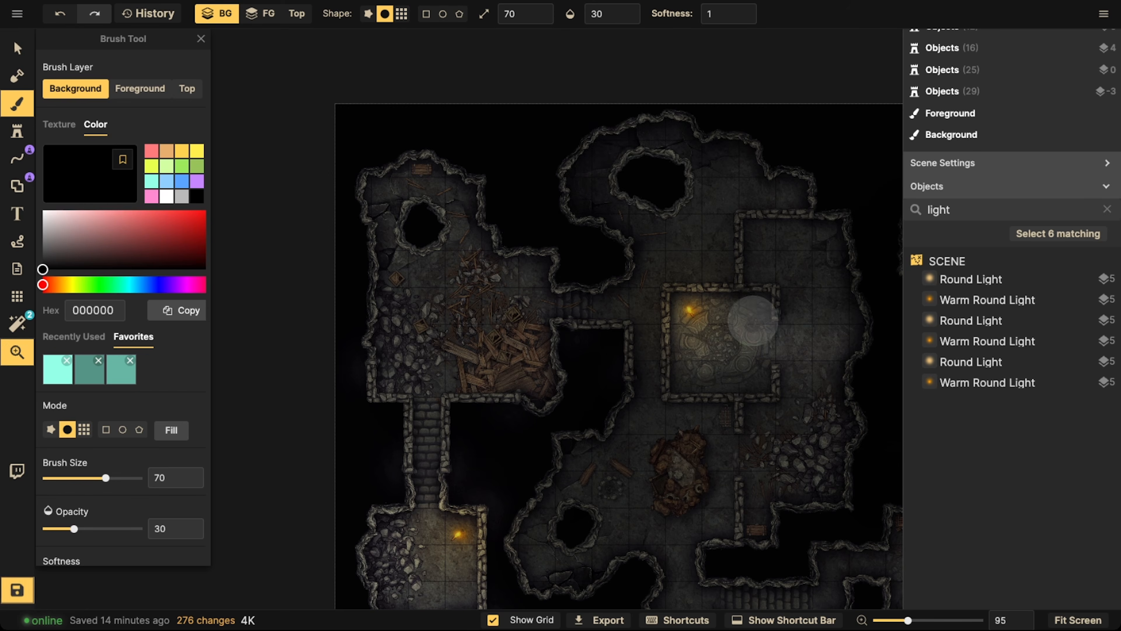
{"action": "mouse_move", "coordinate": [819, 431]}
{"action": "left_mouse_down"}
{"action": "mouse_move", "coordinate": [644, 401]}
{"action": "mouse_move", "coordinate": [650, 468]}
{"action": "mouse_move", "coordinate": [608, 403]}
{"action": "mouse_move", "coordinate": [618, 411]}
{"action": "left_mouse_up"}
{"action": "key", "text": "space"}
{"action": "left_click_drag", "start_coordinate": [520, 380], "coordinate": [633, 320]}
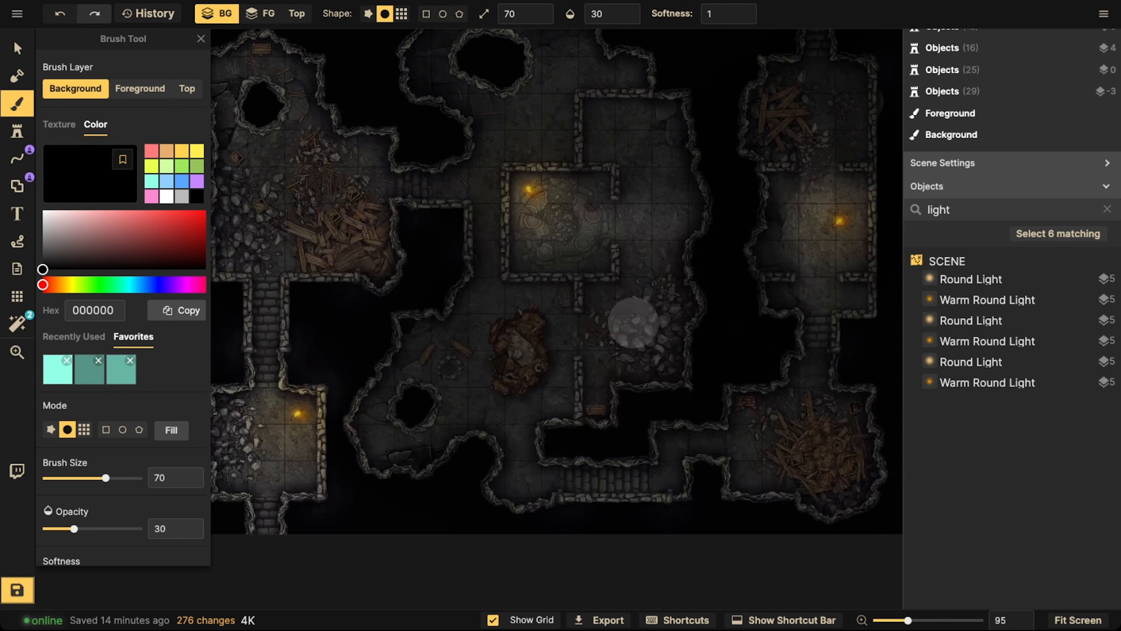
{"action": "left_click", "coordinate": [635, 14]}
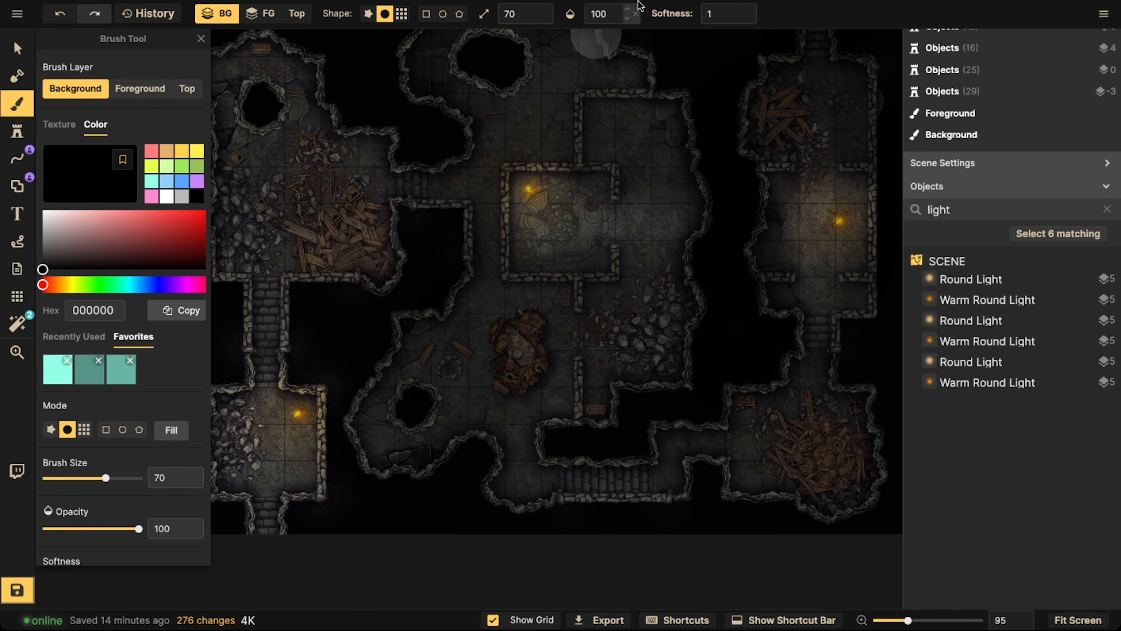
{"action": "left_click", "coordinate": [627, 21]}
{"action": "left_click", "coordinate": [626, 20]}
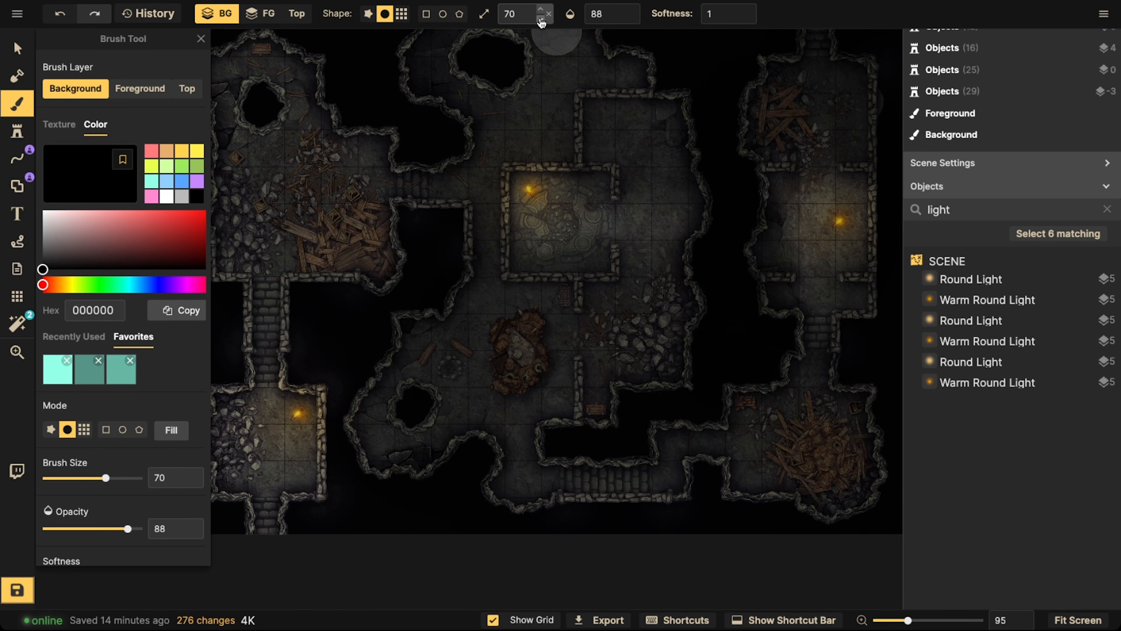
{"action": "left_click", "coordinate": [541, 21]}
Try painting a black floor patch west of the torch in the eastern torchlit room, and undo it
{"action": "key", "text": "space"}
{"action": "left_click_drag", "start_coordinate": [381, 188], "coordinate": [527, 219]}
{"action": "left_click_drag", "start_coordinate": [568, 306], "coordinate": [401, 322]}
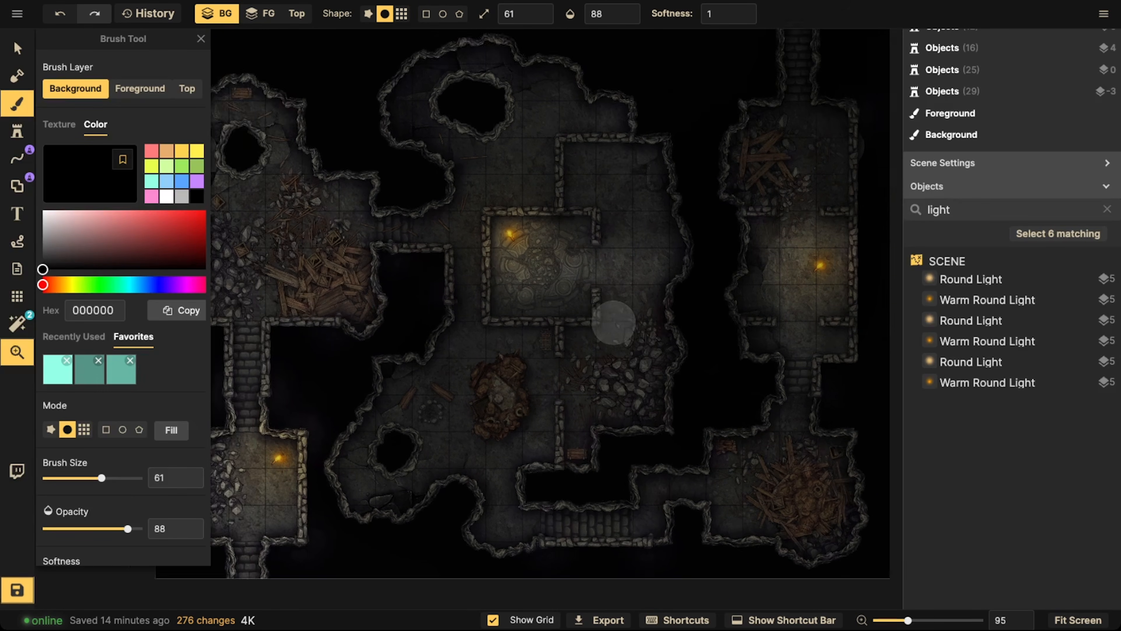
{"action": "left_click_drag", "start_coordinate": [614, 322], "coordinate": [457, 303]}
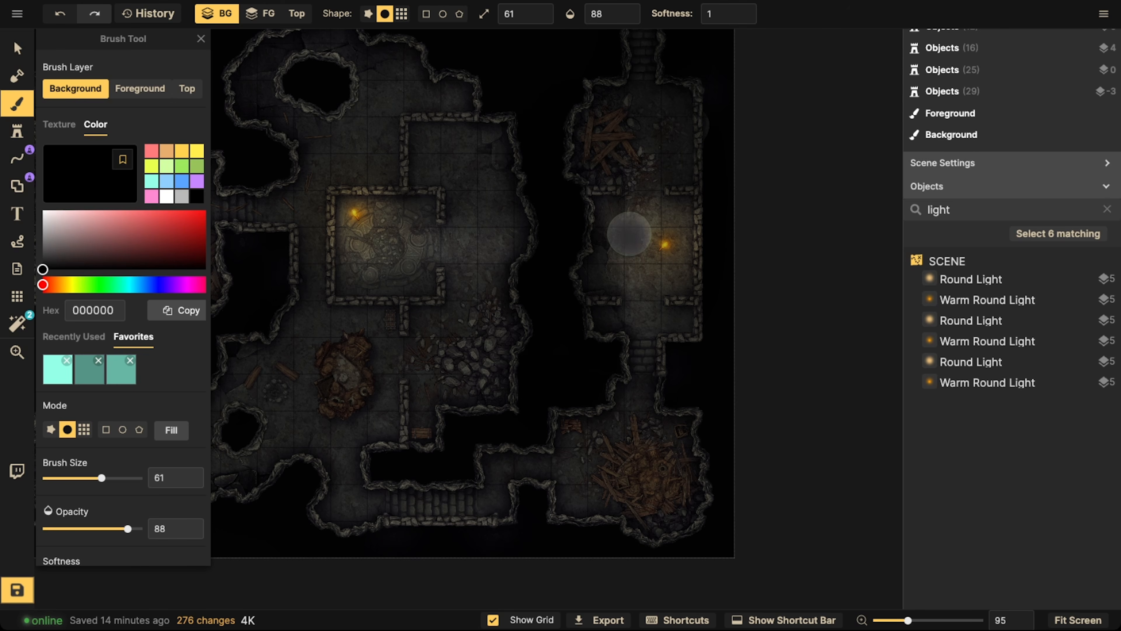
{"action": "mouse_move", "coordinate": [629, 234]}
{"action": "left_mouse_down"}
{"action": "mouse_move", "coordinate": [635, 225]}
{"action": "mouse_move", "coordinate": [633, 252]}
{"action": "left_mouse_up"}
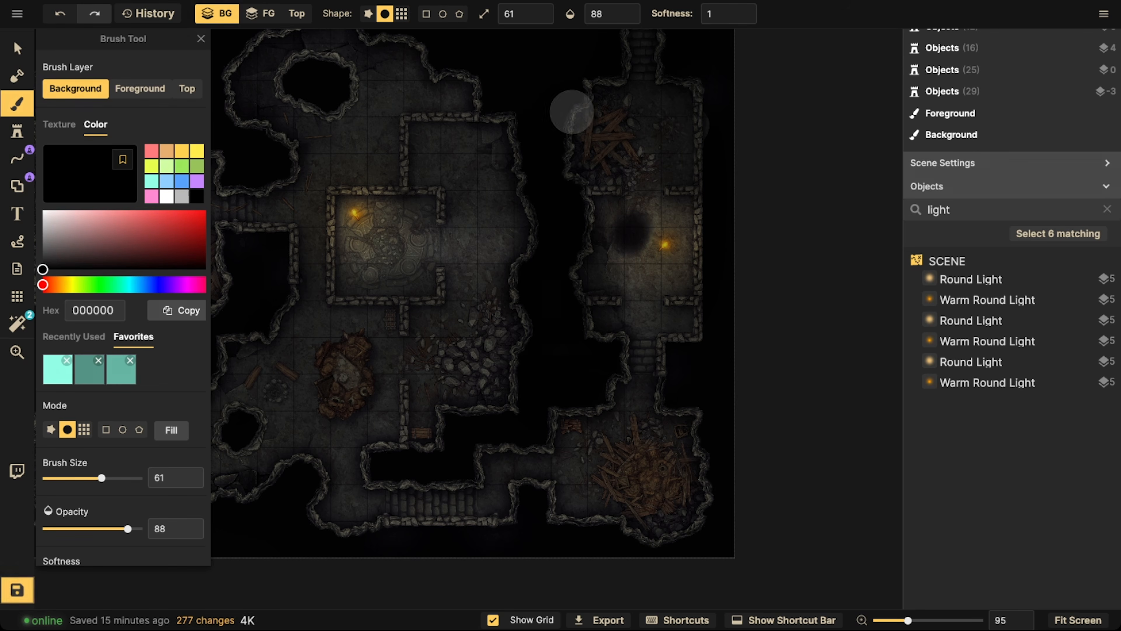
{"action": "key", "text": "ctrl+z"}
Reduce the brush size to 29 and paint black floor patches around the eastern room's torch and in its southwest corner
{"action": "left_click", "coordinate": [541, 20]}
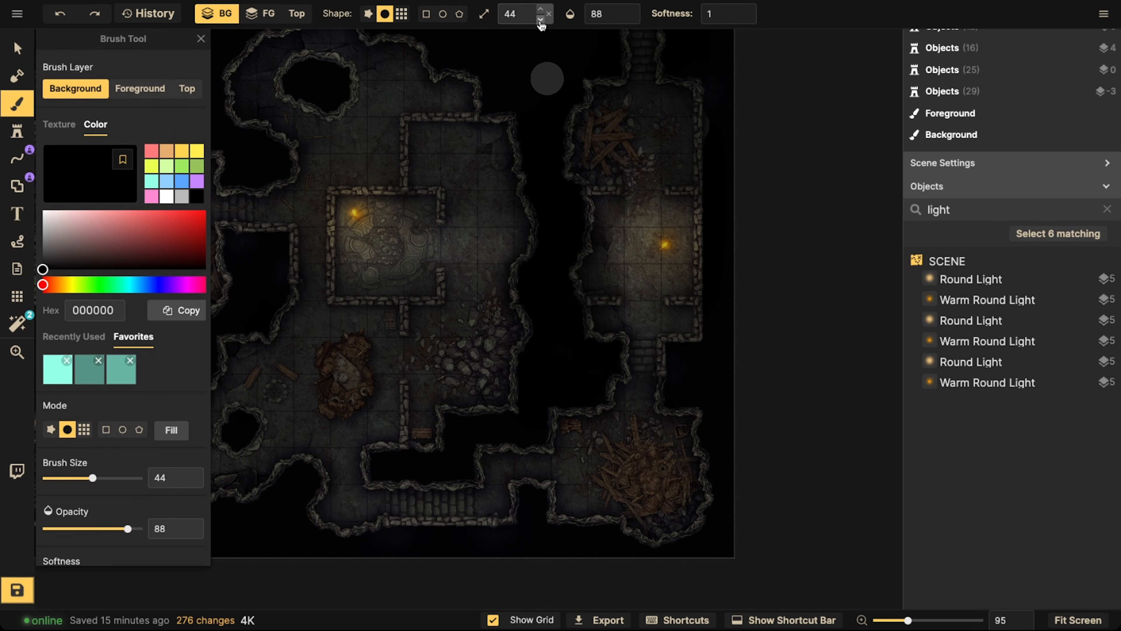
{"action": "left_click", "coordinate": [540, 20]}
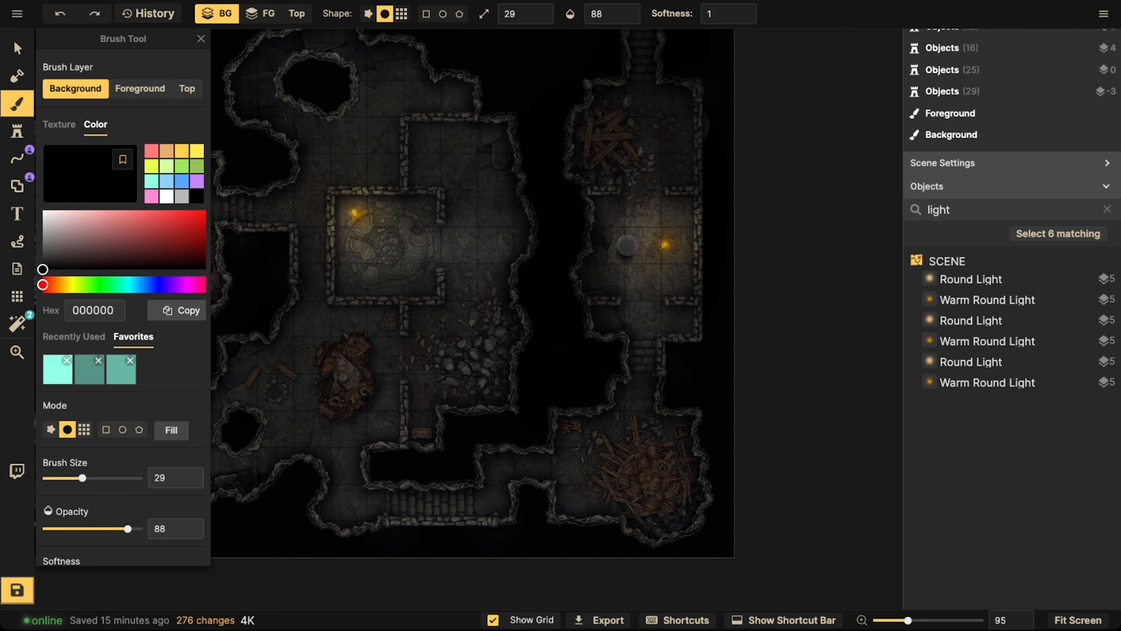
{"action": "left_click_drag", "start_coordinate": [615, 234], "coordinate": [618, 255]}
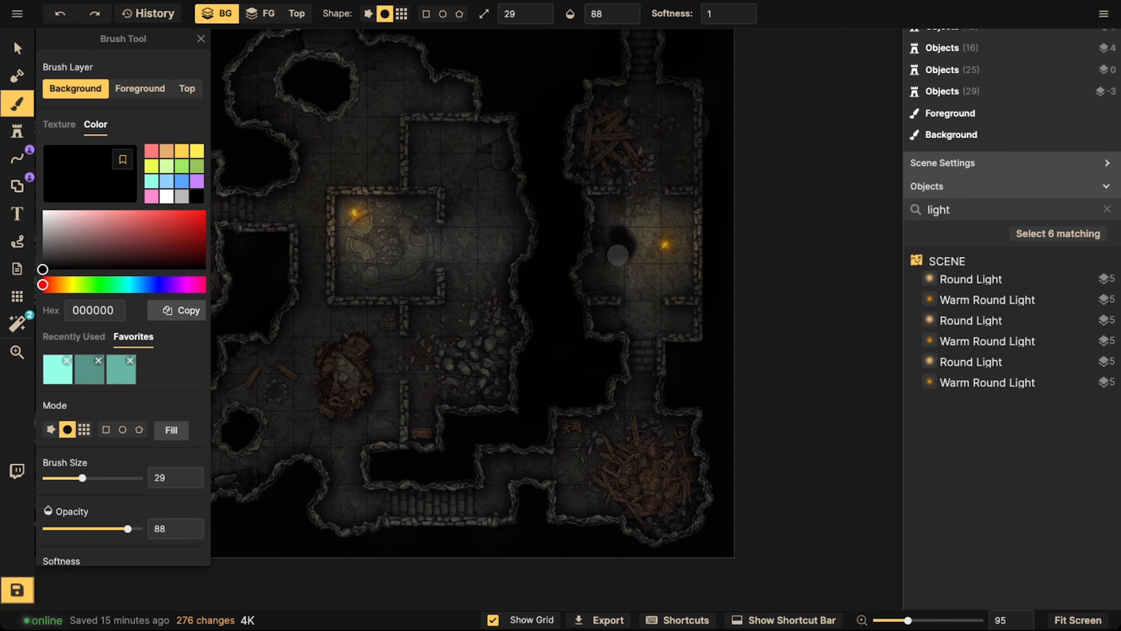
{"action": "left_click", "coordinate": [646, 278]}
{"action": "left_click_drag", "start_coordinate": [638, 218], "coordinate": [653, 203]}
{"action": "left_click", "coordinate": [677, 209]}
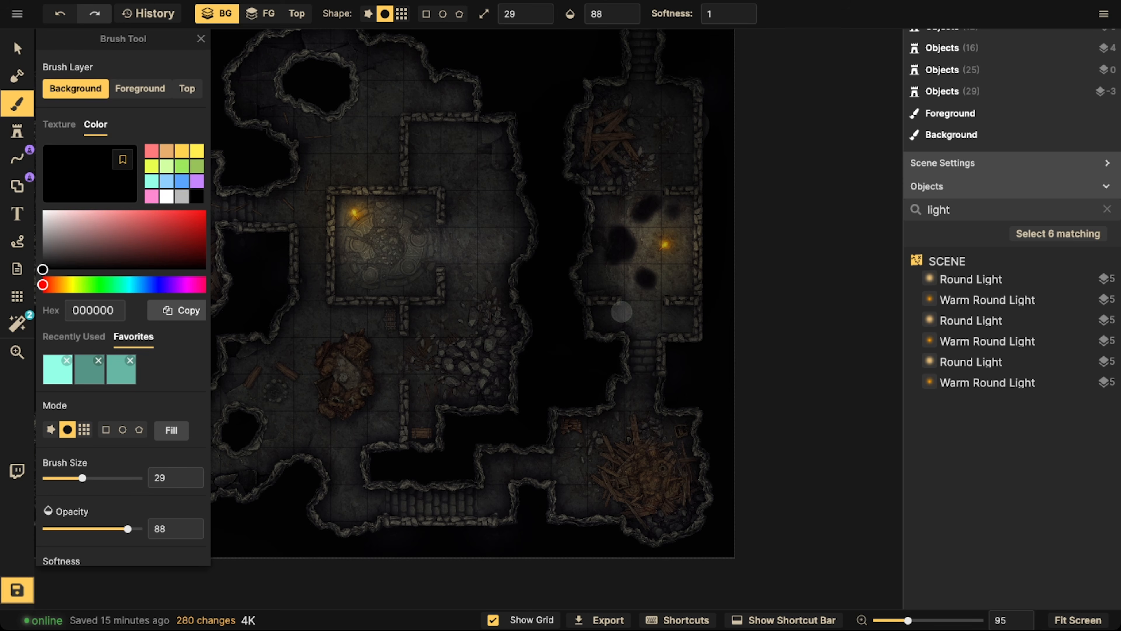
{"action": "left_click", "coordinate": [621, 314]}
{"action": "left_click", "coordinate": [603, 306]}
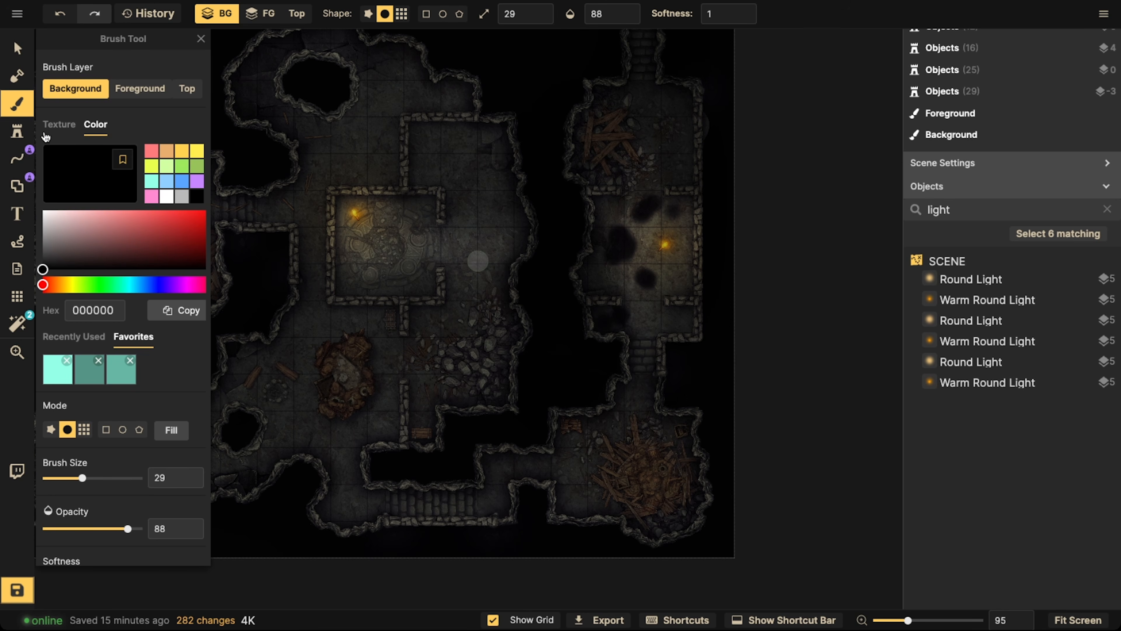
Paint the favorite cracked stone texture on the background between and beside the black patches in the eastern torchlit room
{"action": "left_click", "coordinate": [57, 127]}
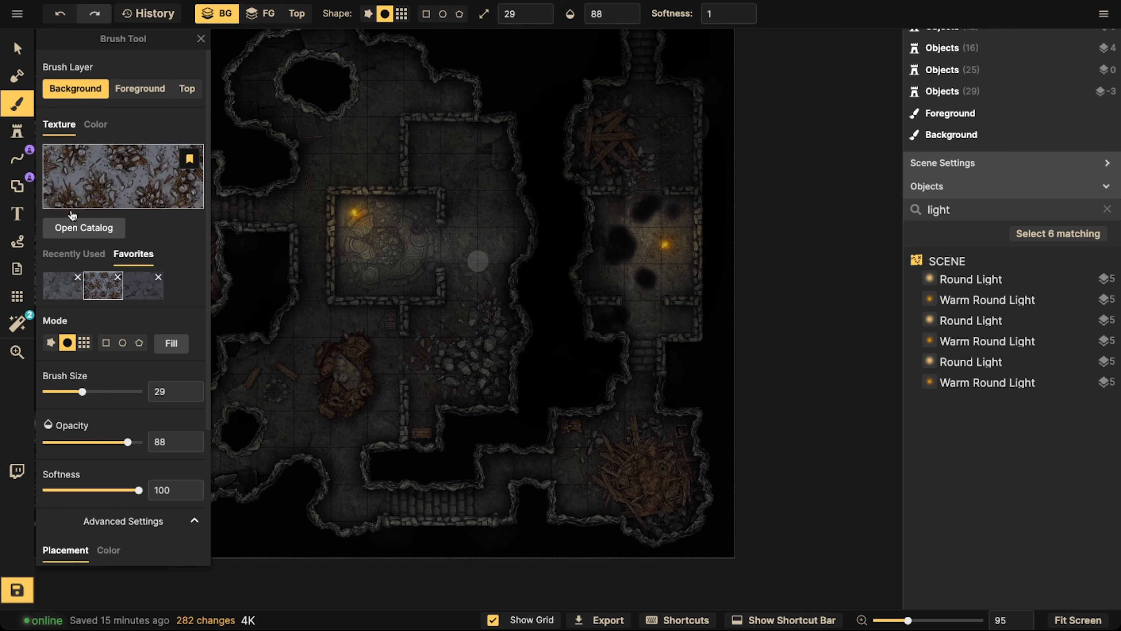
{"action": "left_click", "coordinate": [155, 292]}
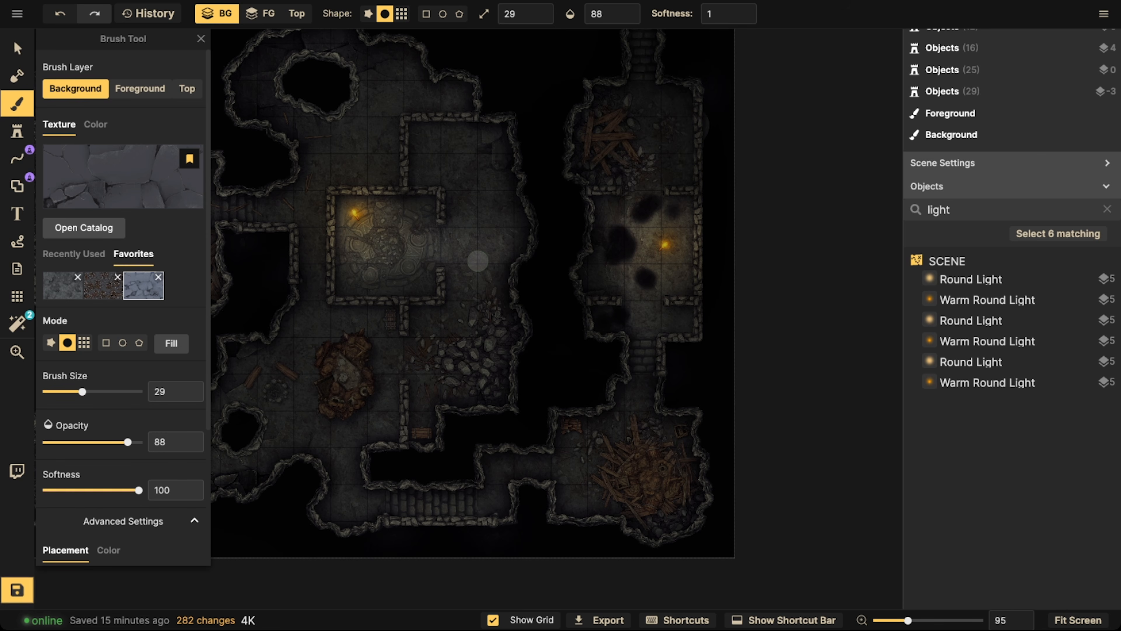
{"action": "left_click", "coordinate": [643, 238]}
{"action": "left_click", "coordinate": [645, 249]}
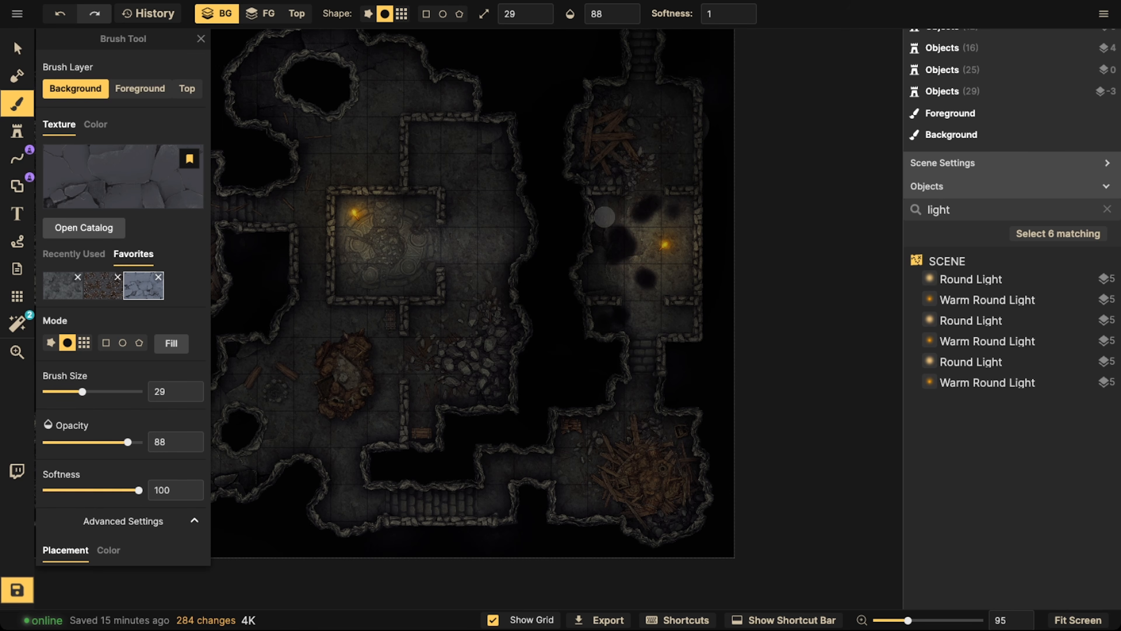
{"action": "mouse_move", "coordinate": [604, 216]}
{"action": "left_mouse_down"}
{"action": "mouse_move", "coordinate": [631, 200]}
{"action": "mouse_move", "coordinate": [614, 207]}
{"action": "mouse_move", "coordinate": [643, 237]}
{"action": "mouse_move", "coordinate": [674, 214]}
{"action": "mouse_move", "coordinate": [683, 221]}
{"action": "mouse_move", "coordinate": [661, 259]}
{"action": "mouse_move", "coordinate": [633, 259]}
{"action": "mouse_move", "coordinate": [636, 295]}
{"action": "mouse_move", "coordinate": [671, 273]}
{"action": "mouse_move", "coordinate": [660, 269]}
{"action": "mouse_move", "coordinate": [671, 283]}
{"action": "mouse_move", "coordinate": [621, 283]}
{"action": "mouse_move", "coordinate": [577, 250]}
{"action": "left_mouse_up"}
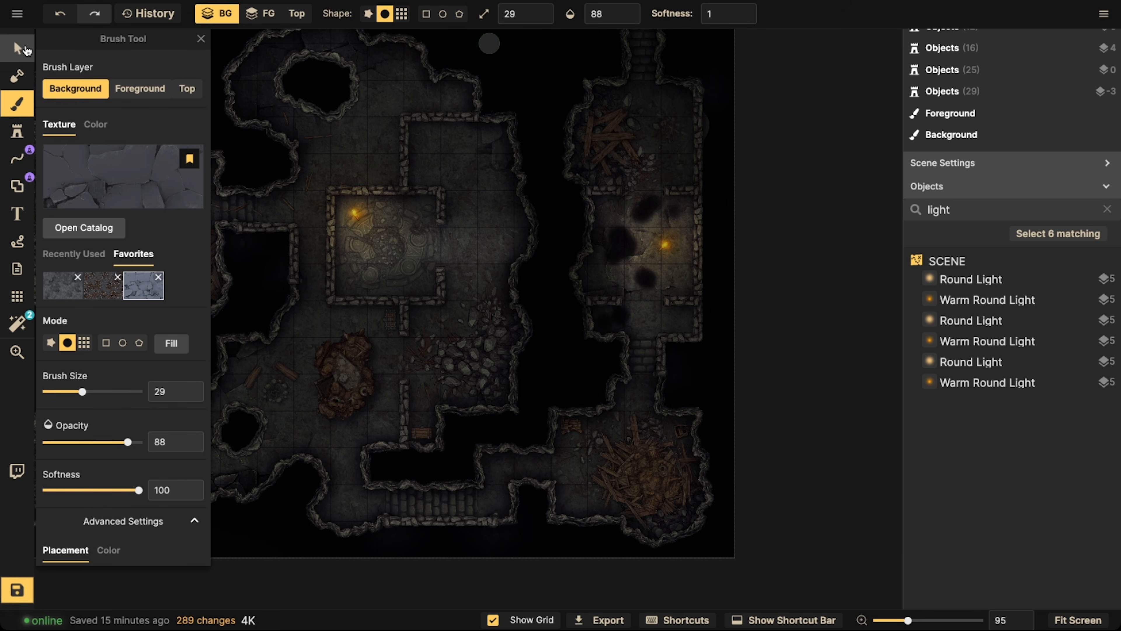
Switch to the selection tool, clear the selection of the northern pit shape and save the map
{"action": "left_click", "coordinate": [18, 47]}
{"action": "left_click", "coordinate": [320, 91]}
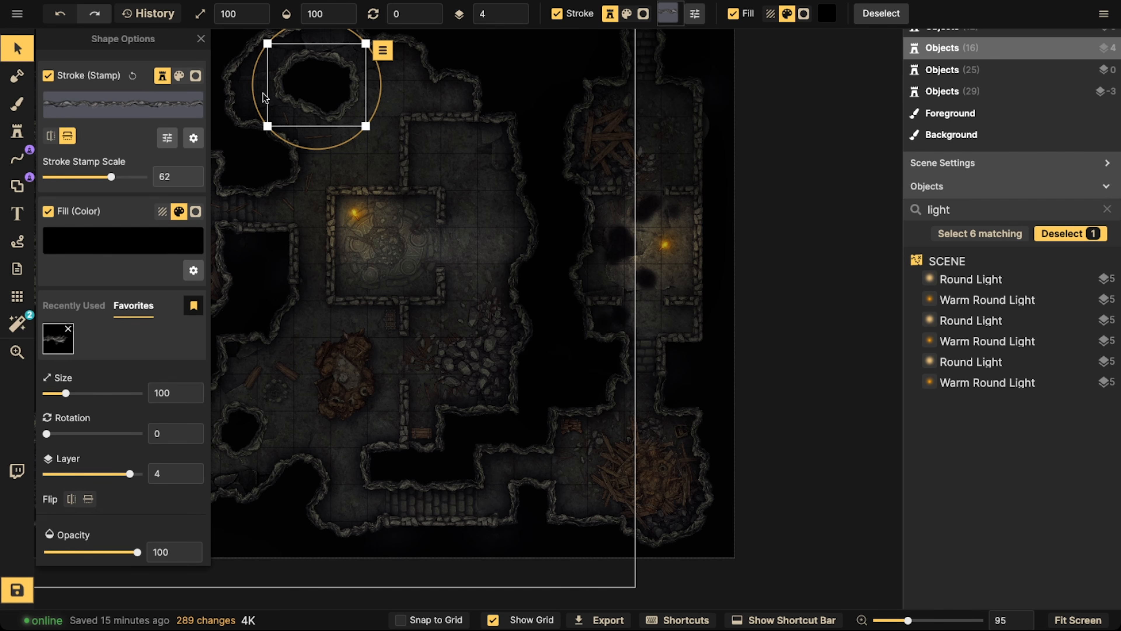
{"action": "left_click", "coordinate": [18, 50]}
{"action": "scroll", "coordinate": [424, 90], "scroll_direction": "down", "scroll_amount": 5}
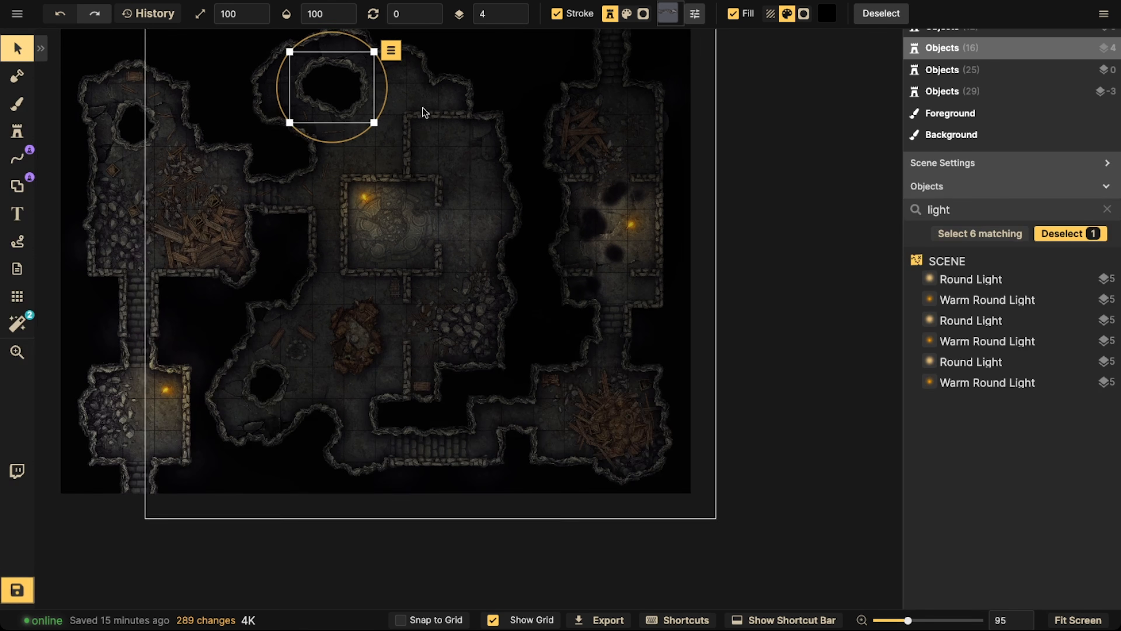
{"action": "key", "text": "Escape"}
{"action": "left_click_drag", "start_coordinate": [389, 174], "coordinate": [530, 268]}
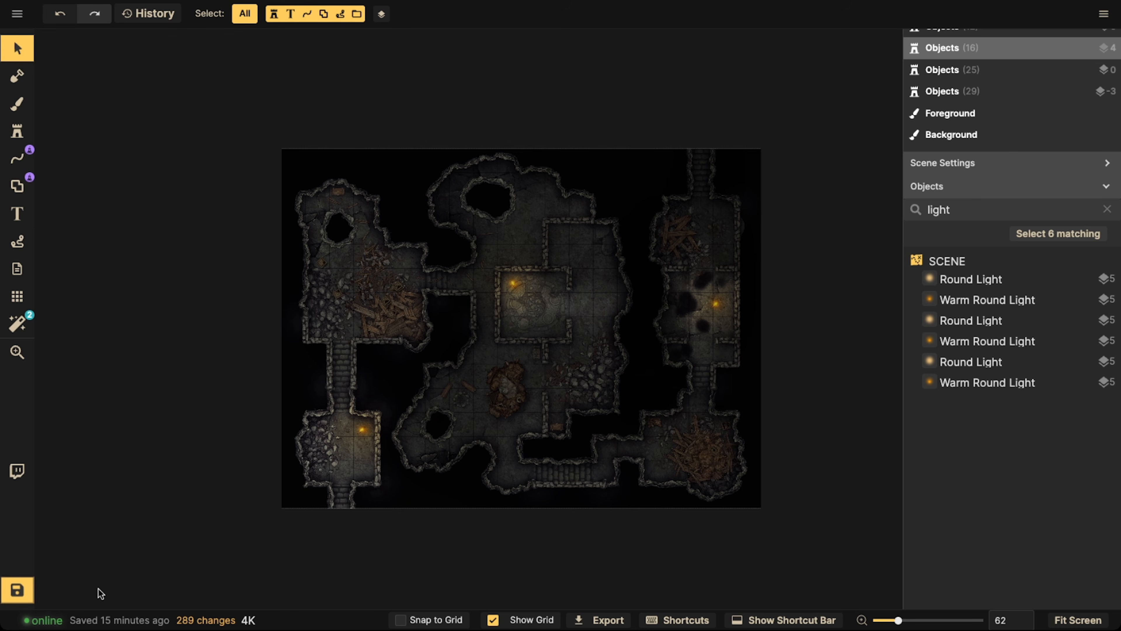
{"action": "left_click", "coordinate": [17, 600]}
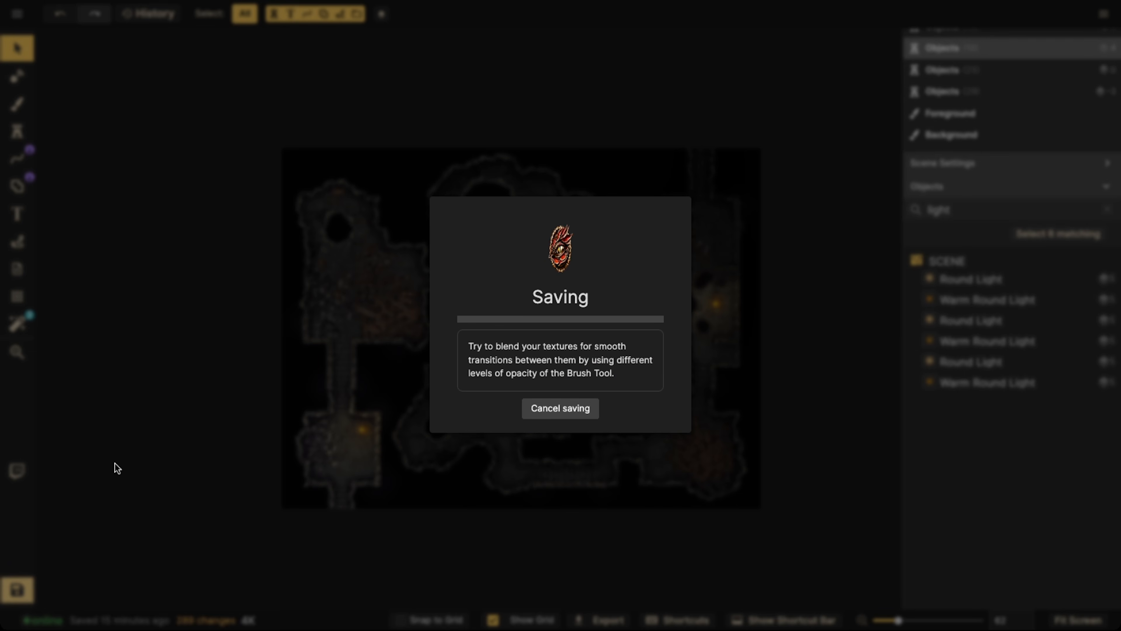